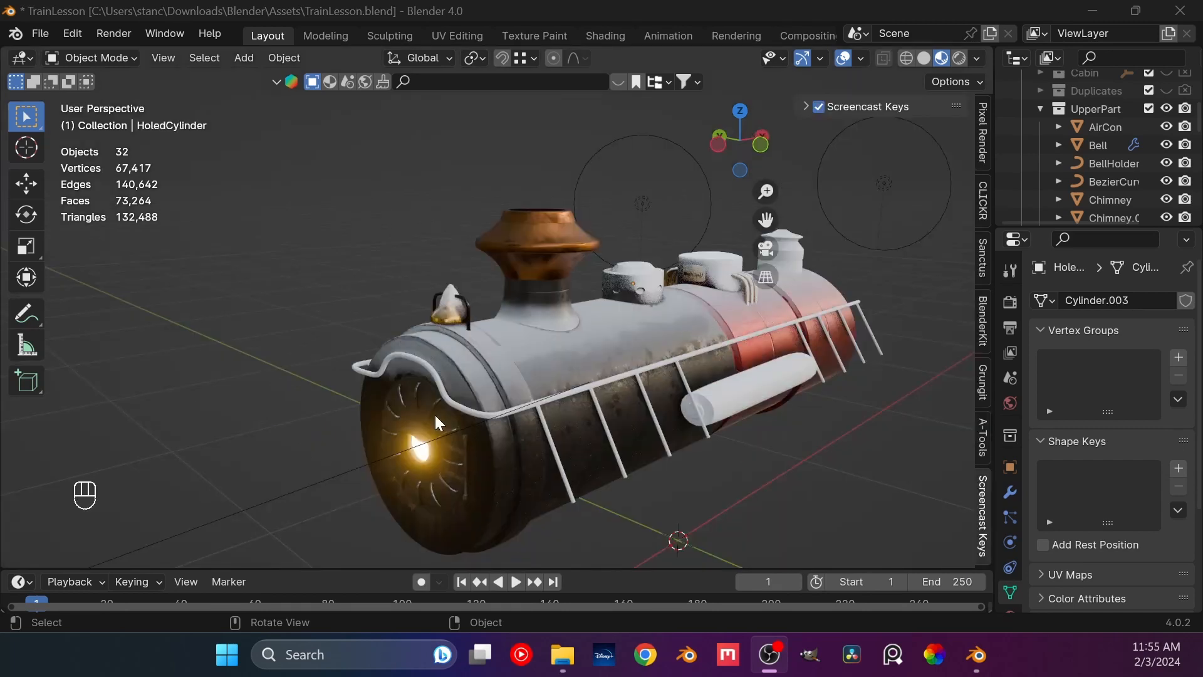
Step: Unhide the hidden child object parented under the lateral tube on the train's side
middle_click_drag(699, 360, 322, 165)
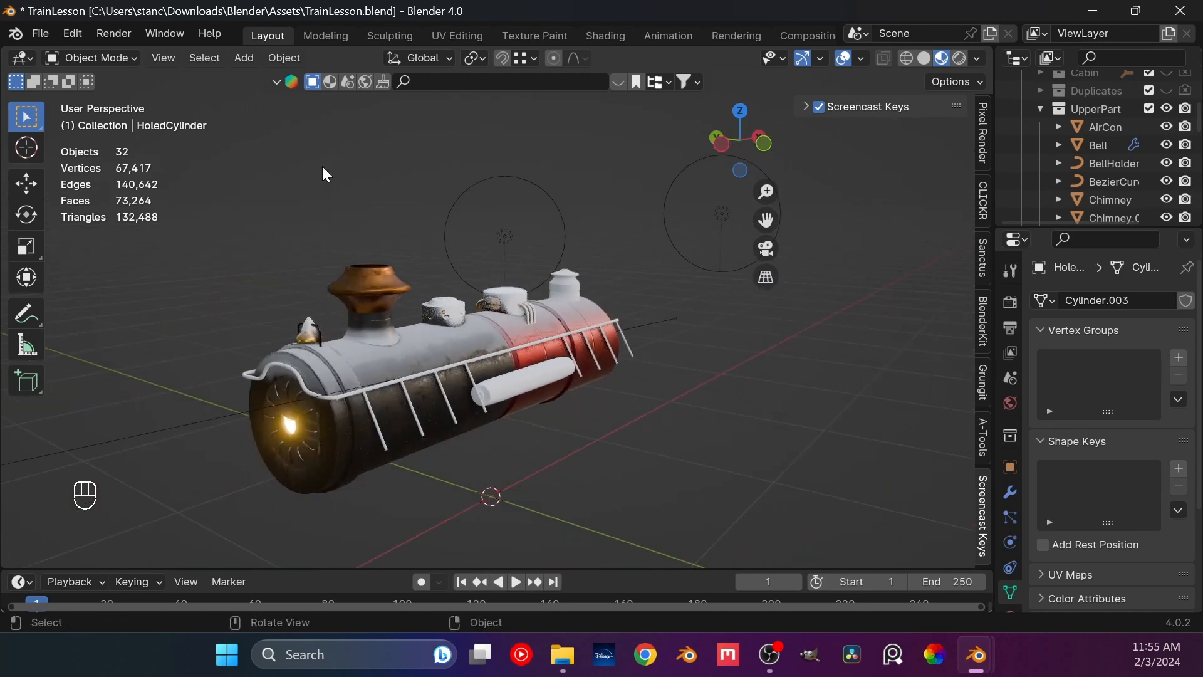
middle_click_drag(536, 322, 448, 324)
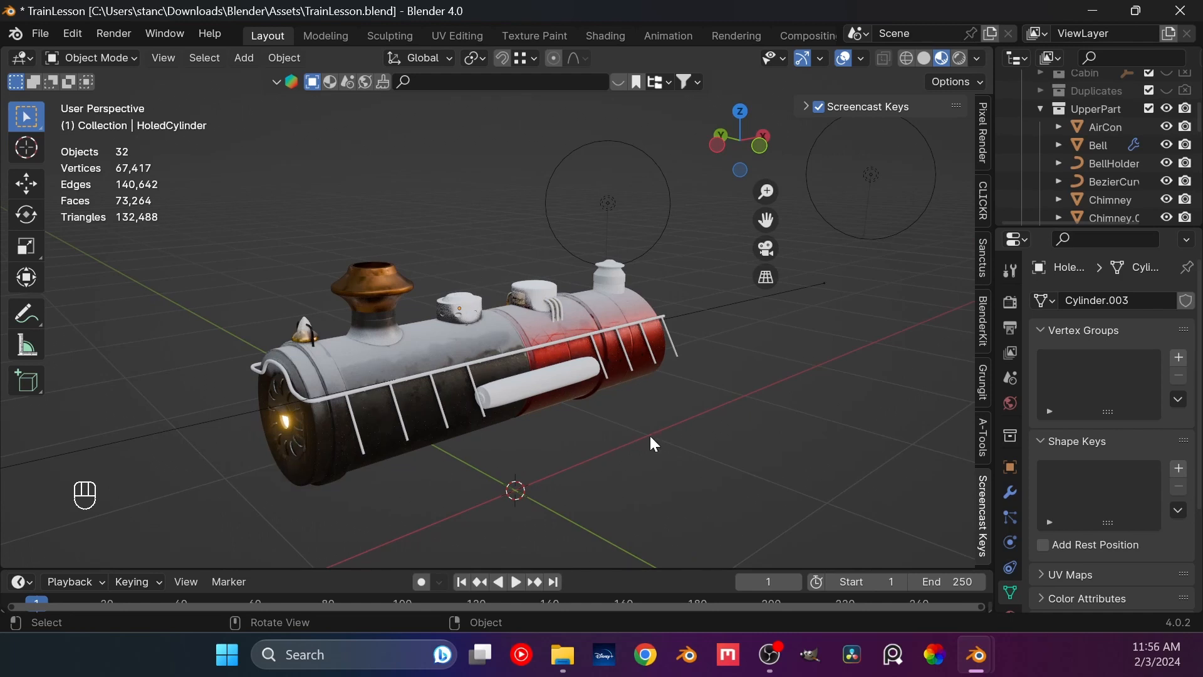
left_click(550, 390)
scroll(1126, 157, "down", 3)
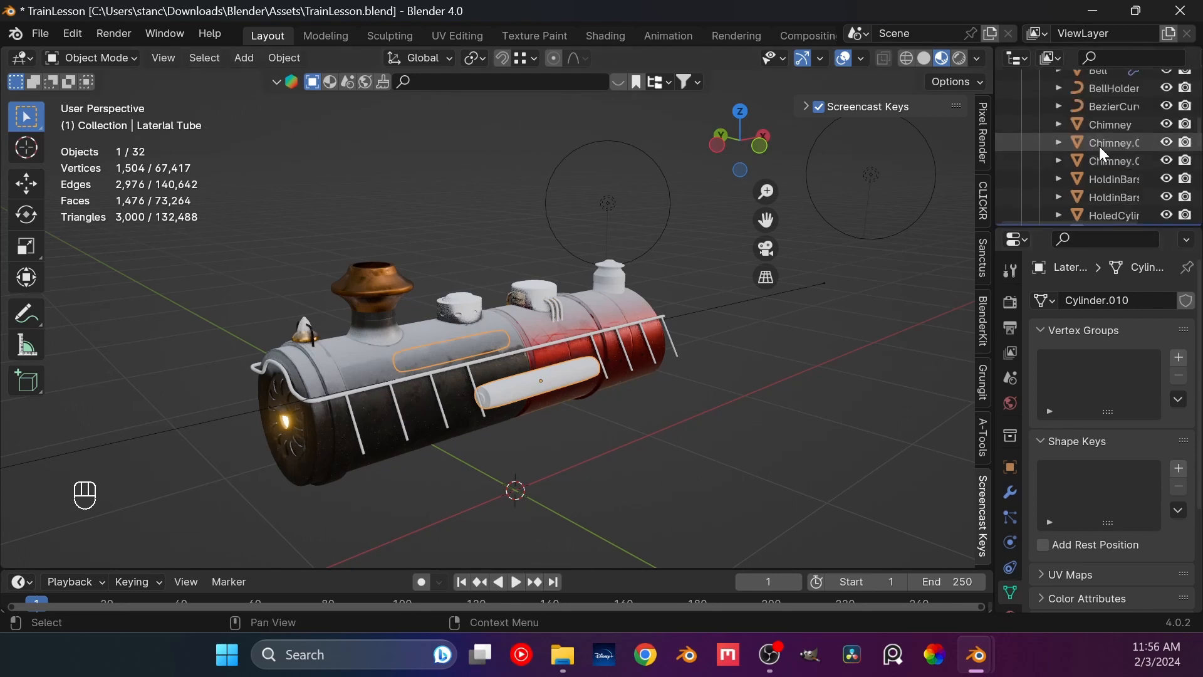
left_click(1058, 196)
scroll(1097, 171, "down", 4)
left_click(1167, 175)
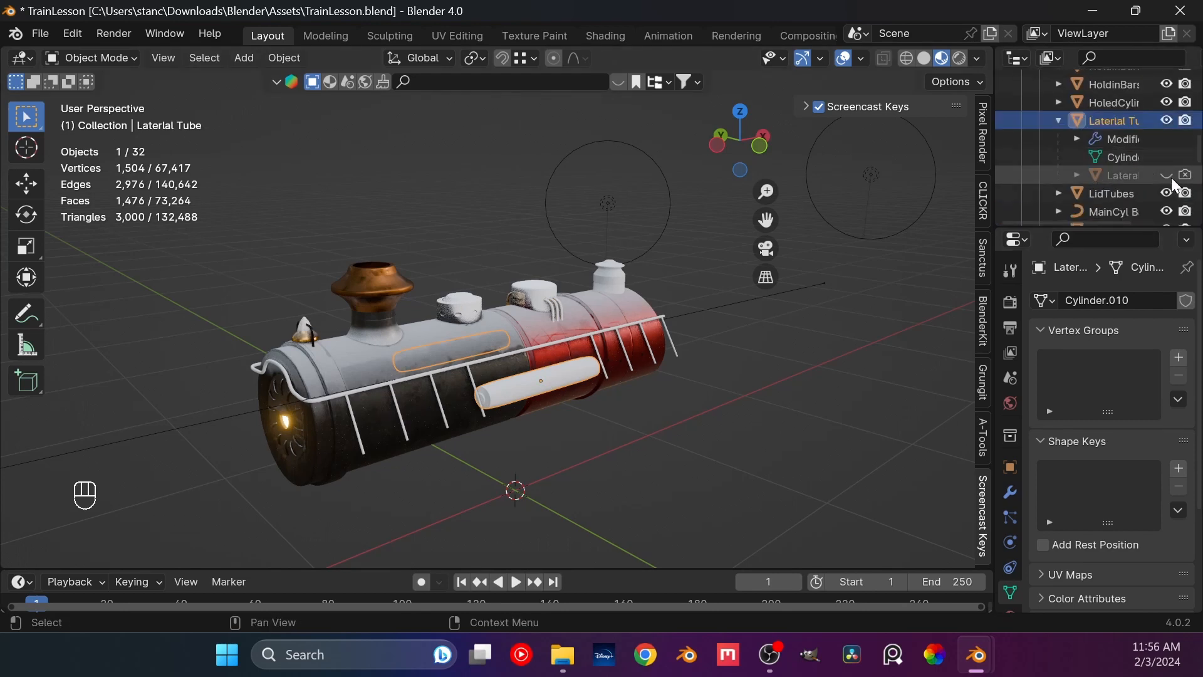
left_click(1059, 121)
scroll(518, 290, "up", 2)
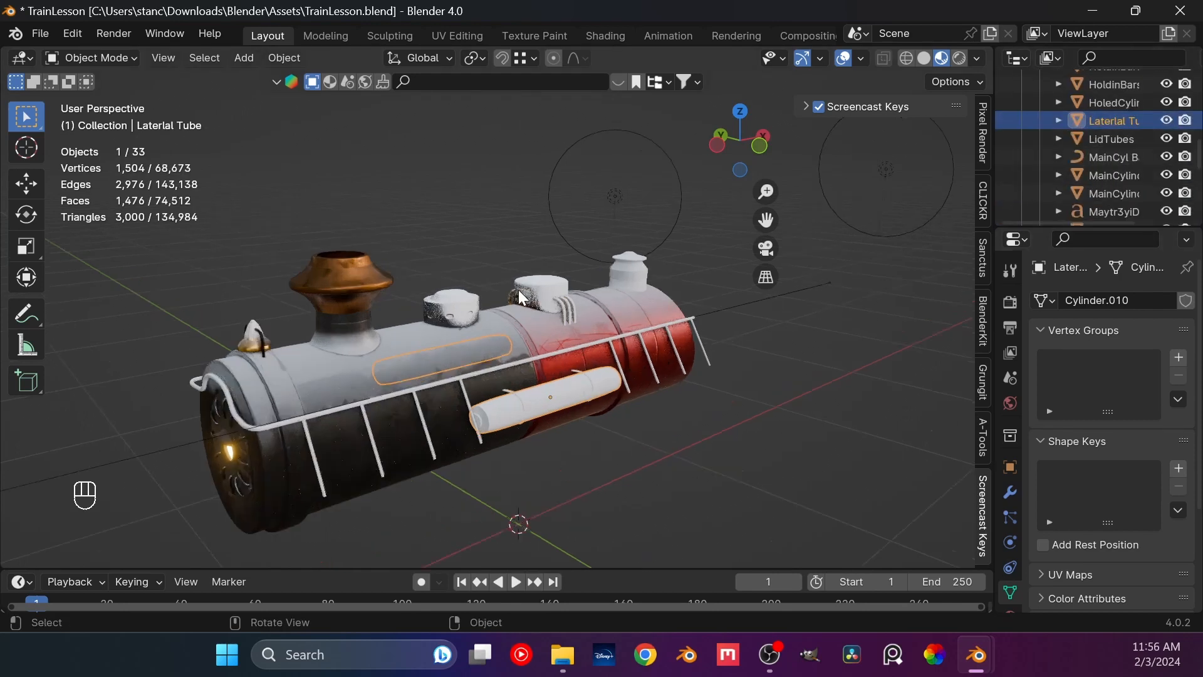
Step: Select the chimney's lower section (Chimney.002) and save the file
middle_click_drag(536, 286, 583, 259, "shift")
left_click(472, 187)
middle_click_drag(432, 292, 486, 266)
middle_click_drag(486, 265, 512, 292)
middle_click_drag(312, 222, 349, 250, "shift")
scroll(347, 250, "up", 1)
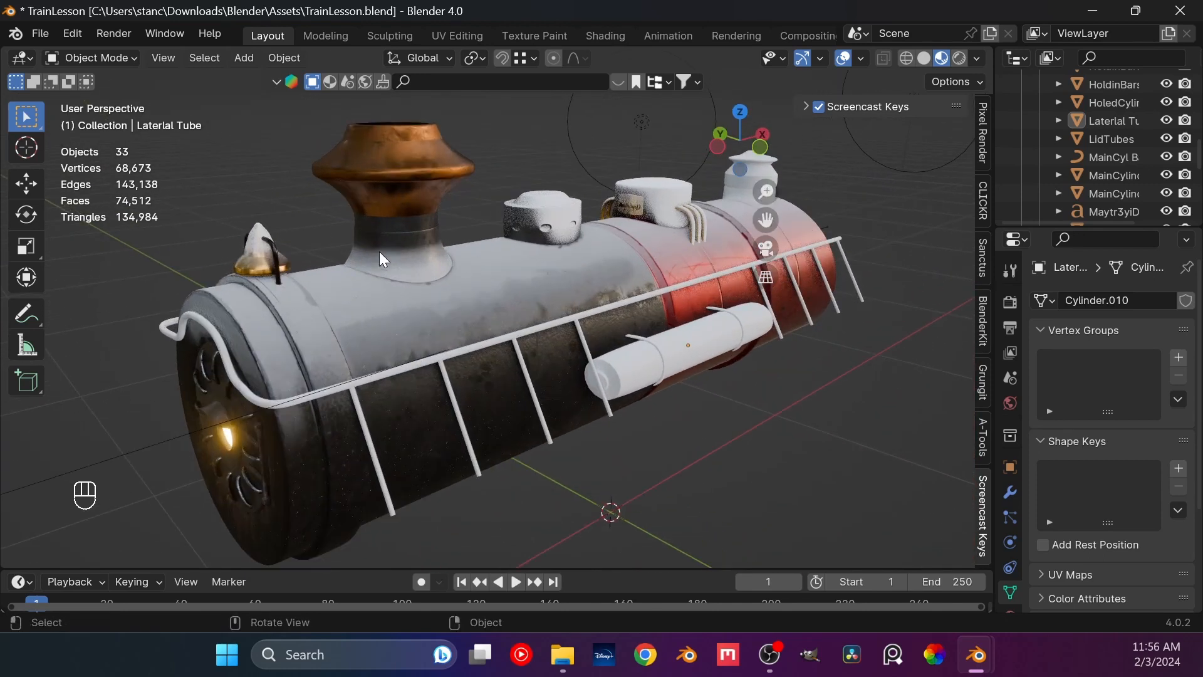
left_click(380, 251)
middle_click_drag(524, 191, 538, 225, "shift")
key("ctrl+s")
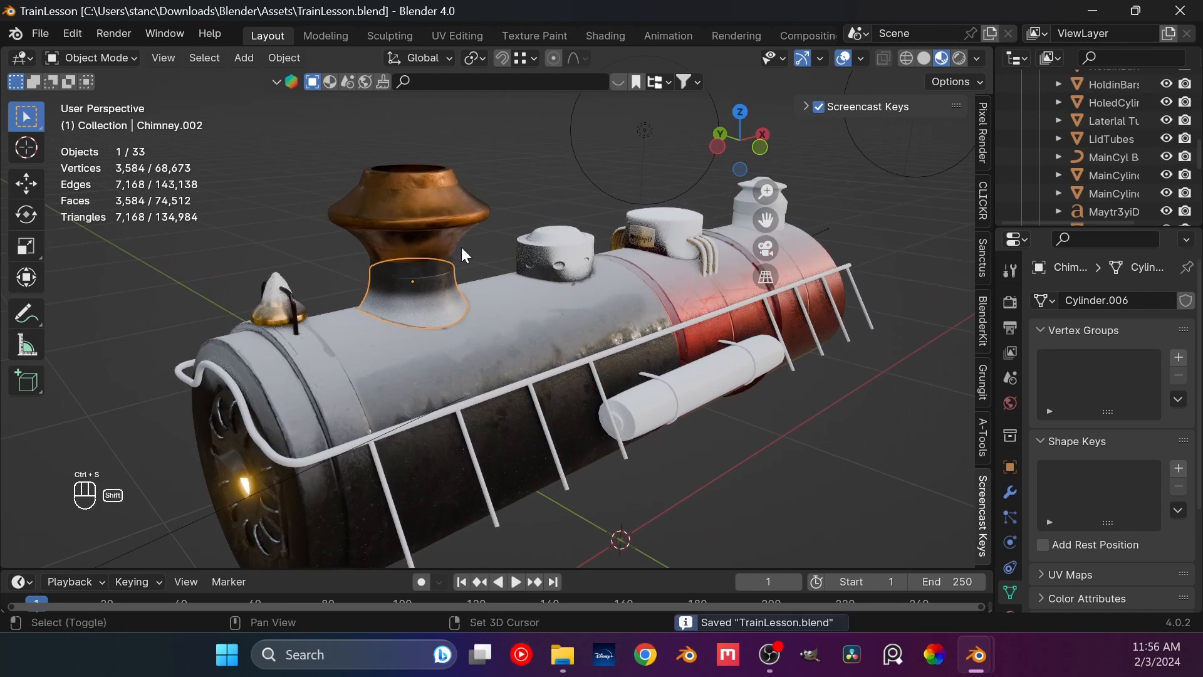
Step: Switch to the Shading workspace with the chimney's lower section framed closely
scroll(461, 247, "up", 2)
middle_click_drag(462, 247, 406, 226, "shift")
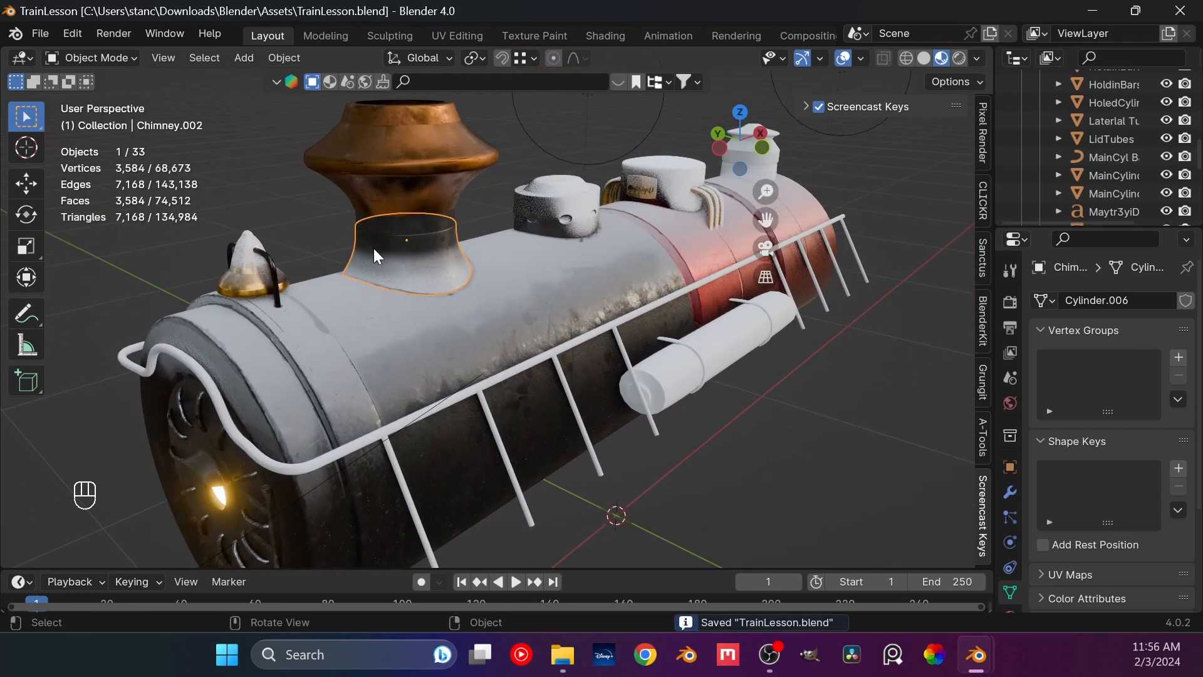
middle_click_drag(467, 228, 576, 242, "shift")
middle_click_drag(576, 242, 567, 242)
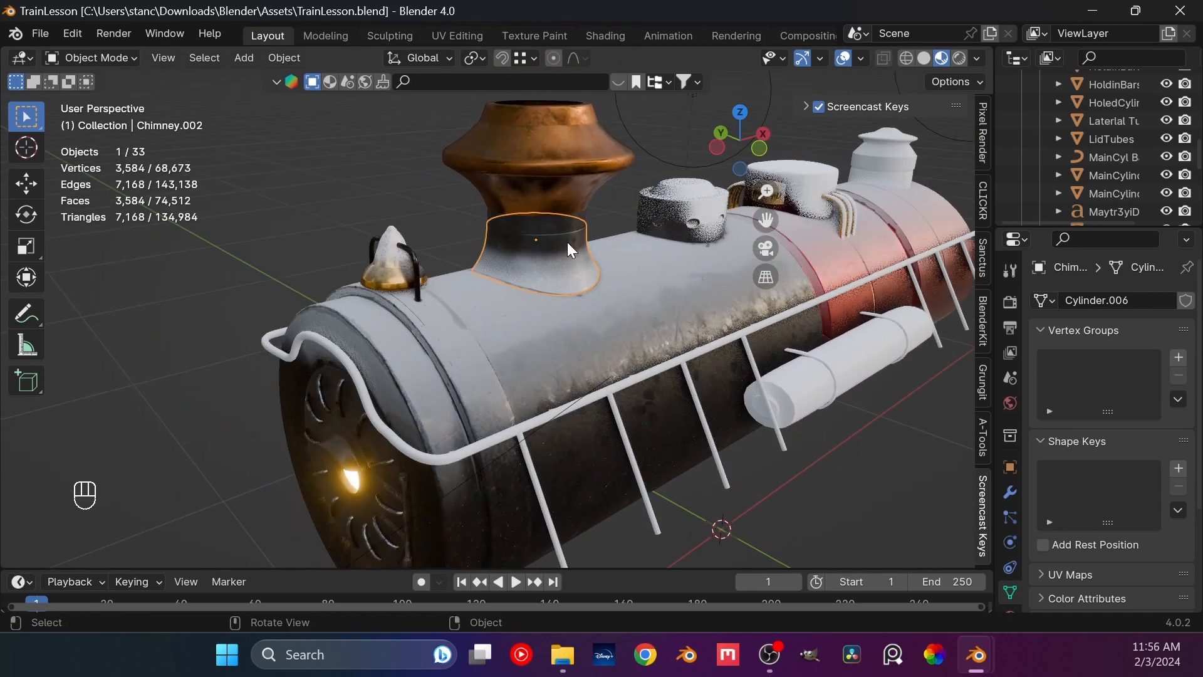
scroll(567, 242, "up", 1)
left_click(605, 36)
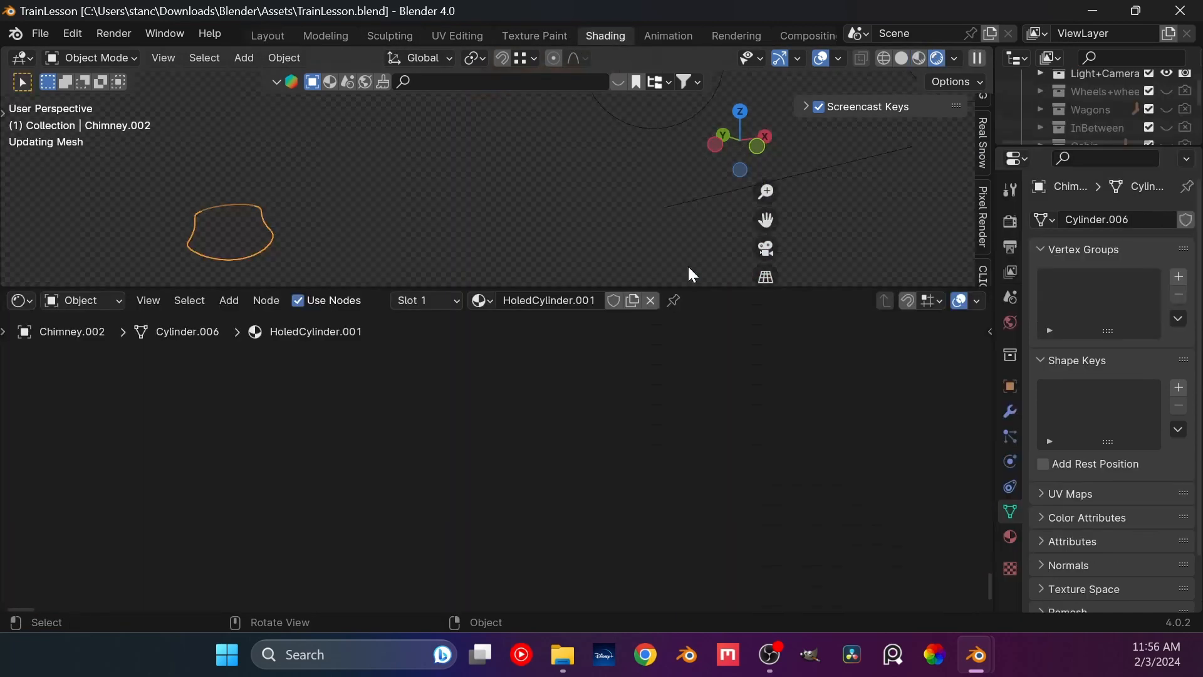
scroll(489, 165, "up", 3)
middle_click_drag(274, 209, 457, 164, "shift")
scroll(416, 419, "down", 4)
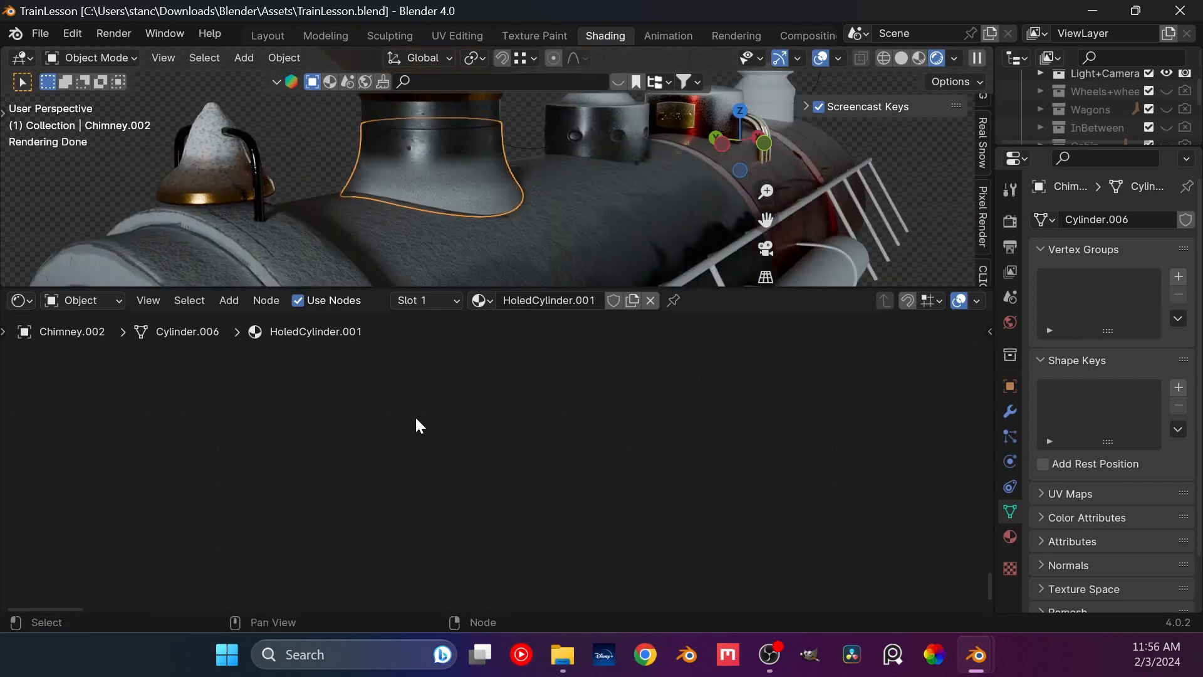
Step: Move the Material Output node of the HoledCylinder.001 material farther away from the Mix Shader
scroll(491, 410, "down", 8)
scroll(489, 412, "down", 1)
middle_click_drag(633, 350, 516, 452)
scroll(516, 453, "up", 2)
mouse_move(596, 426)
middle_mouse_down()
mouse_move(453, 490)
mouse_move(493, 484)
middle_mouse_up()
scroll(493, 484, "down", 3)
mouse_move(533, 413)
middle_mouse_down()
mouse_move(540, 482)
mouse_move(240, 368)
middle_mouse_up()
scroll(483, 430, "up", 5)
scroll(485, 431, "down", 7)
scroll(518, 451, "down", 1)
scroll(527, 475, "up", 7)
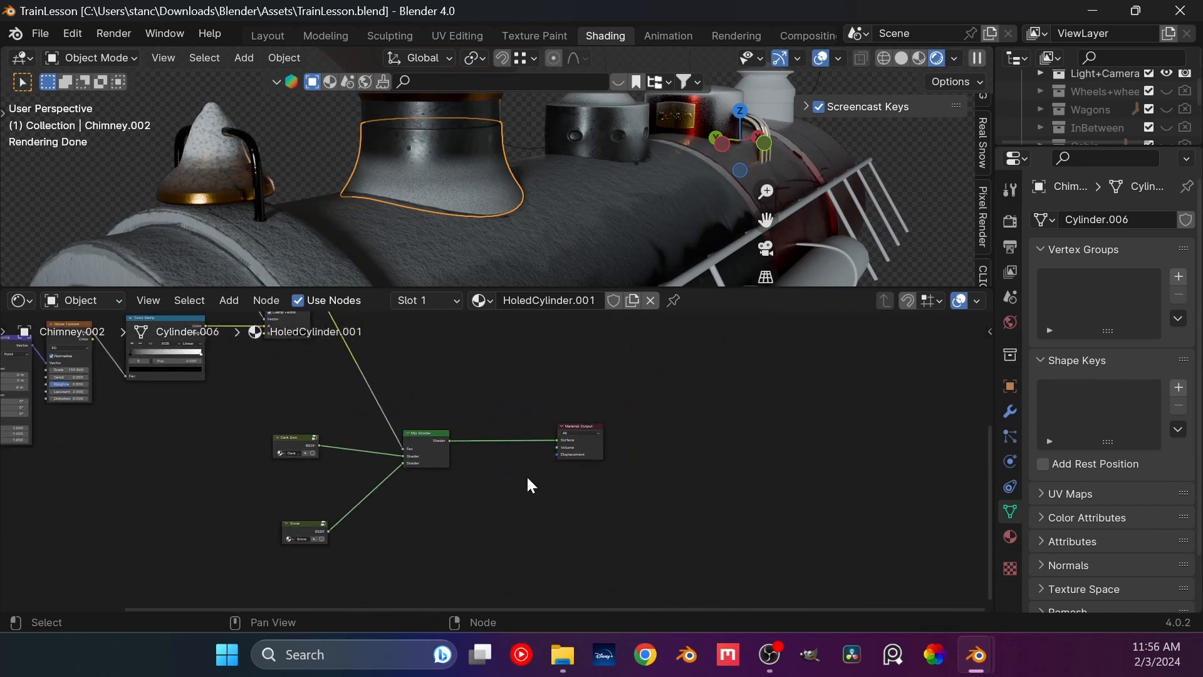
left_click_drag(621, 416, 819, 416)
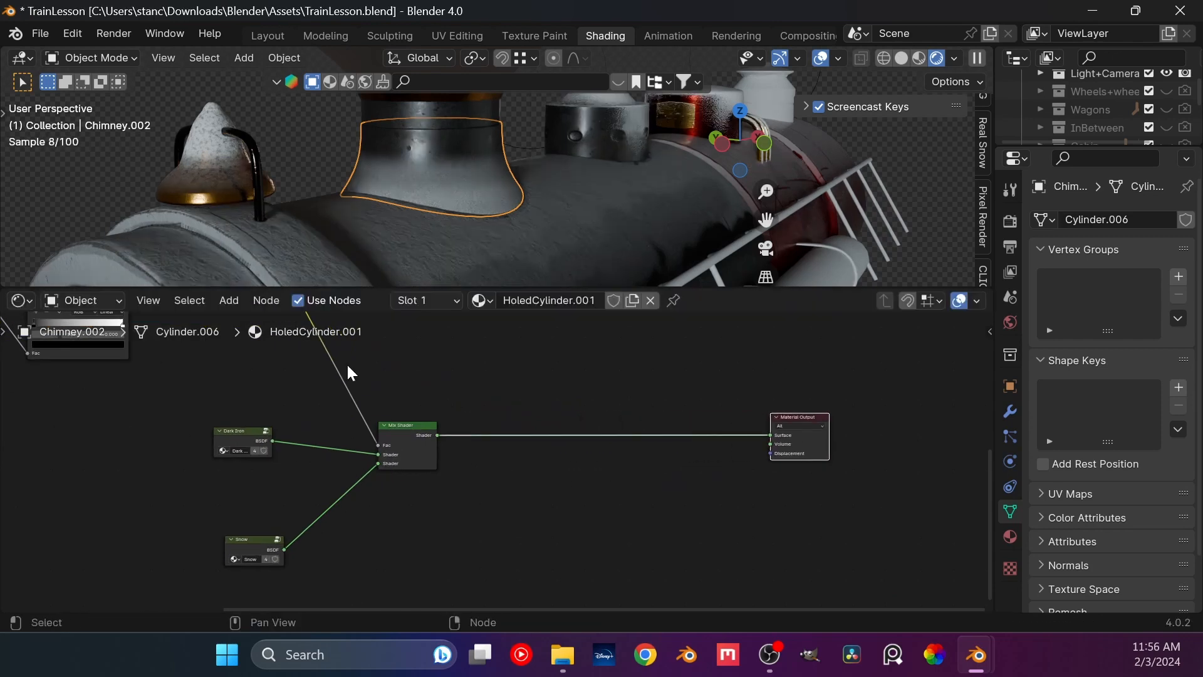
Step: Move the Gradient Texture chain, including its Texture Coordinate, Mapping and Color Ramp nodes, away from the noise nodes to free space
middle_click_drag(326, 365, 792, 598)
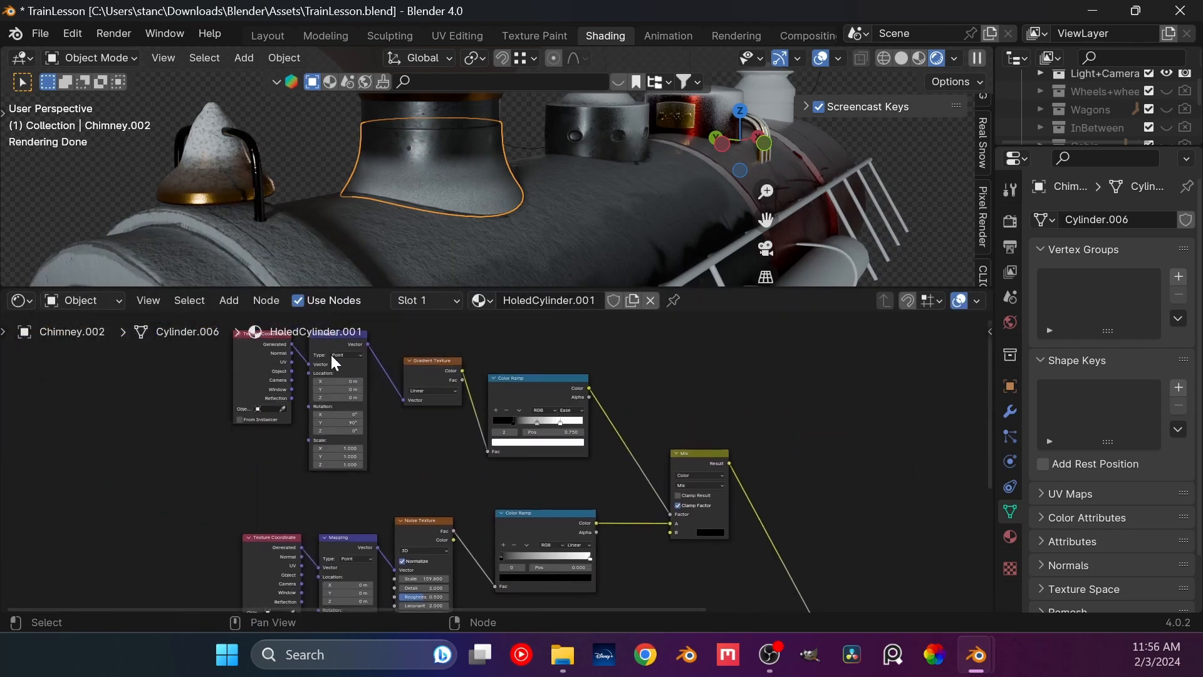
middle_click_drag(265, 326, 247, 389)
middle_click_drag(580, 482, 432, 347)
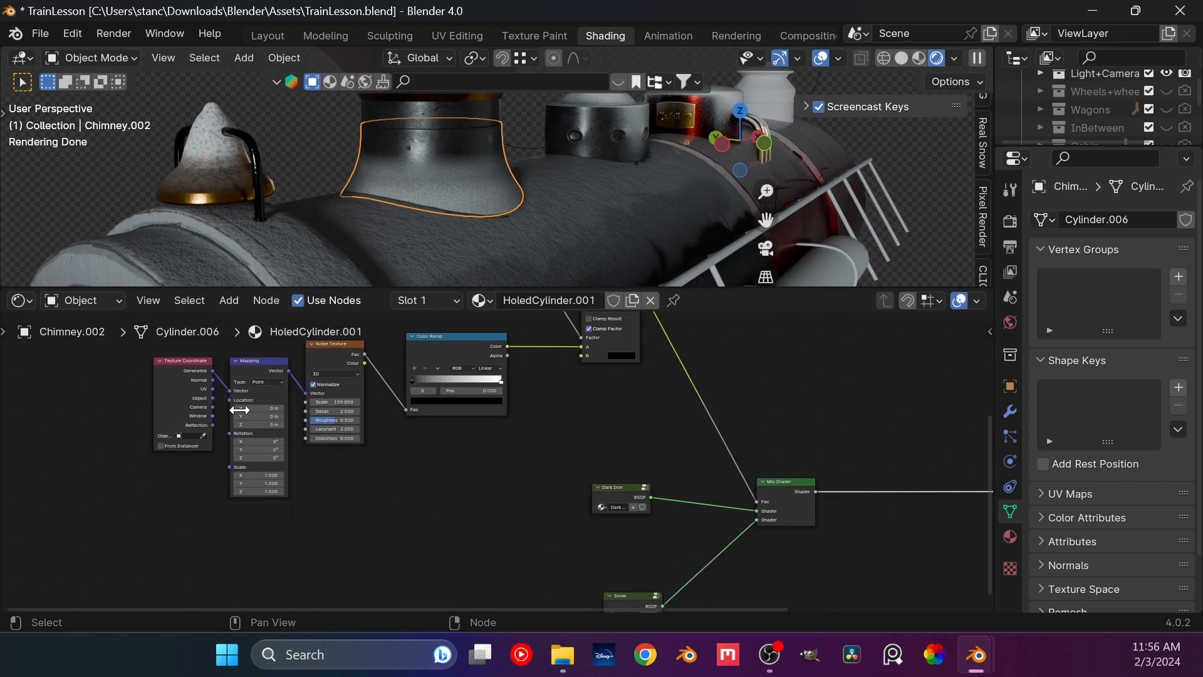
middle_click_drag(492, 386, 389, 452)
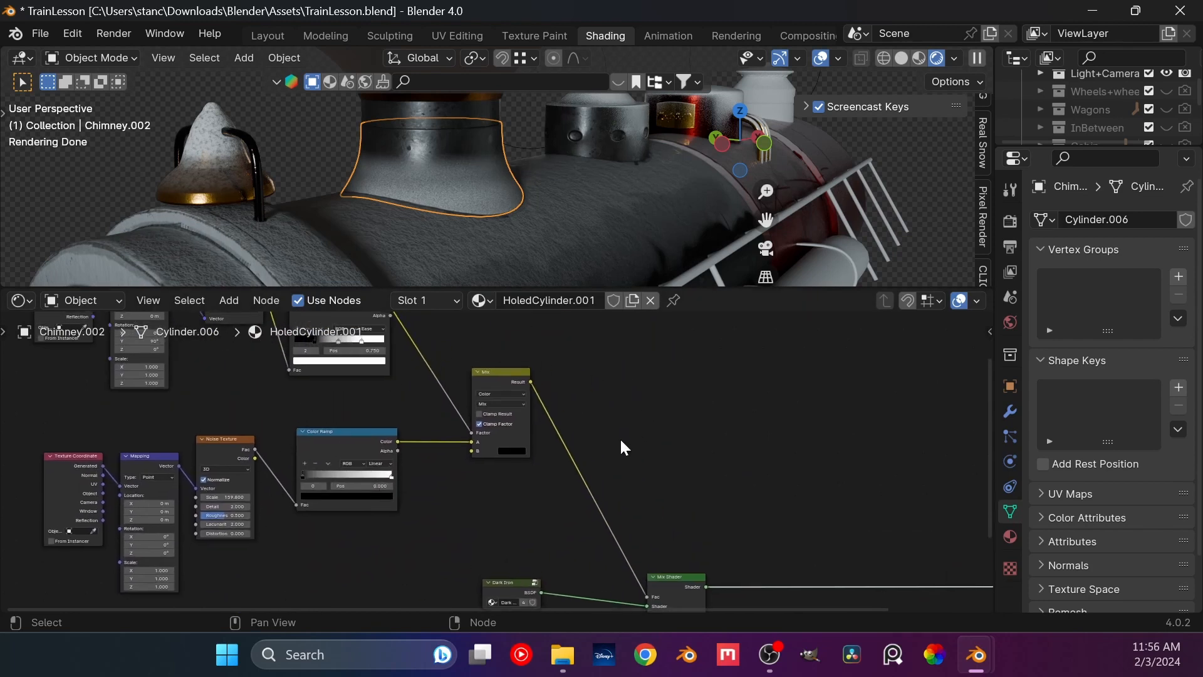
key("Home")
middle_click_drag(284, 351, 442, 468)
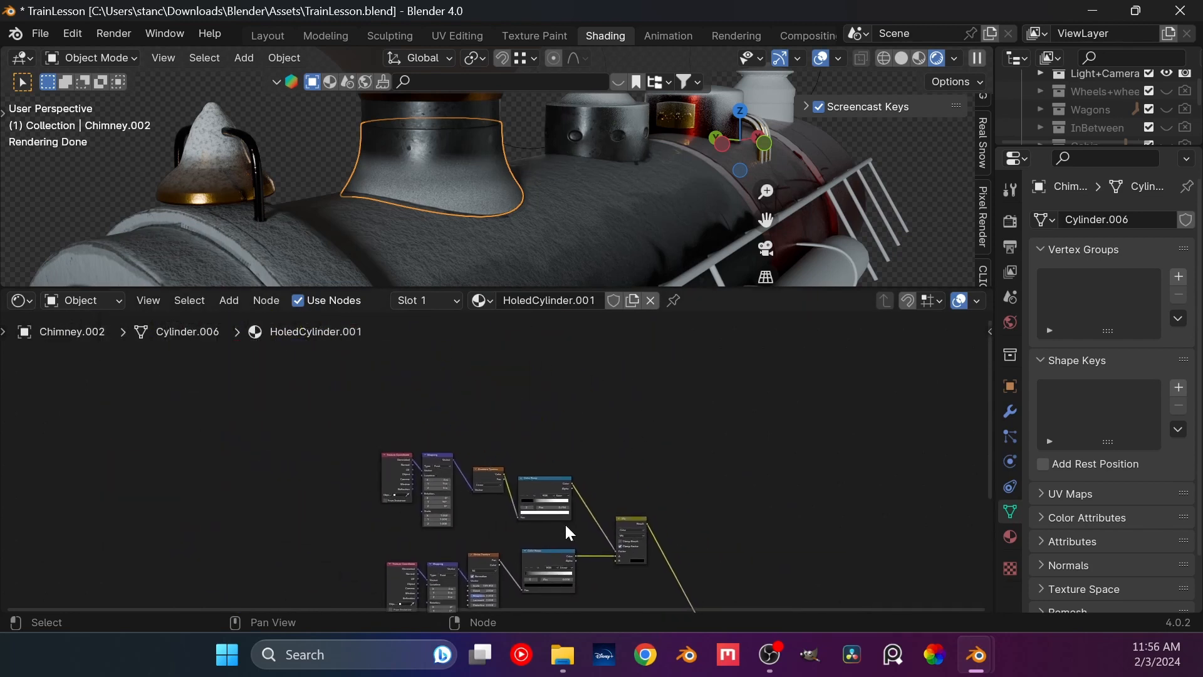
left_click_drag(572, 523, 406, 445)
left_click_drag(554, 479, 517, 402)
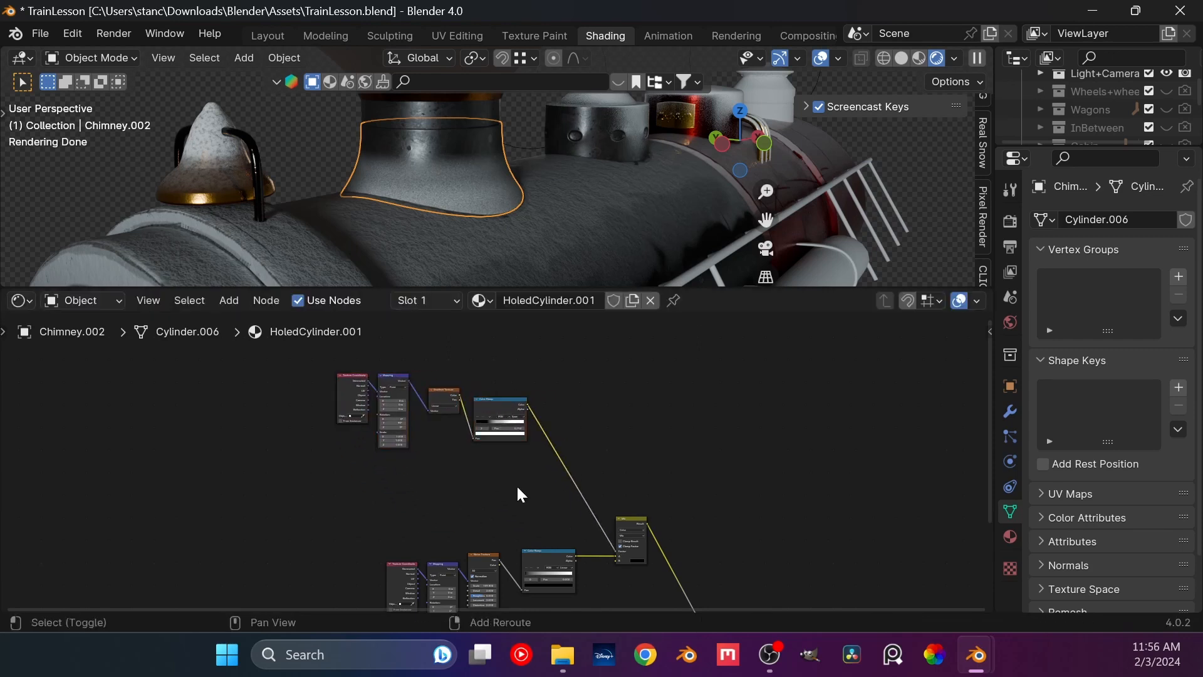
Step: Insert a Mix Color node on the link between the gradient's Color Ramp and the existing Mix node
key("shift+a")
mouse_move(515, 486)
left_click(491, 385)
type("mixc")
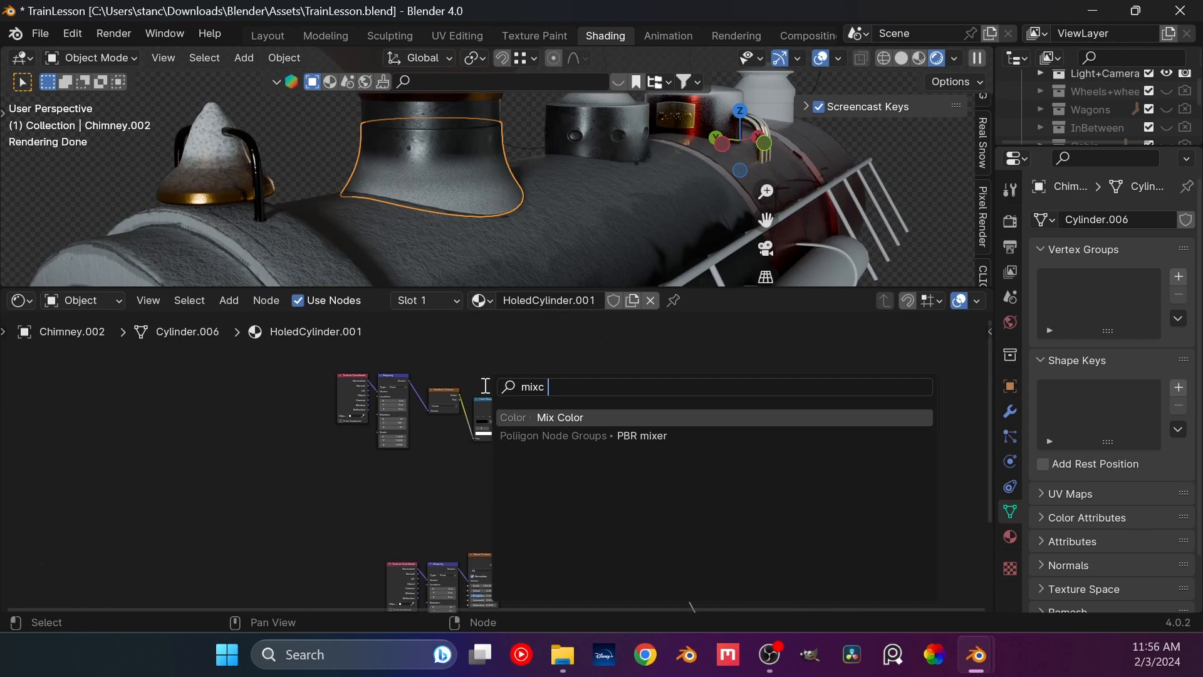
key("Return")
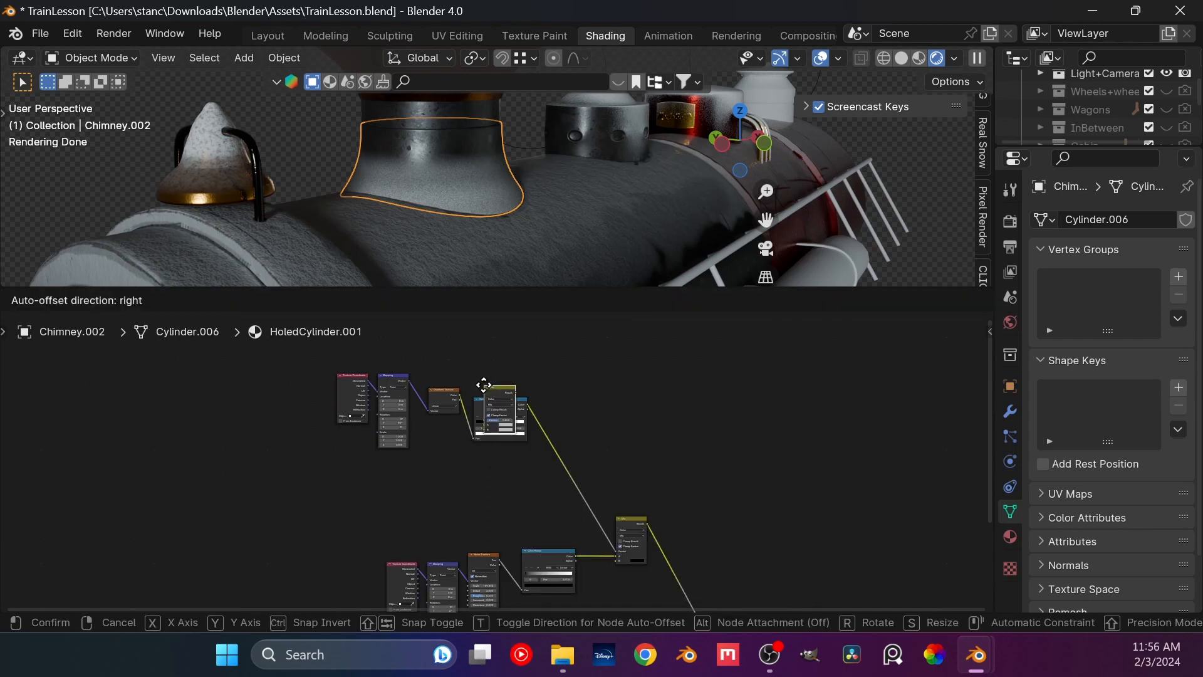
left_click(567, 447)
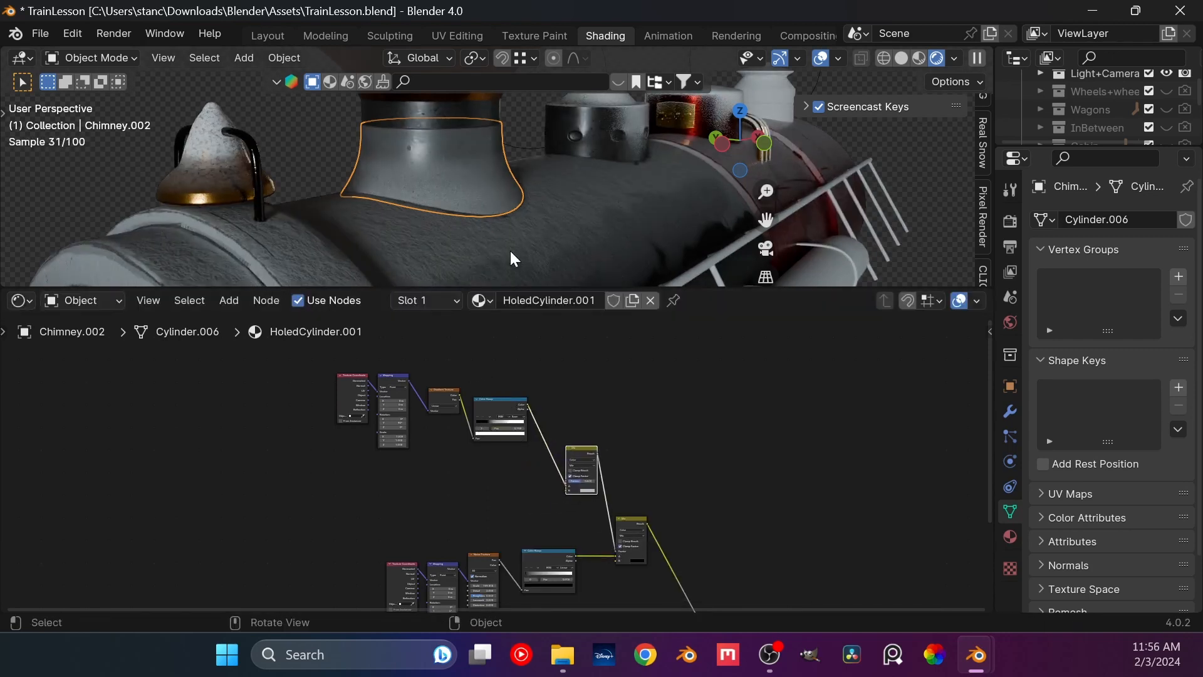
Step: Set the new Mix Color node's blending mode to Add
scroll(571, 492, "up", 4)
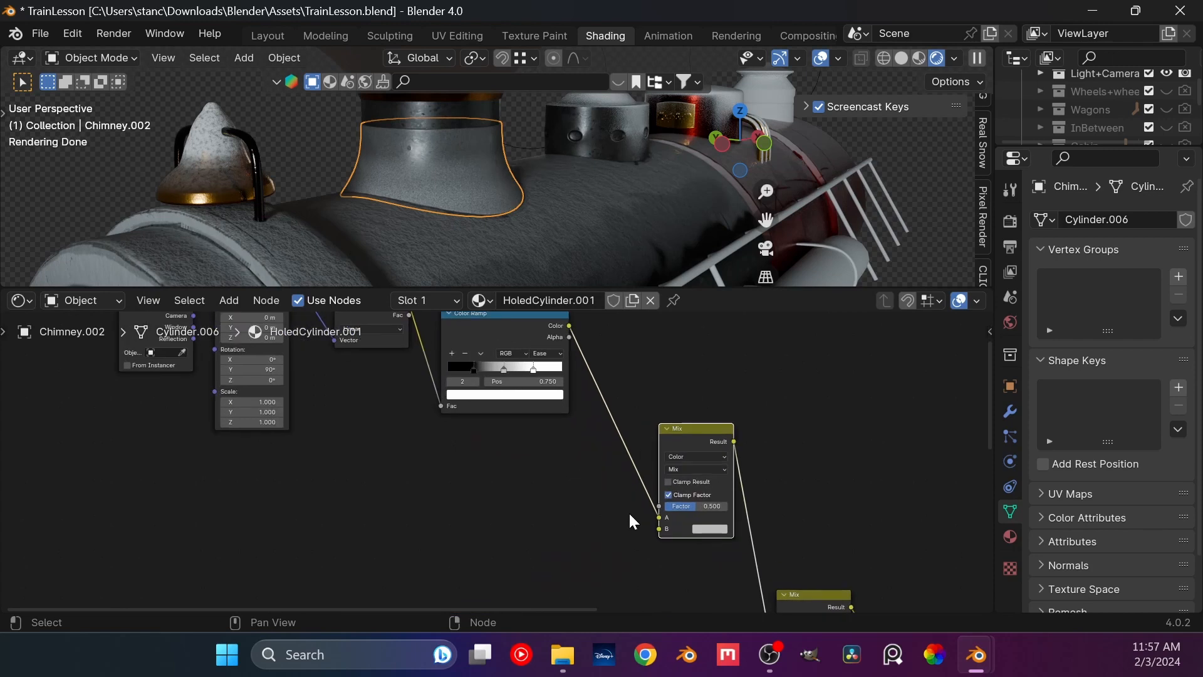
left_click(694, 449)
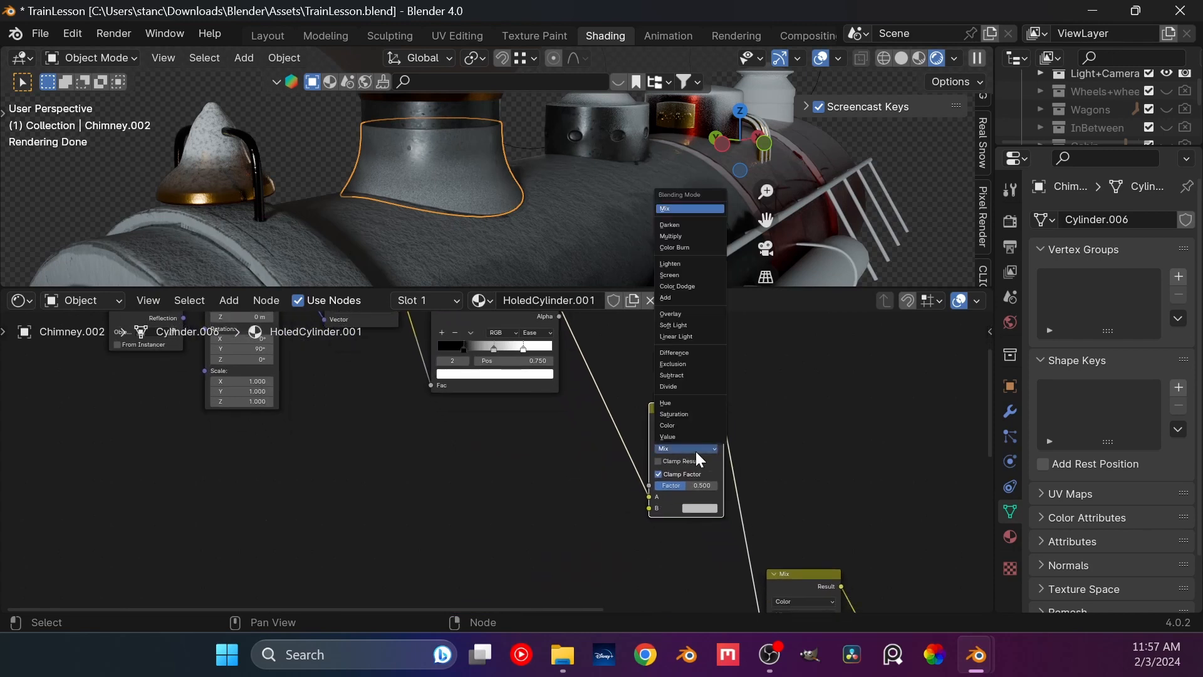
left_click(688, 297)
scroll(652, 527, "up", 2)
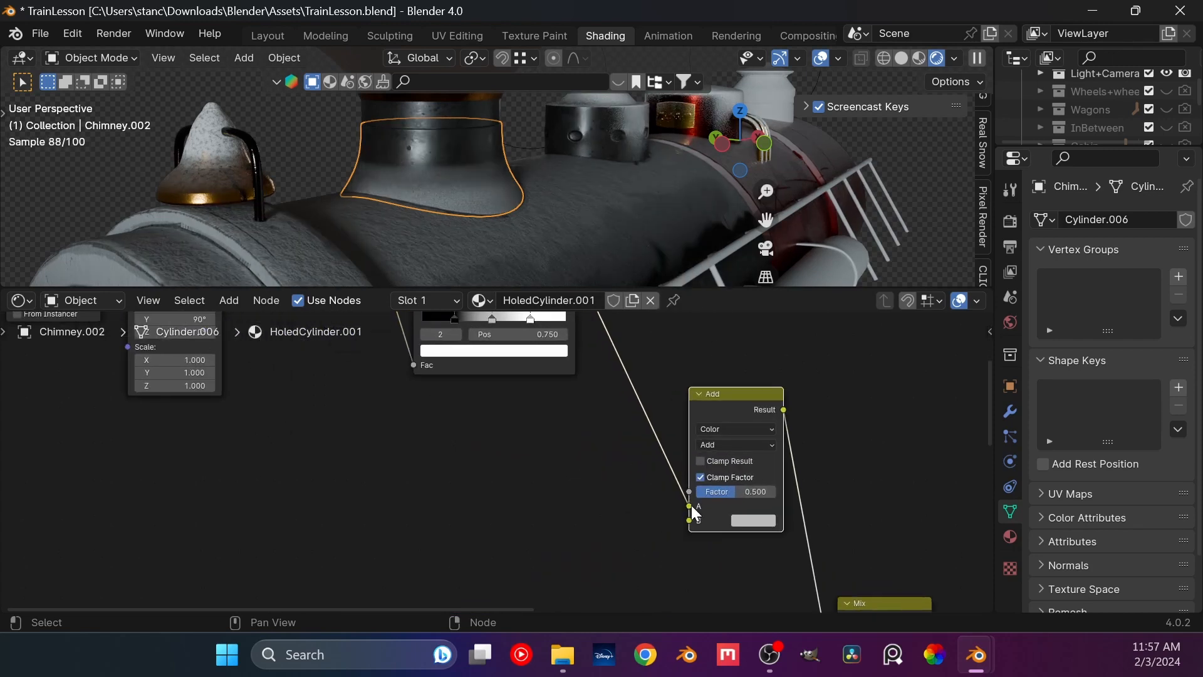
scroll(634, 490, "down", 3)
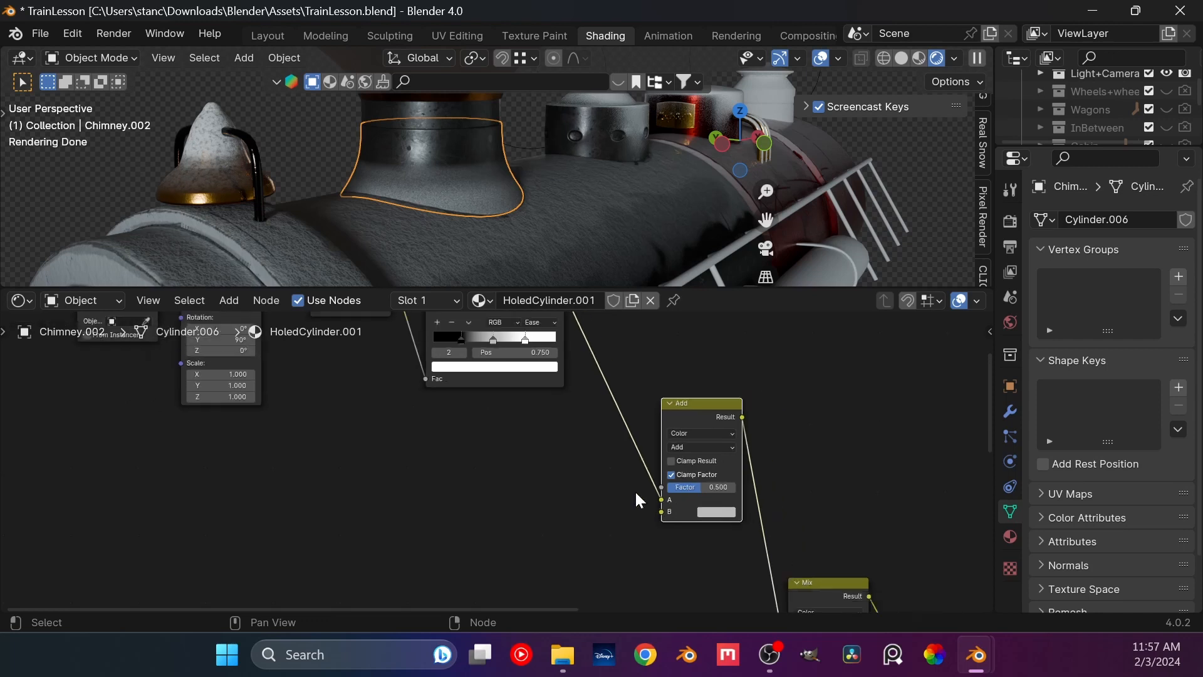
scroll(630, 492, "up", 2)
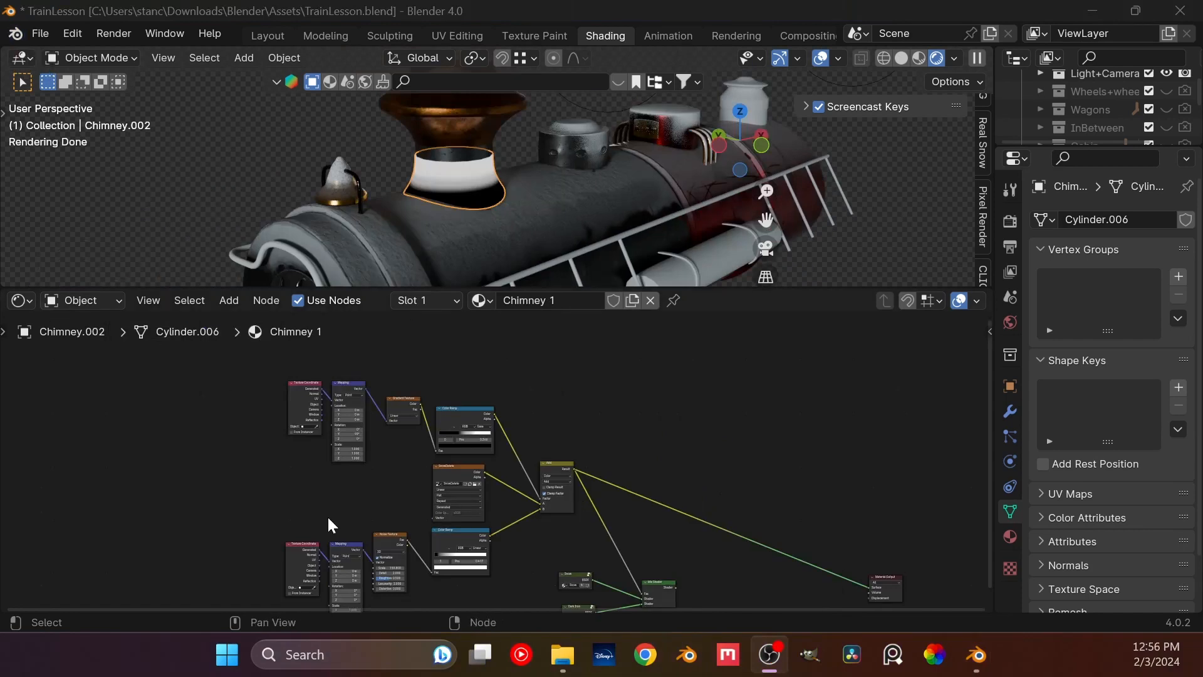
Step: Examine the SnowDelete image texture, the noise Color Ramp and their connections to the Add node in the Chimney 1 material
scroll(464, 501, "up", 2)
scroll(461, 496, "up", 2)
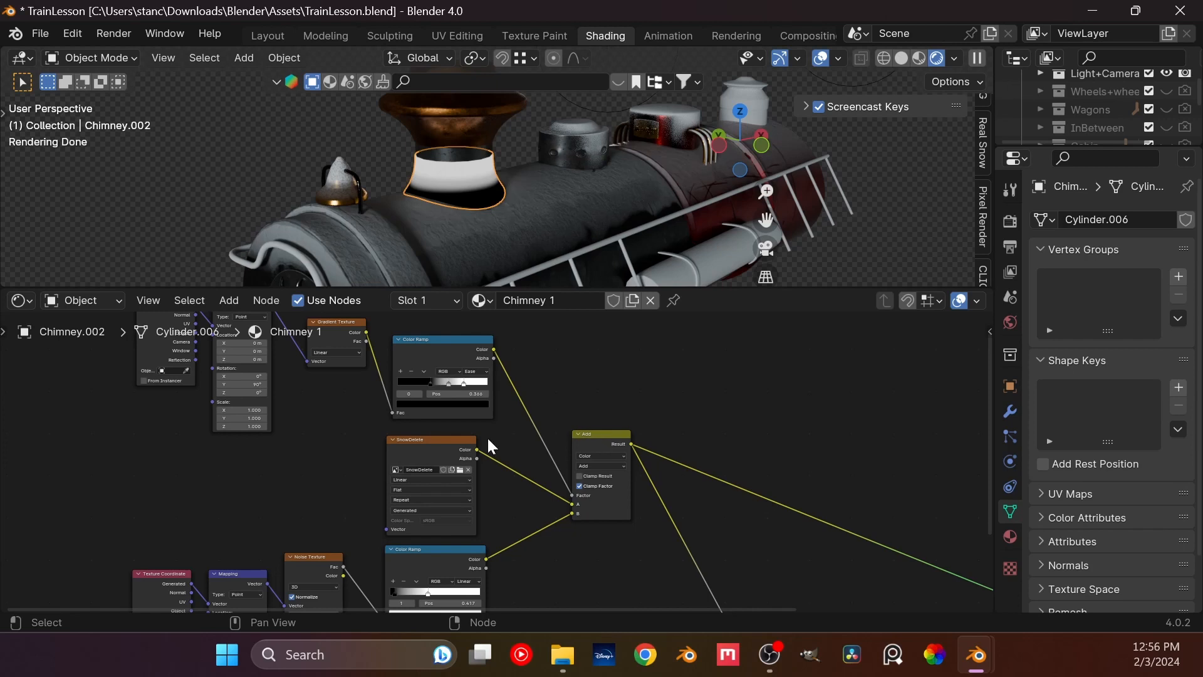
left_click(420, 445)
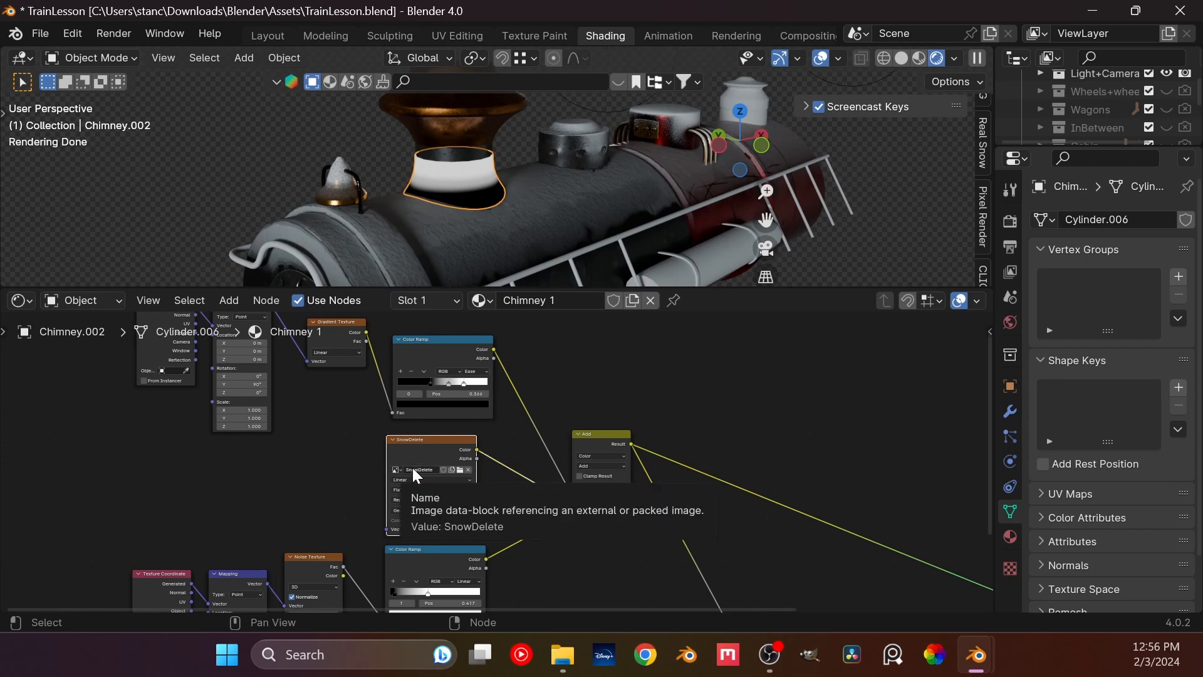
scroll(349, 467, "up", 1)
scroll(345, 460, "up", 5)
middle_click_drag(317, 464, 406, 430)
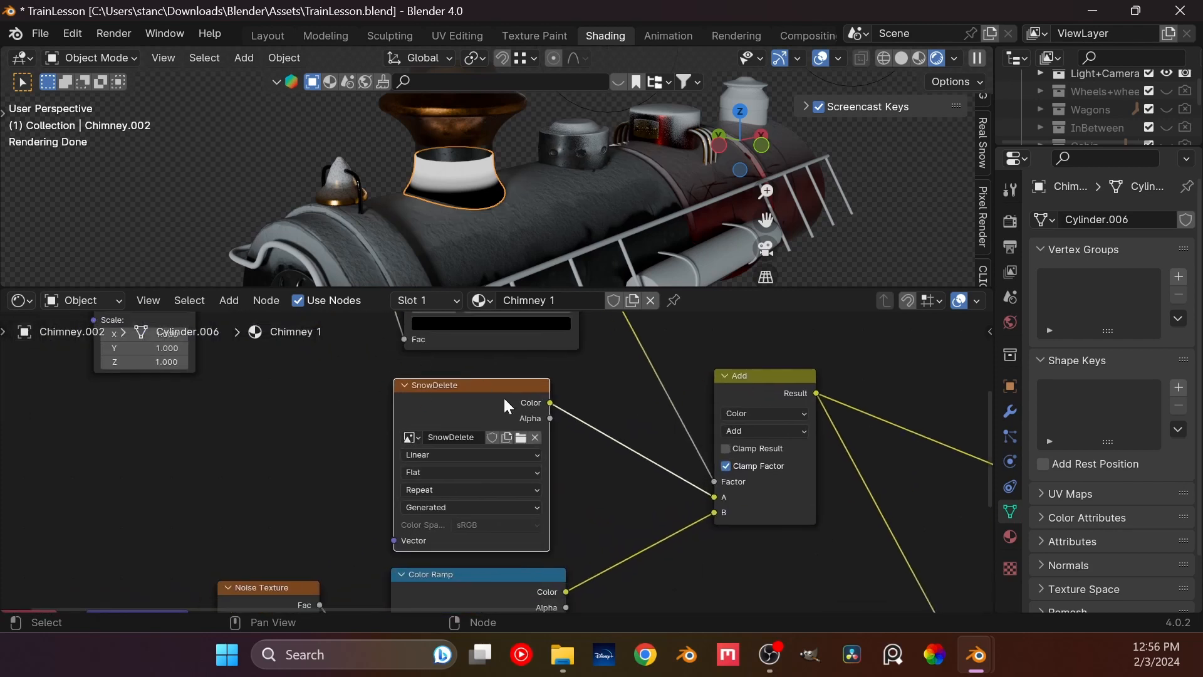
scroll(331, 446, "up", 2)
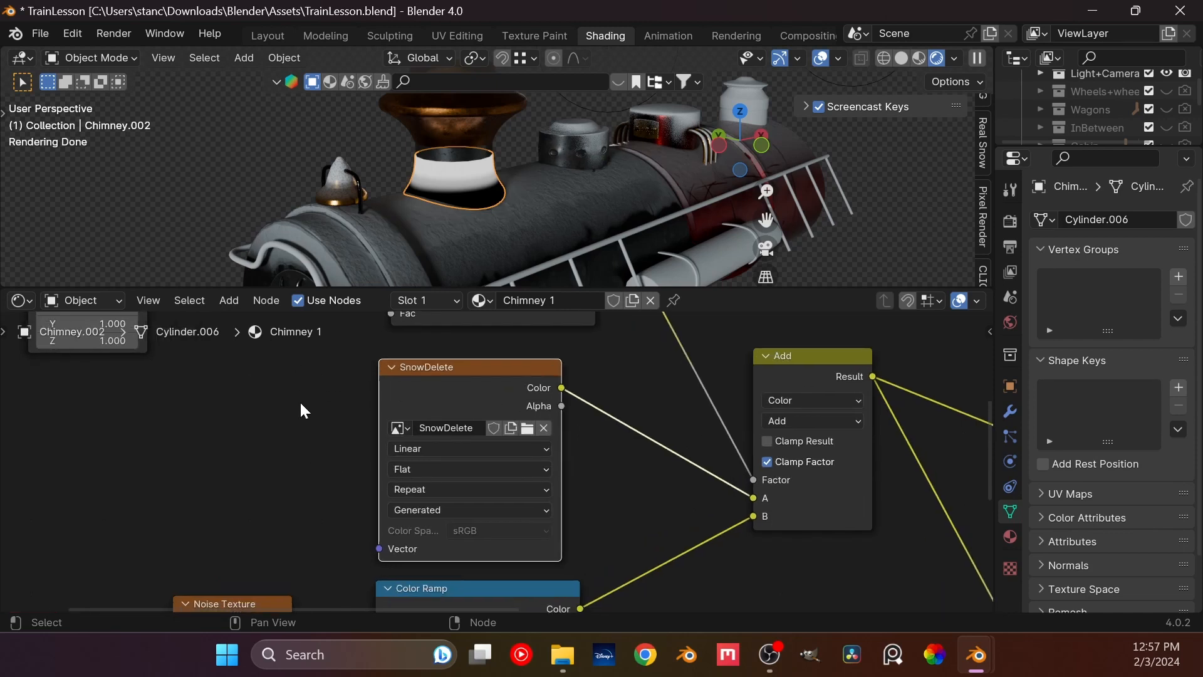
scroll(287, 433, "down", 4)
middle_click_drag(366, 433, 352, 451)
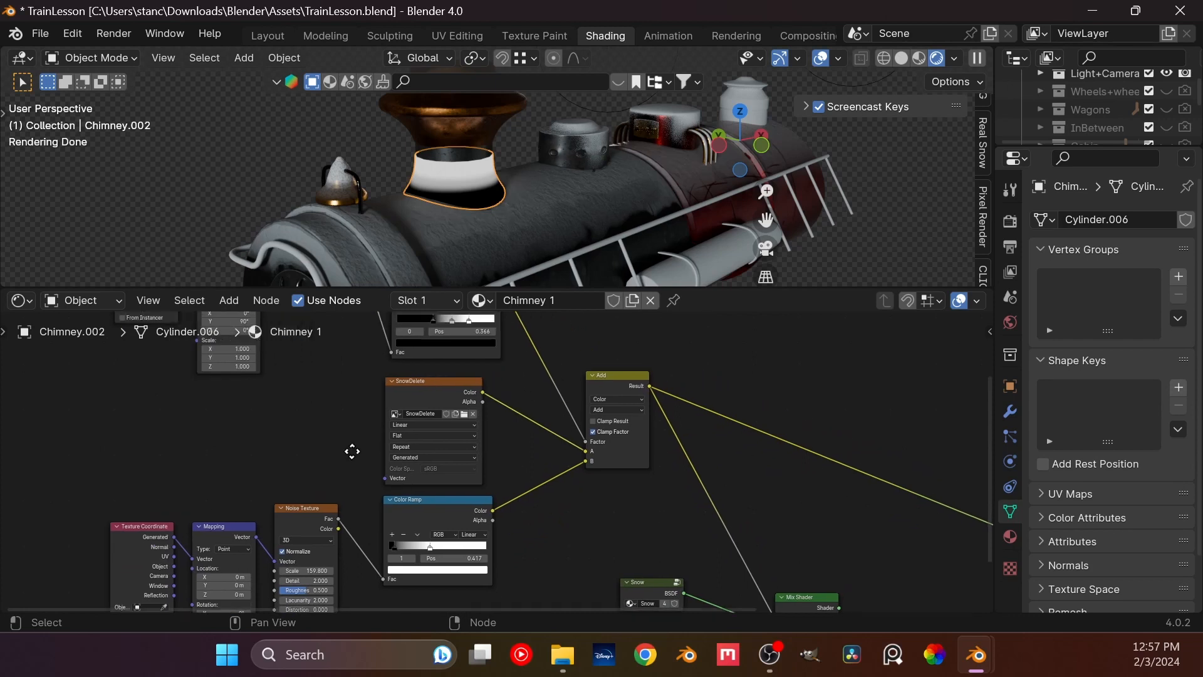
scroll(448, 472, "up", 1)
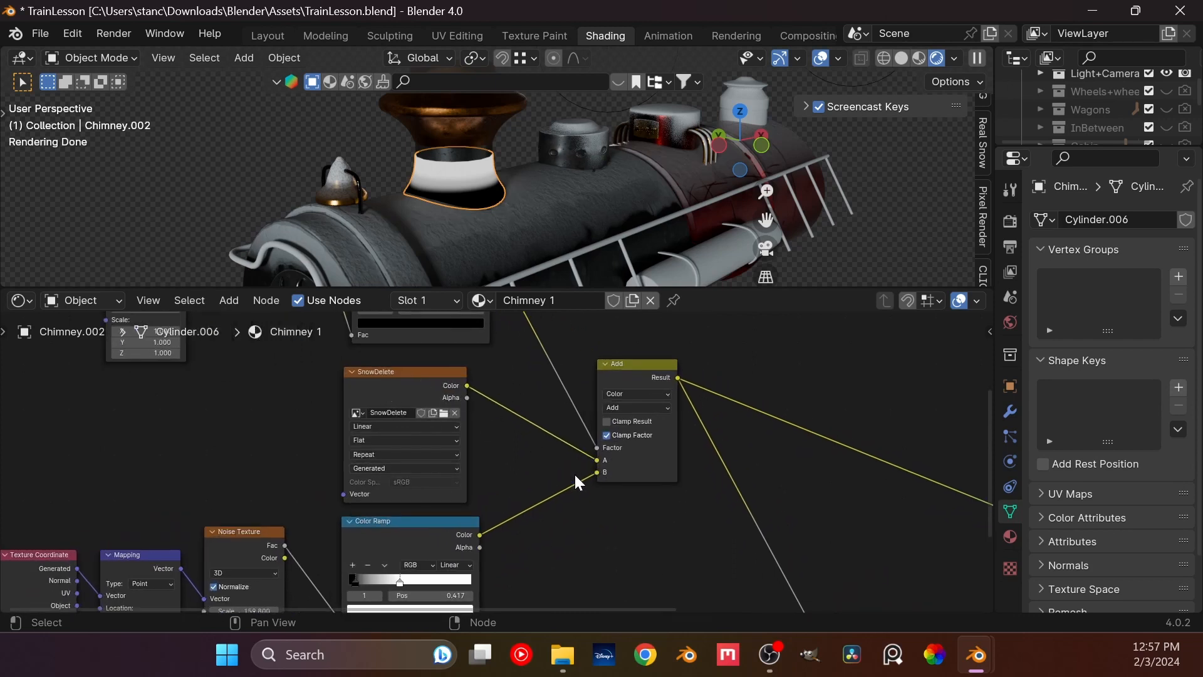
middle_click_drag(341, 539, 397, 451)
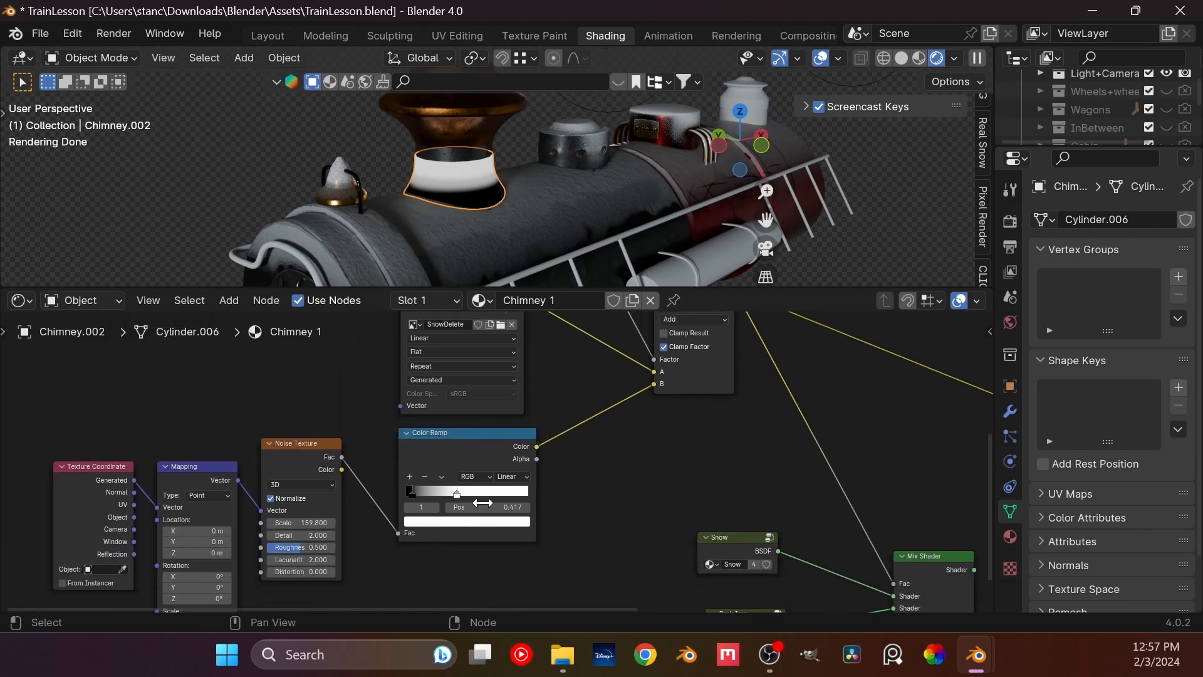
middle_click_drag(596, 436, 537, 470)
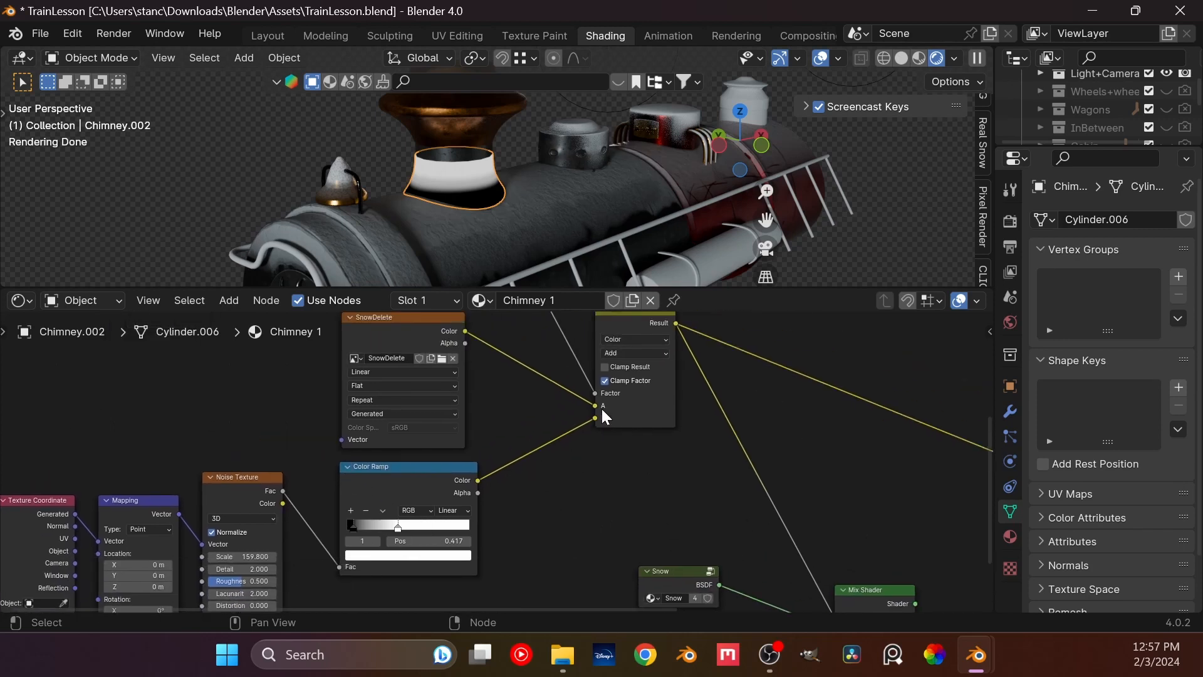
scroll(551, 363, "down", 1)
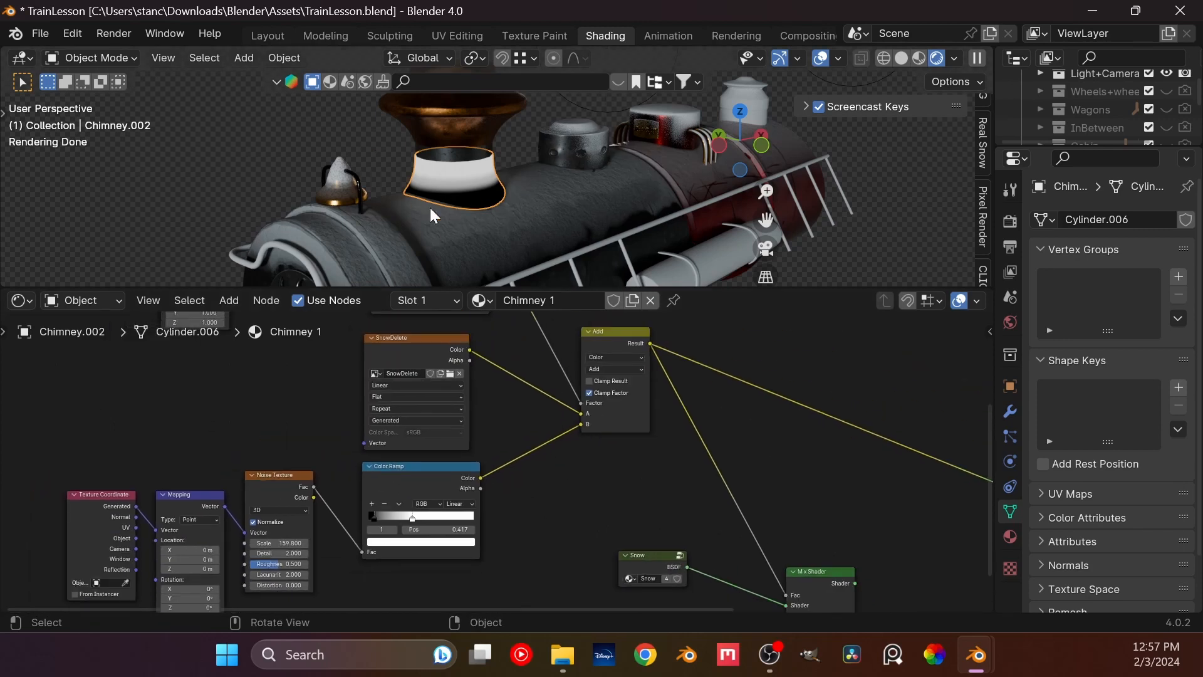
Step: Shift the grey stop of the gradient's Color Ramp closer to the white stop and move the black stop to 0.335
middle_click_drag(468, 378, 571, 558)
scroll(506, 425, "up", 10)
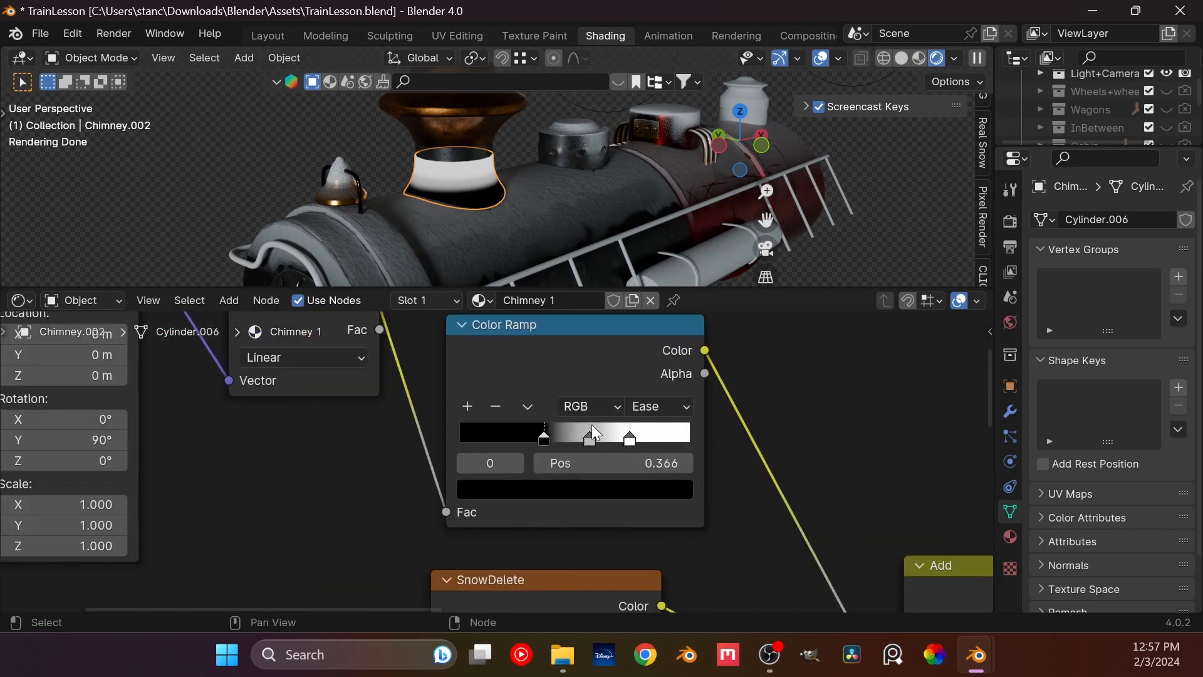
left_click_drag(592, 425, 633, 449)
mouse_move(554, 434)
left_mouse_down()
mouse_move(573, 435)
mouse_move(524, 437)
mouse_move(537, 438)
left_mouse_up()
scroll(667, 483, "down", 3)
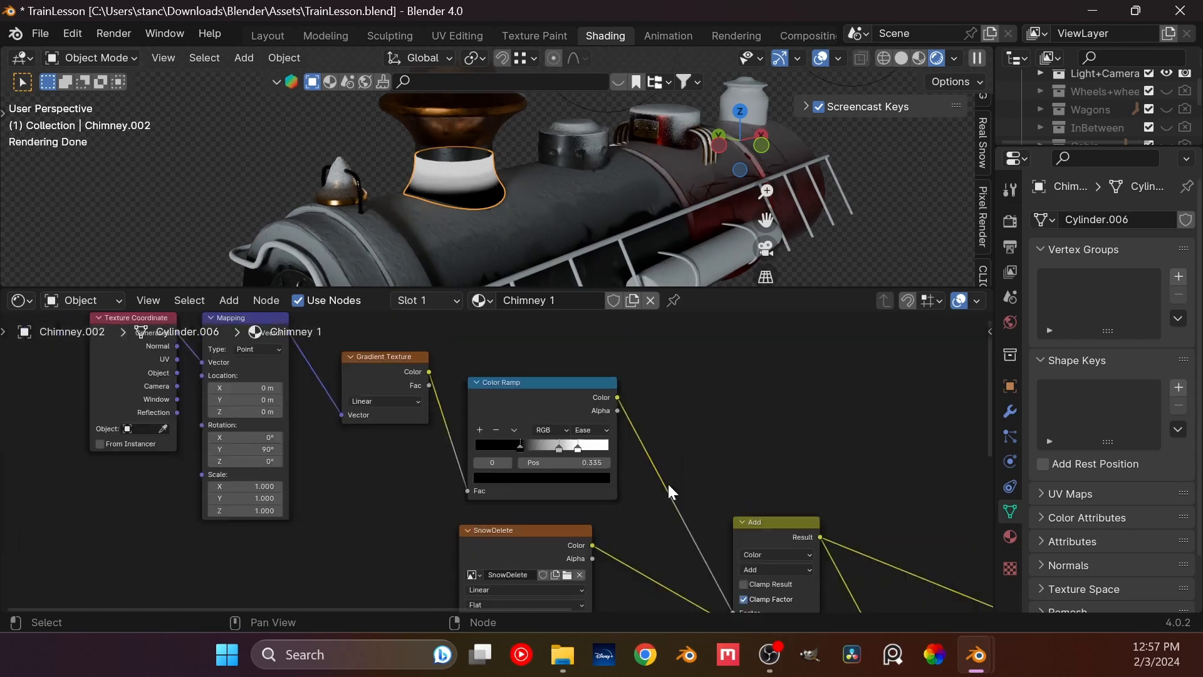
Step: Connect the Mix Shader to the Material Output's Surface input and check the snow blend on the chimney base
scroll(668, 483, "down", 3)
middle_click_drag(544, 404, 290, 233)
scroll(715, 381, "down", 4)
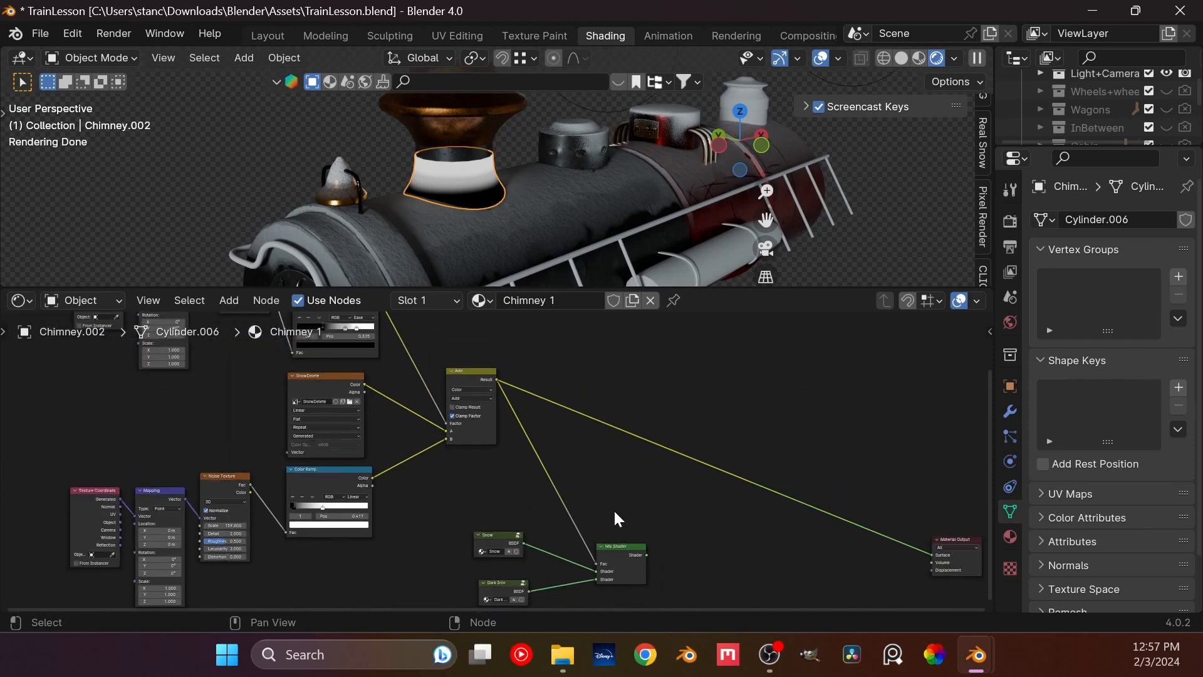
left_click(622, 551, "ctrl+shift")
scroll(465, 224, "up", 6)
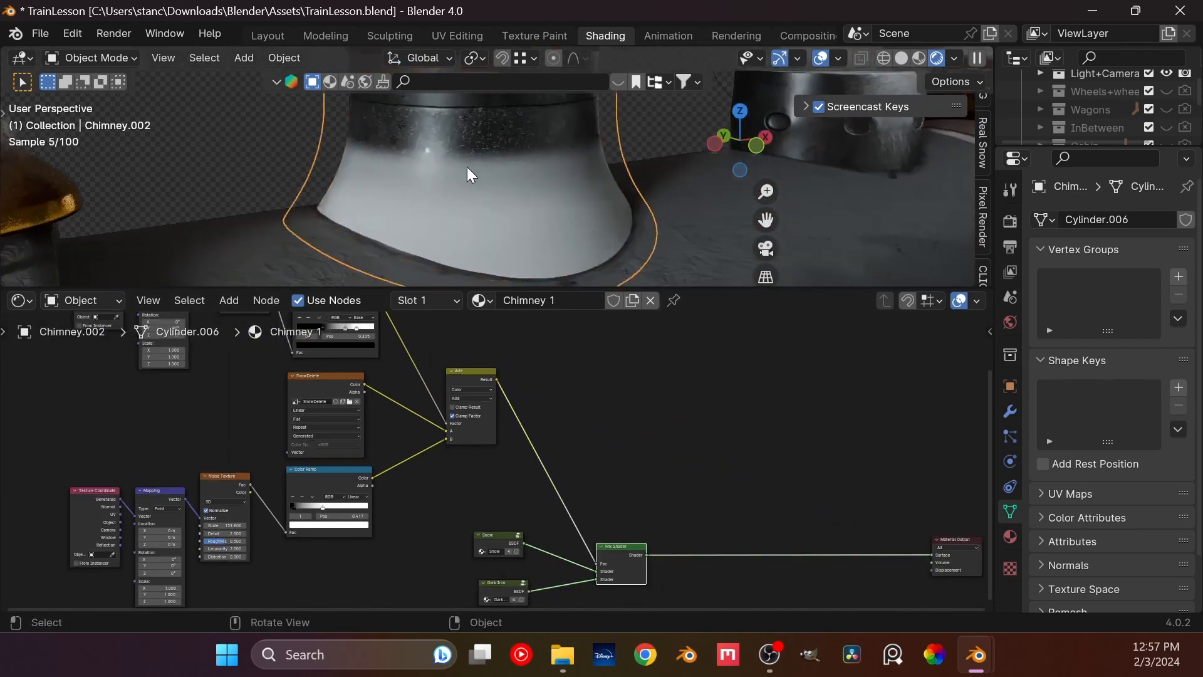
scroll(464, 168, "up", 2)
middle_click_drag(519, 450, 493, 305)
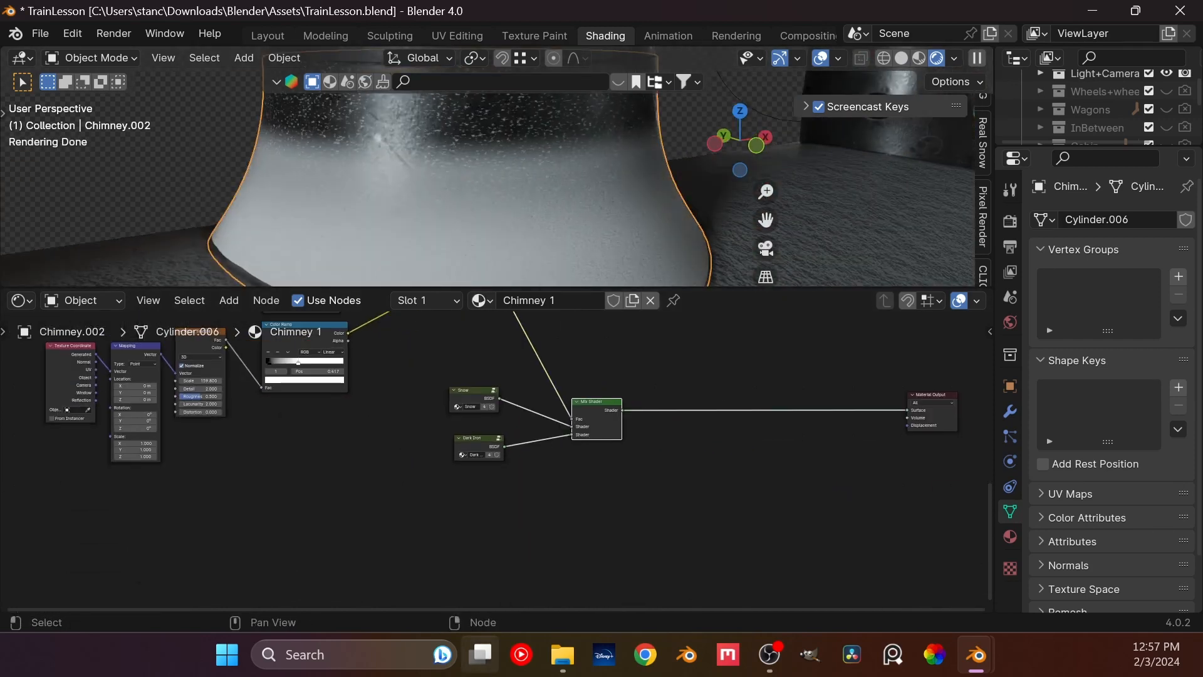
Step: Try Dark Iron in the Mix Shader's first shader input and Snow in the second, and restore the original order
scroll(476, 479, "up", 4)
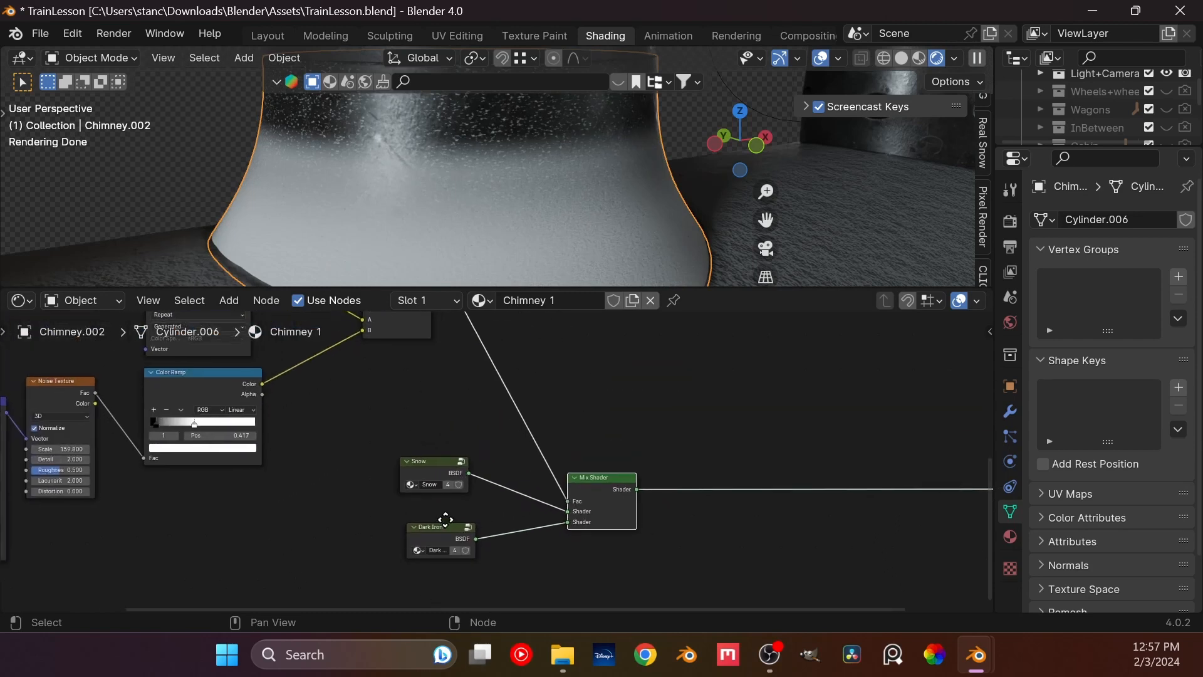
scroll(445, 518, "up", 2)
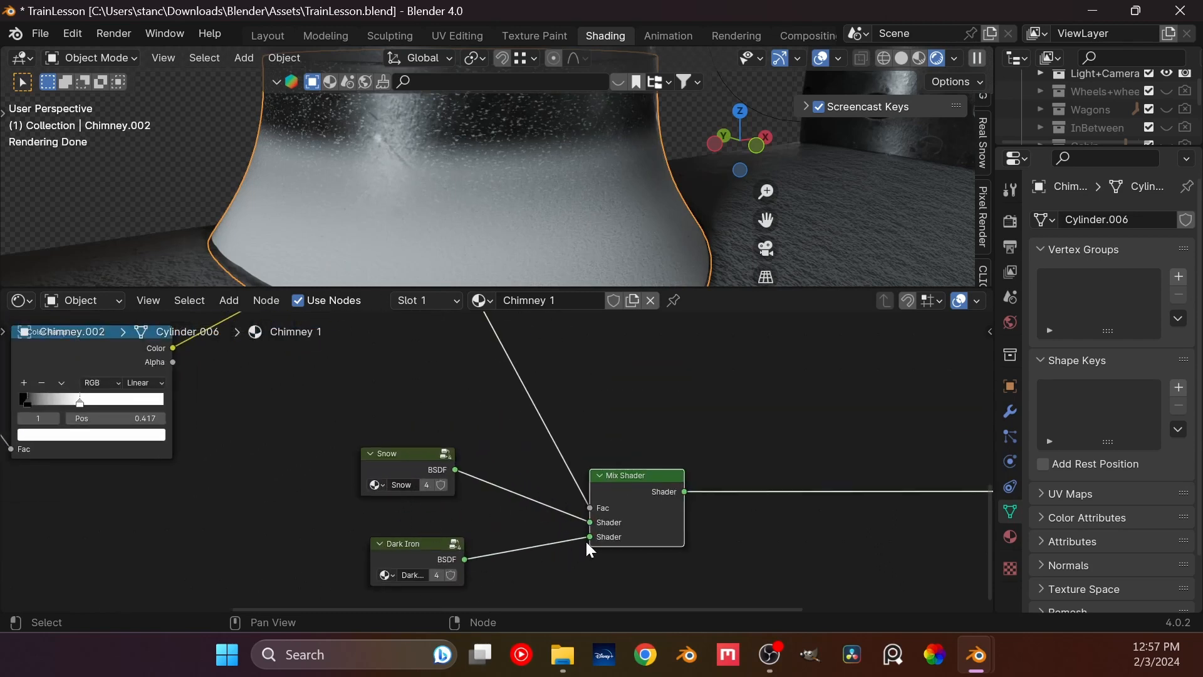
mouse_move(587, 540)
left_mouse_down()
mouse_move(543, 561)
mouse_move(579, 540)
mouse_move(582, 520)
left_mouse_up()
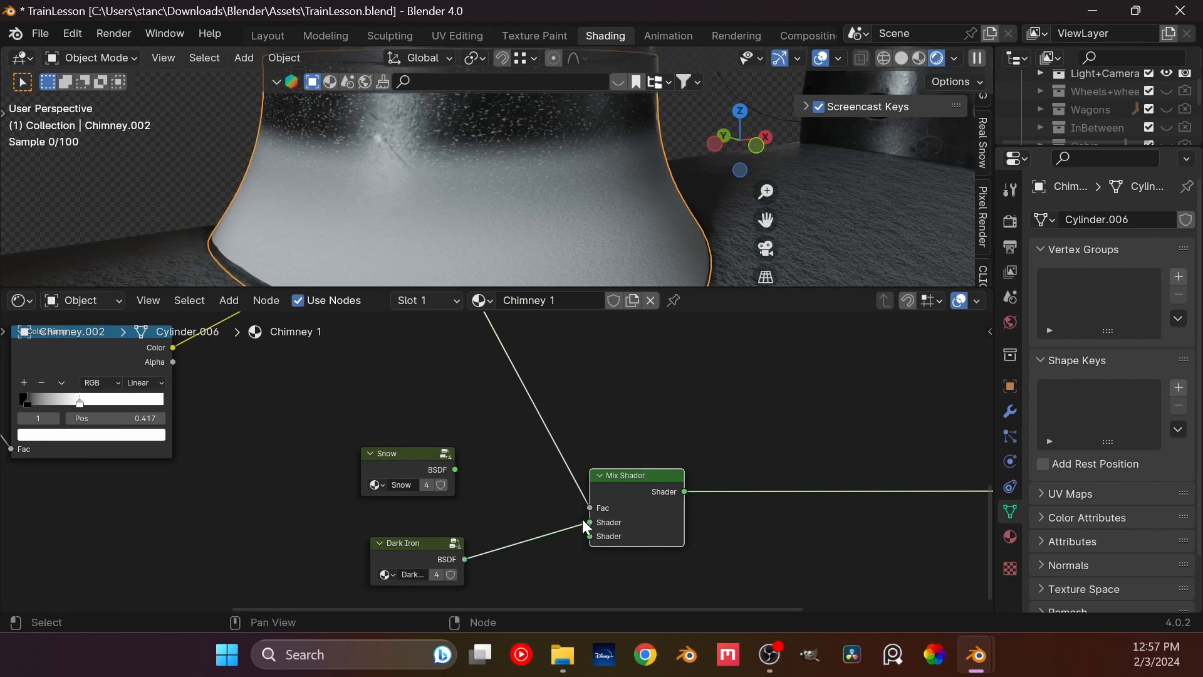
left_click_drag(455, 470, 590, 536)
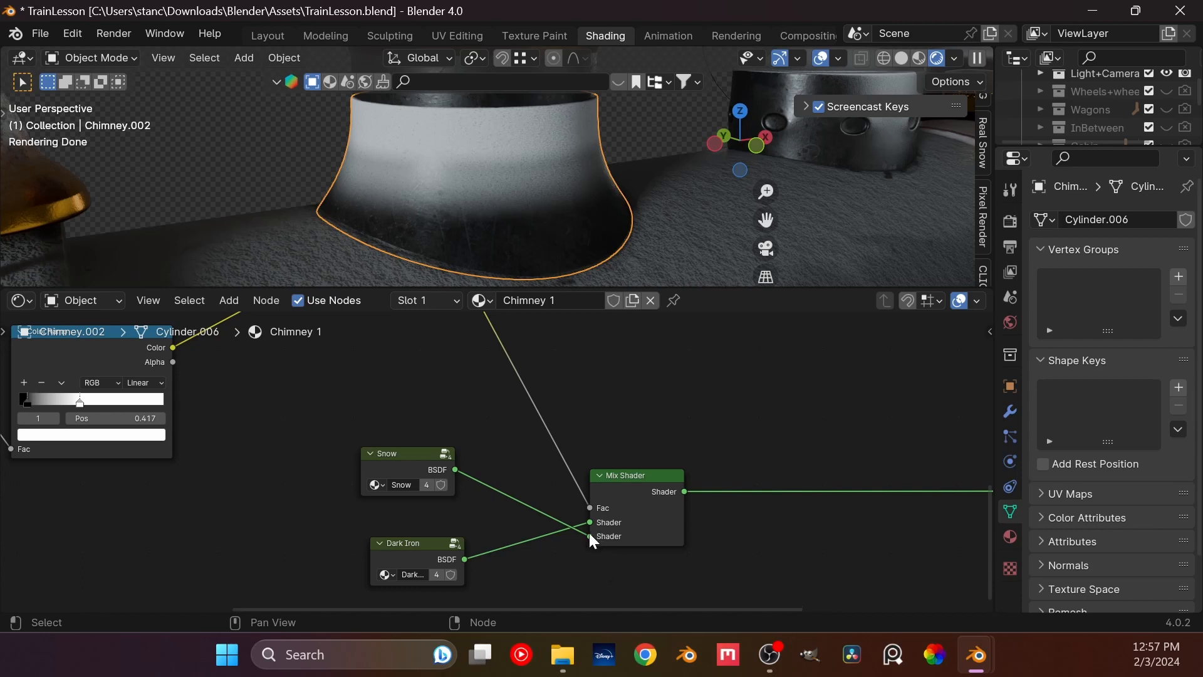
left_click_drag(589, 534, 590, 522)
left_click_drag(465, 559, 590, 537)
Step: Set the Noise Texture's scale to 600
middle_click_drag(152, 404, 463, 480)
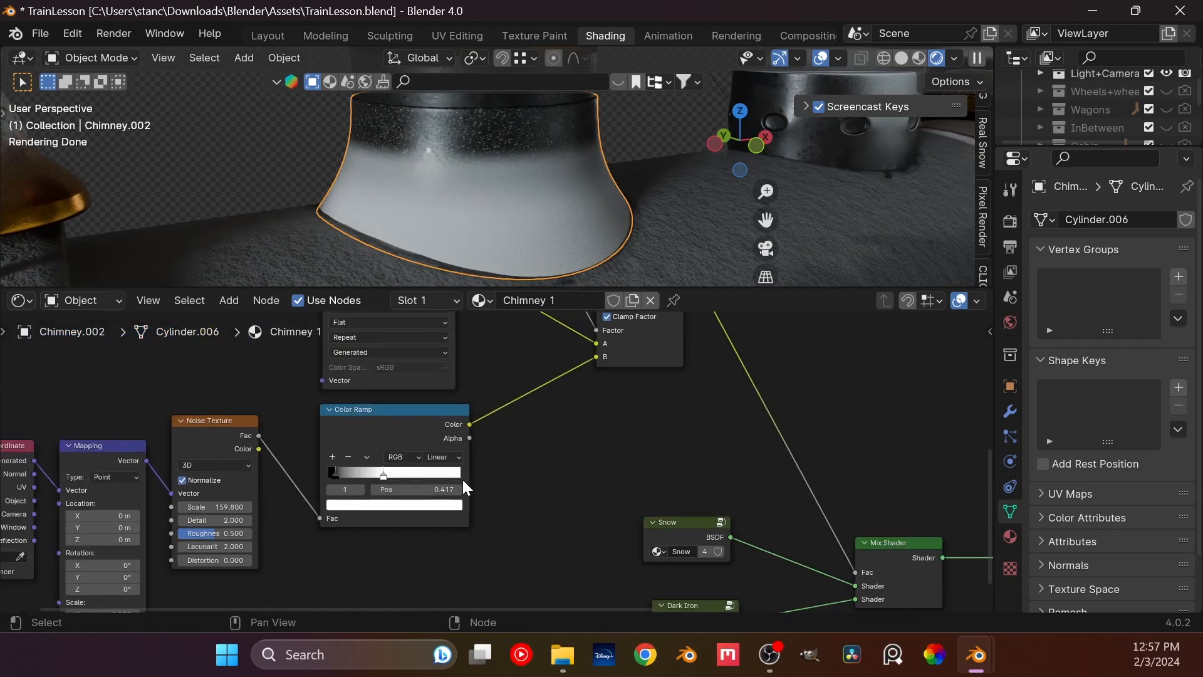
middle_click_drag(306, 474, 495, 481)
scroll(428, 503, "up", 2)
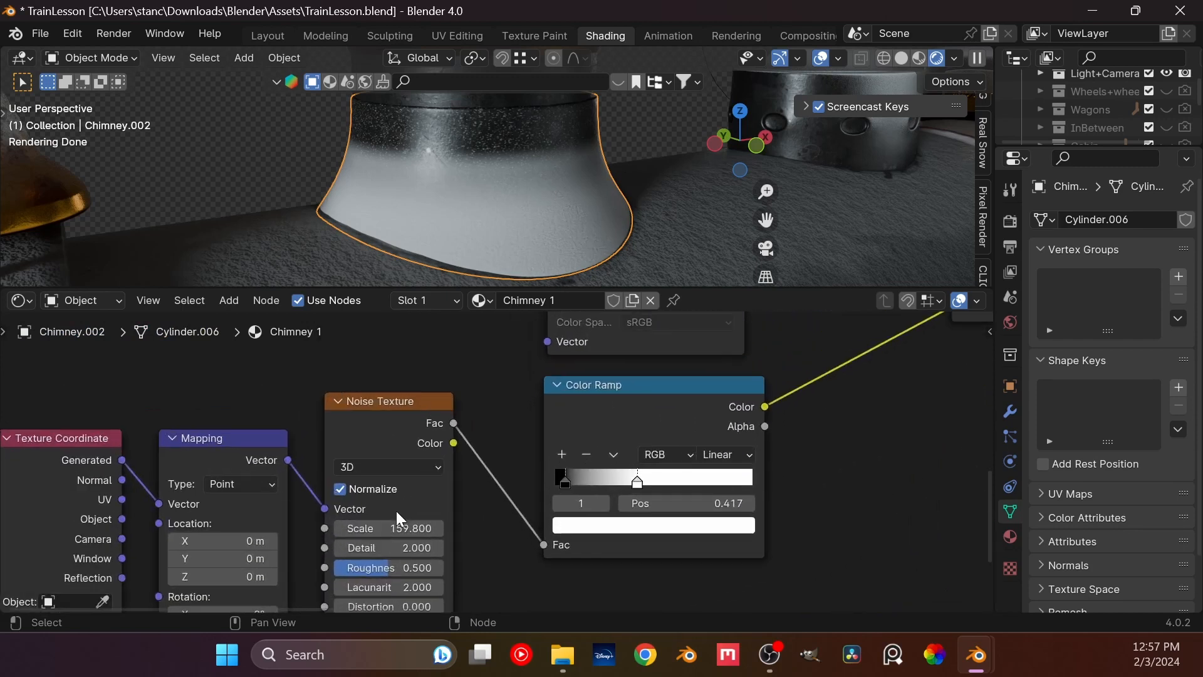
mouse_move(358, 525)
left_mouse_down()
mouse_move(414, 525)
mouse_move(290, 525)
mouse_move(351, 525)
left_mouse_up()
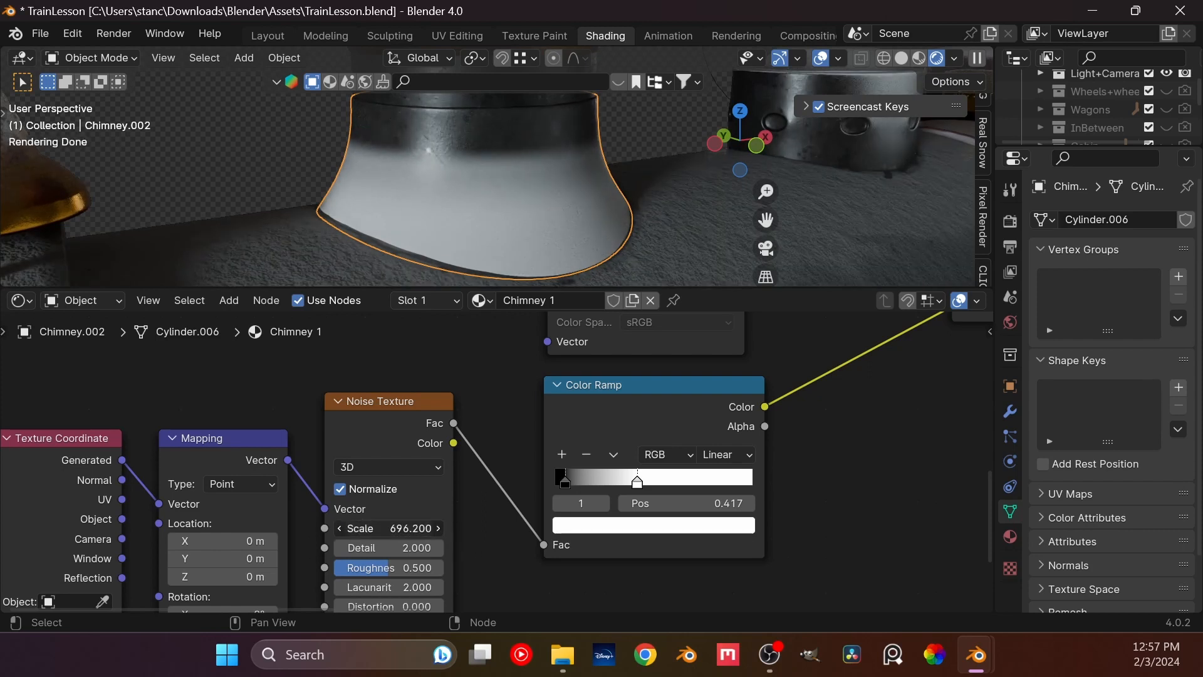
left_click(385, 528)
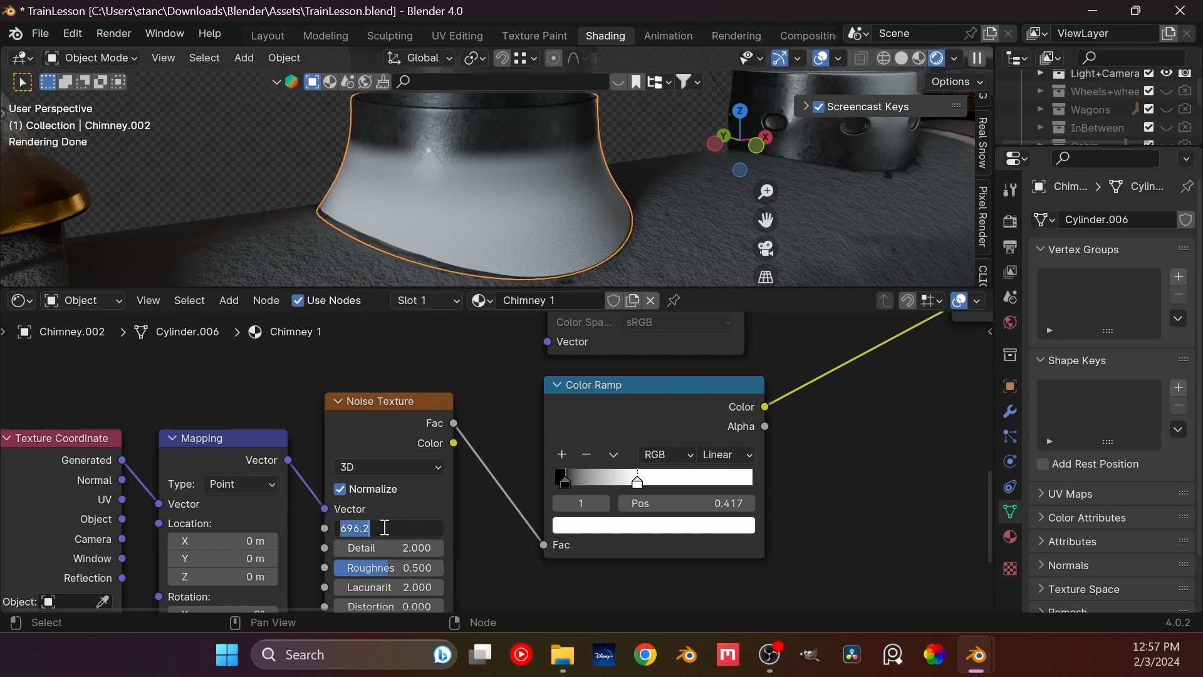
type("600")
key("Return")
Step: Examine the noisy snow edge on the chimney base up close and from afar, and check the middle chimney's material
scroll(454, 147, "up", 5)
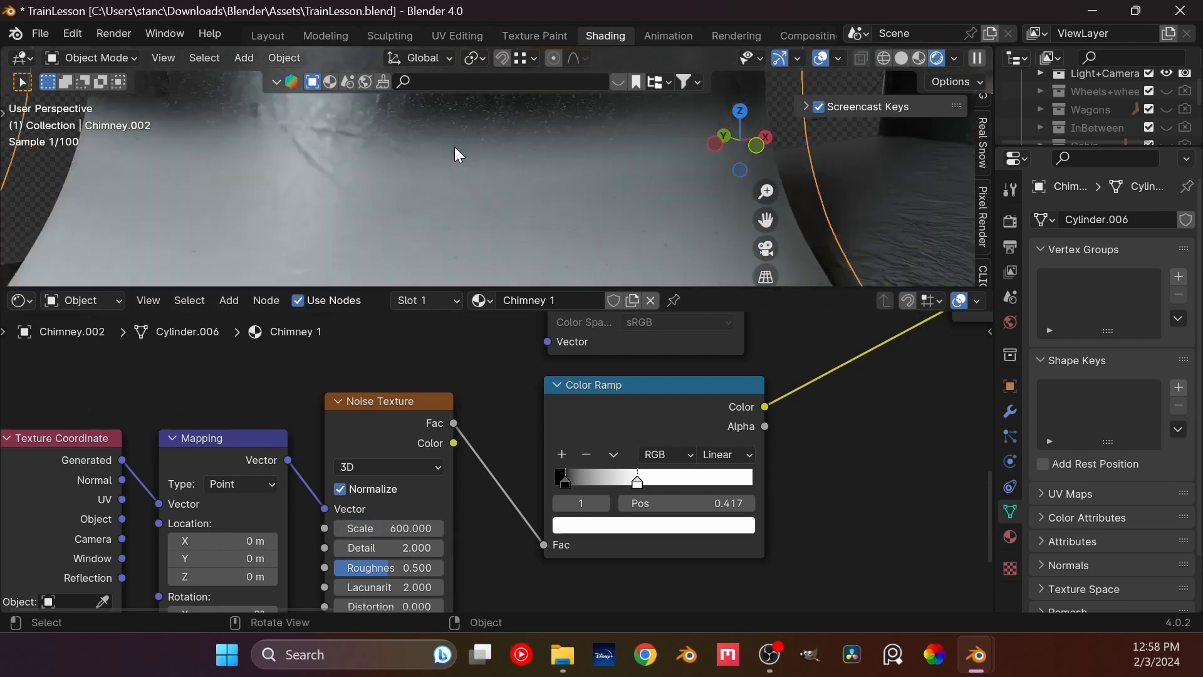
middle_click_drag(454, 146, 438, 183)
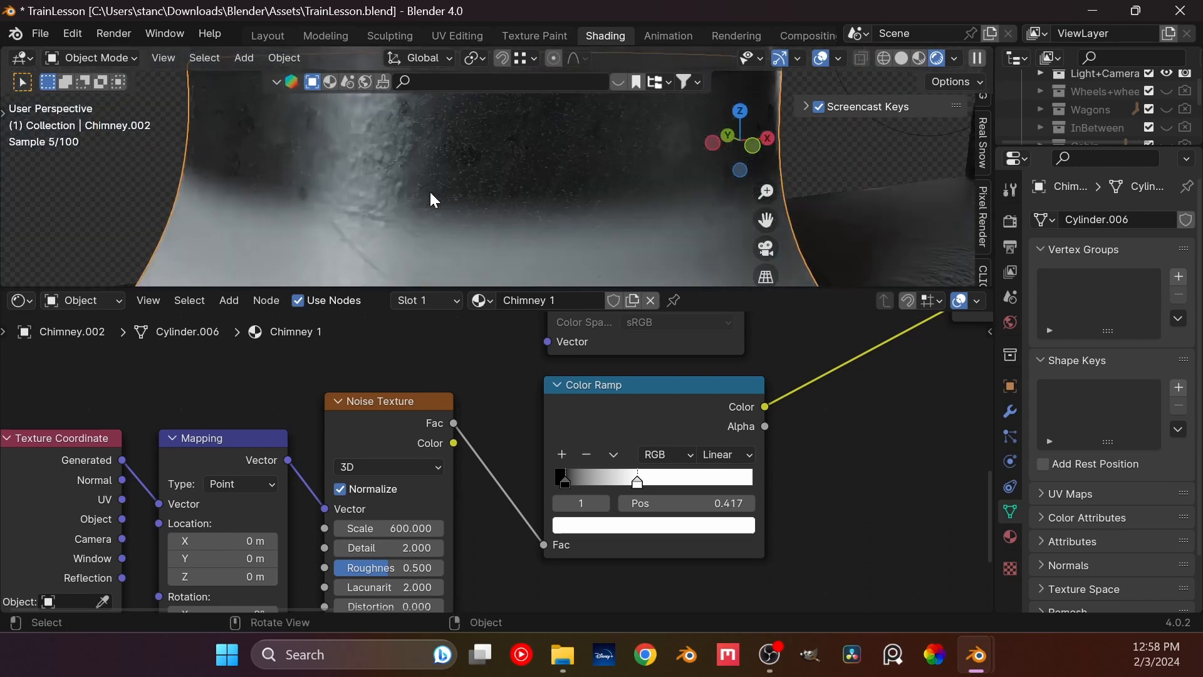
scroll(431, 193, "down", 6)
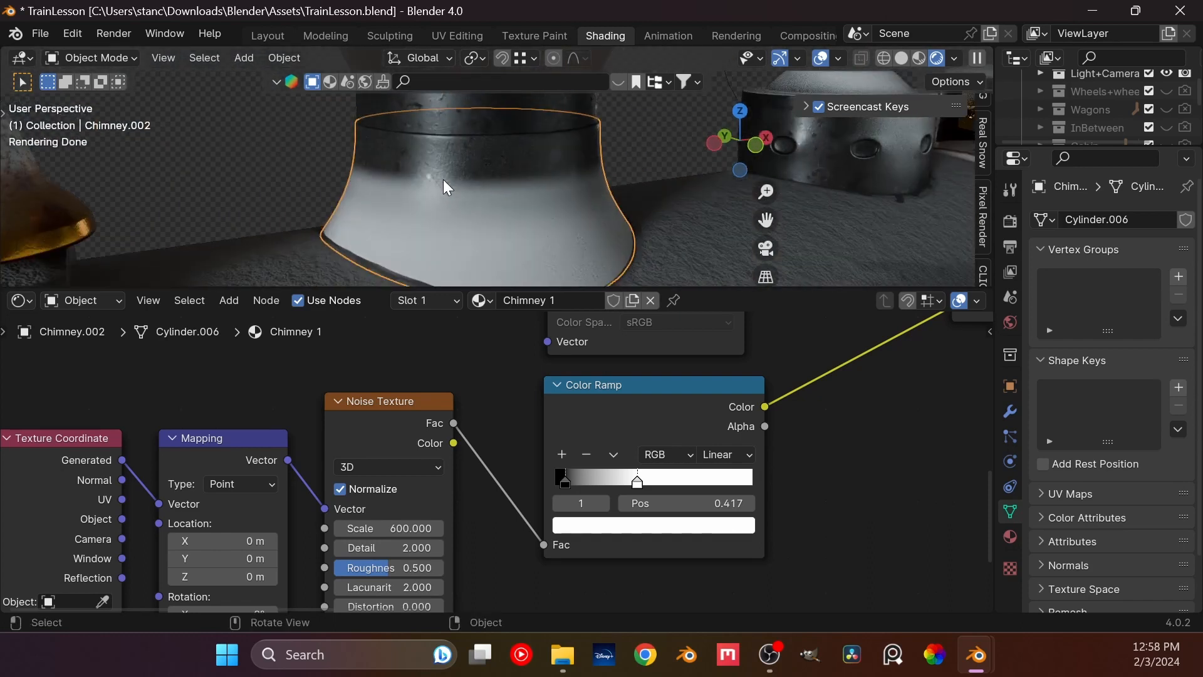
scroll(353, 148, "down", 6)
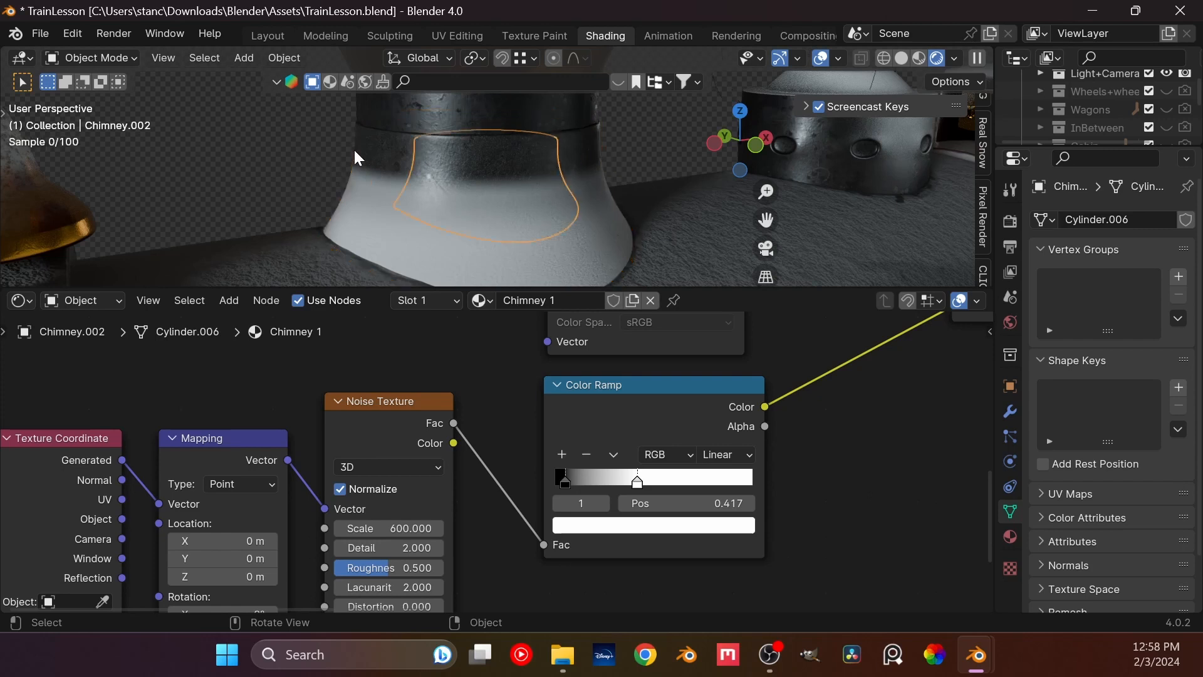
scroll(384, 168, "up", 7)
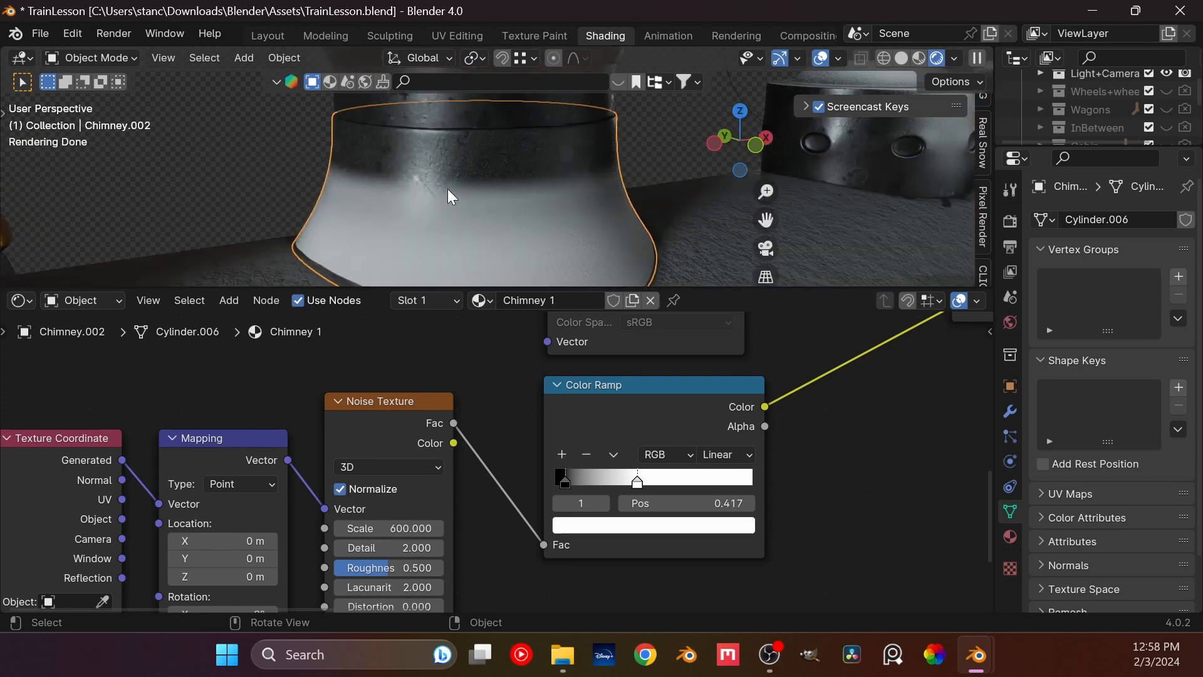
scroll(630, 476, "down", 1)
scroll(627, 468, "down", 2)
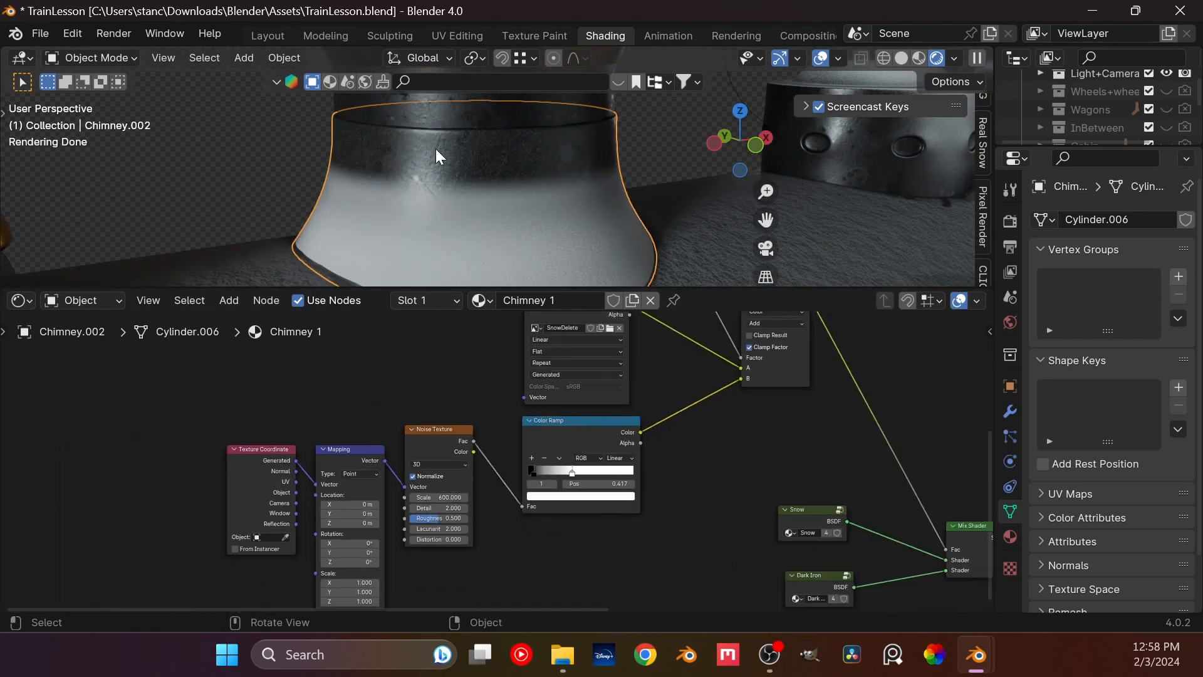
scroll(538, 196, "down", 2)
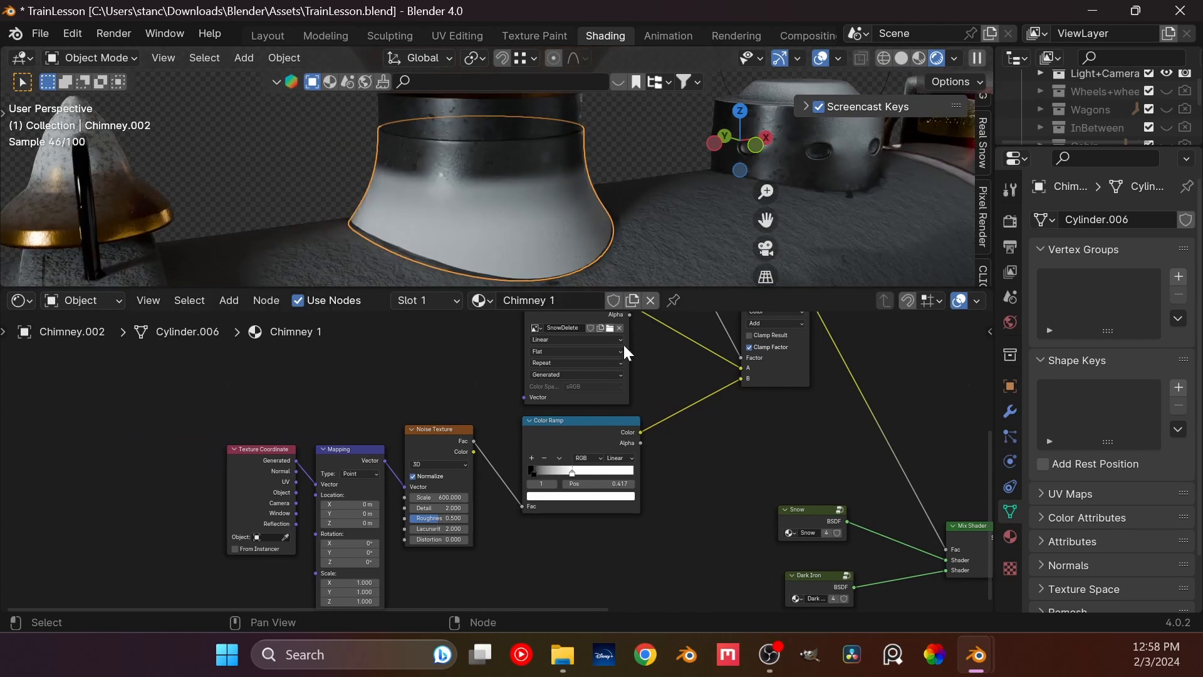
scroll(535, 188, "down", 2)
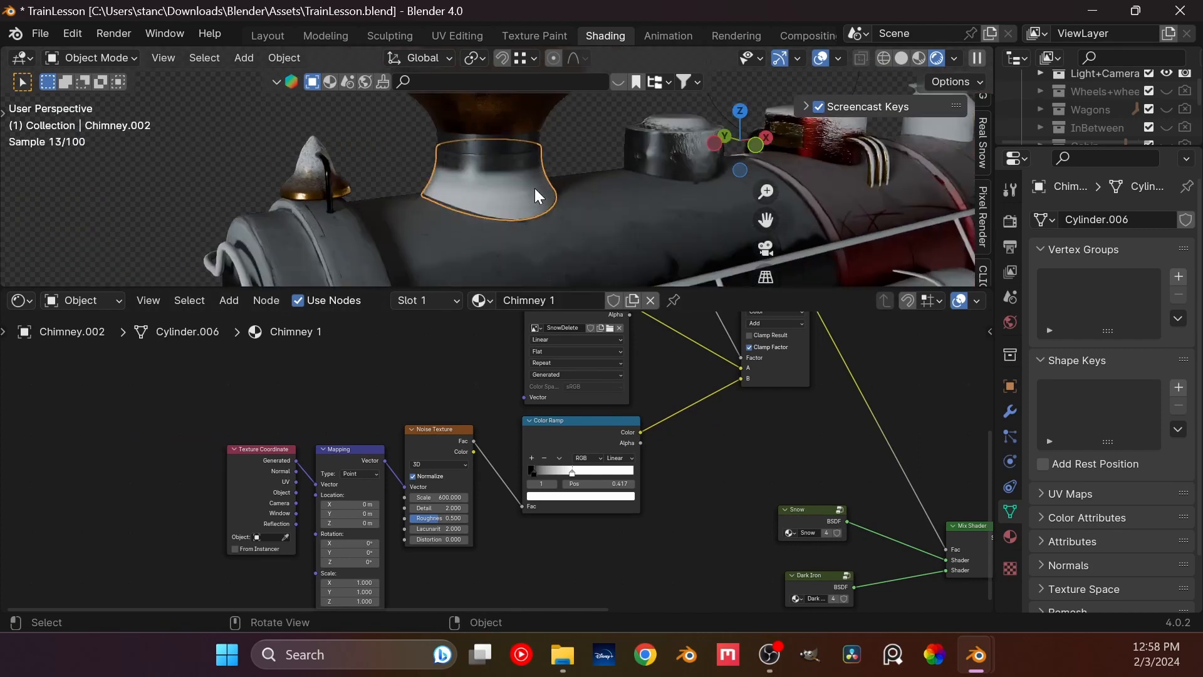
left_click(467, 146)
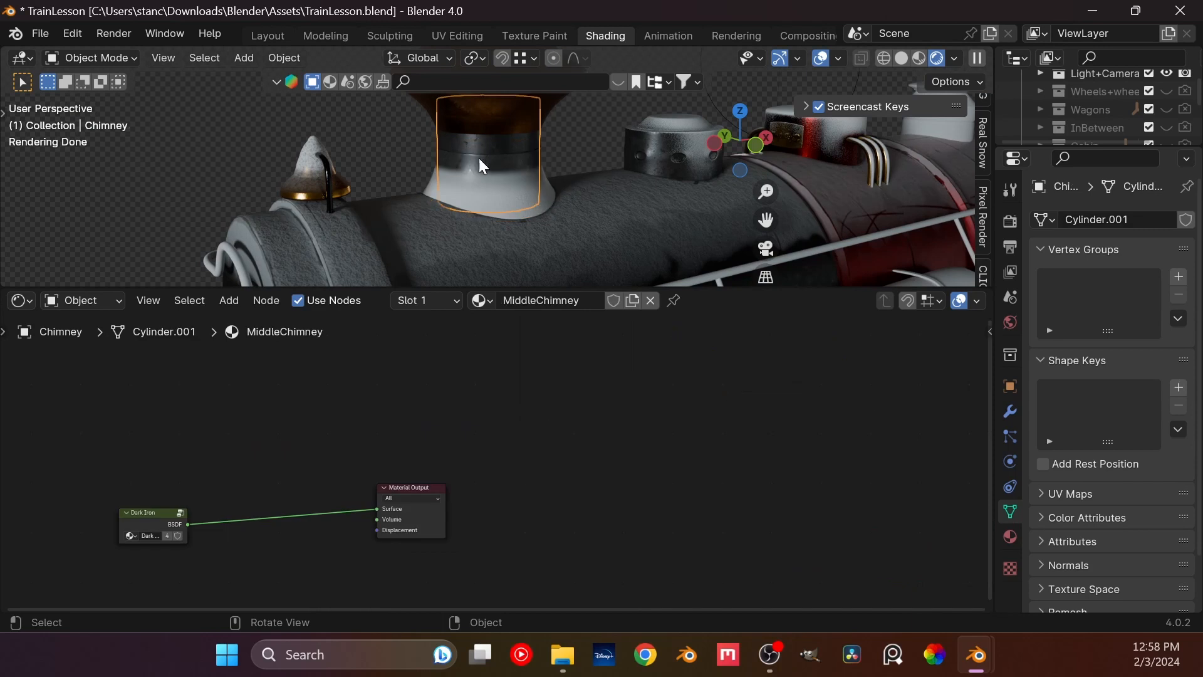
left_click(481, 181)
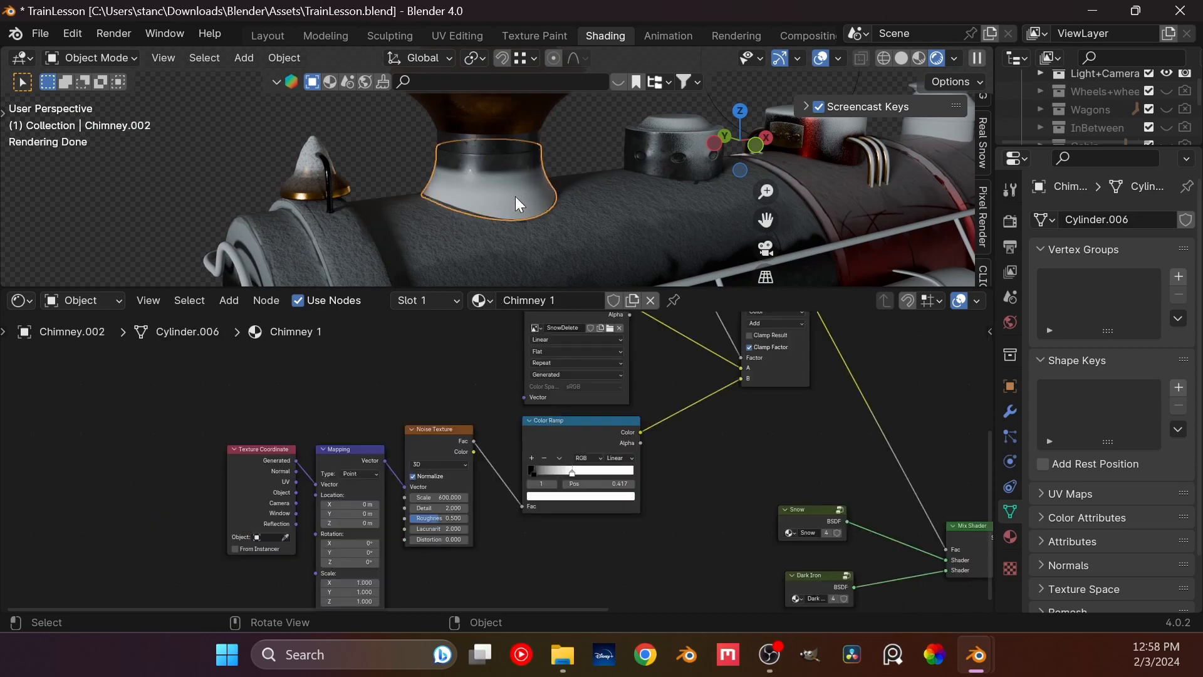
scroll(451, 191, "up", 4)
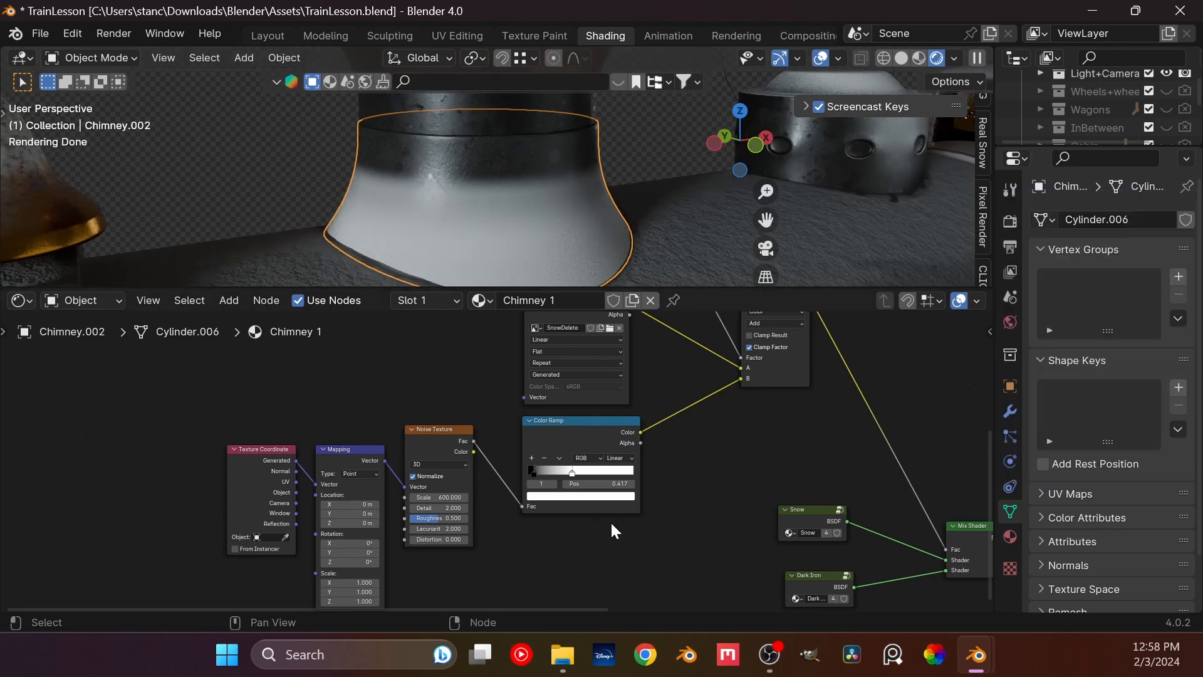
Step: Move the gradient Color Ramp's black stop to 0.136 and its grey stop to 0.323, and shift the white stop closer to the grey one
scroll(561, 469, "up", 2)
middle_click_drag(576, 430, 471, 525)
scroll(471, 526, "down", 1)
middle_click_drag(482, 332, 459, 548)
scroll(464, 483, "up", 6)
scroll(467, 495, "up", 3)
left_click_drag(452, 526, 378, 534)
left_click_drag(528, 526, 440, 529)
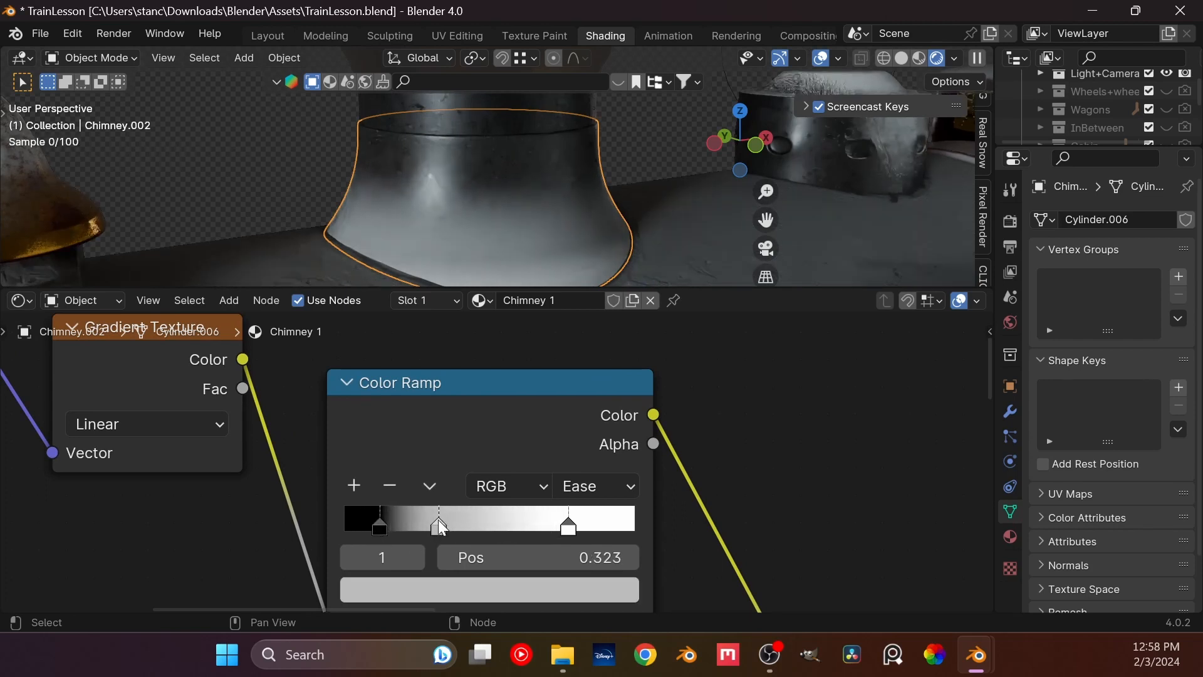
left_click_drag(562, 525, 538, 538)
mouse_move(380, 529)
left_mouse_down()
mouse_move(426, 533)
mouse_move(385, 533)
left_mouse_up()
Step: Deselect the chimney base and check its snow from a wider view of the boiler
left_click(301, 152)
middle_click_drag(636, 191, 478, 166)
scroll(604, 161, "down", 5)
scroll(307, 388, "down", 5)
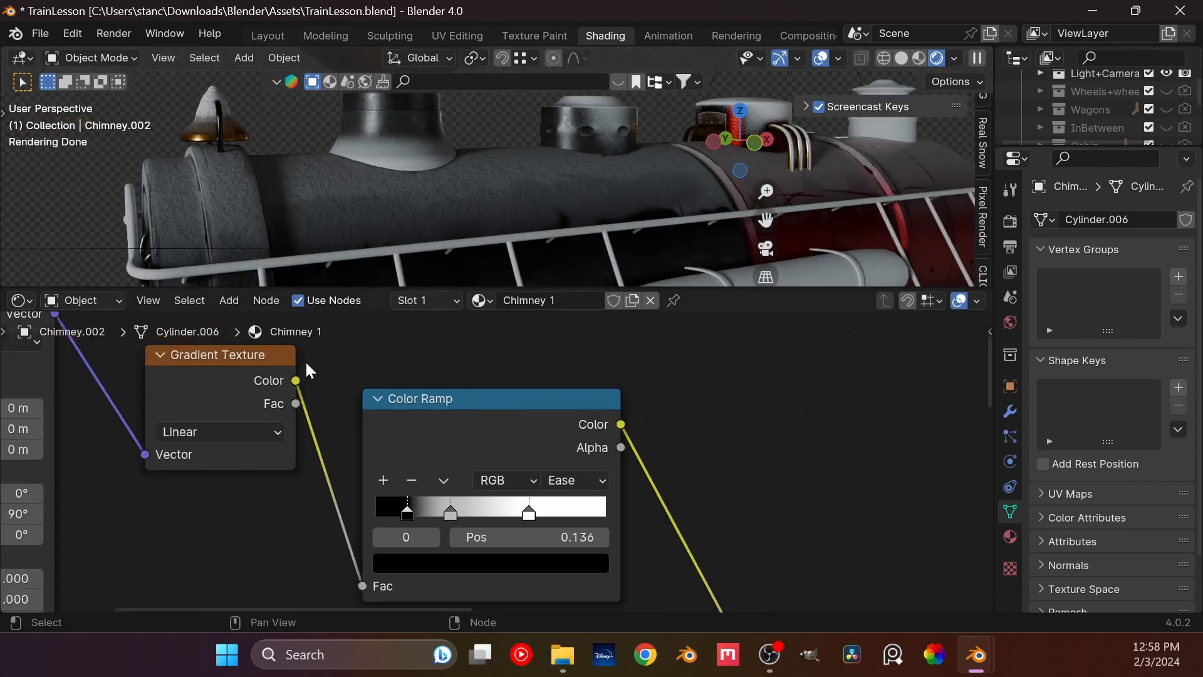
Step: Select the SnowDelete image texture node and switch to the Texture Paint workspace
scroll(307, 404, "down", 3)
middle_click_drag(366, 462, 336, 386)
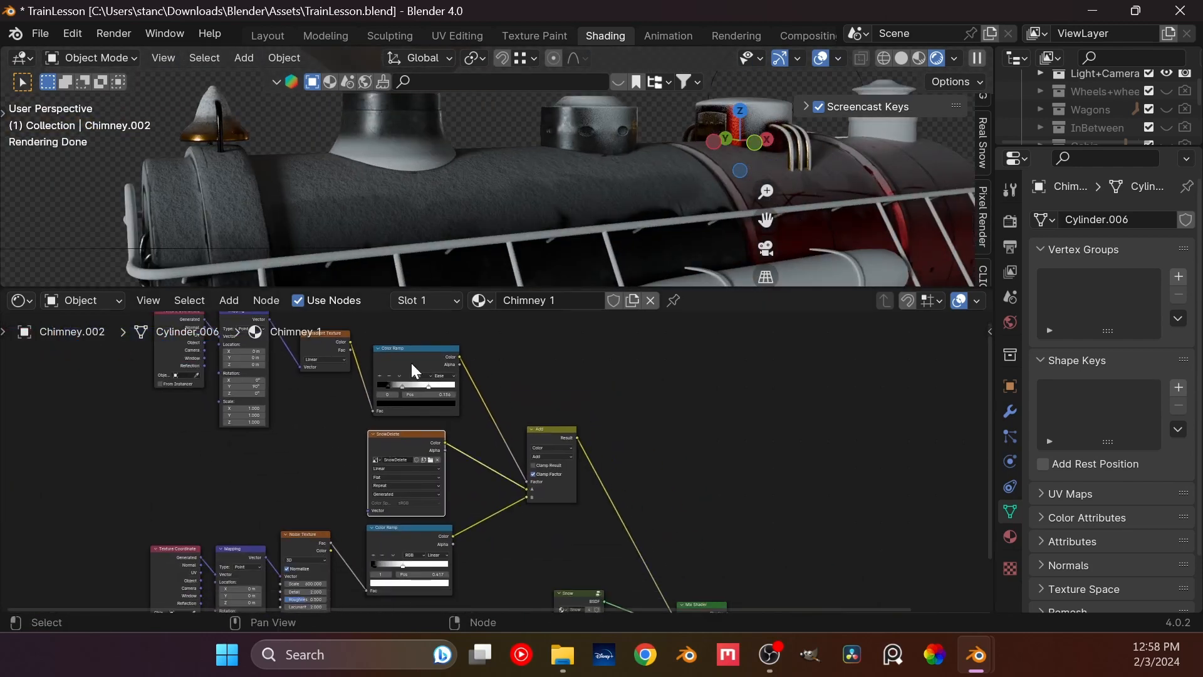
left_click(544, 36)
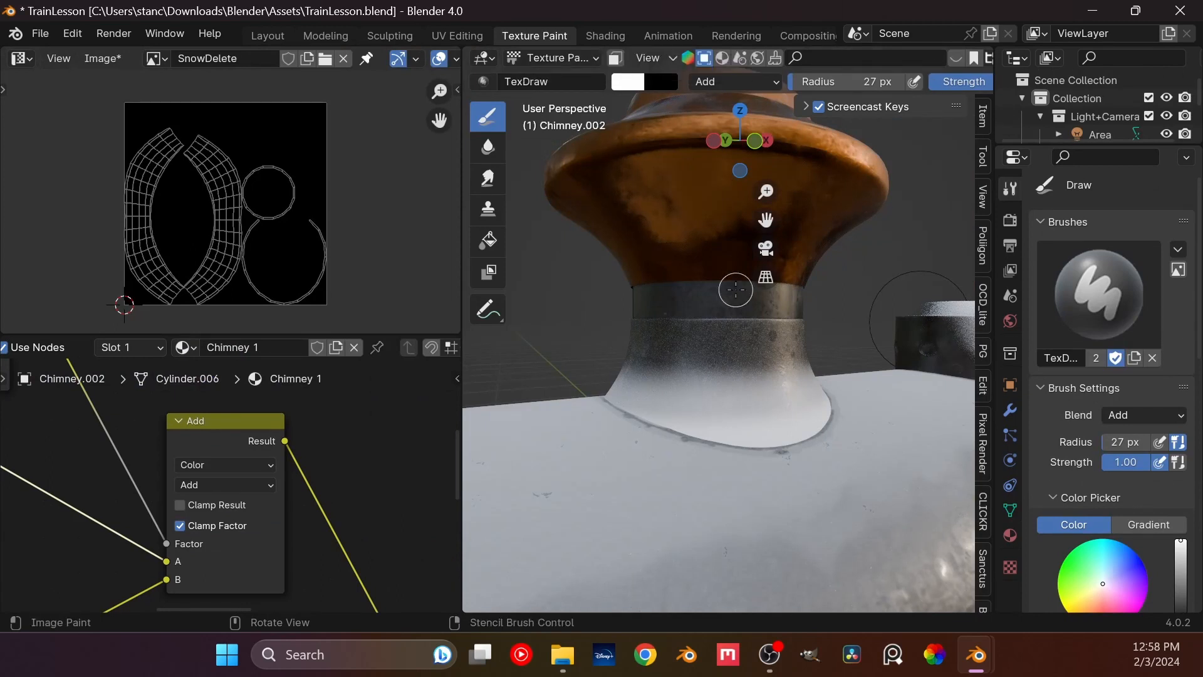
Step: Try two diagonal white strokes across the chimney base's snow with the 27 px TexDraw brush, and undo both
mouse_move(729, 395)
middle_mouse_down()
mouse_move(618, 358)
mouse_move(583, 325)
mouse_move(574, 266)
middle_mouse_up()
left_click_drag(575, 266, 629, 323)
scroll(618, 282, "up", 4)
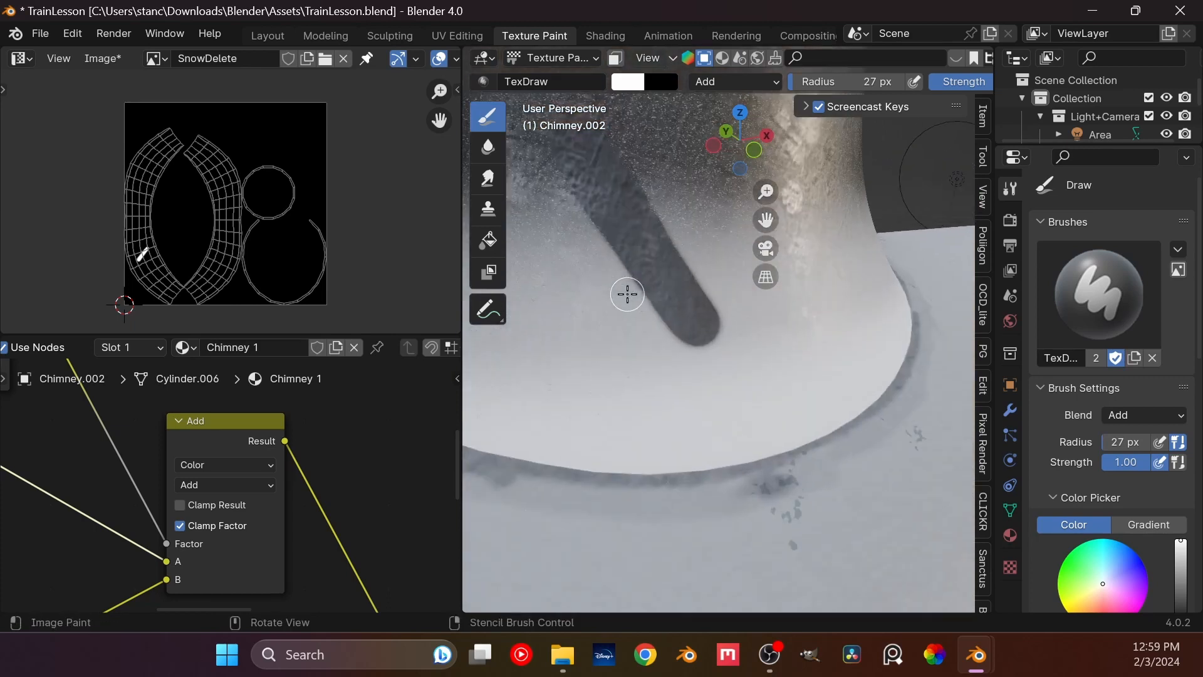
scroll(661, 269, "up", 2)
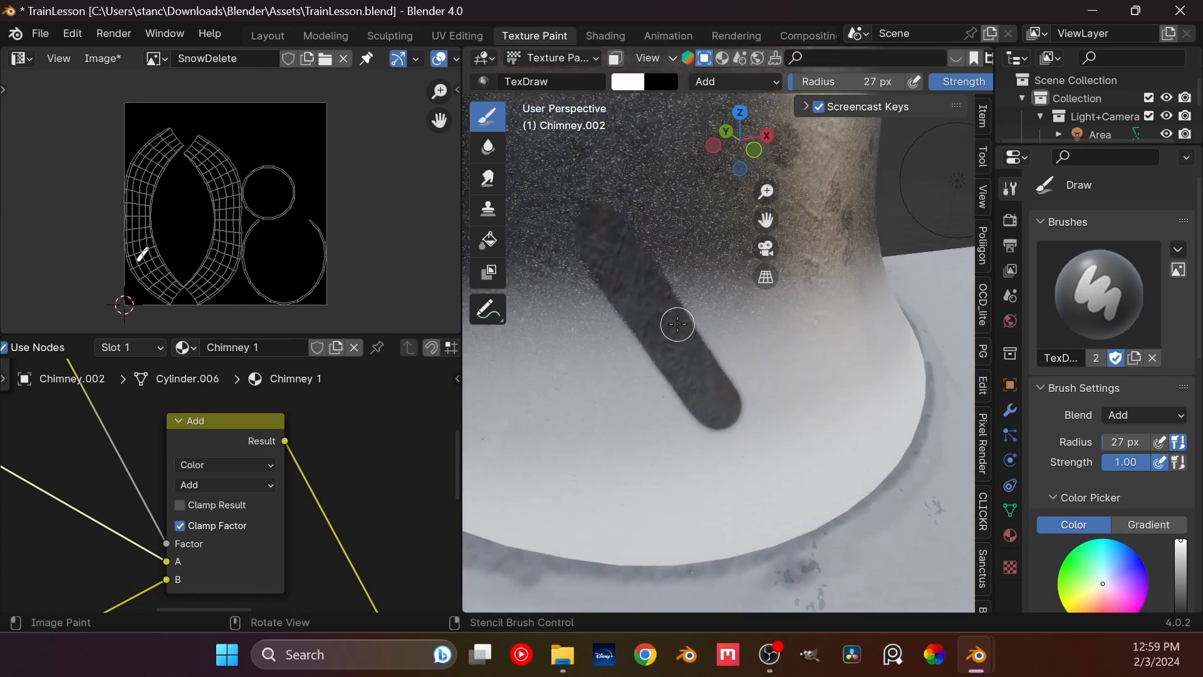
left_click_drag(667, 266, 809, 390)
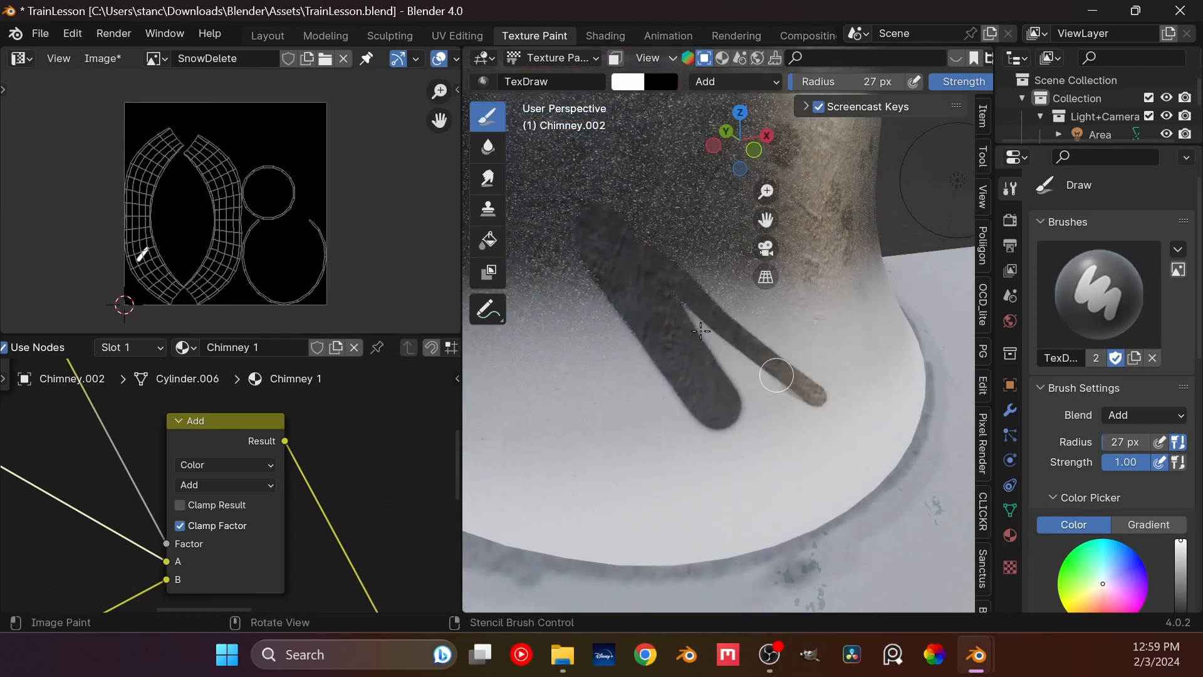
key("ctrl+z")
key("ctrl+z")
Step: Try the 27 px brush in light grey and in white along the chimney base's lower rim, and undo the white stroke
scroll(725, 301, "down", 3)
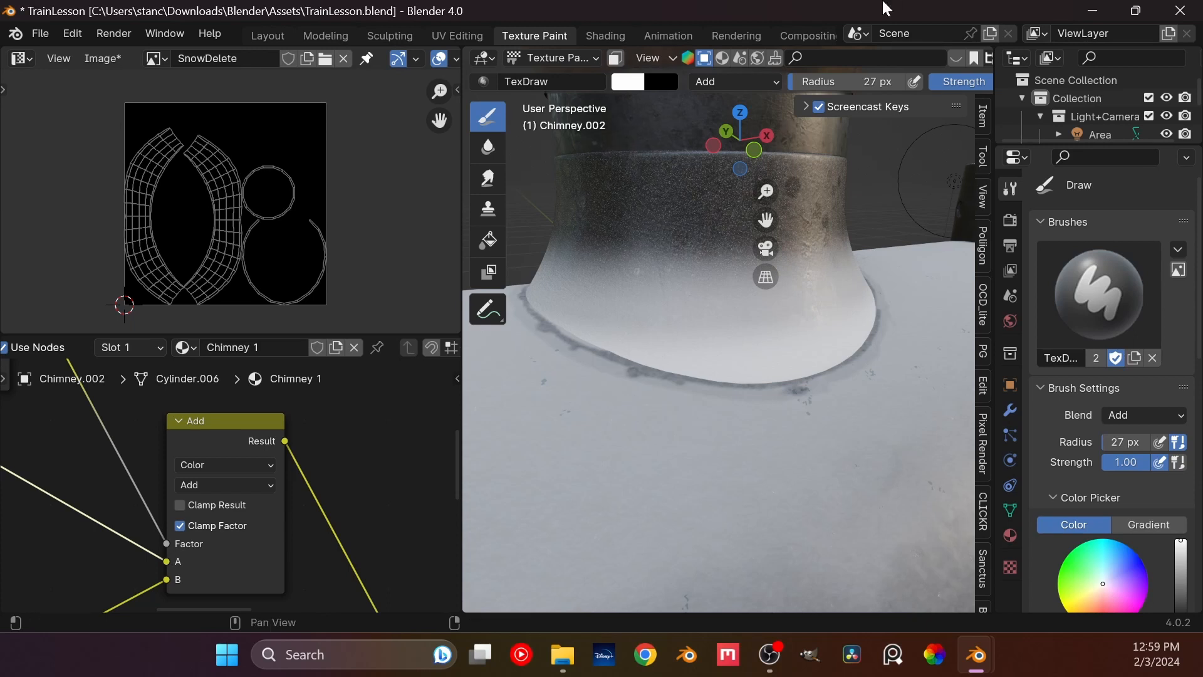
scroll(840, 284, "down", 3)
scroll(704, 312, "up", 1)
mouse_move(844, 282)
middle_mouse_down("shift")
mouse_move(704, 311)
mouse_move(730, 378)
middle_mouse_up("shift")
scroll(704, 311, "up", 2)
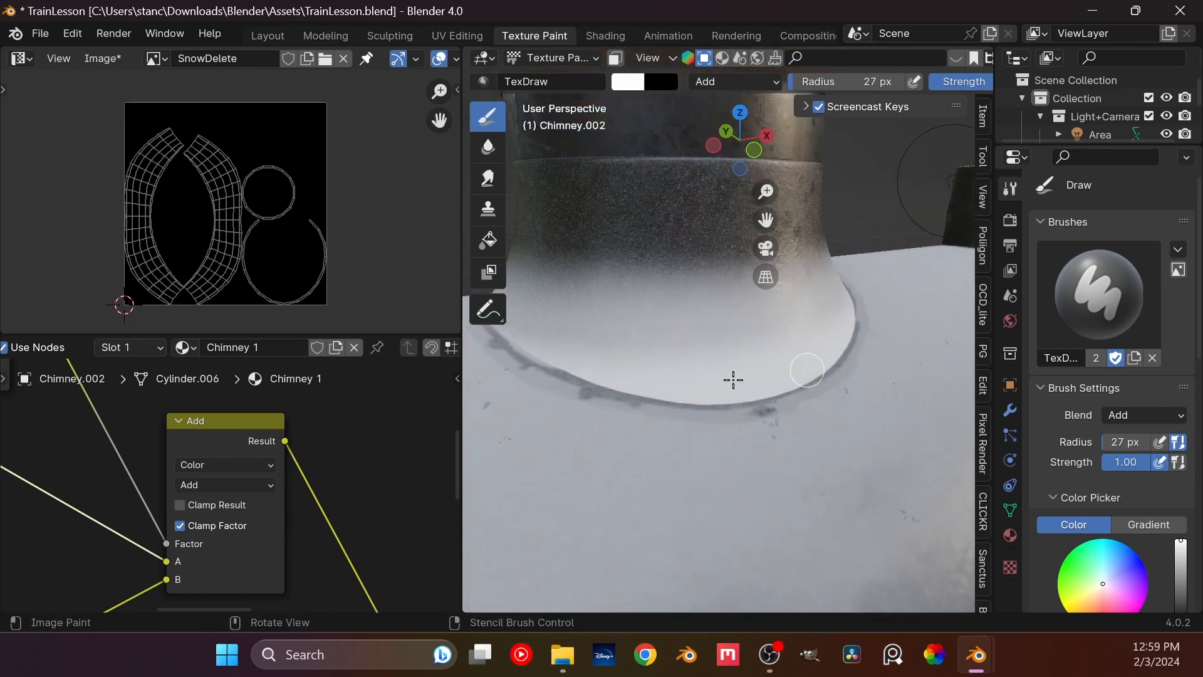
scroll(731, 379, "up", 1)
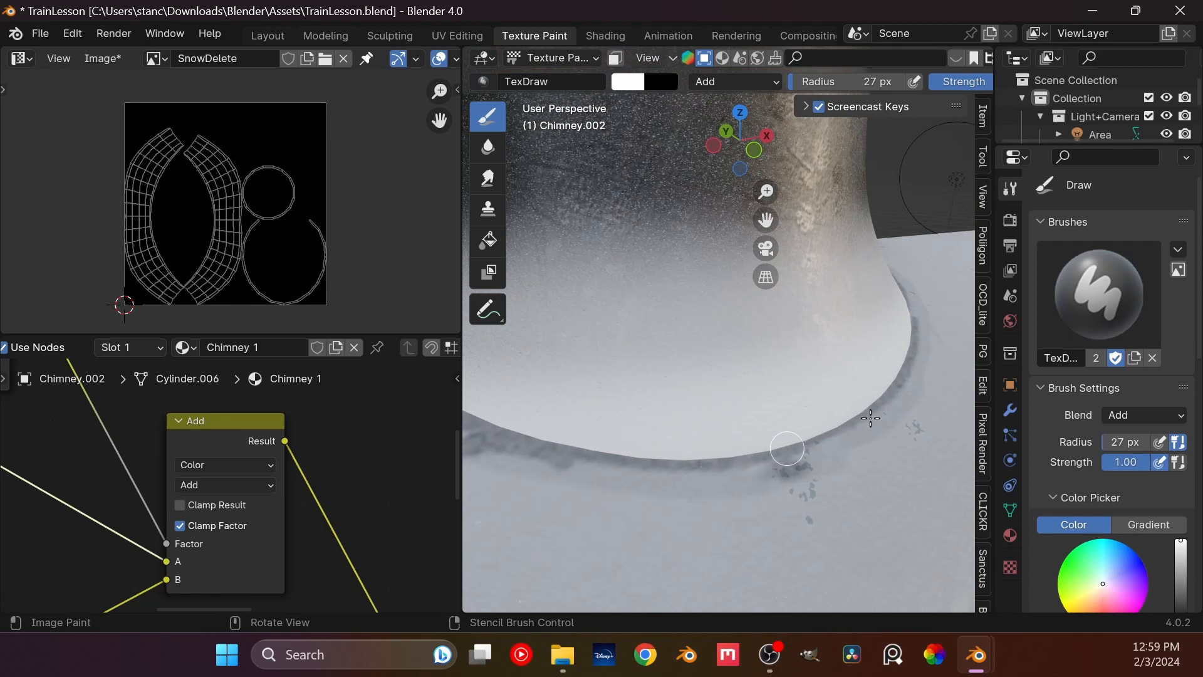
scroll(1133, 522, "down", 4)
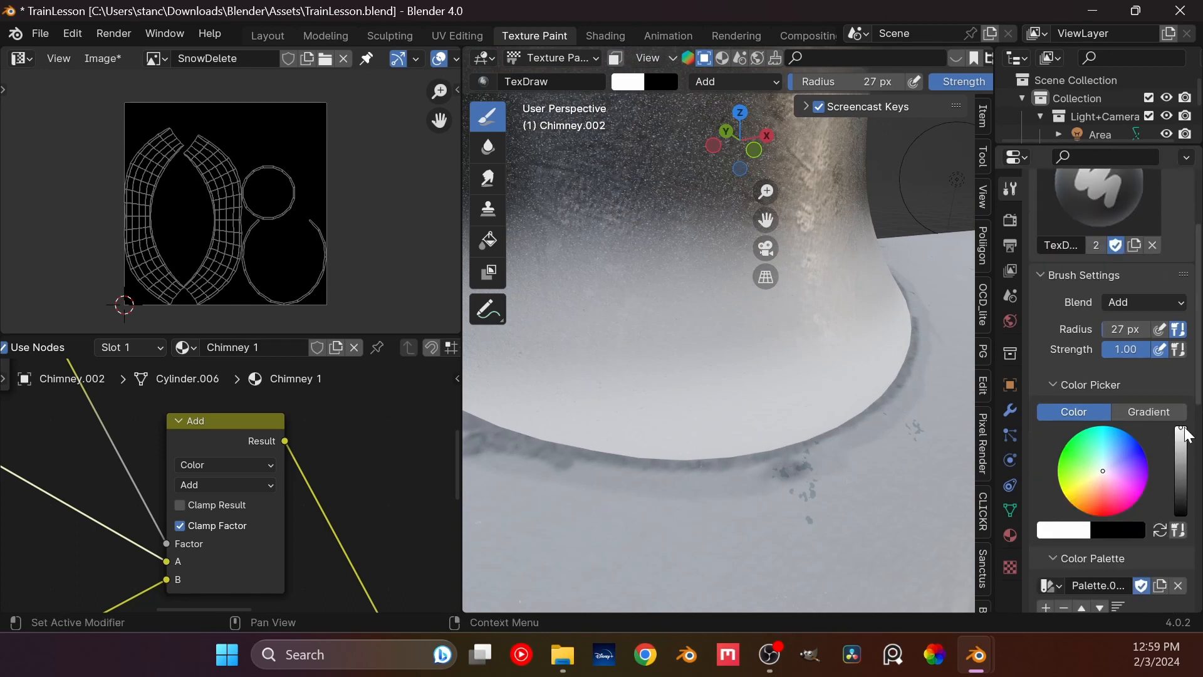
left_click_drag(1182, 434, 1181, 448)
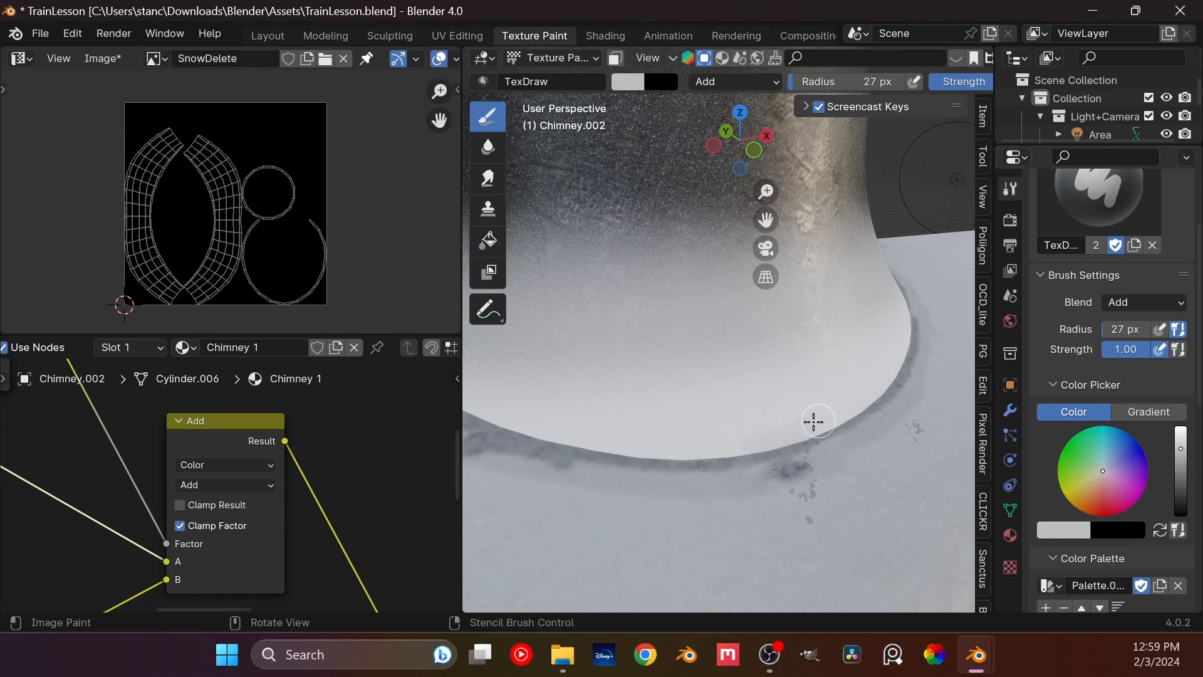
left_click_drag(1182, 472, 1182, 429)
left_click_drag(758, 444, 817, 417)
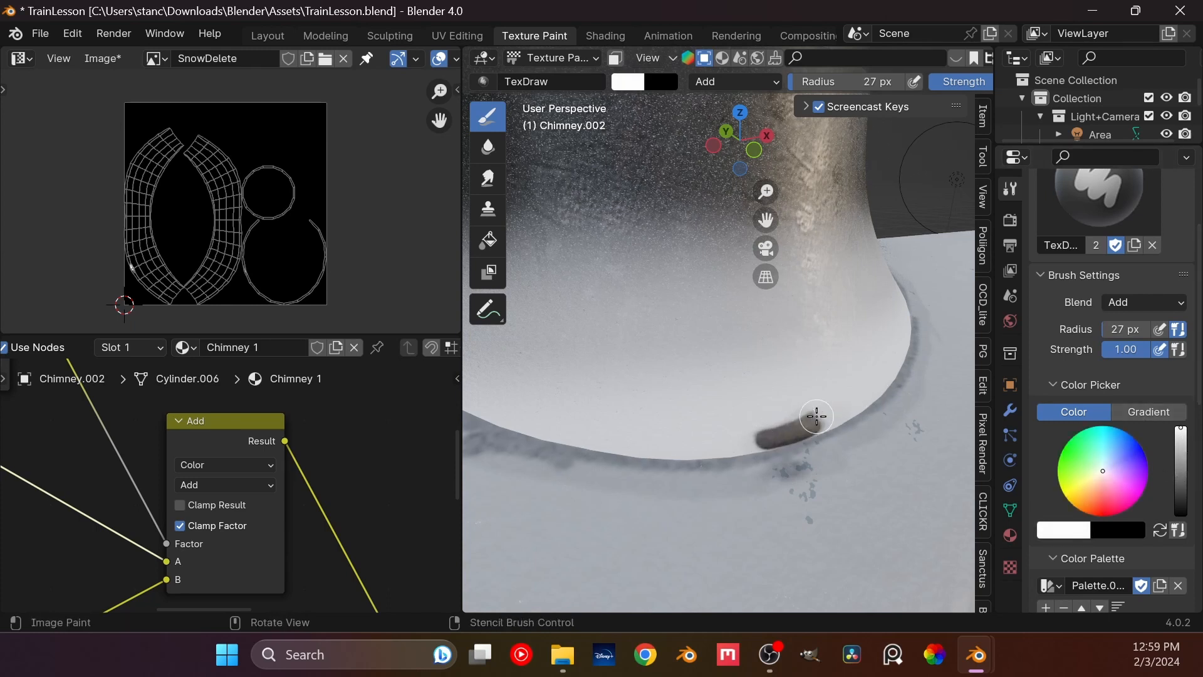
key("ctrl+z")
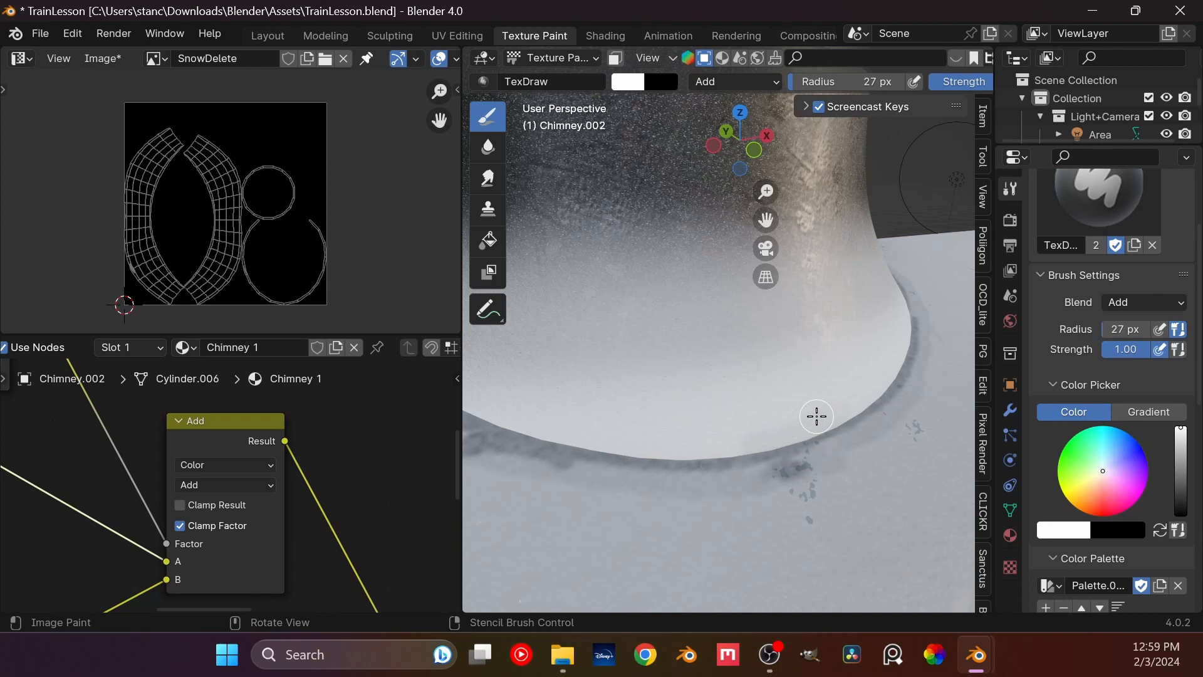
Step: Set the brush colour to light grey and paint a short stroke along the chimney base's lower rim
left_click(1182, 441)
left_click(1183, 445)
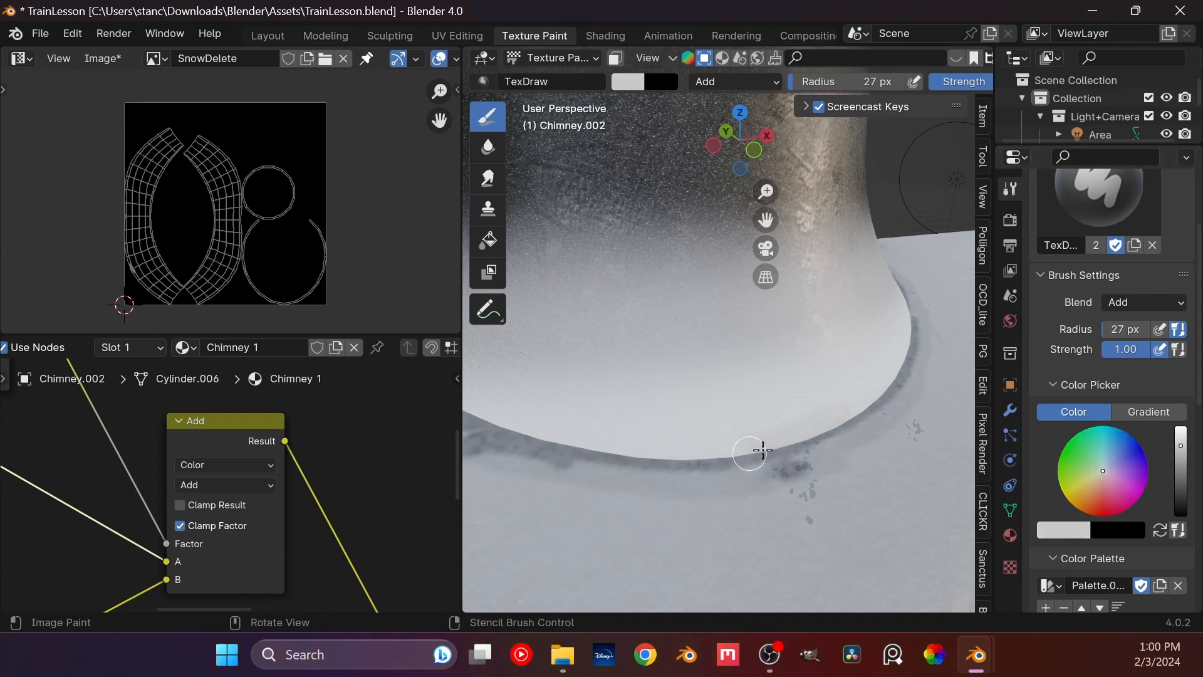
left_click_drag(772, 448, 813, 433)
Step: Set the brush radius to 10 px and paint away a thin strip of snow along the chimney base's lower rim
left_click(852, 81)
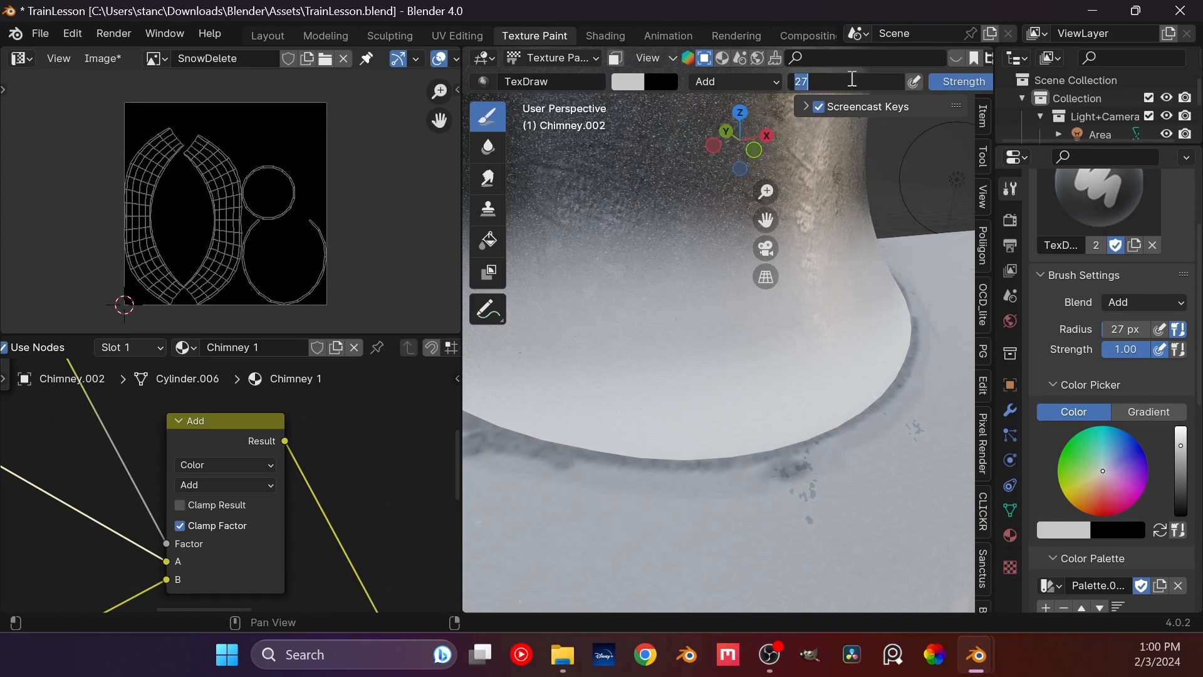
type("10")
key("Return")
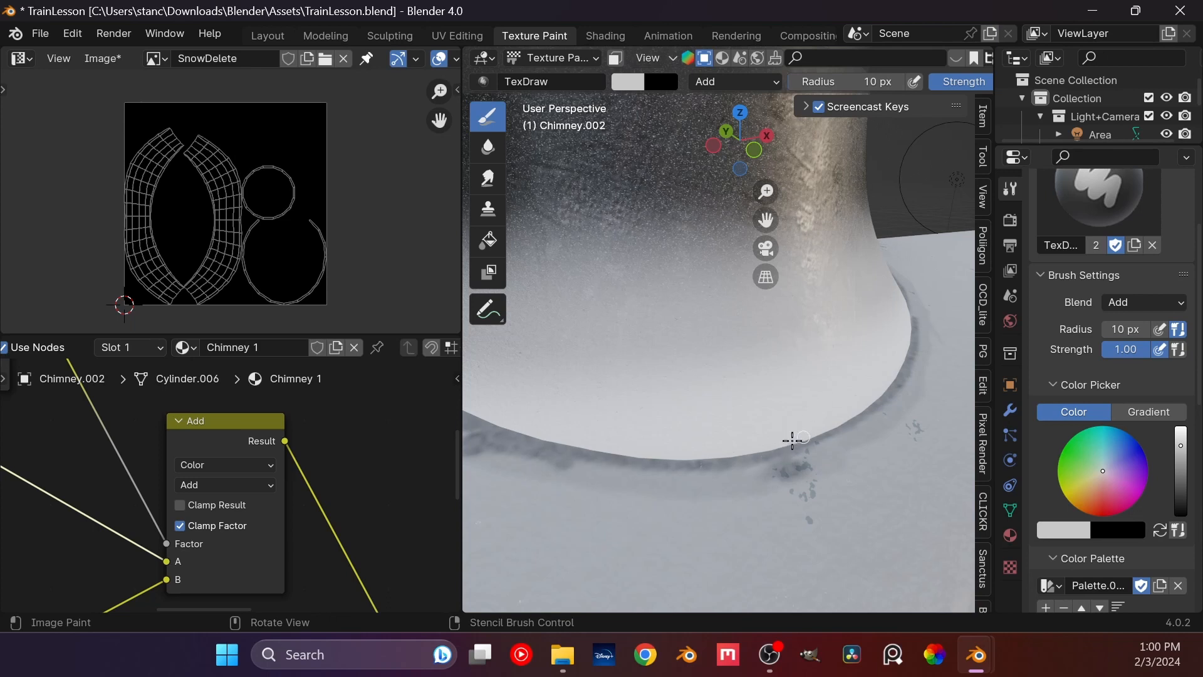
mouse_move(804, 440)
left_mouse_down()
mouse_move(793, 441)
mouse_move(878, 393)
left_mouse_up()
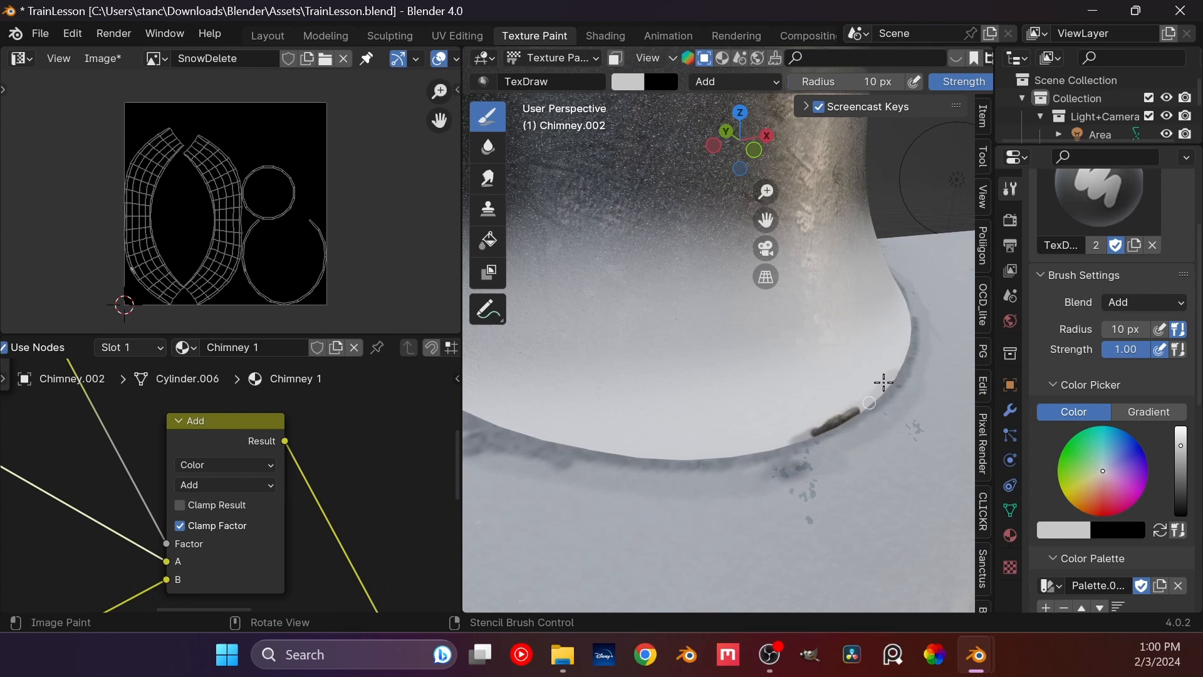
left_click_drag(856, 412, 902, 359)
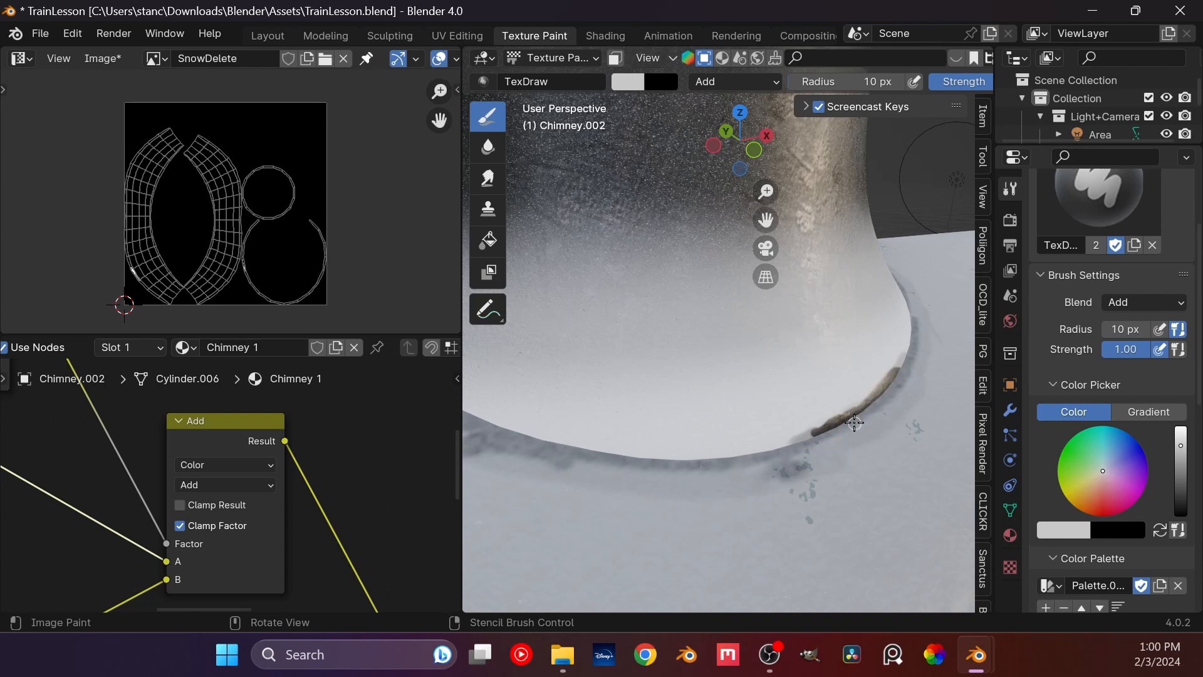
Step: Darken the brush colour to a very dark grey and paint over the cleared strip on the chimney's rim
middle_click_drag(867, 385, 680, 439)
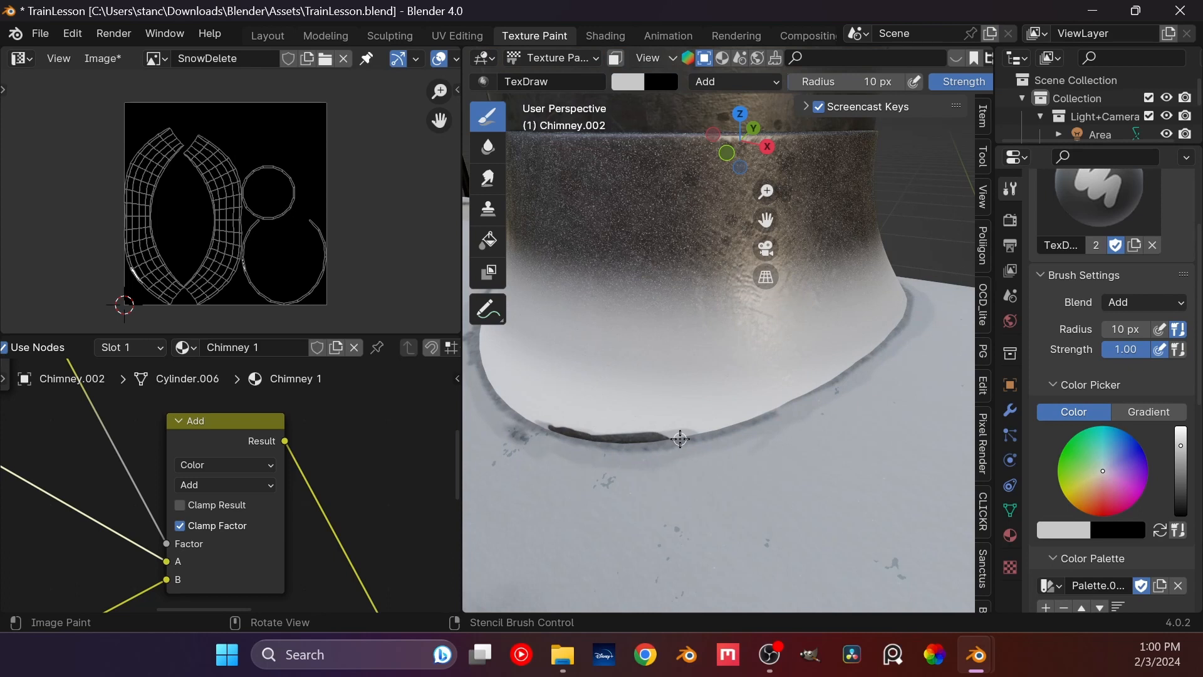
key("s")
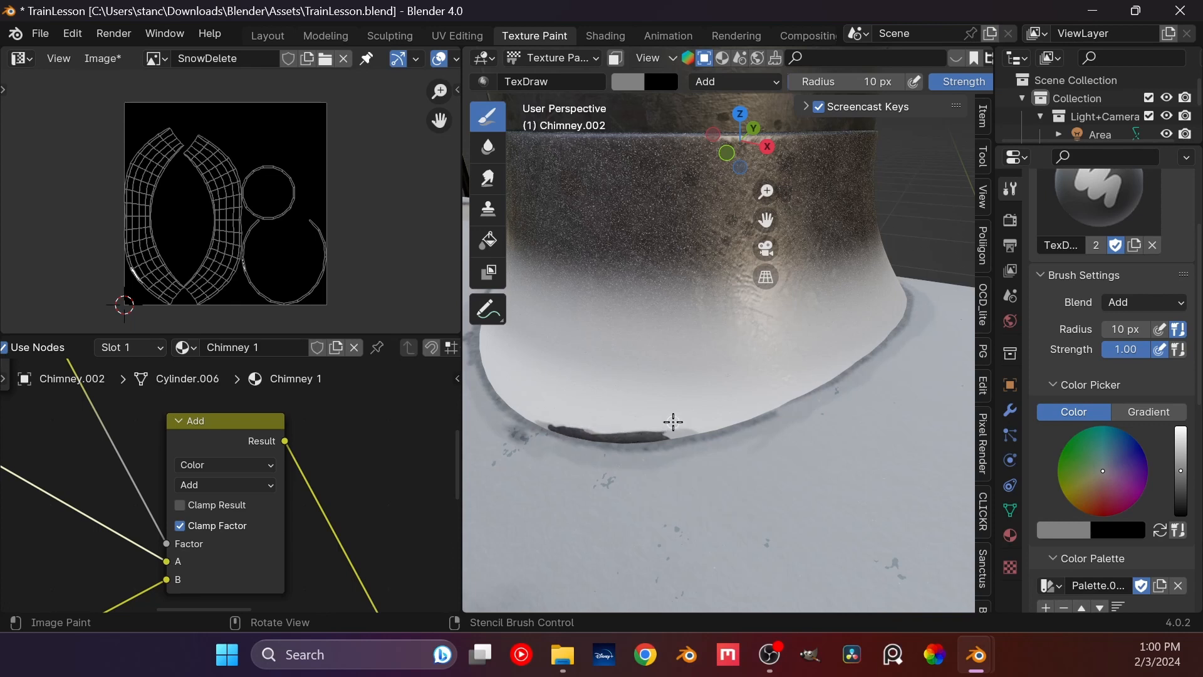
left_click_drag(1182, 482, 1167, 492)
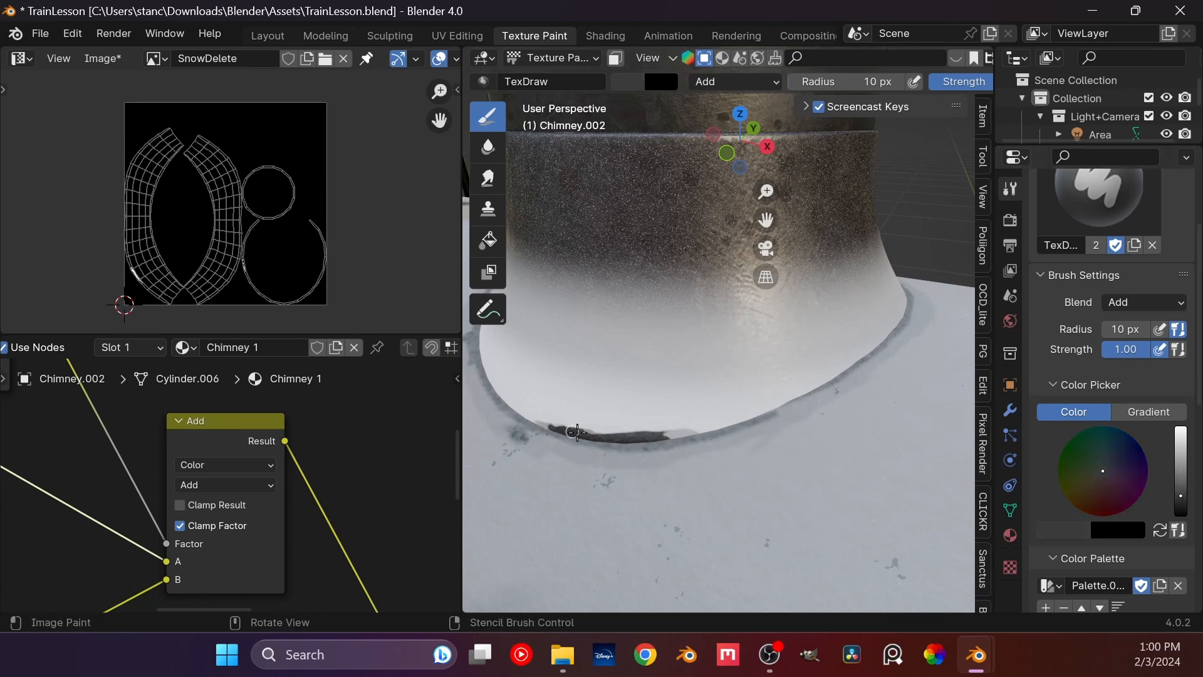
left_click_drag(608, 436, 664, 428)
Step: Set the brush colour back to white and paint a short stroke at the upper edge of the cleared strip
middle_click_drag(546, 450, 760, 368)
scroll(543, 430, "up", 3)
scroll(760, 368, "up", 3)
scroll(759, 367, "up", 2)
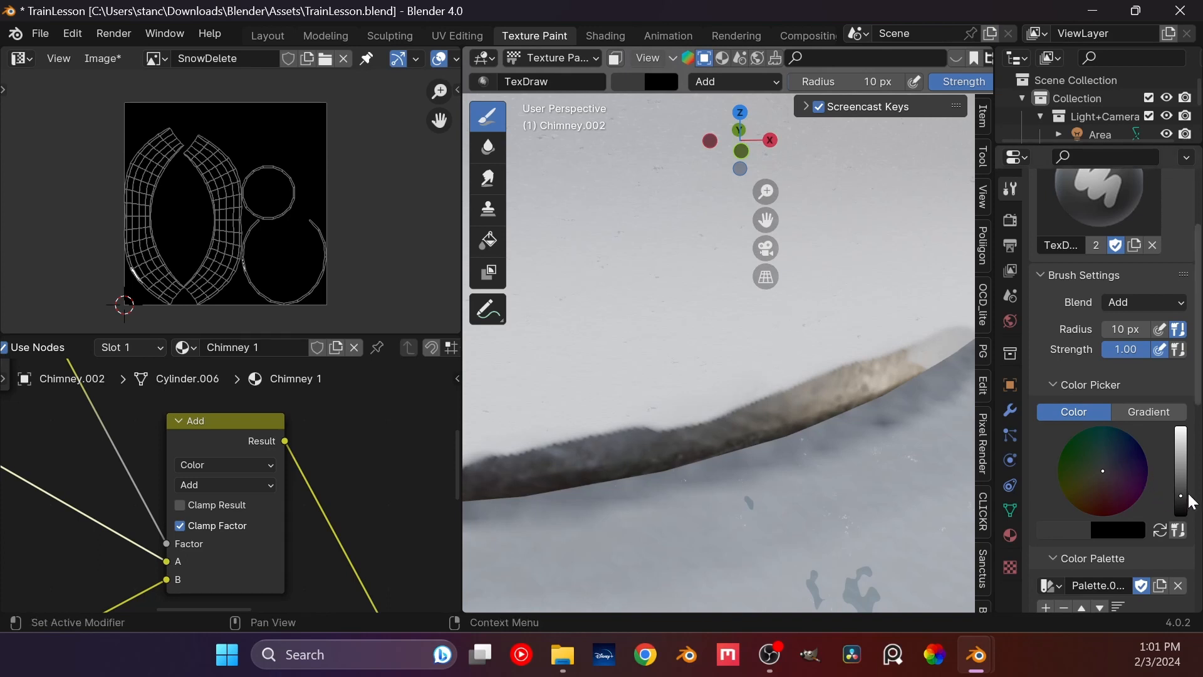
left_click_drag(1179, 498, 1180, 429)
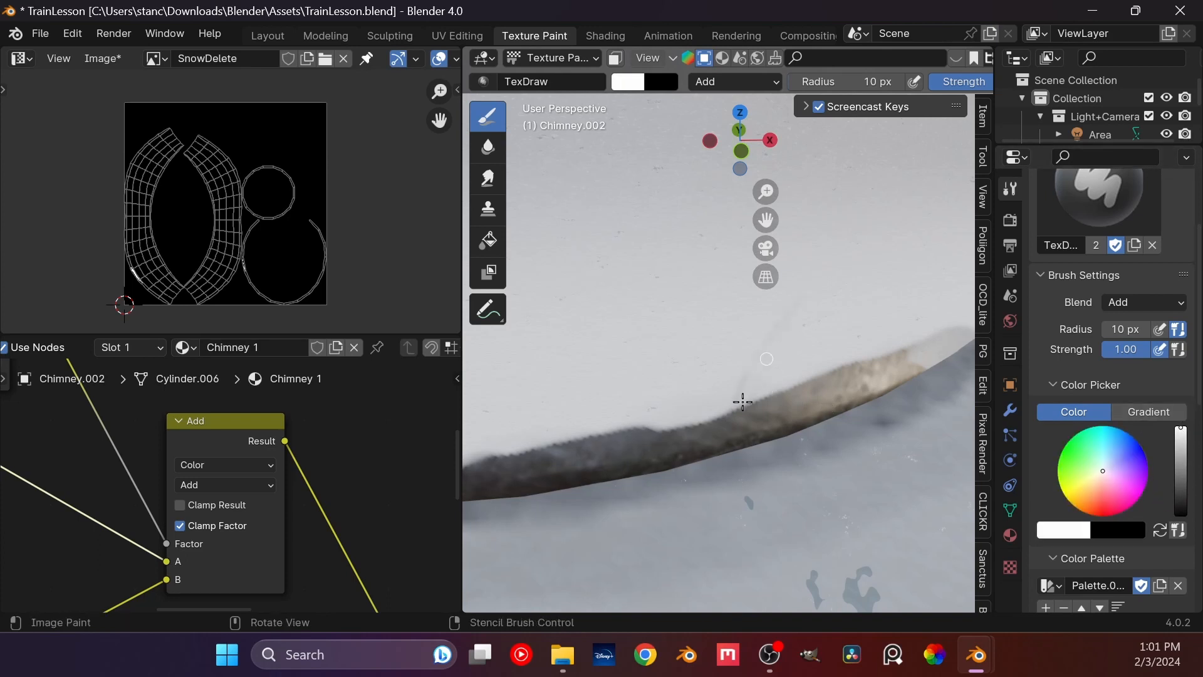
mouse_move(742, 398)
left_mouse_down()
mouse_move(805, 309)
mouse_move(749, 392)
left_mouse_up()
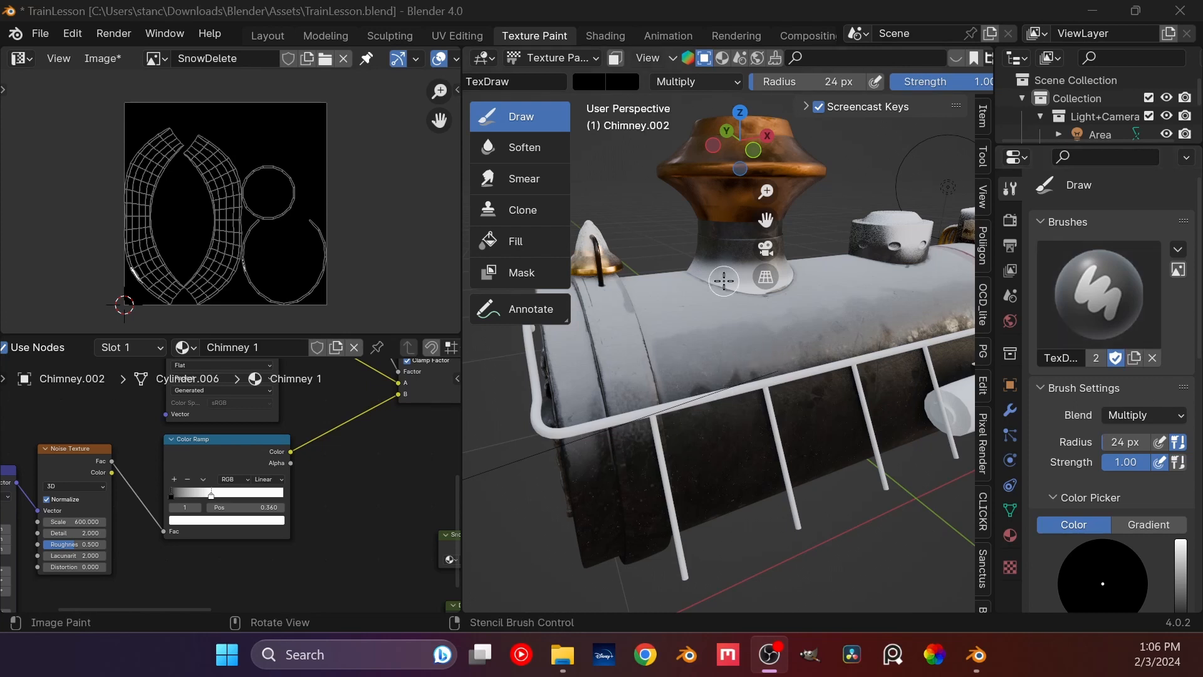
Step: Close in on the cleared strip at the chimney's rim and set the brush's blend mode to Add
scroll(784, 354, "up", 5)
mouse_move(794, 293)
middle_mouse_down("shift")
mouse_move(639, 385)
mouse_move(736, 424)
mouse_move(779, 322)
mouse_move(752, 376)
middle_mouse_up("shift")
scroll(639, 384, "up", 2)
scroll(734, 422, "up", 4)
scroll(779, 322, "up", 2)
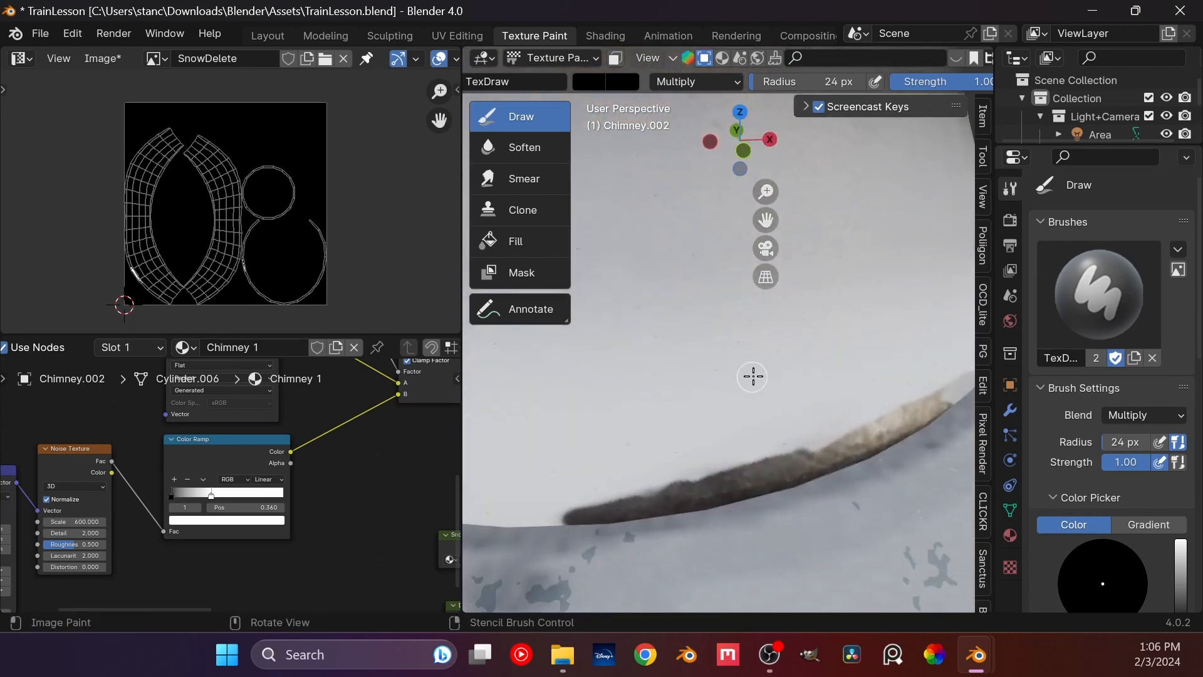
left_click(1112, 419)
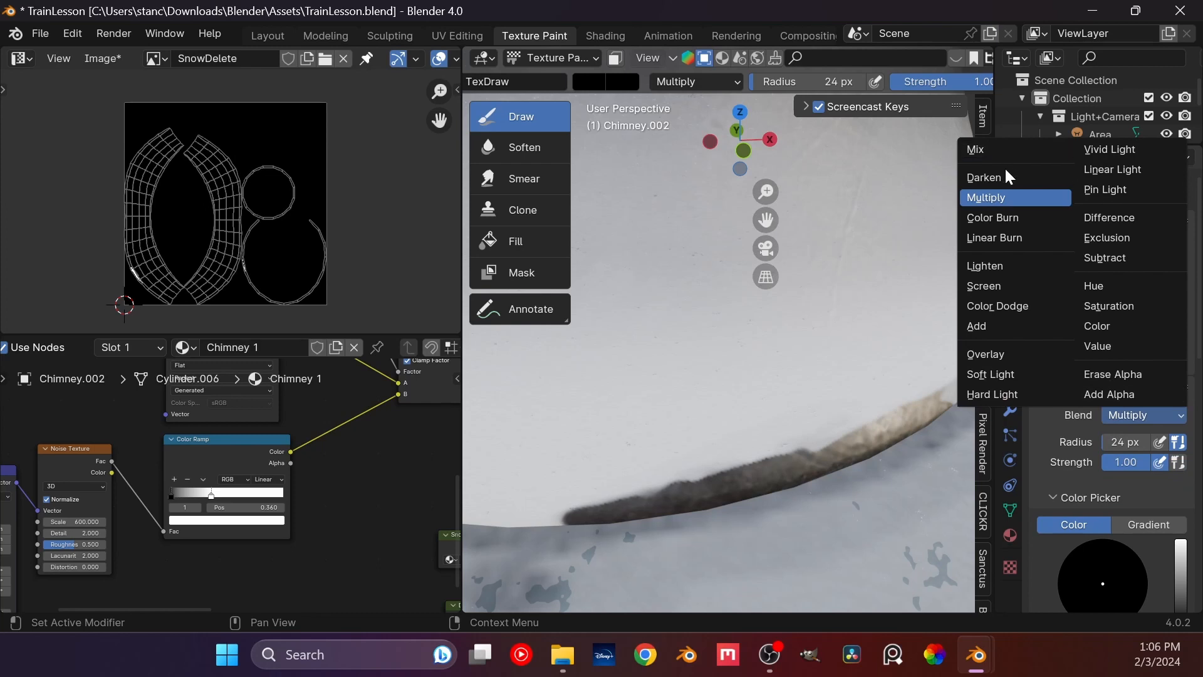
left_click(987, 329)
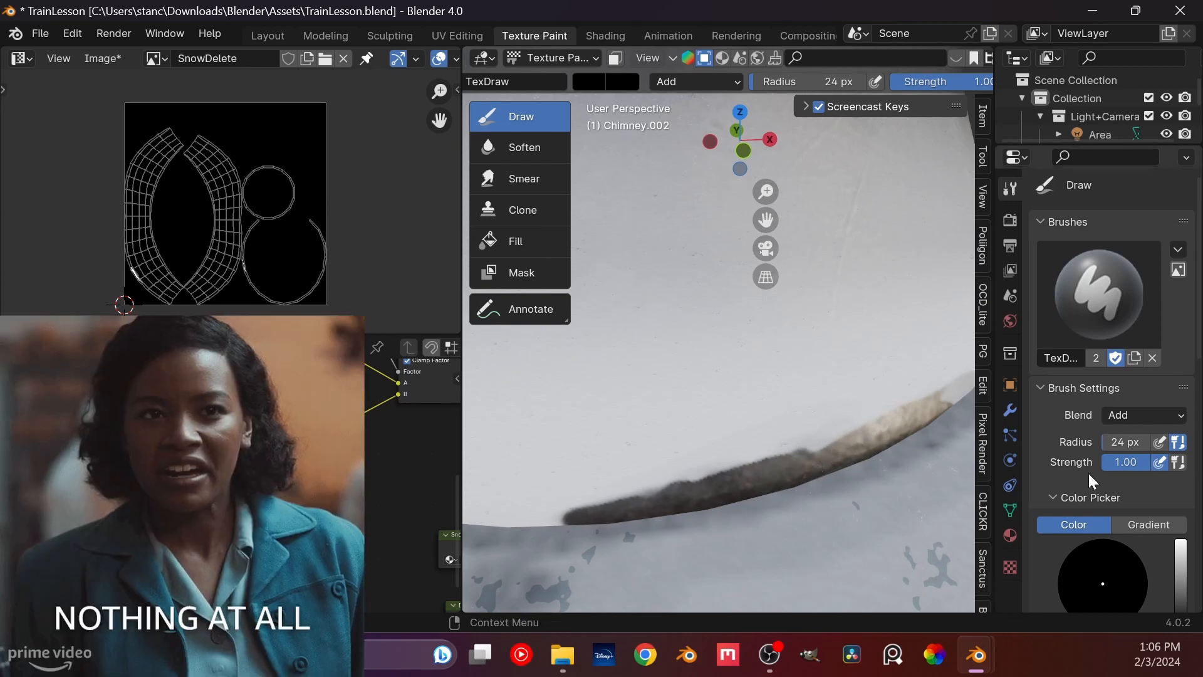
Step: Try a black stroke in Mix blend mode across the middle of the cleared strip, and undo it
left_click(1143, 415)
left_click(1015, 150)
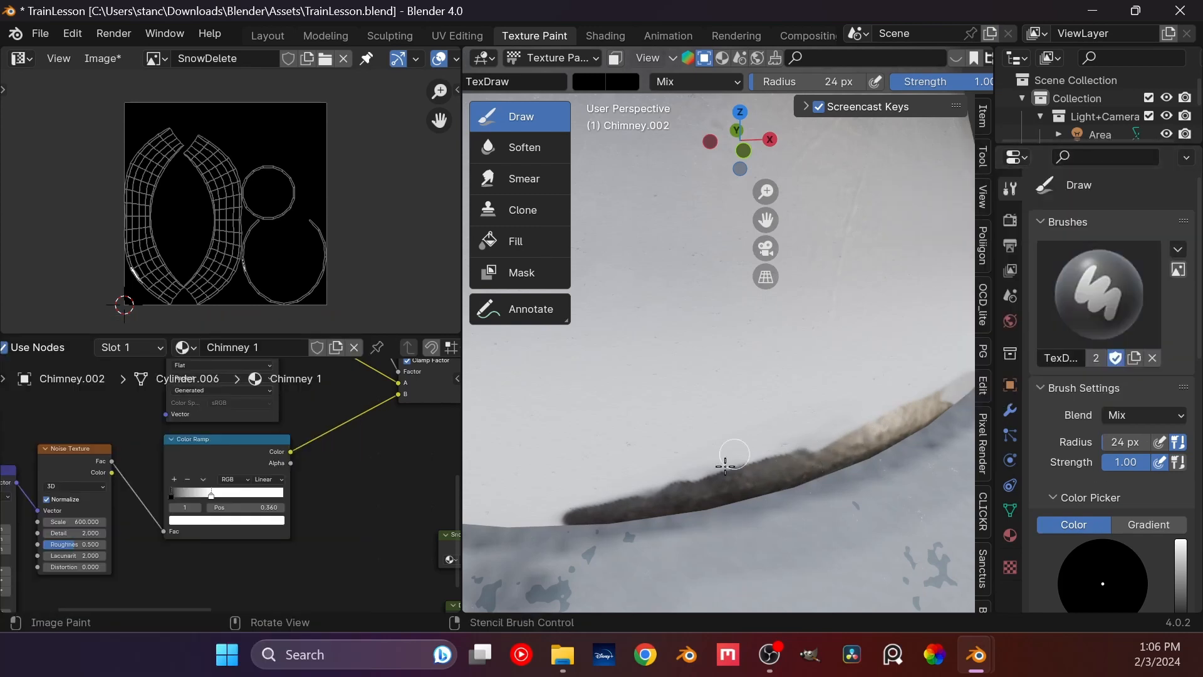
left_click_drag(693, 494, 759, 463)
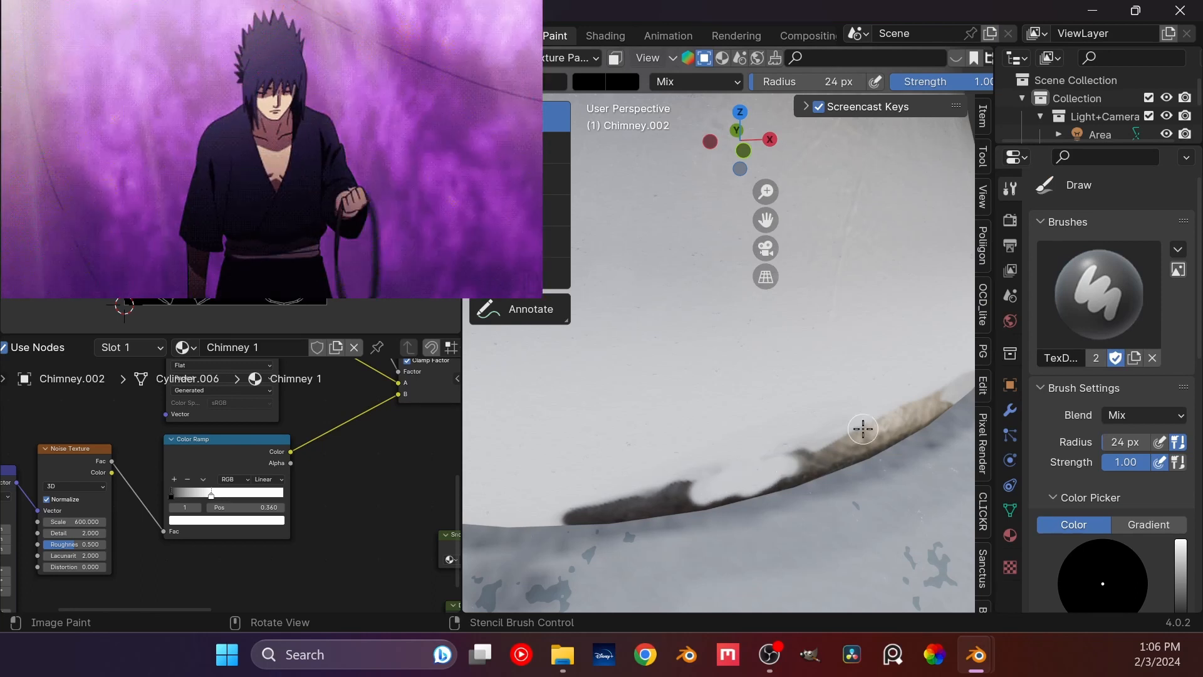
key("ctrl+z")
Step: Set the blend mode to Multiply, paint black along the cleared strip's upper edge, and set the brush radius to 10 px
left_click(1143, 415)
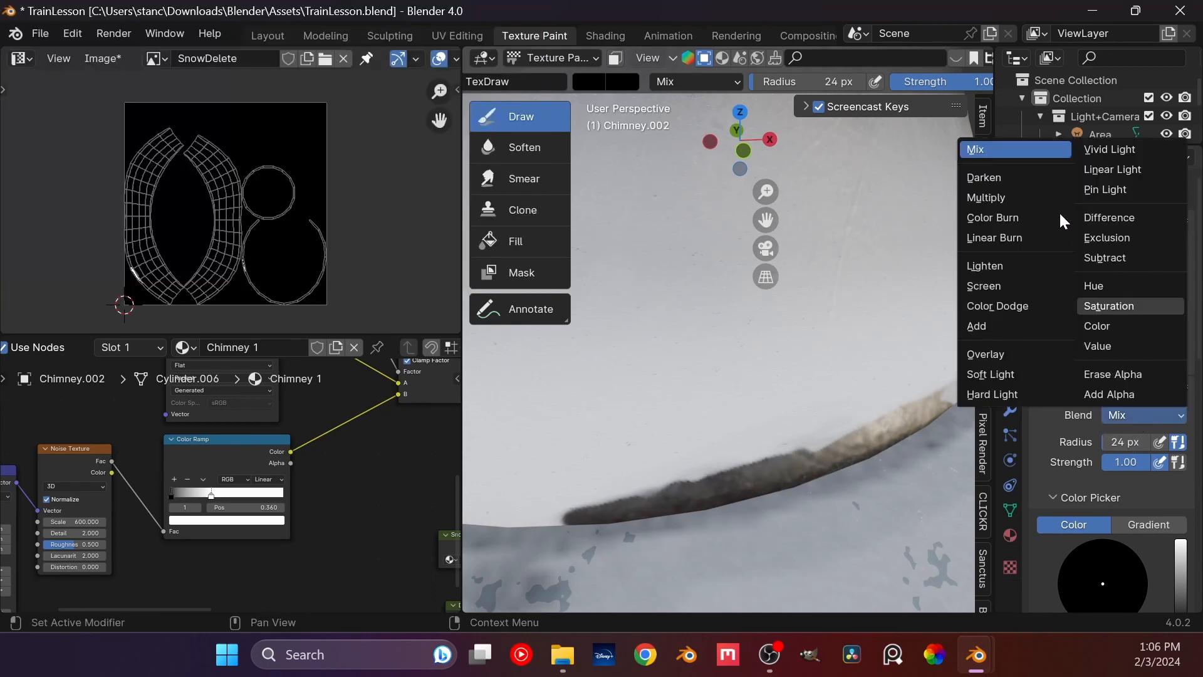
left_click(1006, 193)
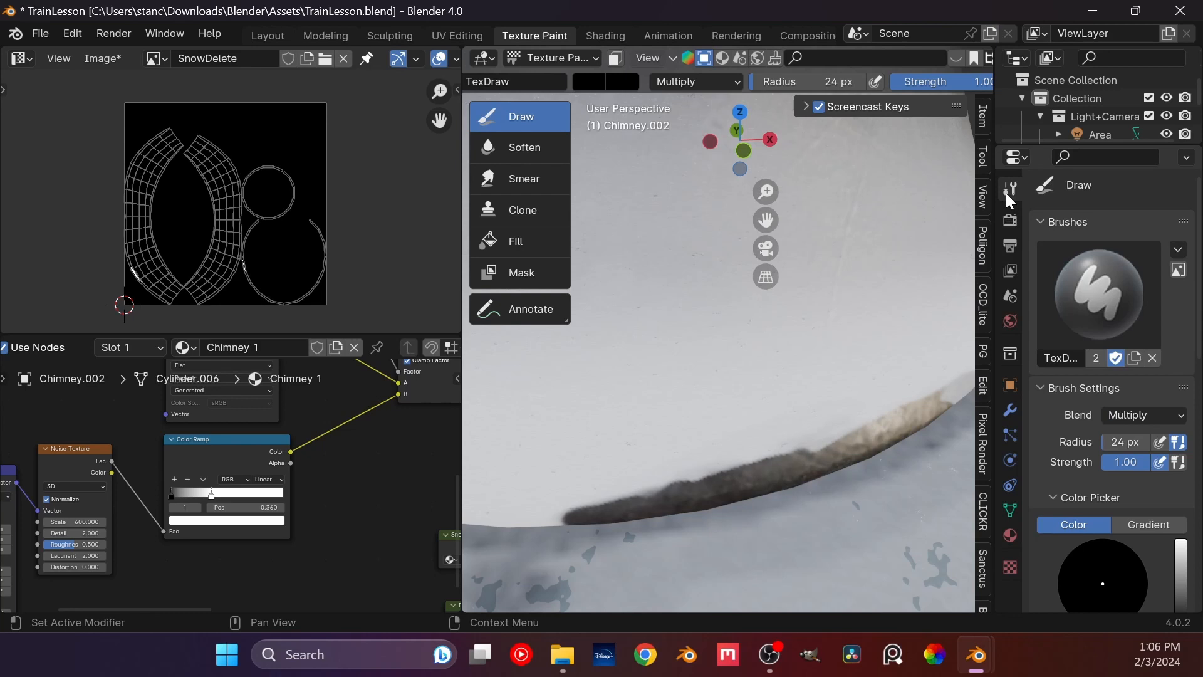
mouse_move(750, 486)
left_mouse_down()
mouse_move(733, 483)
mouse_move(833, 461)
mouse_move(780, 458)
mouse_move(822, 432)
left_mouse_up()
key("ctrl+z")
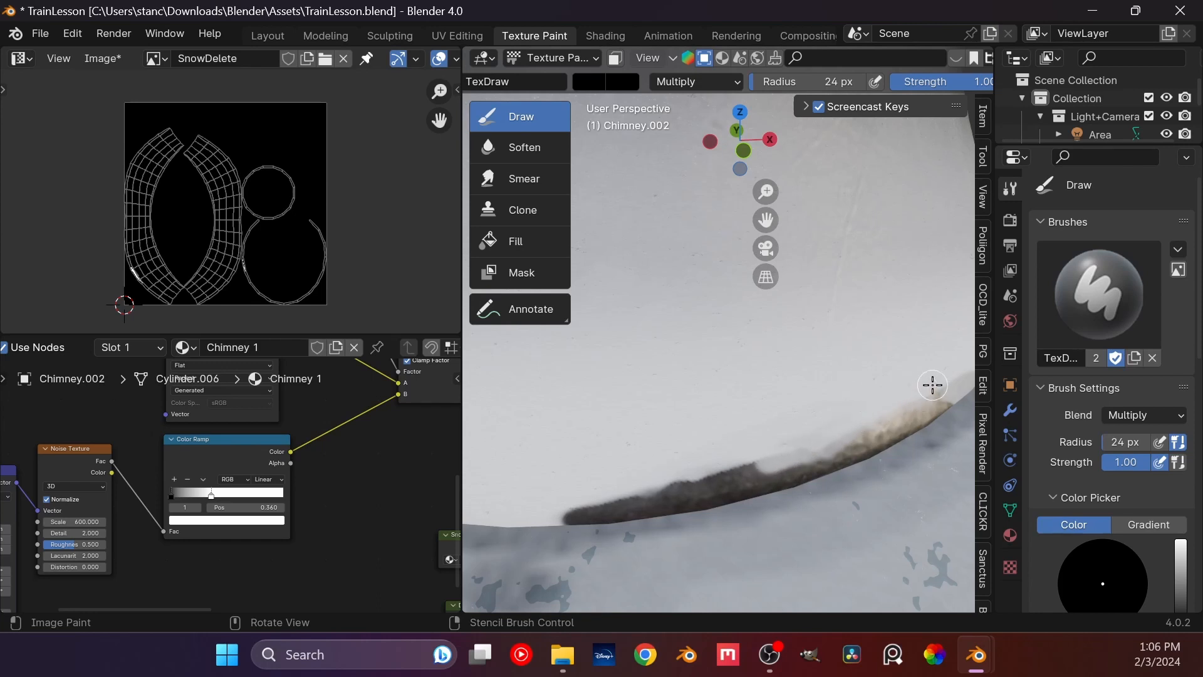
left_click(800, 79)
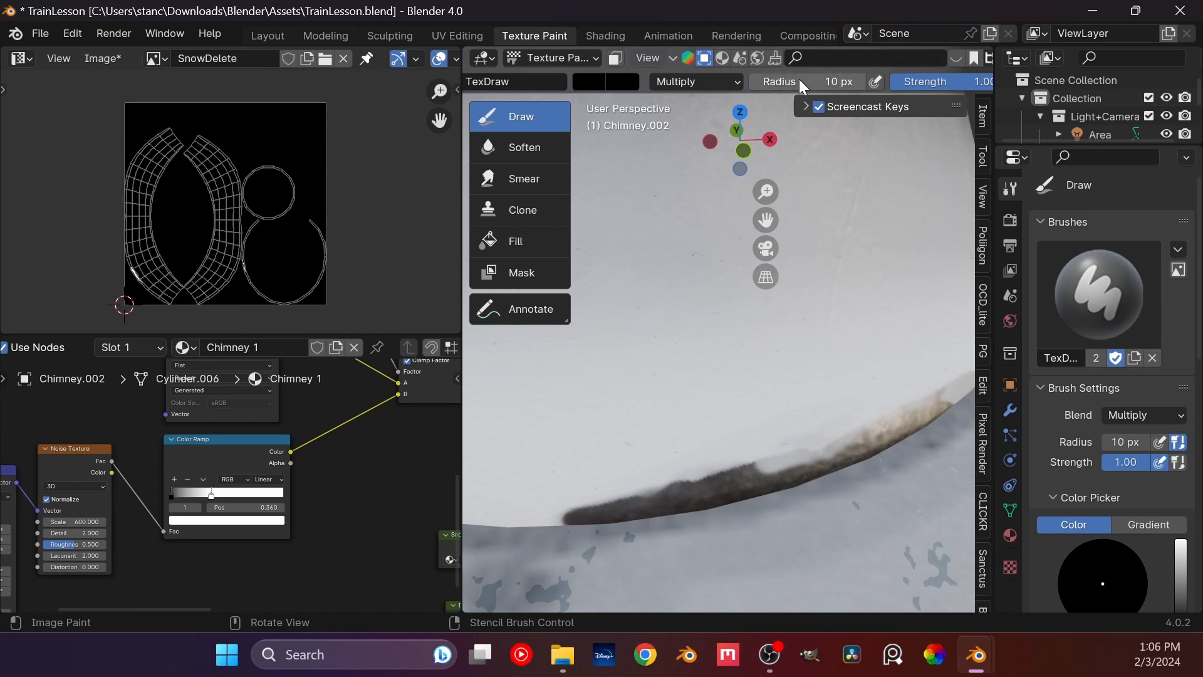
key("Return")
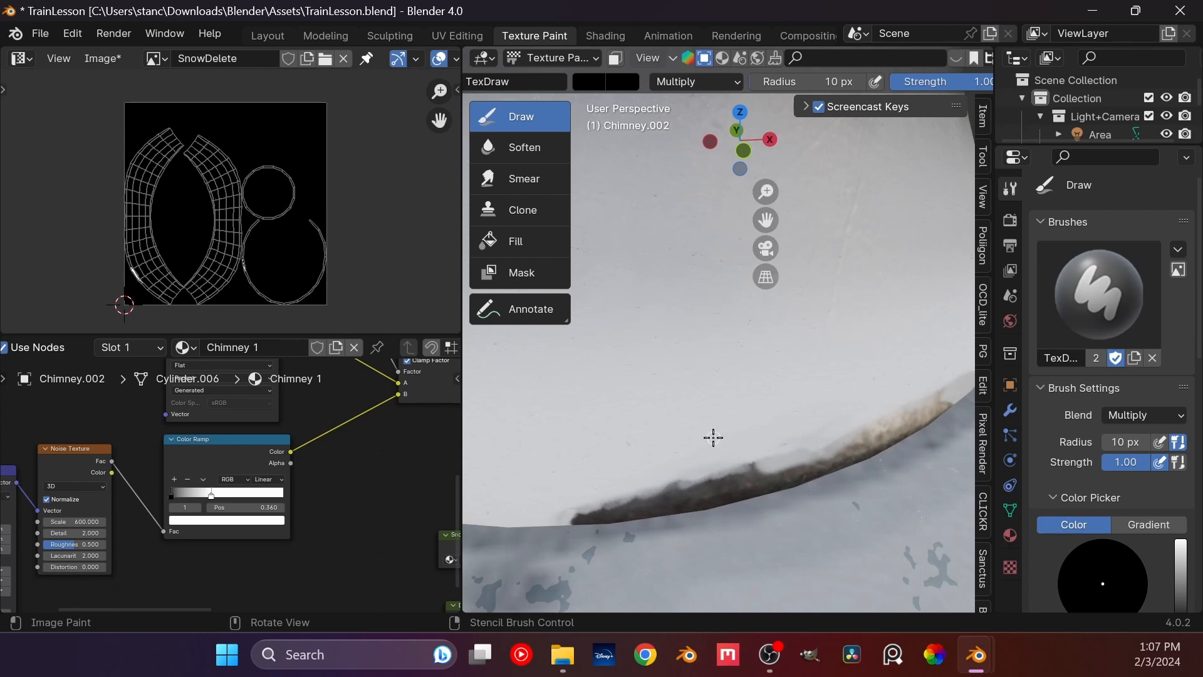
Step: Switch the brush to white in Mix blend mode and paint away more snow at the far end of the cleared strip
middle_click_drag(714, 437, 759, 462)
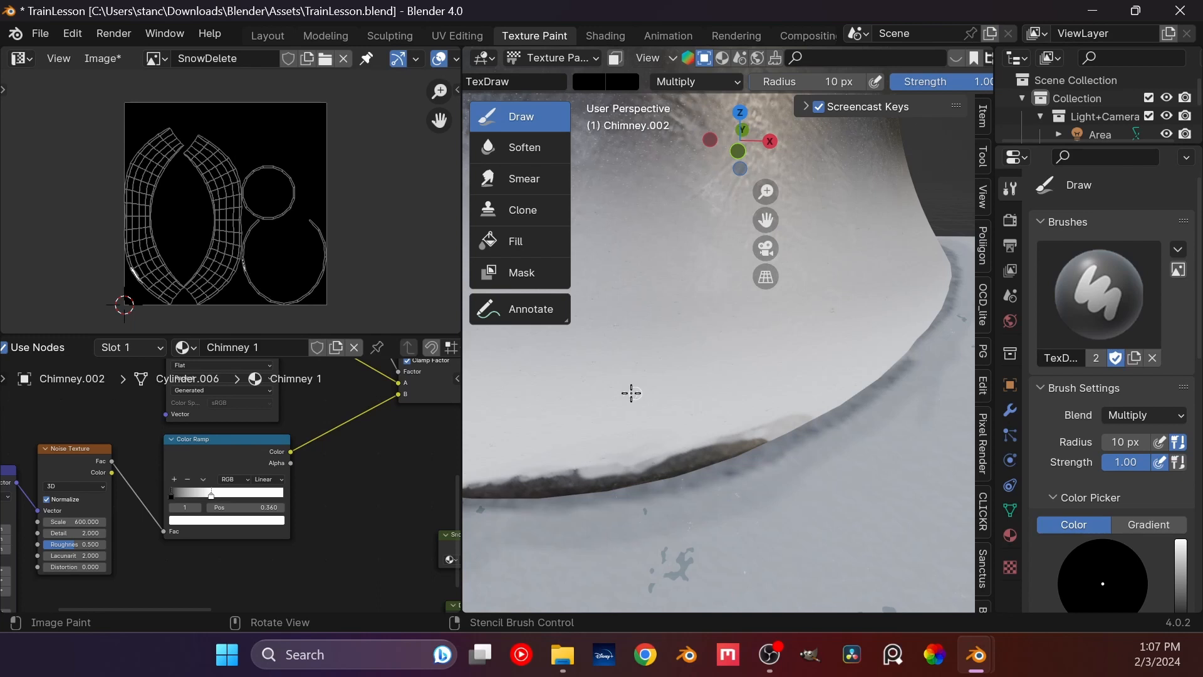
middle_click_drag(524, 425, 694, 434)
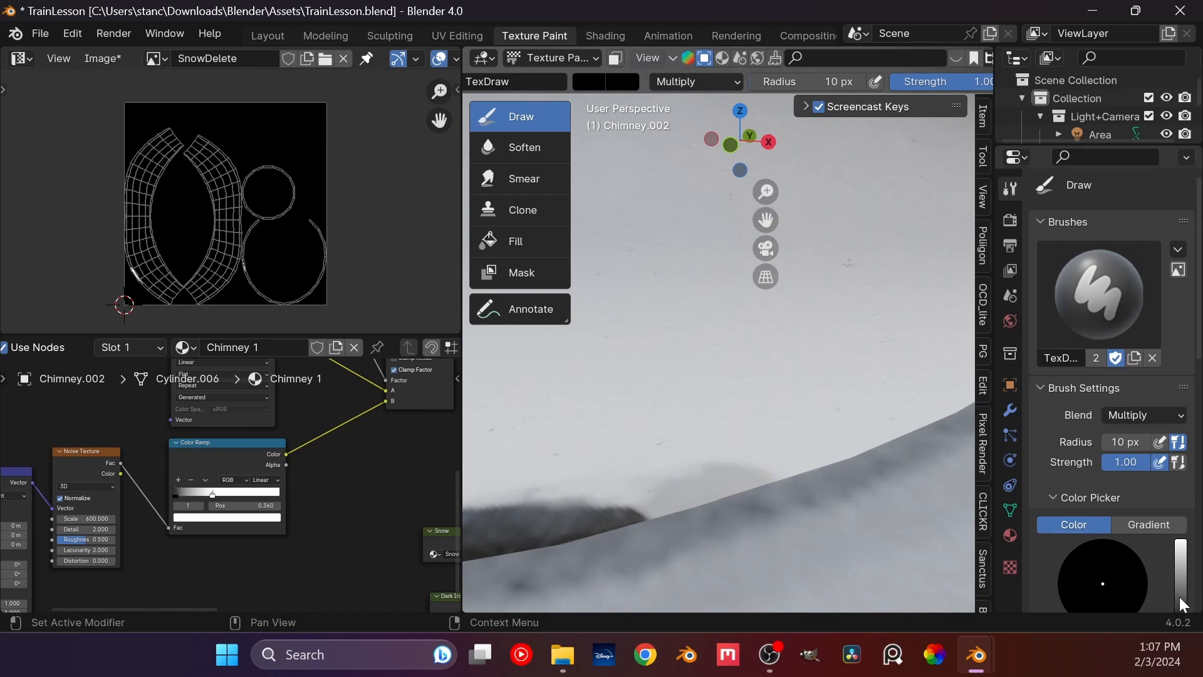
left_click_drag(1181, 602, 1180, 534)
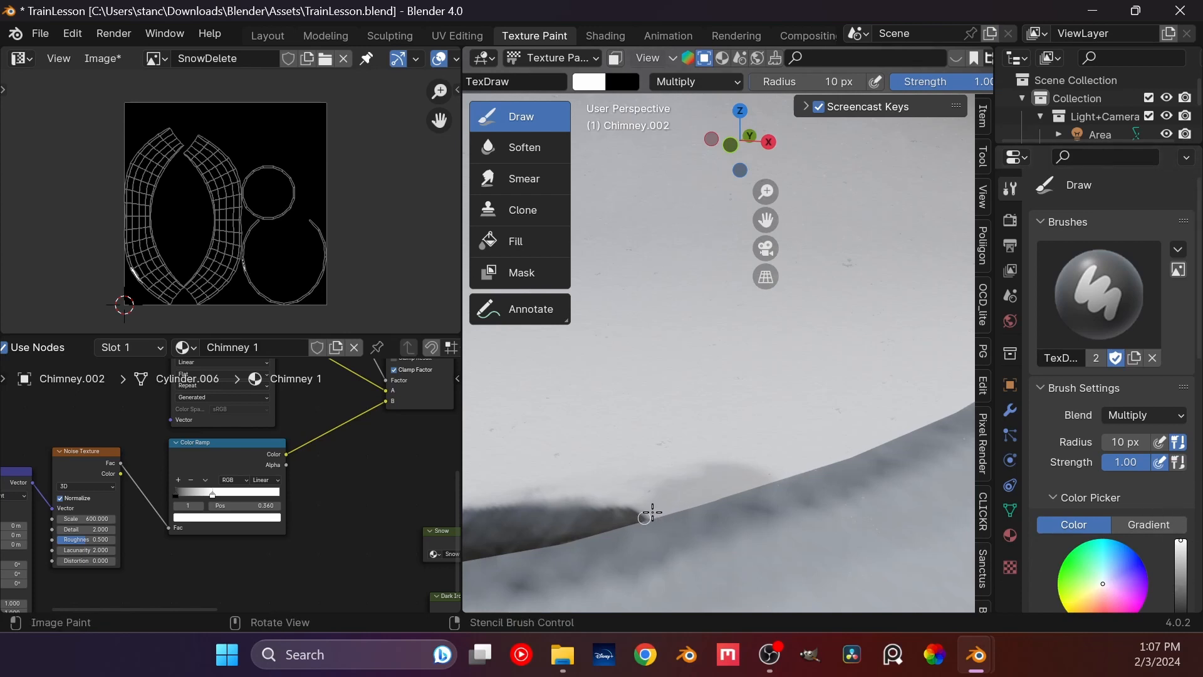
left_click(1147, 414)
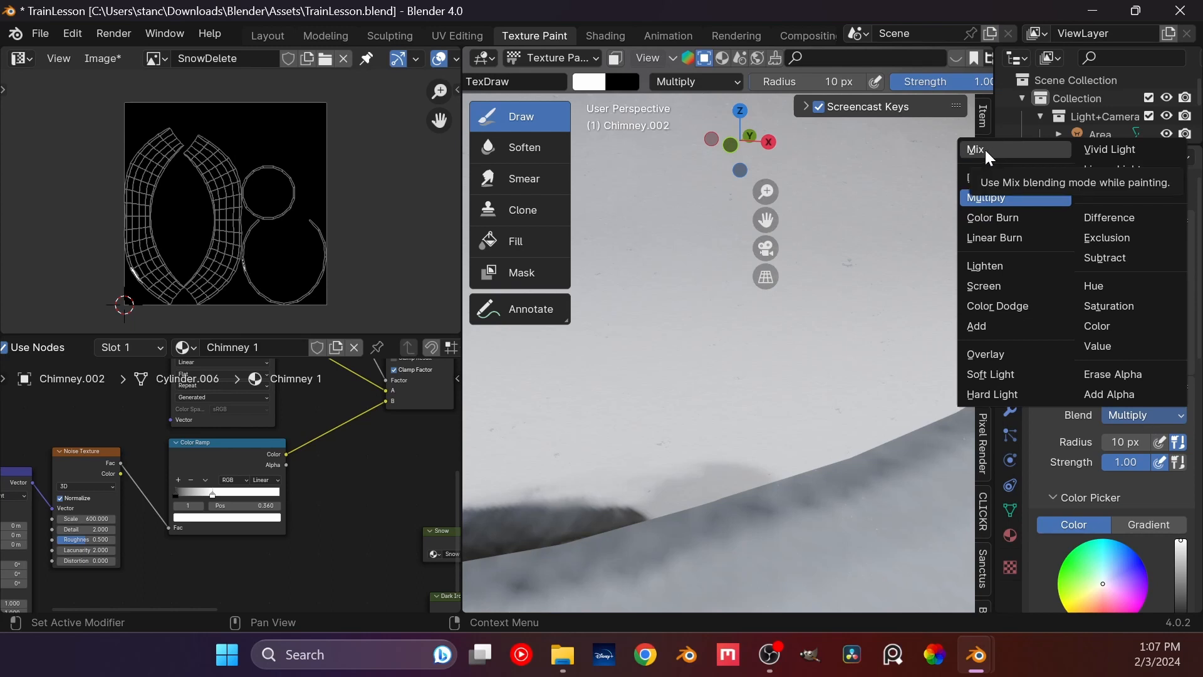
left_click(969, 149)
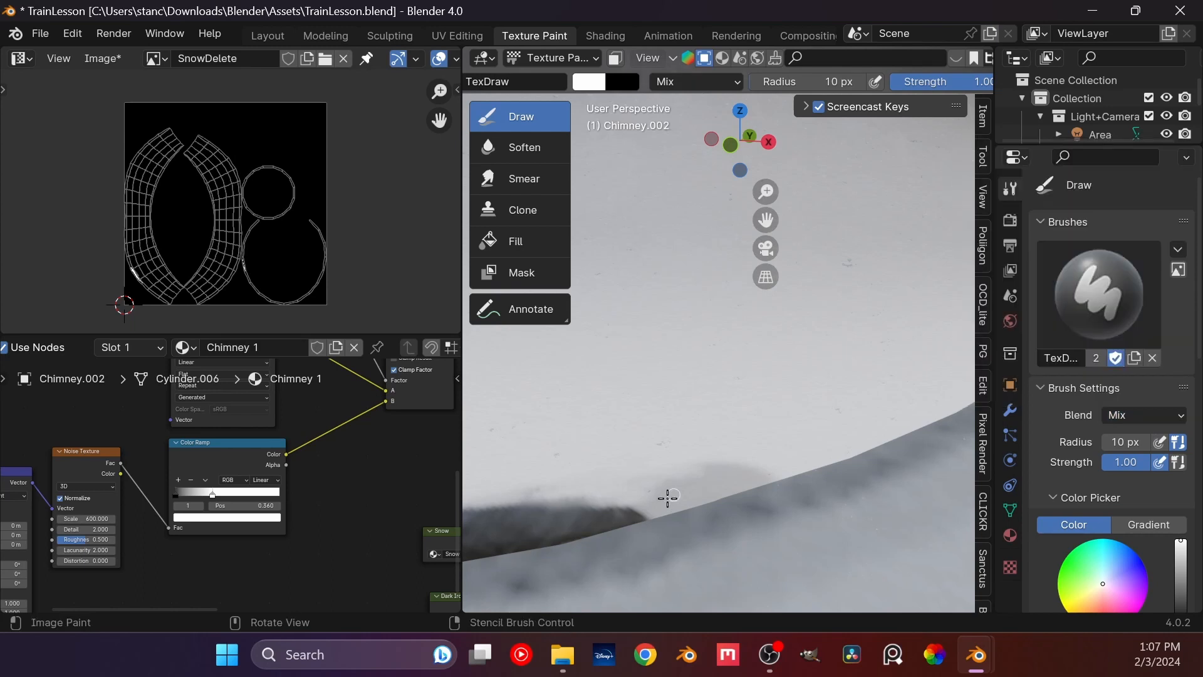
left_click_drag(659, 508, 725, 491)
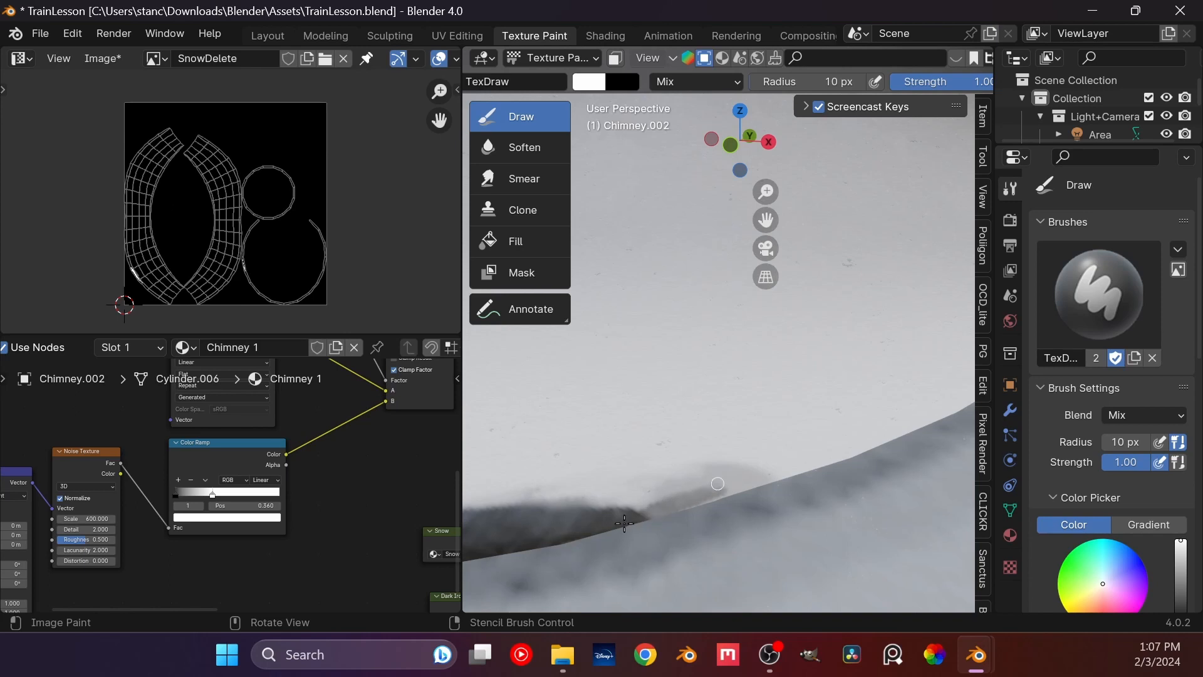
mouse_move(625, 523)
left_mouse_down()
mouse_move(720, 491)
mouse_move(602, 514)
left_mouse_up()
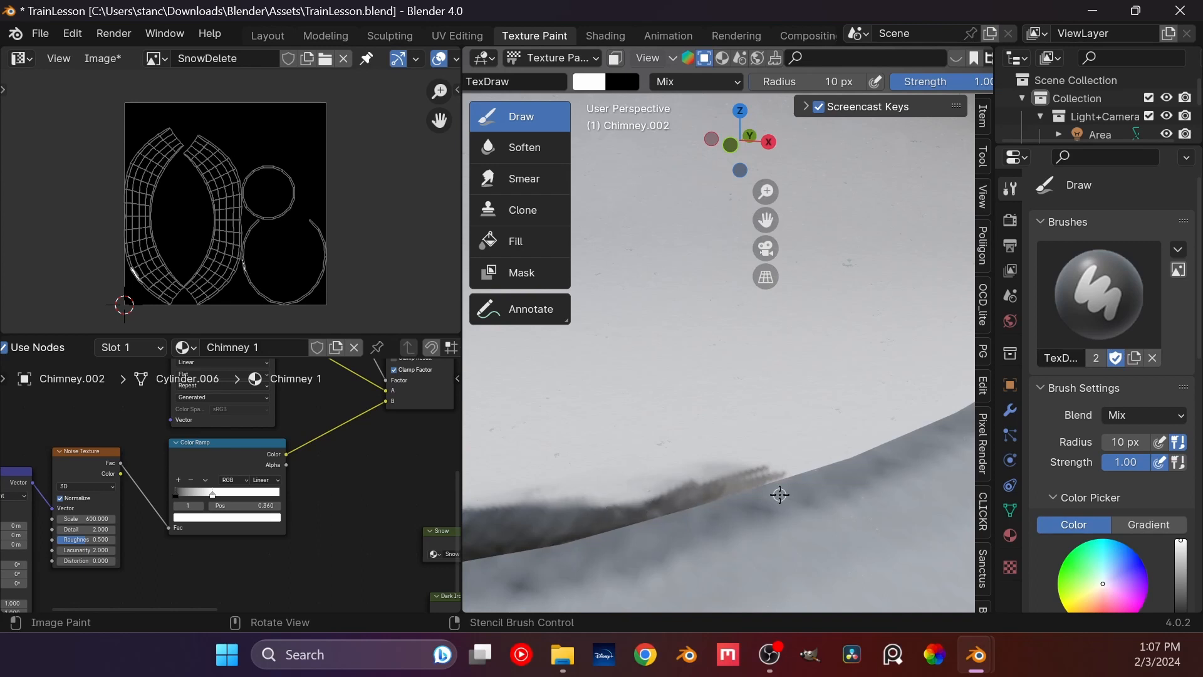
Step: Paint white strokes along the chimney's bottom rim to extend the snow-free strip around the base
middle_click_drag(779, 495, 729, 441)
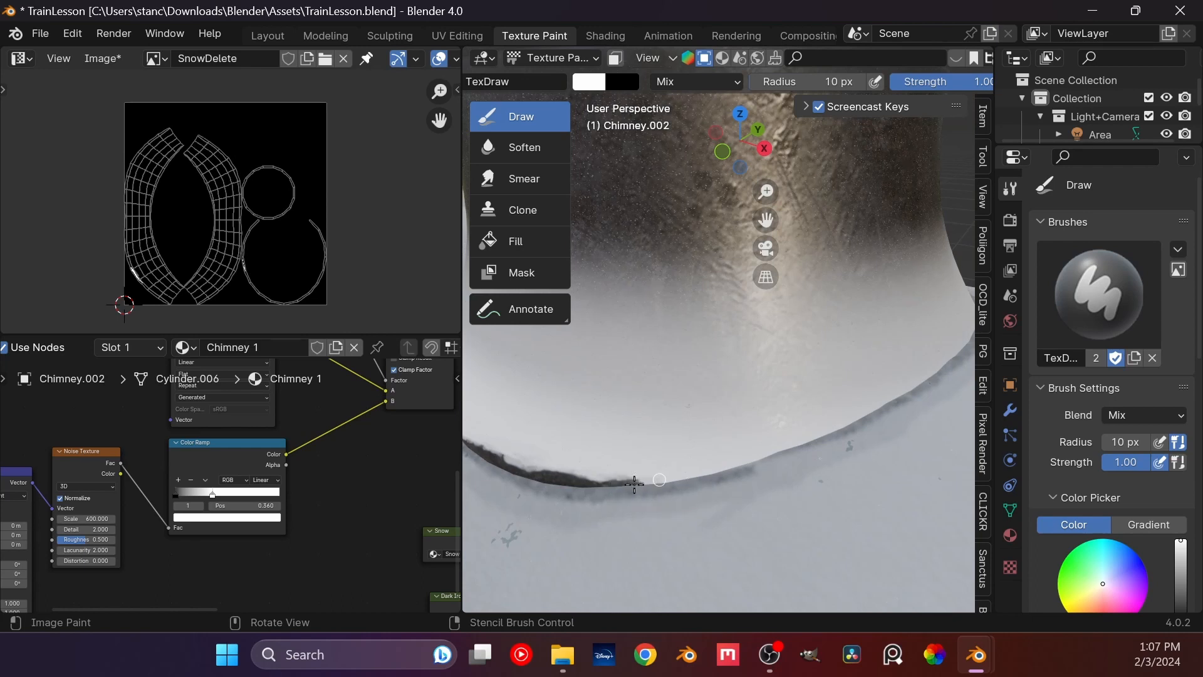
left_click_drag(667, 478, 859, 449)
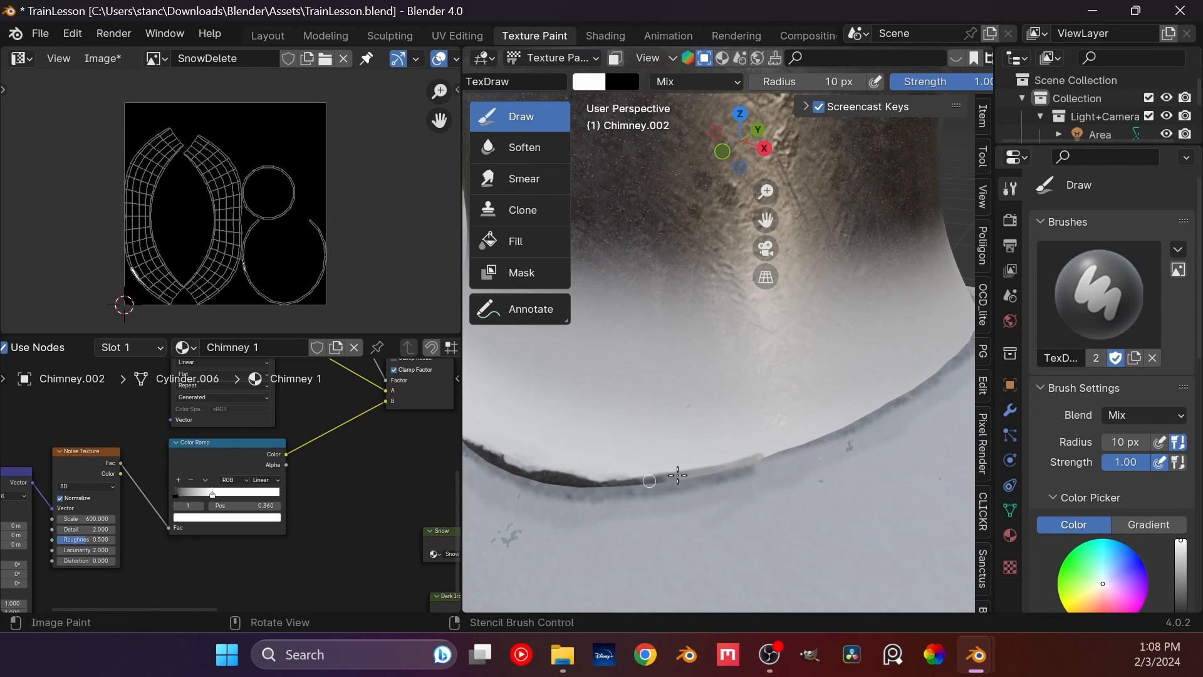
mouse_move(652, 480)
left_mouse_down()
mouse_move(817, 432)
mouse_move(929, 376)
left_mouse_up()
Step: Enable Y-axis mirroring for painting and carry the white rim strokes on around the chimney's base
scroll(912, 84, "down", 10)
left_click(899, 82)
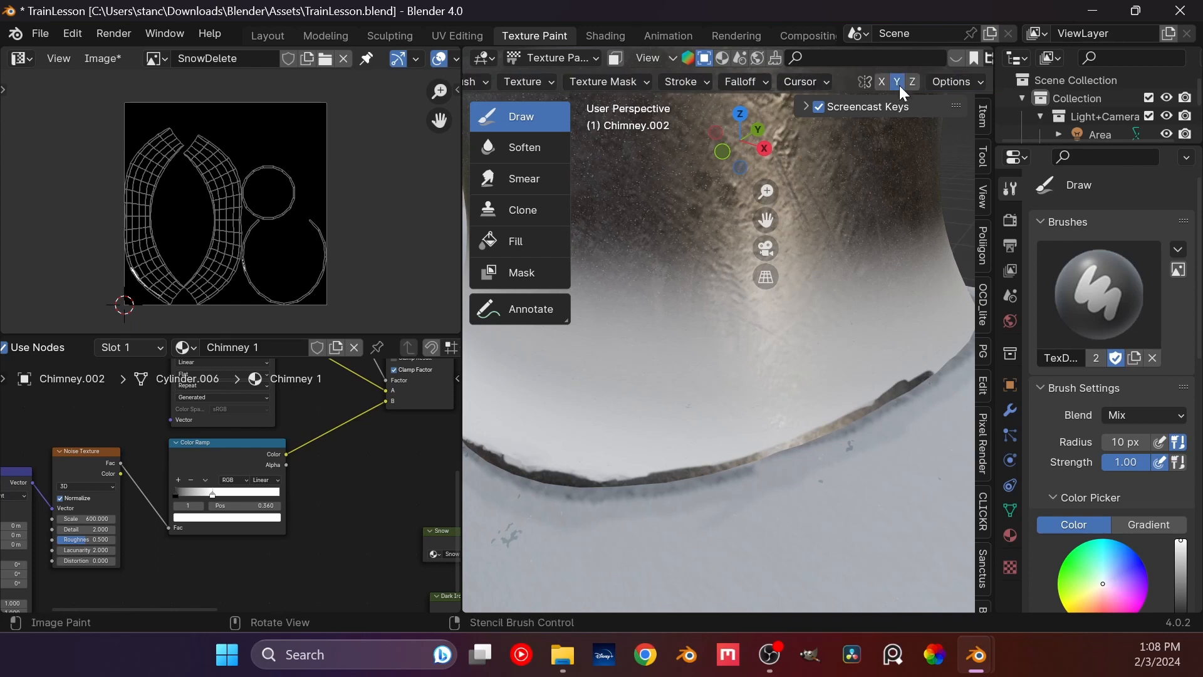
left_click_drag(643, 377, 878, 347)
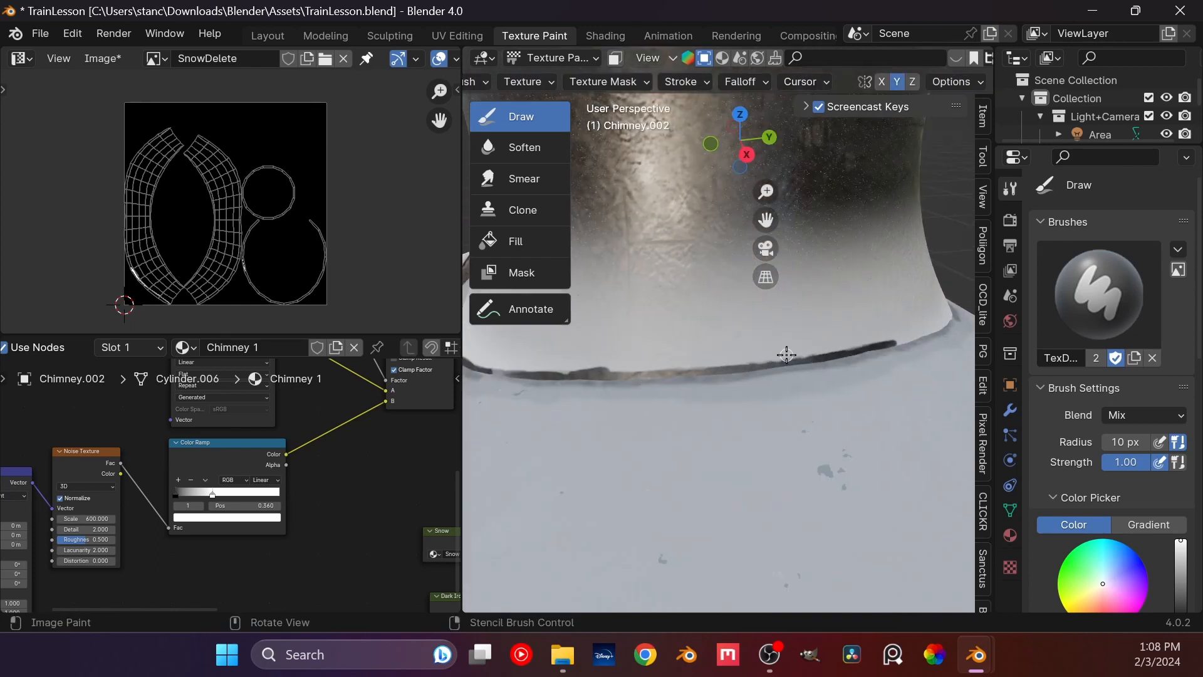
middle_click_drag(787, 353, 695, 441)
scroll(690, 445, "down", 3)
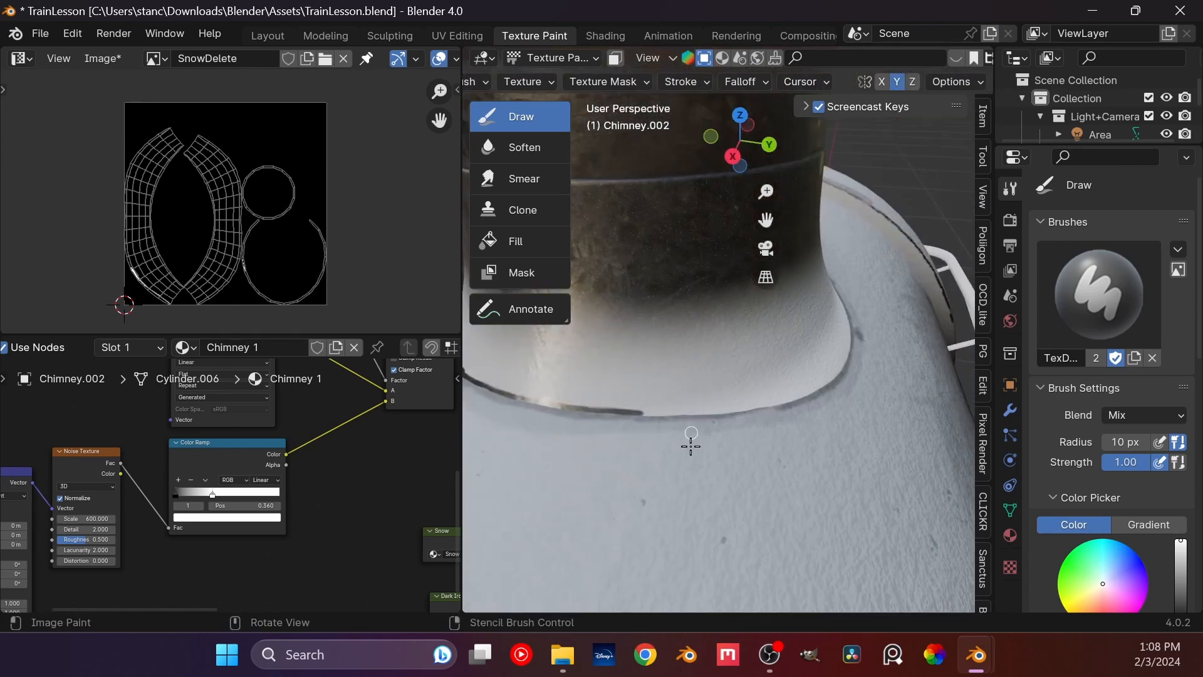
scroll(687, 423, "up", 4)
mouse_move(581, 425)
left_mouse_down()
mouse_move(655, 410)
mouse_move(875, 316)
left_mouse_up()
Step: Paint away the snow in white along the next stretch of rim, up to the chimney's far side
scroll(1065, 282, "down", 1)
scroll(815, 351, "down", 3)
middle_click_drag(815, 351, 721, 323)
scroll(664, 351, "up", 4)
mouse_move(580, 395)
left_mouse_down()
mouse_move(631, 398)
mouse_move(706, 430)
mouse_move(921, 439)
left_mouse_up()
middle_click_drag(921, 439, 815, 266)
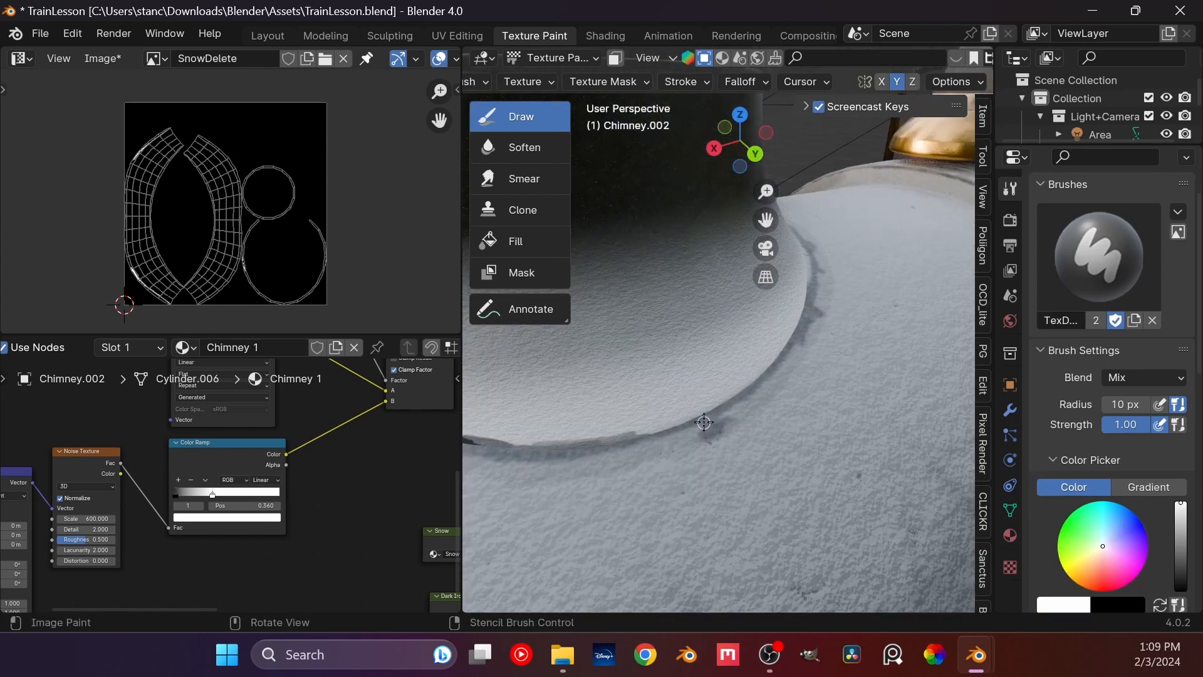
left_click_drag(816, 266, 789, 336)
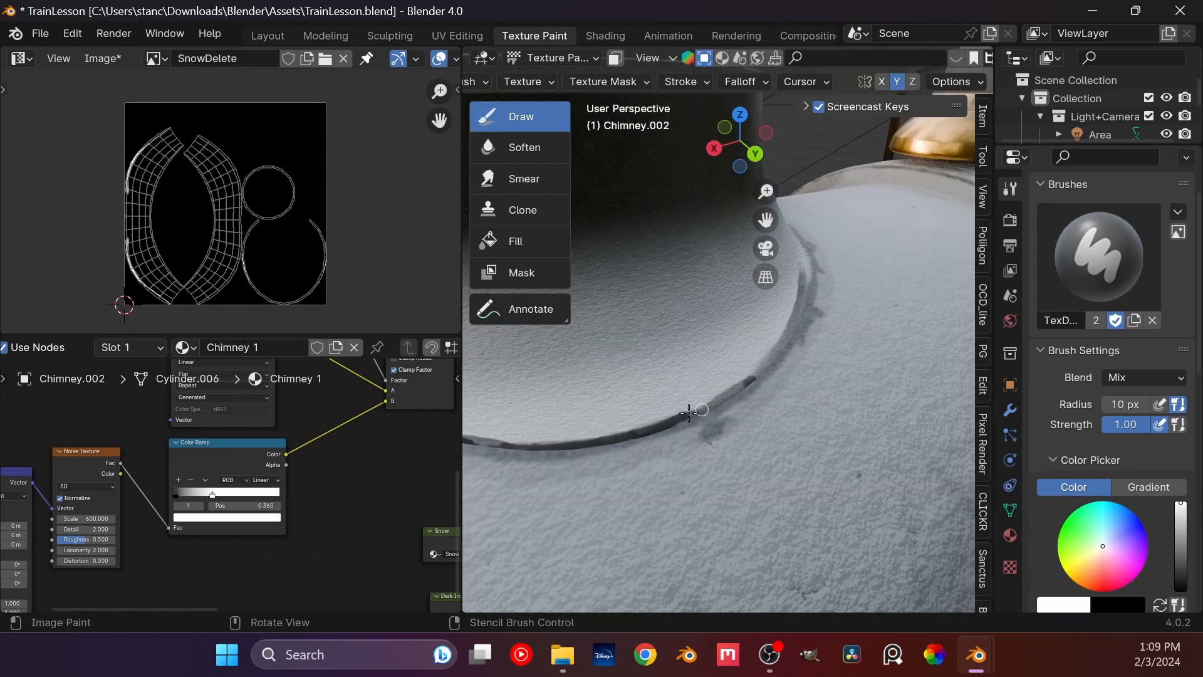
Step: Swap the brush to black and trim the cleared strip's upper edge with strokes restoring the snow
mouse_move(690, 414)
middle_mouse_down()
mouse_move(752, 349)
mouse_move(687, 413)
middle_mouse_up()
key("x")
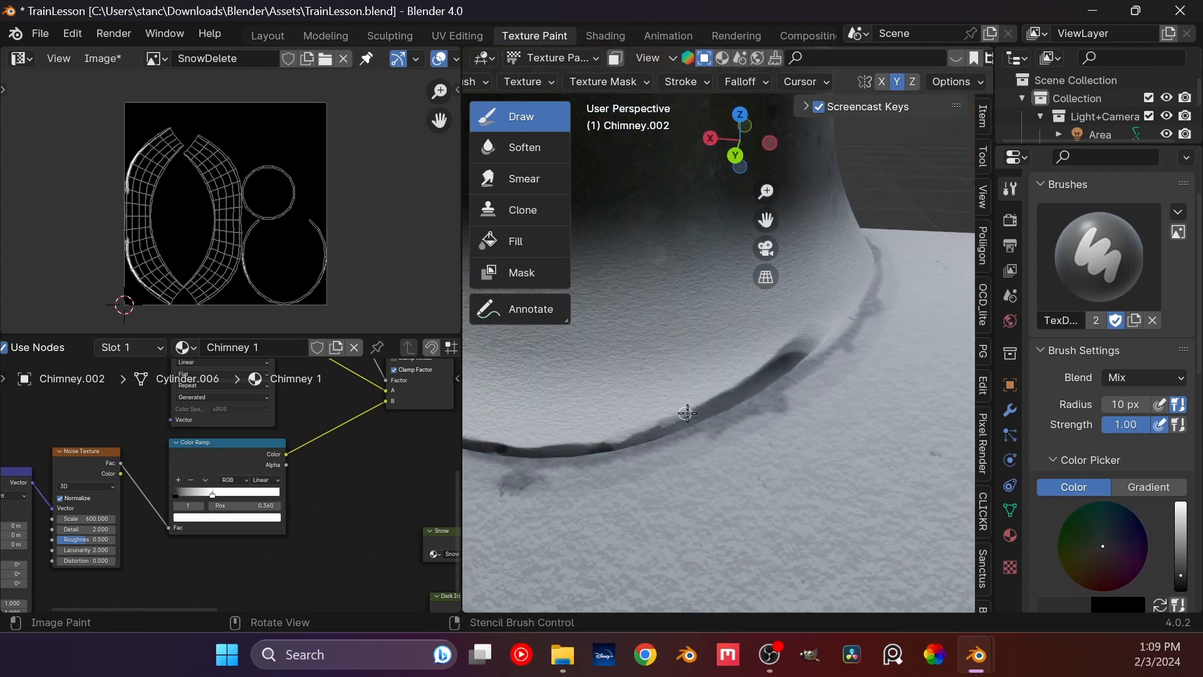
left_click_drag(688, 412, 788, 345)
left_click_drag(704, 409, 803, 341)
left_click_drag(536, 447, 692, 419)
Step: Continue the black strokes around the rim to narrow the cleared strip on the chimney's adjoining side
middle_click_drag(640, 368, 707, 354)
left_click_drag(582, 410, 818, 353)
left_click_drag(481, 421, 609, 409)
mouse_move(617, 404)
middle_mouse_down()
mouse_move(685, 384)
mouse_move(707, 401)
middle_mouse_up()
left_click_drag(503, 440, 699, 352)
middle_click_drag(561, 401, 548, 397)
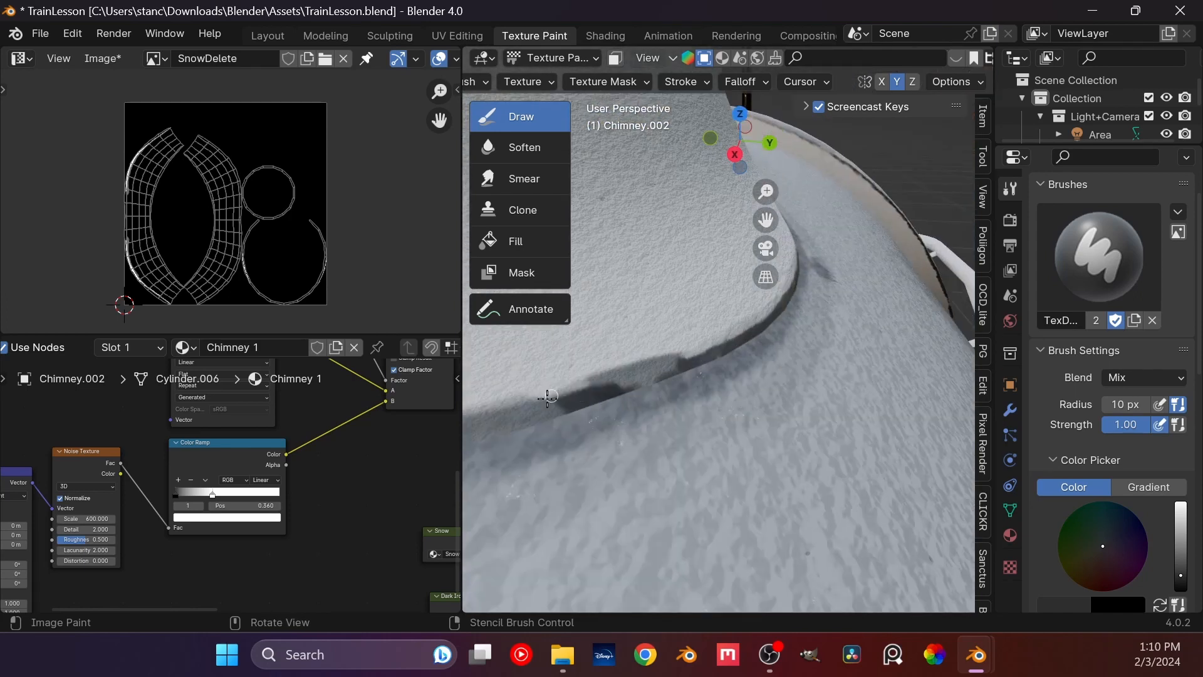
left_click_drag(548, 398, 683, 363)
Step: Sample a brush colour and touch up the remaining stretches of the rim strip around the chimney's base
mouse_move(711, 356)
middle_mouse_down()
mouse_move(591, 406)
mouse_move(677, 433)
middle_mouse_up()
key("s")
left_click_drag(523, 489, 778, 387)
mouse_move(752, 282)
middle_mouse_down()
mouse_move(731, 314)
mouse_move(670, 320)
middle_mouse_up()
left_click_drag(570, 399, 720, 396)
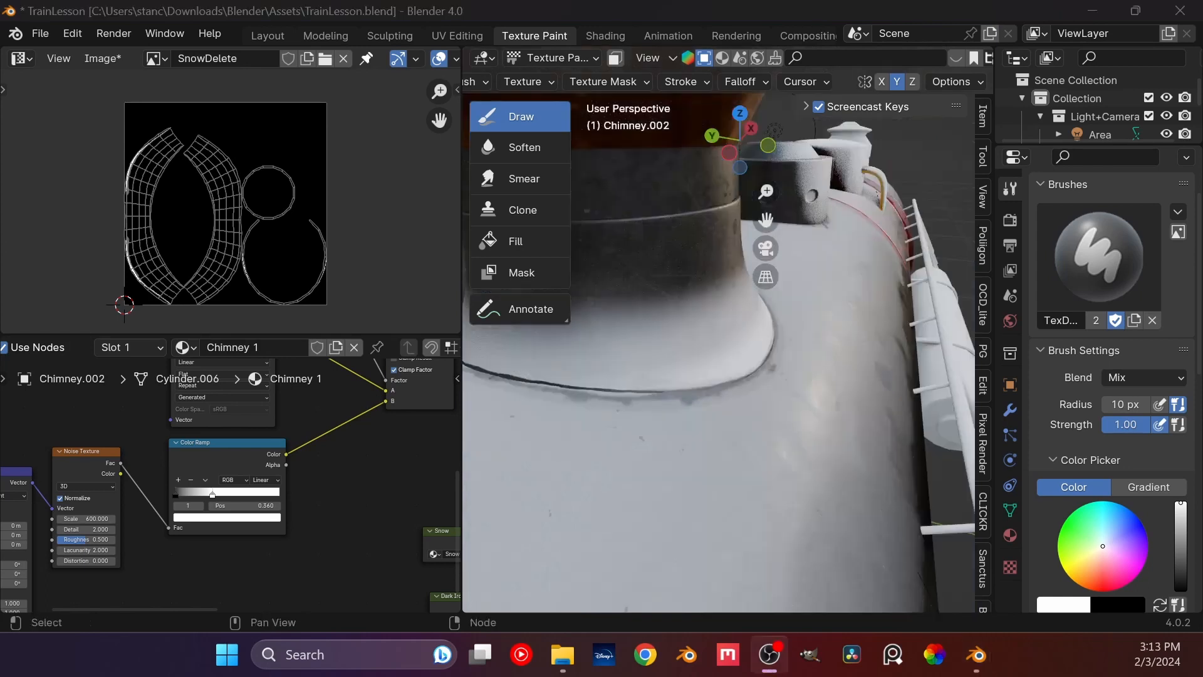
Step: Set the brush radius to 20 px, dim the colour to grey, and paint over the snow's upper edge
scroll(683, 82, "up", 5)
left_click(683, 82)
left_click(519, 81)
type("20")
key("Return")
left_click_drag(1181, 503, 1181, 543)
left_click_drag(682, 306, 720, 289)
left_click_drag(1181, 542, 1181, 529)
middle_click_drag(702, 301, 782, 376)
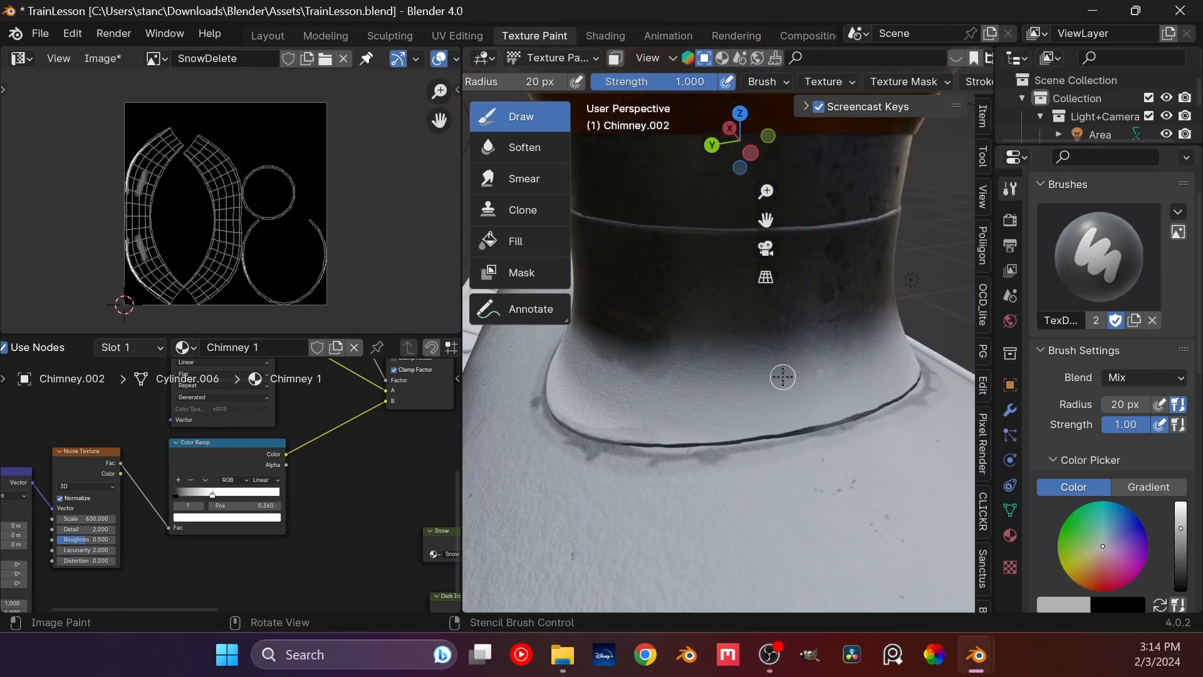
Step: Darken the brush for one stroke above the snow, lighten it to grey, and paint patches into the upper edge
scroll(973, 82, "down", 5)
left_click_drag(1180, 528, 1181, 575)
left_click_drag(648, 342, 609, 322)
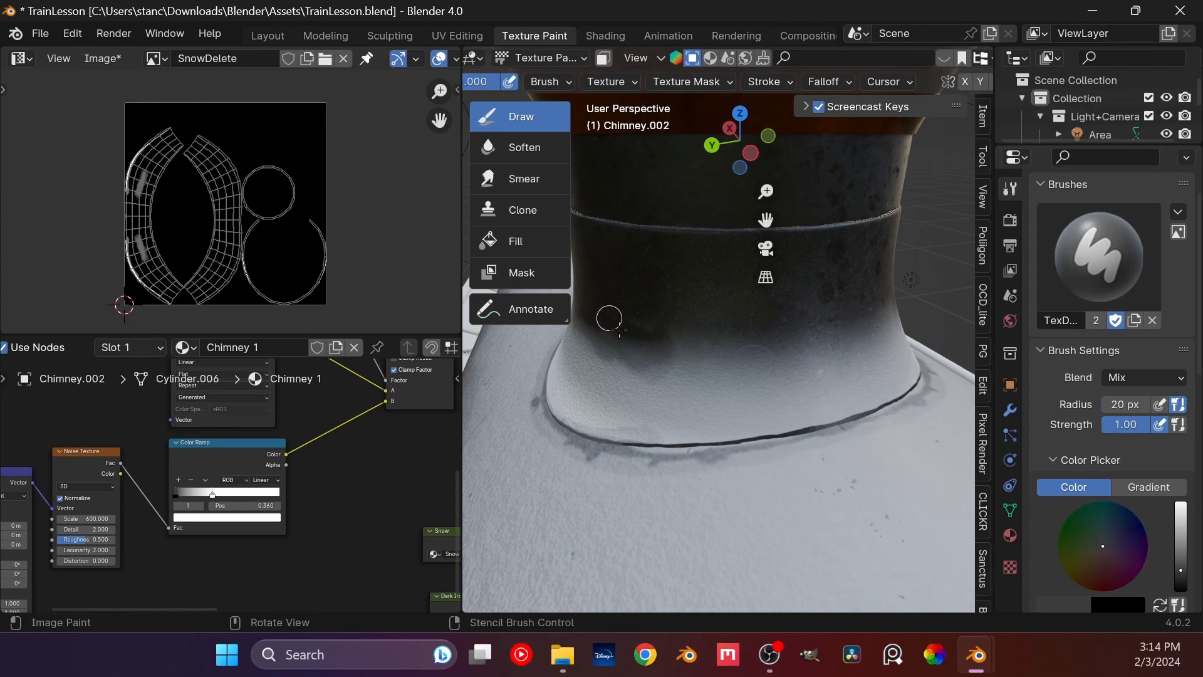
left_click_drag(1181, 575, 1180, 525)
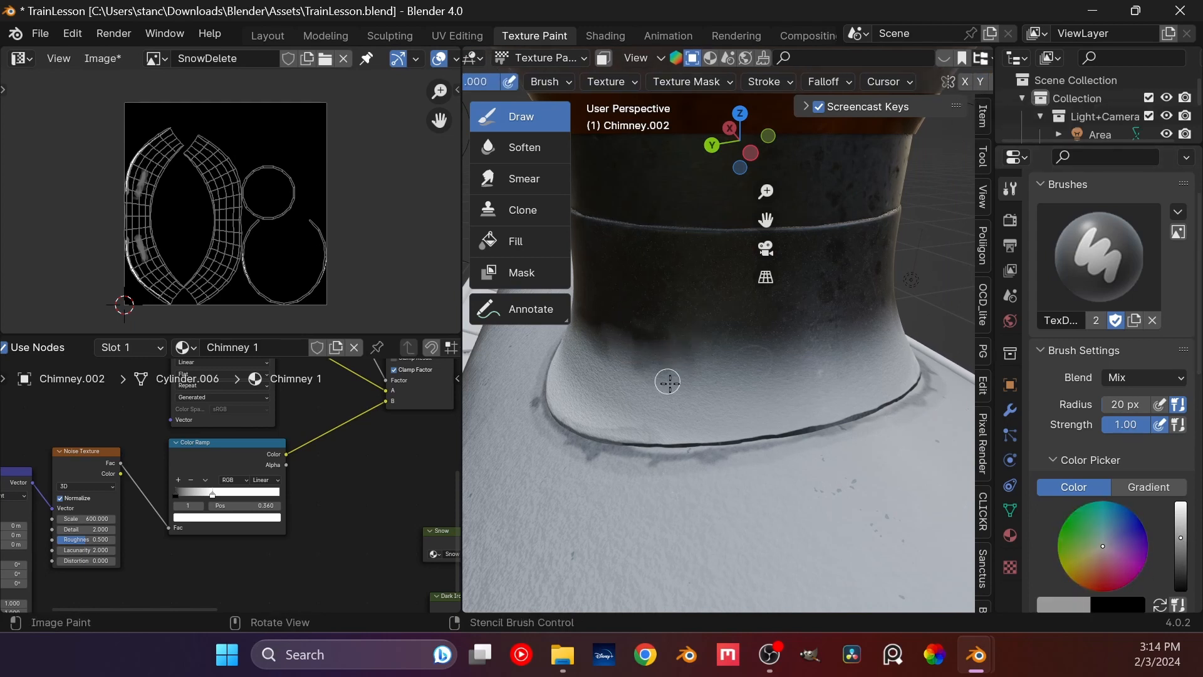
mouse_move(584, 352)
left_mouse_down()
mouse_move(596, 339)
mouse_move(615, 344)
left_mouse_up()
middle_click_drag(831, 368, 736, 364)
mouse_move(633, 351)
left_mouse_down()
mouse_move(647, 344)
mouse_move(629, 368)
mouse_move(644, 350)
mouse_move(648, 388)
left_mouse_up()
Step: Examine the brush's Stroke and Falloff settings
scroll(1113, 454, "down", 11)
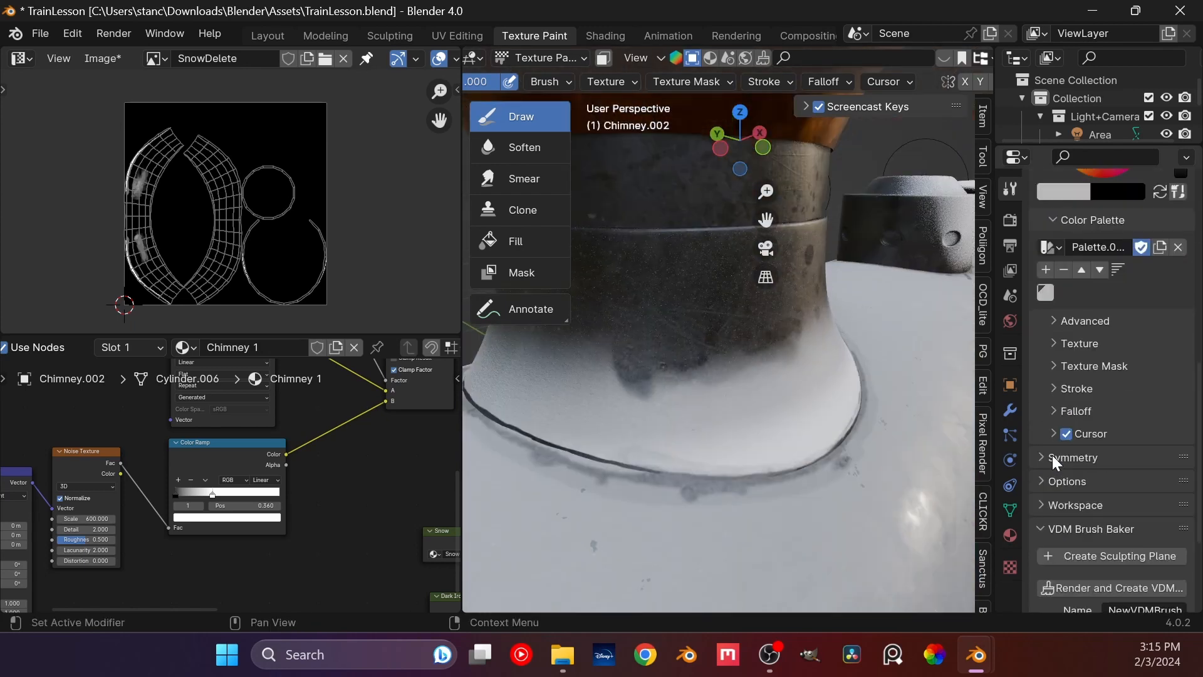
left_click(1052, 389)
scroll(1035, 447, "down", 5)
left_click(1042, 448)
scroll(1042, 446, "down", 5)
scroll(1038, 446, "down", 3)
scroll(1035, 446, "up", 13)
left_click(1036, 387)
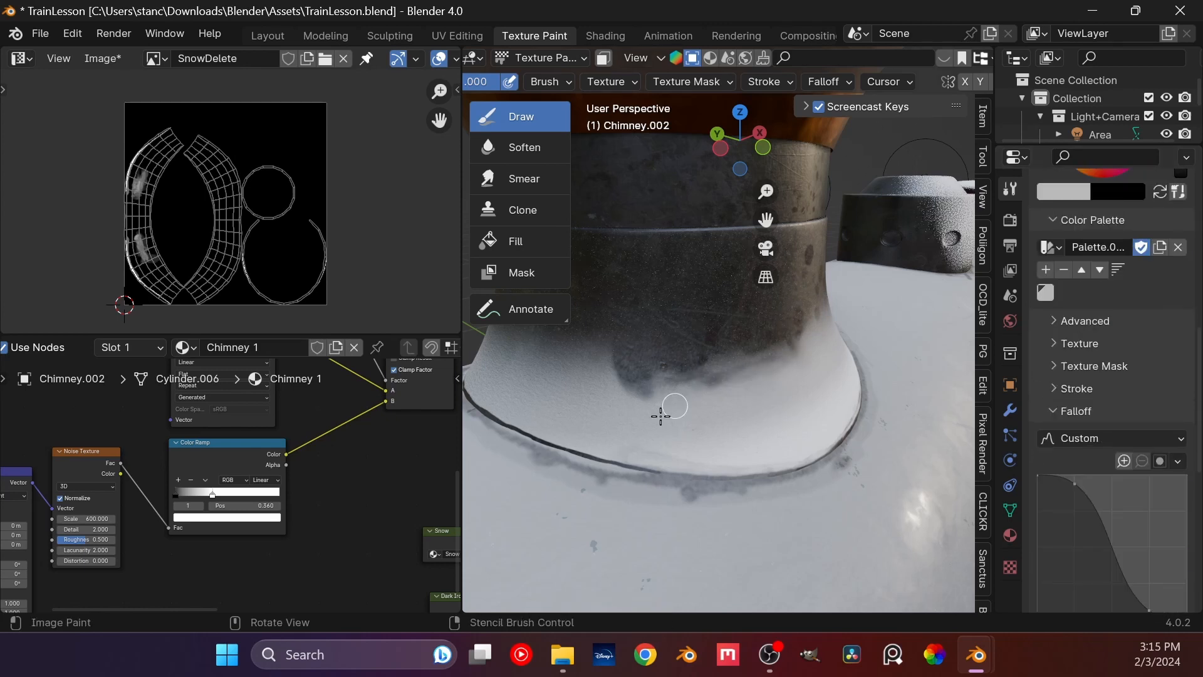
Step: Paint light-grey patches into the snow's upper edge on the other sides of the chimney base
scroll(661, 414, "down", 4)
middle_click_drag(625, 352, 654, 351)
mouse_move(626, 321)
left_mouse_down()
mouse_move(619, 313)
mouse_move(662, 326)
left_mouse_up()
middle_click_drag(664, 327, 546, 310)
scroll(714, 344, "up", 2)
left_click_drag(716, 350, 731, 375)
Step: Set the brush radius to 5 px and paint a fine stroke through the snow up to its upper edge
middle_click_drag(625, 77, 975, 77)
double_click(652, 78)
type("5")
key("Return")
mouse_move(722, 393)
left_mouse_down()
mouse_move(712, 375)
mouse_move(752, 373)
mouse_move(811, 341)
left_mouse_up()
Step: Adjust the brush brightness to a mid grey and paint a stroke into the untouched side of the snow
left_click(1185, 411)
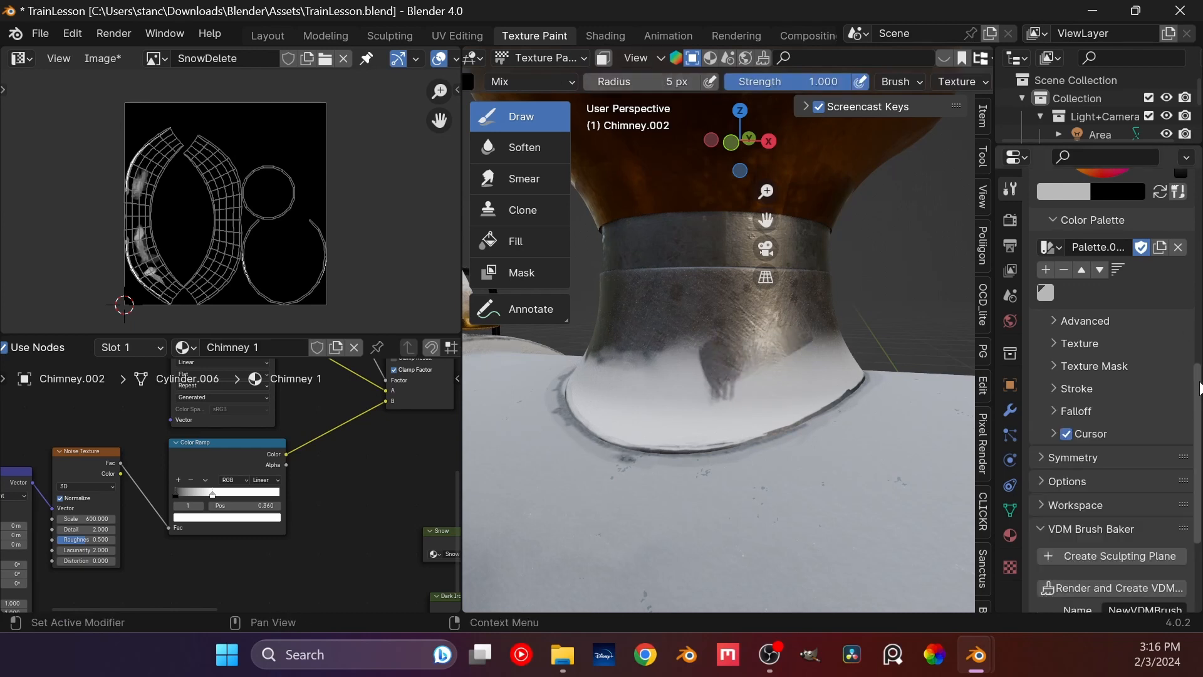
left_click_drag(1197, 404, 1197, 282)
left_click(1181, 446)
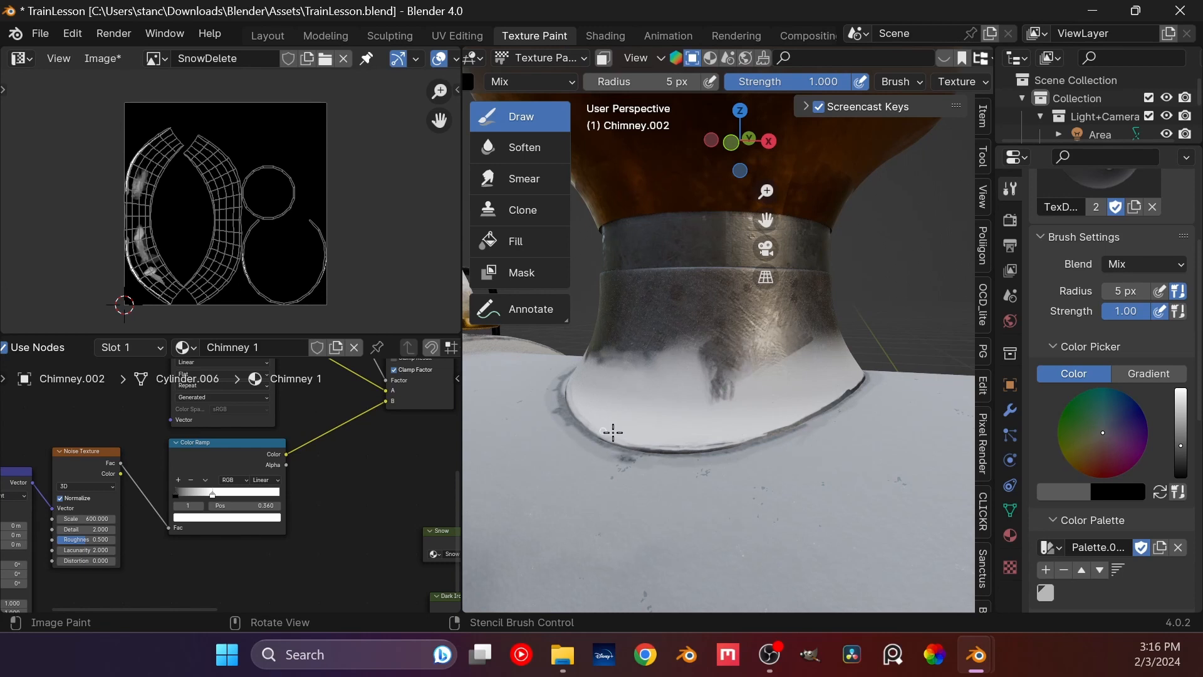
left_click_drag(1181, 461, 1181, 425)
left_click_drag(600, 354, 645, 397)
Step: Set the brush radius to 15 px and paint a grey stroke across the snow on the chimney's base
scroll(664, 401, "down", 2)
mouse_move(743, 407)
middle_mouse_down()
mouse_move(687, 413)
mouse_move(693, 420)
middle_mouse_up()
scroll(693, 420, "up", 3)
double_click(636, 86)
type("15")
key("Return")
mouse_move(548, 381)
left_mouse_down()
mouse_move(594, 404)
mouse_move(601, 380)
mouse_move(661, 392)
left_mouse_up()
Step: Inspect the painted chimney snow from several angles and through the scene camera
scroll(661, 393, "down", 5)
middle_click_drag(661, 392, 889, 395)
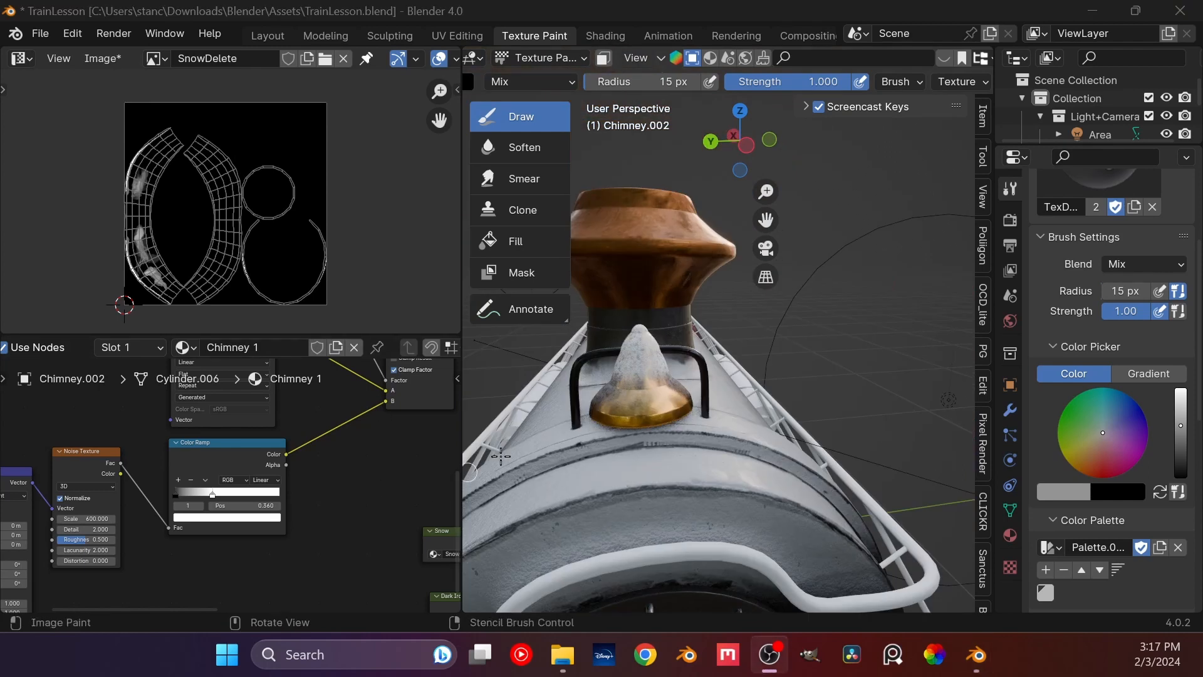
mouse_move(627, 464)
middle_mouse_down()
mouse_move(737, 466)
mouse_move(703, 403)
mouse_move(746, 388)
mouse_move(628, 403)
mouse_move(787, 408)
mouse_move(648, 396)
mouse_move(708, 358)
mouse_move(695, 358)
middle_mouse_up()
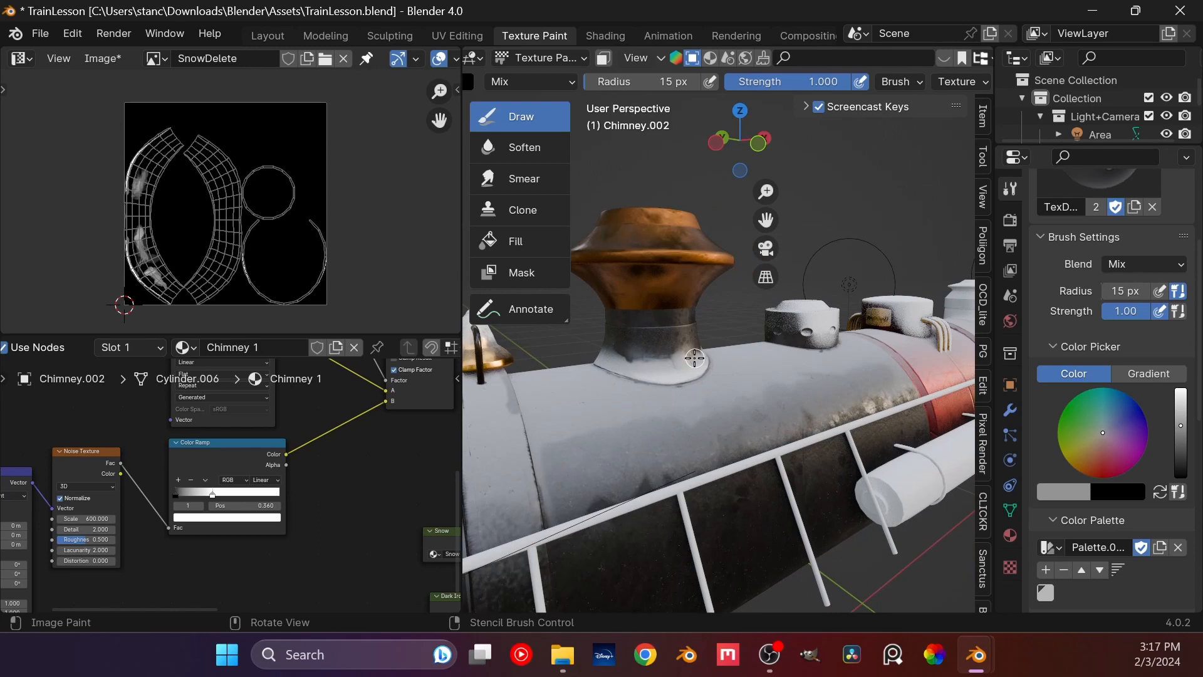
middle_click_drag(652, 280, 682, 323)
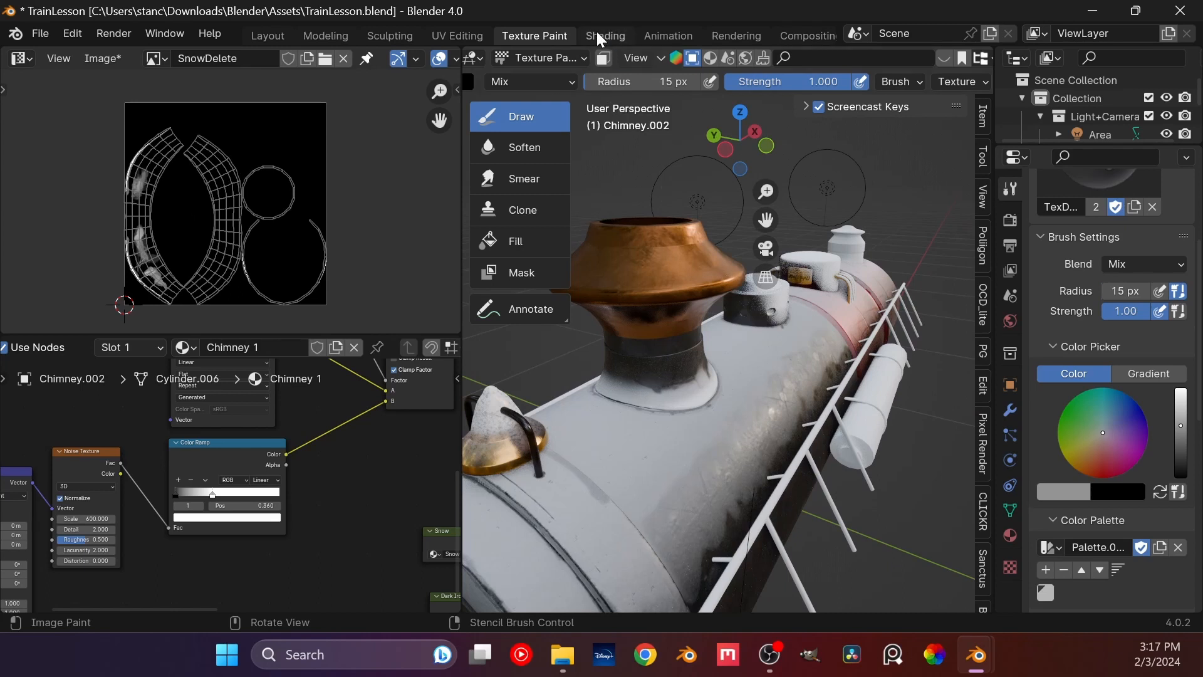
middle_click_drag(699, 386, 640, 383)
middle_click_drag(640, 383, 676, 276, "shift")
scroll(691, 303, "down", 5)
scroll(682, 301, "down", 3)
key("KP_0")
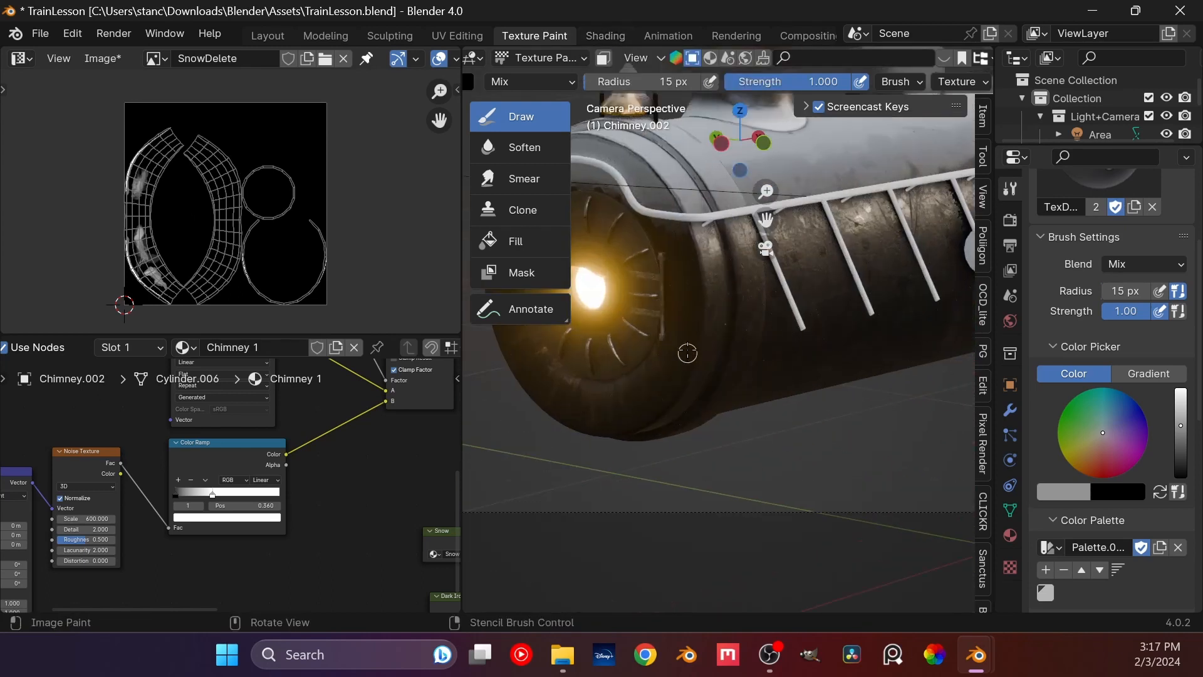
scroll(687, 353, "down", 6)
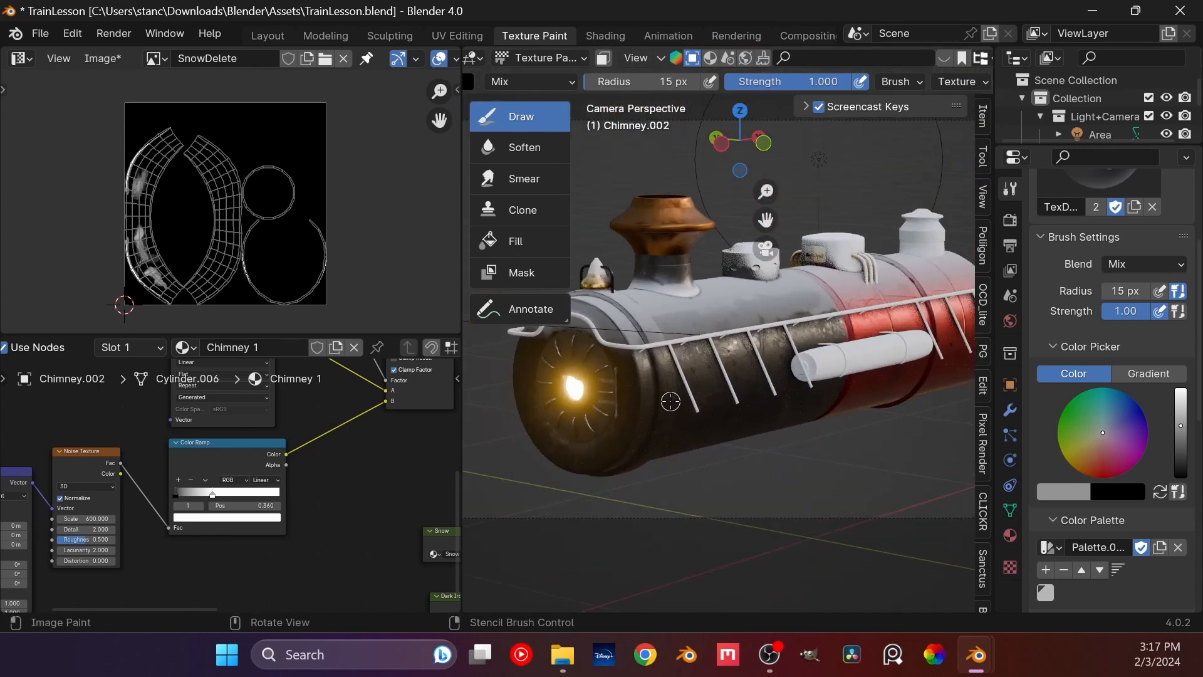
scroll(730, 418, "up", 5)
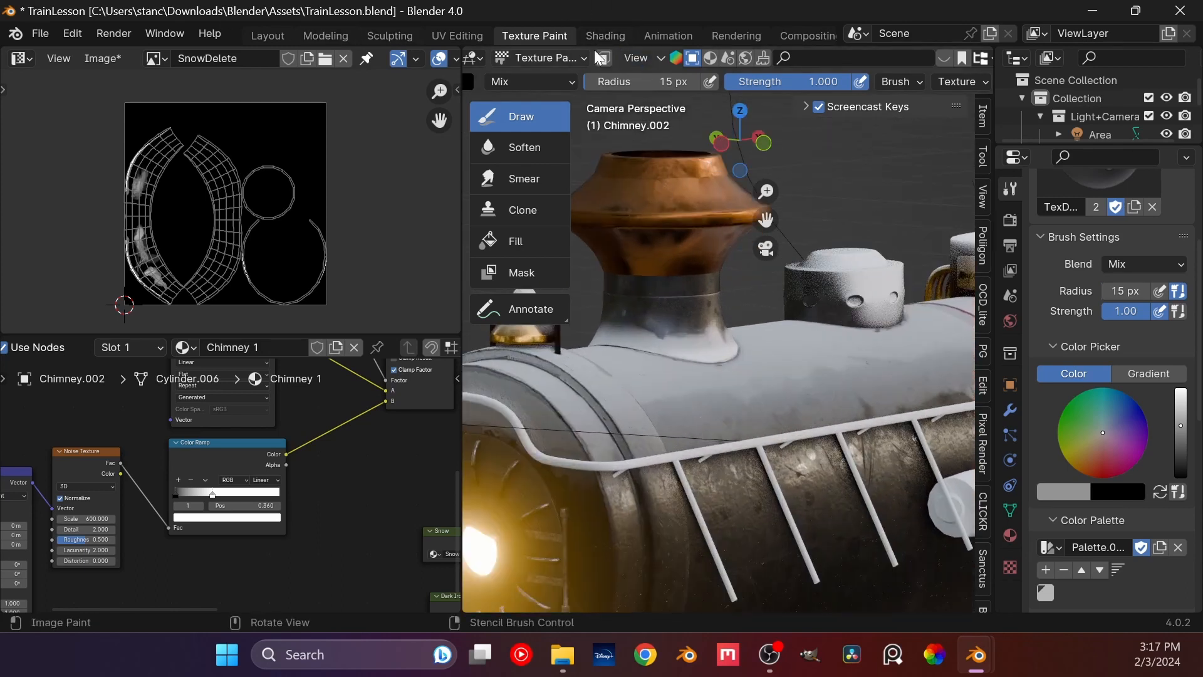
Step: Switch to the Shading workspace, select the bronze upper part of the chimney, and save the file
left_click(608, 35)
scroll(432, 182, "down", 3)
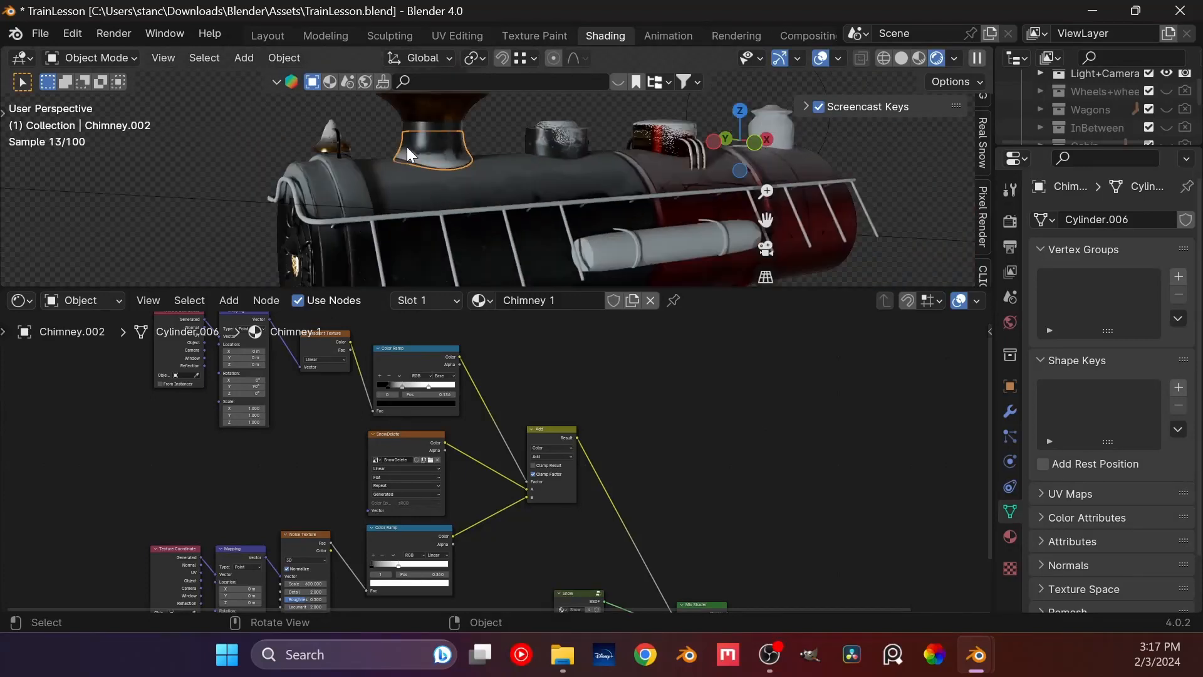
middle_click_drag(408, 148, 559, 254, "shift")
scroll(559, 253, "up", 2)
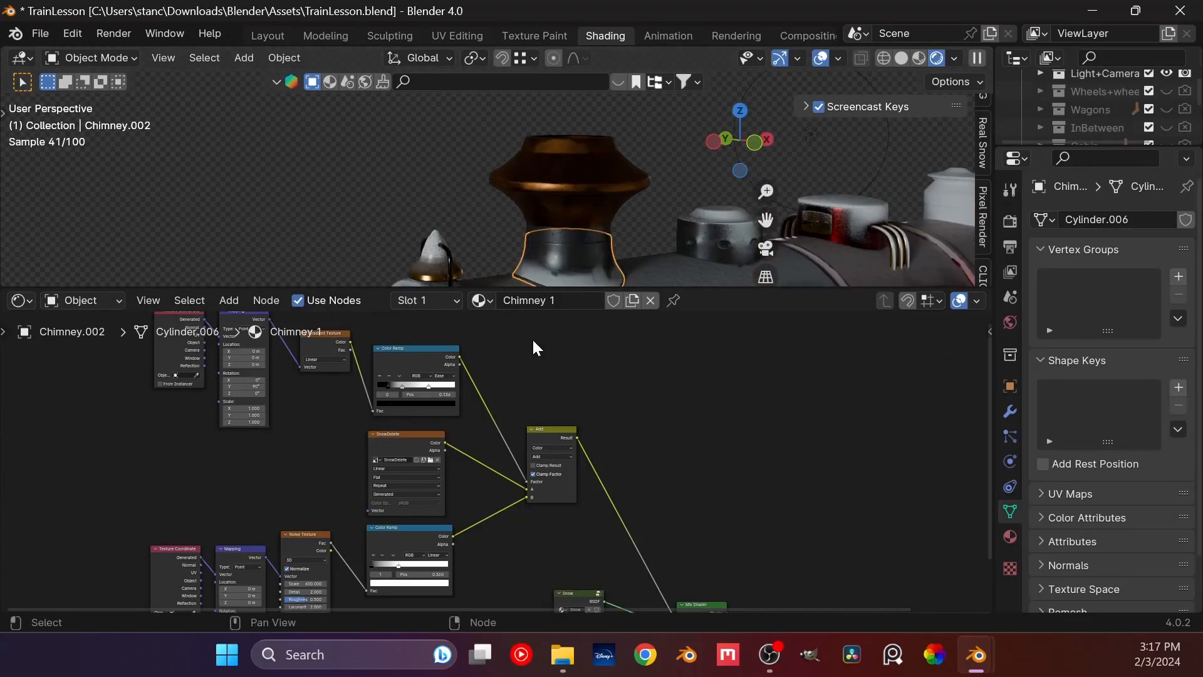
left_click(549, 177)
key("ctrl+s")
Step: Move the Bronze material's Material Output node farther away from the Principled BSDF to make room for nodes
scroll(647, 501, "down", 14)
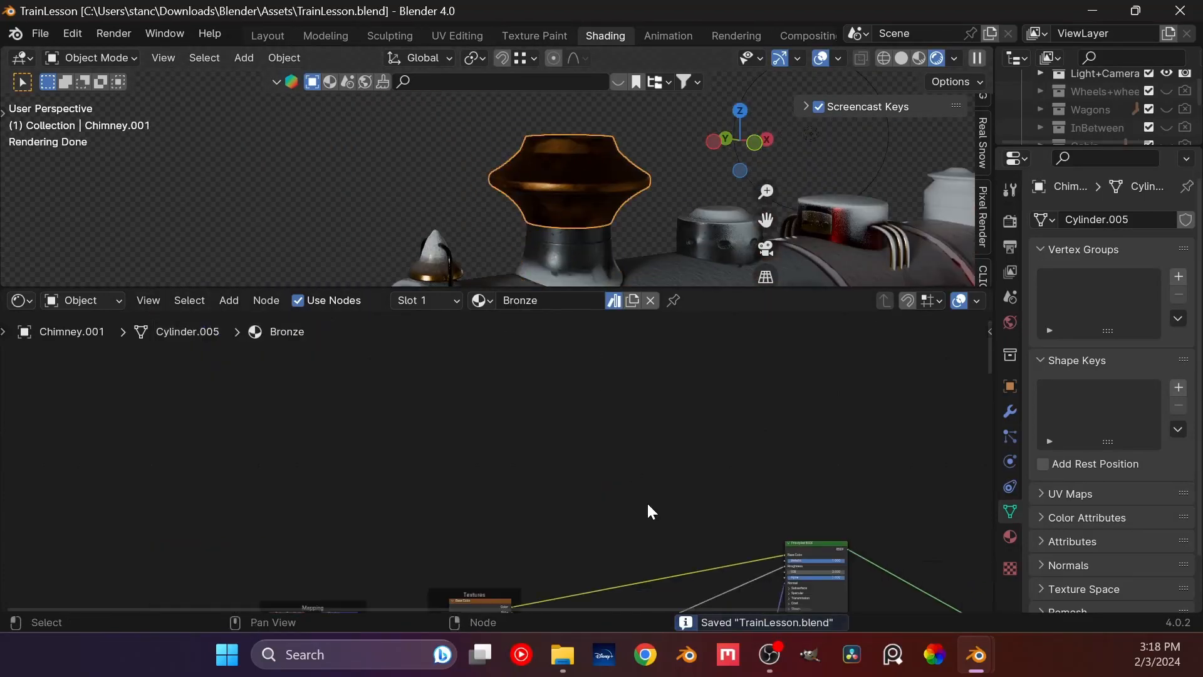
middle_click_drag(620, 496, 542, 336)
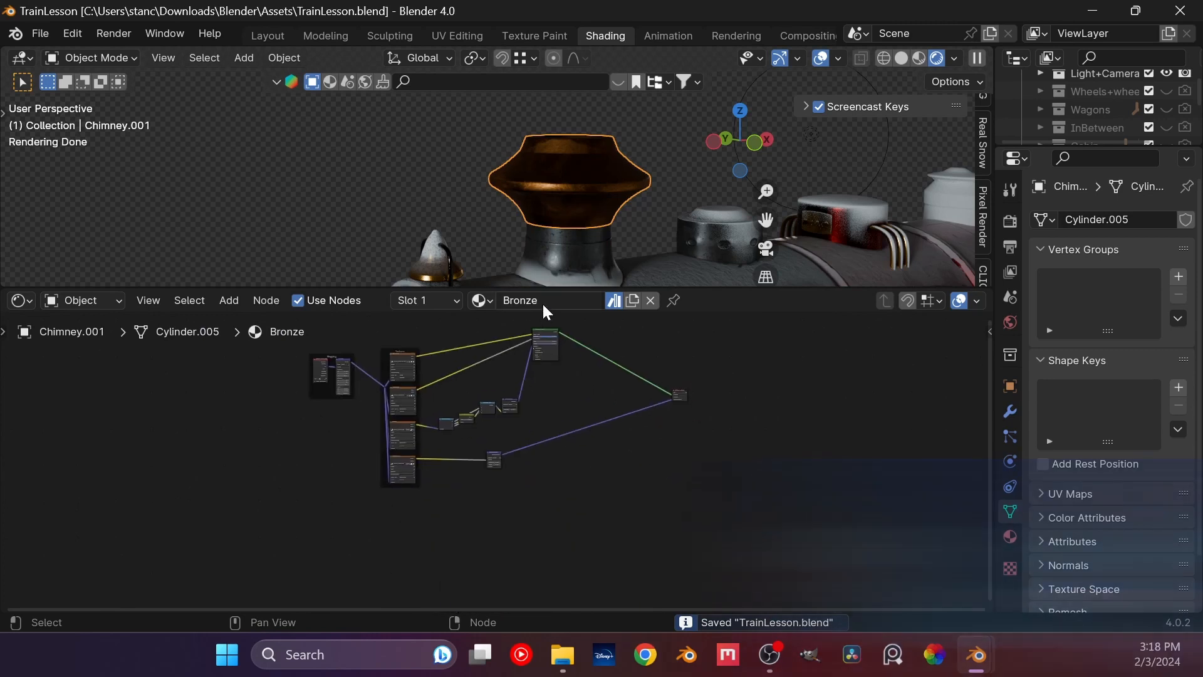
scroll(540, 405, "up", 3)
middle_click_drag(538, 386, 519, 473)
scroll(522, 480, "up", 2)
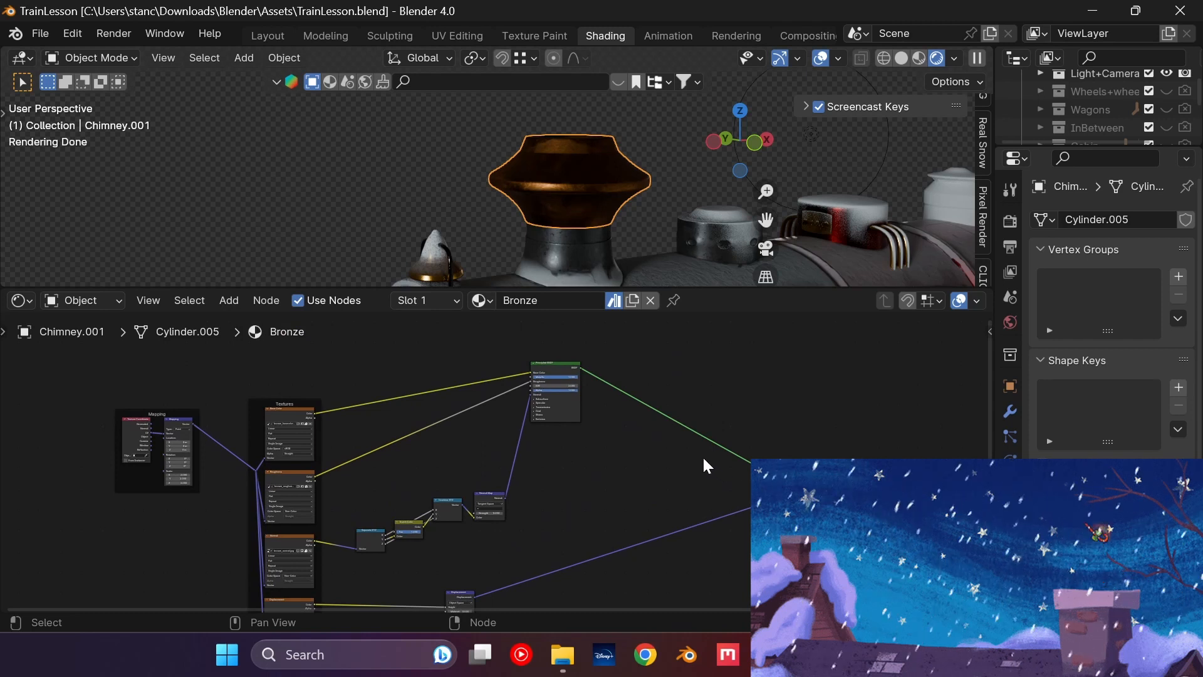
scroll(657, 464, "down", 3)
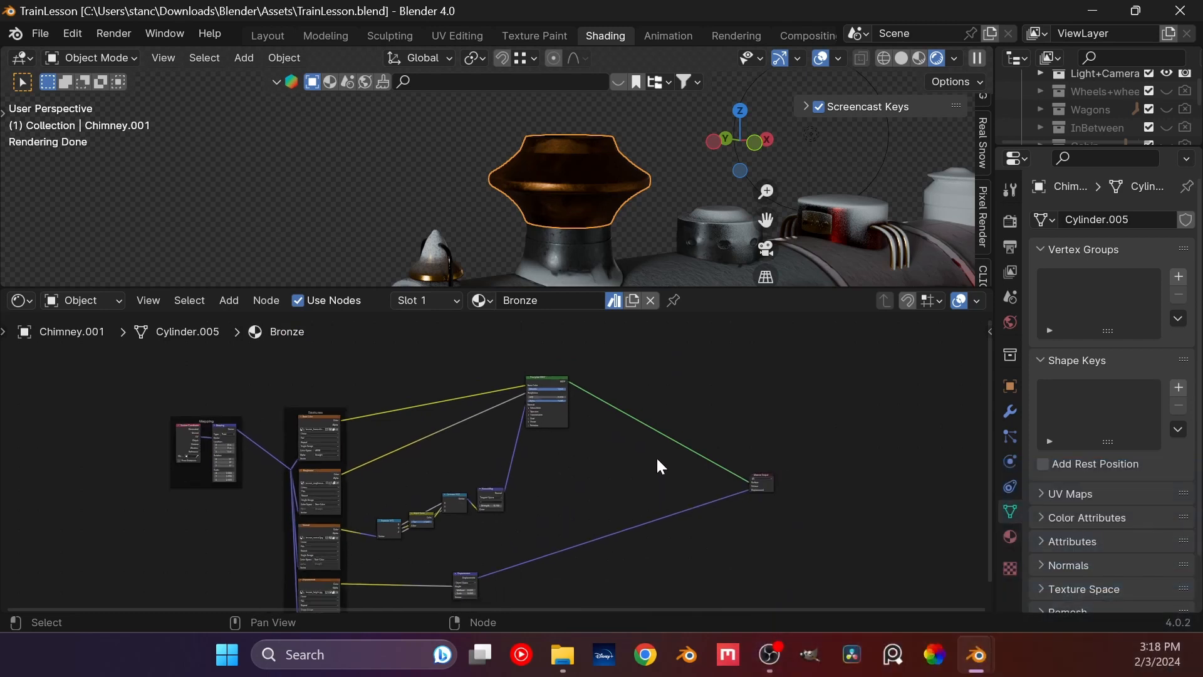
middle_click_drag(732, 504, 531, 482)
scroll(589, 405, "up", 4)
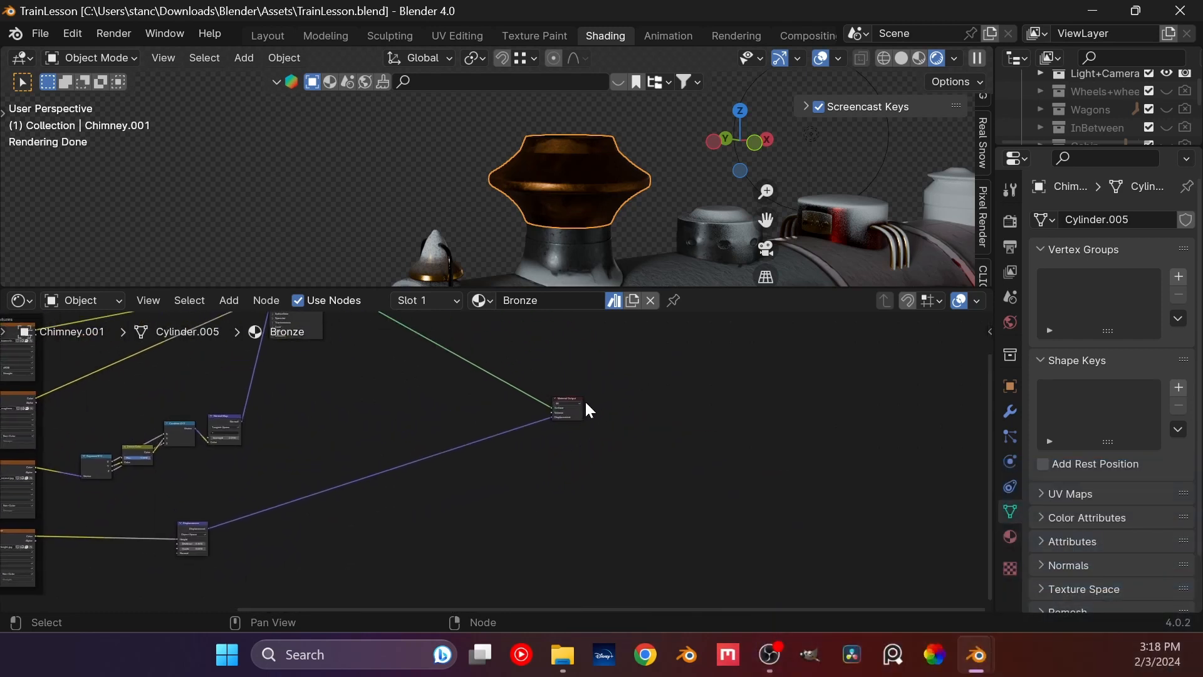
left_click_drag(575, 404, 695, 428)
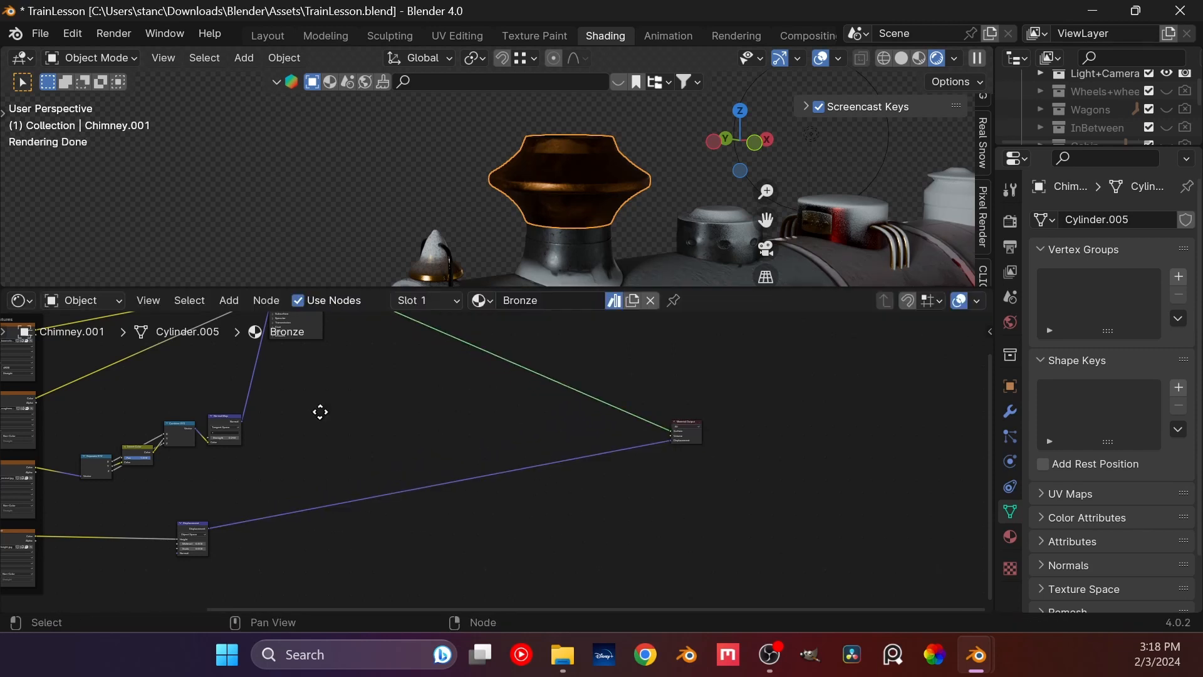
Step: Insert a Mix Shader node between the Bronze material's Principled BSDF and its Material Output
middle_click_drag(320, 411, 620, 467)
middle_click_drag(633, 426, 457, 464)
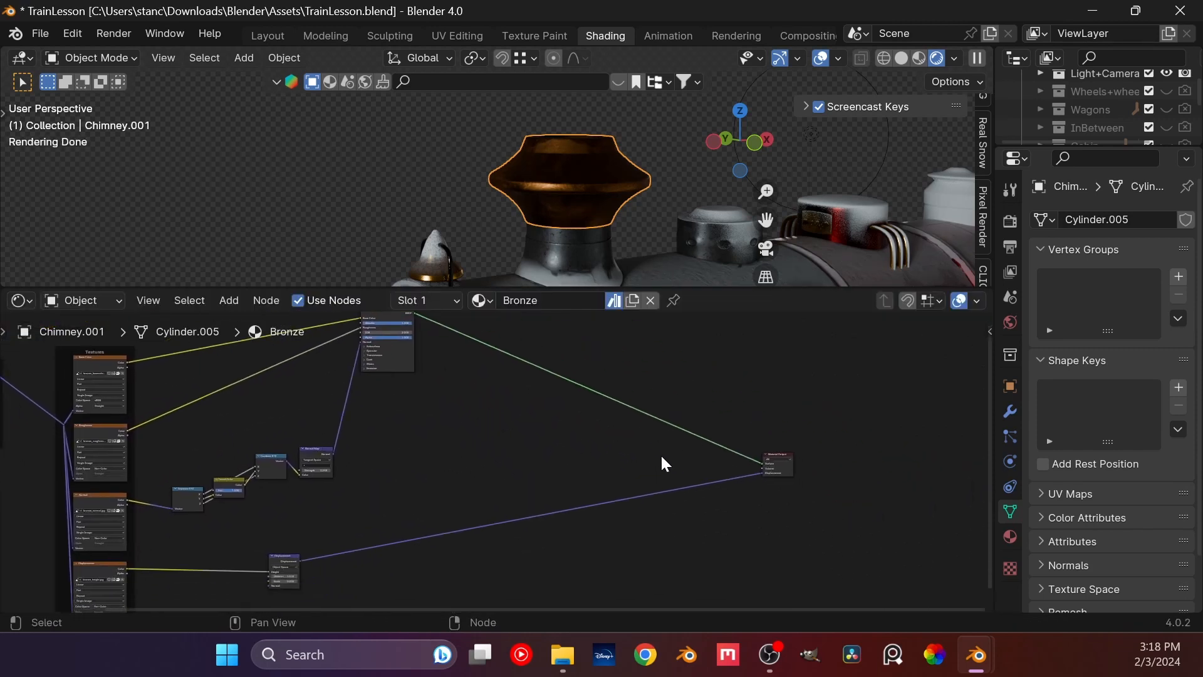
key("shift+a")
left_click(583, 386)
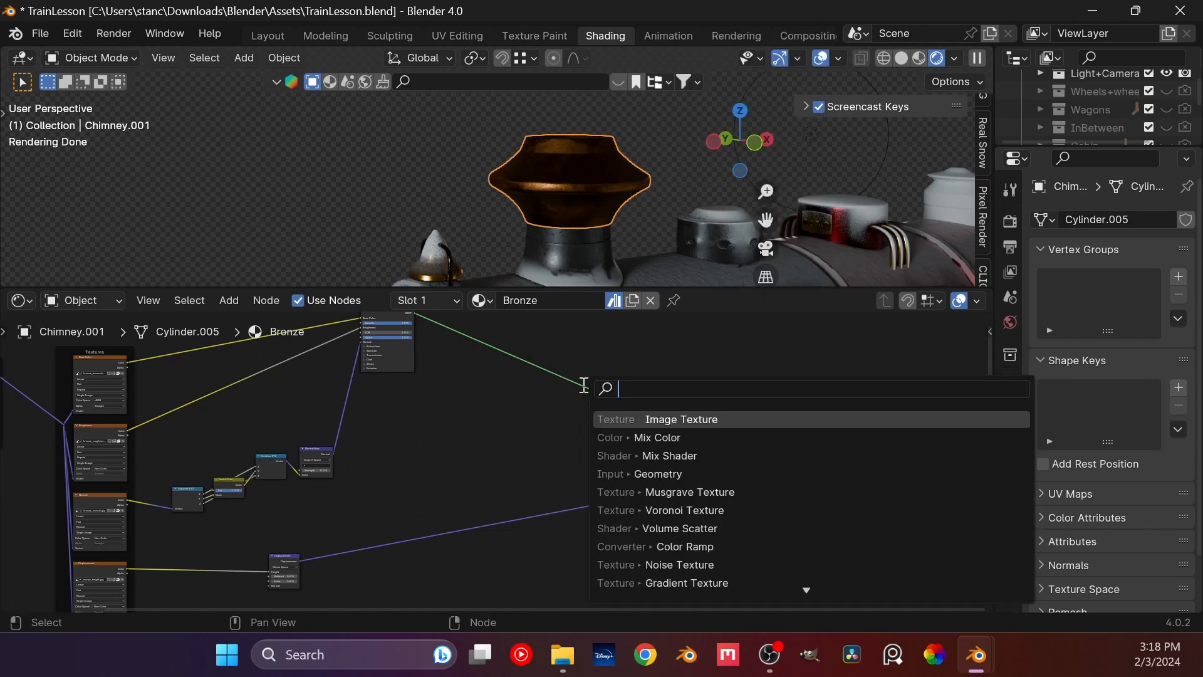
type("mix shade")
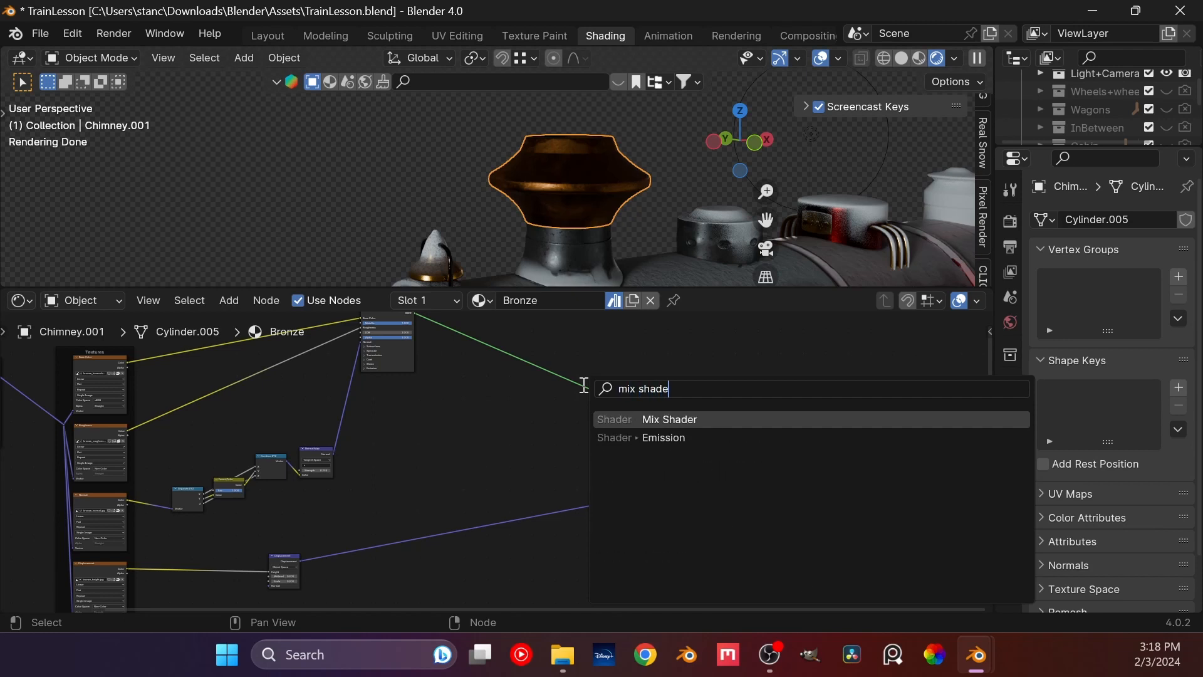
key("Return")
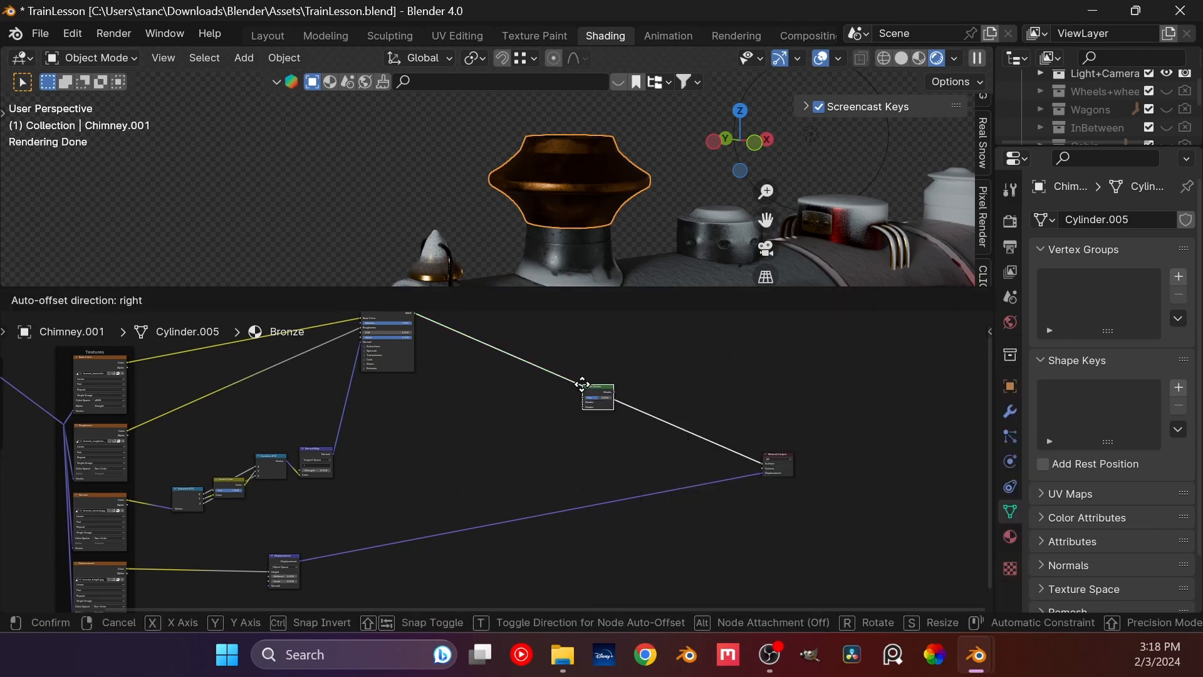
left_click(605, 562)
middle_click_drag(677, 532, 653, 410)
left_click_drag(606, 432, 628, 464)
left_click(687, 424)
Step: Add a Geometry node in the free space between the Normal Map and Mix Shader nodes
middle_click_drag(530, 484, 560, 425)
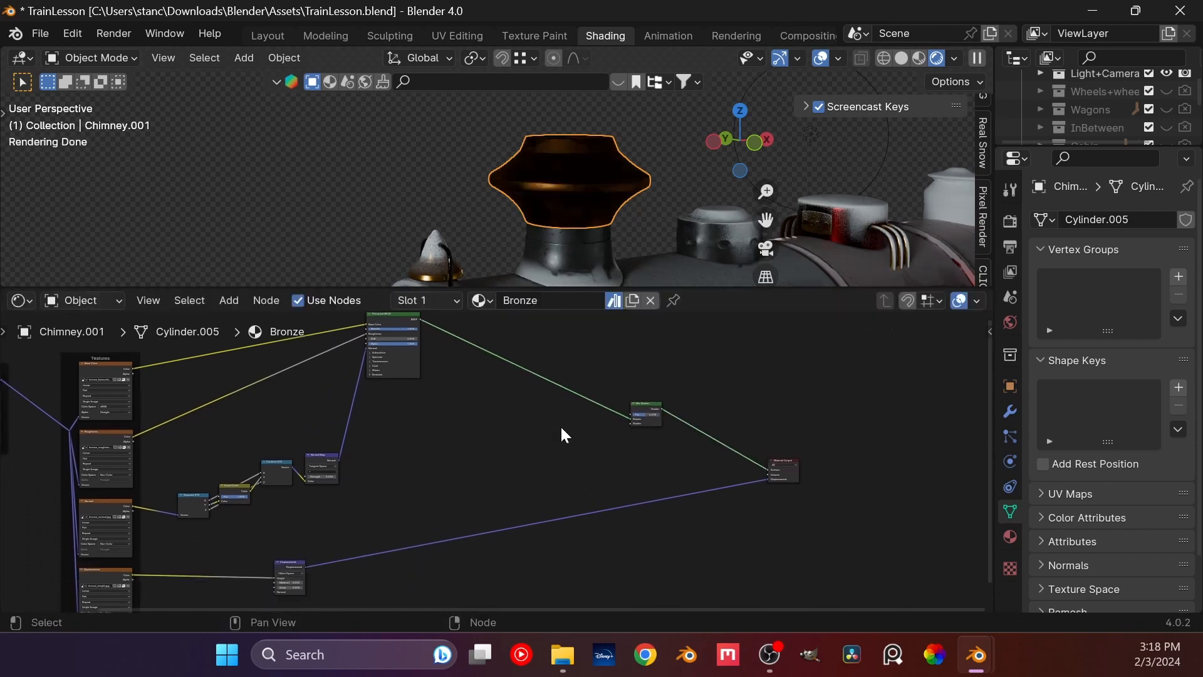
key("shift+a")
left_click(492, 386)
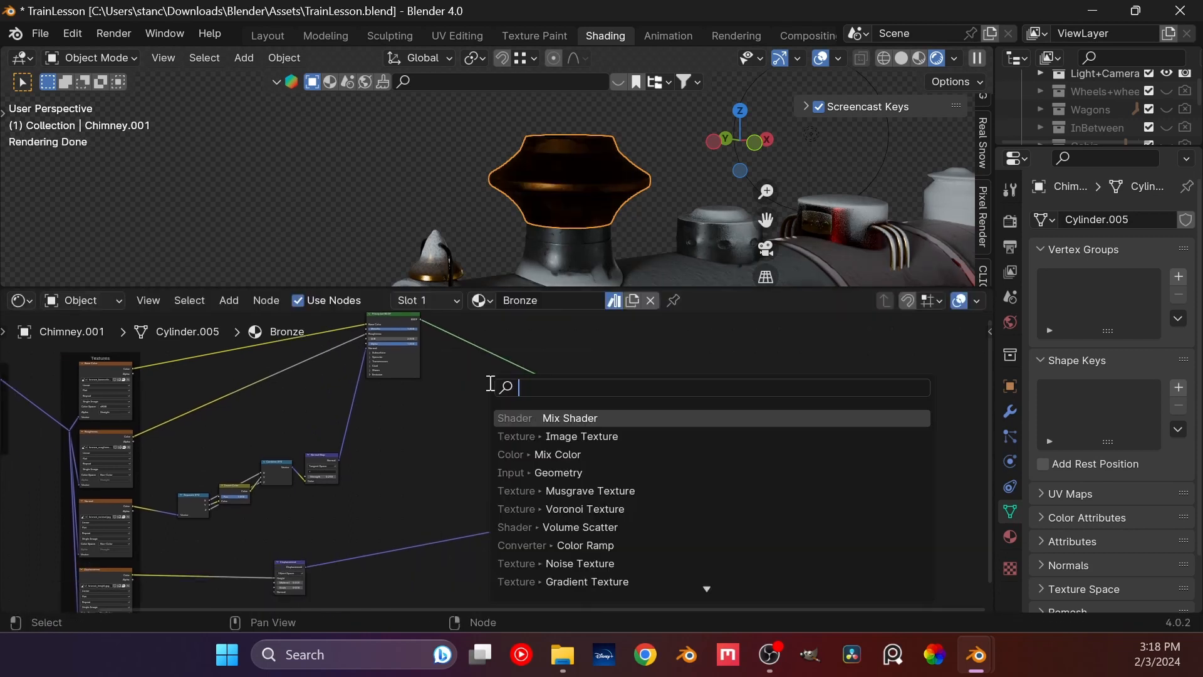
type("gem")
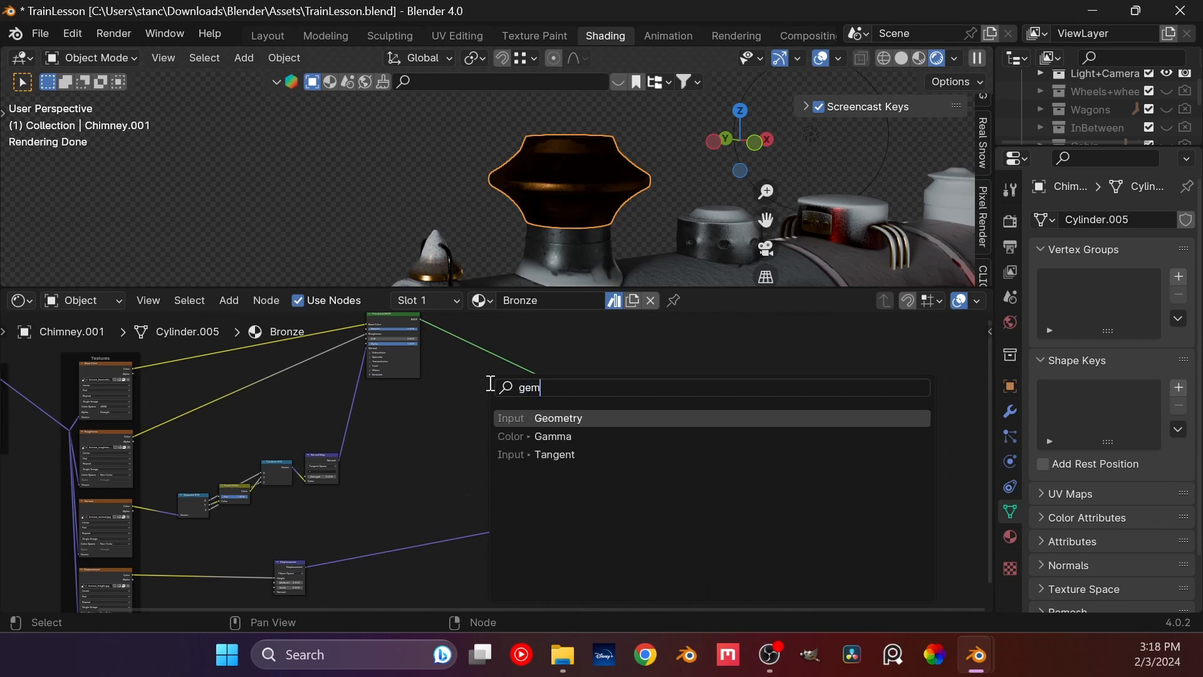
key("Return")
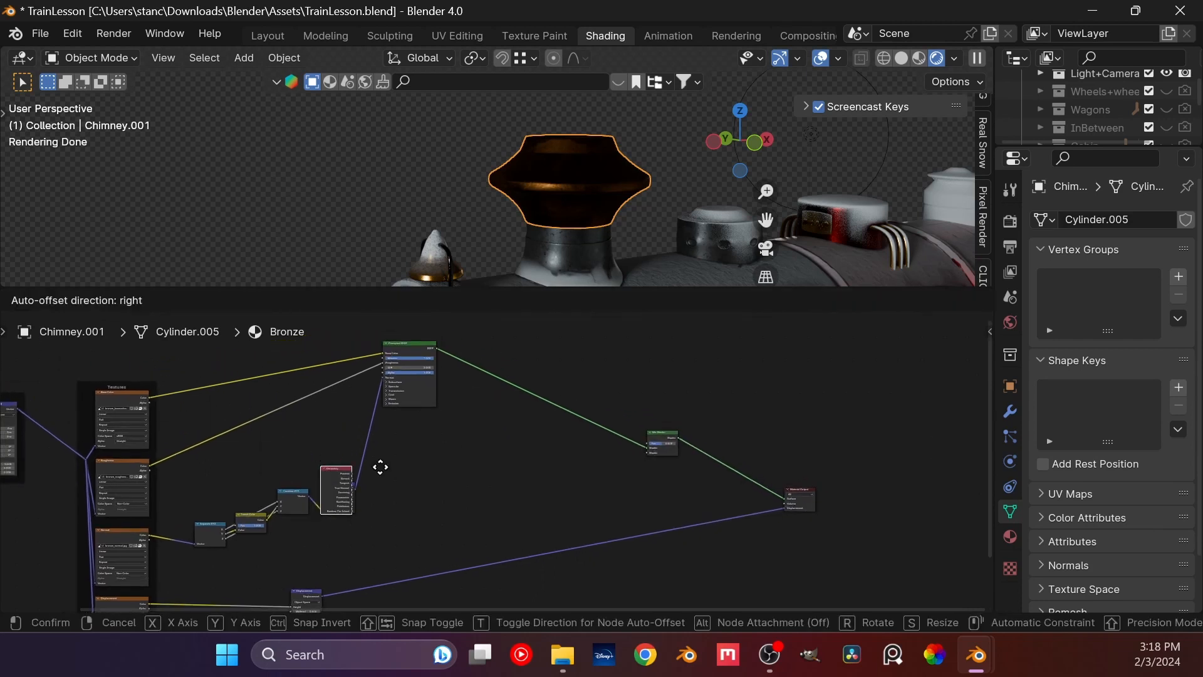
left_click(455, 449)
scroll(455, 449, "up", 4)
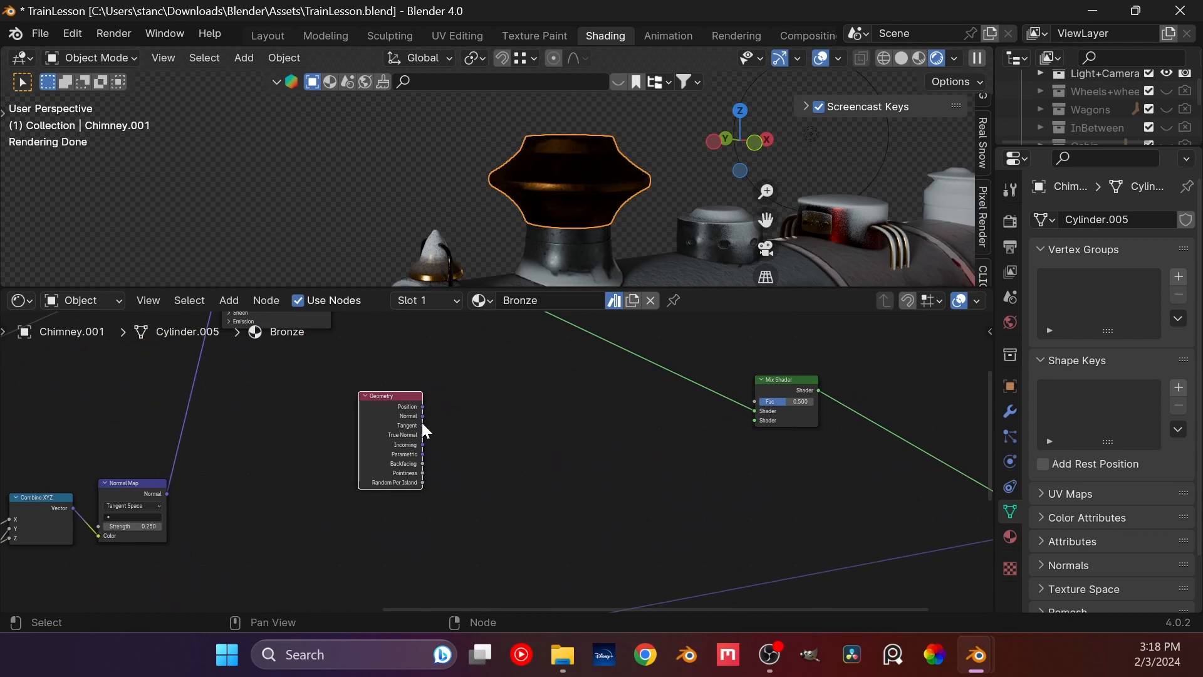
Step: Feed the Geometry node's Pointiness into a new Color Ramp and preview the ramp on the chimney top
left_click_drag(423, 473, 538, 472)
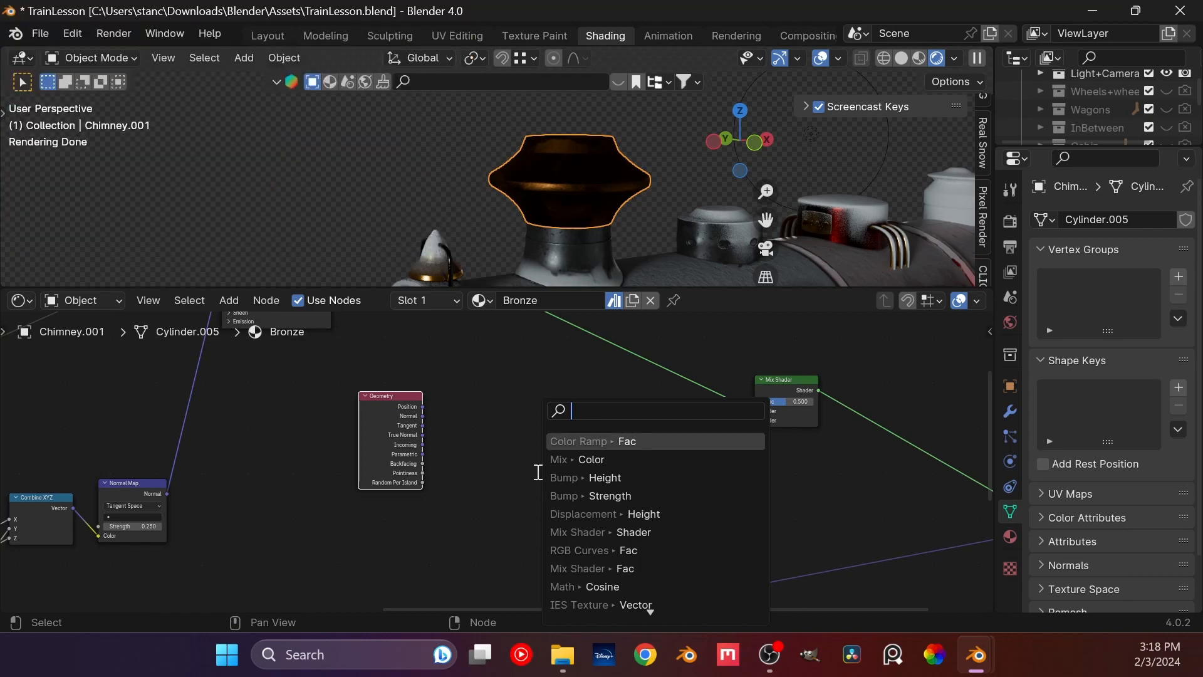
type("color ra")
key("Return")
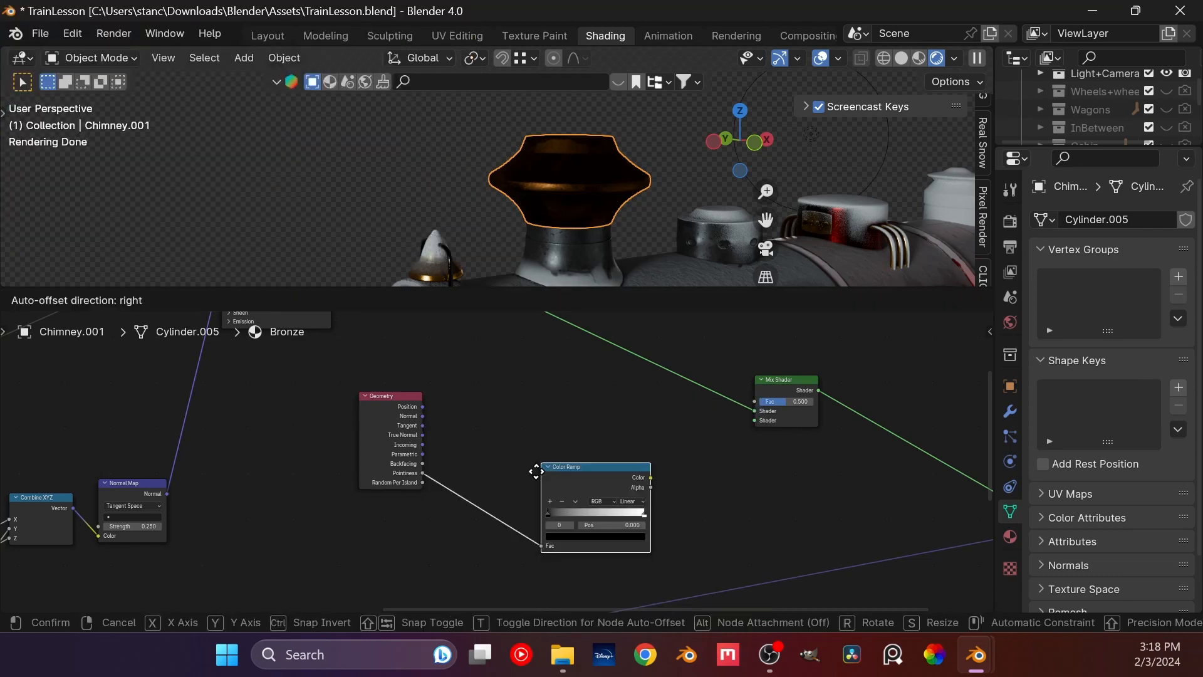
left_click(460, 435)
scroll(452, 445, "up", 3)
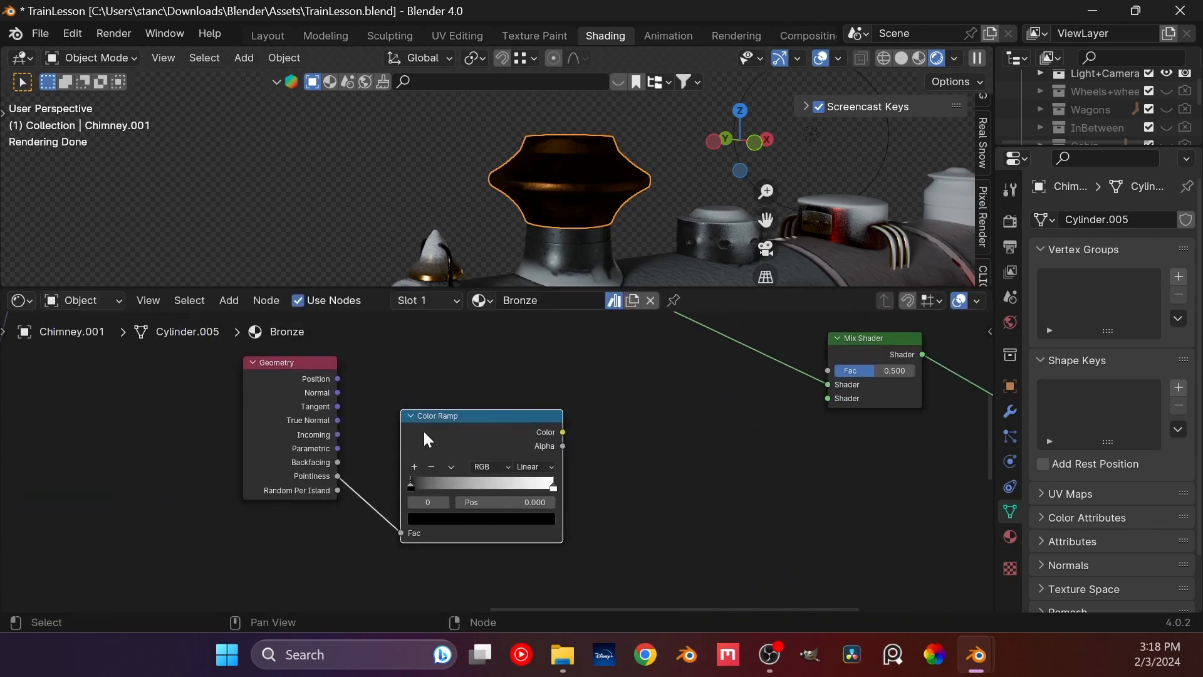
left_click(423, 430, "ctrl+shift")
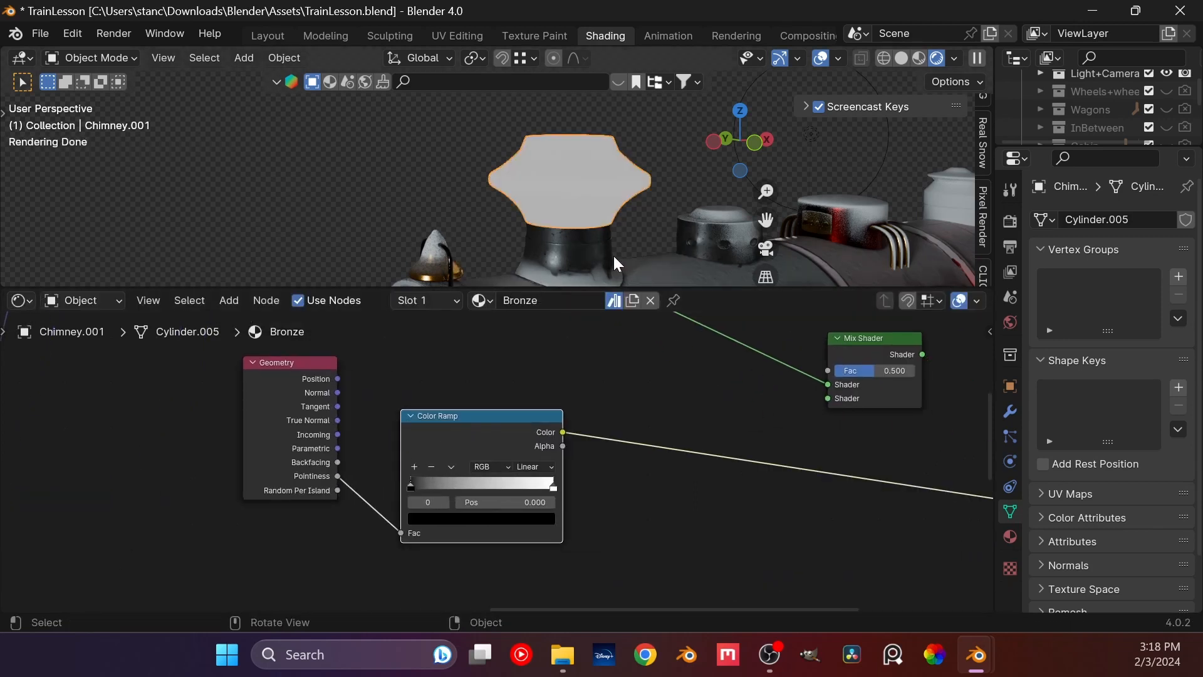
Step: Narrow the Color Ramp's black-to-white transition to isolate the chimney top's edges, with the white stop at 0.553
left_click_drag(411, 487, 475, 483)
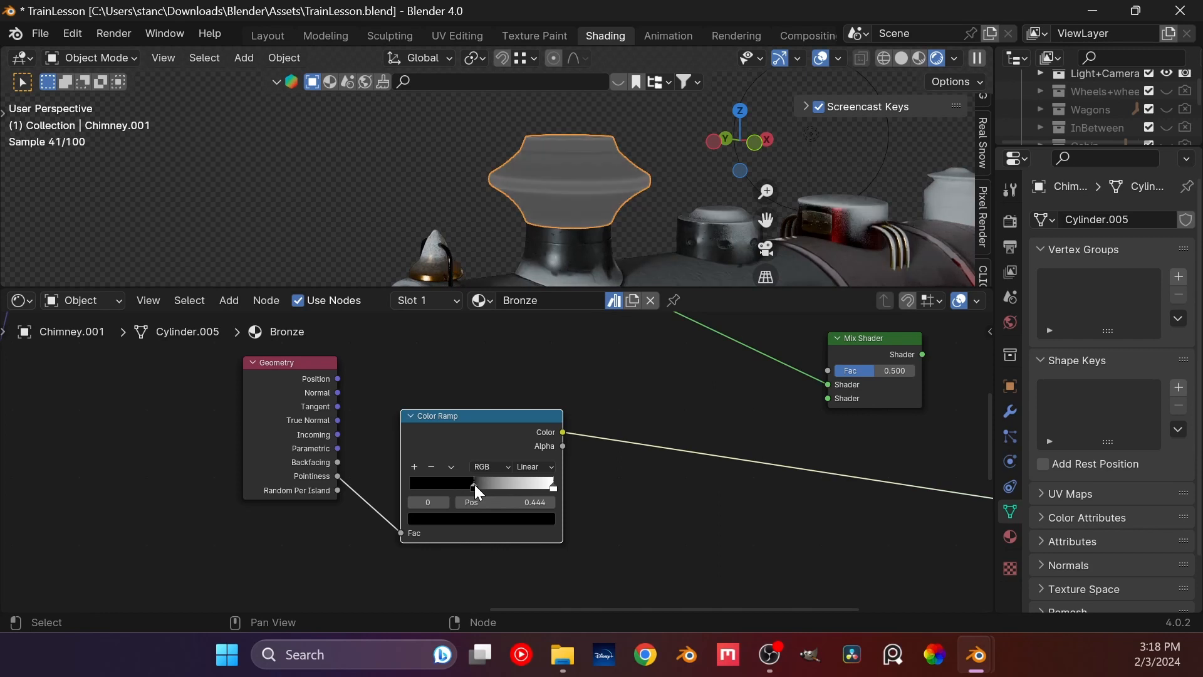
left_click_drag(557, 484, 485, 487)
scroll(609, 162, "up", 4)
middle_click_drag(622, 234, 583, 275)
left_click_drag(487, 487, 492, 489, "shift")
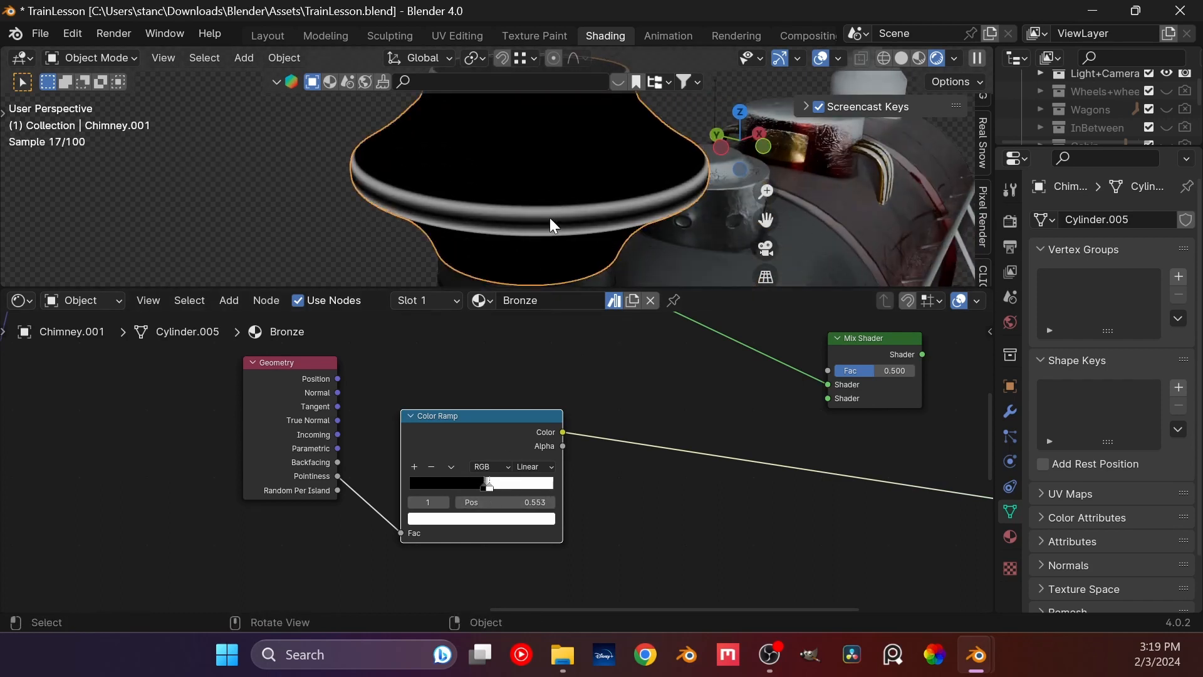
middle_click_drag(465, 182, 496, 238)
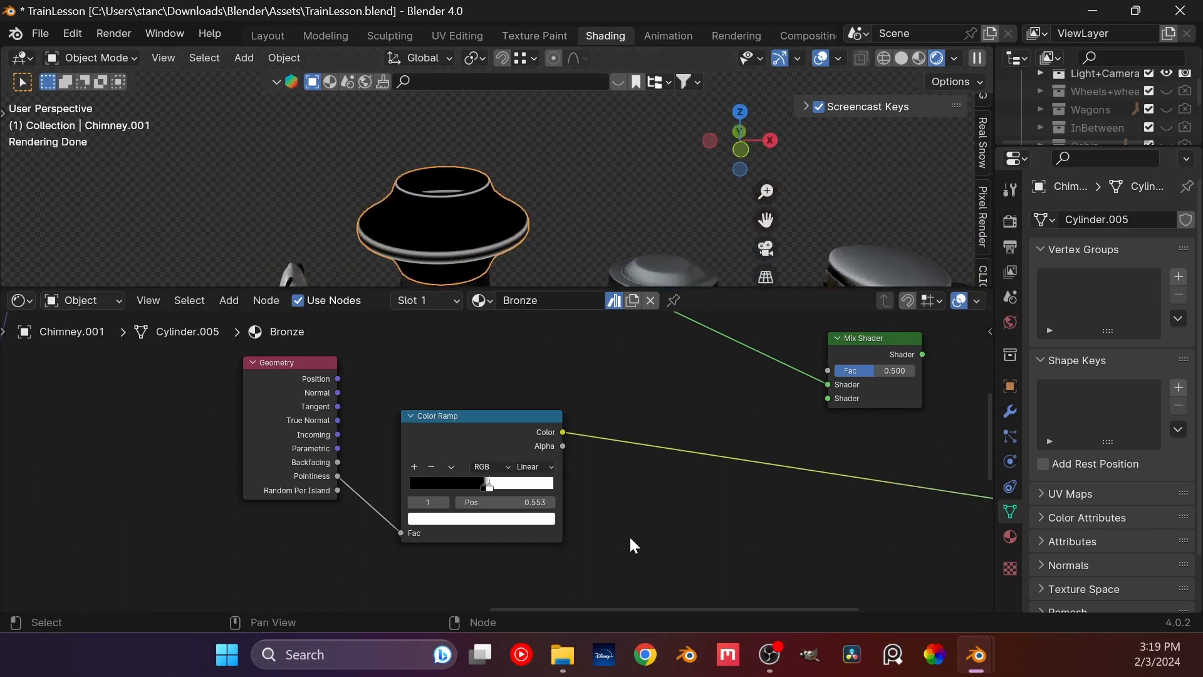
Step: Use the Color Ramp's color as the Mix Shader factor and move the Geometry and Color Ramp nodes above the shader link
scroll(624, 524, "down", 9)
middle_click_drag(672, 472, 546, 415, "shift")
middle_click_drag(586, 371, 569, 451)
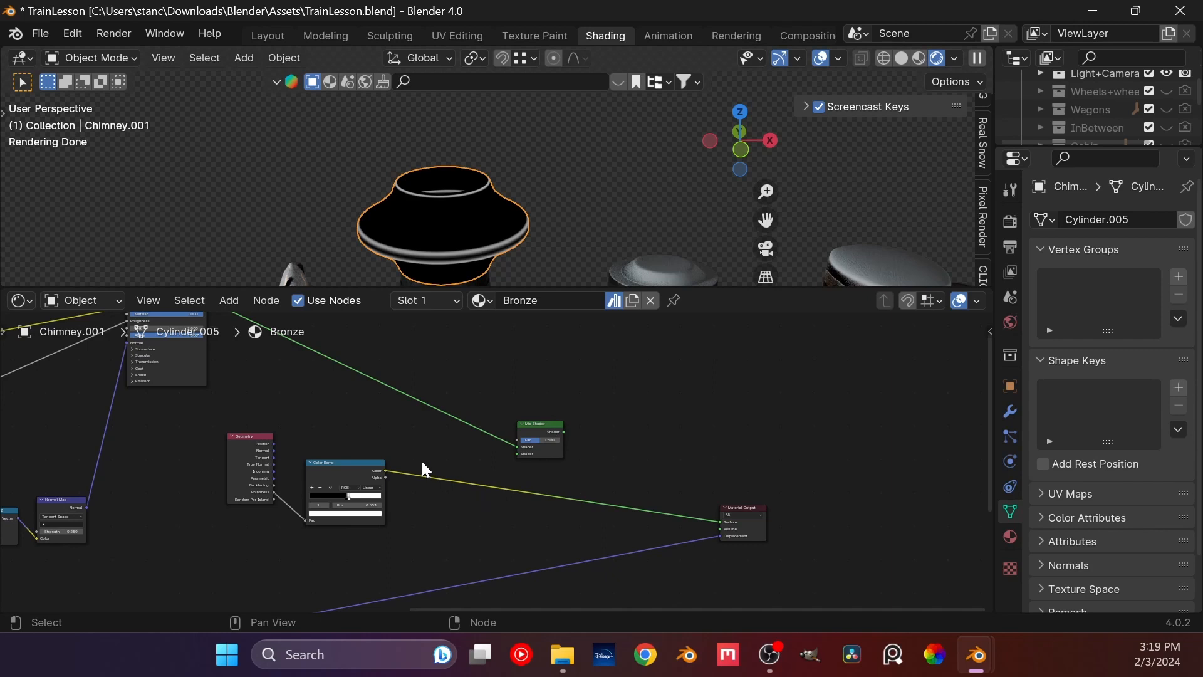
left_click_drag(386, 472, 519, 440)
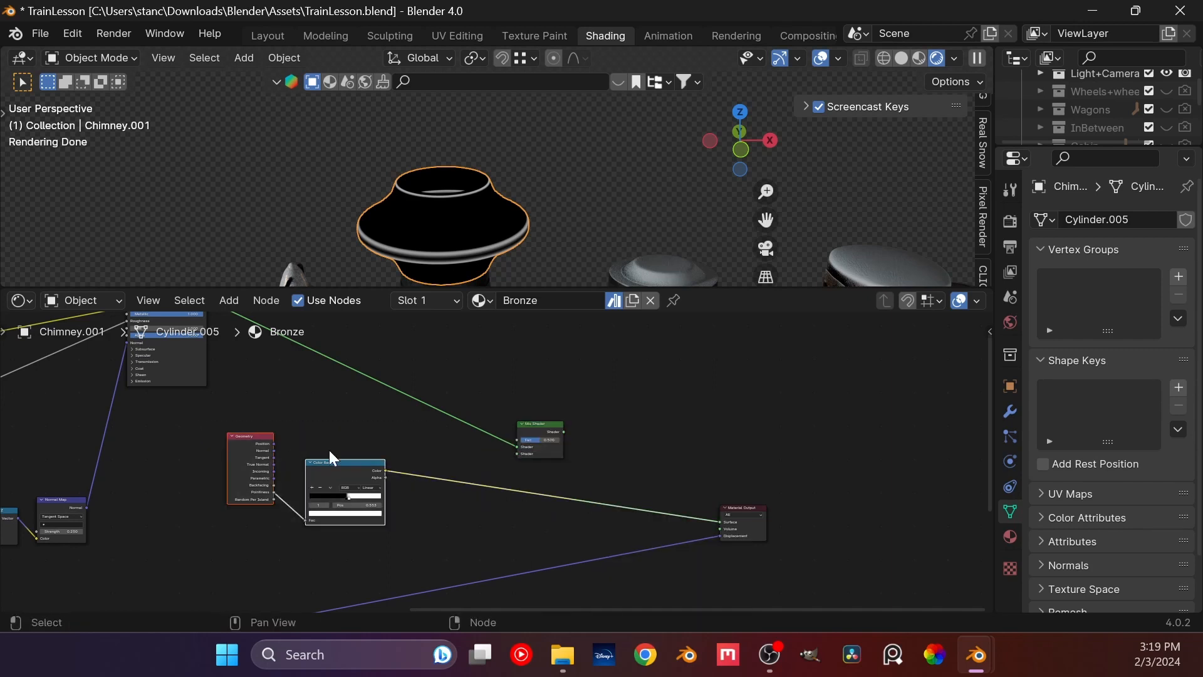
left_click_drag(329, 449, 511, 537)
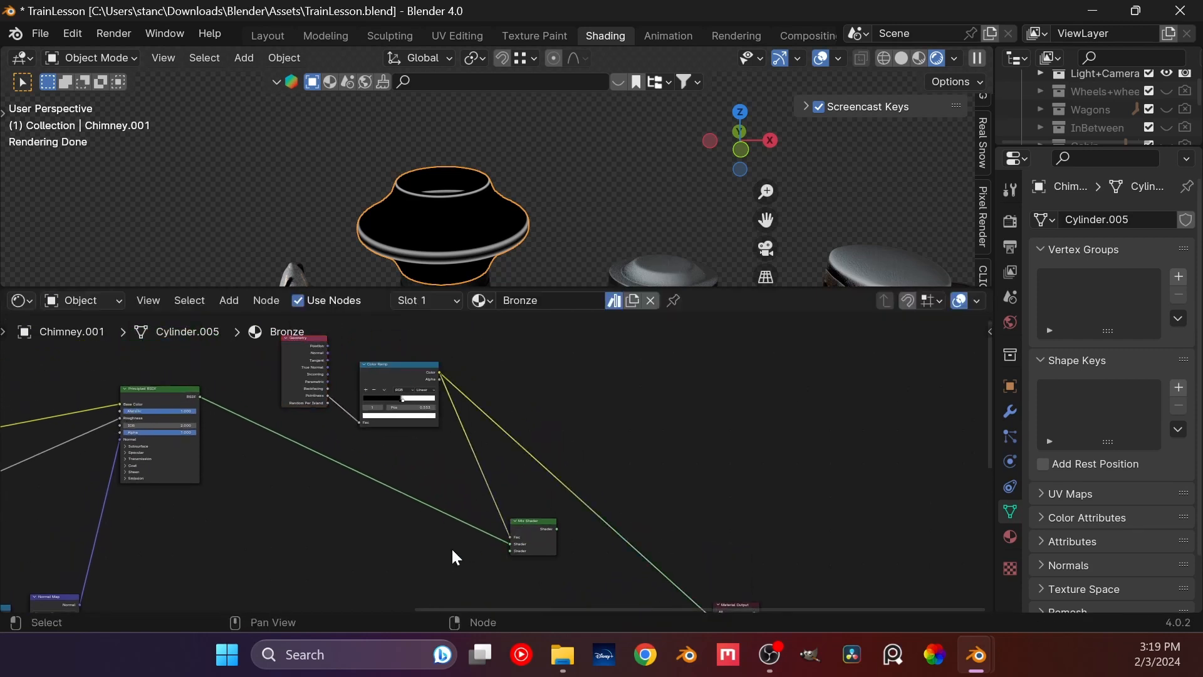
Step: Connect the Mix Shader to the Material Output's surface in place of the Color Ramp preview
middle_click_drag(456, 558, 575, 489)
scroll(581, 491, "up", 2)
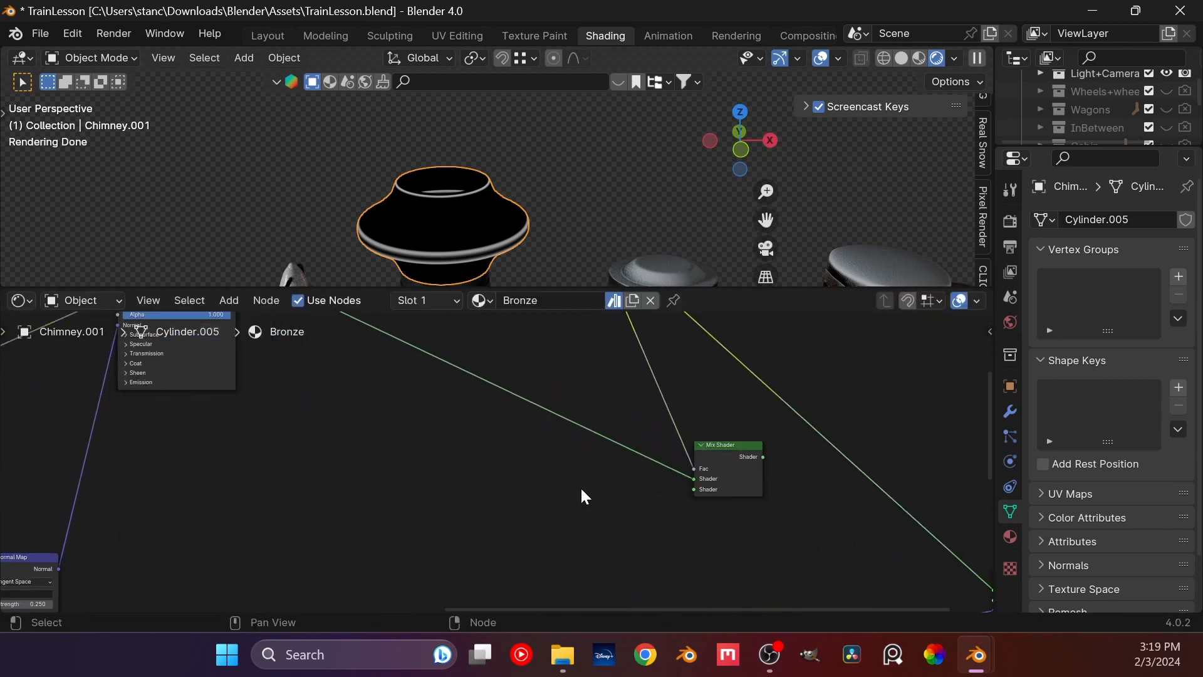
left_click(753, 483, "ctrl+shift")
Step: Add the Snow node group and connect its BSDF to the Mix Shader's second shader input
middle_click_drag(603, 527, 669, 512)
scroll(672, 509, "up", 2)
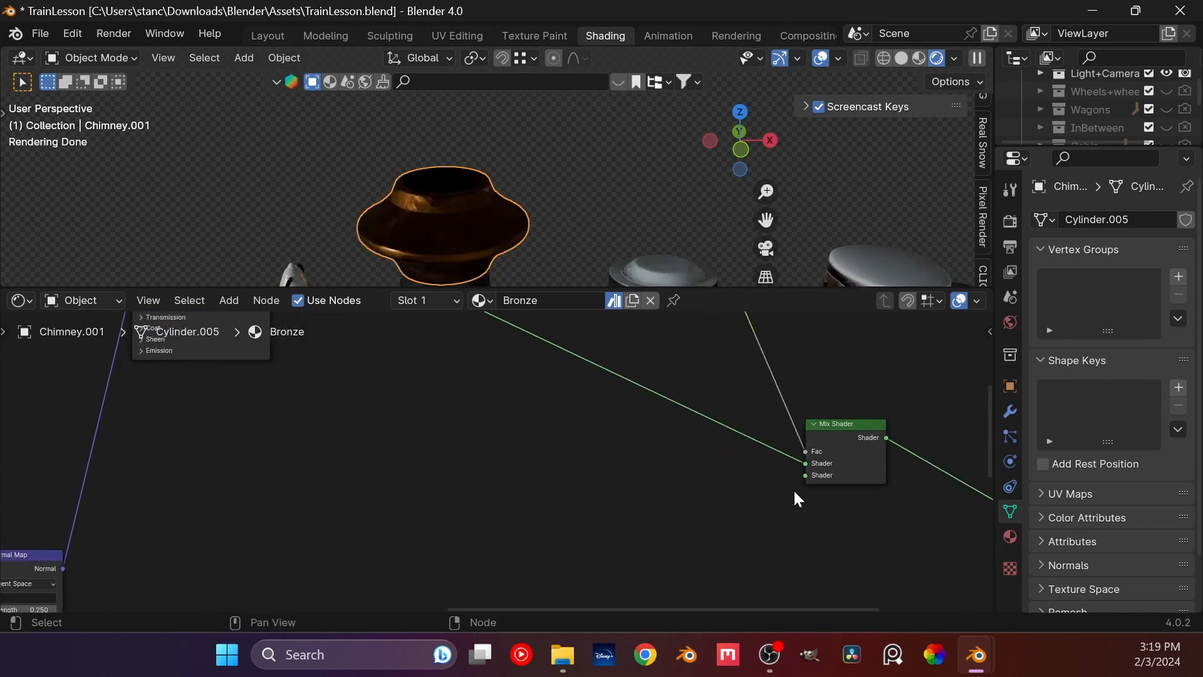
left_click_drag(805, 475, 570, 519)
key("shift+a")
mouse_move(480, 577)
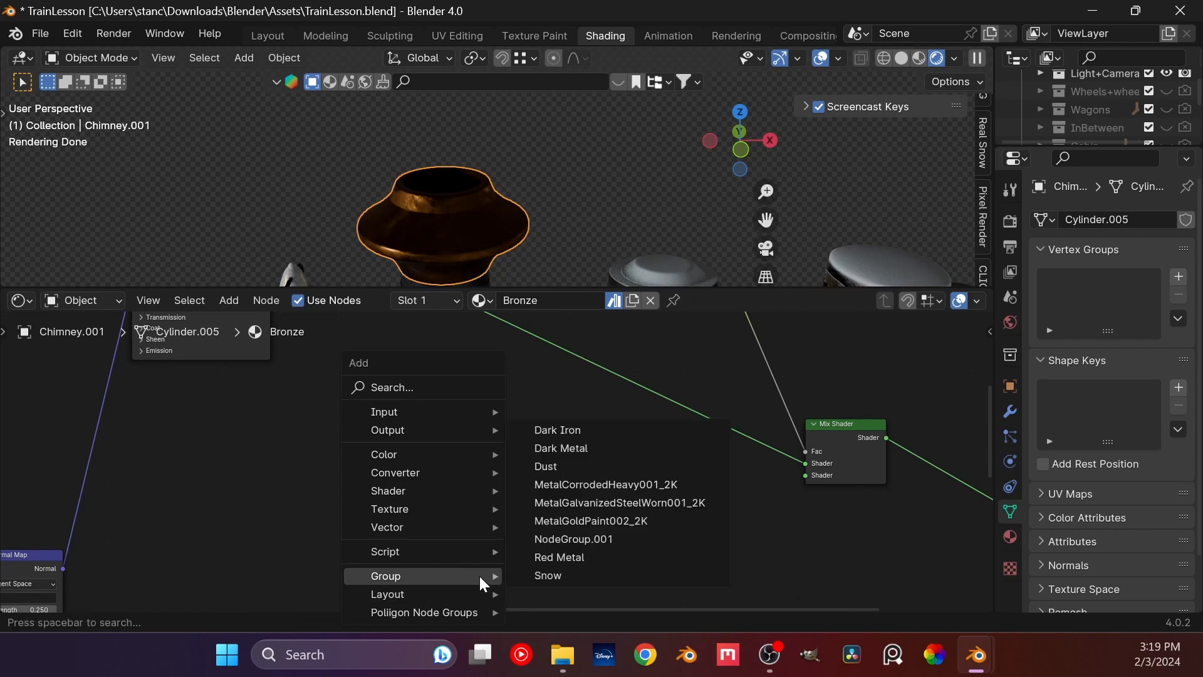
left_click(548, 575)
left_click(598, 492)
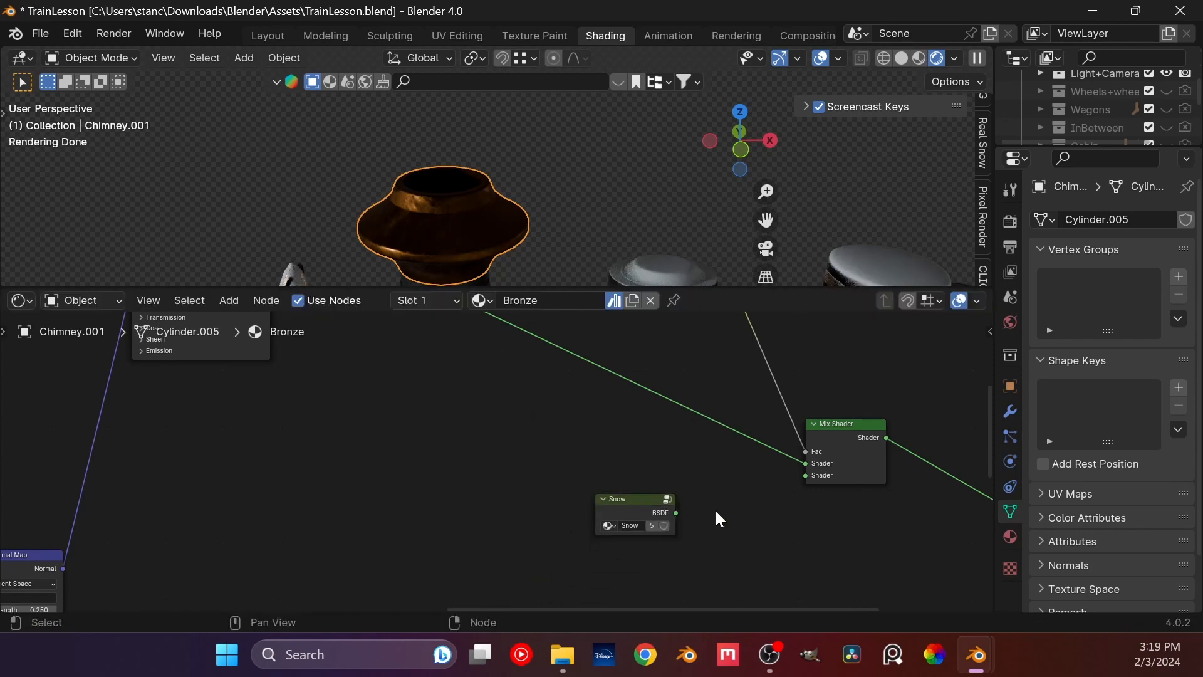
left_click_drag(677, 514, 805, 475)
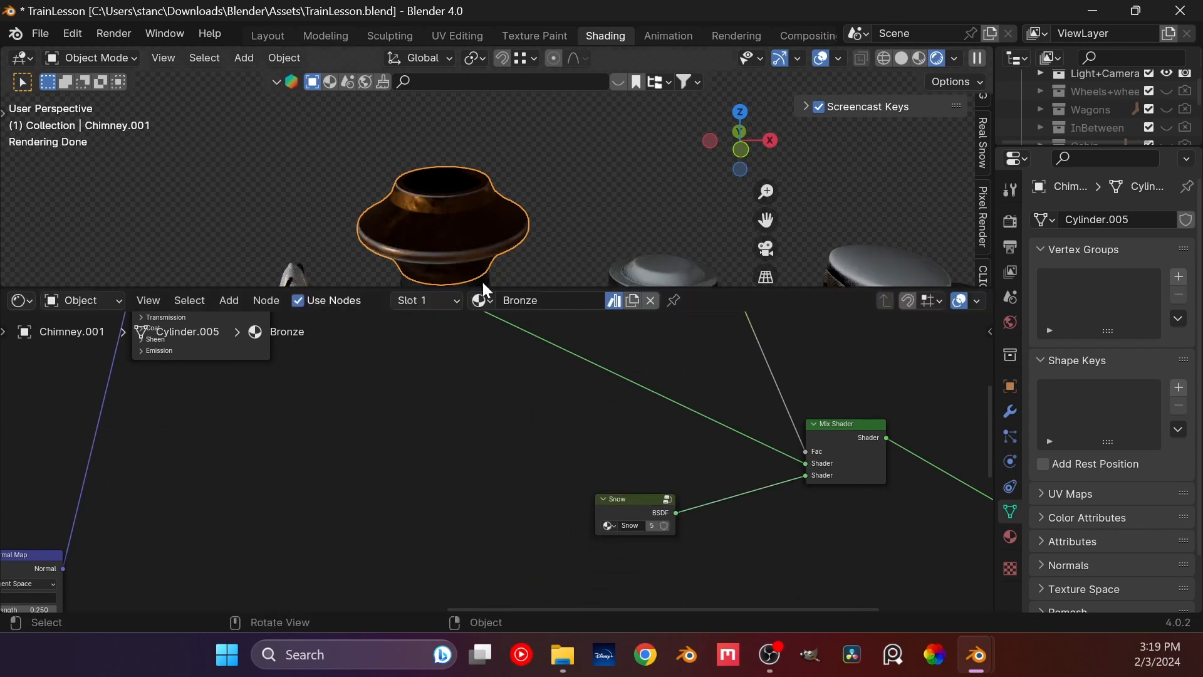
Step: Examine the snow on the chimney top's edges up close and through the scene camera
scroll(437, 247, "up", 1)
middle_click_drag(437, 247, 495, 158, "shift")
middle_click_drag(495, 157, 435, 177)
scroll(502, 151, "up", 3)
scroll(432, 172, "up", 3)
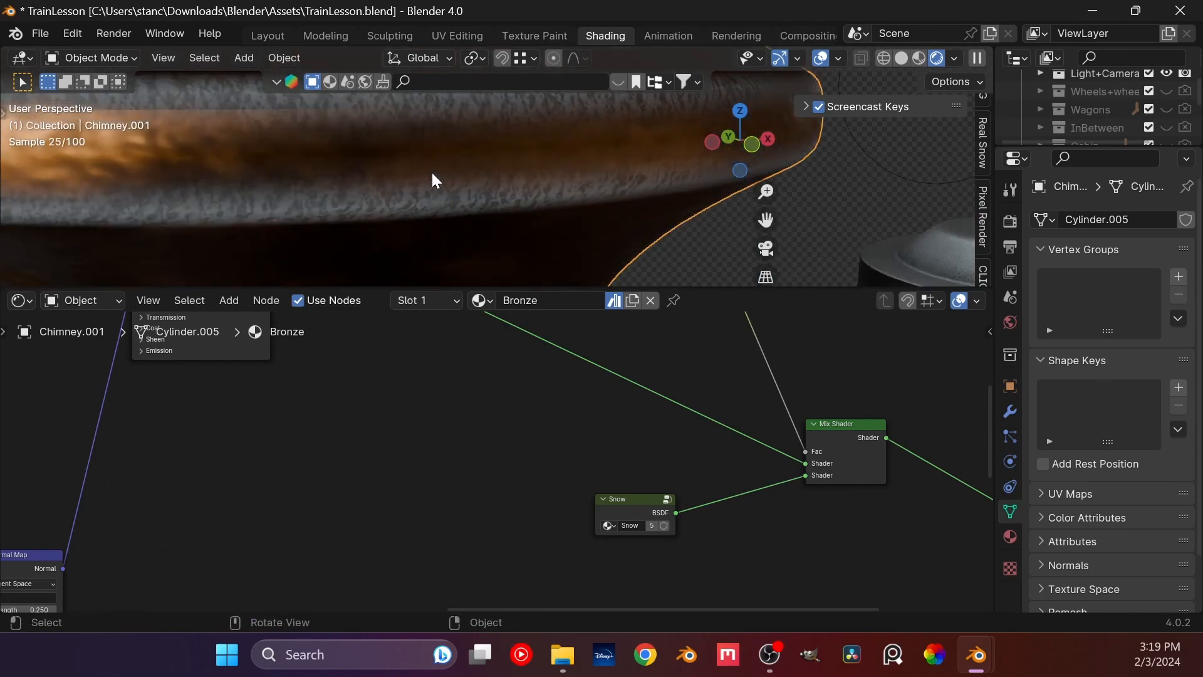
scroll(437, 188, "down", 5)
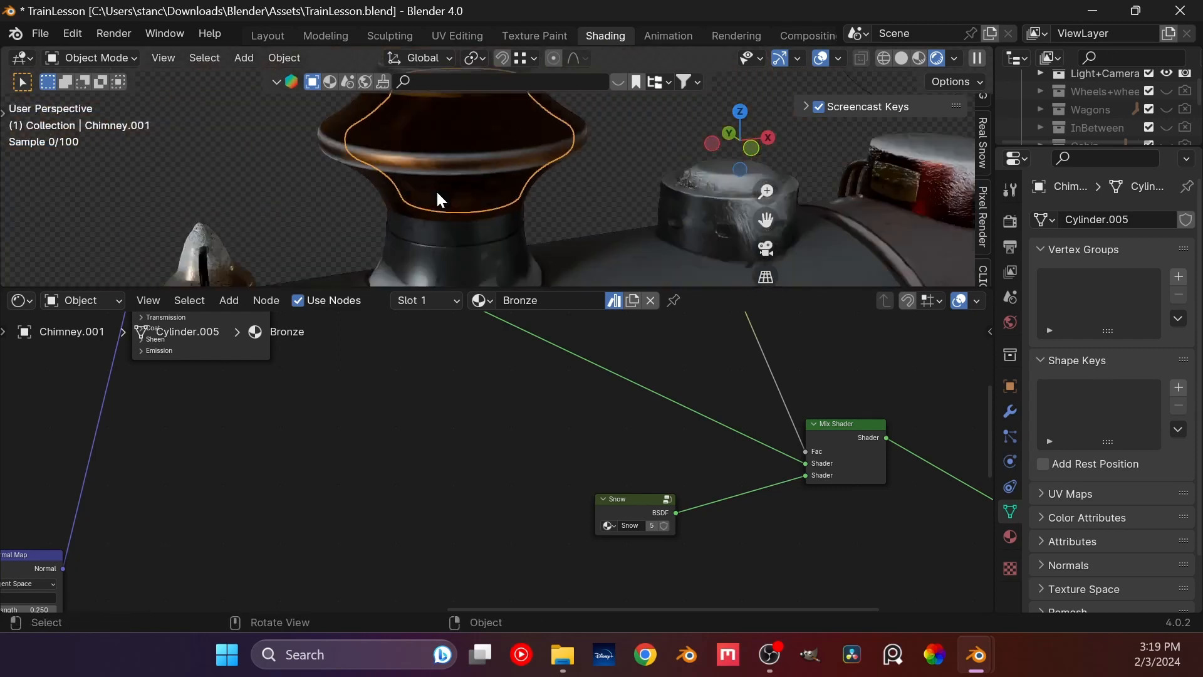
key("KP_0")
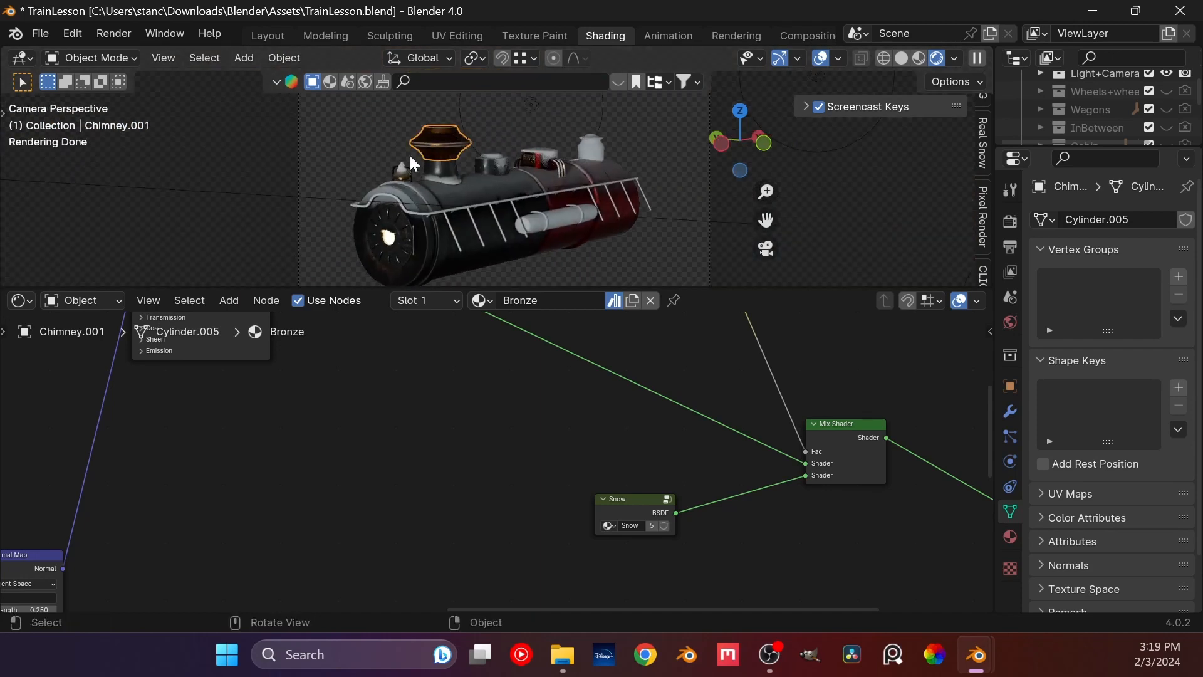
scroll(351, 132, "up", 5)
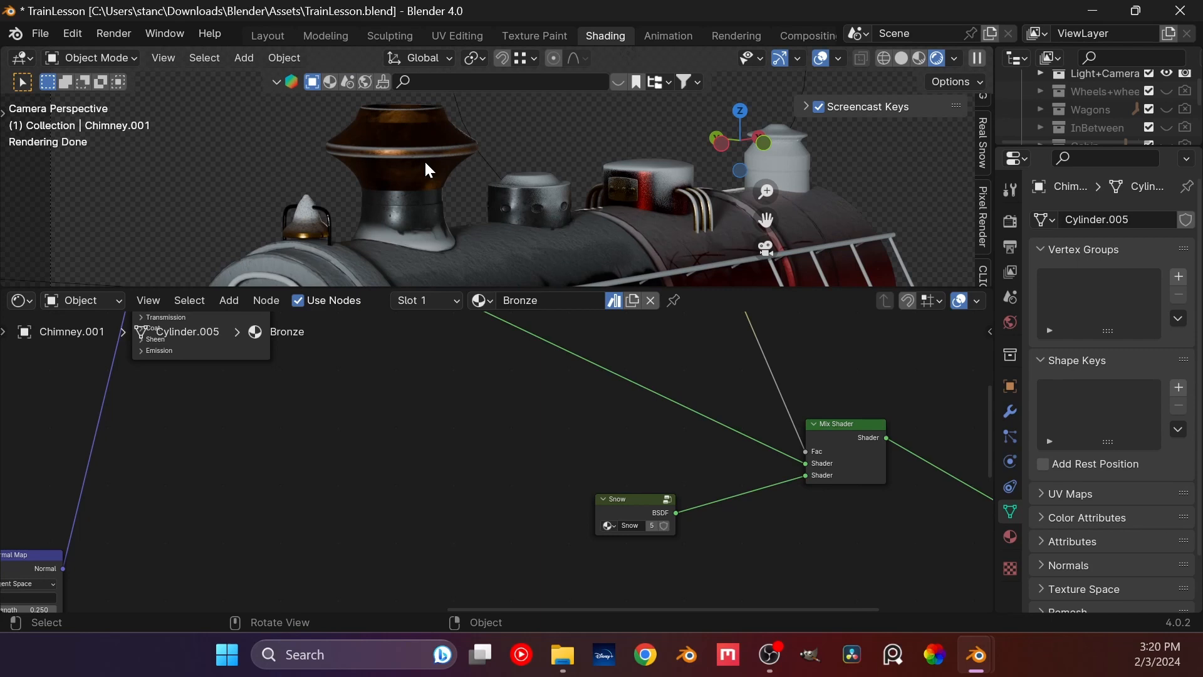
scroll(428, 169, "up", 5)
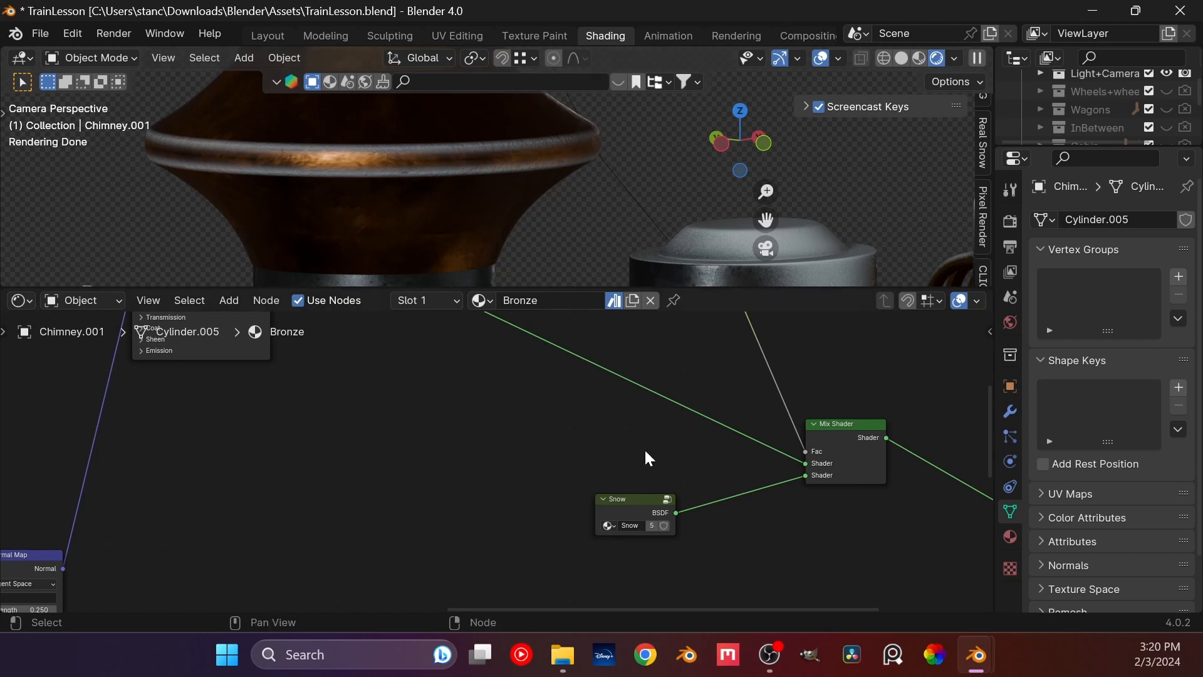
scroll(457, 207, "down", 6)
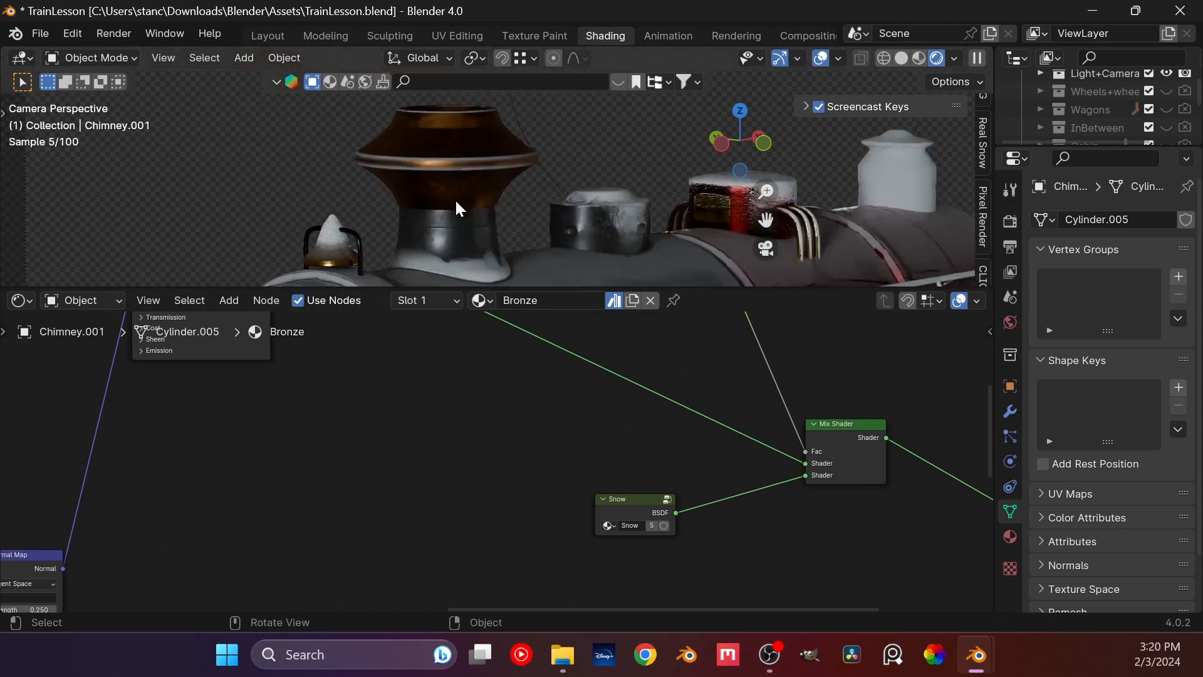
Step: Replace the Geometry node with an Ambient Occlusion node whose Color drives the Color Ramp, and preview the ramp on the chimney top
middle_click_drag(711, 314, 698, 566)
mouse_move(626, 578)
left_mouse_down()
mouse_move(364, 314)
mouse_move(607, 566)
left_mouse_up()
left_click(420, 375)
key("x")
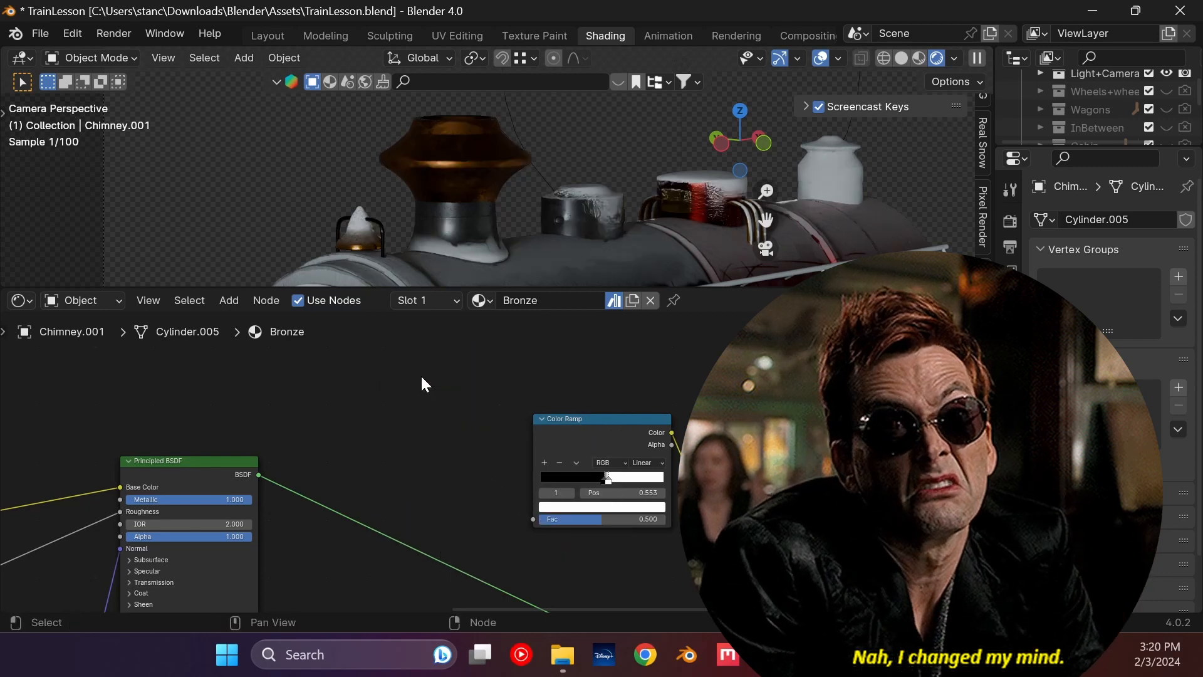
key("shift+a")
left_click(343, 190)
type("am")
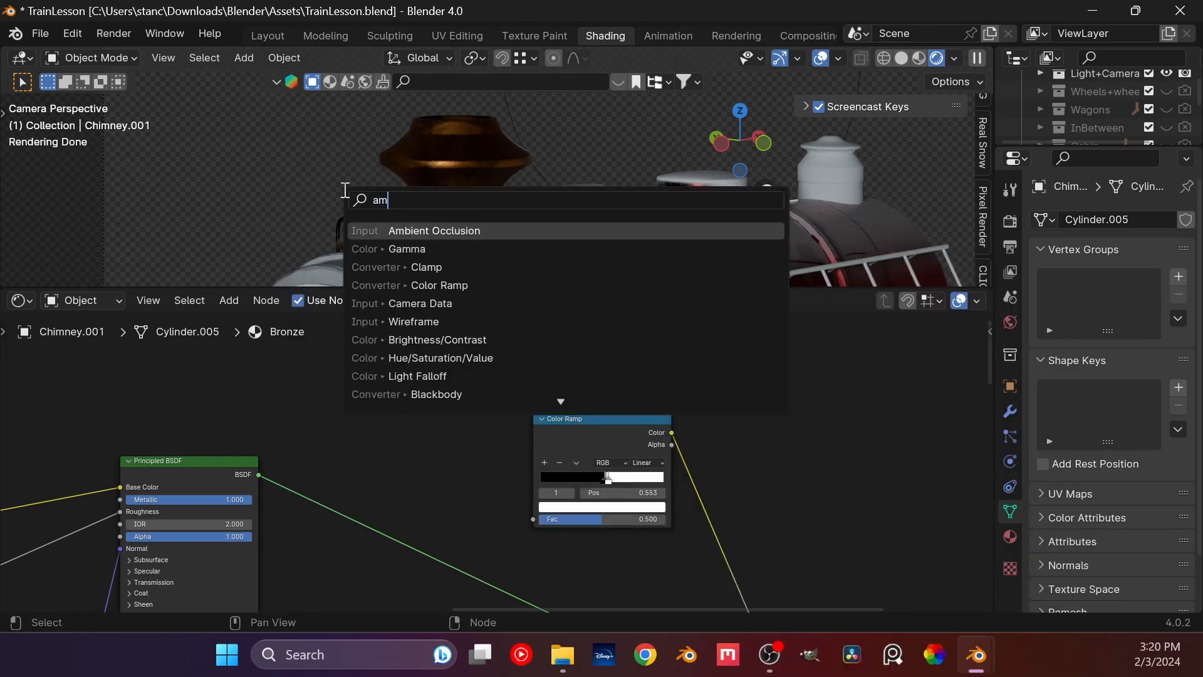
key("Return")
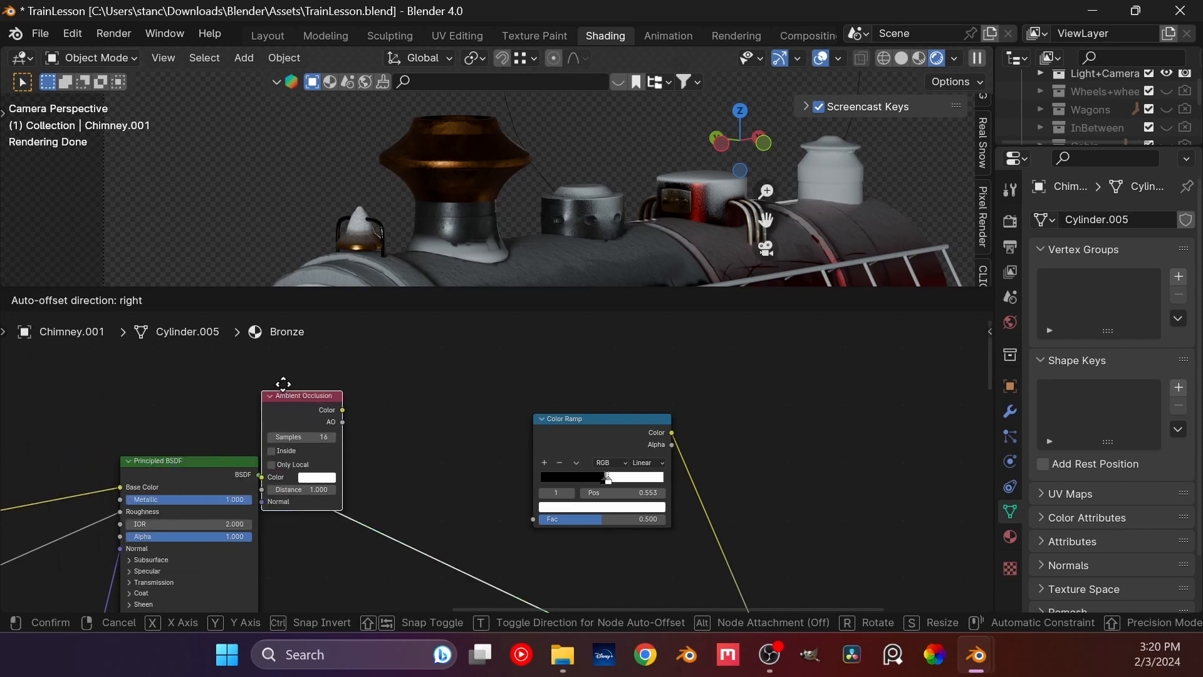
left_click(354, 371)
left_click_drag(437, 391, 534, 519)
left_click(583, 445, "ctrl+shift")
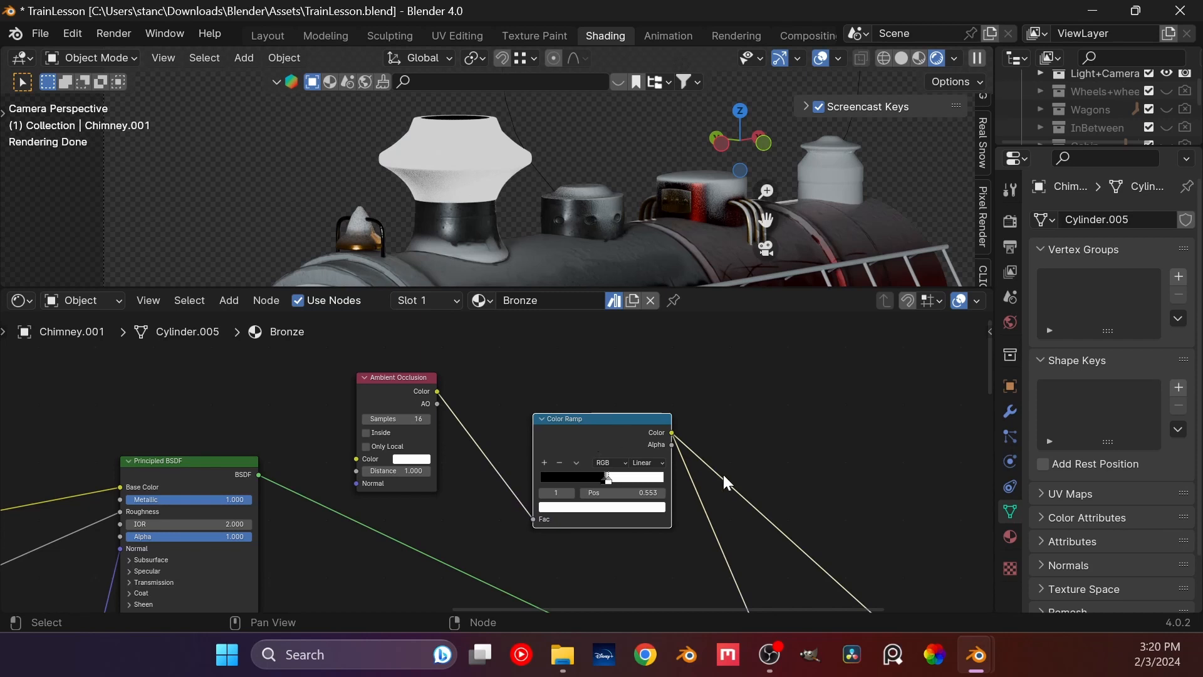
Step: Flip the Color Ramp so white comes before black, and set the black stop's position to 1.000
scroll(612, 472, "up", 1)
left_click_drag(652, 480, 737, 491)
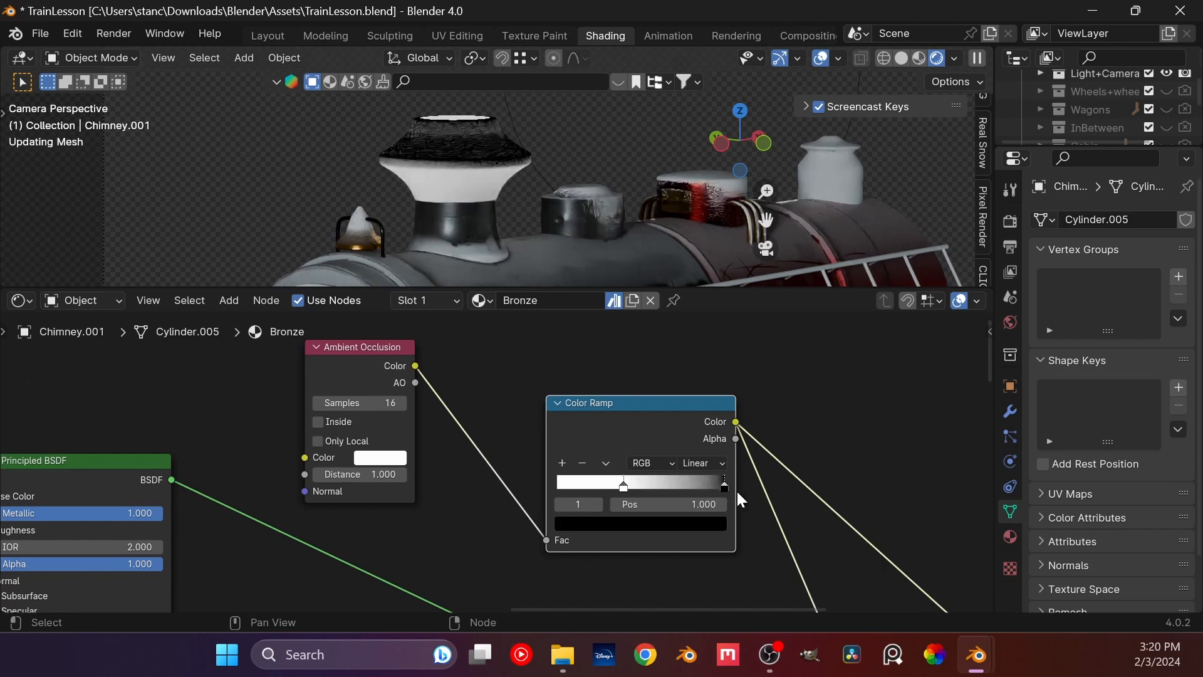
Step: Move the Color Ramp's white stop to 0.870 and add a third stop at 0.394
left_click_drag(622, 483, 701, 488)
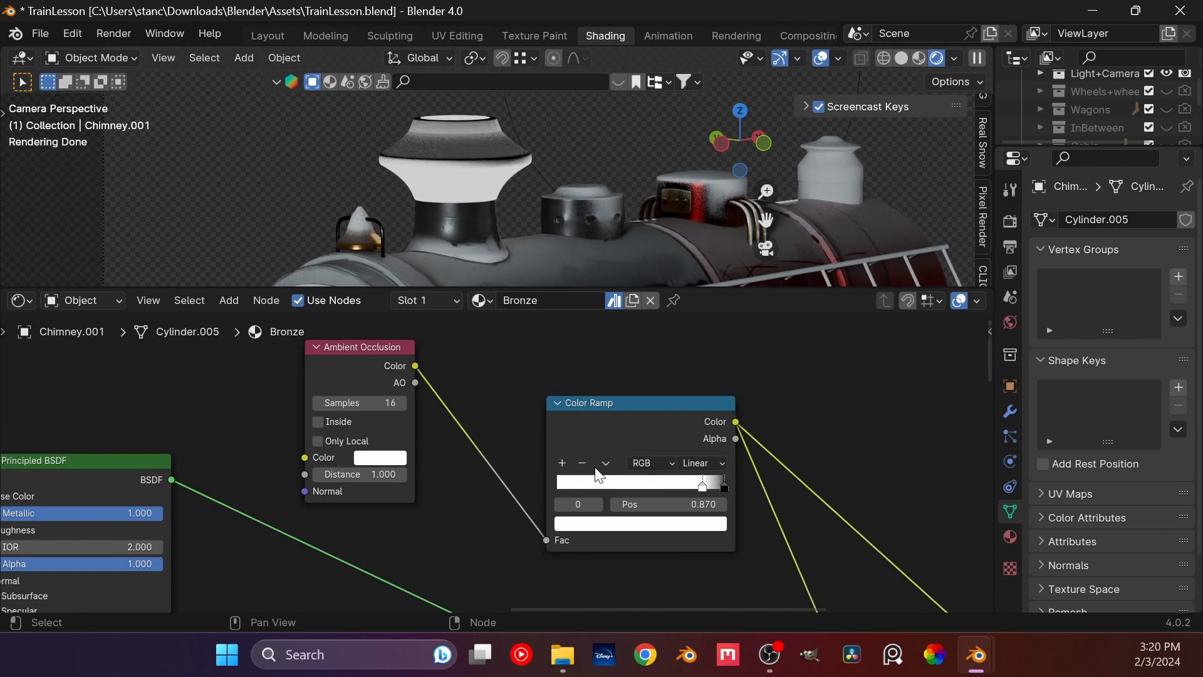
left_click(562, 469)
left_click_drag(727, 491, 591, 487)
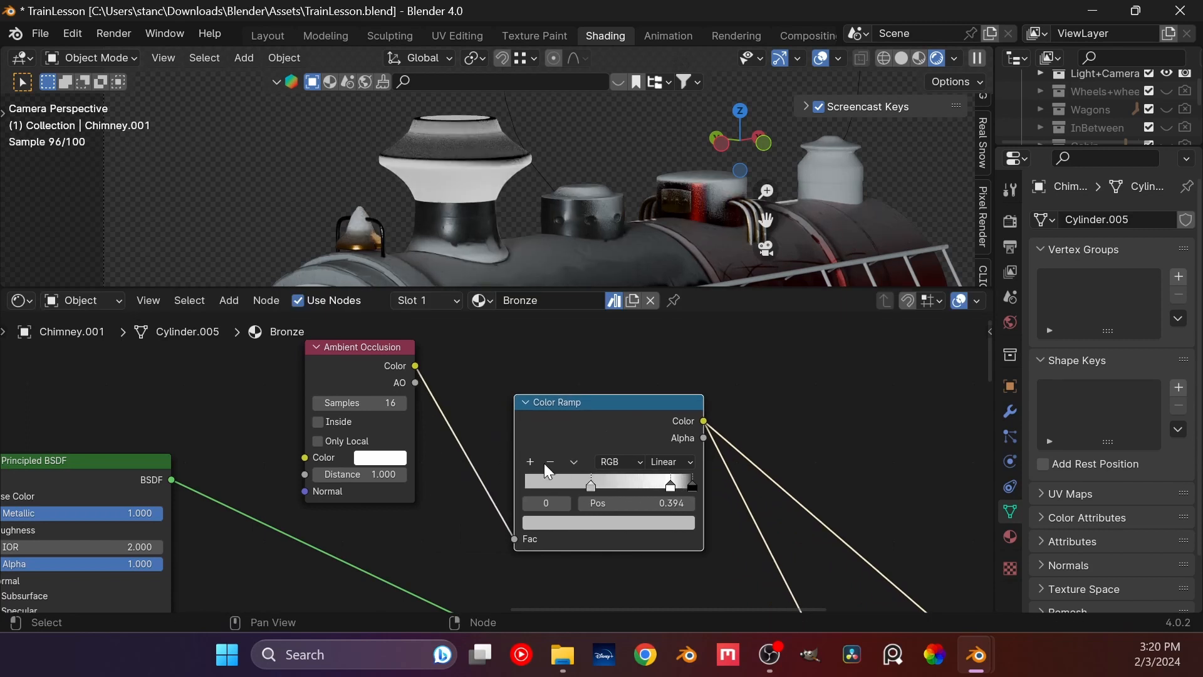
Step: Make the Color Ramp's new stop black and move it to 0.875, just before the white stop
left_click(581, 522)
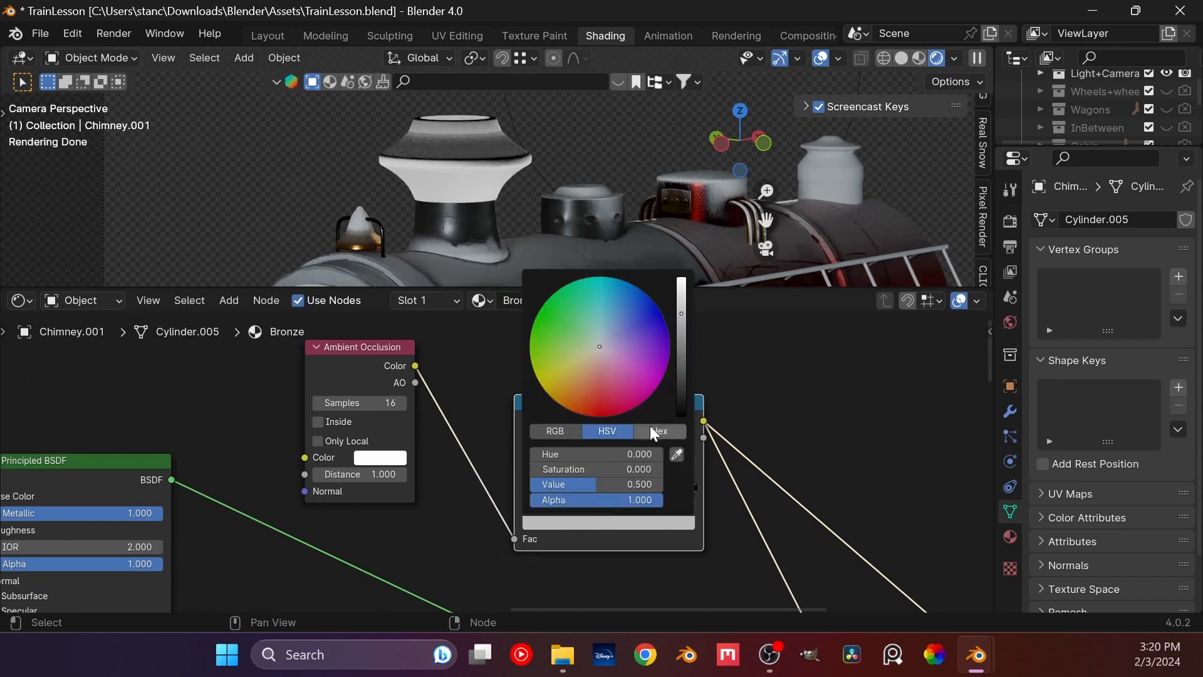
left_click(682, 414)
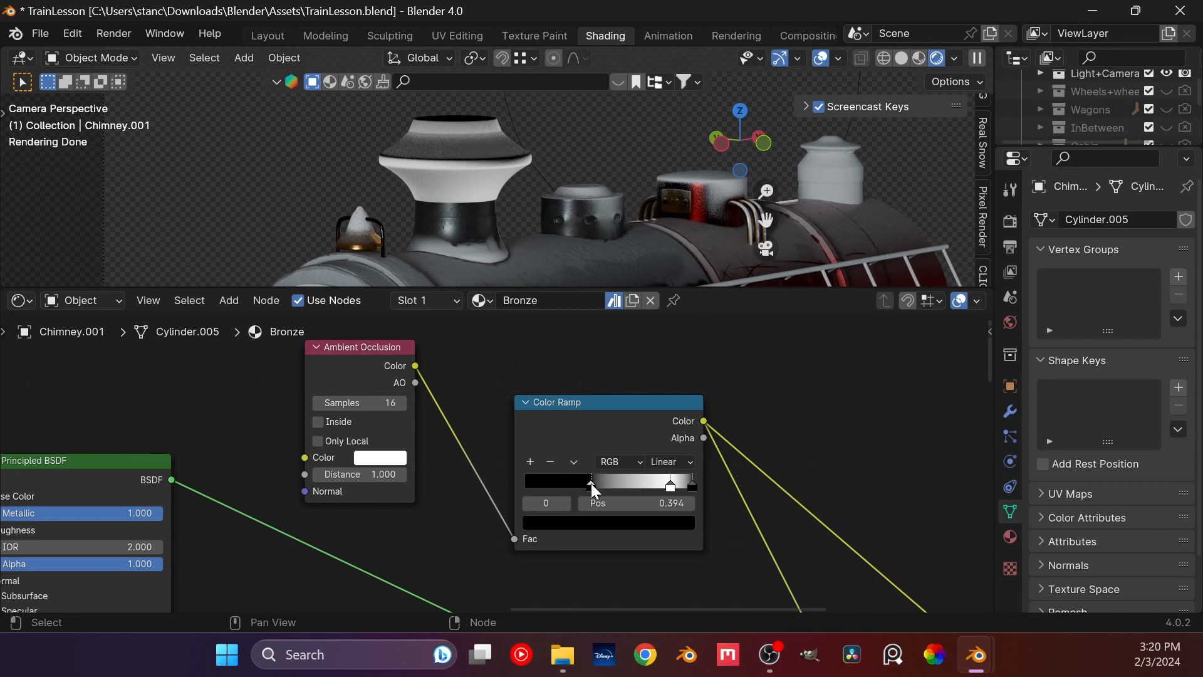
left_click_drag(591, 483, 673, 485)
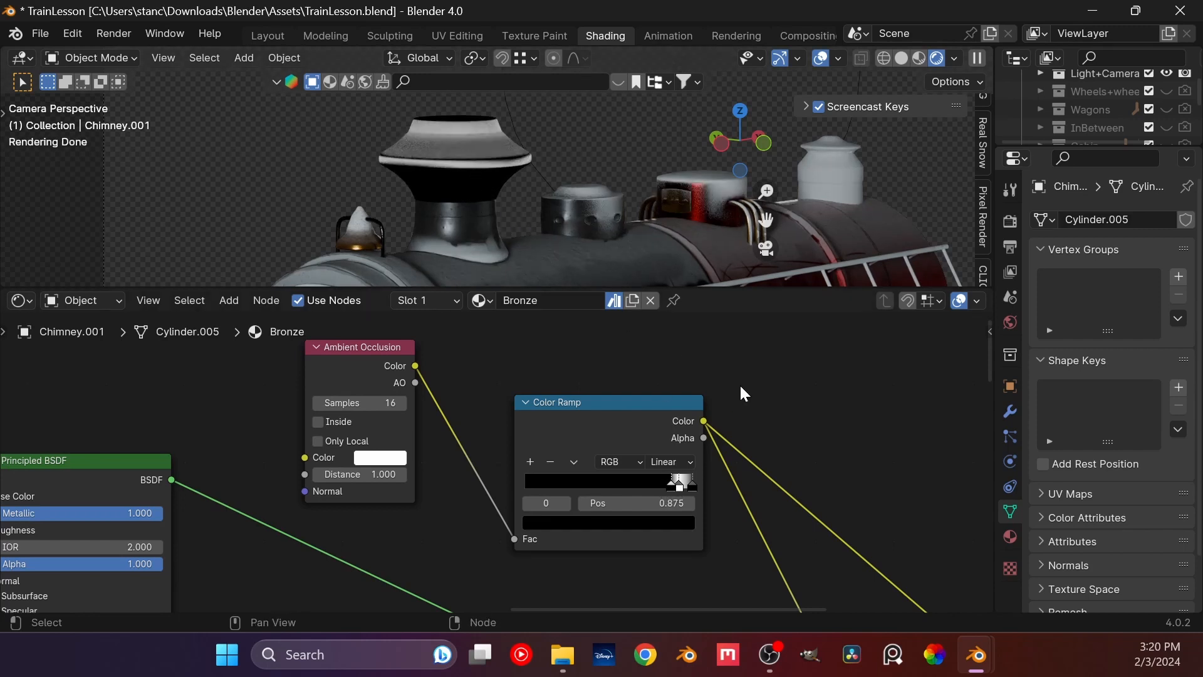
Step: Connect the Mix Shader back to the Material Output to show the full snow material on the chimney top
scroll(833, 378, "down", 5)
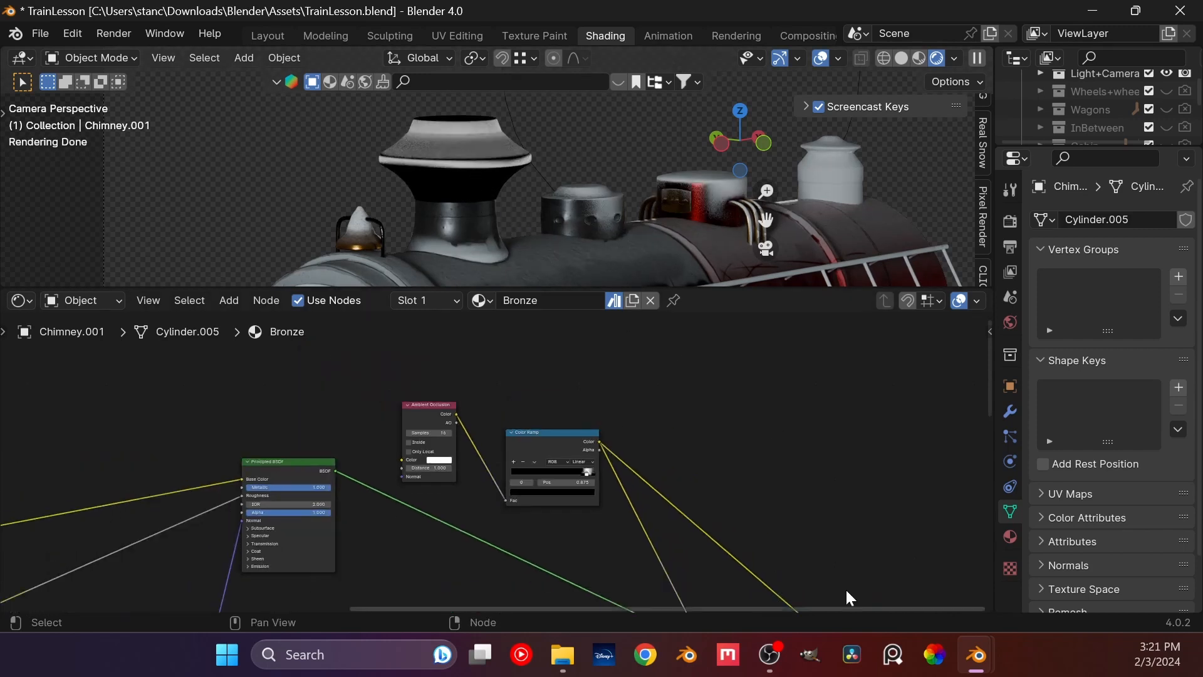
middle_click_drag(835, 578, 601, 351)
left_click(510, 418, "ctrl+shift")
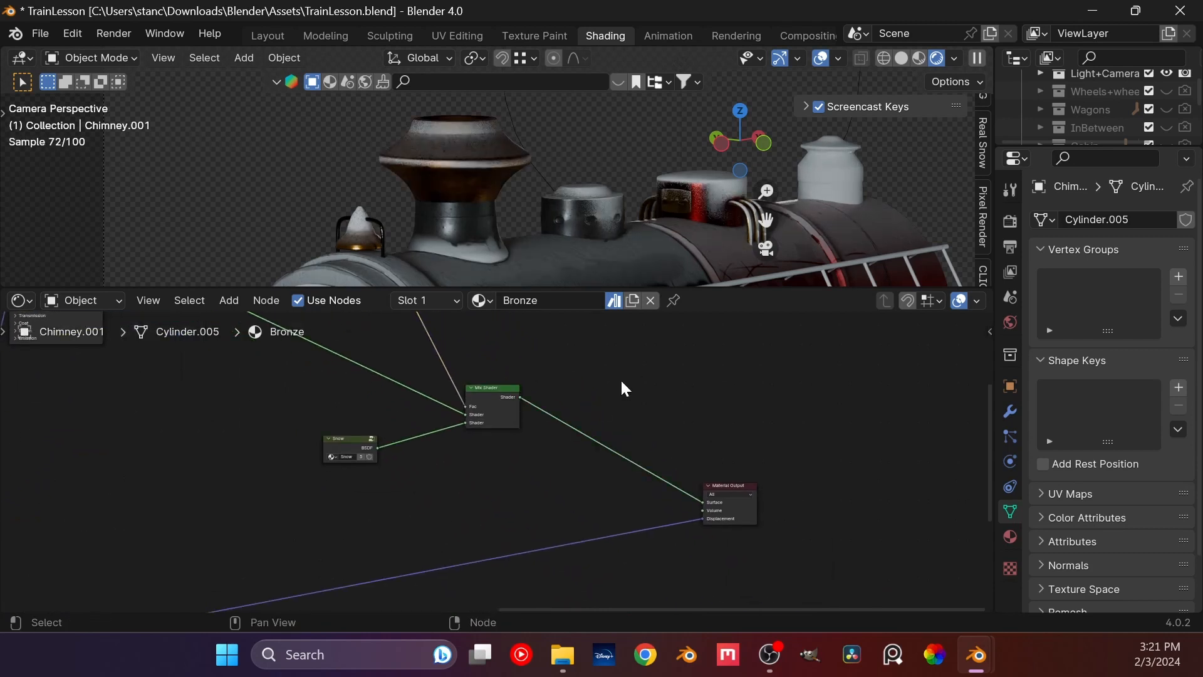
Step: Inspect the snow on the chimney top from several angles and save the file
scroll(439, 182, "up", 4)
scroll(492, 204, "down", 5)
middle_click_drag(492, 203, 514, 203)
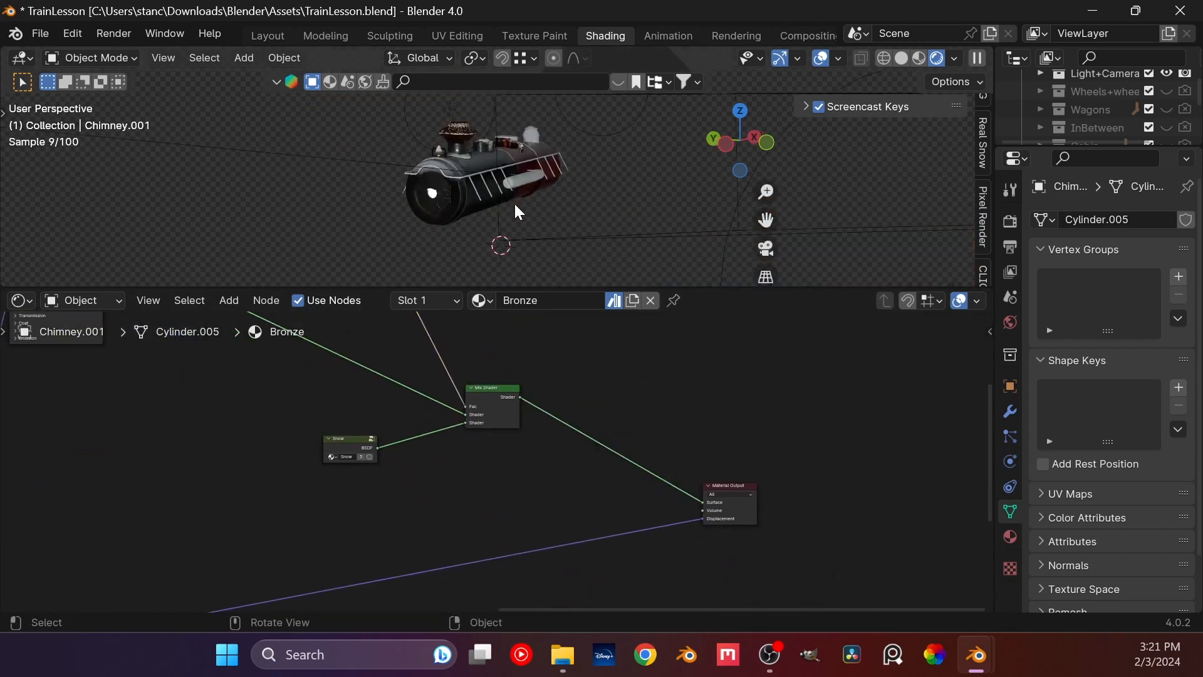
middle_click_drag(478, 158, 412, 209)
scroll(480, 167, "up", 3)
scroll(431, 175, "up", 3)
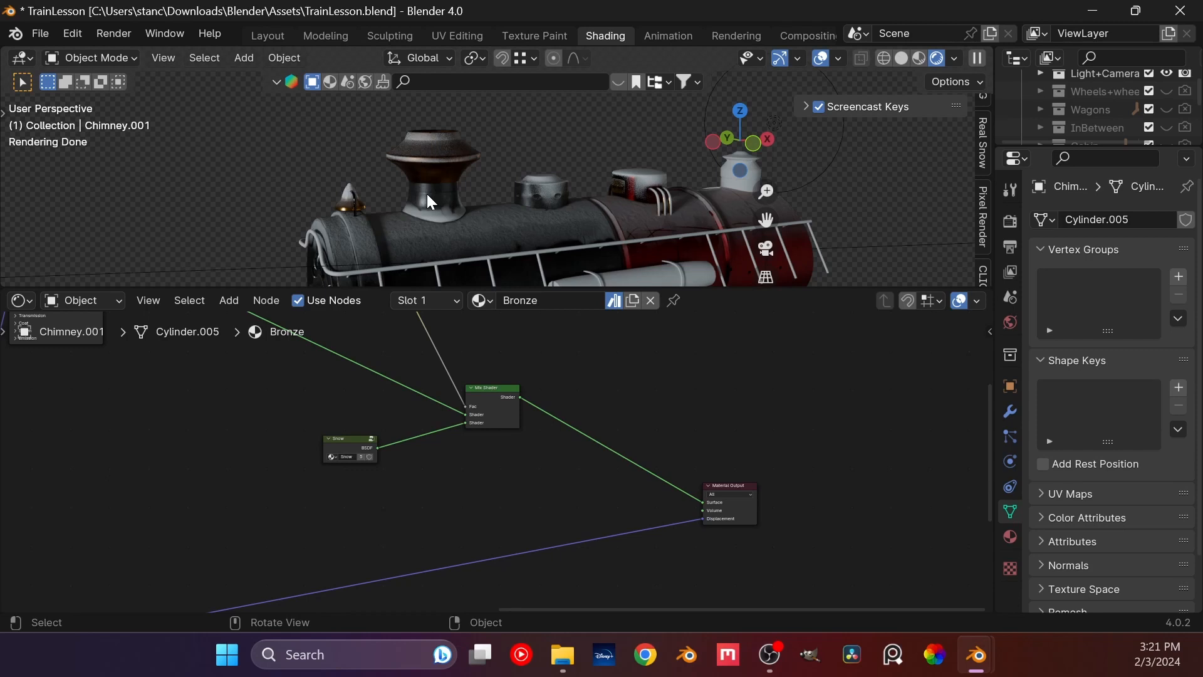
scroll(472, 235, "up", 3)
middle_click_drag(446, 118, 443, 183, "shift")
scroll(437, 161, "down", 1)
key("ctrl+s")
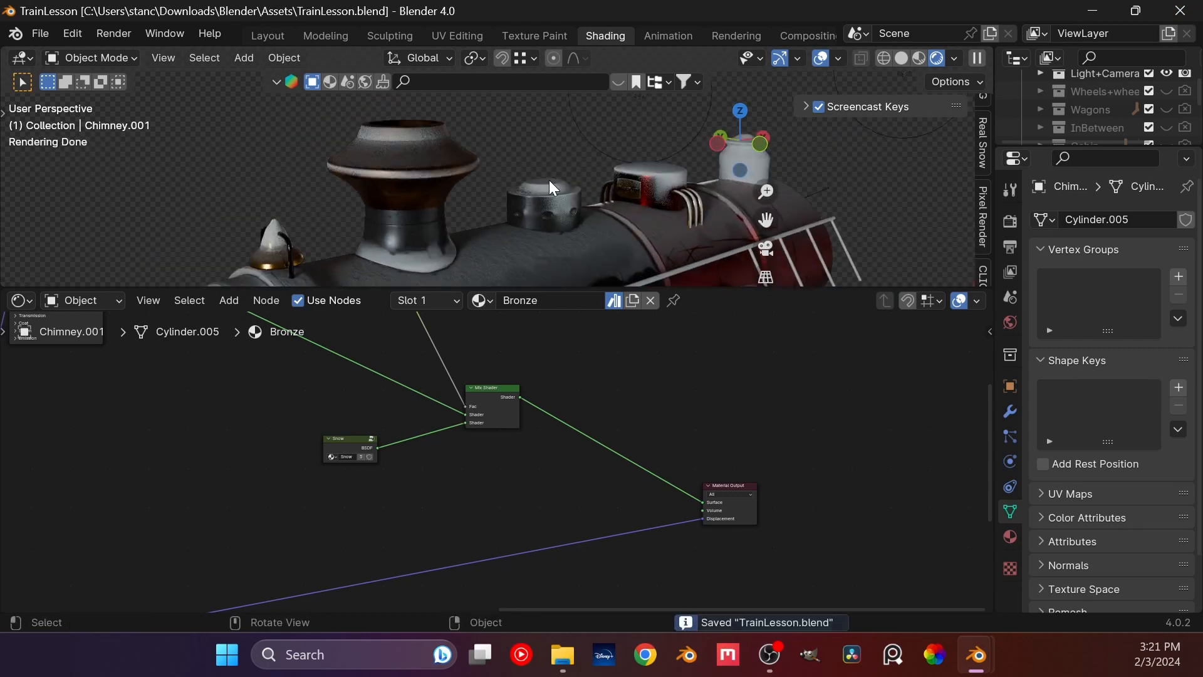
Step: Review the whole engine through the scene camera, then select the AirCon vent at the rear and examine it up close
scroll(549, 179, "down", 5)
scroll(559, 159, "up", 1)
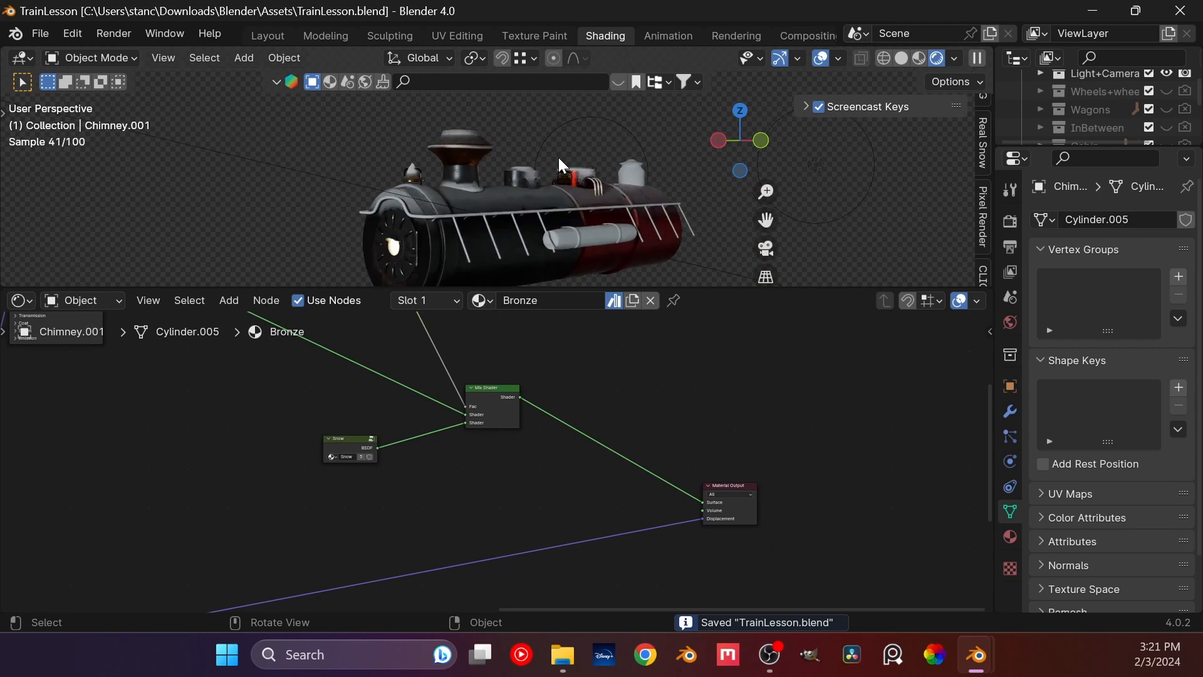
key("KP_0")
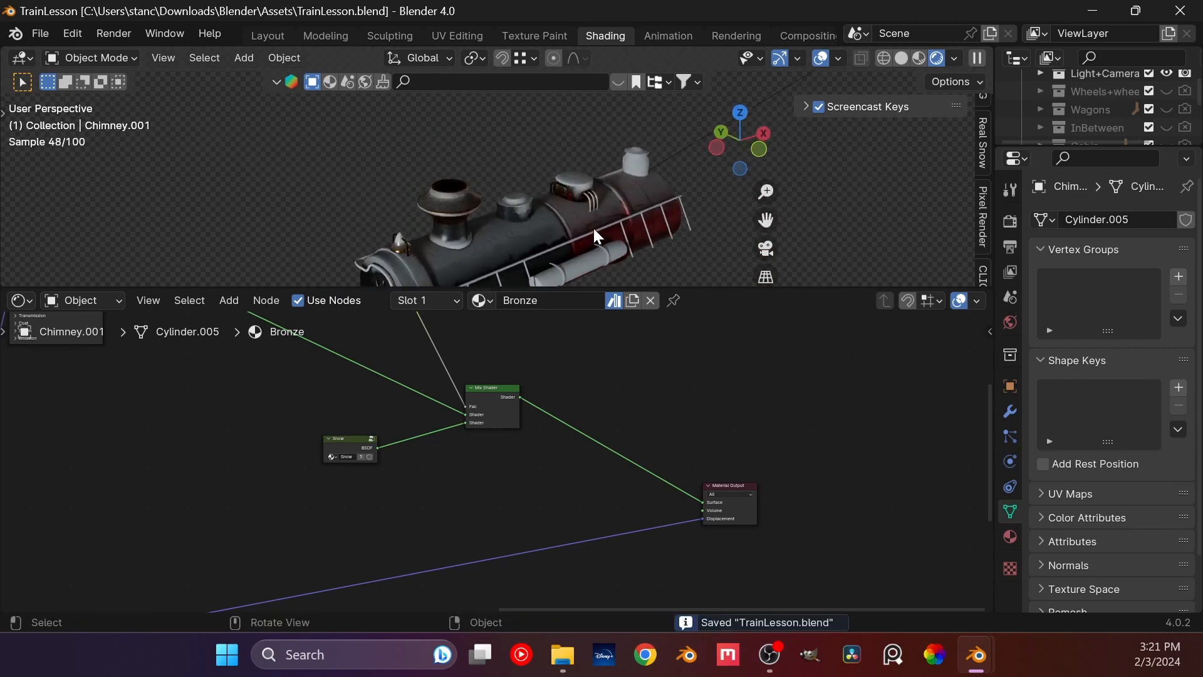
scroll(586, 219, "down", 5)
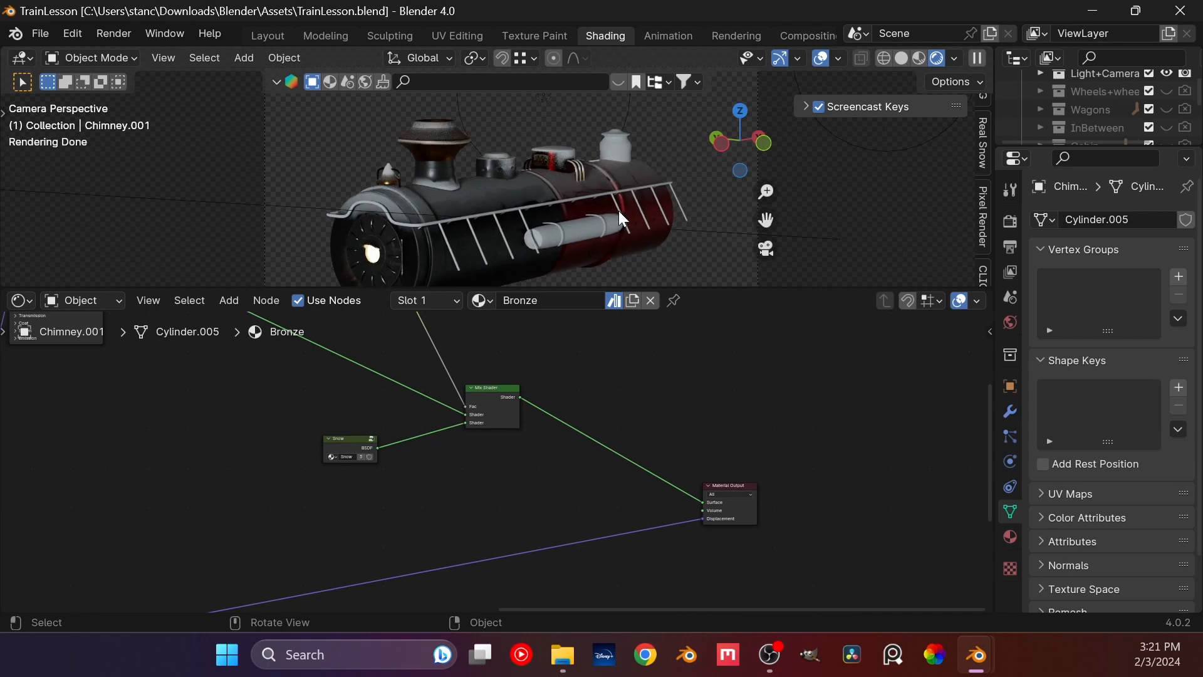
middle_click_drag(623, 218, 476, 178, "shift")
left_click(595, 149)
scroll(513, 152, "up", 5)
middle_click_drag(475, 177, 435, 215, "shift")
scroll(443, 217, "up", 4)
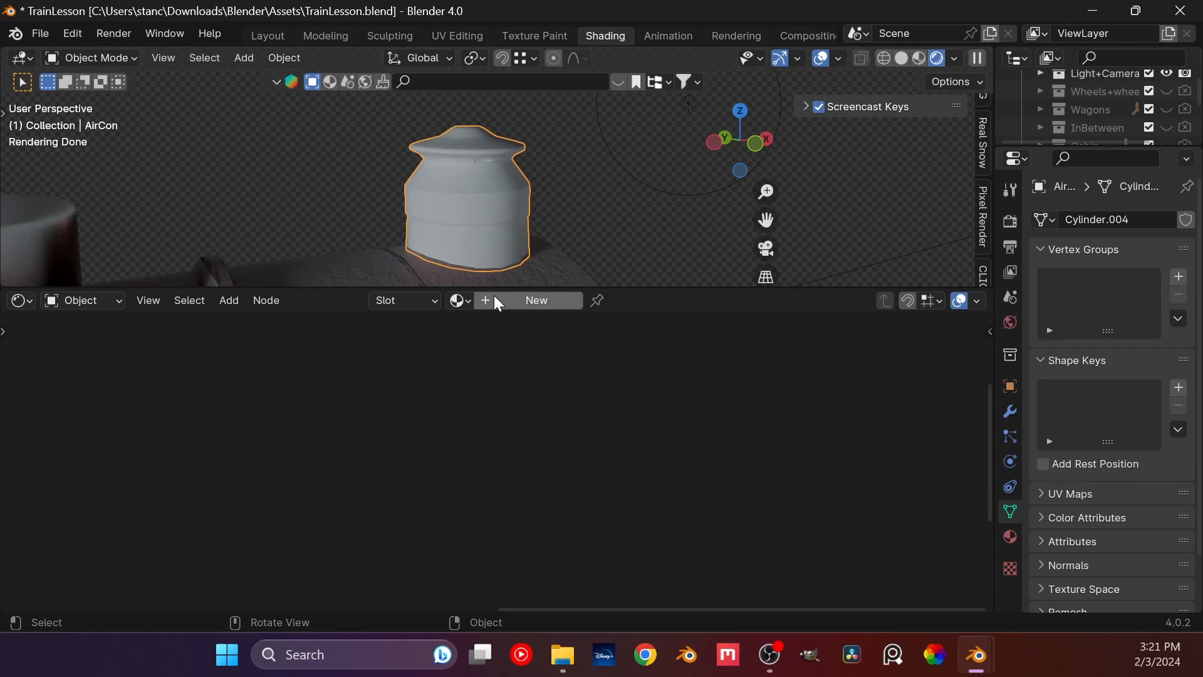
Step: Select the holed cylinder behind the chimney and frame its node tree and one of its side holes
scroll(389, 147, "down", 4)
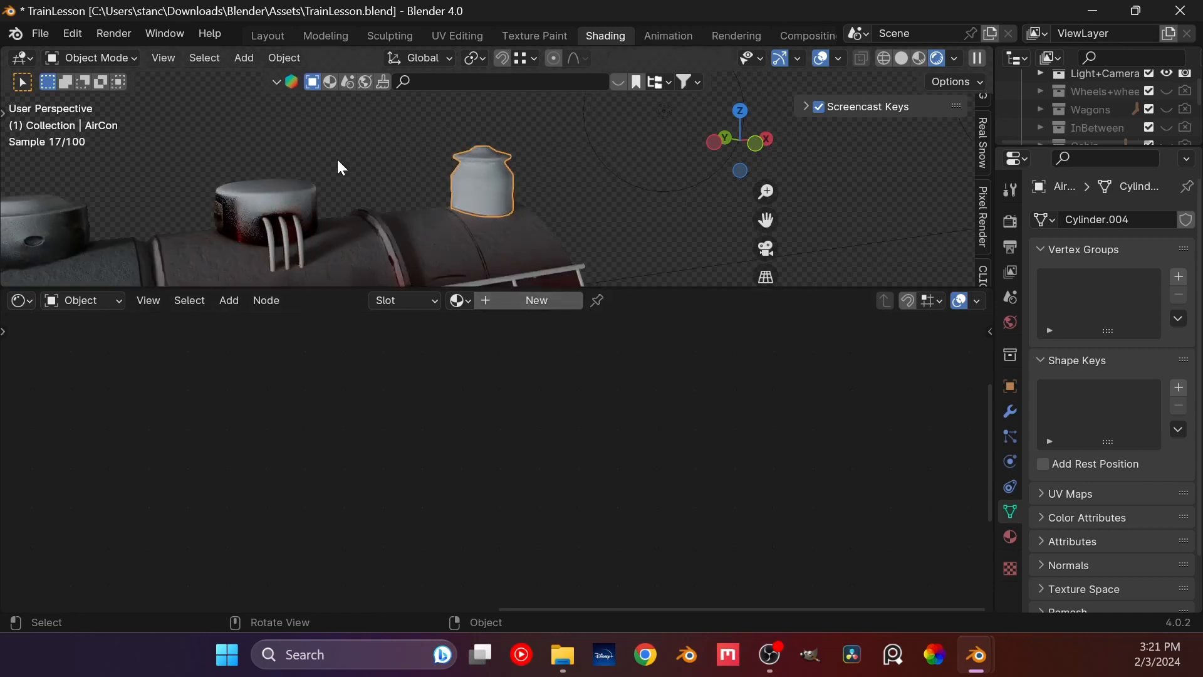
middle_click_drag(329, 199, 398, 196)
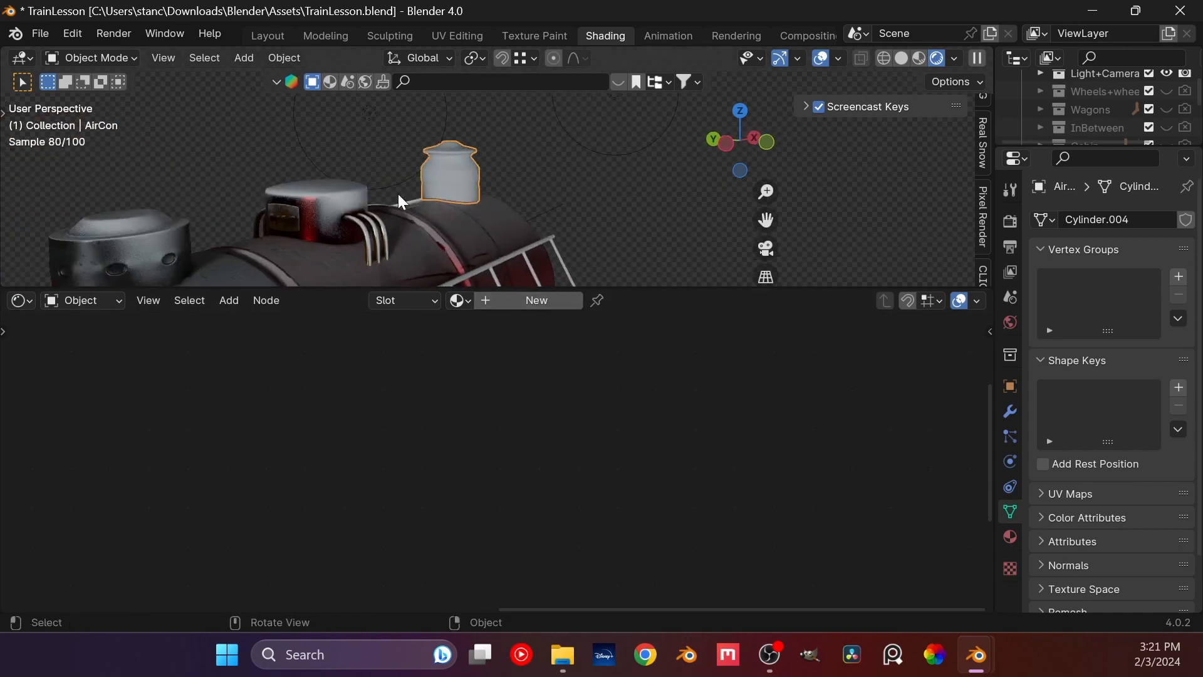
left_click_drag(0, 0, 0, 0)
middle_click_drag(371, 207, 547, 176, "shift")
left_click(350, 232)
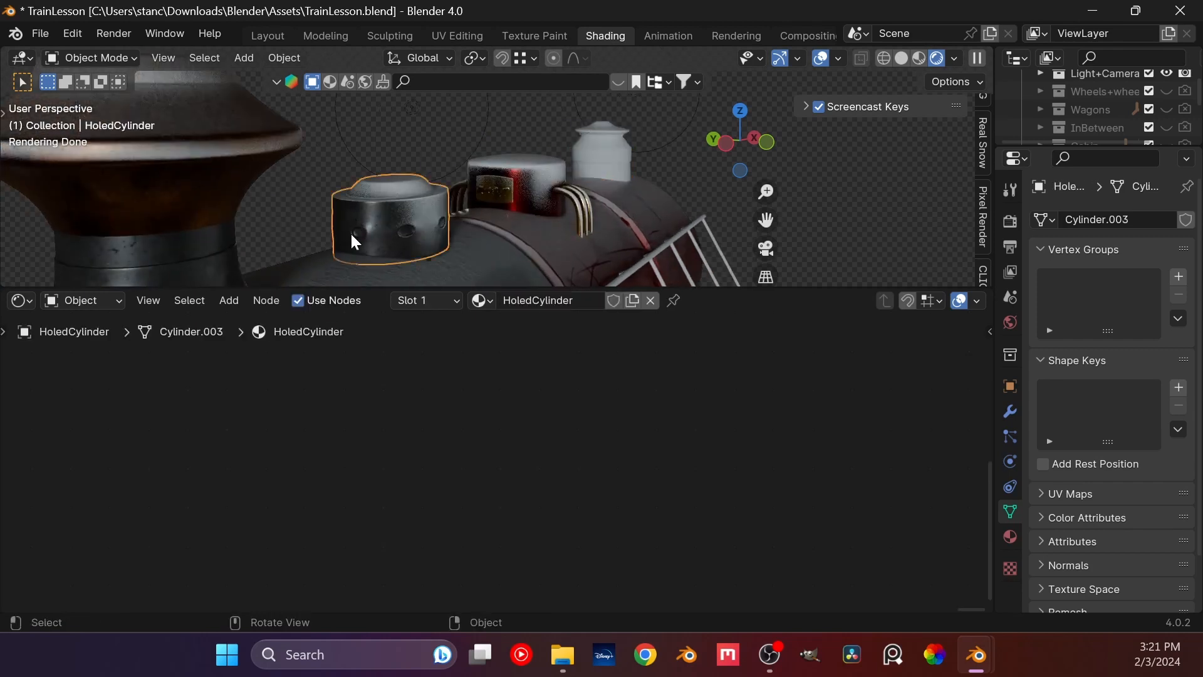
middle_click_drag(351, 233, 326, 248)
middle_click_drag(326, 264, 386, 229, "shift")
scroll(546, 414, "down", 8)
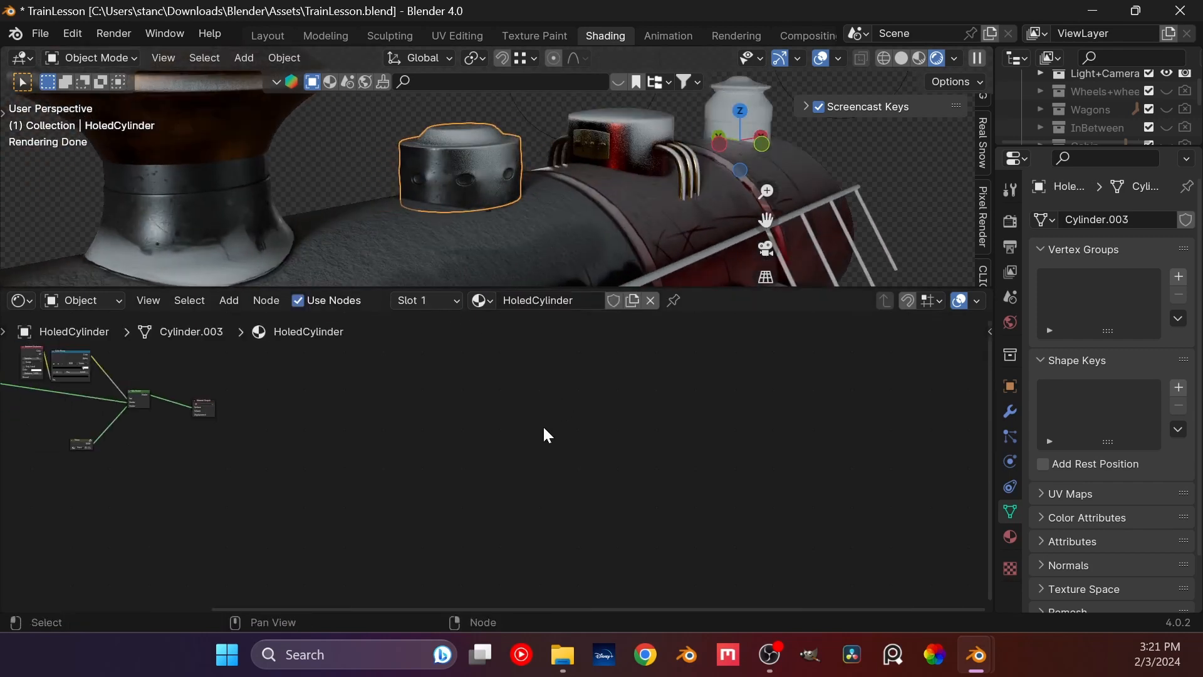
middle_click_drag(407, 448, 668, 475)
scroll(476, 474, "up", 5)
middle_click_drag(521, 412, 599, 482)
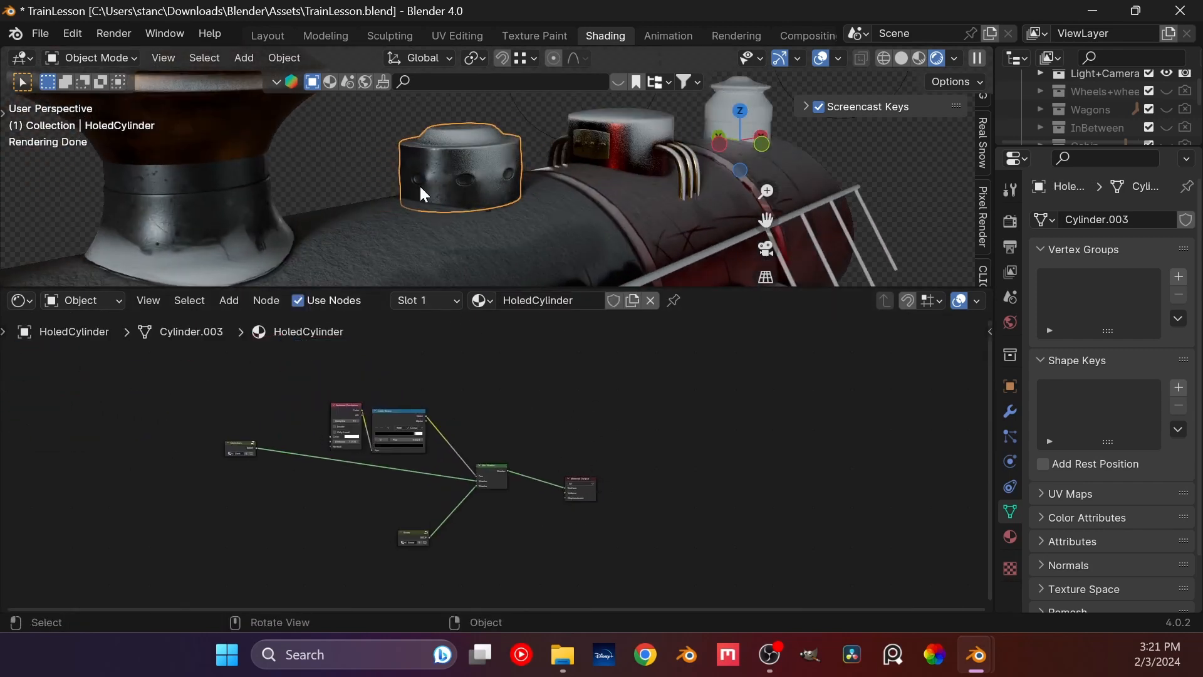
scroll(421, 193, "up", 10)
Step: Enter Edit Mode on the holed cylinder and turn off its Subdivision modifier's viewport display
key("Tab")
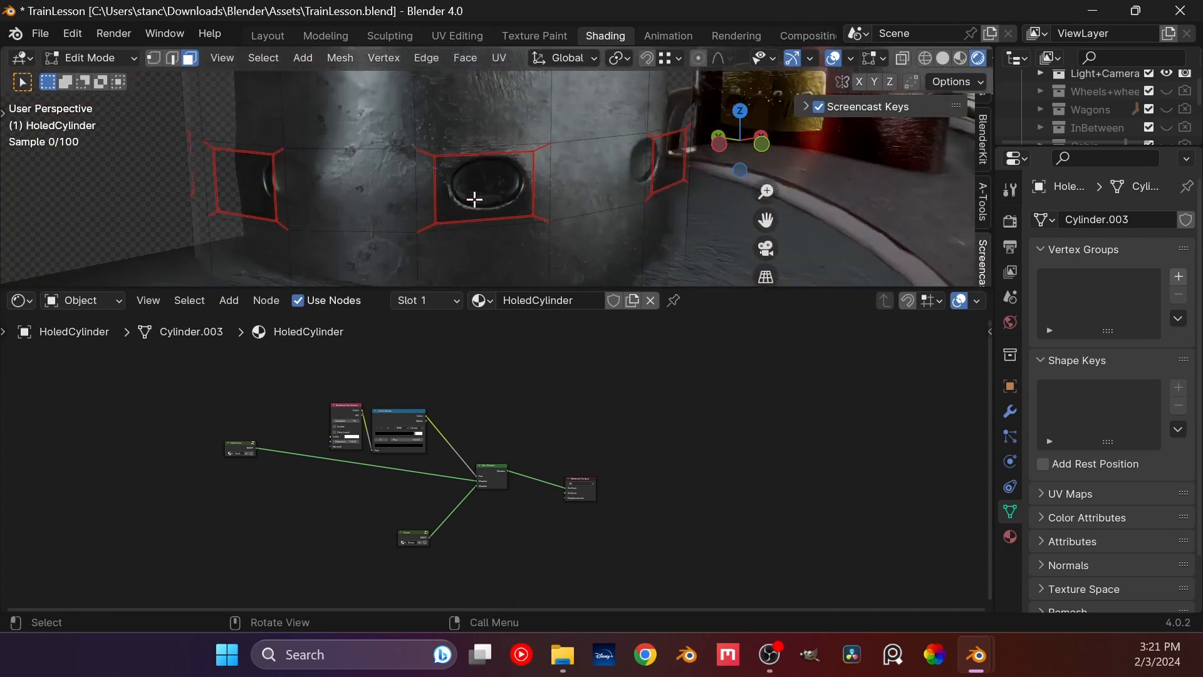
scroll(474, 199, "up", 3)
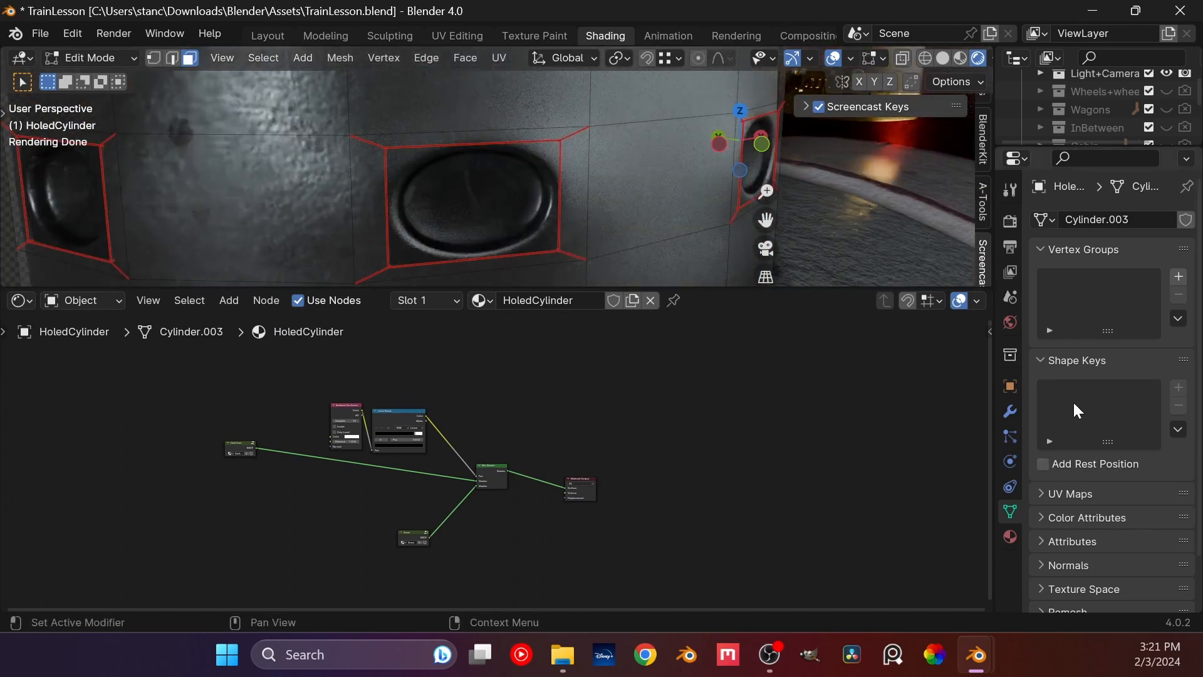
left_click(1009, 411)
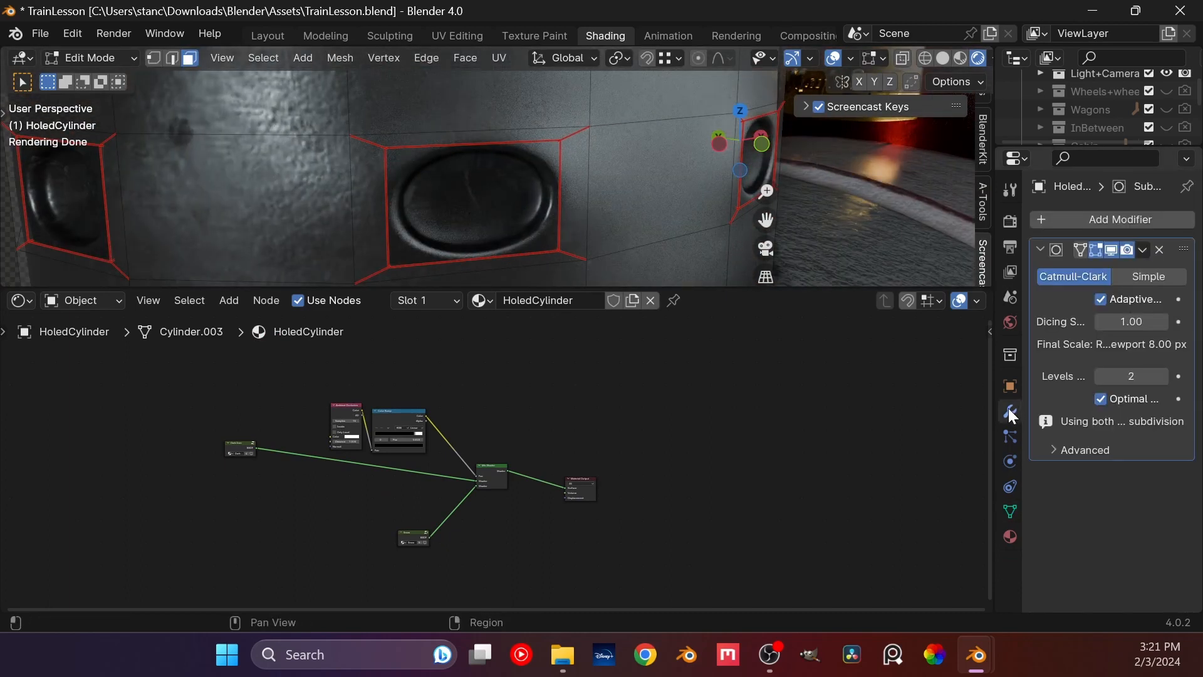
left_click(1113, 250)
Step: Save the file and view the rectangular recess up close in Material Preview shading
scroll(564, 219, "up", 4)
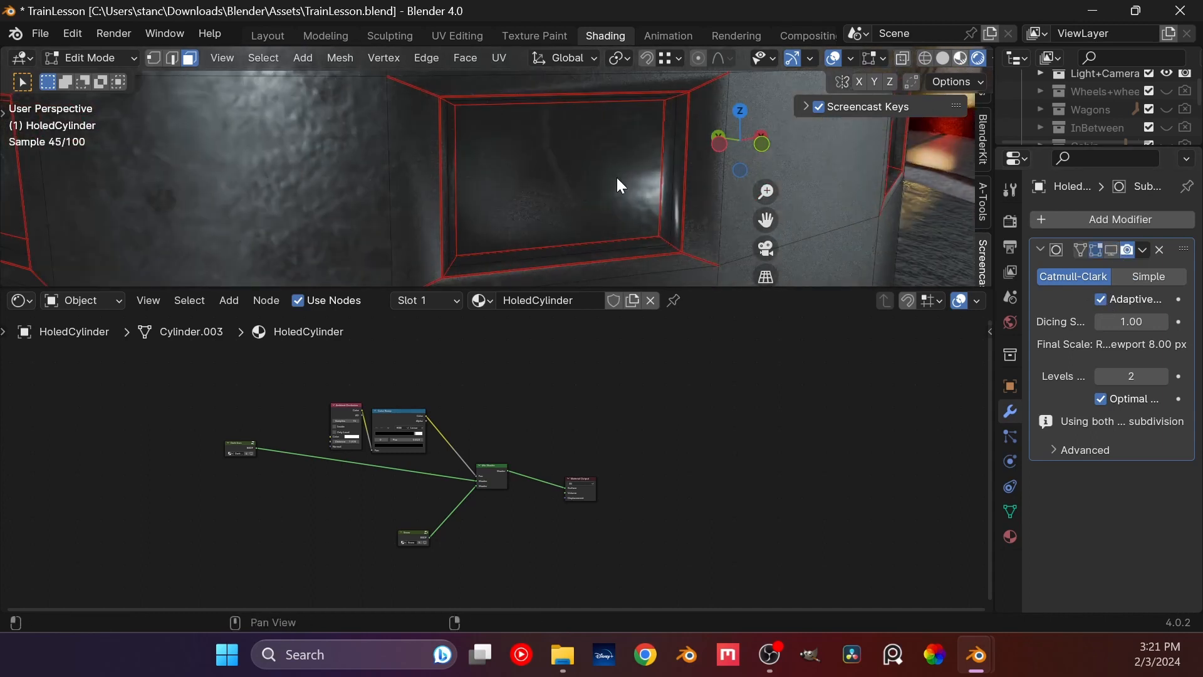
middle_click_drag(612, 176, 502, 167, "shift")
key("ctrl+s")
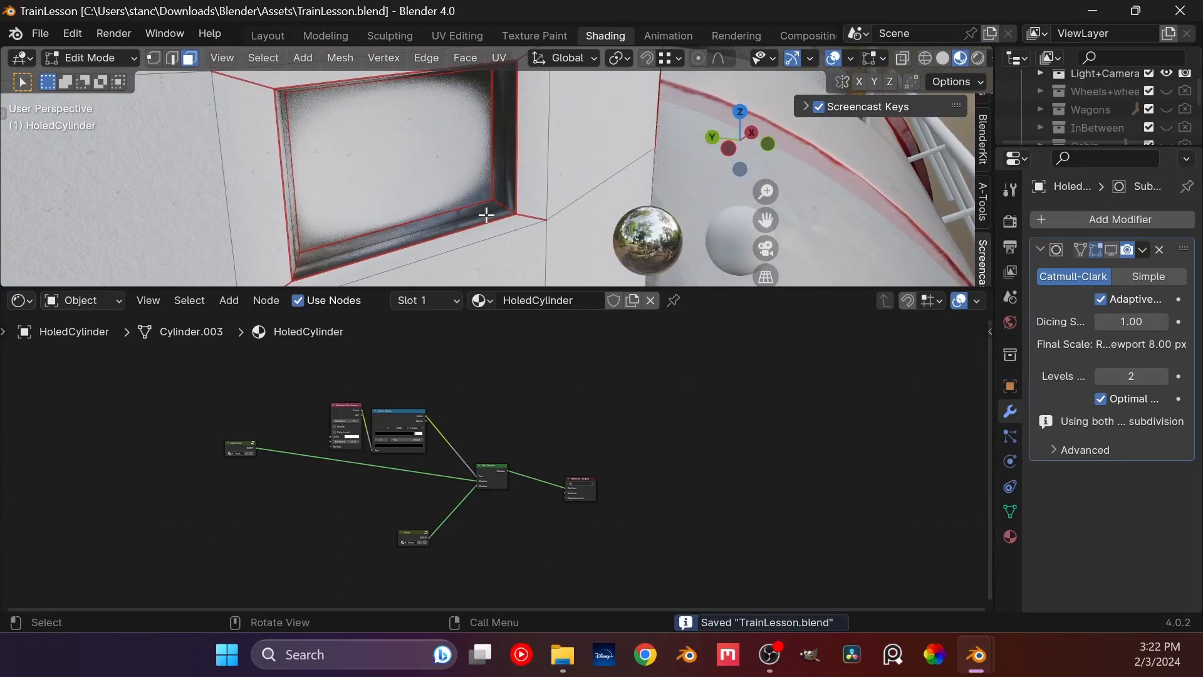
scroll(489, 220, "up", 4)
left_click(487, 227, "shift")
scroll(486, 227, "down", 4)
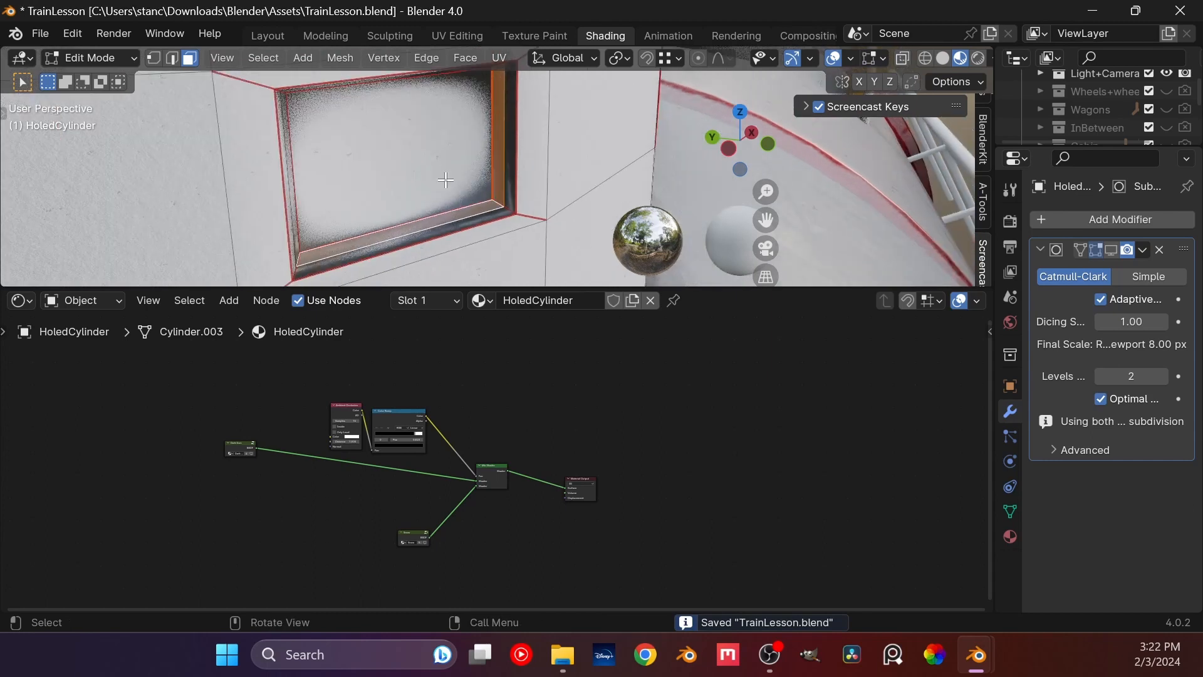
middle_click_drag(484, 225, 307, 198)
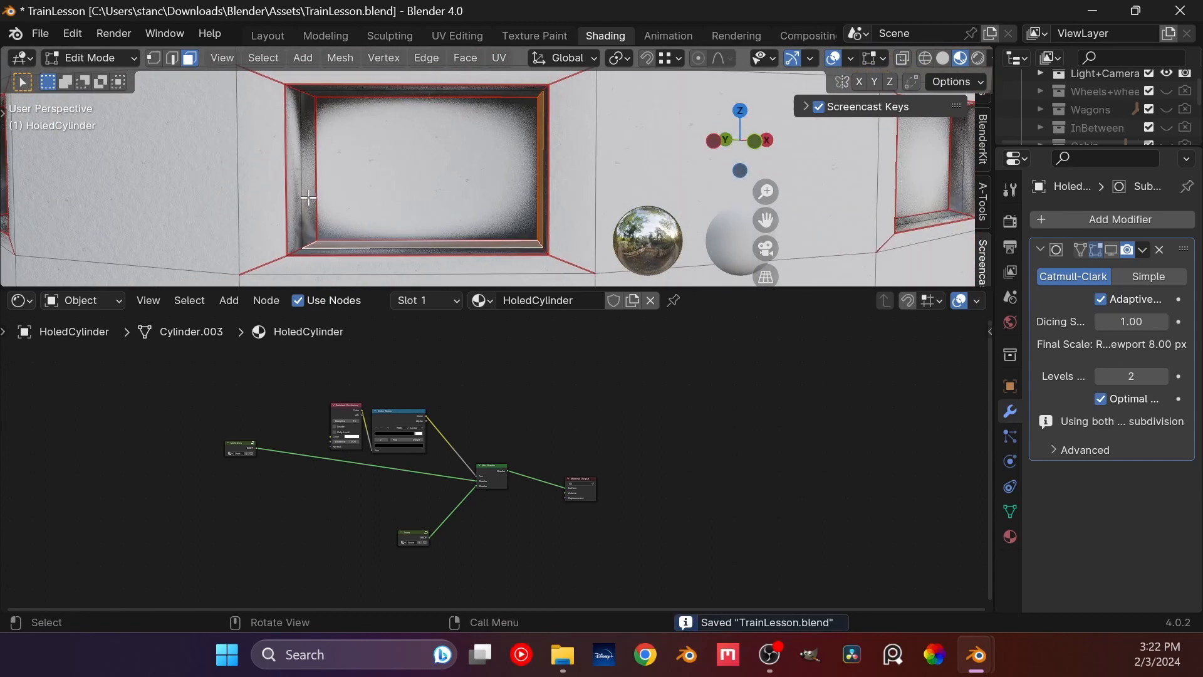
left_click(307, 95, "alt+shift")
left_click(317, 97, "alt+shift")
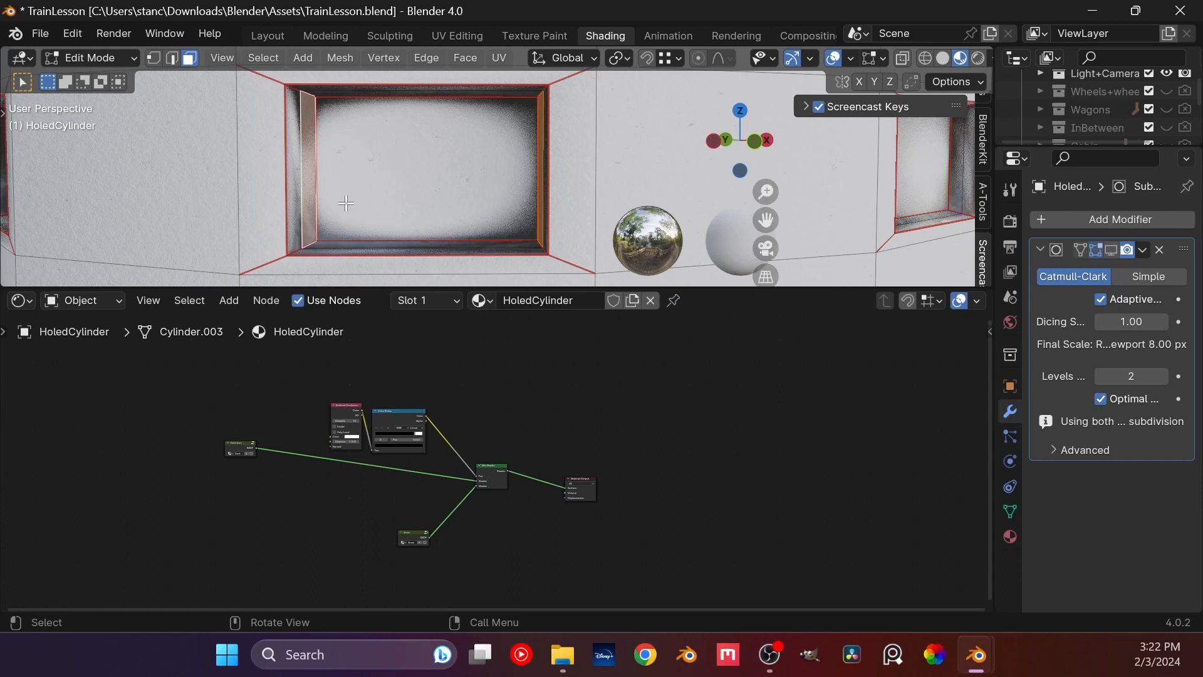
key("alt+a")
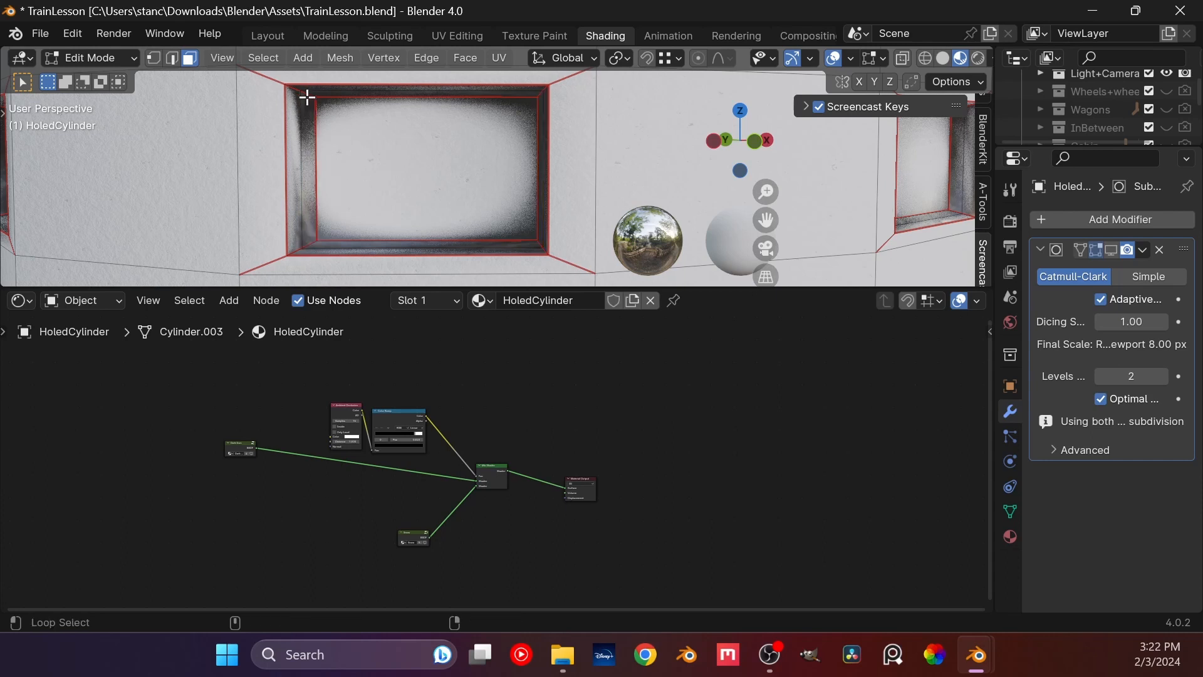
Step: Select the loop of inner wall faces in the recess together with its back face
left_click(307, 97, "alt")
left_click(372, 158, "shift")
middle_click_drag(381, 171, 460, 205)
scroll(459, 205, "down", 2)
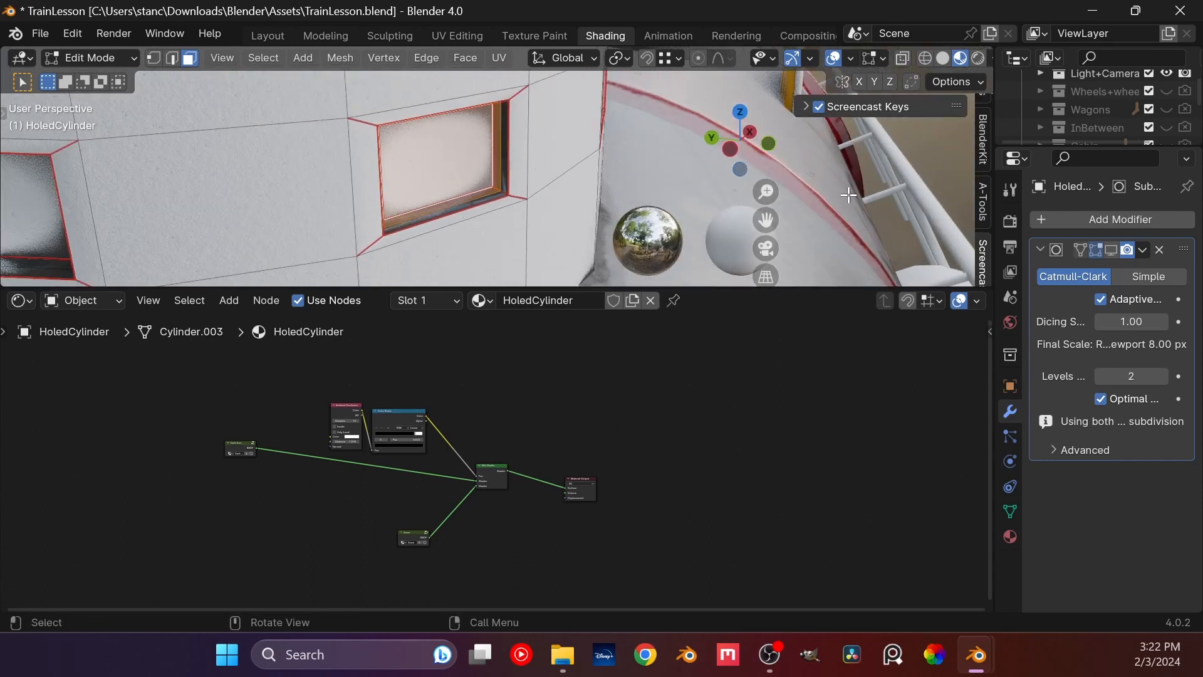
Step: Add a second material slot with a new material and assign it to the selected recess faces
left_click(1011, 537)
left_click(1188, 221)
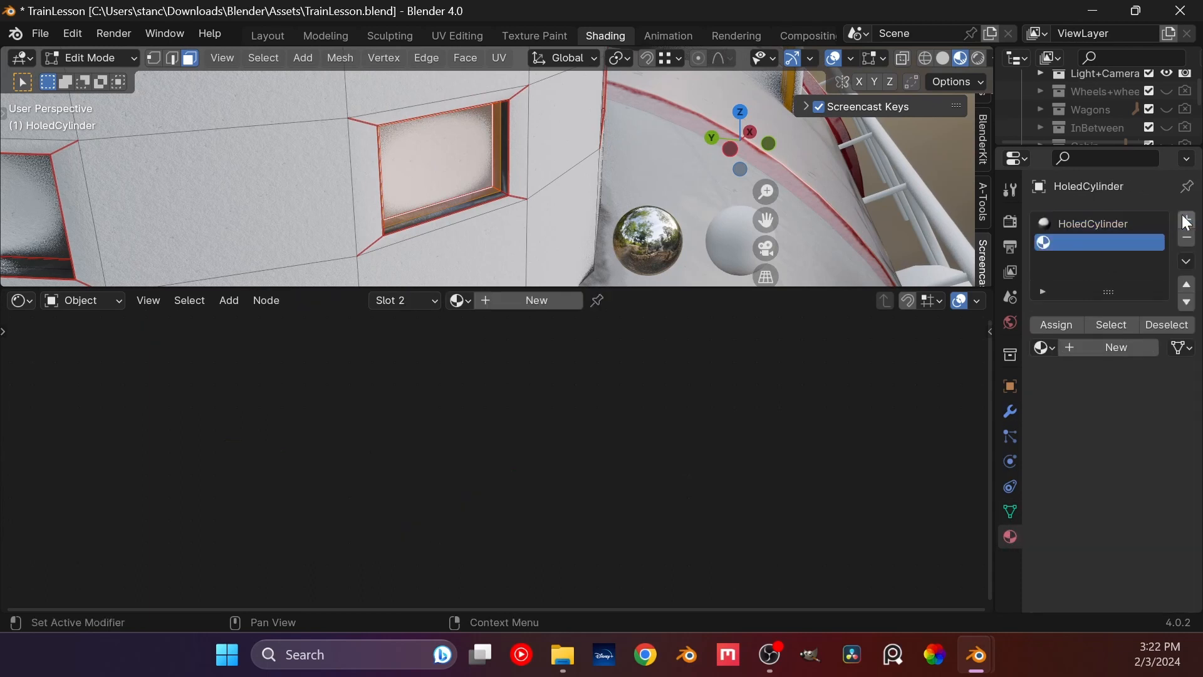
left_click(1070, 346)
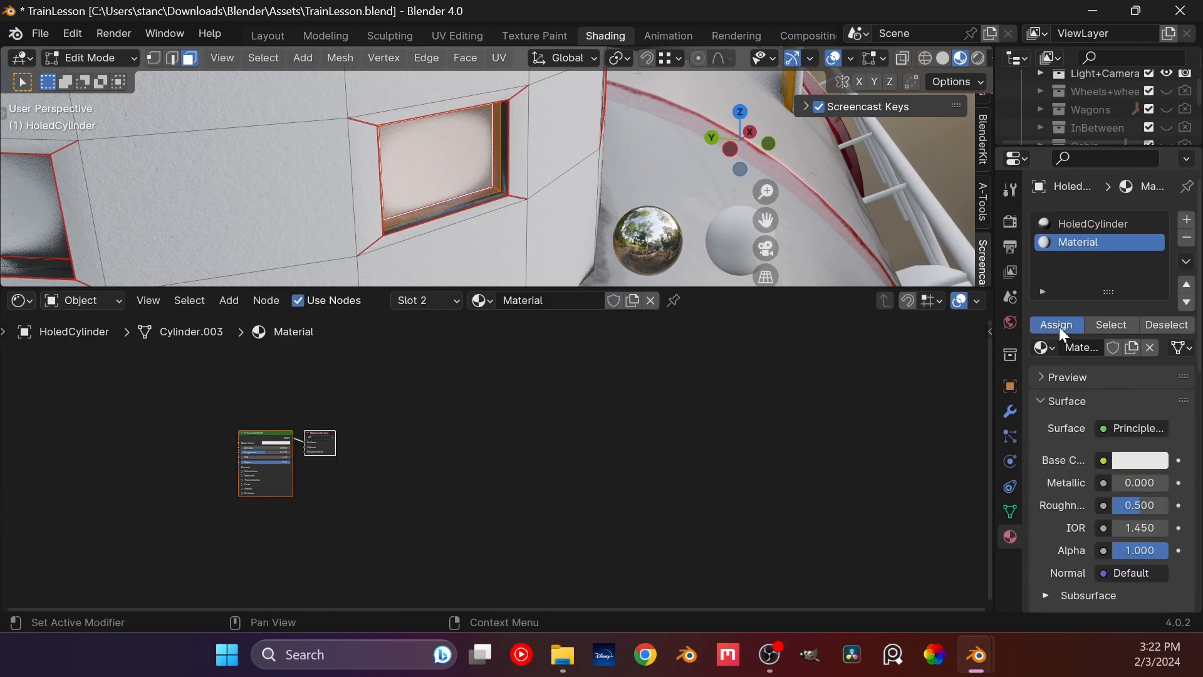
left_click(1059, 325)
Step: Rename the new recess material as Cylinder Fire
left_click(1139, 460)
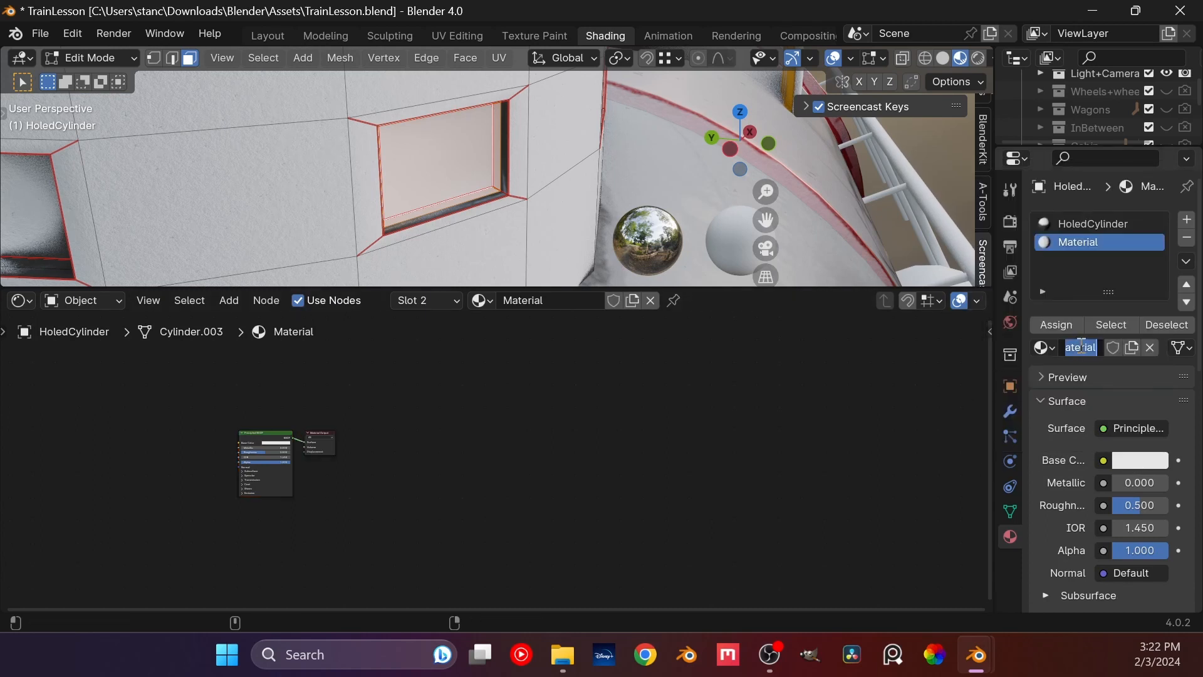
type("Cylinder Frie")
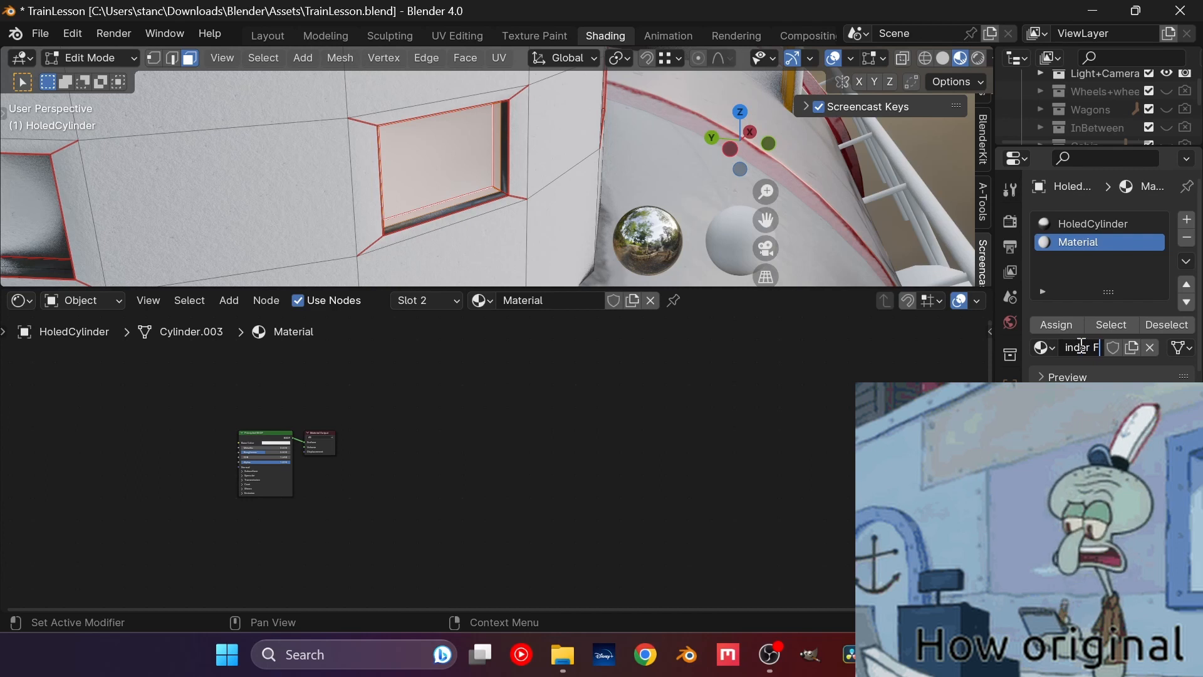
key("Return")
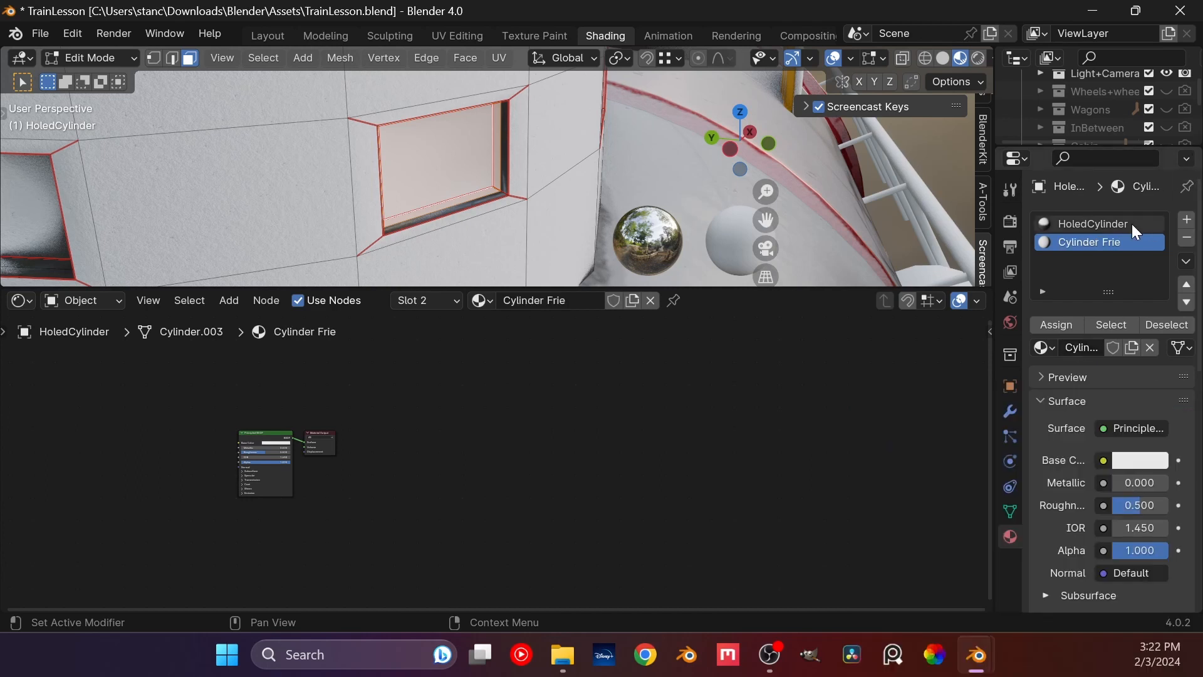
left_click(1094, 347)
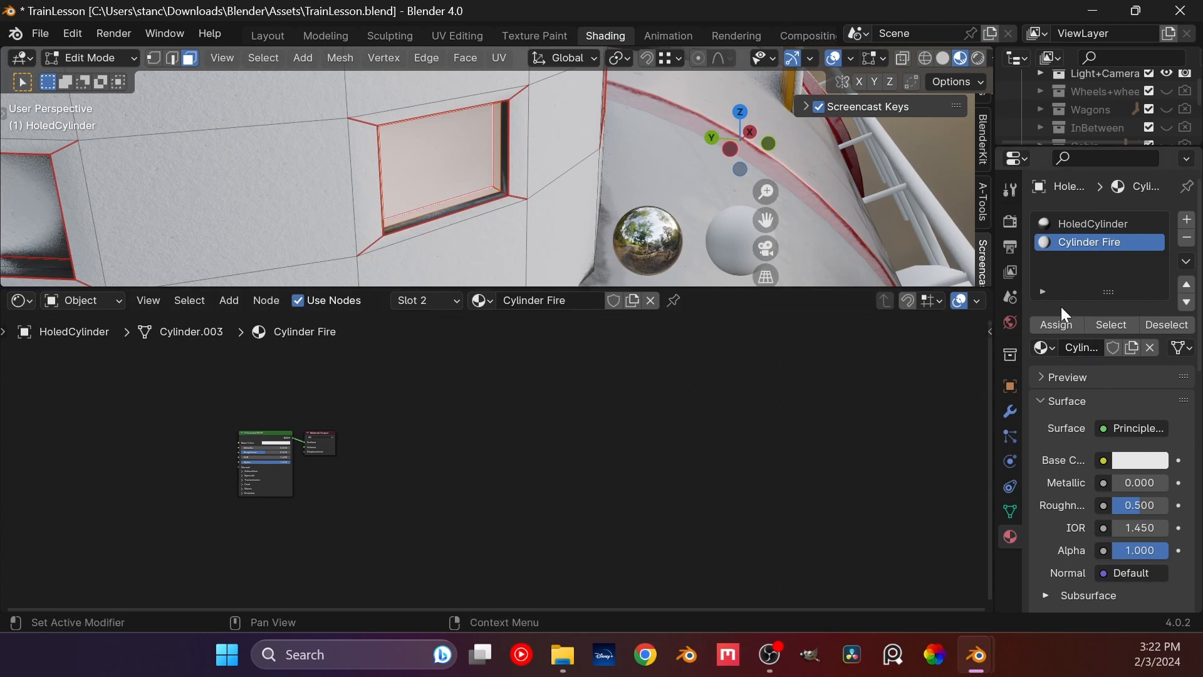
Step: Switch Cylinder Fire's surface to Emission with an orange colour (hue 0.061, saturation 0.939) and a strength of 20
left_click(1124, 429)
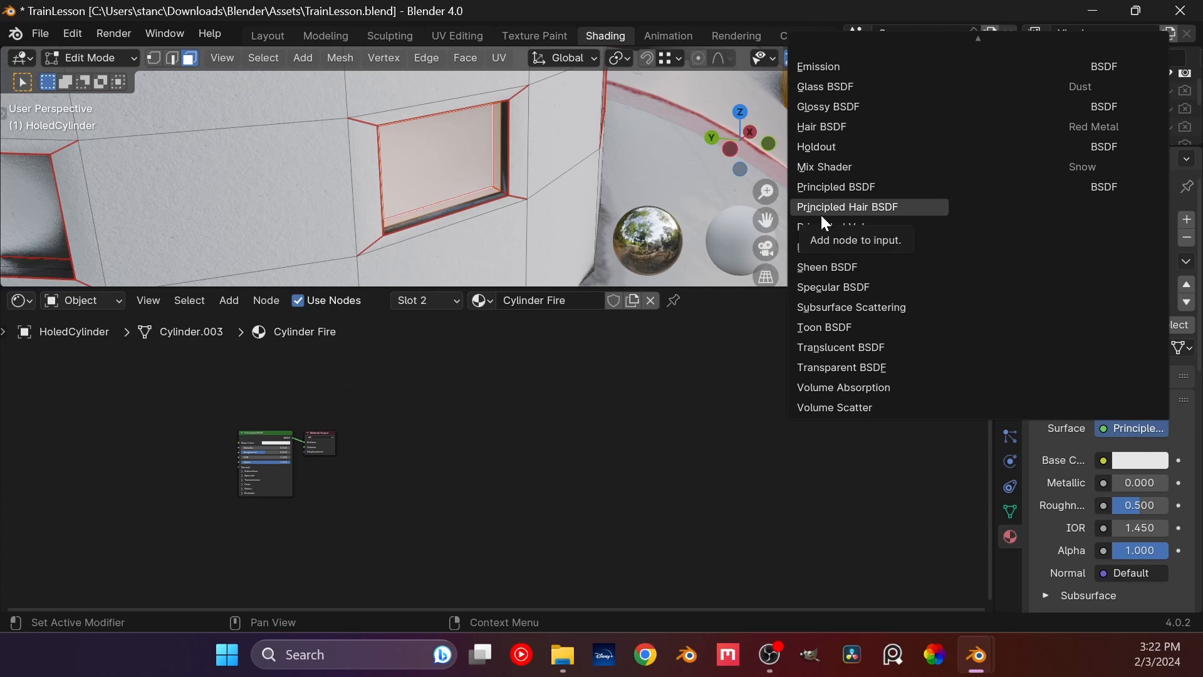
left_click(821, 68)
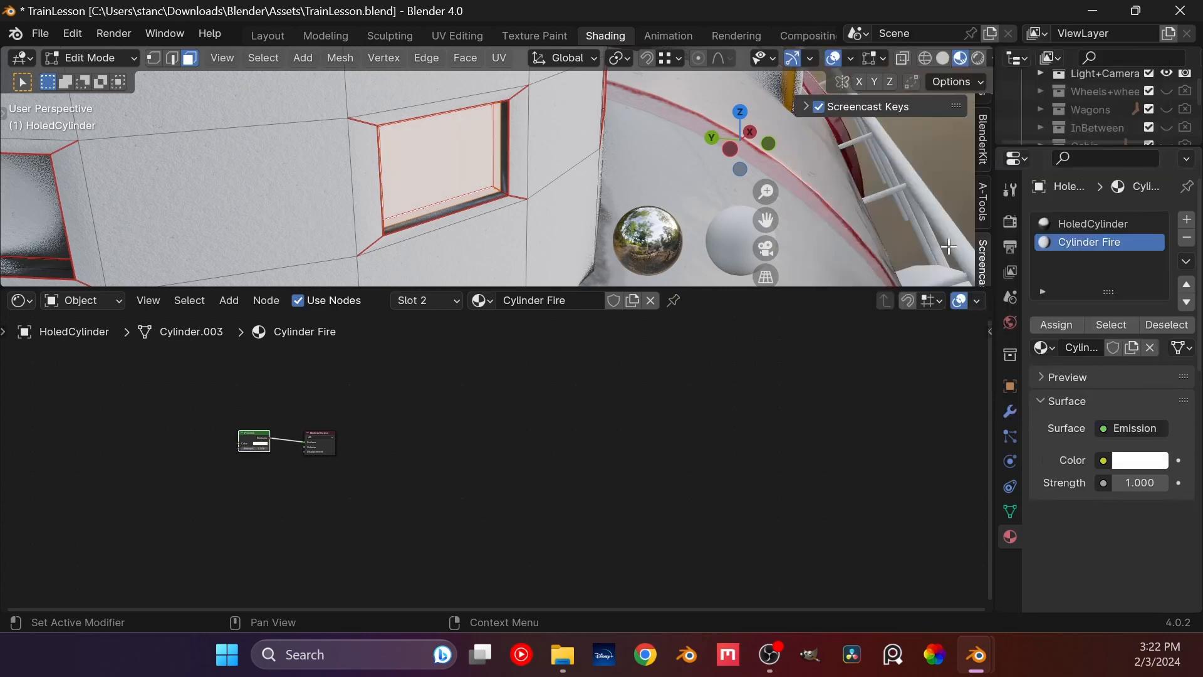
left_click(1140, 460)
left_click(1035, 271)
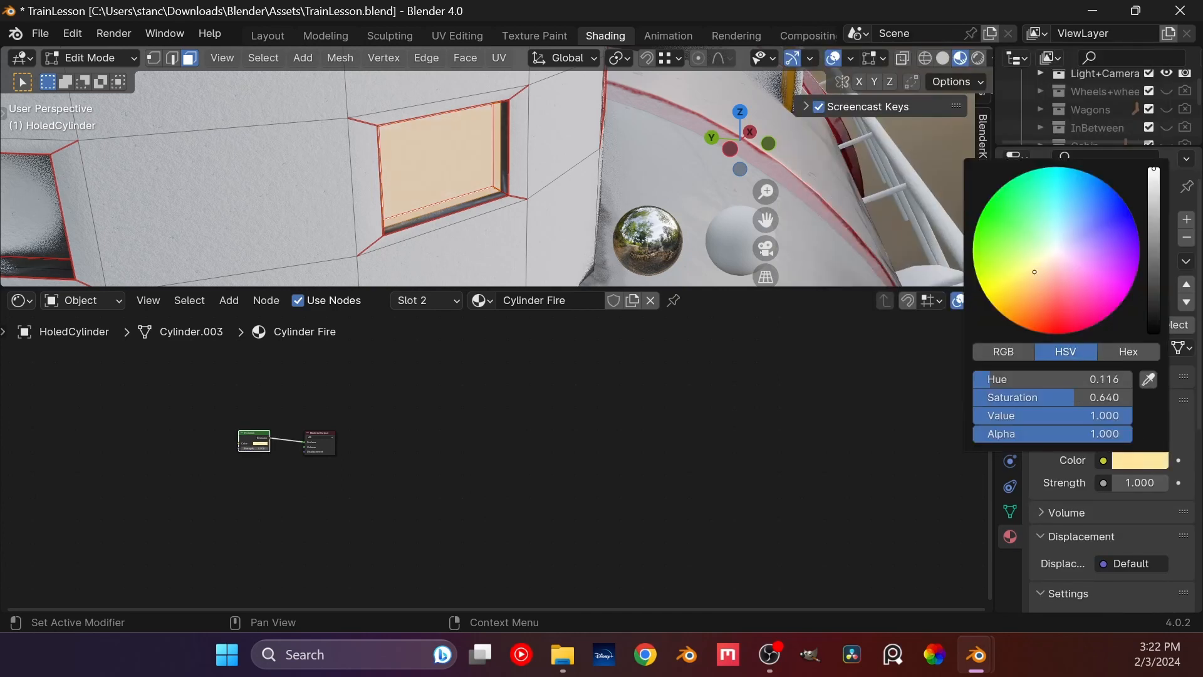
left_click_drag(1035, 271, 1024, 301)
left_click(1142, 481)
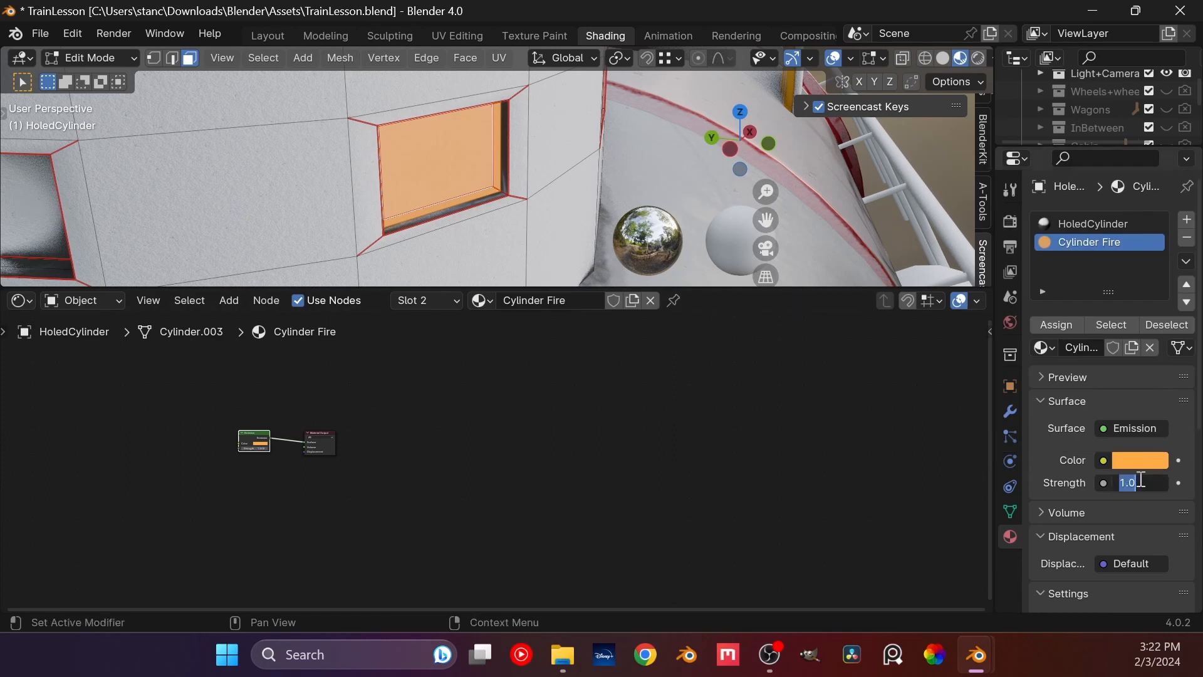
type("20")
key("Return")
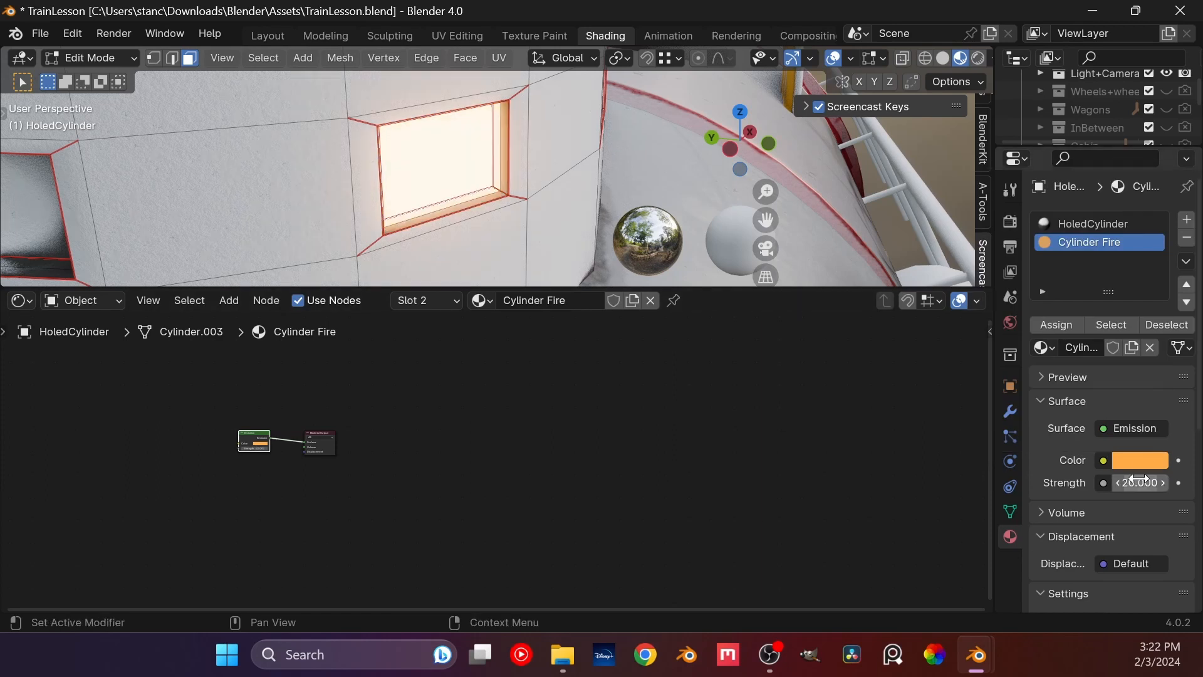
Step: Try to select the other recesses' faces with Select Similar by Perimeter, and undo that selection
scroll(413, 178, "down", 6)
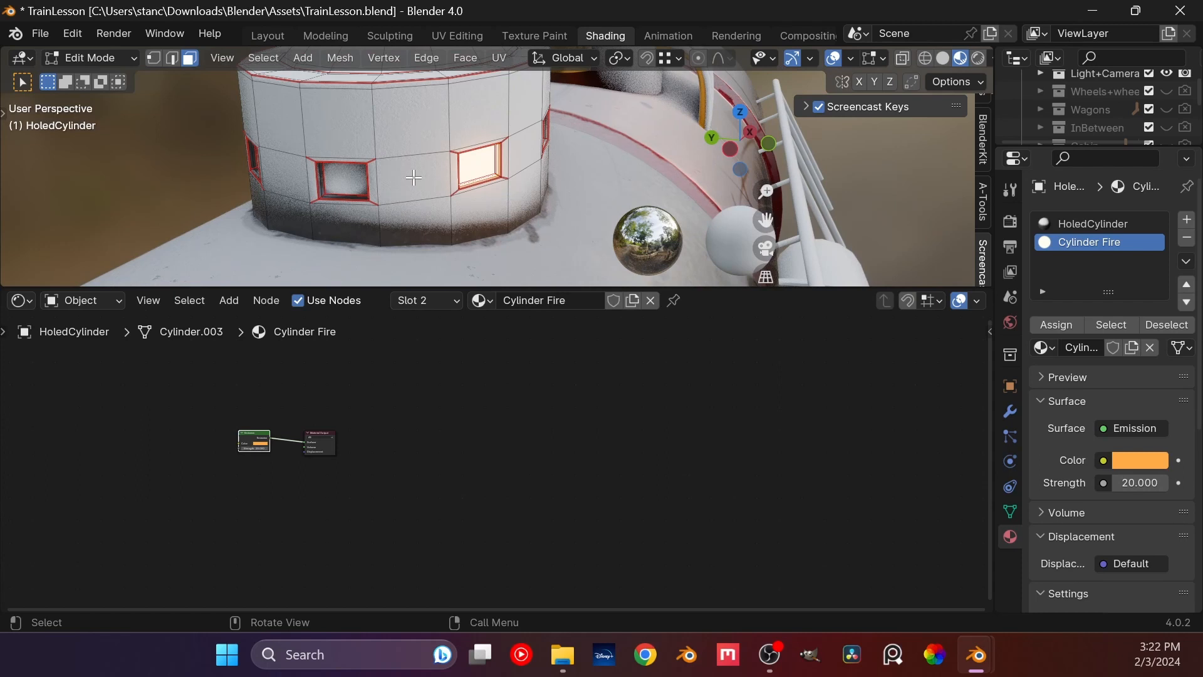
scroll(374, 177, "up", 5)
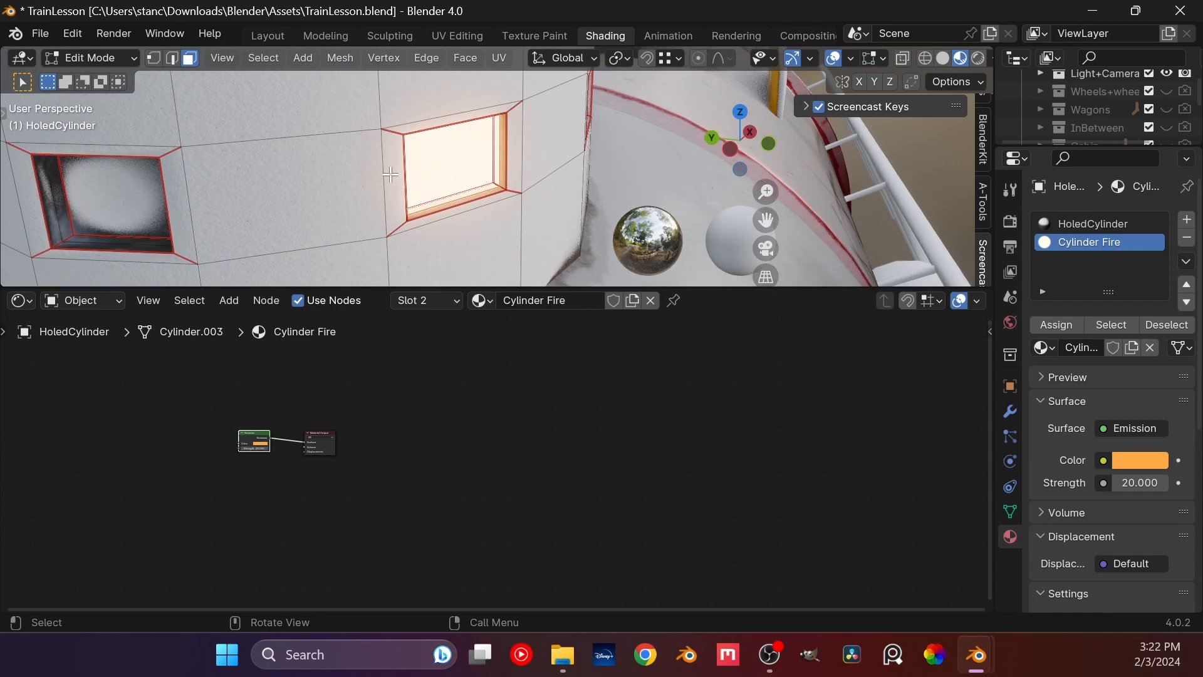
middle_click_drag(395, 177, 492, 163, "shift")
scroll(492, 163, "down", 3)
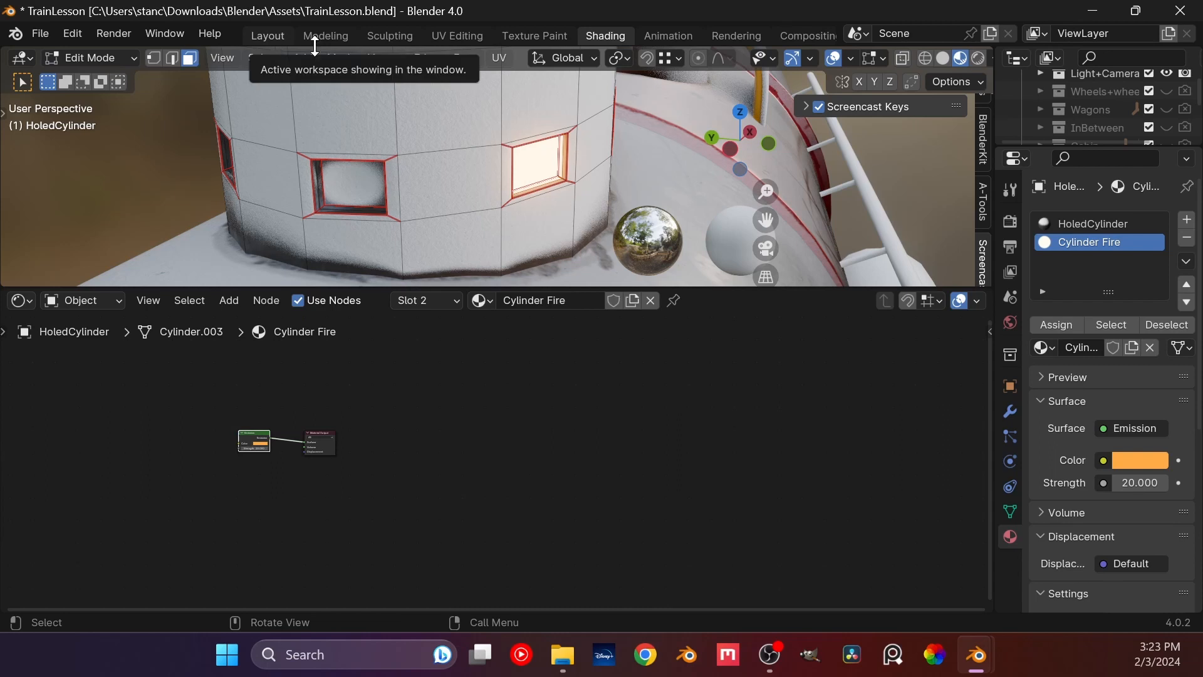
left_click(266, 60)
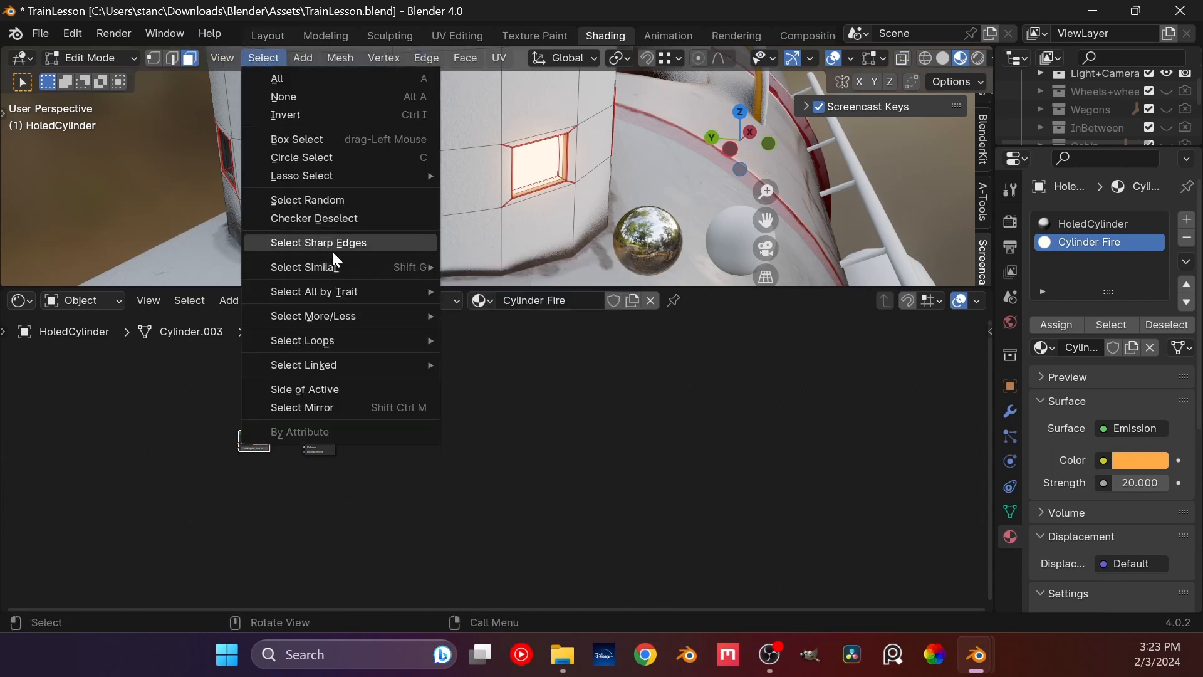
mouse_move(339, 266)
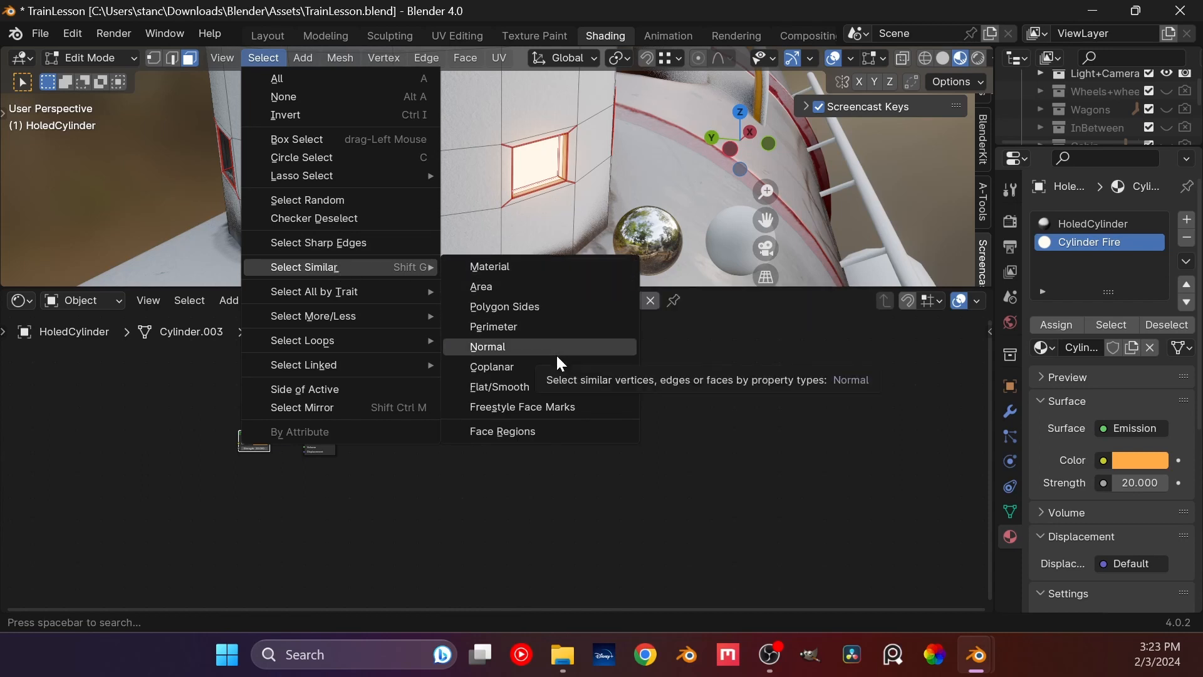
left_click(531, 327)
middle_click_drag(537, 203, 461, 156)
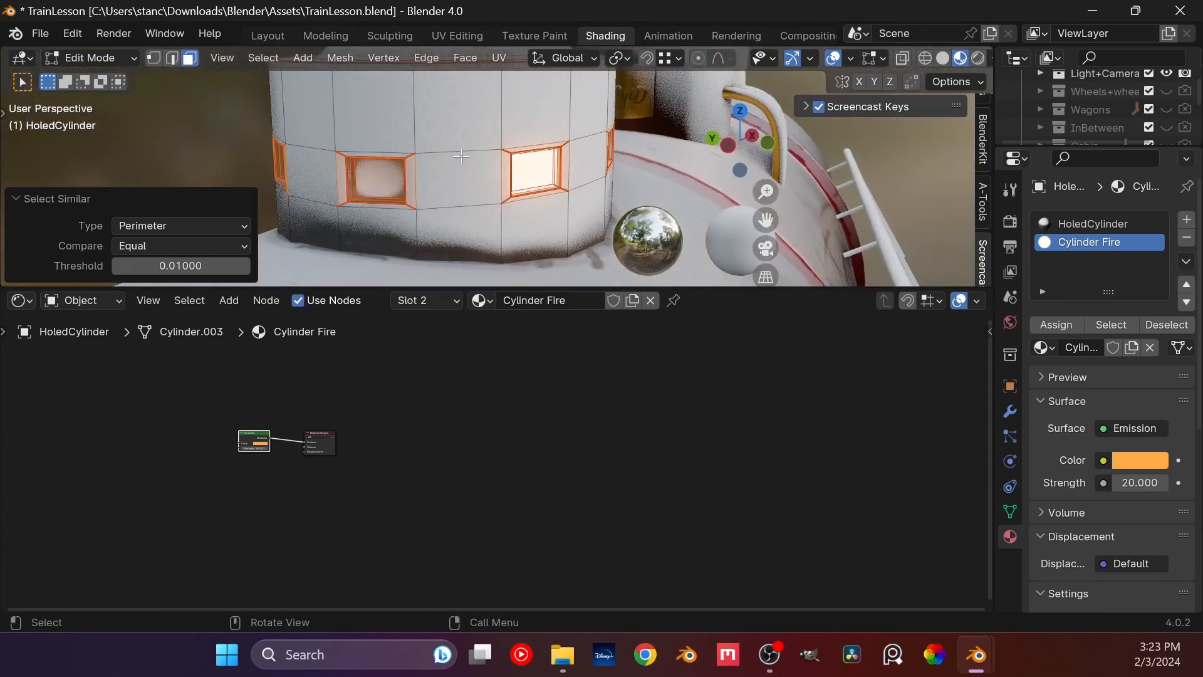
key("alt+a")
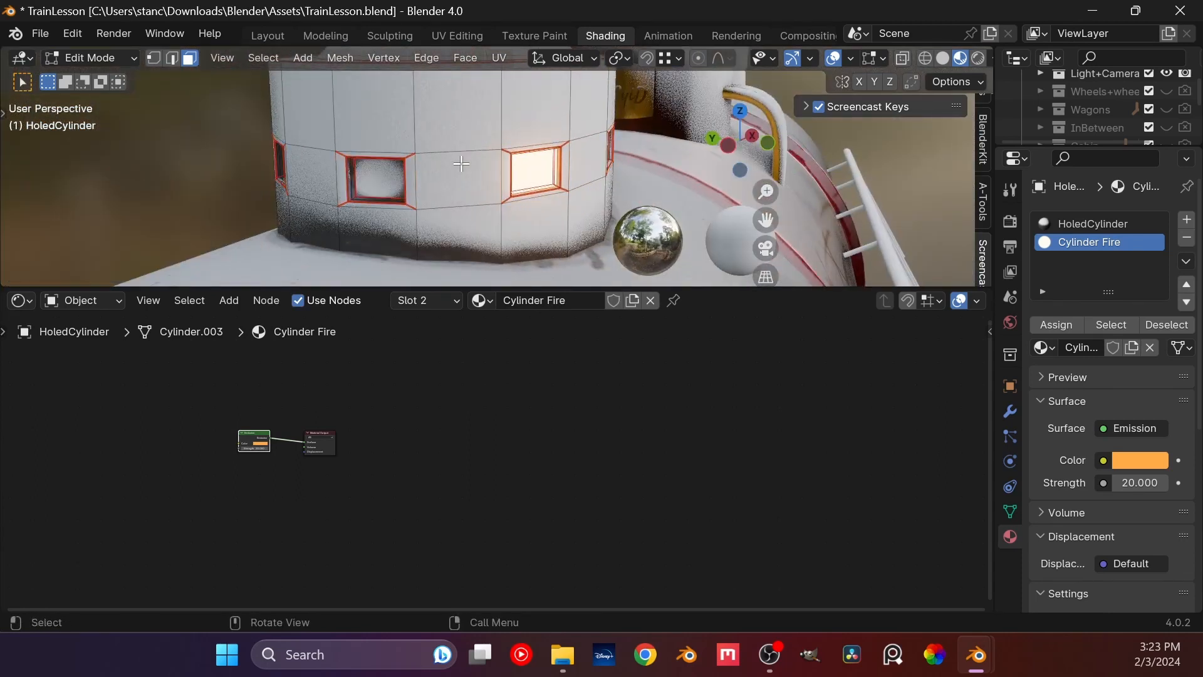
Step: Select the matching recesses all around the cylinder with Select Similar by Face Regions and assign Cylinder Fire to them
left_click(261, 57)
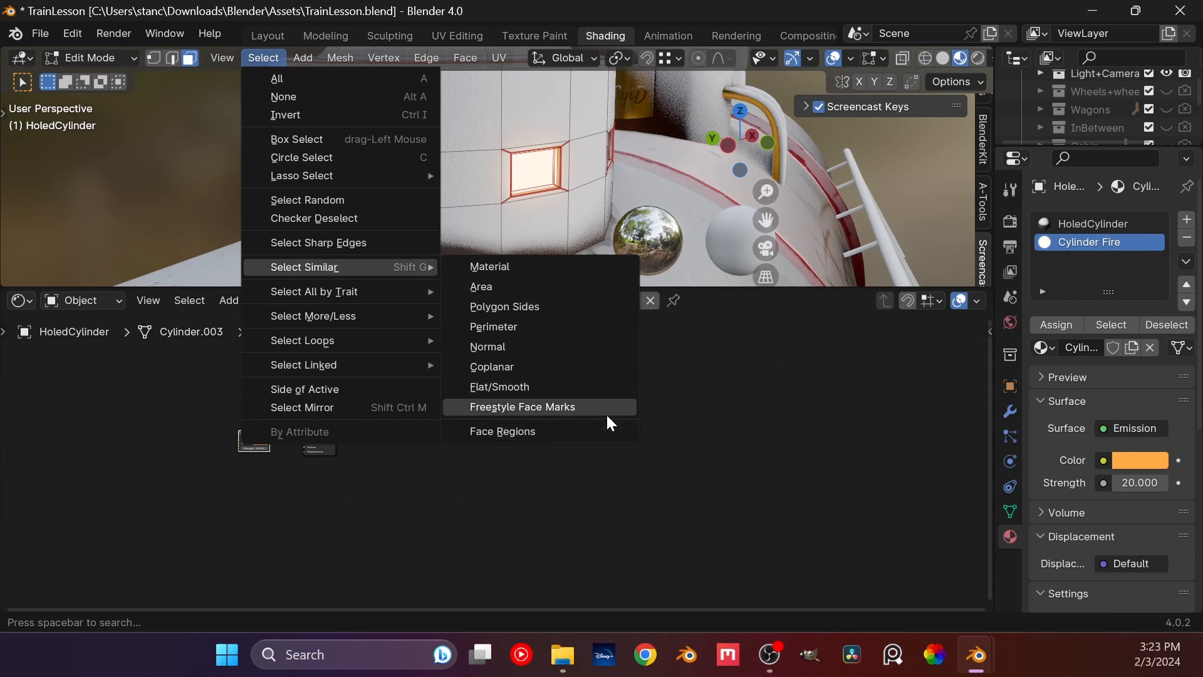
left_click(502, 431)
middle_click_drag(397, 200, 461, 194)
scroll(460, 192, "down", 8)
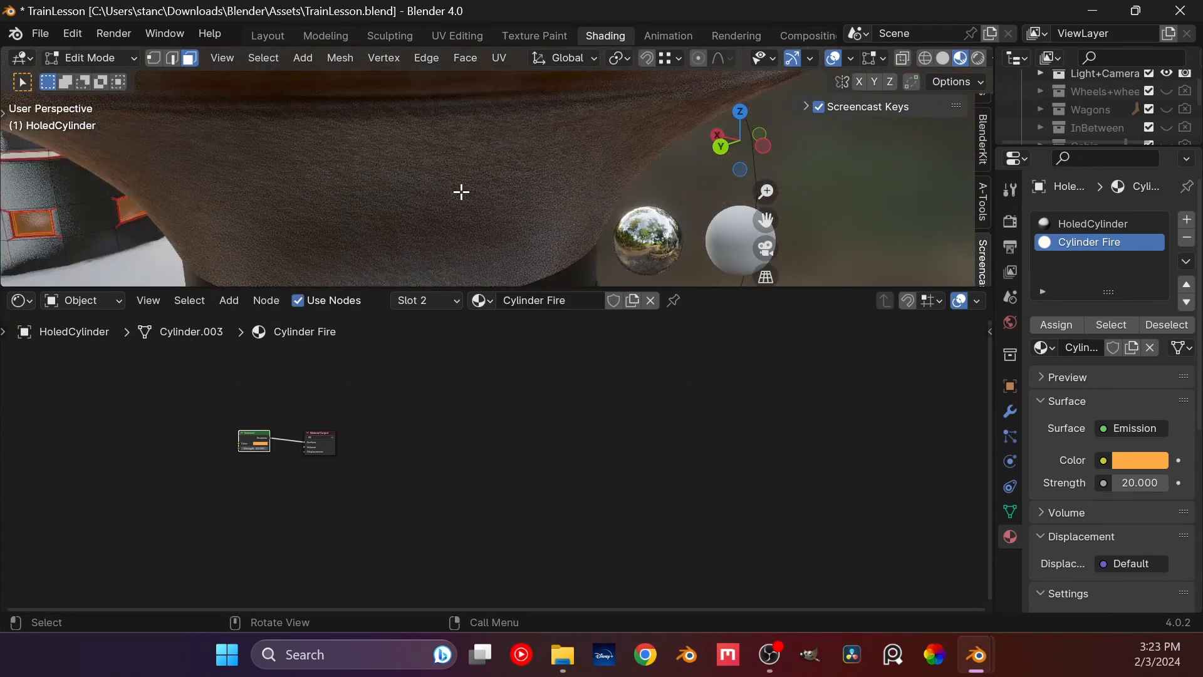
middle_click_drag(328, 169, 574, 163, "shift")
scroll(508, 146, "up", 3)
middle_click_drag(407, 172, 457, 178)
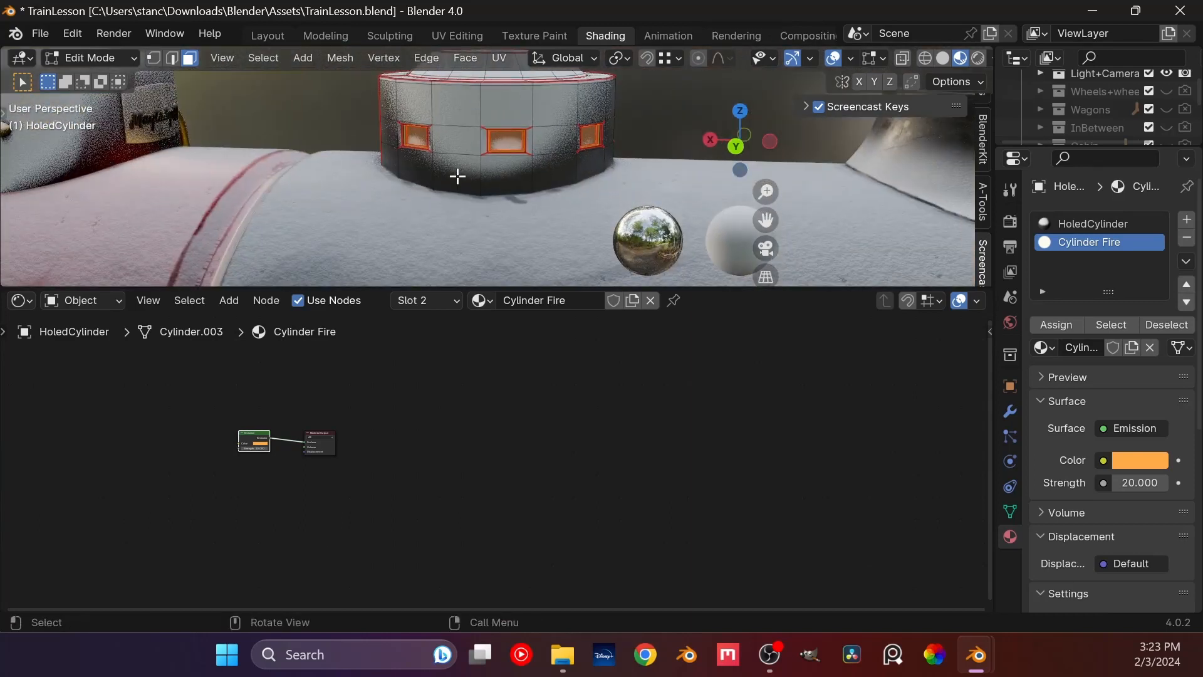
scroll(457, 170, "up", 4)
middle_click_drag(401, 151, 595, 137)
scroll(458, 136, "down", 4)
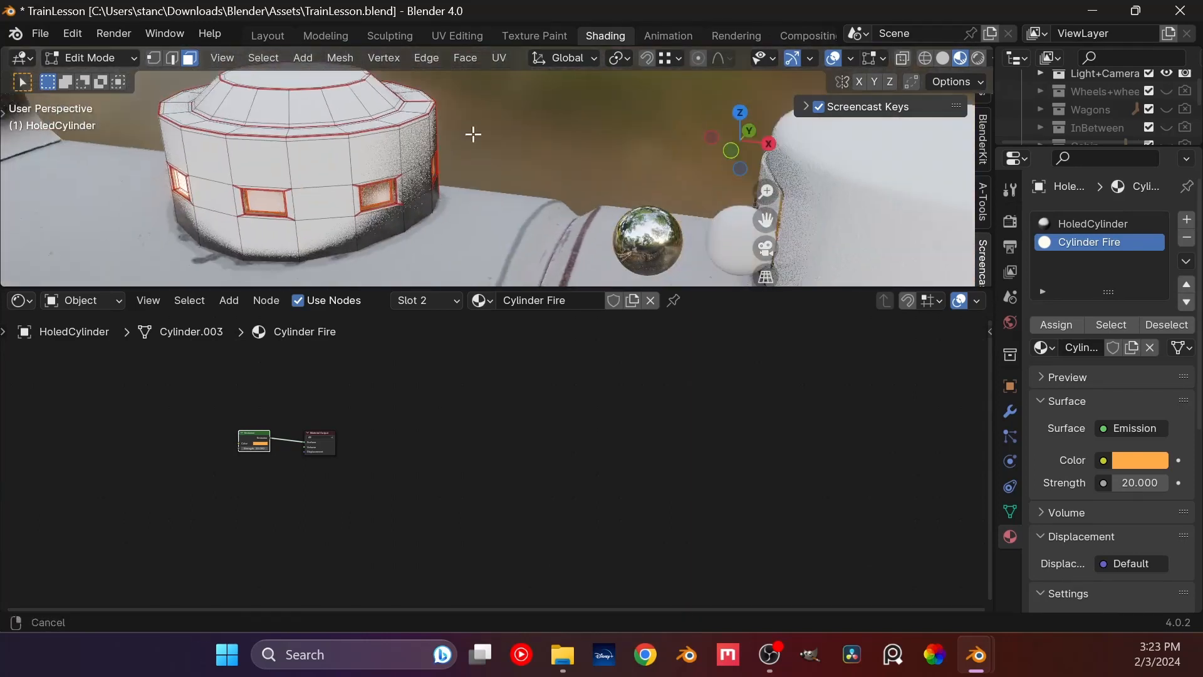
middle_click_drag(472, 132, 535, 147)
left_click(1041, 322)
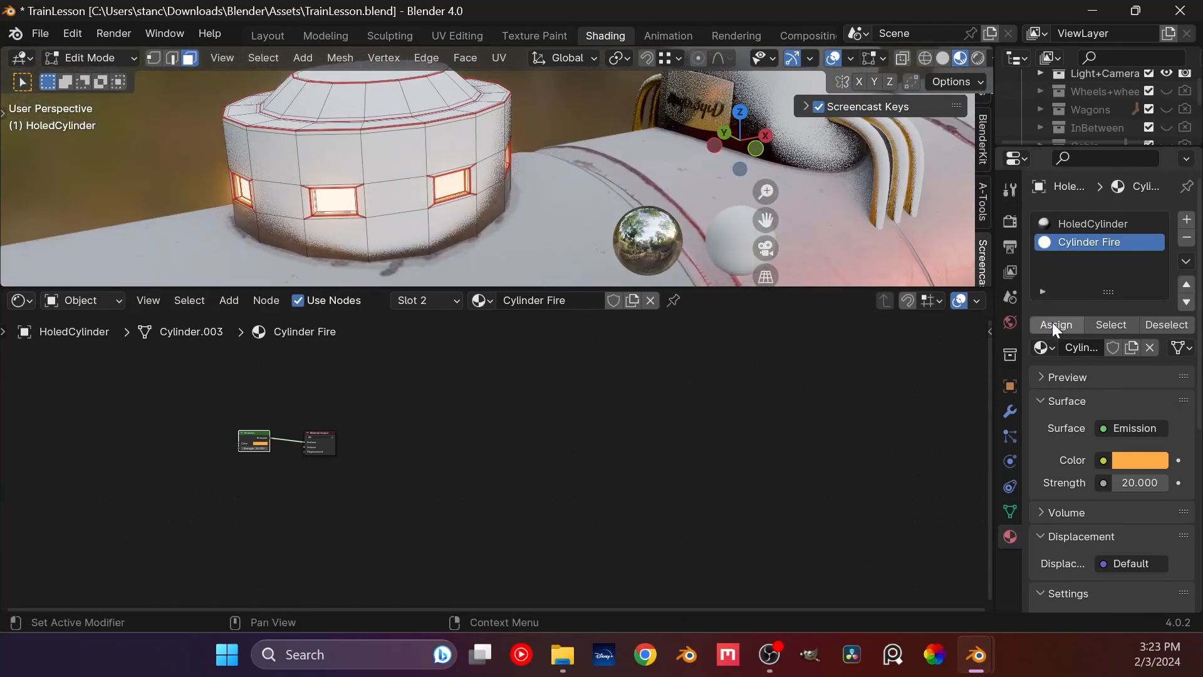
Step: Return to Object Mode and turn on the viewport display of the holed cylinder's Subdivision modifier
middle_click_drag(338, 166, 447, 131, "shift")
key("Tab")
middle_click_drag(296, 136, 441, 147)
left_click(1011, 411)
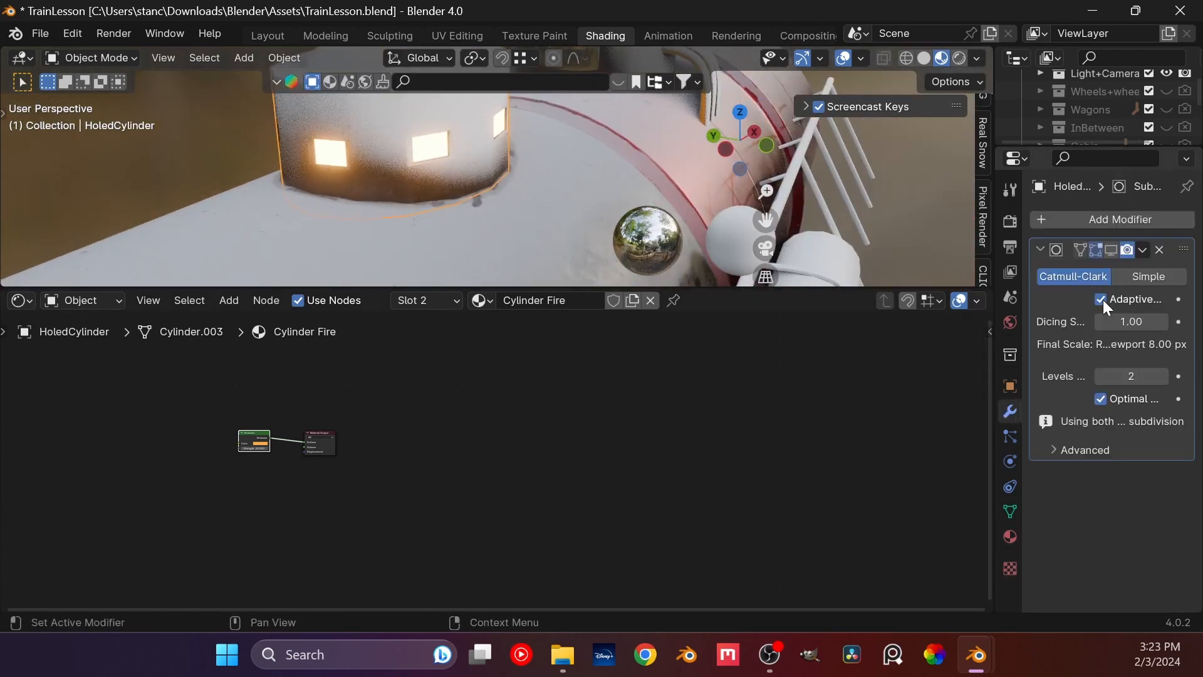
left_click(1113, 252)
middle_click_drag(387, 152, 329, 144)
middle_click(457, 144)
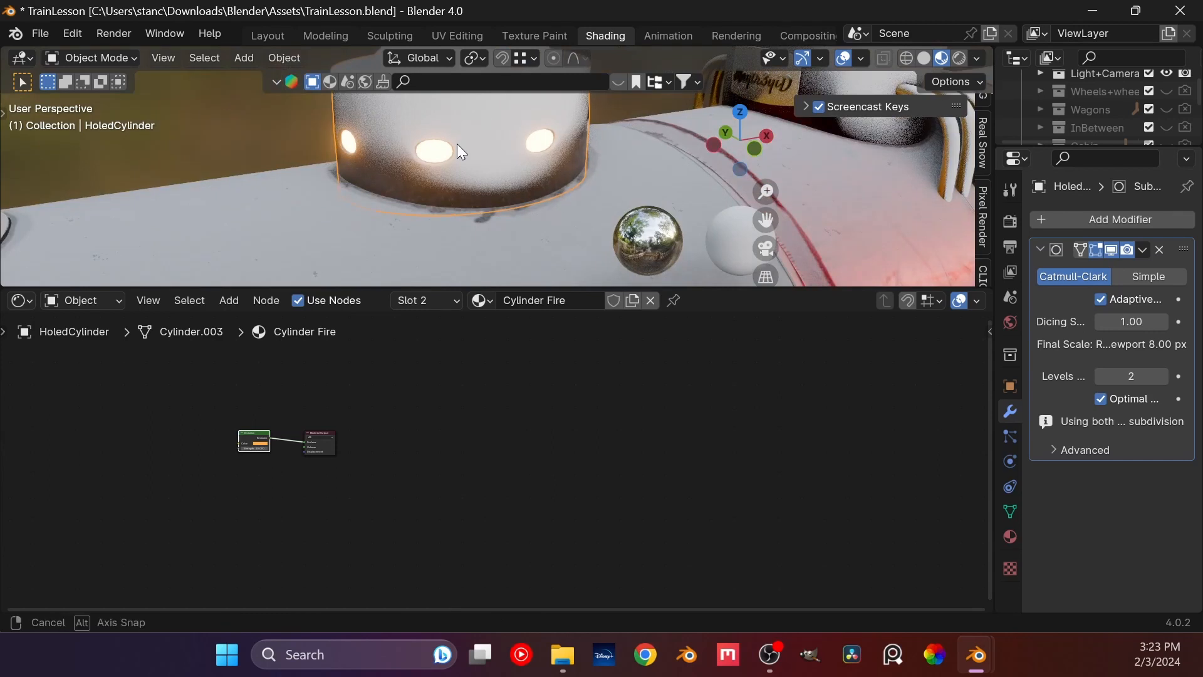
key("Tab")
key("Tab")
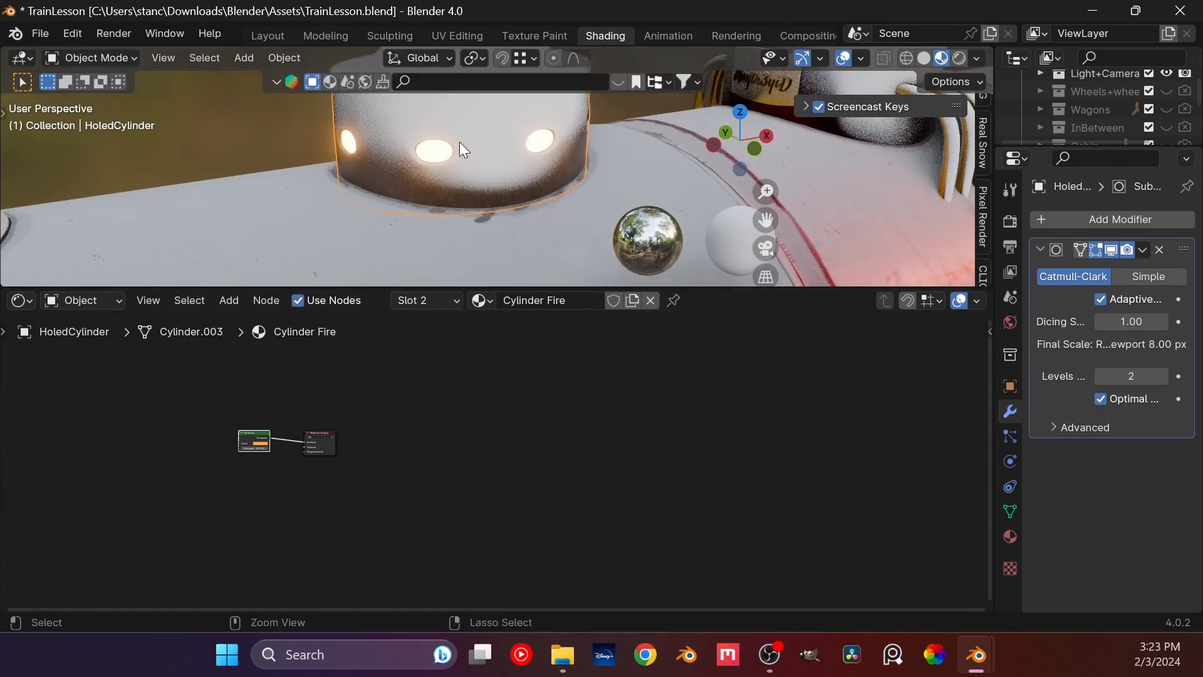
key("ctrl+a")
Step: Save the file and view the train through the camera in Rendered shading
scroll(414, 167, "down", 4)
key("ctrl+s")
middle_click_drag(486, 183, 502, 178)
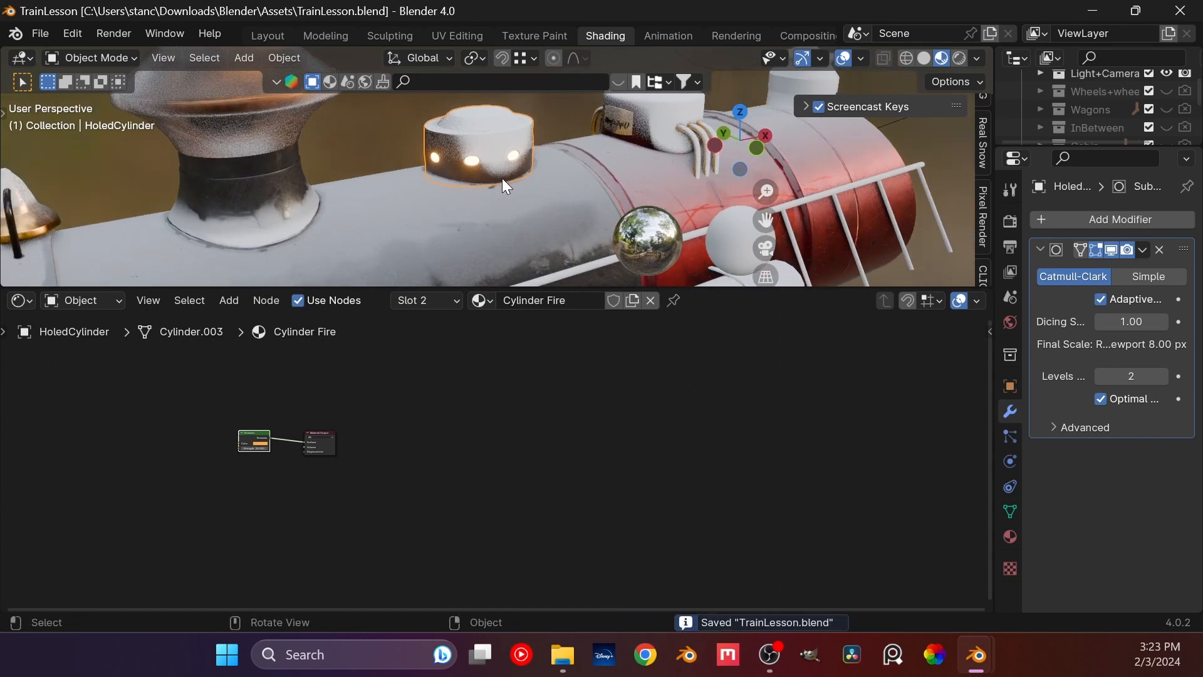
scroll(502, 178, "down", 4)
key("z")
left_click(524, 187)
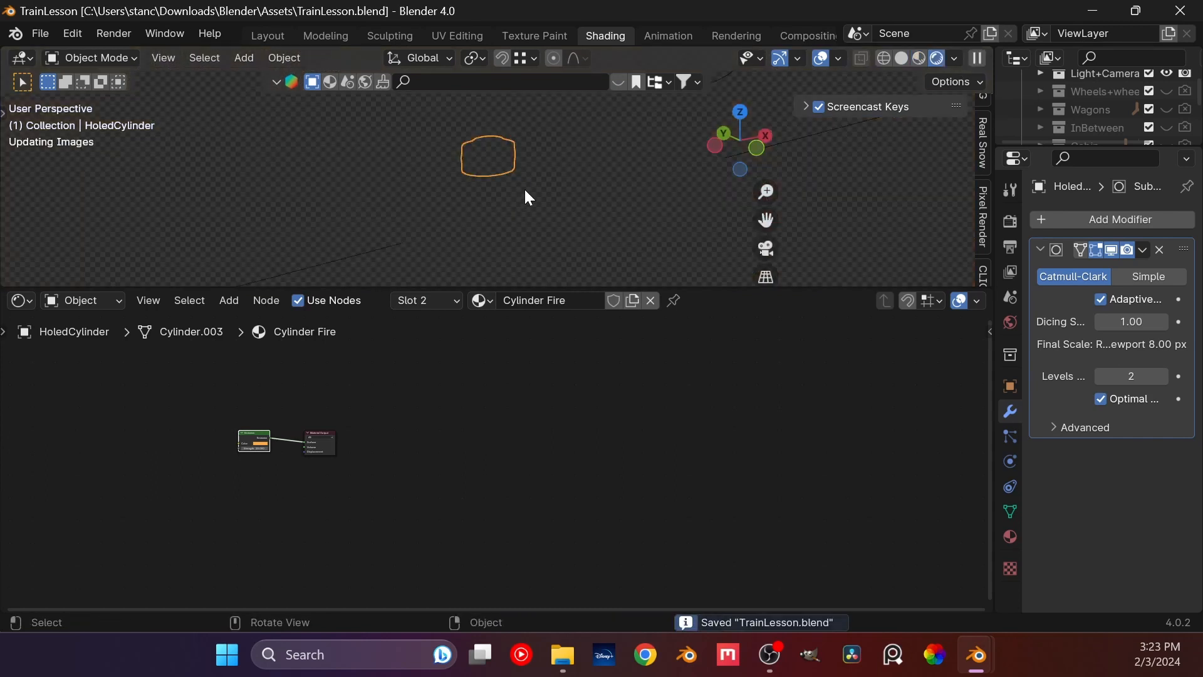
key("KP_0")
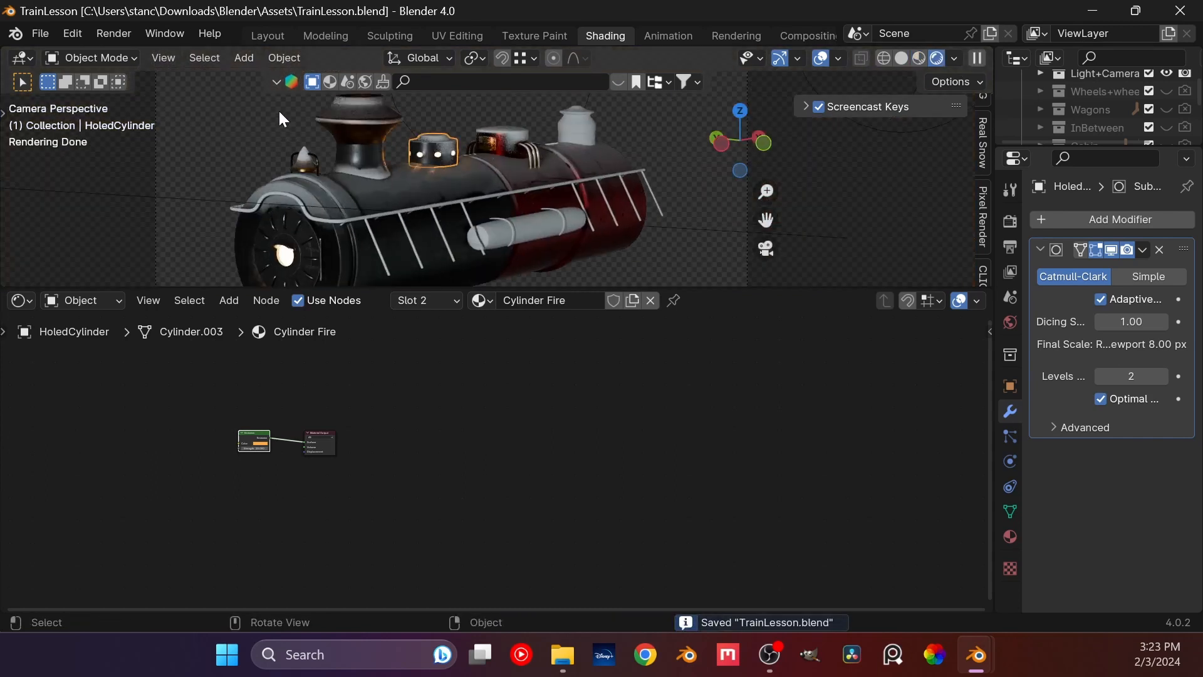
Step: Set Cylinder Fire's emission strength to 10 and save the file
left_click(278, 109)
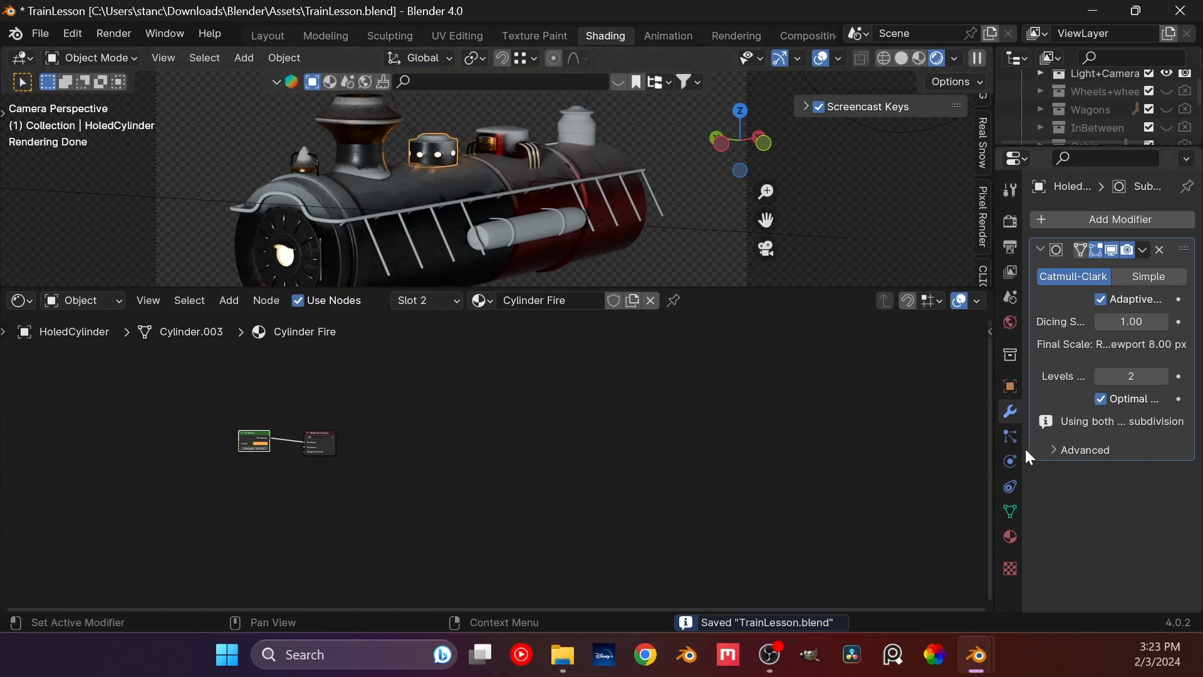
left_click(1012, 542)
left_click(1136, 461)
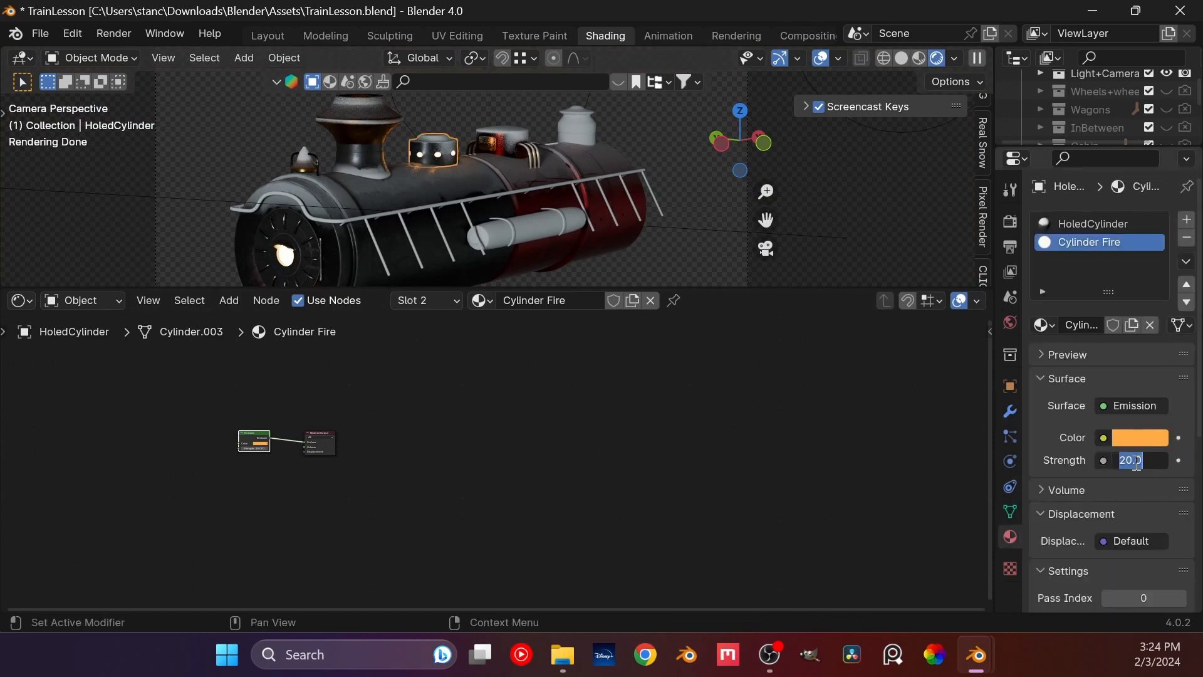
key("Return")
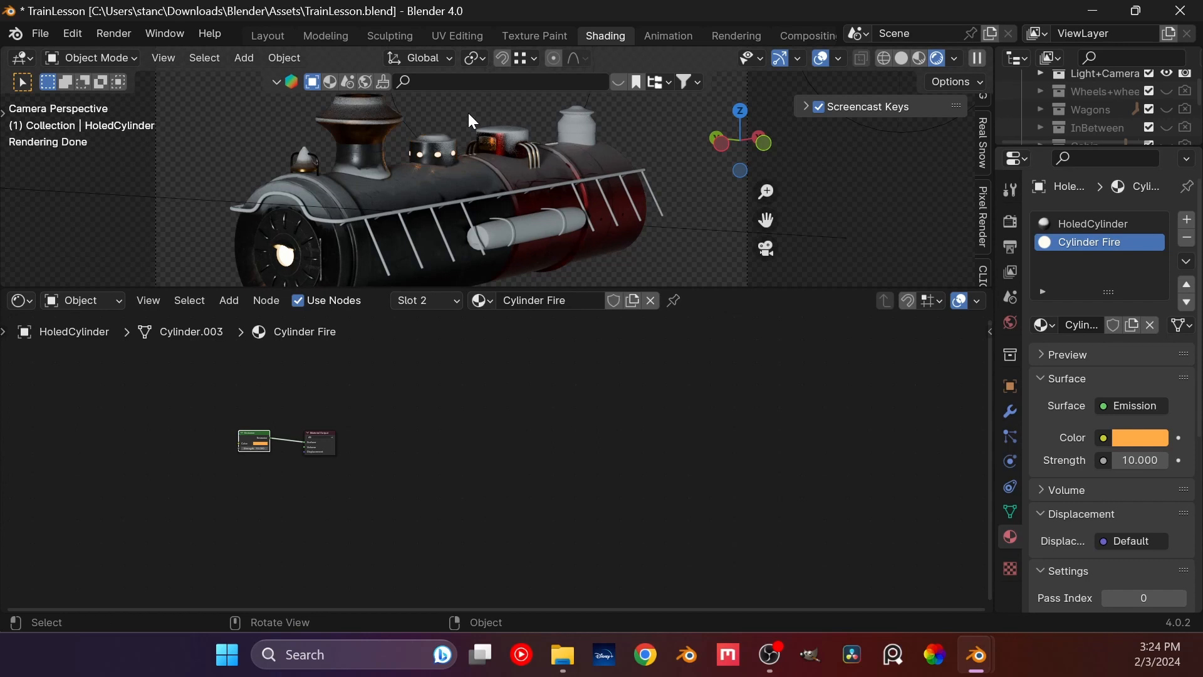
scroll(387, 146, "up", 3)
middle_click_drag(385, 171, 481, 154, "shift")
scroll(481, 154, "down", 4)
key("ctrl+s")
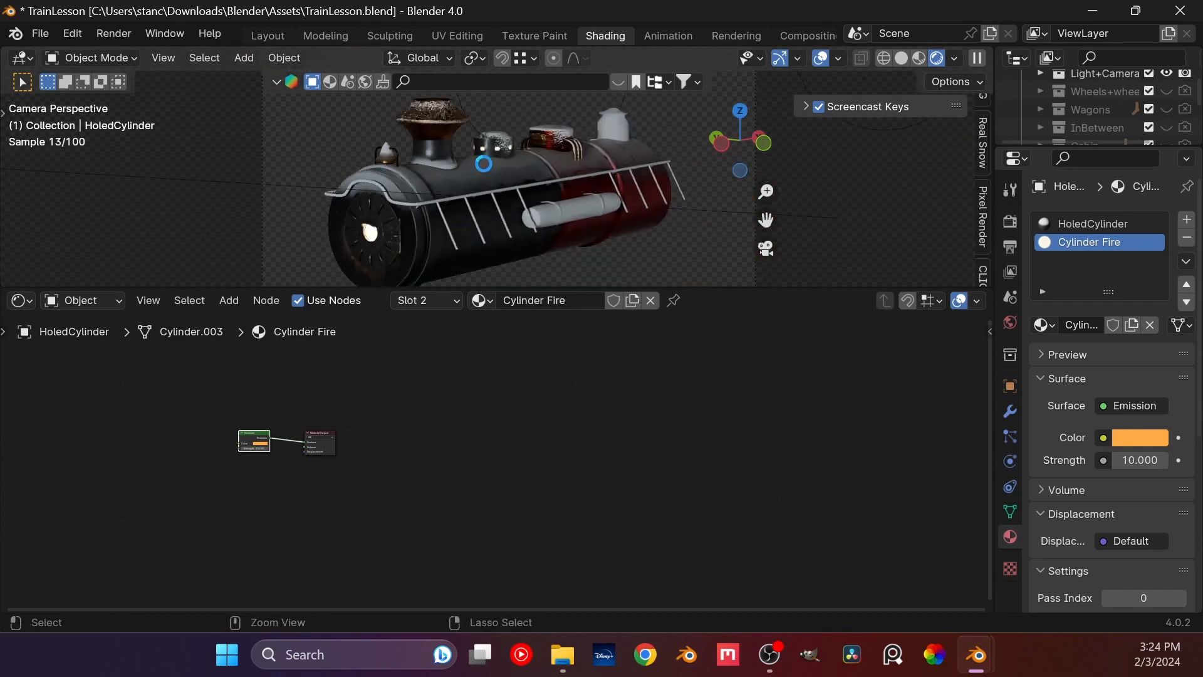
Step: Change Cylinder Fire's emission colour to a deeper, more saturated orange and save the file
scroll(526, 247, "up", 1)
scroll(526, 246, "up", 1)
left_click(1124, 437)
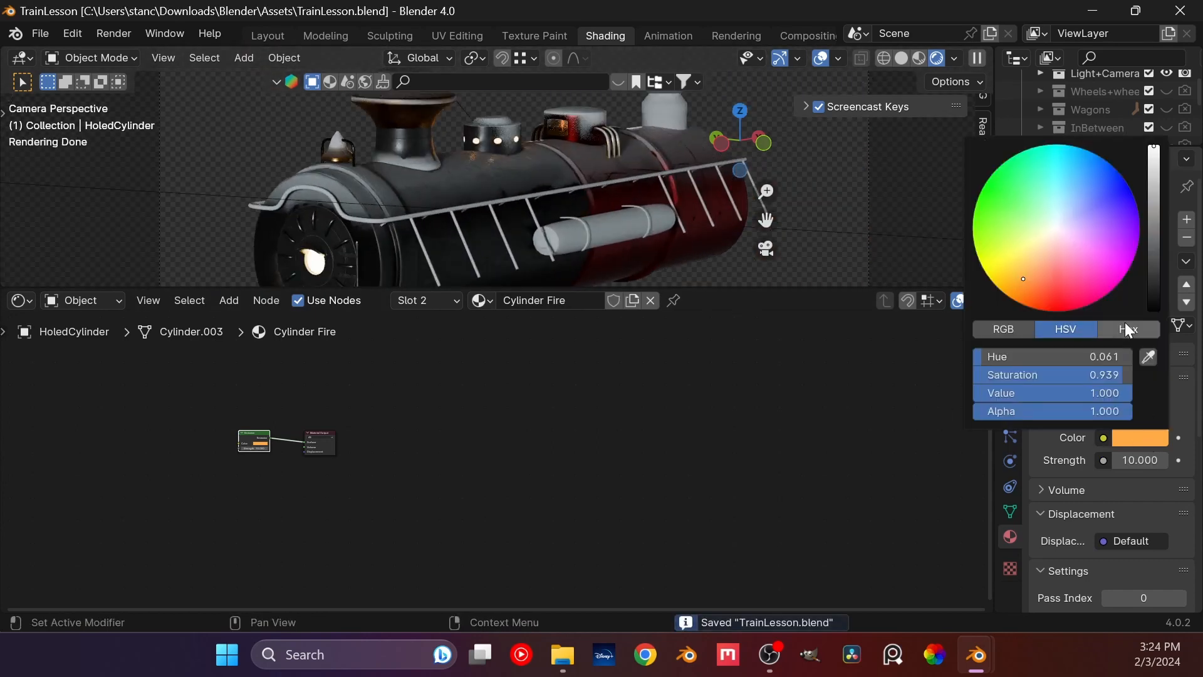
left_click(1012, 280)
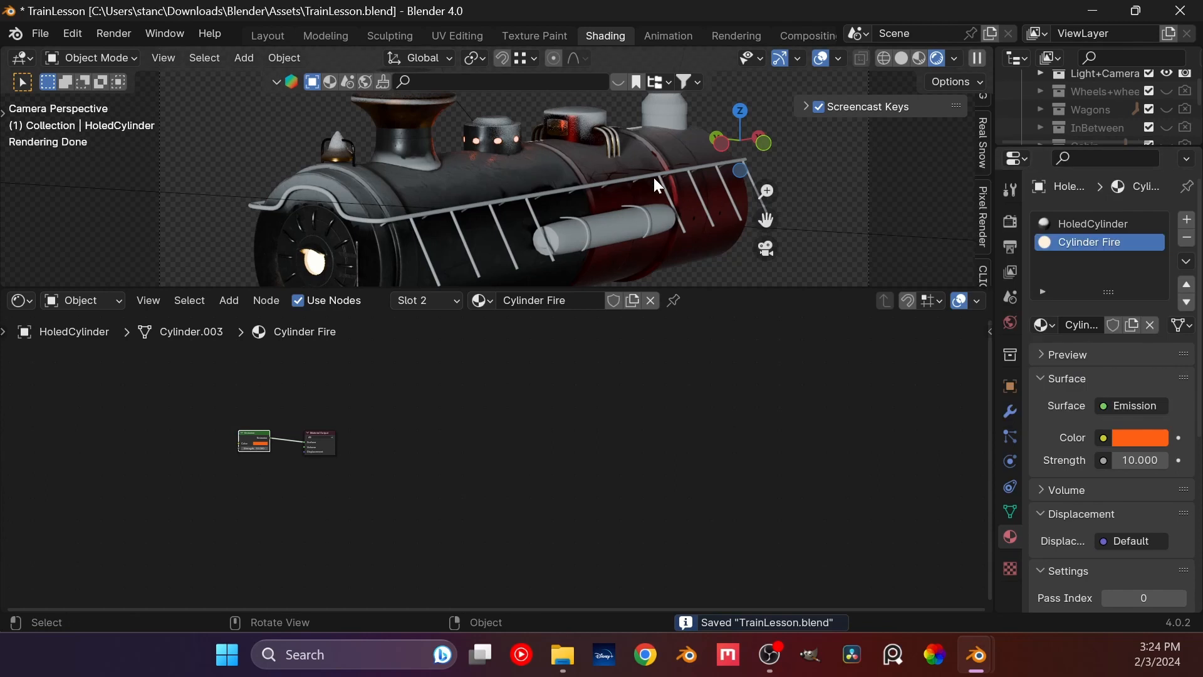
scroll(525, 175, "up", 8)
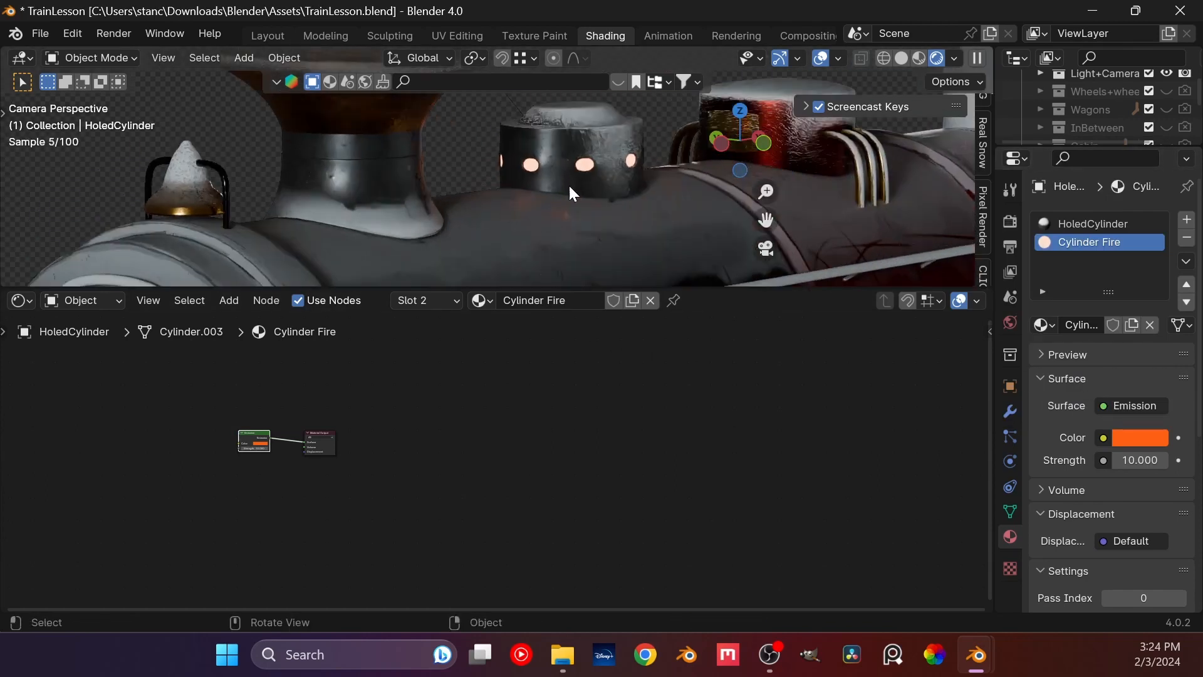
key("ctrl+s")
Step: Lighten Cylinder Fire's emission colour to a softer orange and check the glow on the whole train
scroll(472, 213, "down", 6)
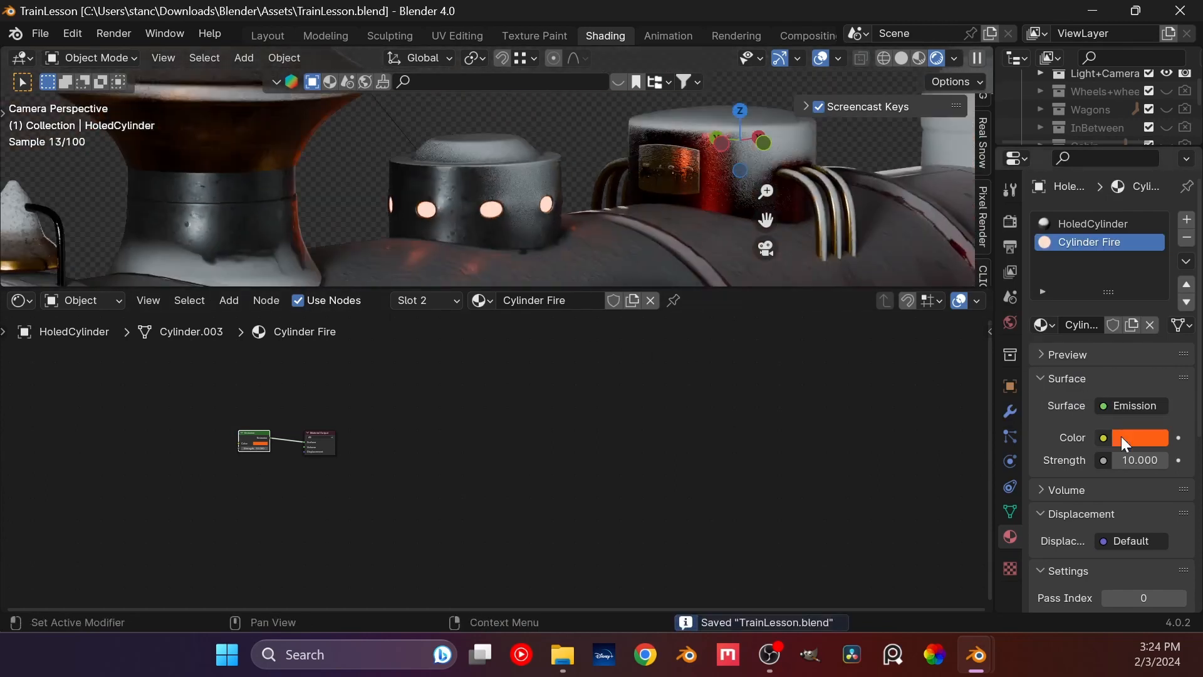
left_click(1138, 438)
left_click_drag(1036, 309, 1030, 283)
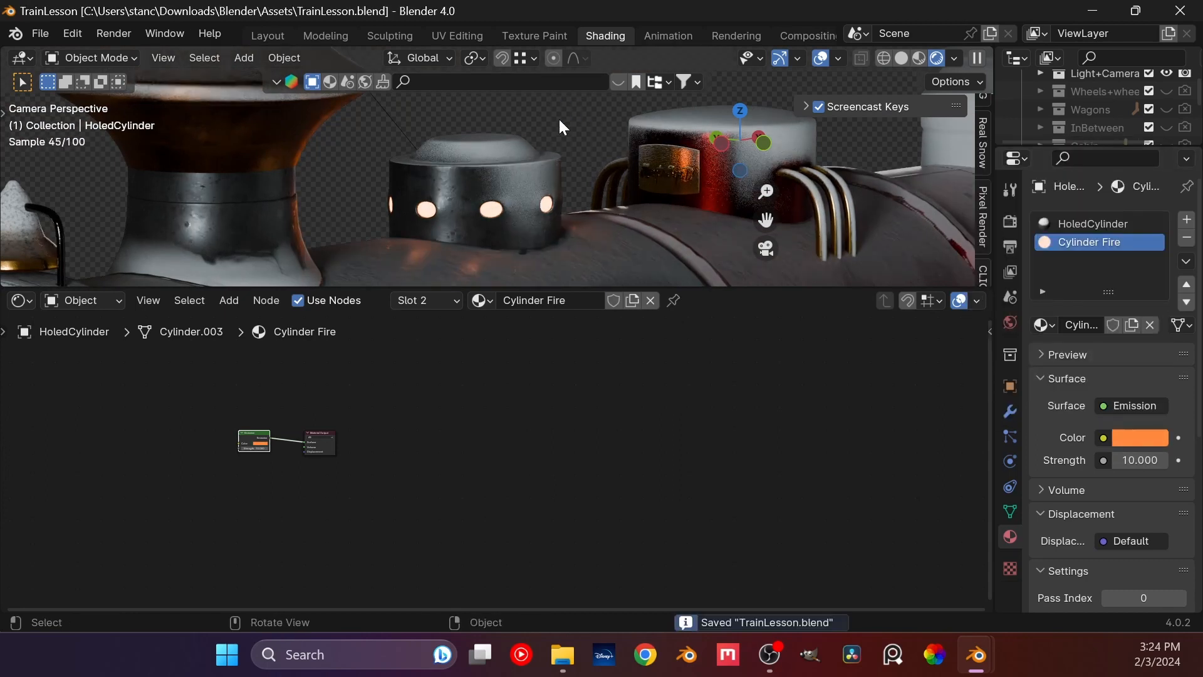
scroll(560, 122, "down", 6)
middle_click_drag(564, 148, 567, 123, "shift")
middle_click_drag(543, 198, 484, 141, "shift")
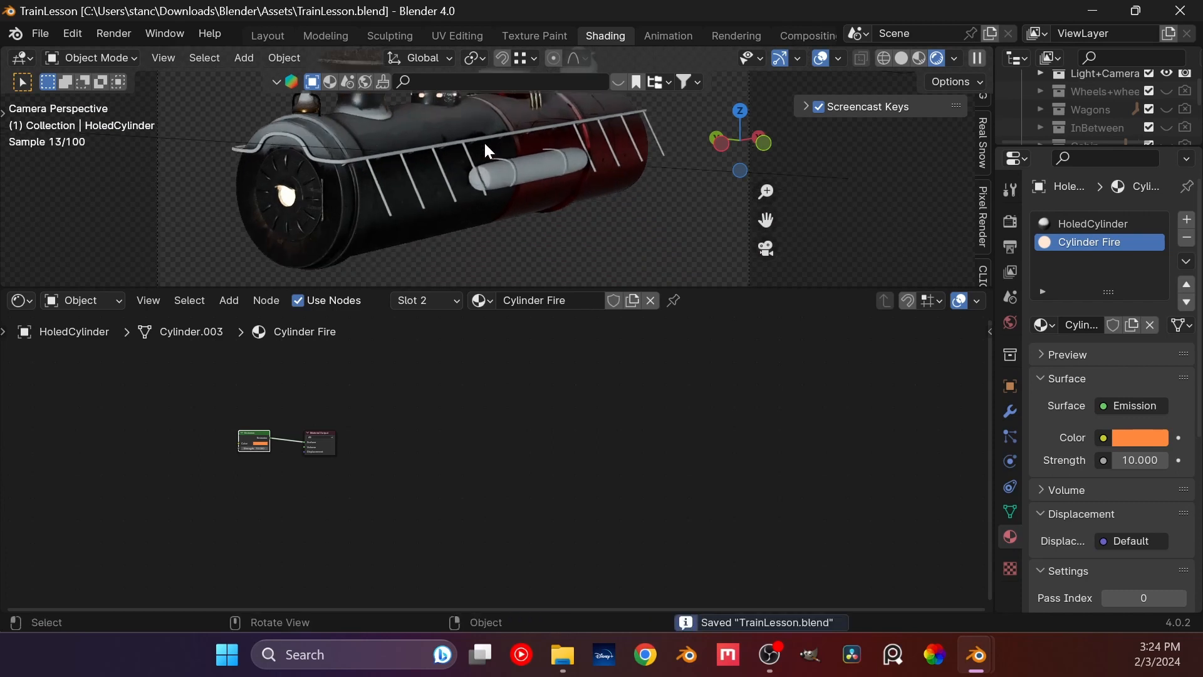
scroll(484, 141, "down", 4)
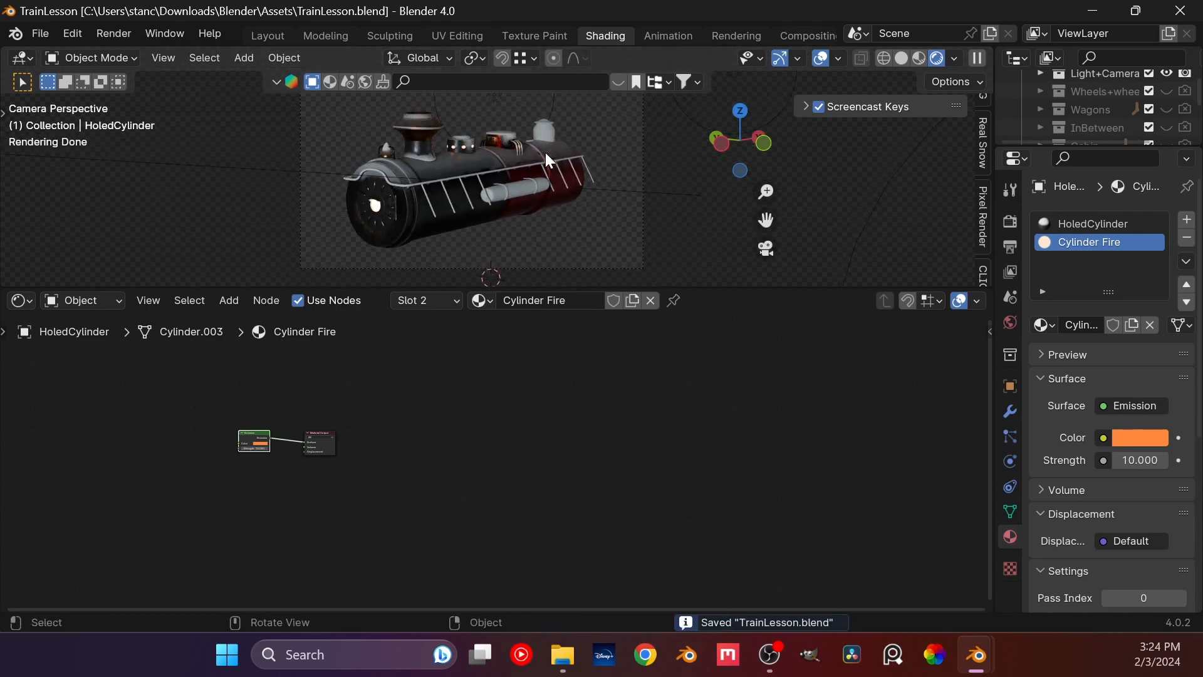
Step: Select the AirCon object on top of the boiler's rear end and frame it up close
left_click(550, 124)
scroll(472, 155, "up", 4)
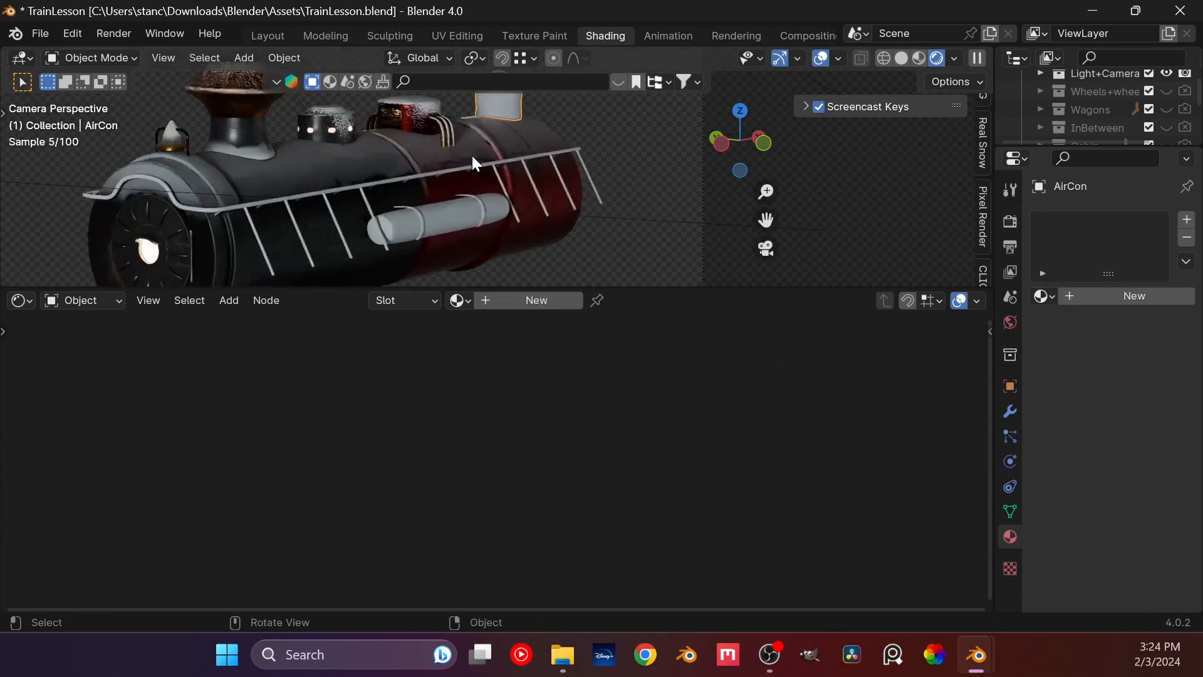
scroll(472, 156, "up", 4)
middle_click_drag(527, 112, 490, 223, "shift")
middle_click_drag(514, 137, 522, 189, "shift")
middle_click_drag(477, 191, 447, 196)
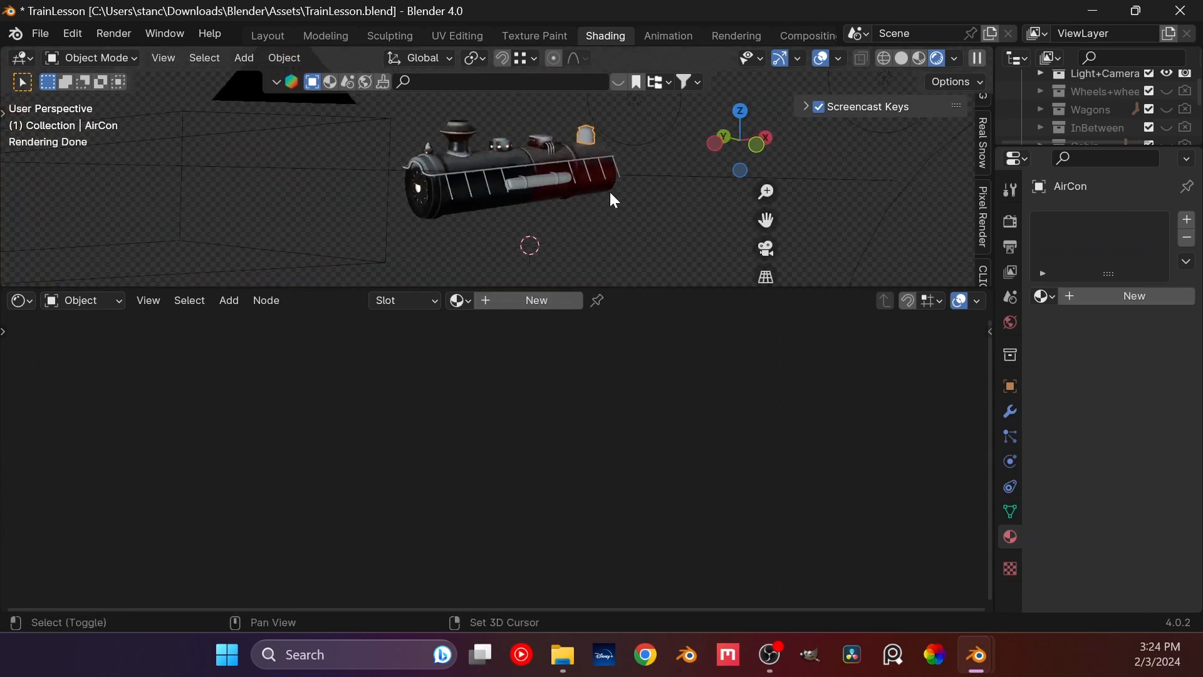
scroll(530, 272, "up", 5)
middle_click_drag(609, 190, 574, 220, "shift")
scroll(412, 141, "up", 5)
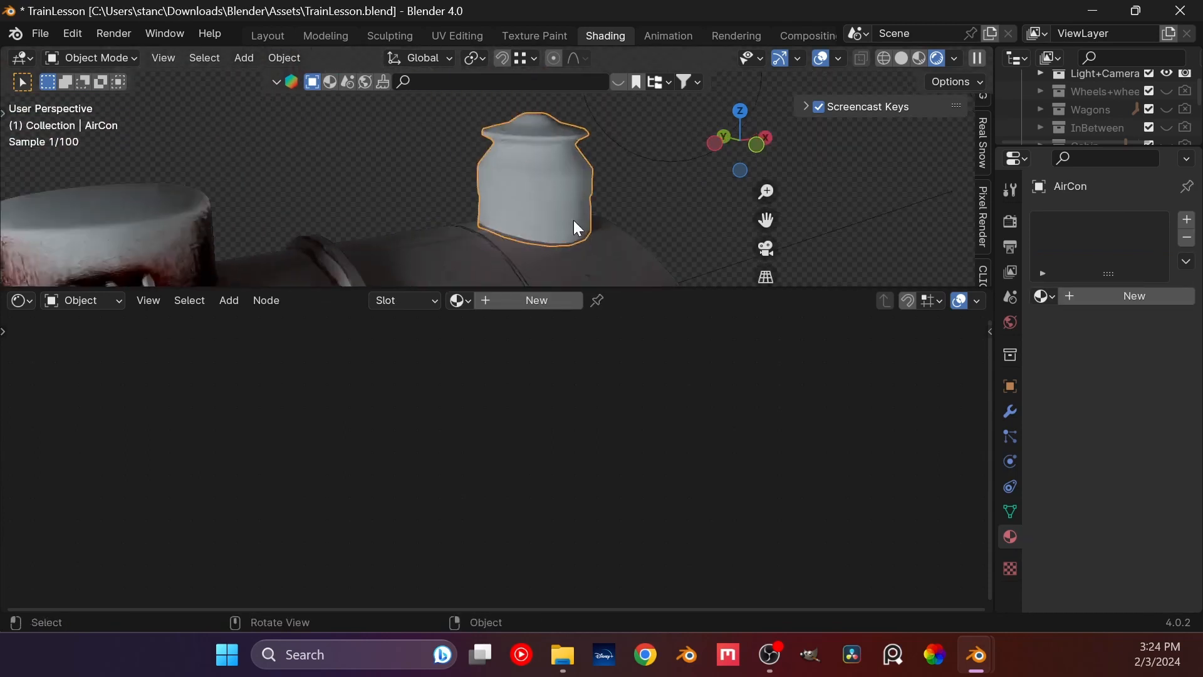
left_click(467, 306)
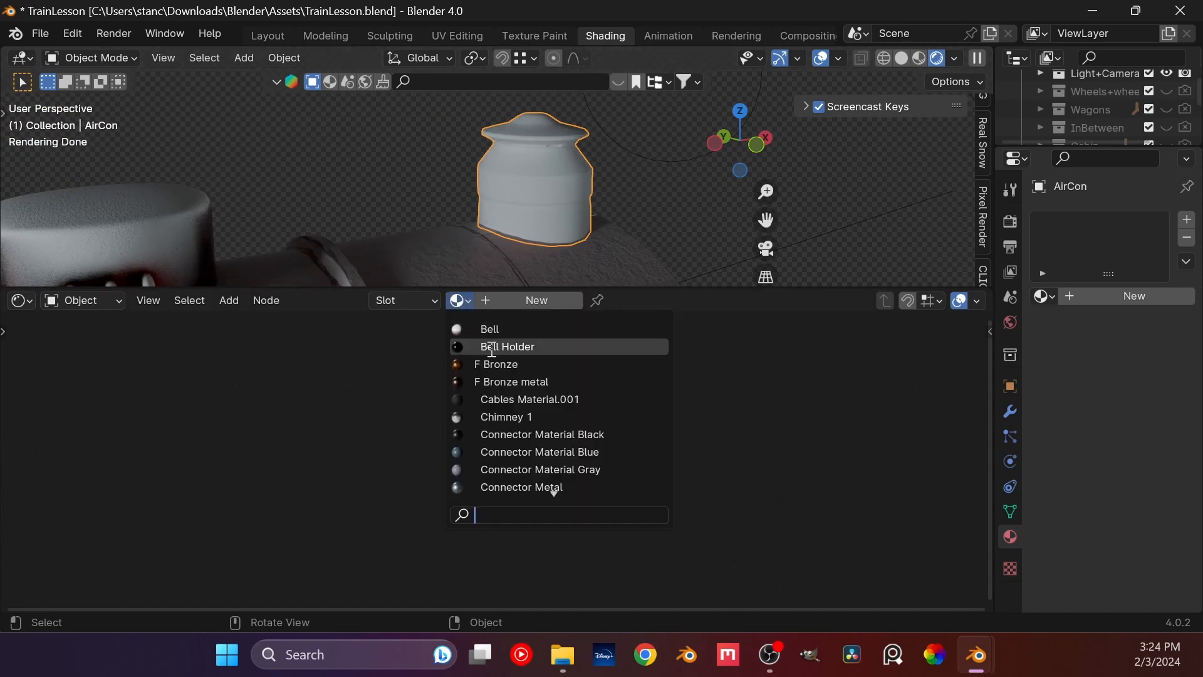
type("re")
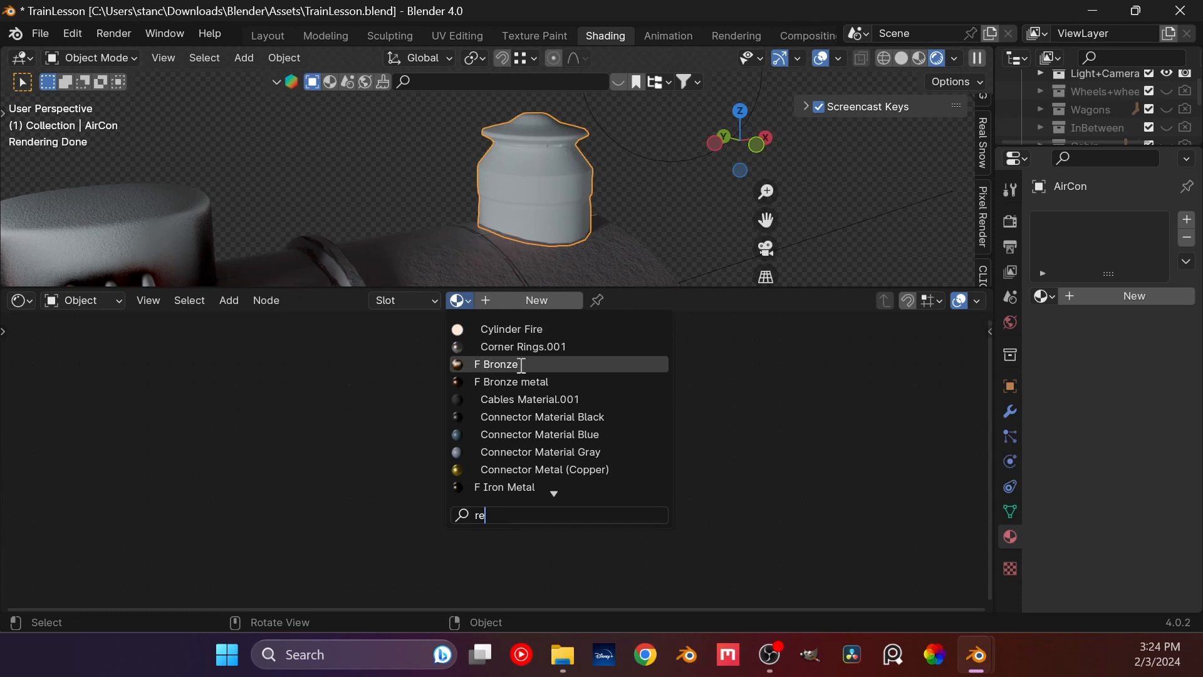
left_click(238, 459)
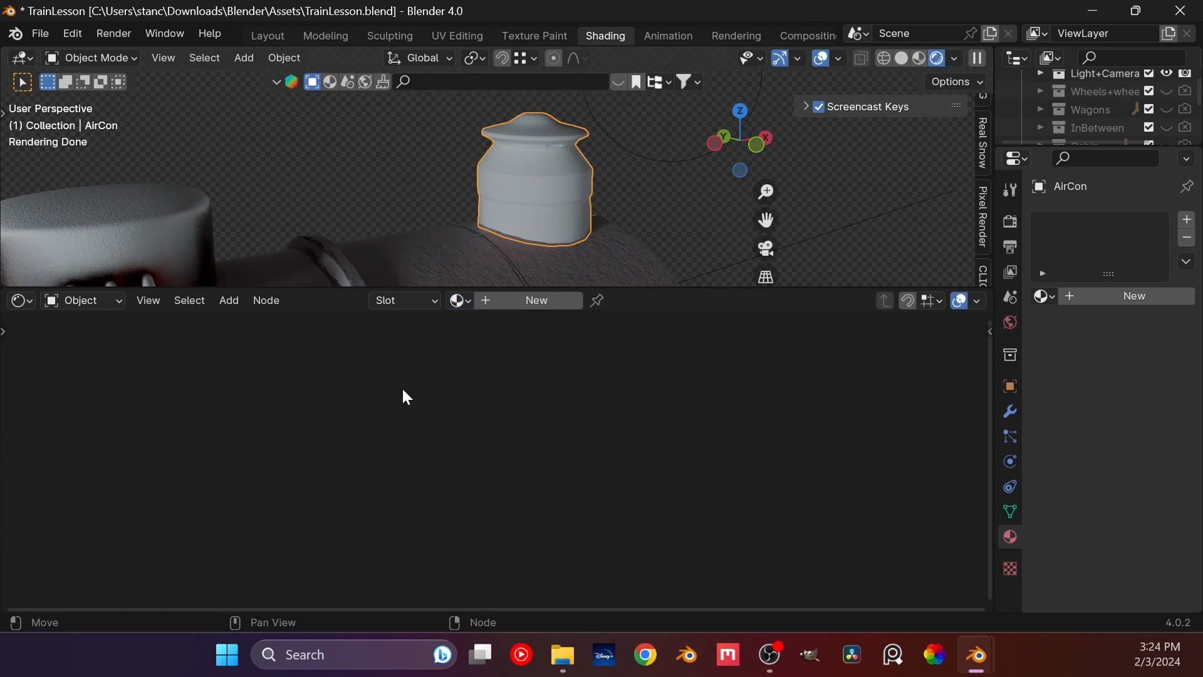
Step: Create a new material on the AirCon object and name it Air Con
left_click(493, 302)
left_click(492, 302)
double_click(522, 301)
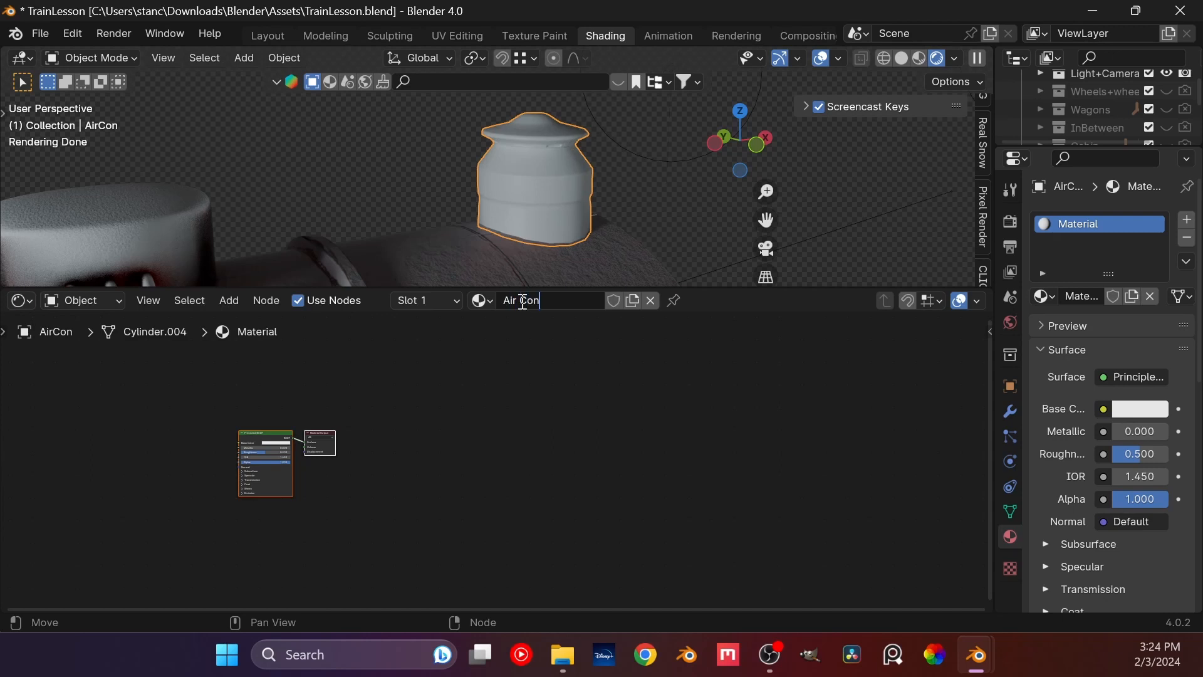
type("Air Con")
key("Return")
Step: Replace the Air Con material's Principled BSDF with the Red Metal node group, placed before the Material Output
middle_click_drag(253, 424, 520, 436)
left_click(483, 464)
scroll(484, 465, "up", 4)
key("x")
key("shift+a")
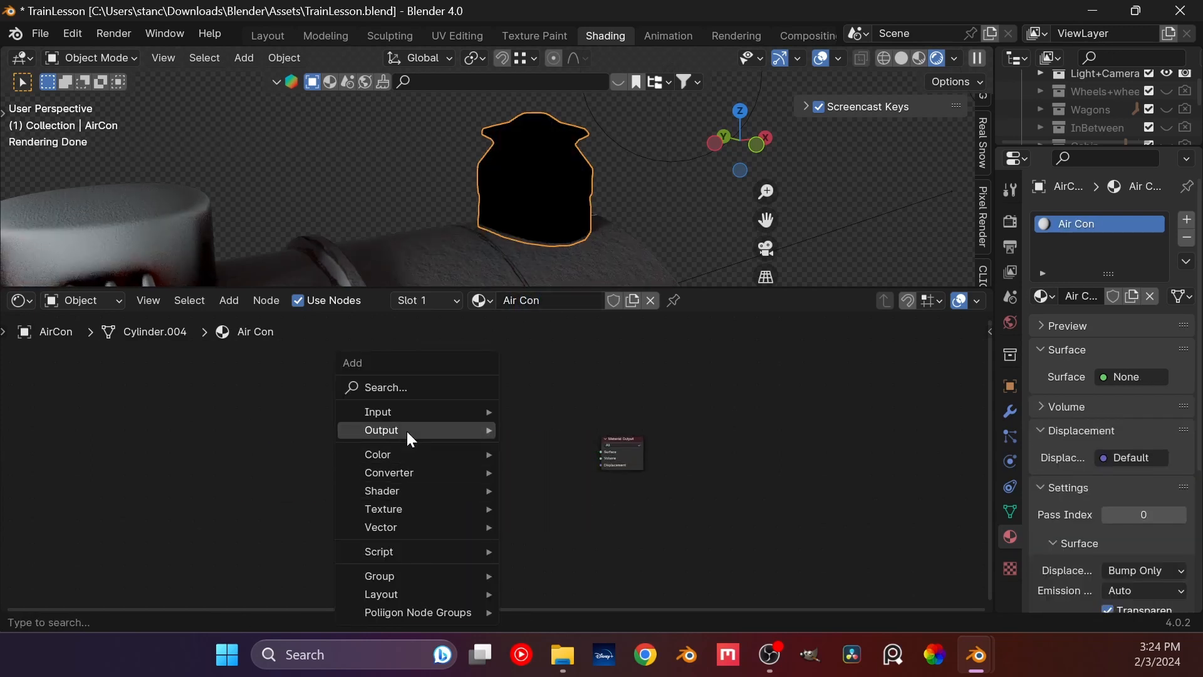
mouse_move(469, 575)
left_click(539, 557)
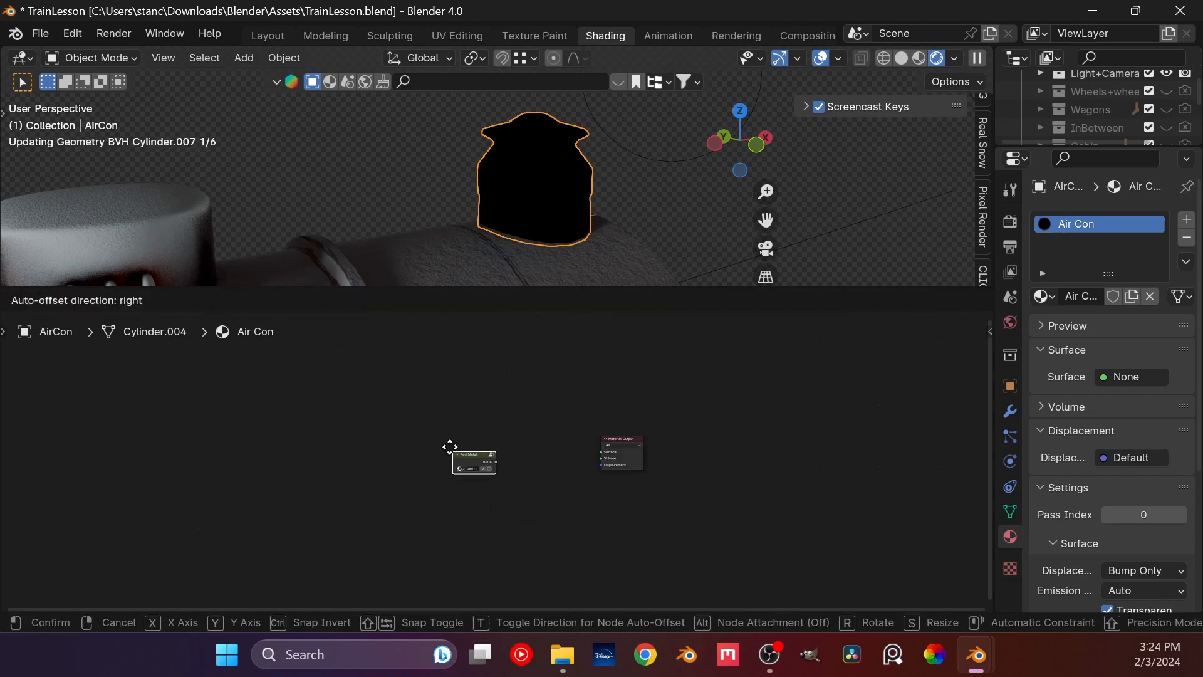
left_click(487, 449)
scroll(495, 455, "up", 3)
scroll(538, 467, "up", 2)
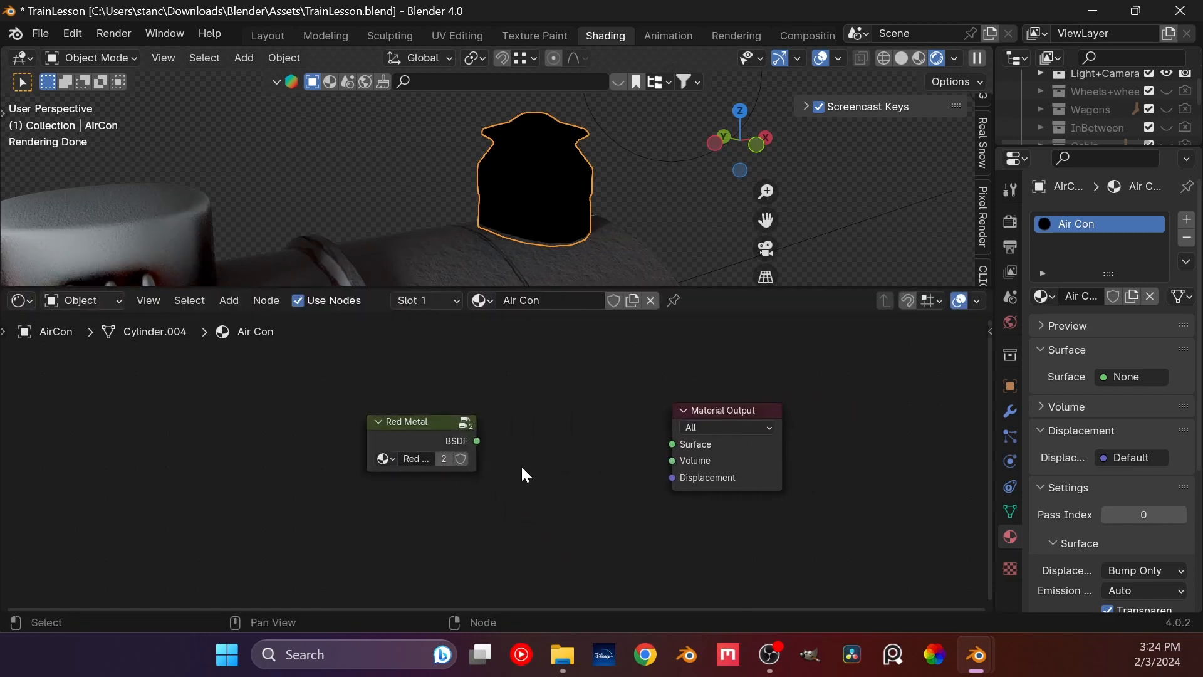
Step: Look through the nodes inside the Red Metal group, and connect its BSDF output to the Material Output's Surface
left_click(430, 437)
key("Tab")
scroll(565, 401, "down", 4)
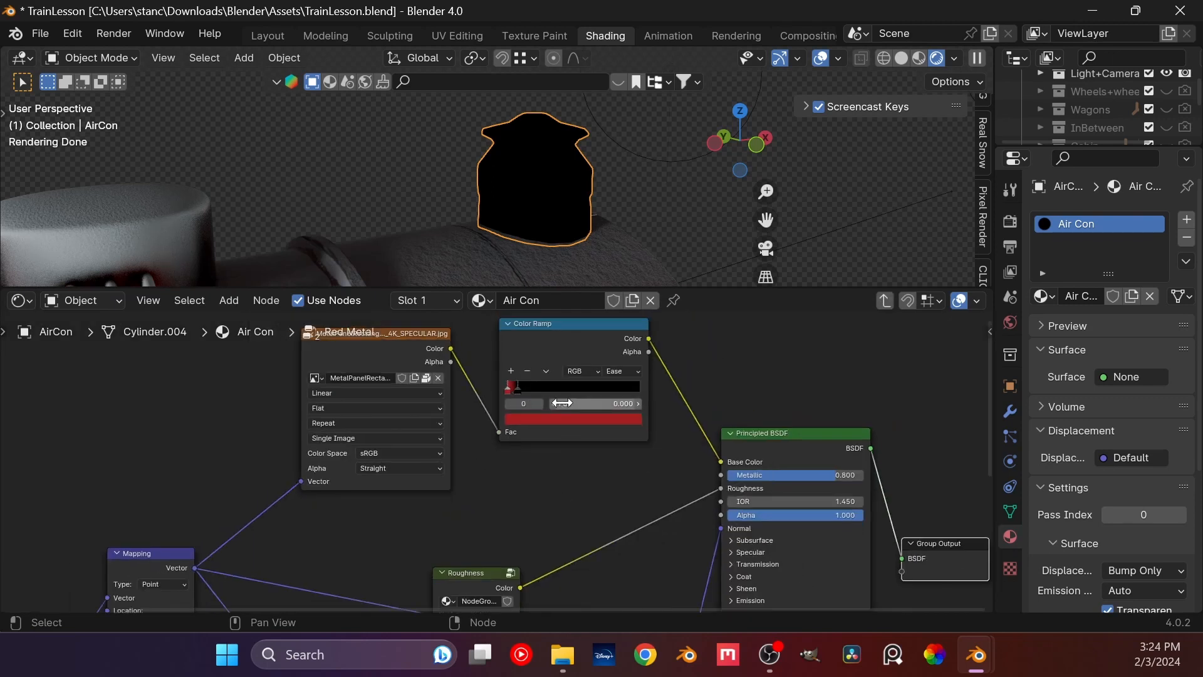
scroll(519, 443, "down", 4)
middle_click_drag(532, 581, 524, 499)
key("Tab")
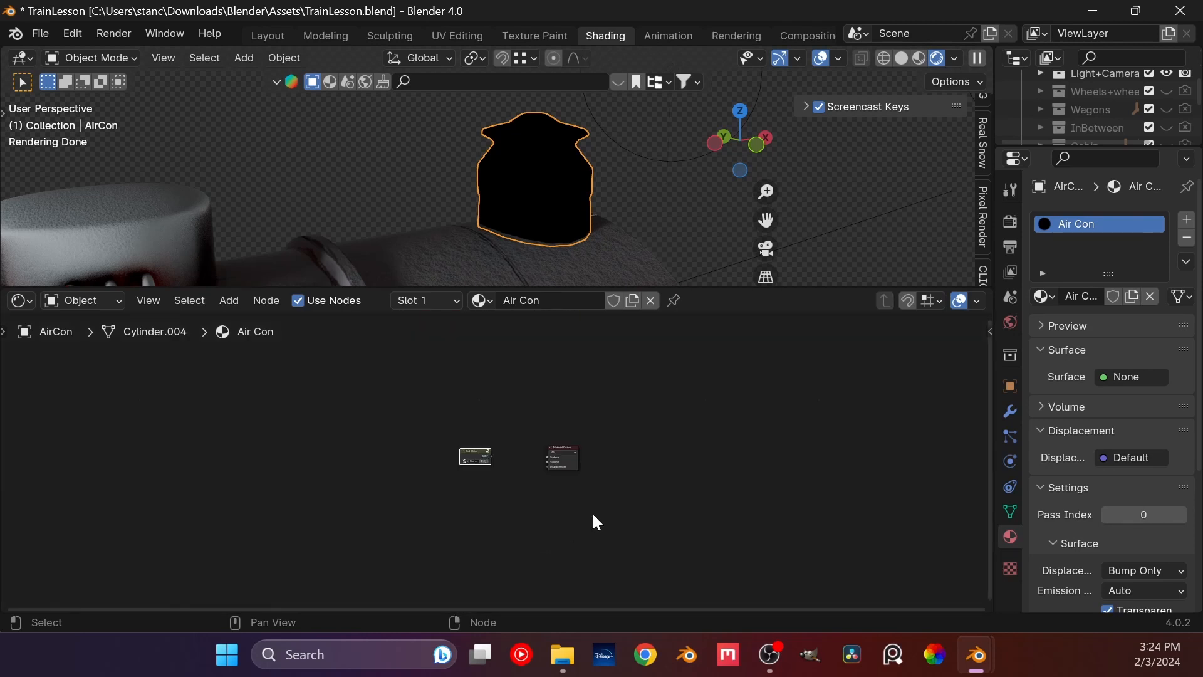
scroll(593, 513, "up", 5)
left_click_drag(479, 444, 658, 445)
scroll(562, 257, "down", 1)
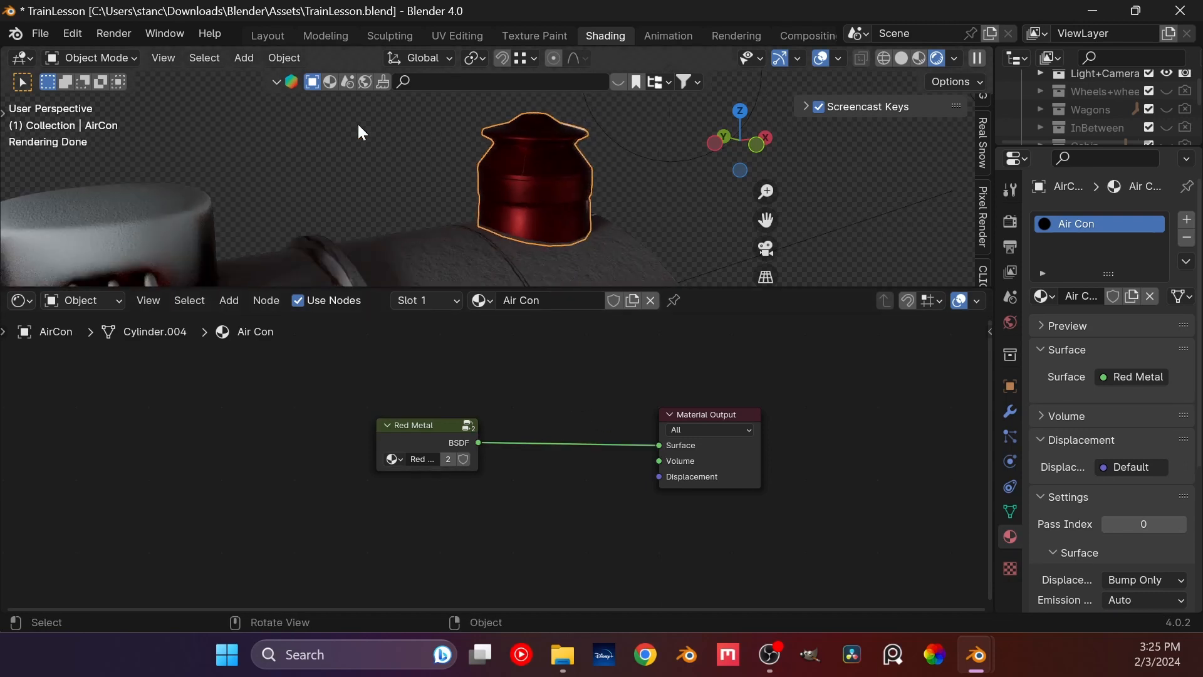
Step: Examine the red metal texture on the AirCon up close along with the mapping and texture nodes inside Red Metal
left_click(357, 122)
middle_click_drag(442, 149, 473, 154)
left_click(555, 160)
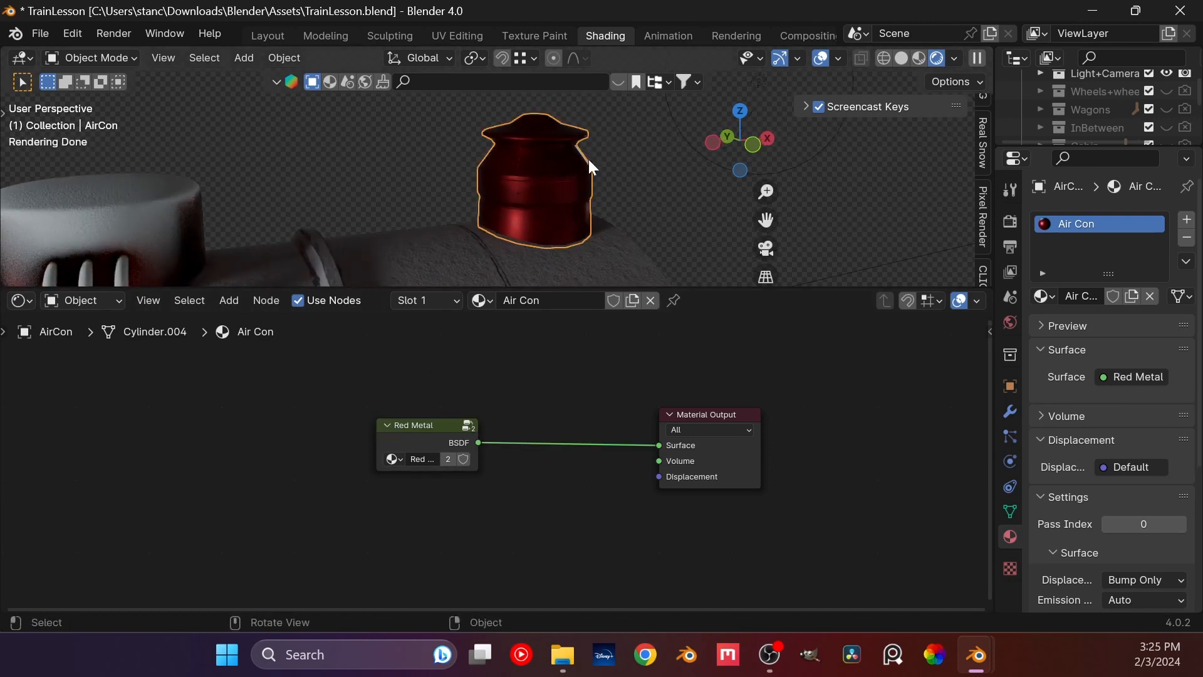
scroll(588, 159, "up", 1)
key("Tab")
scroll(325, 409, "down", 3)
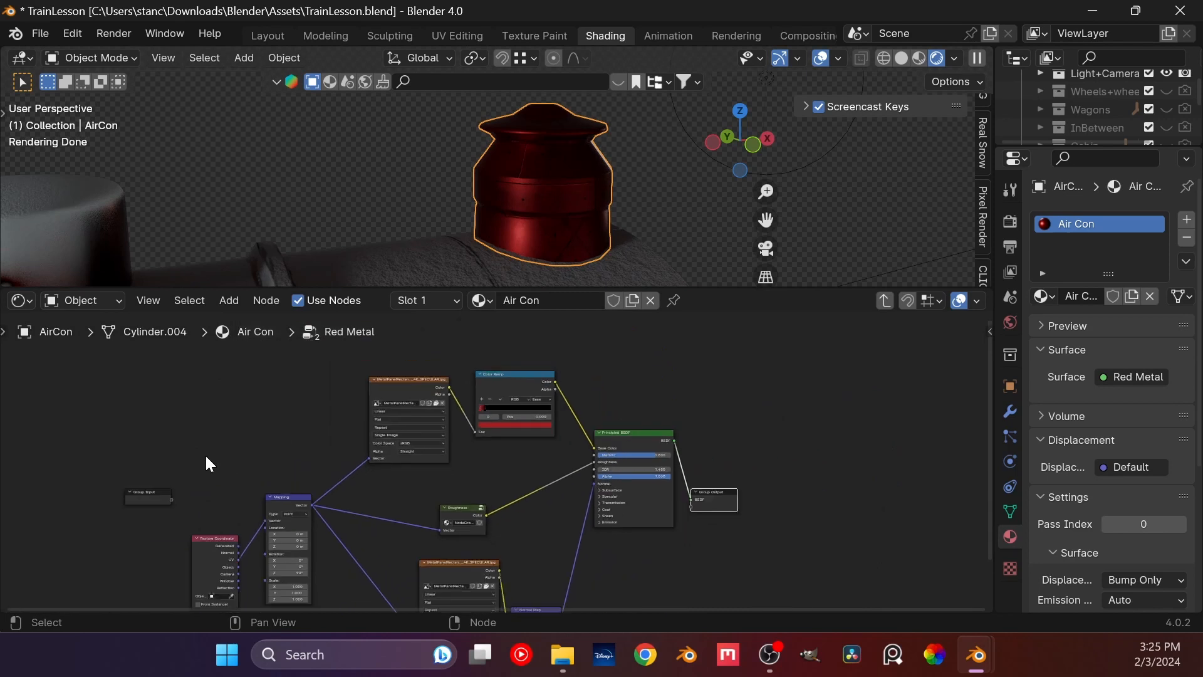
scroll(210, 464, "up", 2)
key("Tab")
scroll(578, 219, "up", 4)
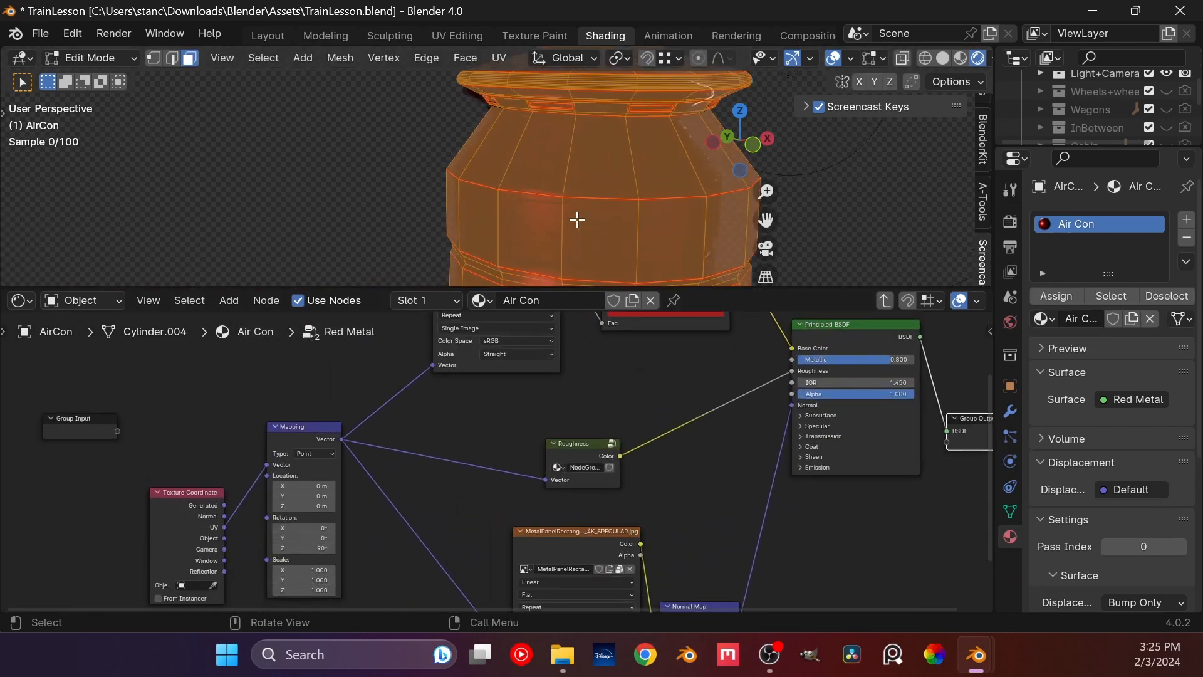
key("Tab")
mouse_move(577, 217)
middle_mouse_down()
mouse_move(513, 204)
mouse_move(363, 117)
mouse_move(448, 179)
mouse_move(515, 185)
middle_mouse_up()
scroll(409, 137, "up", 2)
scroll(439, 158, "down", 3)
middle_click_drag(409, 146, 455, 149)
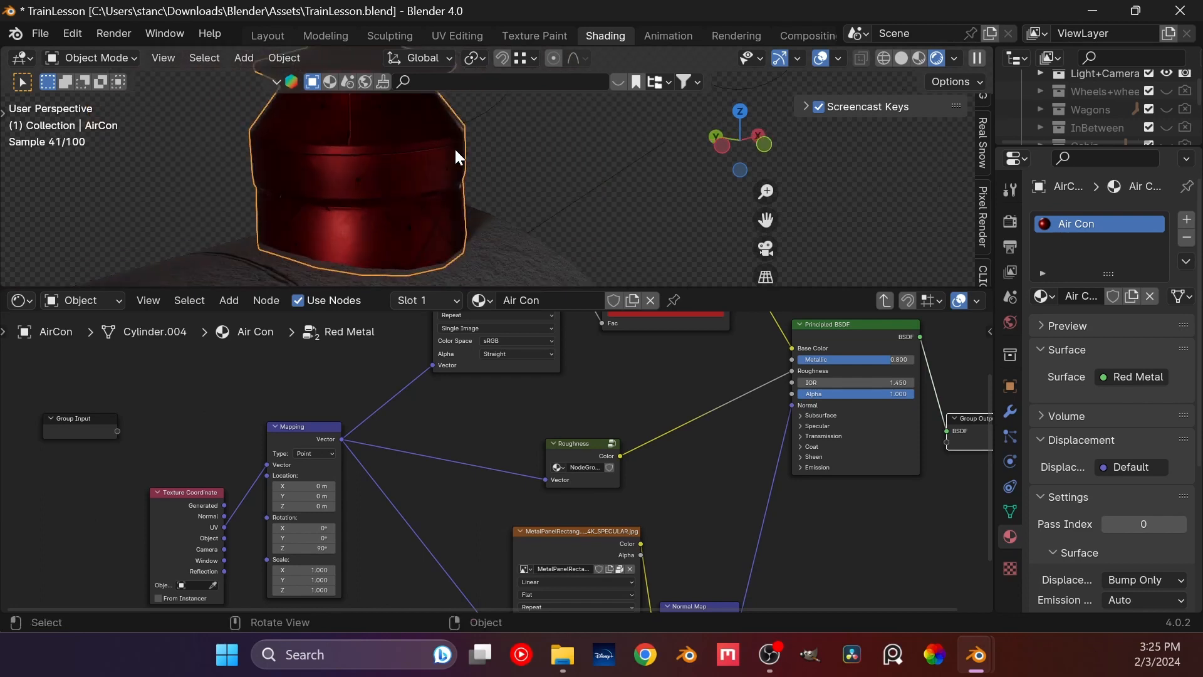
Step: Compare the AirCon's red metal with the rest of the boiler and return to the Air Con material's main node tree
scroll(416, 583, "down", 1)
scroll(441, 253, "down", 5)
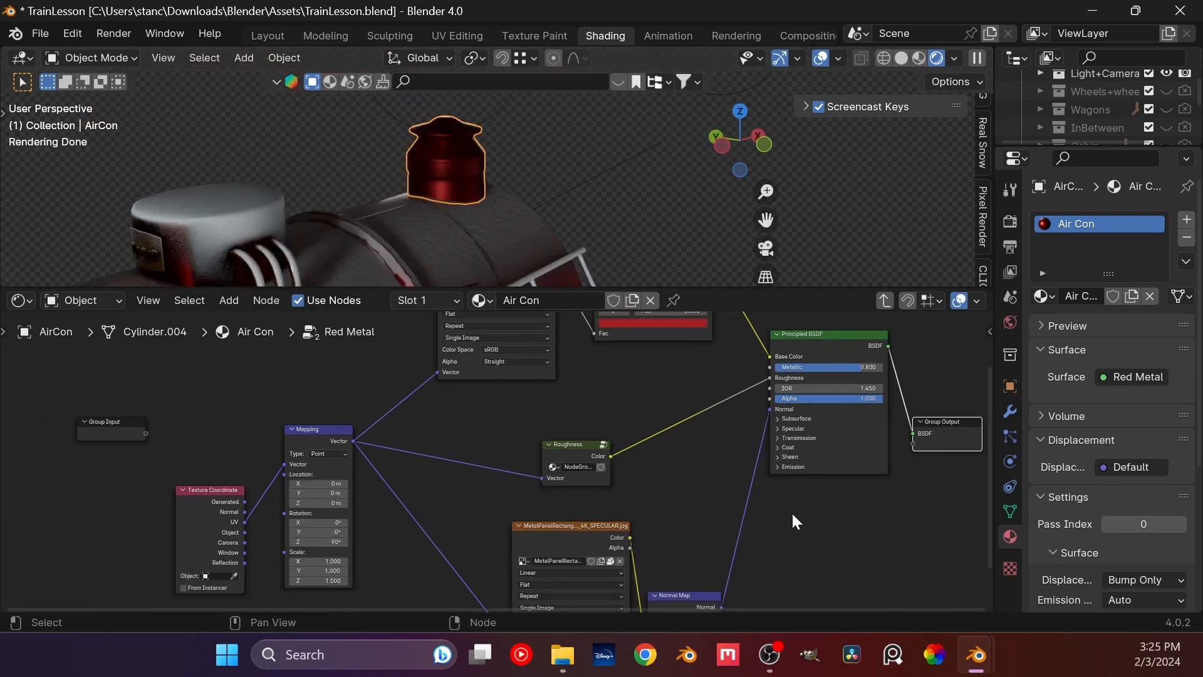
left_click(814, 533)
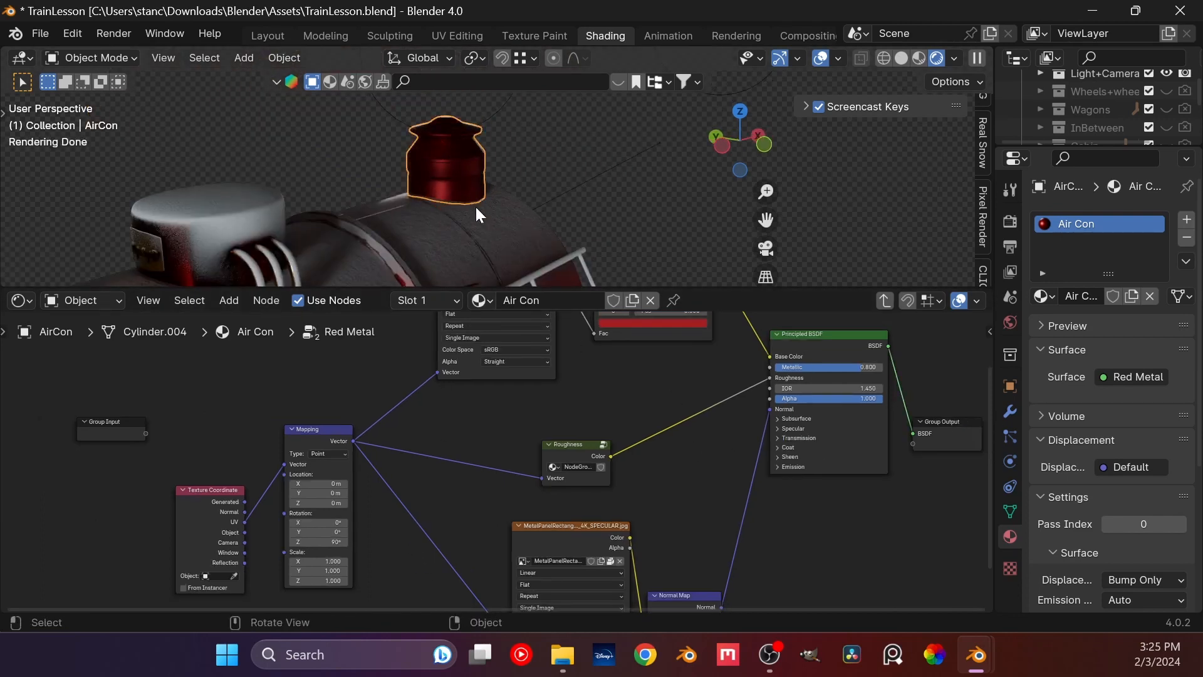
scroll(475, 205, "down", 1)
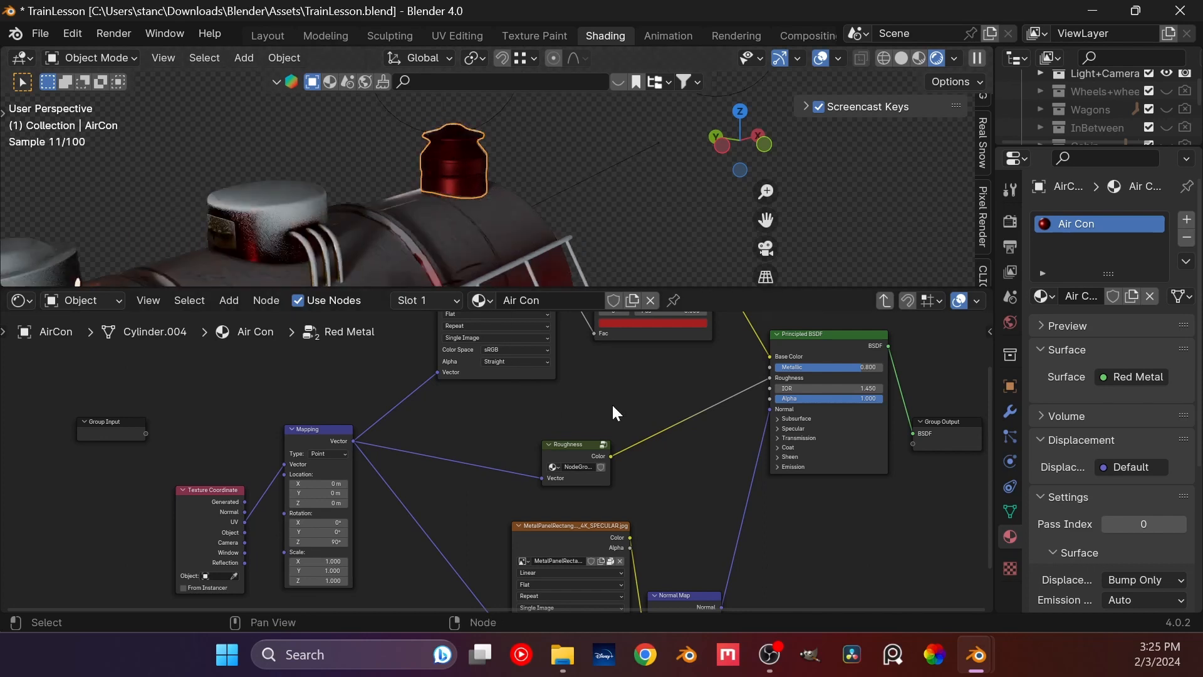
scroll(630, 389, "down", 3)
key("Tab")
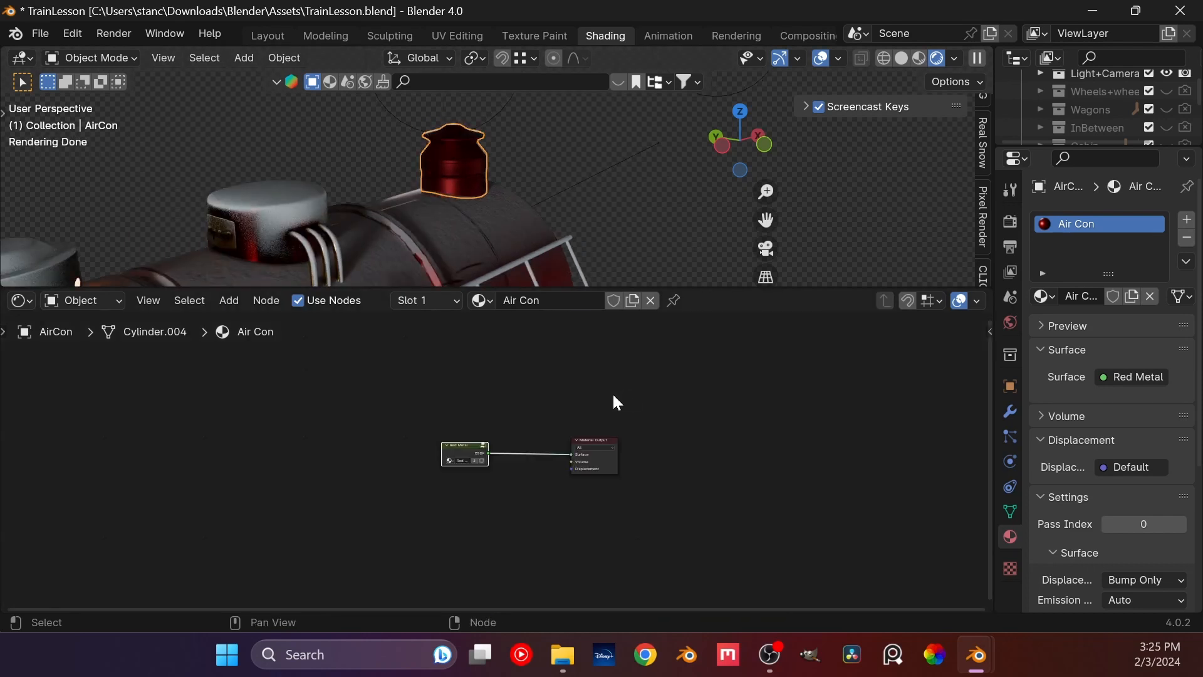
scroll(475, 236, "down", 3)
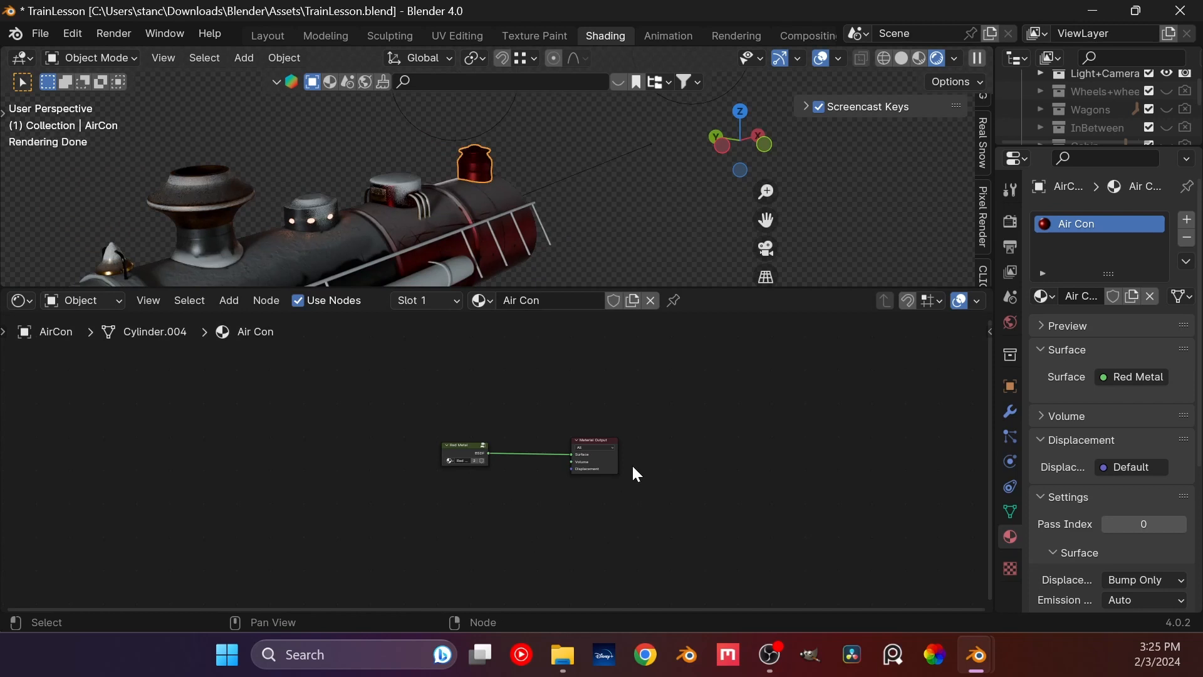
Step: Move the Red Metal node away from the output and insert a Mix Shader on the link to the Material Output
left_click_drag(613, 438, 530, 411)
left_click(528, 409)
left_click_drag(460, 457, 410, 425)
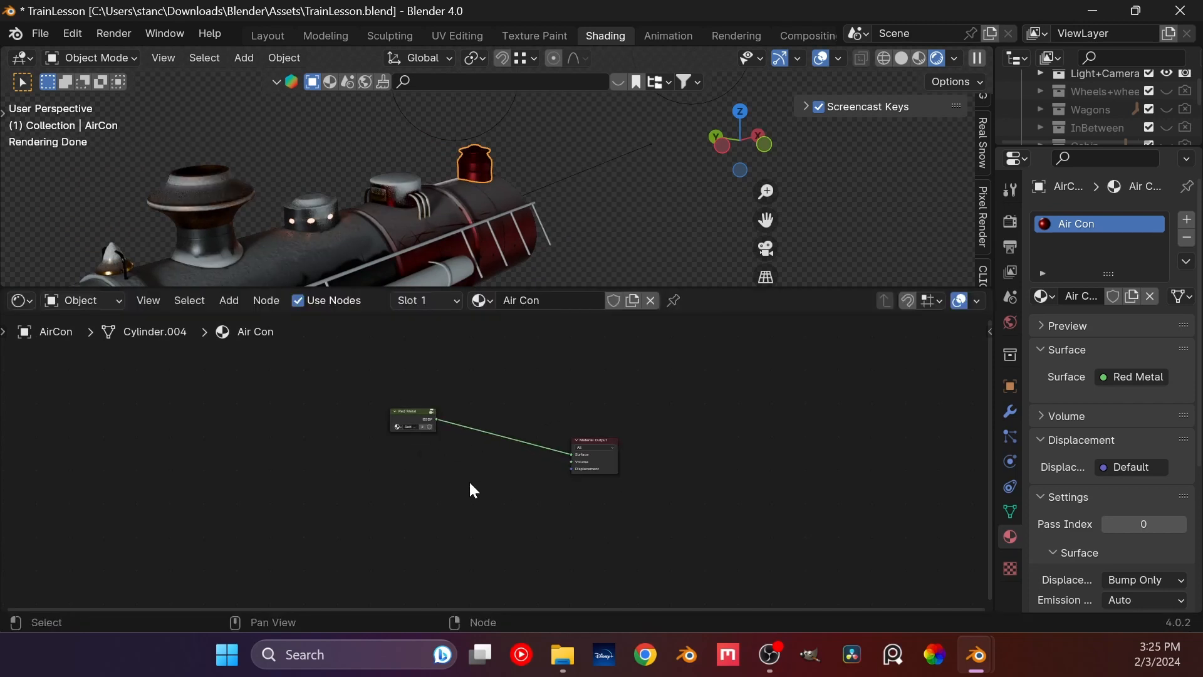
scroll(444, 476, "up", 3)
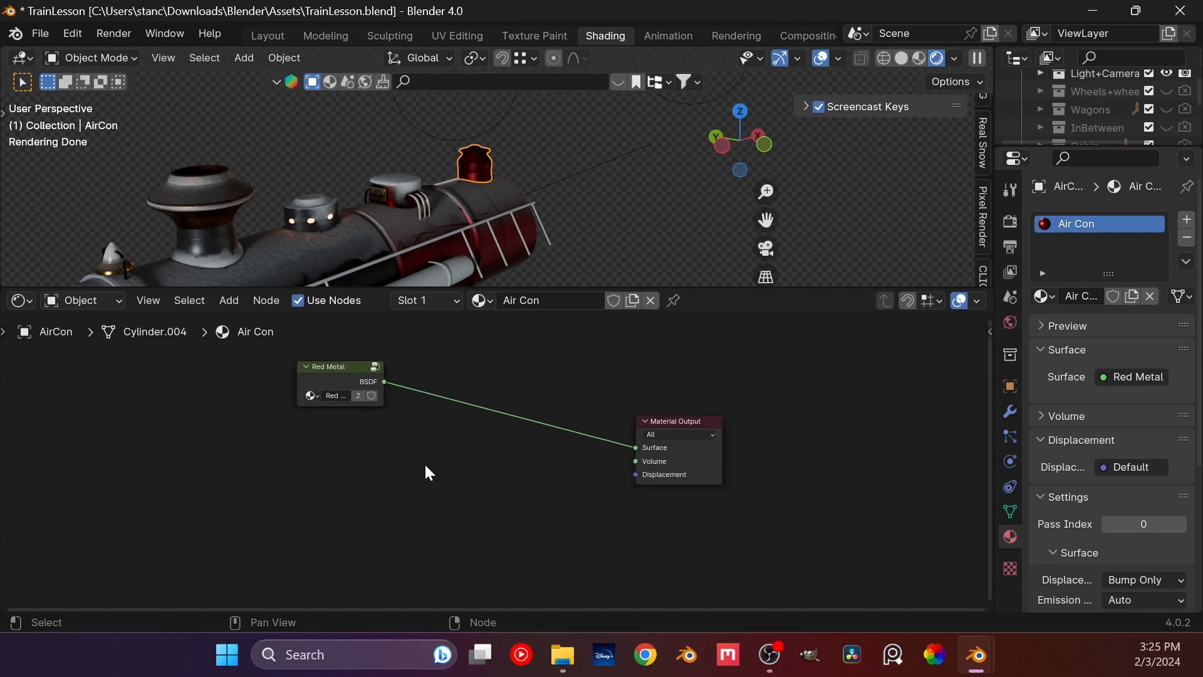
key("shift+a")
left_click(362, 277)
type("M")
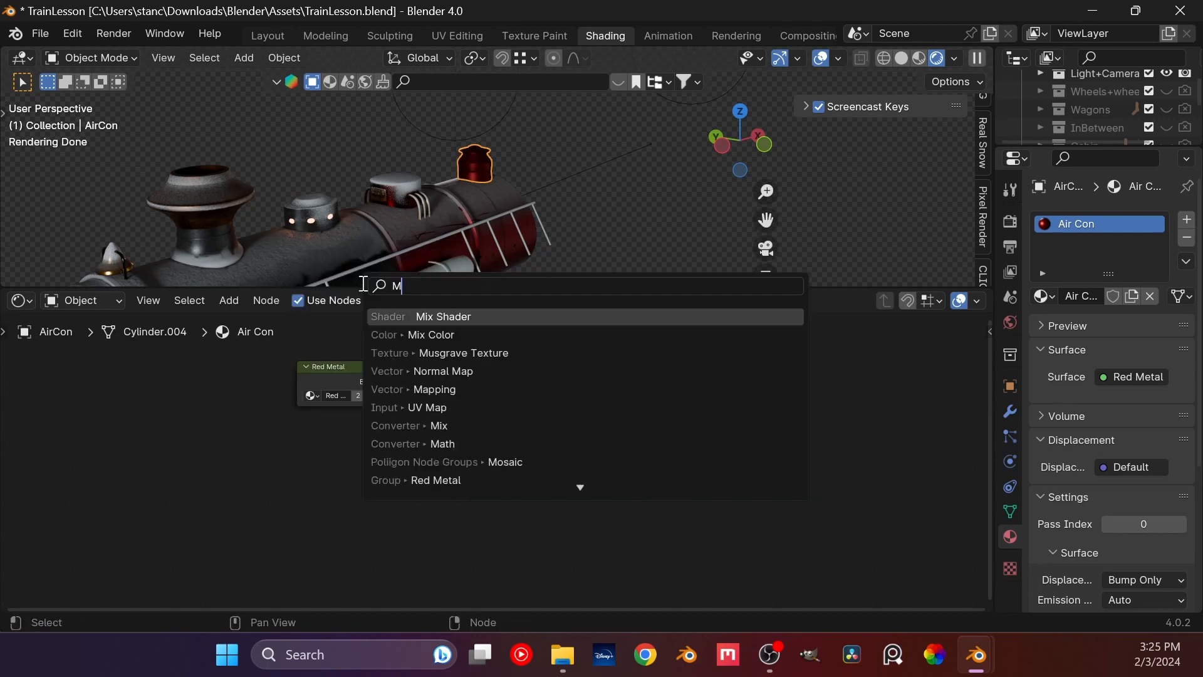
type("IX SHADE")
key("Return")
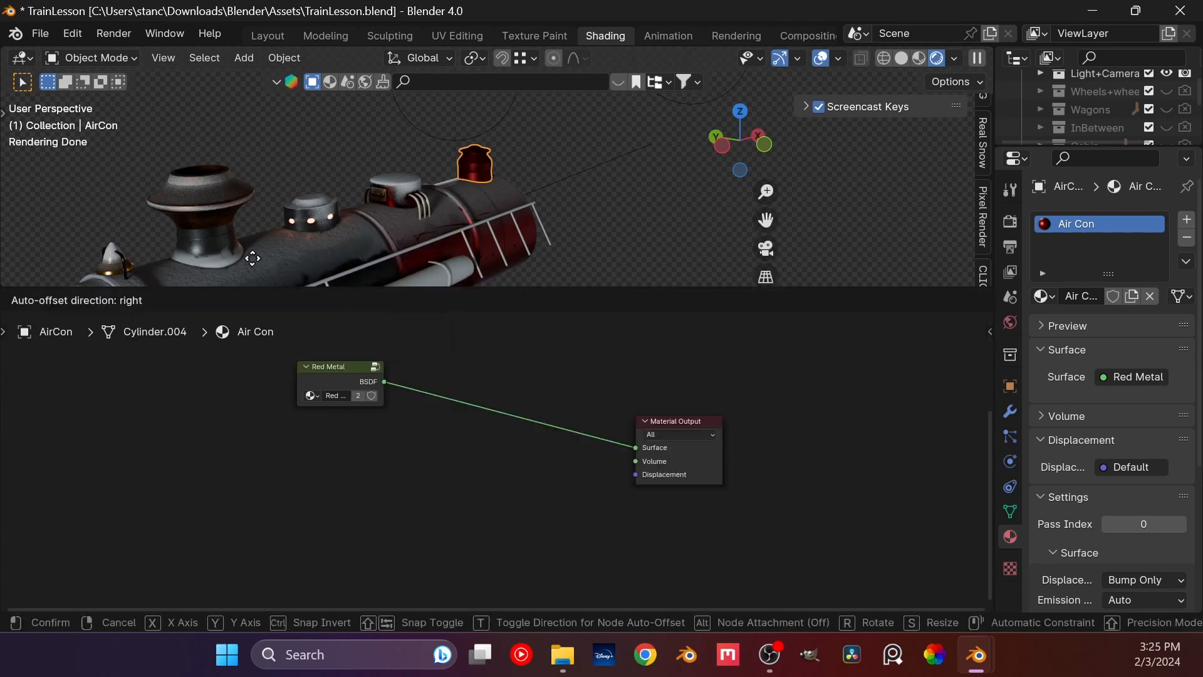
left_click(473, 368)
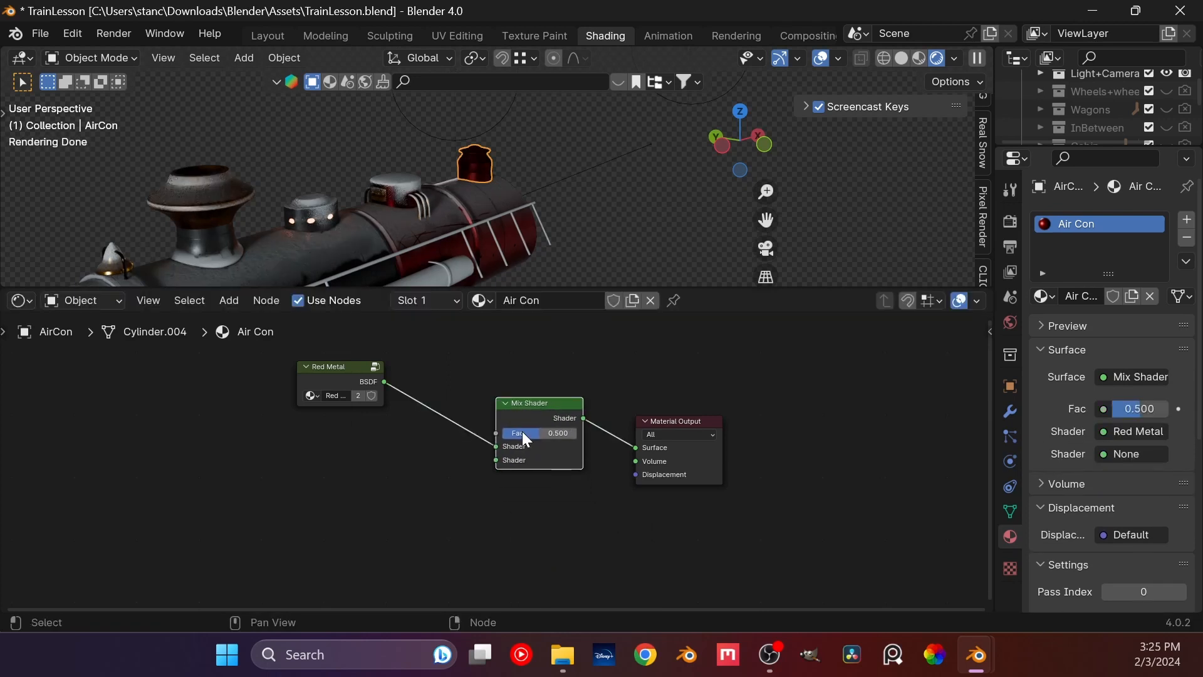
Step: Add the Snow node group below Red Metal, connect its BSDF to the Mix Shader's second Shader input, and check the AirCon up close
scroll(522, 431, "up", 7)
middle_click_drag(507, 429, 617, 472)
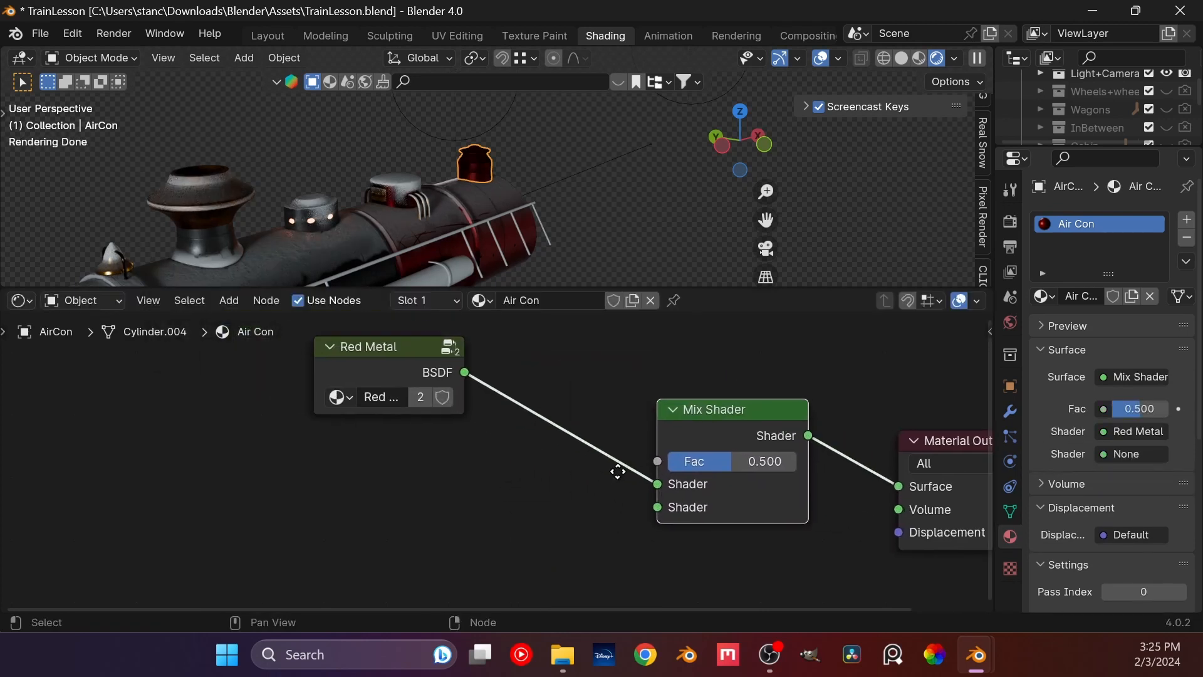
left_click_drag(404, 349, 400, 414)
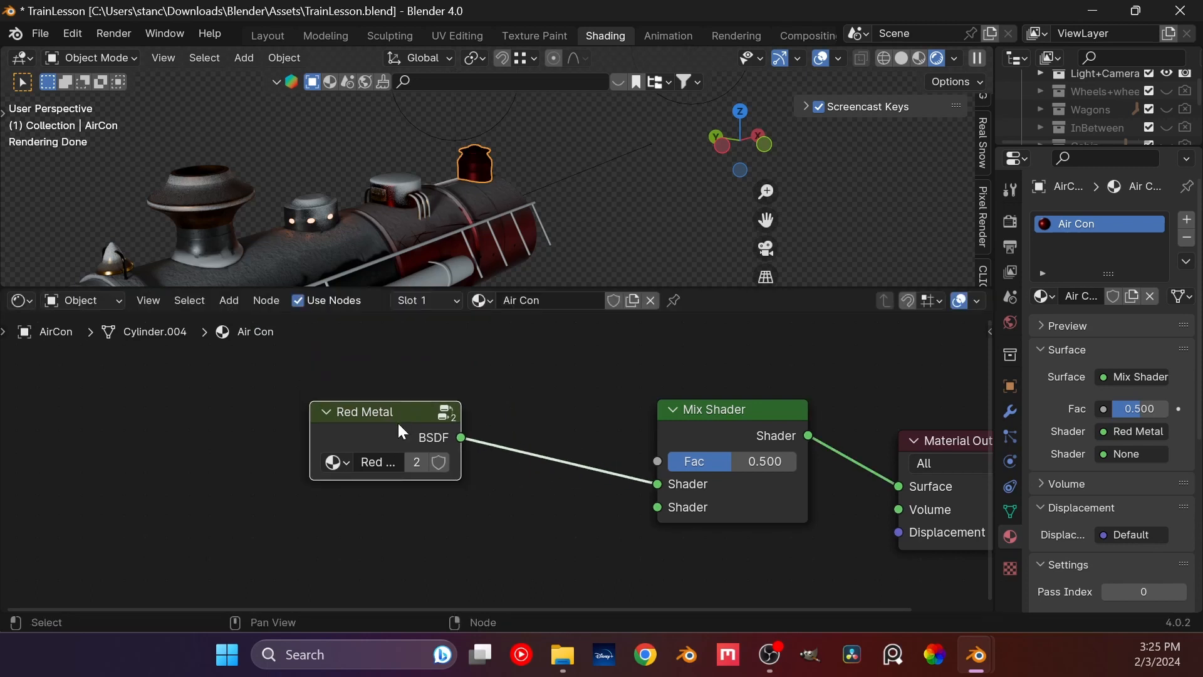
left_click(545, 521)
left_click_drag(656, 509, 426, 565)
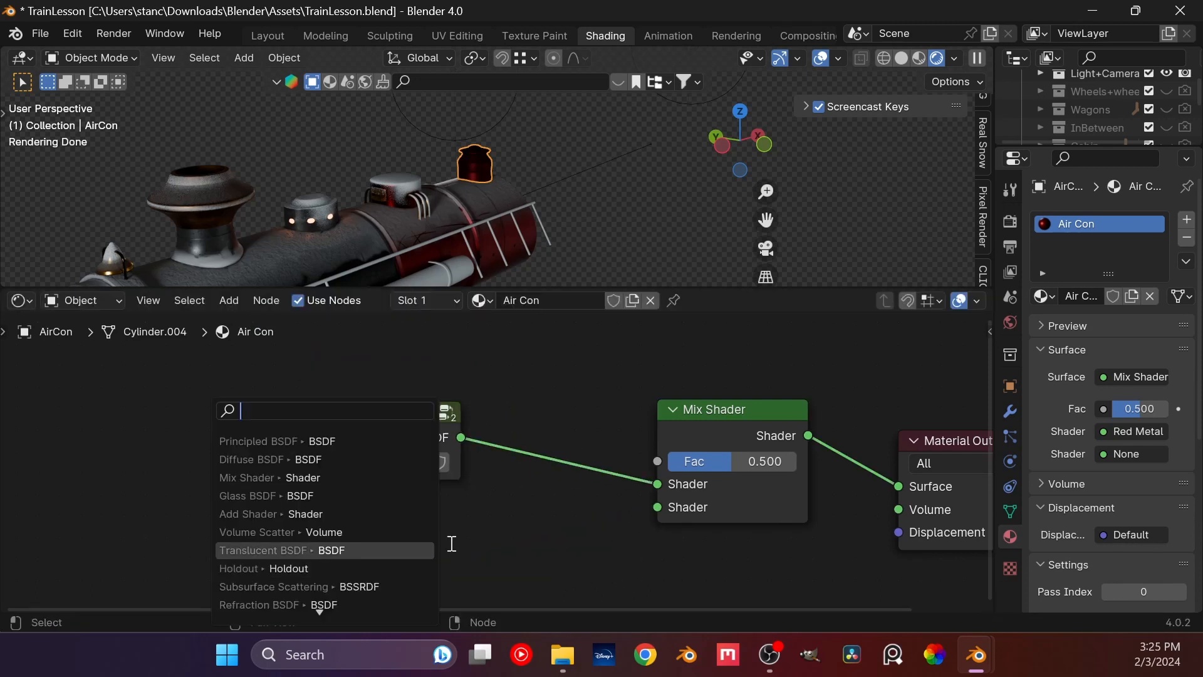
left_click(539, 534)
key("shift+a")
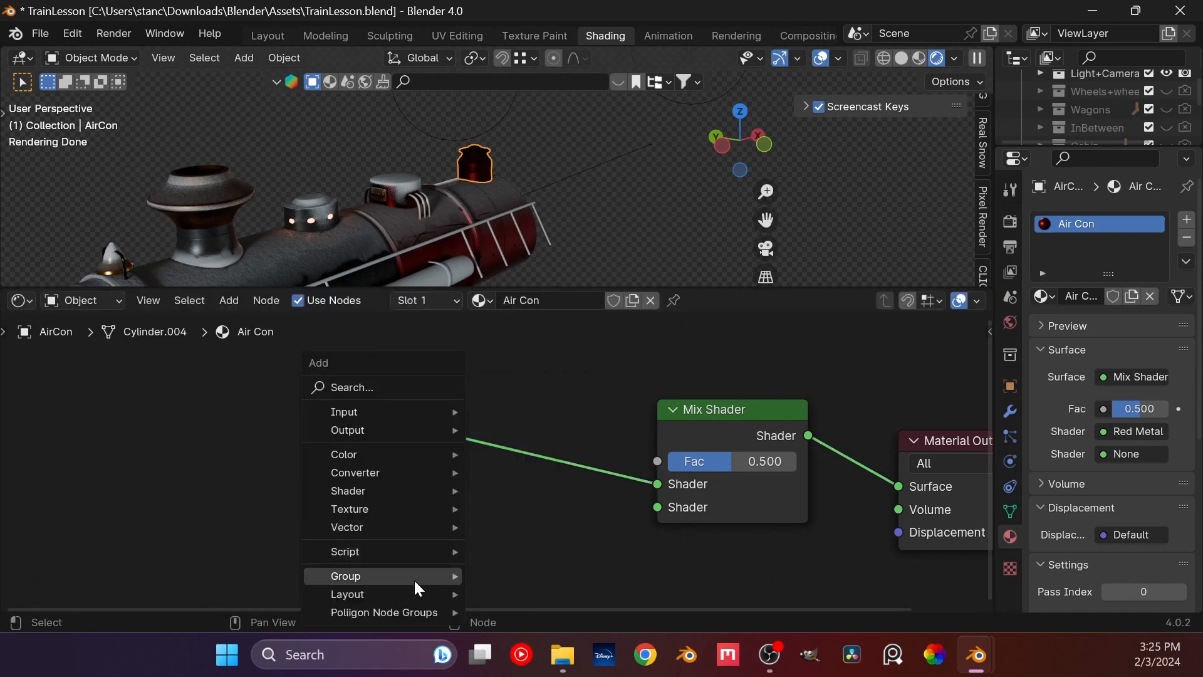
mouse_move(414, 578)
left_click(505, 573)
left_click(307, 501)
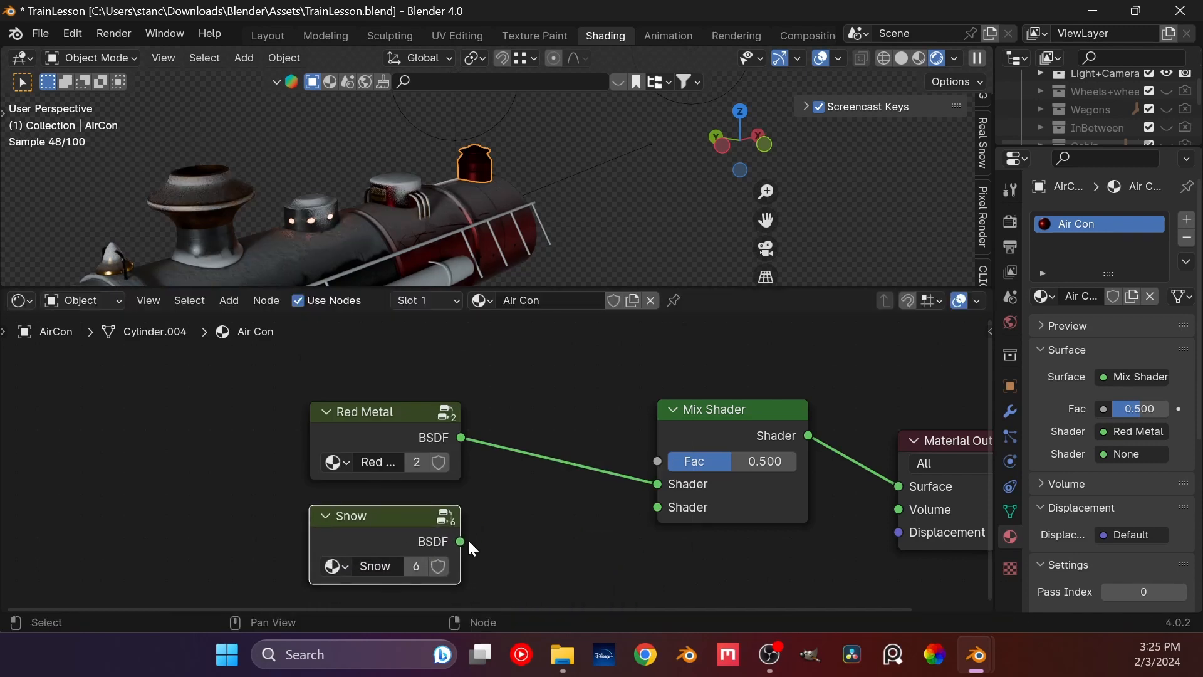
left_click_drag(462, 541, 651, 510)
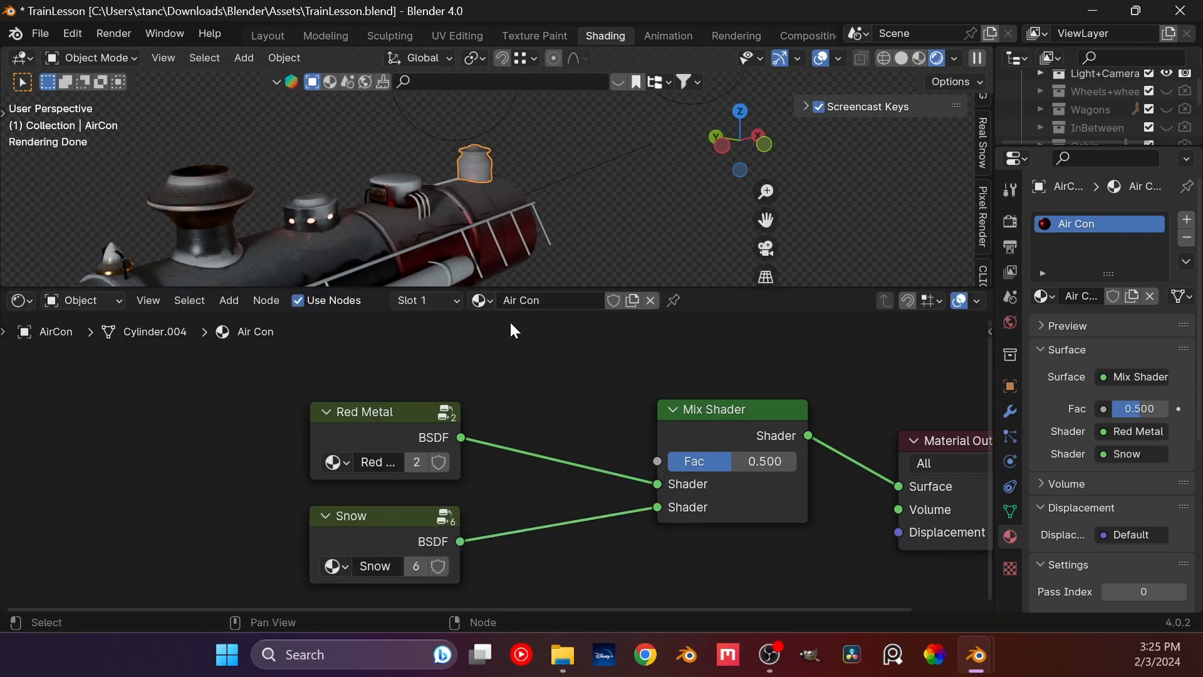
scroll(467, 188, "up", 7)
middle_click_drag(462, 188, 431, 234)
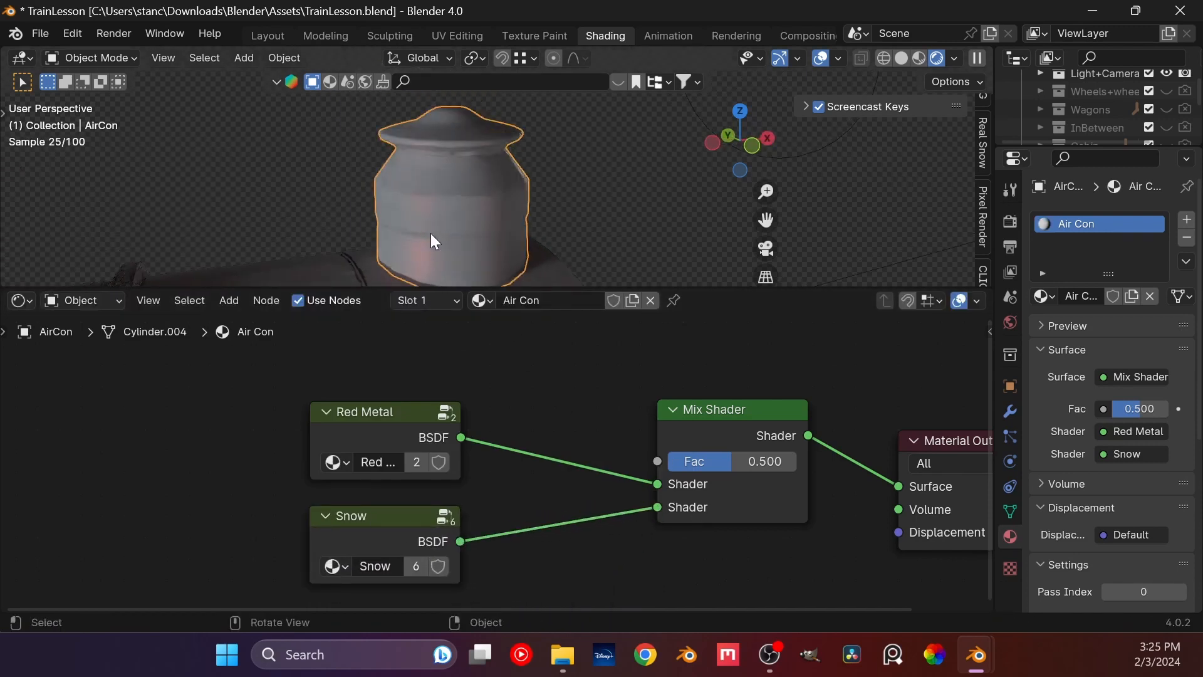
scroll(476, 342, "down", 5)
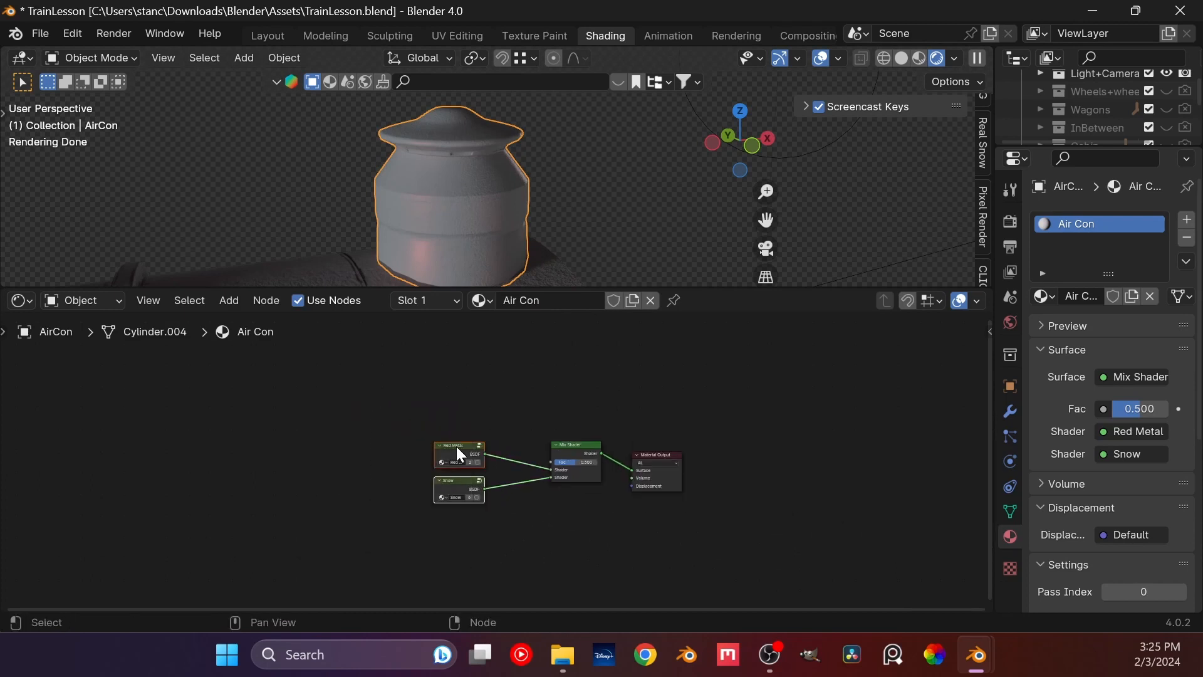
Step: Move the Red Metal and Snow nodes lower and connect a new Gradient Texture's Color to the Mix Shader's Fac input
left_click_drag(461, 455, 442, 547)
left_click_drag(551, 463, 318, 366)
type("grade")
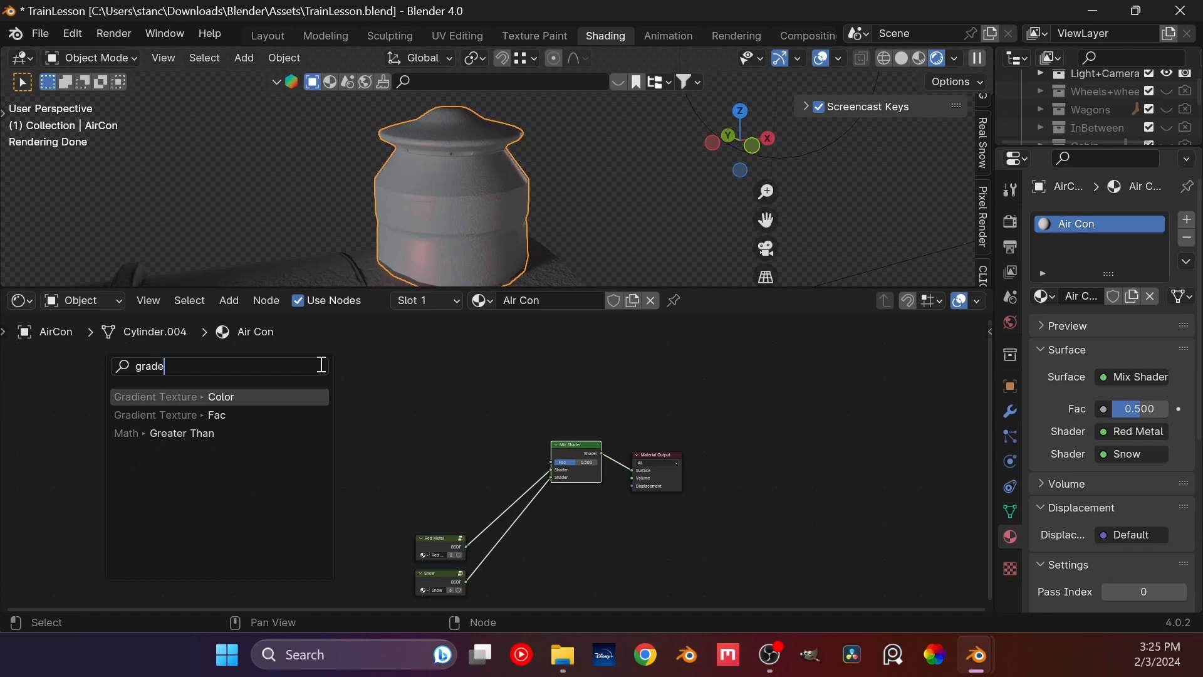
key("Return")
left_click(320, 364)
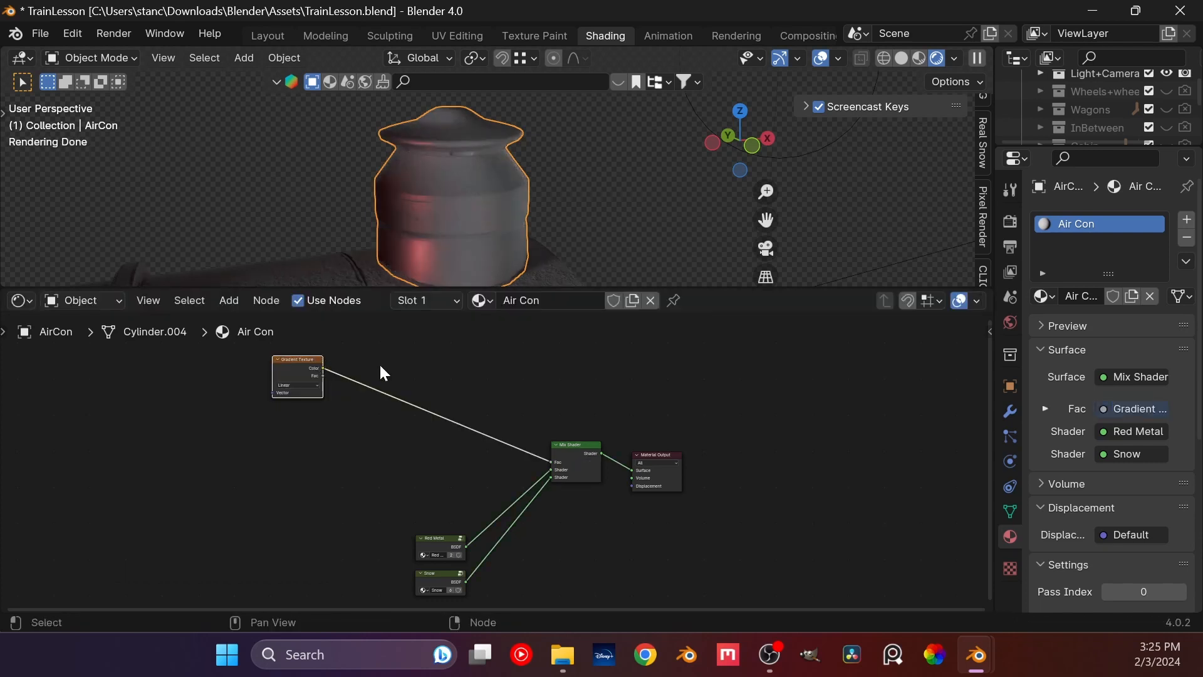
scroll(348, 415, "up", 3)
left_click_drag(310, 385, 308, 395)
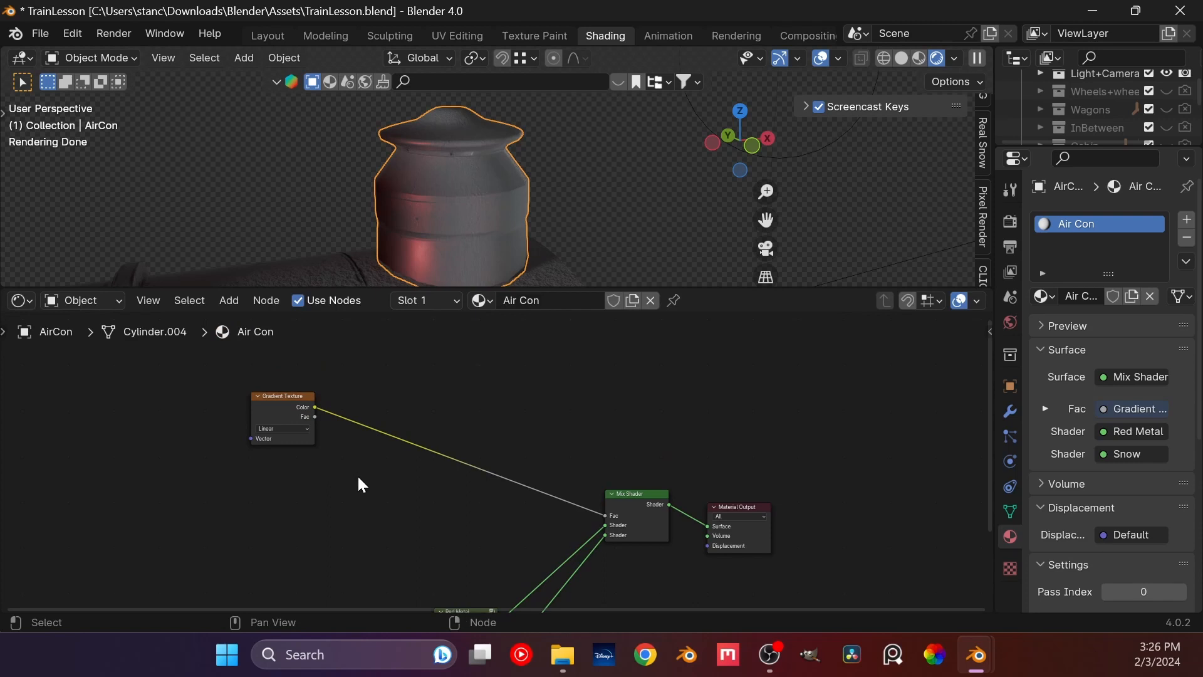
Step: Add Texture Coordinate and Mapping nodes in front of the Gradient Texture
key("shift+a")
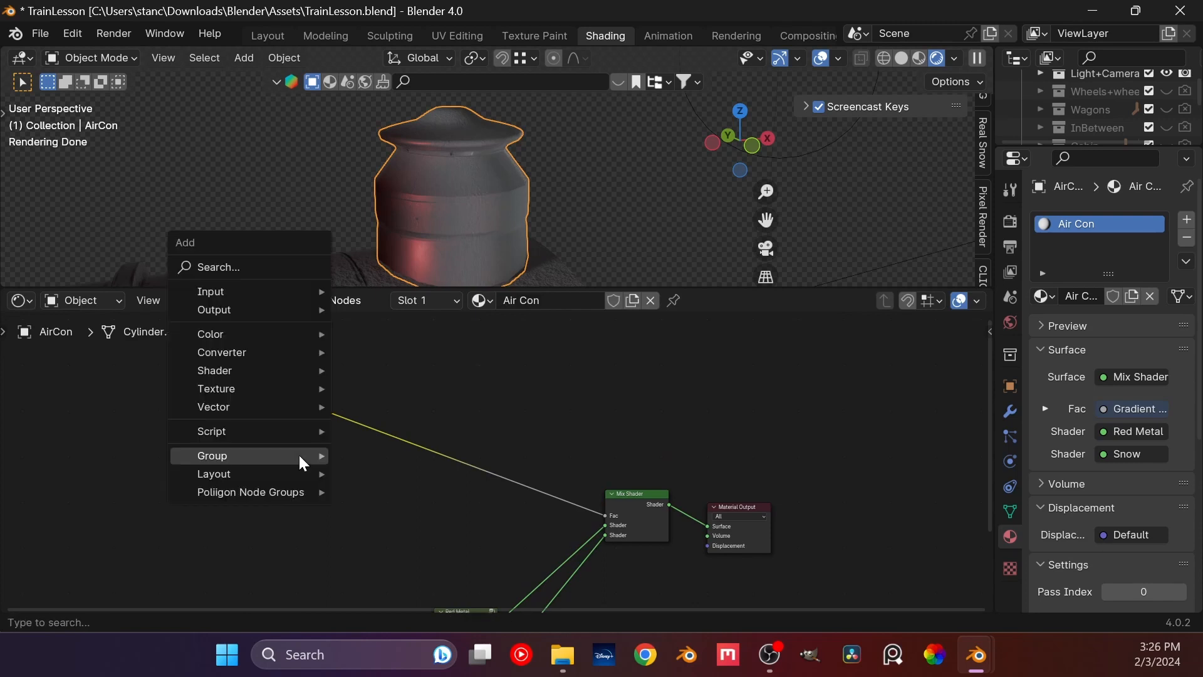
left_click(274, 413)
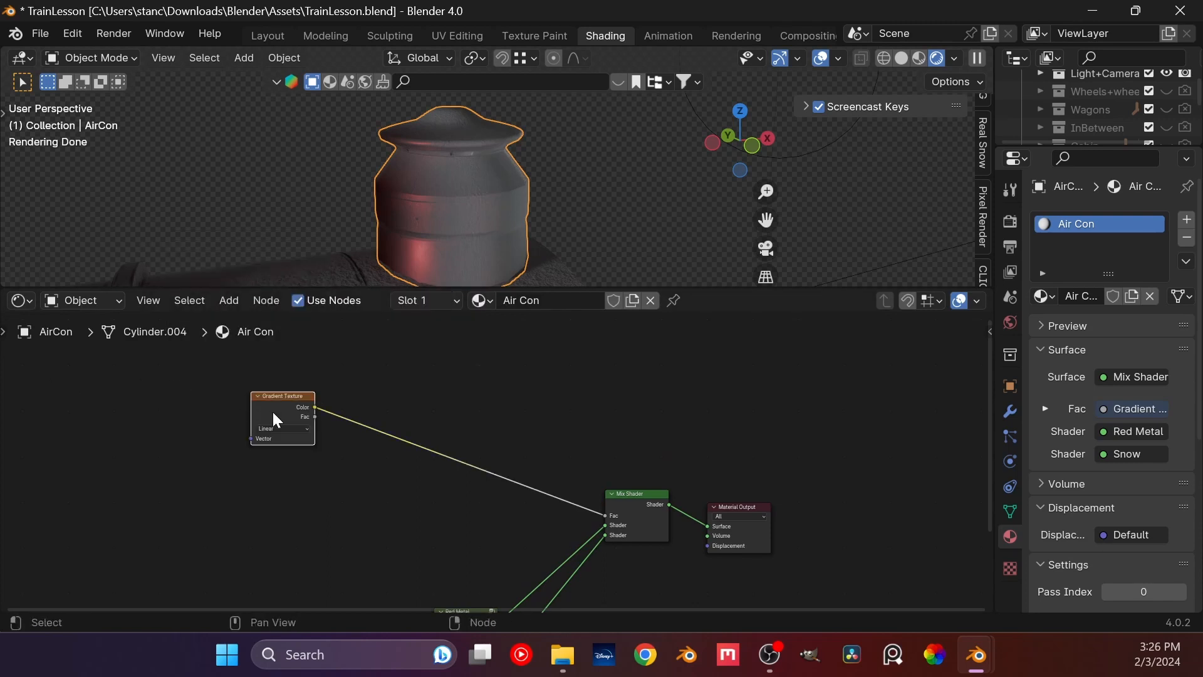
key("ctrl+t")
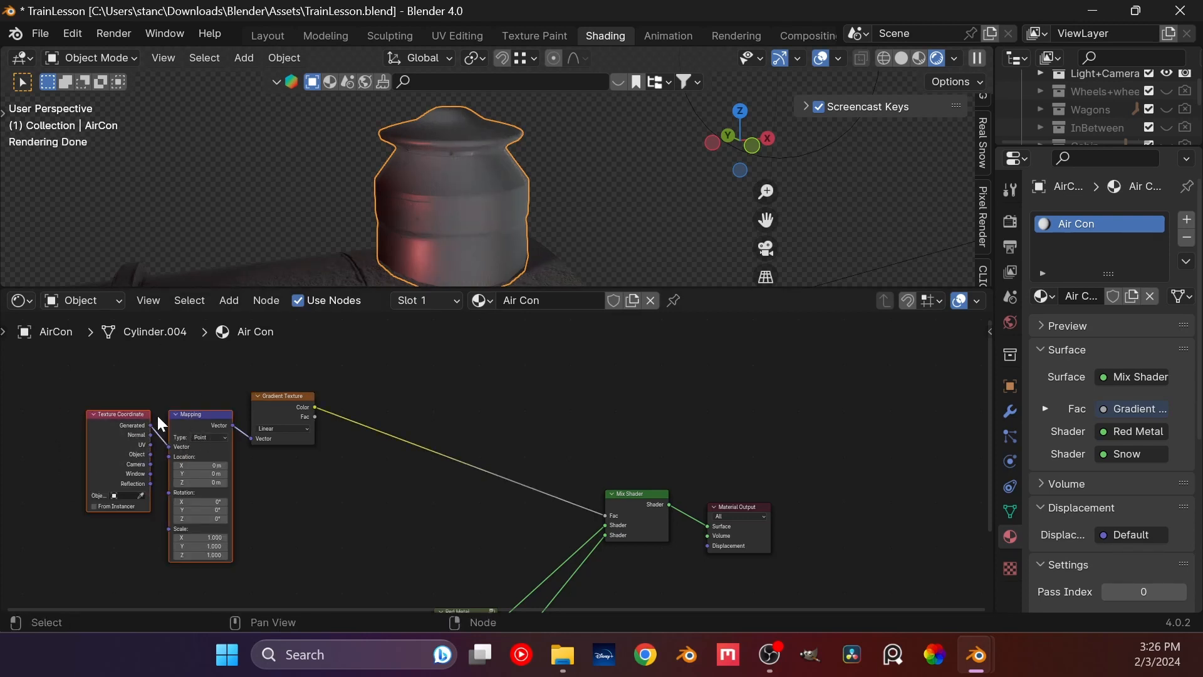
left_click(305, 213)
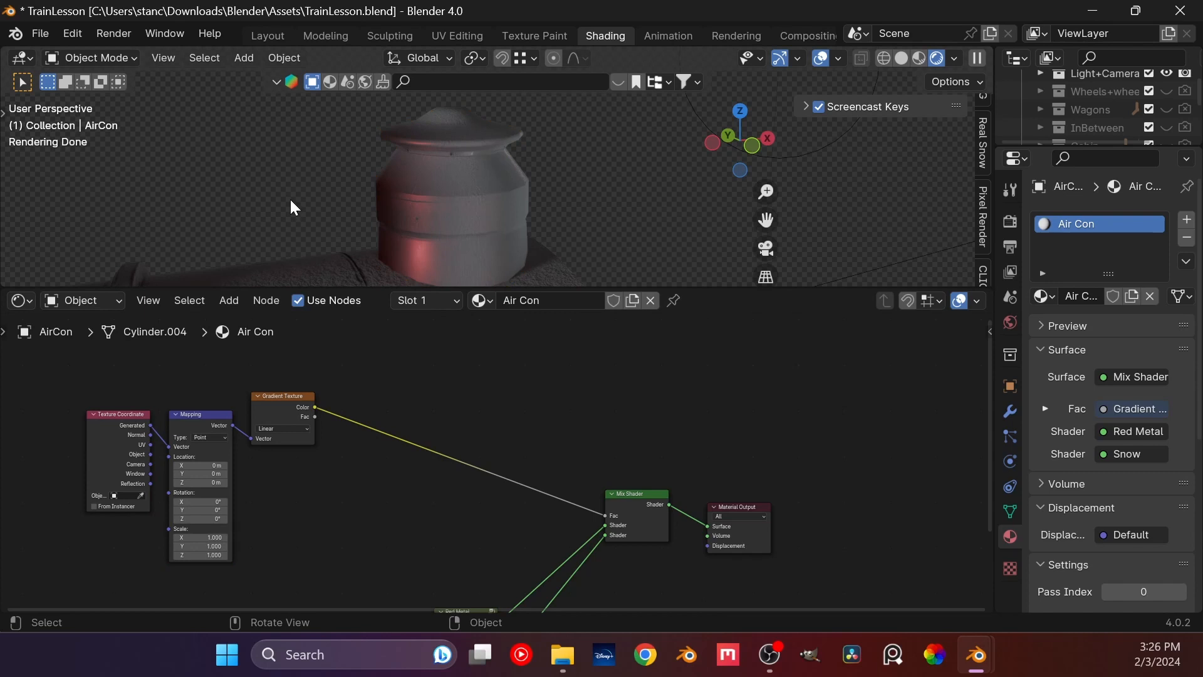
key("a")
key("s")
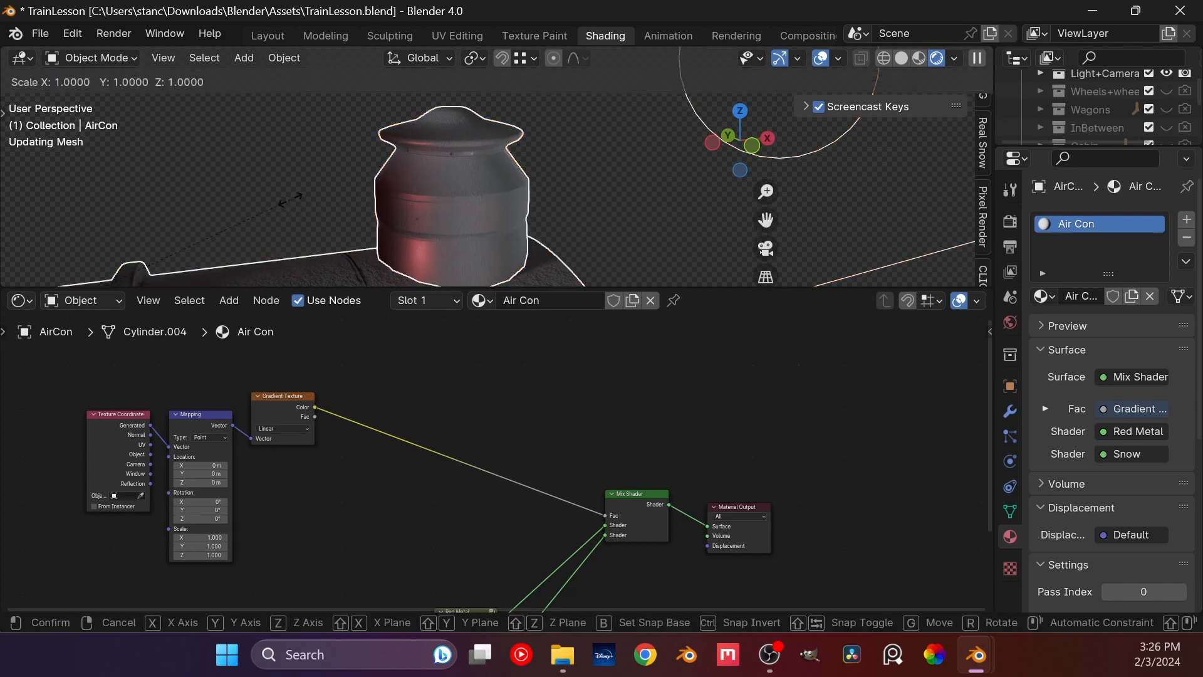
right_click(290, 200)
left_click(290, 199)
key("a")
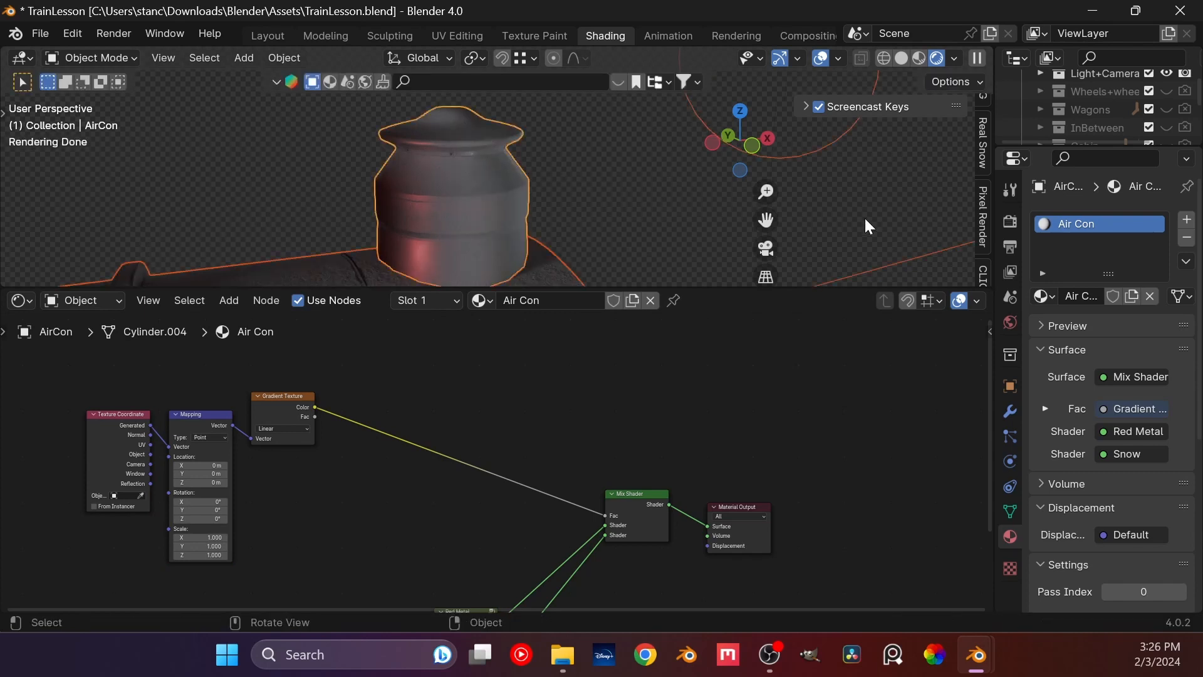
left_click(867, 217)
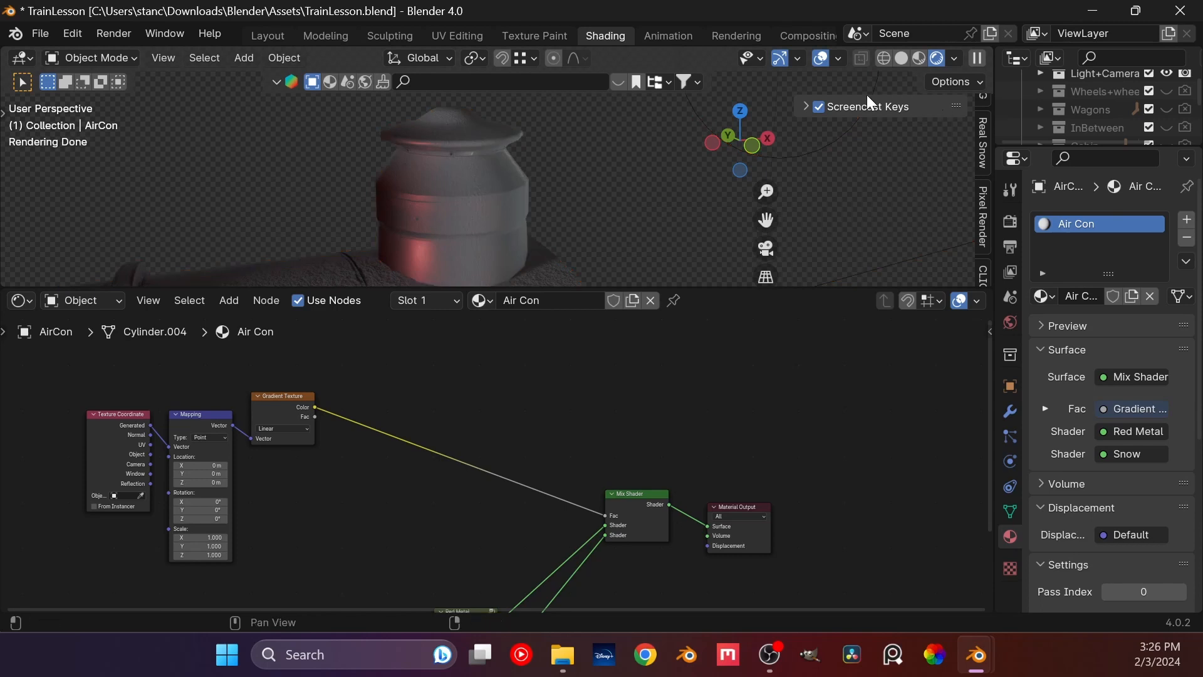
left_click(809, 105)
scroll(815, 163, "down", 3)
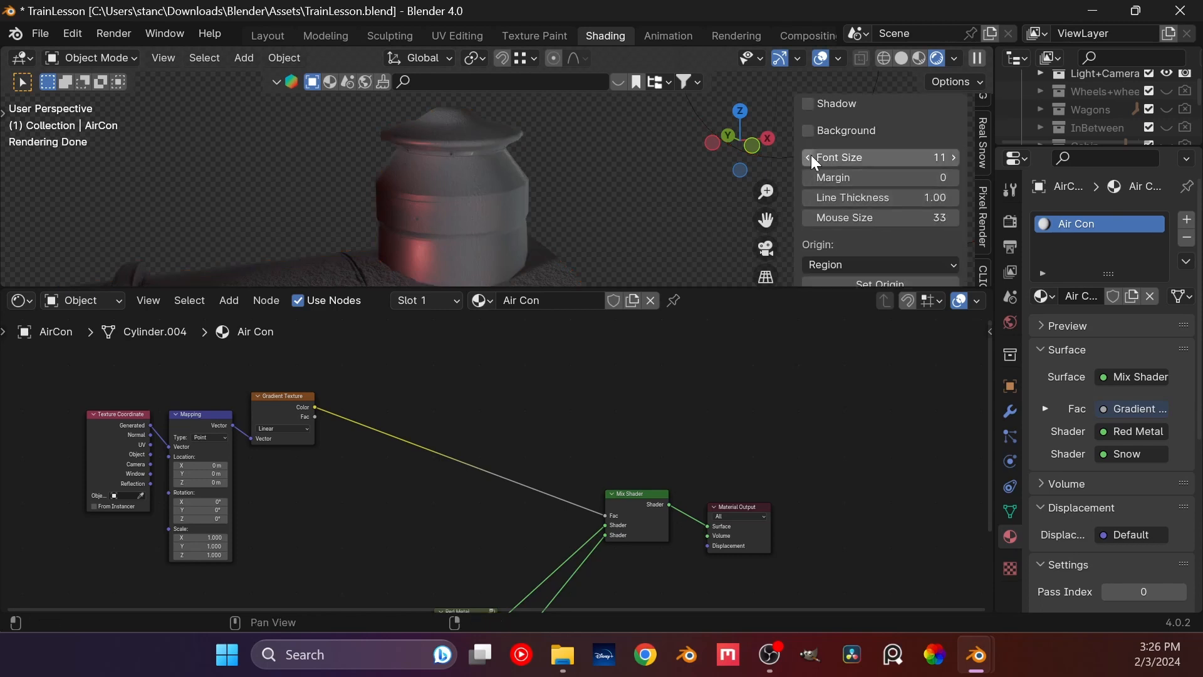
left_click(811, 137)
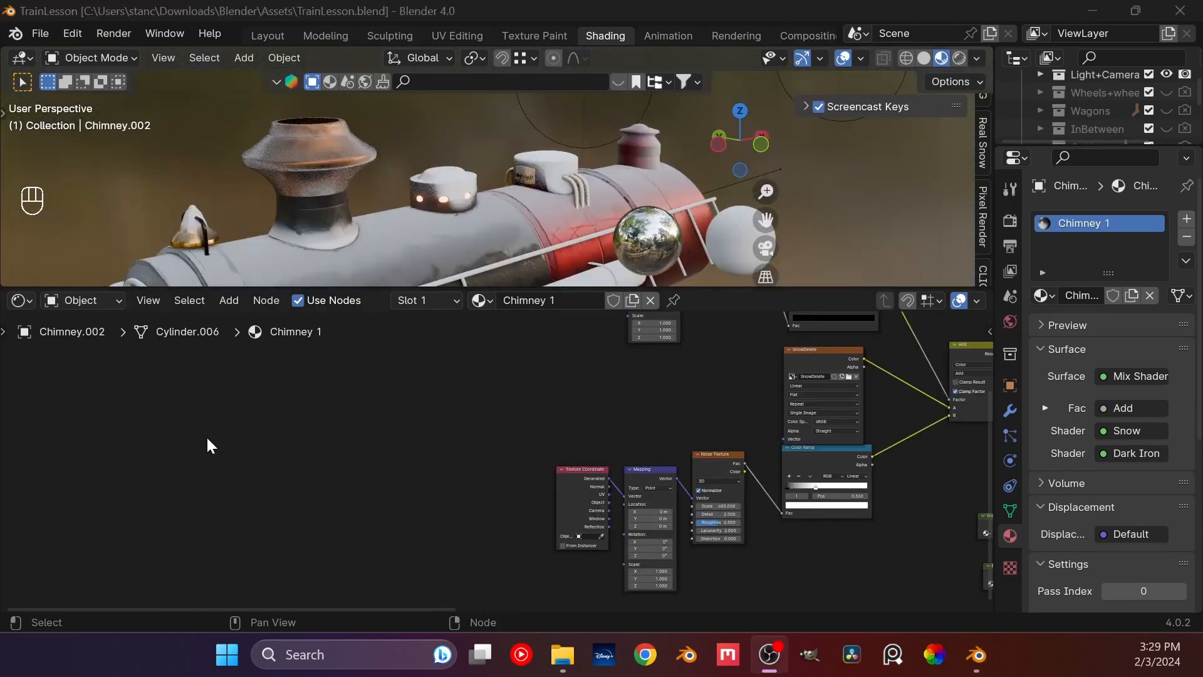
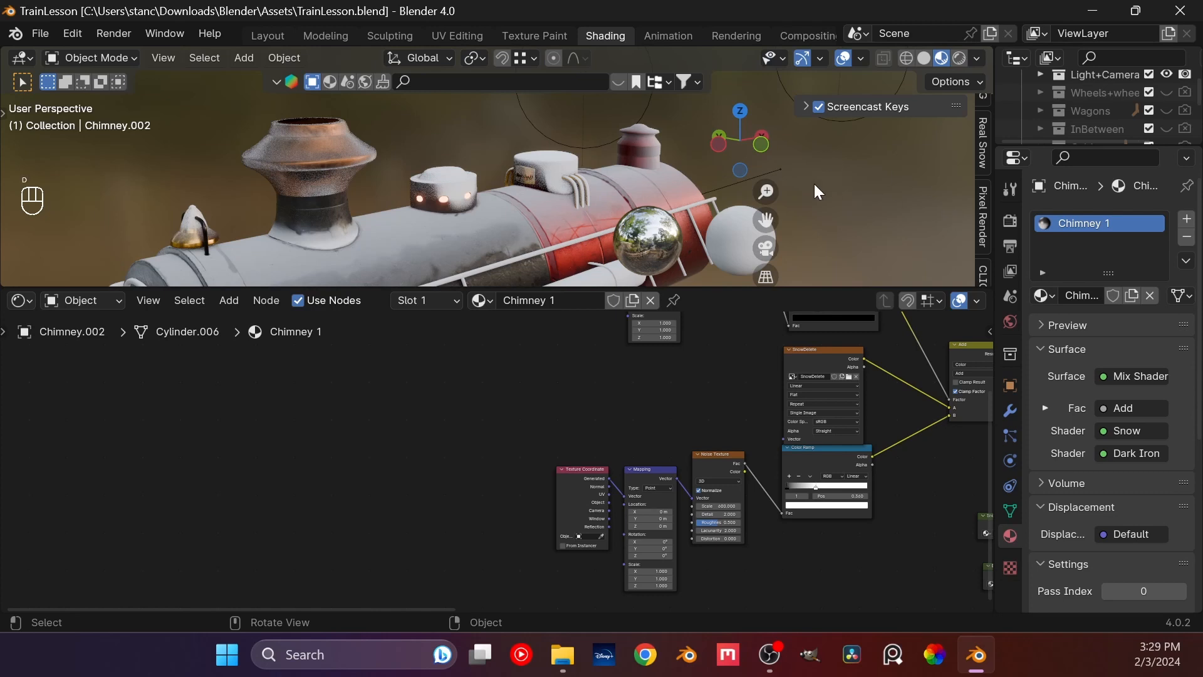
Step: Disable Screencast Keys in the Layout workspace and enable it in the Shading workspace
left_click(263, 36)
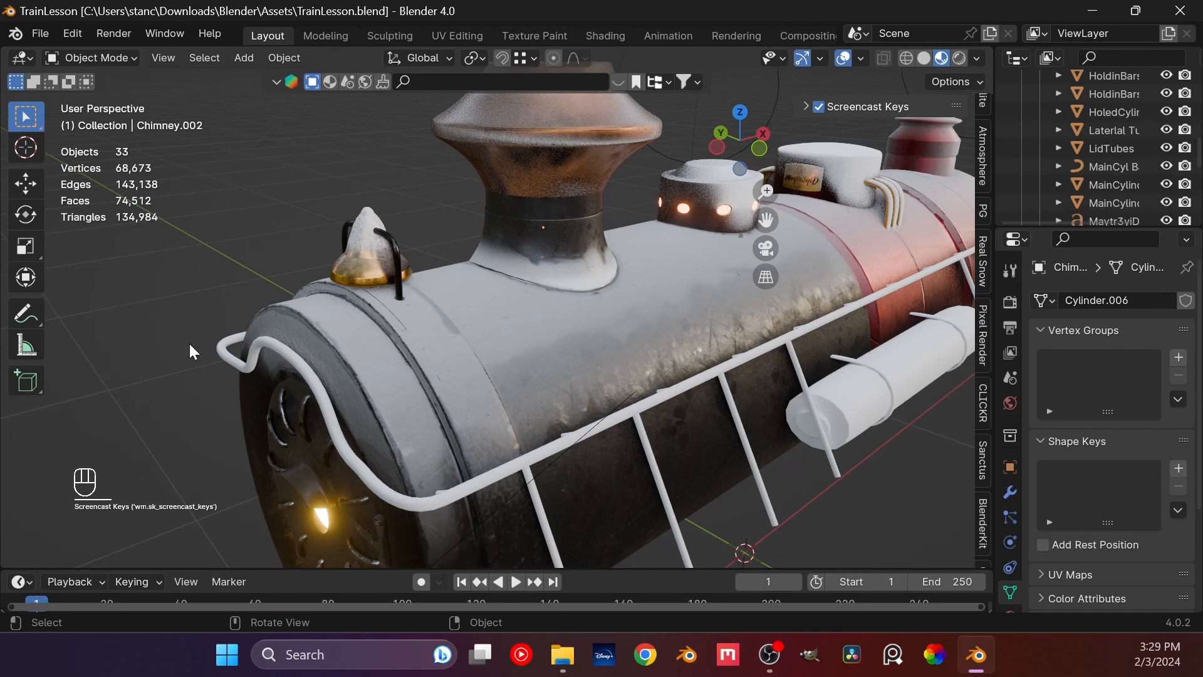
left_click(818, 108)
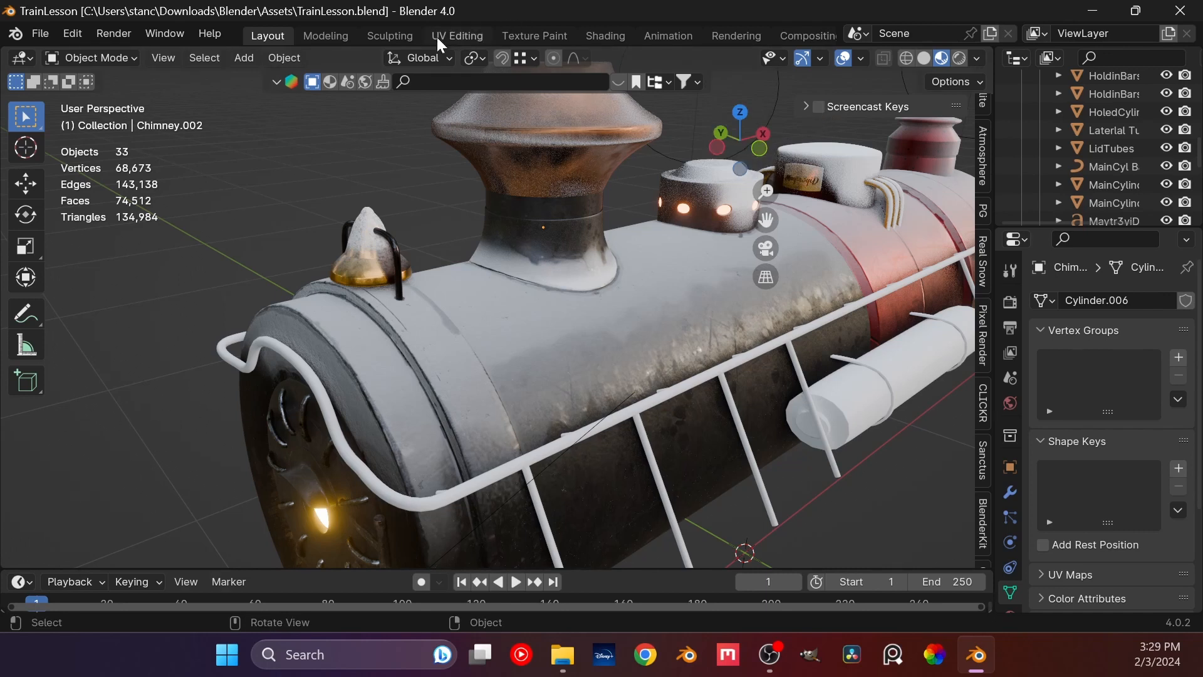
left_click(592, 37)
left_click(818, 107)
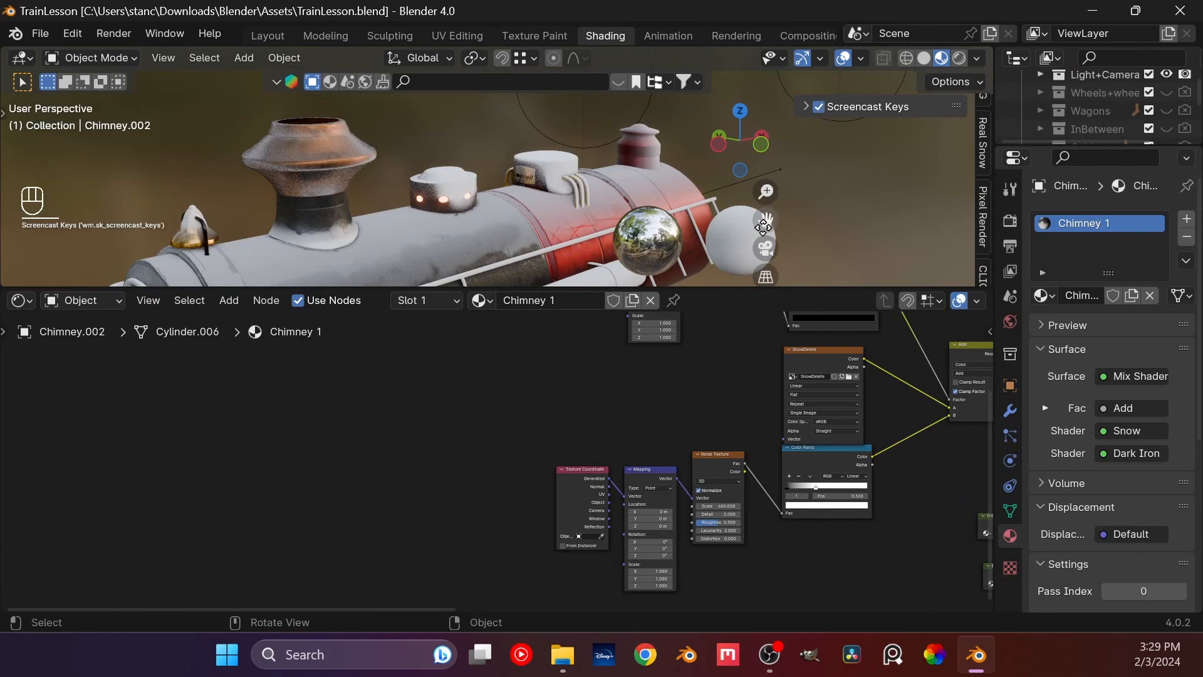
Step: Select the AirCon on top of the boiler and bring its Air Con material nodes into view
scroll(479, 250, "up", 3)
middle_click_drag(479, 249, 468, 207, "shift")
scroll(460, 194, "down", 3)
middle_click_drag(469, 206, 497, 202)
scroll(507, 201, "up", 3)
scroll(522, 187, "up", 5)
scroll(475, 168, "up", 3)
left_click(475, 169)
middle_click_drag(465, 444, 520, 410)
scroll(505, 464, "down", 4)
left_click(458, 450)
Step: Add a Noise Texture node and arrange it below the Gradient Texture with its coordinate and mapping nodes moved up
key("shift+a")
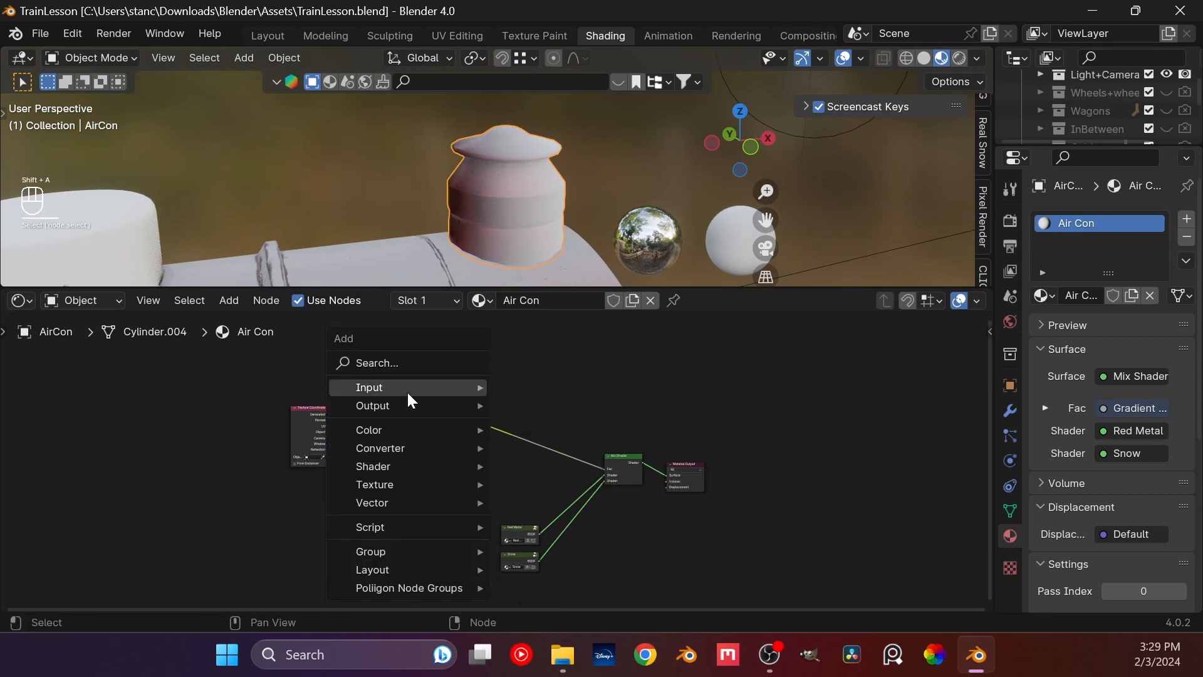
left_click(396, 358)
type("noise")
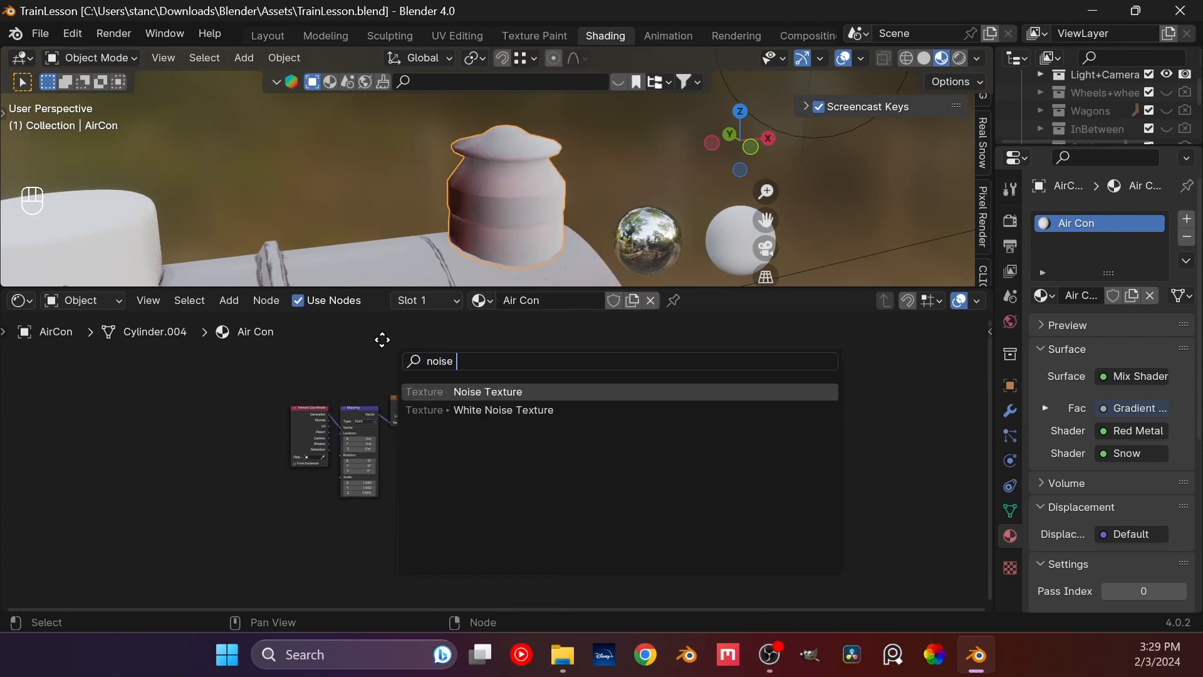
key("Return")
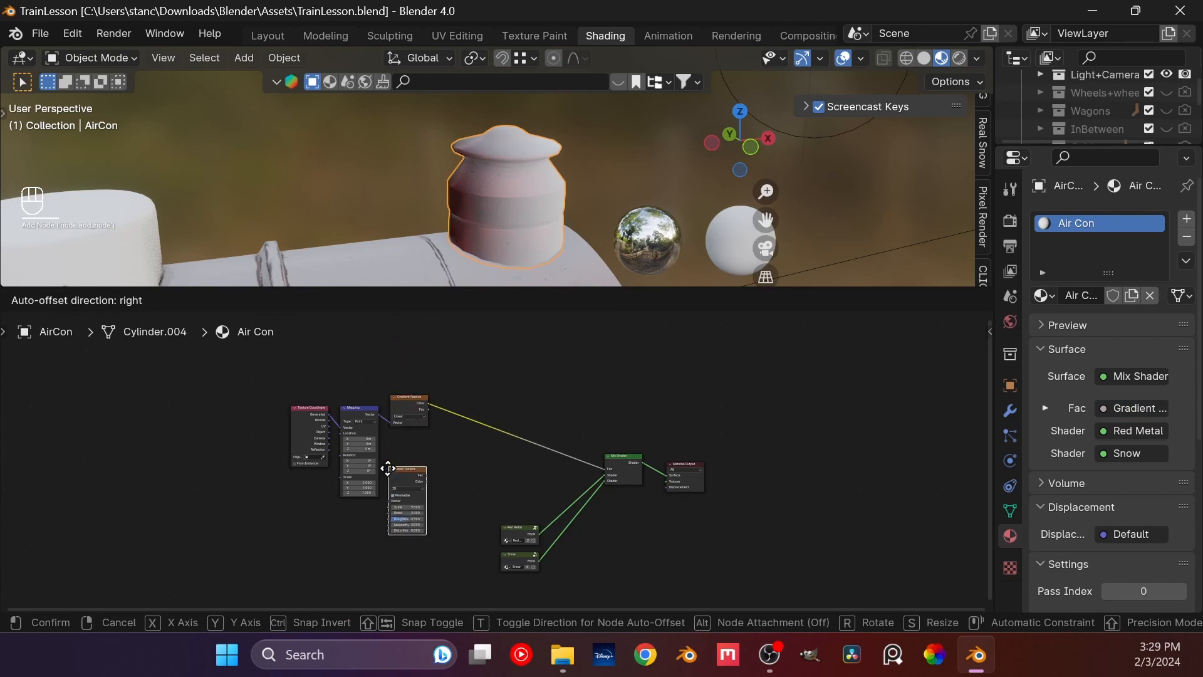
left_click(401, 484)
left_click_drag(428, 470, 264, 382)
middle_click_drag(356, 403, 336, 477)
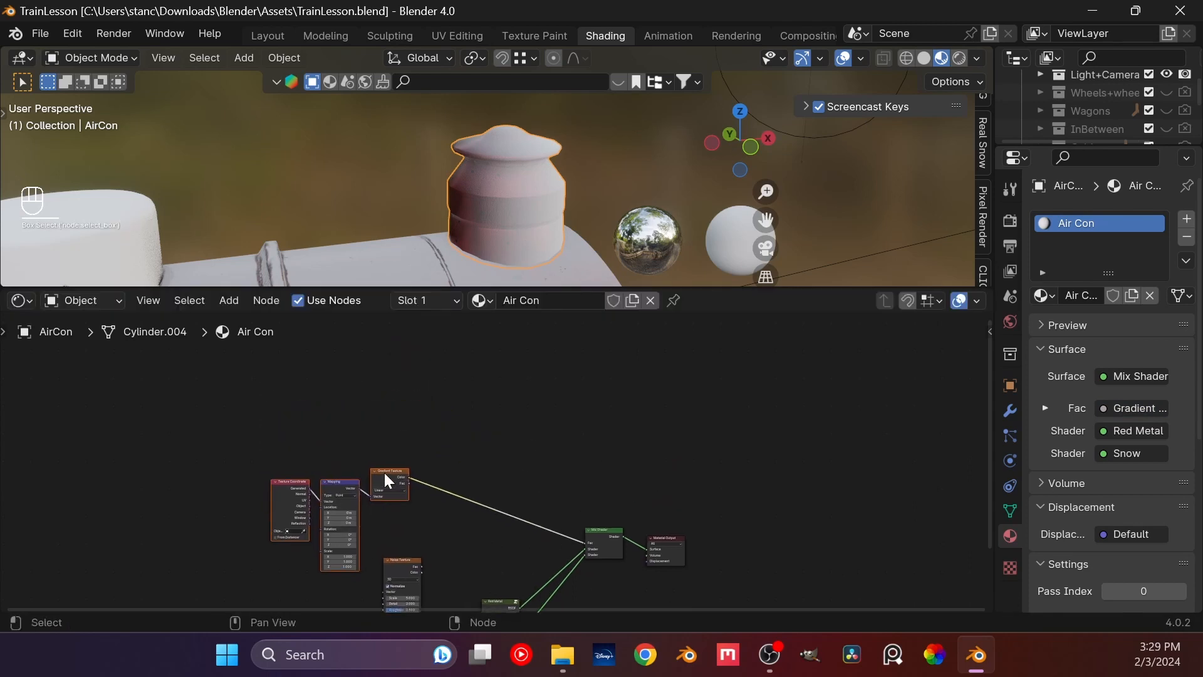
left_click_drag(384, 472, 395, 380)
left_click(405, 564)
left_click_drag(405, 565, 387, 519)
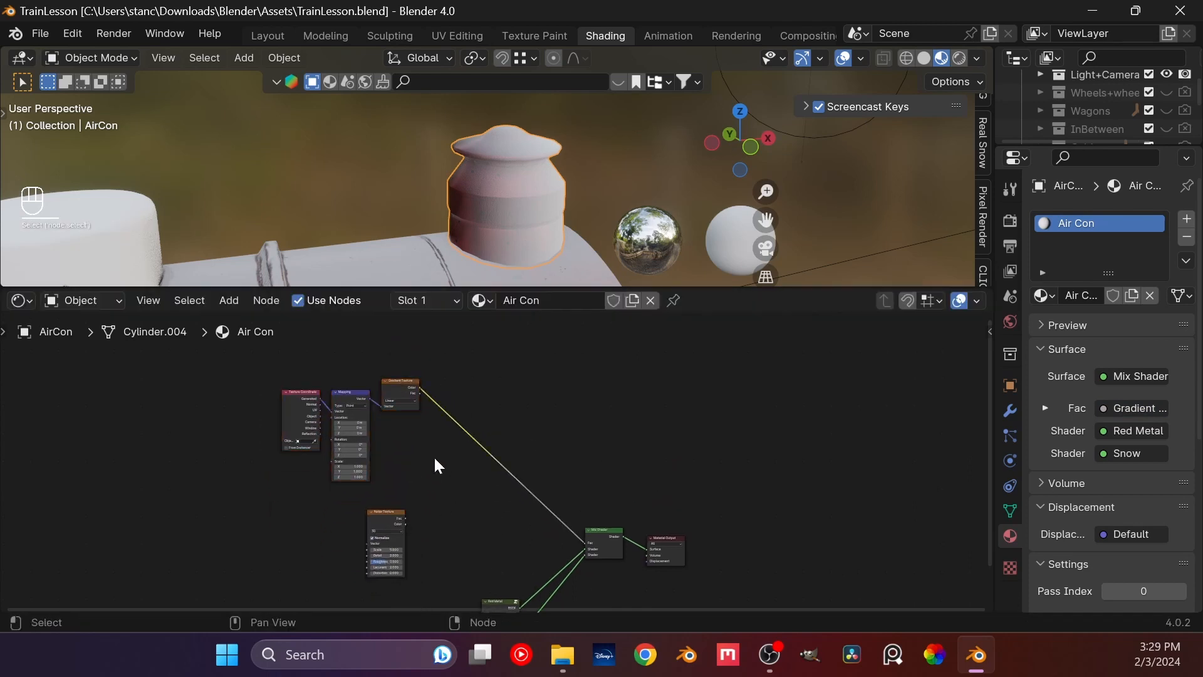
Step: Insert a Color Ramp on the link between the Gradient Texture and the Mix Shader's Fac input
key("shift+a")
left_click(383, 384)
type("color ra")
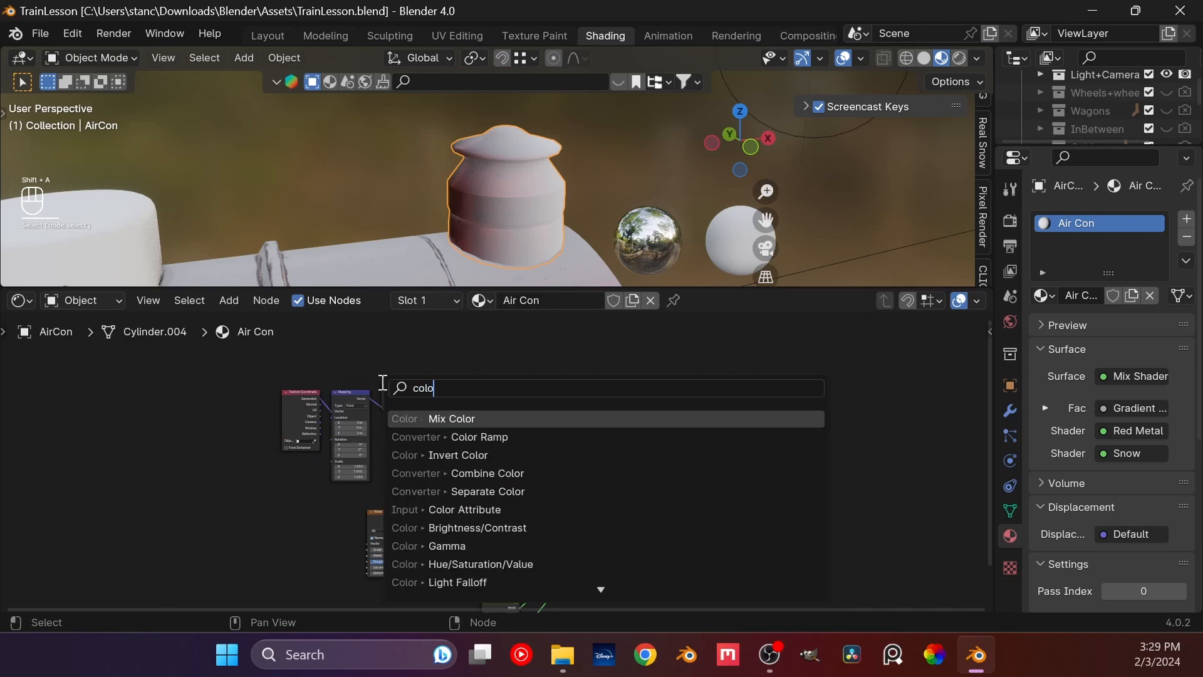
key("Return")
left_click(449, 415)
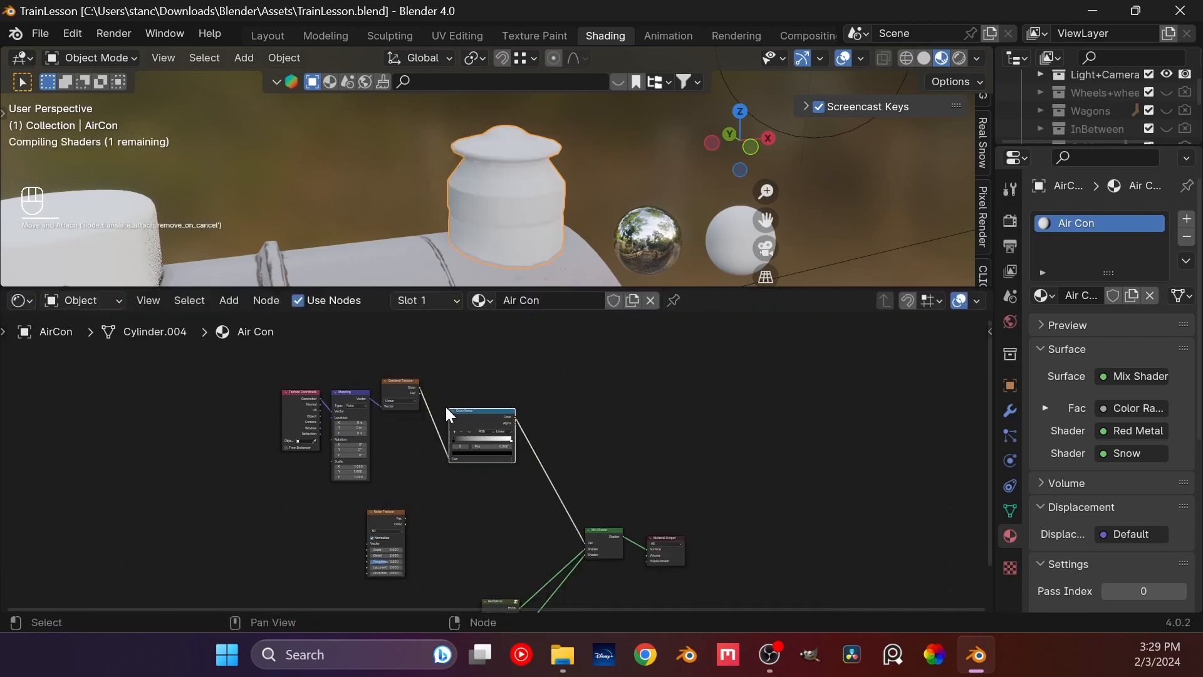
scroll(379, 430, "up", 5)
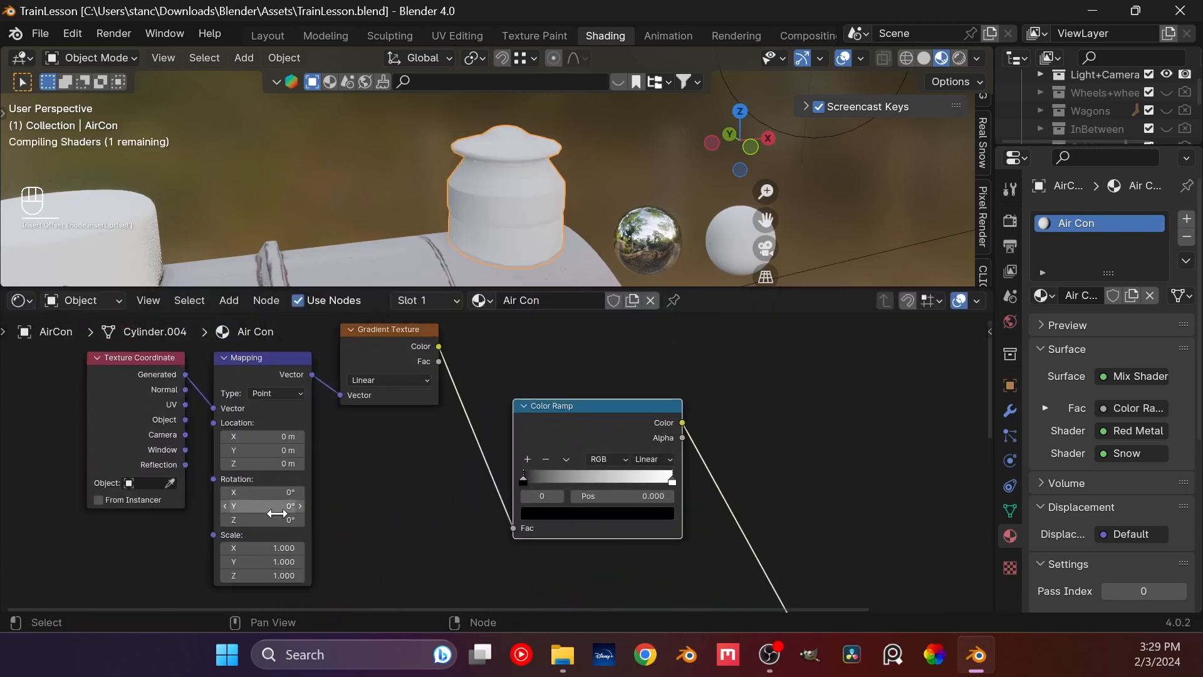
mouse_move(272, 518)
left_mouse_down()
mouse_move(216, 519)
mouse_move(265, 494)
left_mouse_up()
key("ctrl+z")
left_click(404, 519)
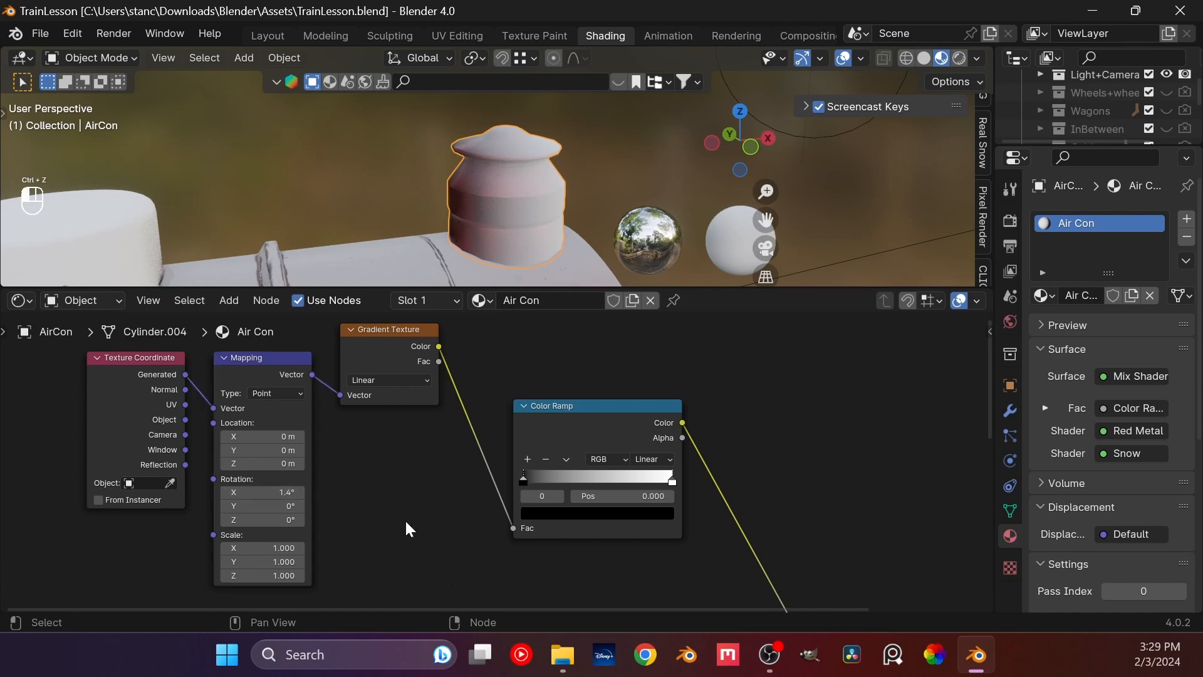
key("ctrl+z")
key("ctrl+z")
key("ctrl+z")
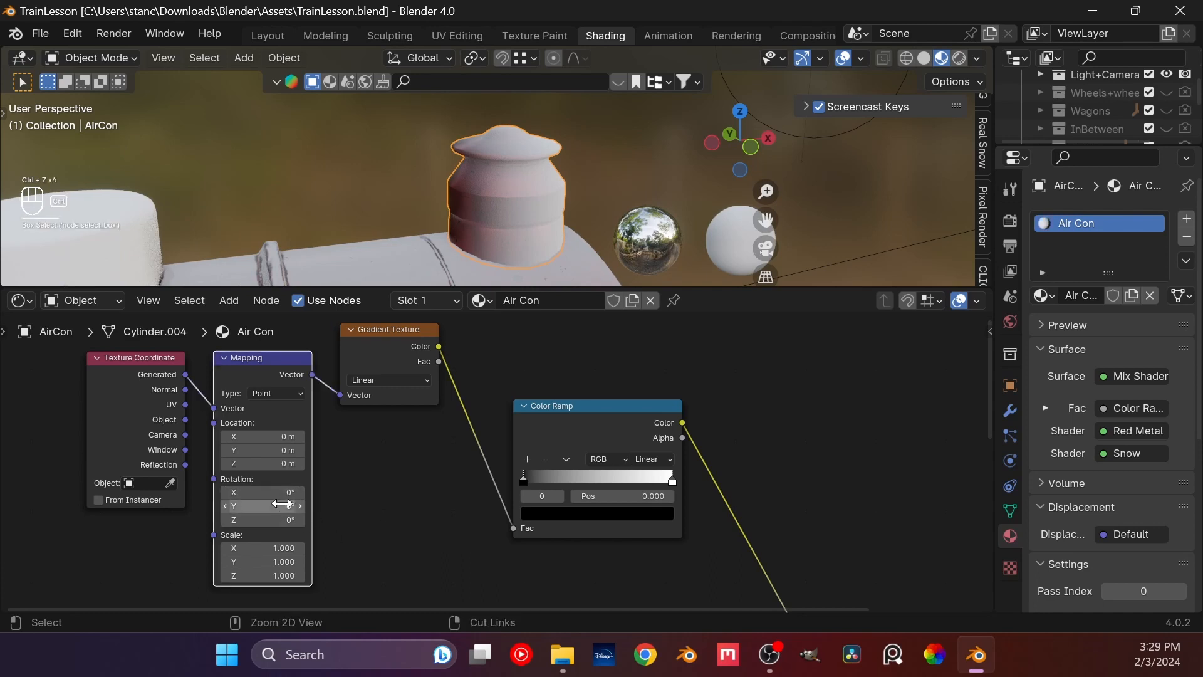
Step: Set the gradient Mapping node's Y rotation to 90°
left_click_drag(274, 505, 267, 504)
left_click(273, 504)
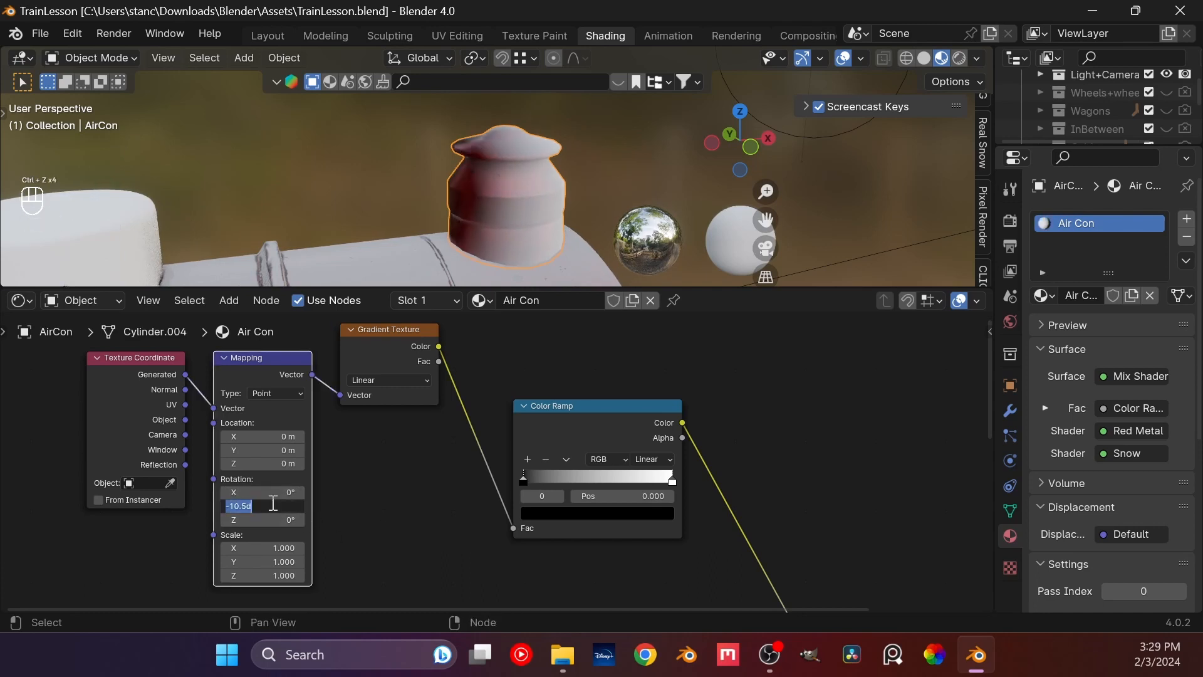
type("90")
key("Return")
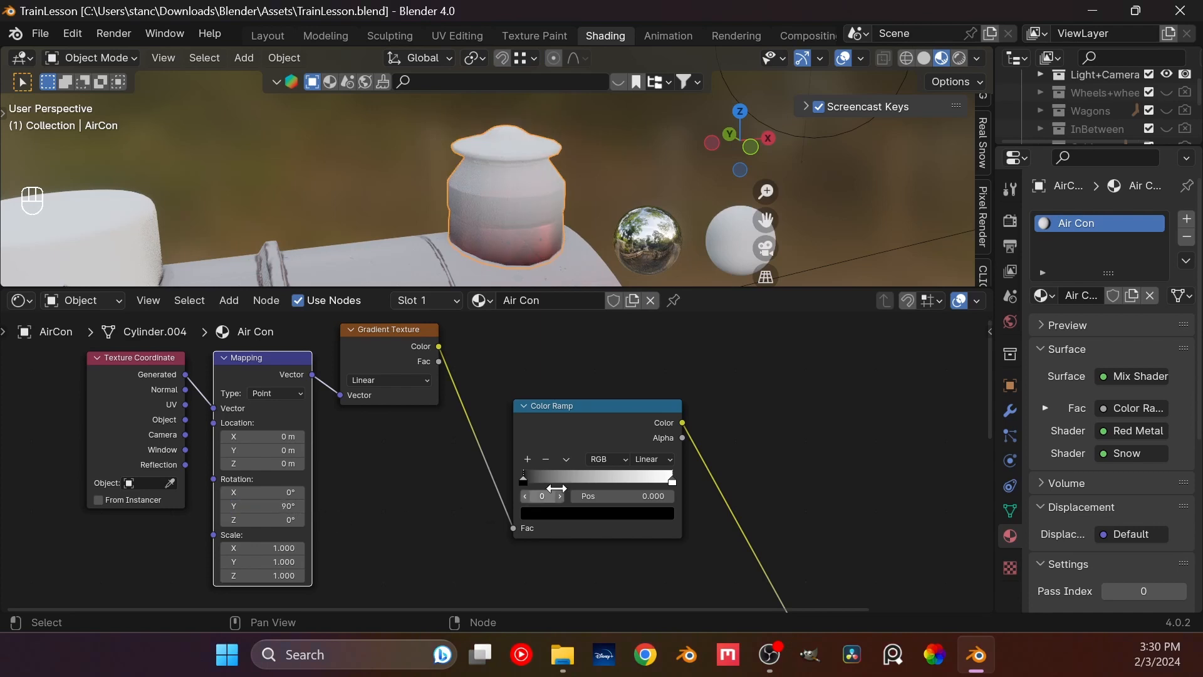
Step: Move the gradient Color Ramp's black and white stops inward and add a light grey stop at position 0.583 between them
mouse_move(668, 471)
left_mouse_down()
mouse_move(566, 486)
mouse_move(713, 507)
mouse_move(552, 485)
mouse_move(773, 506)
mouse_move(639, 492)
mouse_move(668, 501)
mouse_move(646, 502)
left_mouse_up()
scroll(595, 489, "up", 2)
left_click(618, 483)
left_click(539, 458)
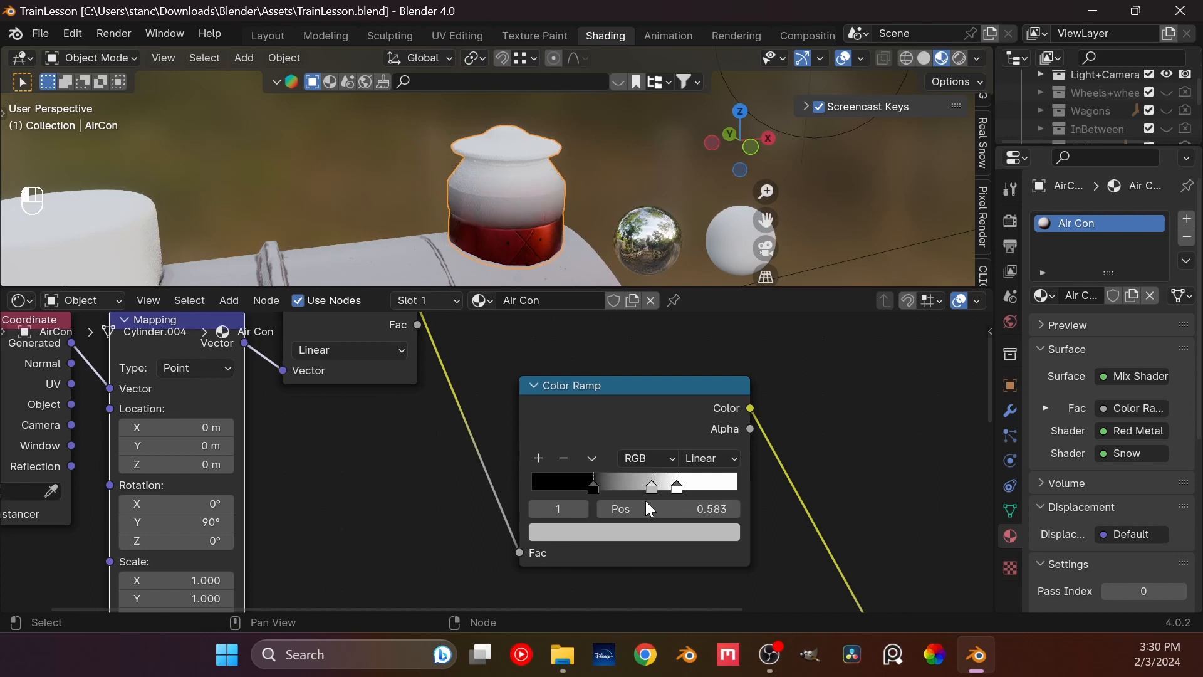
middle_click_drag(496, 241, 316, 197)
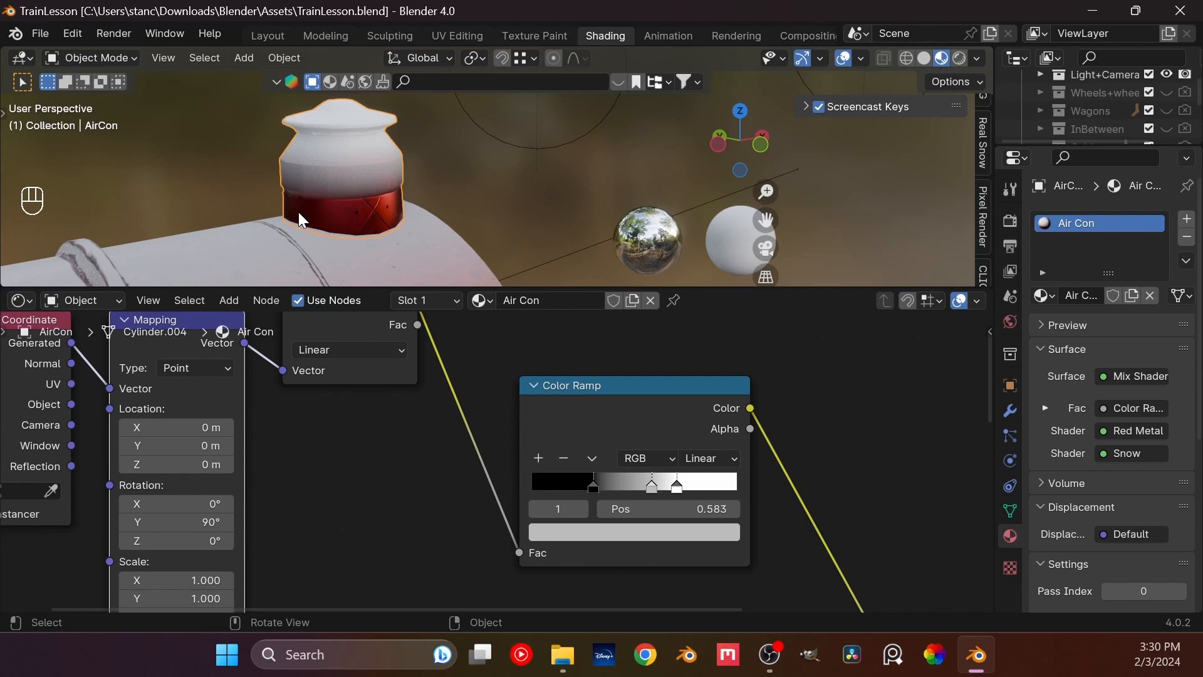
Step: Add Texture Coordinate and Mapping nodes in front of the Noise Texture in the Air Con material
scroll(514, 489, "down", 3)
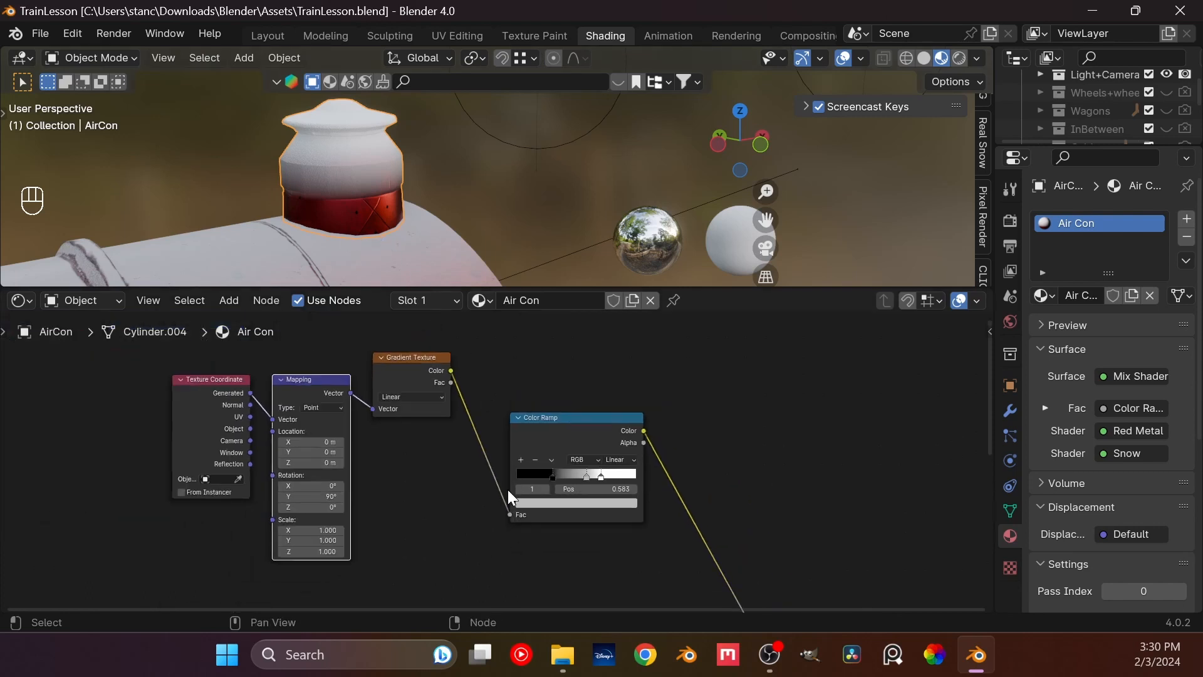
scroll(503, 488, "down", 3)
middle_click_drag(480, 513, 497, 375)
left_click(434, 415)
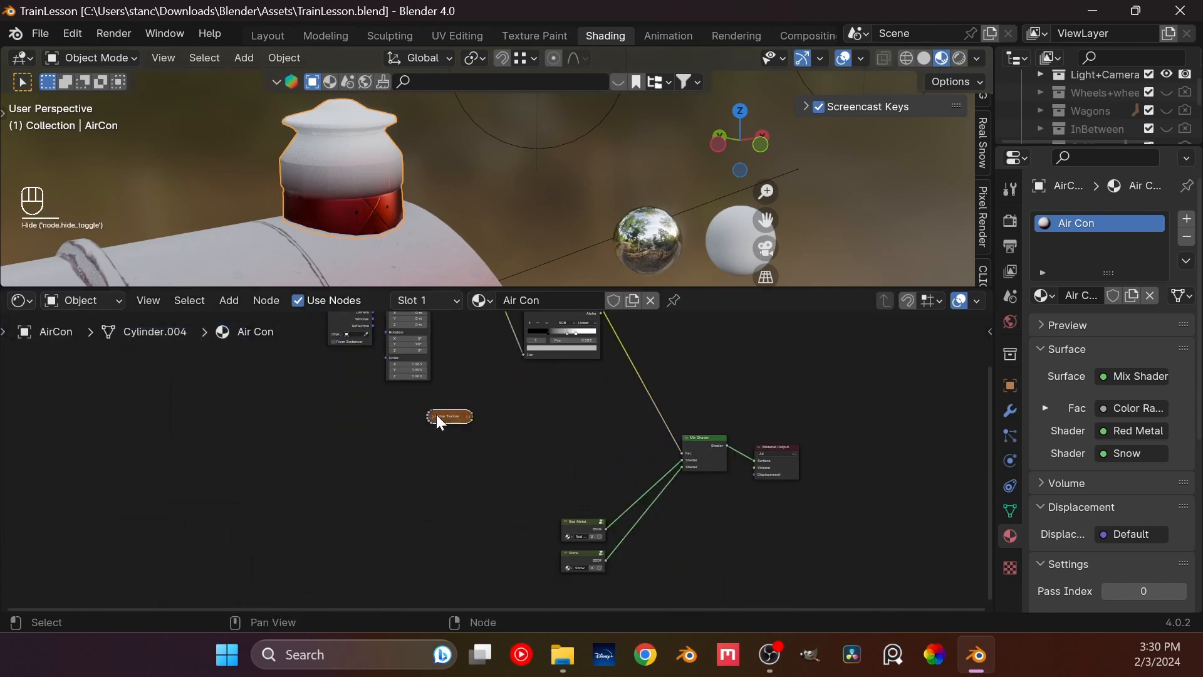
left_click(434, 417)
scroll(436, 412, "up", 1)
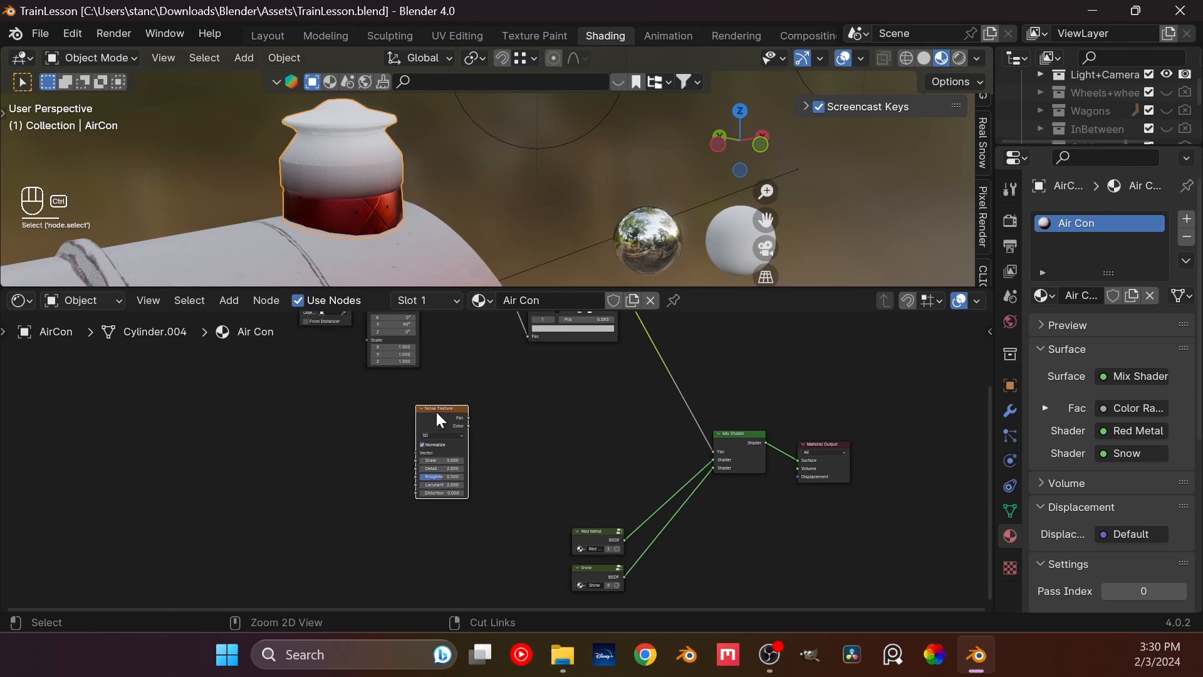
key("ctrl+t")
scroll(438, 419, "up", 2)
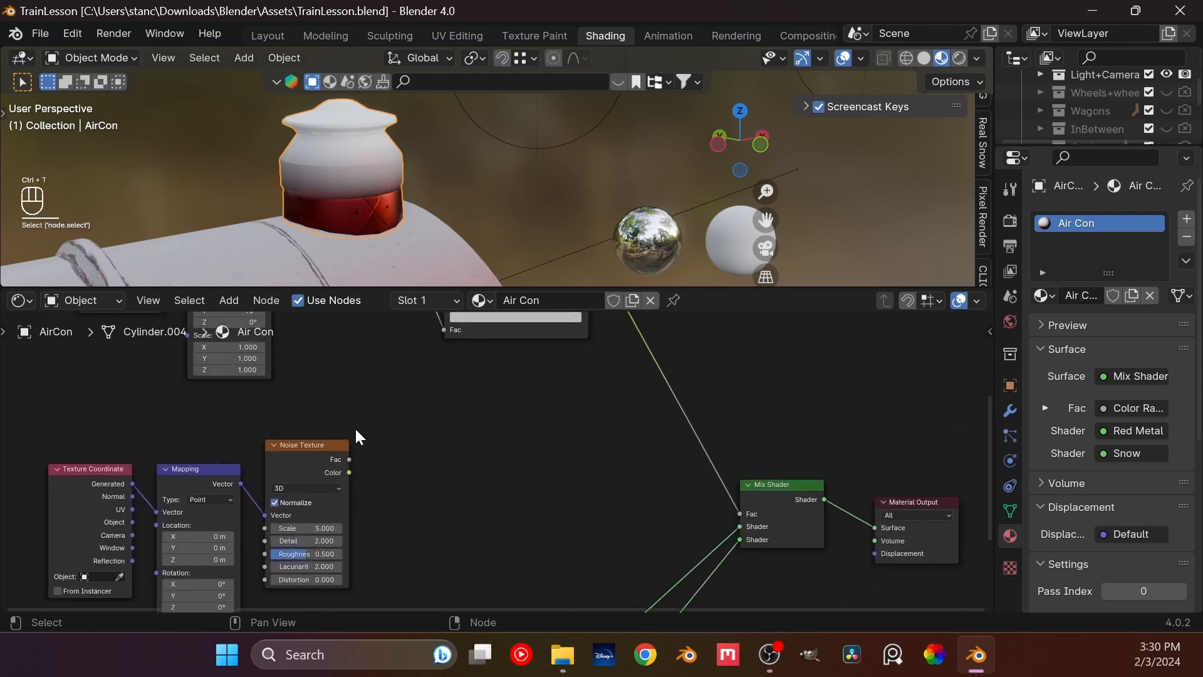
scroll(401, 393, "up", 3)
scroll(399, 401, "down", 5)
middle_click_drag(377, 444, 350, 465)
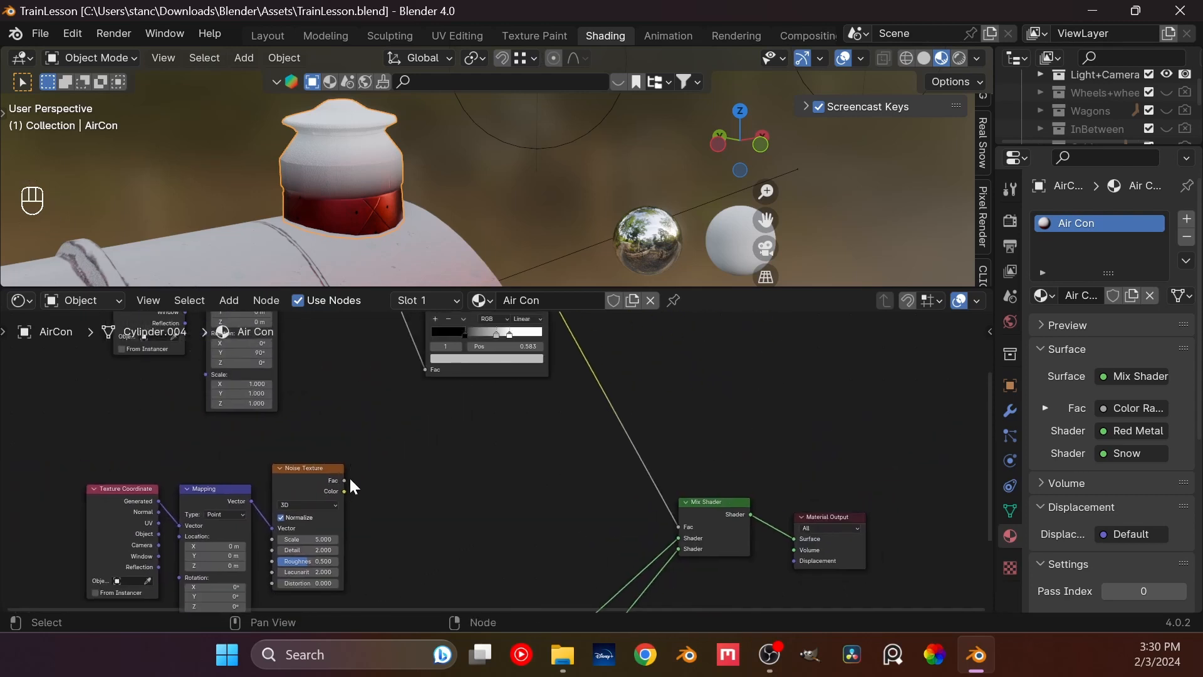
Step: Add a Color Ramp fed by the Noise Texture's Fac output and place it beside the noise node
left_click_drag(345, 480, 492, 477)
type("c")
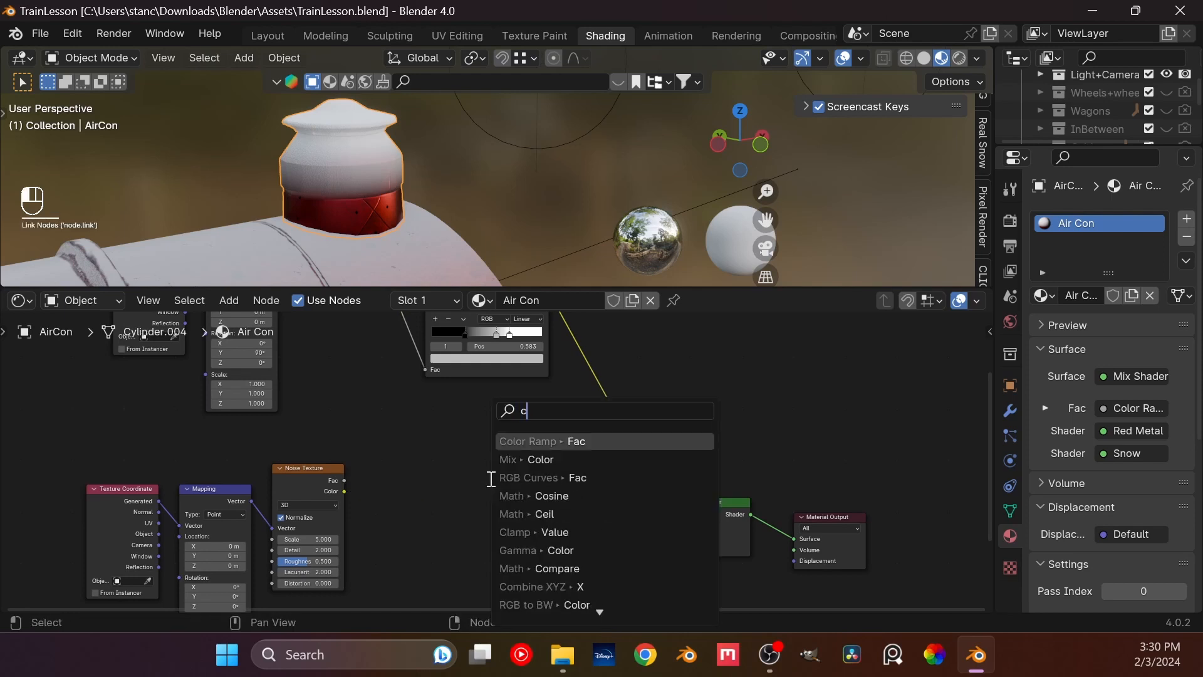
type("olo ra")
key("Return")
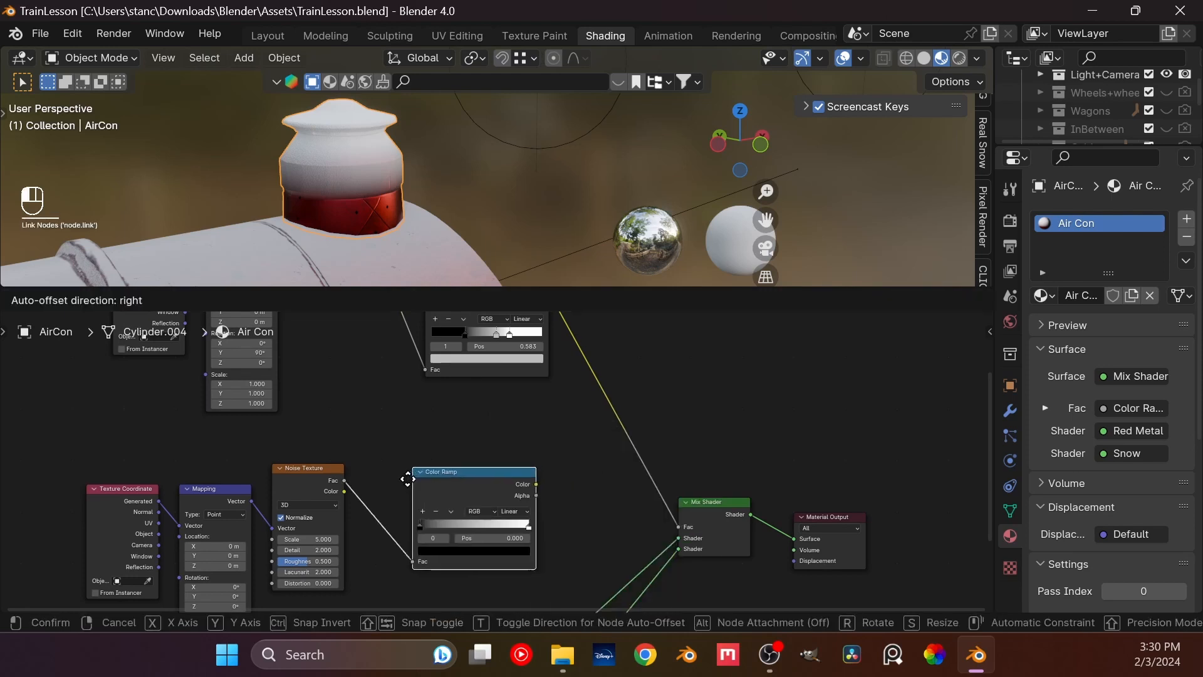
left_click(392, 479)
Step: Insert a Mix Color node between the gradient Color Ramp and the Mix Shader, with the ramp feeding its Factor input
key("shift+a")
left_click(437, 391)
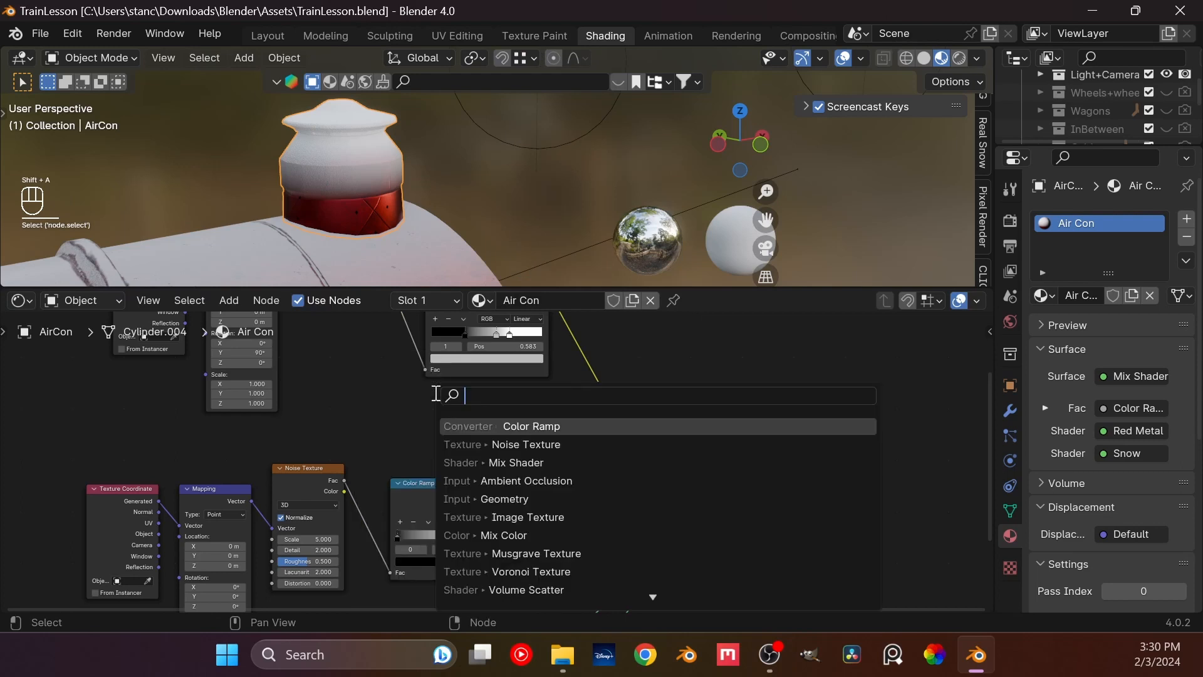
type("mix colo")
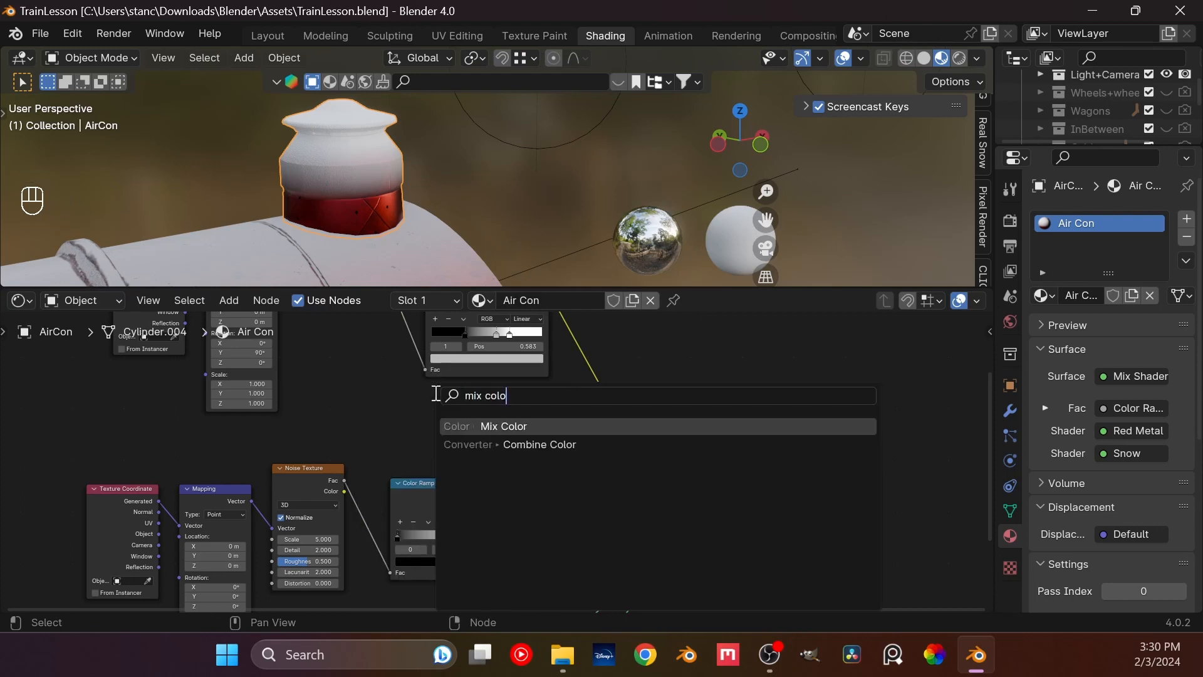
key("Return")
left_click(572, 359)
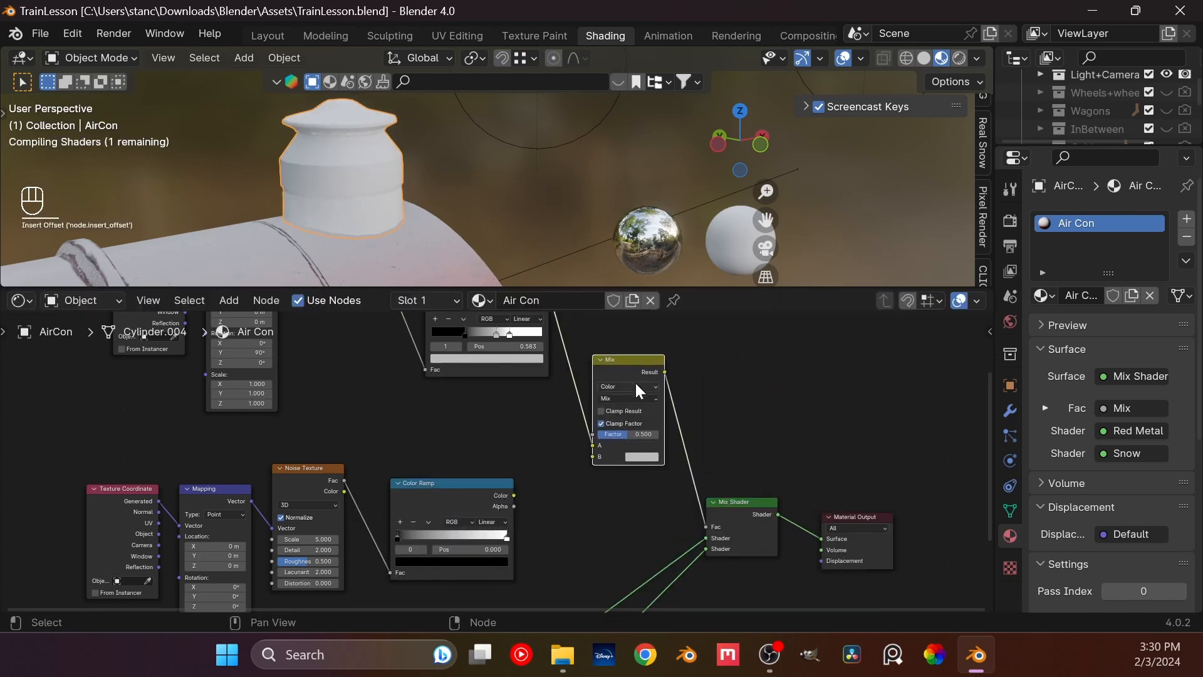
left_click(561, 434)
middle_click_drag(604, 456, 590, 508)
scroll(586, 507, "up", 2)
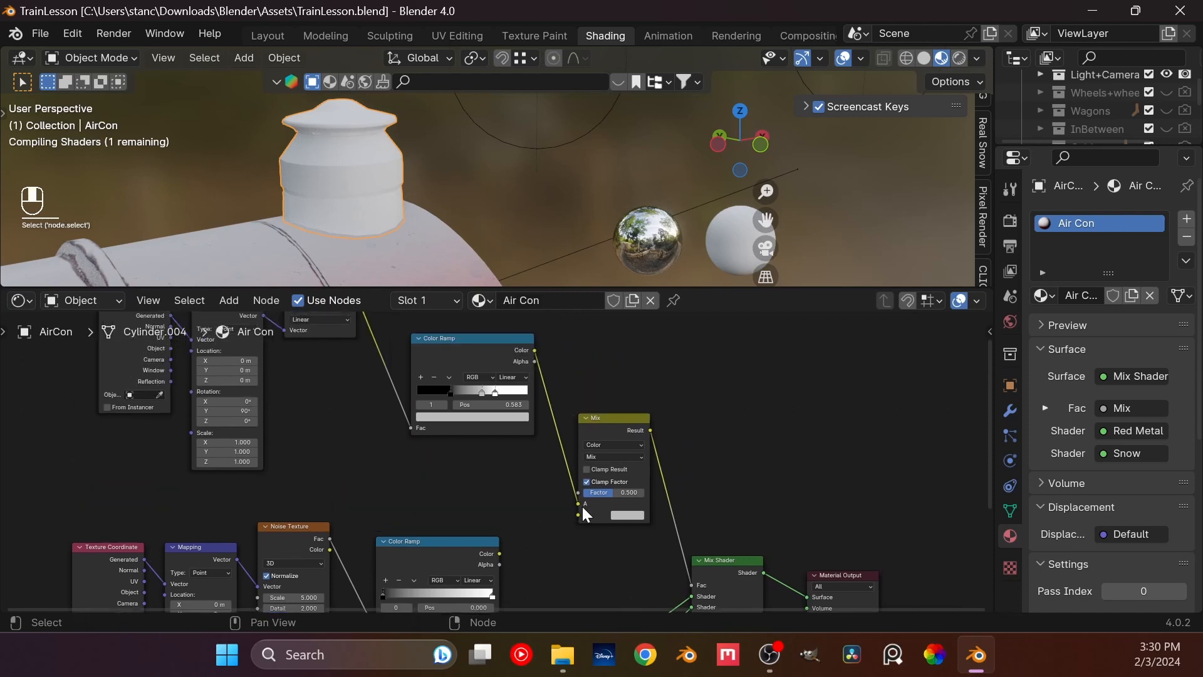
left_click_drag(607, 522, 588, 505)
Step: Move the Texture Coordinate, Mapping, Noise Texture and Color Ramp chain away from the Mix Shader to make room
scroll(539, 486, "down", 8)
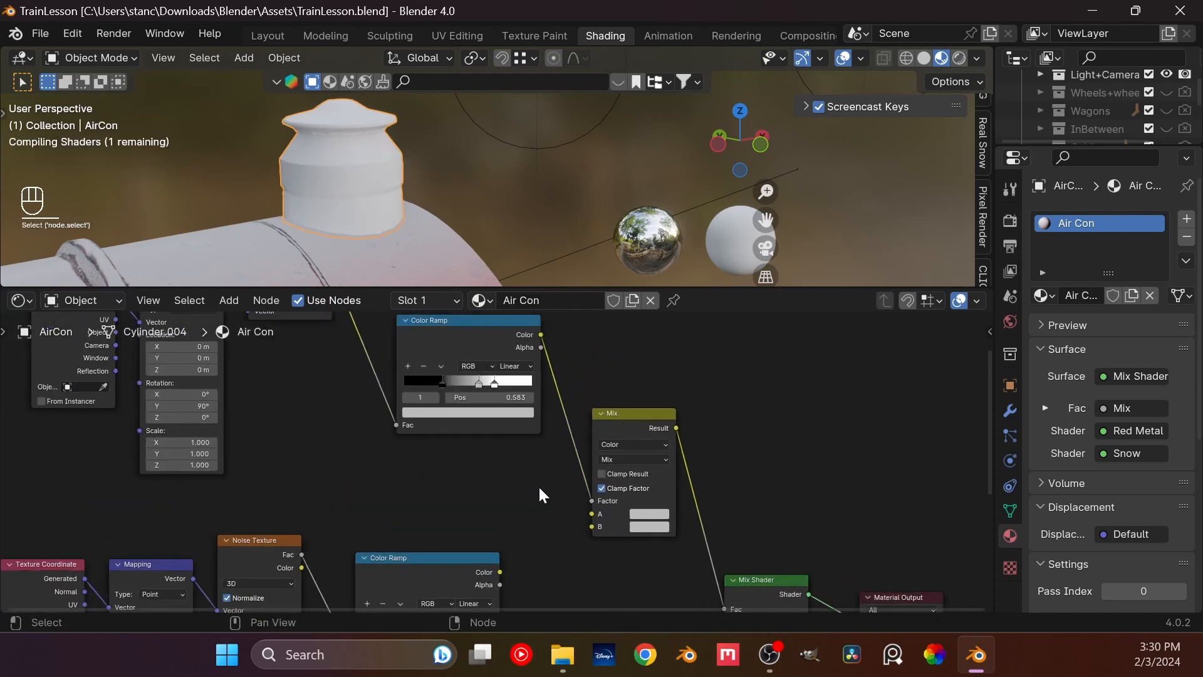
middle_click_drag(515, 480, 513, 412)
left_click_drag(210, 418, 287, 449)
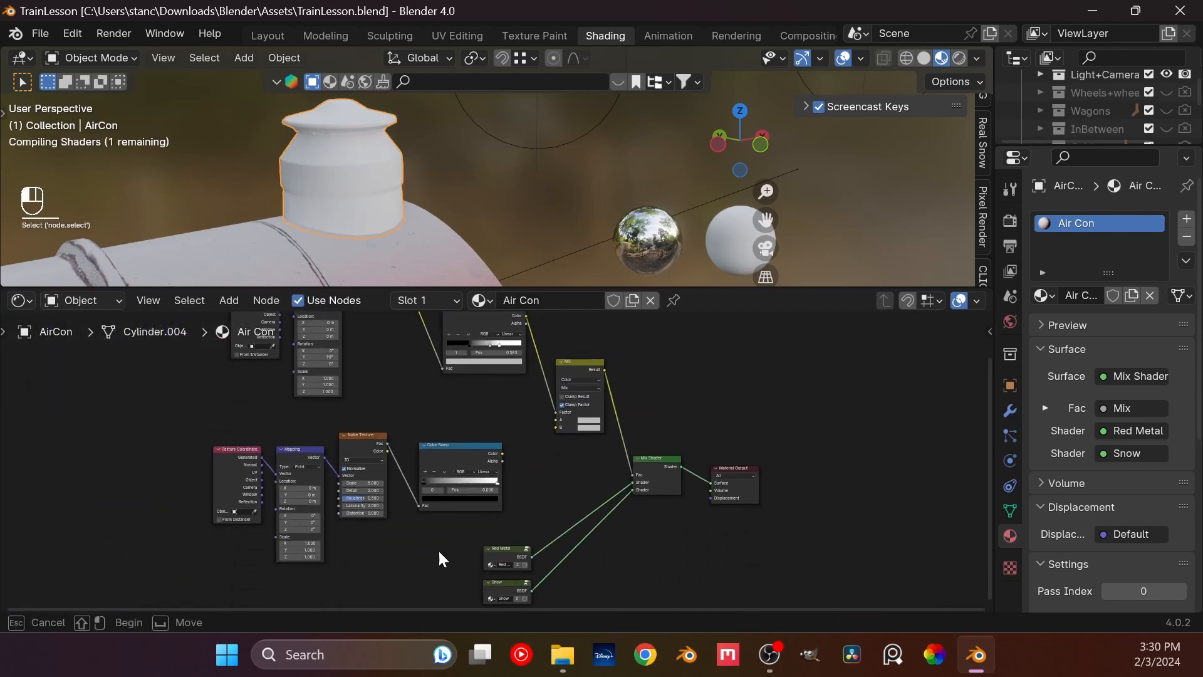
left_click_drag(439, 552, 253, 440)
left_click_drag(422, 446, 356, 476)
left_click(482, 453)
Step: Set the Mix Color node's blending mode to Add
scroll(497, 460, "up", 3)
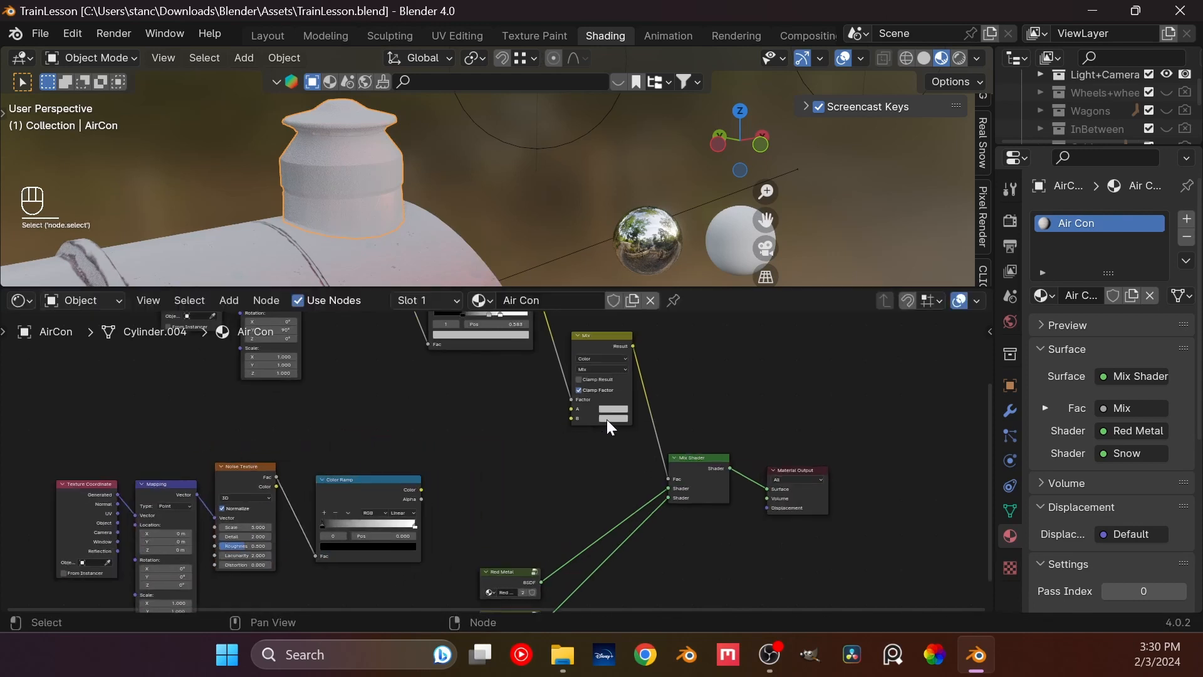
left_click(617, 370)
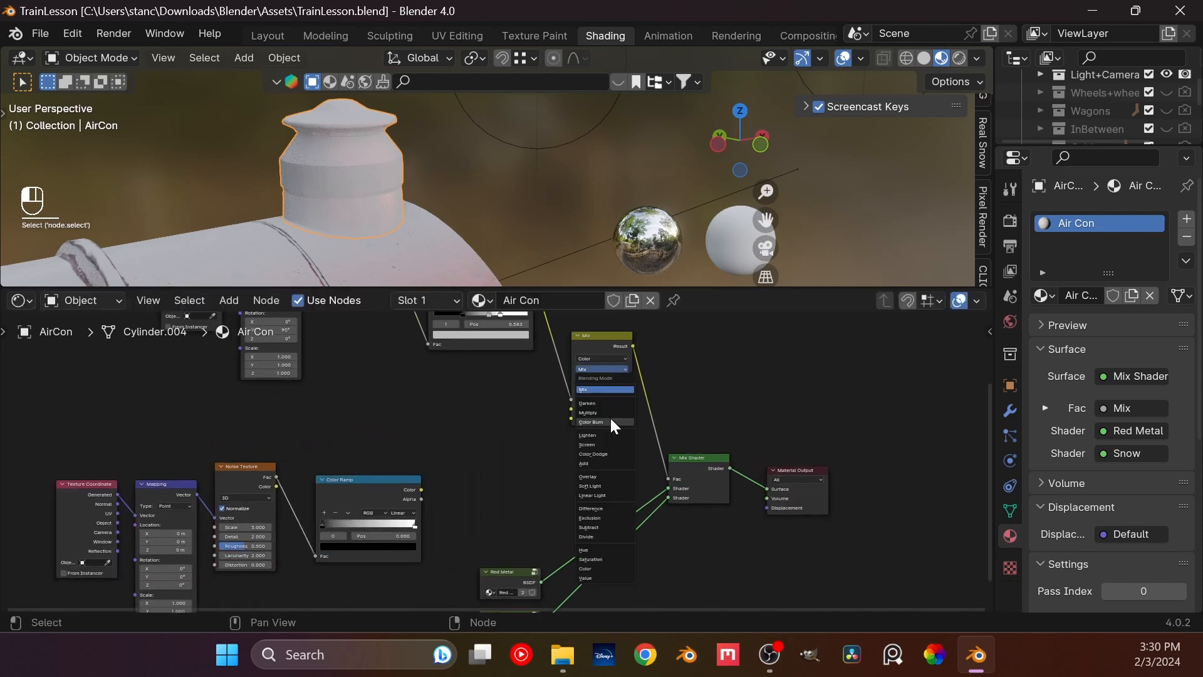
left_click(607, 461)
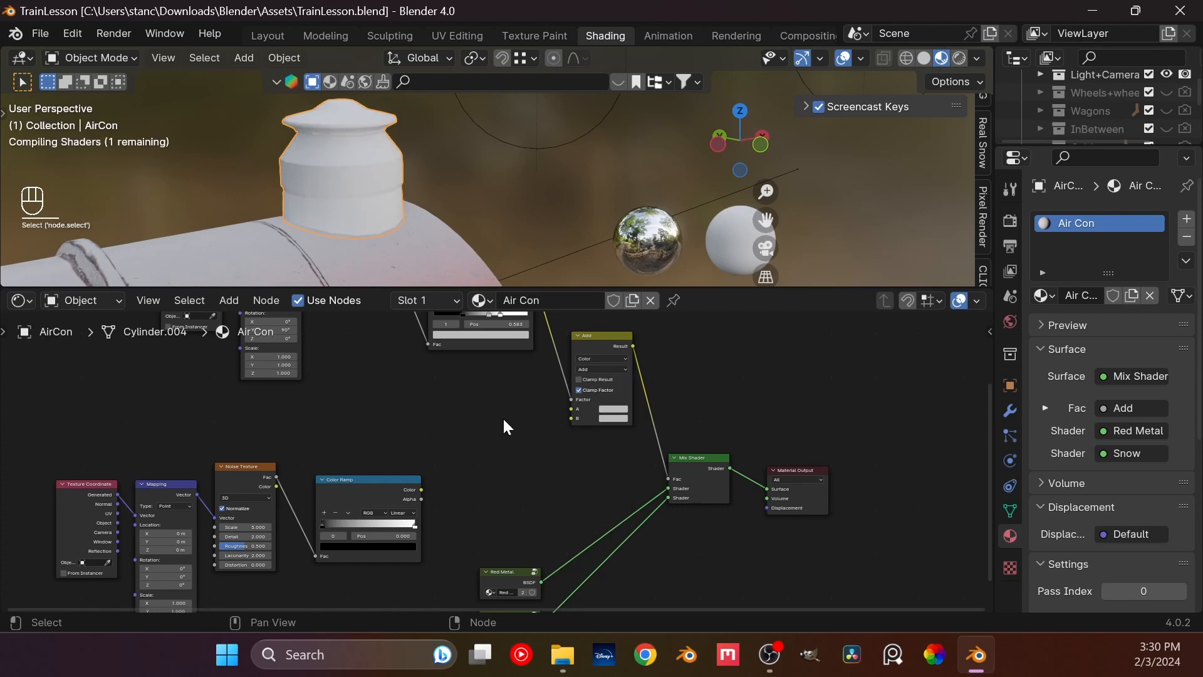
Step: Add an Image Texture node in the free space above the noise Color Ramp
key("shift+a")
left_click(374, 390)
type("ima")
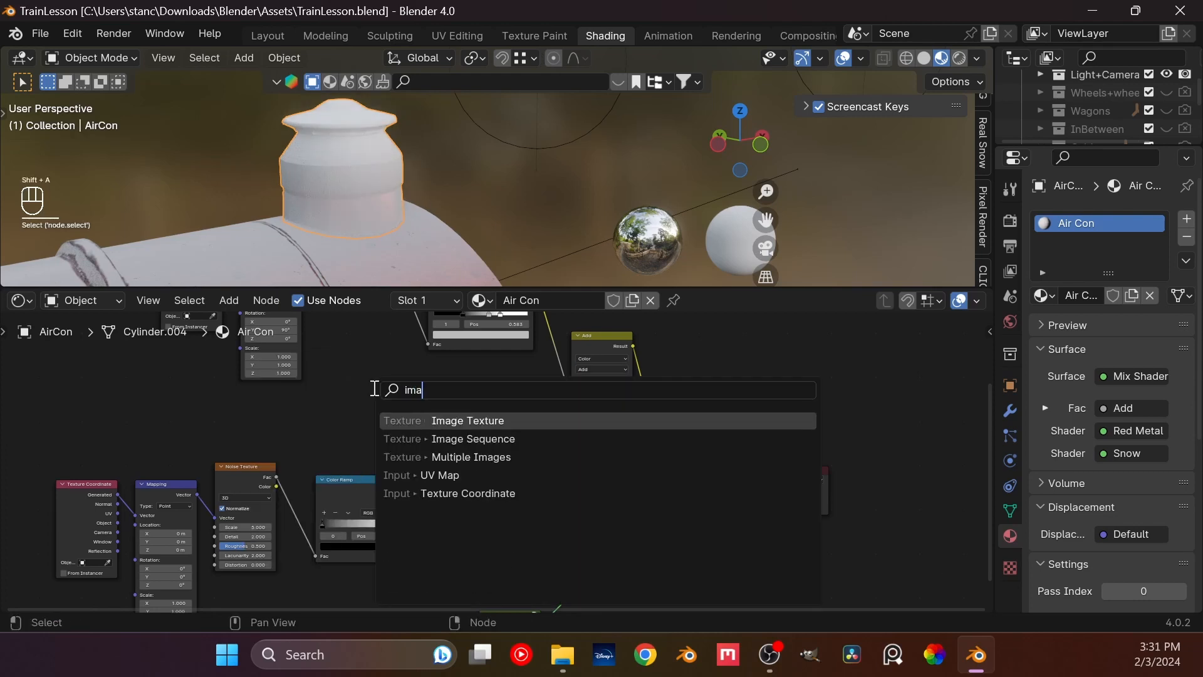
key("Return")
left_click(384, 396)
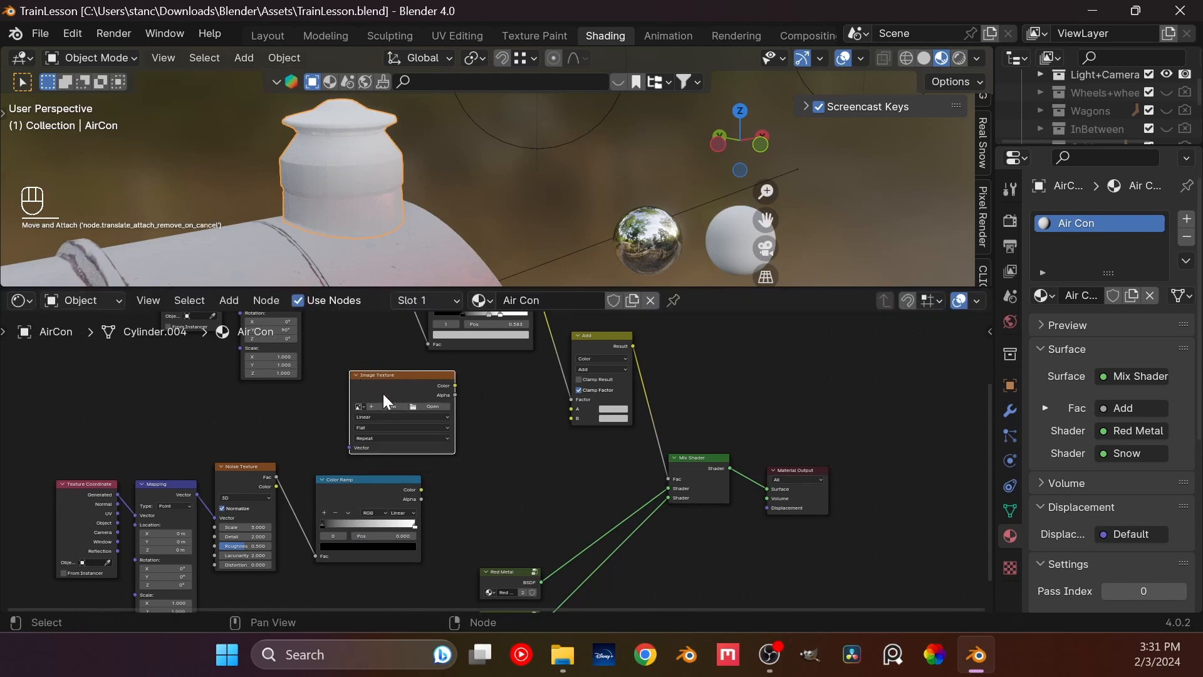
Step: Create a new blank black image named AirCon_Snow at 2048 × 2048 px in the Image Texture node
scroll(368, 405, "up", 4)
middle_click_drag(367, 405, 479, 498)
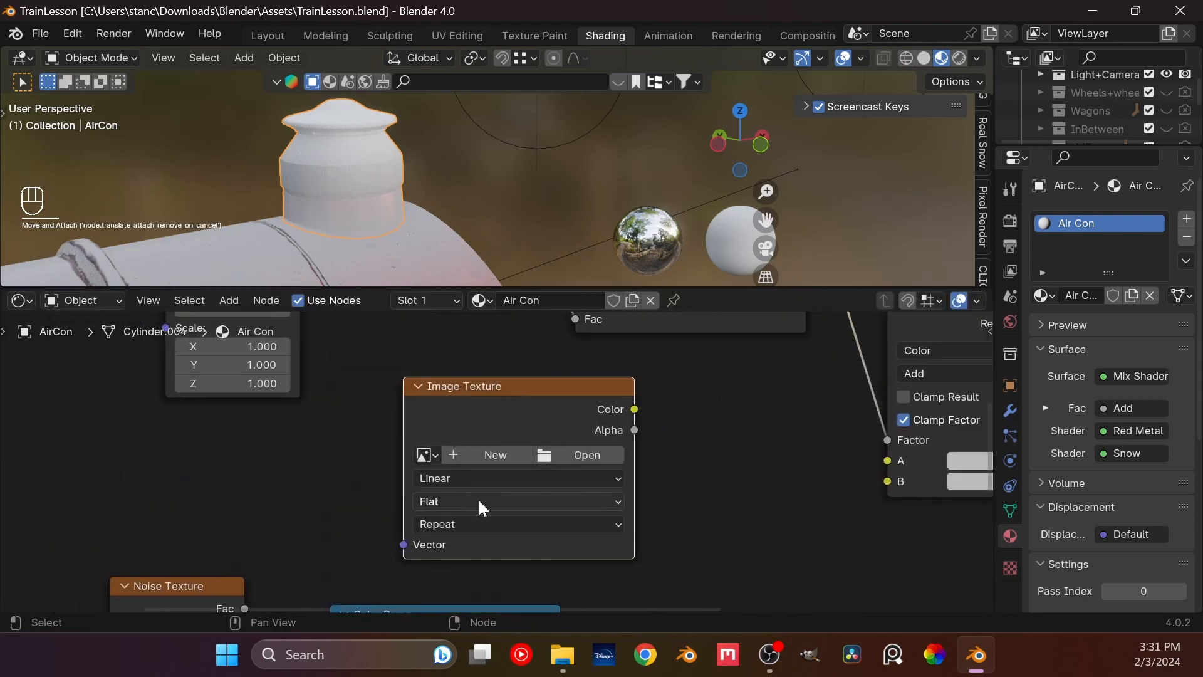
left_click(483, 454)
left_click(494, 448)
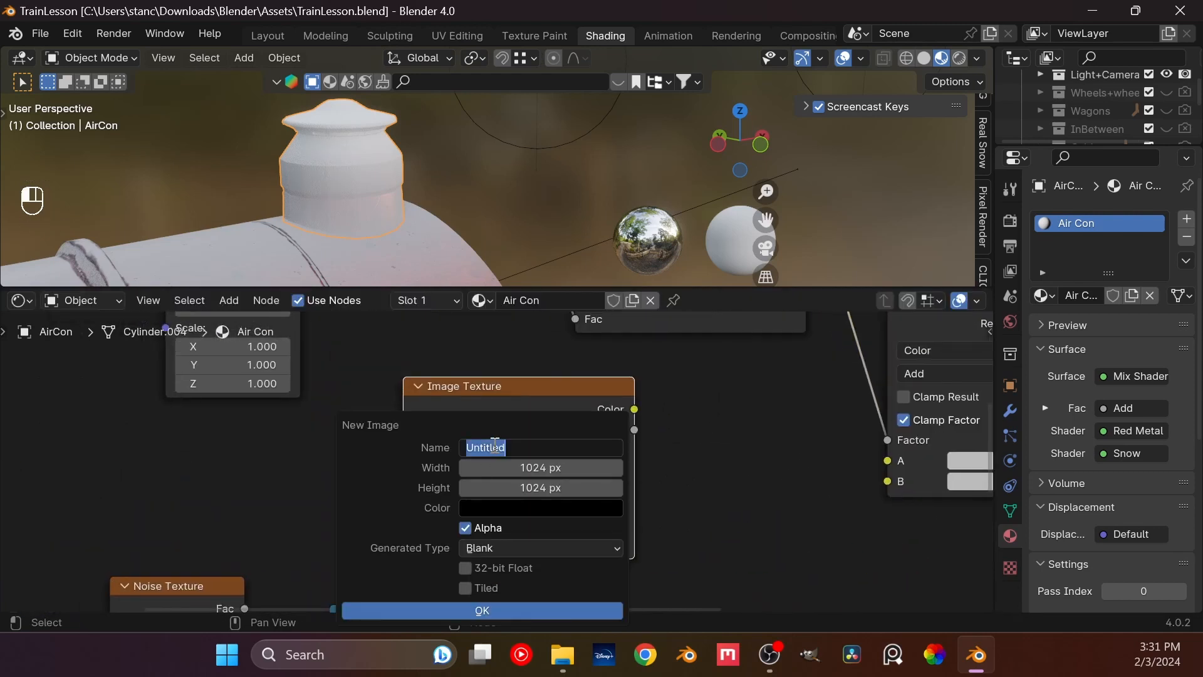
type("AirCon_Snow")
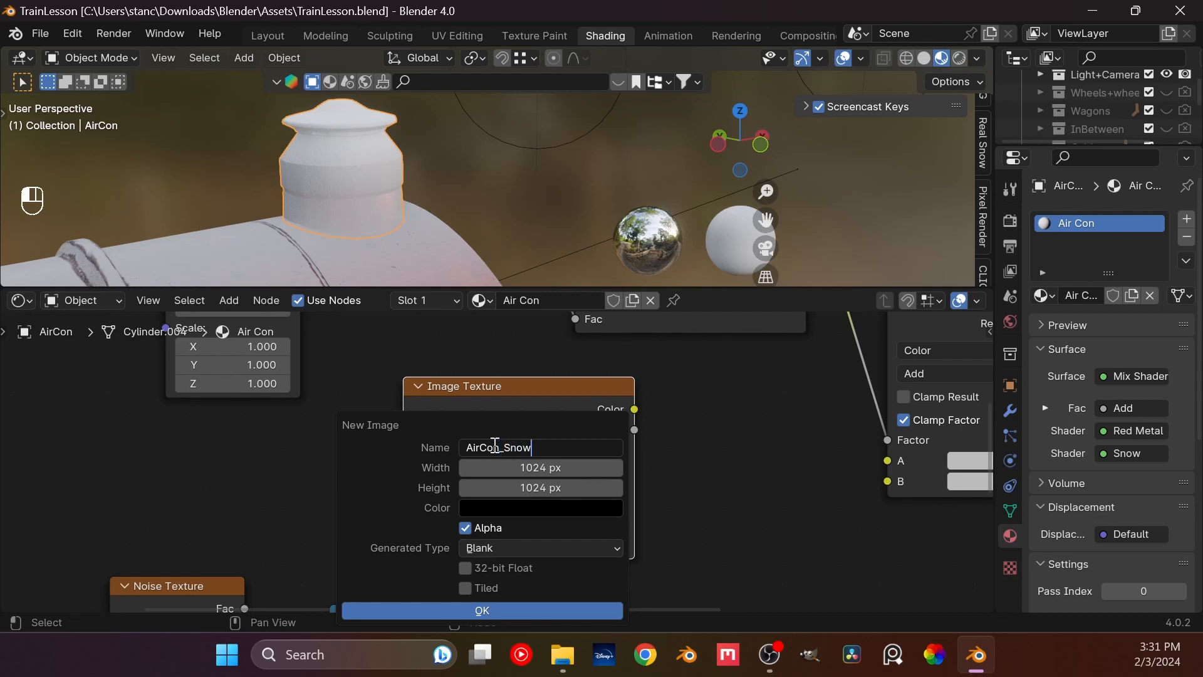
left_click(555, 465)
key("Escape")
left_click_drag(551, 470, 551, 486)
left_click(552, 468)
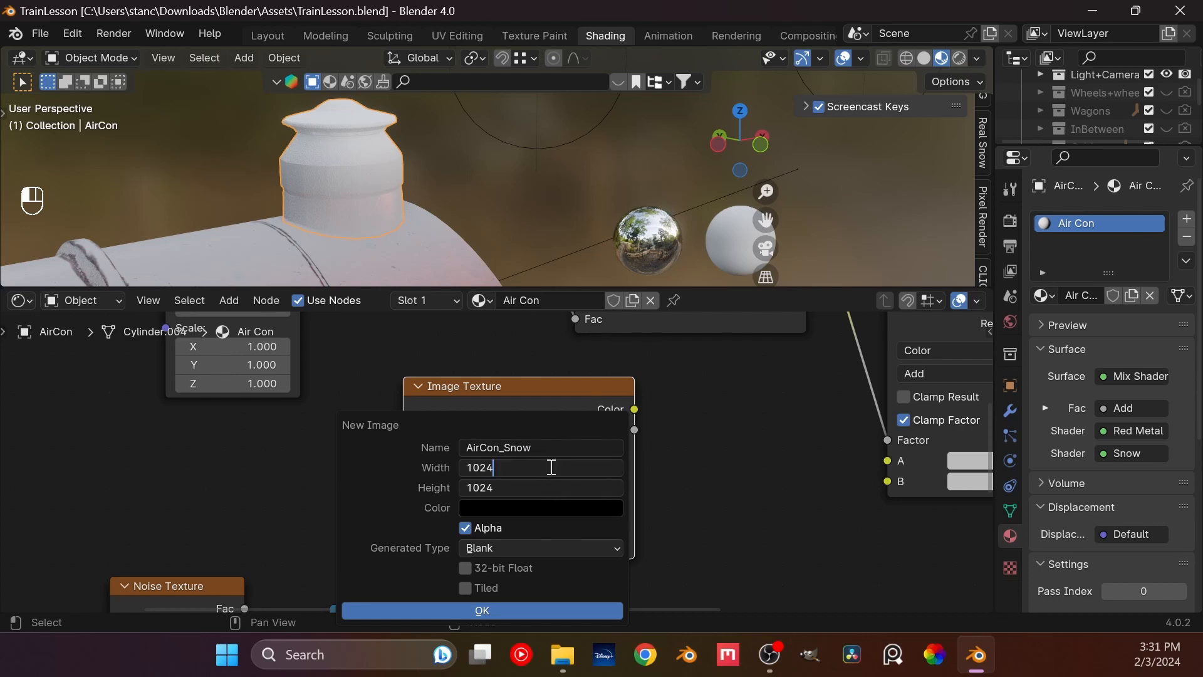
type("*2")
key("Return")
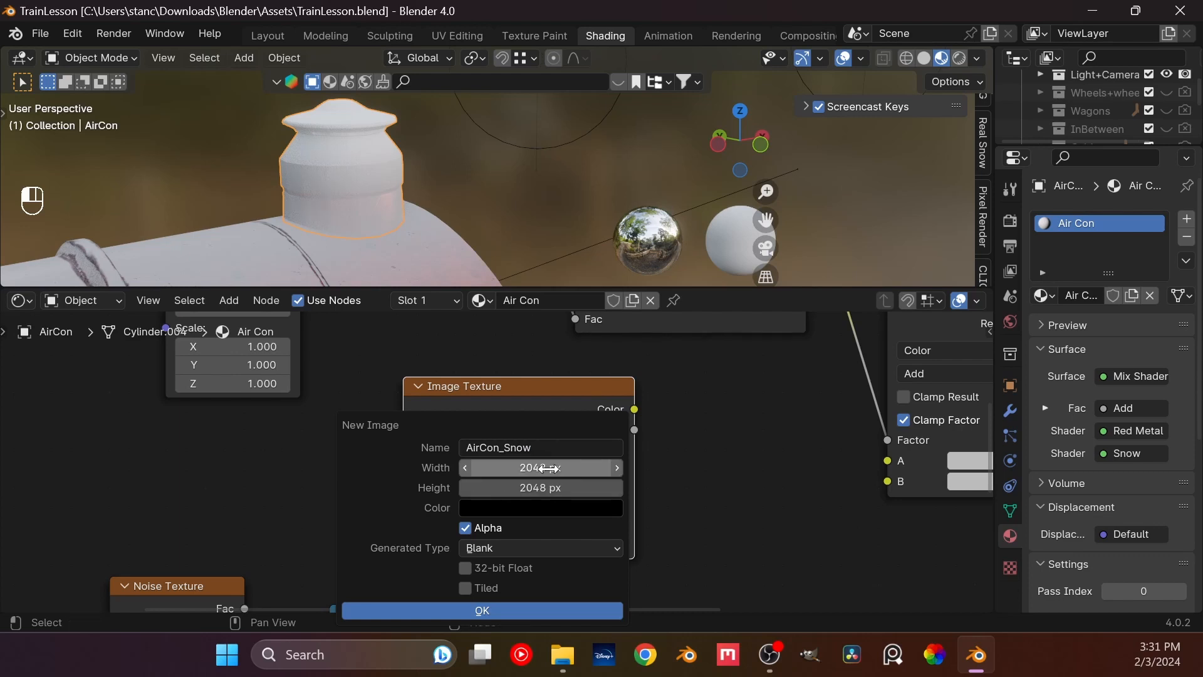
left_click(464, 610)
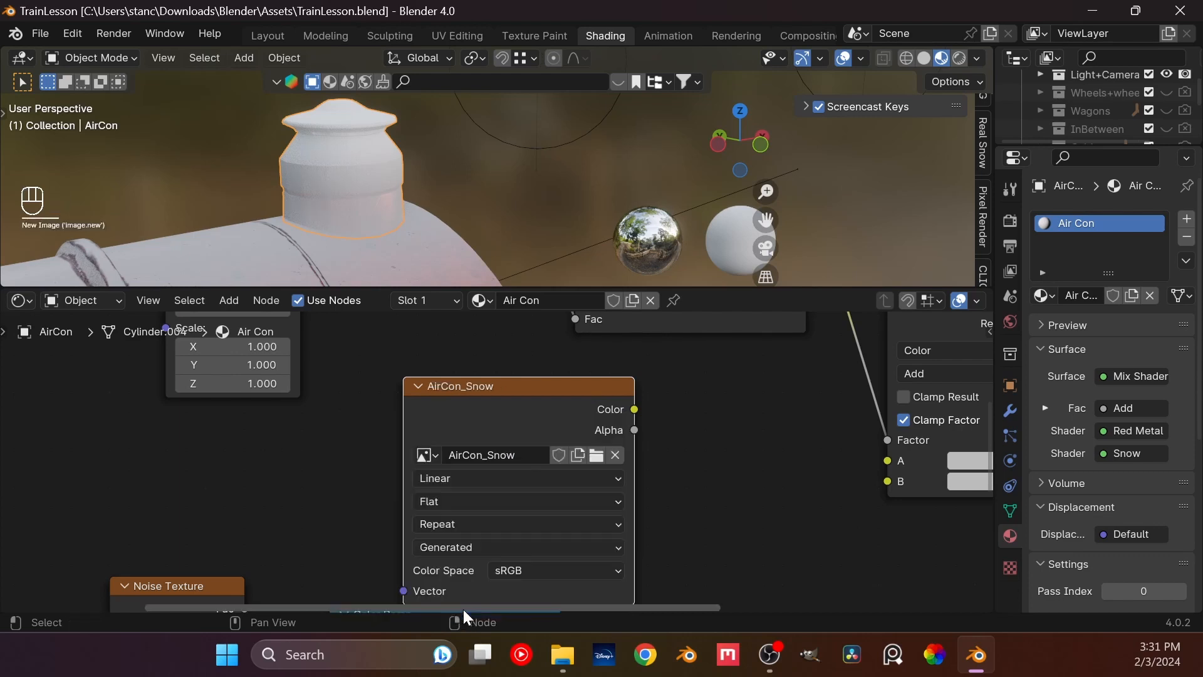
Step: Connect the AirCon_Snow image's Color output to the Add node's A input
scroll(564, 519, "down", 3)
middle_click_drag(588, 487, 559, 459)
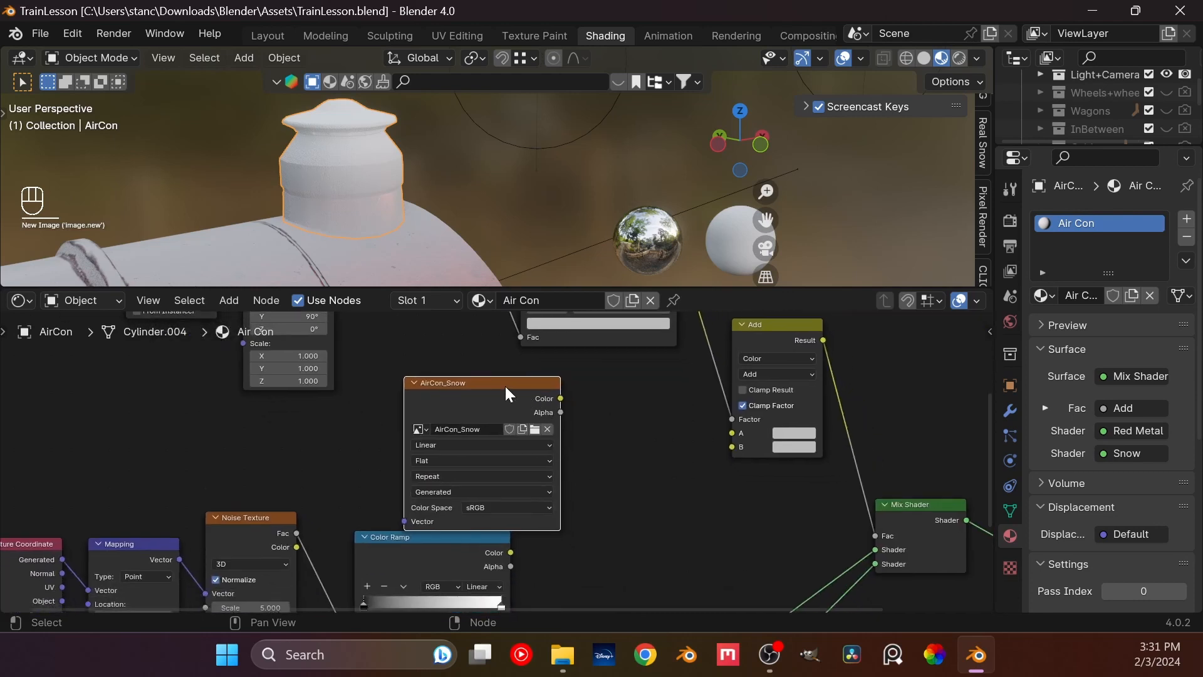
left_click_drag(506, 387, 501, 379)
left_click_drag(567, 395, 731, 433)
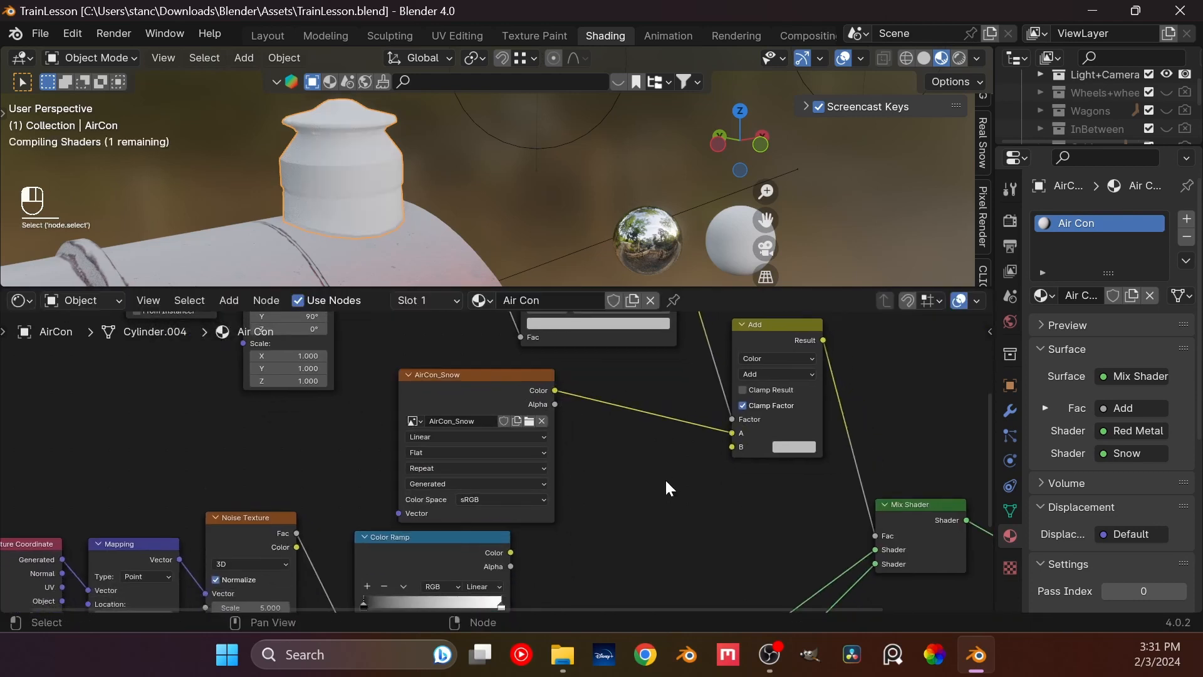
Step: Swap the Mix Shader inputs so Snow feeds the first and Red Metal the second, and align the two group nodes
scroll(664, 479, "down", 2)
middle_click_drag(653, 476, 477, 404)
scroll(497, 468, "up", 1)
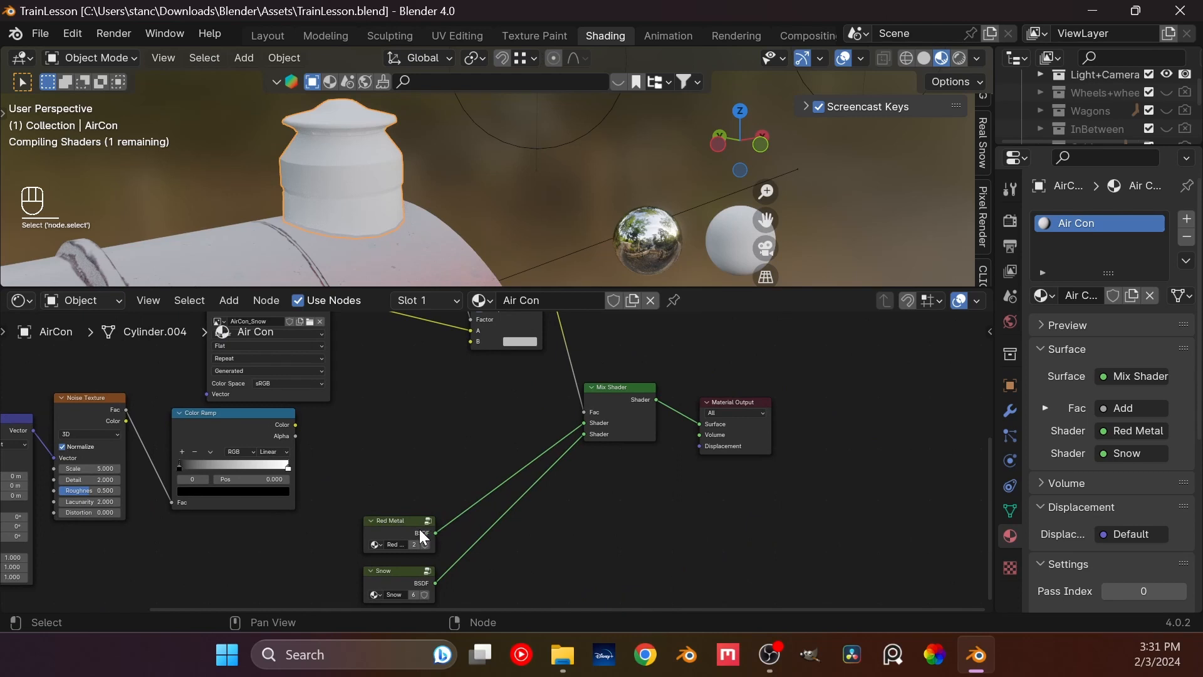
left_click_drag(584, 423, 585, 434)
mouse_move(411, 569)
left_mouse_down()
mouse_move(417, 469)
mouse_move(580, 423)
left_mouse_up()
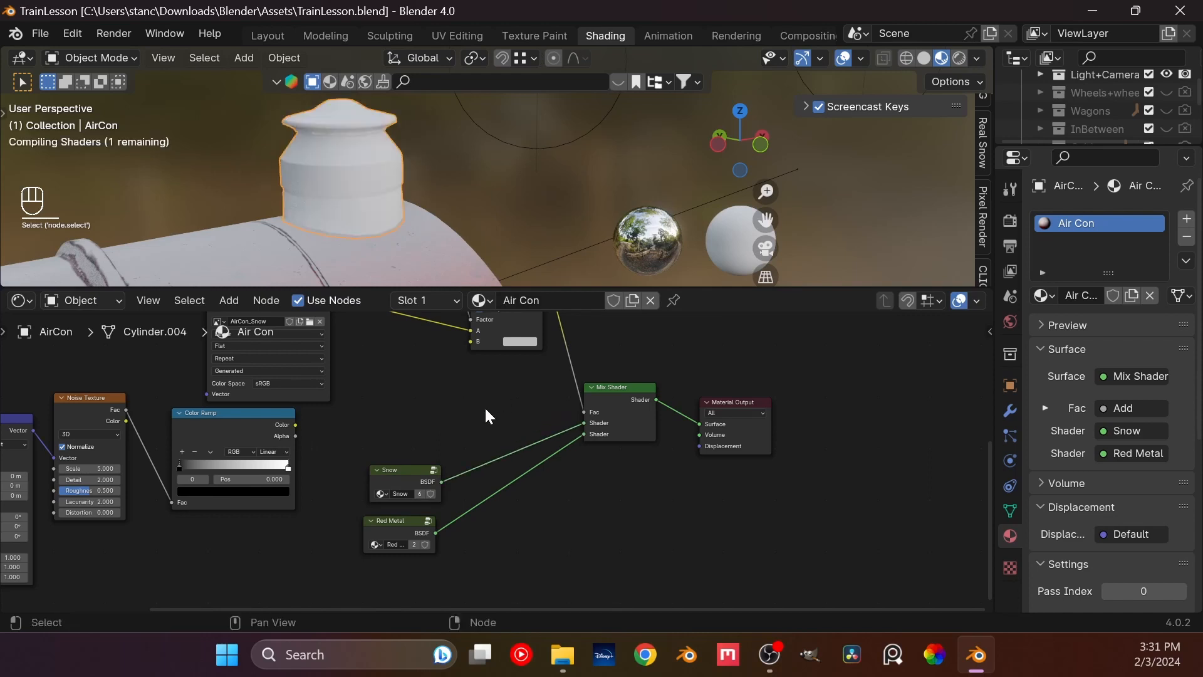
left_click_drag(392, 521, 408, 517)
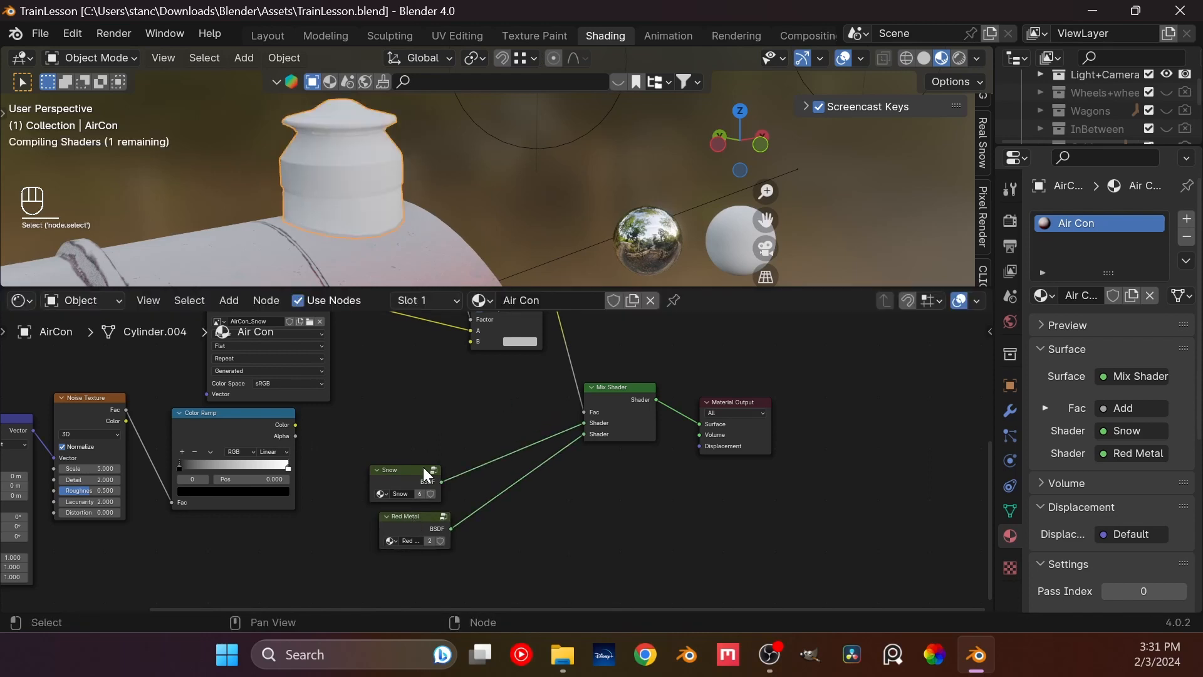
left_click_drag(442, 476, 450, 477)
Step: Connect the noise Color Ramp's Color output to the Add node's B input
middle_click_drag(423, 400, 606, 438)
scroll(474, 432, "down", 3)
scroll(505, 435, "up", 4)
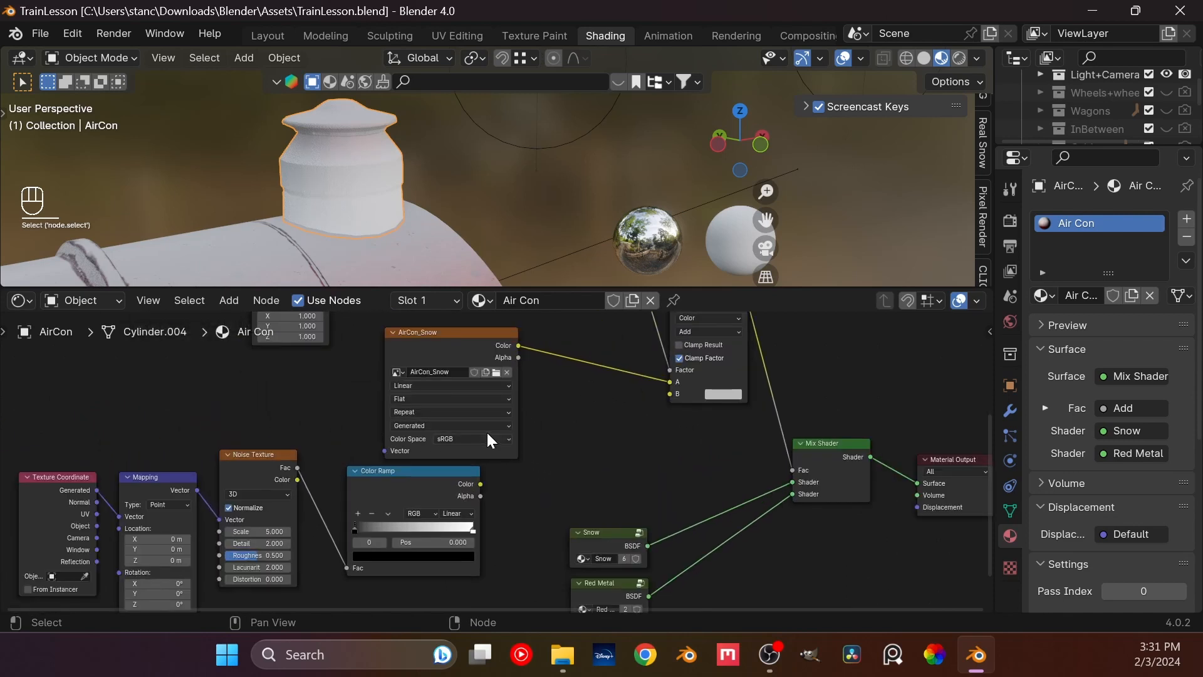
scroll(486, 433, "down", 3)
left_click_drag(482, 480, 626, 405)
left_click_drag(484, 480, 635, 408)
Step: Shift the whole noise node chain slightly closer to the Snow and Red Metal group nodes
left_click_drag(475, 577, 207, 465)
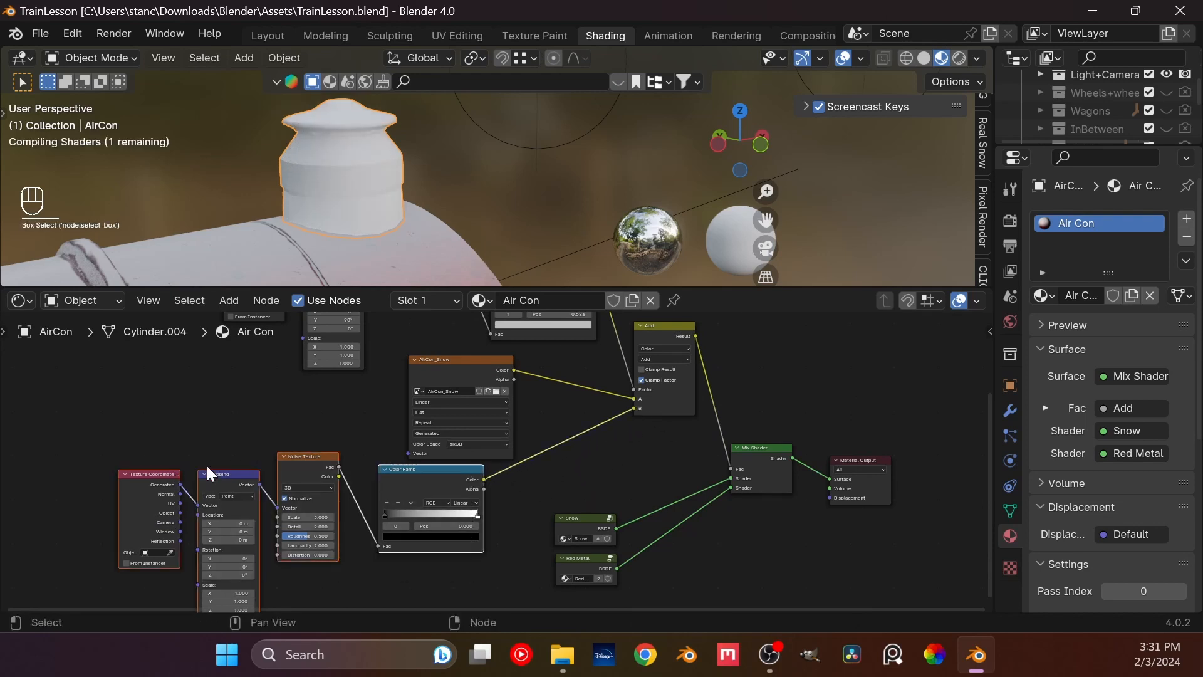
left_click_drag(415, 484, 450, 486)
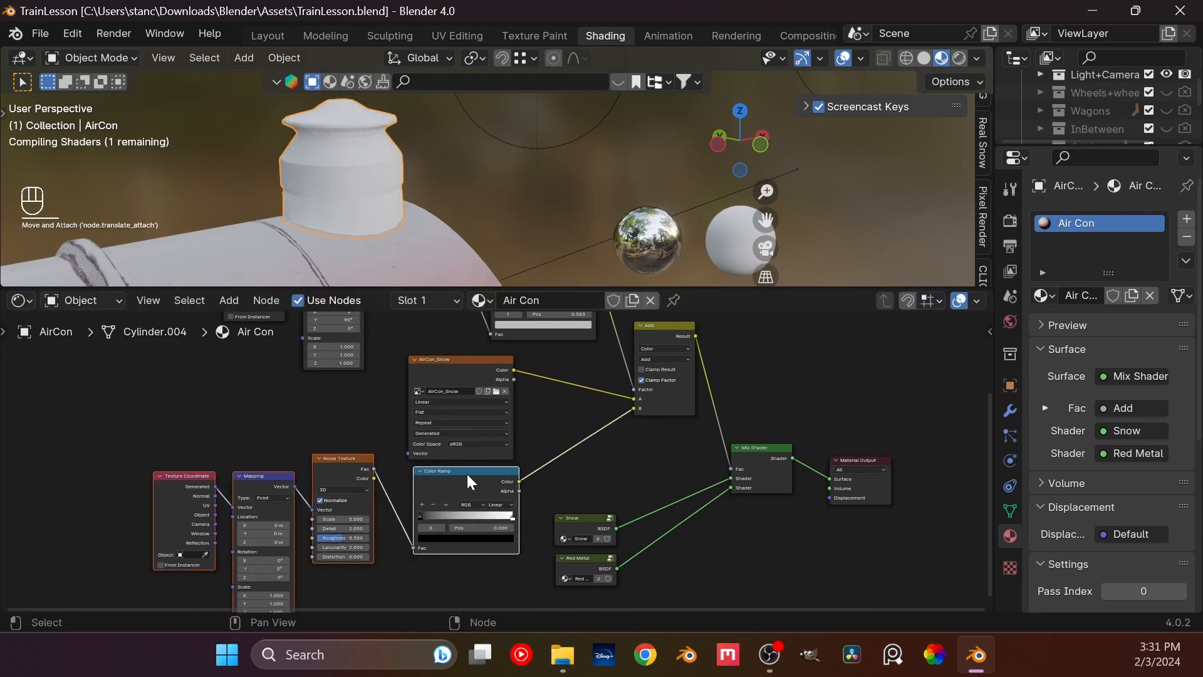
scroll(495, 453, "up", 2)
left_click(543, 406)
Step: Set the Noise Texture's scale to 500, detail to 8.5 and roughness to 8.5
middle_click_drag(508, 452, 646, 401)
scroll(489, 464, "up", 4)
left_click(498, 462)
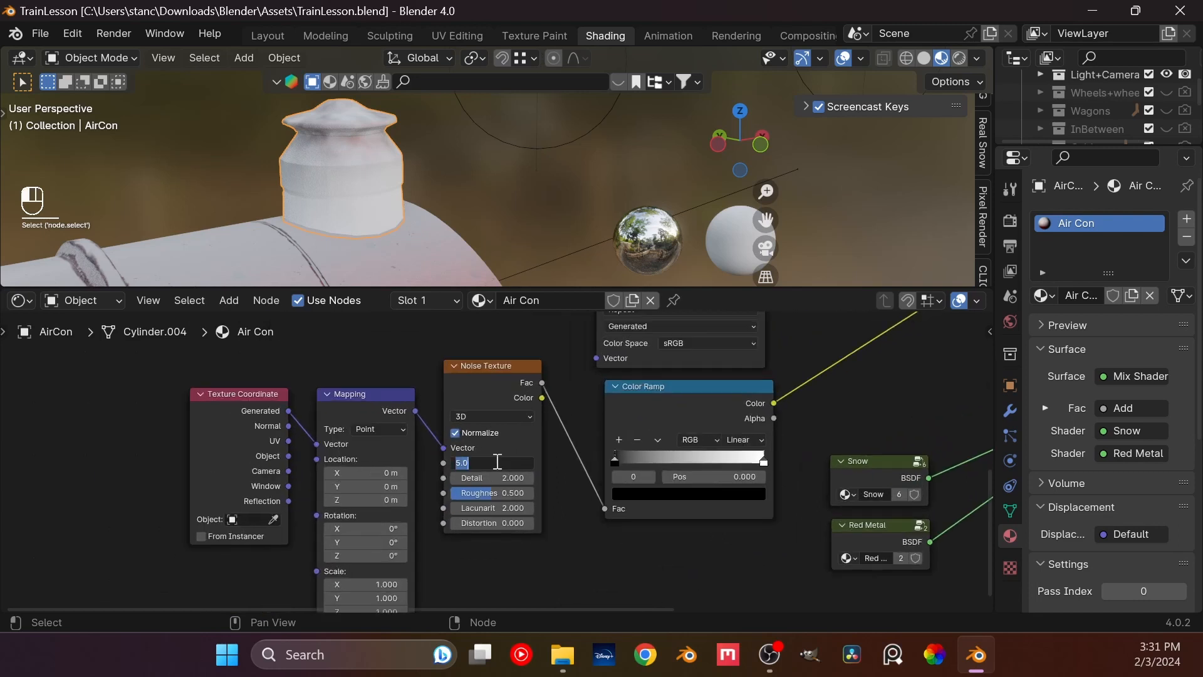
type("500")
key("Return")
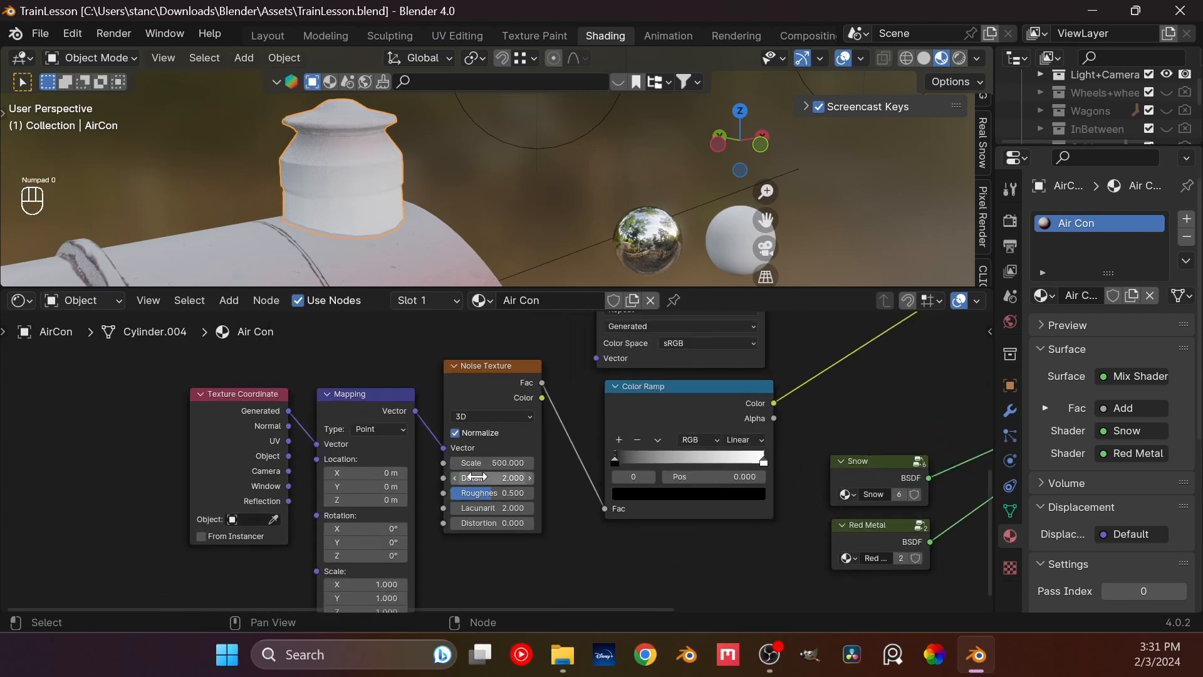
left_click(476, 477)
type("8.")
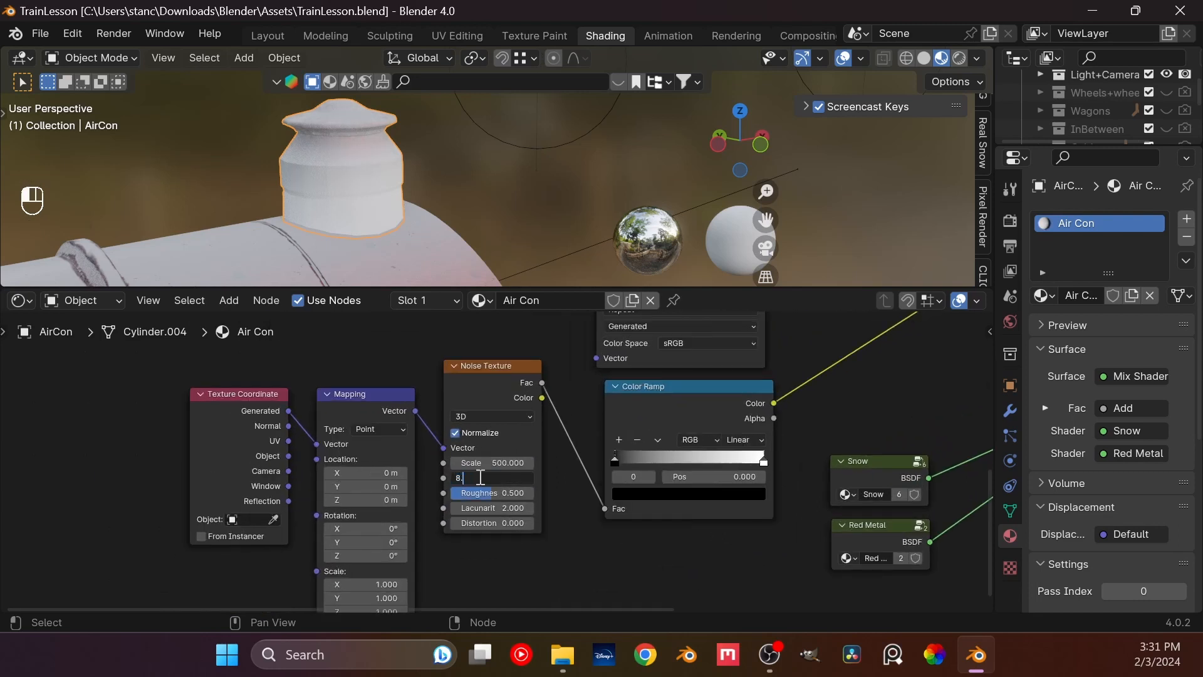
type("5")
key("Return")
left_click(494, 494)
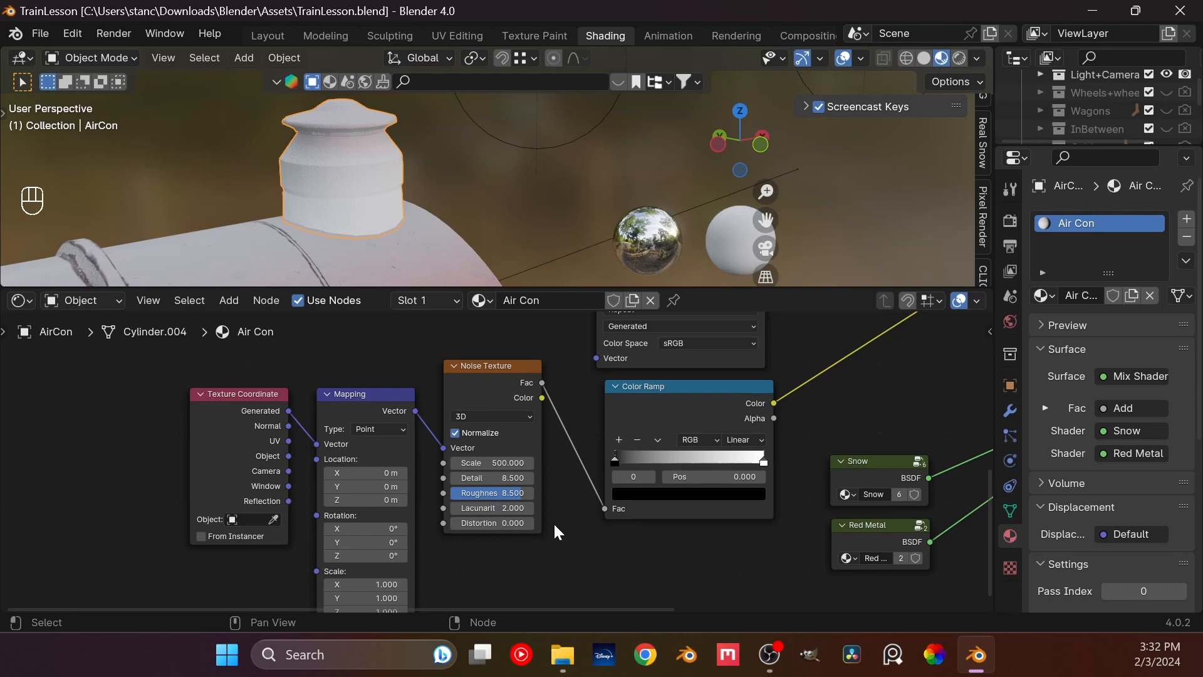
Step: Move the noise Color Ramp's black stop inward and its white stop to position 0.290, checking the AirCon up close
middle_click_drag(553, 521, 488, 526)
scroll(531, 442, "down", 3)
middle_click_drag(527, 431, 382, 470)
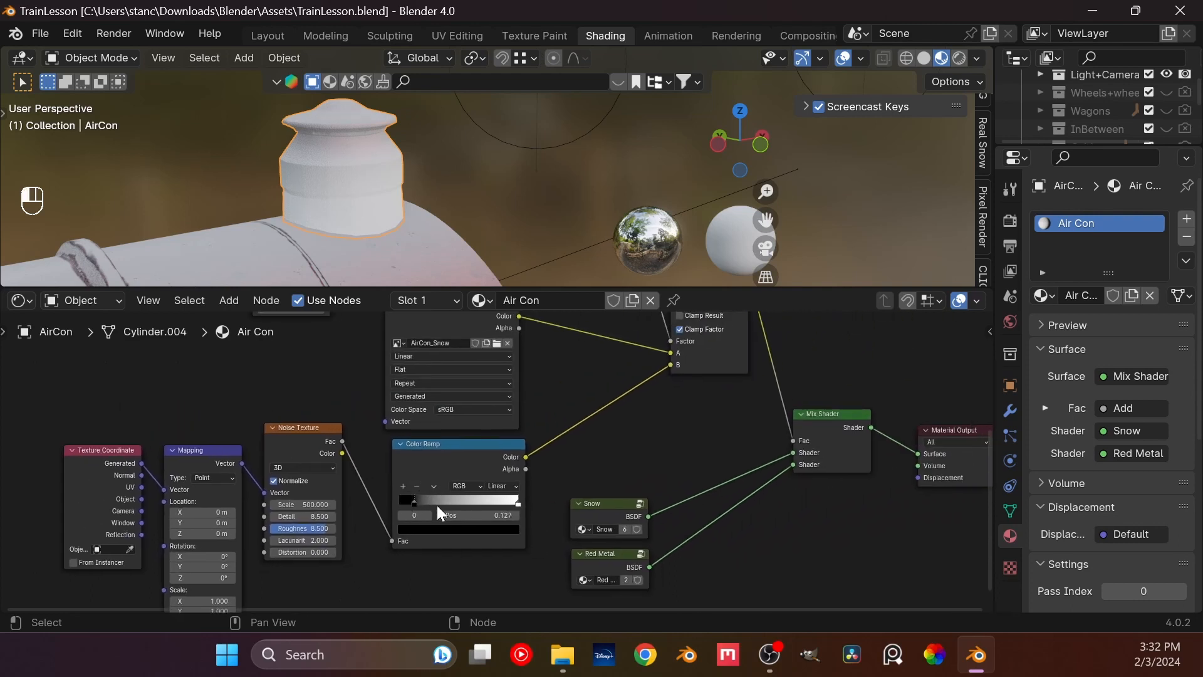
mouse_move(438, 505)
left_mouse_down()
mouse_move(476, 505)
mouse_move(456, 509)
left_mouse_up()
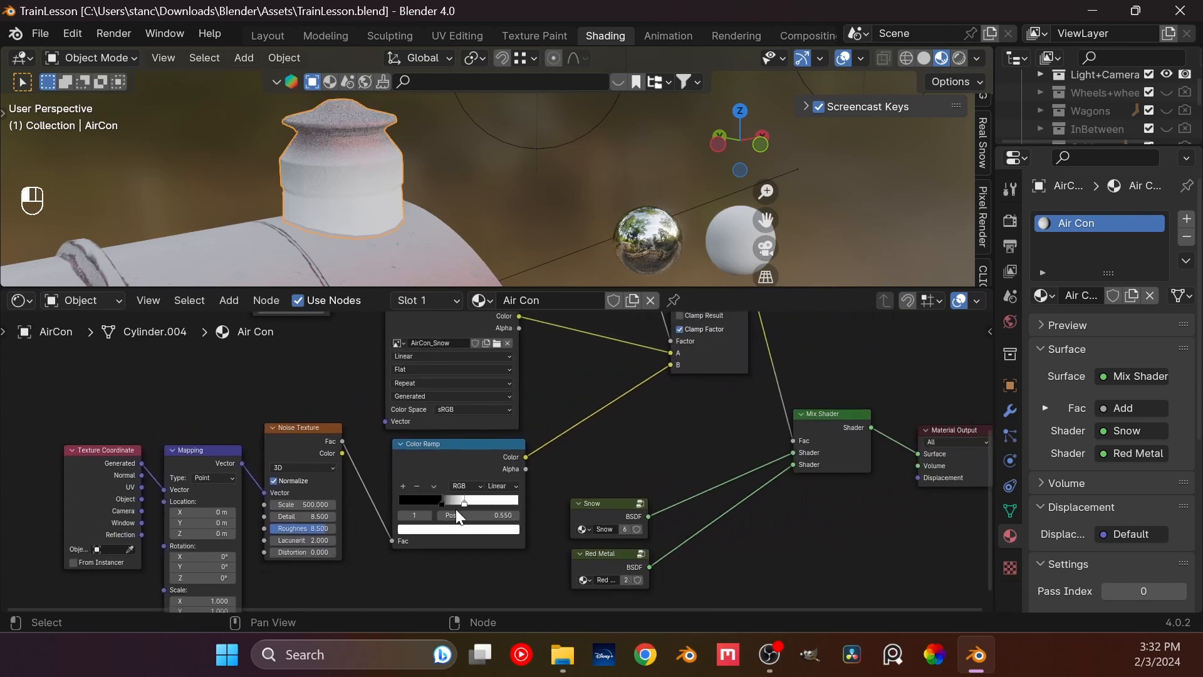
scroll(364, 201, "up", 5)
middle_click_drag(363, 200, 453, 349, "shift")
middle_click_drag(314, 223, 449, 228, "shift")
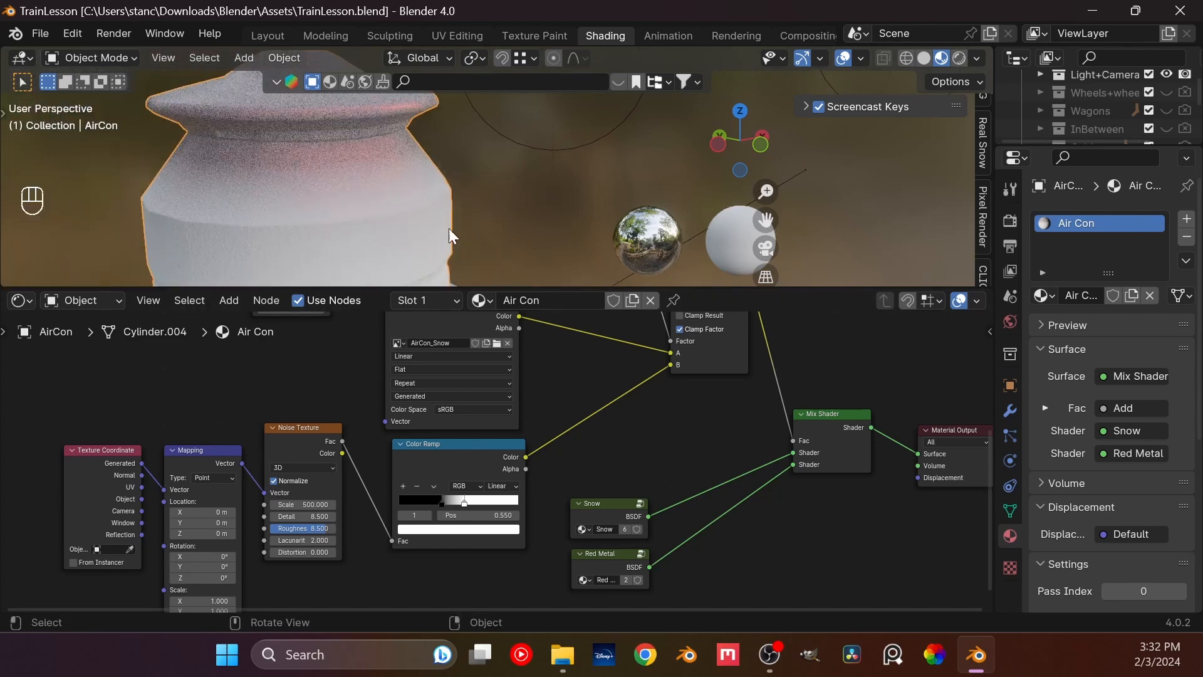
scroll(449, 228, "down", 4)
mouse_move(444, 503)
left_mouse_down()
mouse_move(464, 499)
mouse_move(408, 502)
mouse_move(446, 499)
mouse_move(434, 502)
left_mouse_up()
scroll(404, 216, "up", 4)
scroll(470, 201, "up", 3)
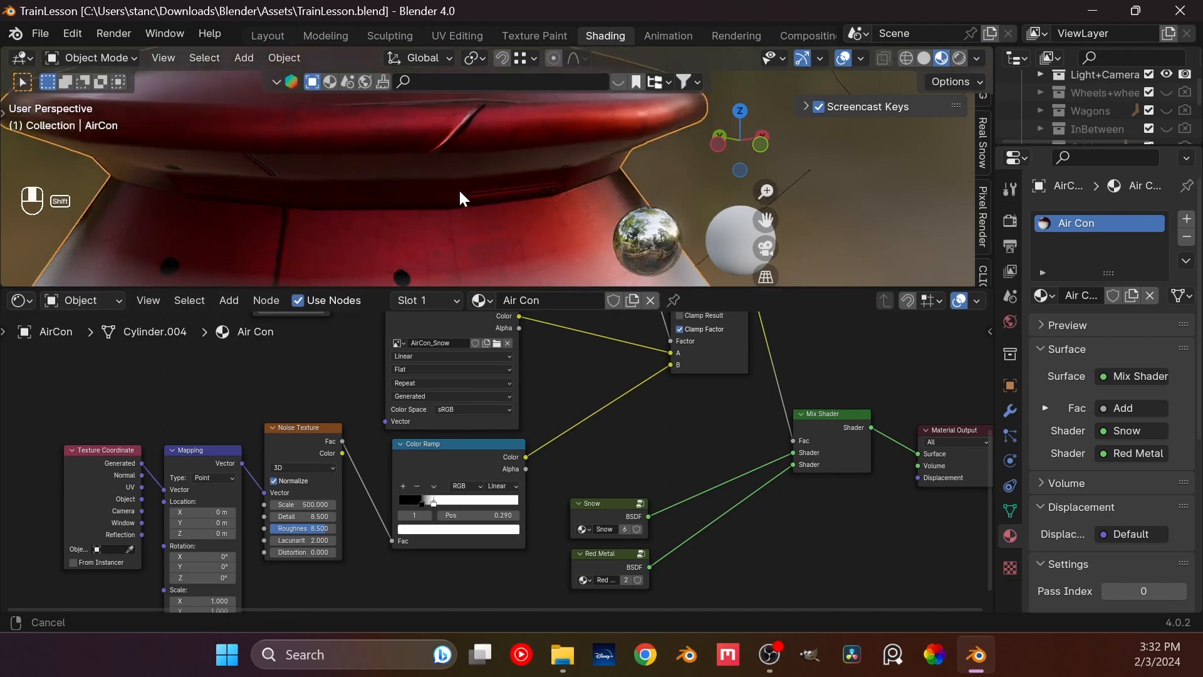
Step: Move the noise Color Ramp's white stop to position 0.423 and check the speckling on the AirCon's red metal
middle_click_drag(458, 191, 503, 281)
left_click_drag(416, 503, 454, 500)
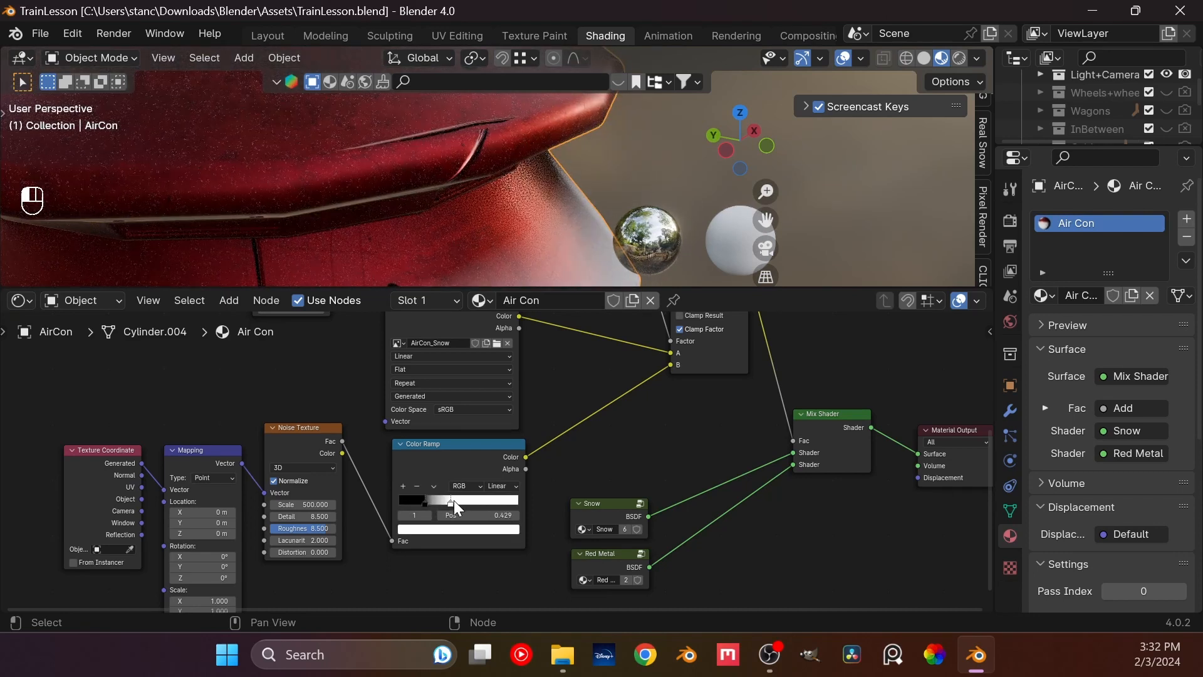
middle_click_drag(438, 164, 445, 196)
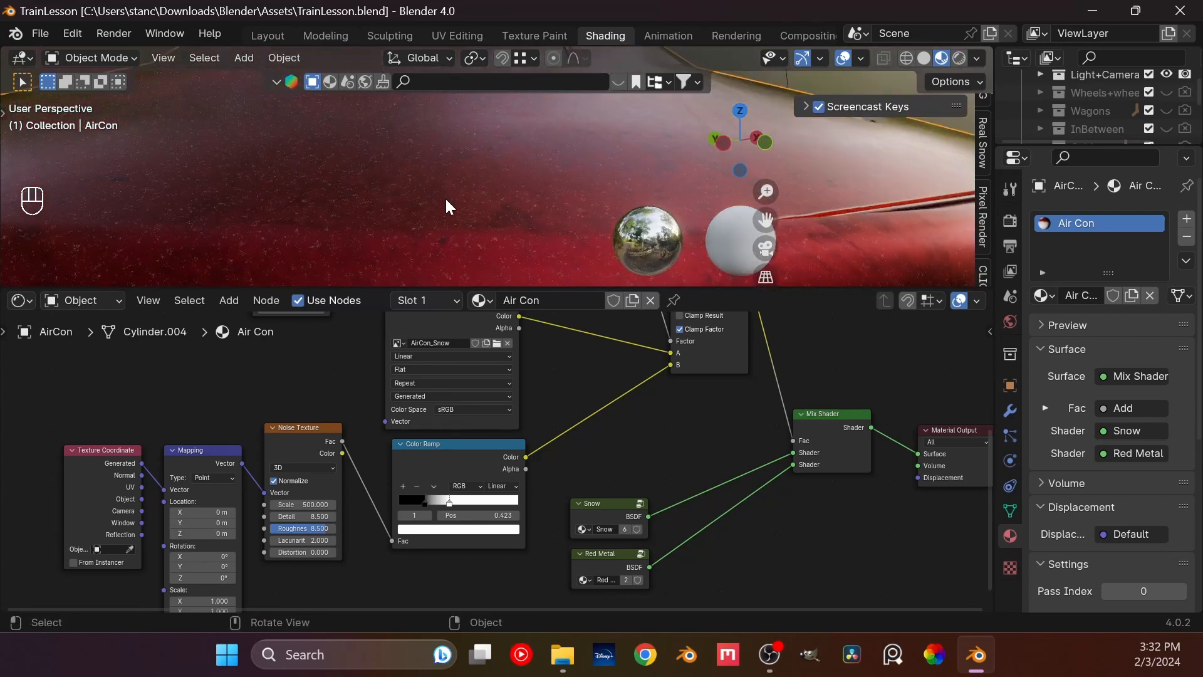
scroll(453, 224, "down", 6)
scroll(497, 447, "down", 2)
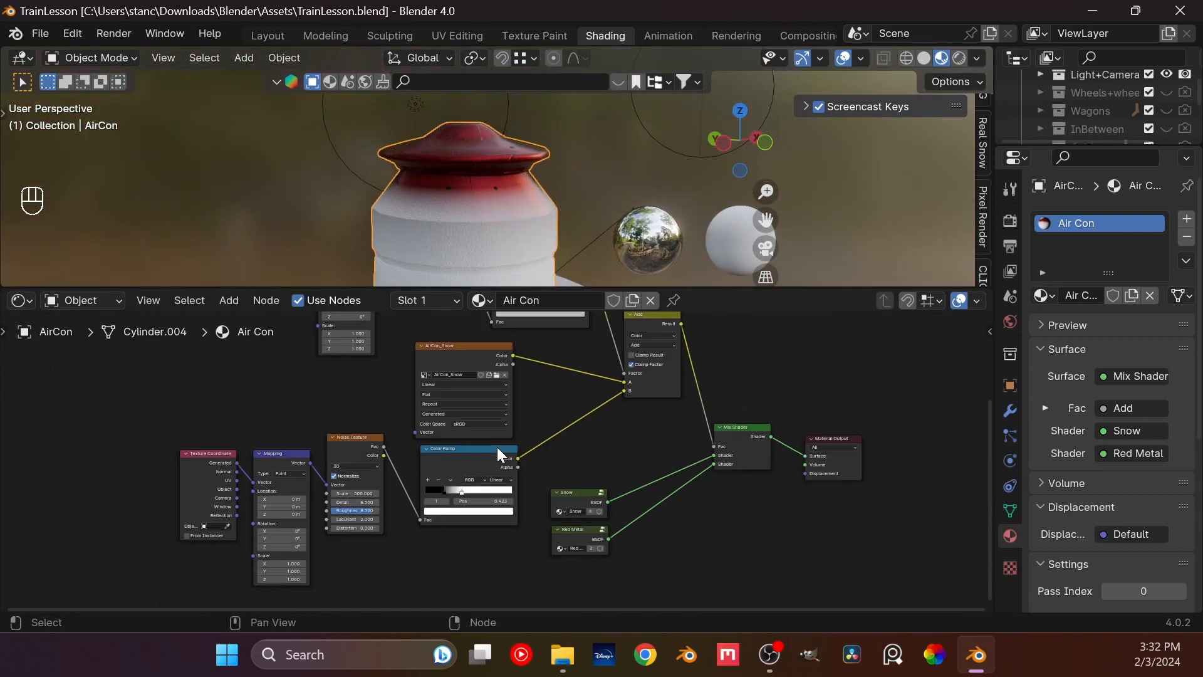
Step: Set the Noise Texture's scale to 200 and examine the speckles on the AirCon cap up close
double_click(311, 500)
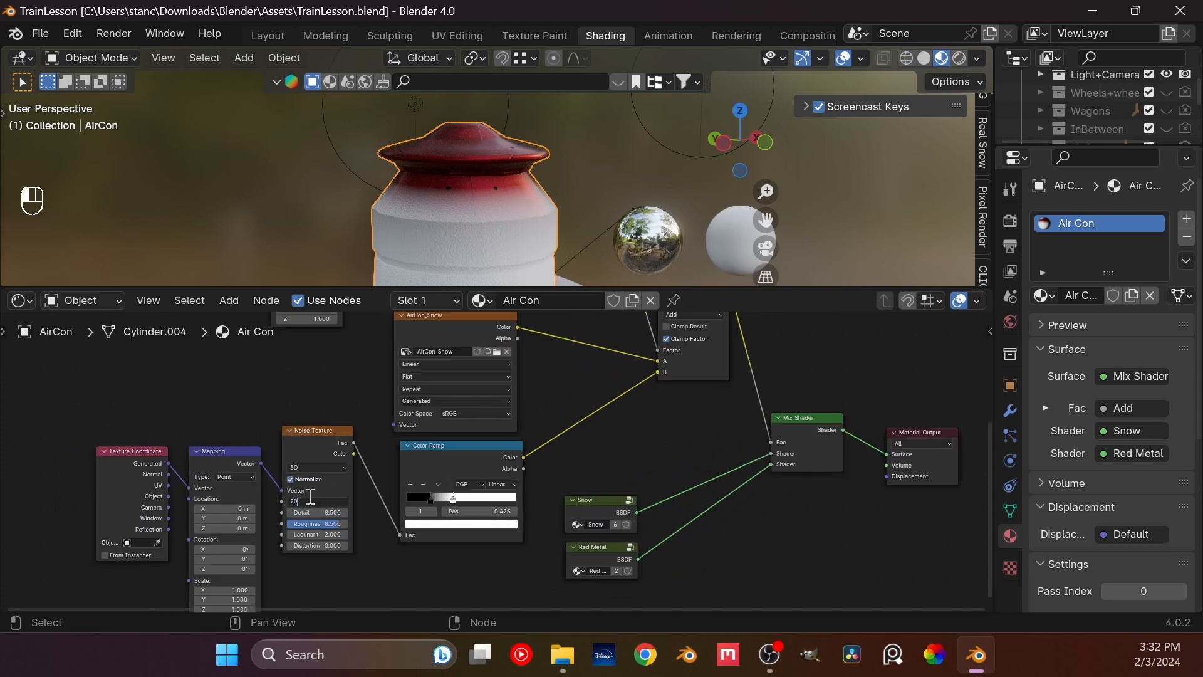
type("2000")
key("BackSpace")
key("Return")
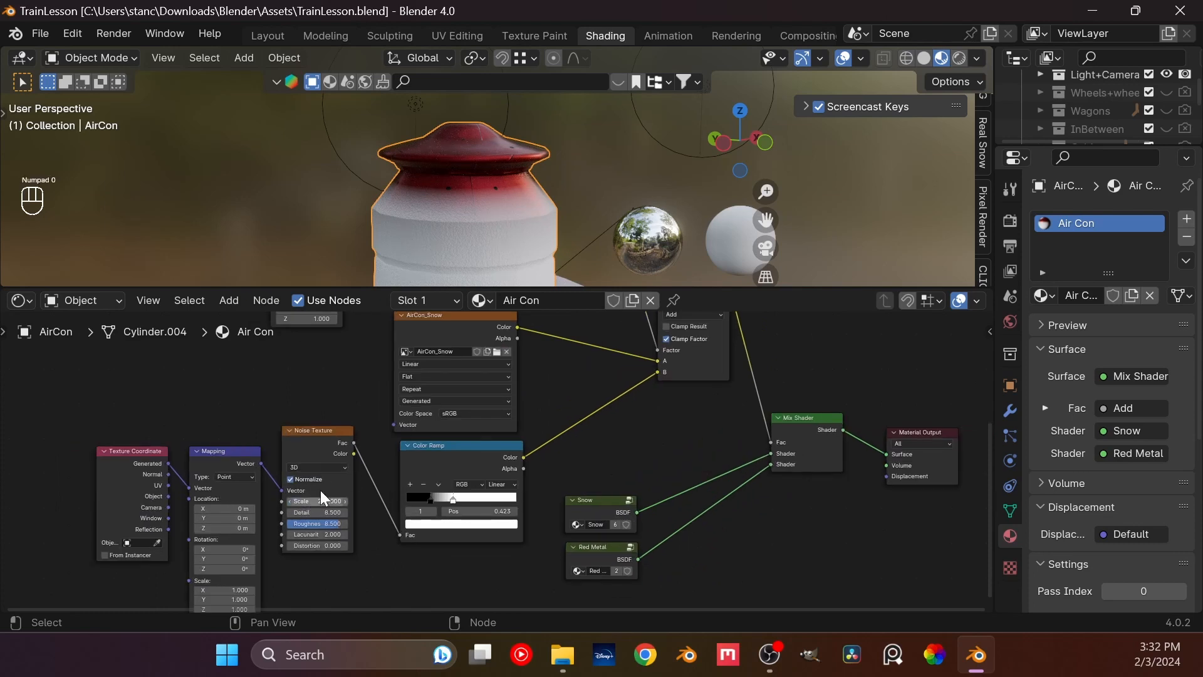
scroll(493, 212, "up", 8)
middle_click_drag(477, 212, 515, 186, "shift")
middle_click_drag(515, 185, 468, 185)
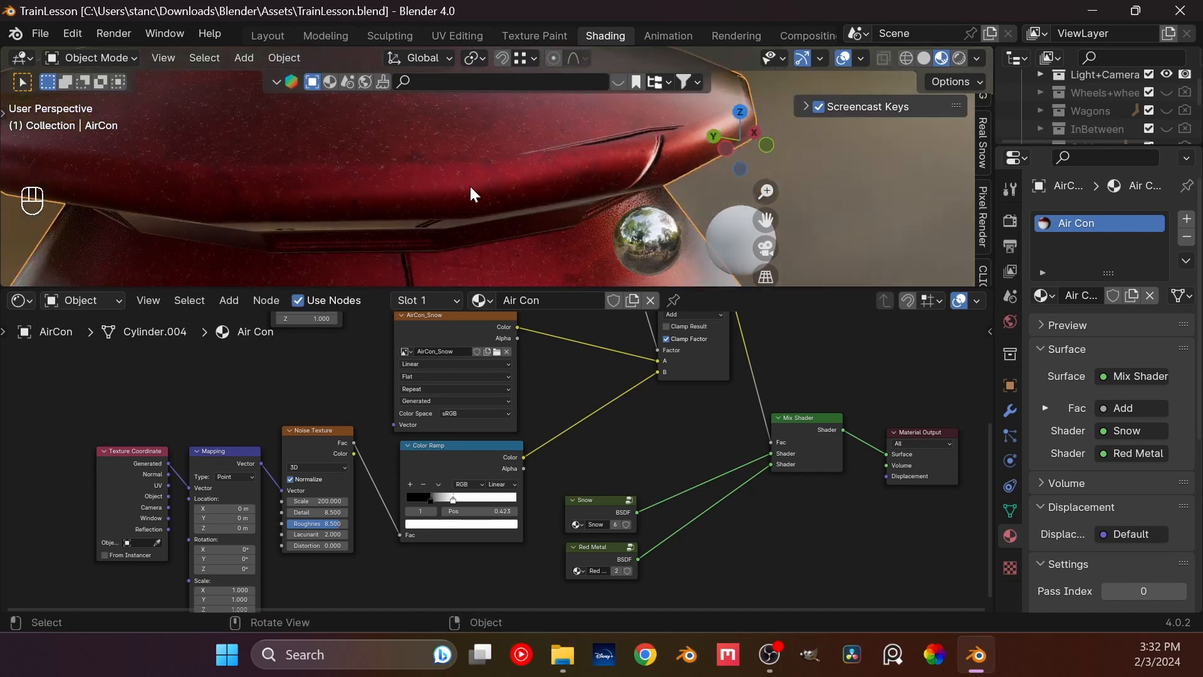
scroll(394, 154, "up", 4)
middle_click_drag(426, 149, 476, 276)
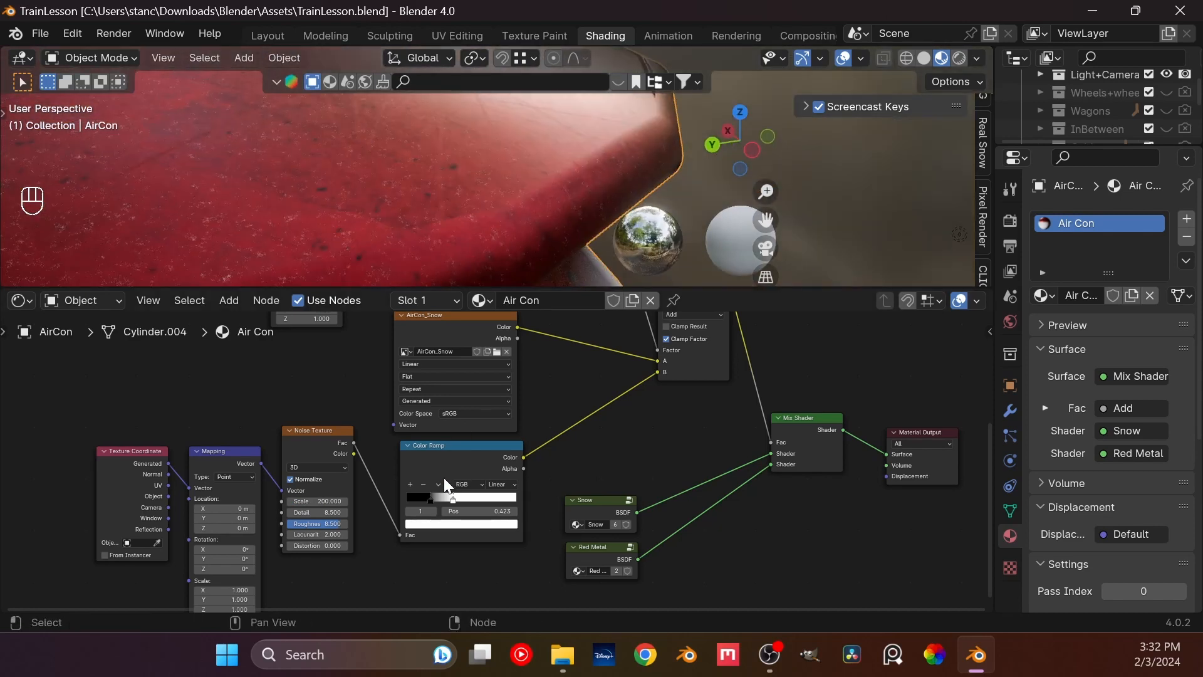
Step: Move the noise Color Ramp's black stop to position 0.335 and check the whole AirCon top
left_click_drag(434, 500, 445, 499)
middle_click_drag(467, 188, 541, 178)
scroll(541, 178, "down", 5)
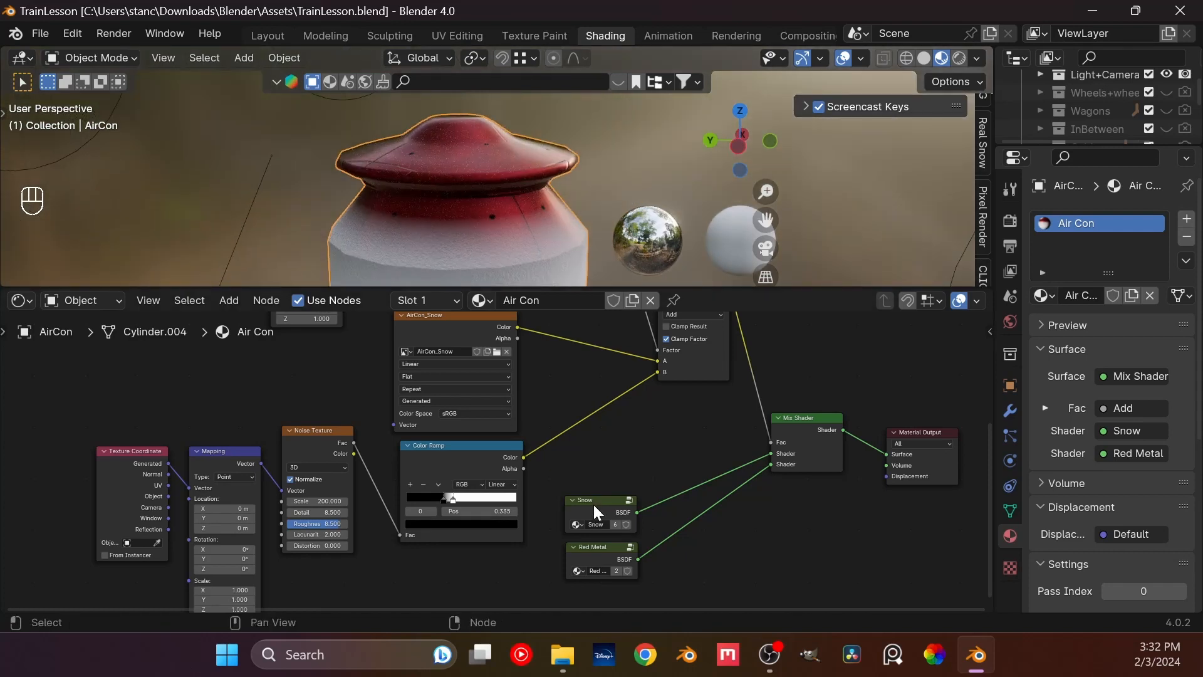
Step: Move the black stop of the gradient's Color Ramp to position 1.000, past the grey and white stops
scroll(527, 357, "down", 2)
middle_click_drag(519, 351, 466, 457)
scroll(464, 456, "up", 5)
middle_click_drag(343, 390, 396, 441)
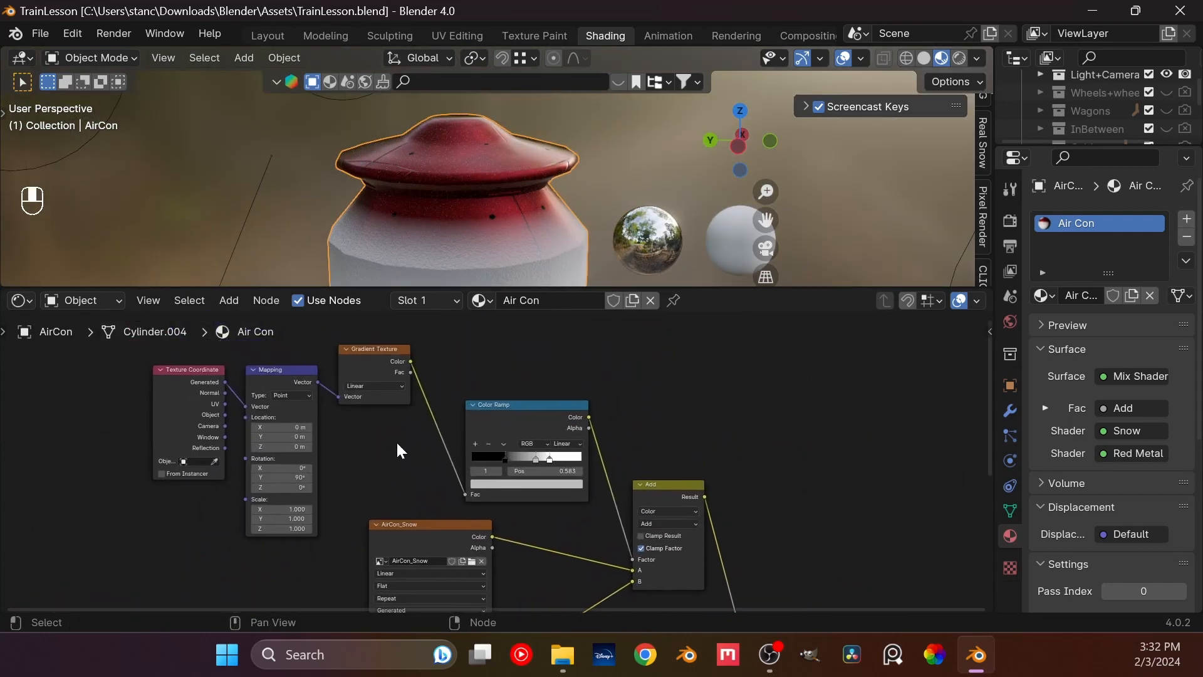
scroll(397, 443, "up", 5)
scroll(505, 449, "up", 3)
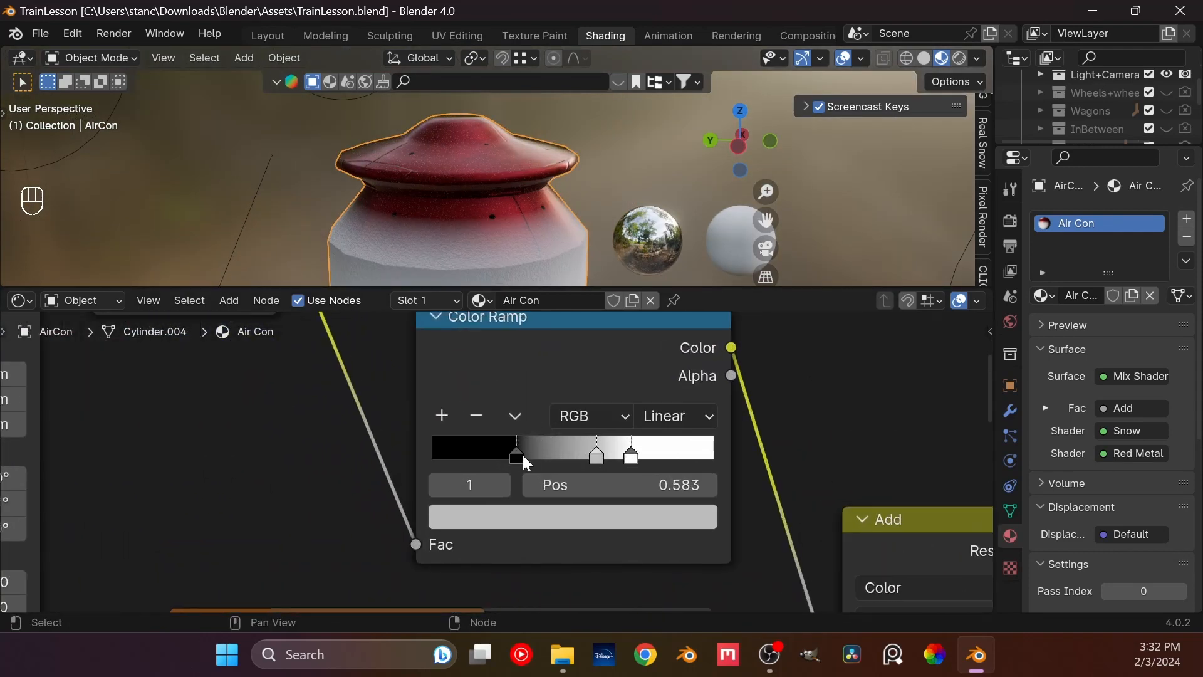
left_click_drag(524, 457, 737, 454)
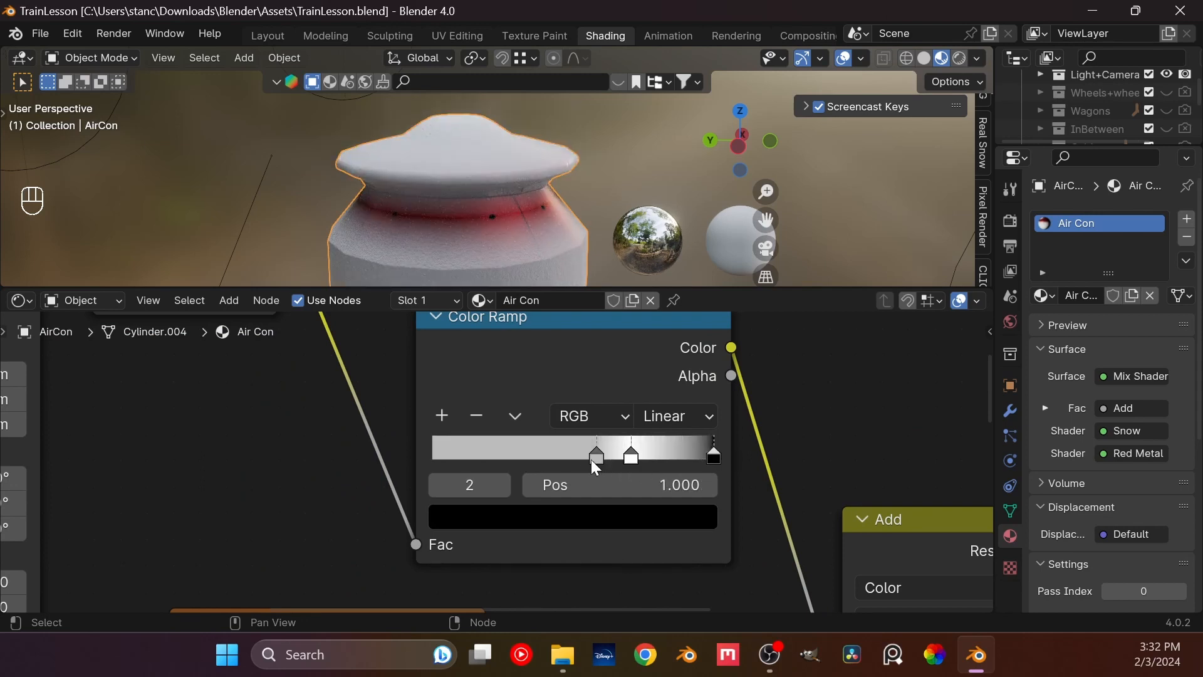
Step: Reposition the gradient's Color Ramp stops, setting white at 0.299 and grey at 0.562 and moving black inward from the end
left_click_drag(593, 461, 537, 453)
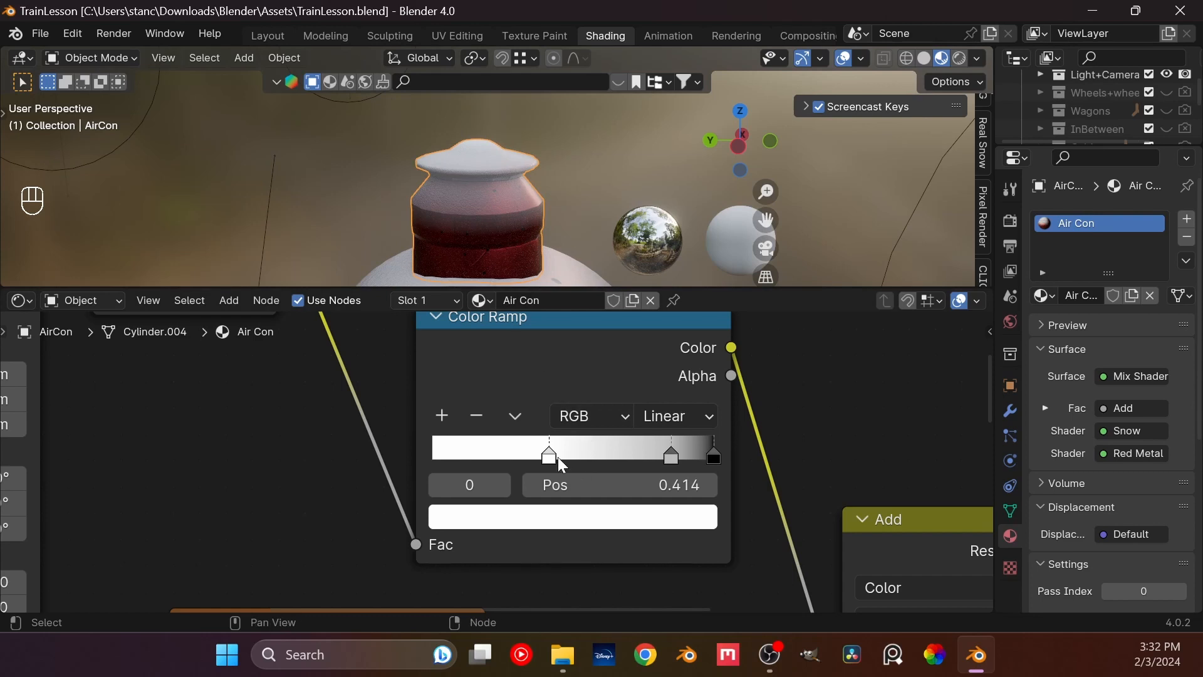
left_click_drag(670, 456, 594, 453)
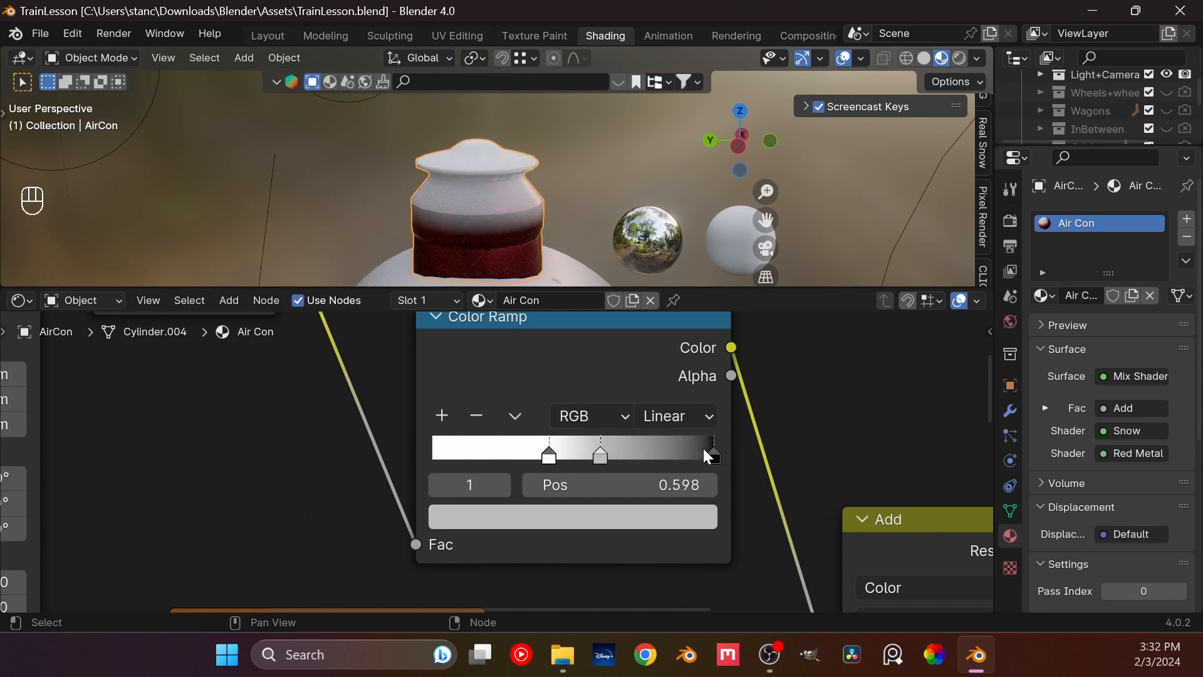
left_click_drag(713, 455, 615, 456)
scroll(497, 236, "up", 6)
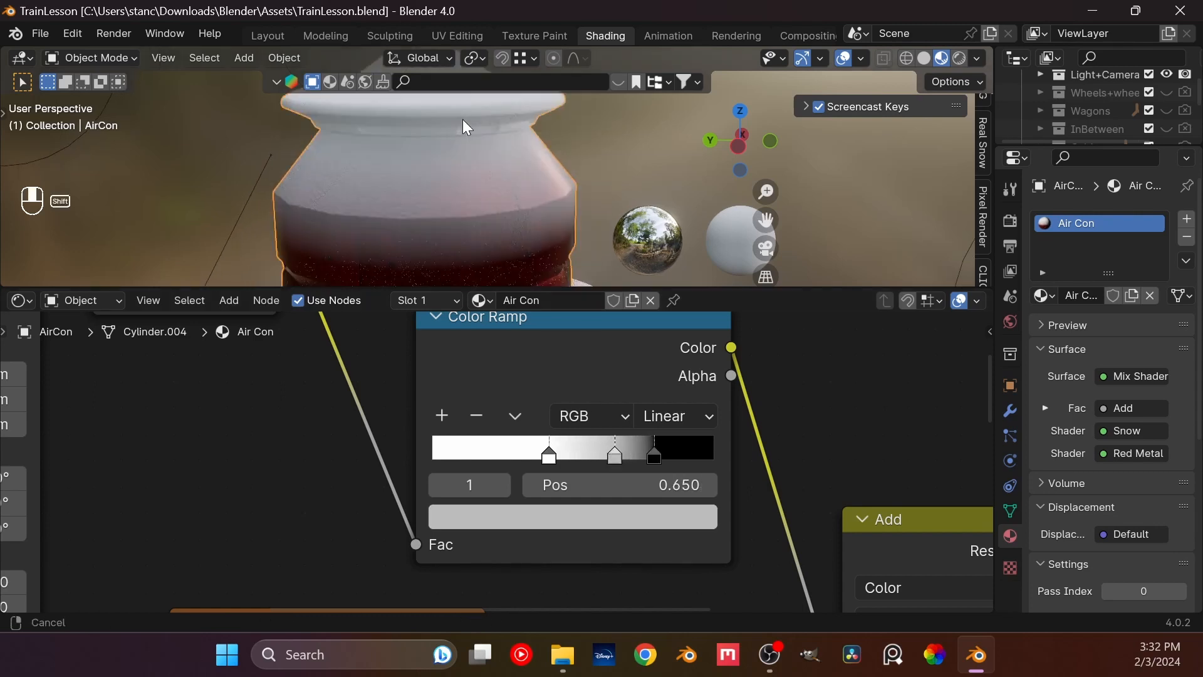
left_click_drag(549, 456, 497, 456)
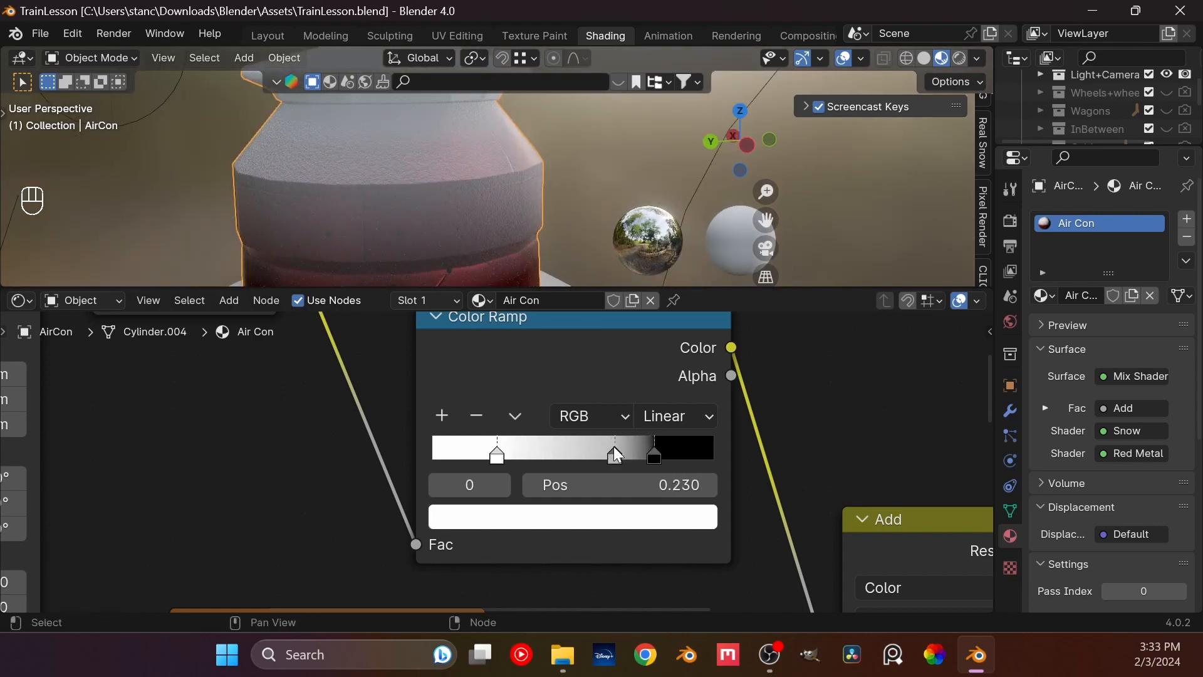
left_click_drag(614, 455, 575, 455)
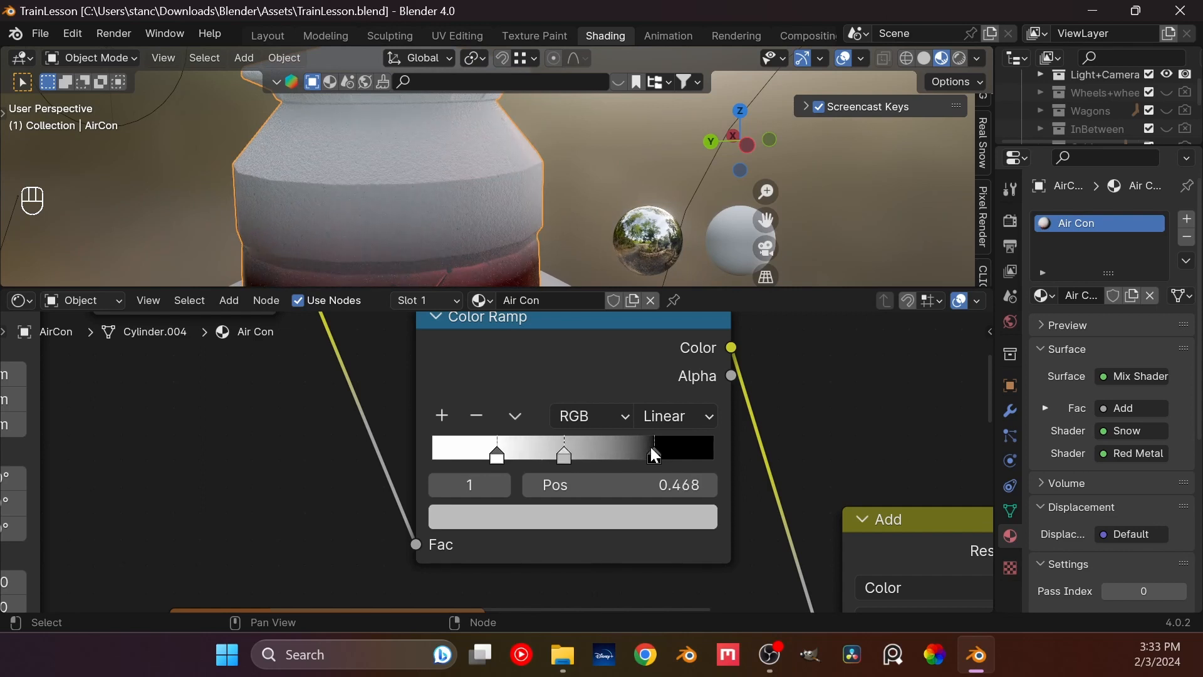
left_click_drag(654, 456, 591, 455)
scroll(444, 195, "down", 3)
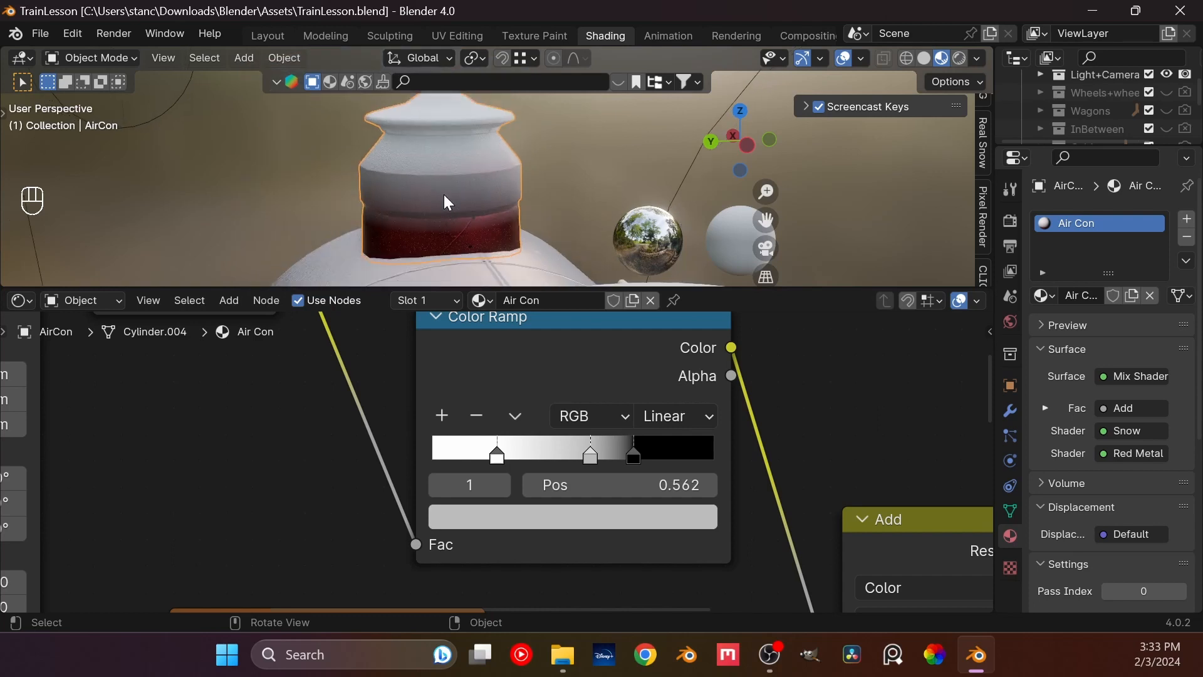
left_click_drag(498, 455, 525, 455)
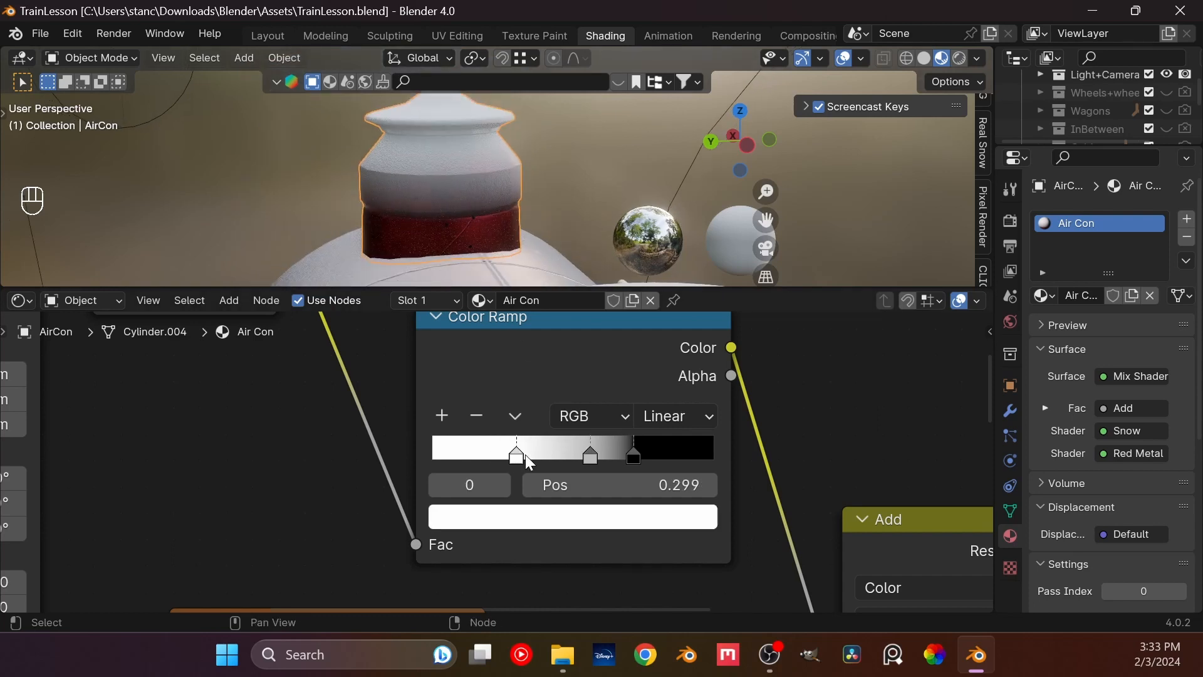
Step: Inspect the snow coverage on the AirCon vent from several sides and save the file
scroll(521, 213, "down", 3)
middle_click_drag(521, 214, 398, 202)
scroll(397, 201, "up", 4)
middle_click_drag(558, 191, 366, 191, "shift")
middle_click_drag(367, 191, 440, 199)
scroll(440, 199, "up", 3)
mouse_move(488, 142)
middle_mouse_down("shift")
mouse_move(478, 179)
mouse_move(470, 158)
middle_mouse_up("shift")
key("ctrl+s")
Step: Make the AirCon_Snow image texture node active and switch to the Texture Paint workspace
scroll(536, 376, "down", 1)
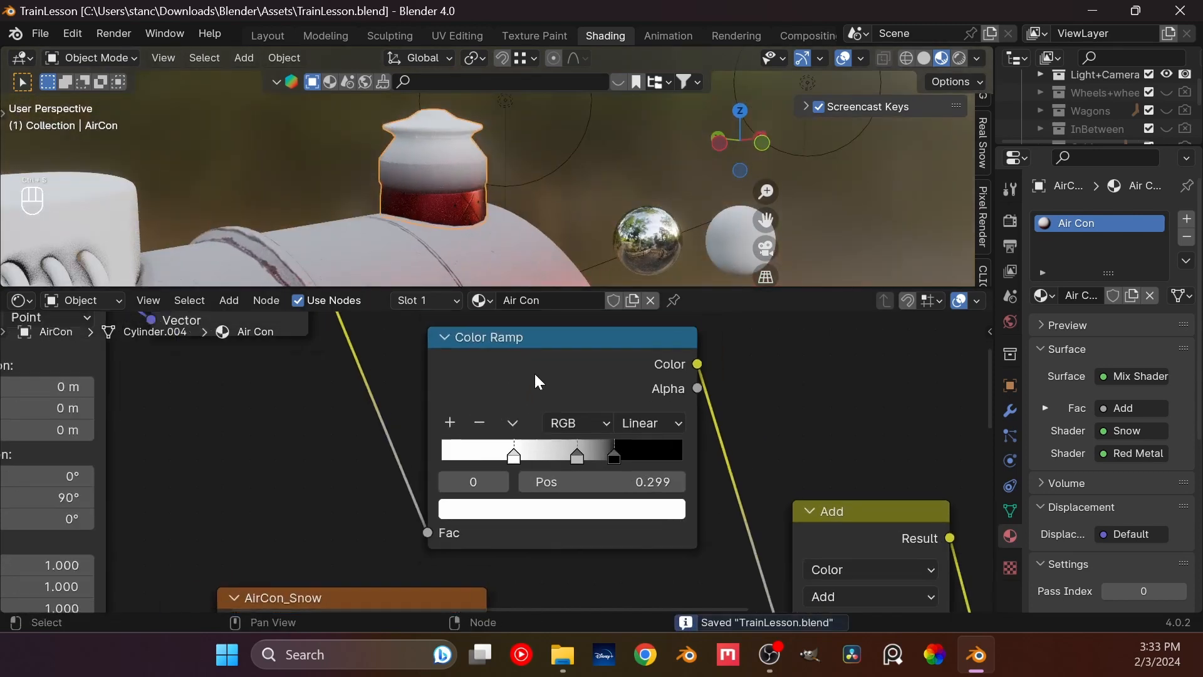
scroll(532, 379, "down", 5)
left_click(476, 483)
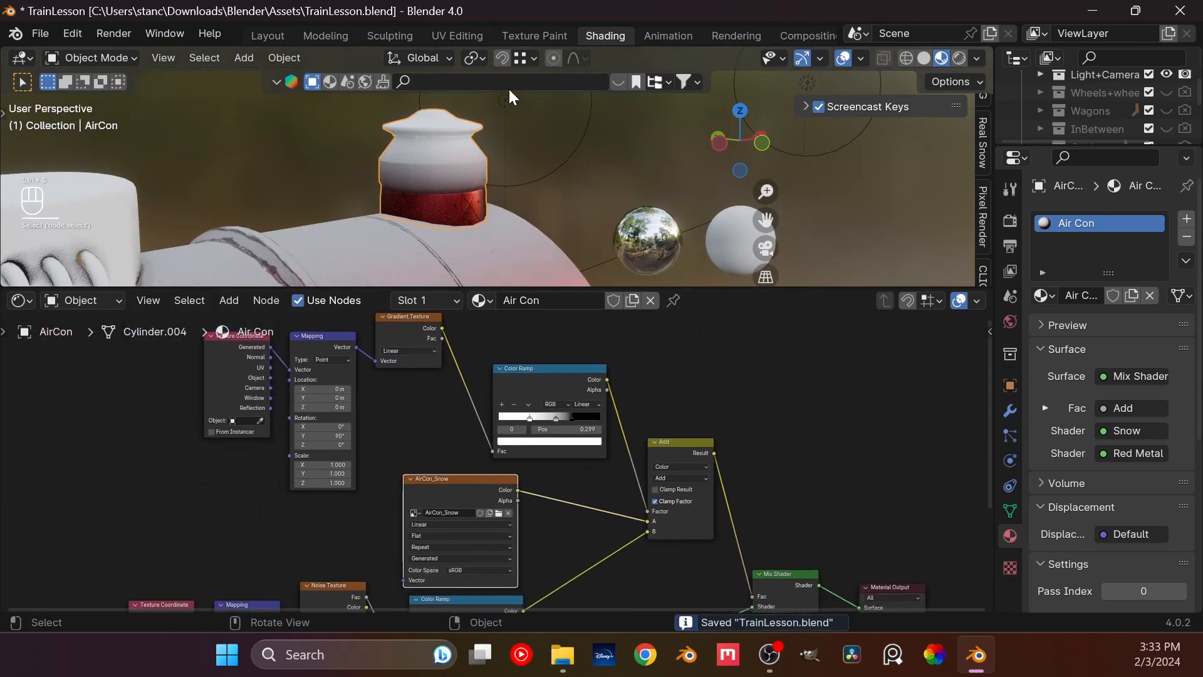
left_click(532, 37)
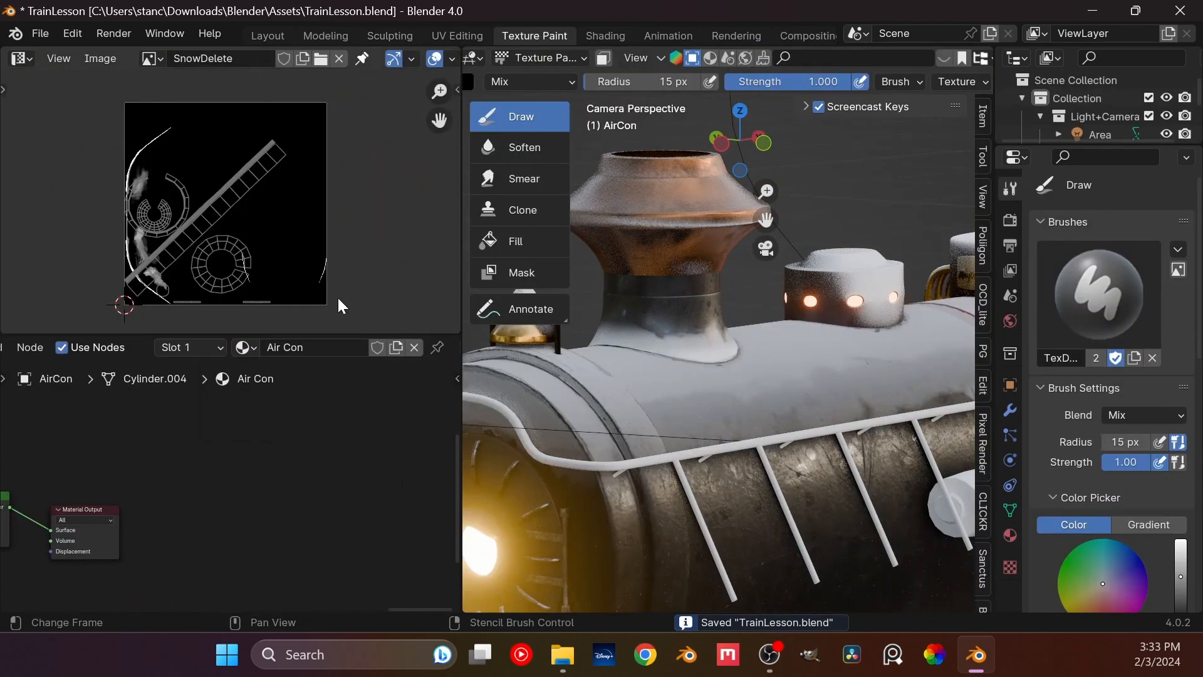
middle_click_drag(680, 257, 676, 276)
Step: Display the AirCon_Snow image in the image editor in place of SnowDelete
left_click(151, 58)
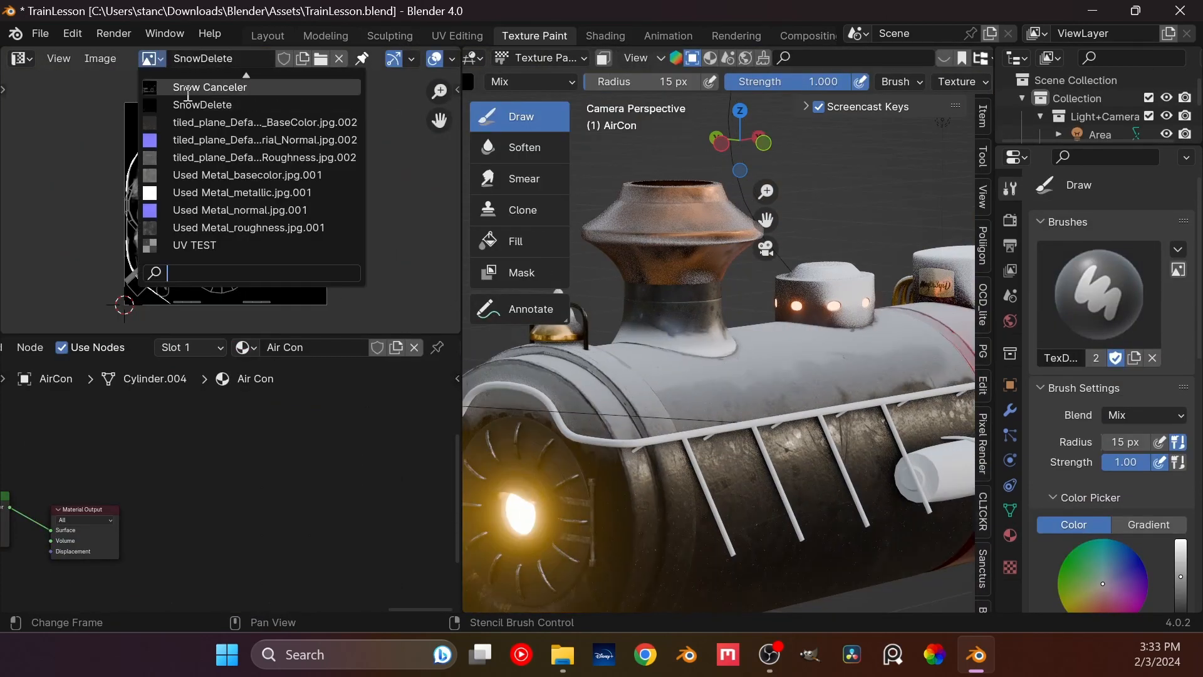
scroll(223, 199, "up", 6)
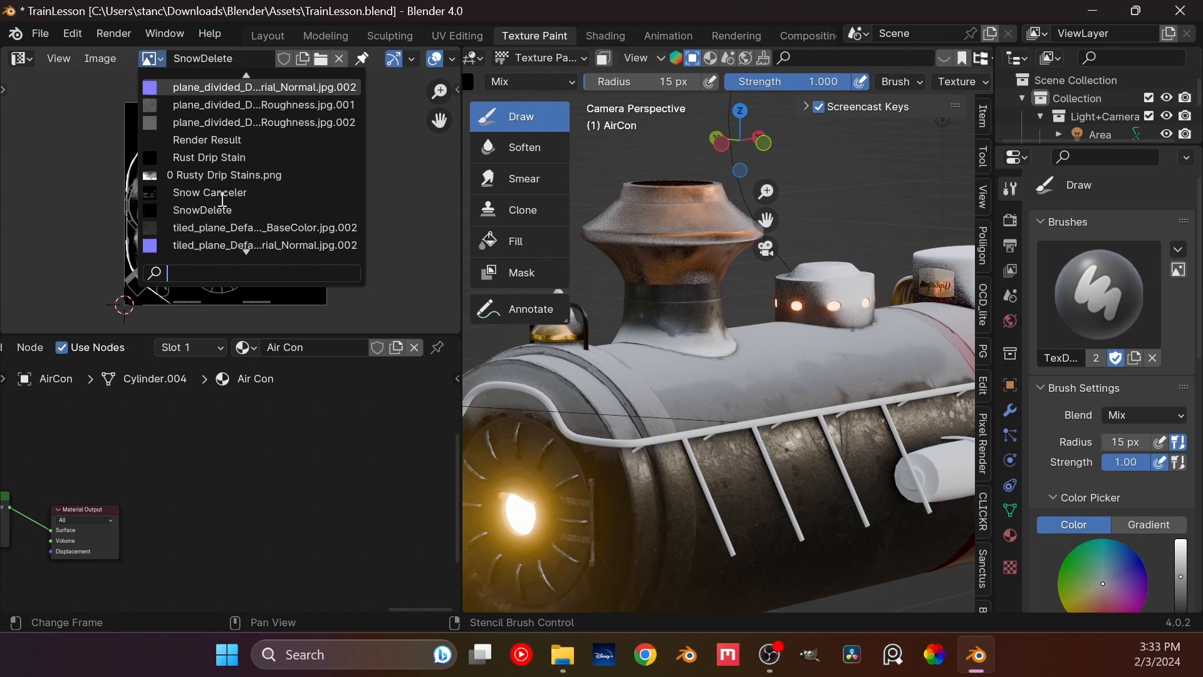
scroll(223, 199, "up", 10)
left_click(211, 87)
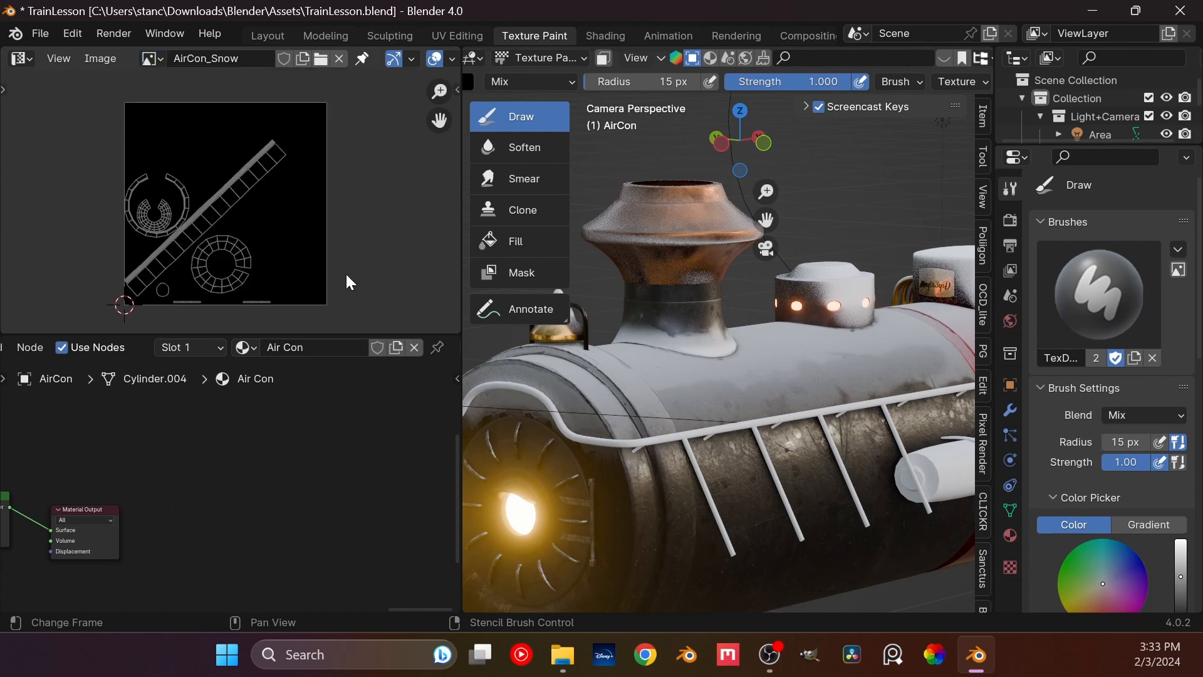
Step: Set the Draw brush colour to white, try a patch of strokes on the AirCon vent's body, and undo them
middle_click_drag(833, 313, 708, 322)
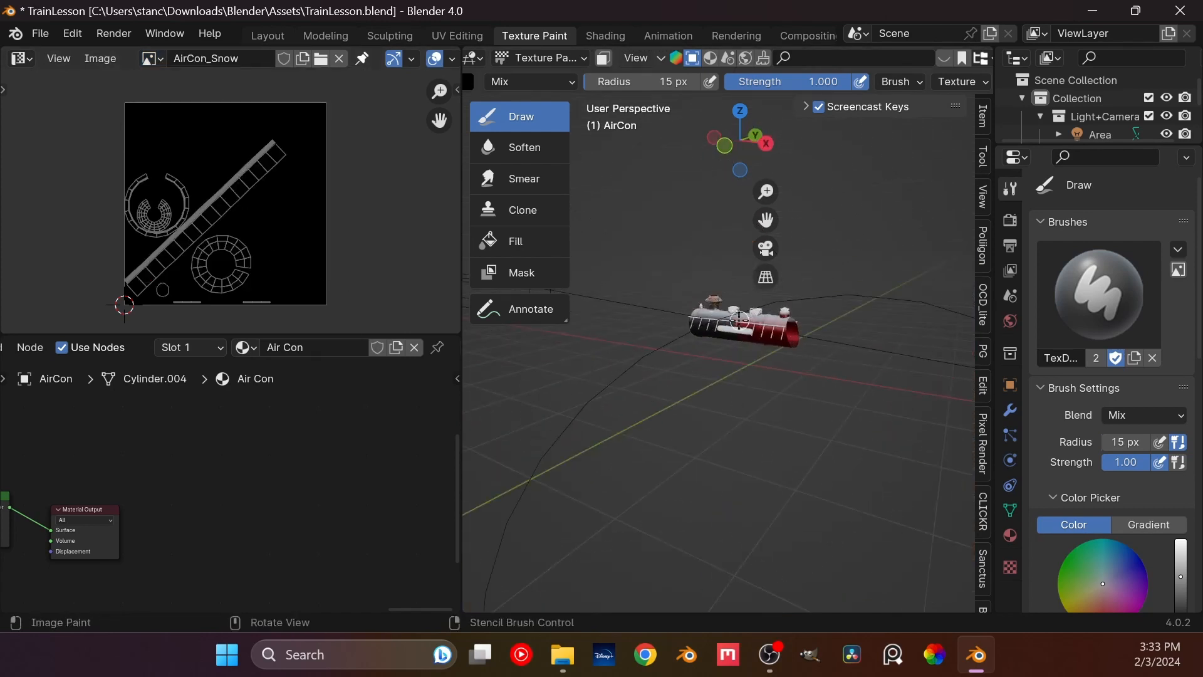
key("KP_1")
scroll(808, 319, "up", 3)
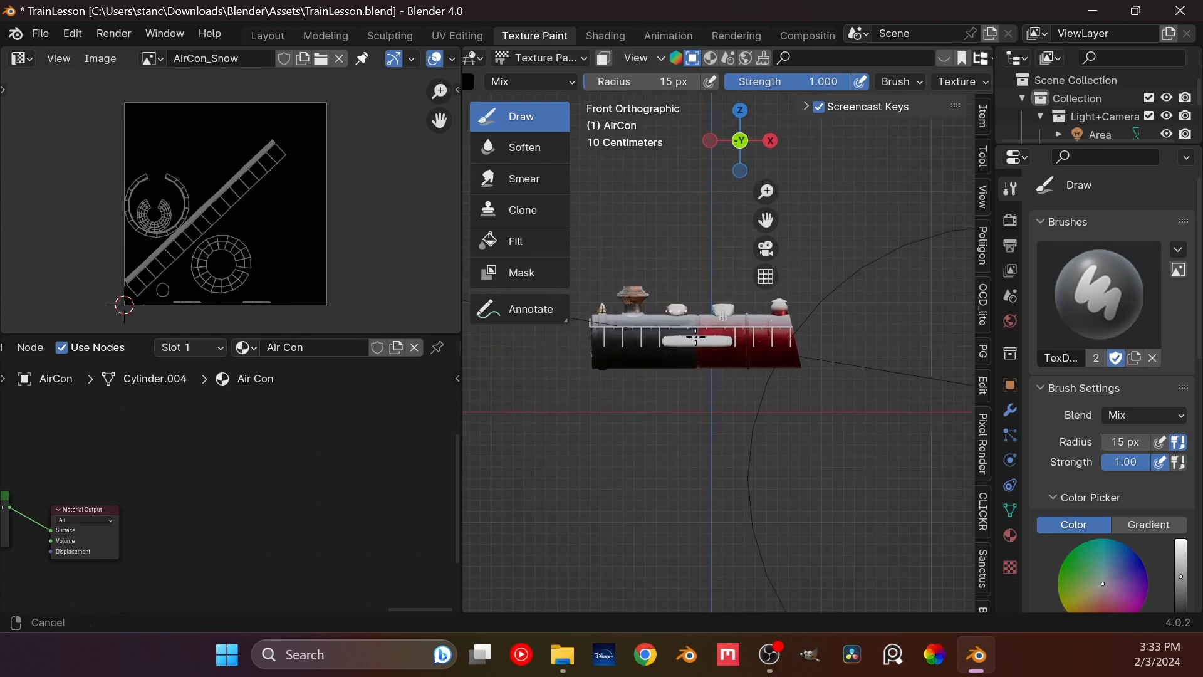
middle_click_drag(808, 319, 655, 354, "shift")
middle_click_drag(655, 354, 670, 371)
scroll(670, 371, "up", 6)
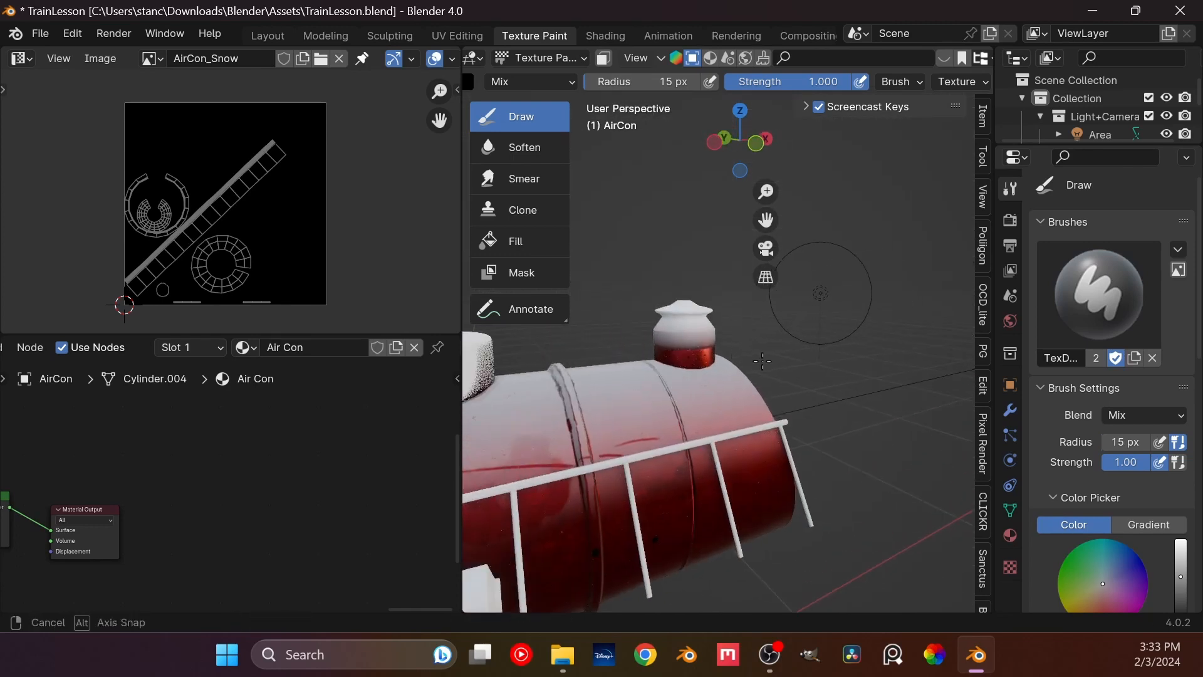
scroll(583, 366, "up", 2)
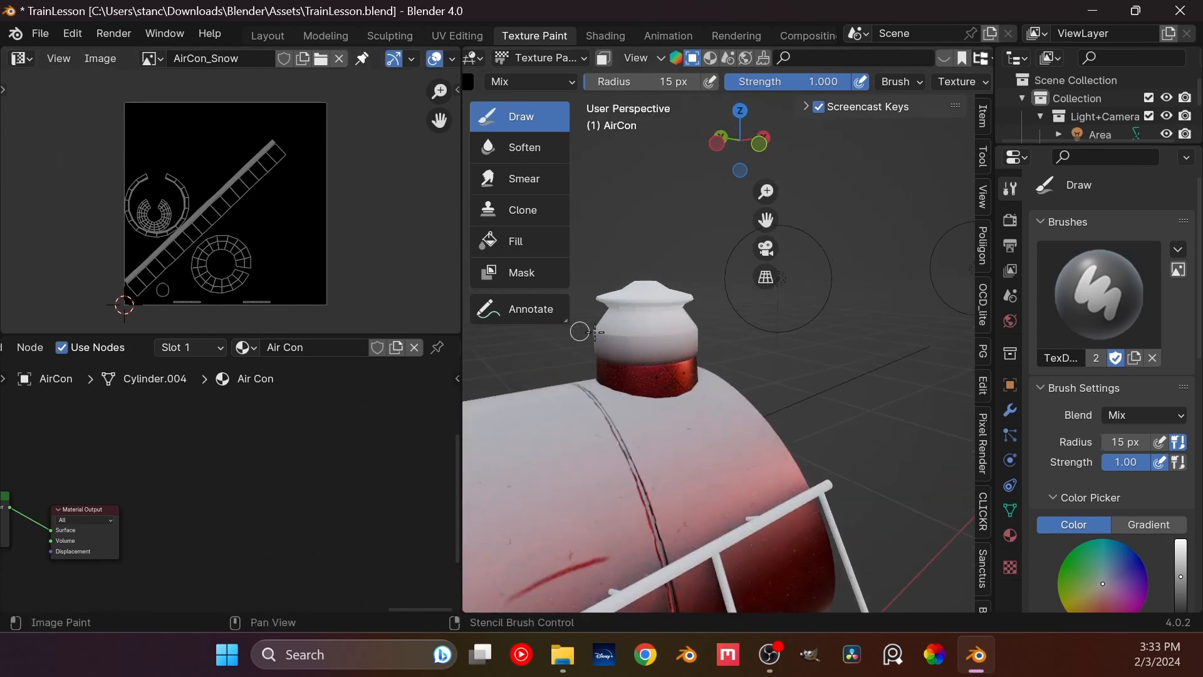
scroll(666, 344, "up", 6)
middle_click_drag(578, 330, 690, 357, "shift")
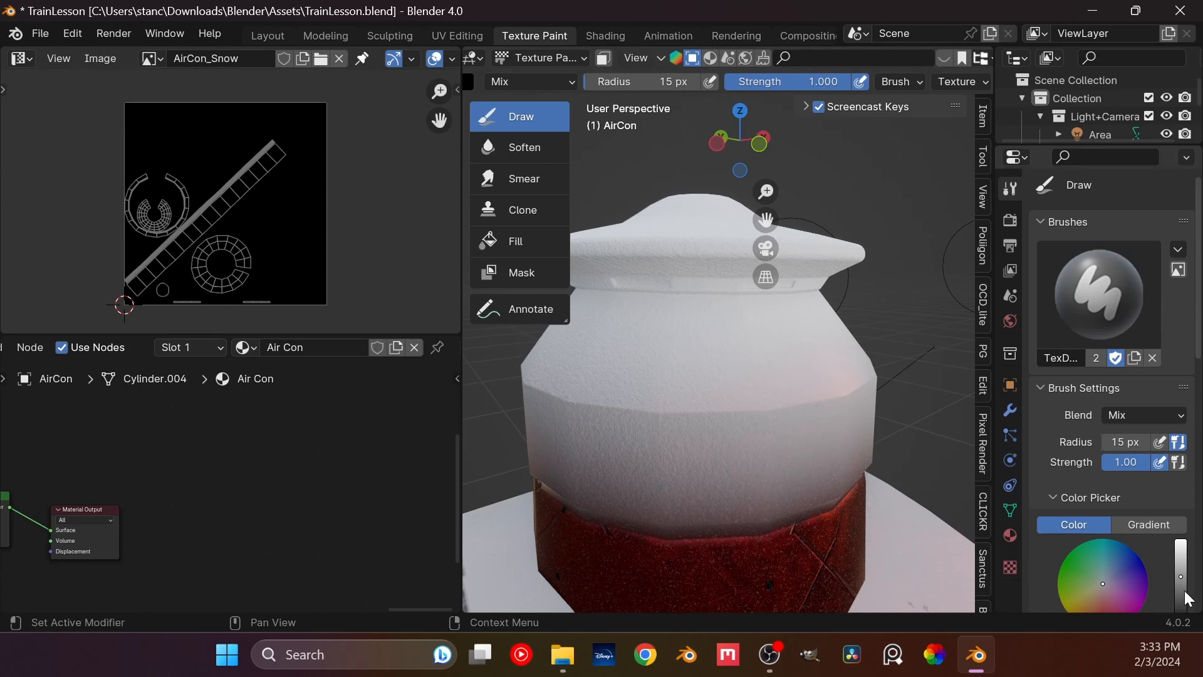
left_click_drag(1181, 576, 1181, 540)
mouse_move(724, 416)
left_mouse_down()
mouse_move(721, 396)
mouse_move(752, 367)
mouse_move(778, 399)
mouse_move(787, 513)
left_mouse_up()
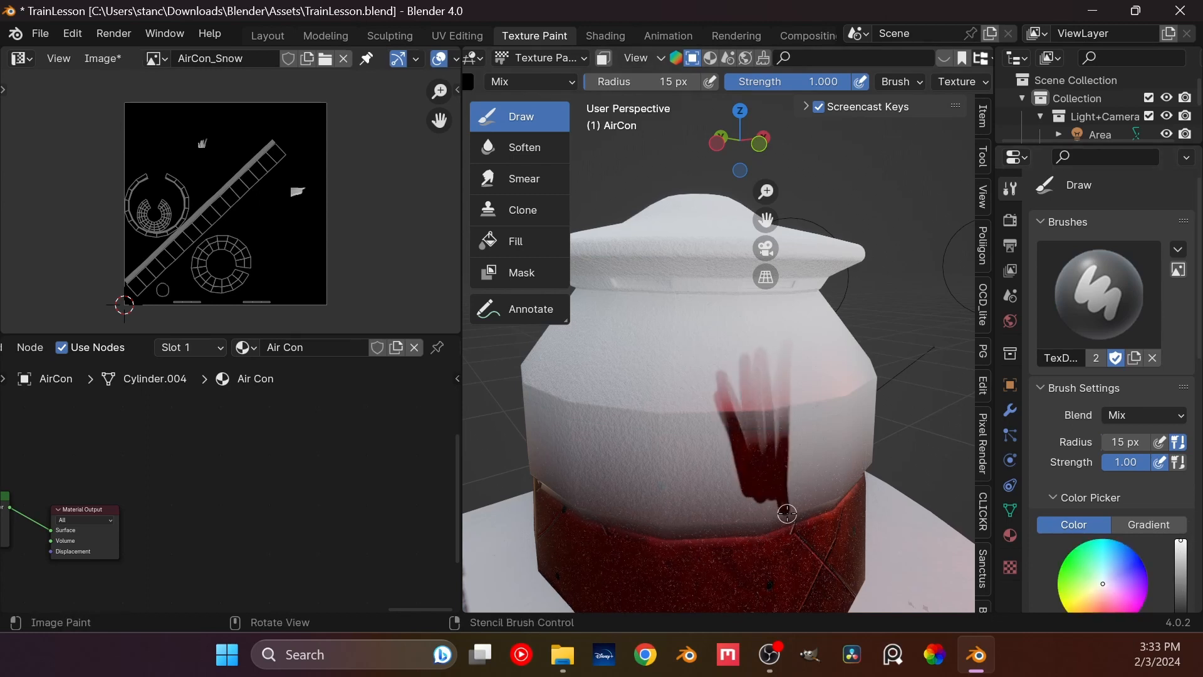
key("ctrl+z")
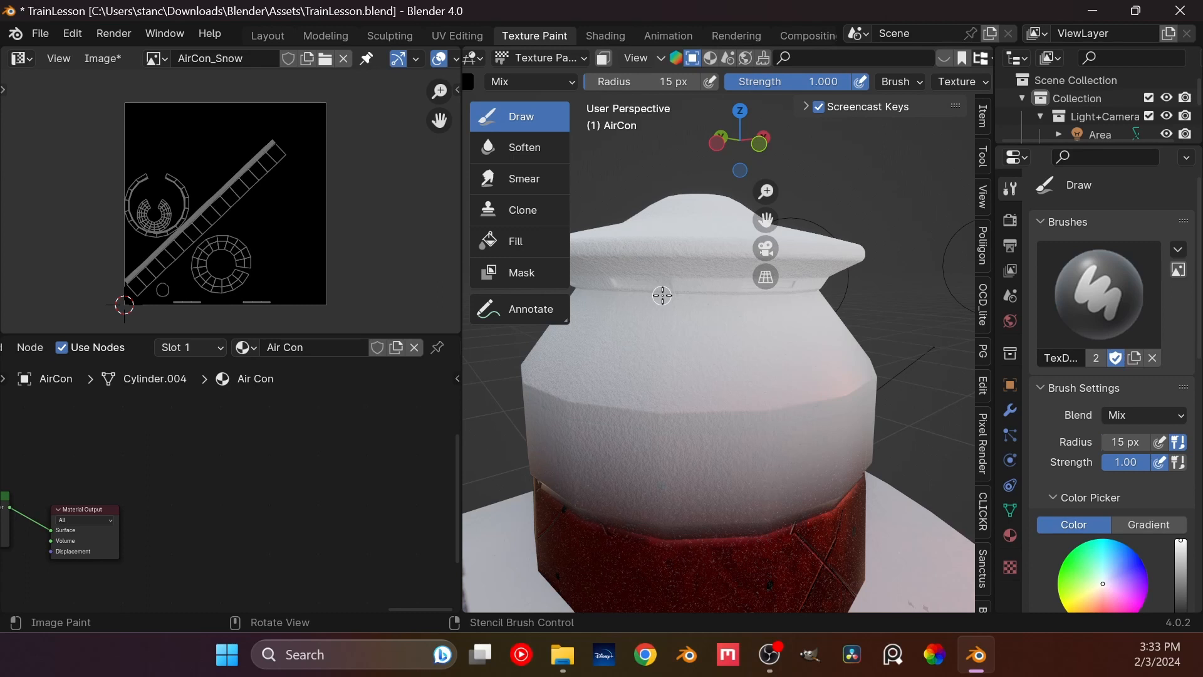
Step: Paint away the snow inside one narrow recessed slot beneath the AirCon cap's rim
scroll(649, 294, "up", 2)
middle_click_drag(685, 333, 725, 357, "shift")
middle_click_drag(725, 357, 745, 331)
scroll(792, 360, "up", 4)
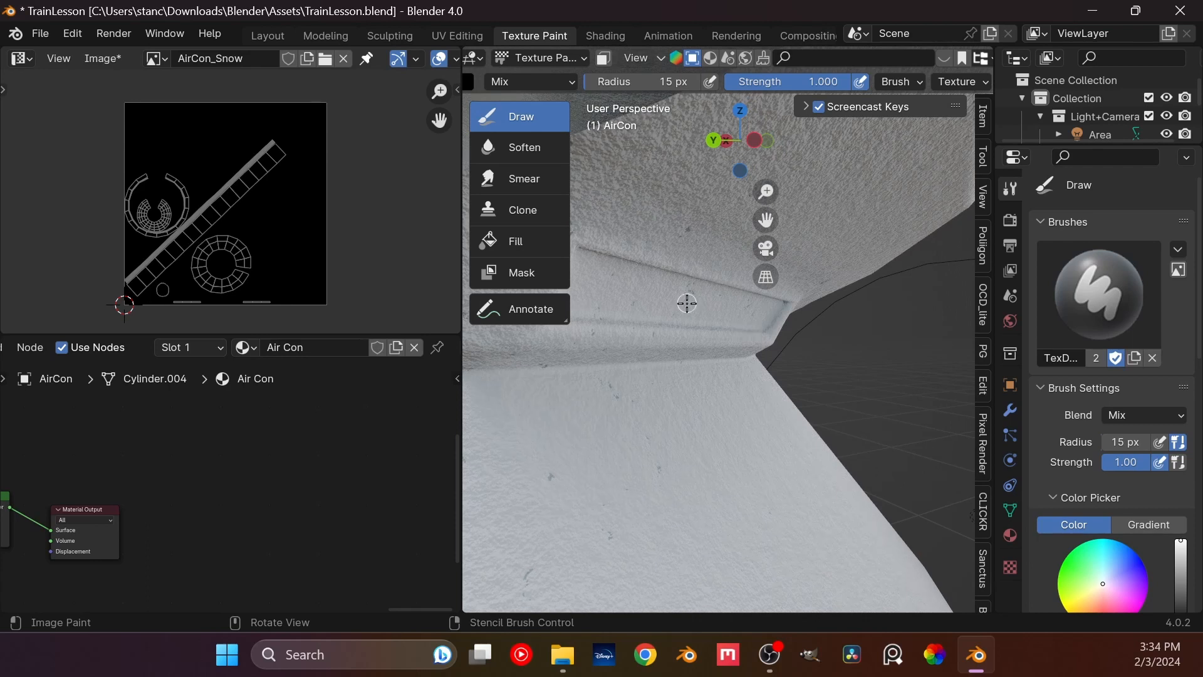
left_click_drag(675, 294, 742, 307)
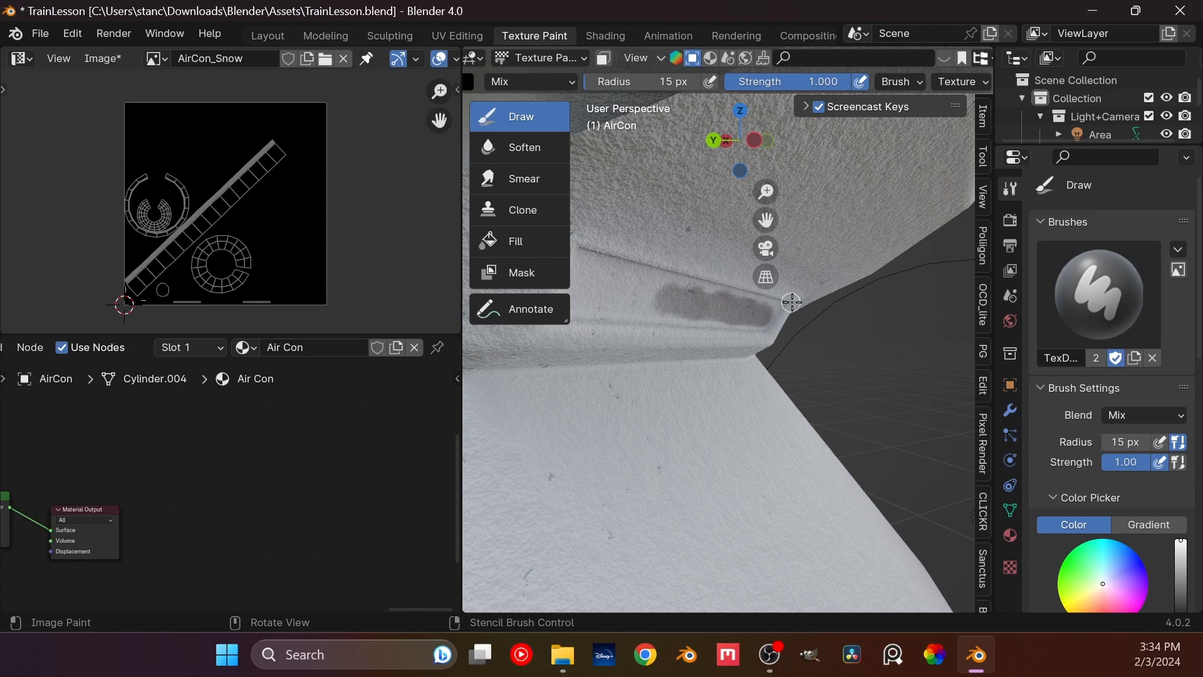
middle_click_drag(792, 302, 645, 293)
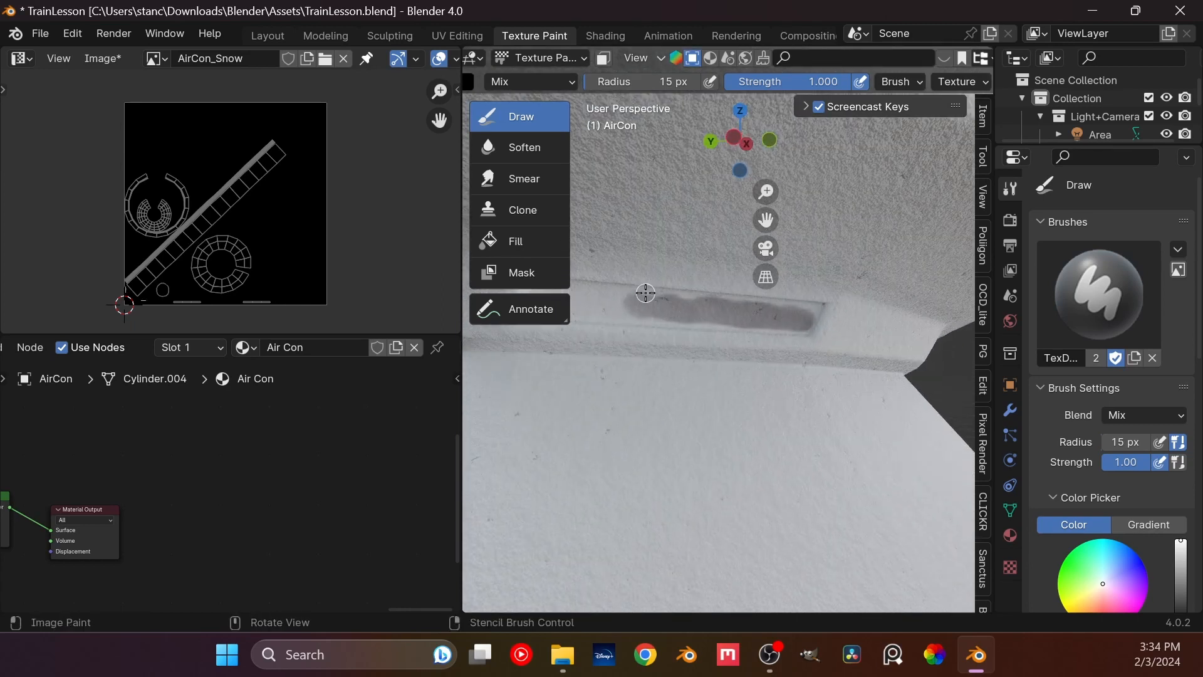
mouse_move(653, 312)
left_mouse_down()
mouse_move(808, 307)
mouse_move(770, 321)
mouse_move(797, 319)
left_mouse_up()
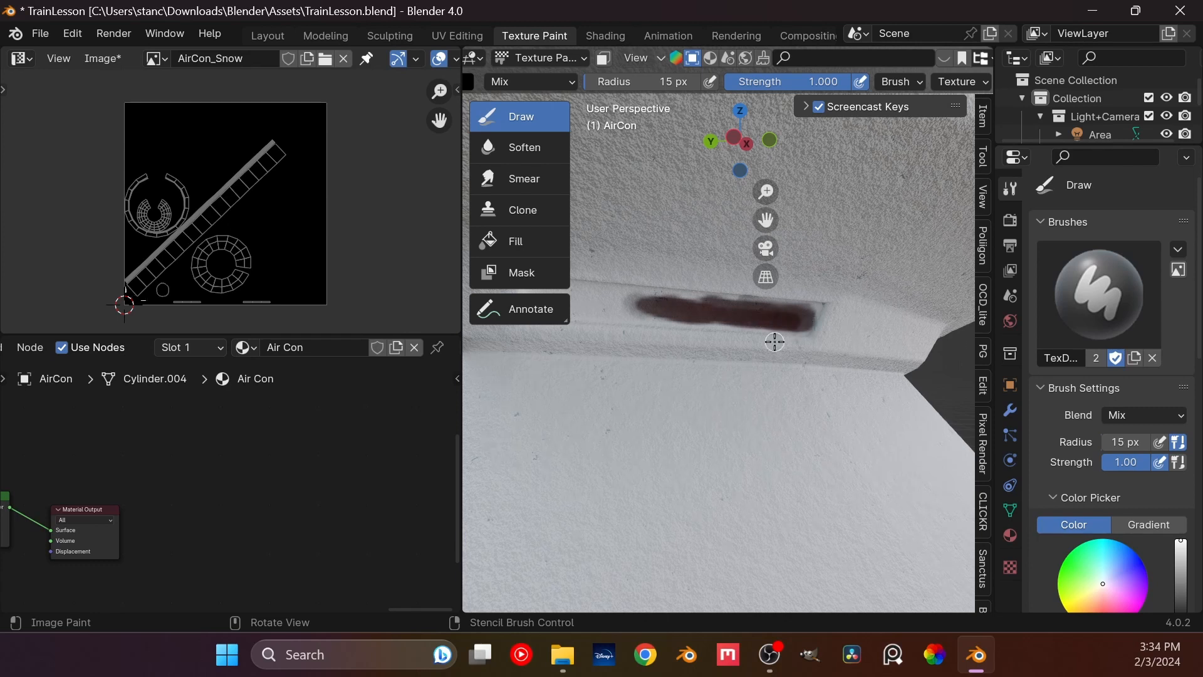
Step: Set the brush radius to 7 px and paint a thin snow-free line along the angled edge around the AirCon body
scroll(789, 329, "down", 10)
middle_click_drag(759, 327, 744, 357)
scroll(749, 356, "up", 1)
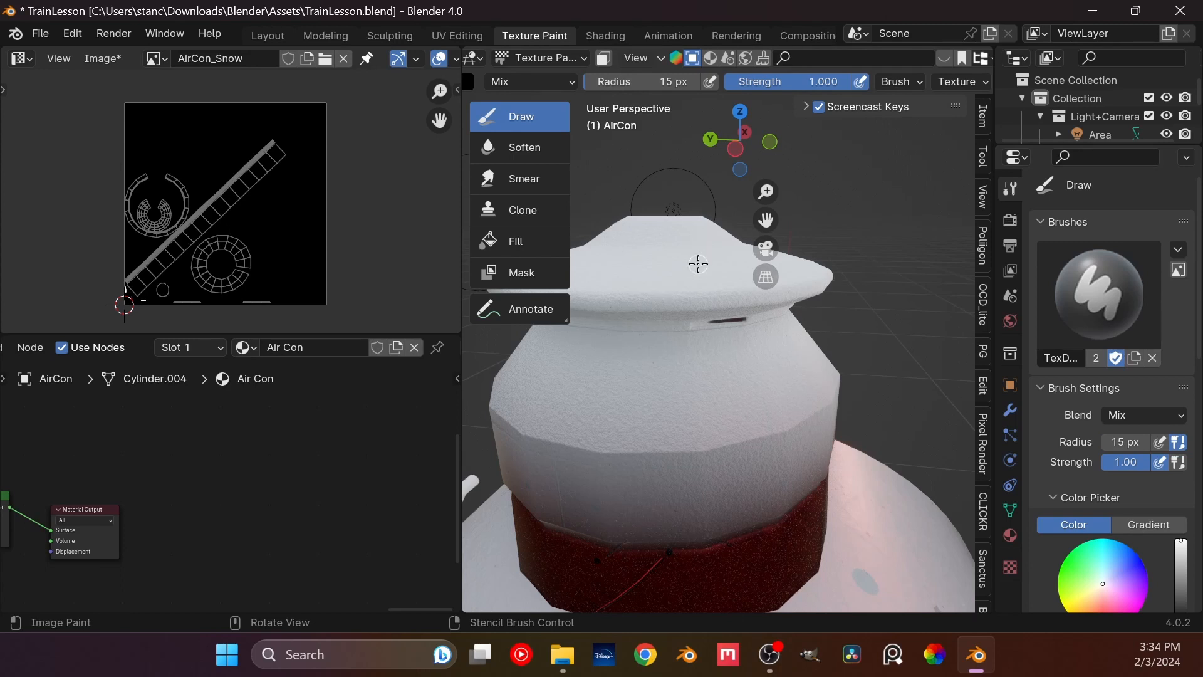
middle_click_drag(769, 373, 771, 324)
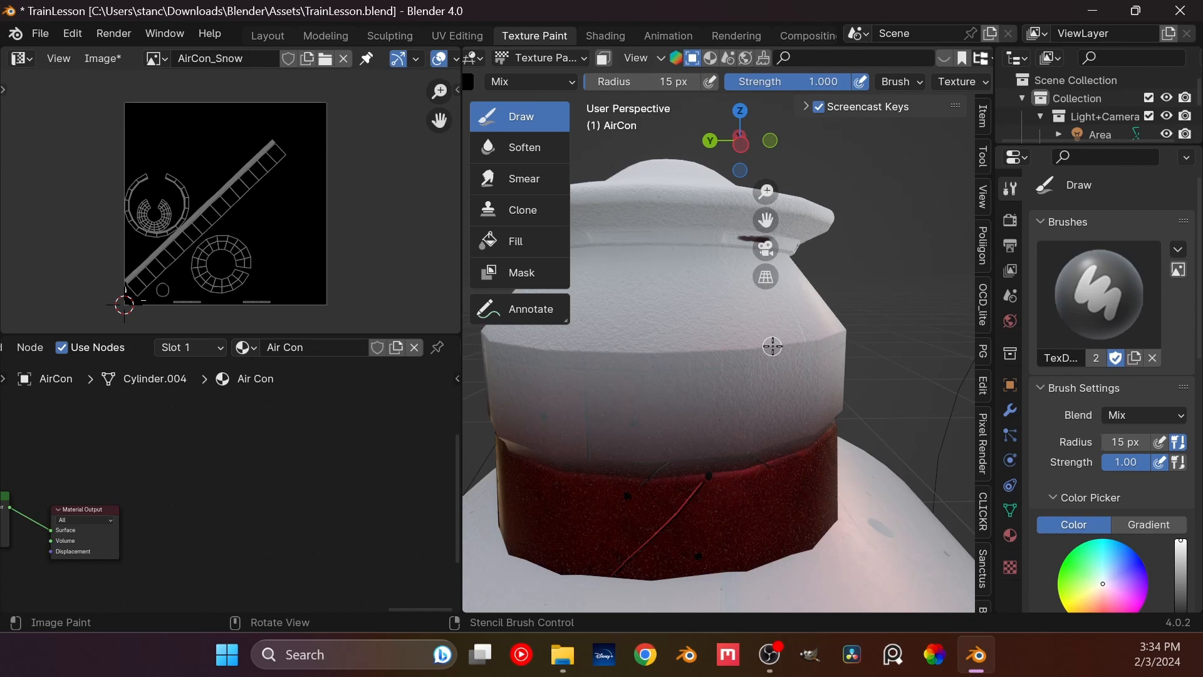
left_click(661, 74)
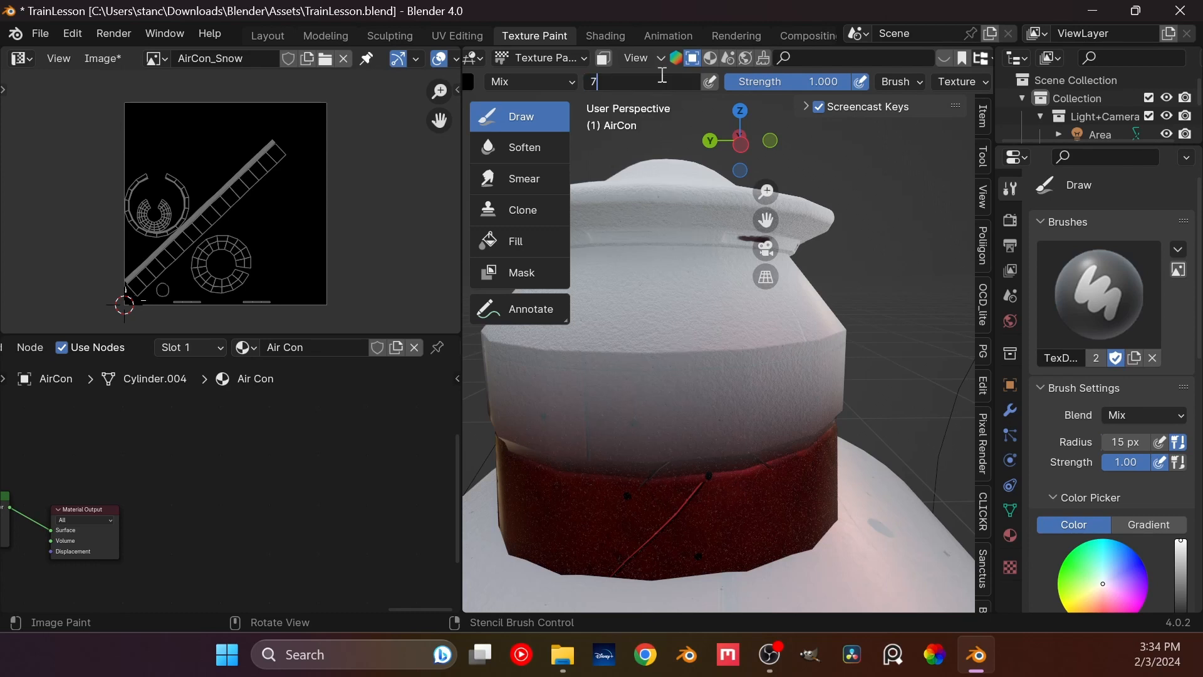
key("Return")
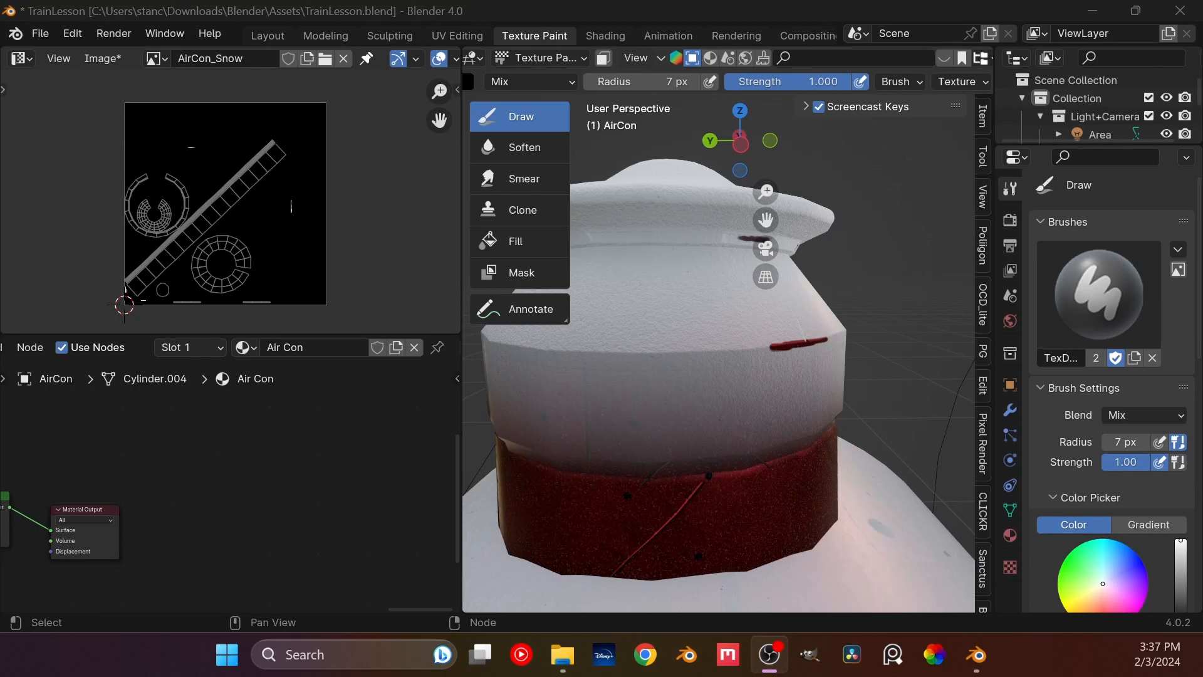
middle_click_drag(796, 328, 757, 338)
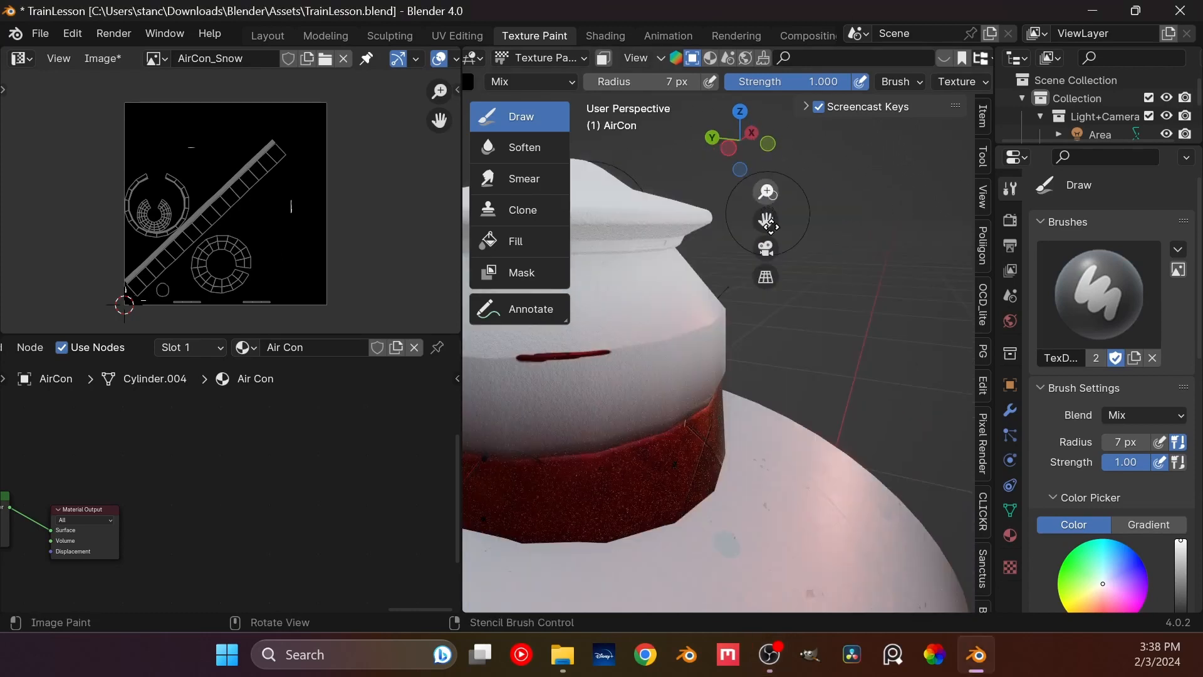
left_click_drag(613, 352, 691, 330)
Step: Darken the brush colour to grey, soften the painted edge line, and continue it around the AirCon body
left_click(1181, 579)
mouse_move(522, 359)
left_mouse_down()
mouse_move(639, 344)
mouse_move(690, 317)
left_mouse_up()
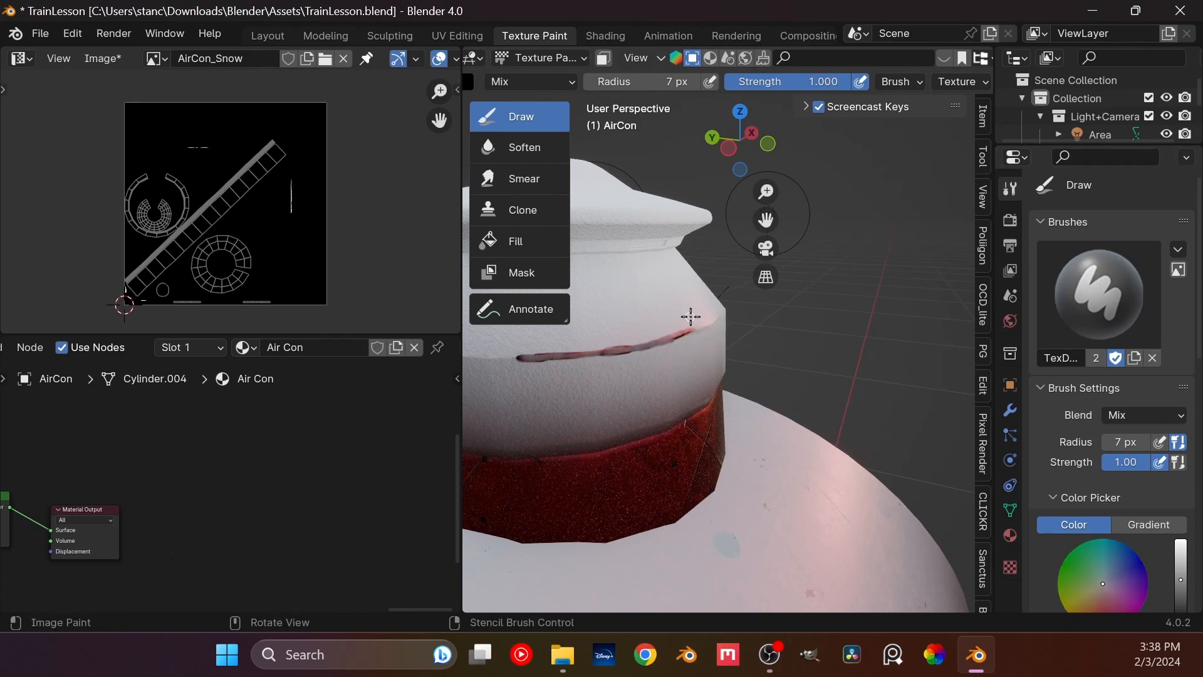
mouse_move(690, 317)
middle_mouse_down()
mouse_move(640, 397)
mouse_move(698, 403)
mouse_move(556, 422)
middle_mouse_up()
left_click(1181, 561)
key("ctrl+z")
left_click_drag(527, 431, 752, 421)
Step: Sample tones from the surface as brush colour and extend the edge line across the next side of the AirCon body
middle_click_drag(752, 421, 771, 497)
scroll(771, 497, "up", 4)
mouse_move(652, 414)
middle_mouse_down()
mouse_move(719, 430)
mouse_move(677, 427)
middle_mouse_up()
key("s")
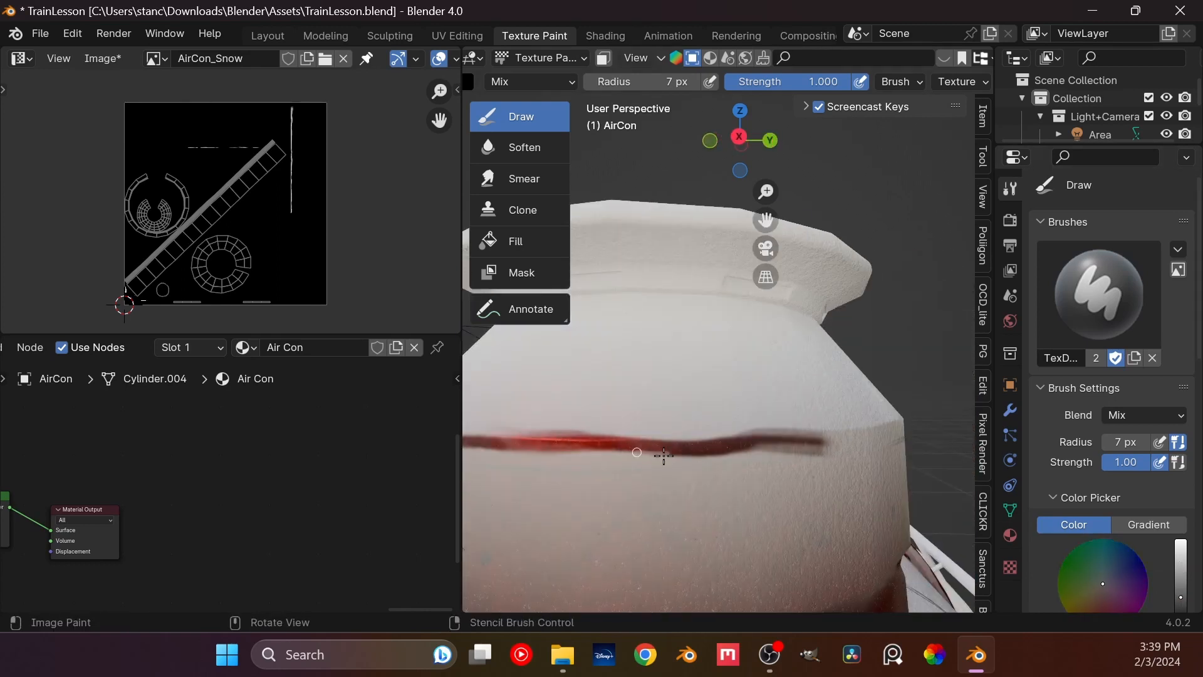
mouse_move(663, 456)
left_mouse_down()
mouse_move(803, 440)
mouse_move(542, 455)
mouse_move(704, 460)
mouse_move(898, 423)
left_mouse_up()
key("s")
key("s")
mouse_move(581, 446)
left_mouse_down()
mouse_move(647, 450)
mouse_move(486, 449)
left_mouse_up()
Step: Go over the painted line around the remaining sides of the AirCon body to refine its edges and fade
middle_click_drag(526, 467, 668, 506)
mouse_move(605, 477)
left_mouse_down()
mouse_move(564, 492)
mouse_move(714, 468)
left_mouse_up()
middle_click_drag(479, 479, 530, 490)
left_click_drag(530, 491, 729, 452)
left_click_drag(463, 498, 466, 499)
left_click_drag(487, 497, 562, 474)
mouse_move(571, 478)
middle_mouse_down()
mouse_move(588, 463)
mouse_move(542, 459)
mouse_move(702, 457)
middle_mouse_up()
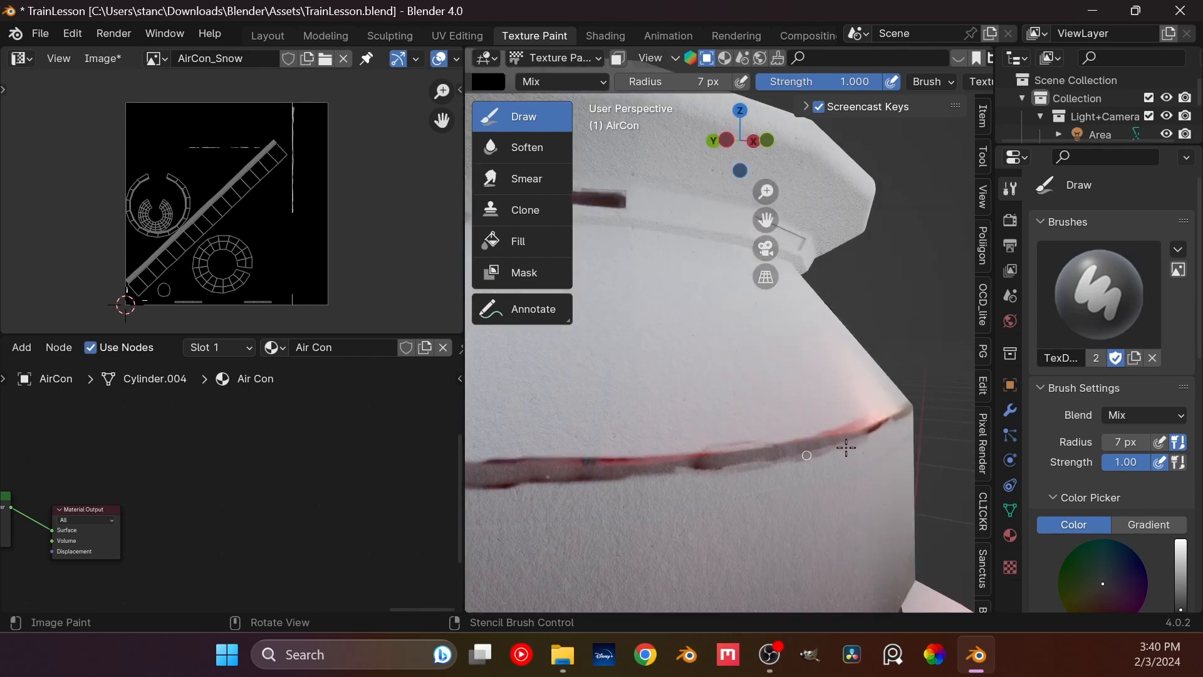
mouse_move(853, 448)
middle_mouse_down()
mouse_move(568, 440)
mouse_move(634, 464)
mouse_move(721, 417)
middle_mouse_up()
left_click_drag(721, 417, 815, 392)
Step: Paint thin vertical cracks down the AirCon body's lower section with a 2 px brush, plus one with a 5 px brush
key("f")
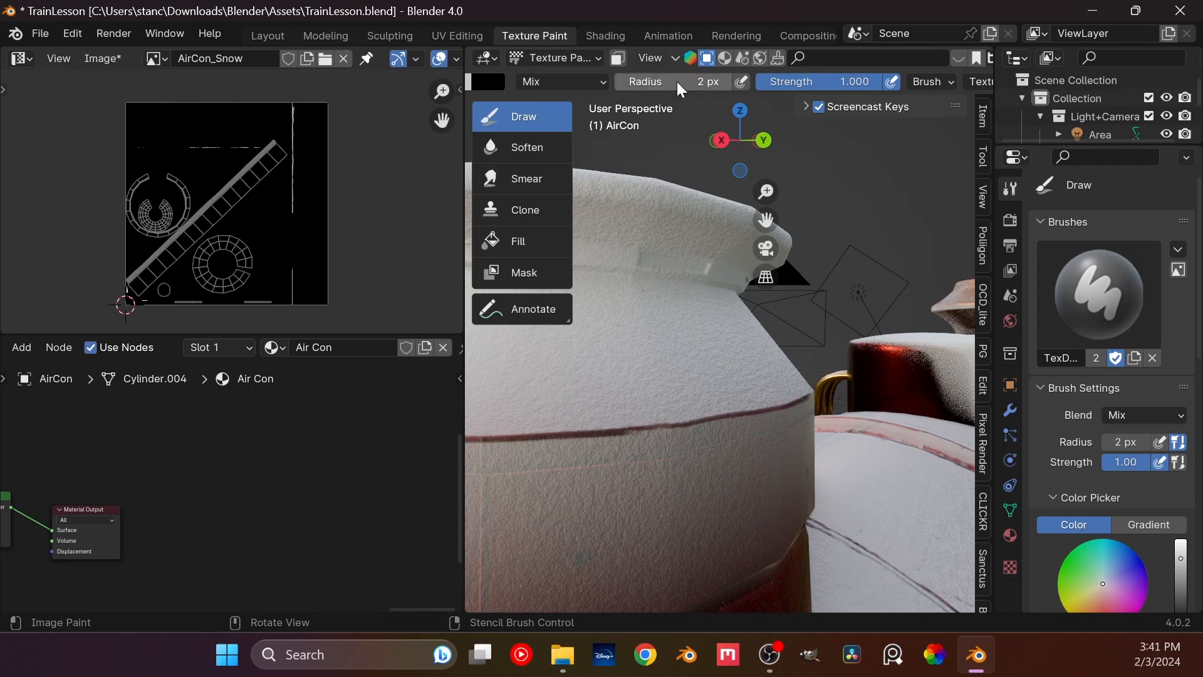
left_click(636, 435)
left_click_drag(627, 464, 621, 596)
left_click_drag(702, 511, 705, 602)
left_click_drag(689, 81, 712, 81)
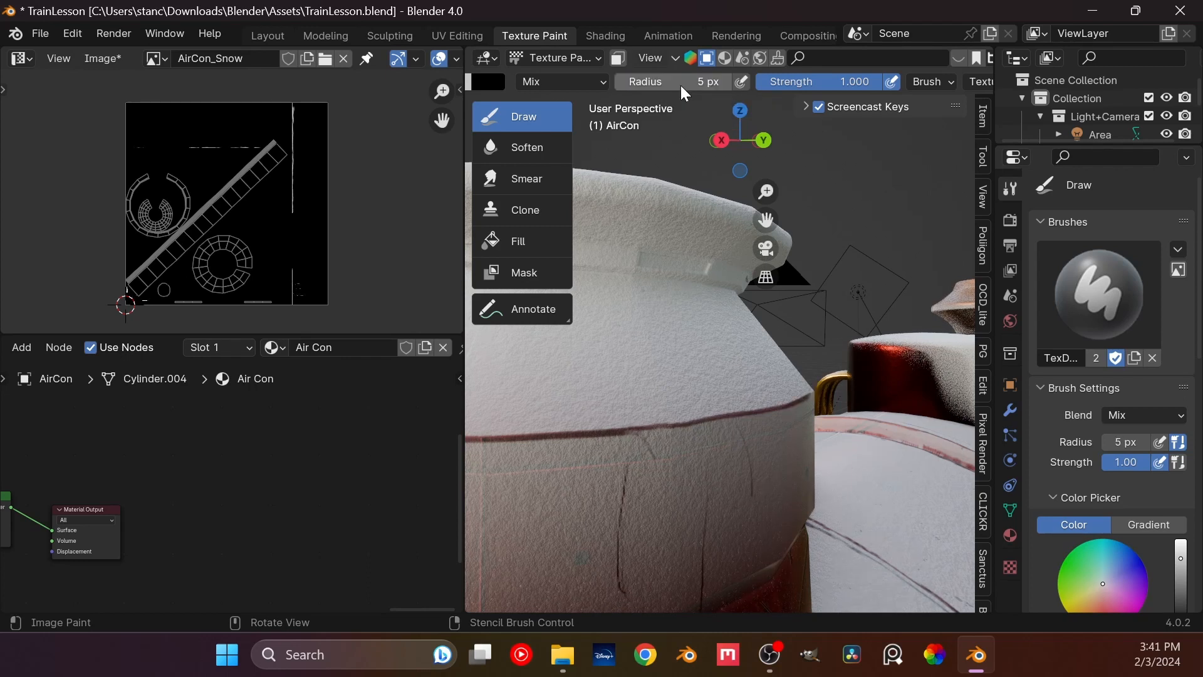
left_click_drag(748, 484, 754, 586)
Step: Fill the gap in the dark edge line across the next side of the AirCon body with the 5 px brush
scroll(642, 497, "down", 3)
scroll(642, 497, "up", 5)
middle_click_drag(664, 426, 721, 427)
left_click_drag(680, 444, 787, 382)
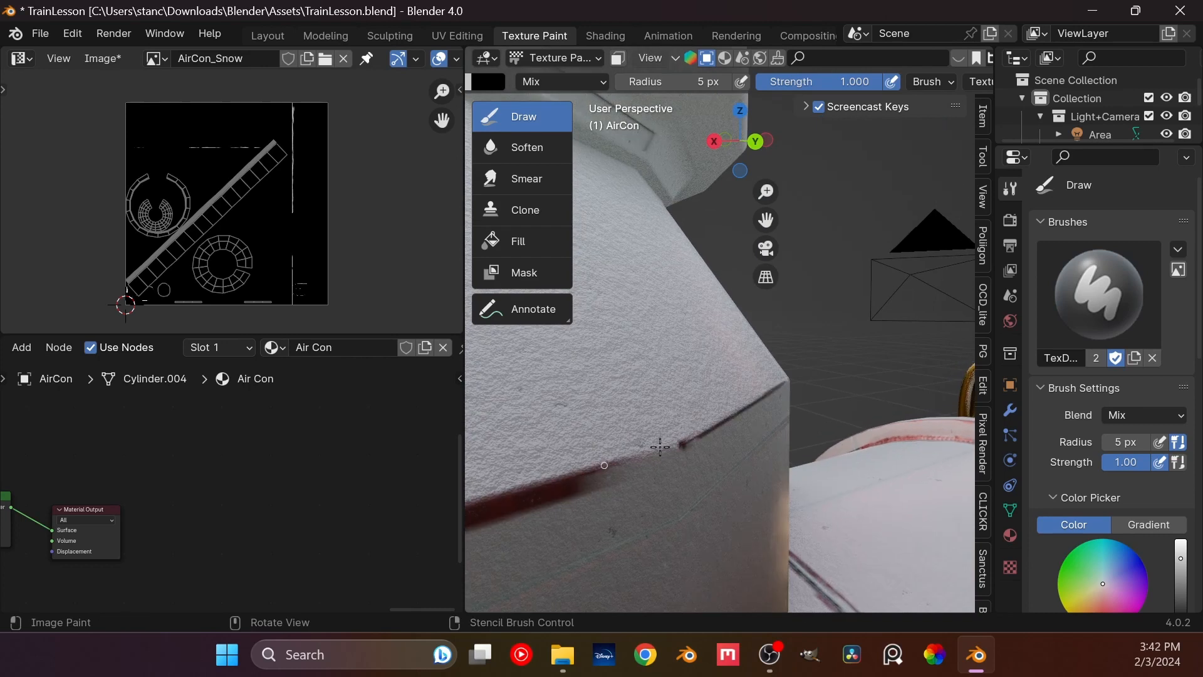
Step: Try to extend the dark edge line across the adjoining sides of the AirCon body with the 5 px brush
mouse_move(630, 475)
middle_mouse_down()
mouse_move(689, 417)
mouse_move(601, 574)
middle_mouse_up()
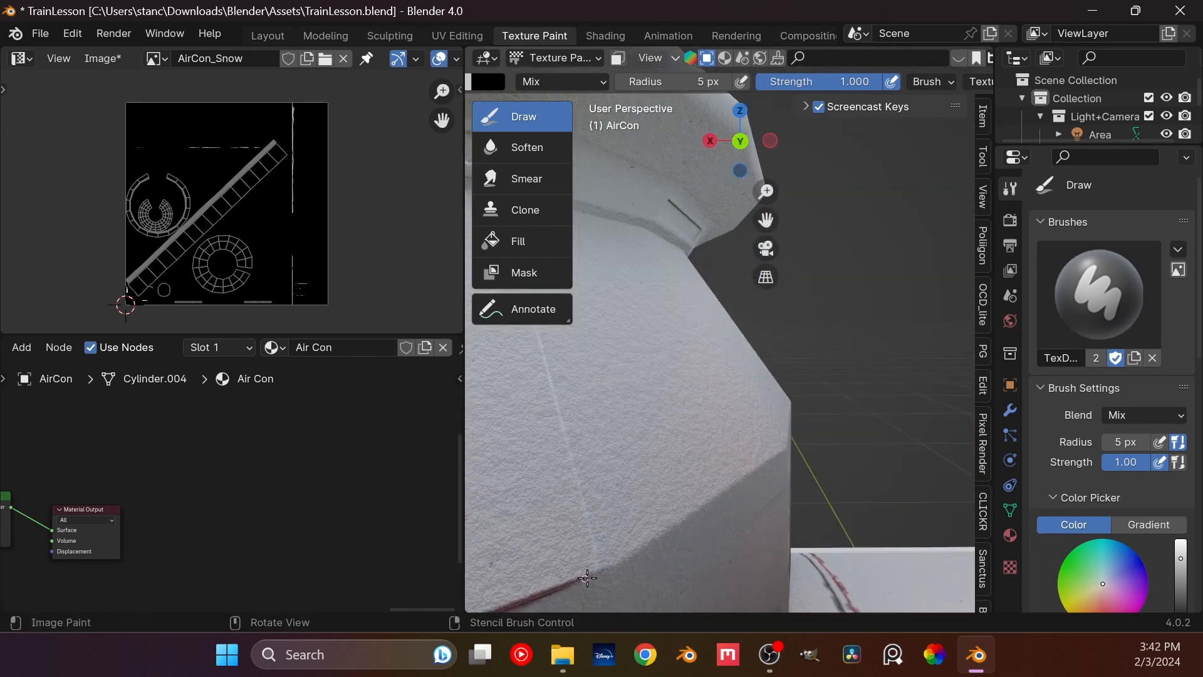
left_click_drag(596, 572, 787, 450)
mouse_move(603, 567)
middle_mouse_down()
mouse_move(886, 500)
mouse_move(604, 462)
middle_mouse_up()
mouse_move(595, 470)
left_mouse_down()
mouse_move(799, 379)
mouse_move(846, 323)
left_mouse_up()
mouse_move(846, 323)
middle_mouse_down()
mouse_move(584, 382)
mouse_move(645, 386)
middle_mouse_up()
mouse_move(555, 403)
left_mouse_down()
mouse_move(726, 390)
mouse_move(684, 332)
mouse_move(663, 380)
mouse_move(686, 368)
left_mouse_up()
Step: Undo the last three edge line strokes on the AirCon body
scroll(683, 437, "down", 5)
scroll(718, 354, "up", 3)
key("ctrl+z")
key("ctrl+z")
key("ctrl+z")
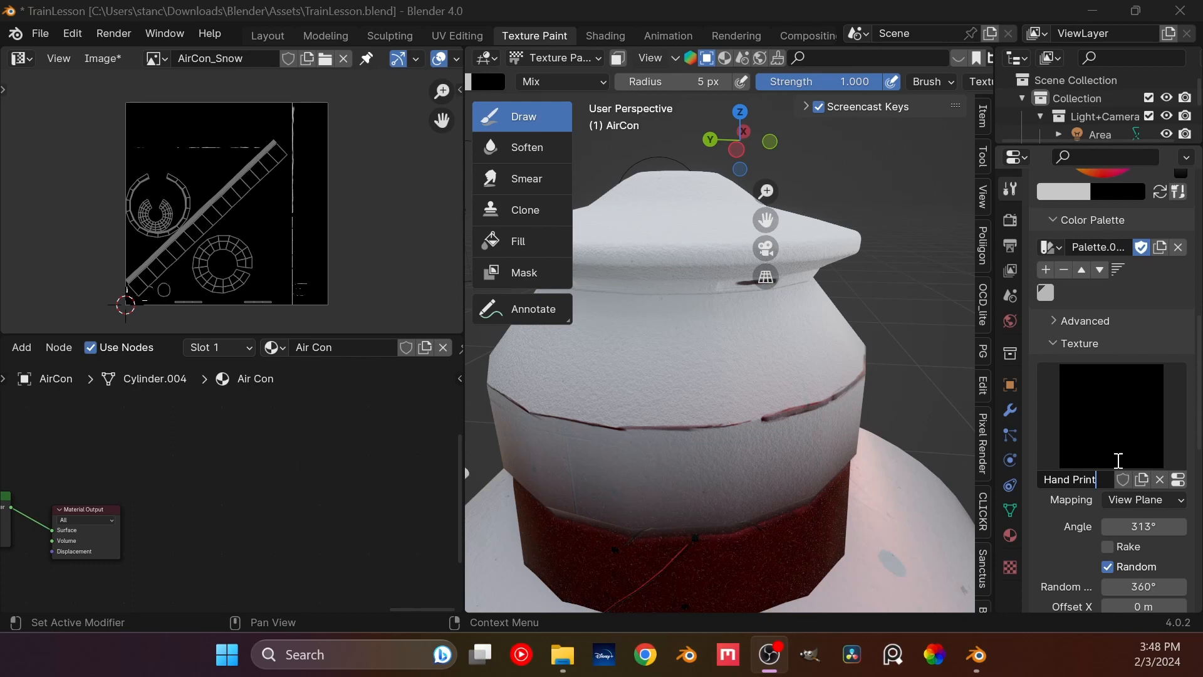
Step: Load Hand.png from the Surface imperfections folder as the image of the Hand Print brush texture
left_click(1011, 567)
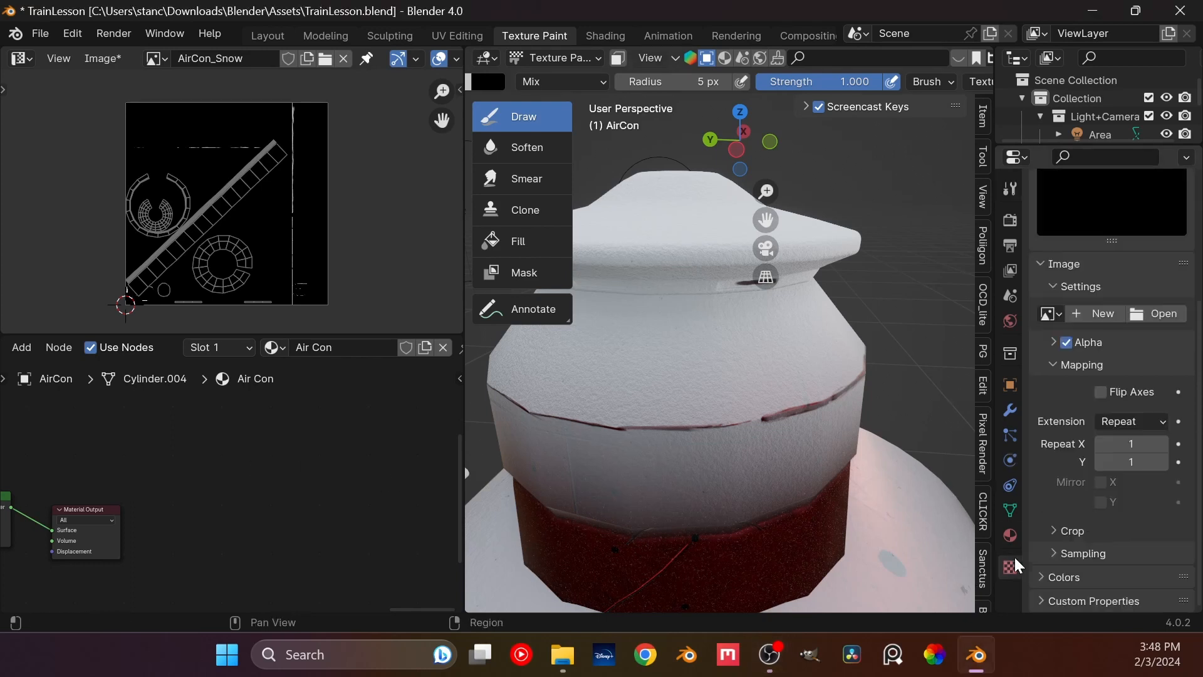
scroll(1166, 394, "up", 3)
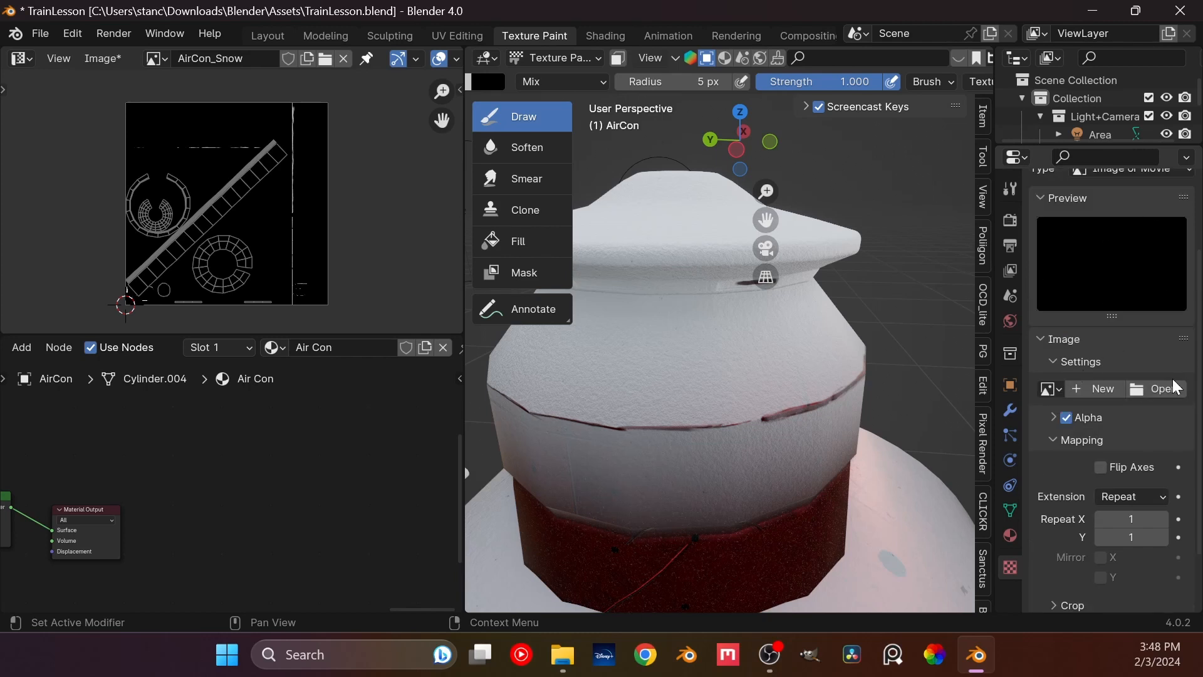
left_click(1175, 388)
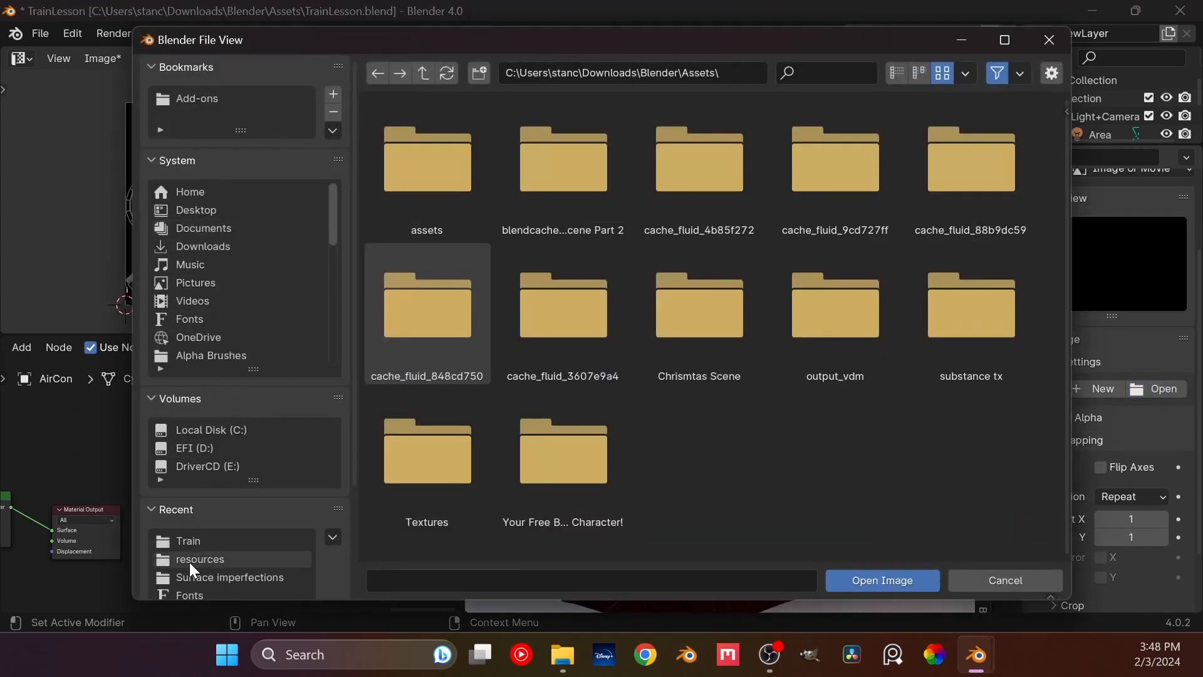
left_click(209, 573)
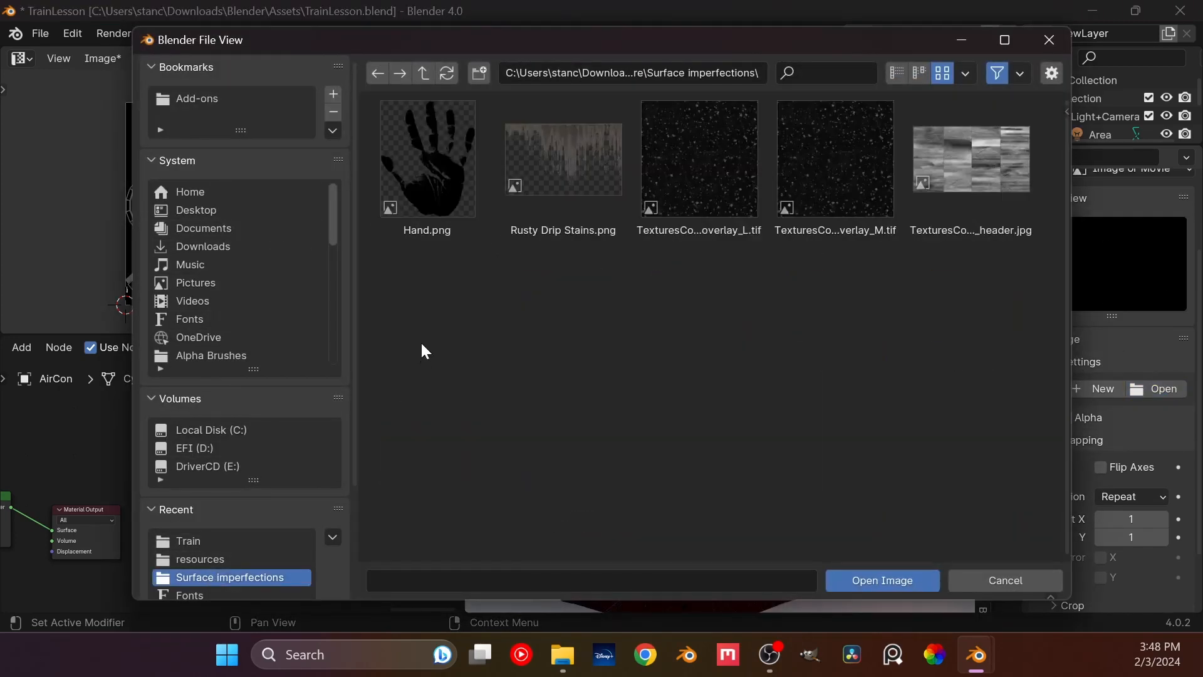
double_click(426, 199)
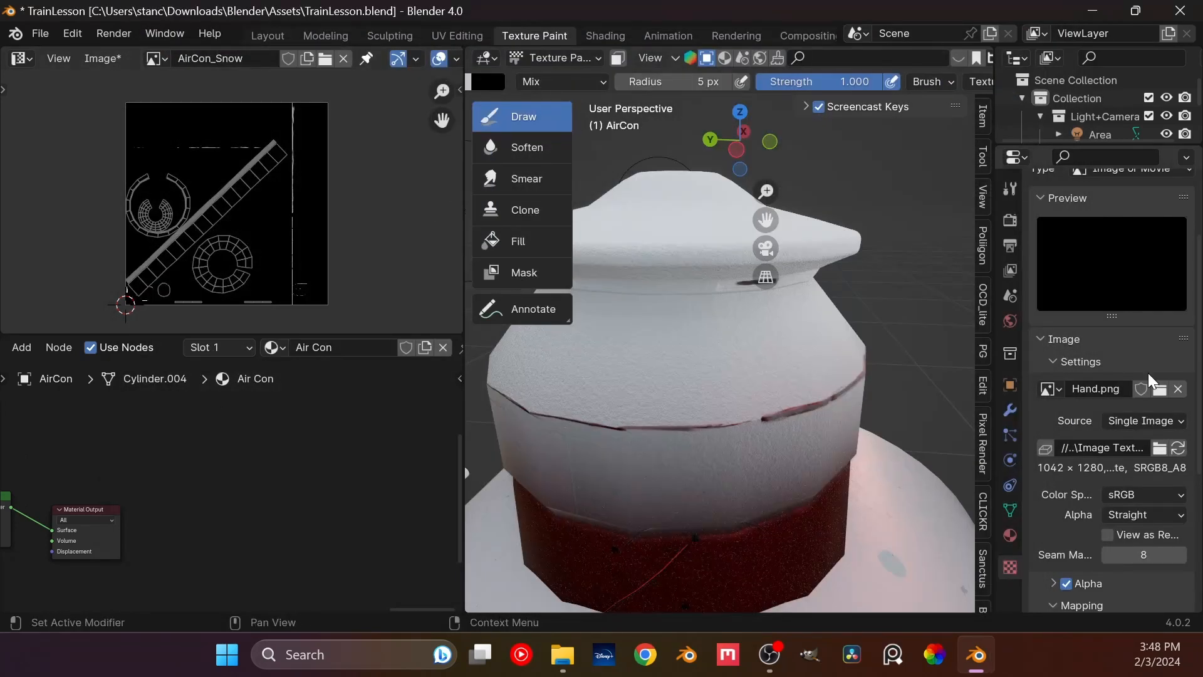
scroll(1112, 464, "up", 4)
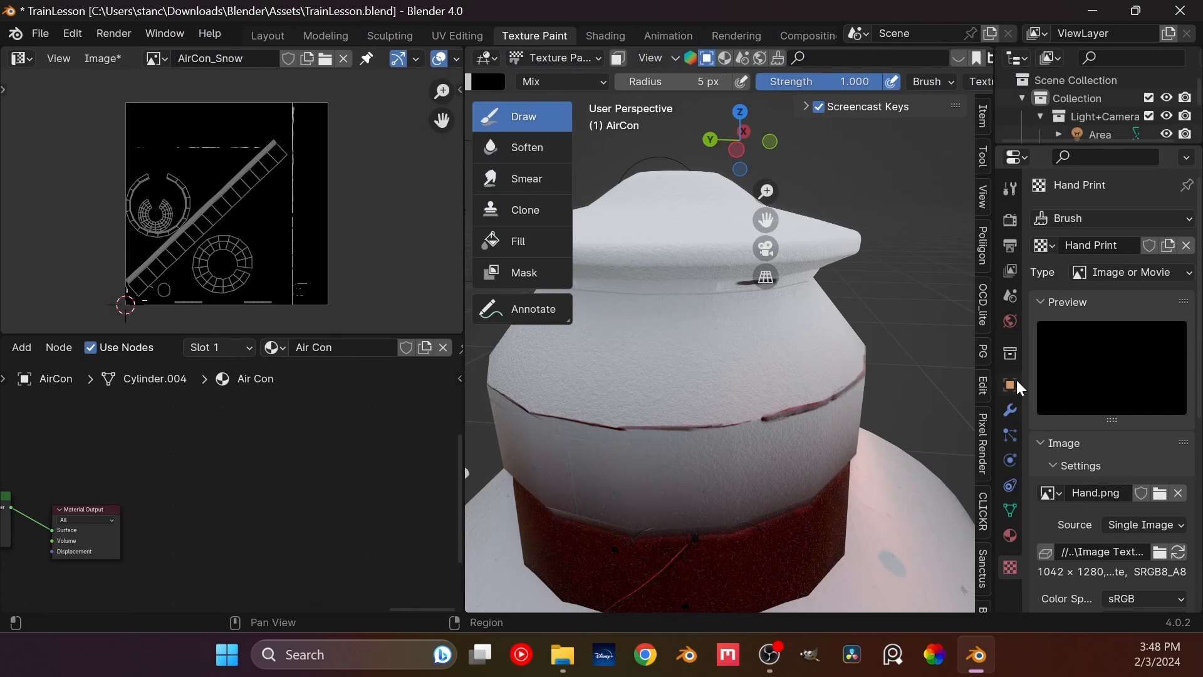
scroll(1086, 383, "down", 2)
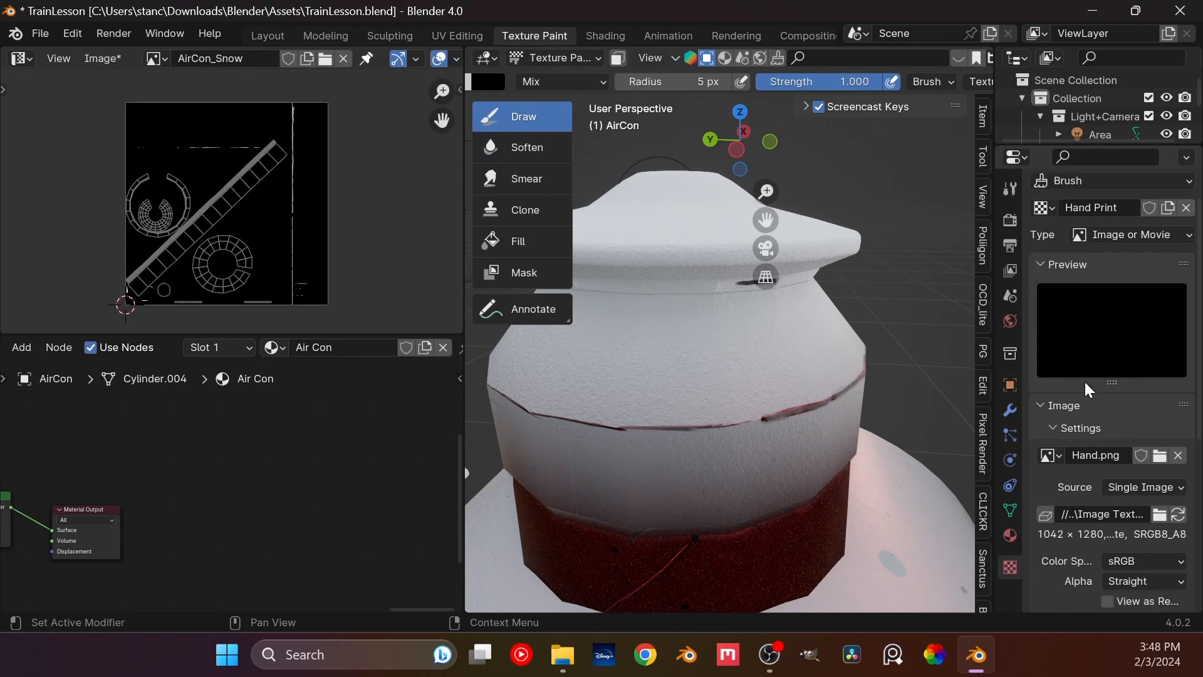
left_click(1160, 456)
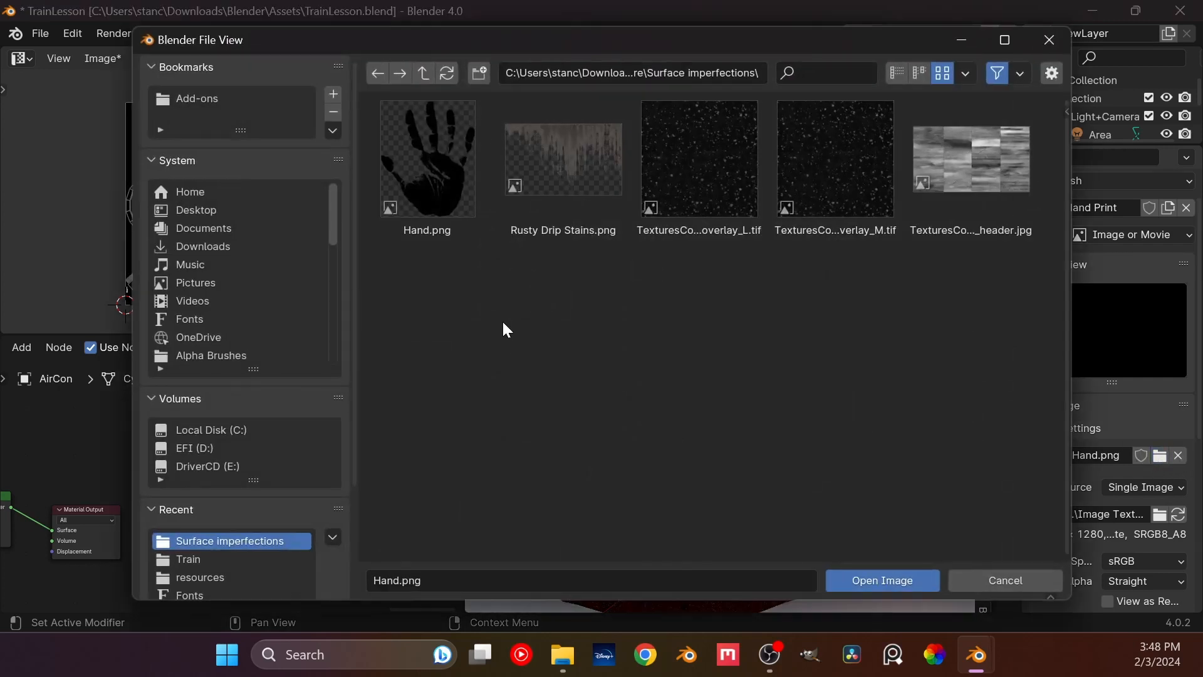
key("Escape")
scroll(1065, 328, "up", 2)
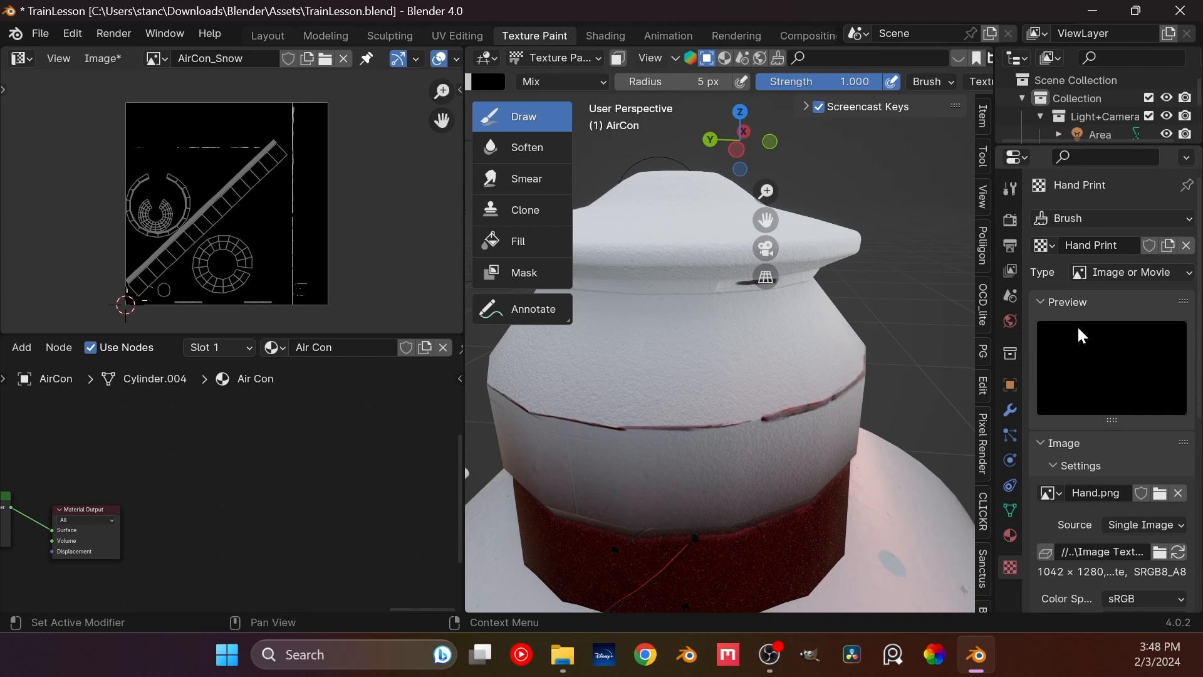
Step: Set the Hand Print brush texture's mapping to Stencil and the brush colour to light grey
left_click(1011, 188)
scroll(1106, 463, "down", 4)
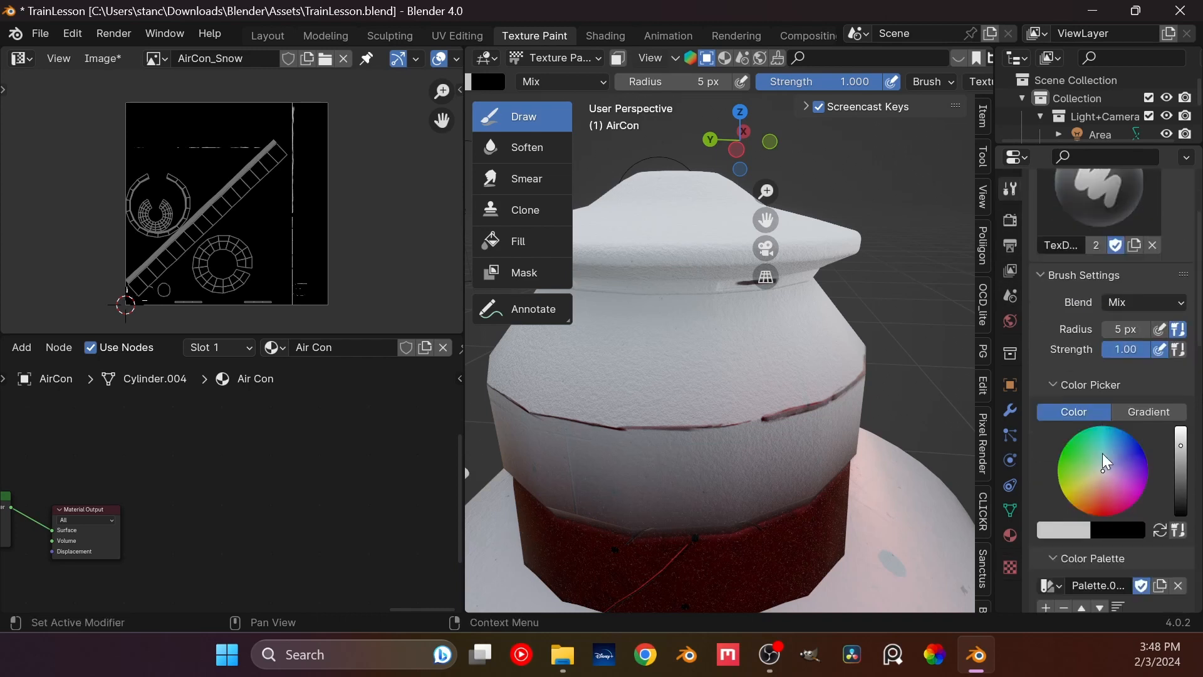
scroll(1106, 463, "down", 10)
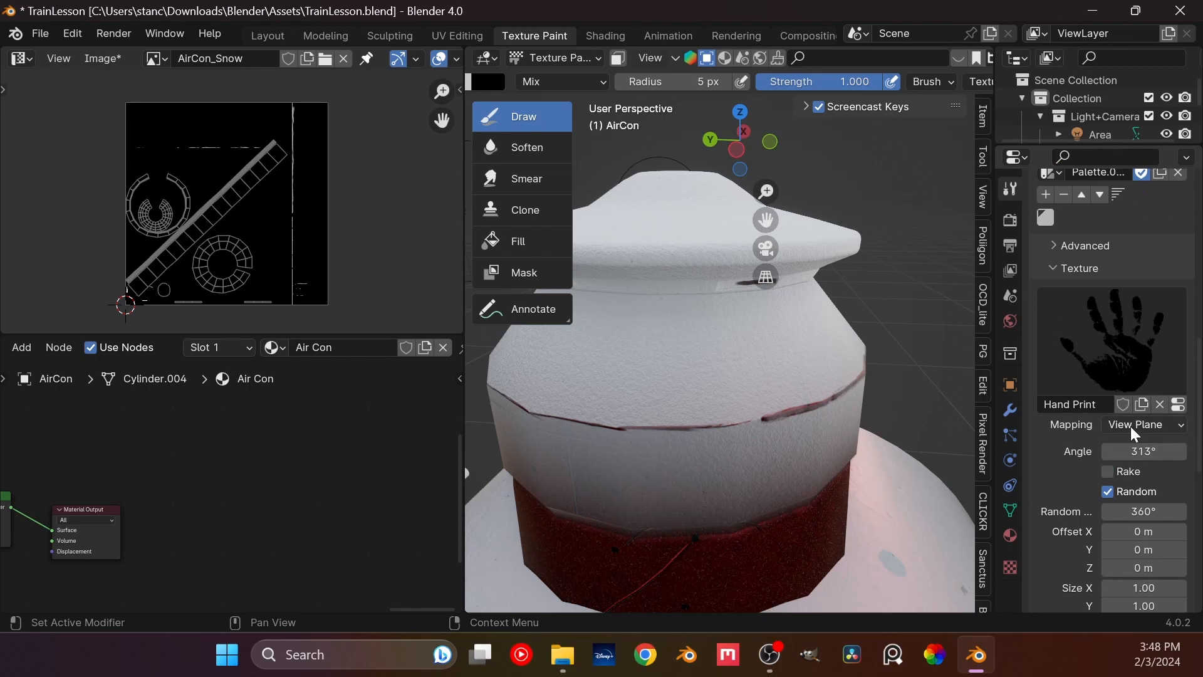
left_click(1136, 434)
left_click(1121, 522)
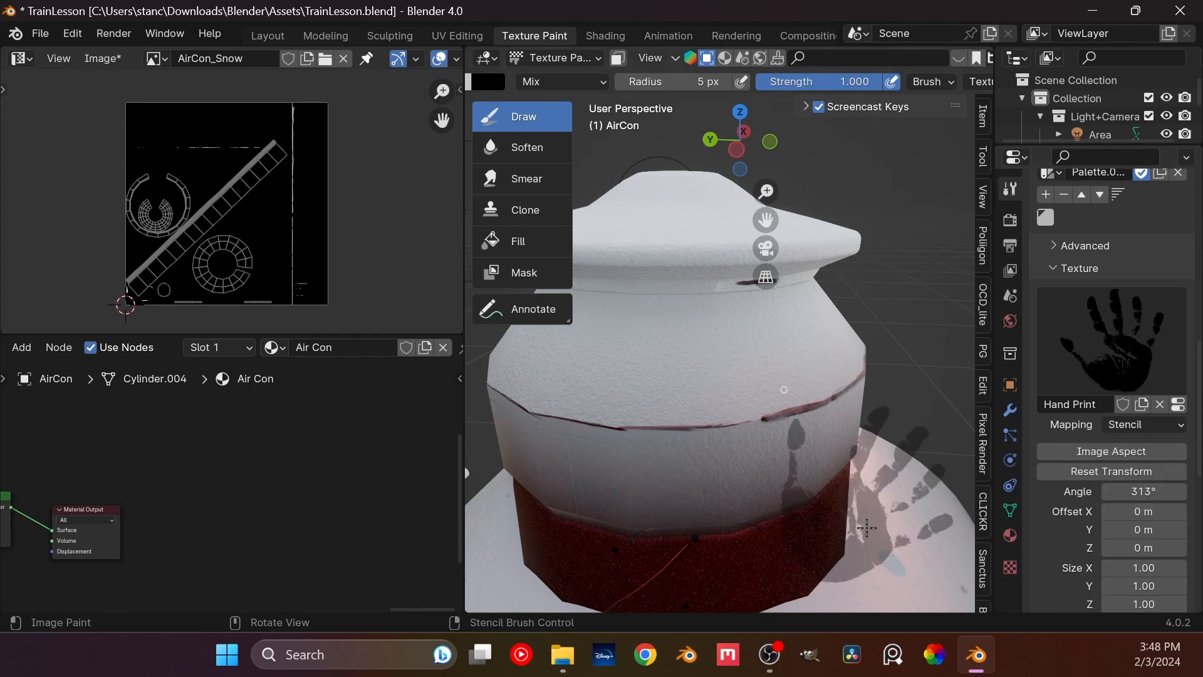
scroll(1113, 388, "up", 8)
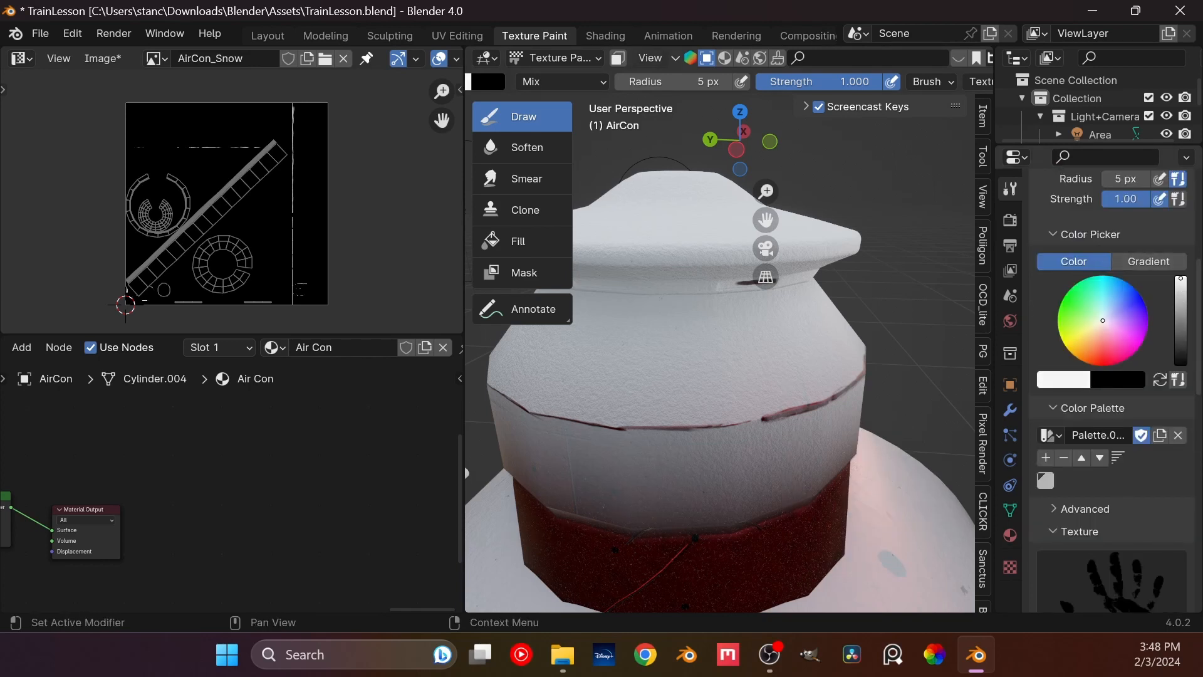
left_click_drag(1180, 278, 1181, 292)
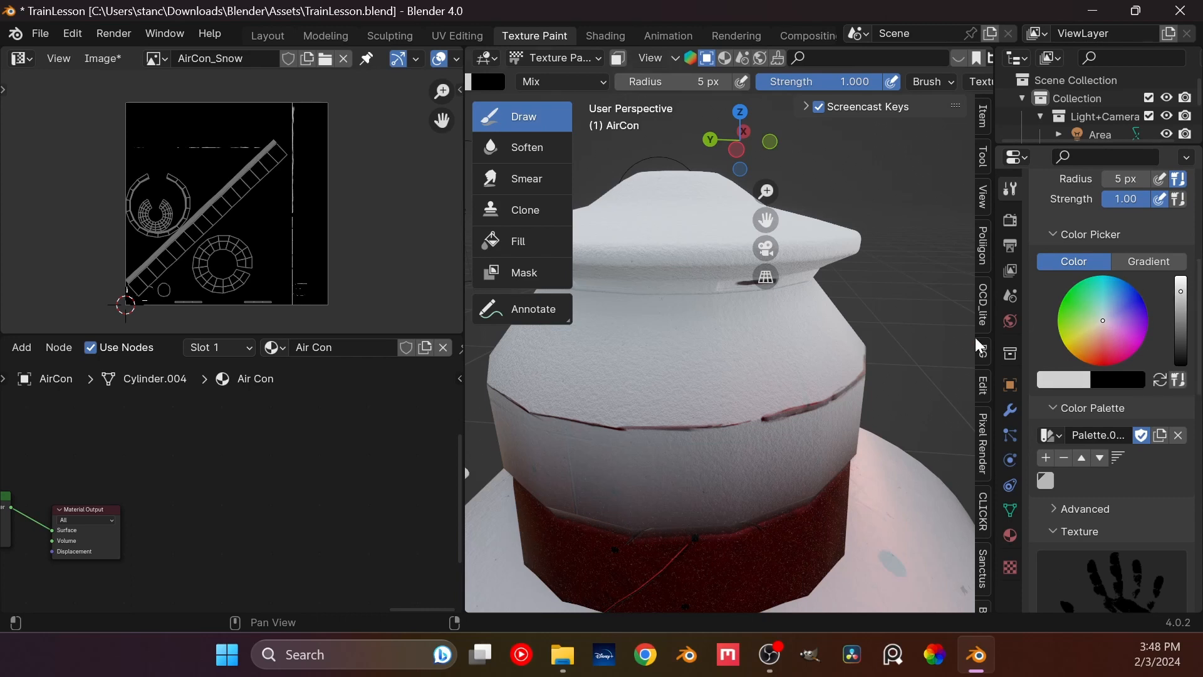
Step: Move the hand stencil over the AirCon body's upper slope and rotate it so the fingers point upward
left_click(742, 365)
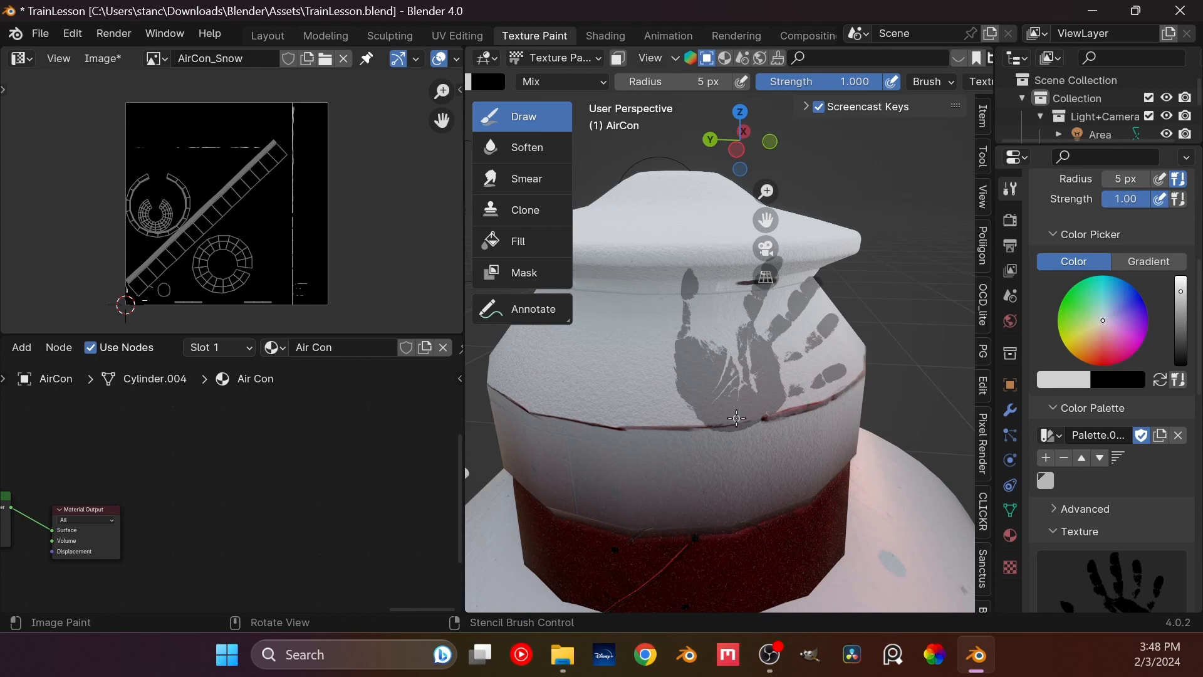
right_click_drag(737, 420, 836, 409, "ctrl")
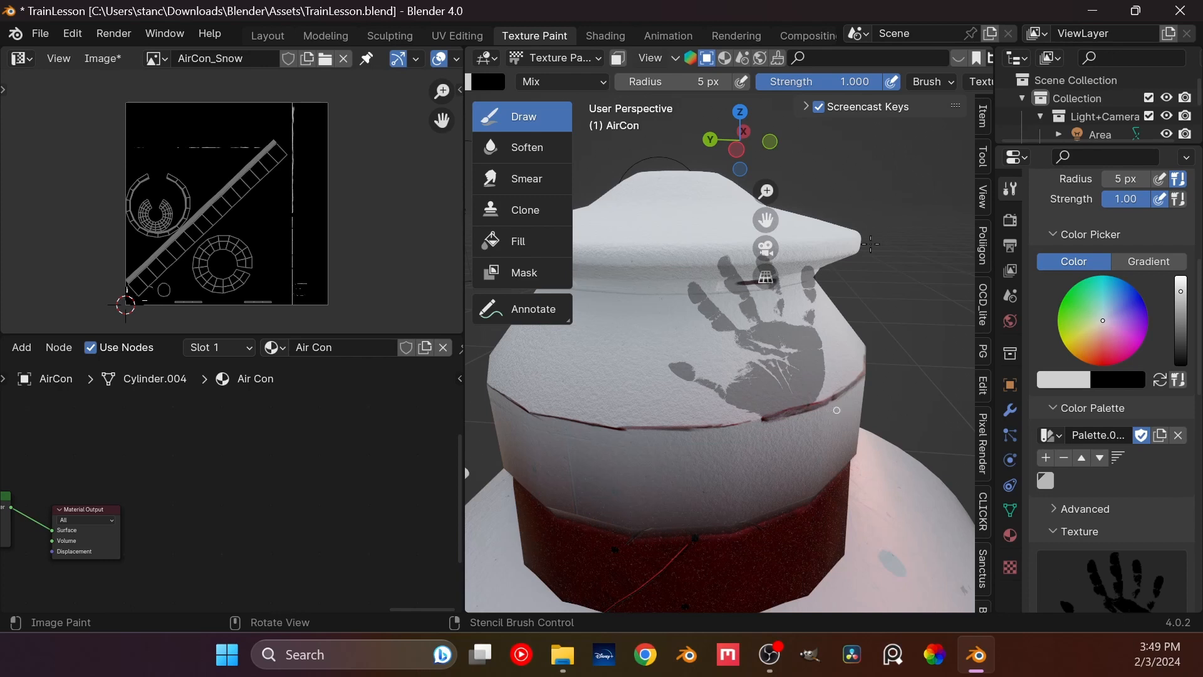
middle_click_drag(822, 398, 616, 433)
Step: Turn on Screencast Keys, and shrink and reposition the hand stencil to fit within the AirCon body's upper slope
left_click(818, 107)
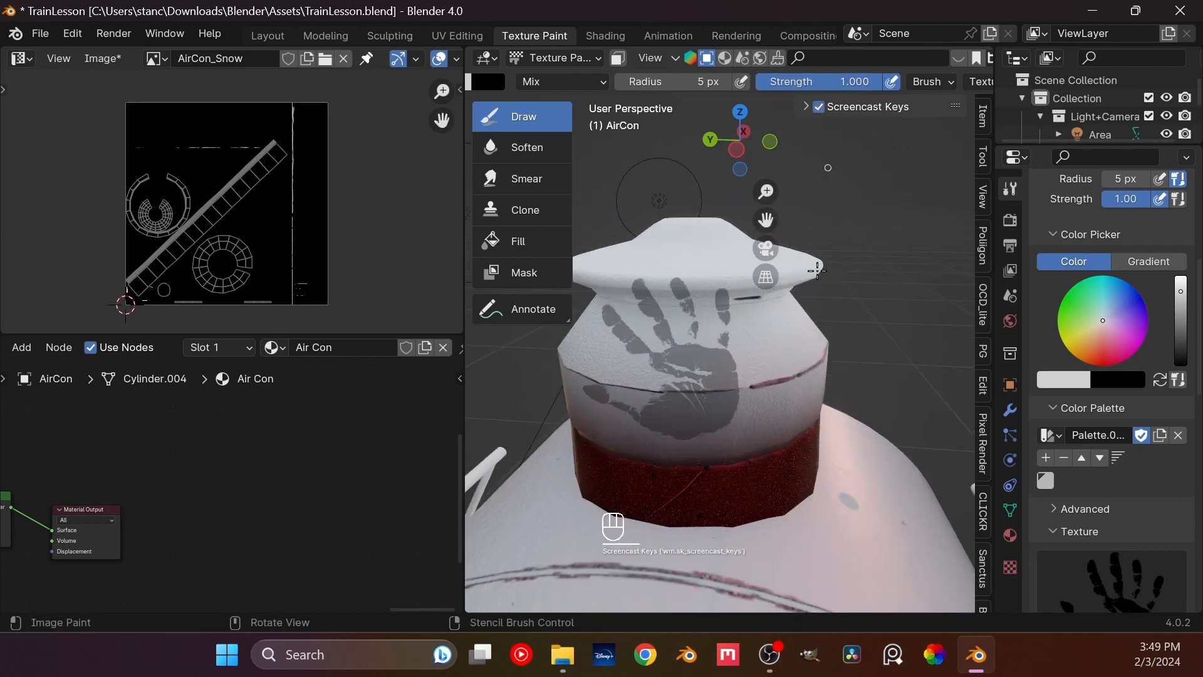
scroll(752, 333, "up", 2)
right_click_drag(807, 444, 785, 459, "ctrl")
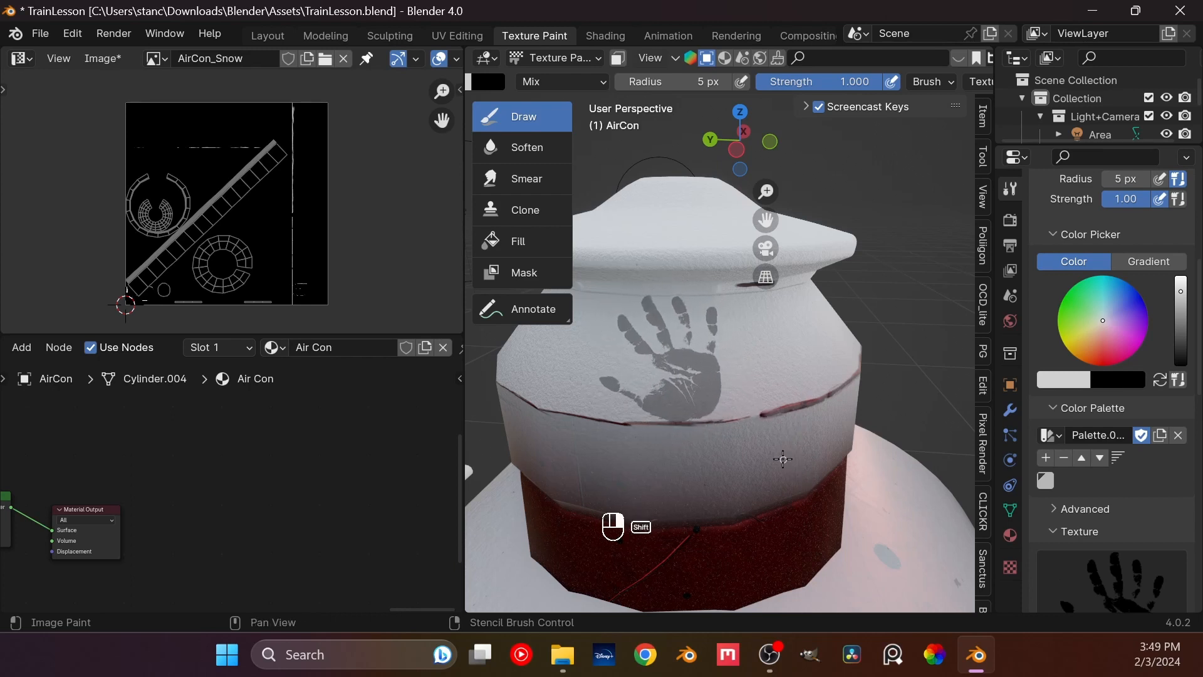
mouse_move(684, 376)
right_mouse_down()
mouse_move(793, 371)
mouse_move(648, 344)
mouse_move(708, 375)
right_mouse_up()
right_click_drag(792, 455, 788, 393, "shift")
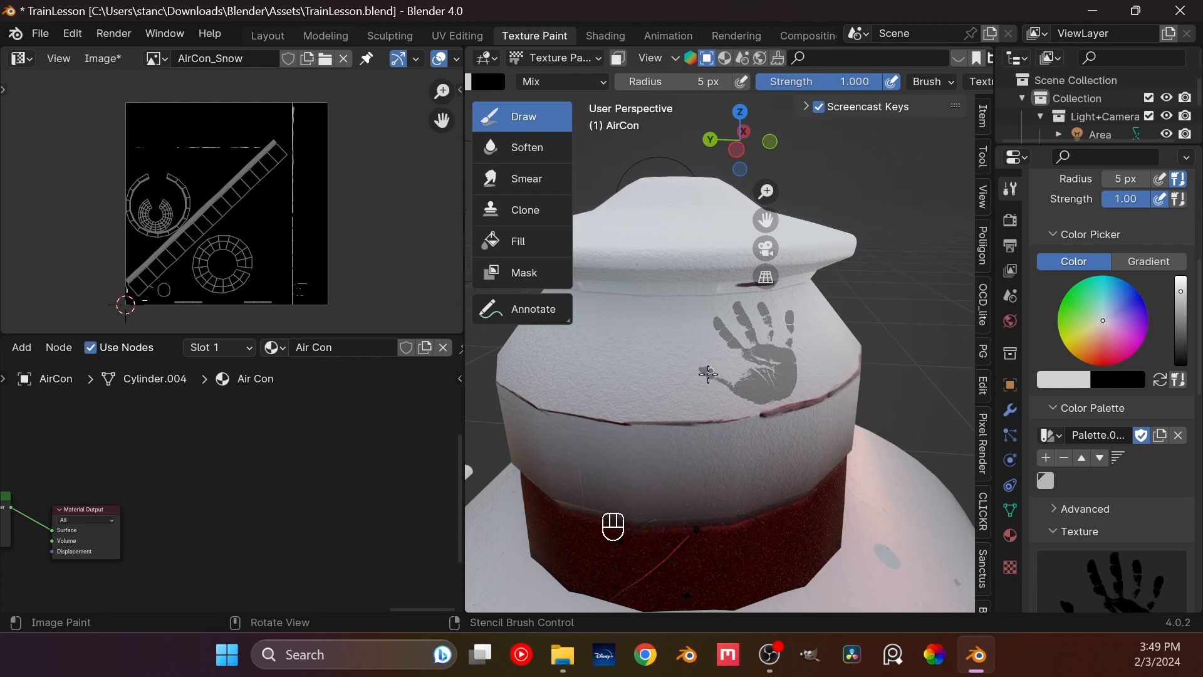
Step: Set the brush radius to 20 px and the brush colour to black, keeping the hand stencil over the upper slope
left_click(673, 82)
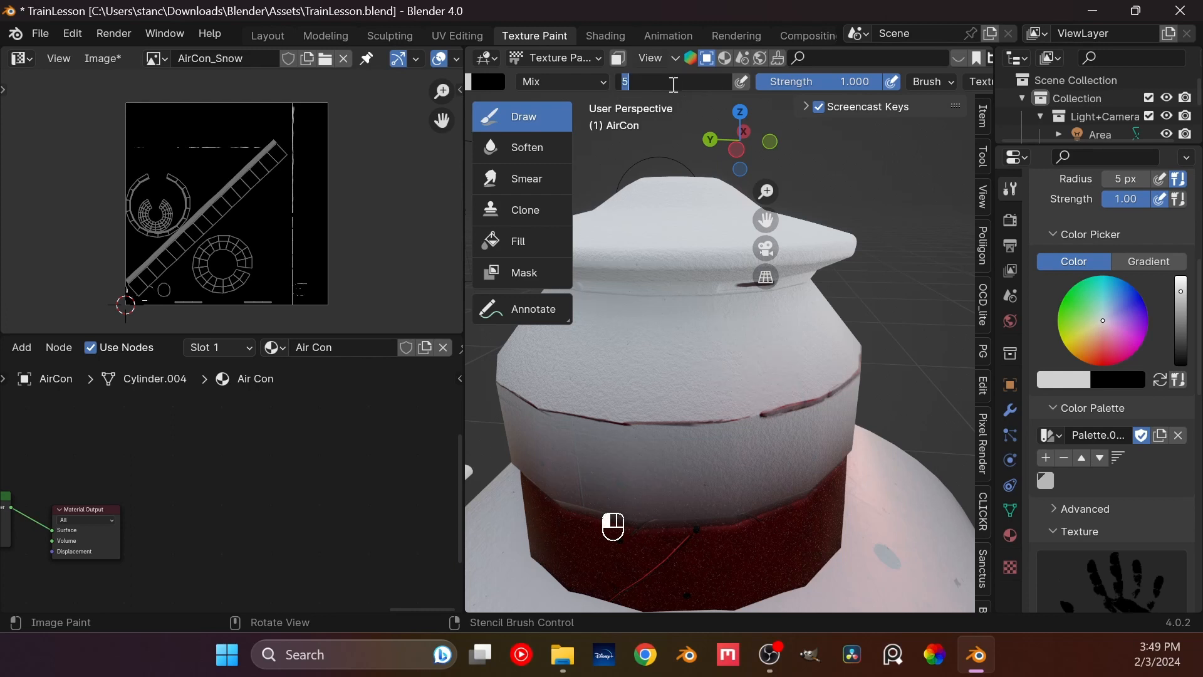
type("20")
key("Return")
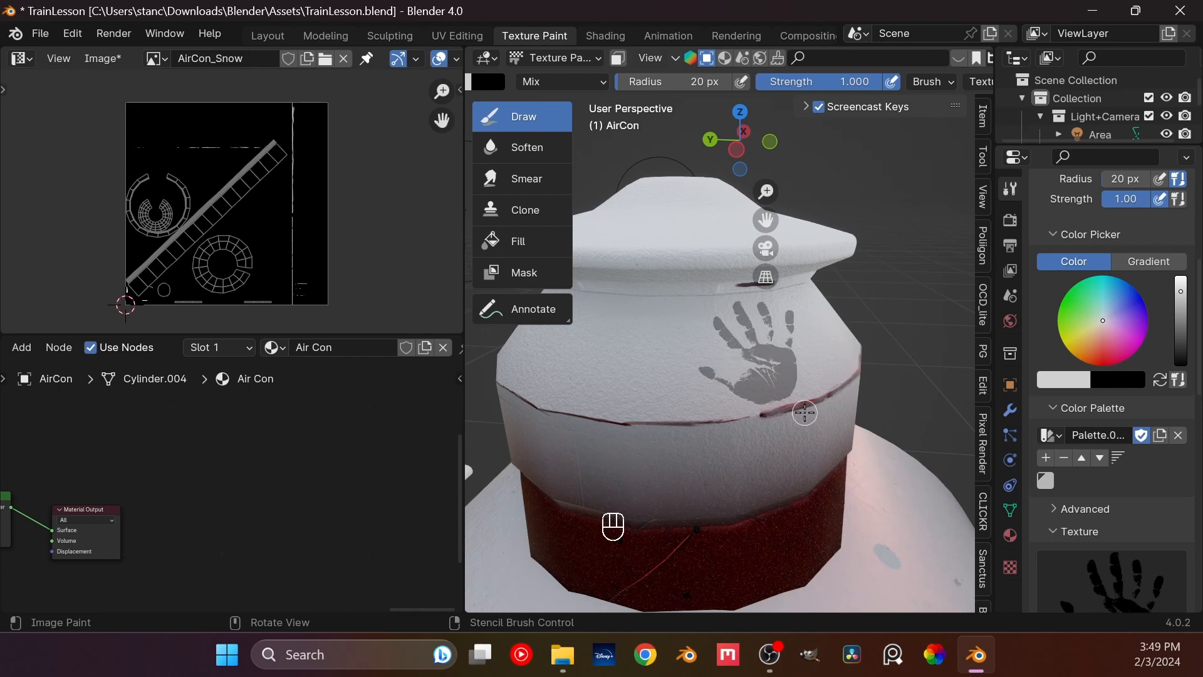
right_click_drag(805, 413, 719, 376)
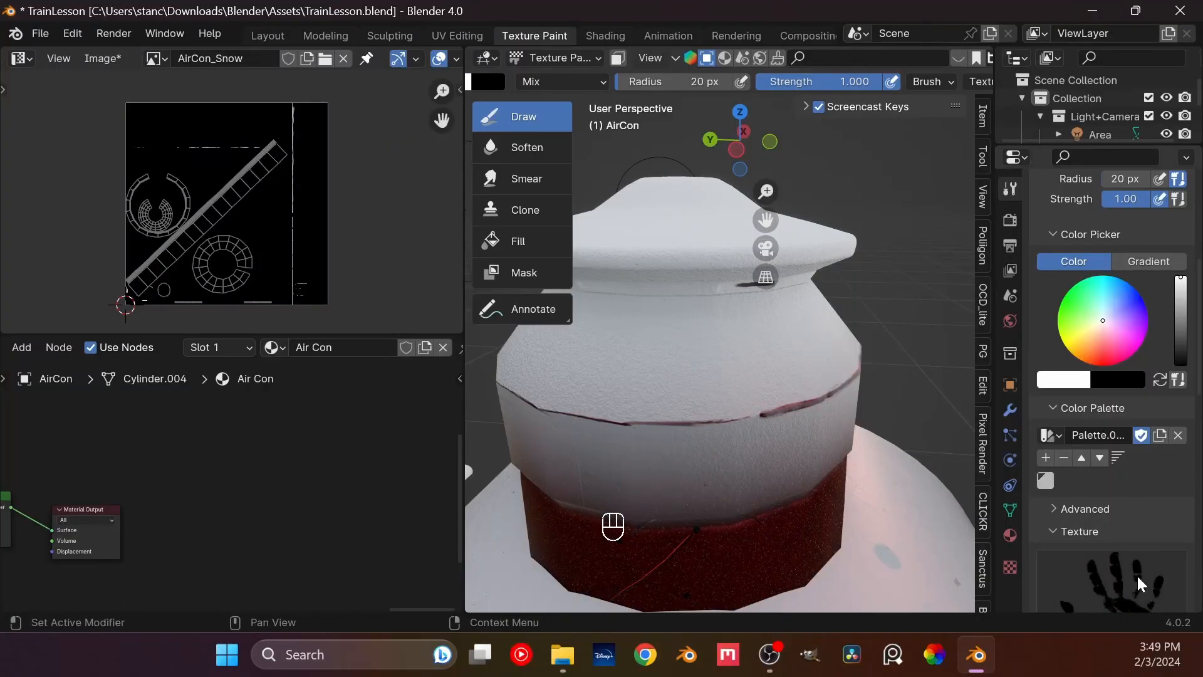
left_click(1181, 362)
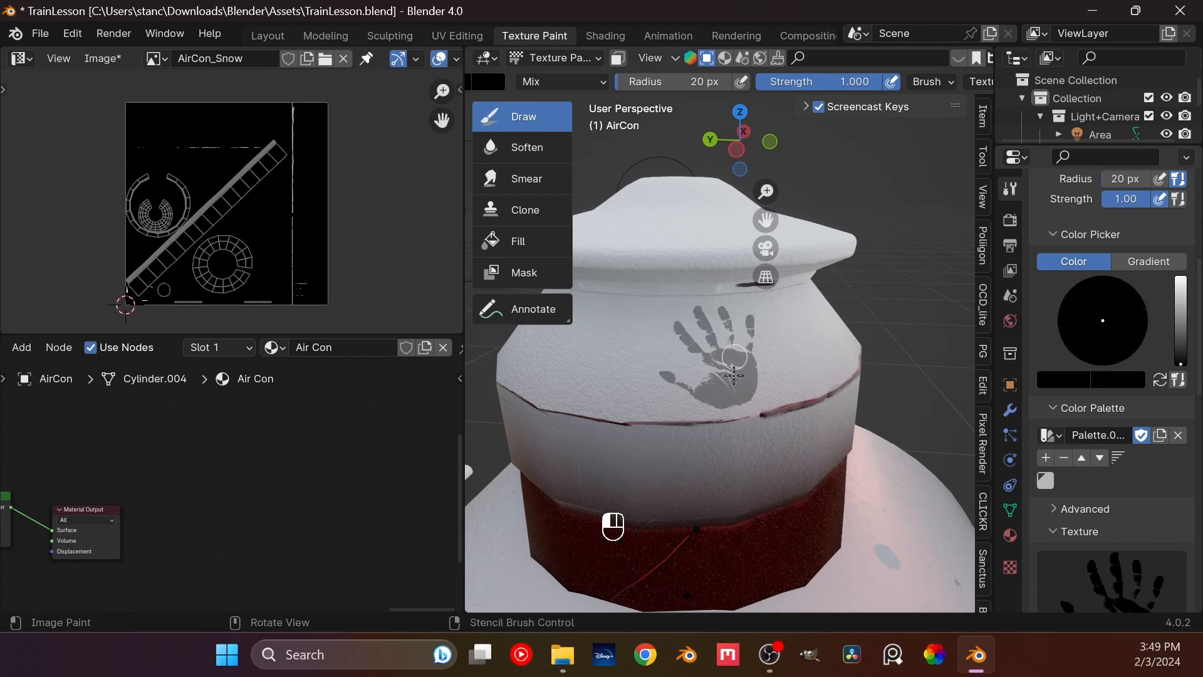
Step: Try the hand stencil on the AirCon body's lower section, undo the last stroke, and move the stencil back to the upper slope
mouse_move(710, 364)
right_mouse_down()
mouse_move(877, 401)
mouse_move(760, 545)
mouse_move(775, 461)
mouse_move(780, 448)
mouse_move(792, 454)
mouse_move(652, 479)
right_mouse_up()
key("ctrl+z")
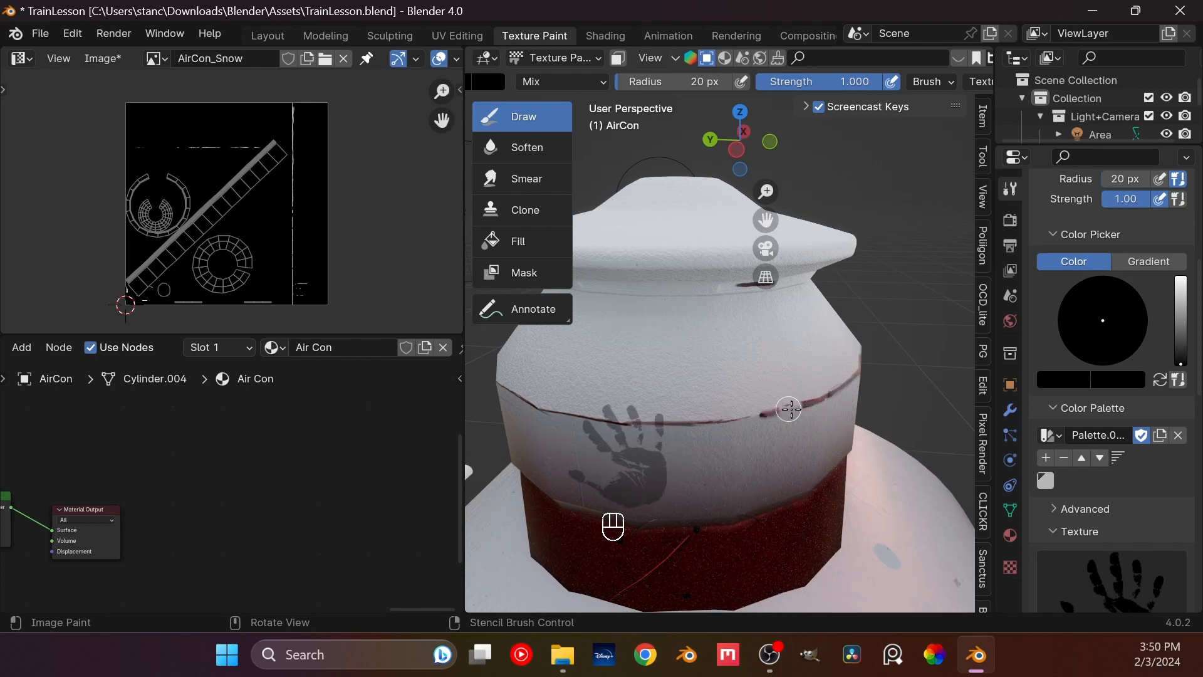
right_click_drag(731, 332, 781, 317)
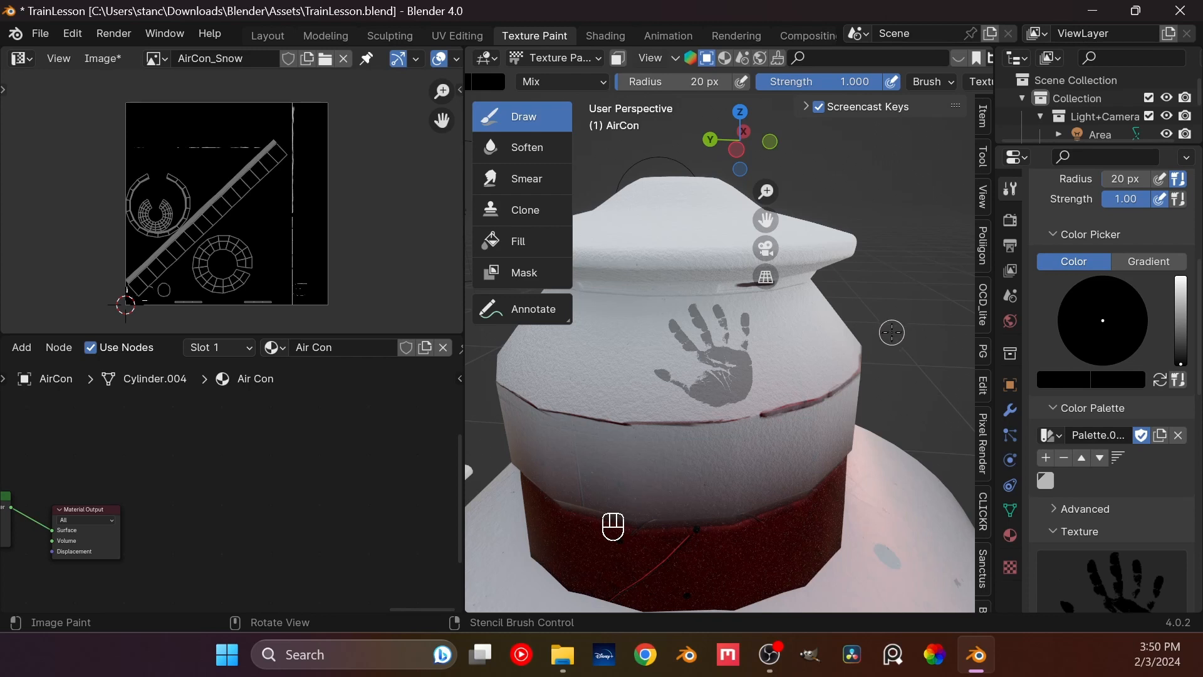
Step: Look over the Air Con material's node setup in the Shading workspace and return to Texture Paint
left_click(606, 36)
scroll(781, 450, "down", 5)
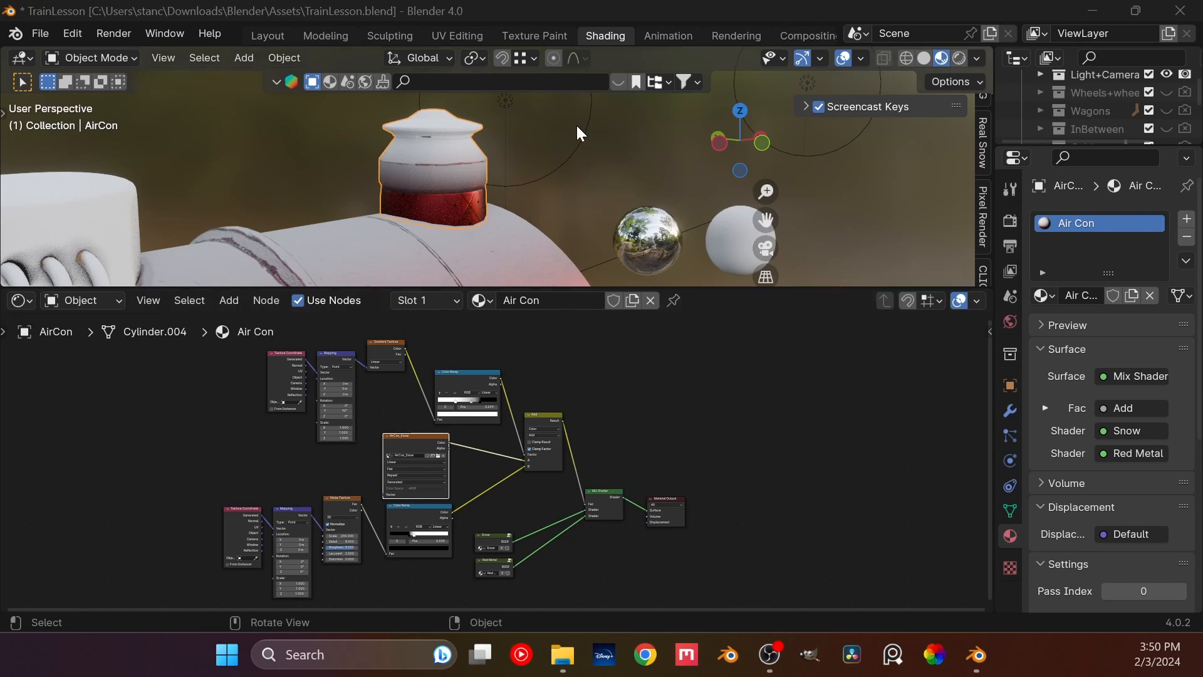
left_click(536, 37)
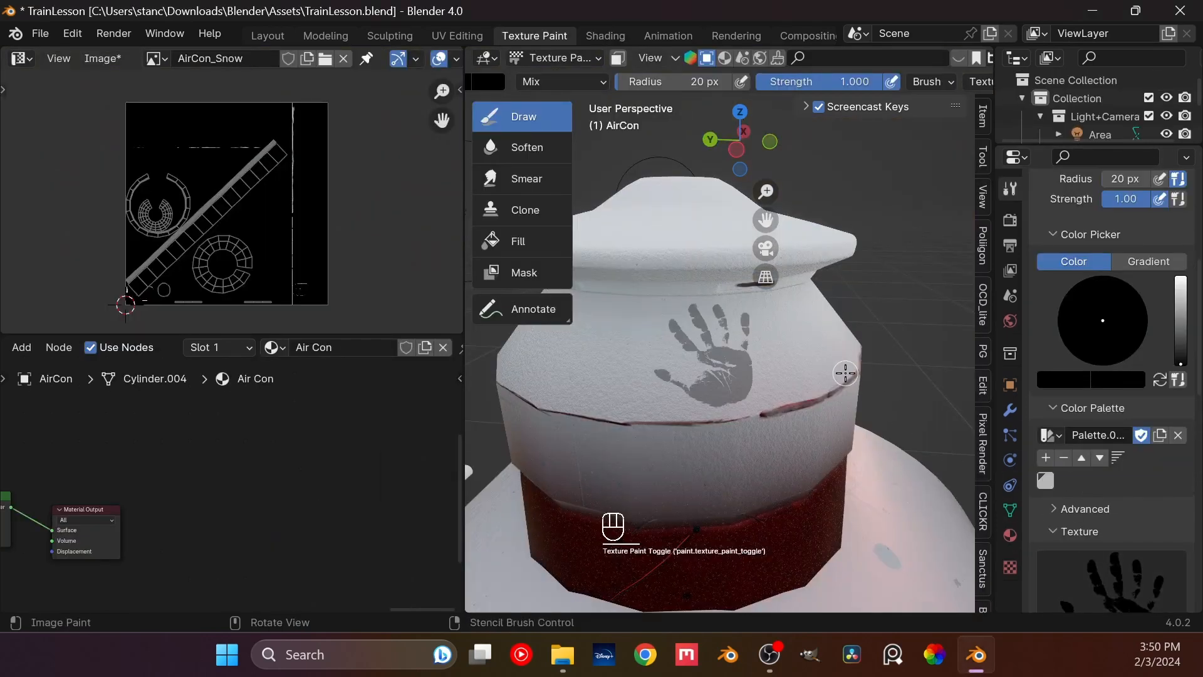
Step: Switch to GIMP and maximize its window
left_click(812, 658)
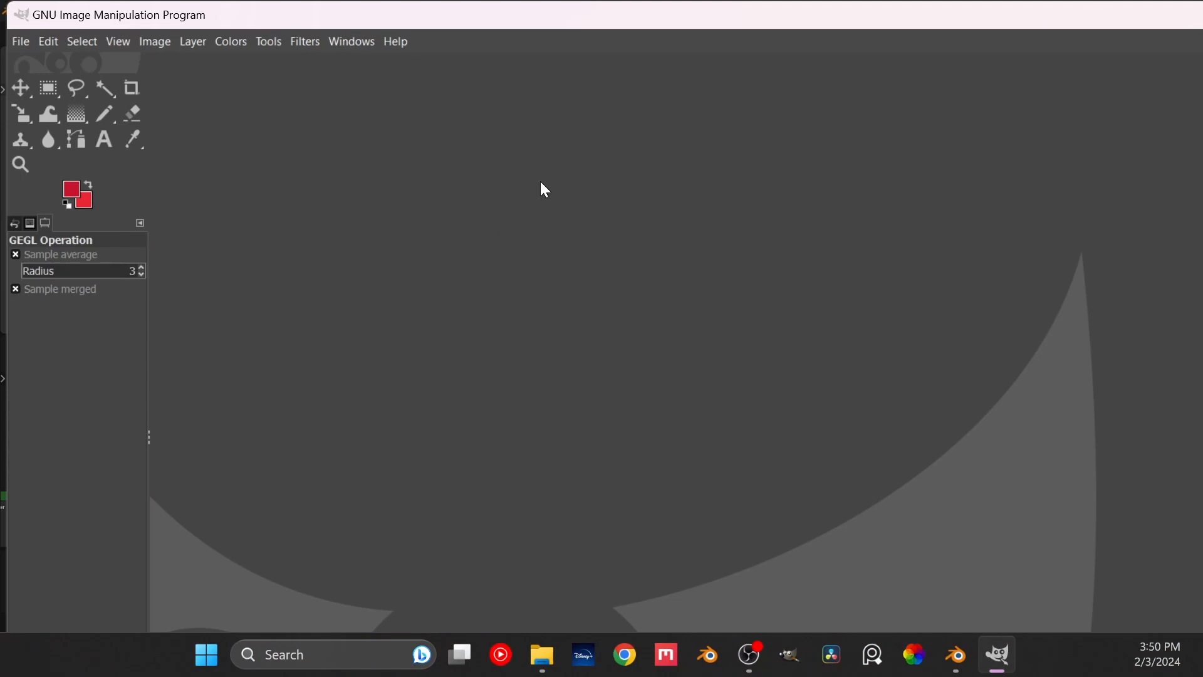
left_click_drag(529, 15, 493, 22)
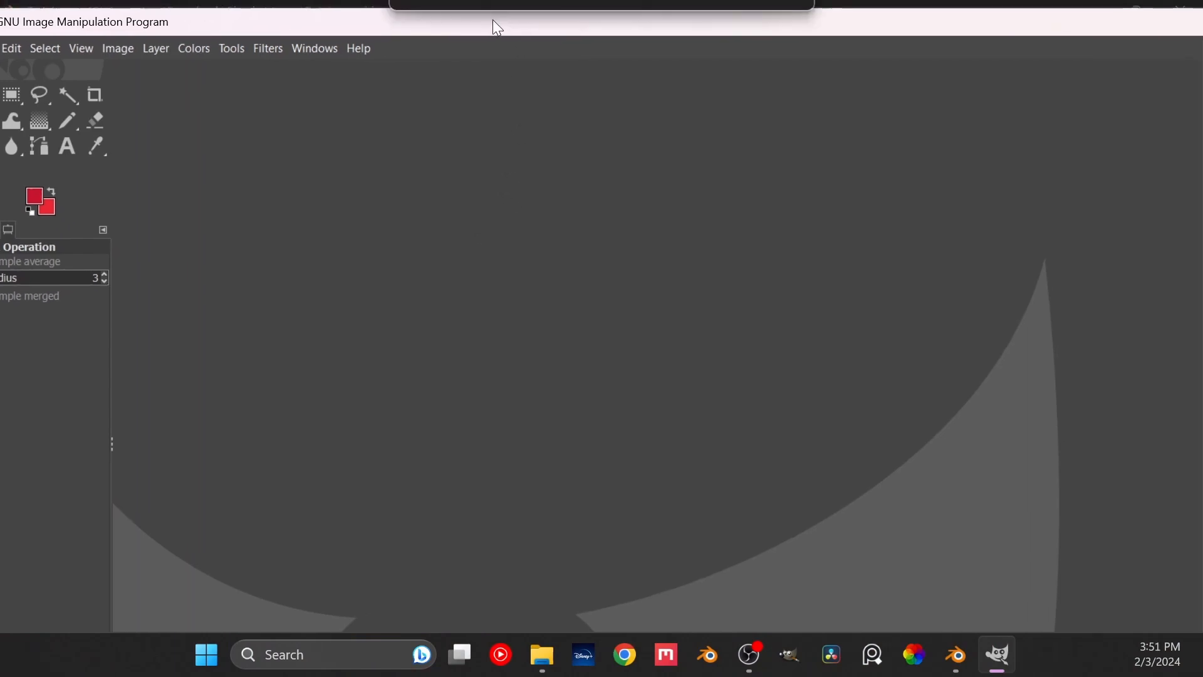
double_click(653, 22)
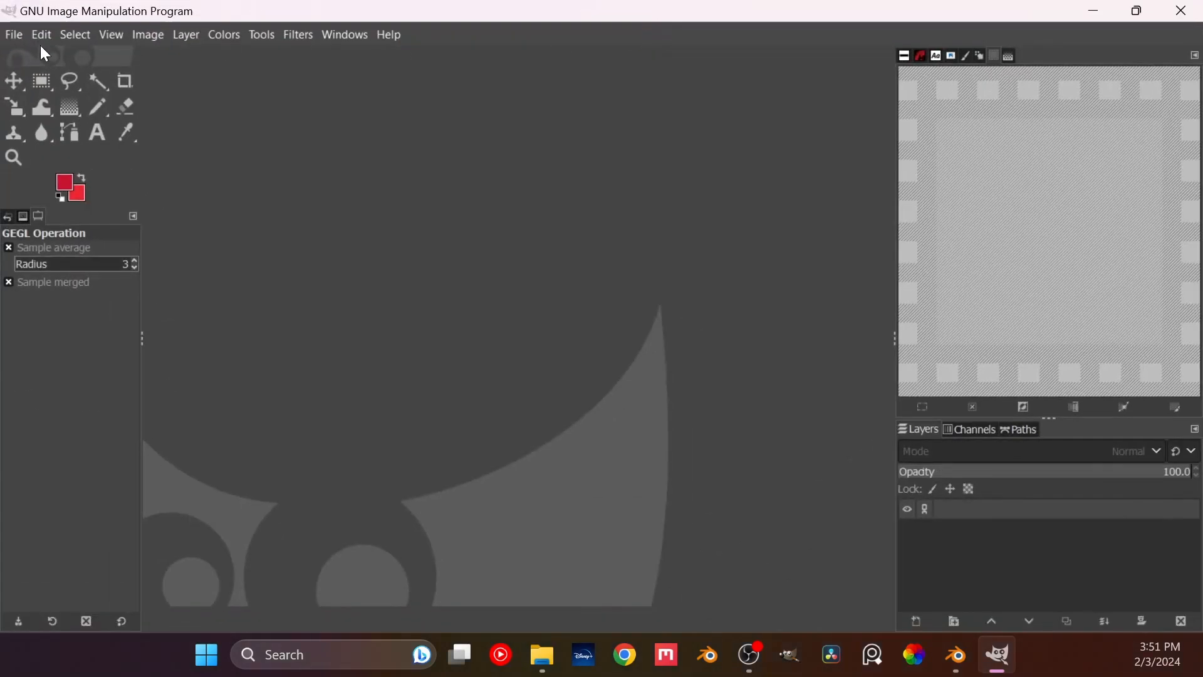
Step: Open Hand.png from the Surface imperfections folder inside Downloads > Blender > Image Texture
left_click(16, 37)
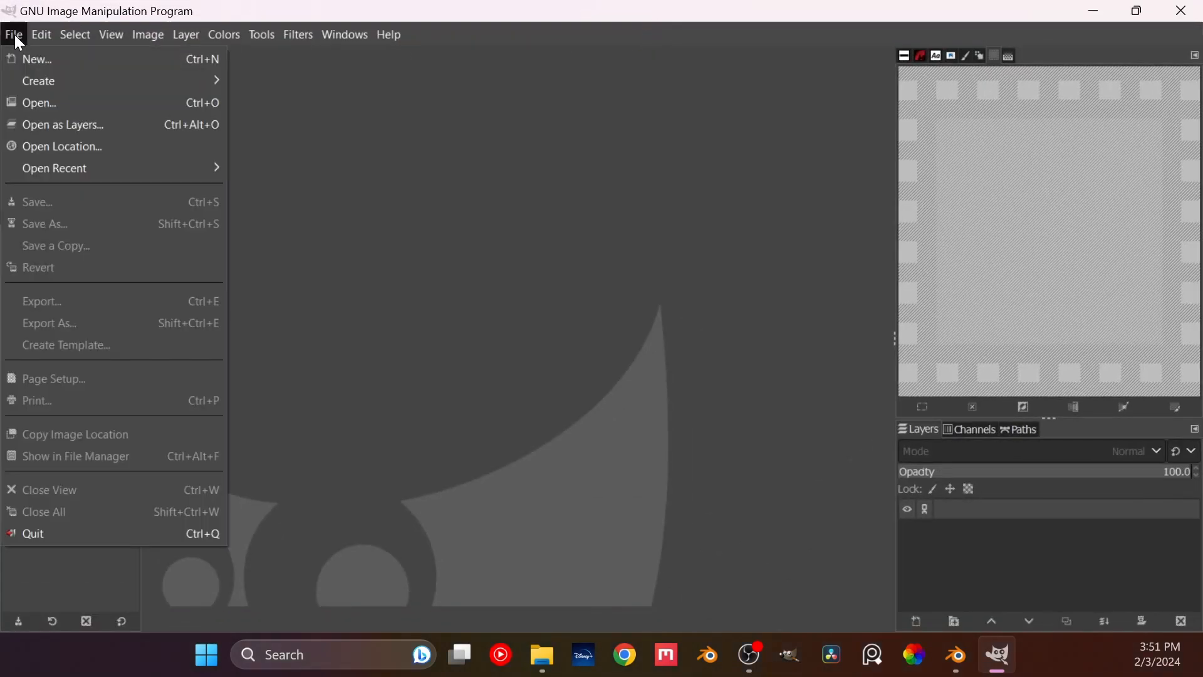
left_click(35, 104)
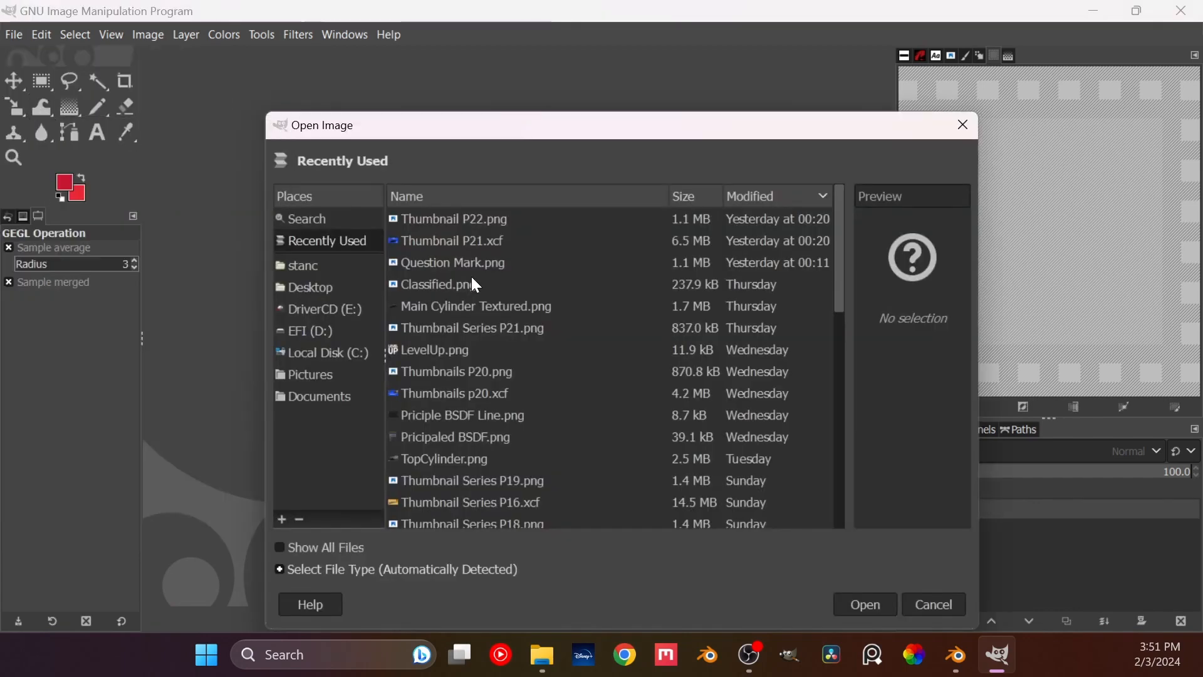
left_click(306, 269)
double_click(451, 350)
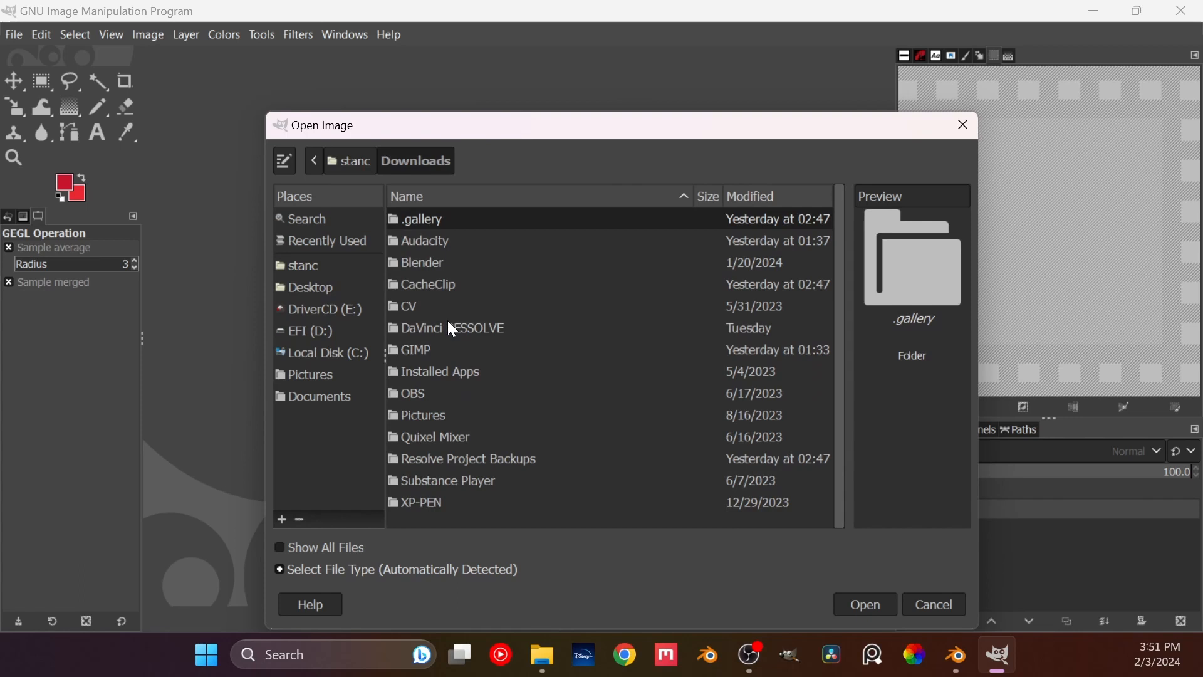
double_click(426, 266)
scroll(455, 375, "down", 3)
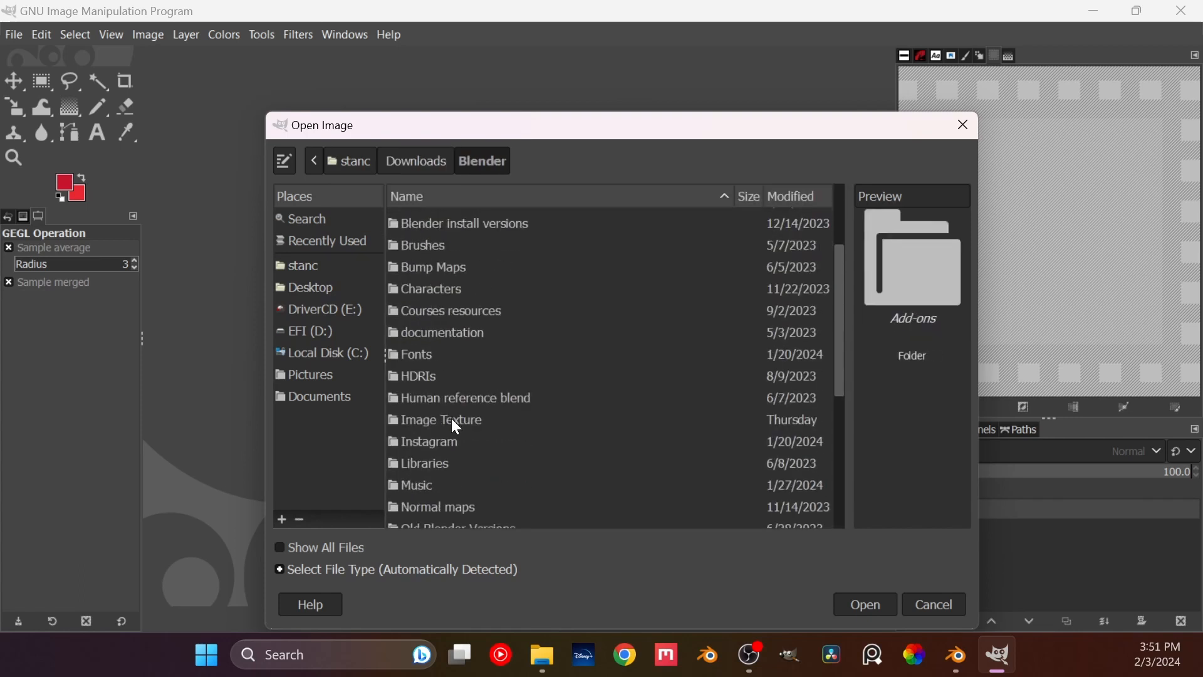
double_click(452, 420)
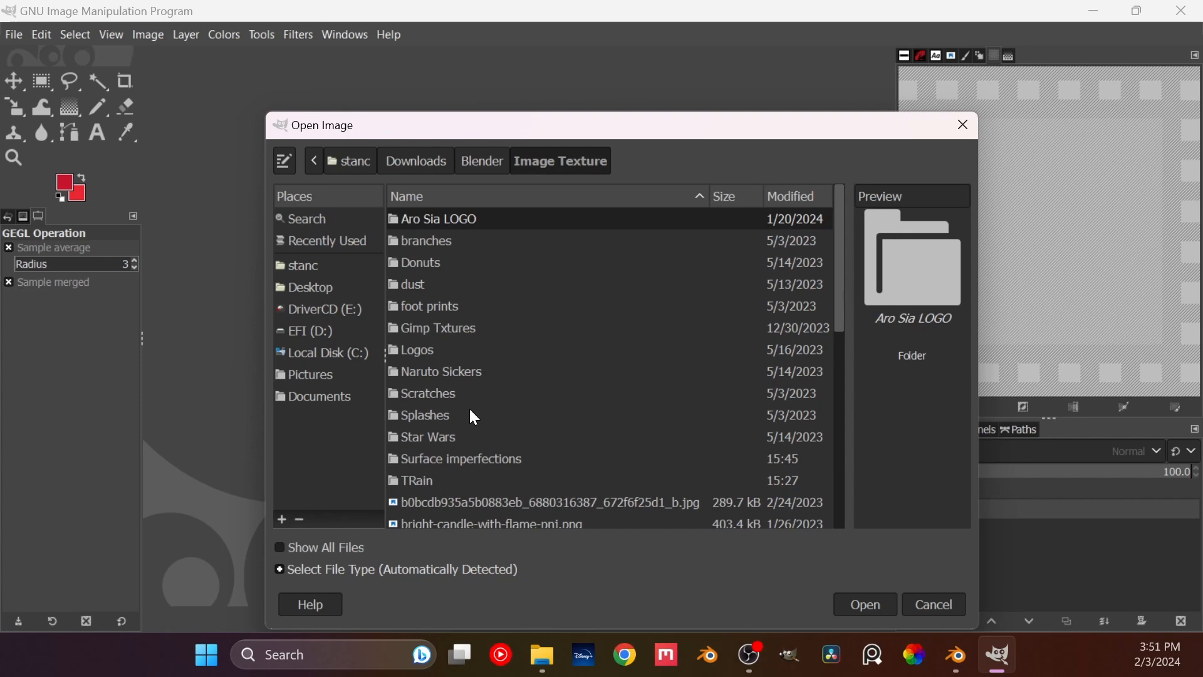
scroll(474, 417, "down", 5)
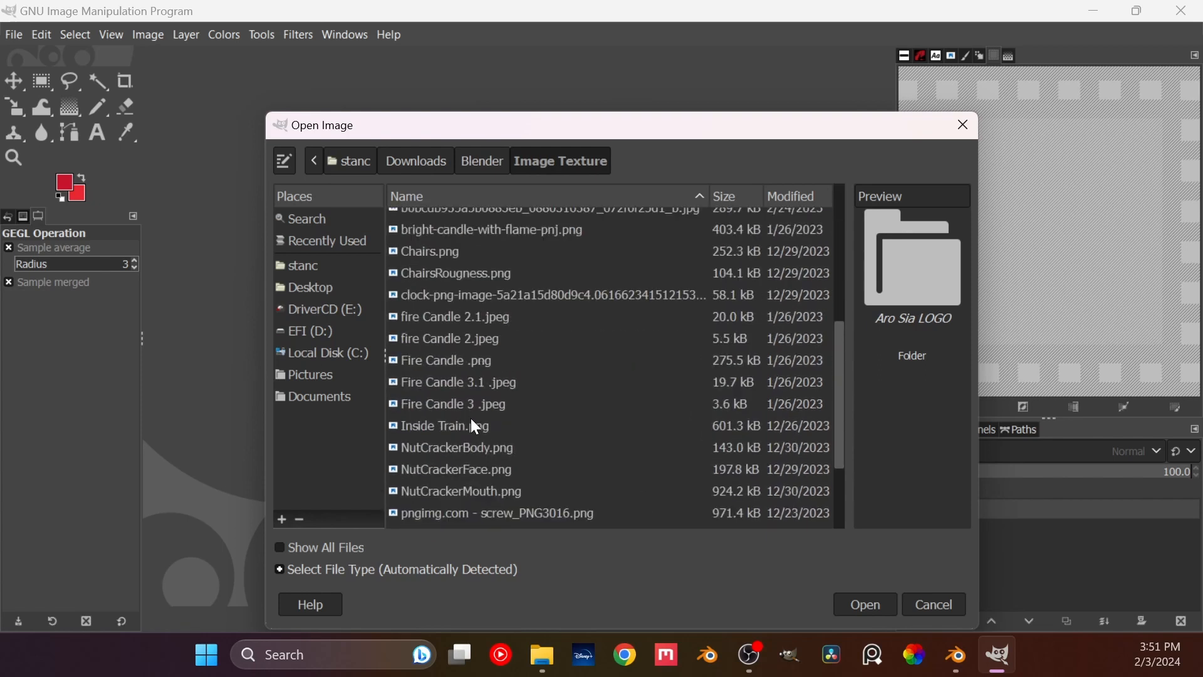
scroll(474, 426, "down", 2)
scroll(475, 427, "up", 6)
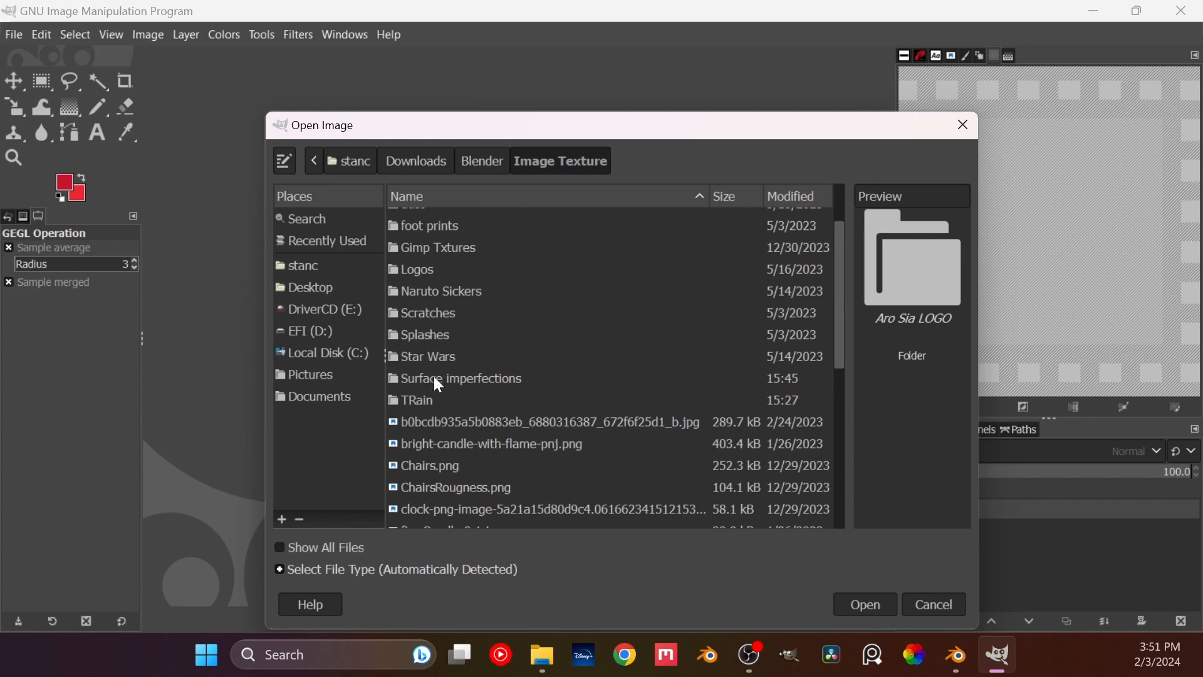
double_click(438, 380)
double_click(415, 219)
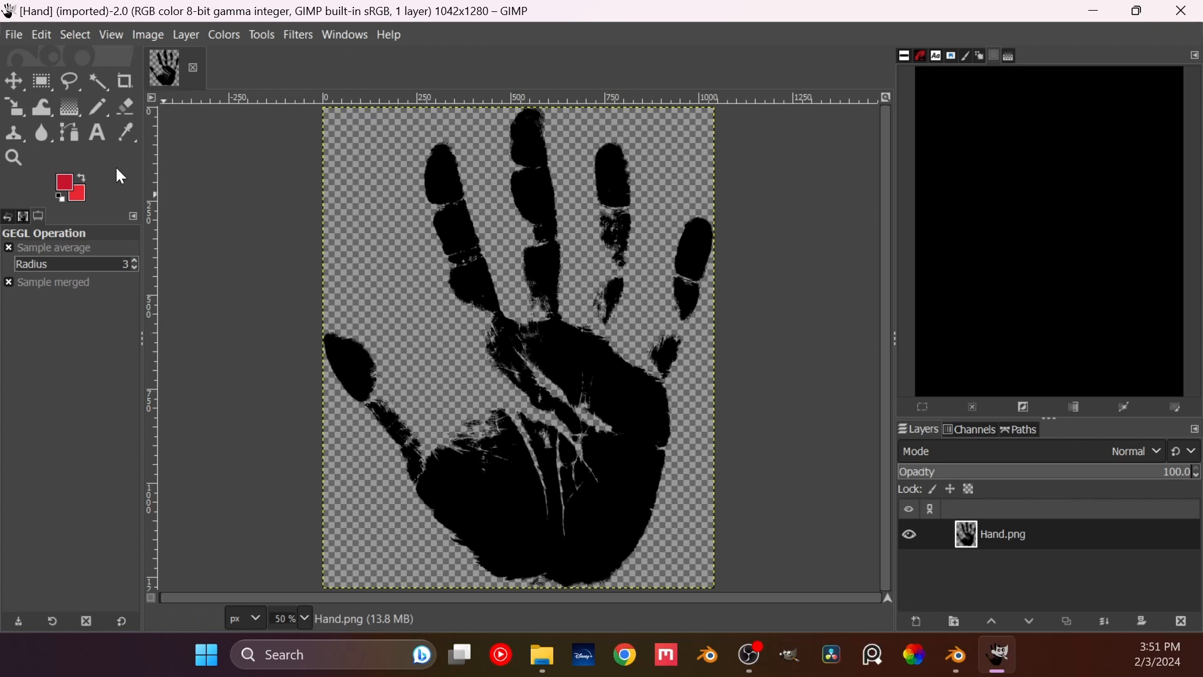
Step: Select the black palm, all the finger sections and the thumb of the handprint together with Fuzzy Select
left_click(98, 82)
left_click_drag(507, 448, 616, 147)
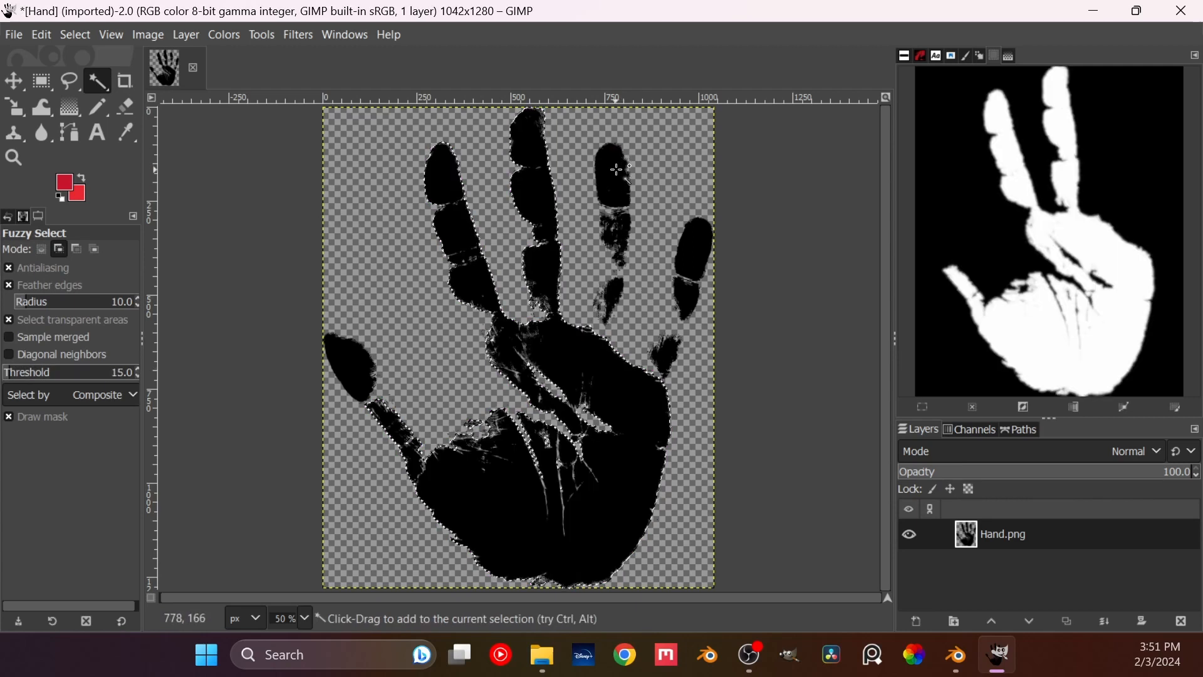
left_click(617, 170)
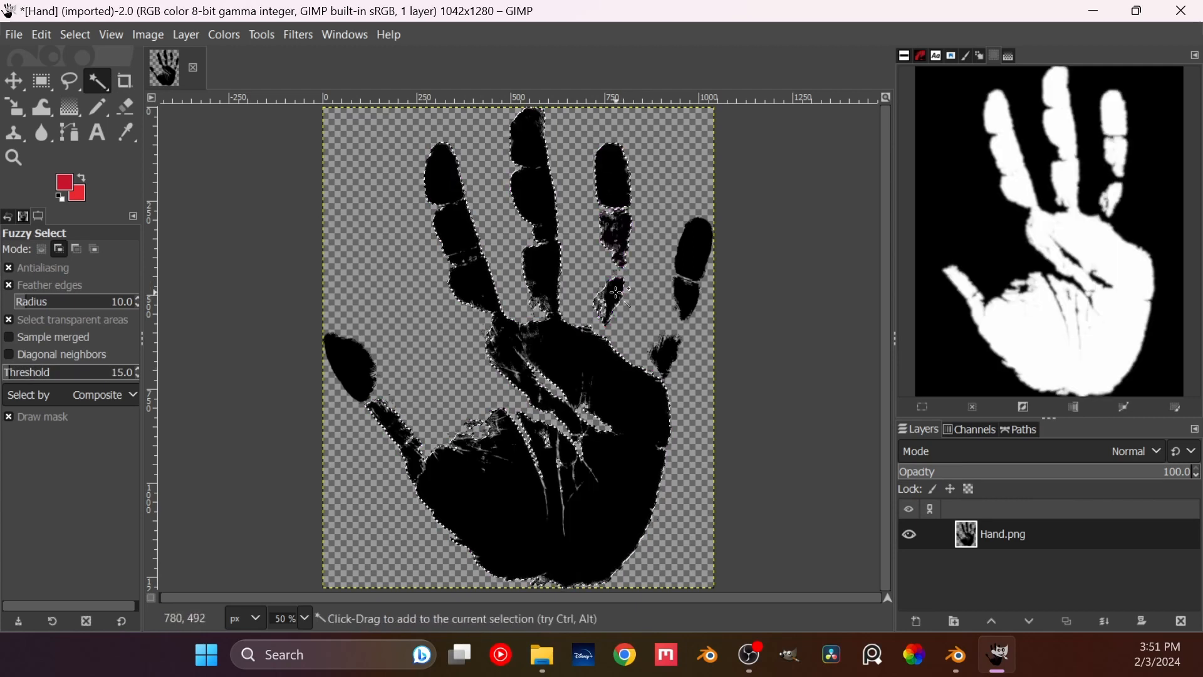
left_click(667, 352)
left_click(686, 296)
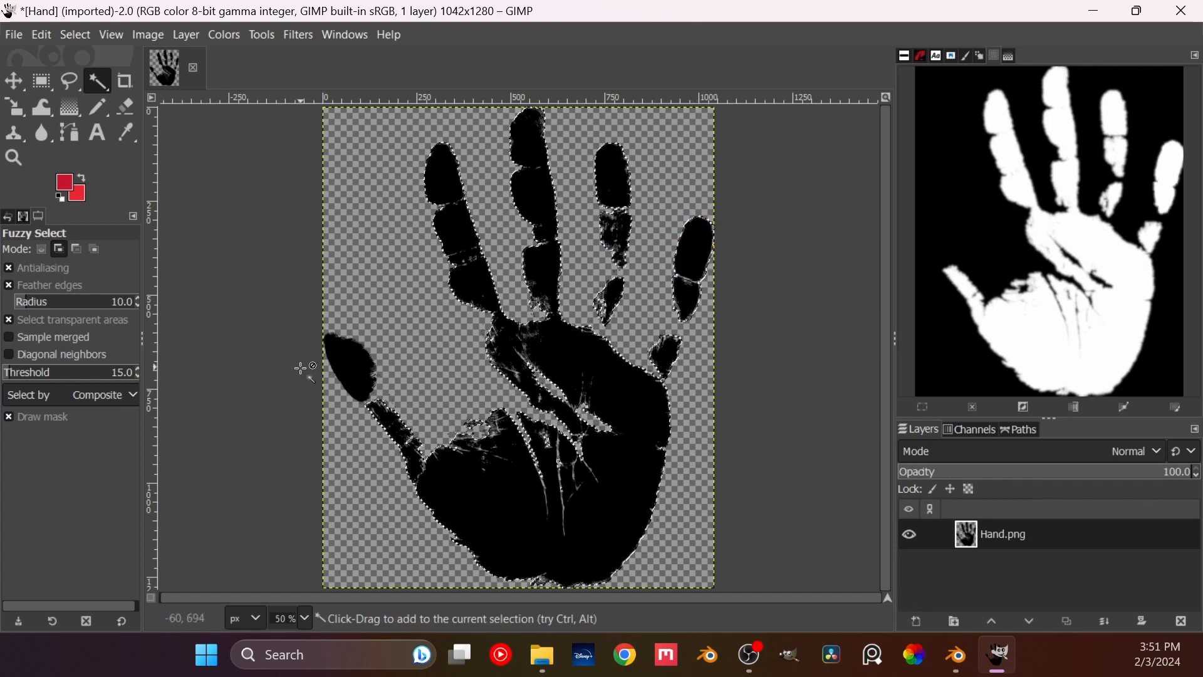
left_click(351, 373)
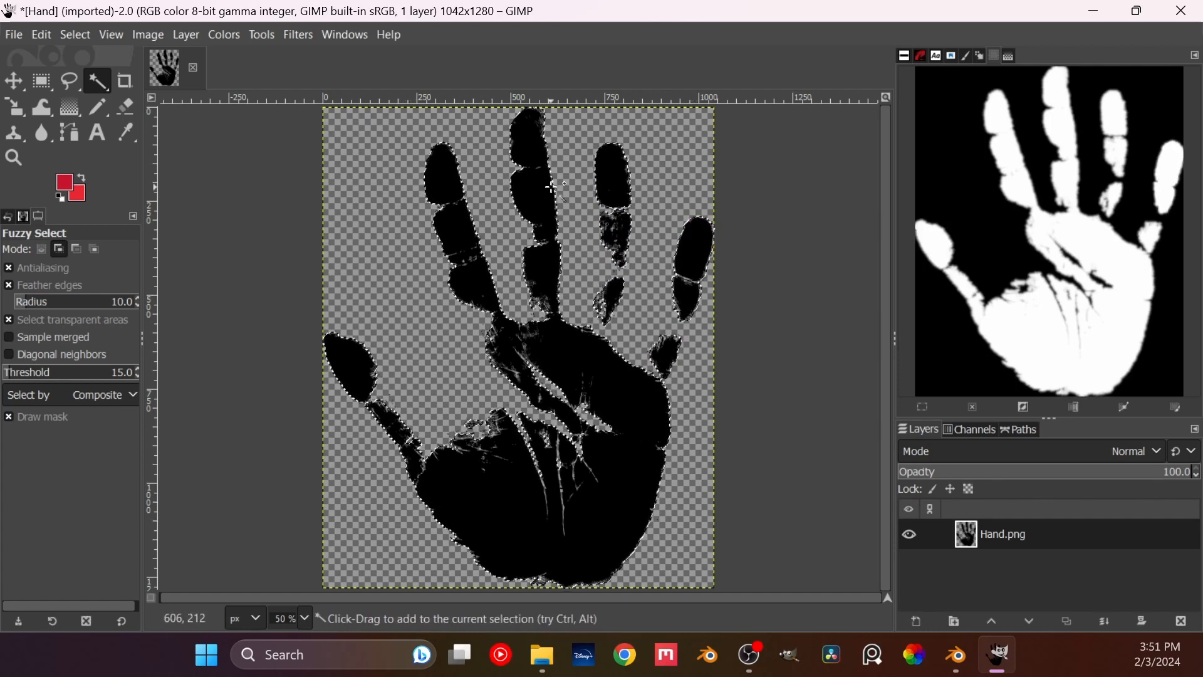
Step: Reset the colours to black foreground and white background, and fill the handprint selection with the background colour
left_click(61, 196)
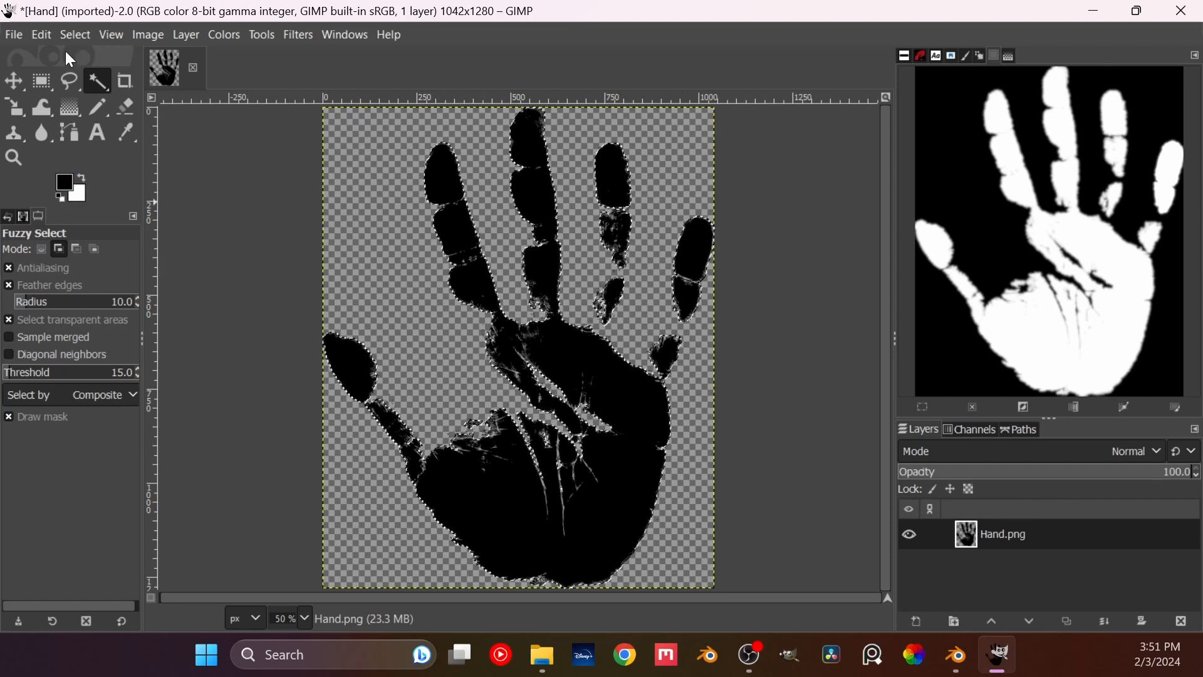
left_click(41, 35)
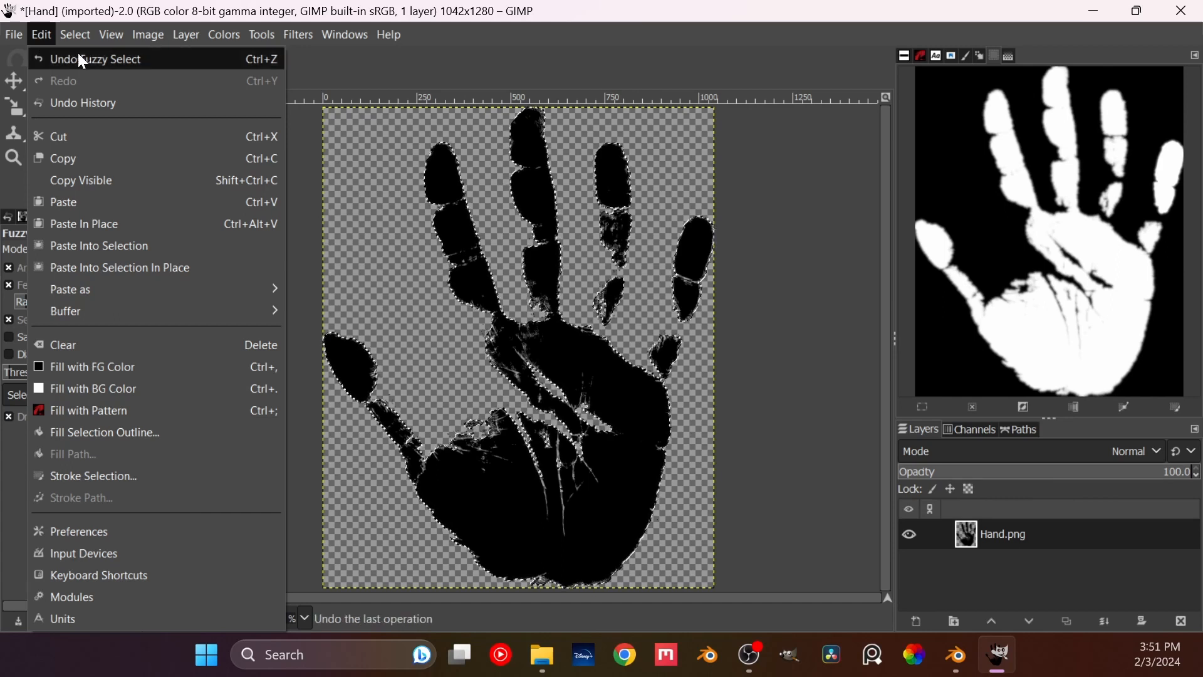
left_click(80, 391)
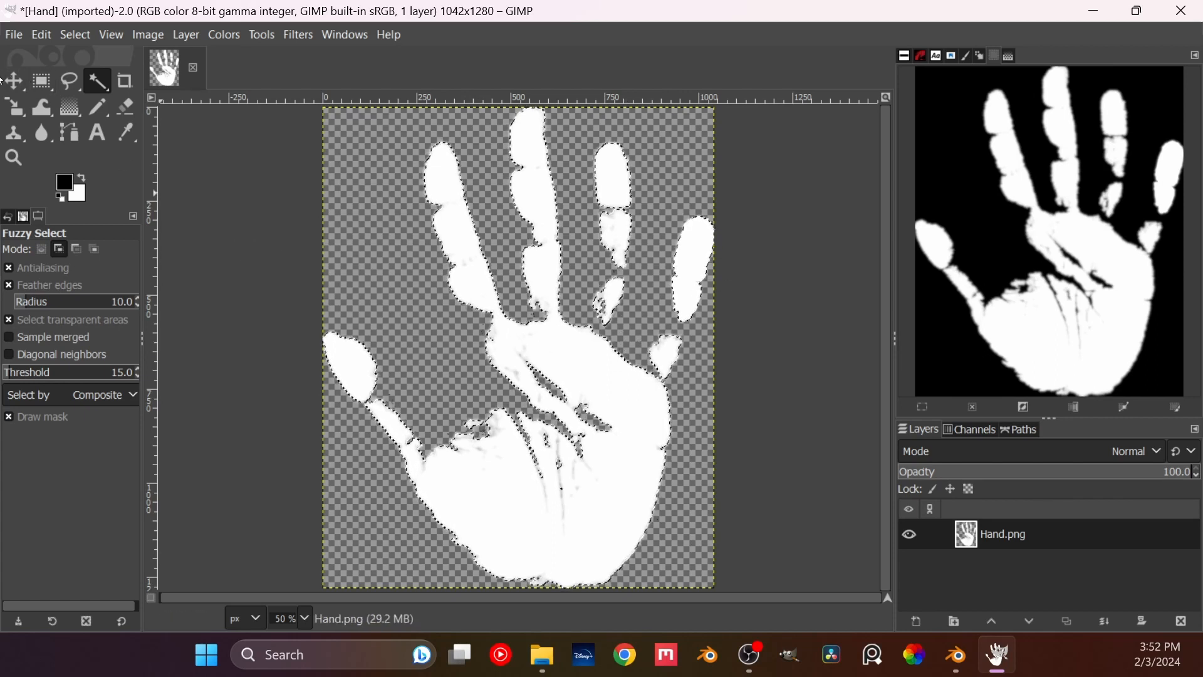
Step: Try the Pencil tool with a white foreground colour and the Untitled #1 brush
left_click(96, 113)
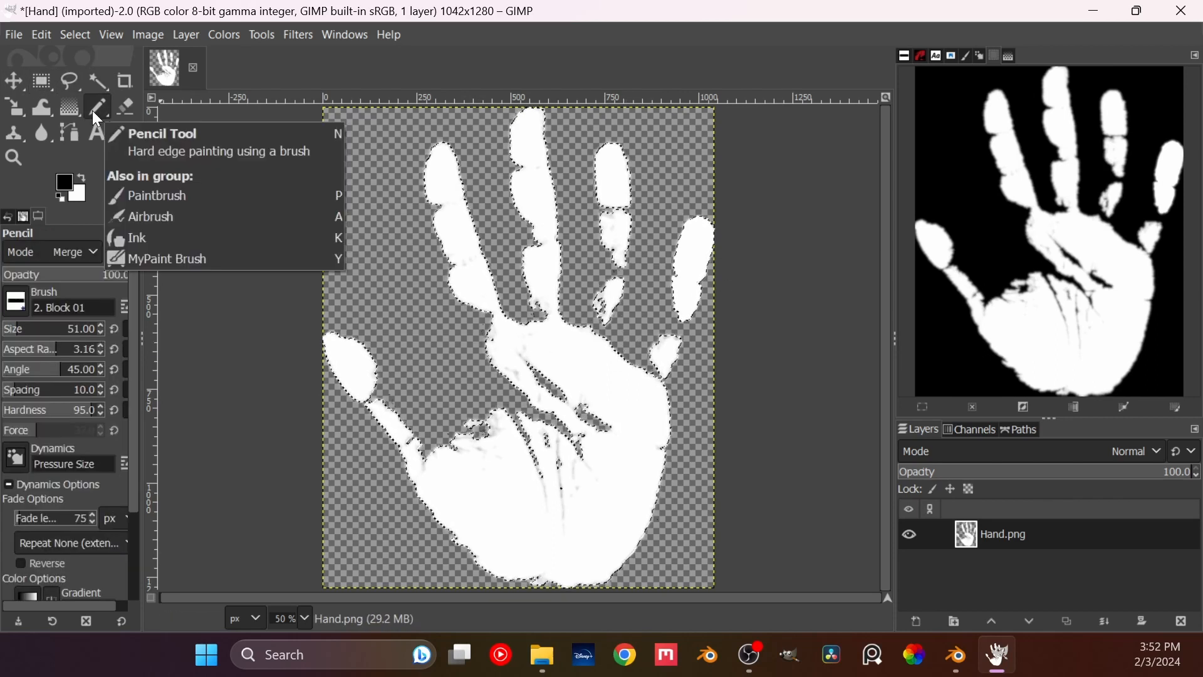
left_click(65, 184)
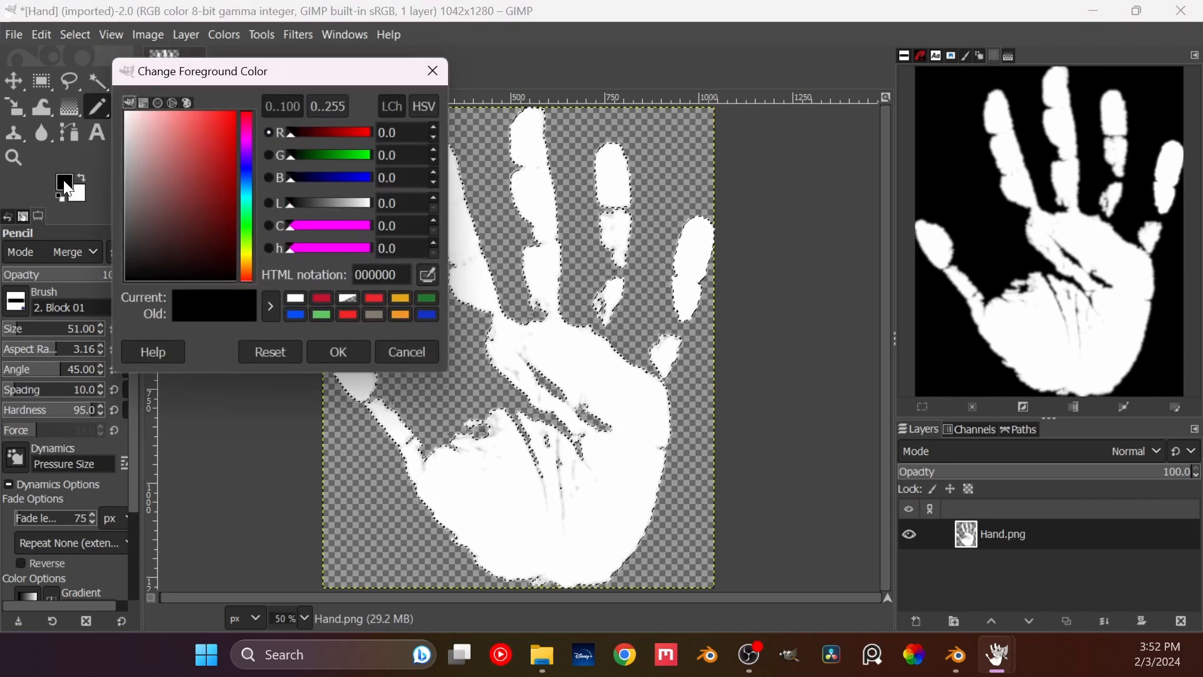
left_click(319, 365)
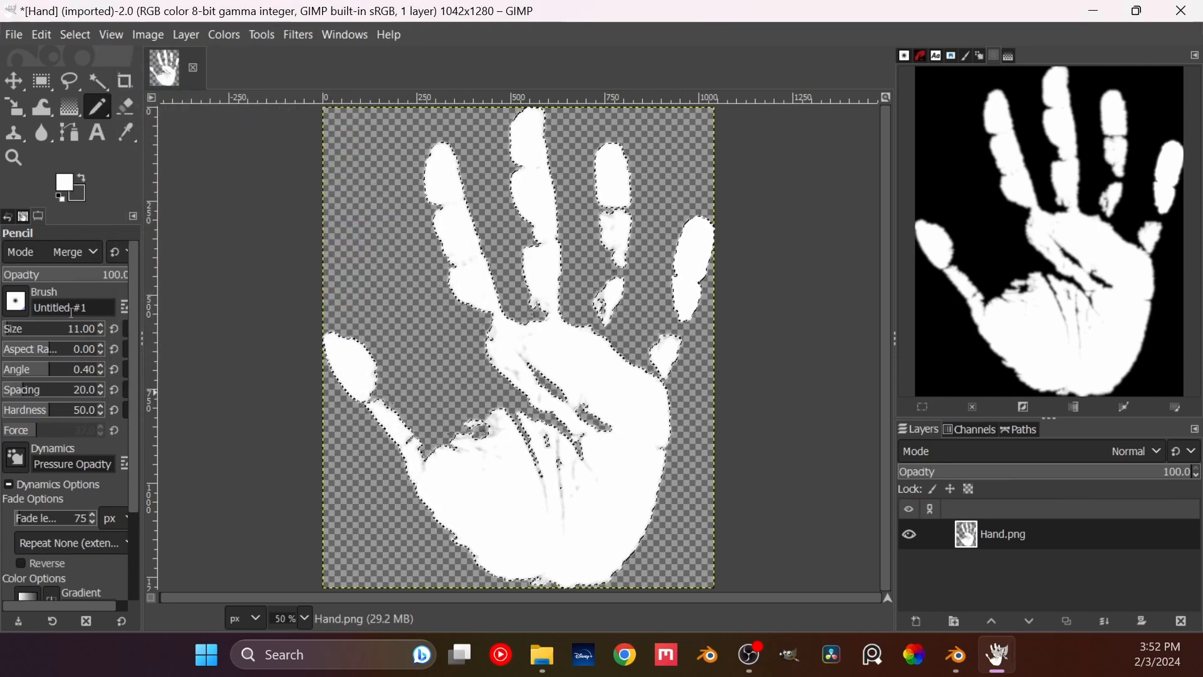
left_click(18, 307)
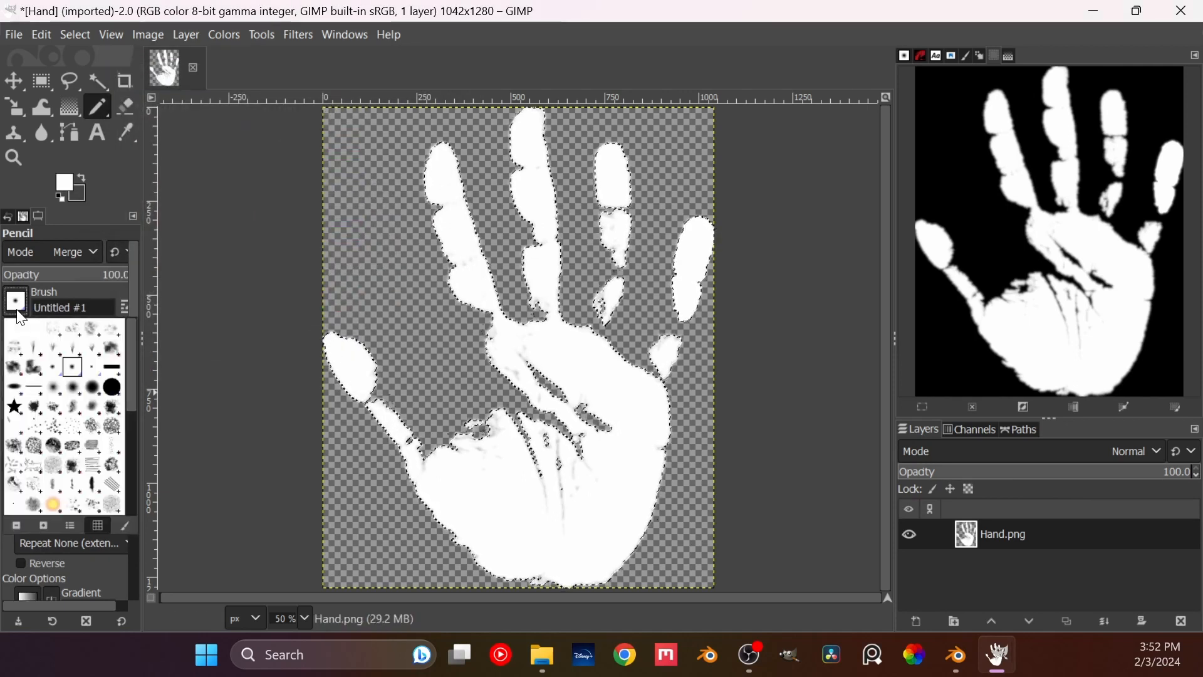
left_click(221, 363)
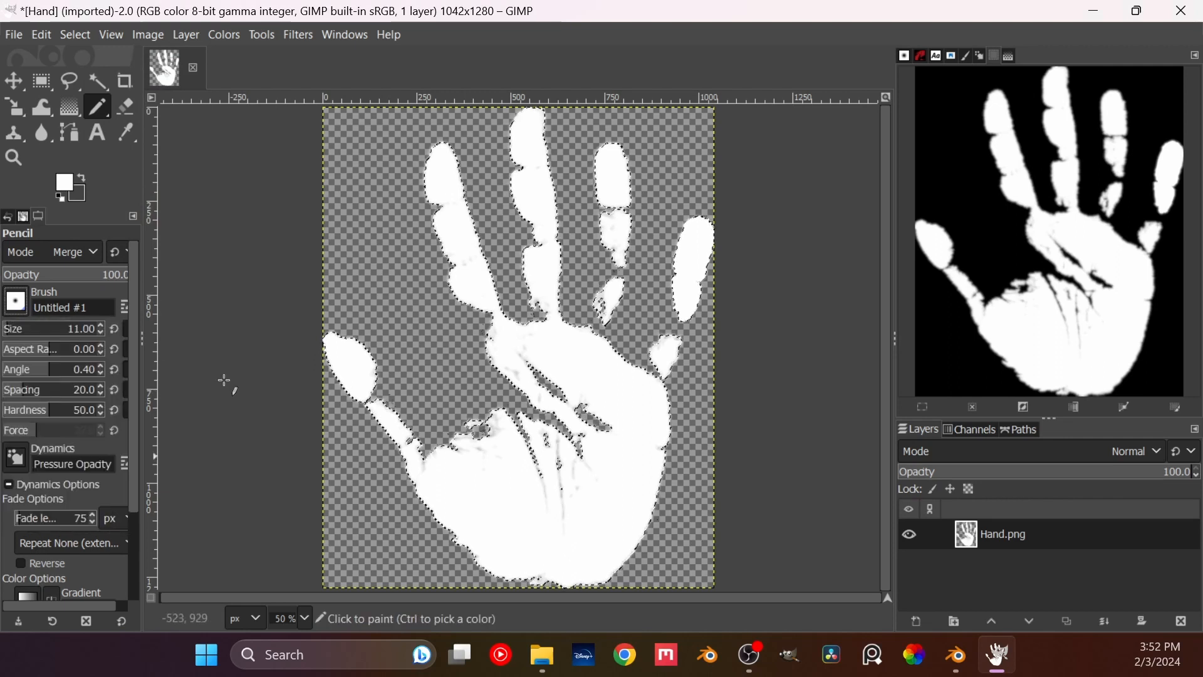
left_click(16, 301)
left_click(17, 310)
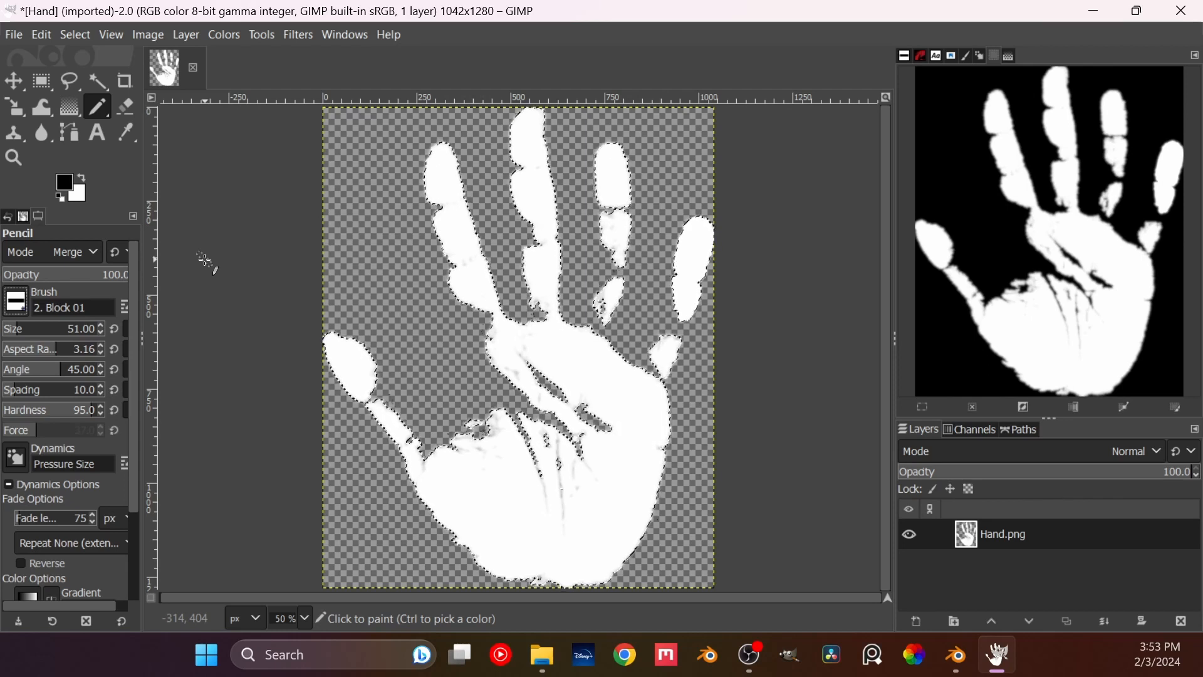
left_click(42, 36)
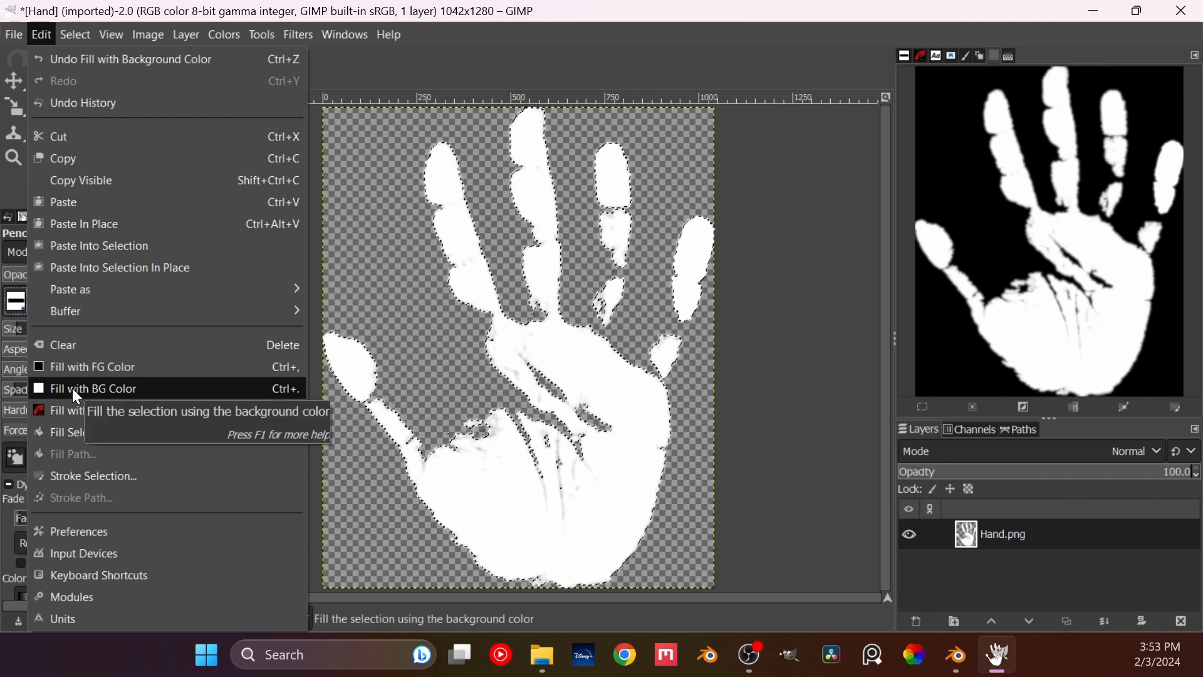
left_click(792, 213)
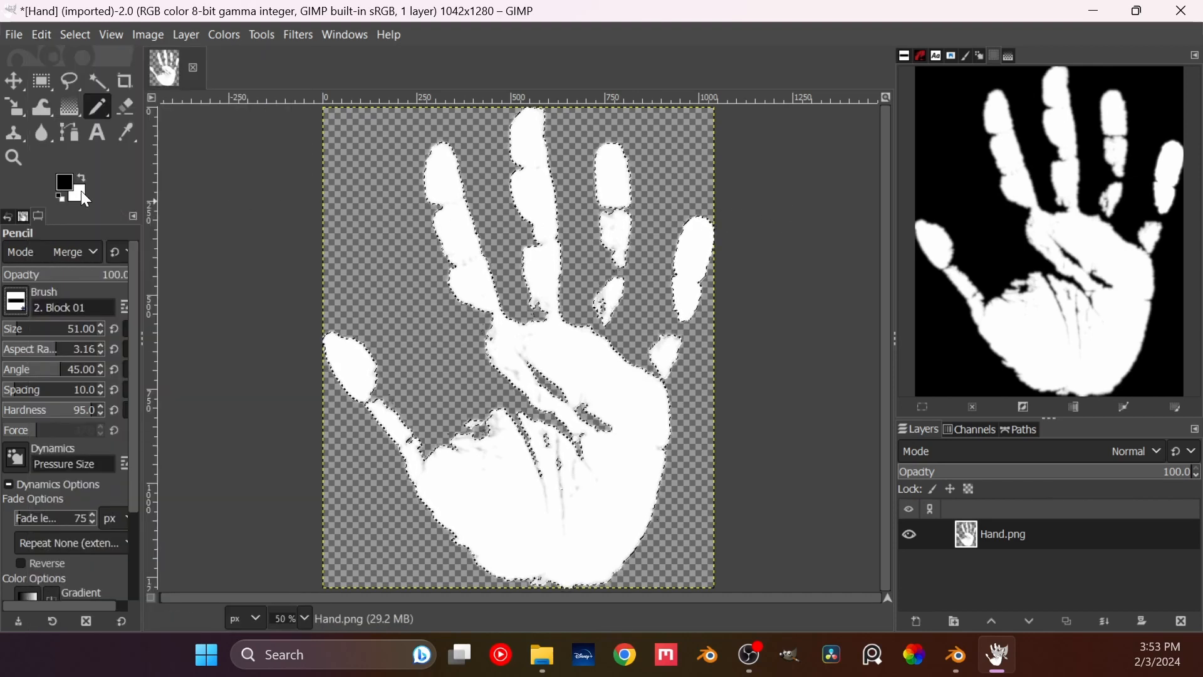
left_click(106, 118)
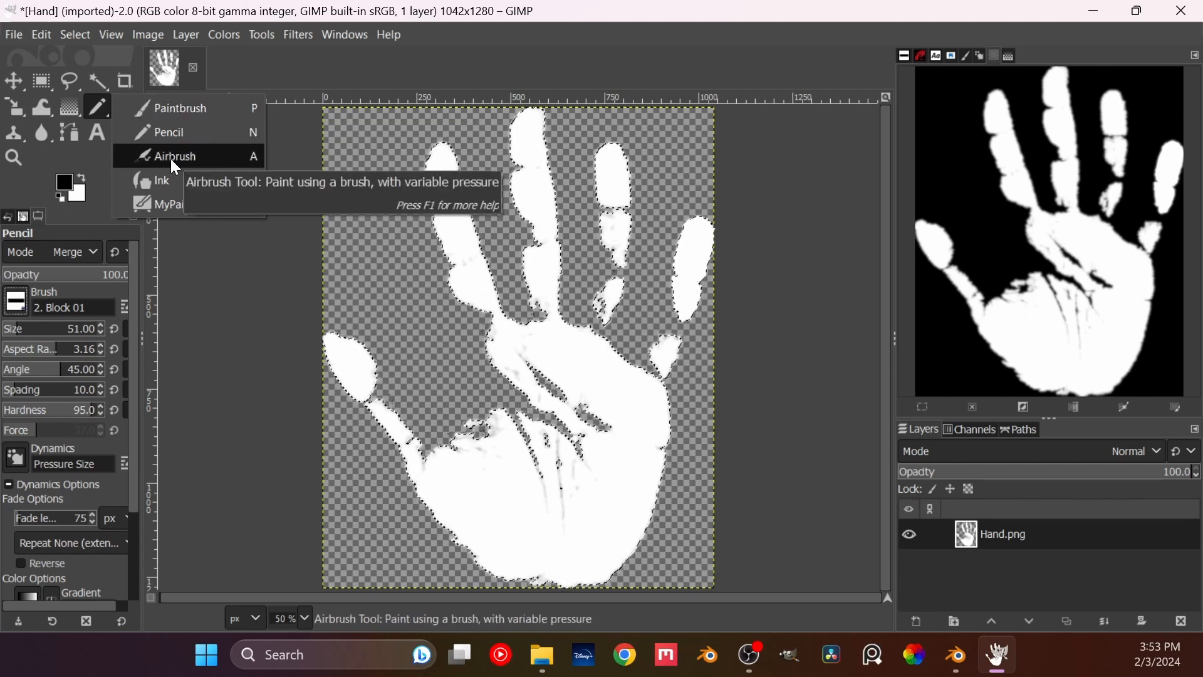
left_click(104, 110)
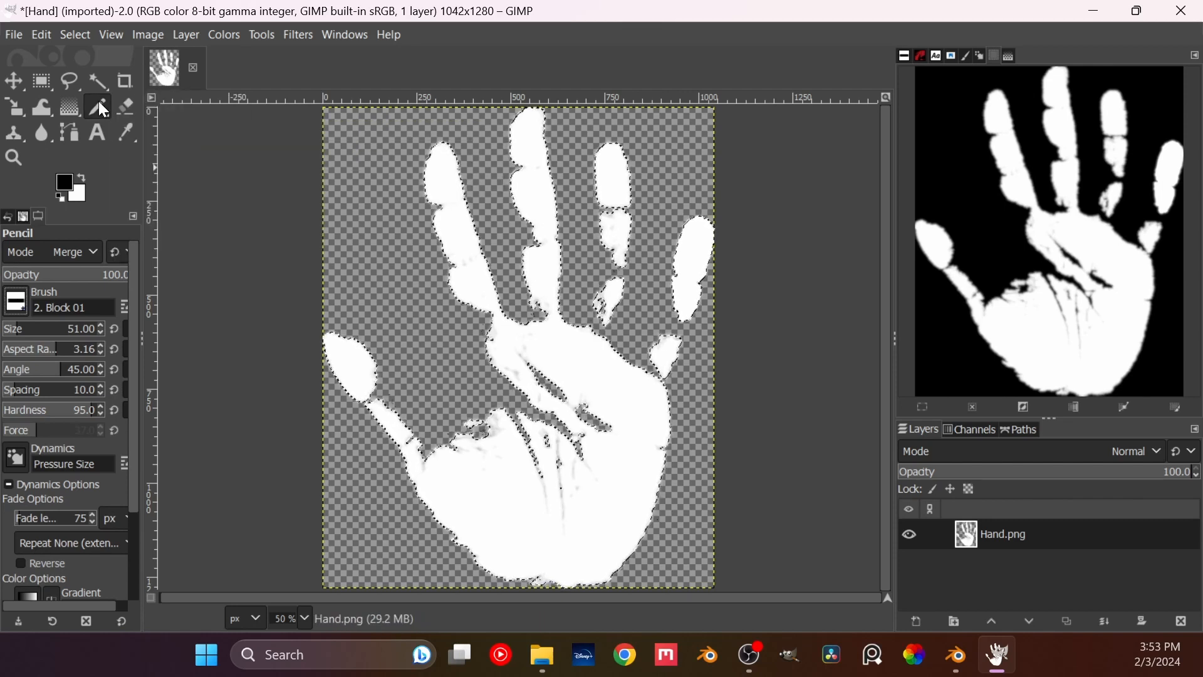
left_click(104, 109)
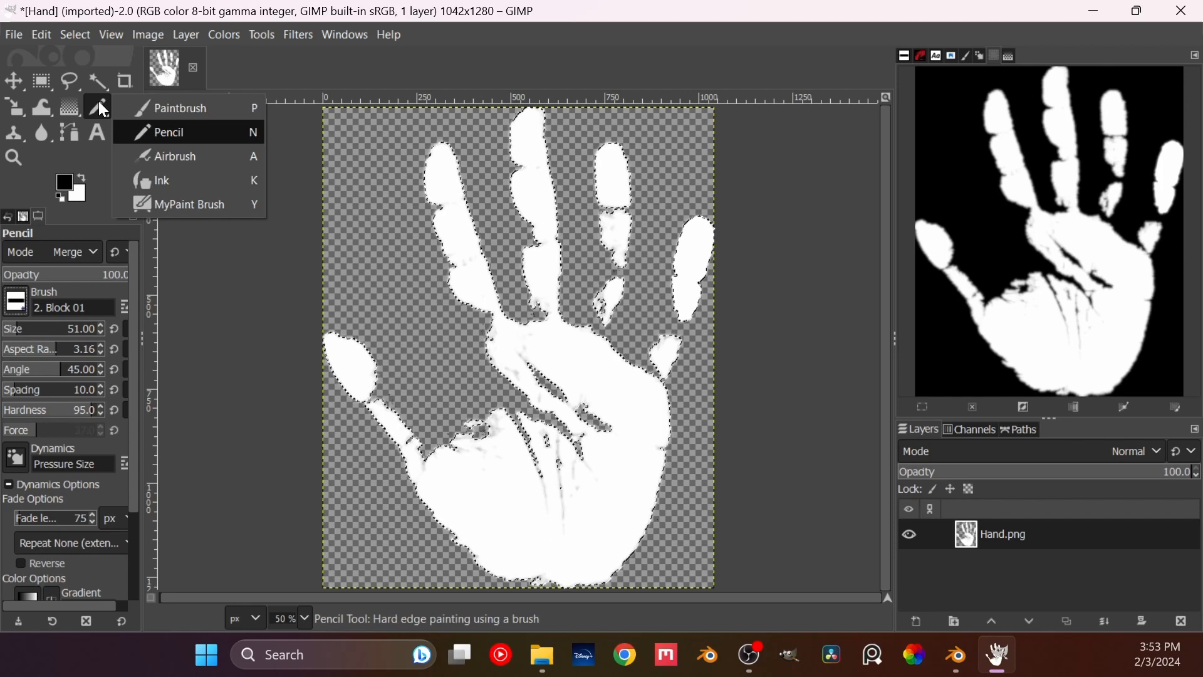
left_click(100, 105)
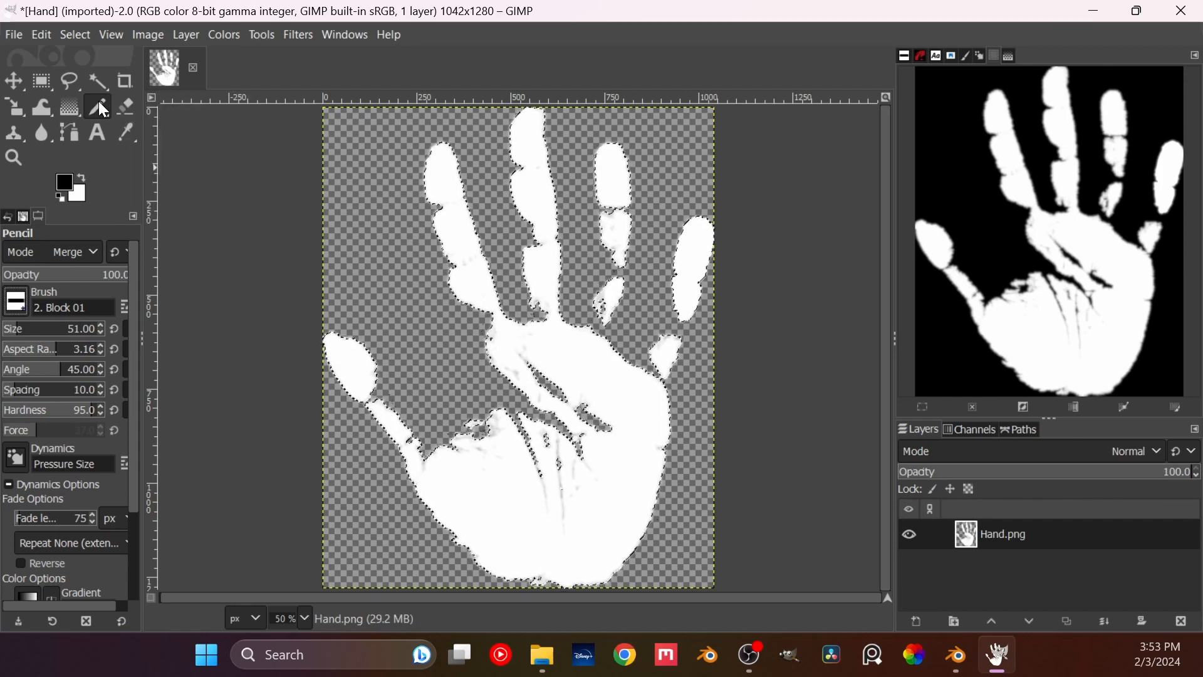
left_click(101, 105)
left_click(149, 124)
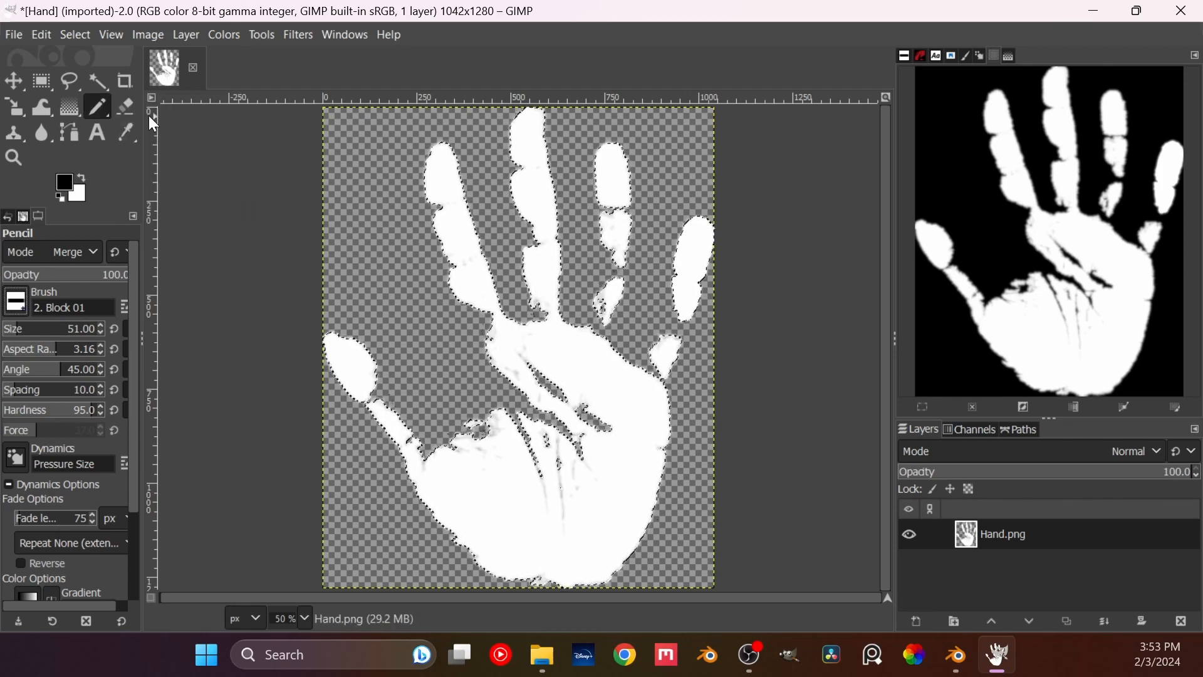
Step: Choose the Pencil tool and set its brush to Untitled #1
left_click(98, 107)
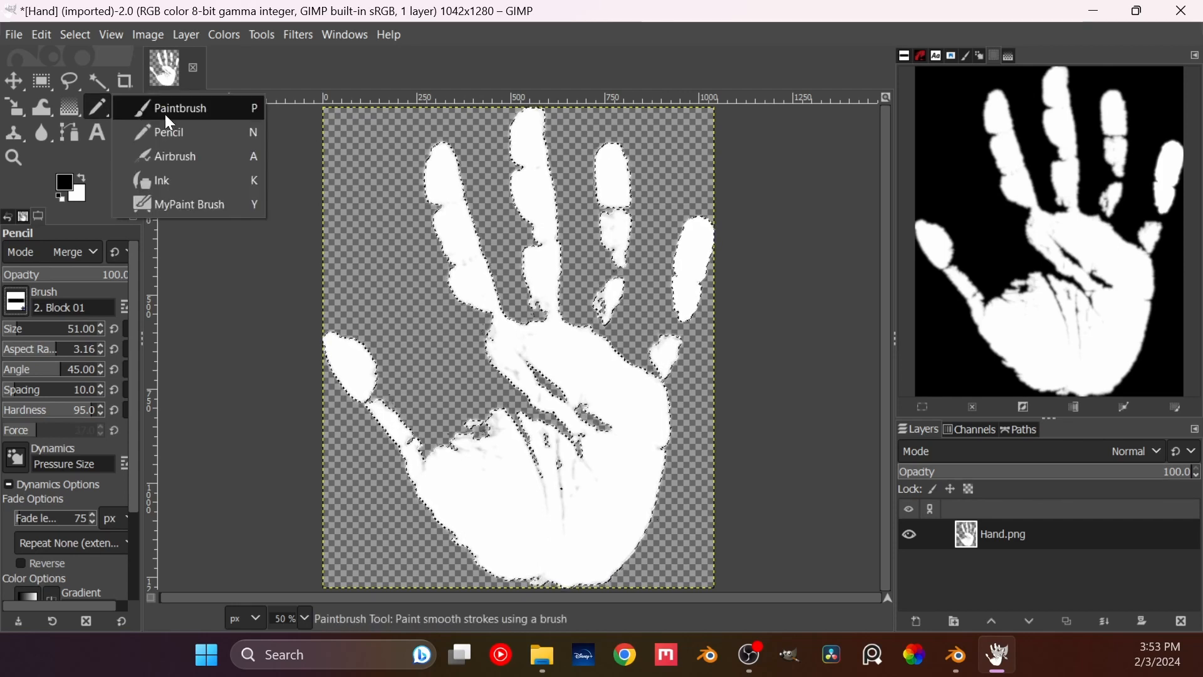
left_click(166, 132)
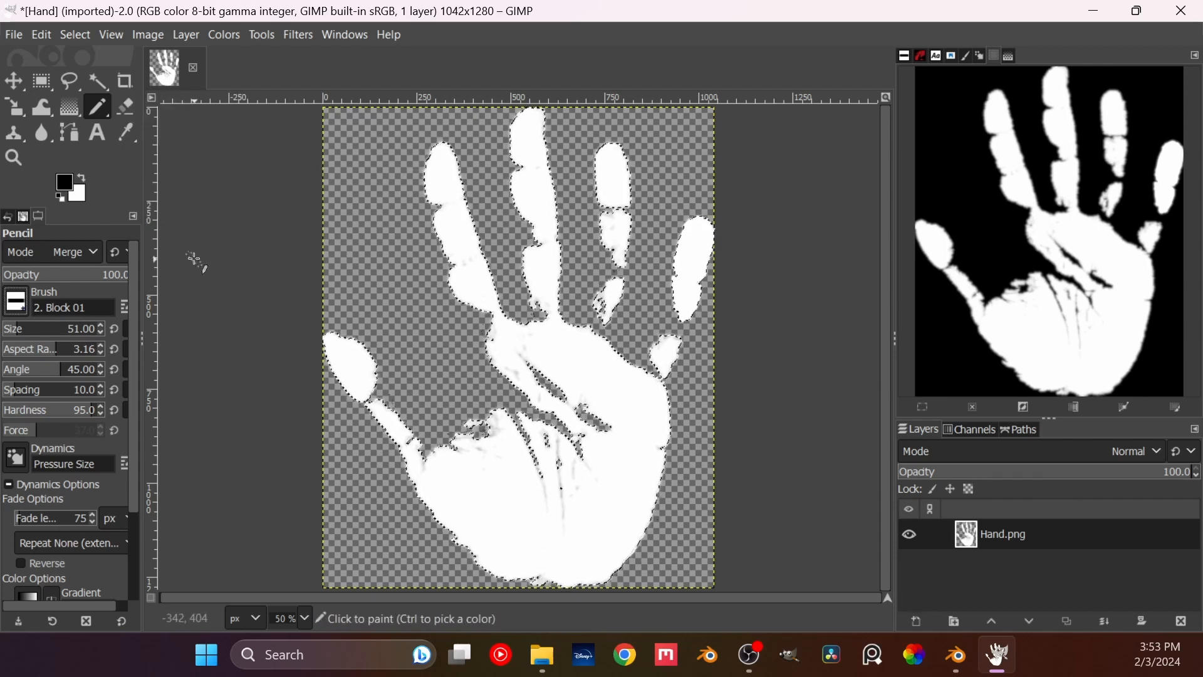
left_click(15, 302)
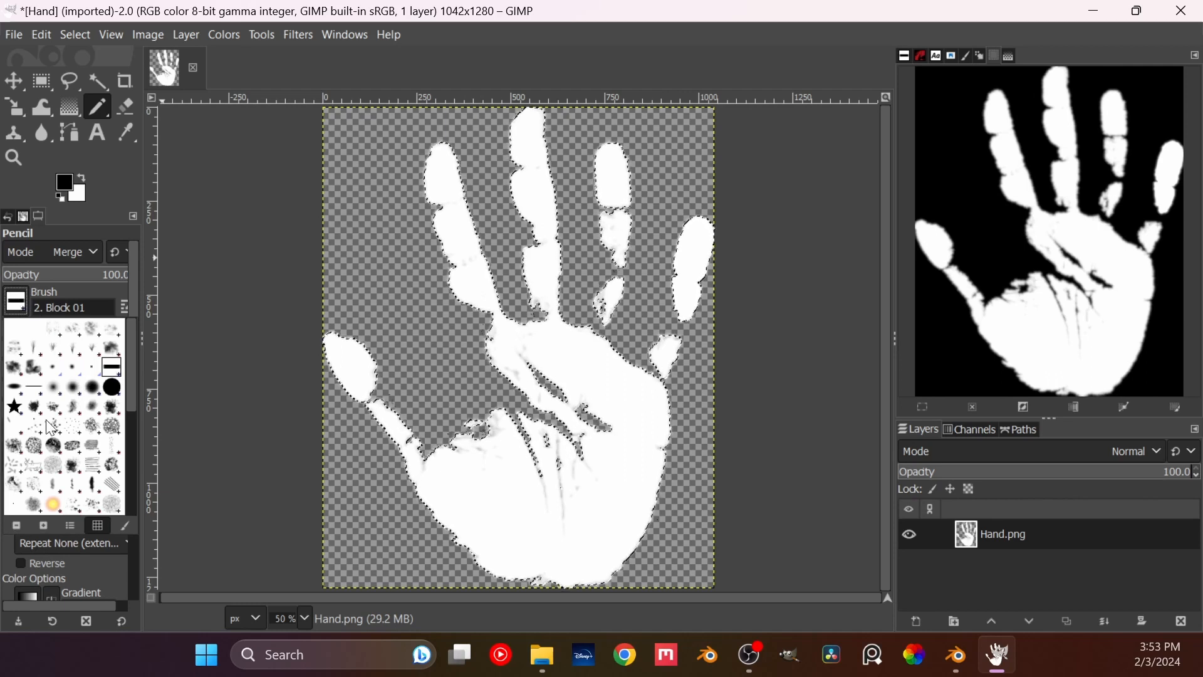
double_click(75, 371)
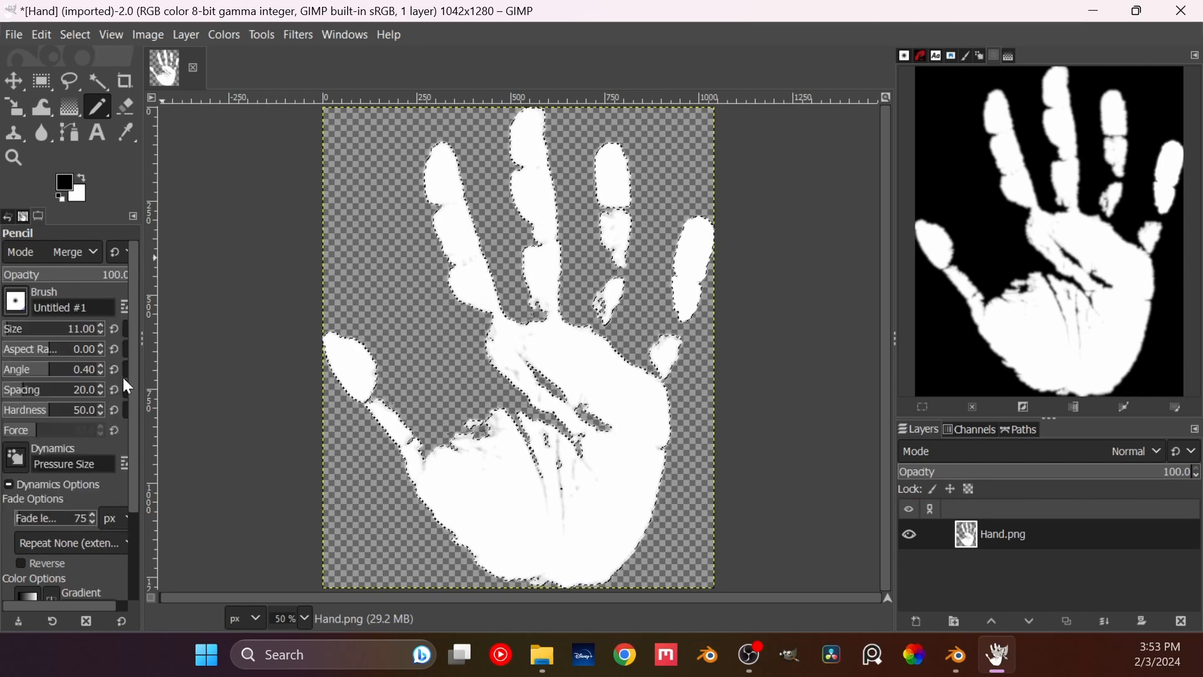
Step: Check the dark grey 424242 background colour, and swap it in as the Pencil's foreground with white as background
key("x")
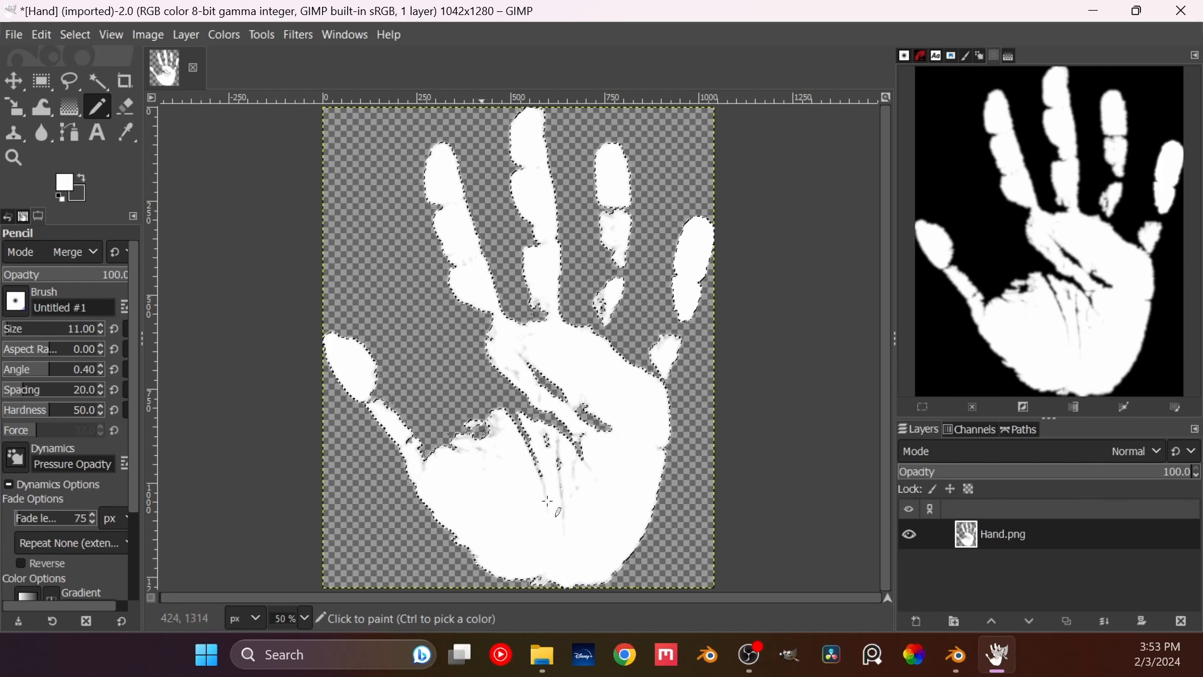
left_click(544, 489)
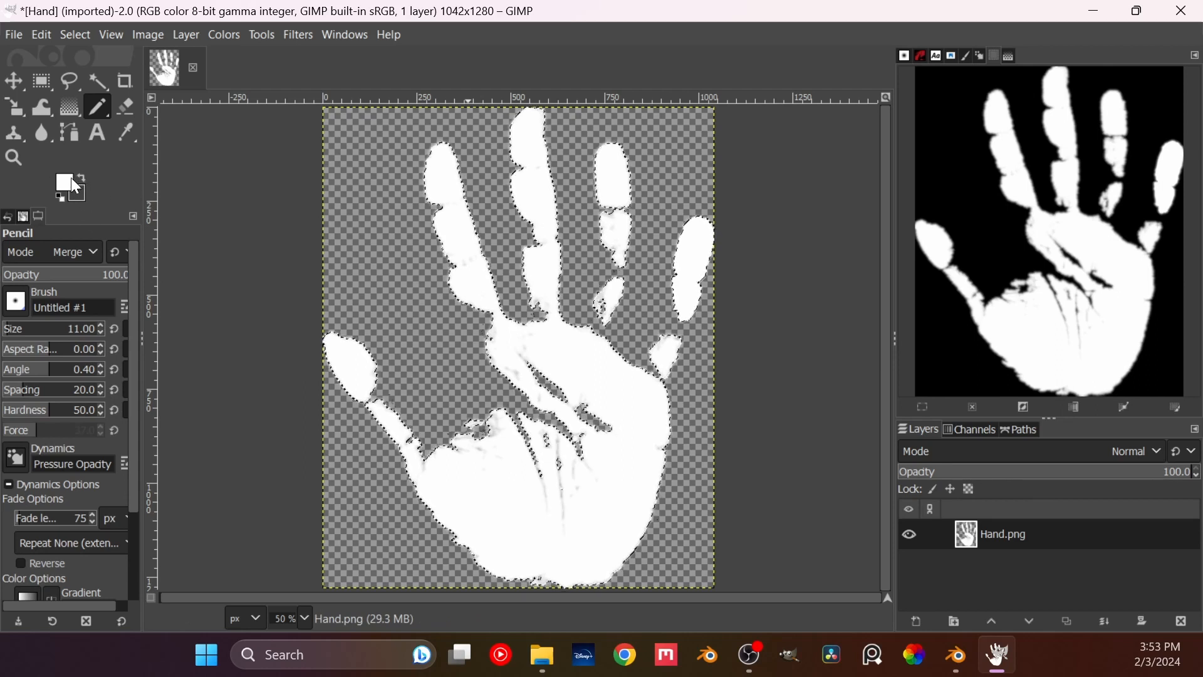
left_click(78, 197)
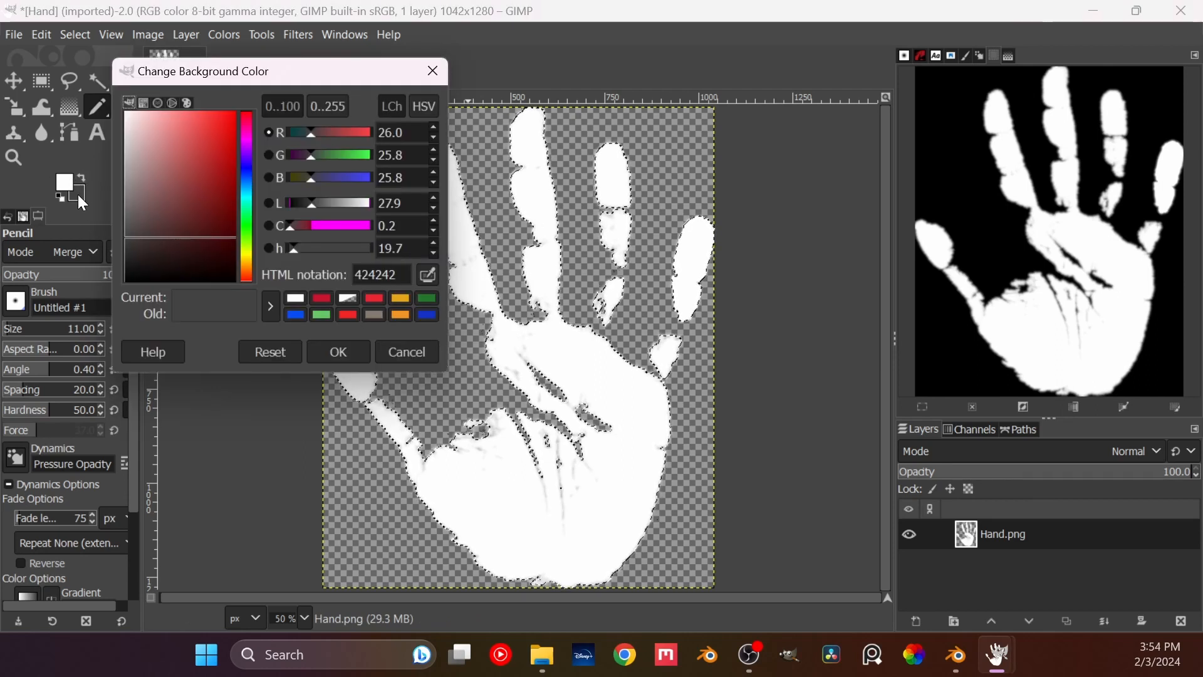
left_click(414, 353)
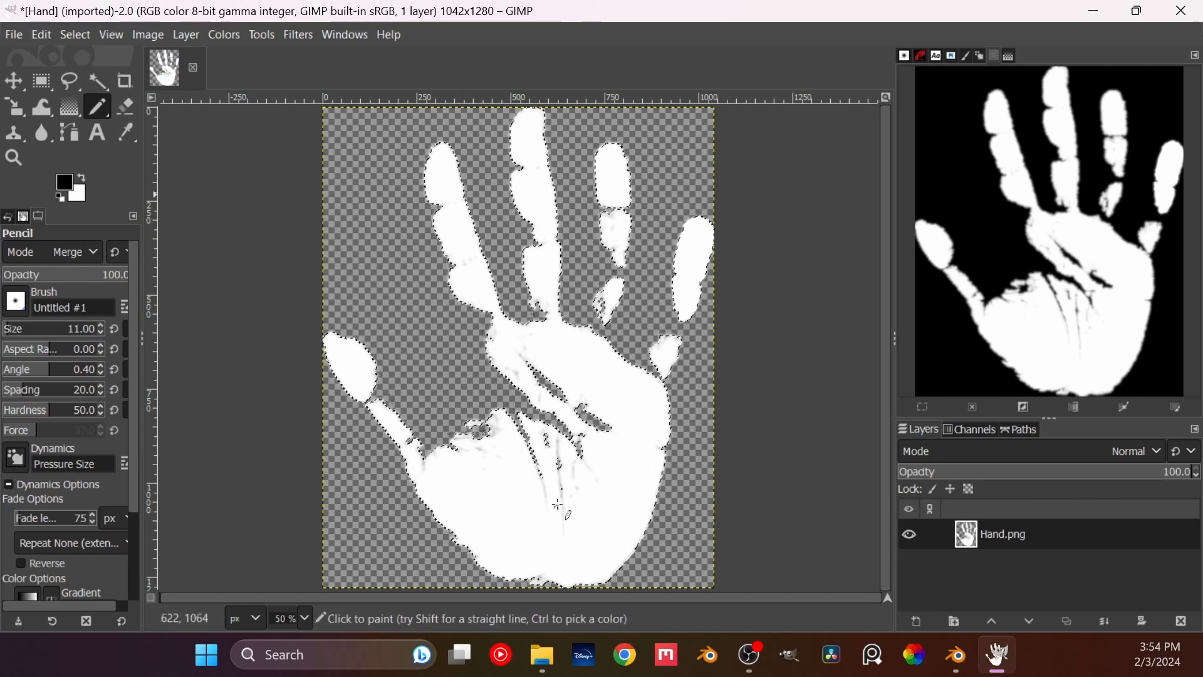
key("x")
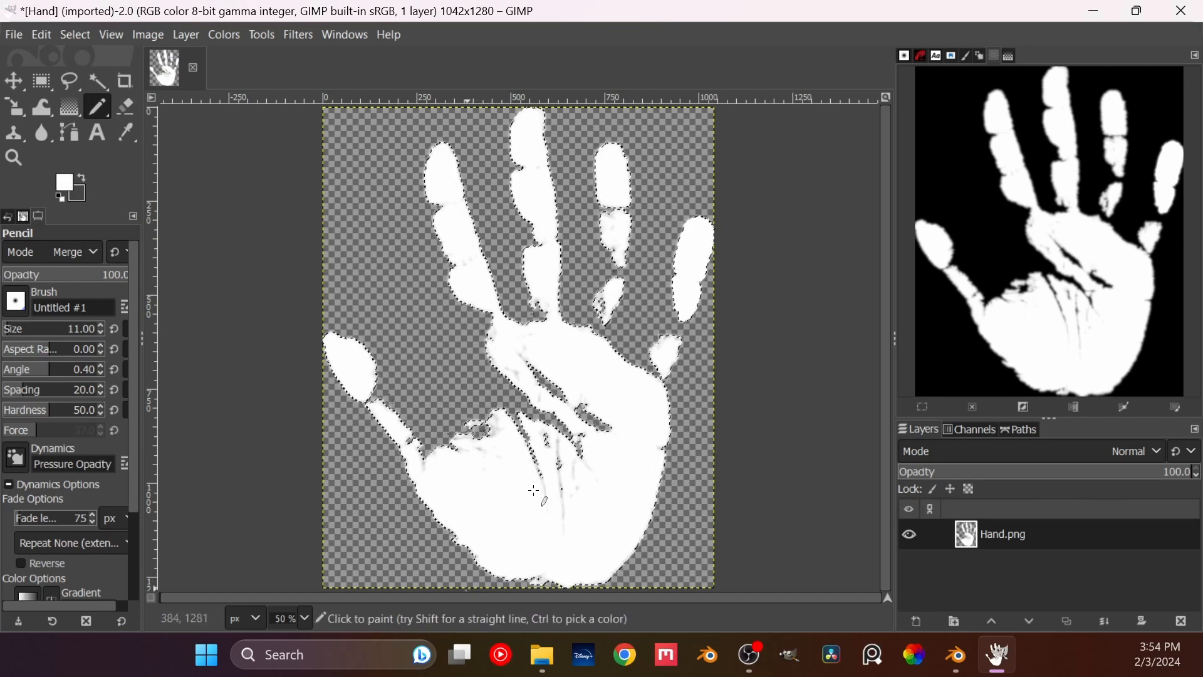
left_click(79, 179)
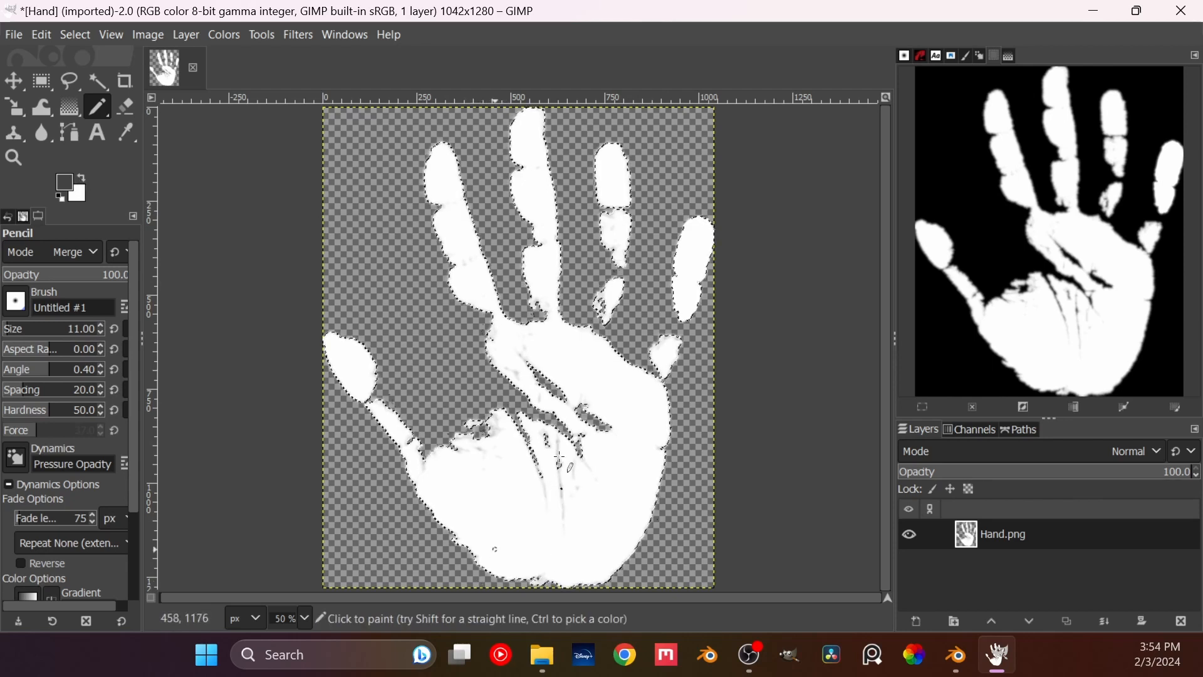
Step: Try a short dark grey Pencil stroke on the lower palm, and undo it
left_click_drag(495, 544, 497, 574)
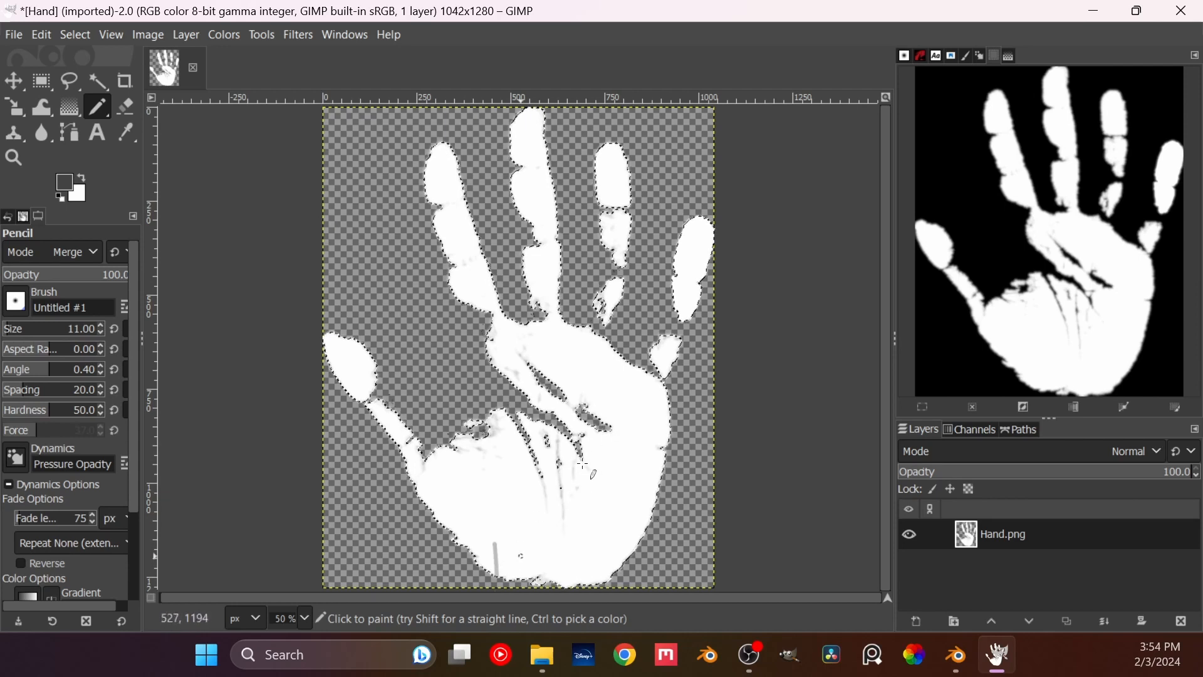
key("ctrl+z")
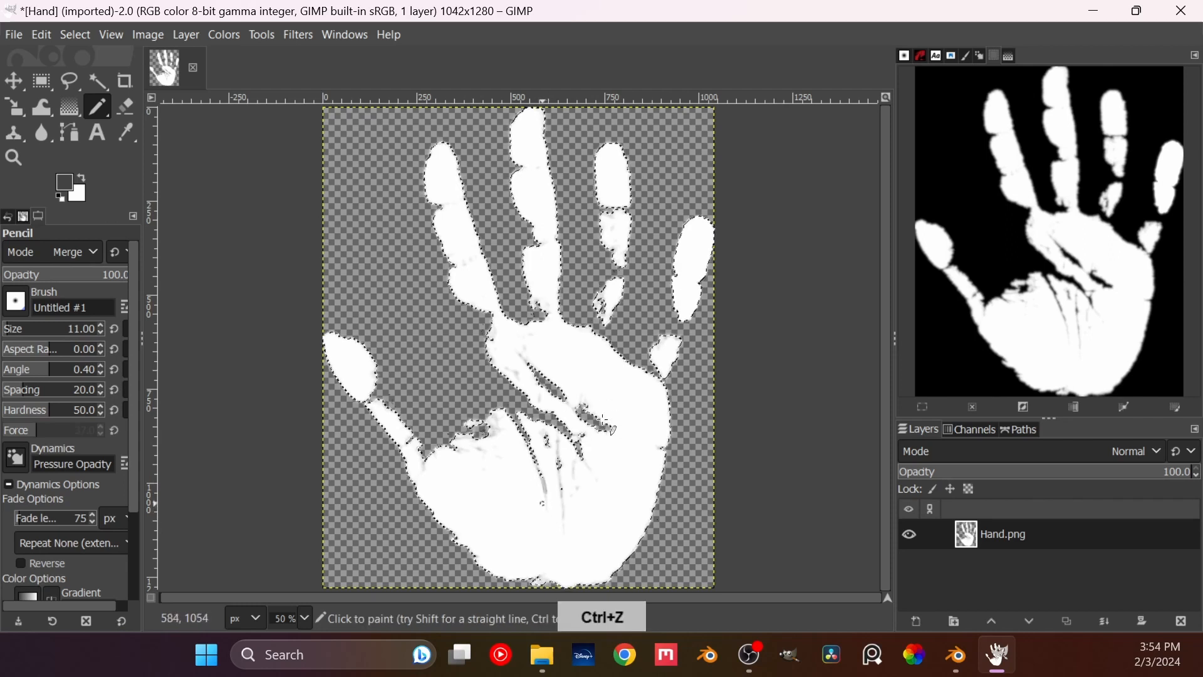
left_click(16, 458)
left_click(139, 471)
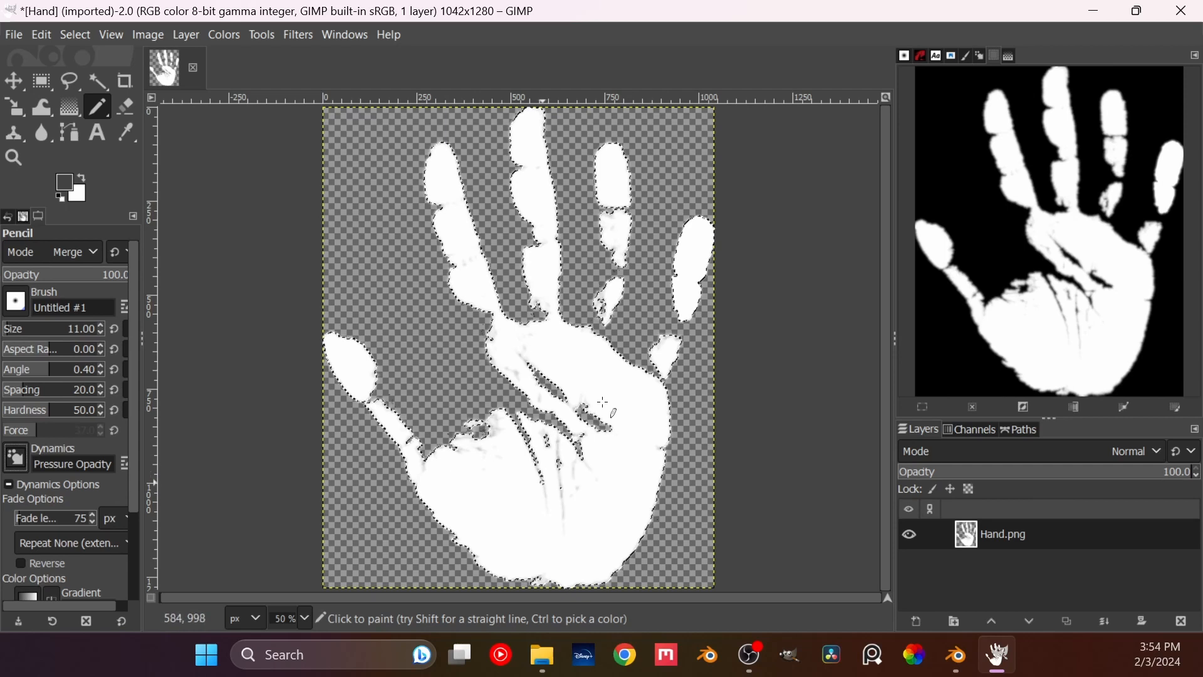
Step: Set the Pencil size to 9, try strokes extending a palm crease, and undo them
left_click(22, 332)
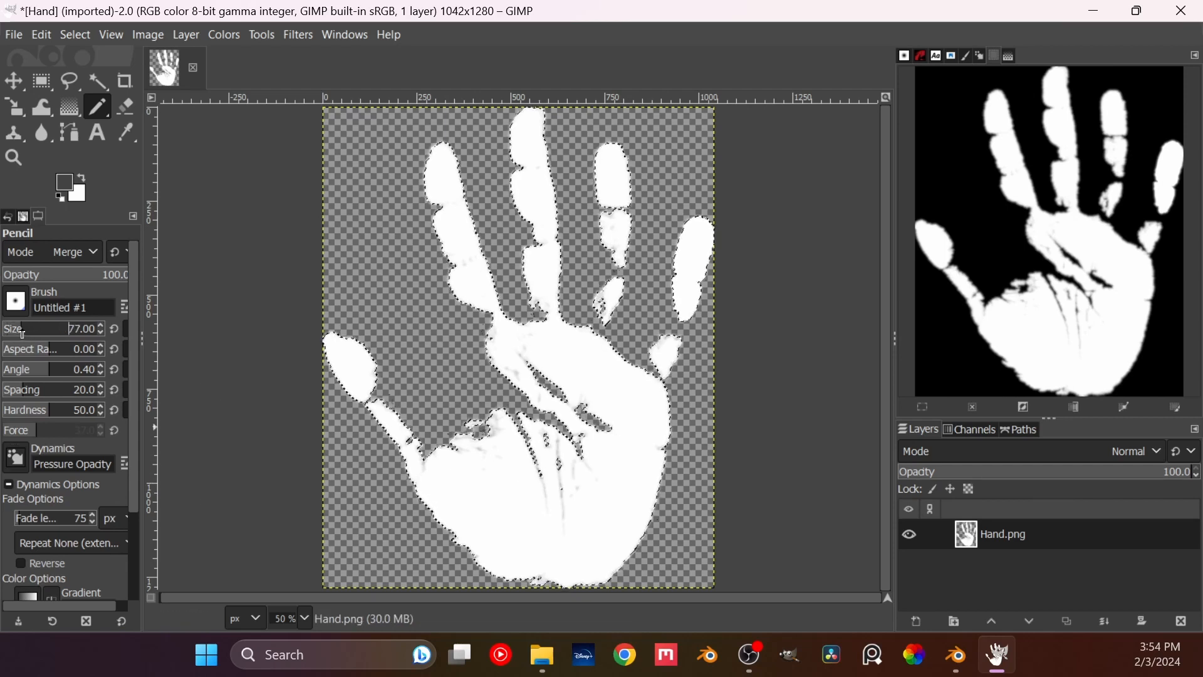
left_click_drag(23, 333, 7, 340)
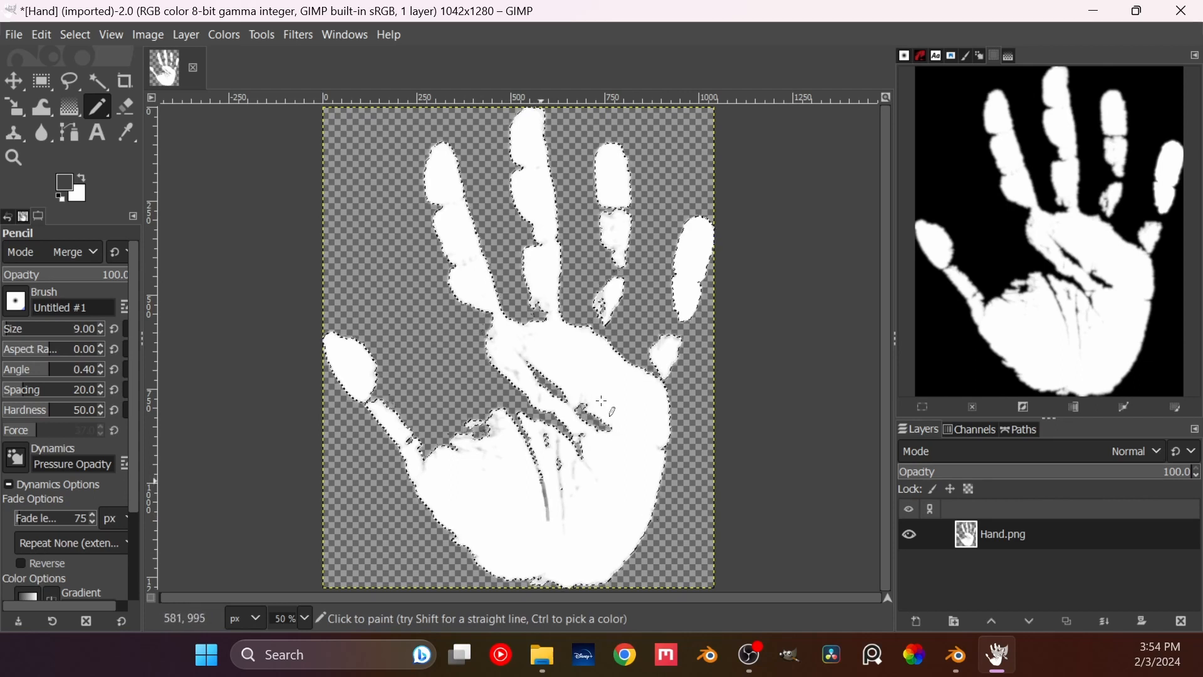
key("ctrl+z")
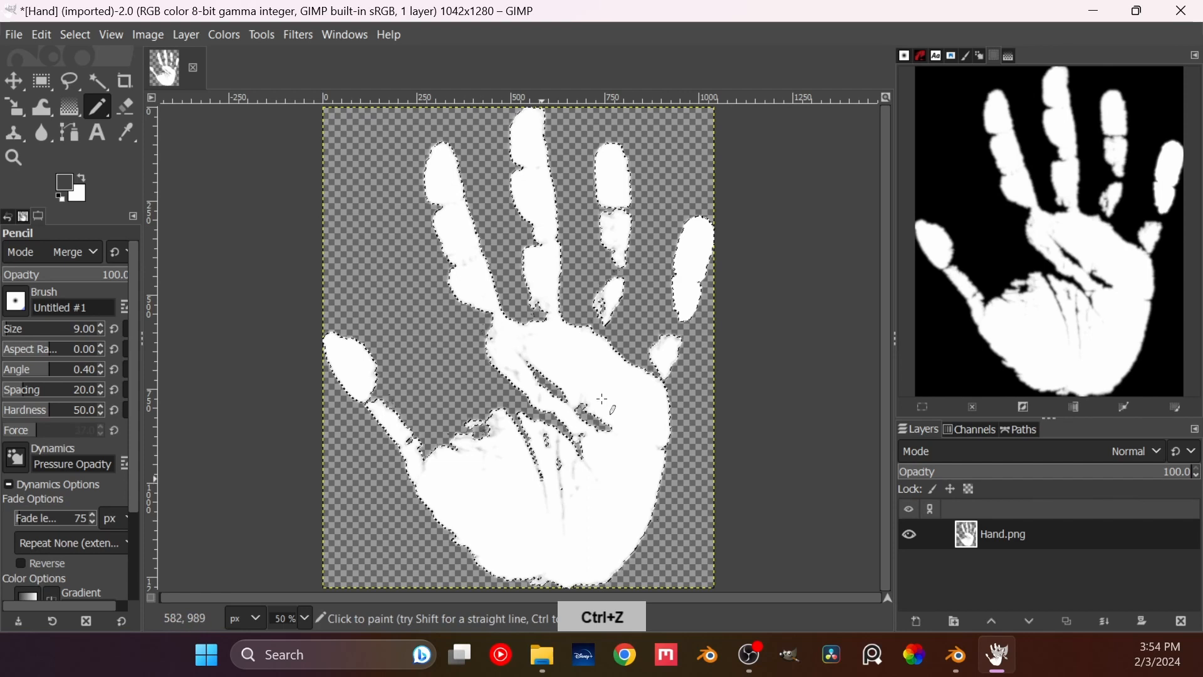
left_click_drag(542, 482, 548, 519)
key("ctrl+z")
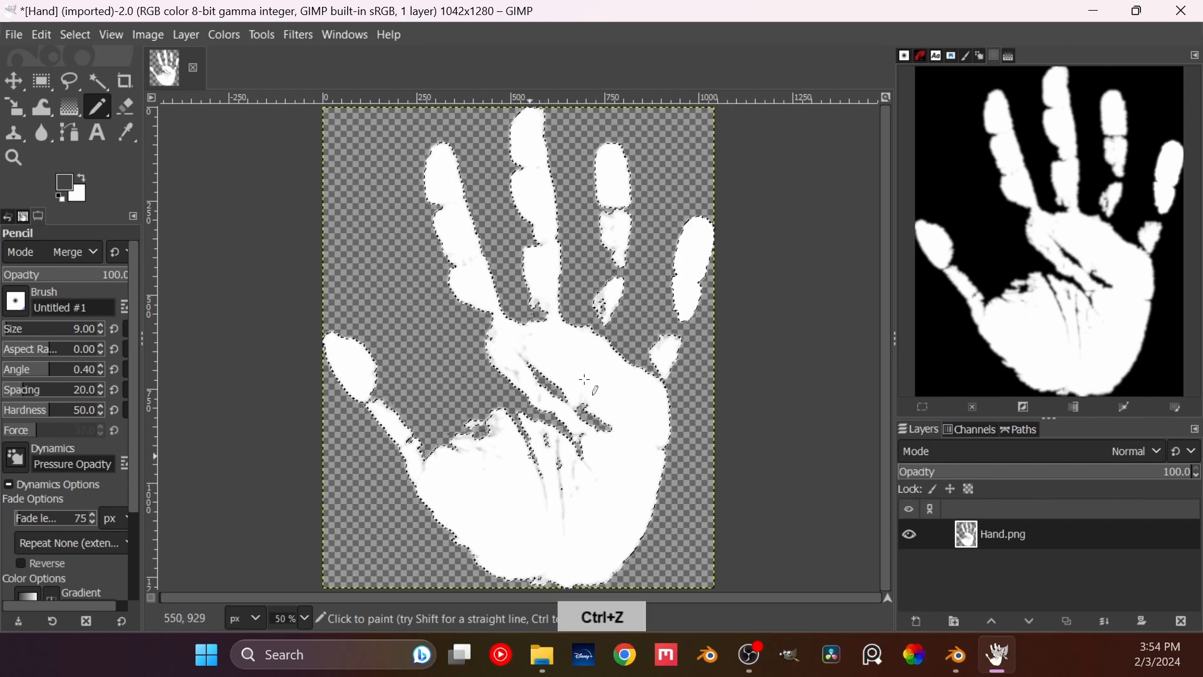
Step: Set the Pencil to the 1. Pixel brush at size 3, and draw thin dark grey crease lines in the palm
left_click(19, 301)
left_click(94, 374)
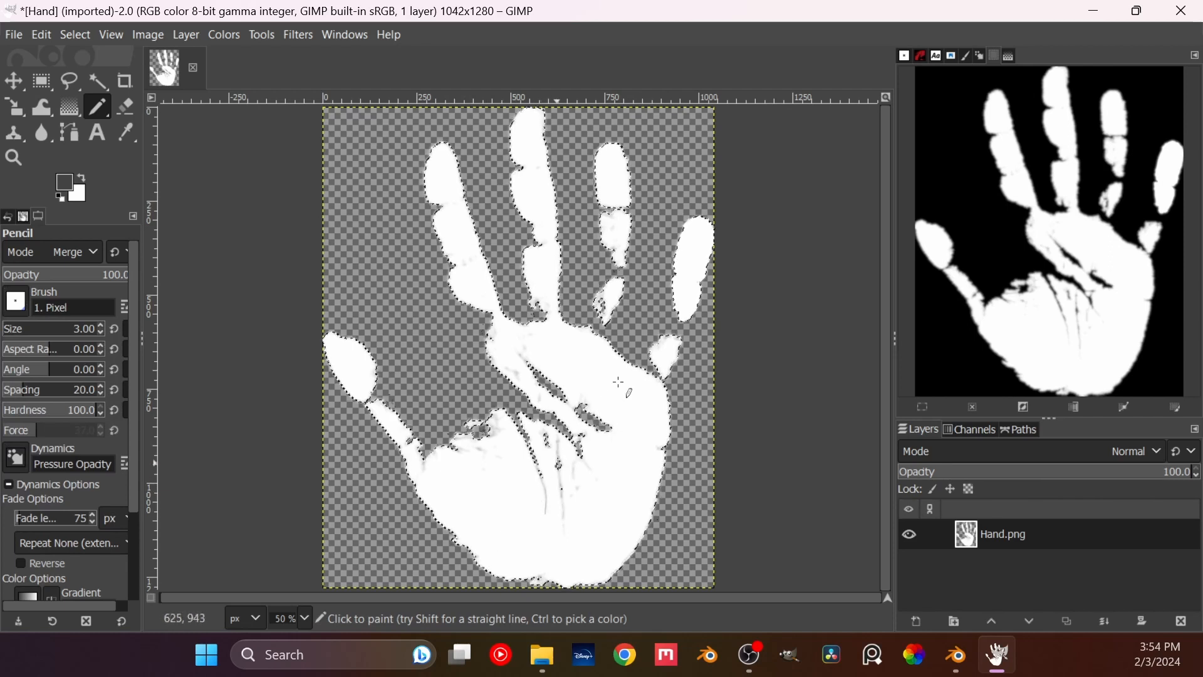
key("ctrl+z")
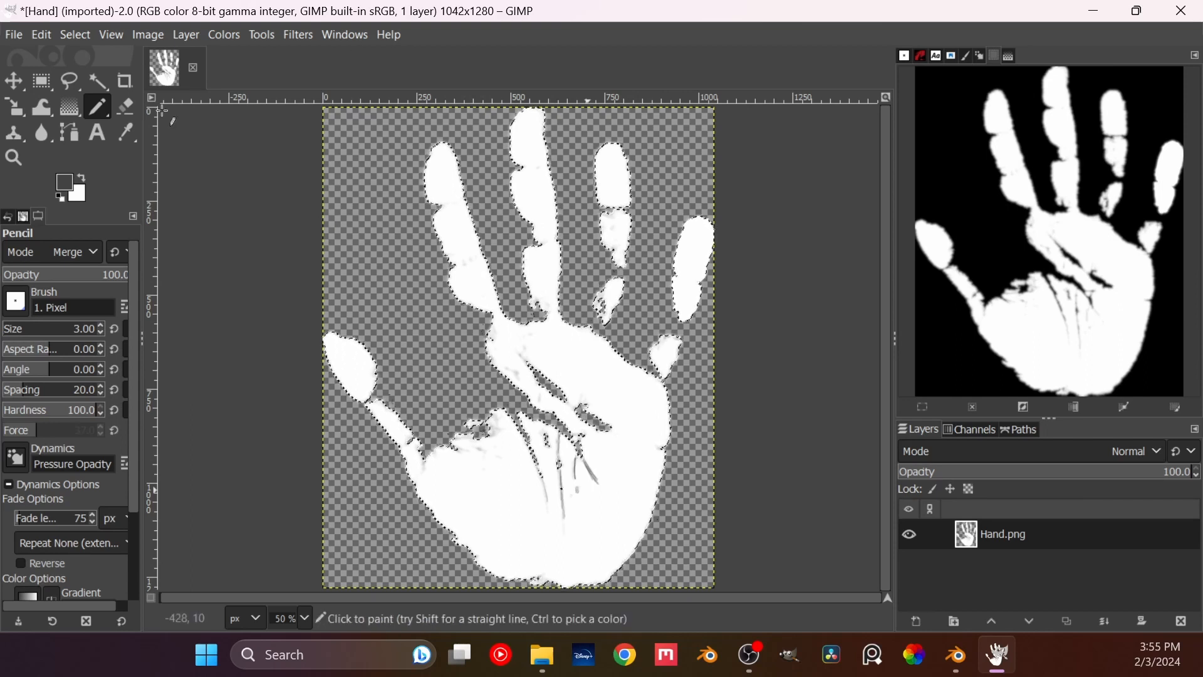
Step: Export the white handprint over Hand.png in the Surface imperfections folder with the current PNG options, and quit GIMP discarding unsaved changes
left_click(15, 35)
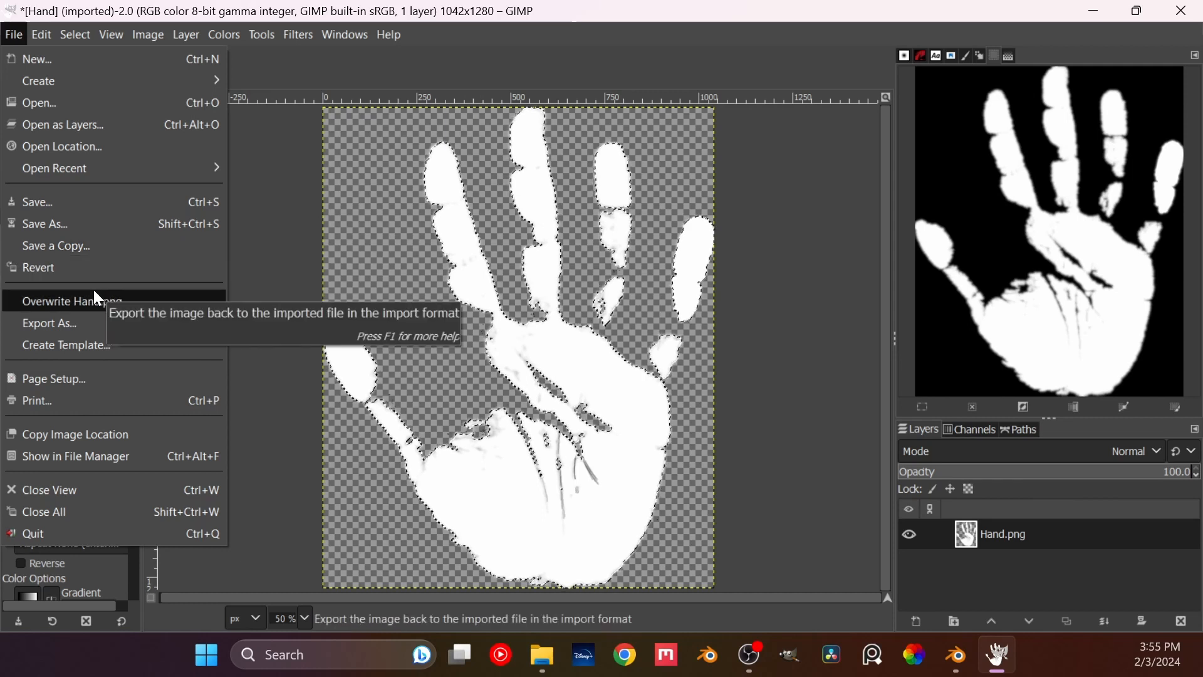
left_click(91, 324)
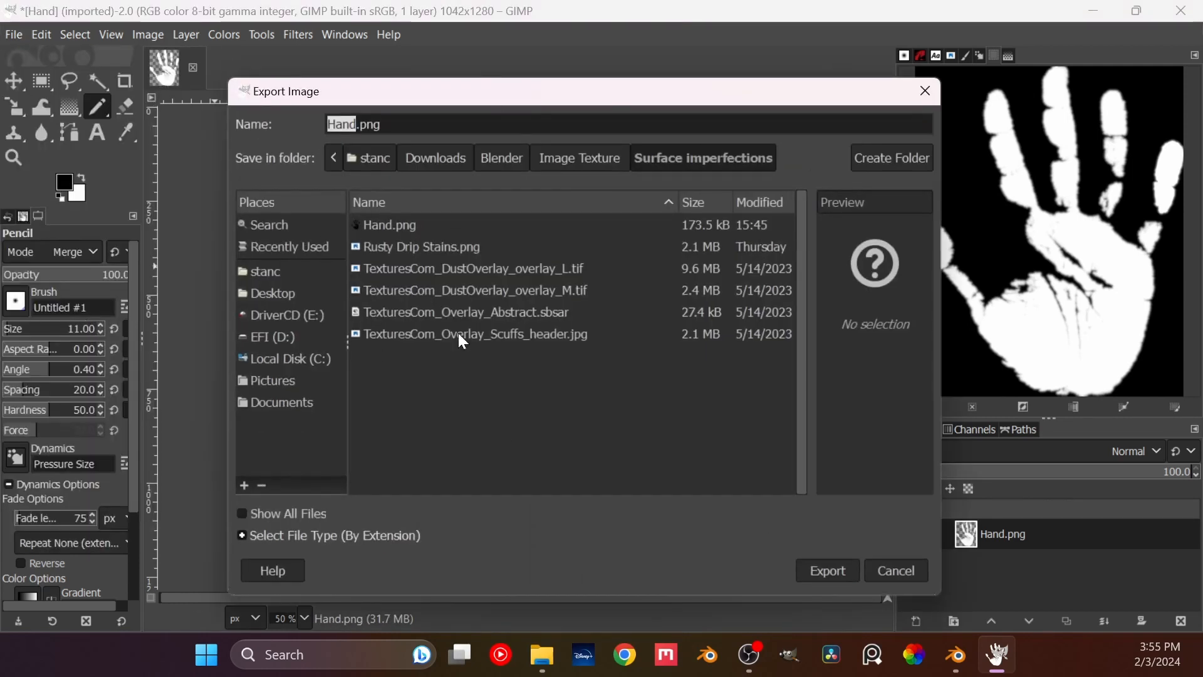
left_click(404, 226)
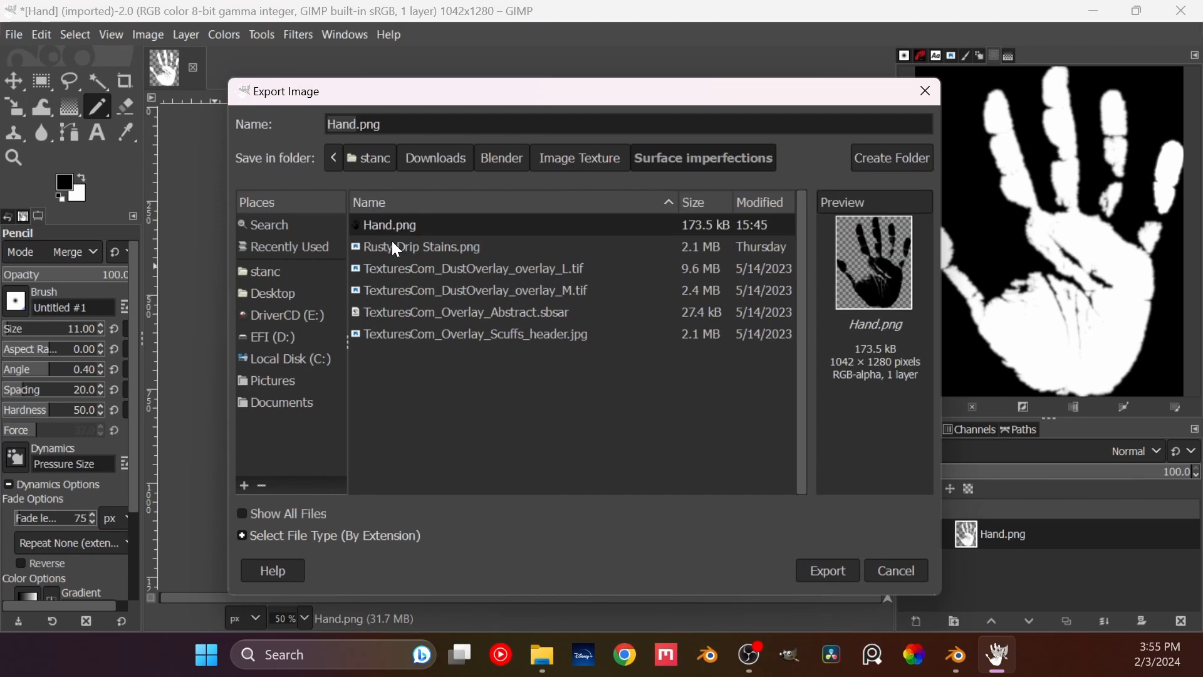
left_click(829, 569)
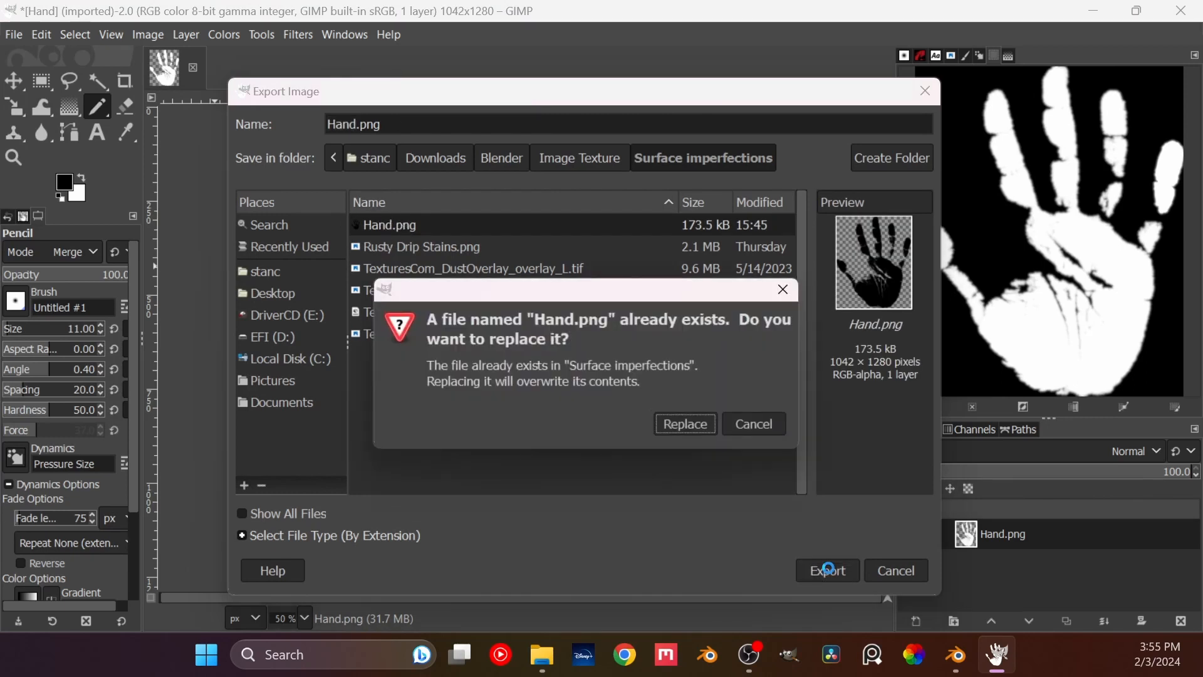
left_click(683, 432)
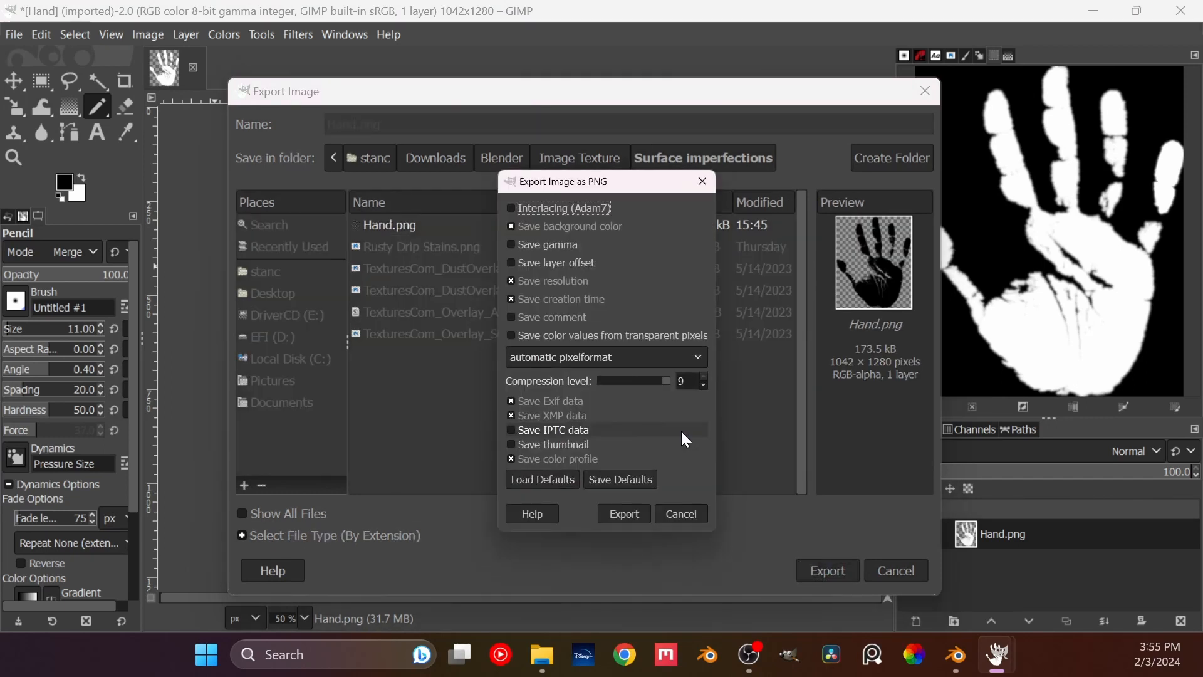
left_click(626, 512)
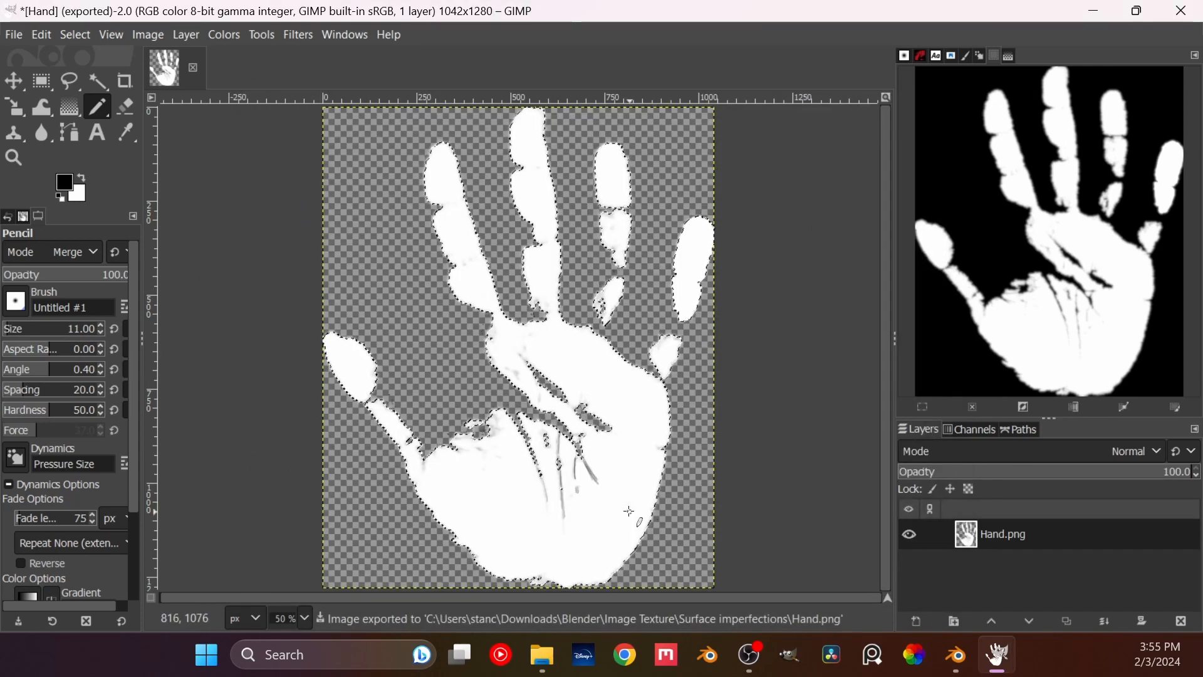
left_click(1182, 11)
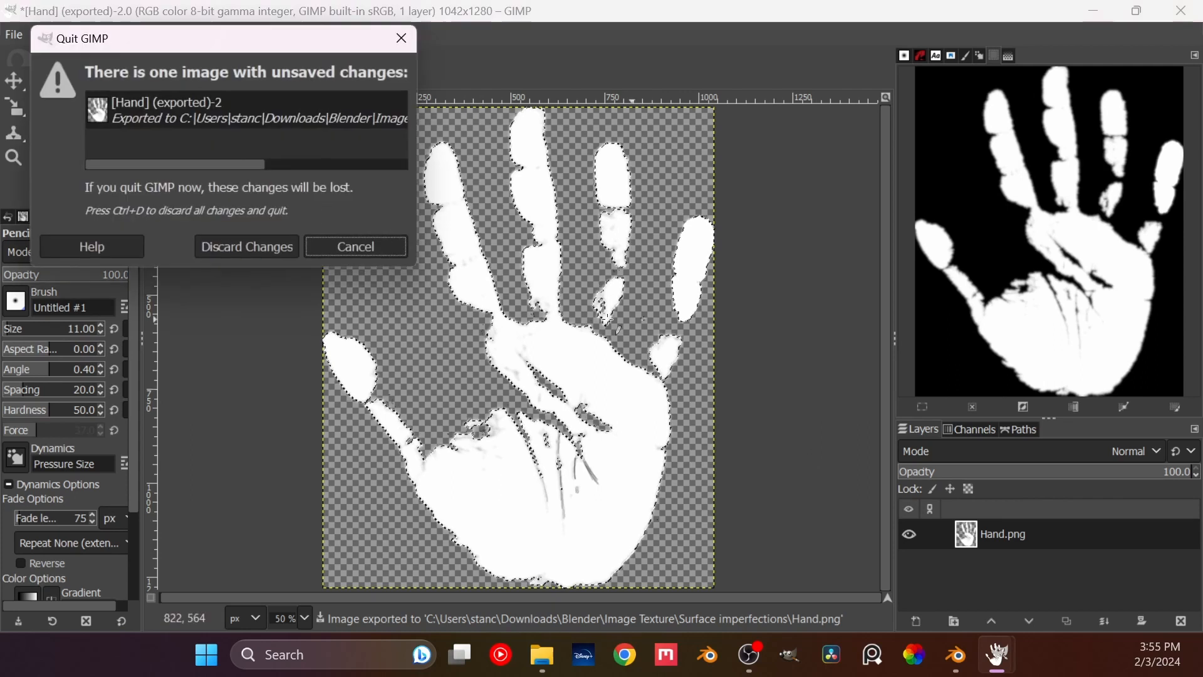
left_click(246, 246)
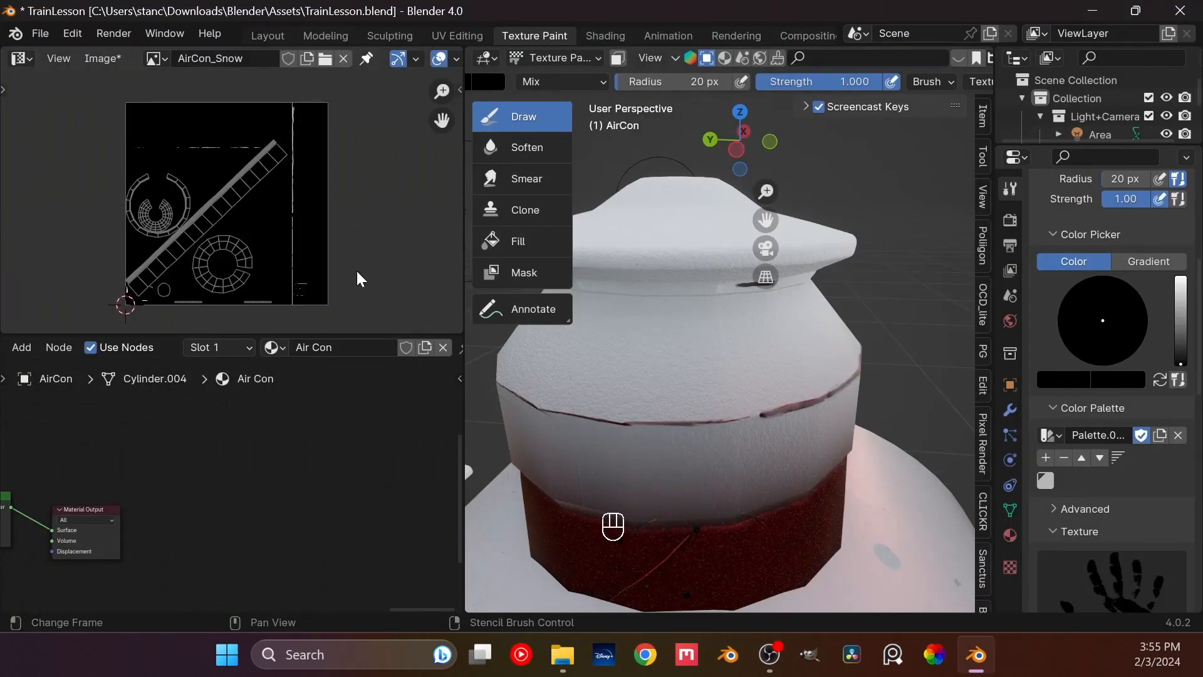
Step: In Blender, load the edited Hand.png into the brush texture's image settings in place of the black version
scroll(1129, 565, "down", 1)
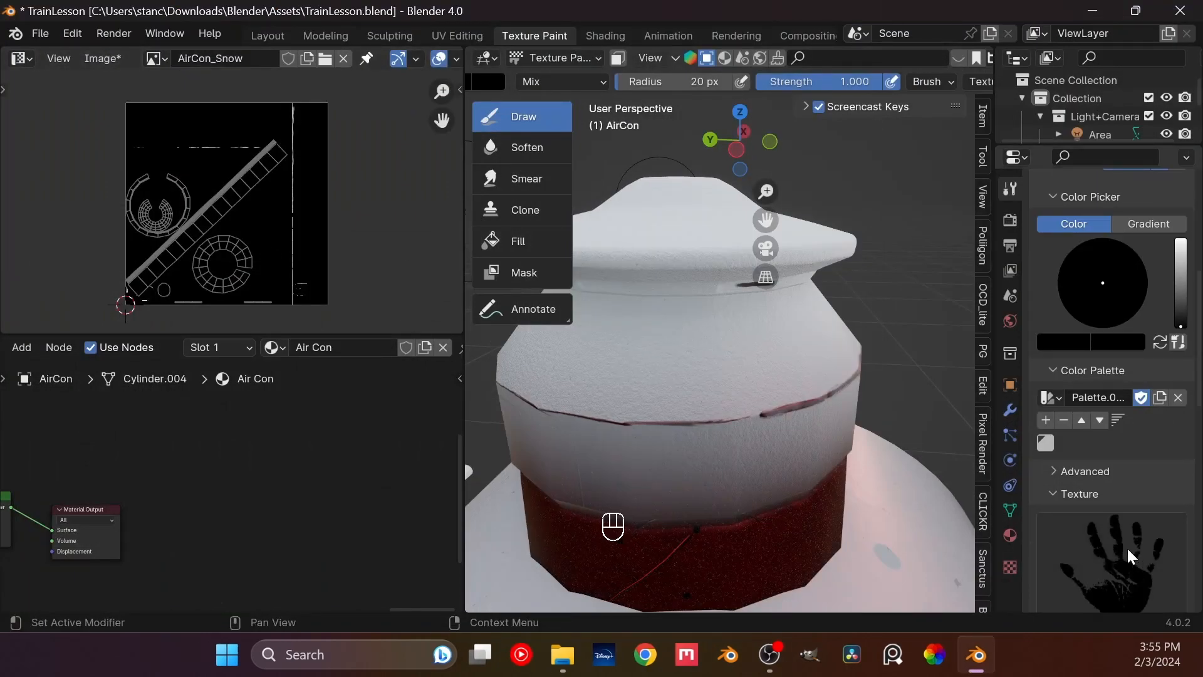
scroll(1131, 553, "up", 1)
left_click(1010, 567)
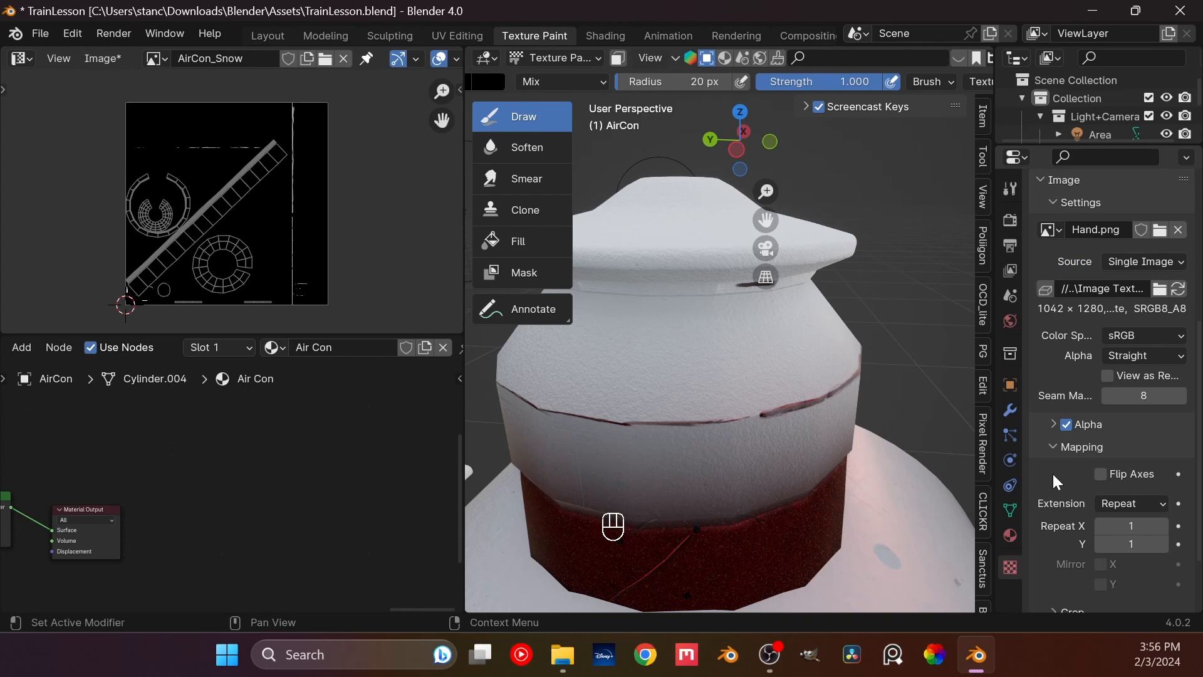
left_click(1160, 230)
double_click(456, 152)
scroll(1086, 463, "up", 5)
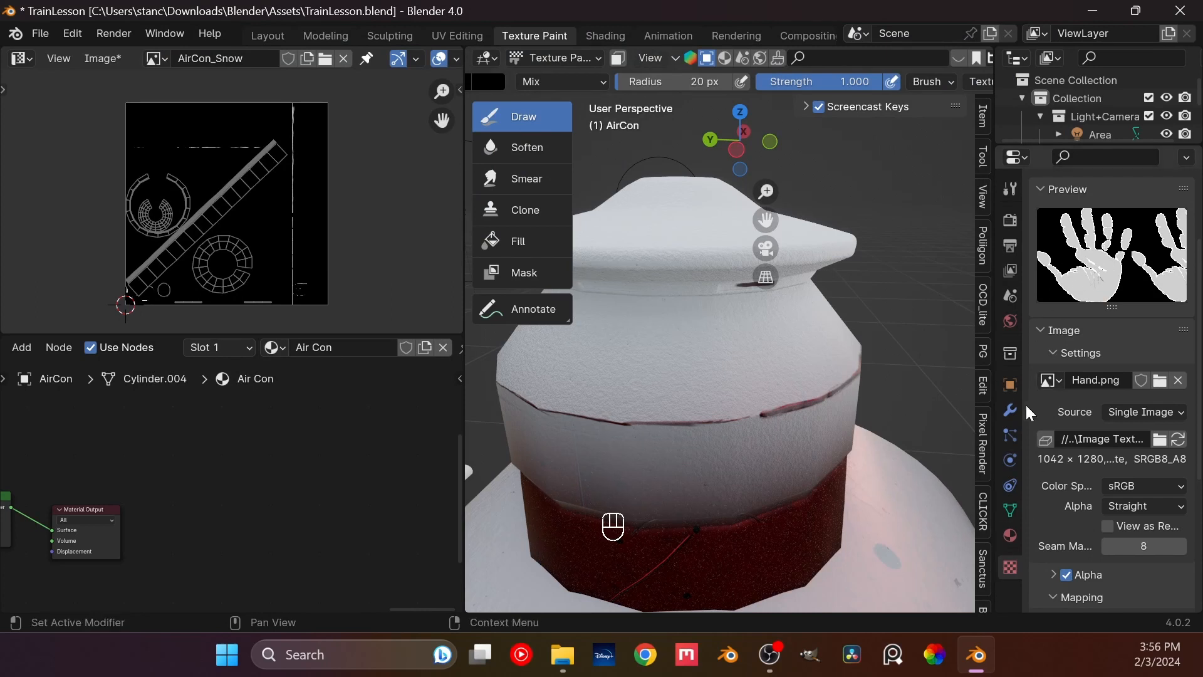
Step: Set the brush colour to white, and paint the handprint through the stencil onto the AirCon vent's snow
left_click(1010, 188)
scroll(1068, 432, "down", 5)
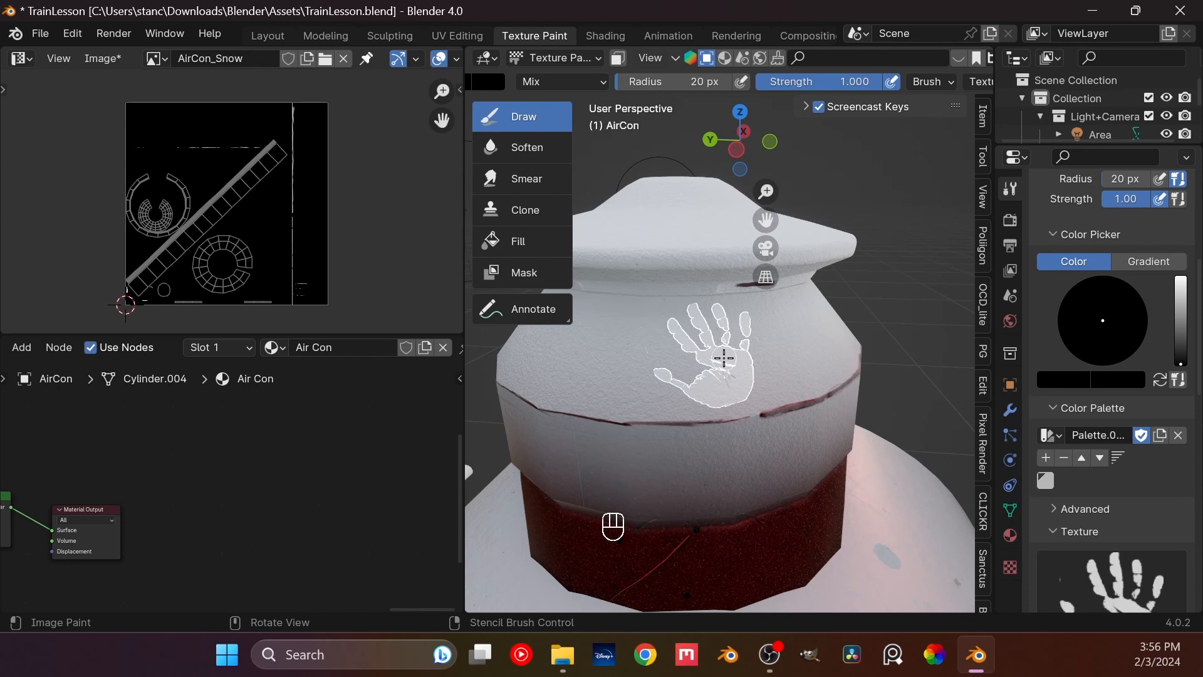
left_click_drag(1181, 362, 1180, 277)
mouse_move(712, 337)
left_mouse_down()
mouse_move(685, 344)
mouse_move(721, 379)
mouse_move(697, 314)
mouse_move(732, 381)
mouse_move(720, 321)
mouse_move(723, 341)
mouse_move(668, 383)
mouse_move(730, 356)
mouse_move(747, 334)
mouse_move(731, 310)
mouse_move(673, 329)
mouse_move(734, 404)
mouse_move(674, 392)
mouse_move(686, 391)
mouse_move(671, 384)
mouse_move(677, 330)
left_mouse_up()
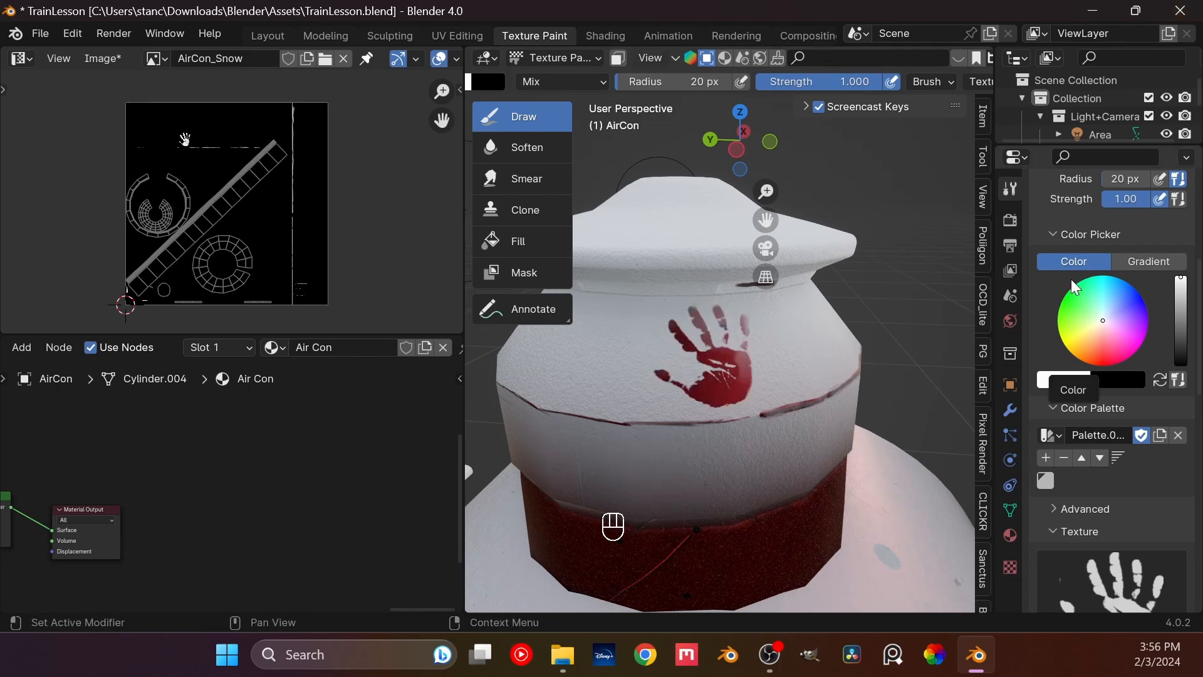
Step: Examine the vent's handprint from the camera view, both with the whole train visible and up close
scroll(904, 355, "down", 5)
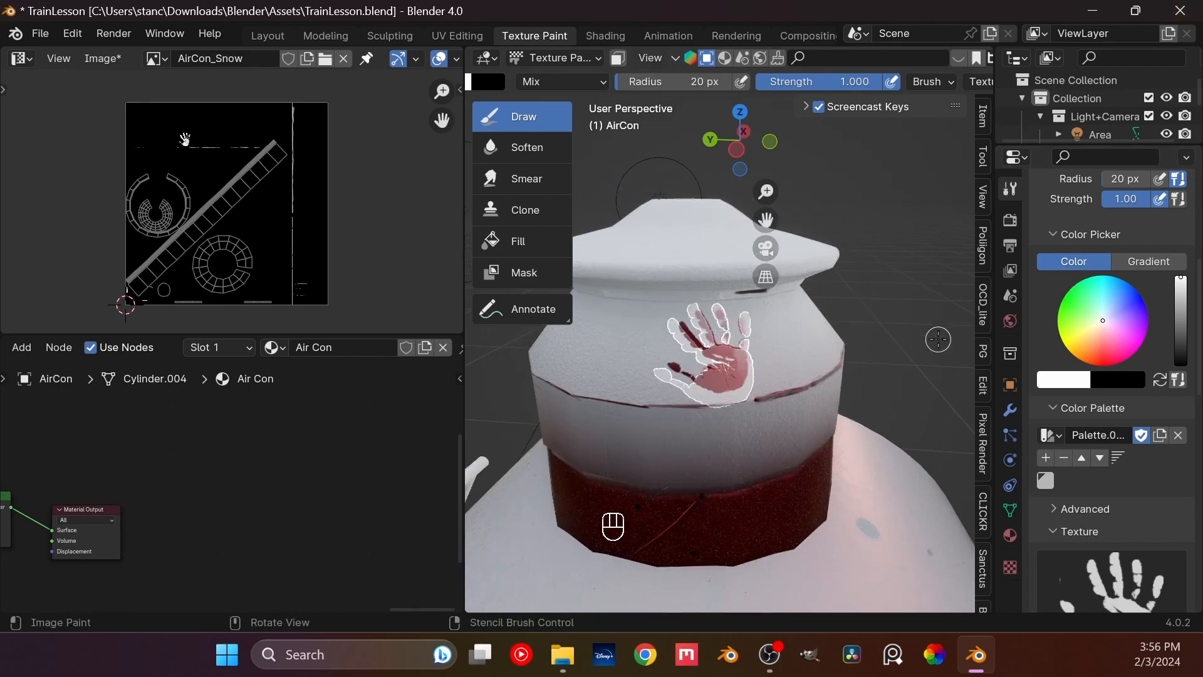
key("KP_0")
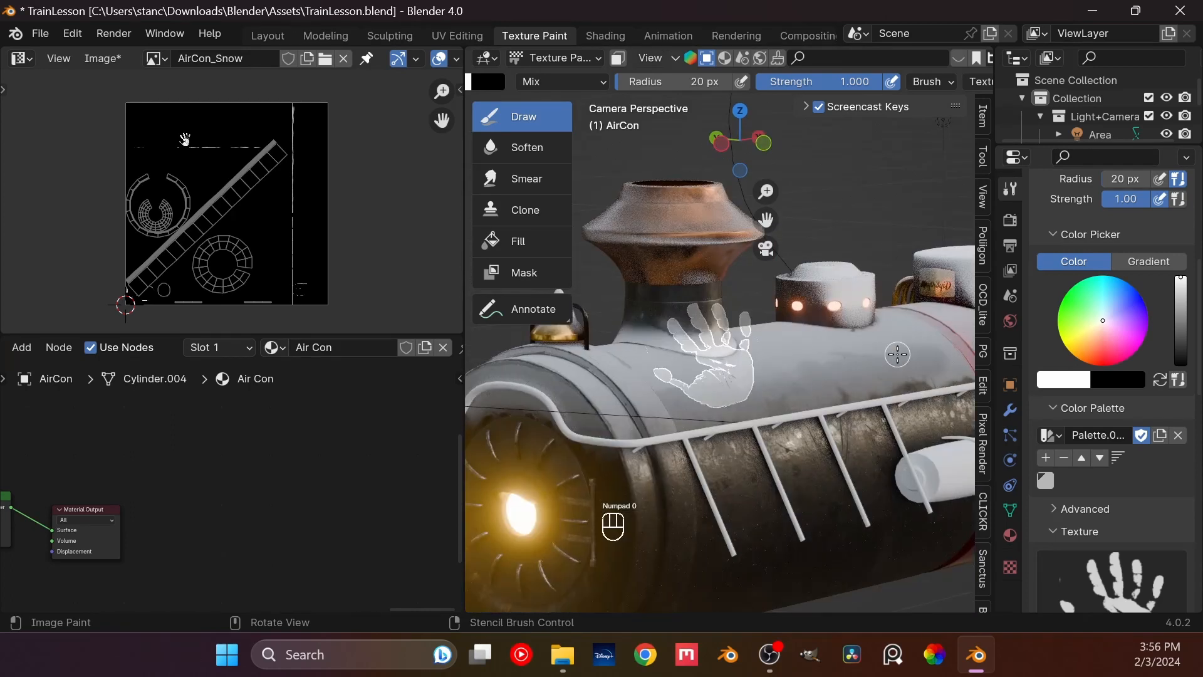
middle_click_drag(898, 355, 616, 385, "shift")
scroll(702, 439, "down", 1)
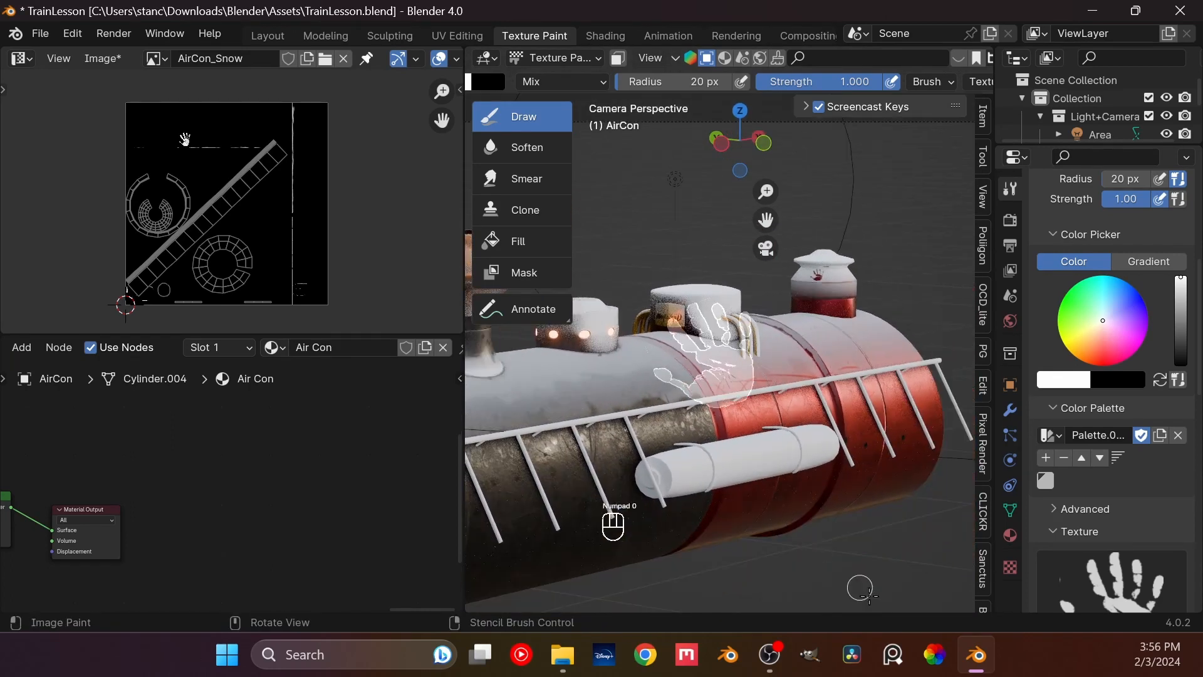
scroll(846, 505, "down", 2)
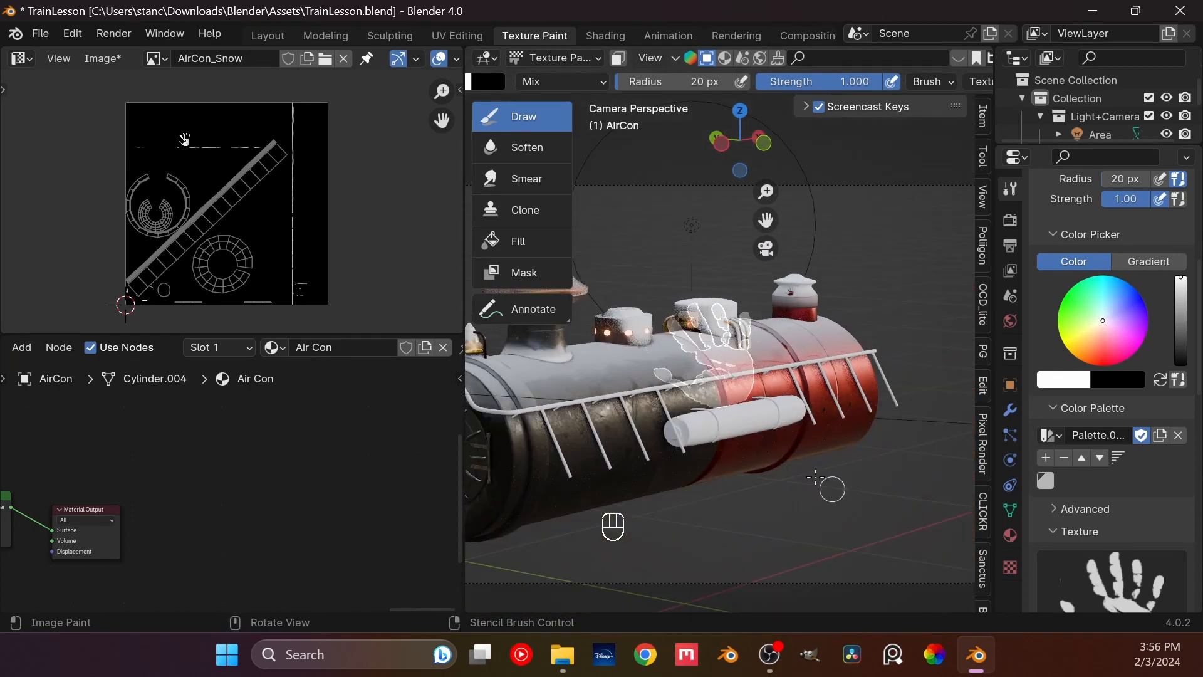
middle_click_drag(816, 477, 827, 457, "shift")
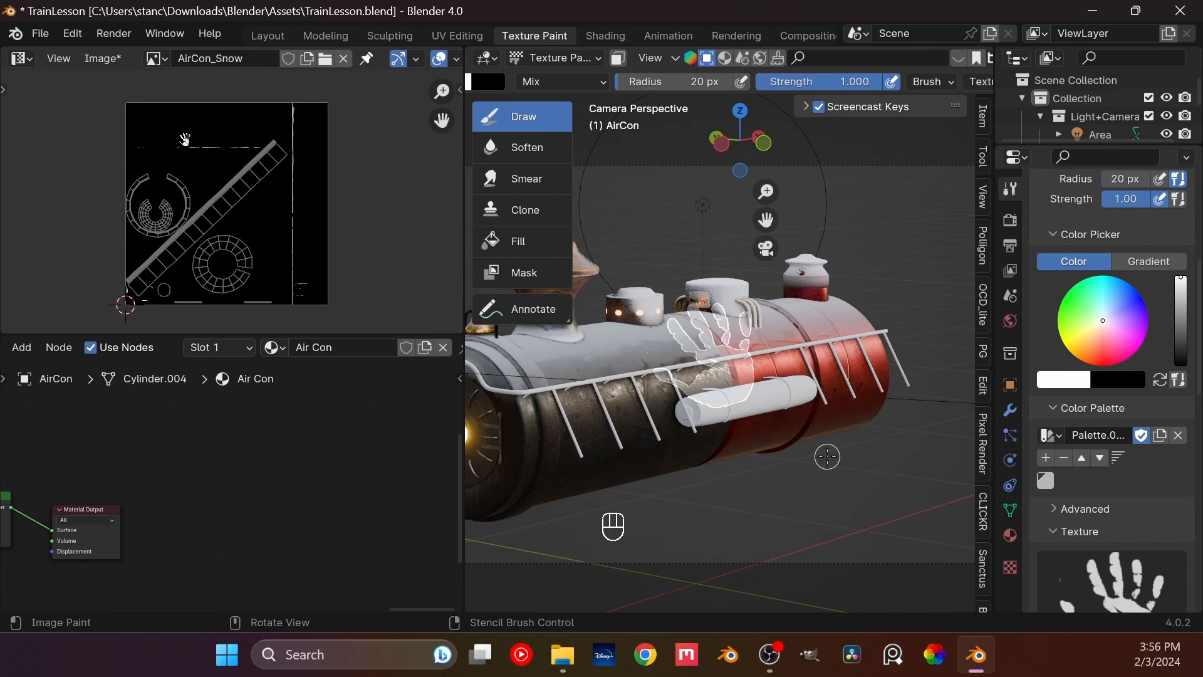
scroll(809, 378, "up", 5)
middle_click_drag(824, 332, 692, 369, "shift")
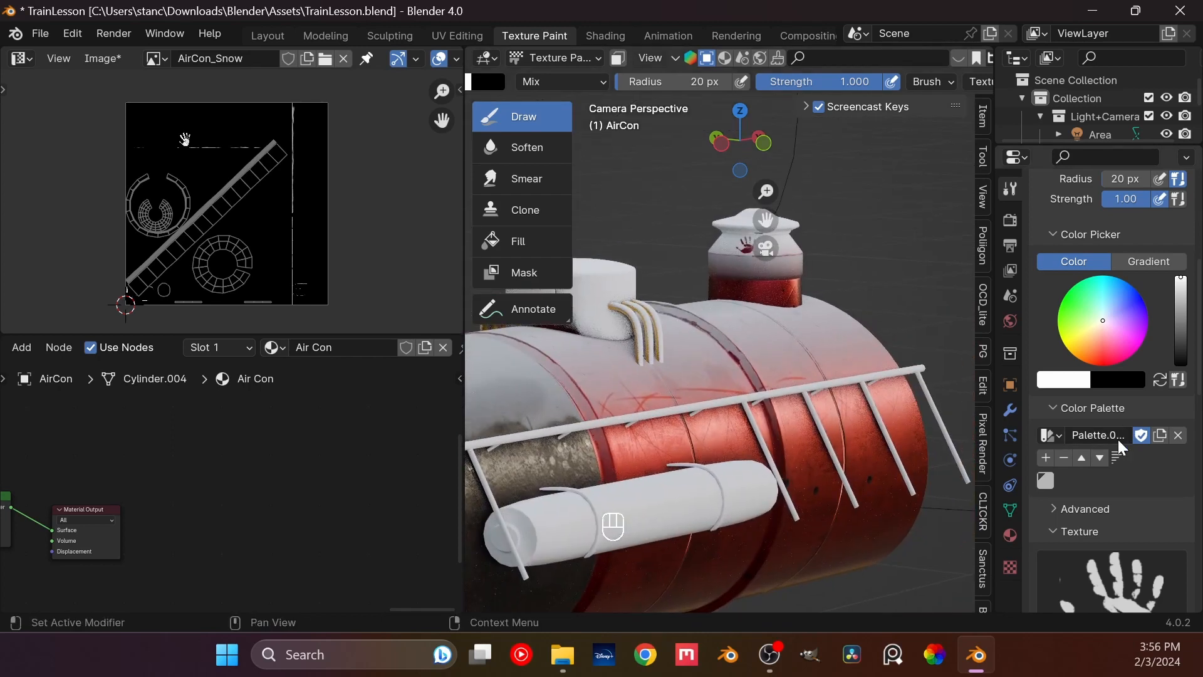
Step: Remove the Hand Print texture from the brush and set the brush texture mapping to View Plane
scroll(1131, 521, "down", 8)
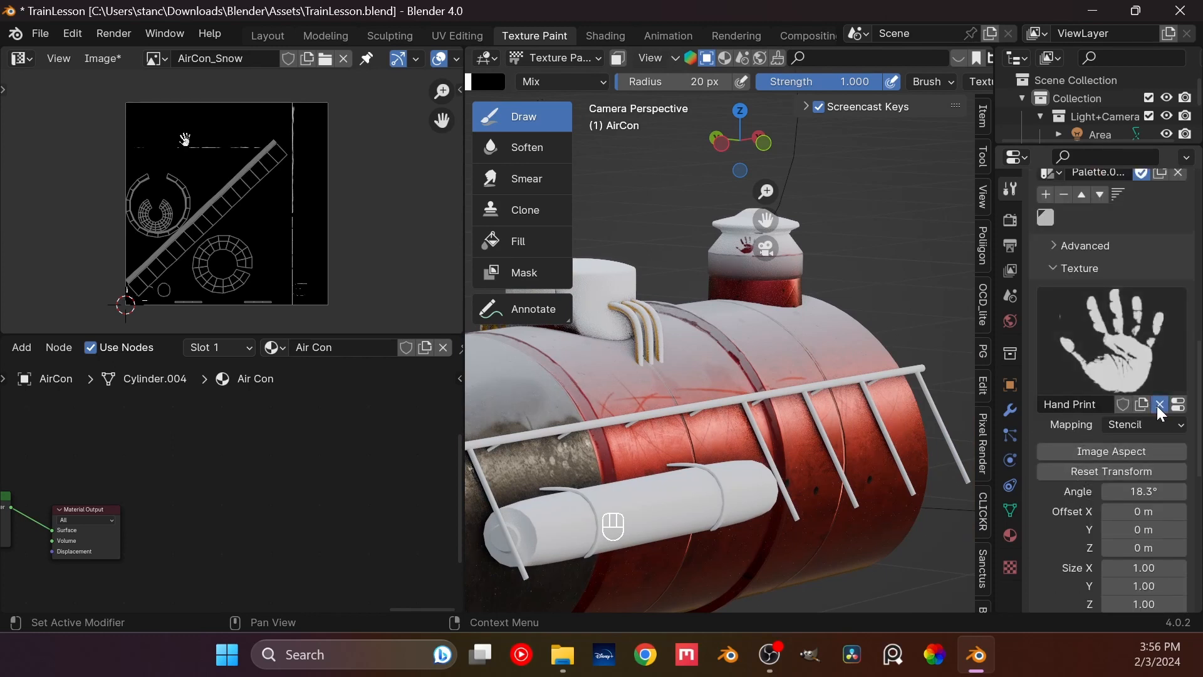
left_click(1159, 405)
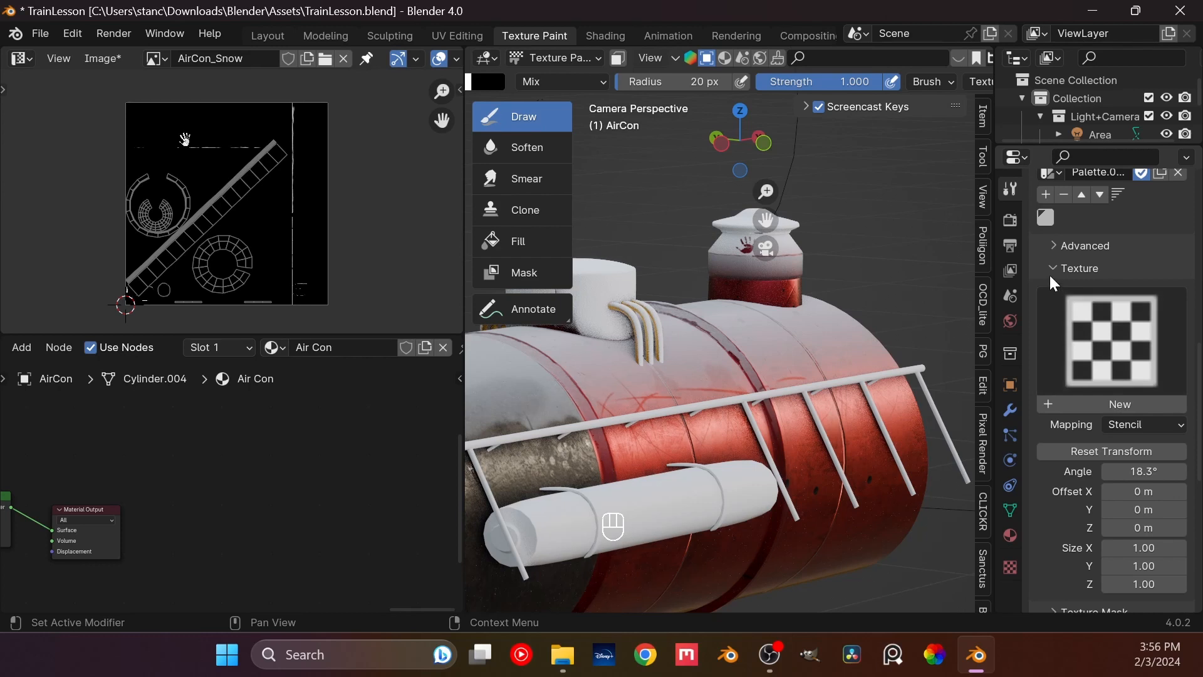
left_click(1149, 425)
left_click(1127, 446)
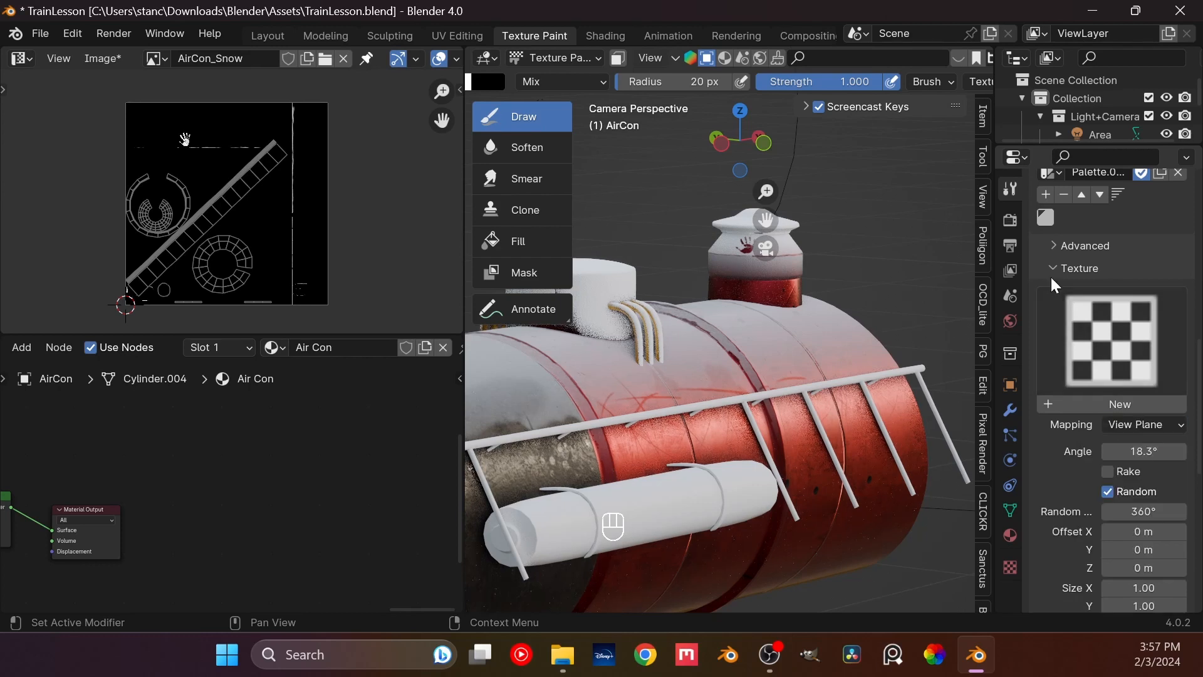
left_click(1049, 273)
scroll(1044, 262, "up", 5)
scroll(1072, 287, "up", 6)
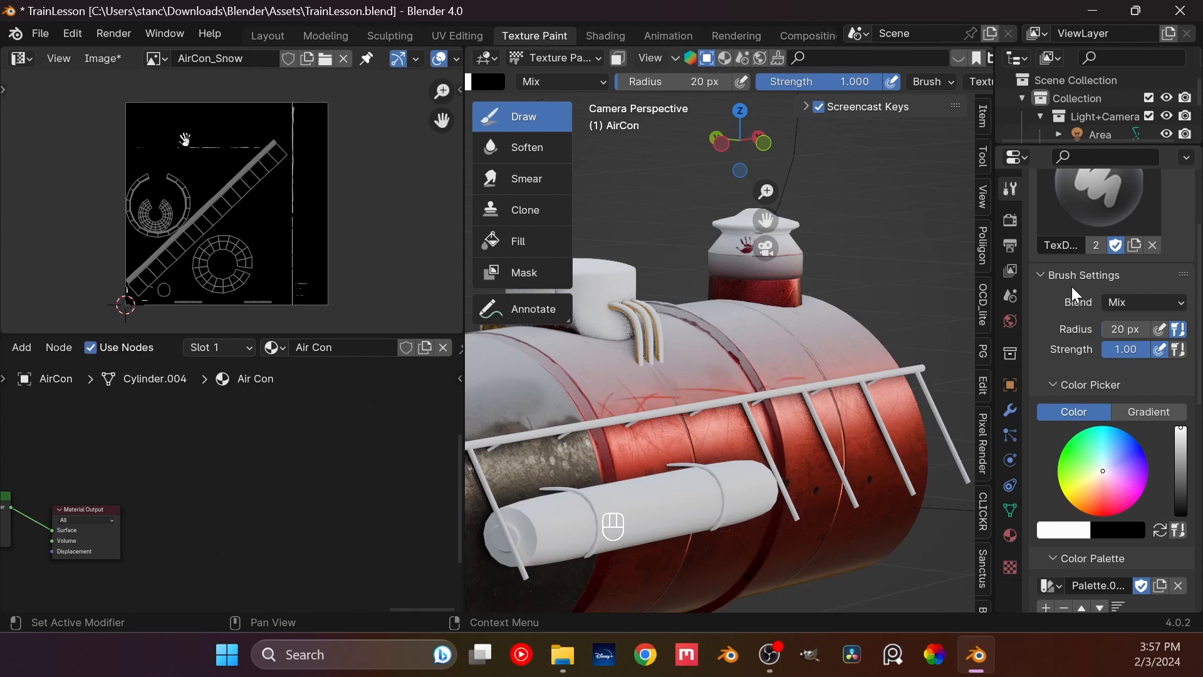
scroll(693, 346, "up", 5)
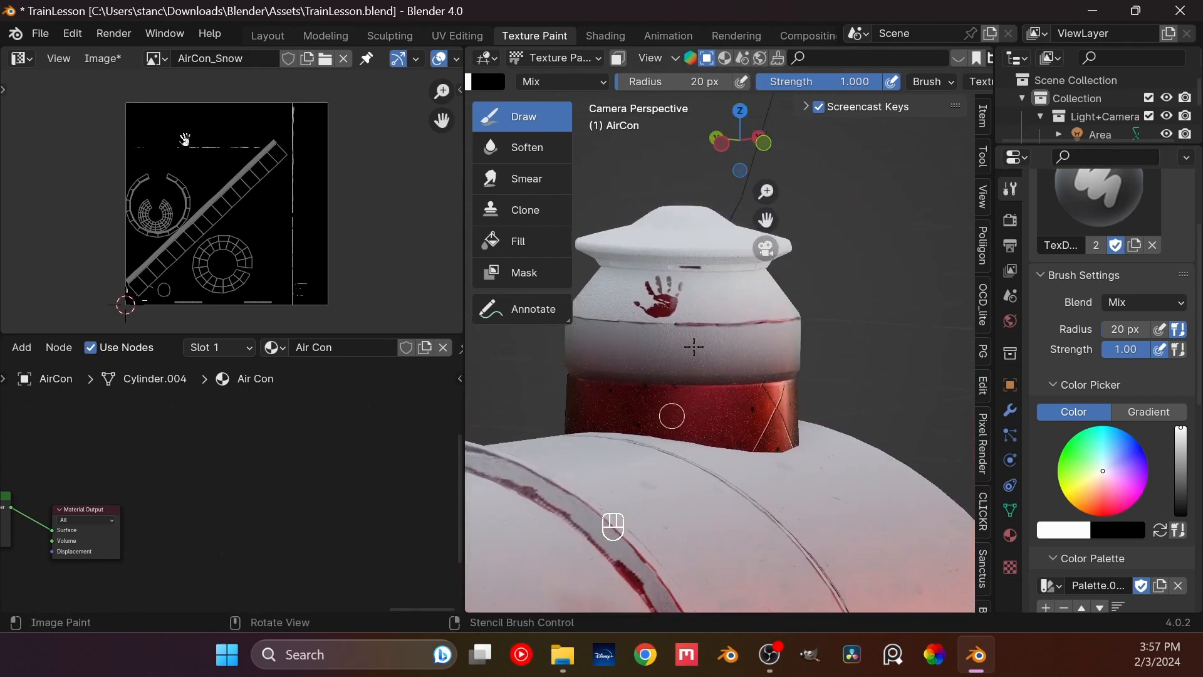
Step: Examine the snow on the AirCon vent's cap and around the handprint up close from several angles
scroll(696, 313, "up", 4)
middle_click_drag(699, 244, 761, 518, "shift")
scroll(761, 508, "up", 2)
middle_click_drag(765, 461, 674, 348, "shift")
middle_click_drag(701, 402, 689, 448)
scroll(698, 376, "up", 2)
middle_click_drag(698, 376, 783, 316)
scroll(660, 370, "up", 4)
scroll(660, 370, "up", 2)
scroll(725, 414, "up", 5)
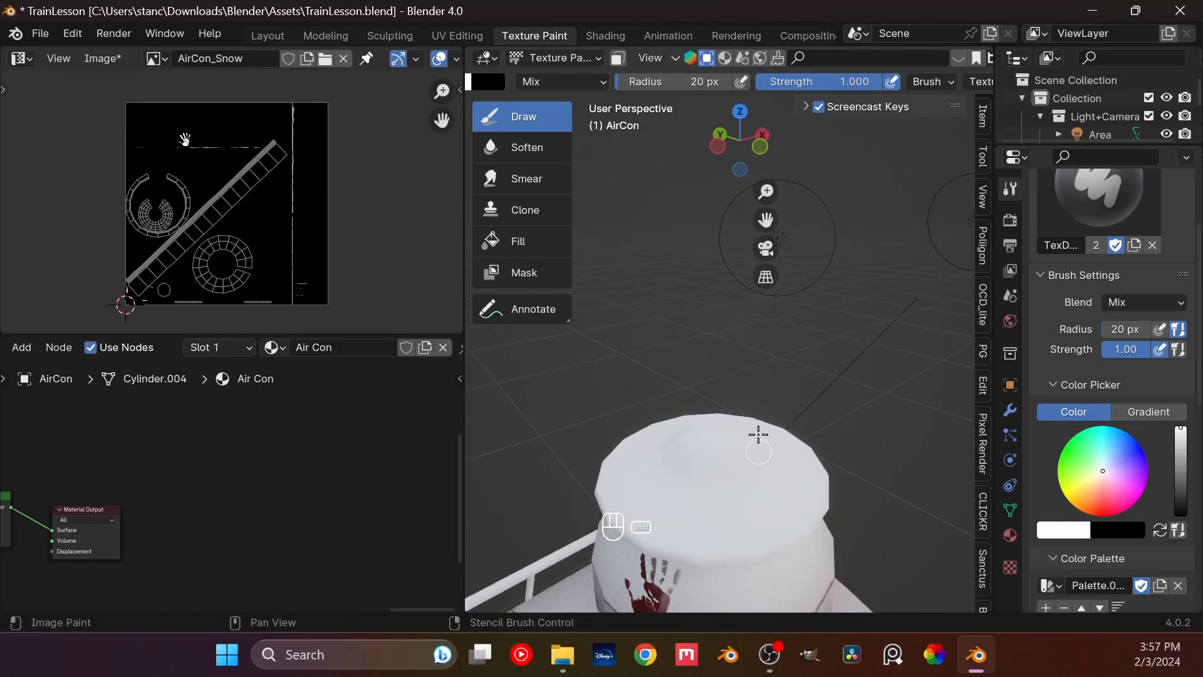
middle_click_drag(758, 435, 744, 345, "shift")
scroll(733, 432, "up", 2)
scroll(728, 431, "up", 2)
middle_click_drag(727, 430, 747, 330, "shift")
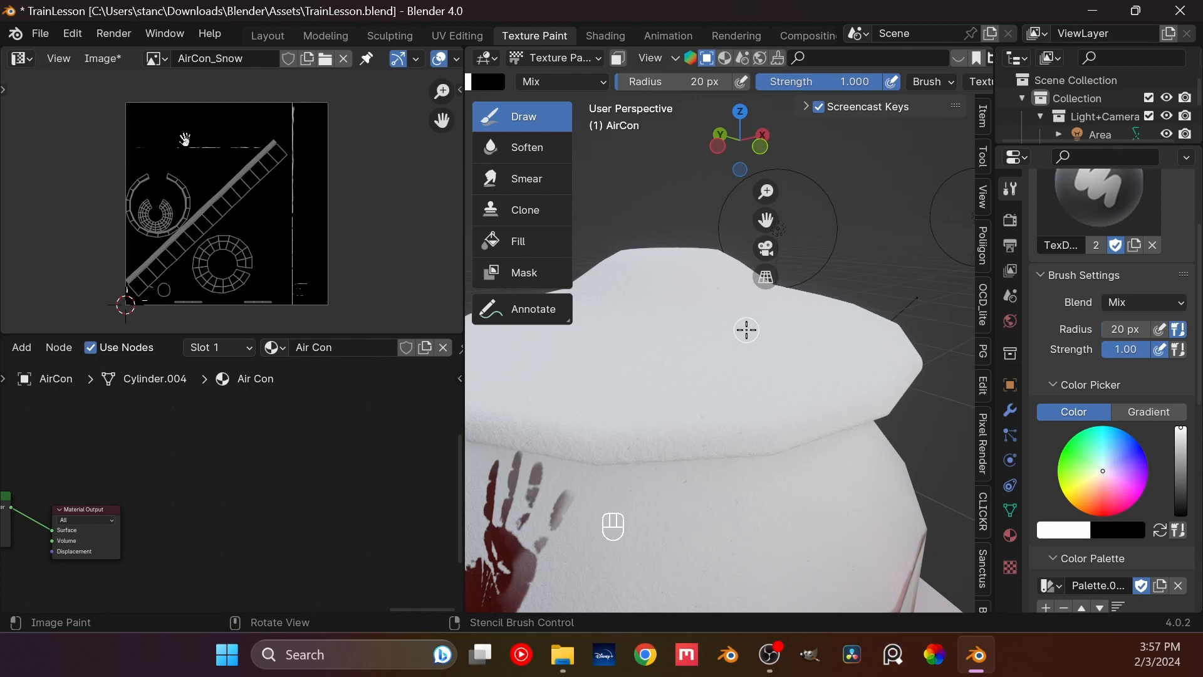
scroll(729, 330, "down", 4)
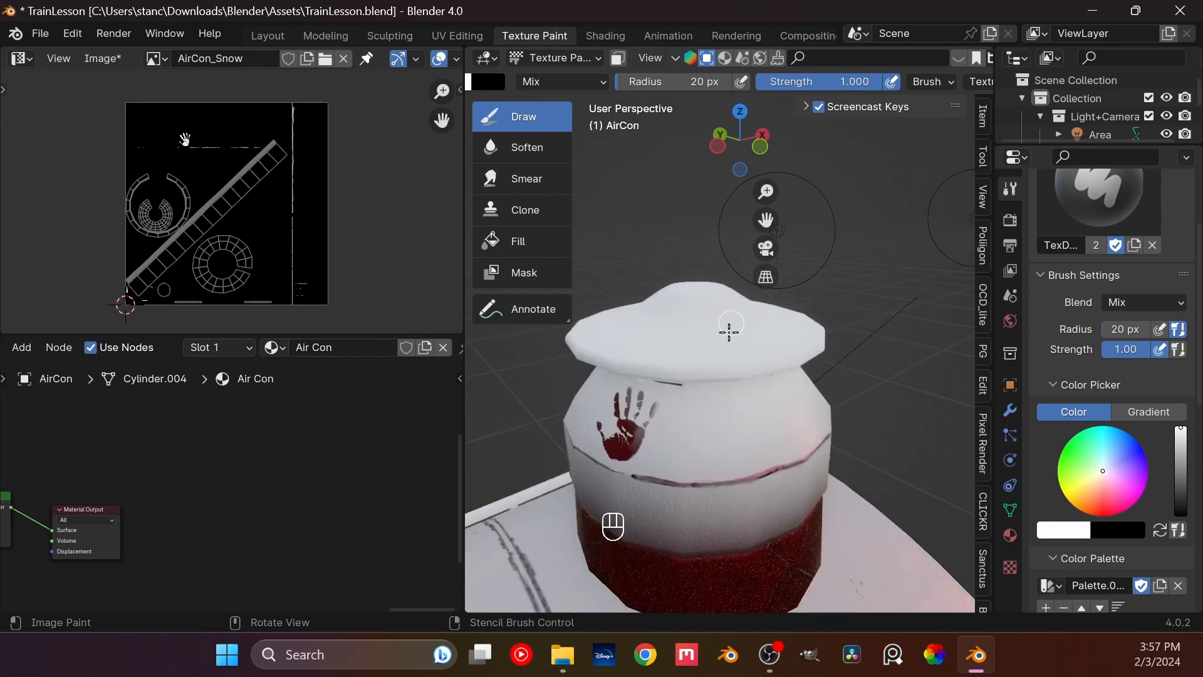
middle_click_drag(645, 443, 671, 436)
middle_click_drag(596, 468, 743, 454)
scroll(719, 462, "up", 1)
scroll(740, 465, "up", 3)
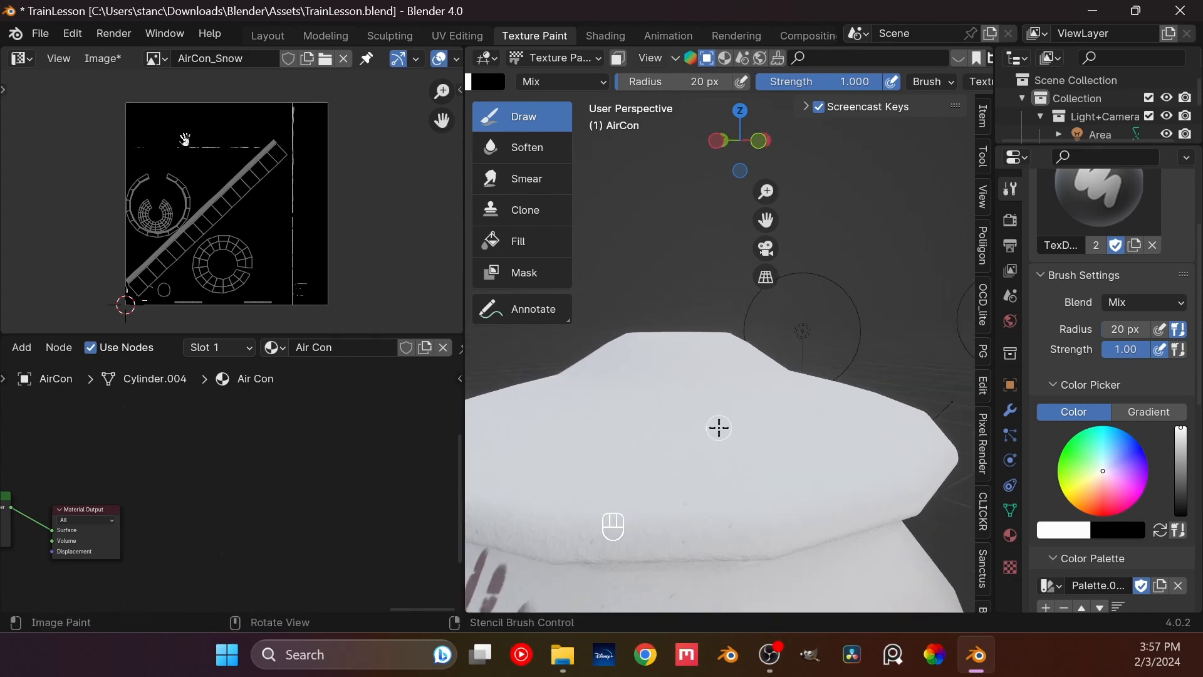
scroll(721, 410, "down", 6)
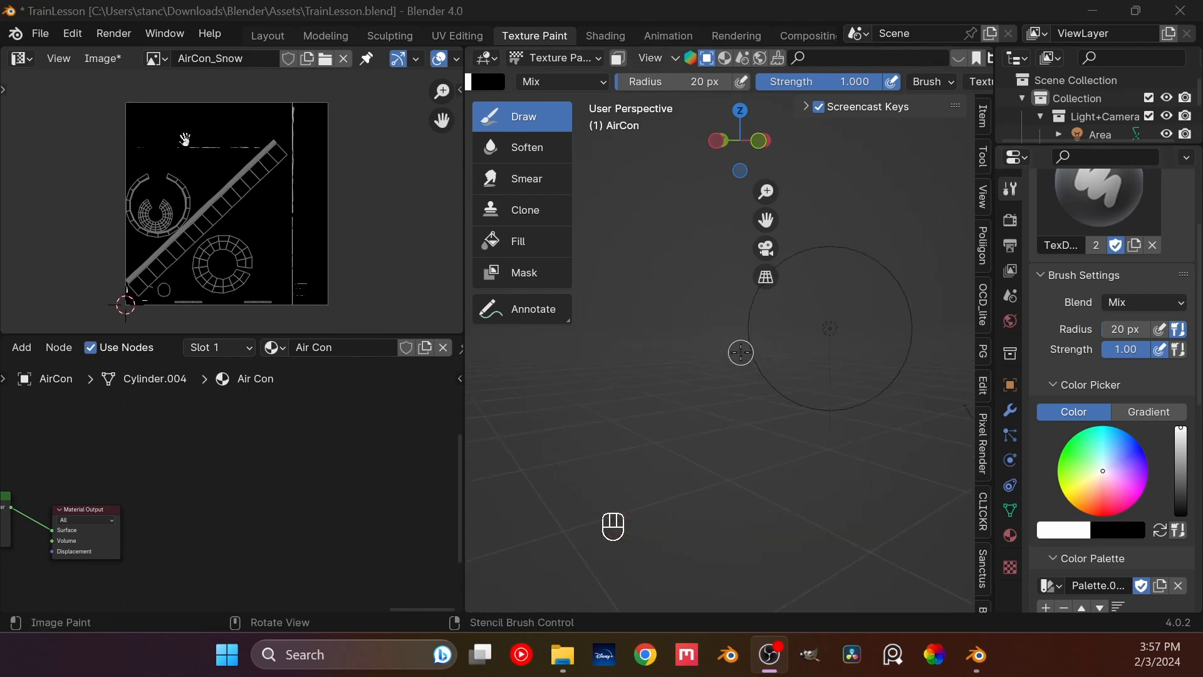
Step: Frame the vent's cap up close and set the brush radius to 10 px
scroll(732, 355, "down", 3)
middle_click_drag(705, 346, 699, 370)
scroll(696, 365, "up", 6)
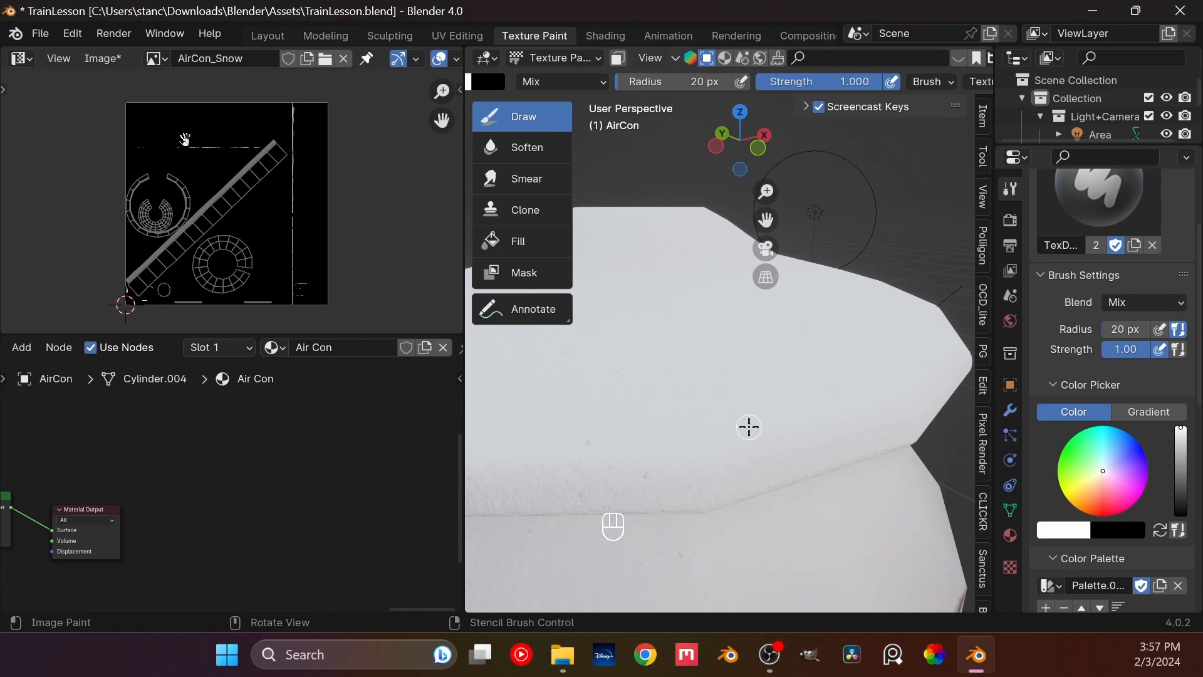
left_click(665, 88)
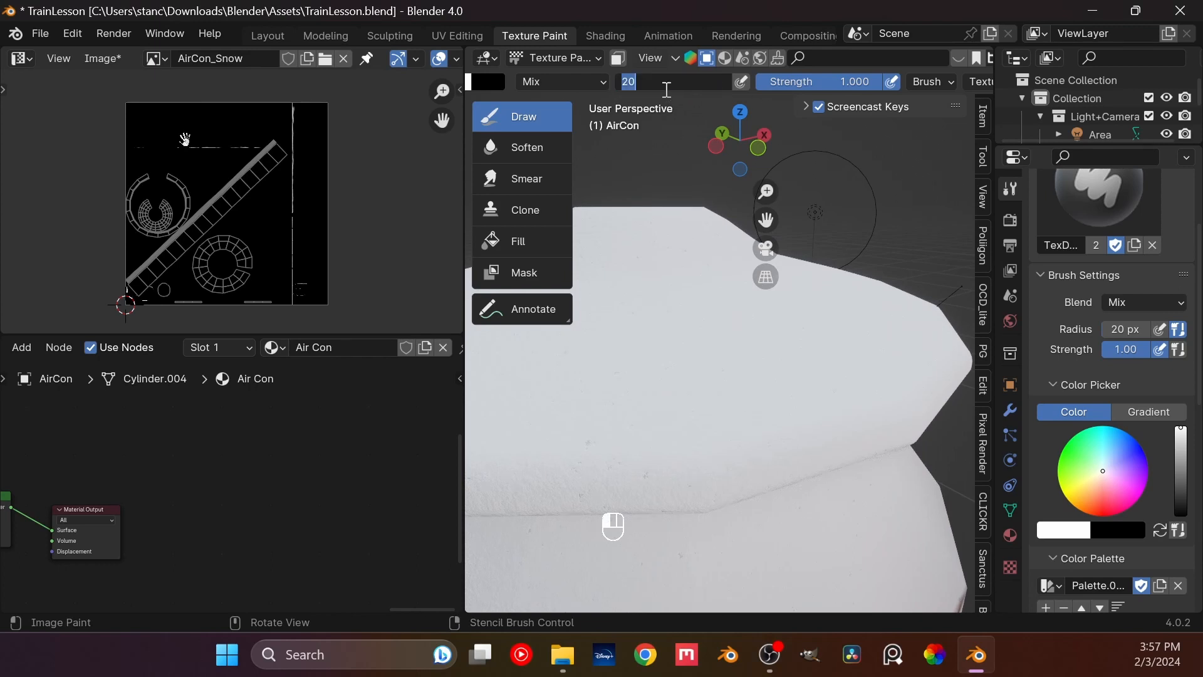
type("10")
key("Return")
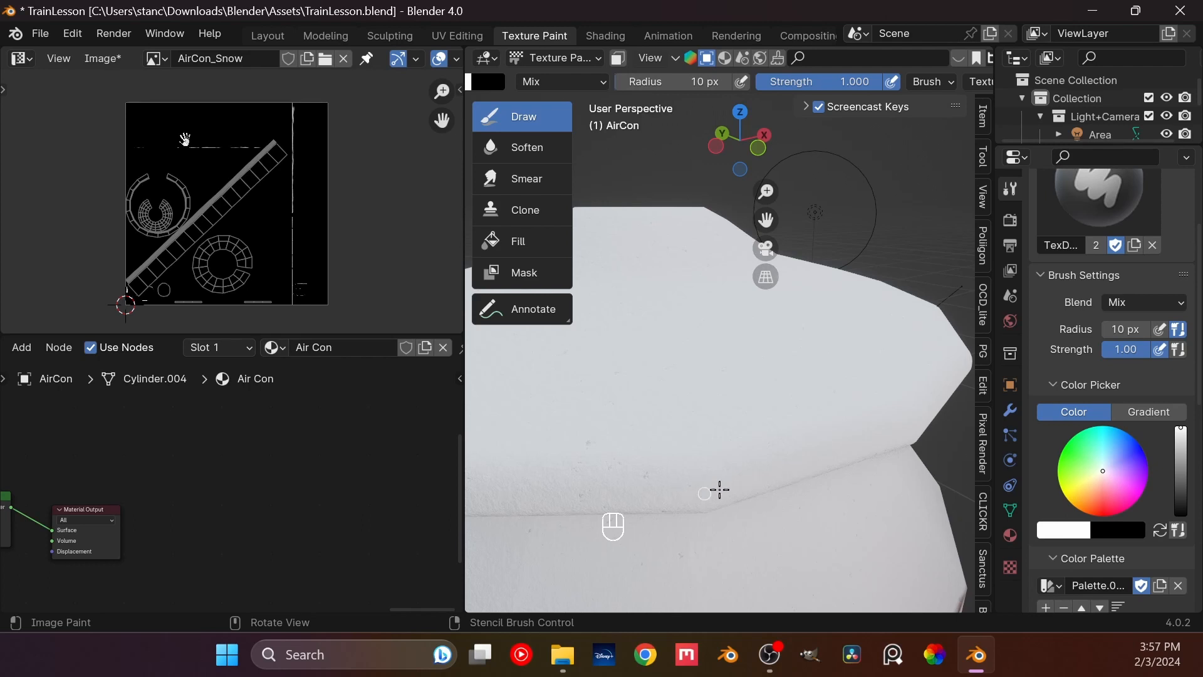
Step: Paint a first snow-free patch in white on the underside of the vent cap's rim
middle_click_drag(790, 475, 779, 436)
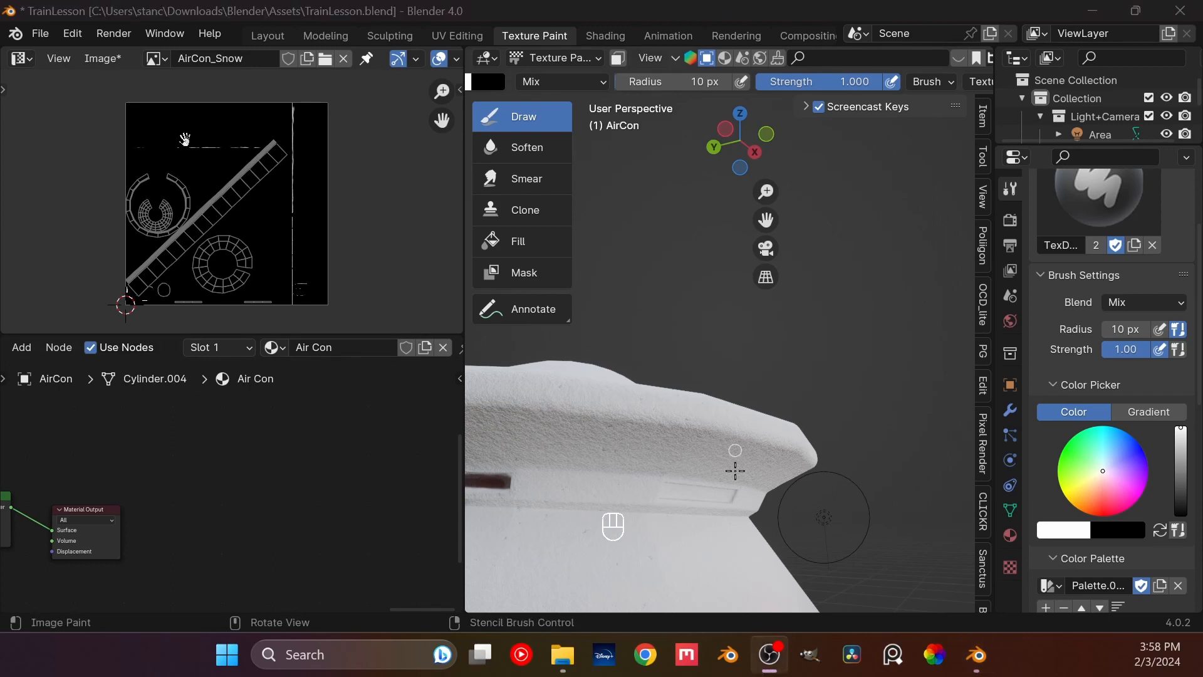
mouse_move(733, 468)
middle_mouse_down()
mouse_move(672, 451)
mouse_move(652, 416)
middle_mouse_up()
middle_click_drag(525, 391, 593, 381)
middle_click_drag(743, 376, 704, 394)
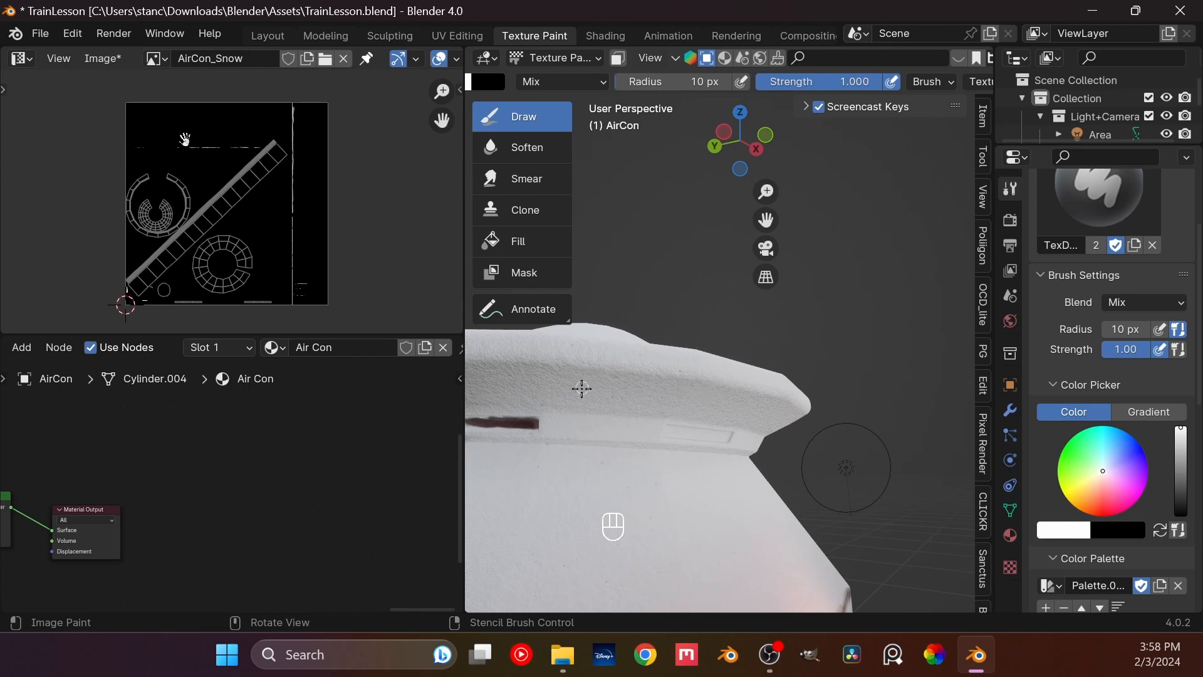
mouse_move(566, 401)
left_mouse_down()
mouse_move(592, 403)
mouse_move(586, 392)
mouse_move(631, 378)
left_mouse_up()
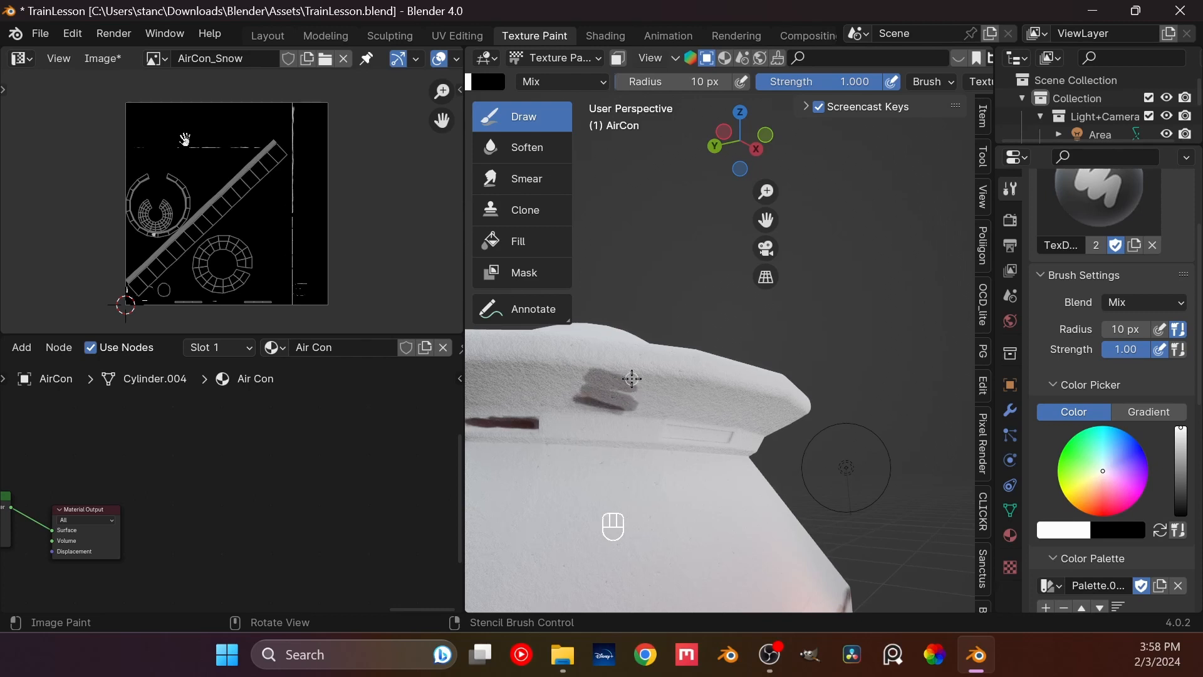
Step: Enable Y-axis mirroring for painting, and widen and deepen the snow-free patch under the vent cap's rim
scroll(941, 80, "down", 10)
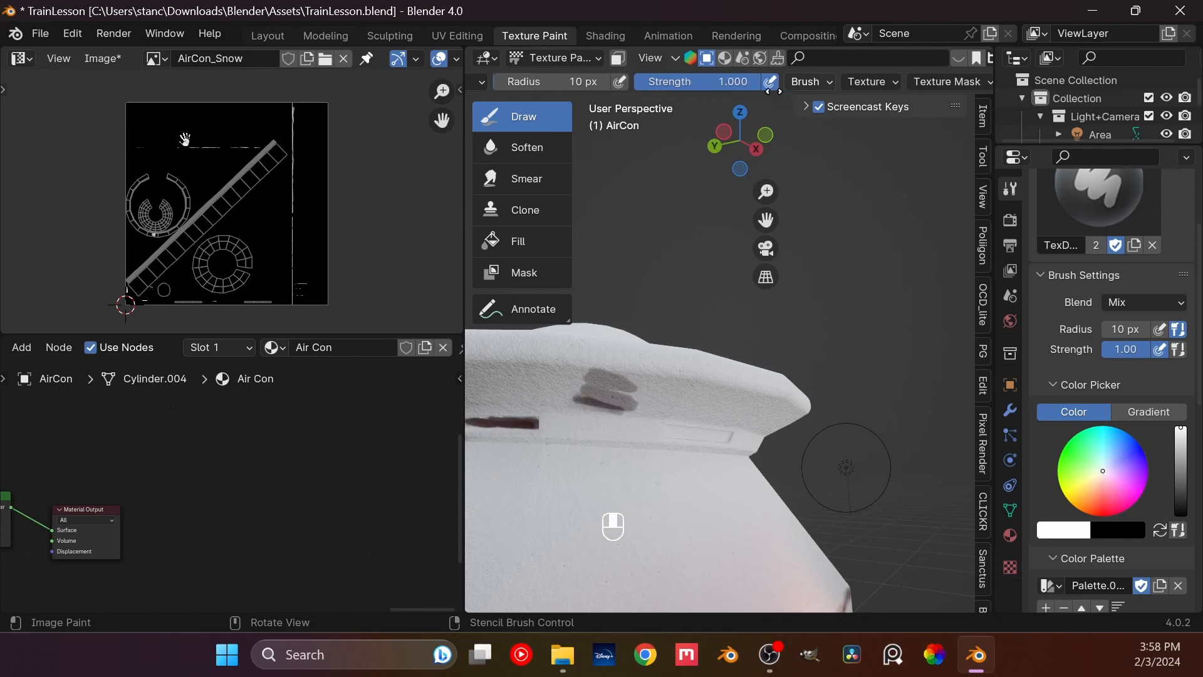
left_click(897, 81)
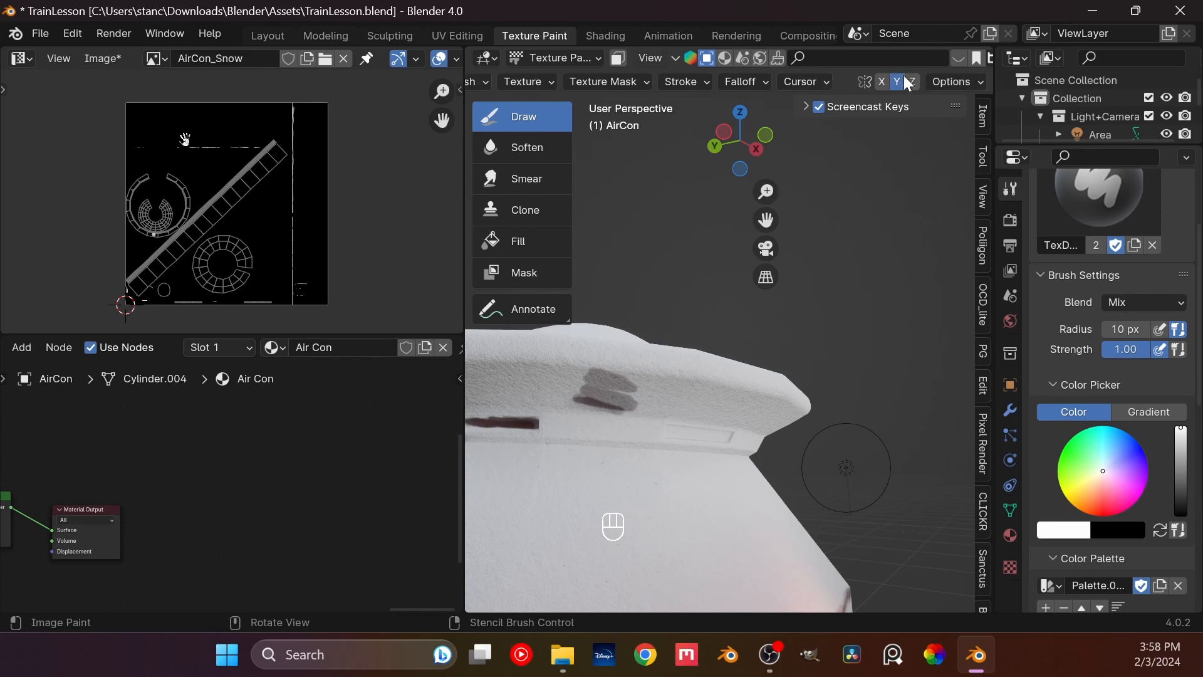
mouse_move(599, 408)
left_mouse_down()
mouse_move(626, 404)
mouse_move(555, 401)
mouse_move(633, 389)
mouse_move(564, 383)
mouse_move(620, 379)
mouse_move(705, 405)
mouse_move(680, 414)
mouse_move(762, 407)
mouse_move(618, 379)
mouse_move(683, 383)
mouse_move(627, 378)
mouse_move(658, 396)
mouse_move(643, 415)
mouse_move(643, 402)
left_mouse_up()
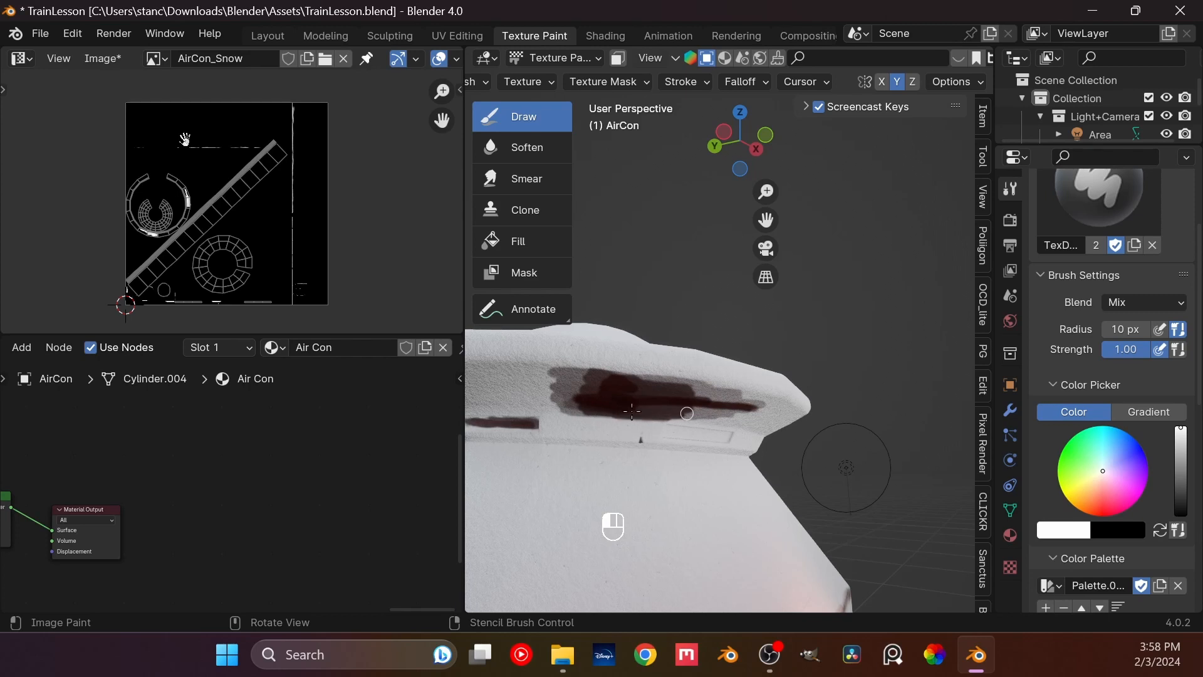
left_click_drag(699, 415, 625, 413)
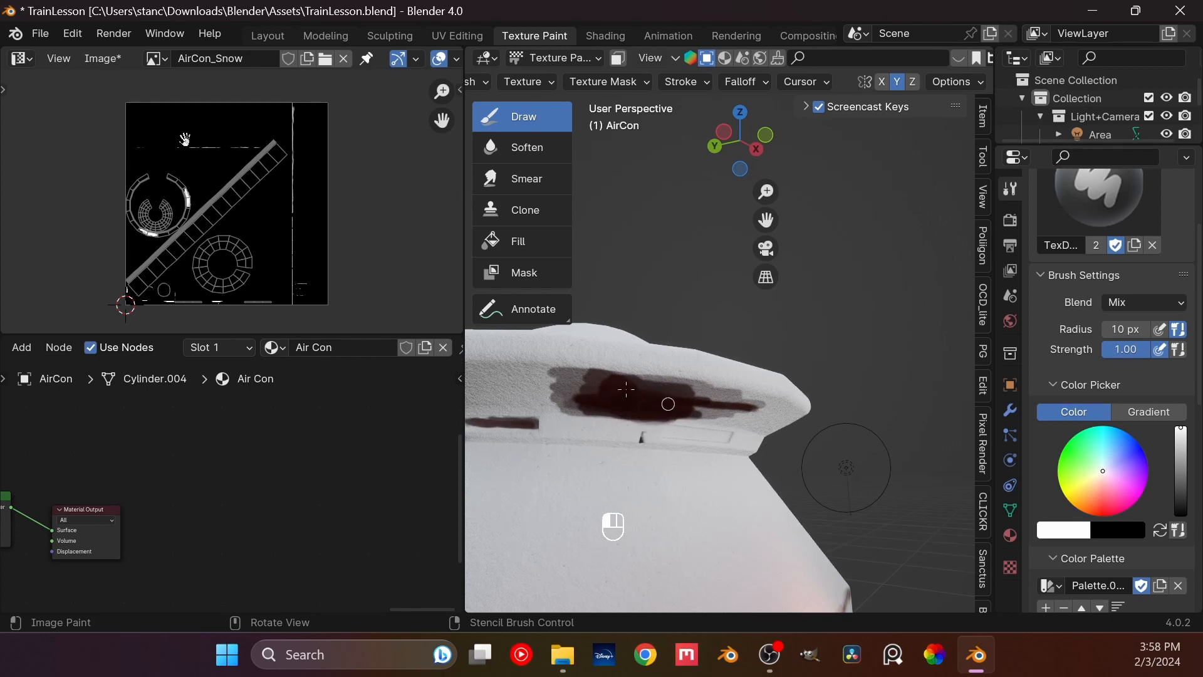
left_click_drag(635, 378, 692, 388)
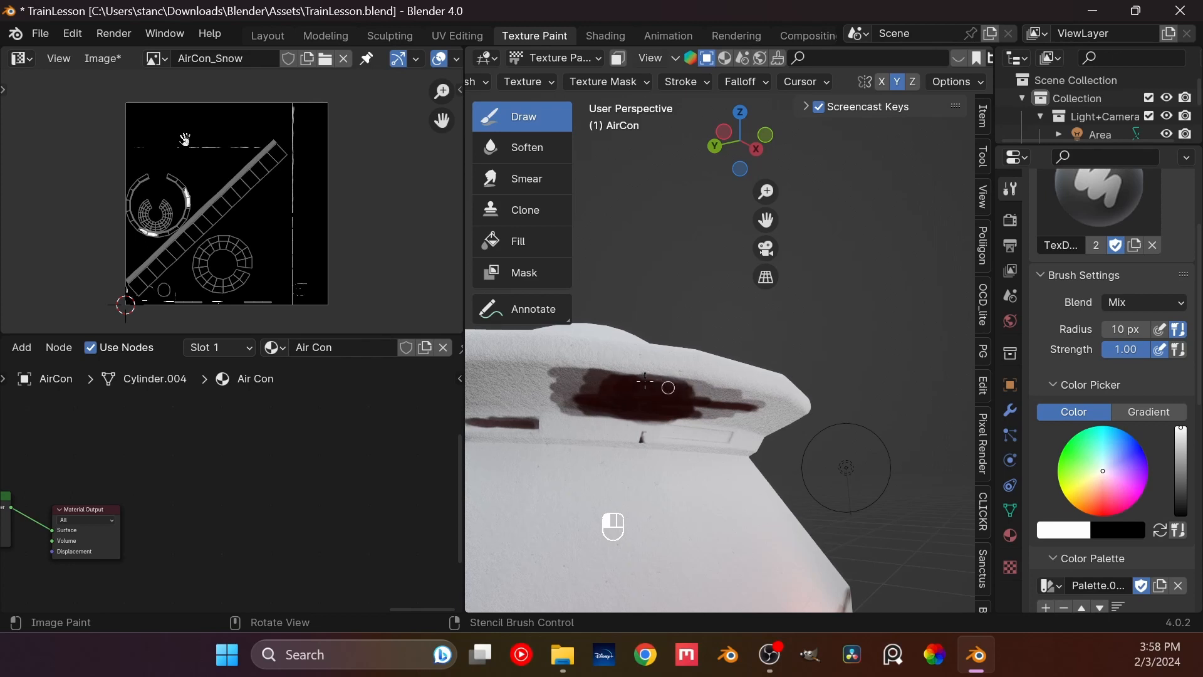
left_click_drag(612, 399, 565, 386)
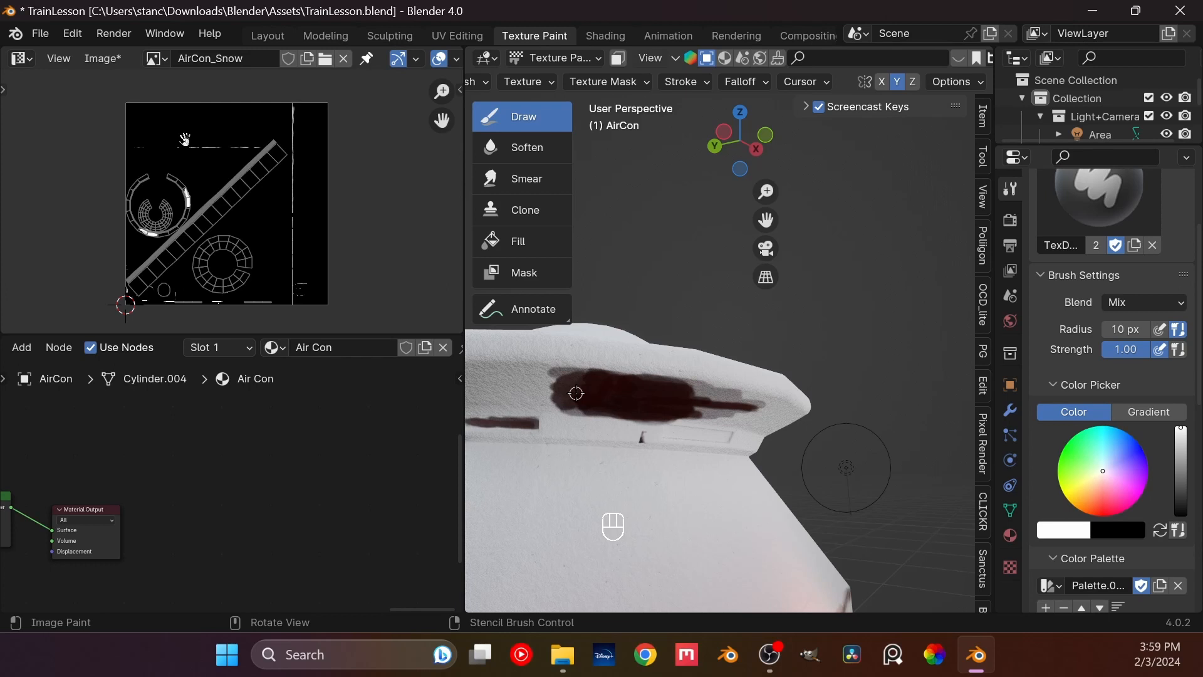
Step: Extend the snow-free area along the underside of the cap's rim on the side above the handprint
scroll(647, 430, "down", 4)
middle_click_drag(671, 411, 786, 417)
scroll(571, 370, "up", 4)
middle_click_drag(786, 418, 817, 423)
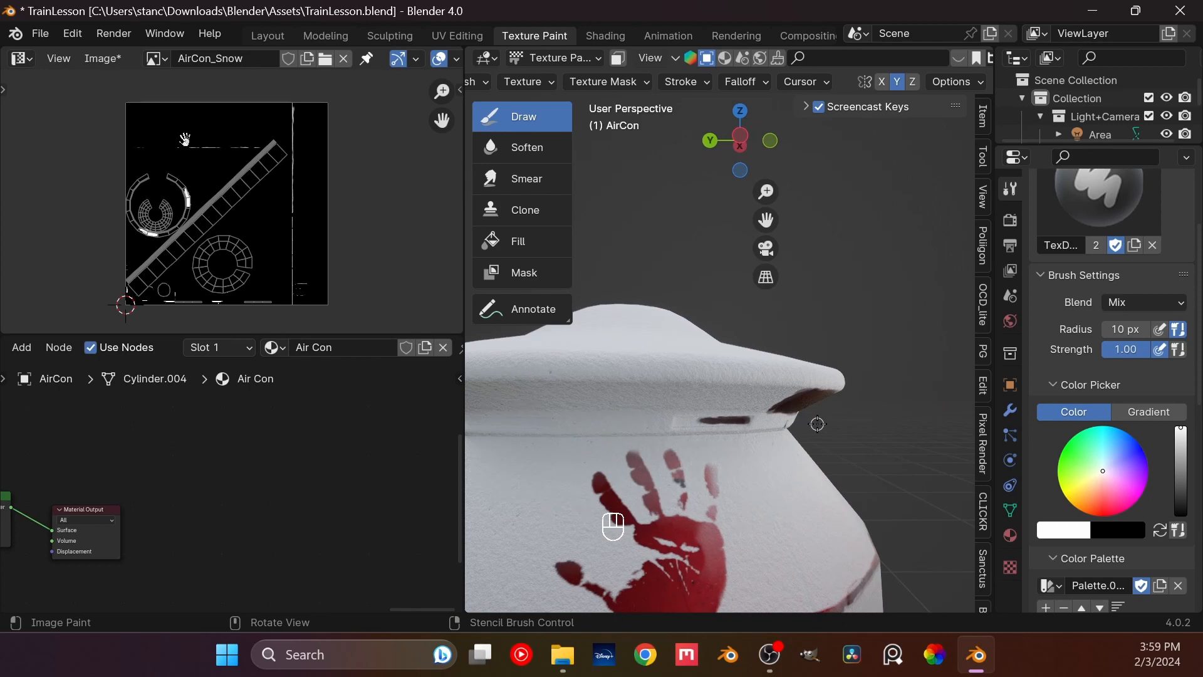
mouse_move(573, 403)
left_mouse_down()
mouse_move(643, 396)
mouse_move(551, 401)
mouse_move(749, 400)
mouse_move(649, 401)
mouse_move(677, 393)
mouse_move(784, 408)
left_mouse_up()
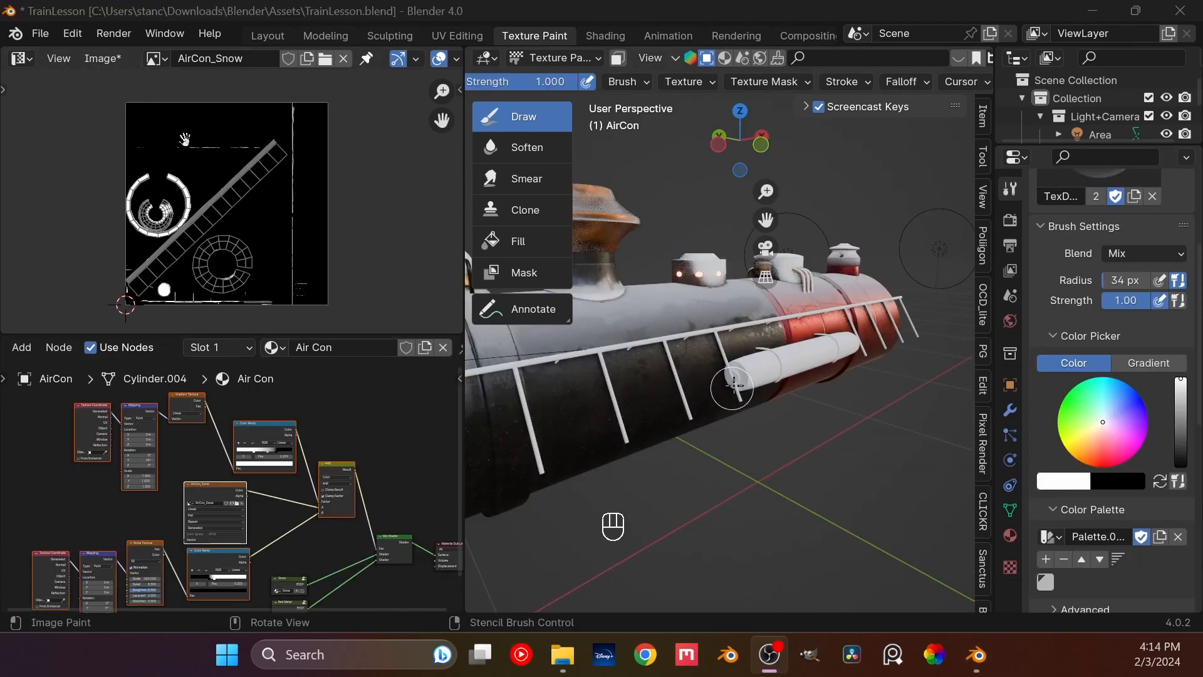
Step: Paint rounded snow-free spots along the lower edge of the vent's snow with the 34 px brush
middle_click_drag(806, 363, 692, 421)
scroll(692, 421, "up", 5)
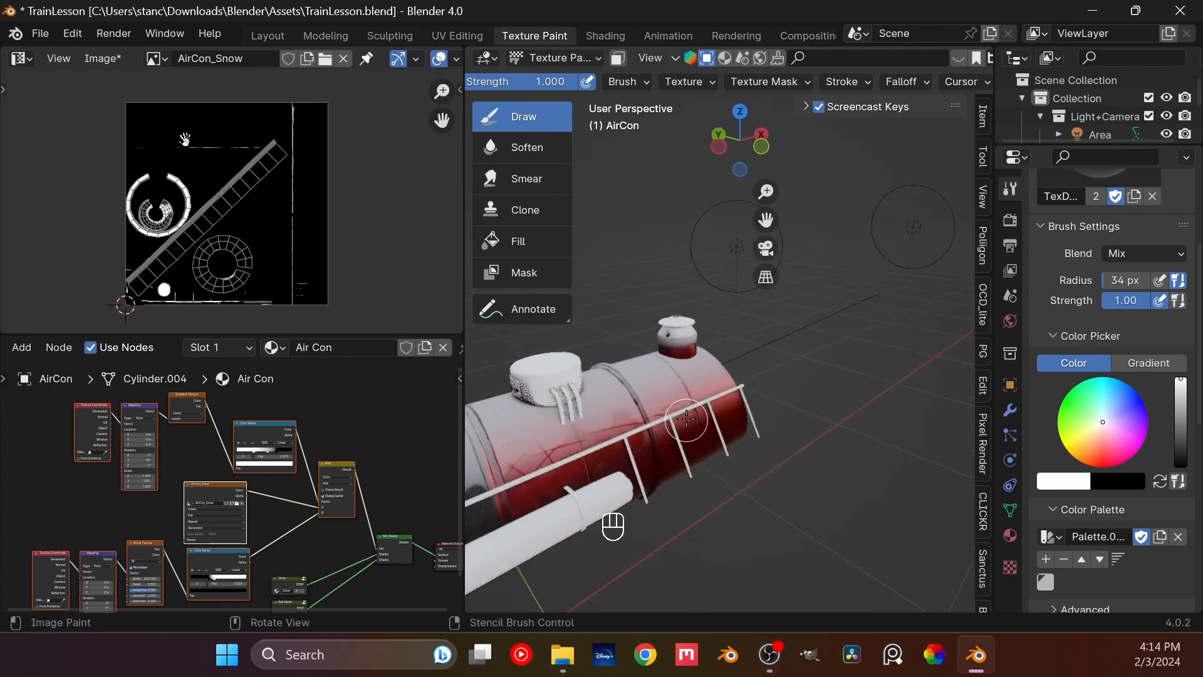
middle_click_drag(653, 345, 708, 308, "shift")
scroll(715, 302, "up", 6)
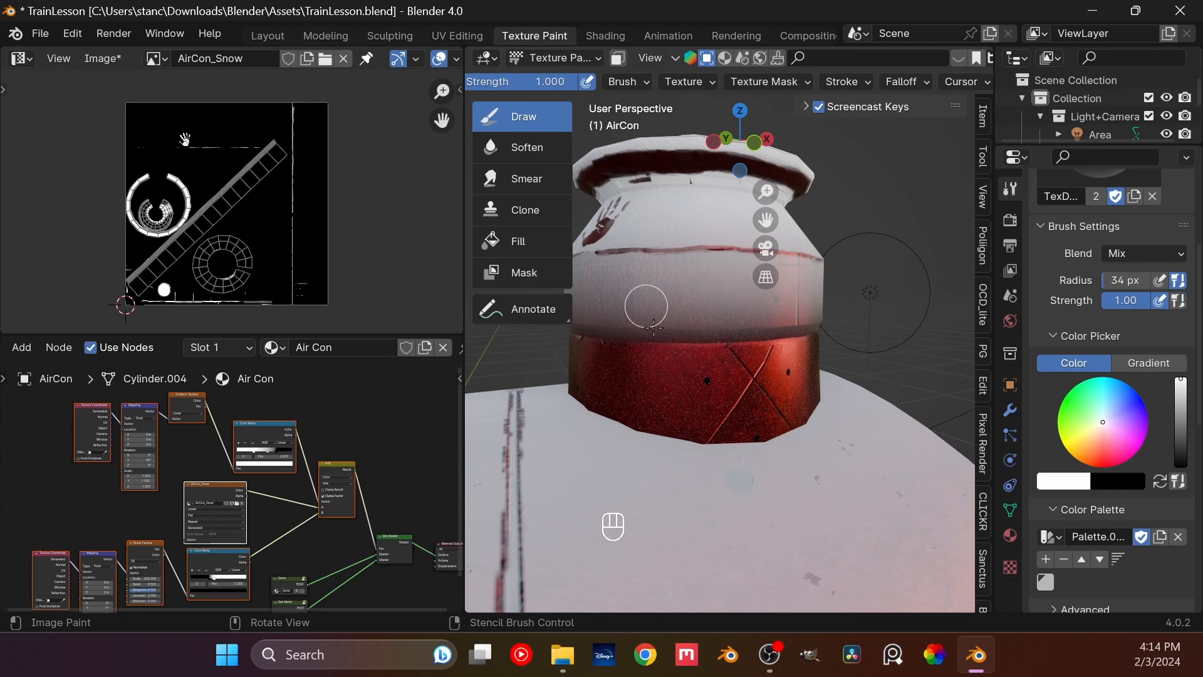
mouse_move(652, 312)
left_mouse_down()
mouse_move(658, 335)
mouse_move(794, 327)
left_mouse_up()
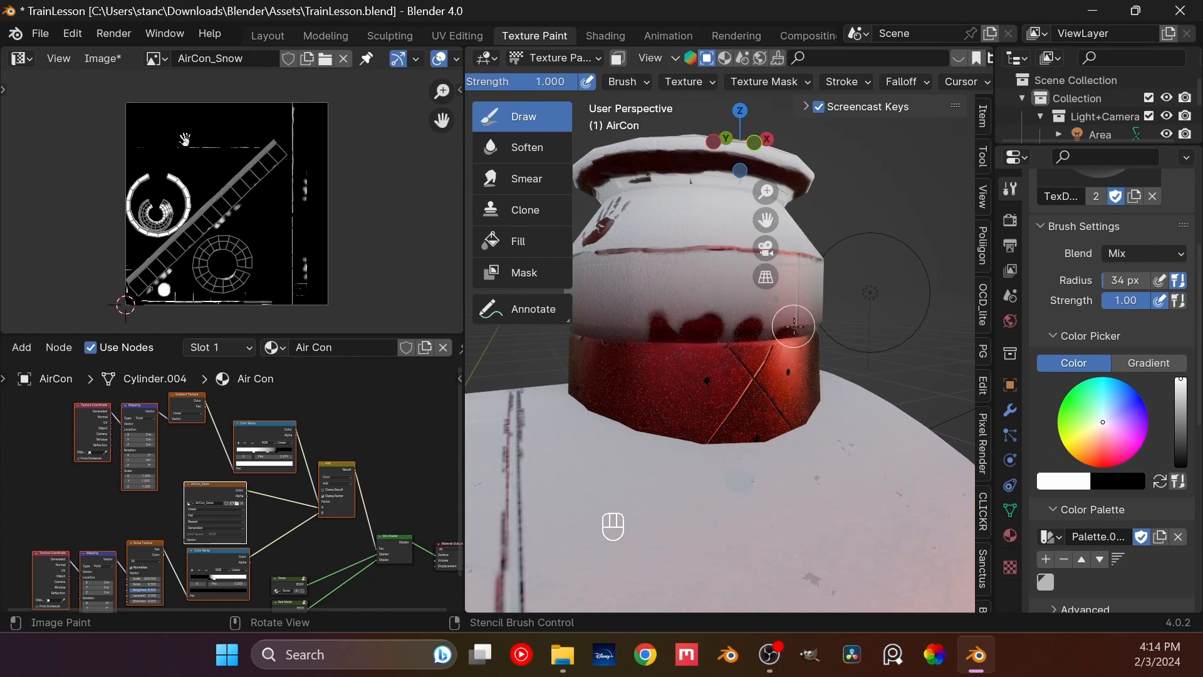
Step: Orbit to the next side of the vent and reduce the brush radius to 8 px, keeping the strength unchanged
middle_click_drag(718, 326, 669, 373)
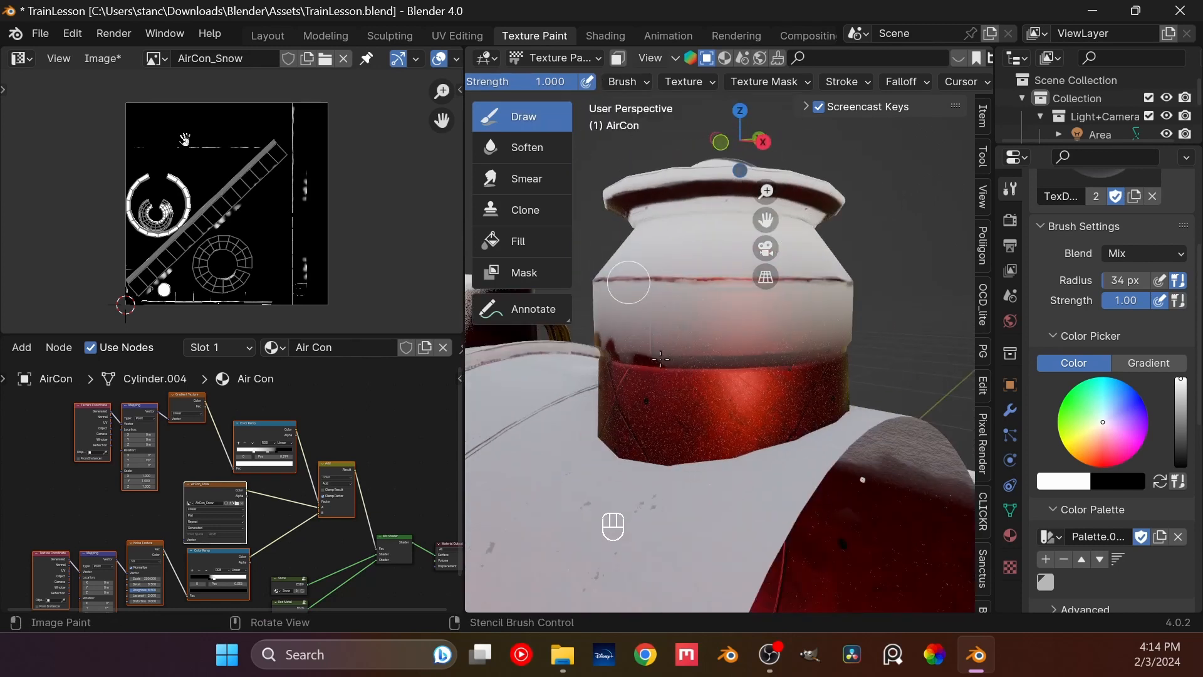
key("shift+f")
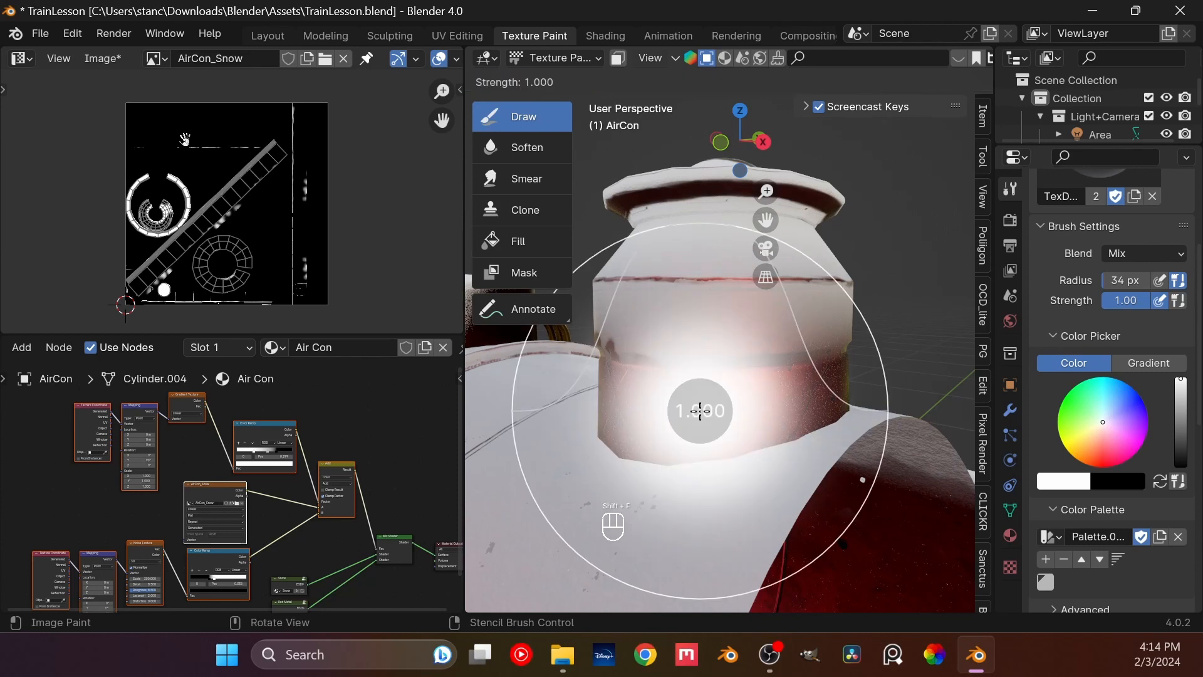
right_click(700, 412)
key("f")
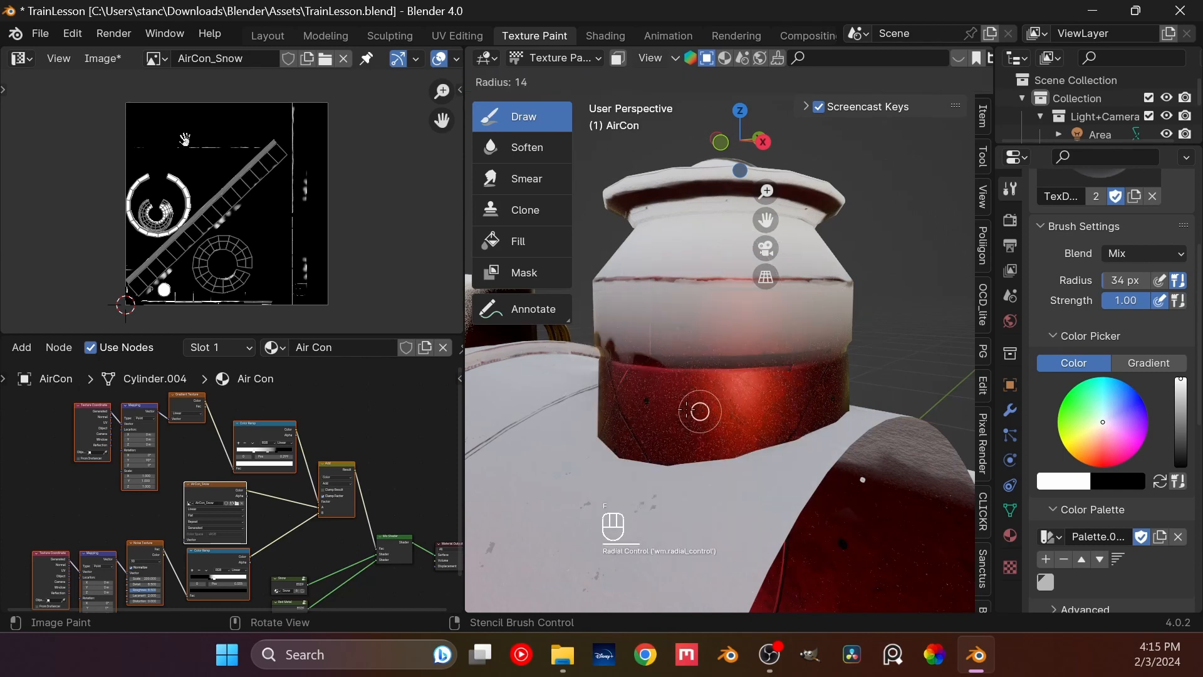
left_click(684, 410)
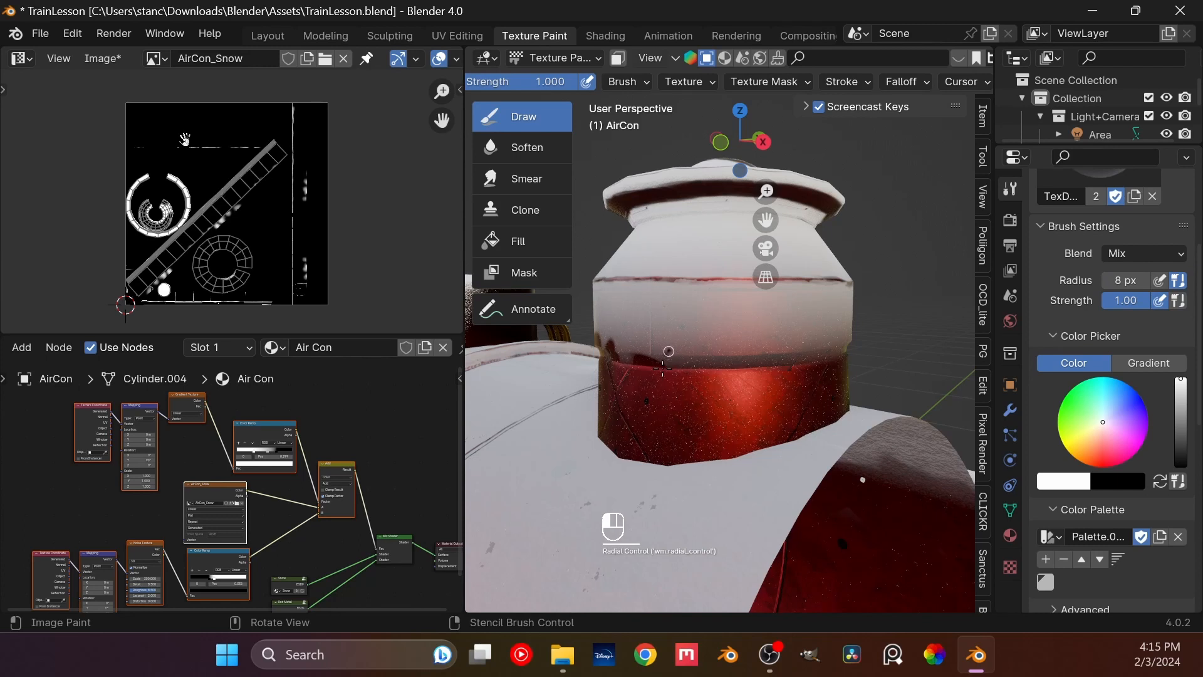
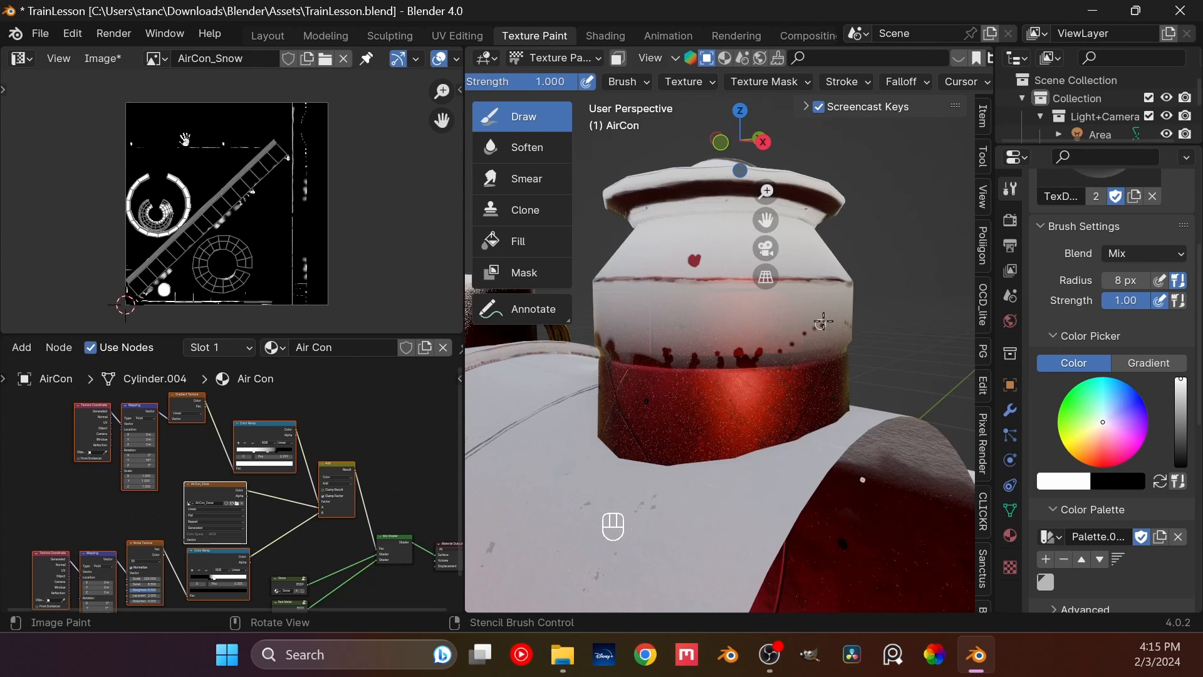
Step: Undo the latest strokes at the vent snow's lower edge and set the brush's stroke method to Space
key("ctrl")
key("ctrl+z")
left_click(799, 82)
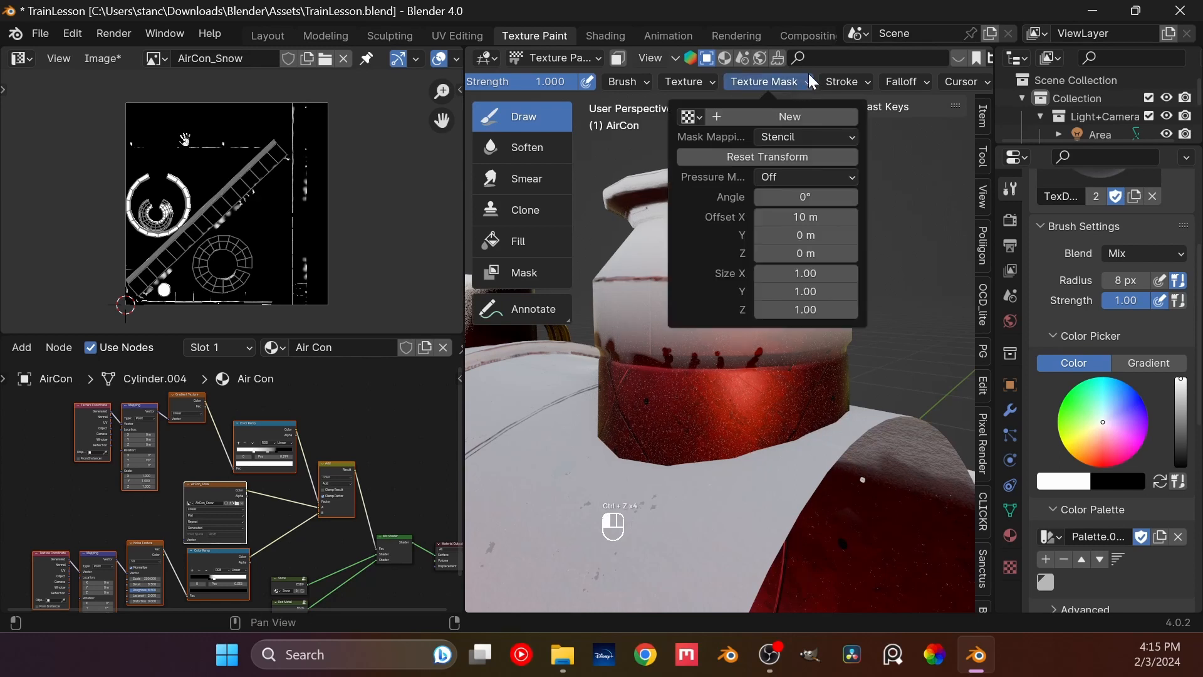
left_click(846, 81)
left_click(890, 117)
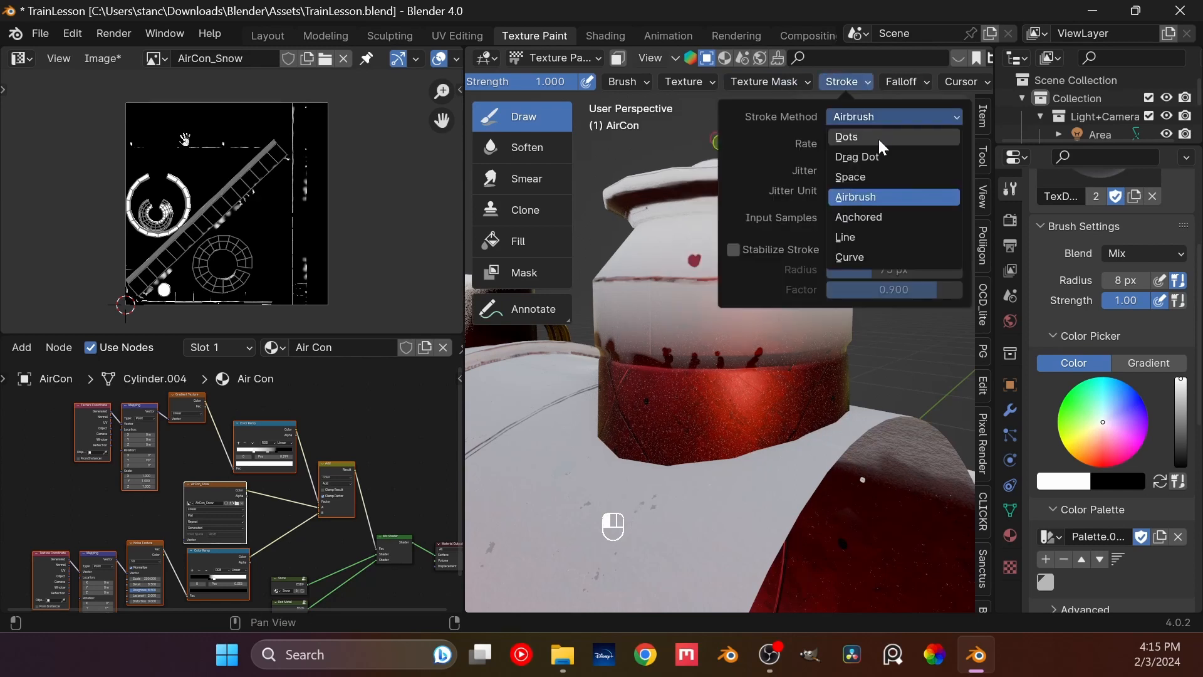
left_click(859, 178)
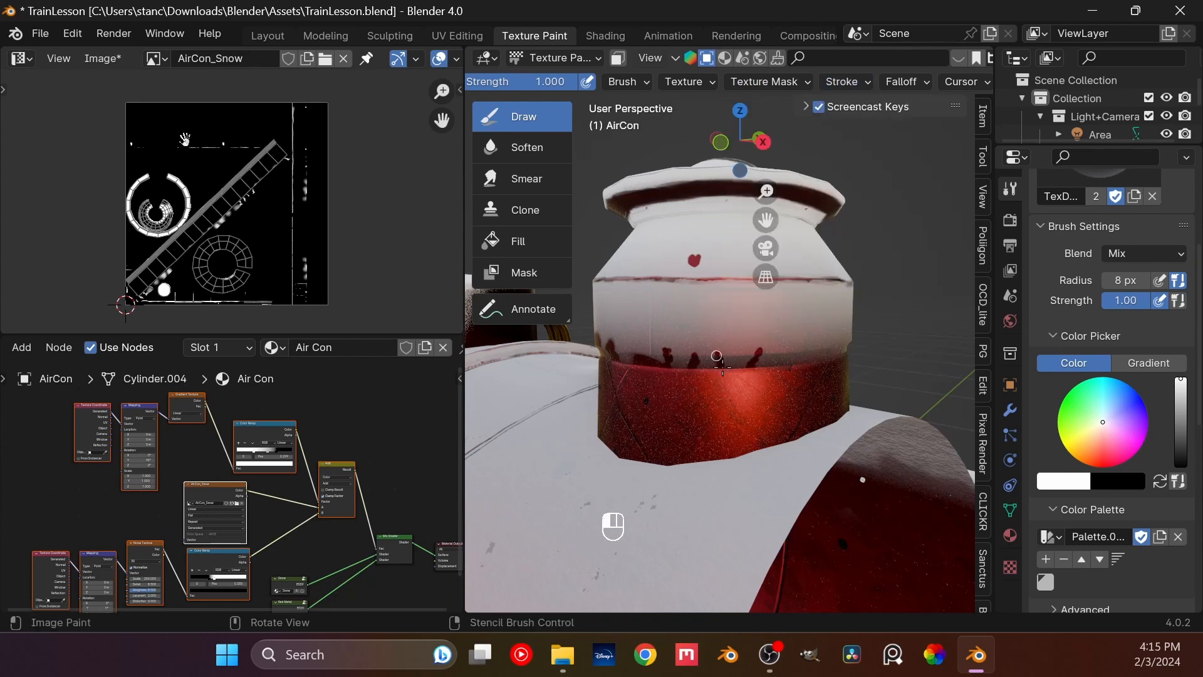
Step: Paint short snow-free streaks along the lower edge of the vent's snow with the 8 px brush, continuing around to below the handprint
left_click_drag(722, 367, 818, 348)
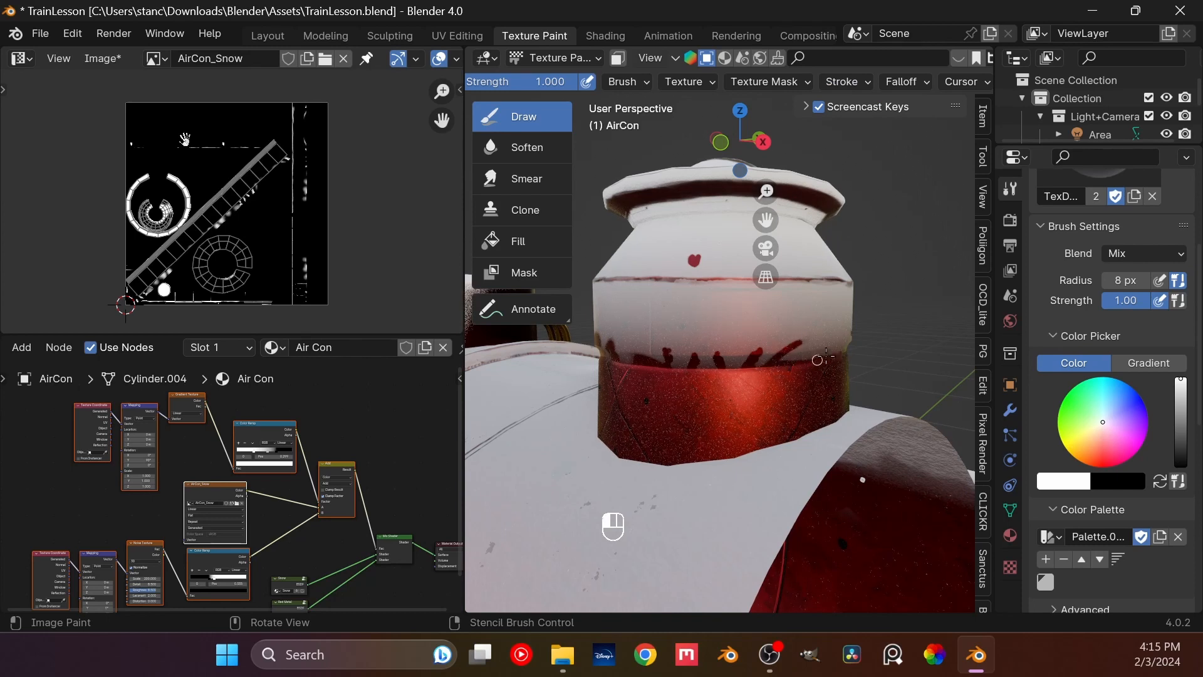
left_click_drag(844, 355, 699, 367)
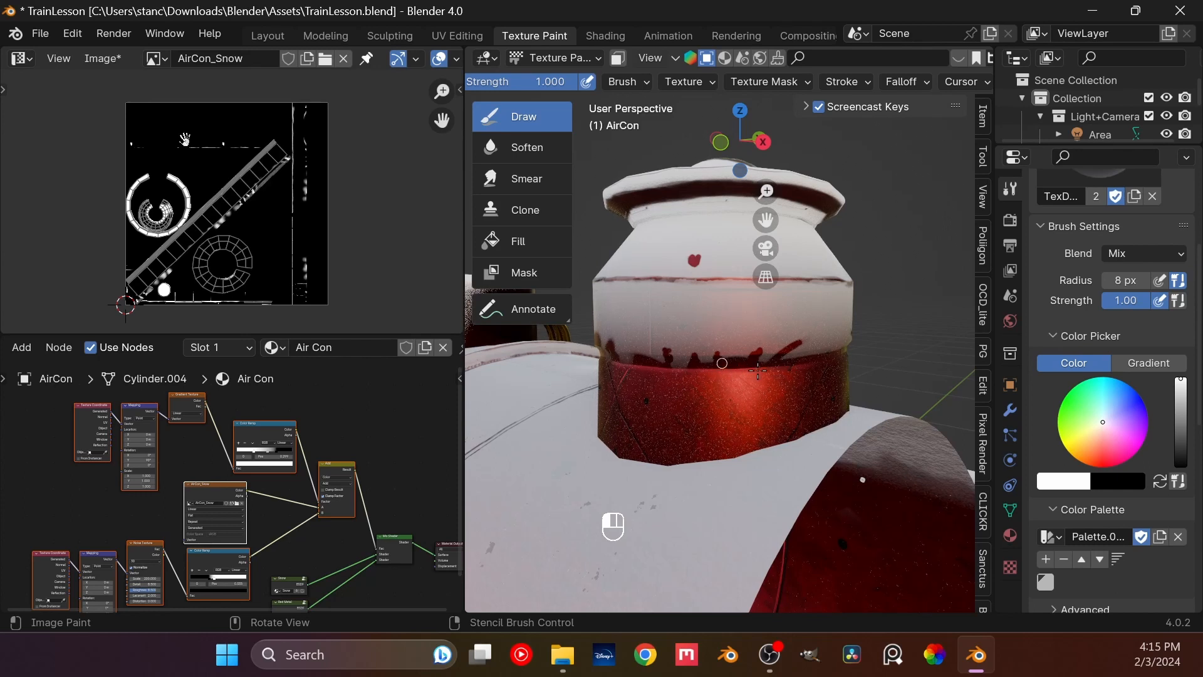
scroll(787, 369, "down", 3)
middle_click_drag(633, 351, 791, 372)
middle_click_drag(721, 379, 776, 397)
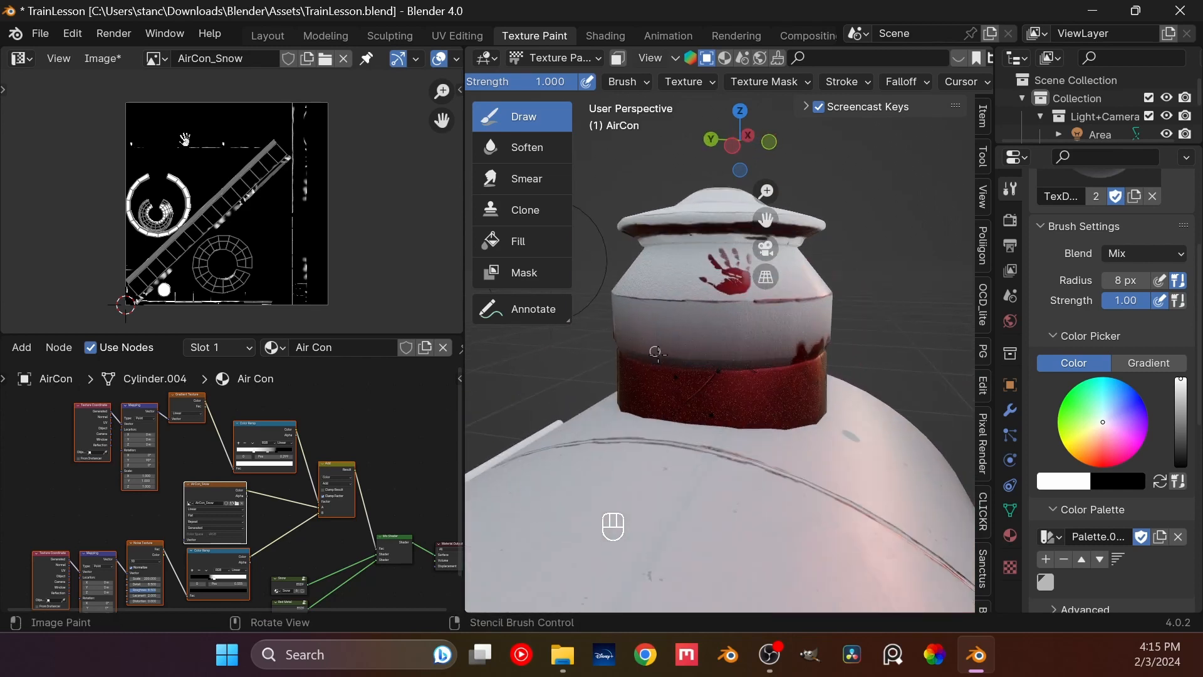
mouse_move(662, 360)
left_mouse_down()
mouse_move(797, 359)
mouse_move(709, 355)
left_mouse_up()
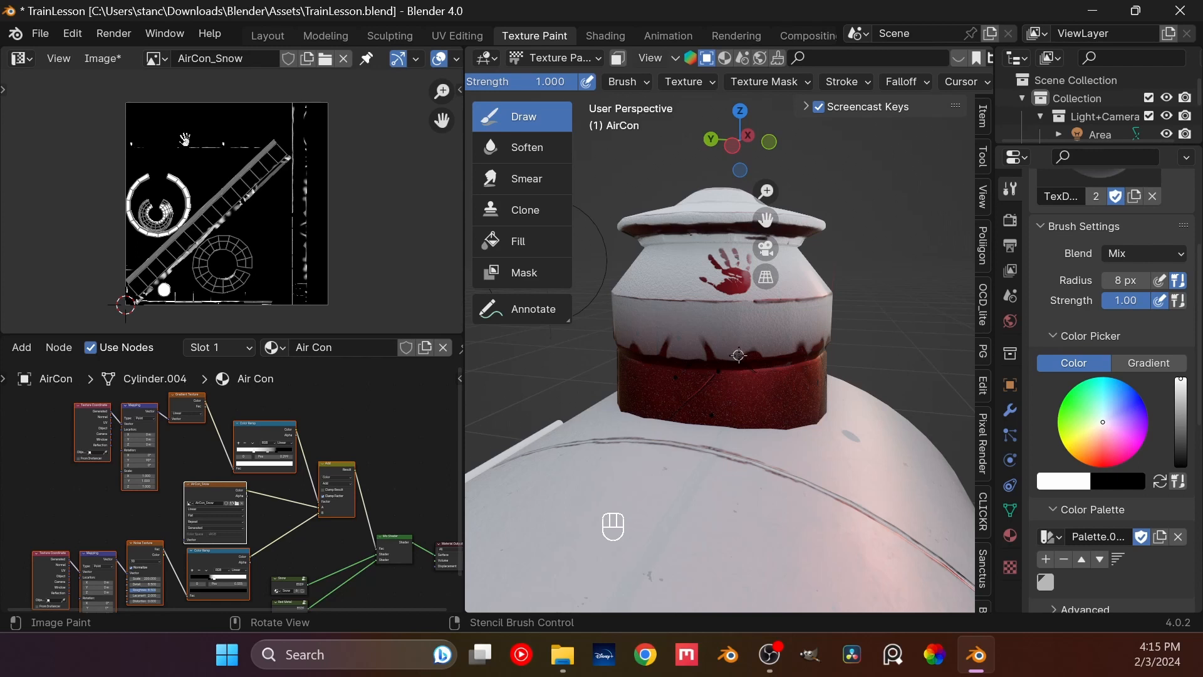
Step: Undo the last three streaks below the handprint and paint finer ones with the brush radius reduced to 2 px
key("ctrl+z")
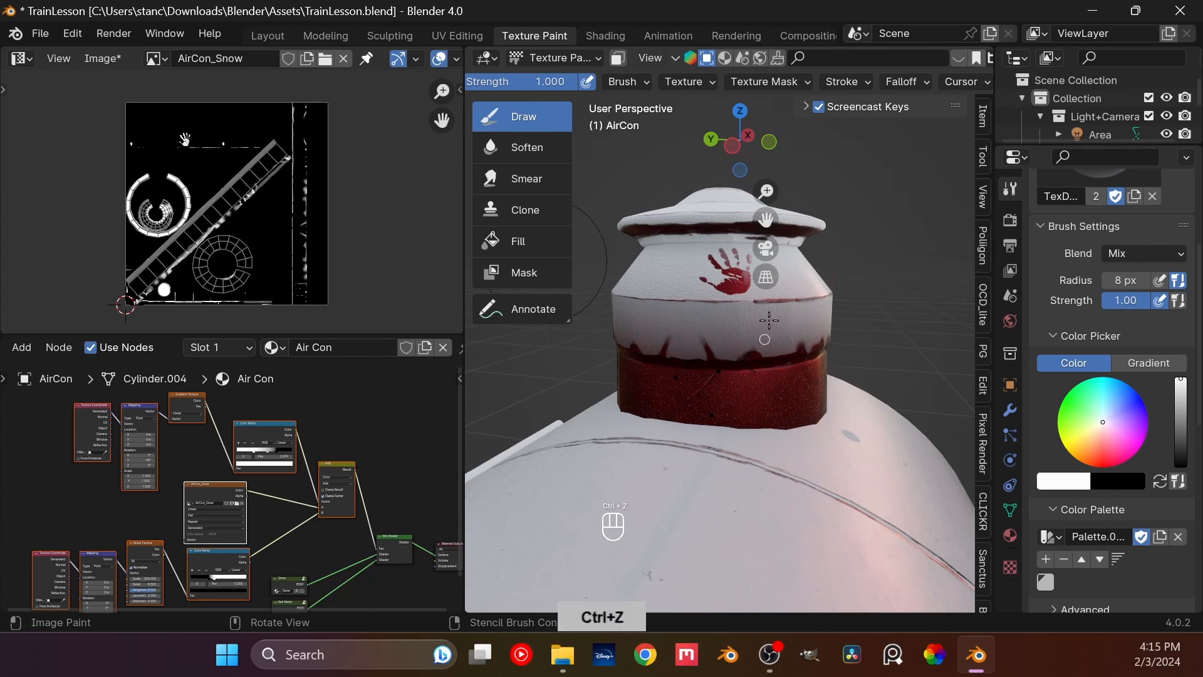
key("ctrl+z")
key("ctrl+z")
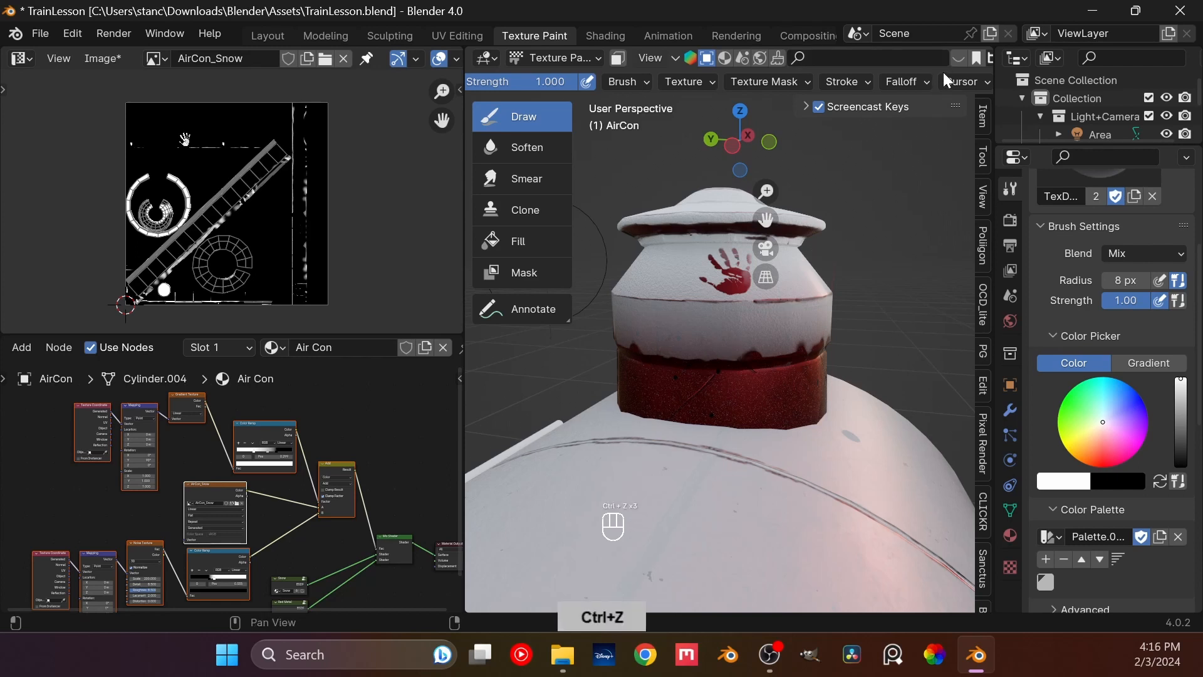
scroll(707, 80, "down", 3)
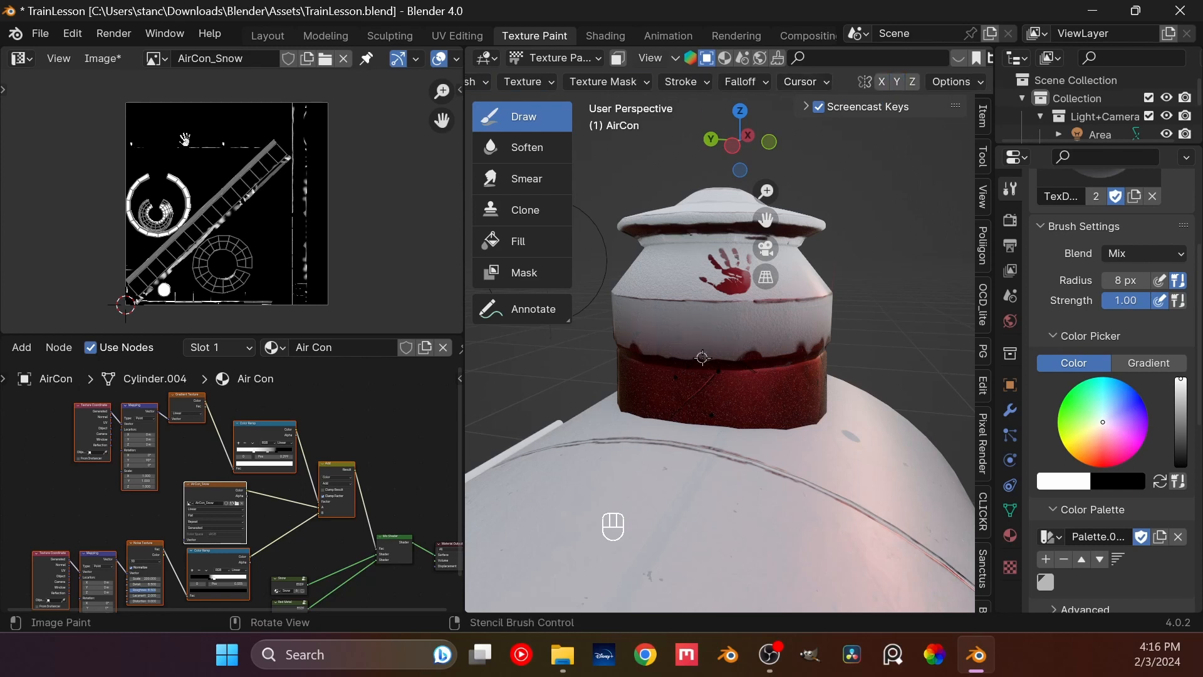
key("f")
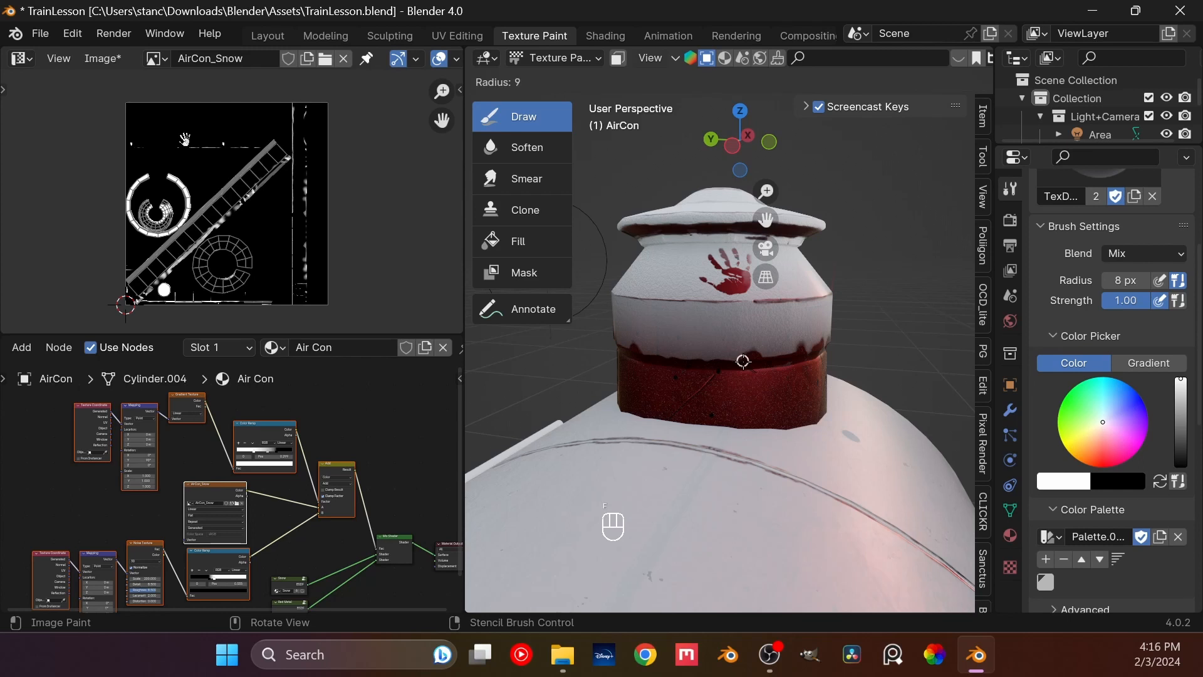
left_click(742, 360)
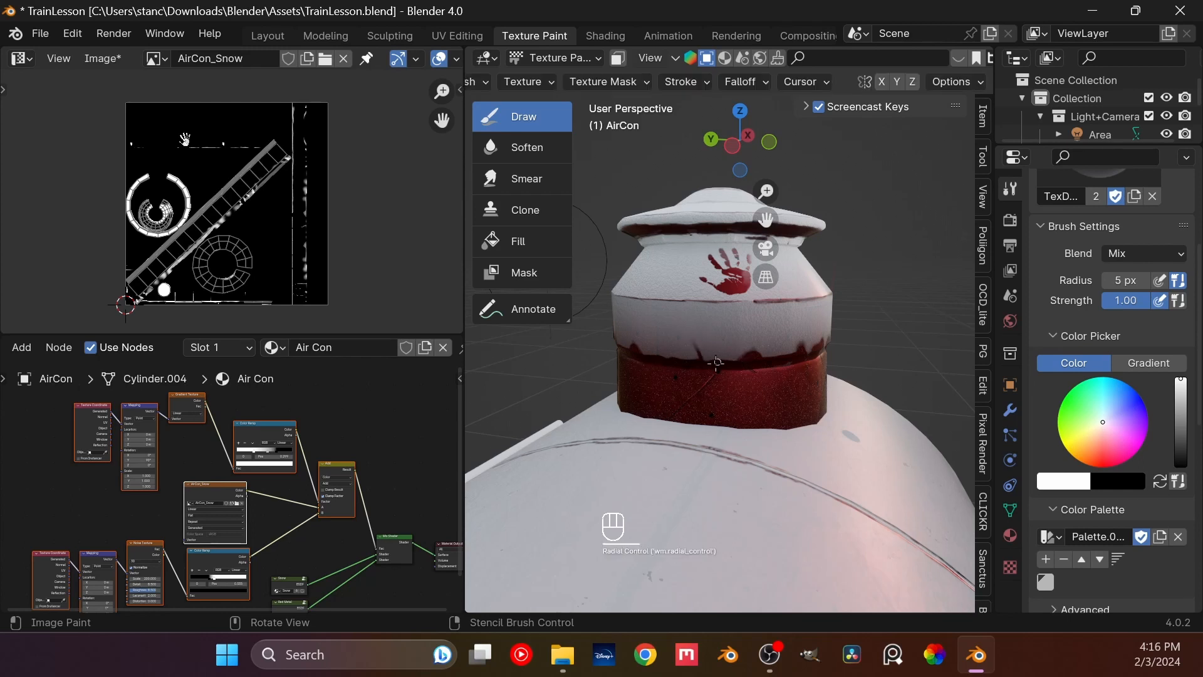
key("f")
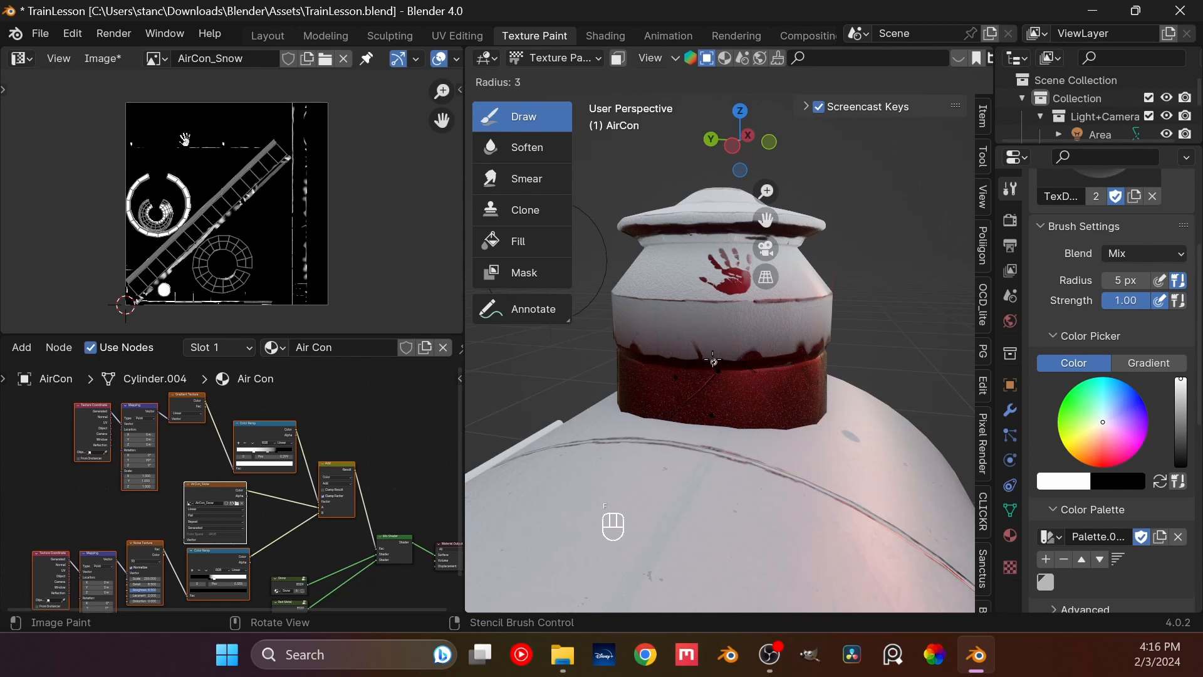
left_click(713, 359)
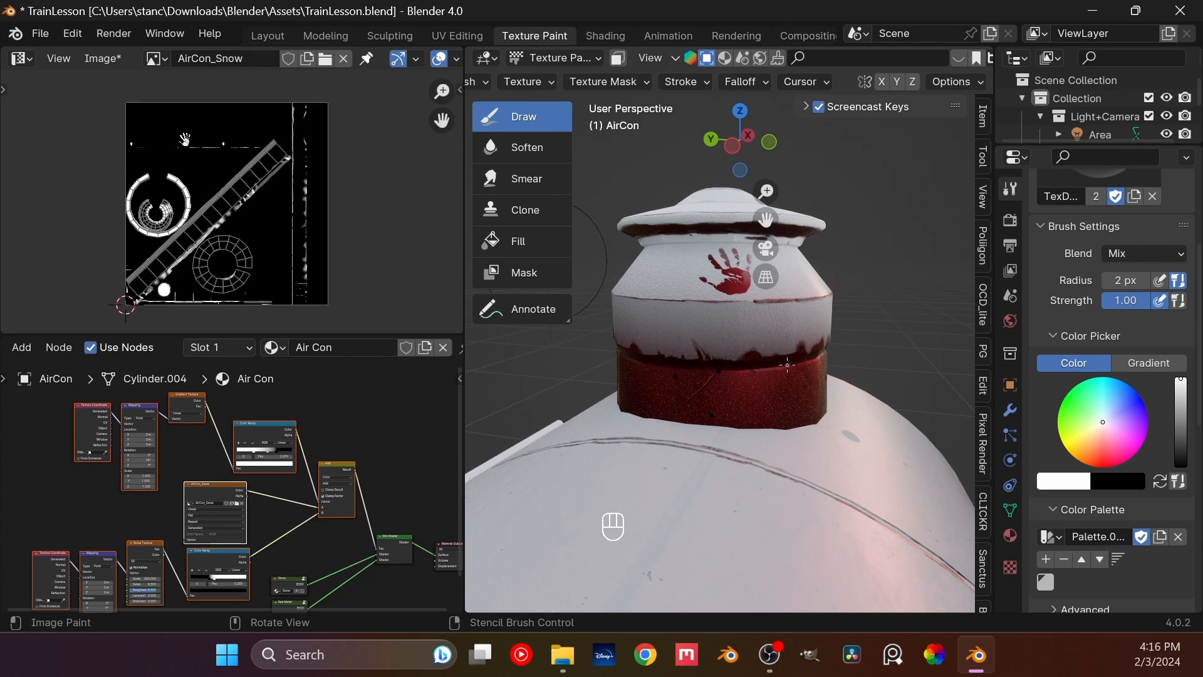
Step: Save the painted mask as AirCon_Snow.png in the Train folder and save the blend file, with the viewport in camera view
key("KP_0")
key("ctrl+s")
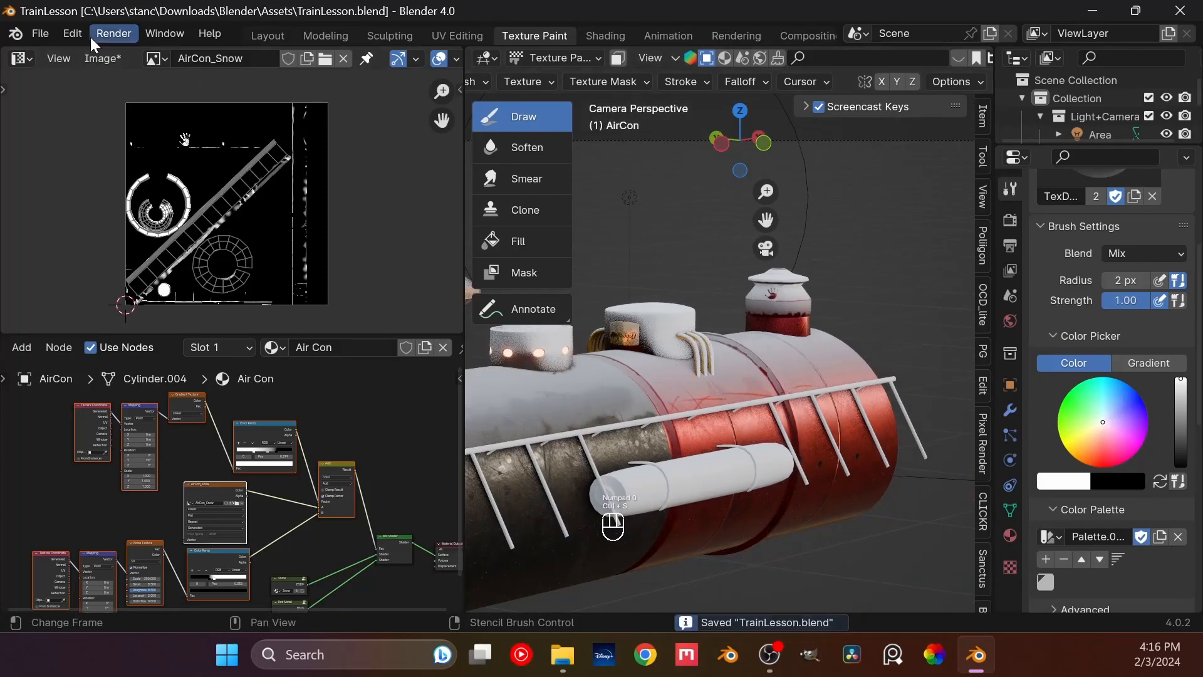
left_click(103, 59)
left_click(145, 255)
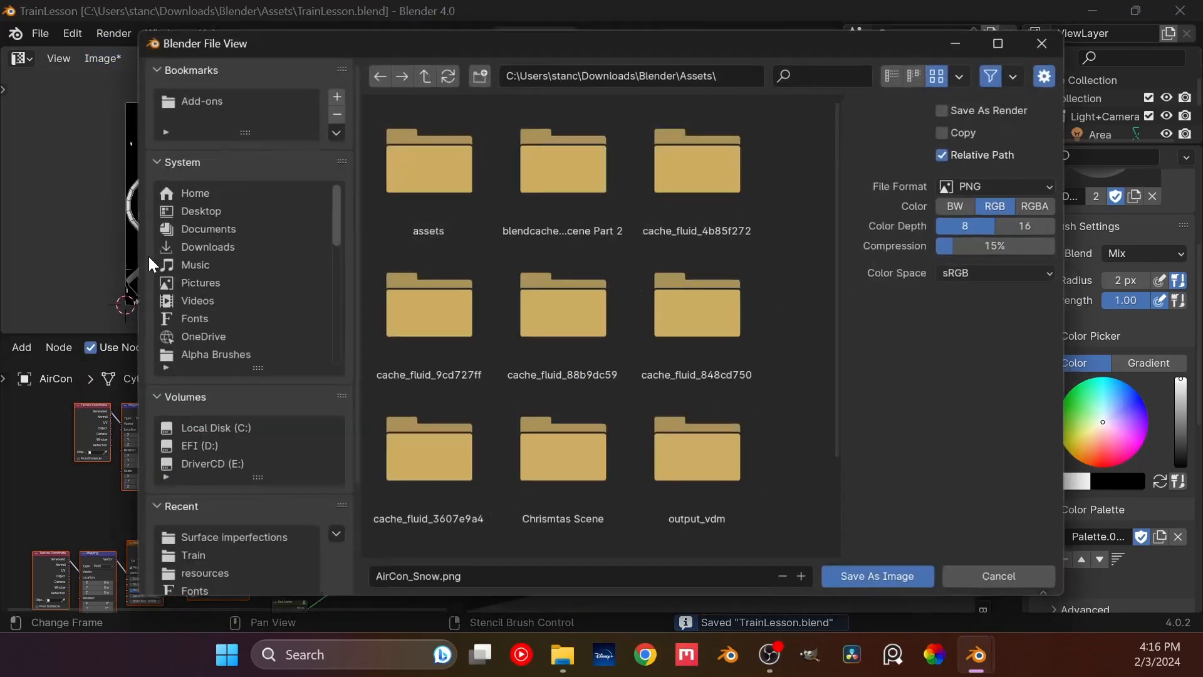
left_click(226, 540)
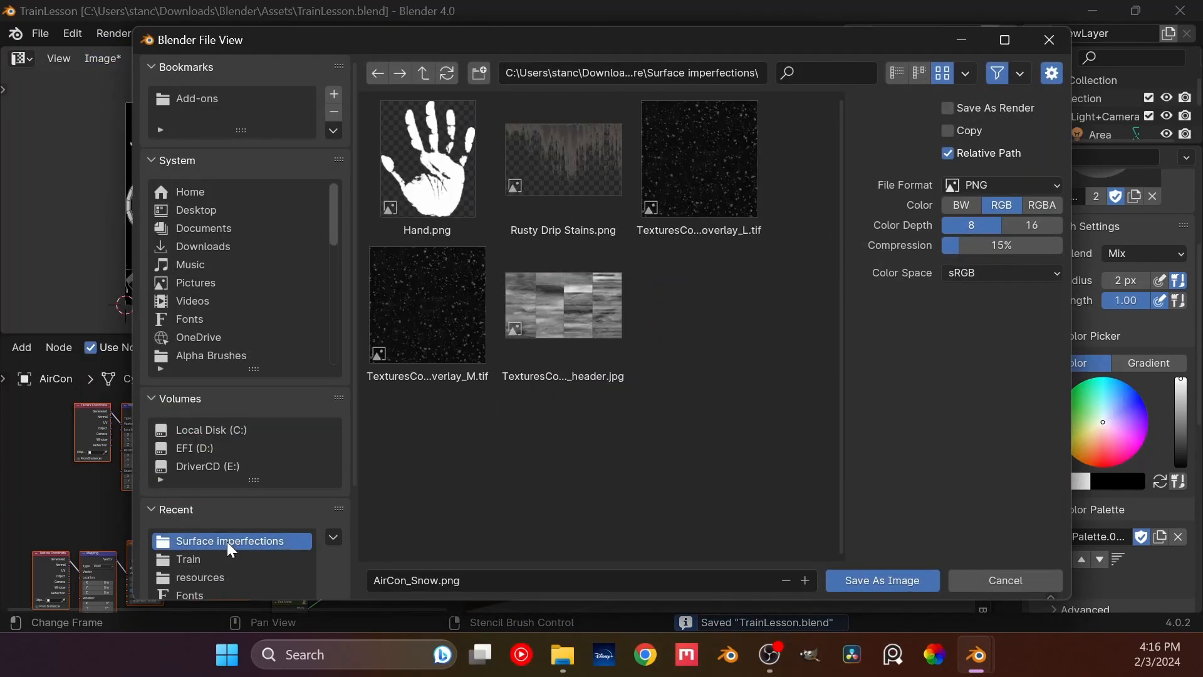
left_click(212, 558)
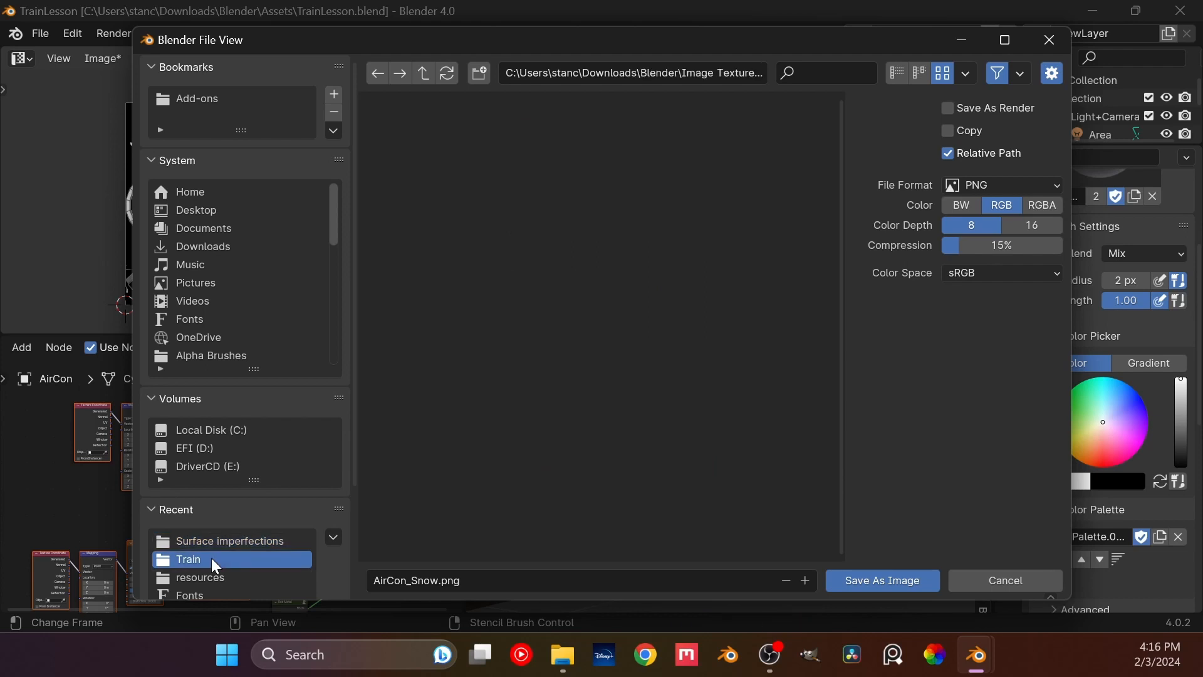
left_click(880, 582)
key("ctrl+s")
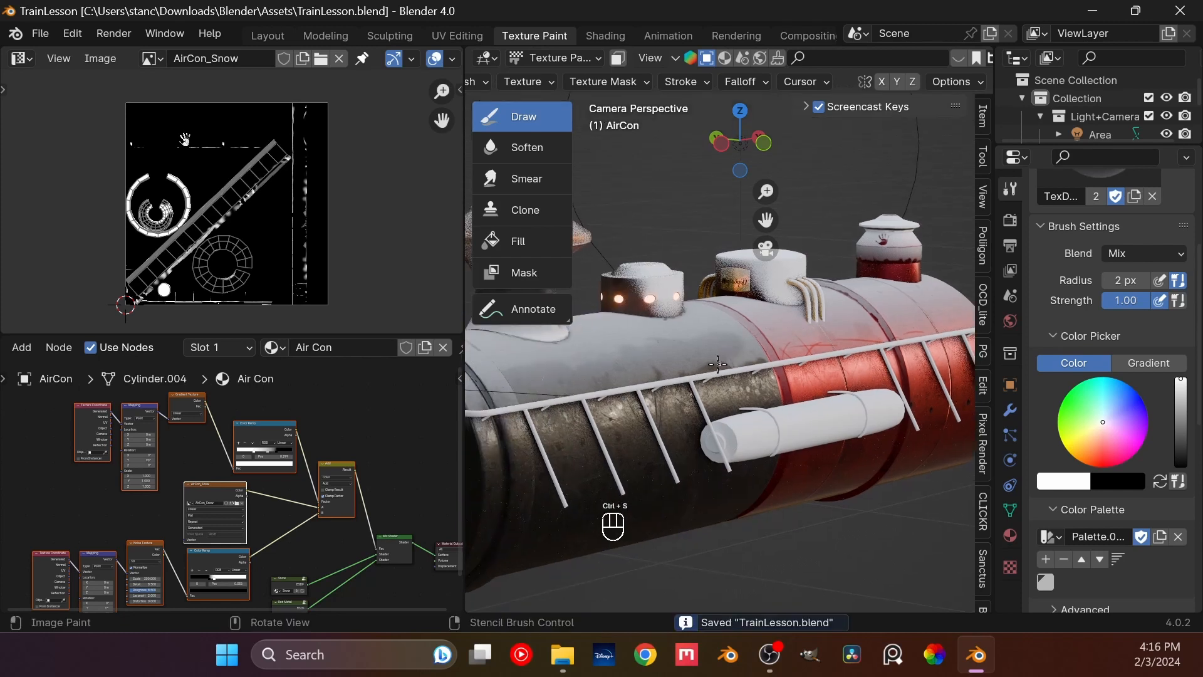
Step: Switch to the Shading workspace and select the long bar running along the boiler's side
left_click(605, 36)
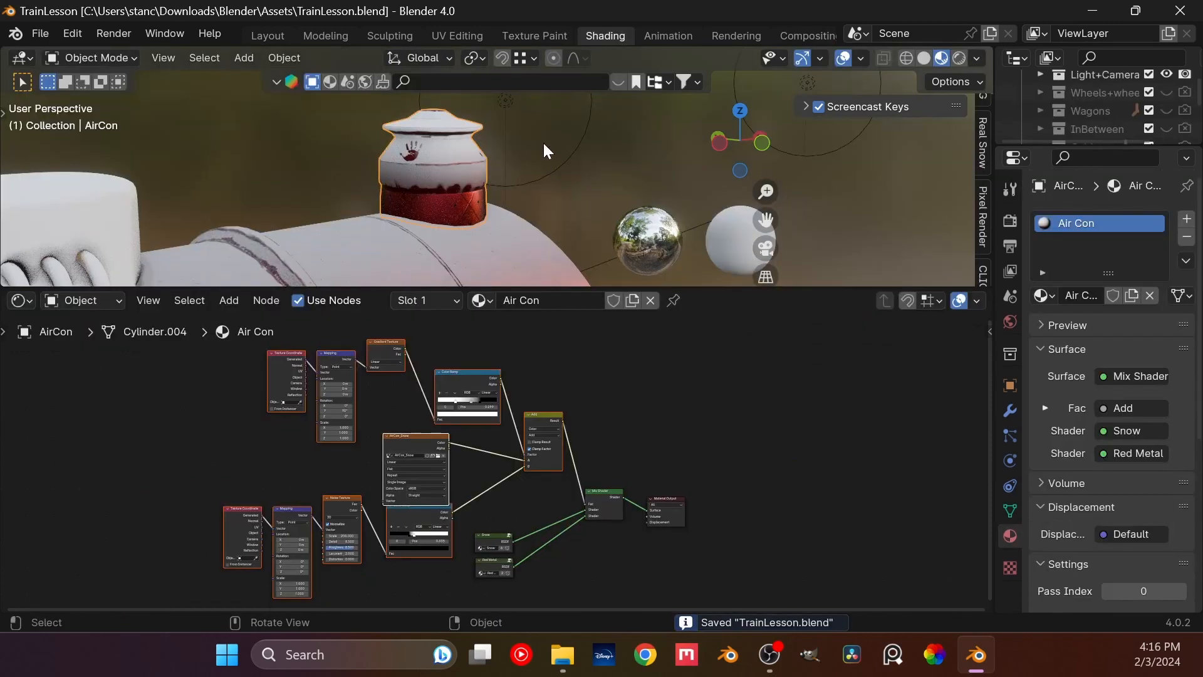
left_click(588, 157)
scroll(586, 158, "down", 7)
middle_click_drag(322, 241, 418, 187, "shift")
scroll(452, 214, "up", 3)
left_click(417, 189)
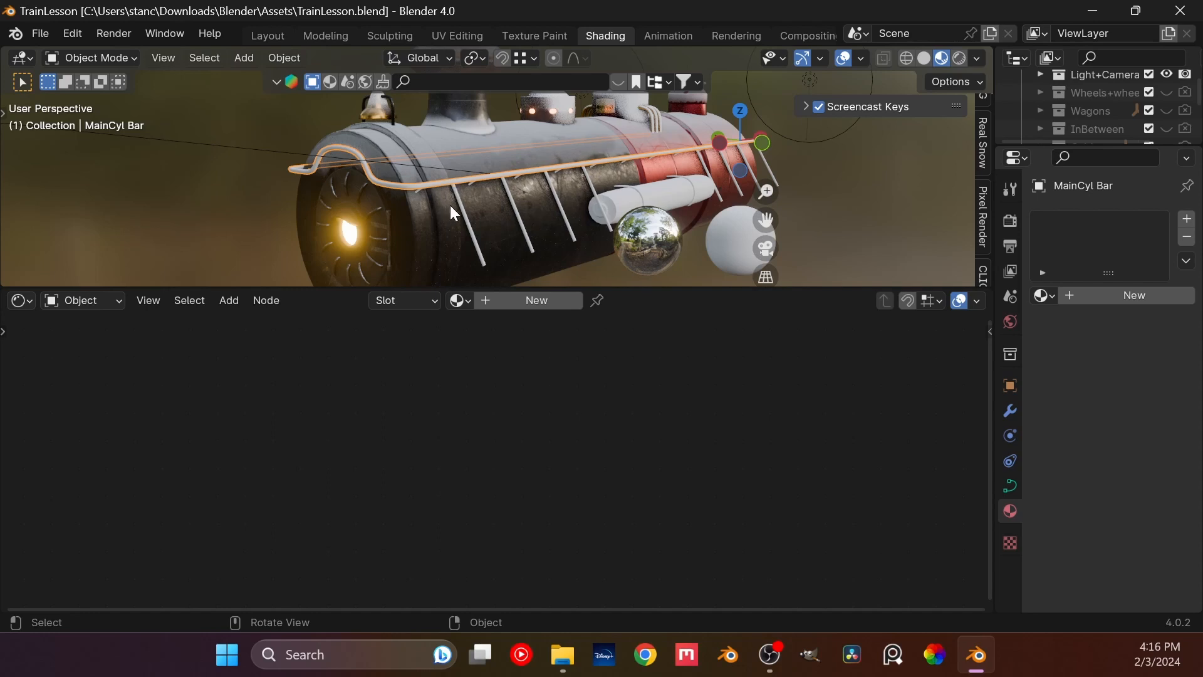
Step: Switch to PureRef, move its window to the middle of the screen and load the recent train reference scene
left_click(894, 663)
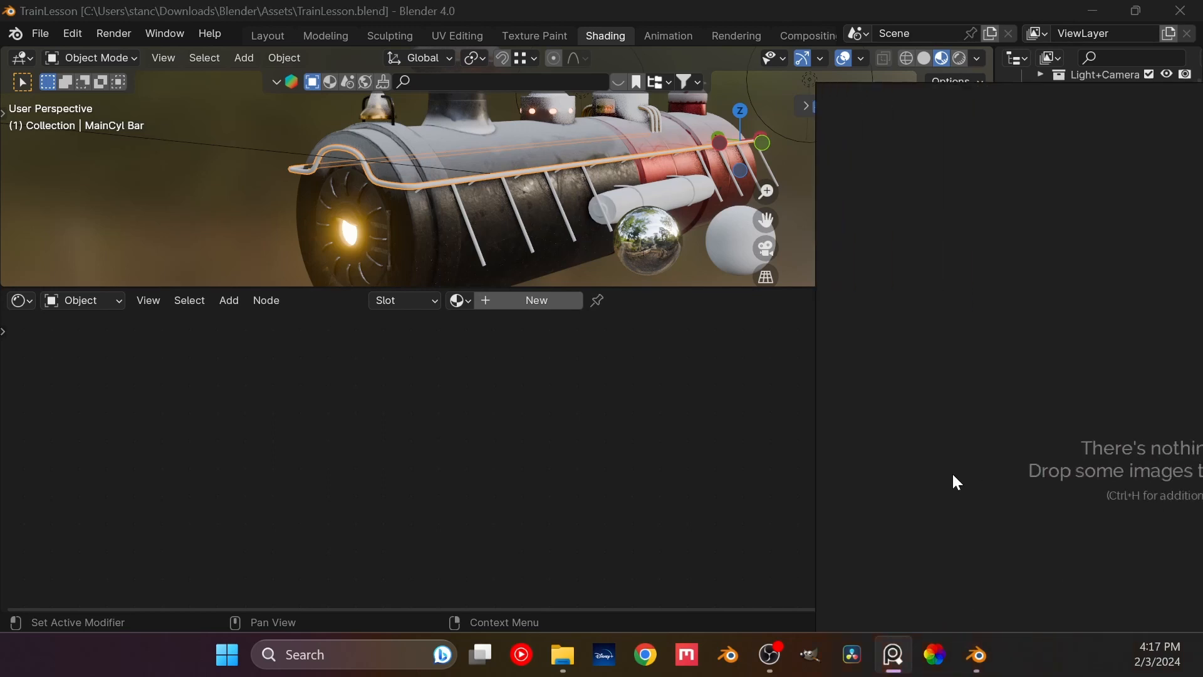
left_click_drag(569, 400, 502, 403)
right_click(669, 365)
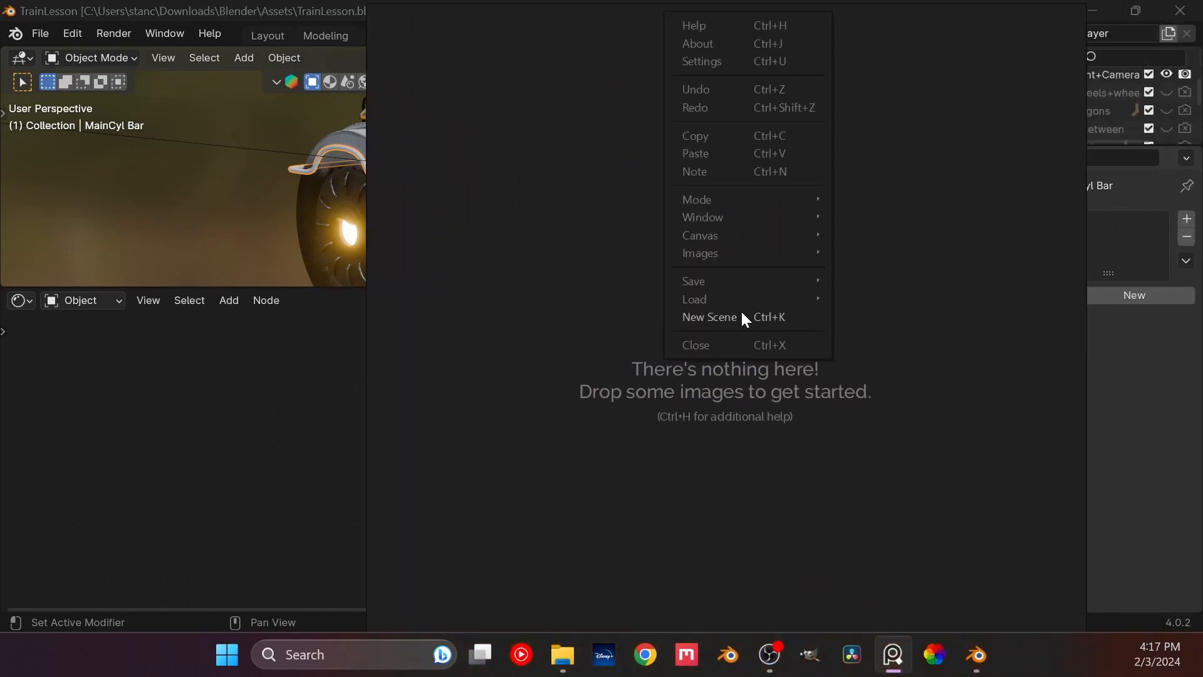
mouse_move(746, 301)
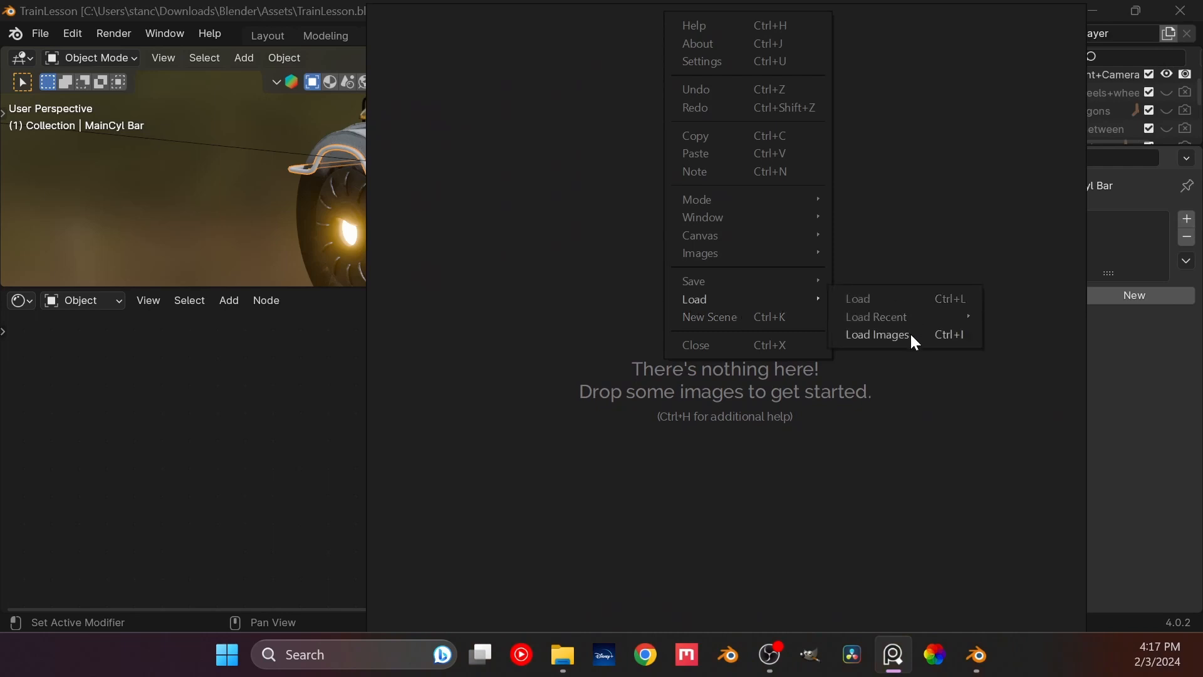
mouse_move(902, 318)
left_click(771, 318)
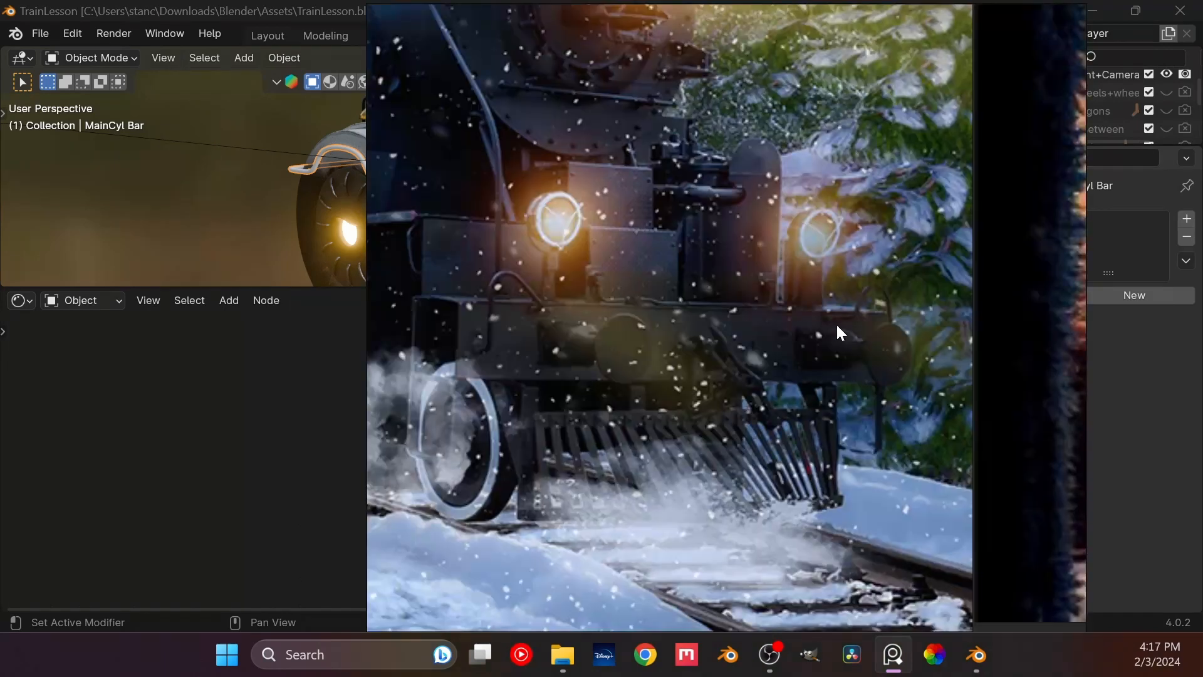
Step: Examine the locomotive reference images for the colour and finish of the bars along the boiler
scroll(761, 268, "down", 9)
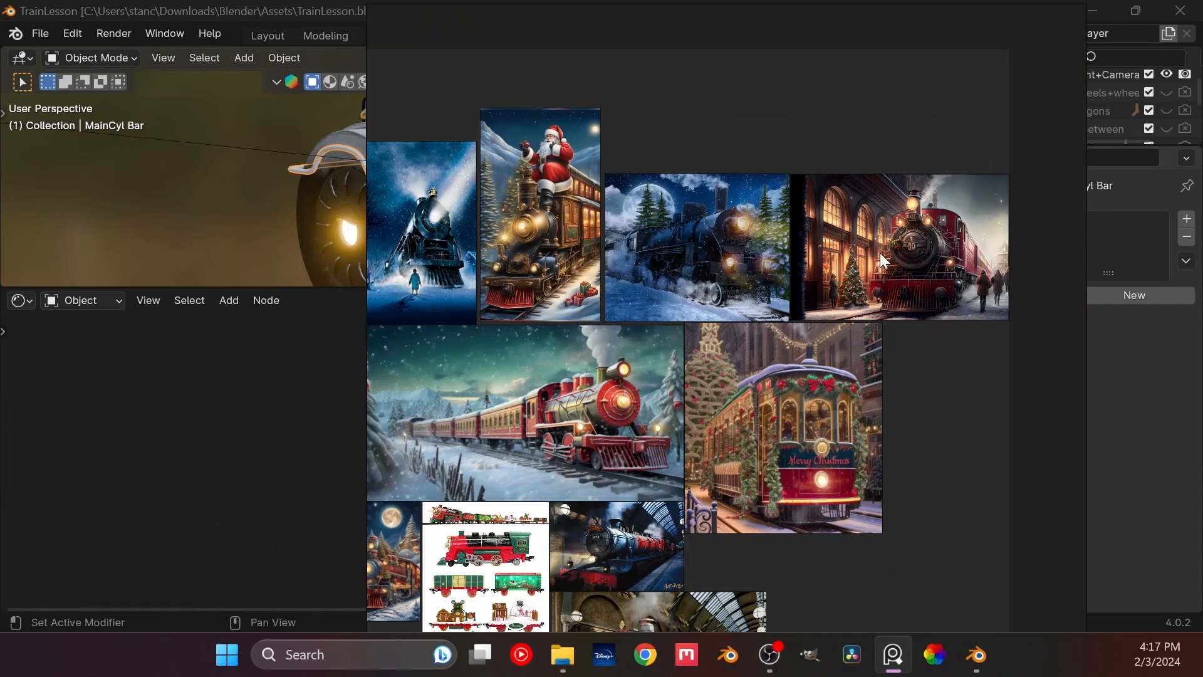
scroll(680, 307, "up", 8)
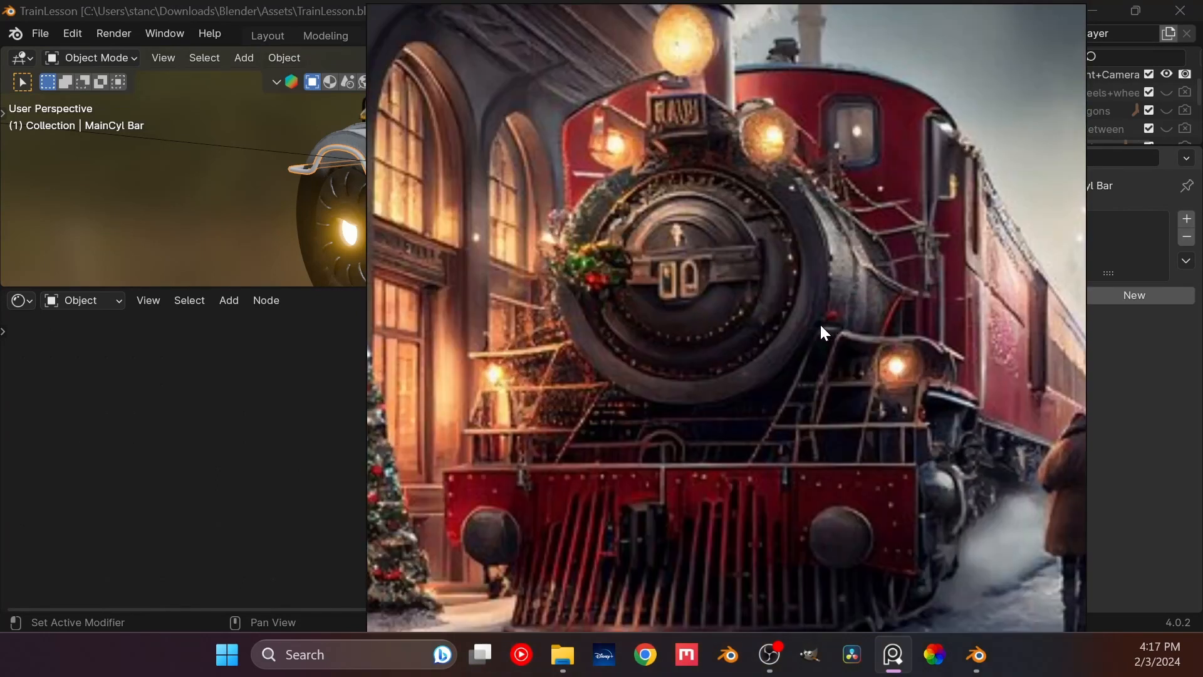
scroll(690, 350, "down", 7)
middle_click_drag(594, 412, 684, 356)
scroll(499, 430, "up", 2)
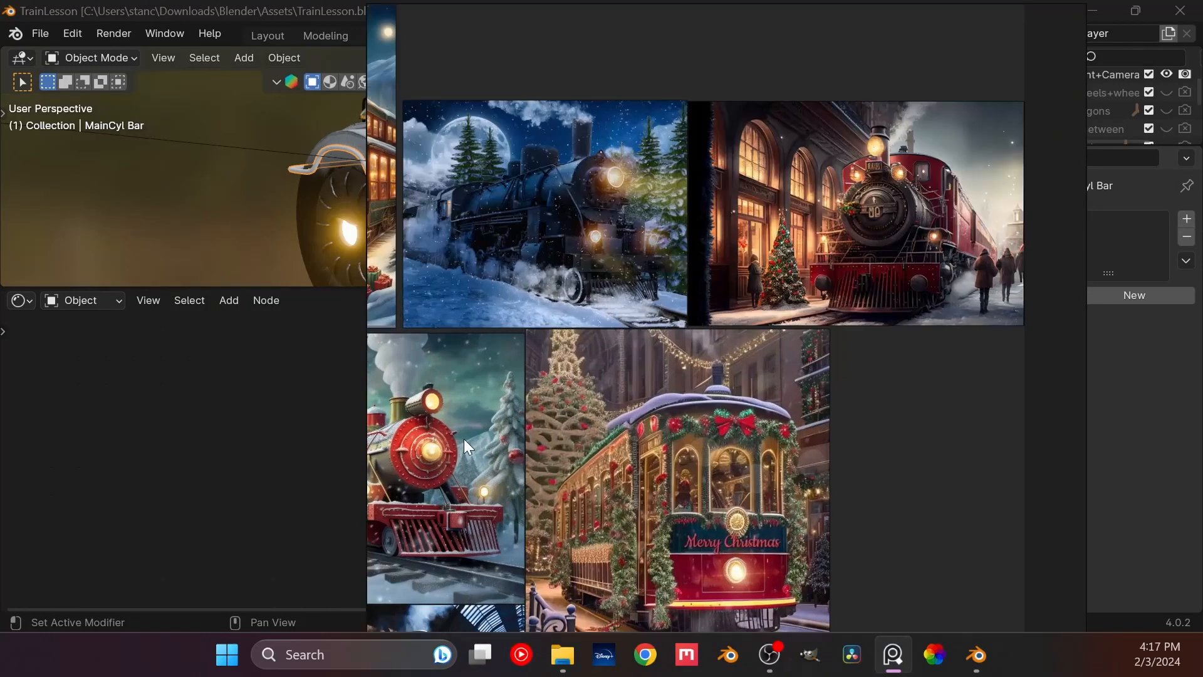
middle_click_drag(413, 498, 628, 437)
scroll(618, 434, "up", 4)
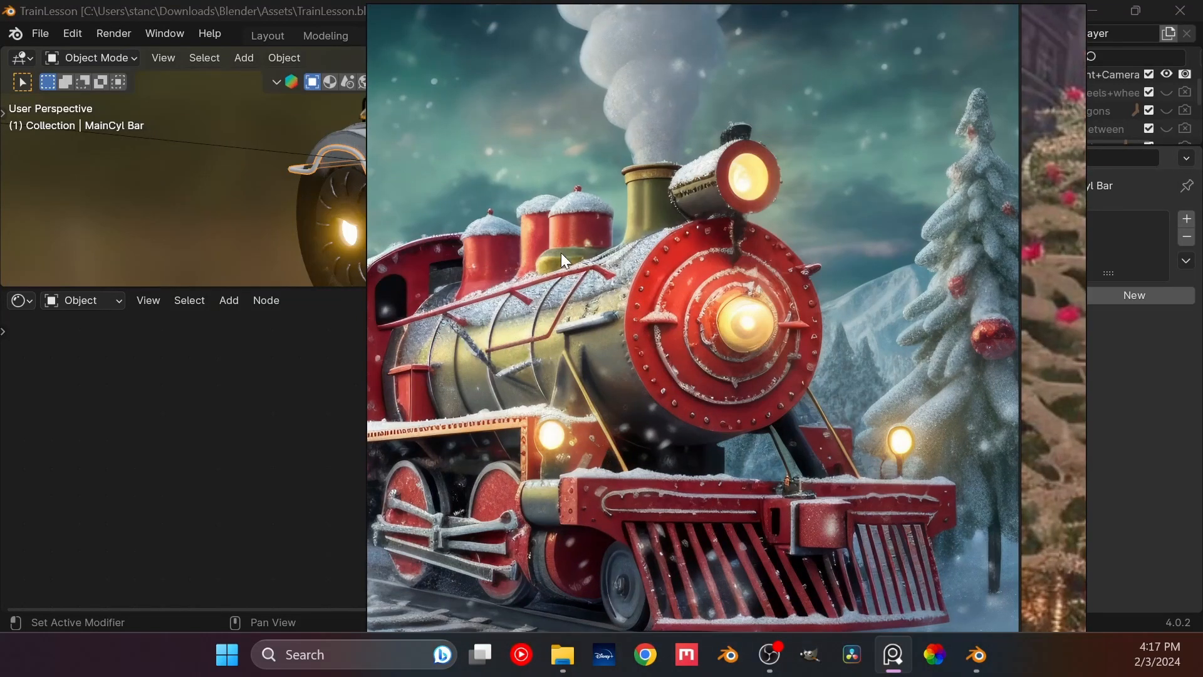
scroll(421, 287, "down", 5)
scroll(549, 306, "up", 1)
scroll(609, 446, "up", 3)
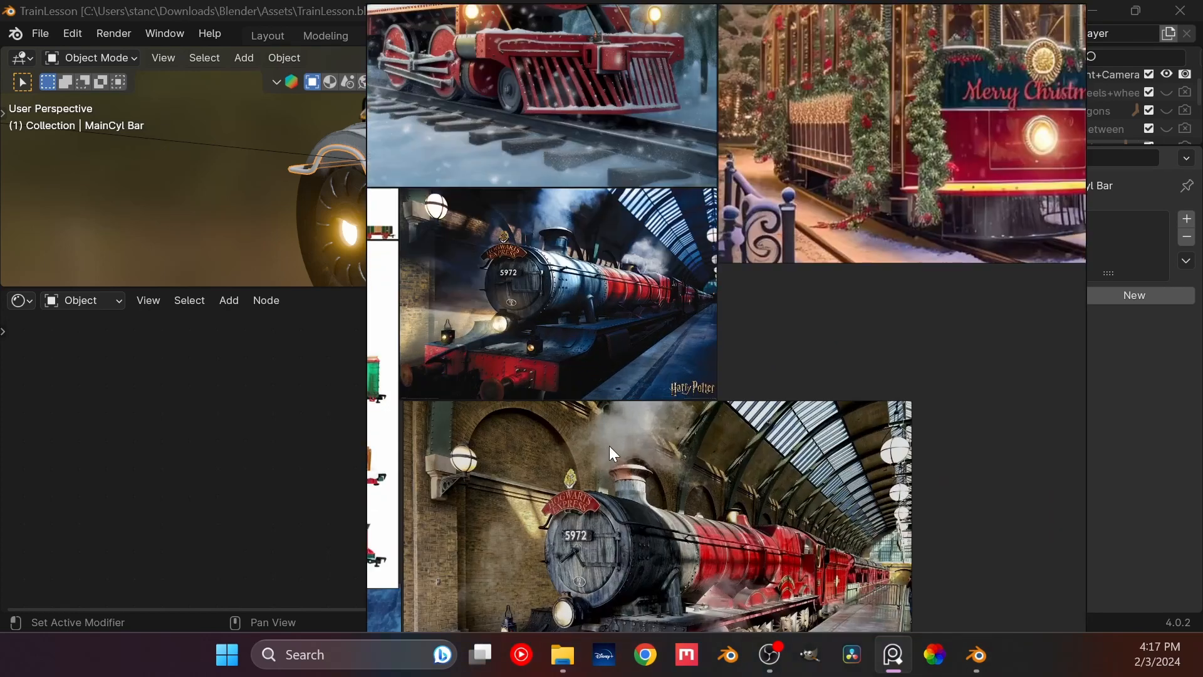
middle_click_drag(633, 522, 631, 415)
scroll(632, 415, "up", 4)
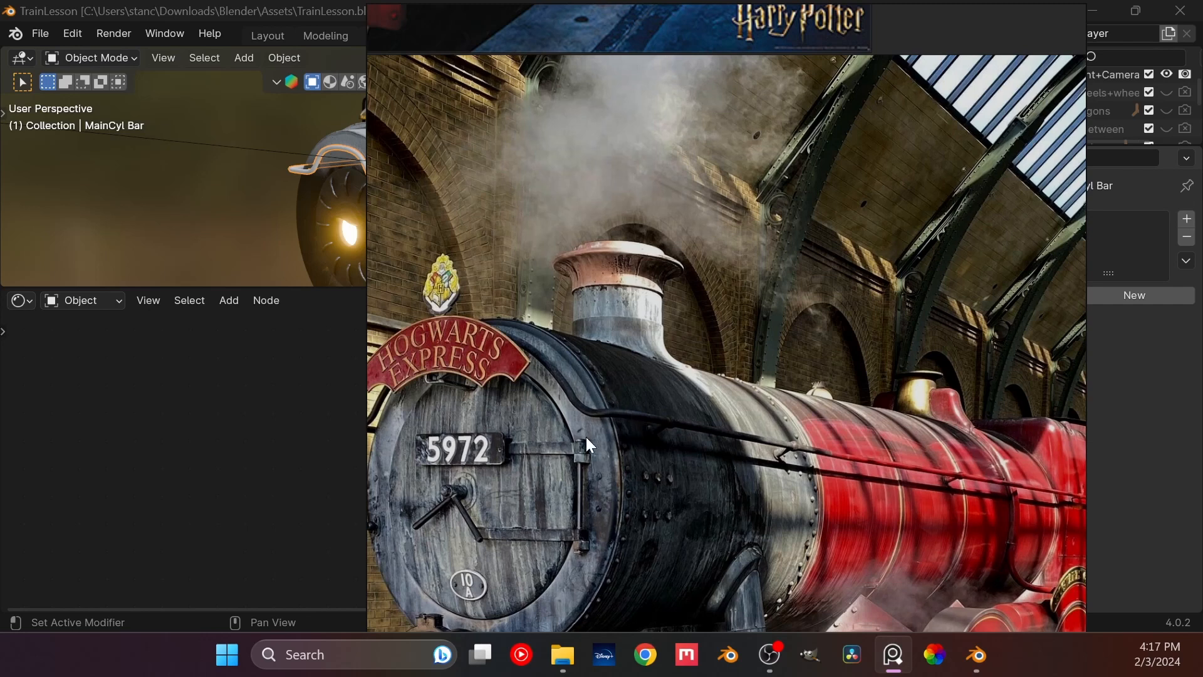
Step: Return to Blender and reselect the long bar along the boiler's side
left_click(1160, 425)
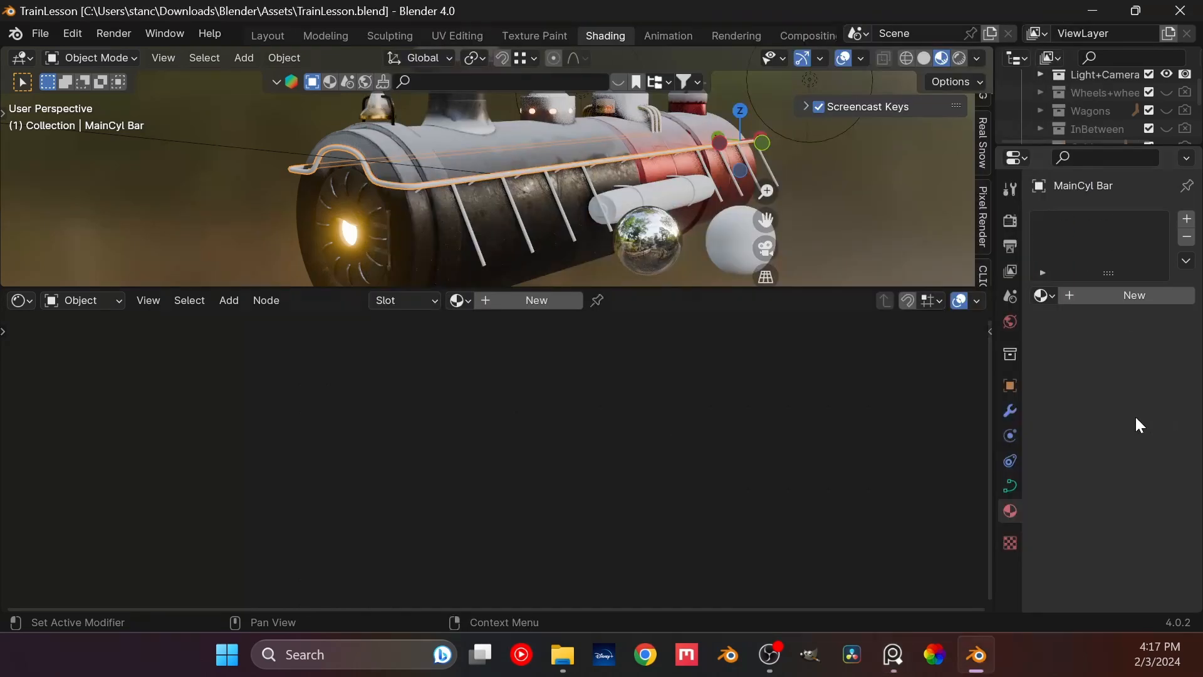
scroll(518, 204, "down", 3)
left_click(522, 275)
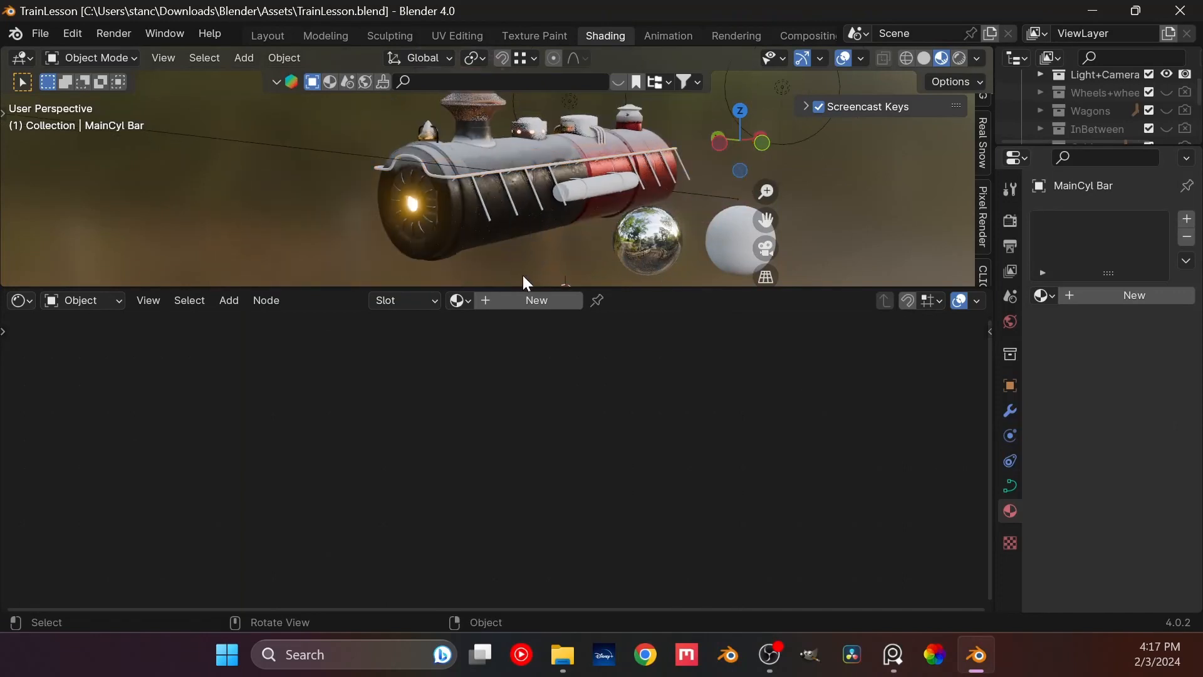
scroll(529, 246, "up", 2)
left_click(492, 175)
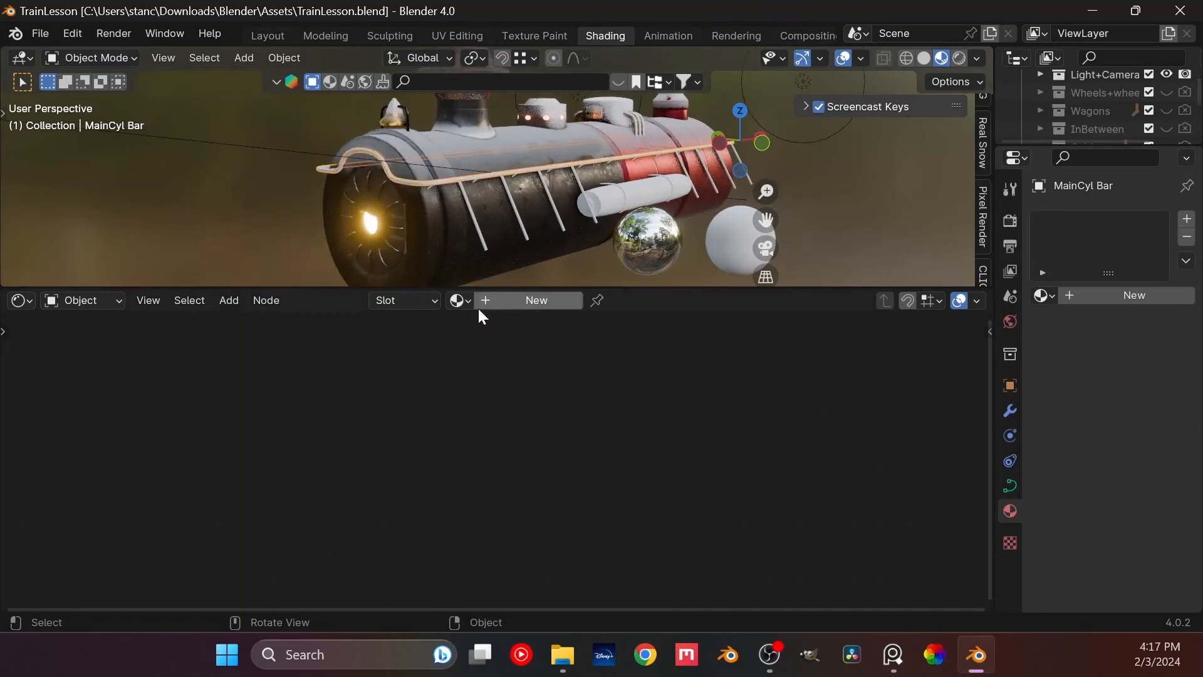
Step: Check the existing materials, create a new material for the boiler's long bar and name it UpperBar
left_click(459, 300)
scroll(501, 451, "down", 6)
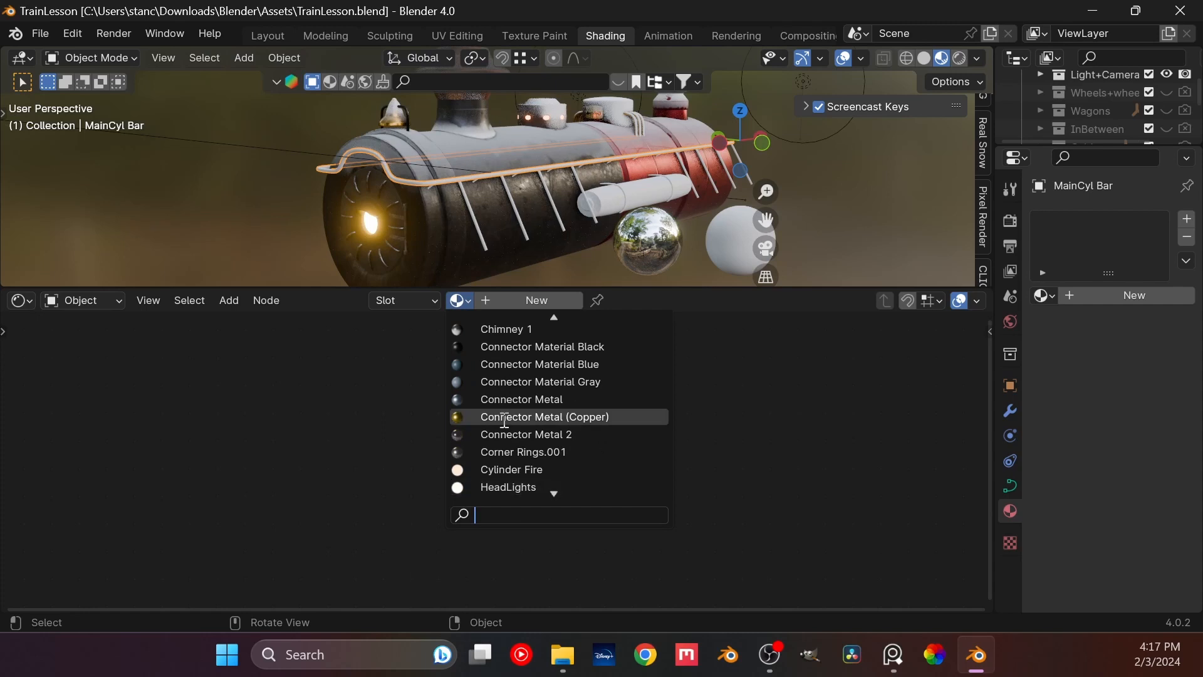
scroll(506, 425, "down", 15)
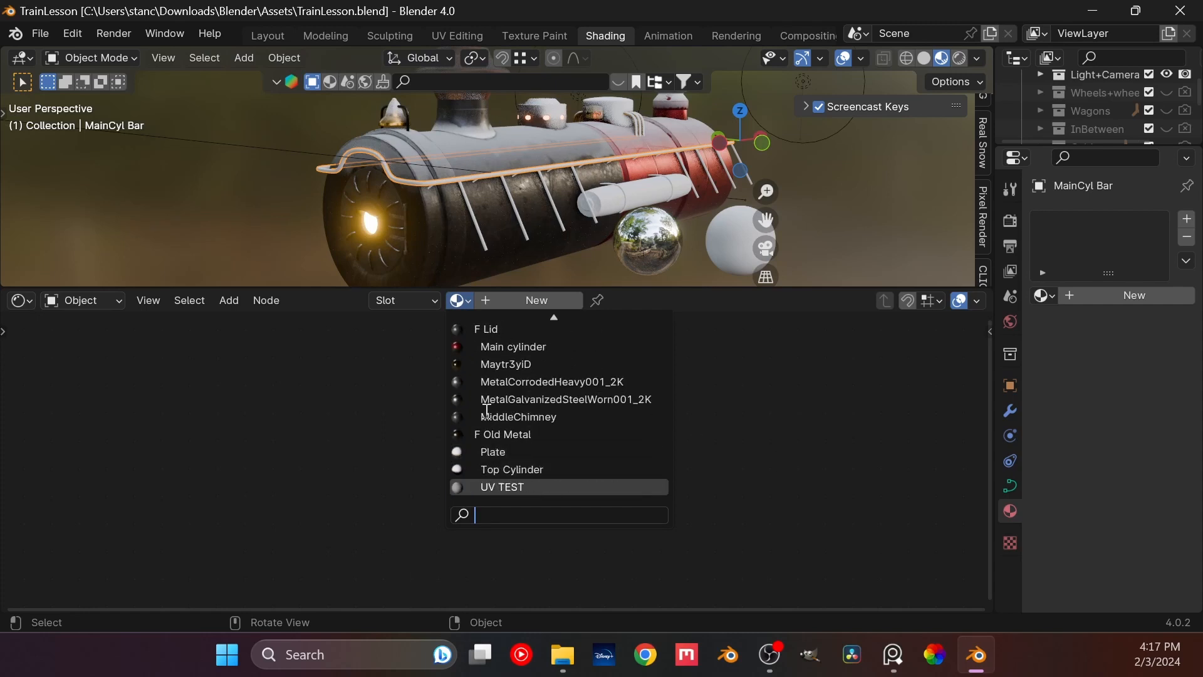
left_click(533, 300)
double_click(527, 300)
type("B")
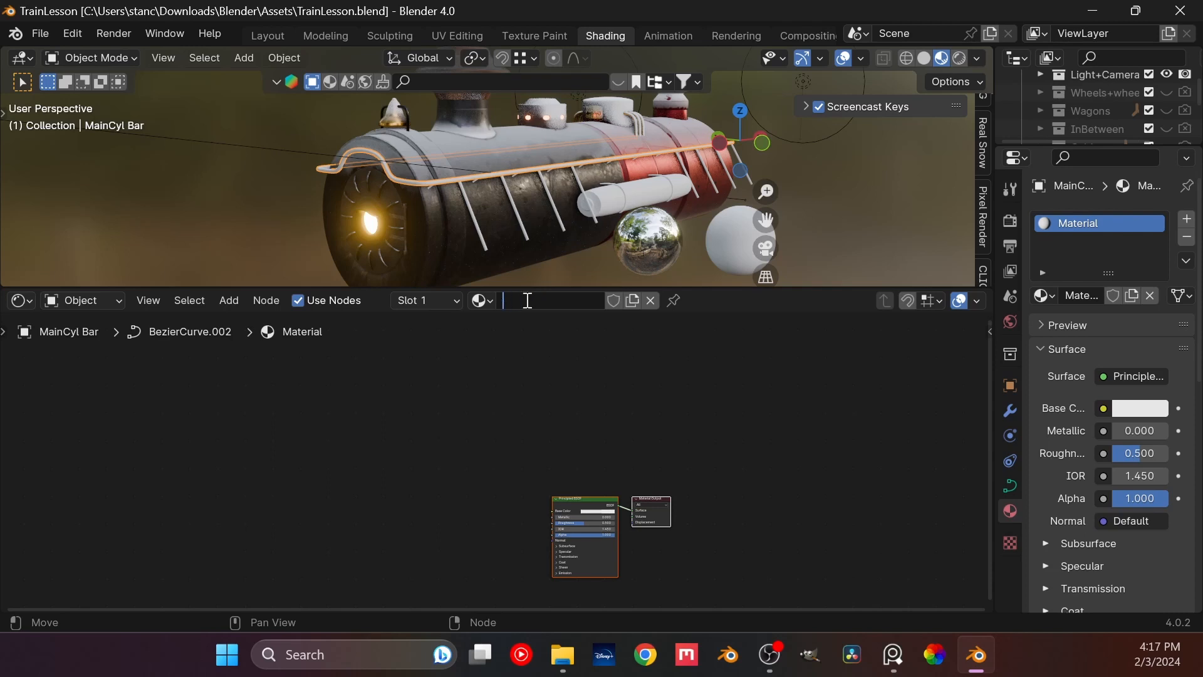
type("pperBar")
key("Return")
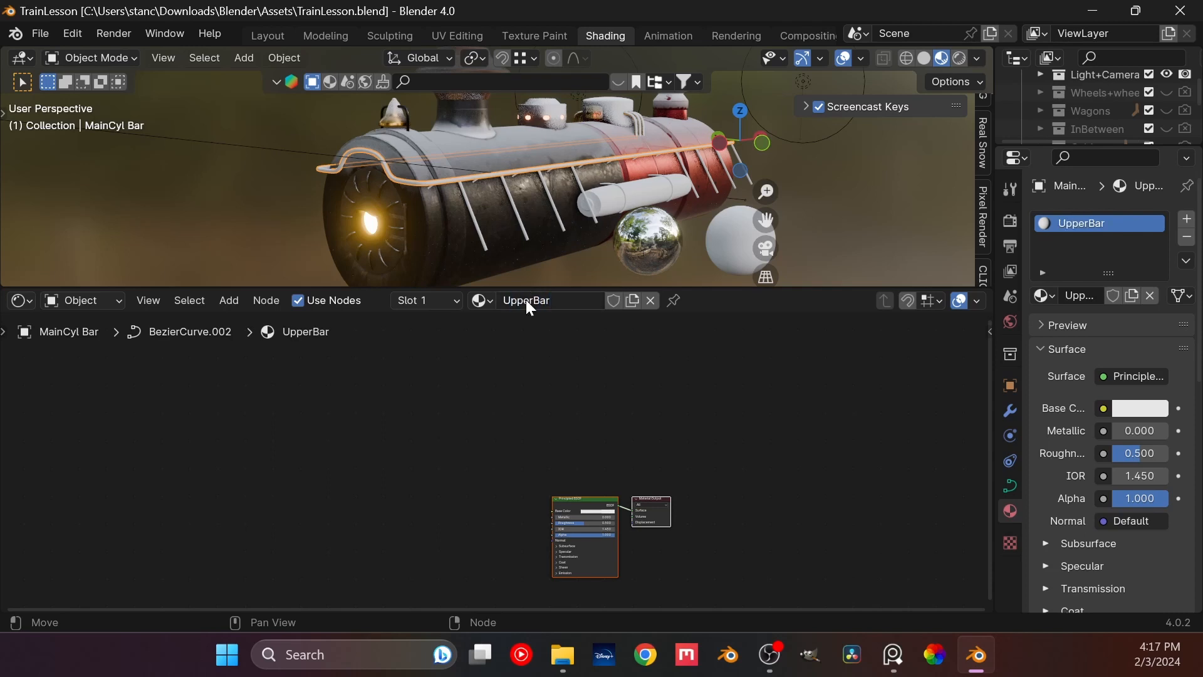
left_click(577, 499)
key("Delete")
key("shift+a")
mouse_move(519, 509)
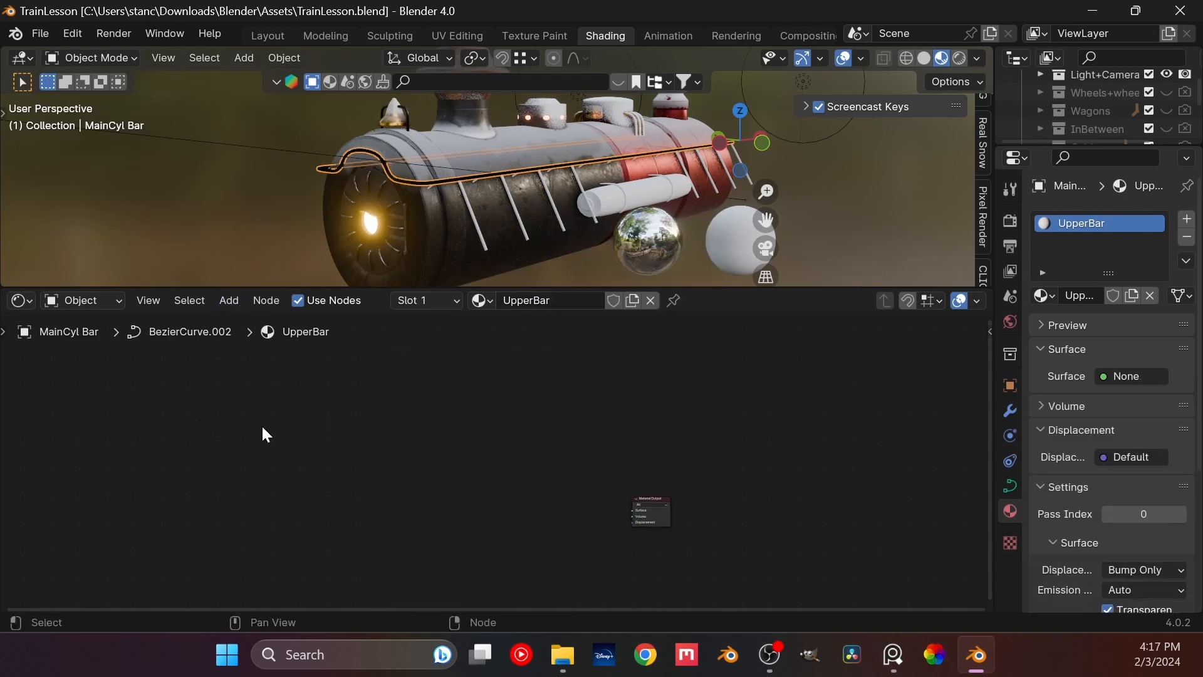
key("ctrl+z")
Step: Add the MetalGoldPaint002_2K node group to the UpperBar material, placed ahead of the Principled BSDF
key("shift+a")
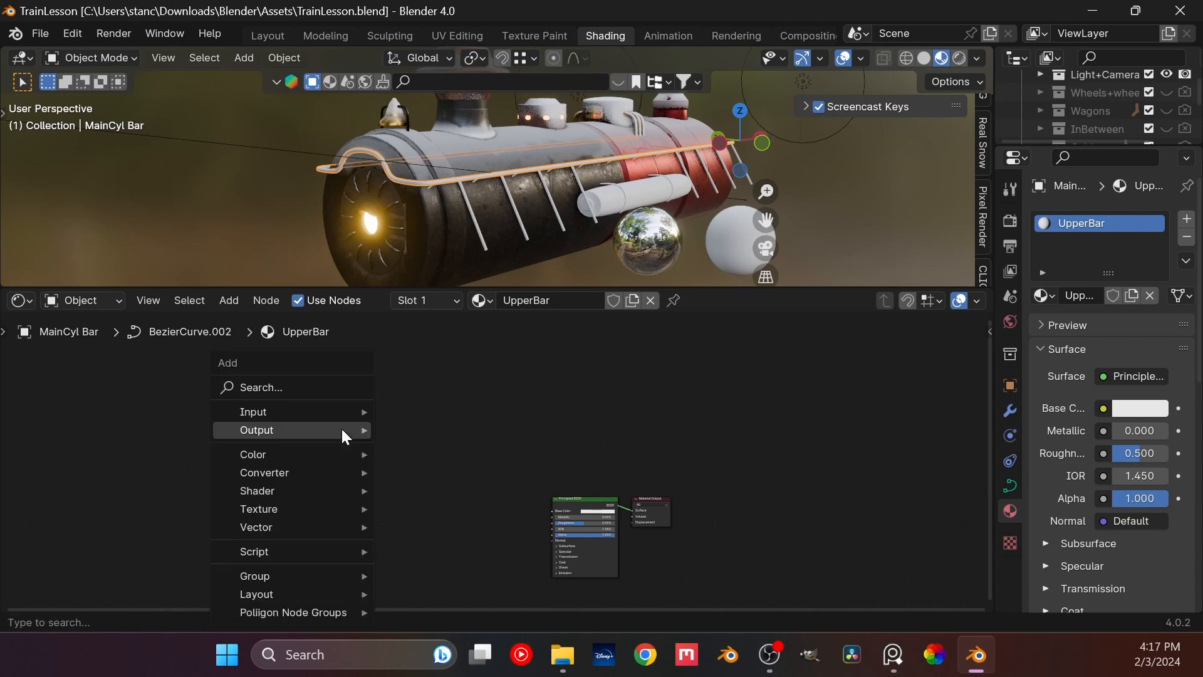
mouse_move(322, 572)
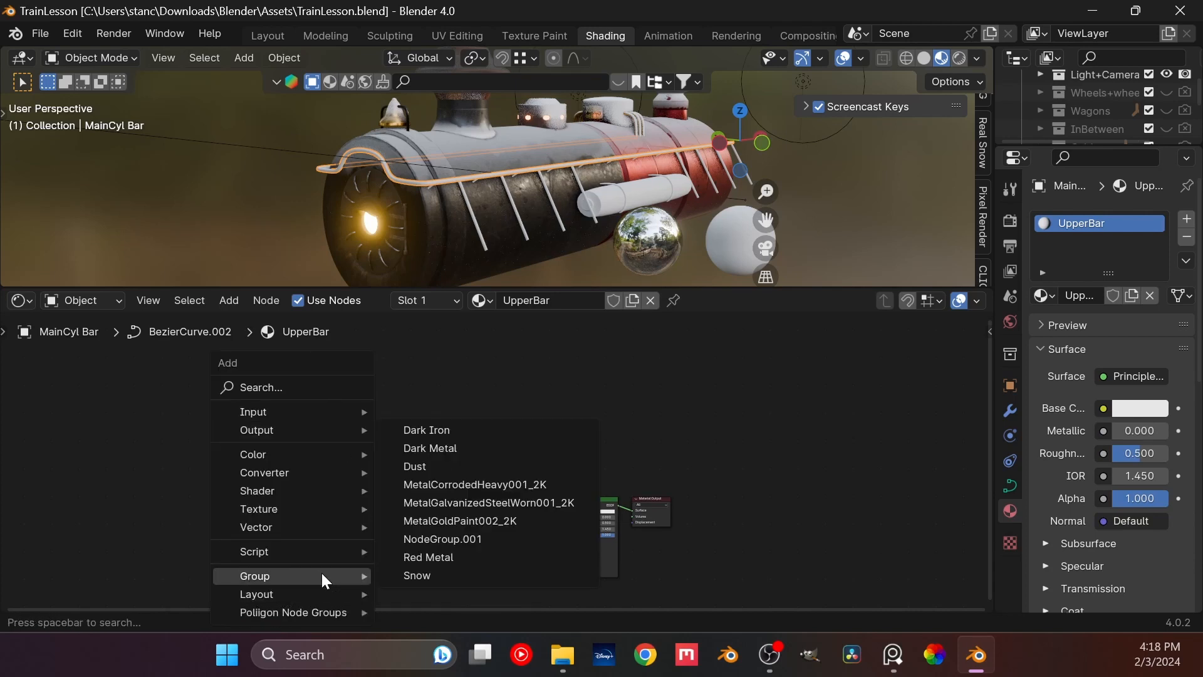
left_click(509, 523)
left_click(445, 502)
scroll(427, 524, "up", 2)
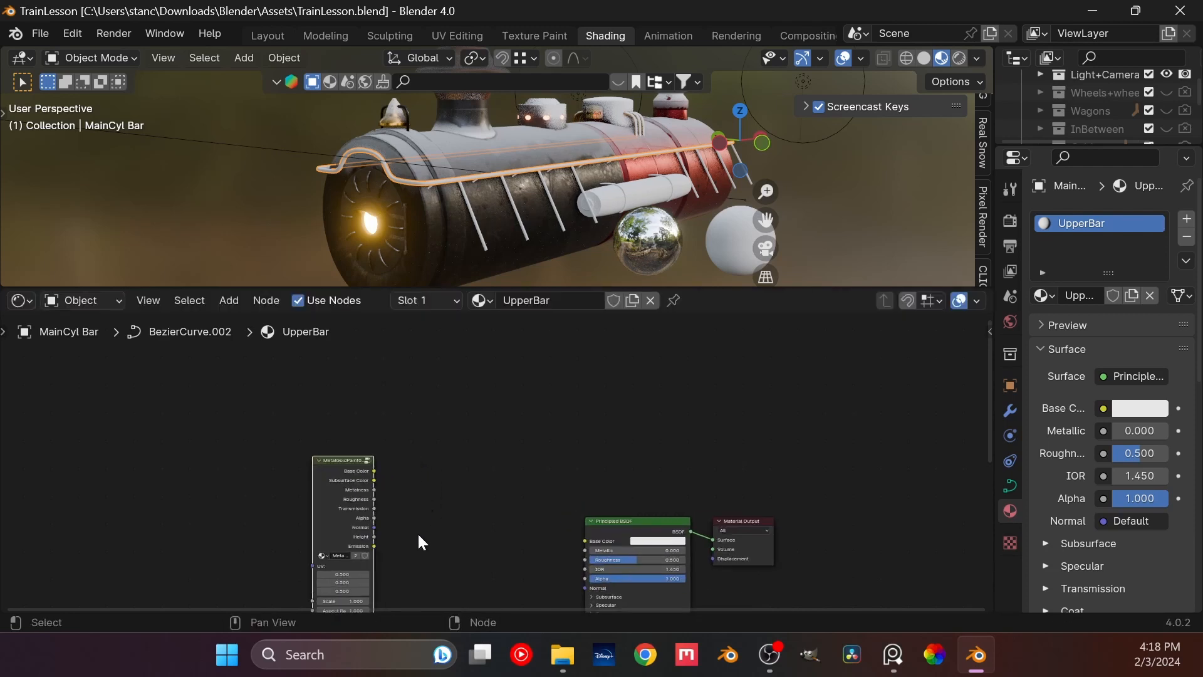
scroll(401, 526, "up", 2)
Step: Connect the gold paint group's Base Color, Roughness, Metalness and Normal outputs to the matching Principled BSDF inputs
left_click_drag(305, 439, 557, 530)
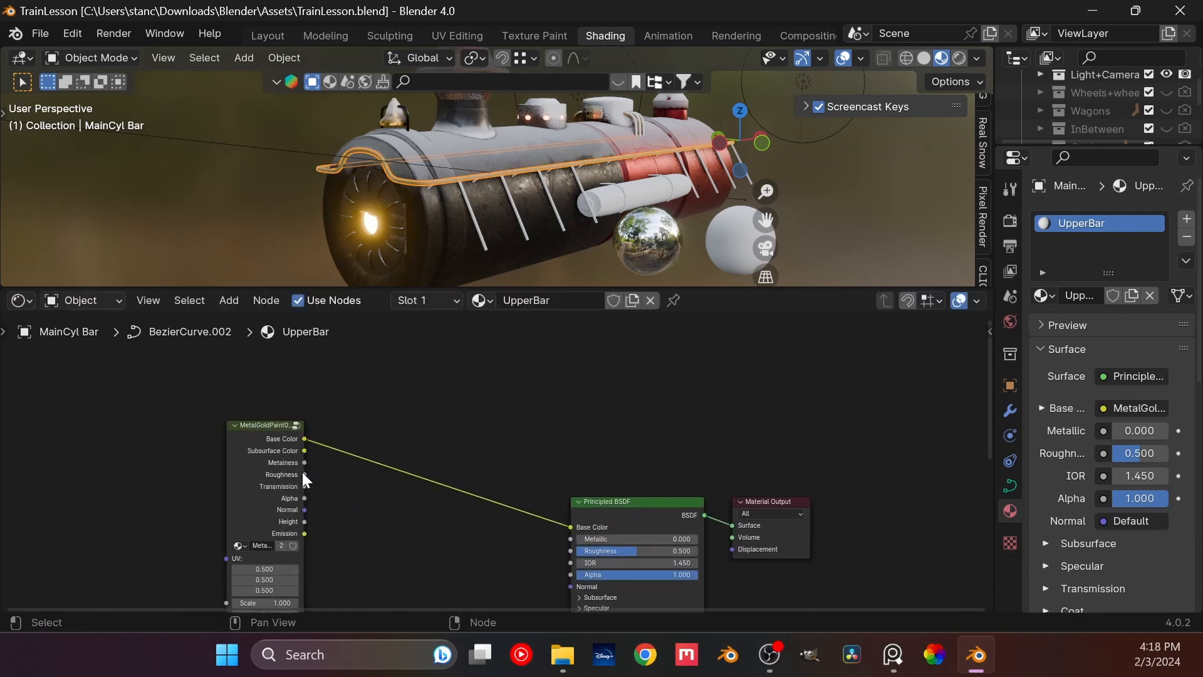
left_click_drag(304, 474, 573, 550)
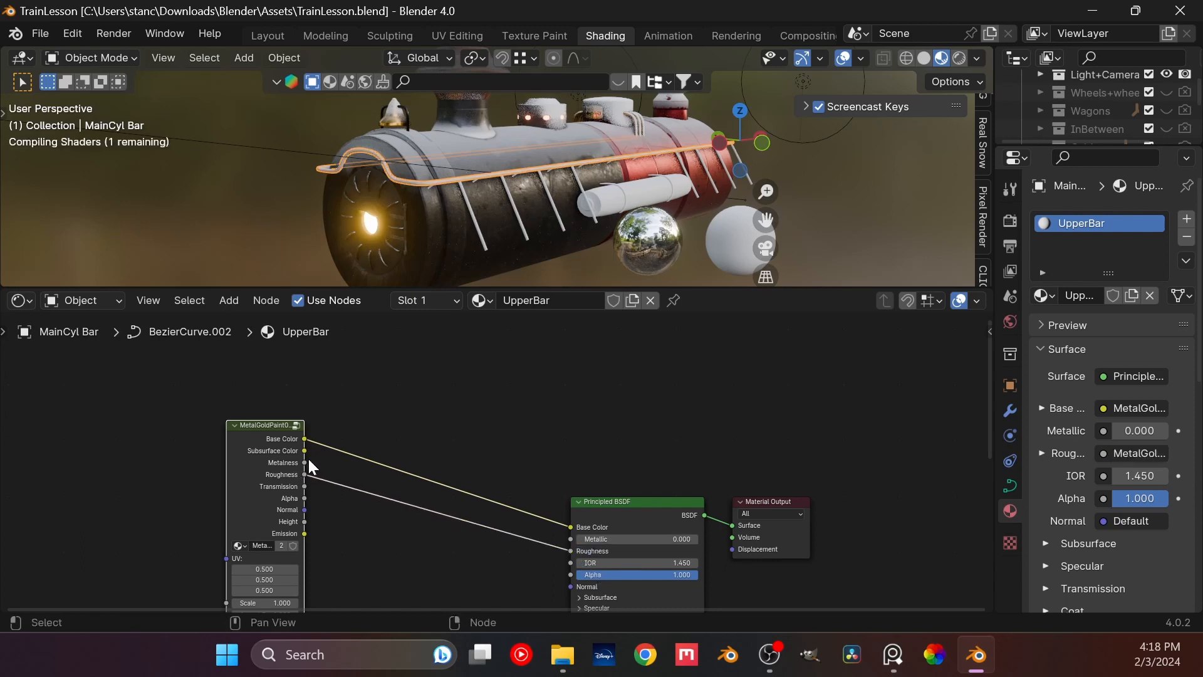
left_click_drag(307, 461, 571, 539)
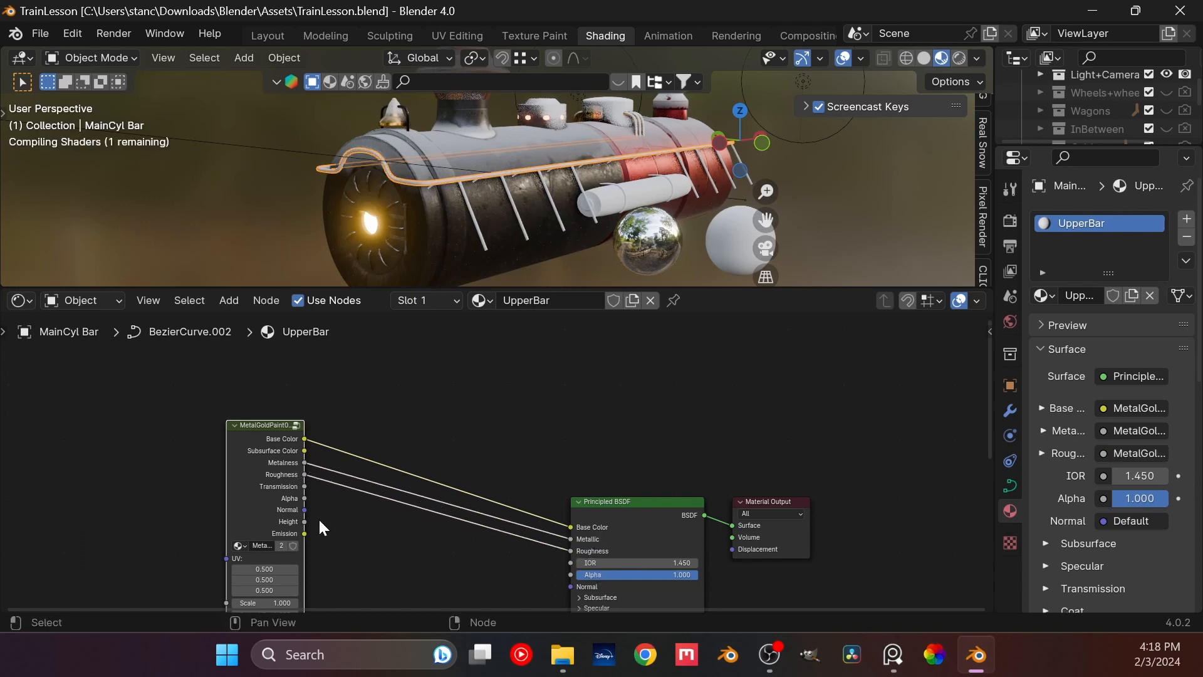
left_click_drag(304, 509, 572, 454)
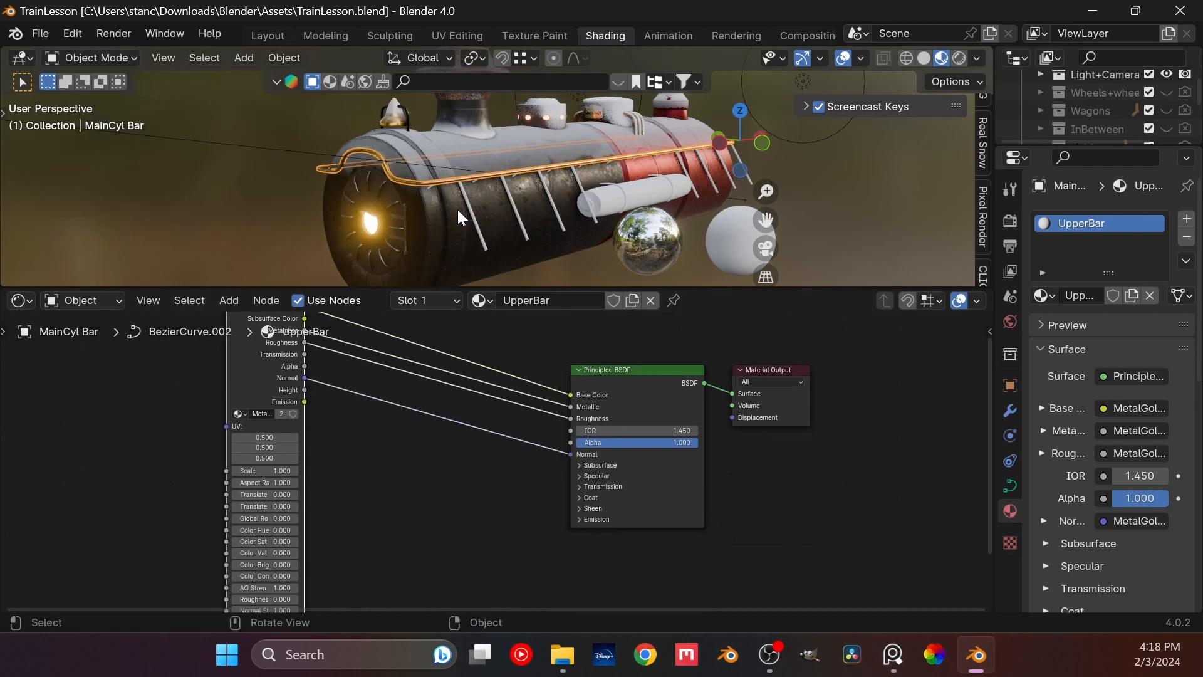
Step: Examine the gold paint finish on the boiler's long bar from close up and from several angles
scroll(456, 210, "up", 5)
middle_click_drag(413, 210, 340, 142, "shift")
scroll(474, 205, "up", 6)
scroll(464, 213, "down", 6)
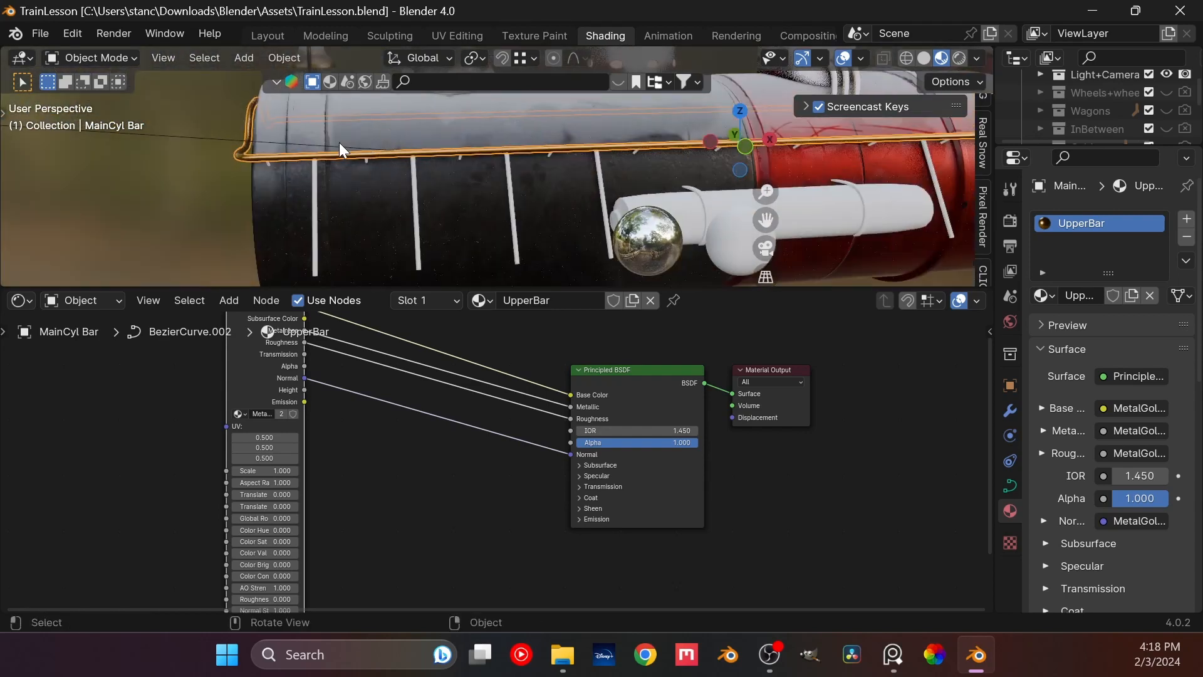
scroll(339, 143, "down", 3)
middle_click_drag(209, 156, 282, 166)
scroll(415, 178, "down", 5)
scroll(450, 210, "up", 3)
middle_click_drag(450, 210, 477, 211)
scroll(489, 188, "up", 2)
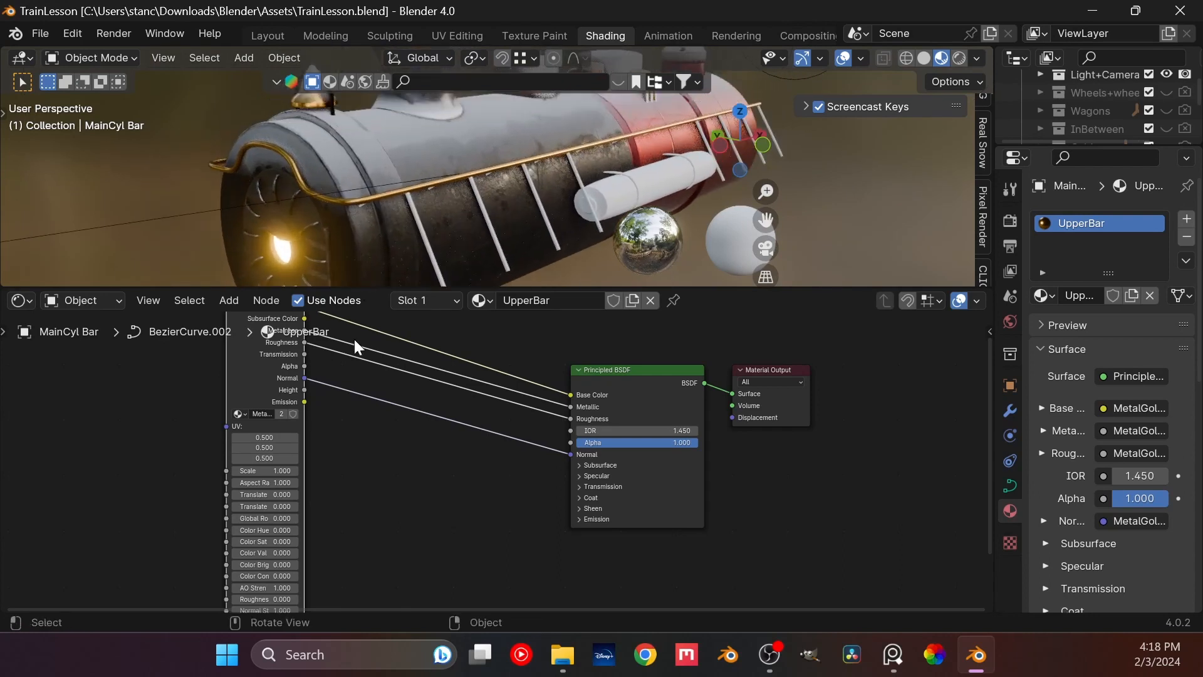
Step: Lower the gold paint group's colour saturation to -3.160
scroll(309, 578, "up", 5)
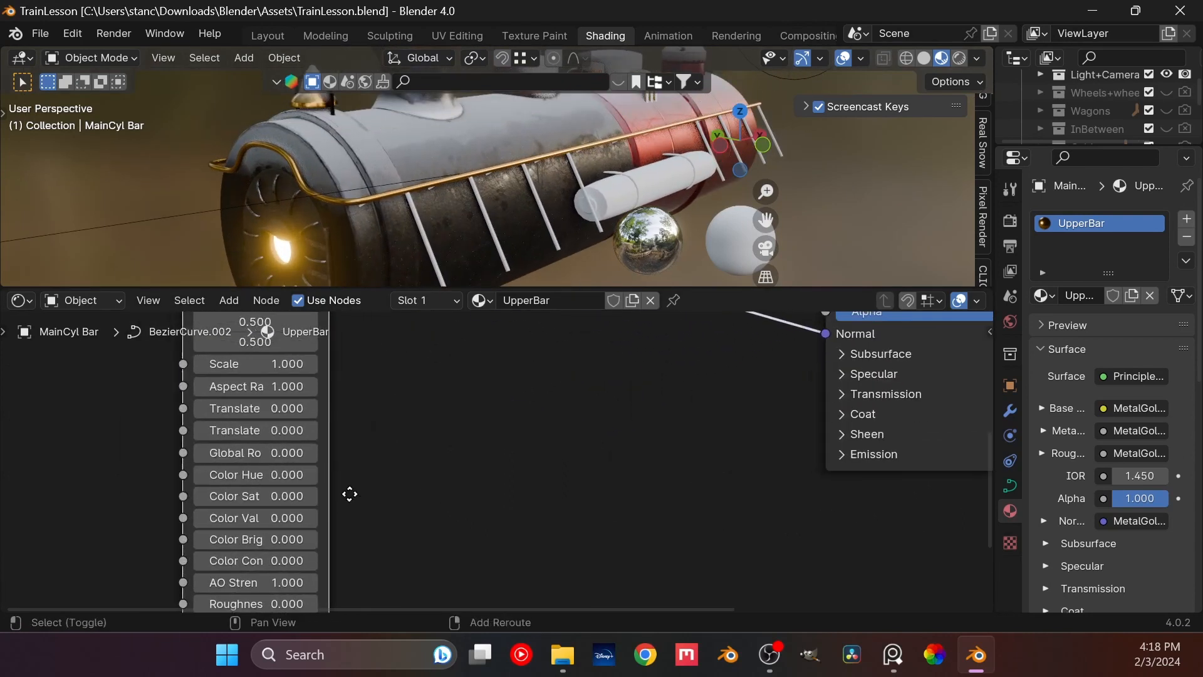
middle_click_drag(350, 494, 393, 506, "shift")
scroll(274, 502, "up", 4)
scroll(272, 508, "down", 5)
scroll(271, 509, "up", 2)
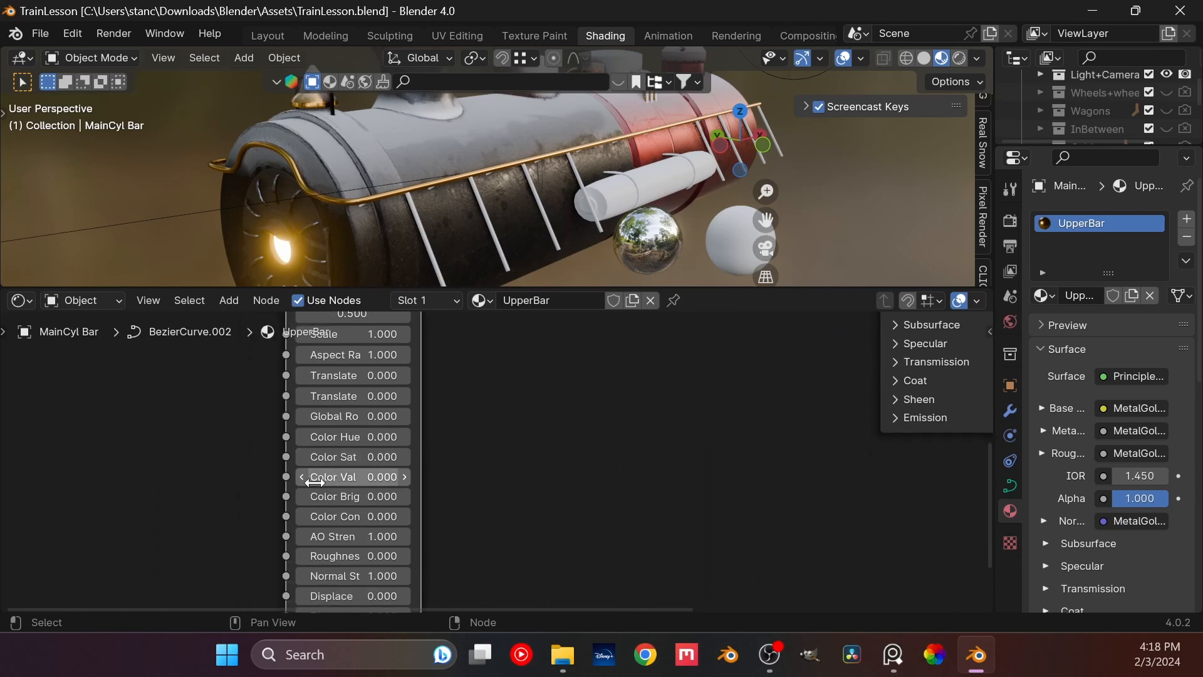
left_click_drag(306, 455, 244, 455)
middle_click_drag(330, 231, 443, 201)
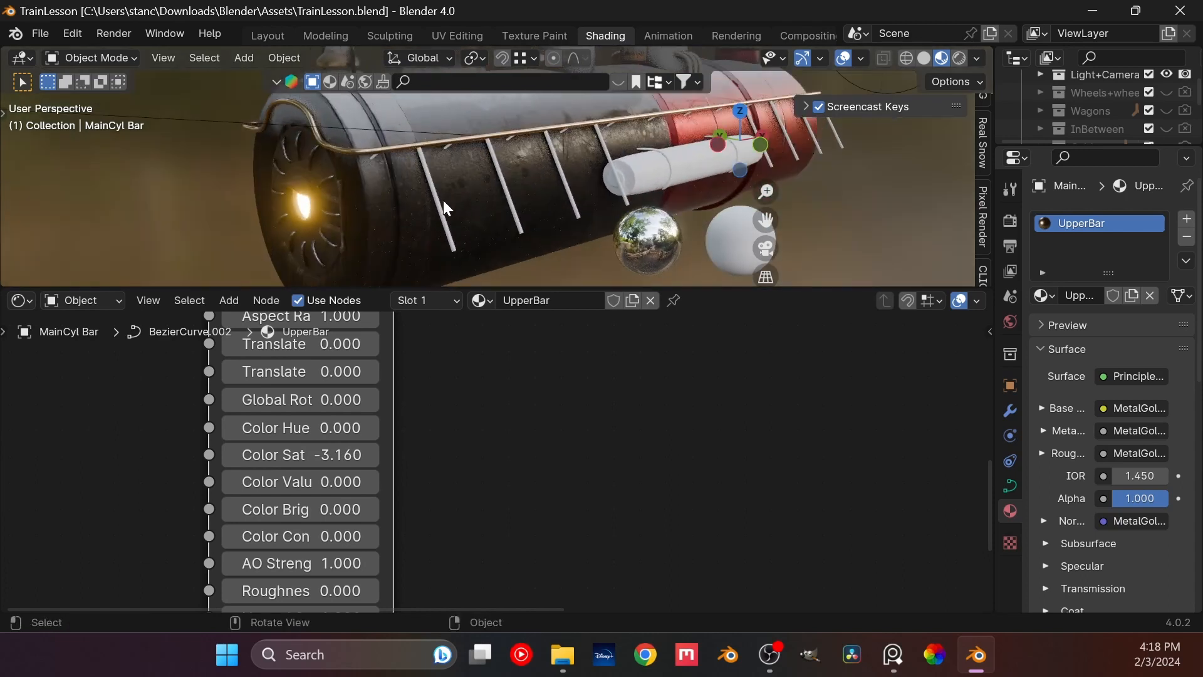
left_click(443, 202)
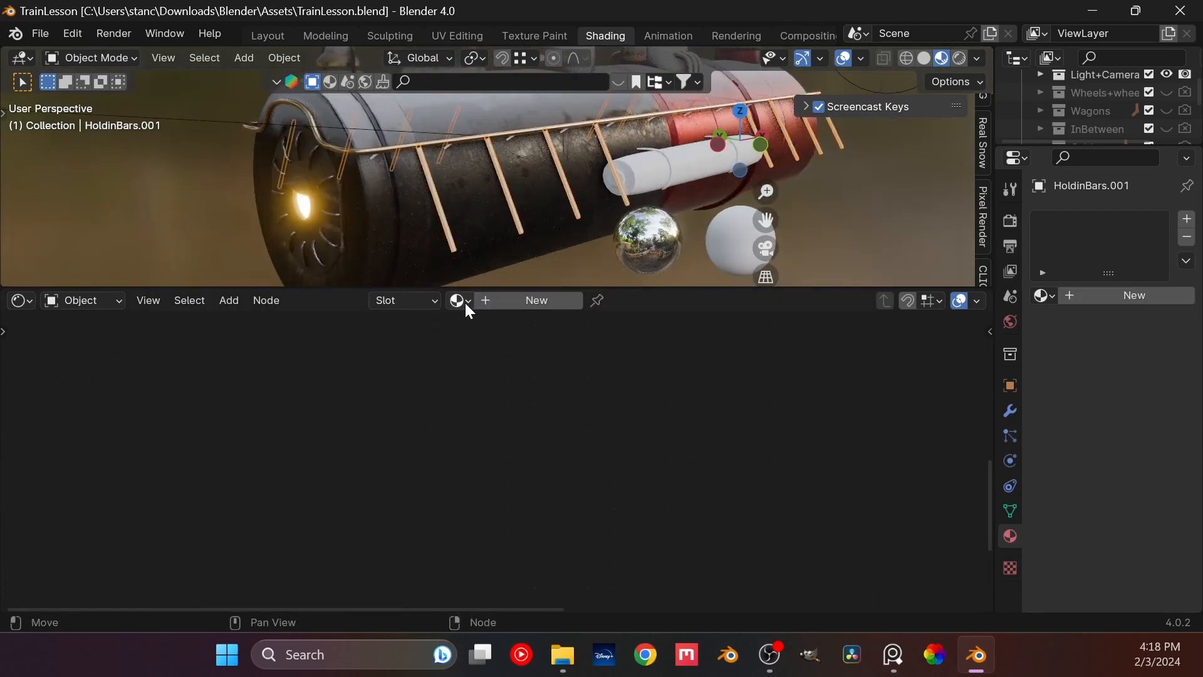
left_click(177, 164)
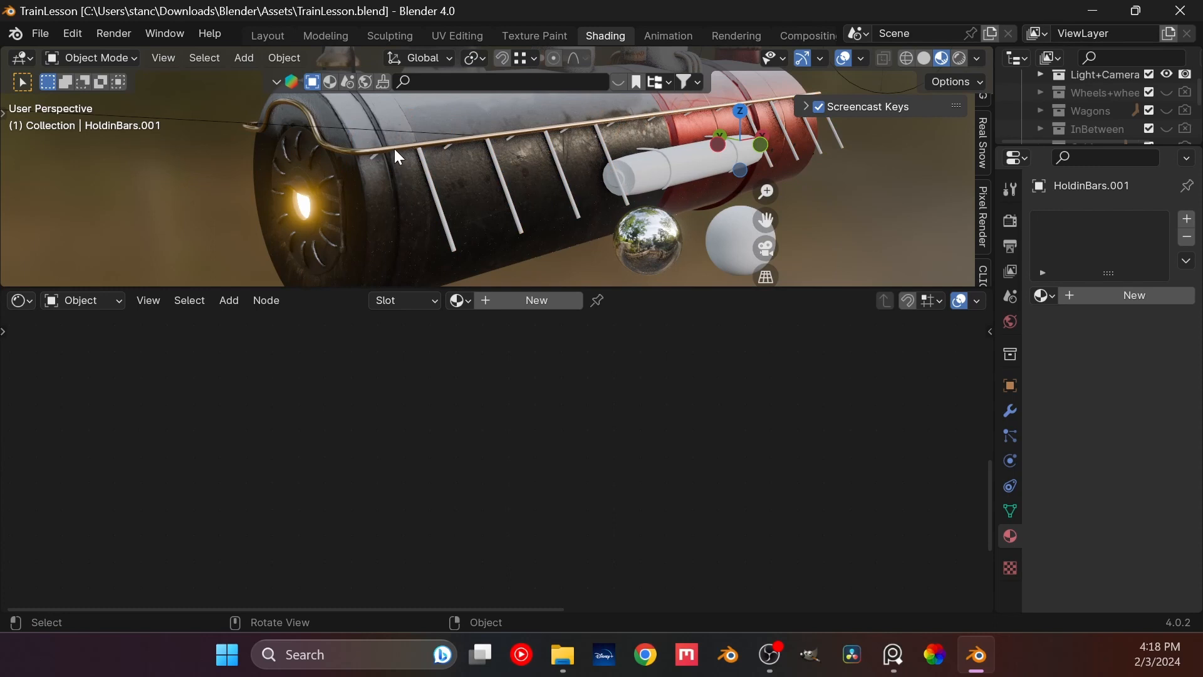
left_click(398, 157)
Step: Move the Principled BSDF closer to the gold paint group and the Material Output farther away to make room between them
scroll(446, 426, "down", 4)
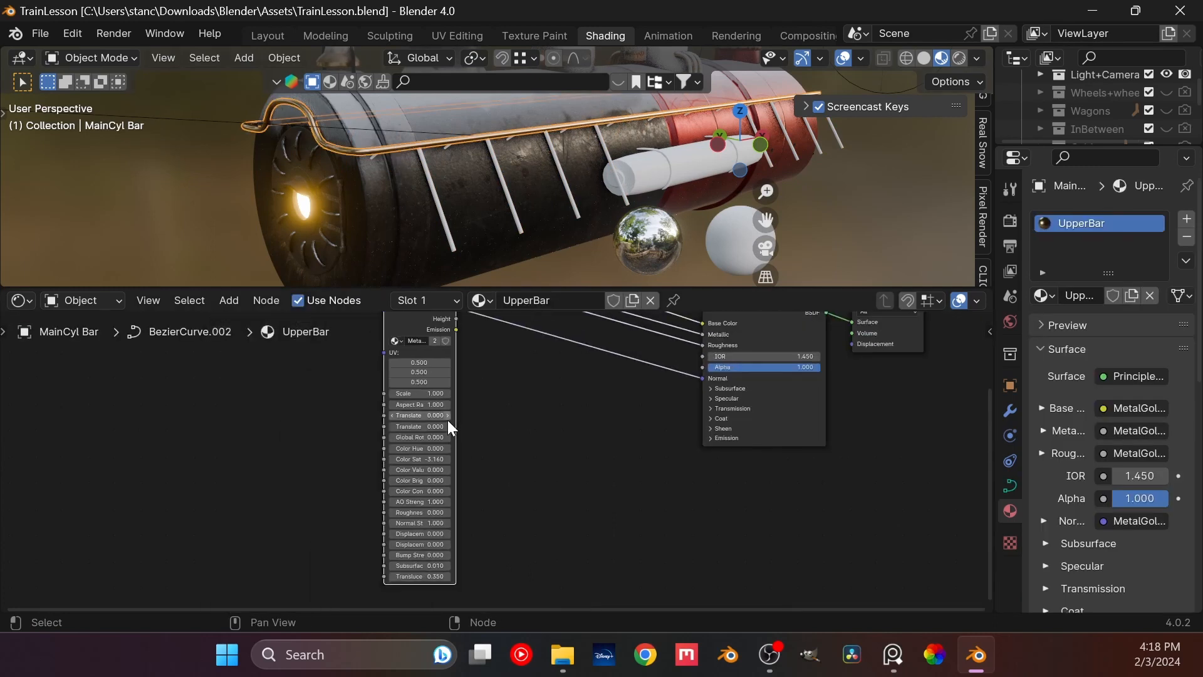
scroll(447, 420, "down", 3)
middle_click_drag(438, 215, 588, 198)
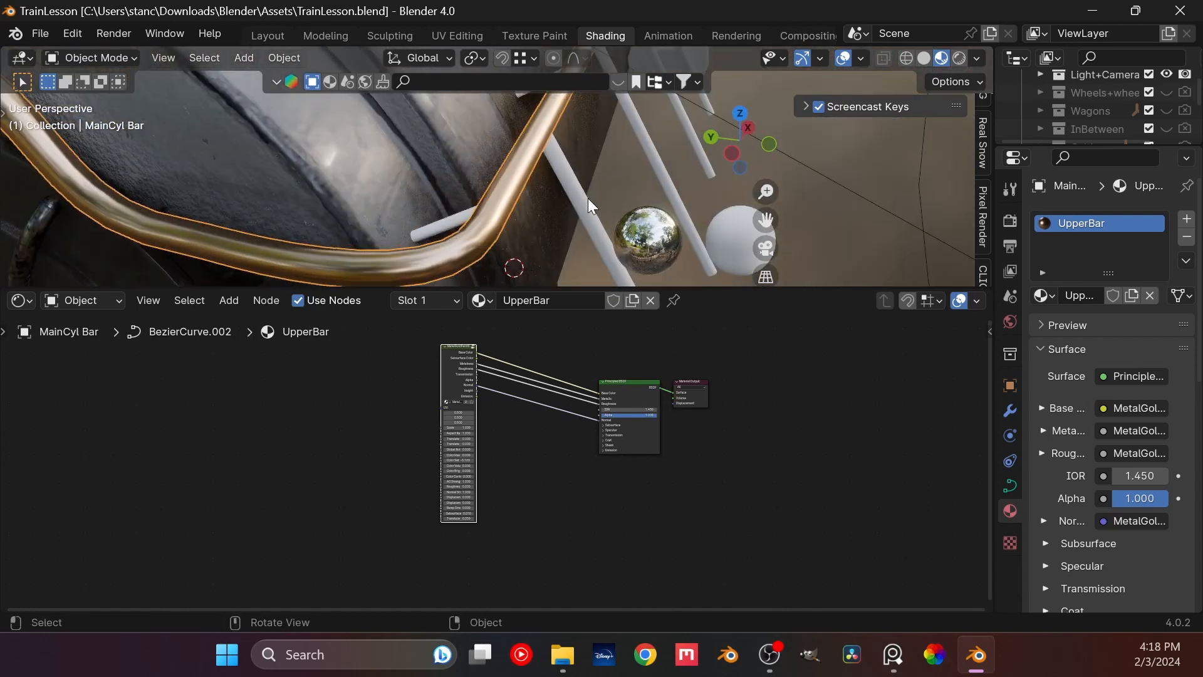
scroll(571, 407, "down", 1)
left_click_drag(709, 509, 550, 380)
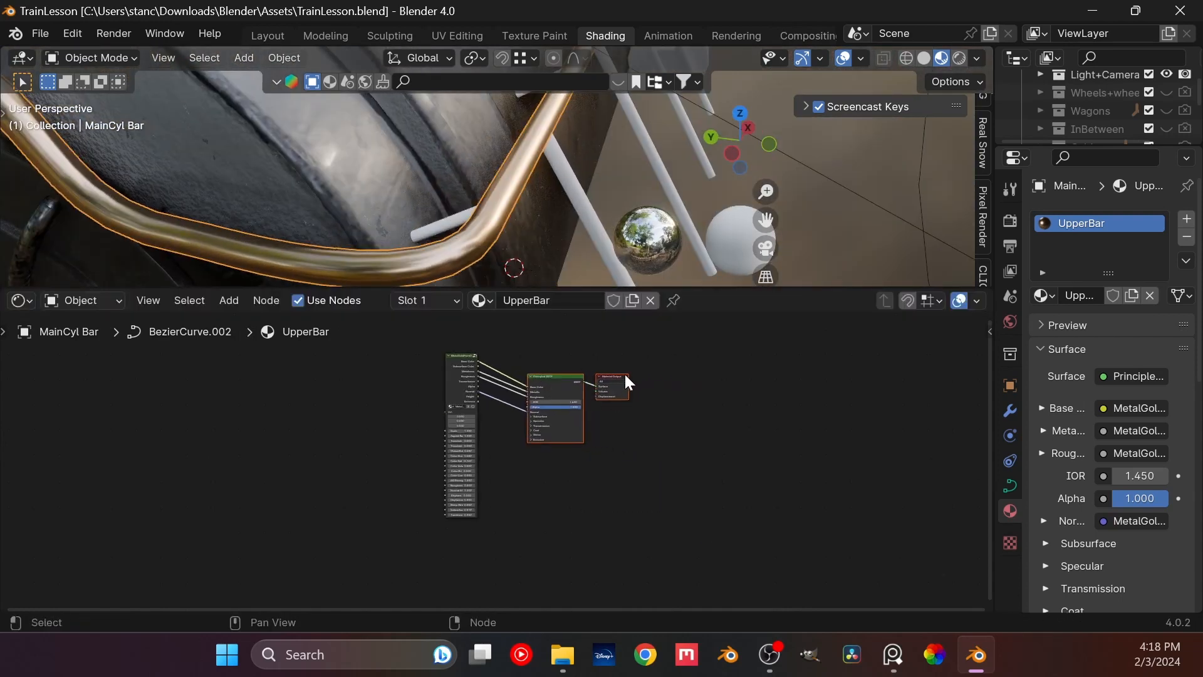
left_click(625, 371)
left_click_drag(626, 371, 821, 410)
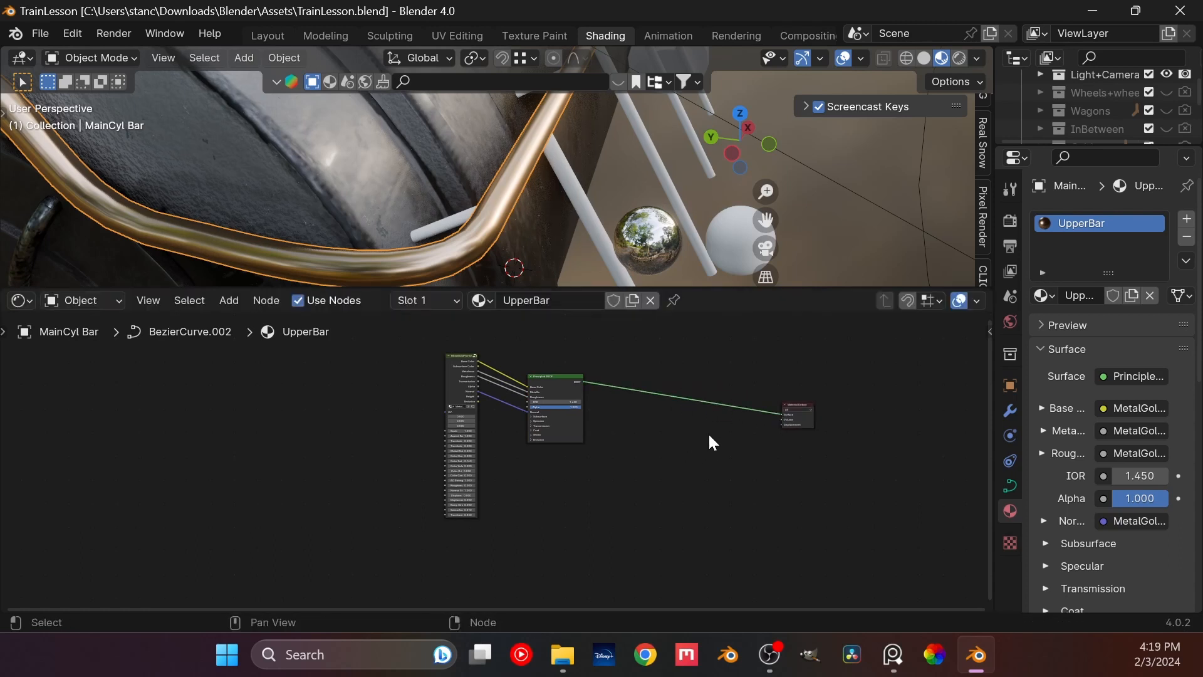
Step: Insert a Mix Shader node into the link between the Principled BSDF and the Material Output
key("shift+a")
left_click(662, 254)
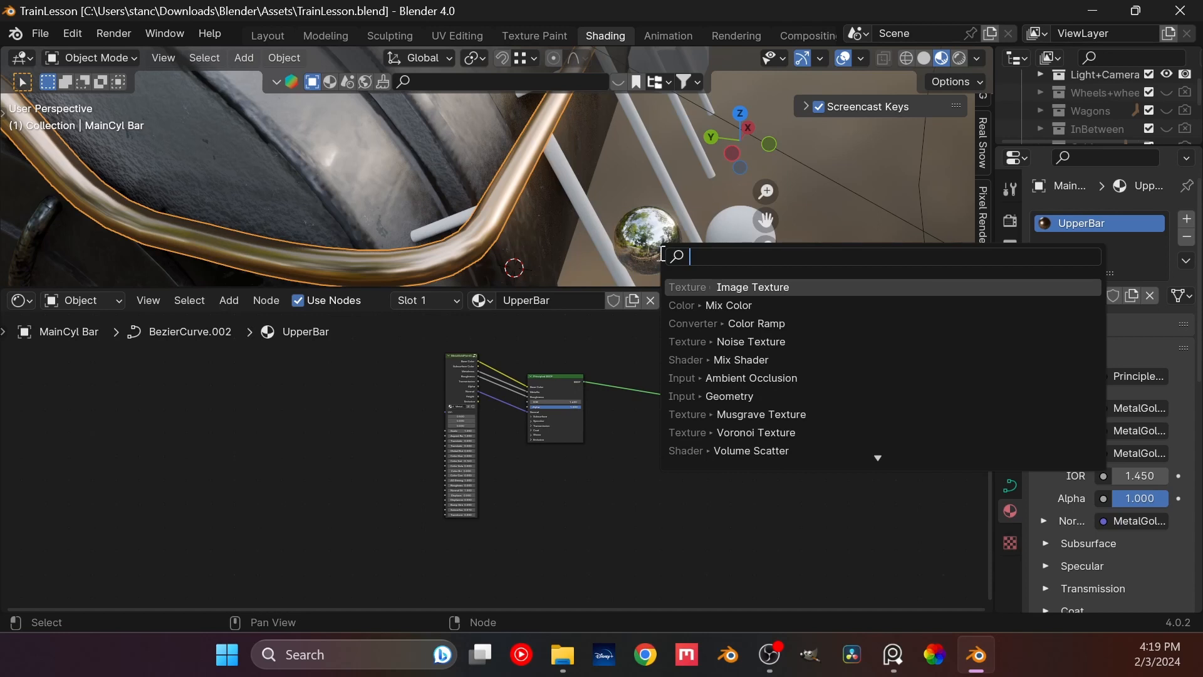
type("mix shade")
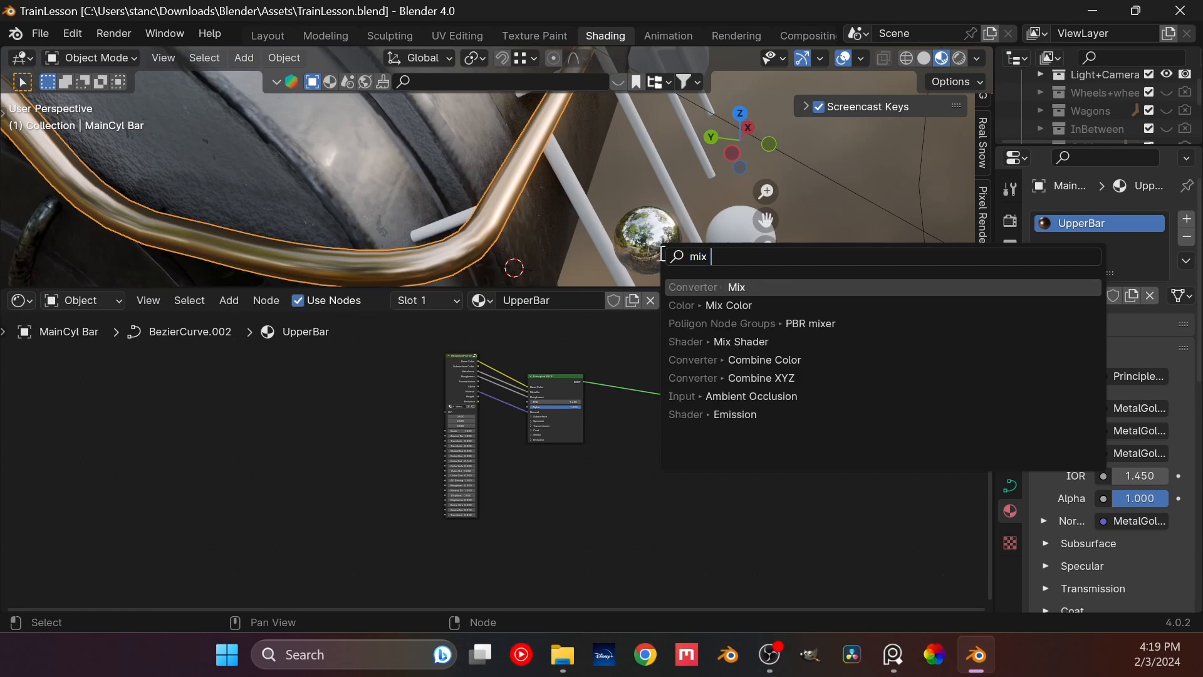
key("Return")
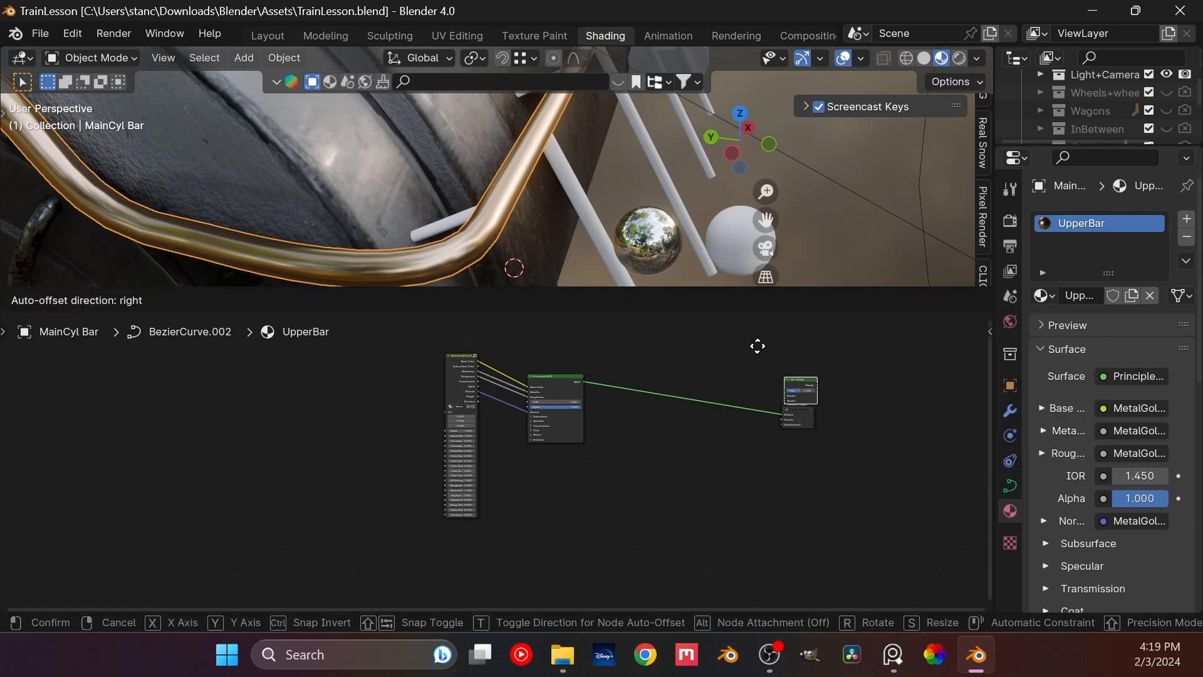
left_click(700, 400)
scroll(708, 433, "up", 3)
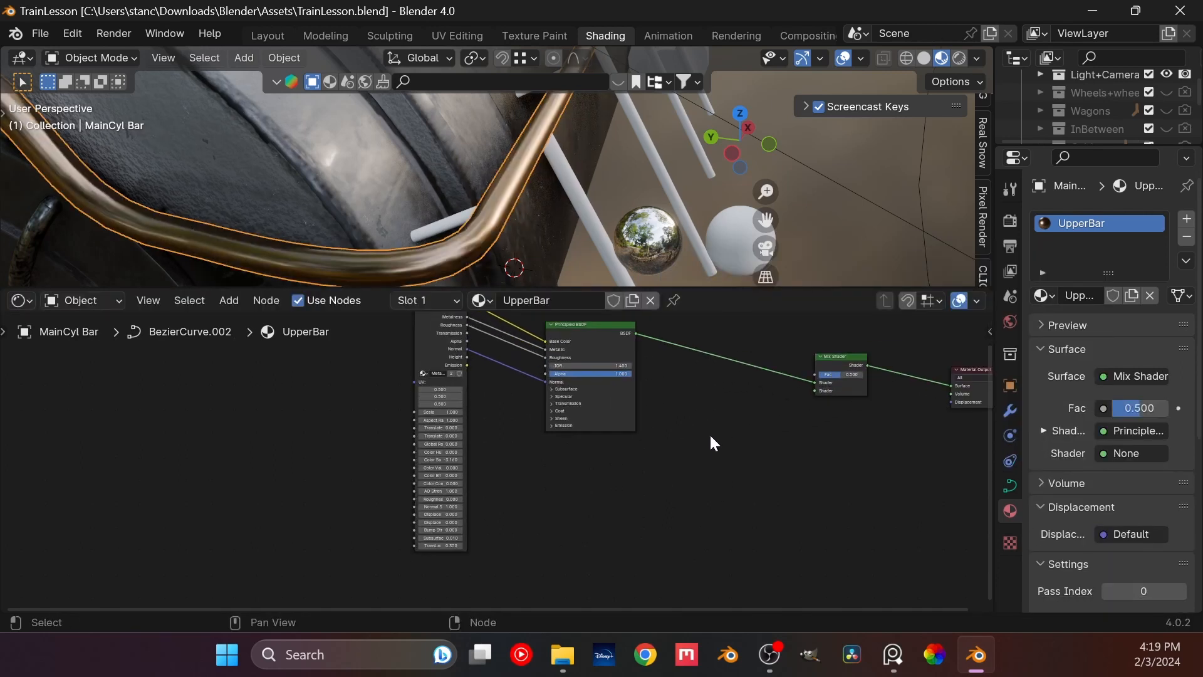
Step: Add a Gradient Texture below the shader nodes and attach Texture Coordinate and Mapping nodes to it
key("shift+a")
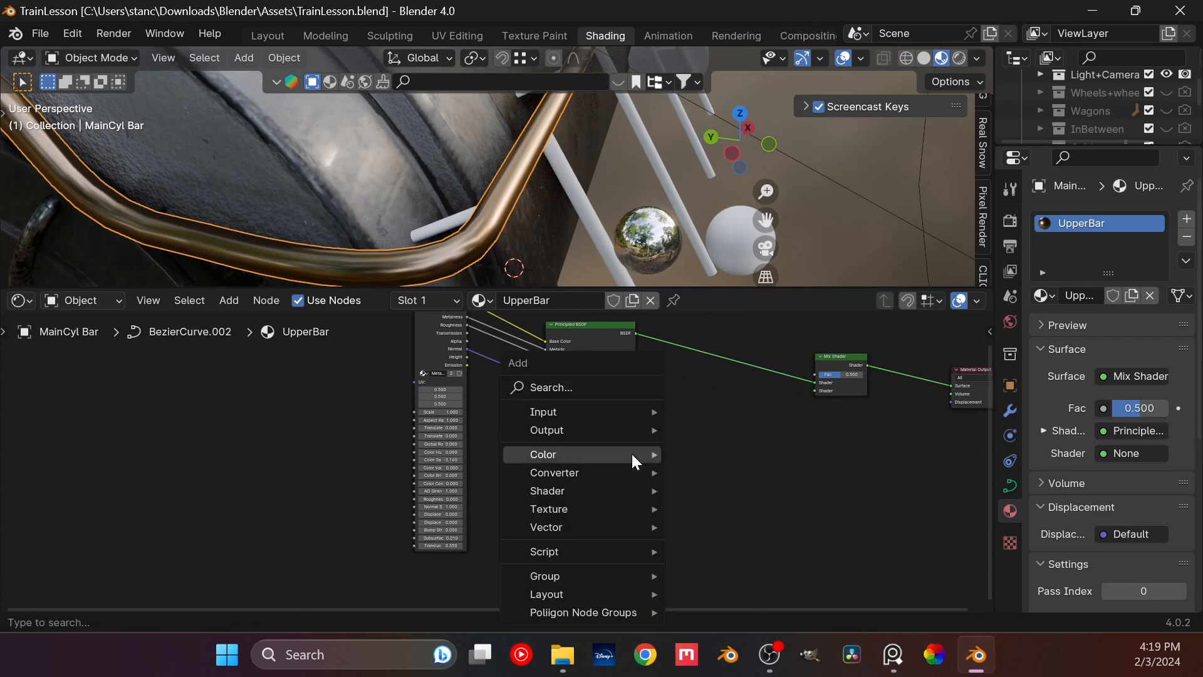
left_click(597, 384)
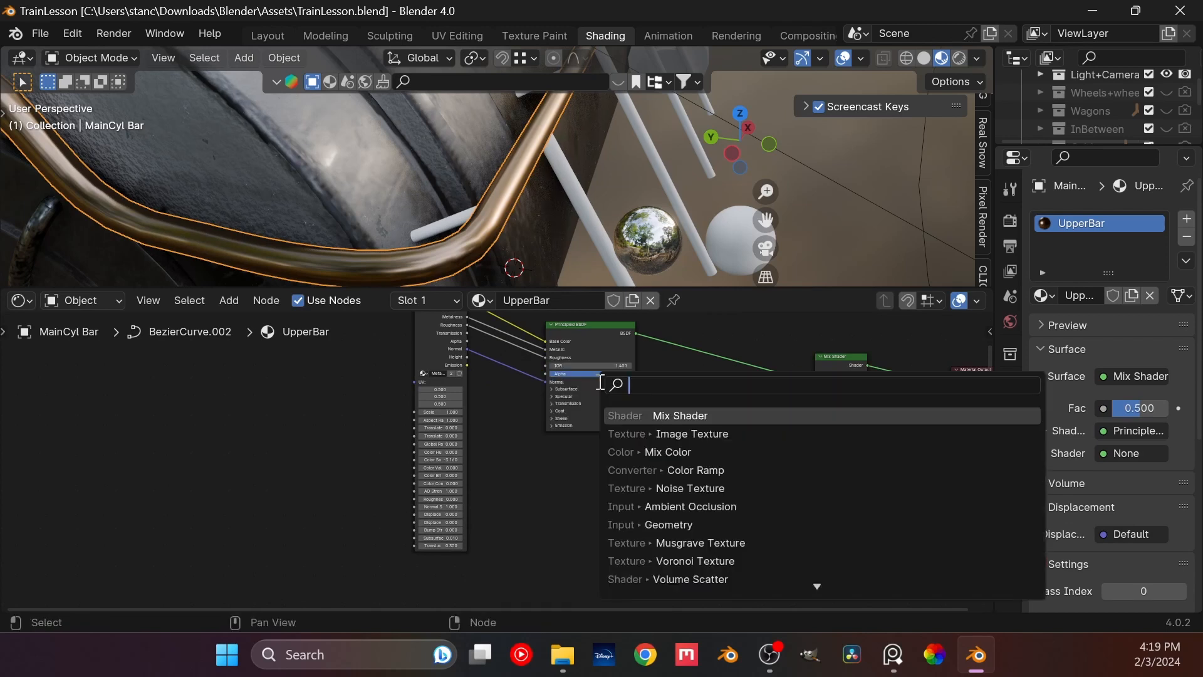
type("grad")
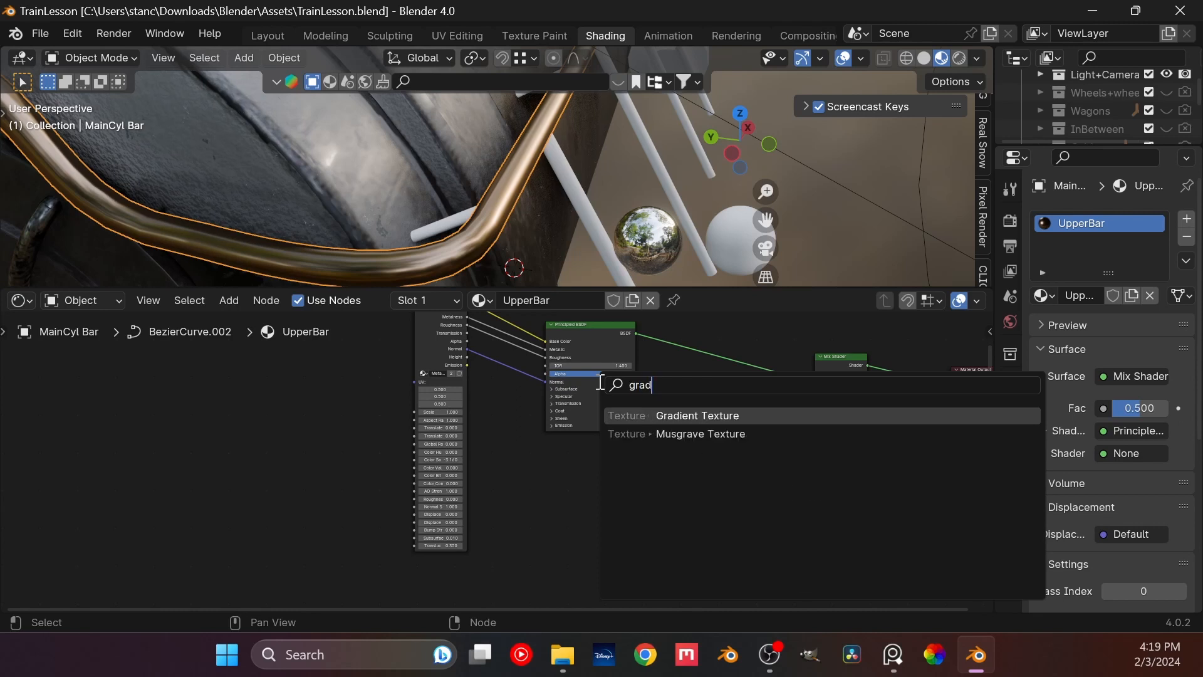
key("Return")
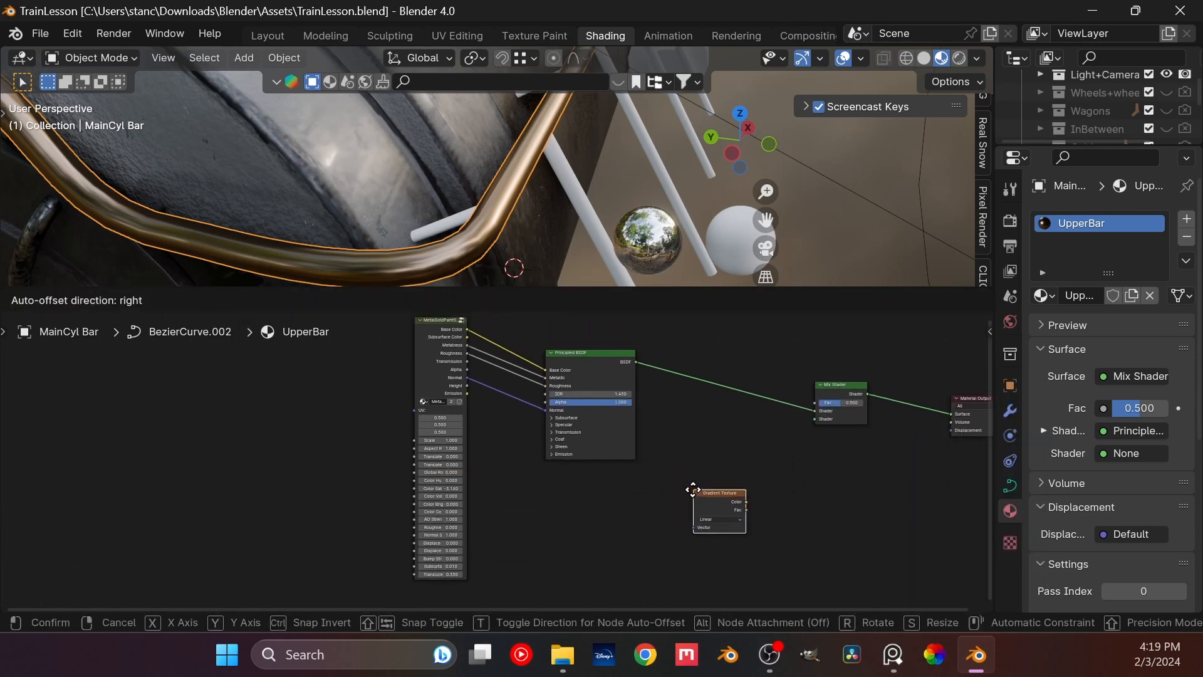
left_click(719, 506)
key("ctrl+t")
left_click(722, 511)
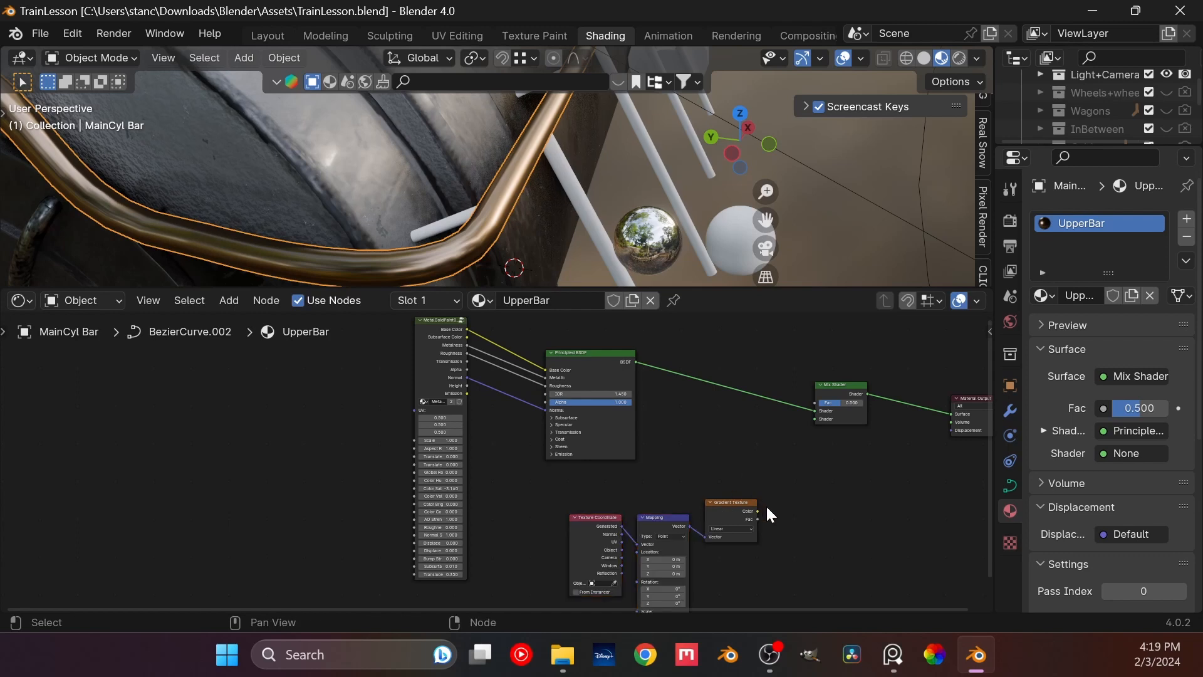
Step: Add a Color Ramp fed by the Gradient Texture's Color output and preview the ramp directly on the bar
left_click_drag(758, 514, 786, 464)
left_click_drag(823, 409, 791, 471)
type("colo ra")
key("Return")
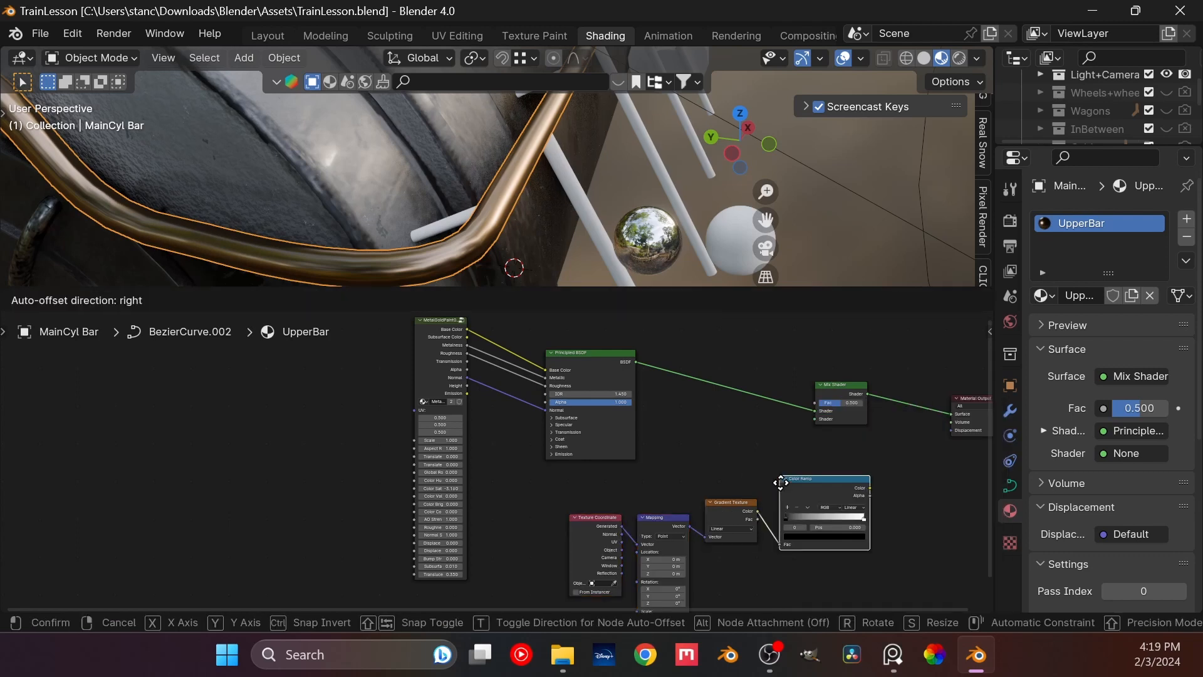
left_click(783, 505)
left_click(797, 483, "ctrl+shift")
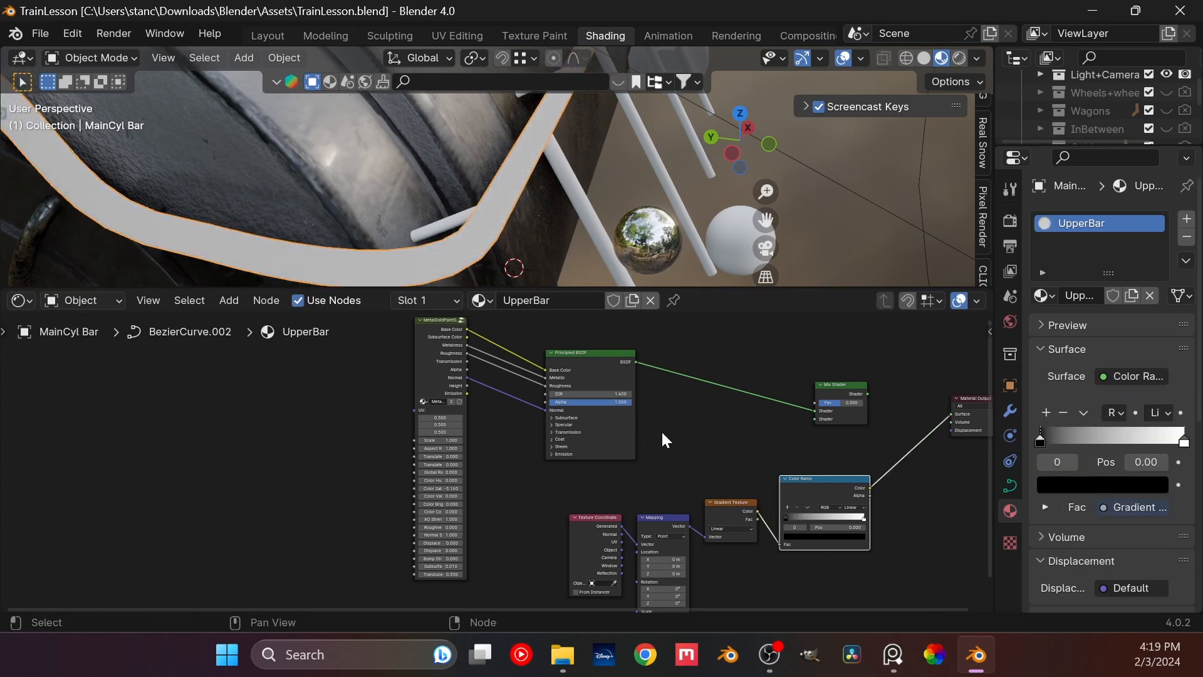
Step: Set the Mapping node's Y rotation to 90° and check the gradient preview on the bar
scroll(689, 486, "up", 3)
double_click(665, 546)
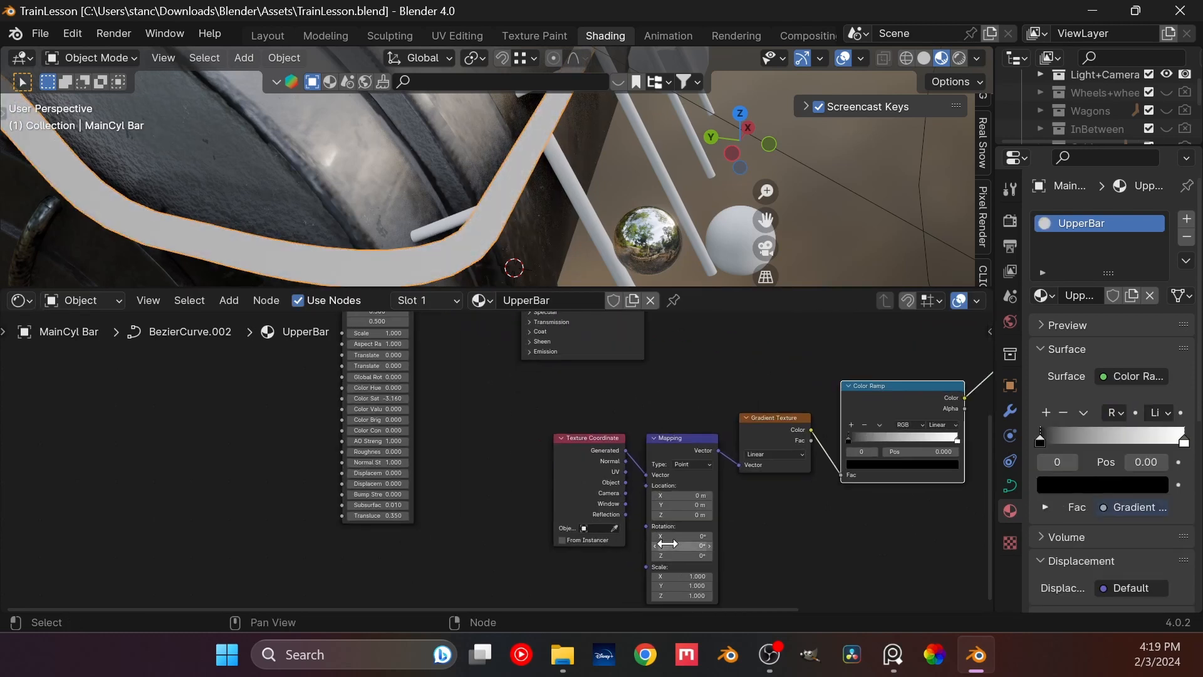
type("90")
key("Return")
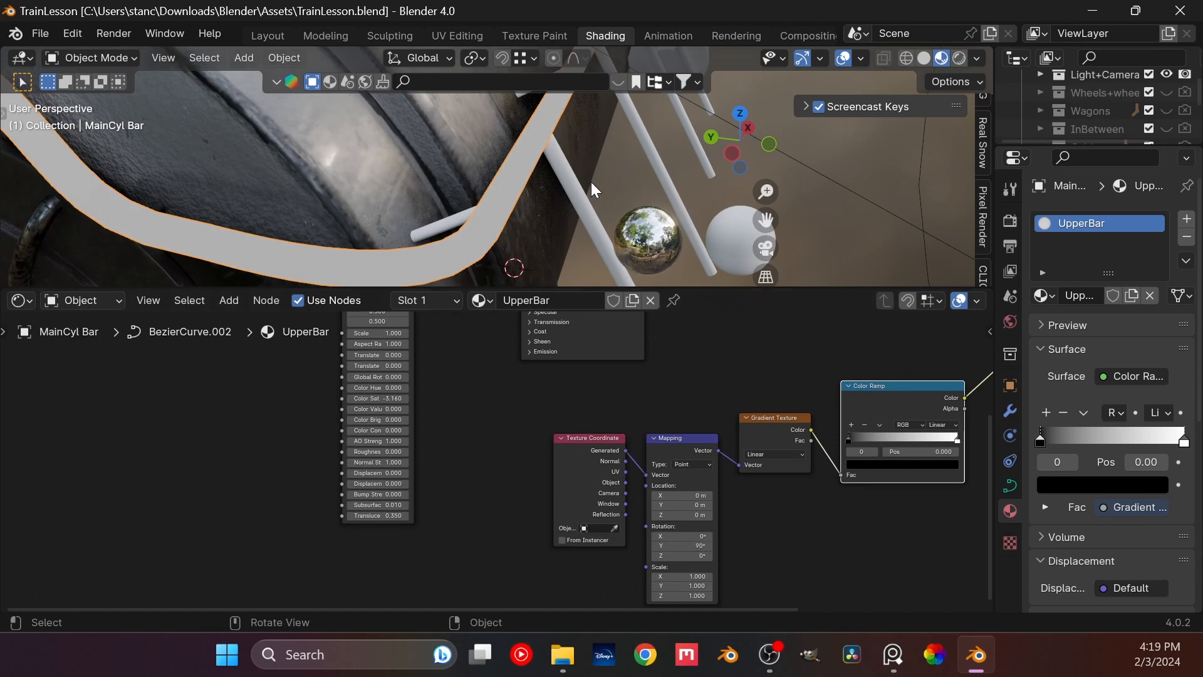
middle_click_drag(592, 182, 532, 160)
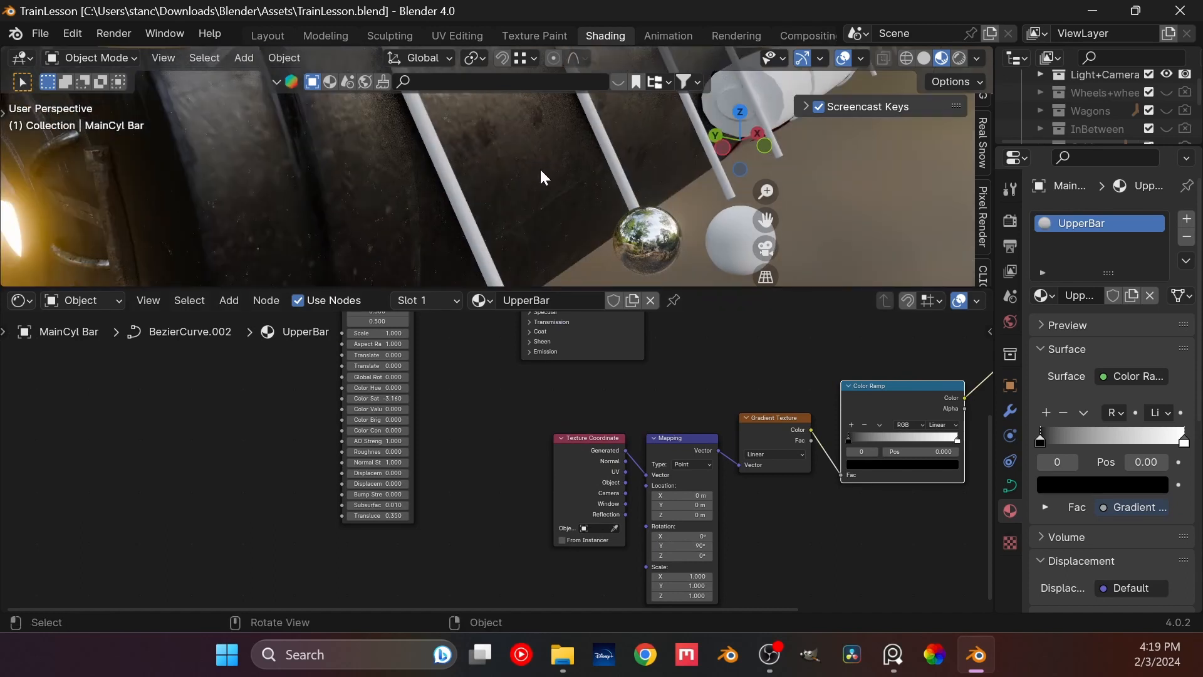
middle_click_drag(499, 190, 514, 153)
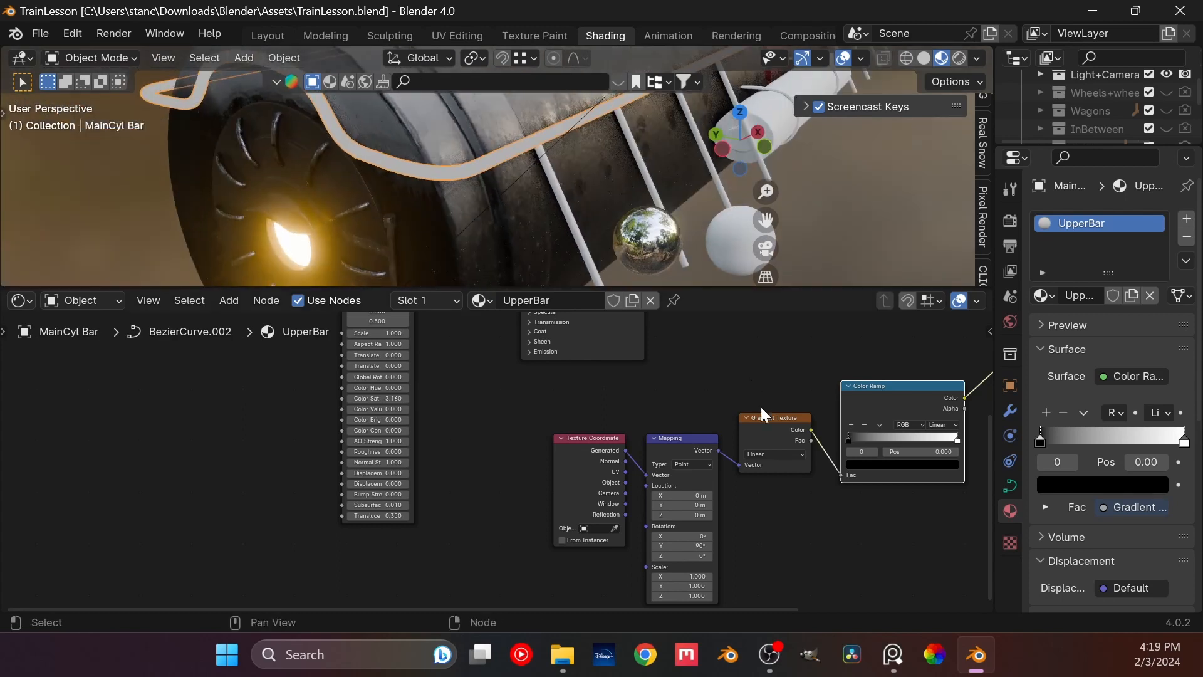
scroll(763, 426, "up", 2)
middle_click_drag(766, 443, 588, 453)
scroll(627, 446, "up", 1)
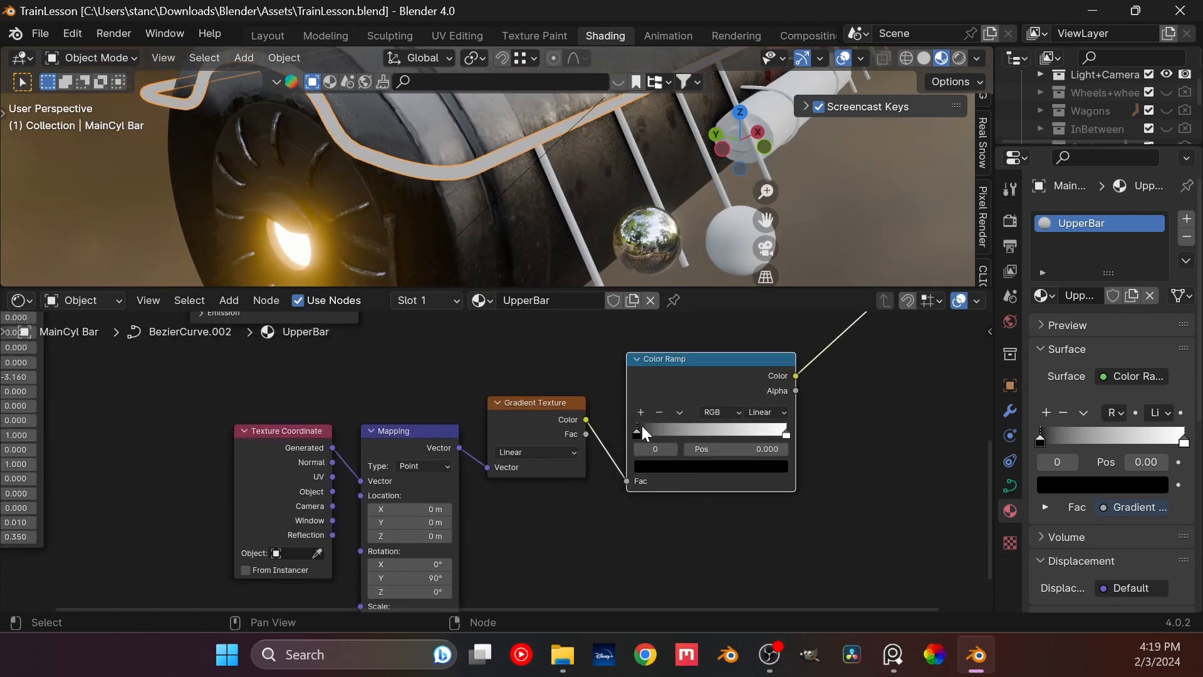
Step: Bring the Color Ramp's stops close together, with the black stop at about 0.477 and the white stop at about 0.492
left_click_drag(642, 429, 701, 430)
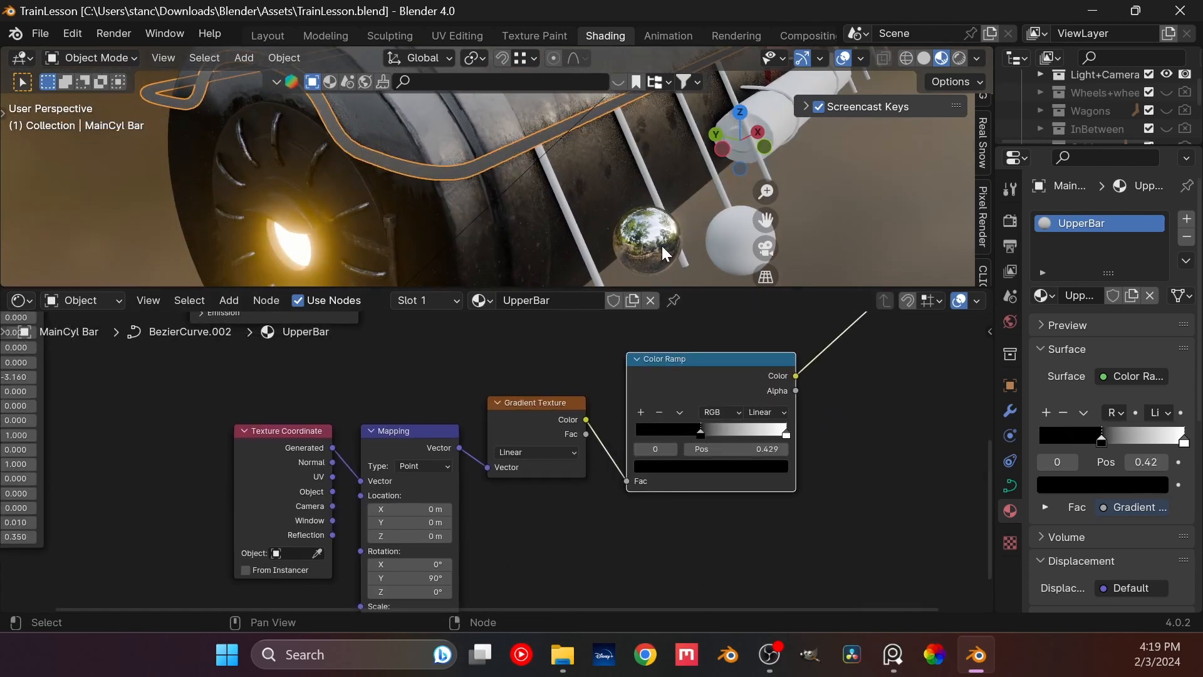
middle_click_drag(665, 252, 751, 346)
left_click_drag(785, 432, 707, 432)
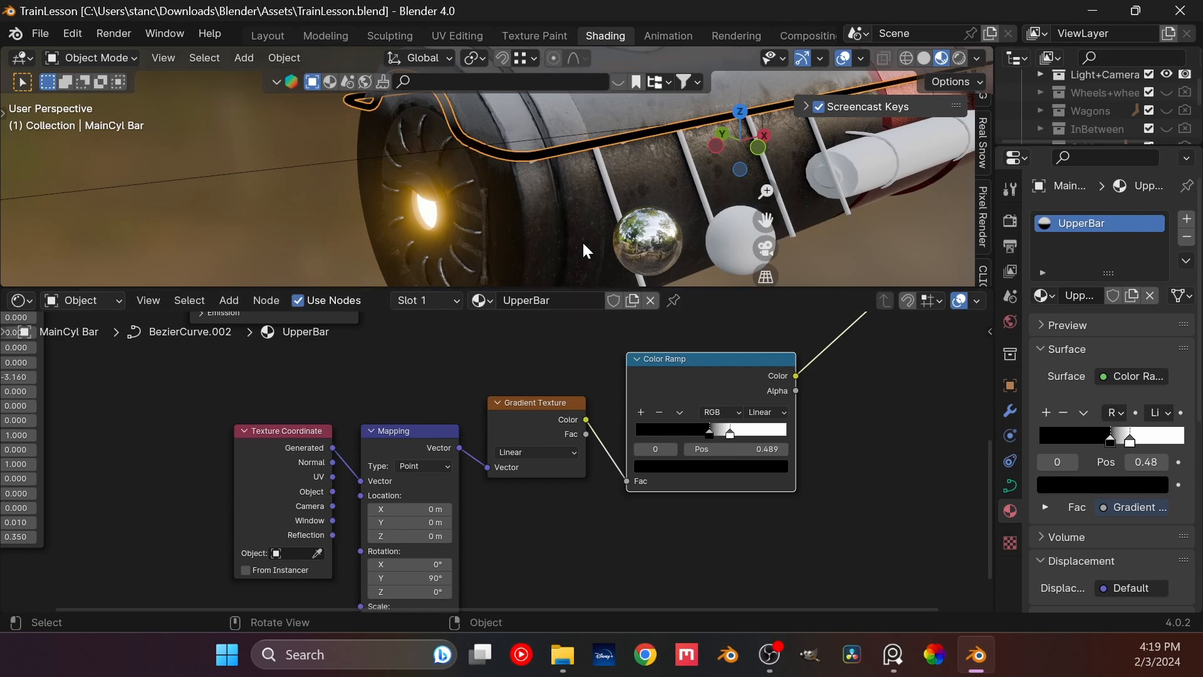
middle_click_drag(583, 244, 596, 228)
left_click_drag(730, 432, 701, 433)
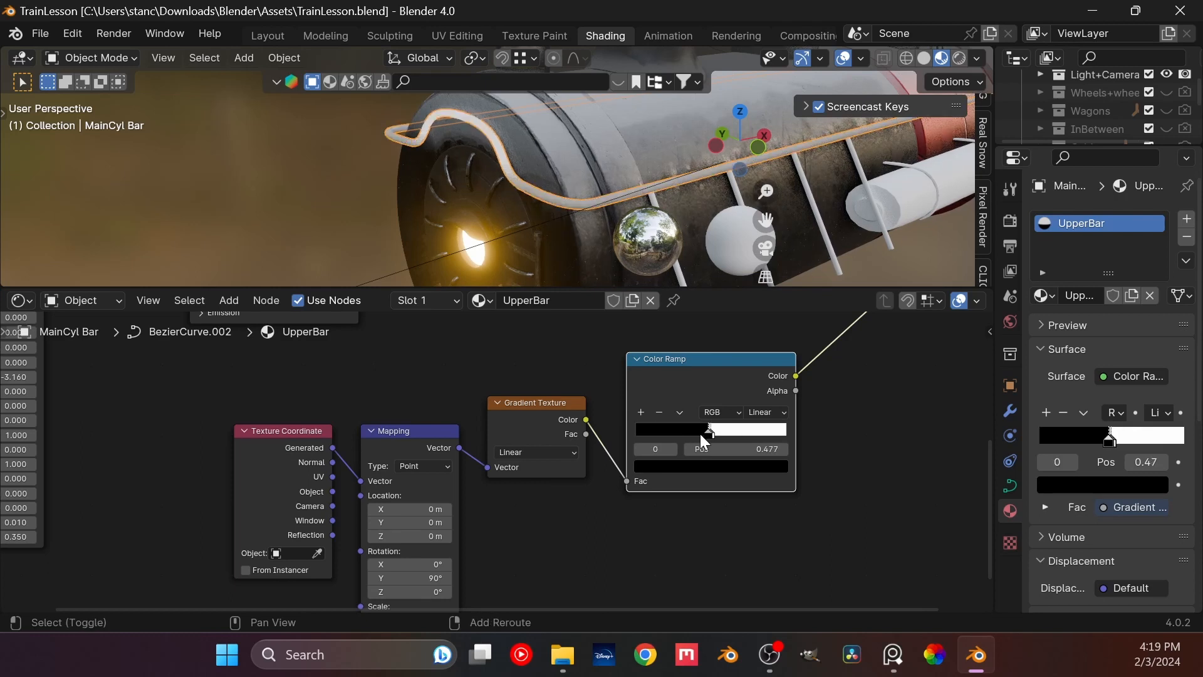
left_click(714, 434)
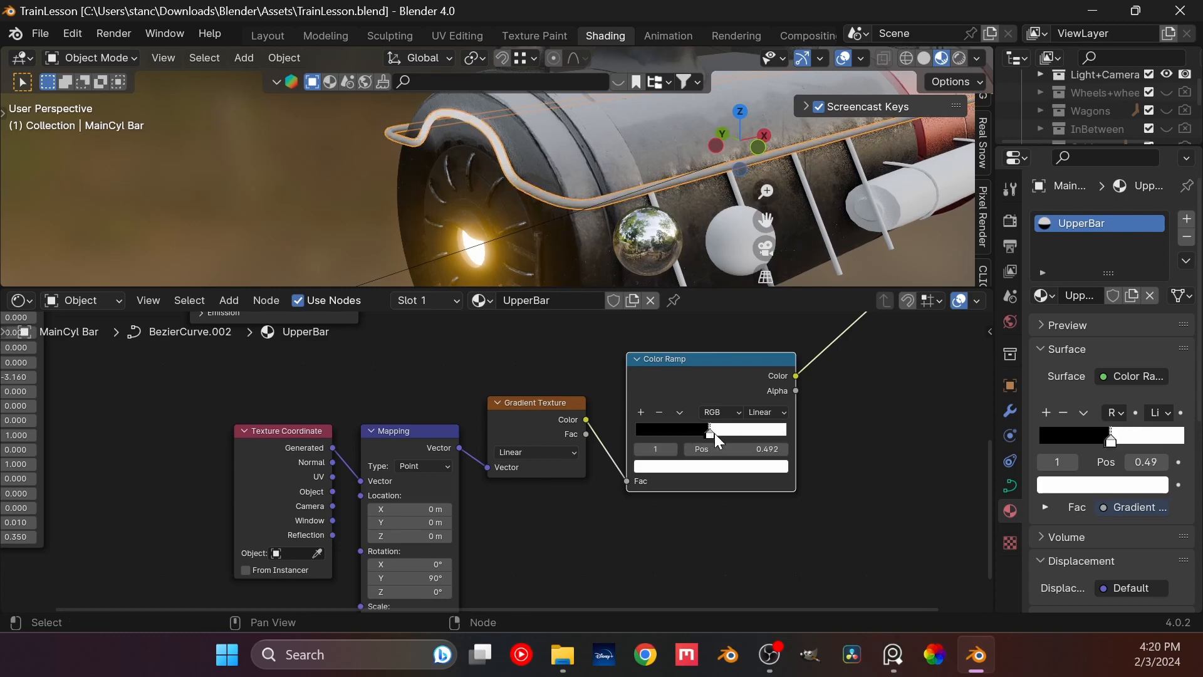
Step: Fine-tune the Color Ramp's black stop to about 0.483 and check the mask along the bar
scroll(704, 435, "up", 2)
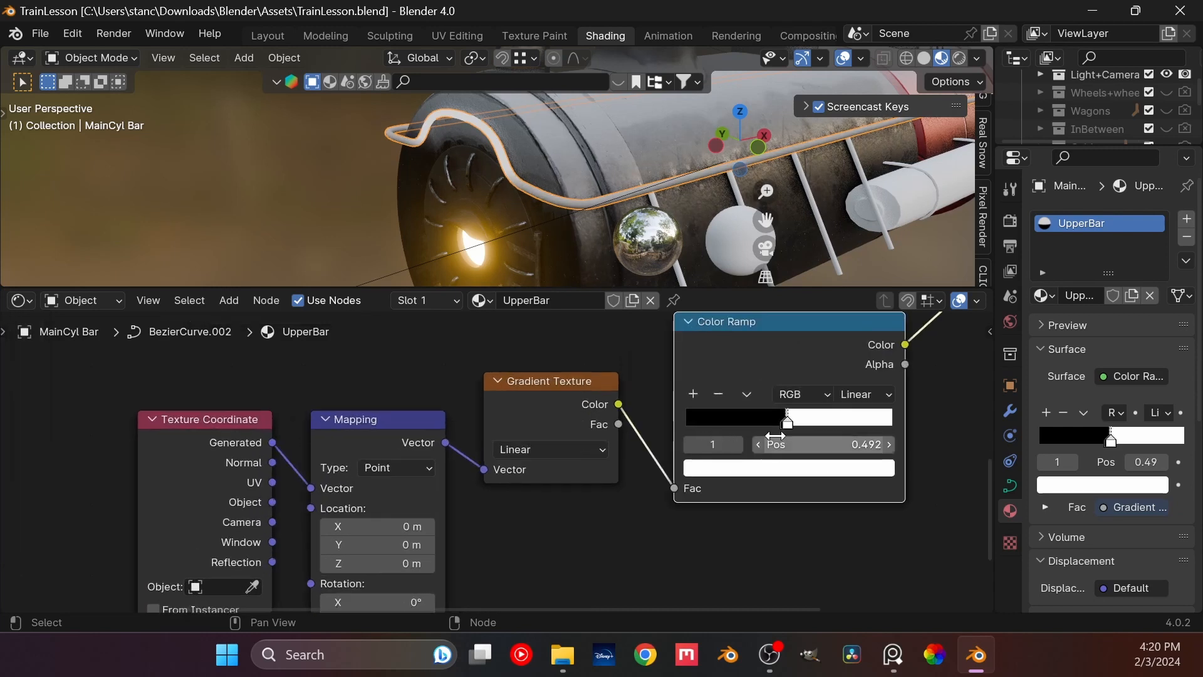
scroll(775, 435, "up", 4)
left_click(739, 499, "shift")
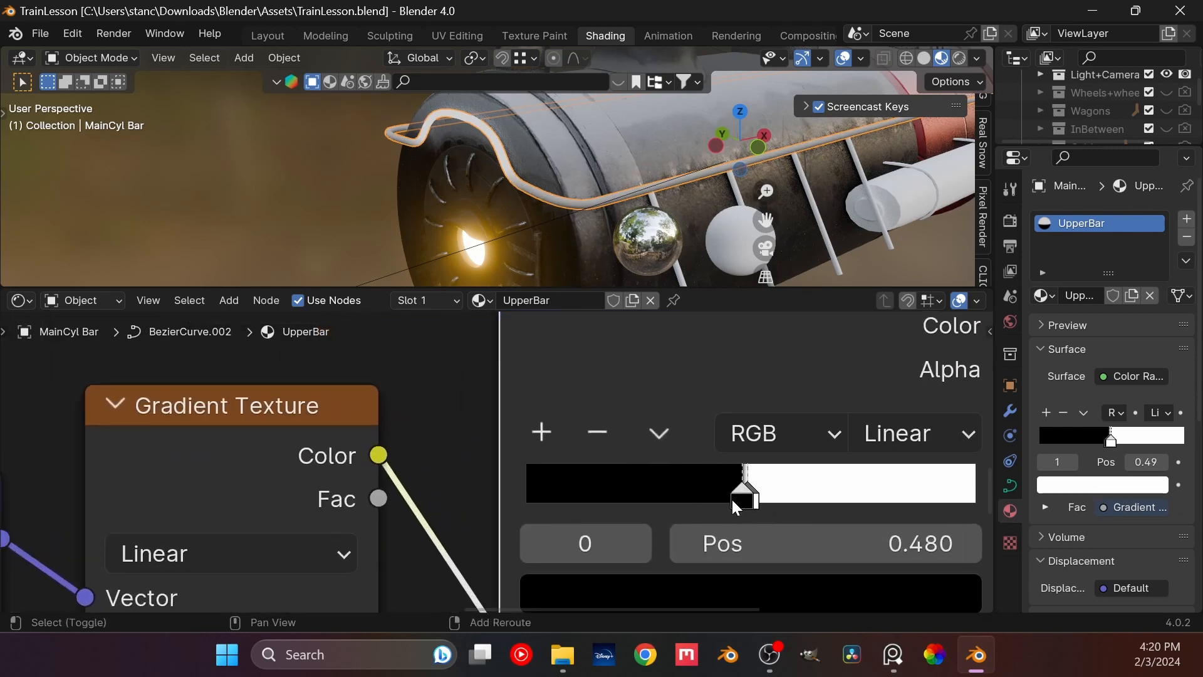
left_click_drag(732, 497, 732, 497)
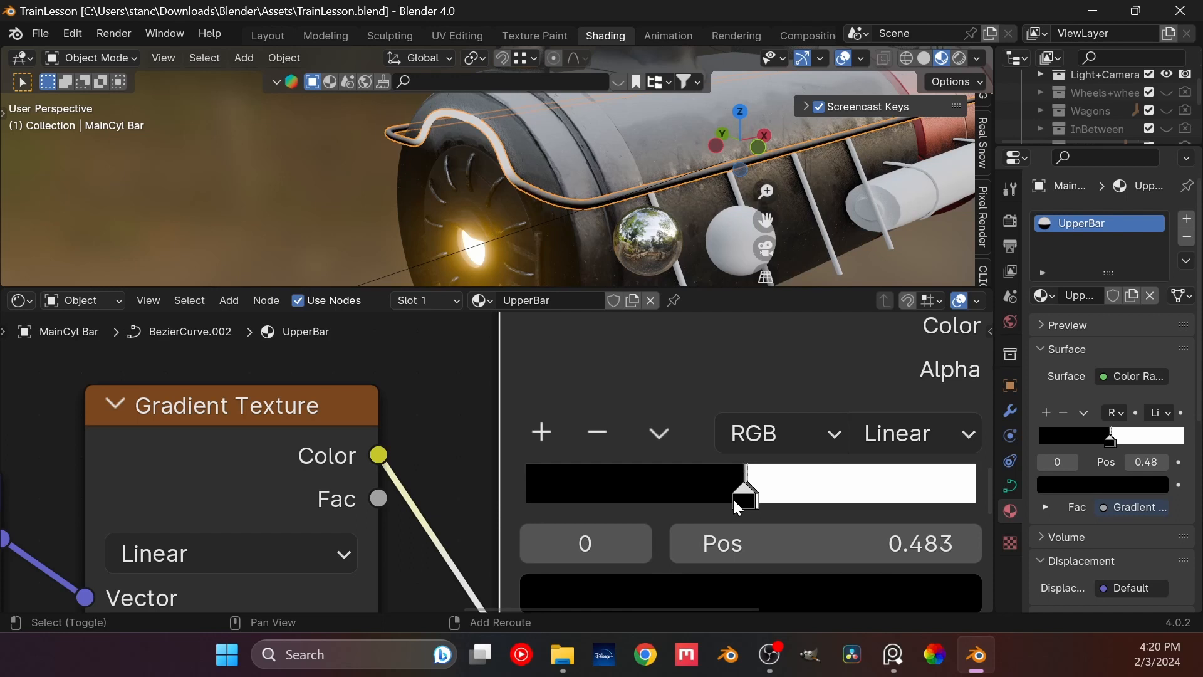
middle_click_drag(564, 230, 596, 217)
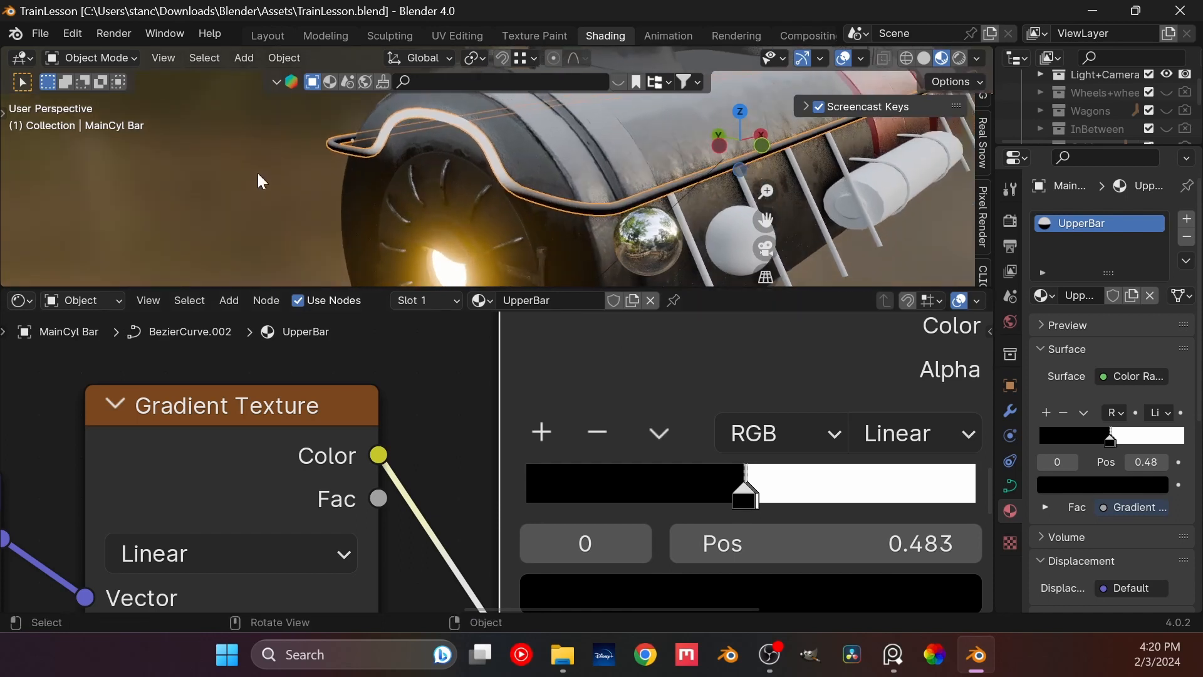
middle_click_drag(262, 182, 381, 128)
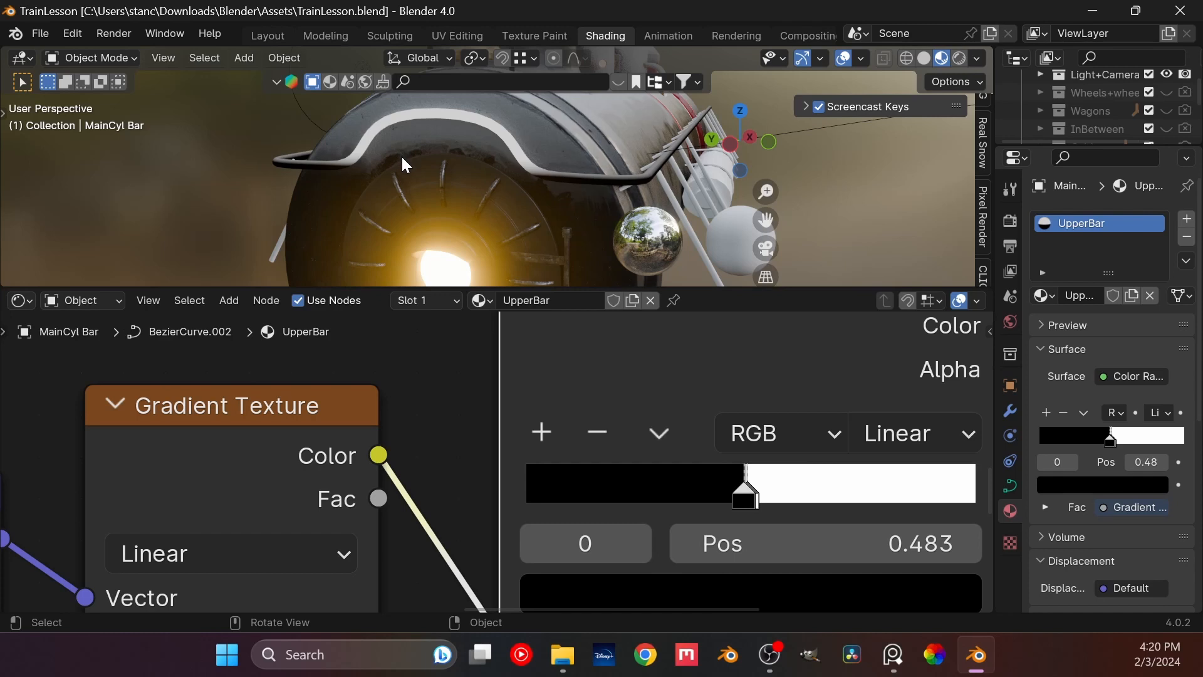
middle_click_drag(406, 166, 368, 182)
scroll(536, 178, "up", 5)
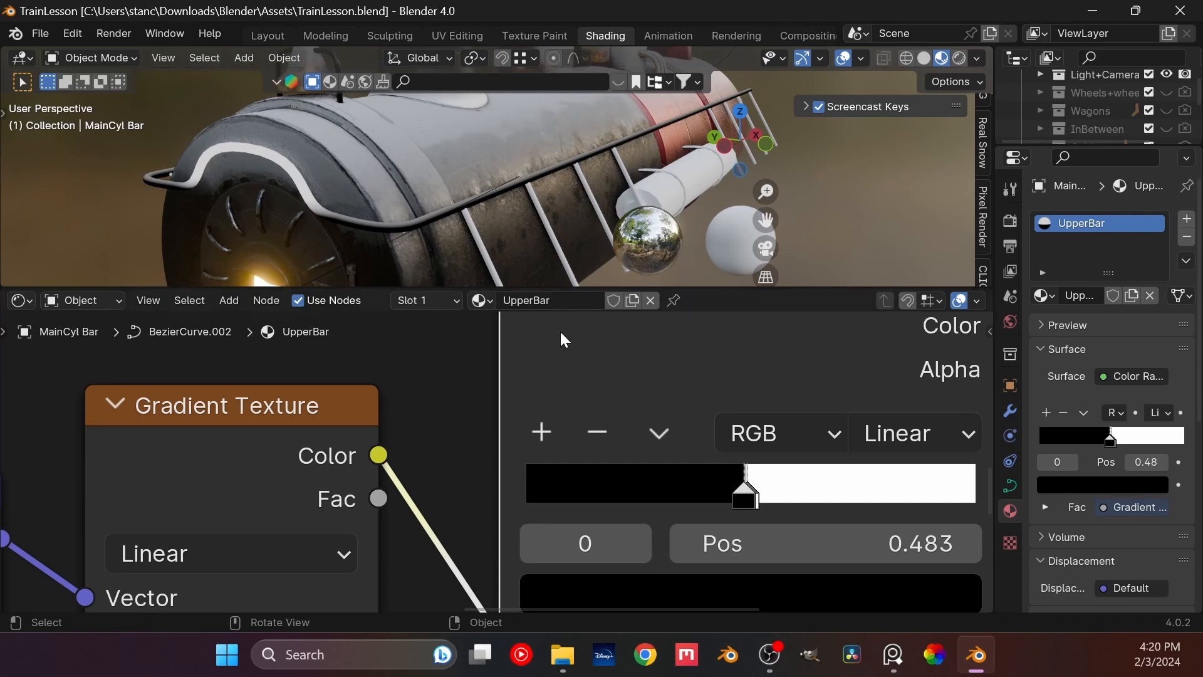
Step: Add a third stop to the Color Ramp and place it after the white stop at about 0.554
scroll(668, 411, "down", 1)
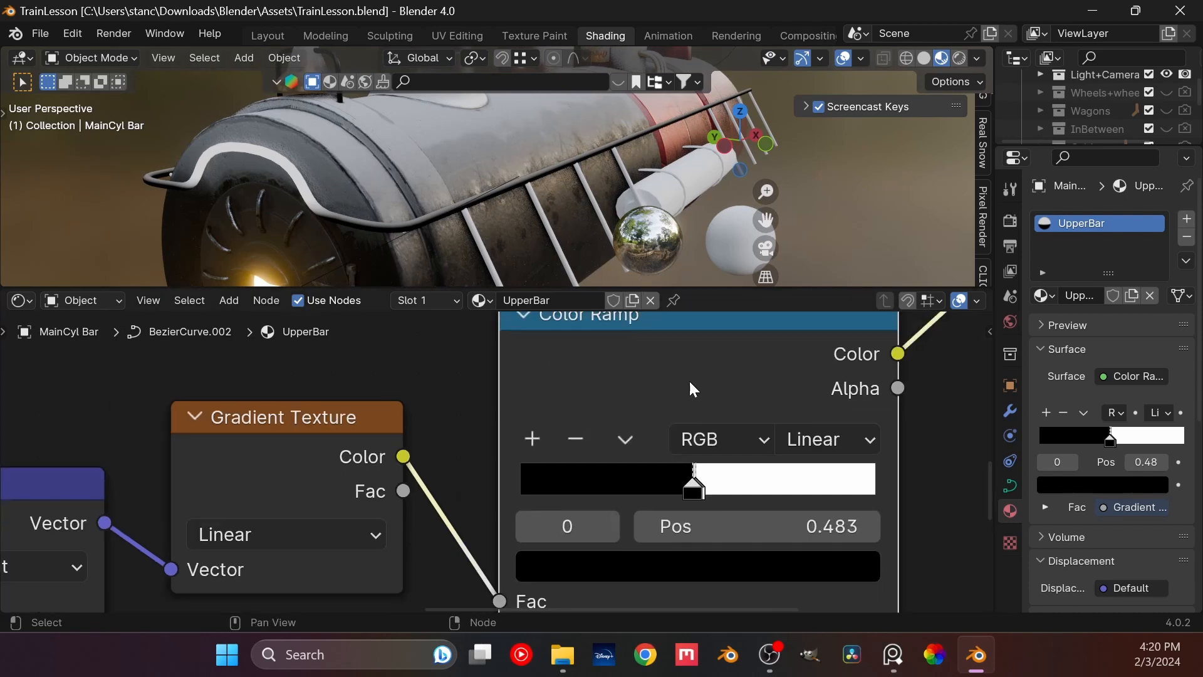
middle_click_drag(689, 378, 554, 375)
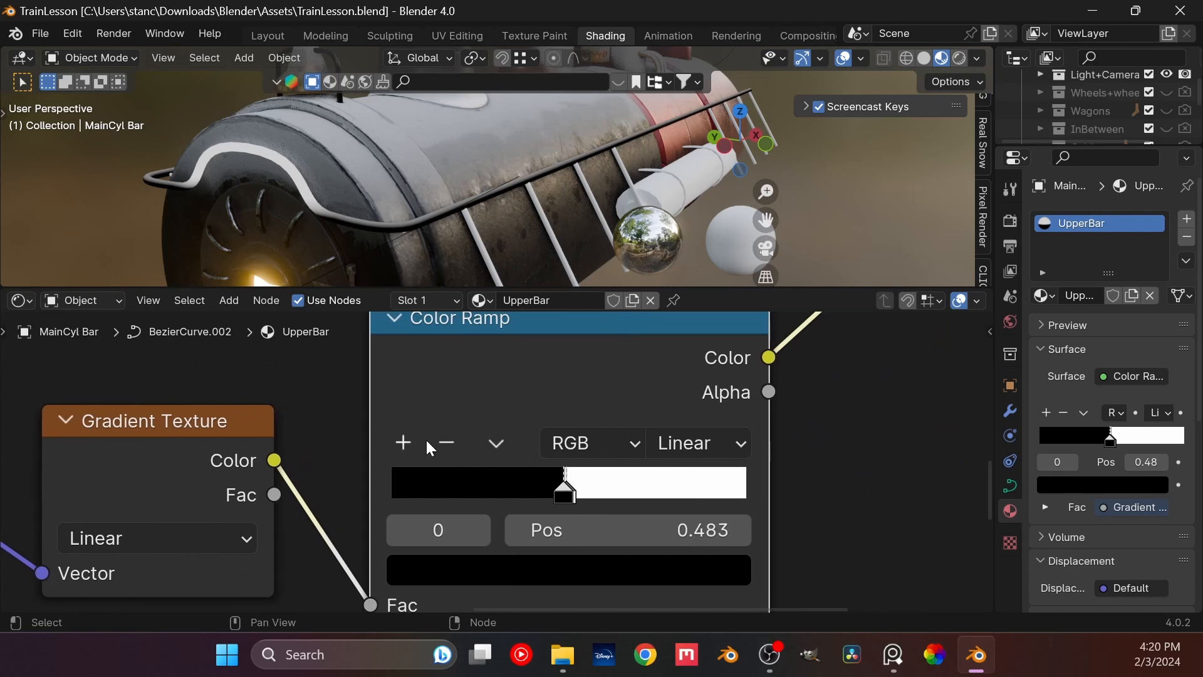
right_click(633, 495)
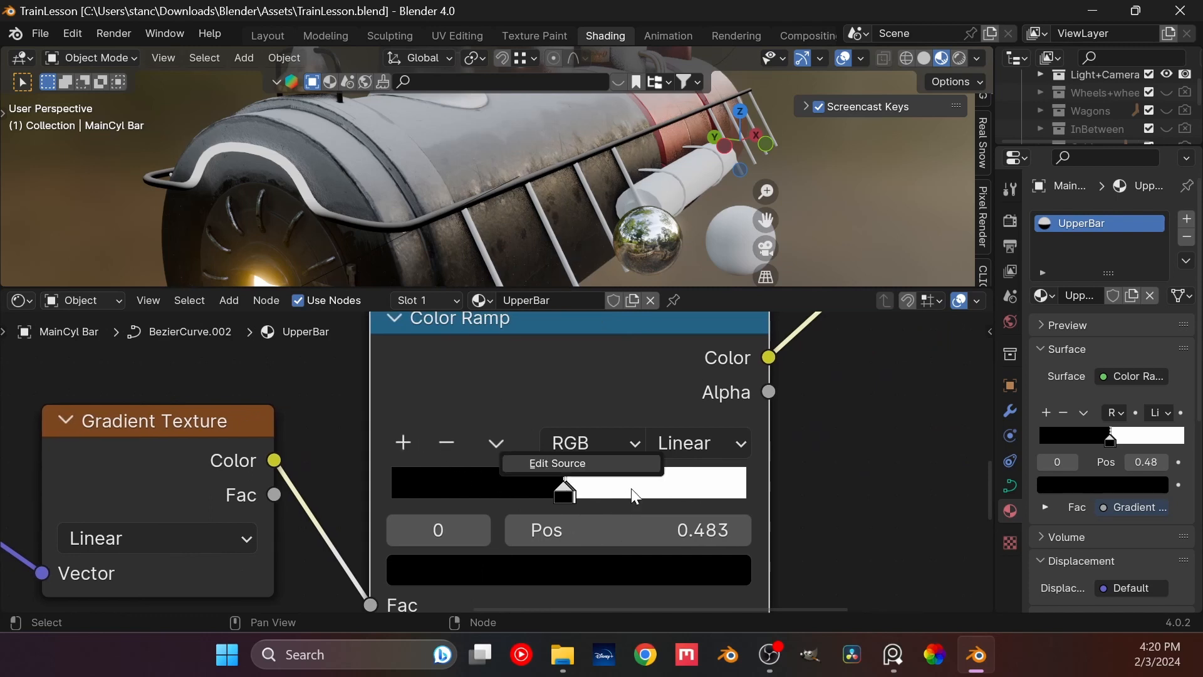
left_click(576, 497)
left_click(397, 436)
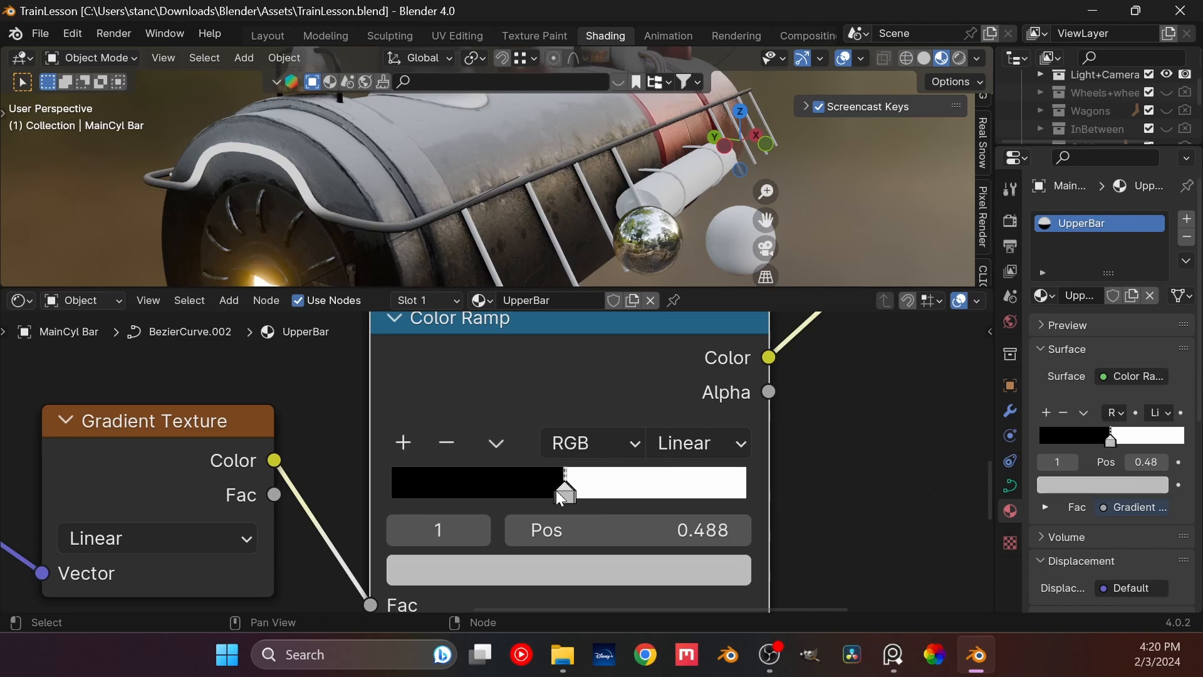
left_click_drag(563, 497, 579, 499)
key("ctrl+z")
left_click(563, 493)
left_click(570, 495)
left_click_drag(566, 495, 589, 497)
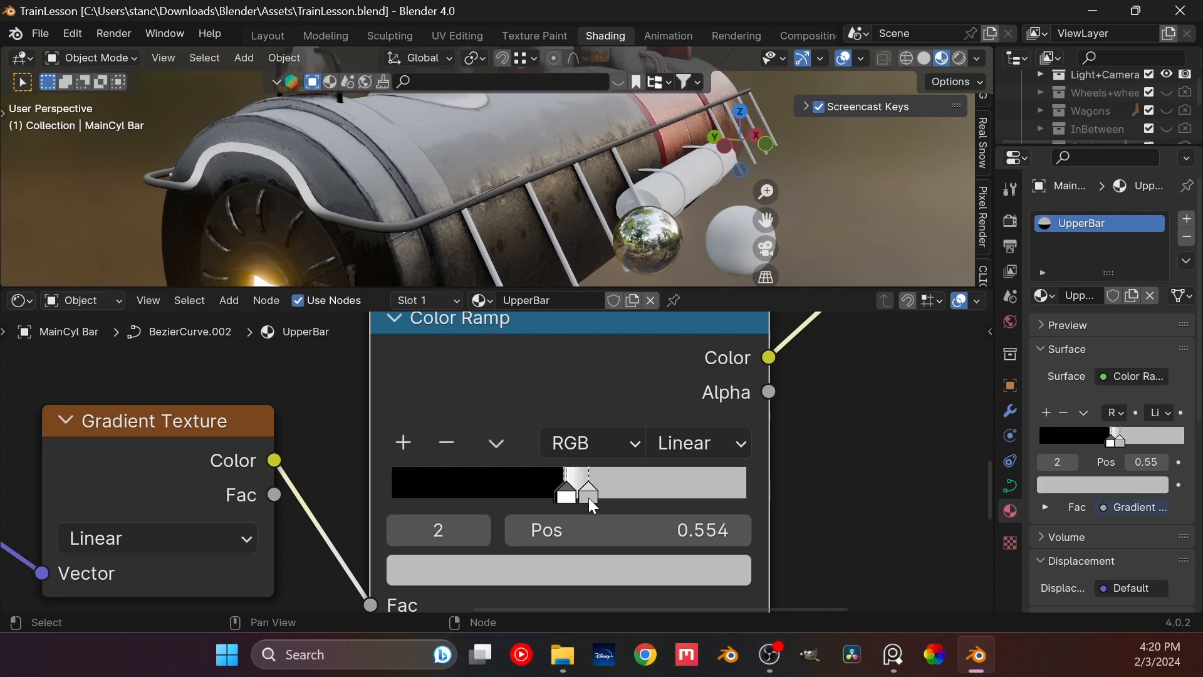
Step: Make the Color Ramp's third stop black, move it to about 0.515, and check the mask on the bar
left_click(593, 566)
left_click_drag(723, 202, 722, 344)
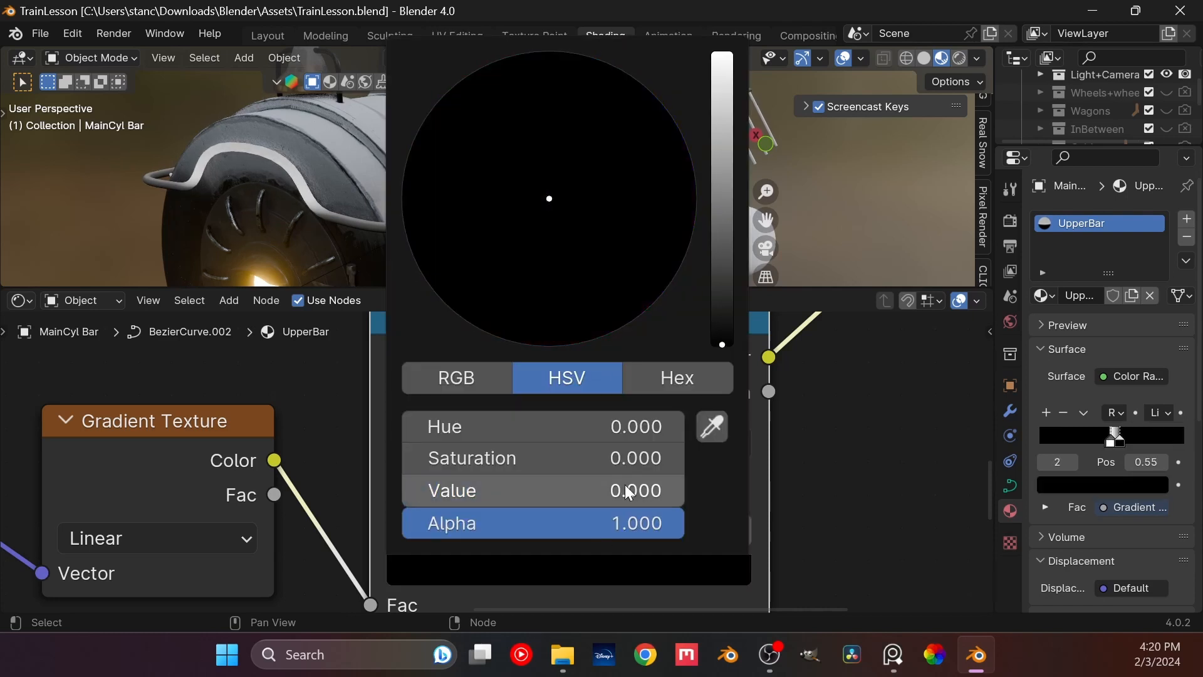
left_click_drag(588, 499, 564, 536)
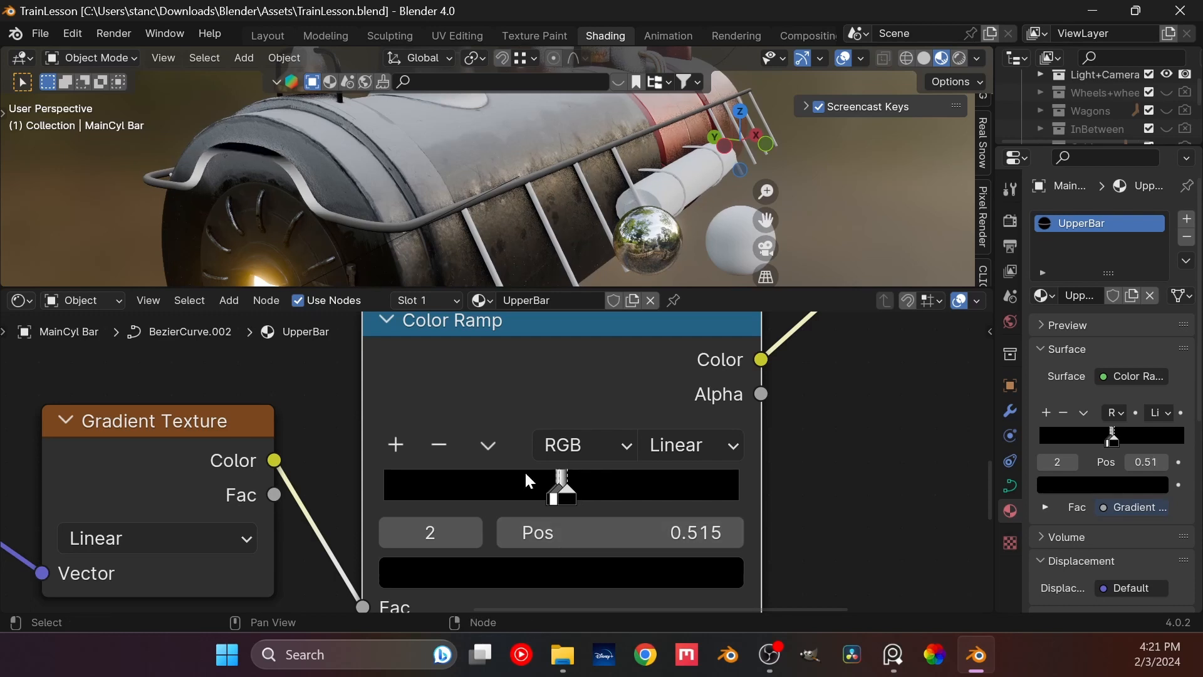
middle_click_drag(502, 270, 461, 223)
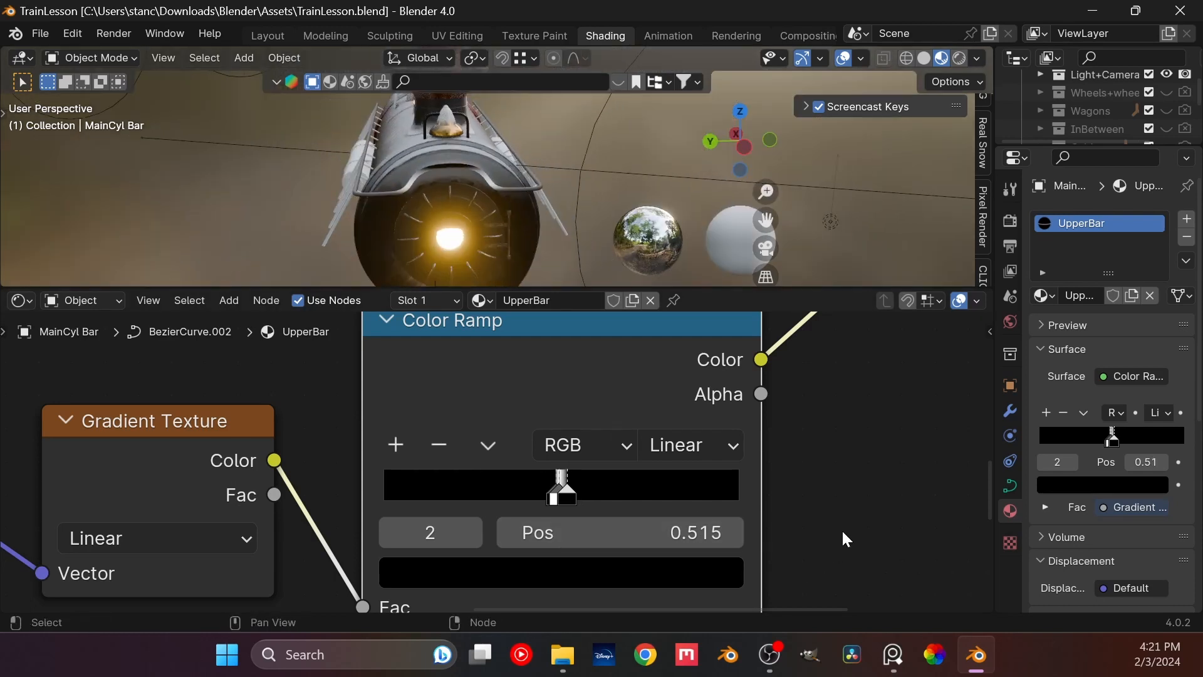
Step: Cut the Color Ramp's link to the Material Output and move the gradient mask nodes above the shader nodes
scroll(841, 529, "down", 7)
scroll(495, 483, "down", 1)
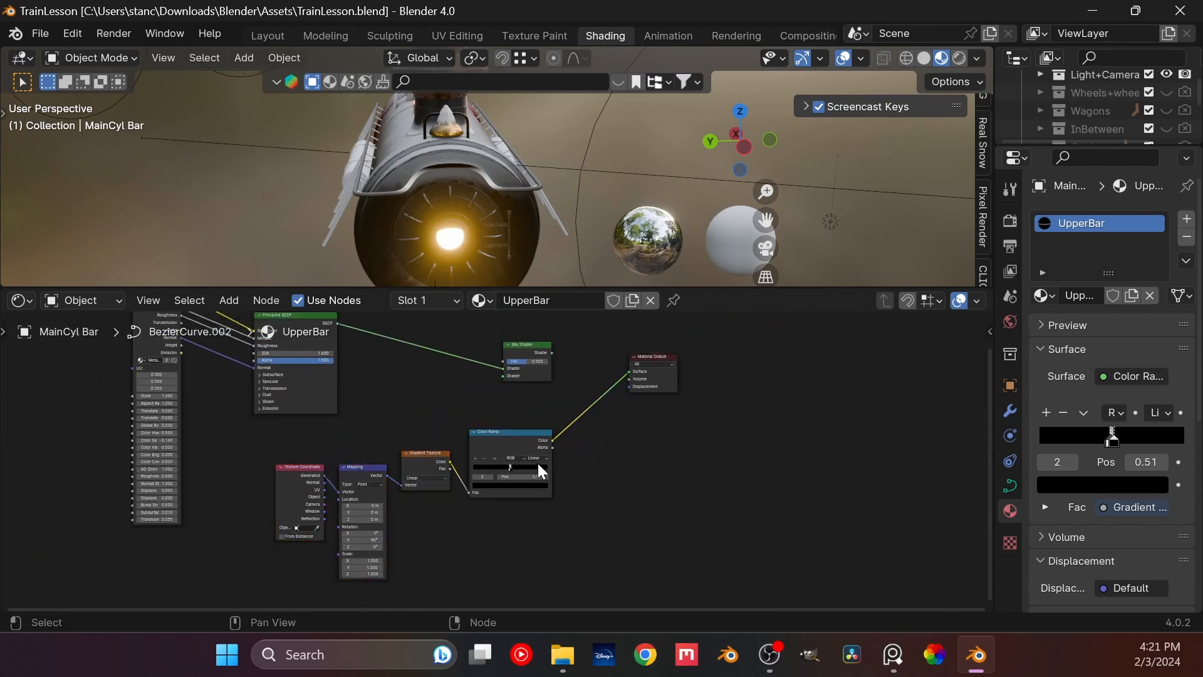
right_click_drag(579, 382, 570, 477, "ctrl")
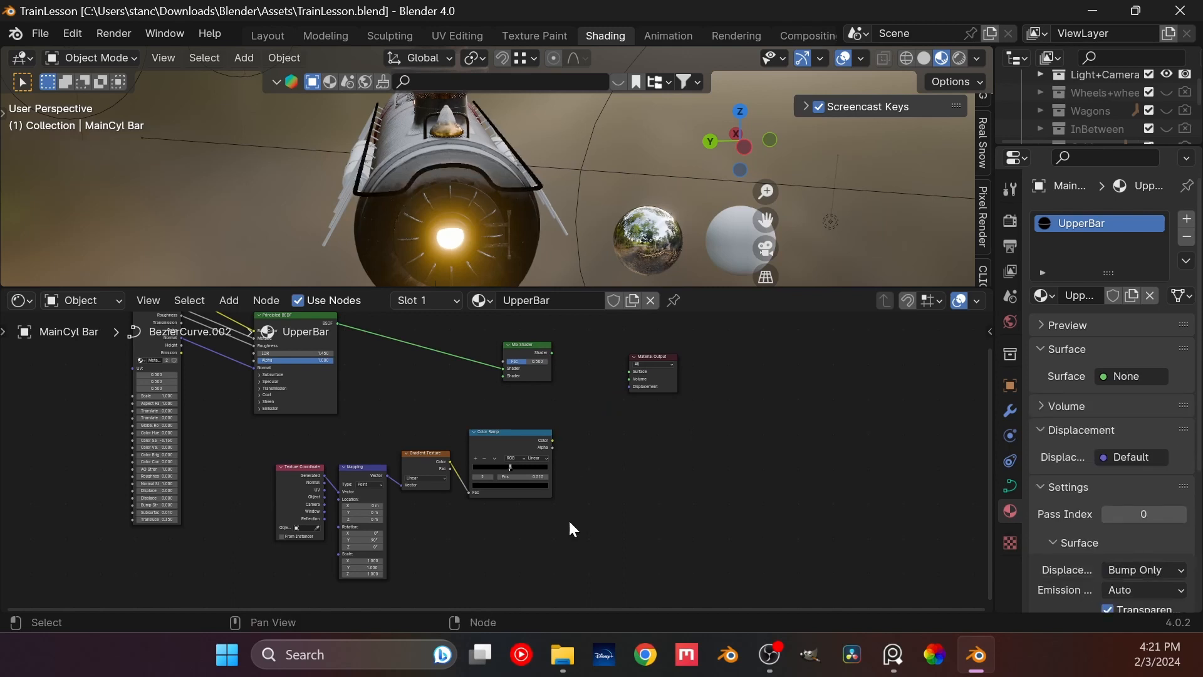
left_click_drag(567, 519, 171, 434)
scroll(414, 414, "down", 3)
left_click(501, 513)
left_click_drag(544, 540, 334, 437)
left_click_drag(487, 445, 412, 422)
middle_click_drag(452, 519, 446, 396)
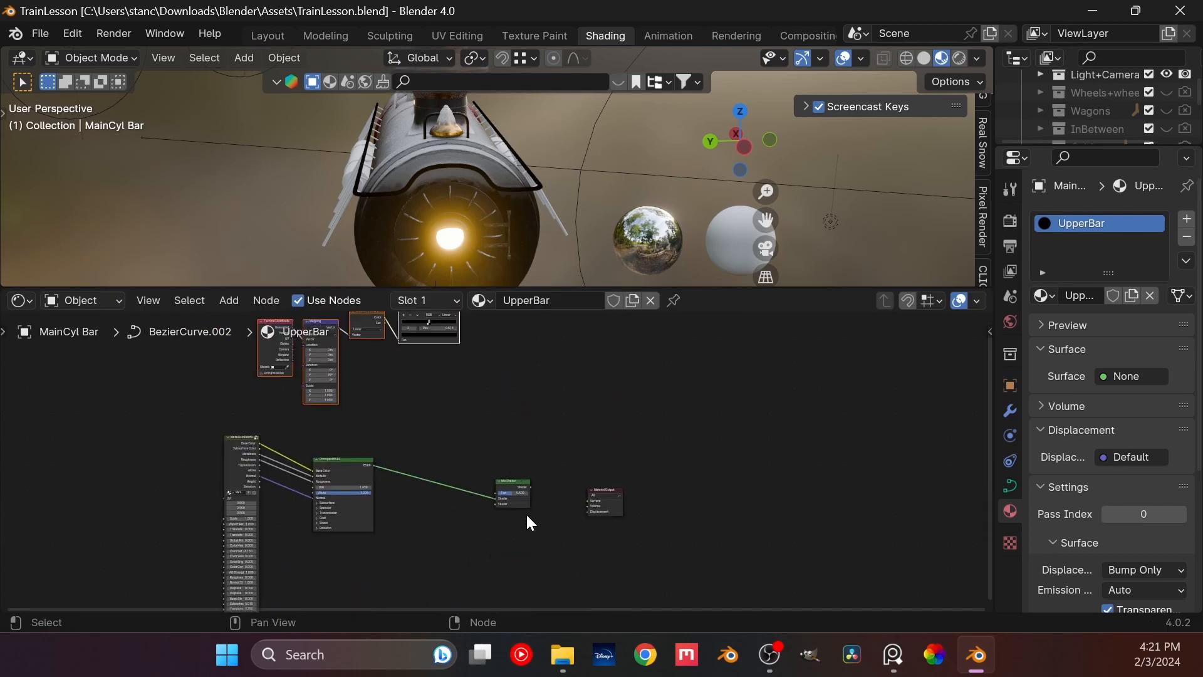
Step: Move the Mix Shader next to the Material Output and connect the Color Ramp's Color output to its Fac input
left_click_drag(539, 529, 499, 436)
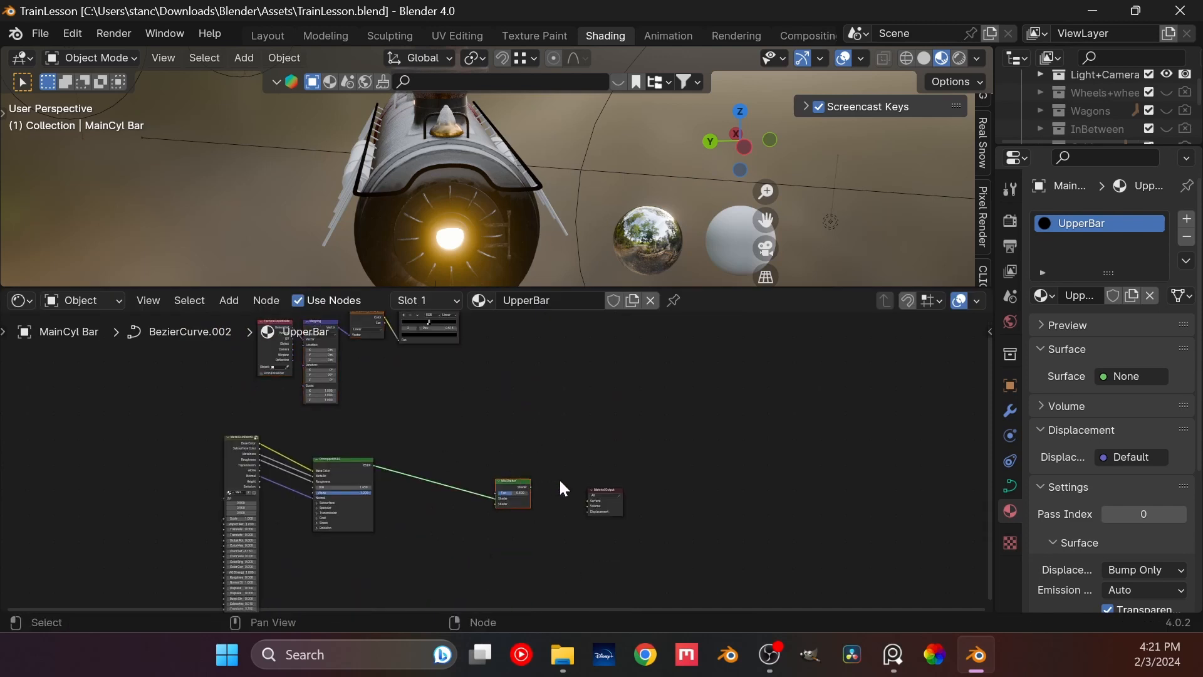
left_click_drag(528, 490, 566, 497)
middle_click_drag(459, 313, 460, 372)
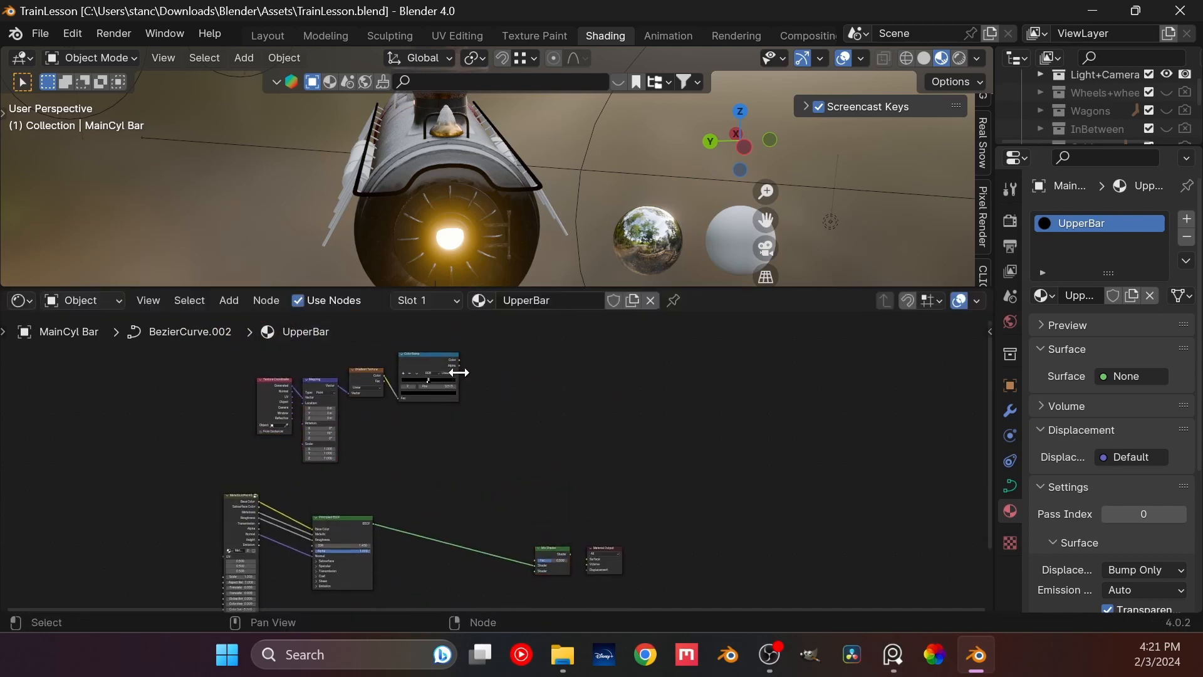
left_click_drag(434, 354, 536, 560)
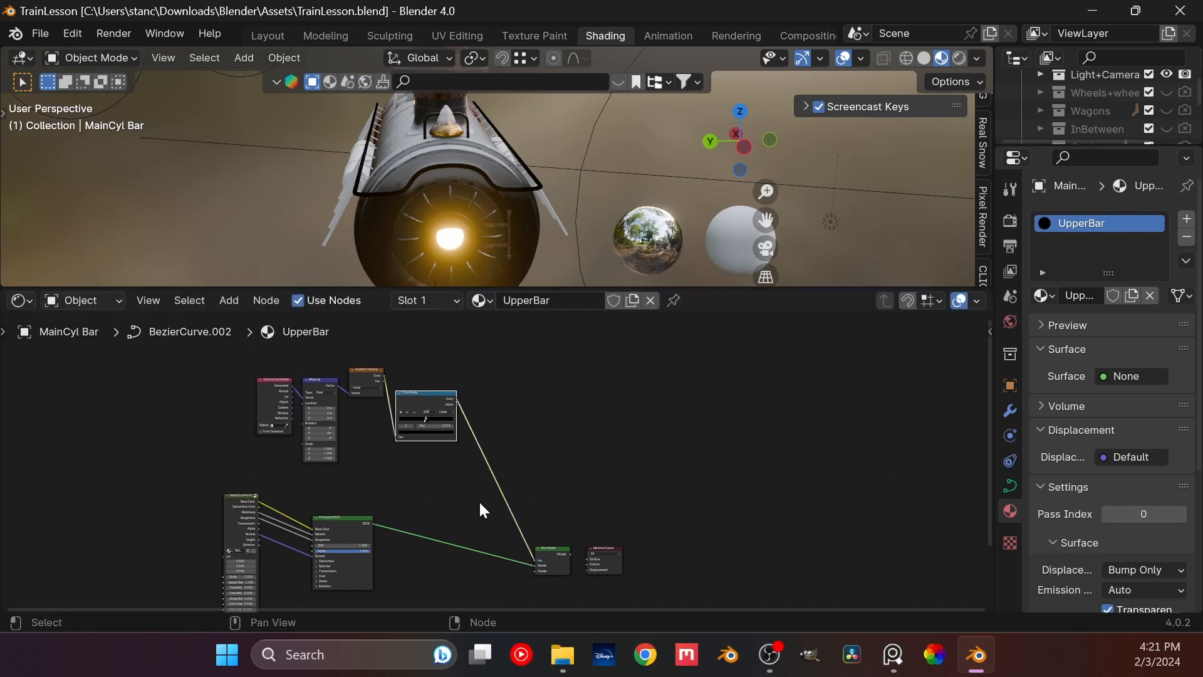
scroll(502, 520, "down", 3, "shift")
Step: Add the Snow node group as the Mix Shader's second shader and connect the Mix Shader to the Material Output's Surface
scroll(518, 538, "up", 3)
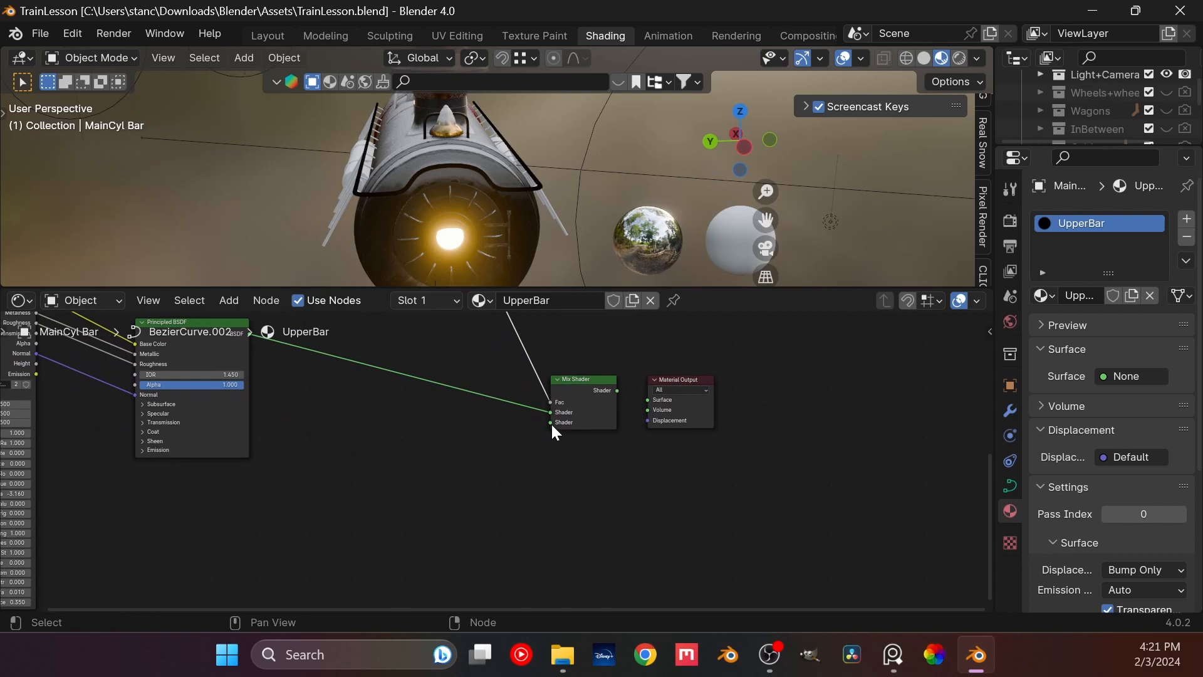
key("shift+a")
mouse_move(320, 575)
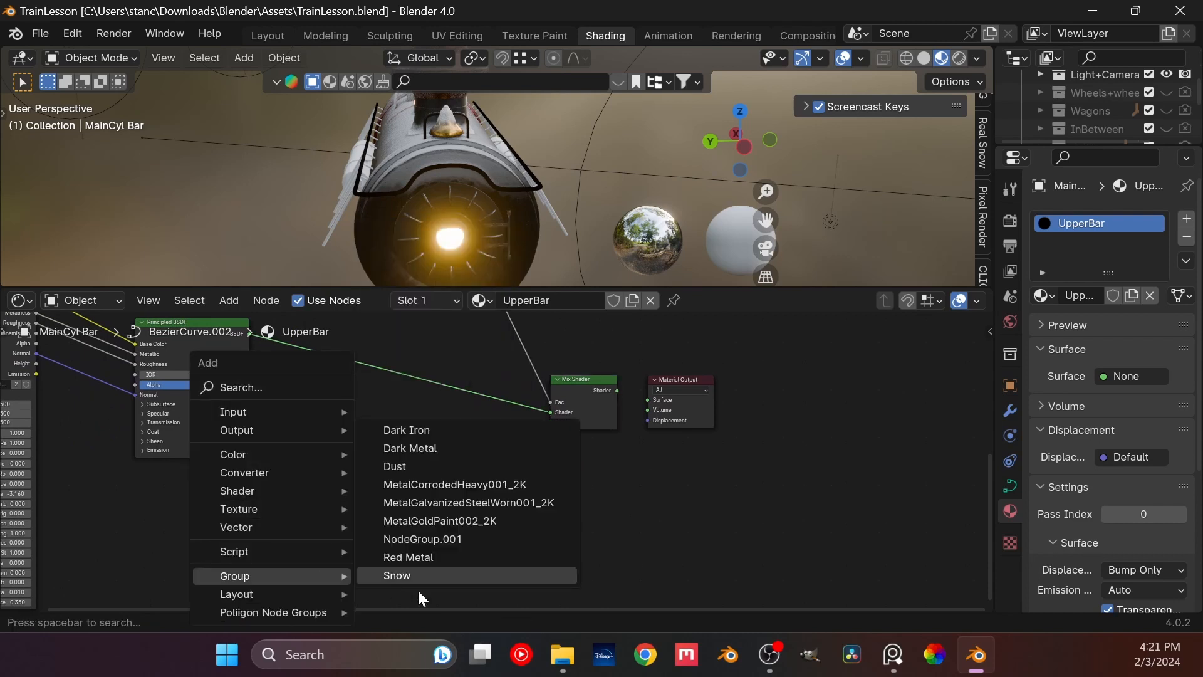
left_click(414, 576)
left_click(417, 474)
left_click_drag(471, 467, 549, 421)
left_click(600, 416, "ctrl+shift")
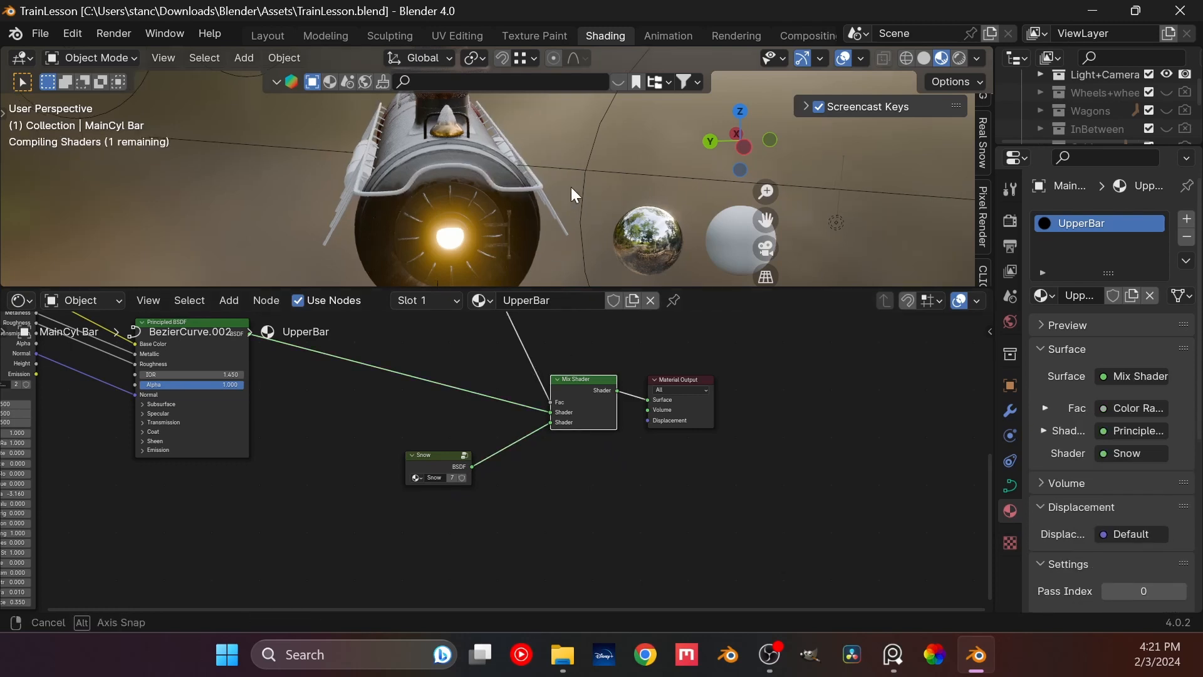
Step: Save the file and view the train through the camera in rendered shading
middle_click_drag(570, 187, 476, 220)
key("ctrl+s")
scroll(477, 221, "down", 6)
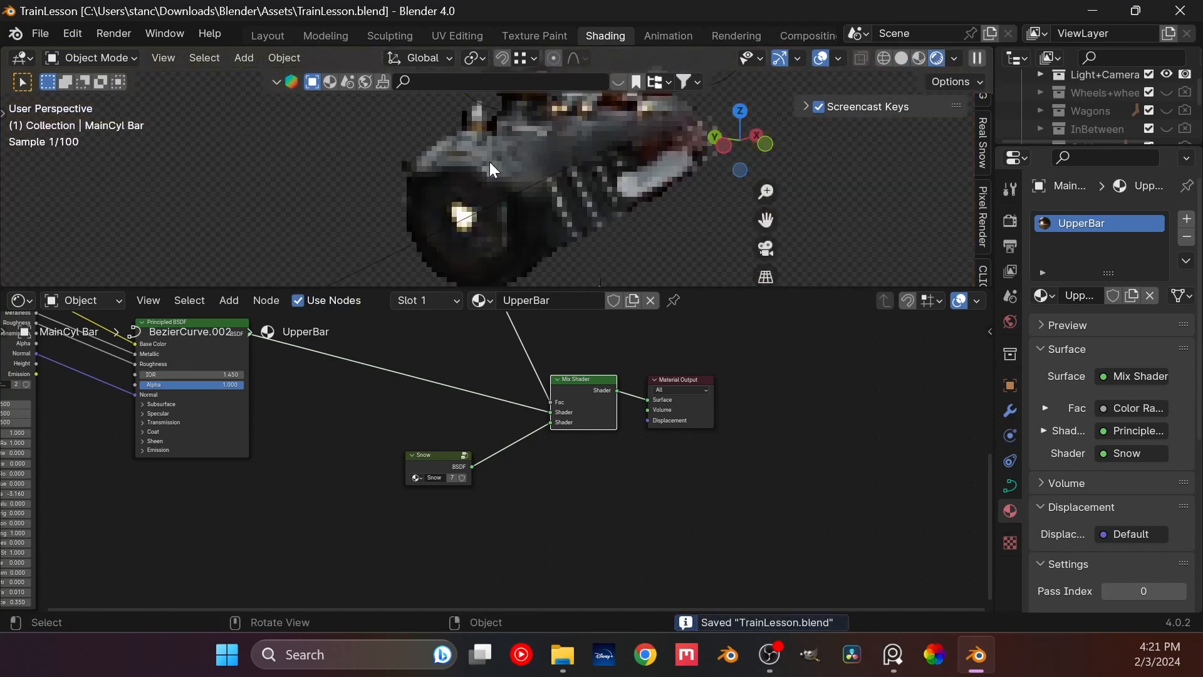
key("KP_0")
scroll(395, 208, "down", 3)
middle_click_drag(395, 208, 555, 151, "shift")
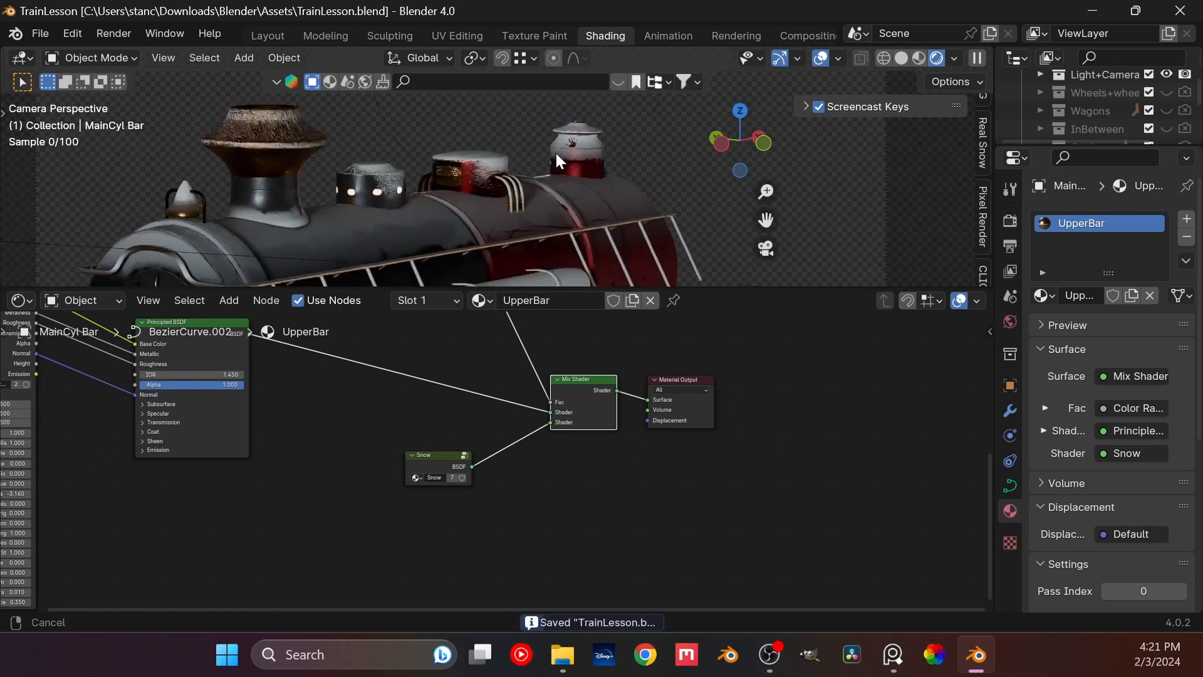
Step: Examine the snow and metal blend on the side bar up close in the rendered view
scroll(497, 233, "up", 4)
middle_click_drag(498, 233, 783, 80, "shift")
scroll(585, 173, "up", 2)
scroll(515, 197, "up", 4)
scroll(516, 195, "up", 3)
scroll(487, 209, "up", 7)
scroll(381, 171, "up", 4)
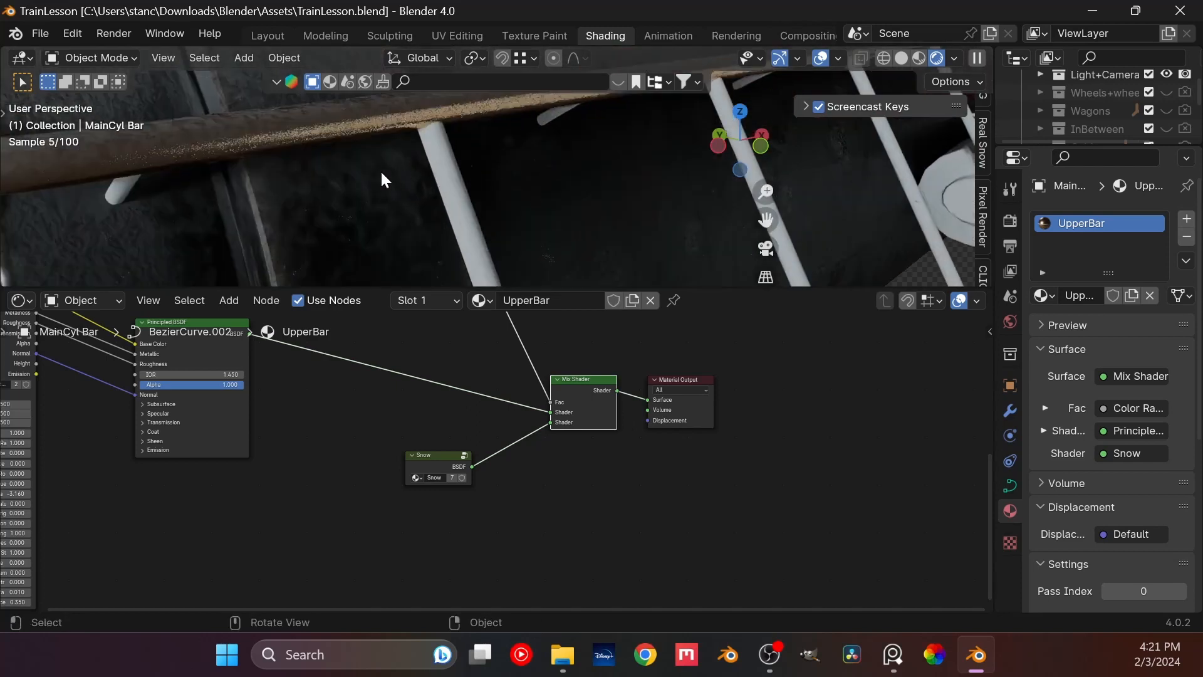
middle_click_drag(381, 171, 619, 180, "shift")
Step: Make the Snow node group a single-user copy for this material and open the copy for editing
middle_click_drag(358, 449, 572, 561)
scroll(467, 482, "down", 8)
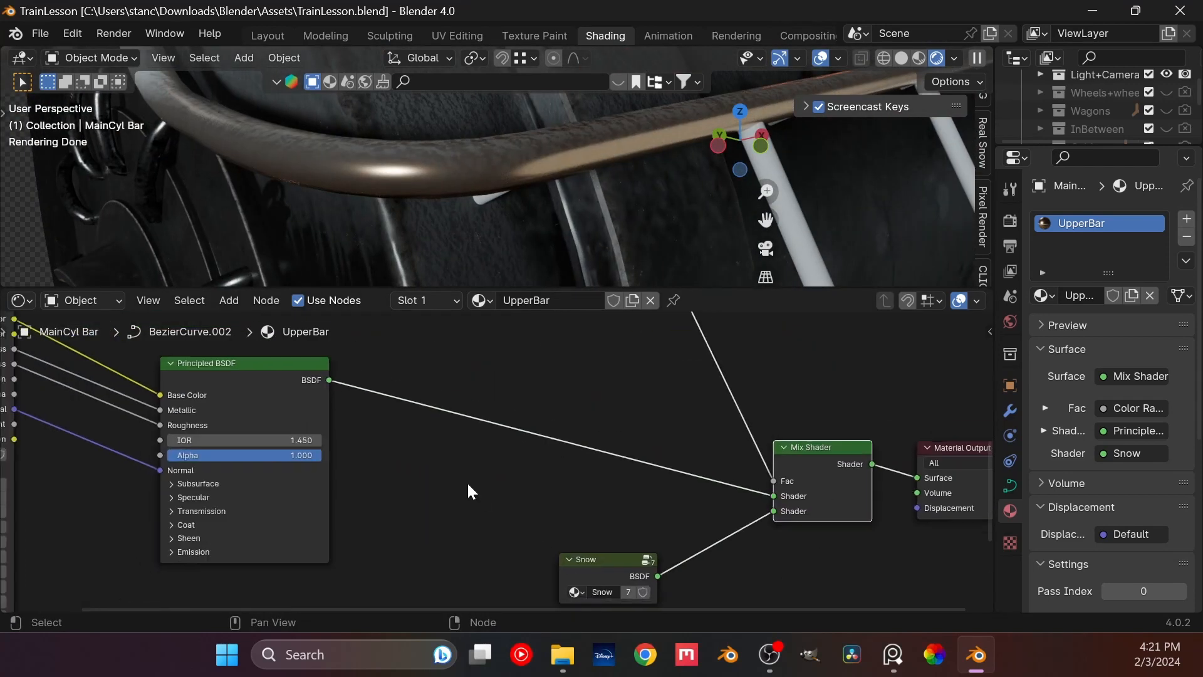
middle_click_drag(373, 457, 515, 531)
middle_click_drag(600, 365, 436, 445)
key("Tab")
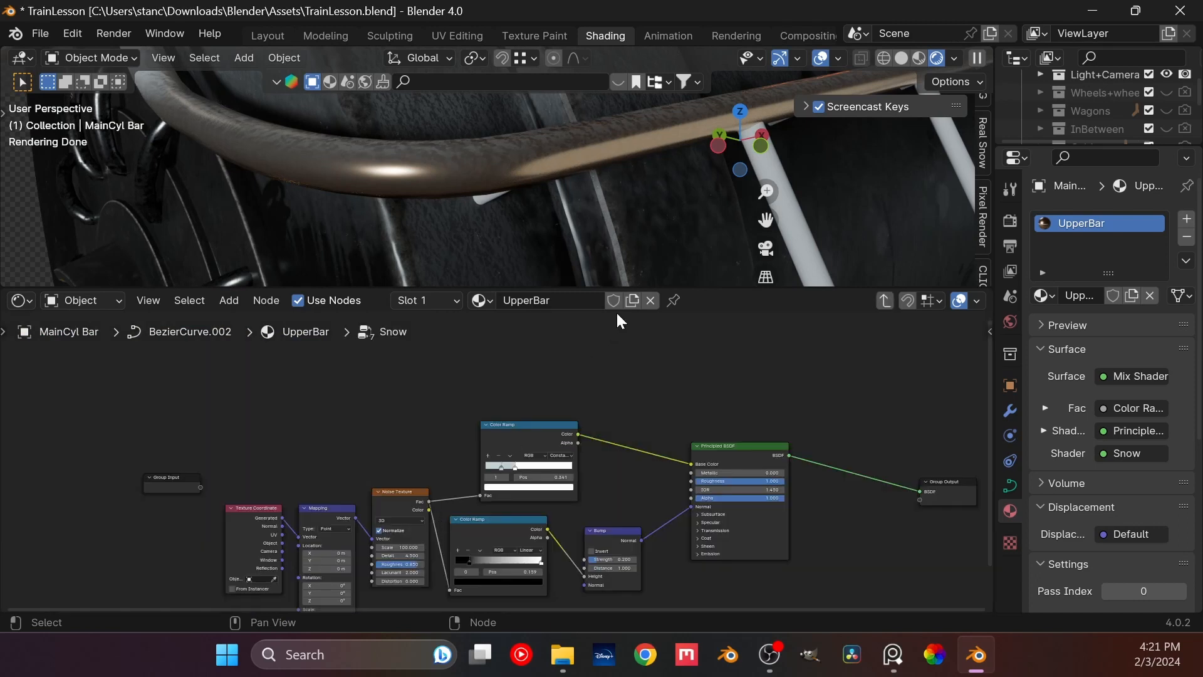
key("Tab")
mouse_move(517, 483)
middle_mouse_down()
mouse_move(552, 431)
mouse_move(525, 477)
middle_mouse_up()
scroll(560, 448, "up", 2)
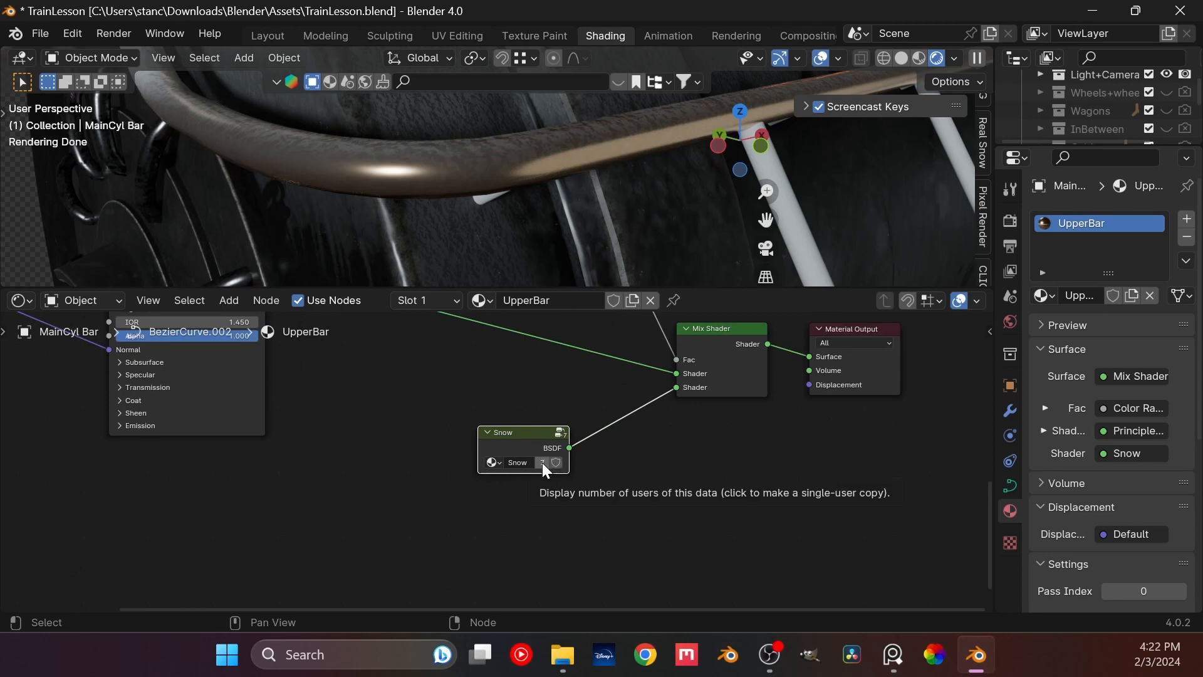
left_click(542, 463)
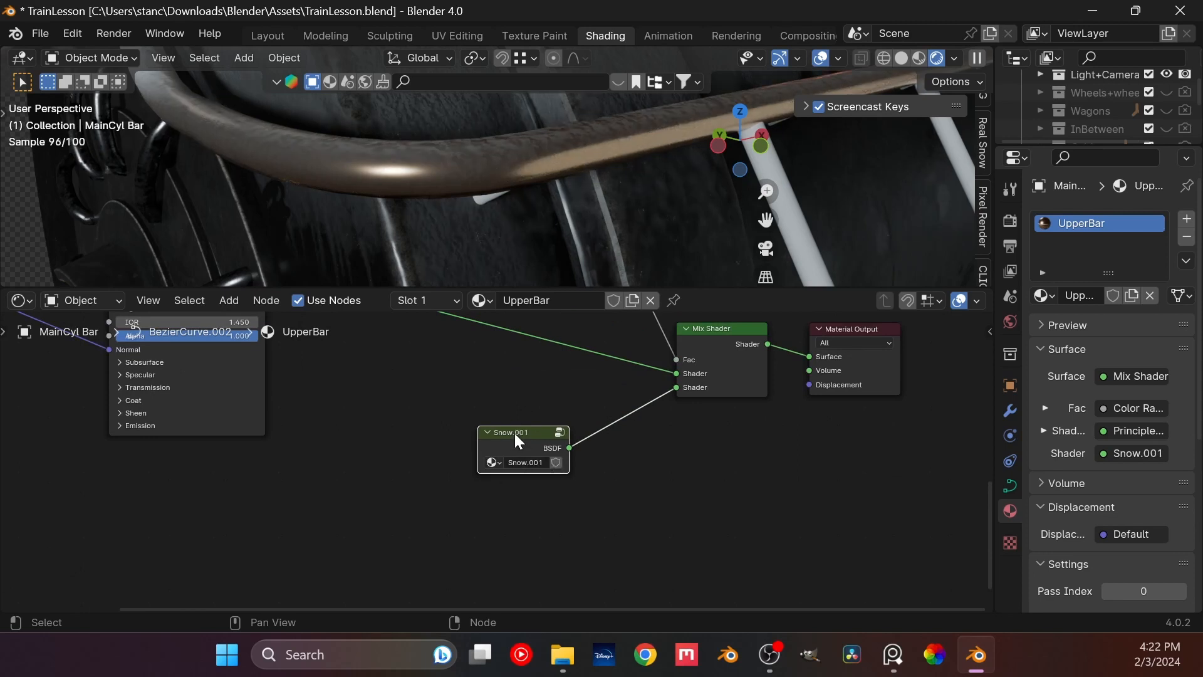
key("Tab")
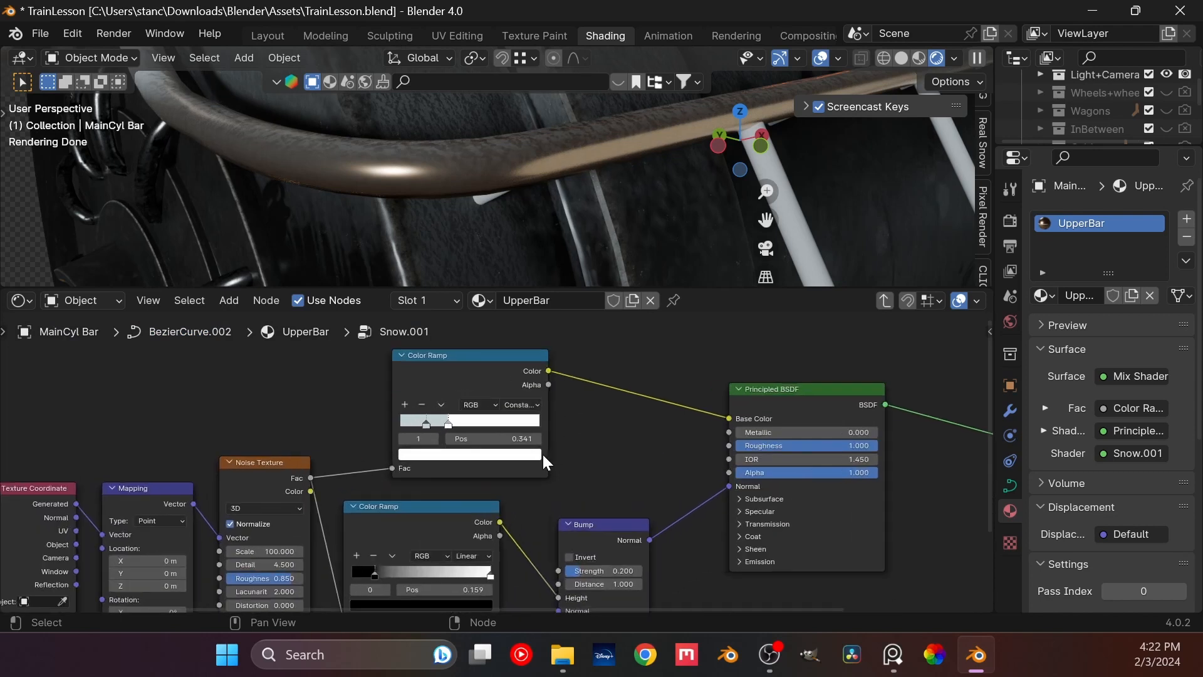
Step: Try a scale of 20 on the Noise Texture inside the copied Snow node group
scroll(539, 452, "up", 2)
middle_click_drag(537, 479, 599, 430)
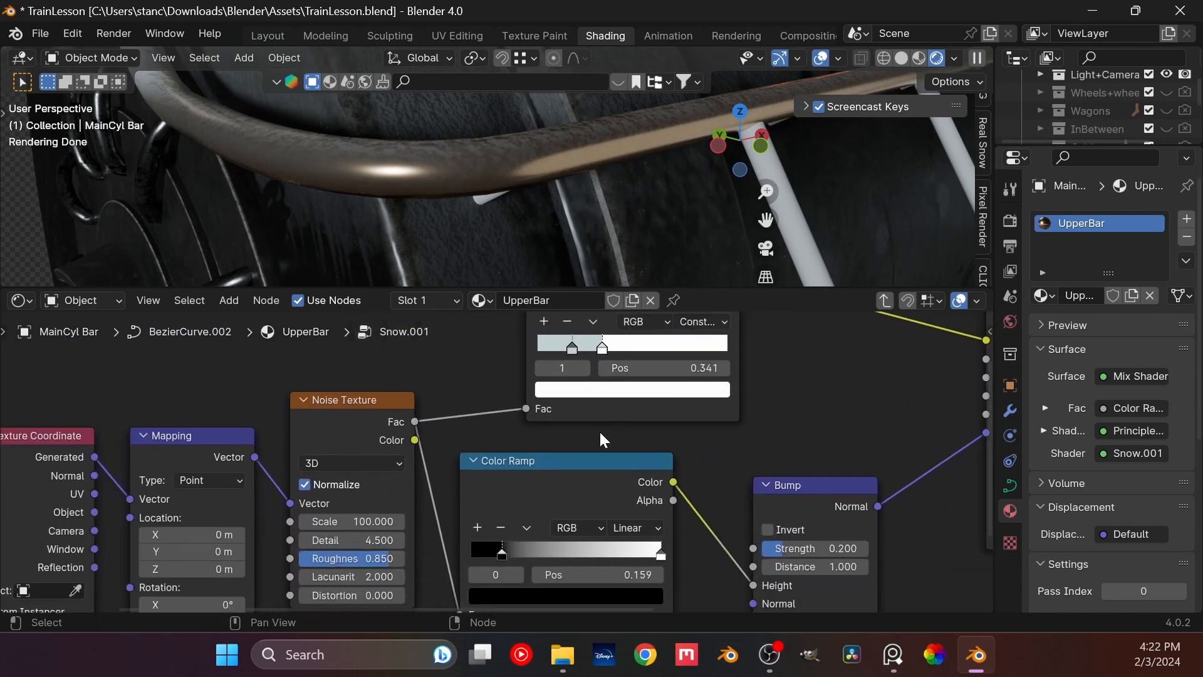
left_click(348, 519)
key("Return")
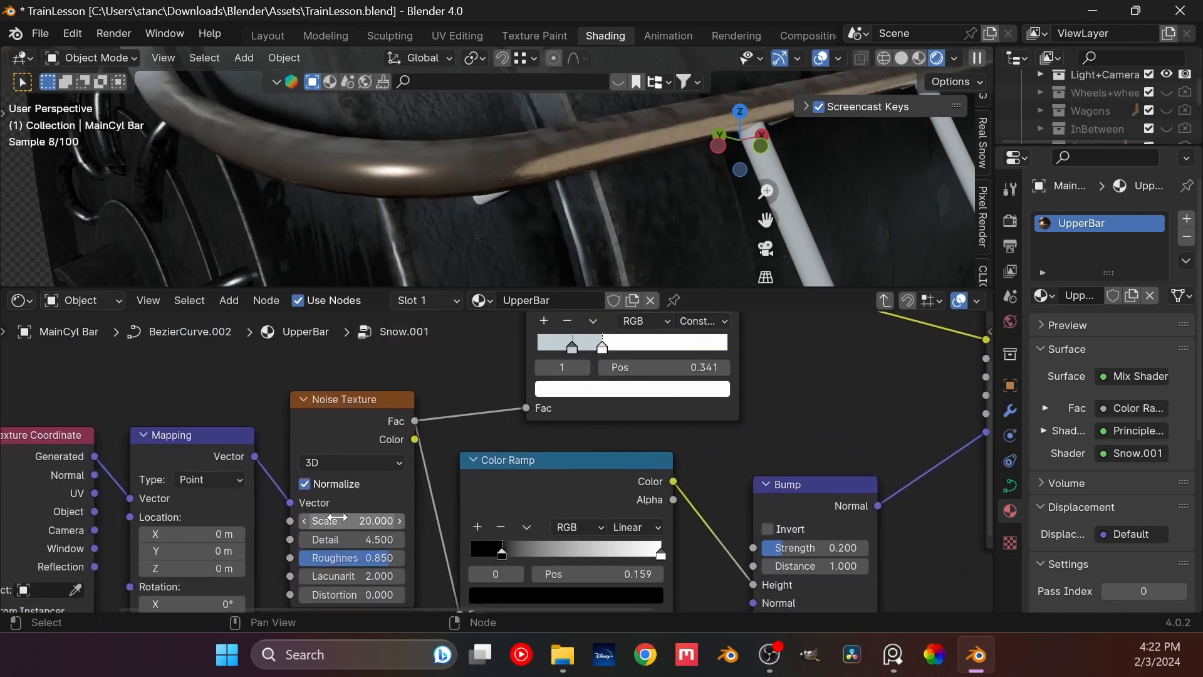
Step: Set the scale of the snow group's Noise Texture to 200
left_click(339, 518)
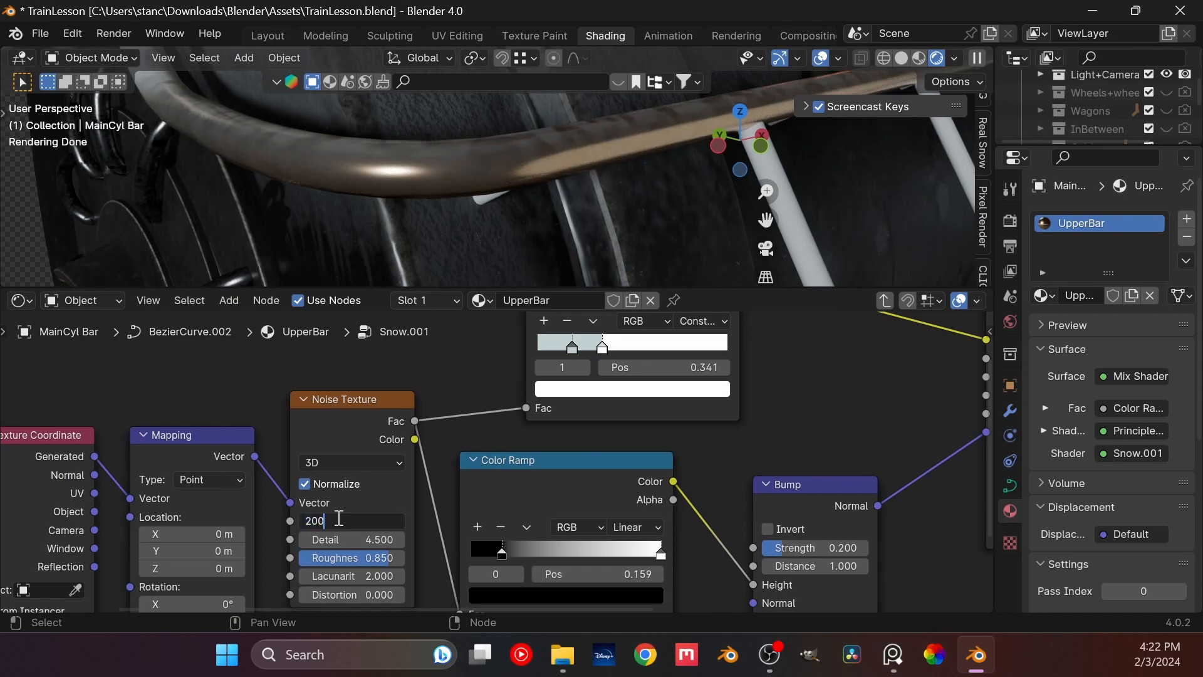
type("200")
key("Return")
scroll(574, 270, "up", 4)
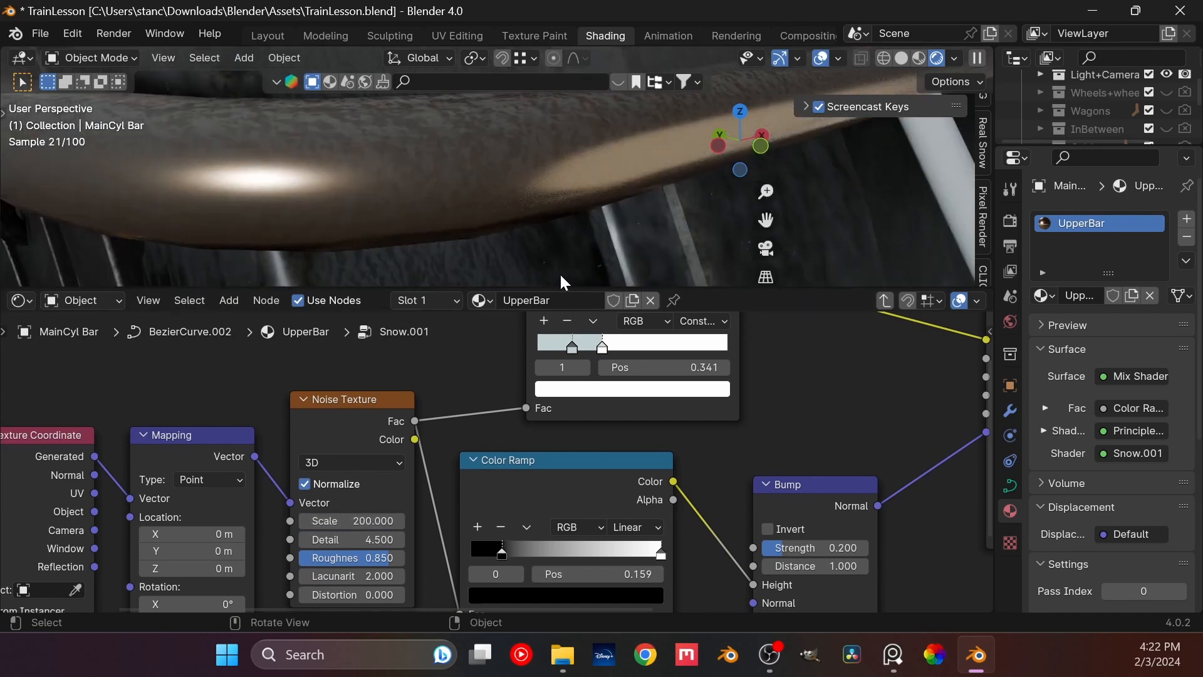
Step: Move the white stop of the Color Ramp feeding the Bump node to position 0.955
scroll(415, 462, "down", 3)
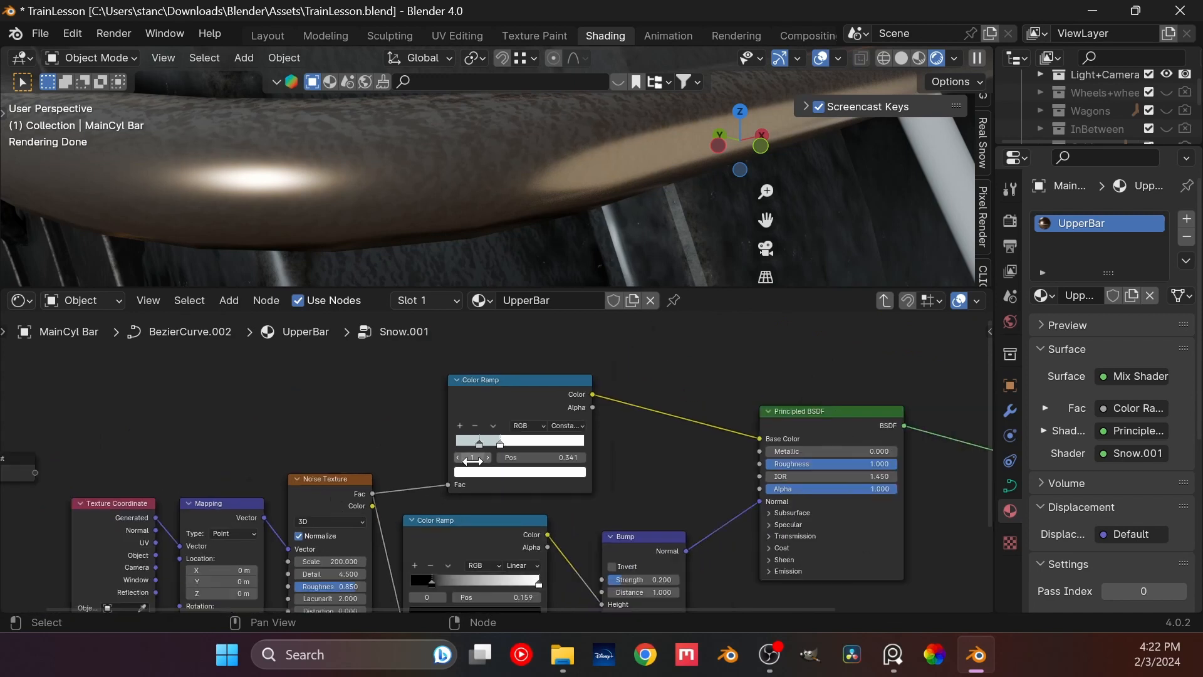
scroll(499, 465, "up", 2)
mouse_move(571, 497)
left_mouse_down()
mouse_move(470, 502)
mouse_move(569, 509)
left_mouse_up()
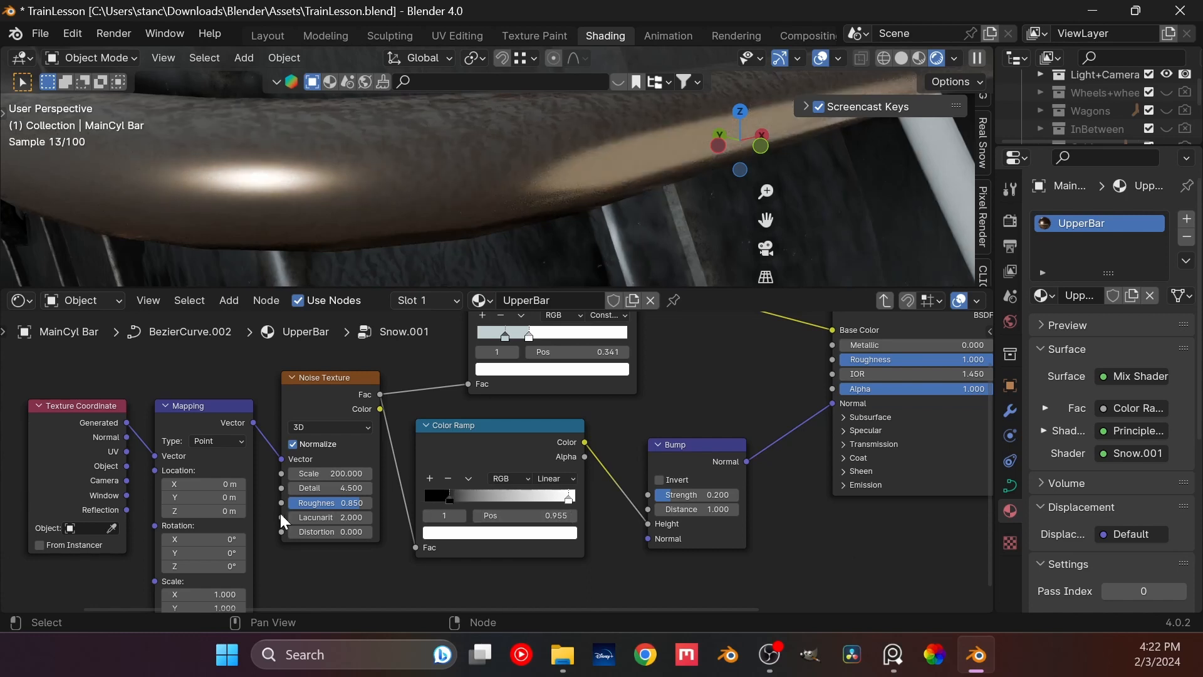
Step: Try a Detail value of 7.5 on the snow Noise Texture and inspect the bar up close
left_click(324, 490)
type("7.5")
key("Return")
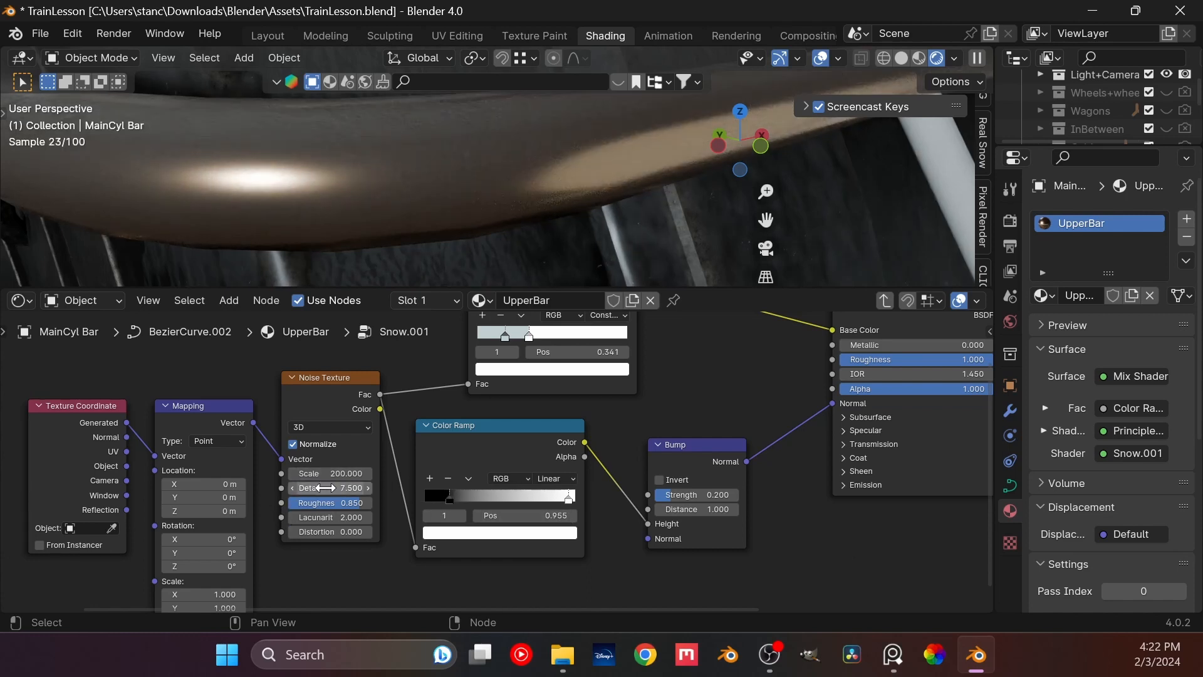
middle_click_drag(508, 208, 508, 224)
scroll(508, 221, "up", 3)
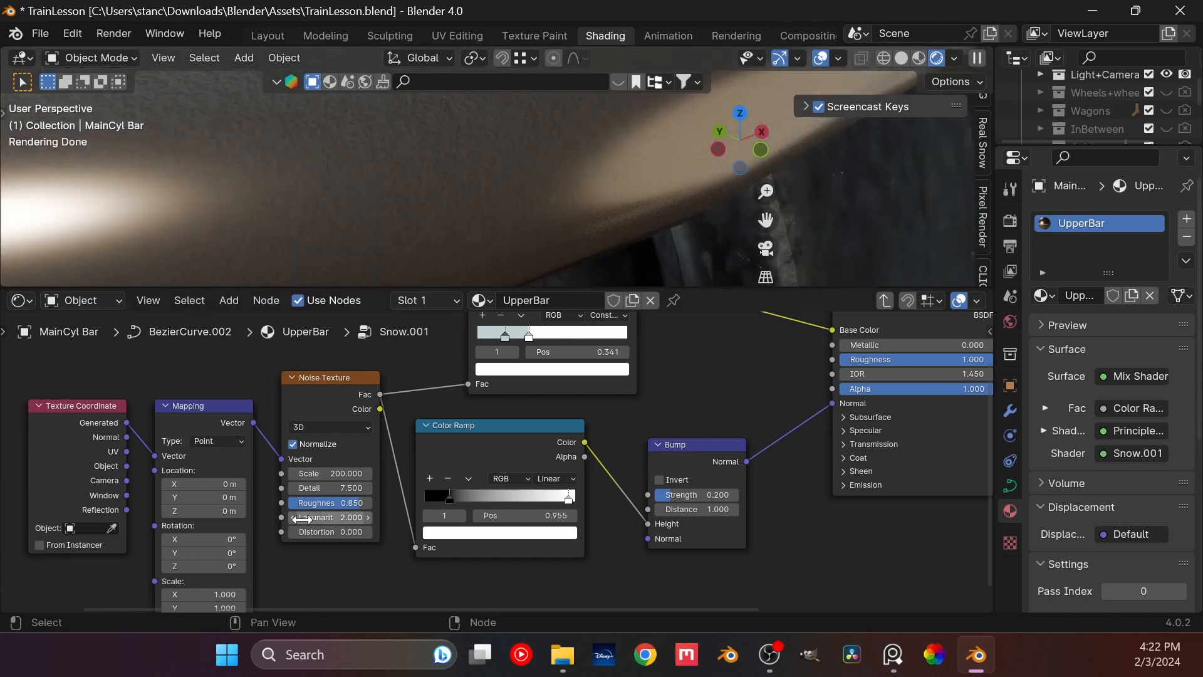
scroll(540, 211, "down", 3)
middle_click_drag(541, 209, 554, 171)
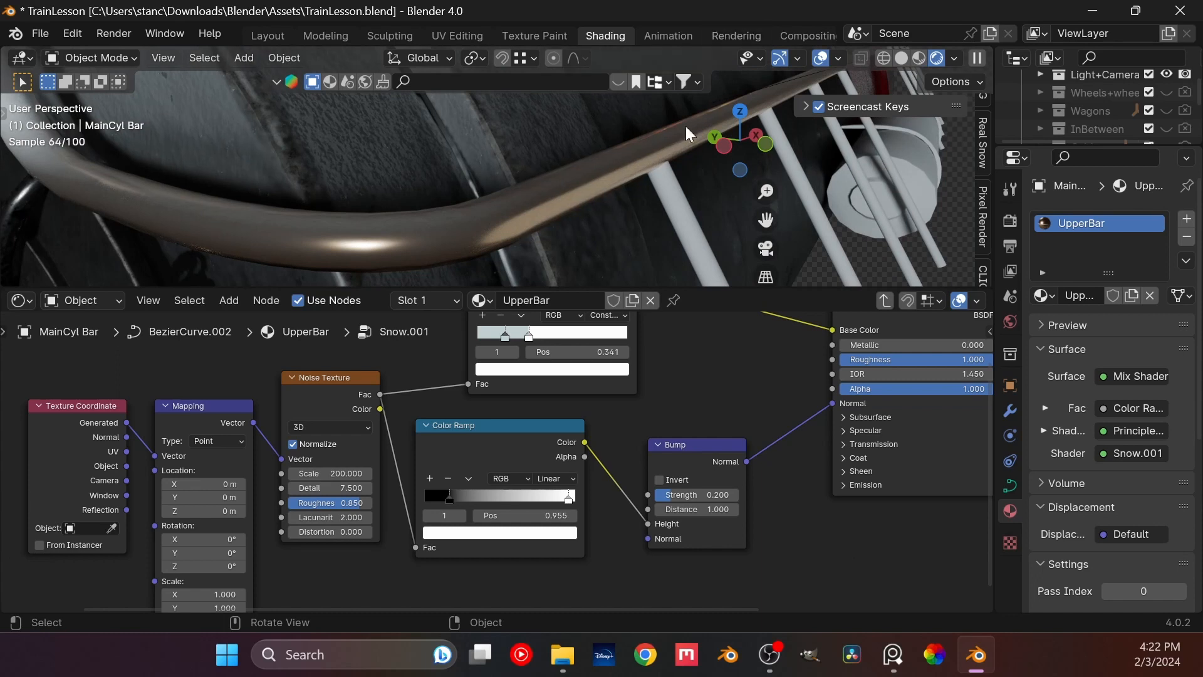
Step: Set the snow Noise Texture's Detail to 5.5 and check the bar's surface up close
left_click(328, 489)
type("5")
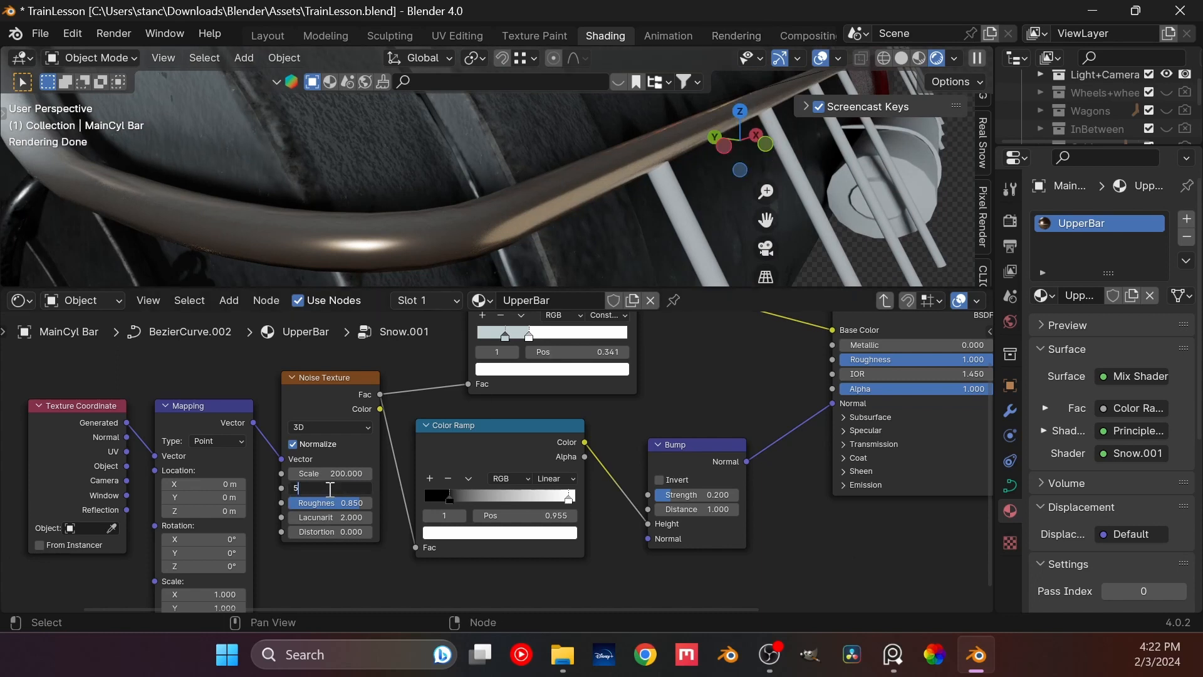
type(".5")
key("Return")
scroll(591, 230, "up", 4)
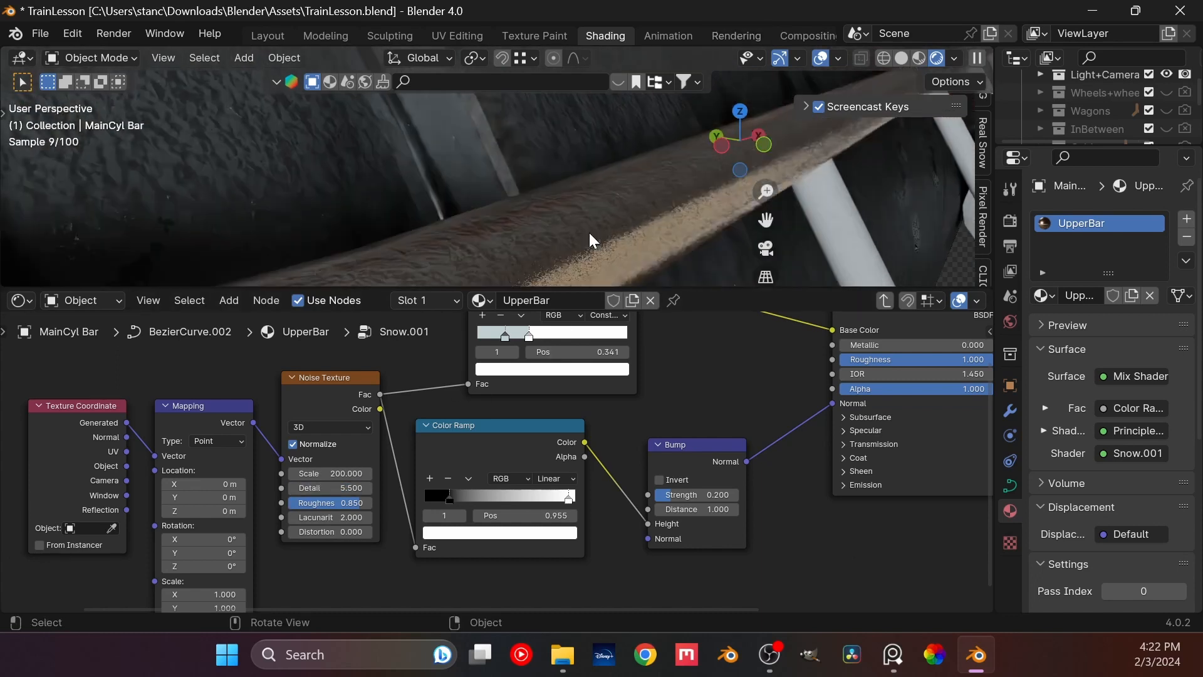
Step: Check the bar through the camera in the Layout workspace, return to Shading and save the file
left_click(273, 36)
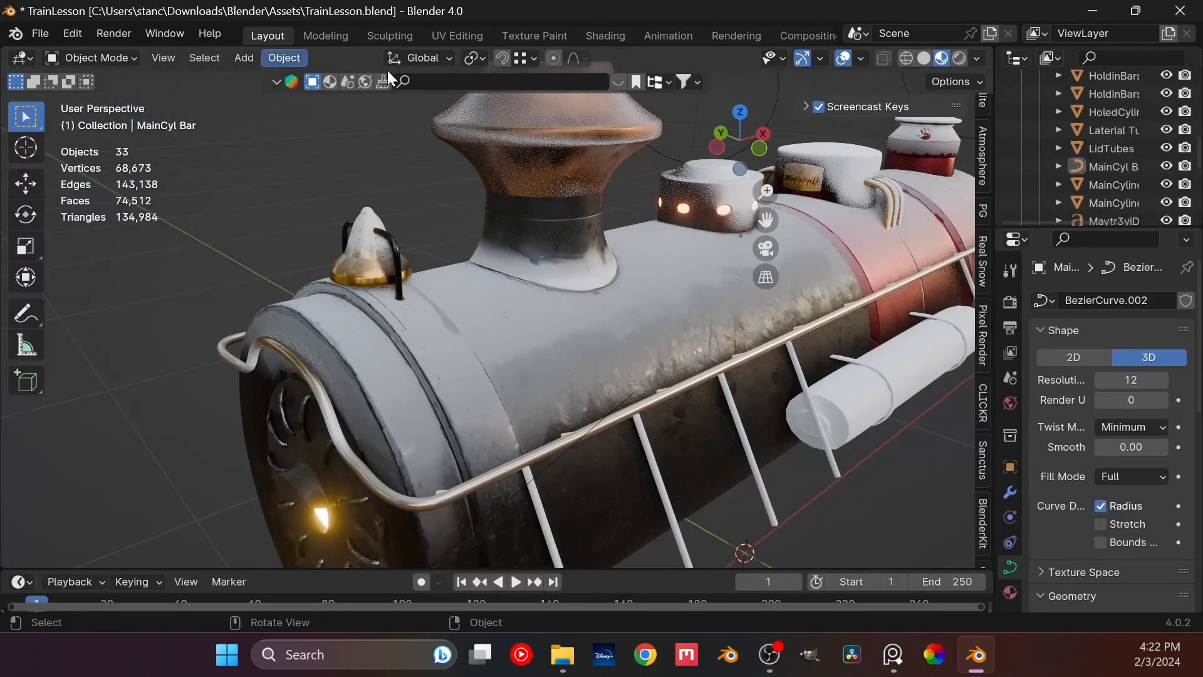
key("KP_0")
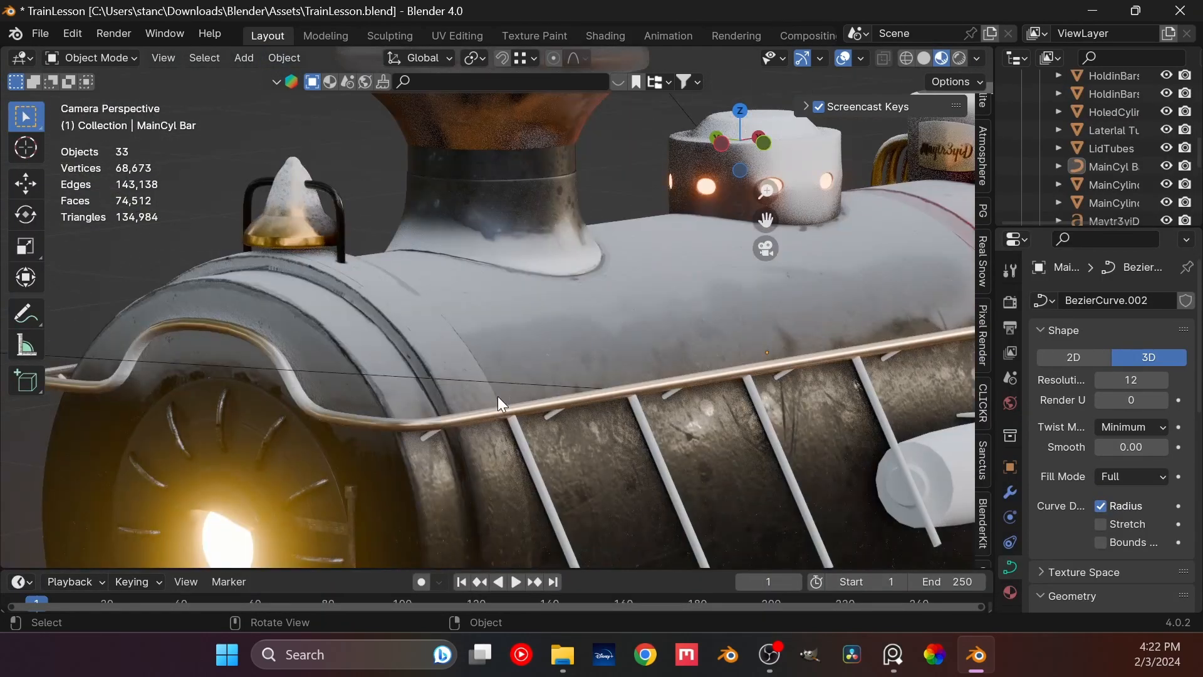
left_click(592, 36)
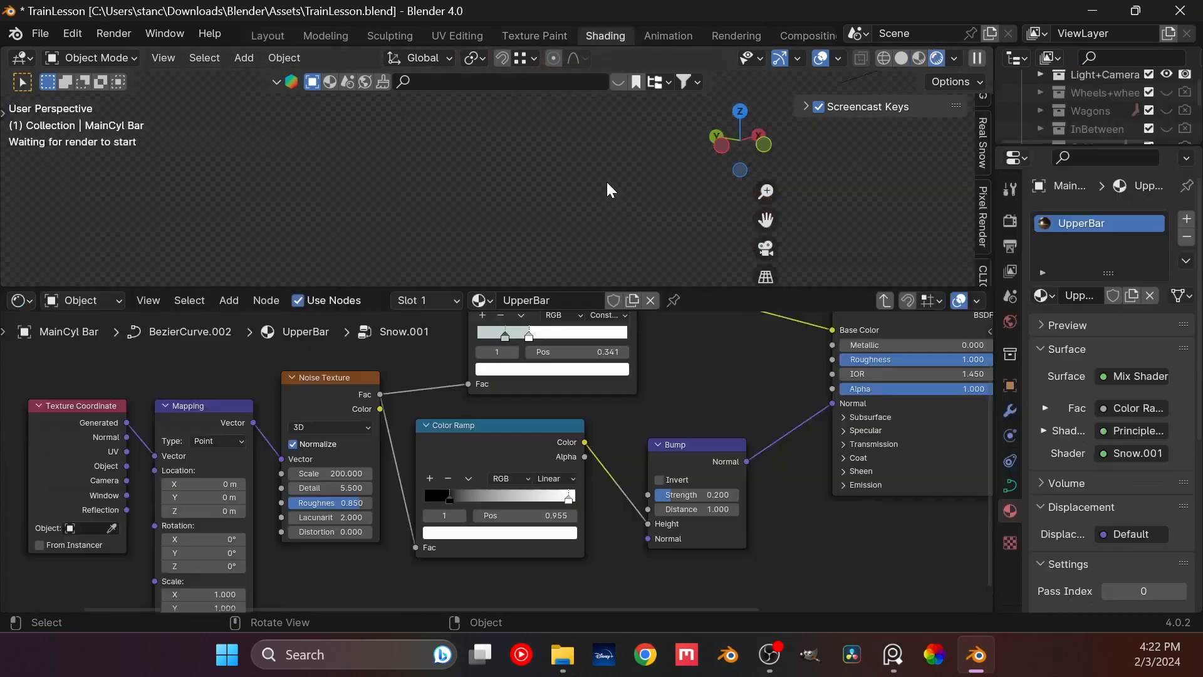
key("ctrl+s")
Step: Examine the snow coverage on the bar around the boiler front and along its side in the rendered view
middle_click_drag(625, 210, 553, 149)
middle_click_drag(448, 147, 585, 155, "shift")
scroll(374, 199, "up", 3)
scroll(433, 159, "down", 4)
scroll(508, 179, "down", 2)
middle_click_drag(509, 180, 597, 231, "shift")
scroll(509, 226, "up", 5)
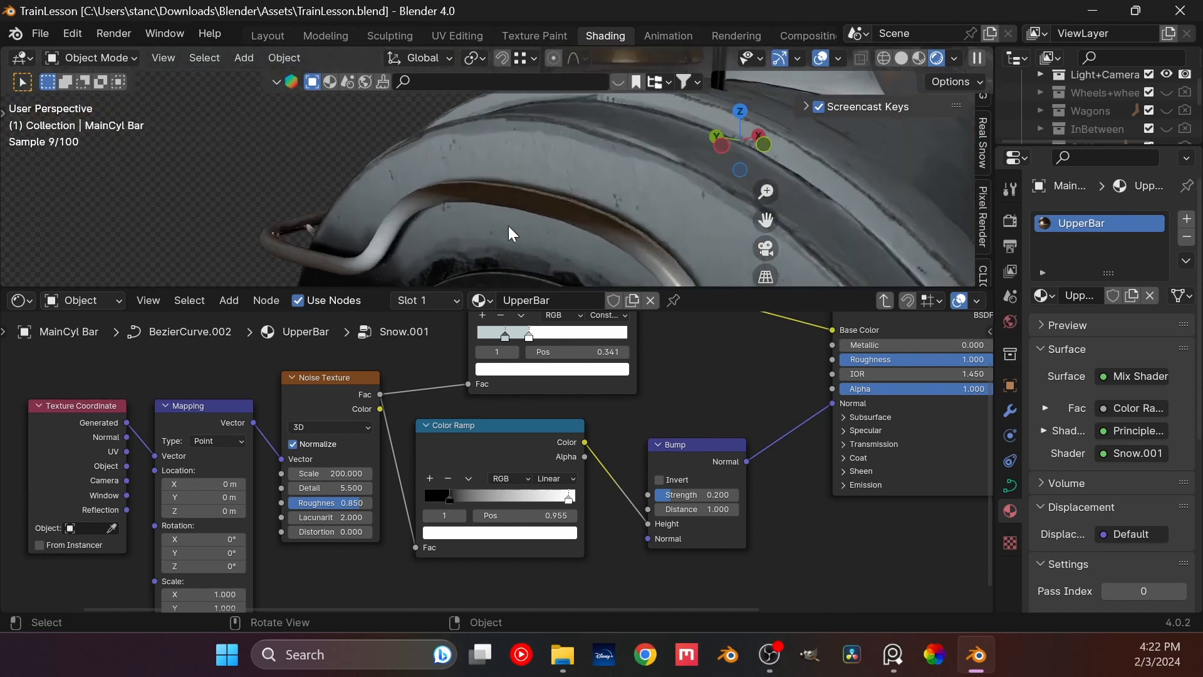
scroll(509, 225, "down", 7)
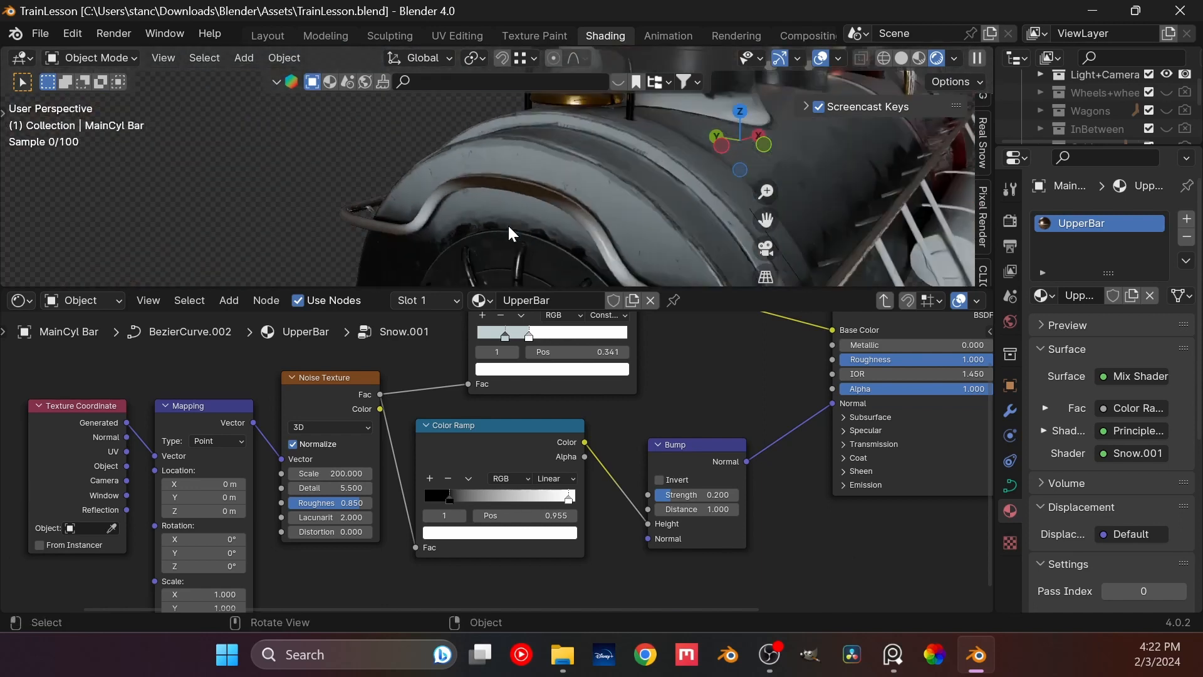
scroll(471, 167, "up", 6)
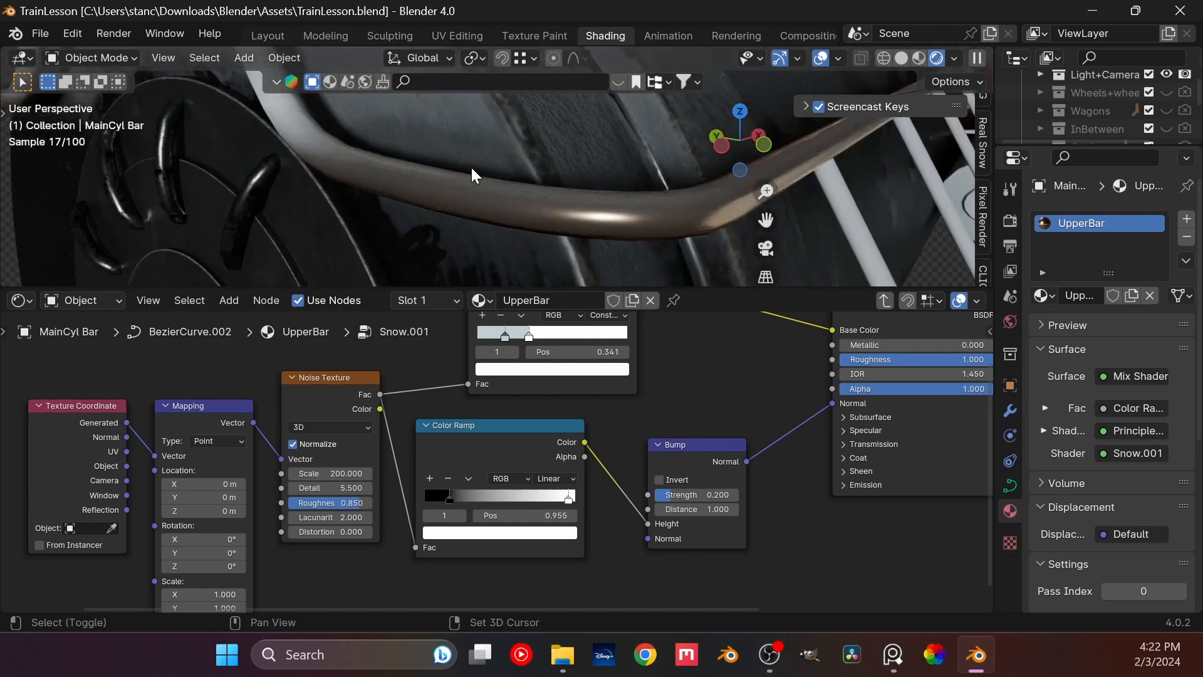
scroll(455, 181, "down", 5)
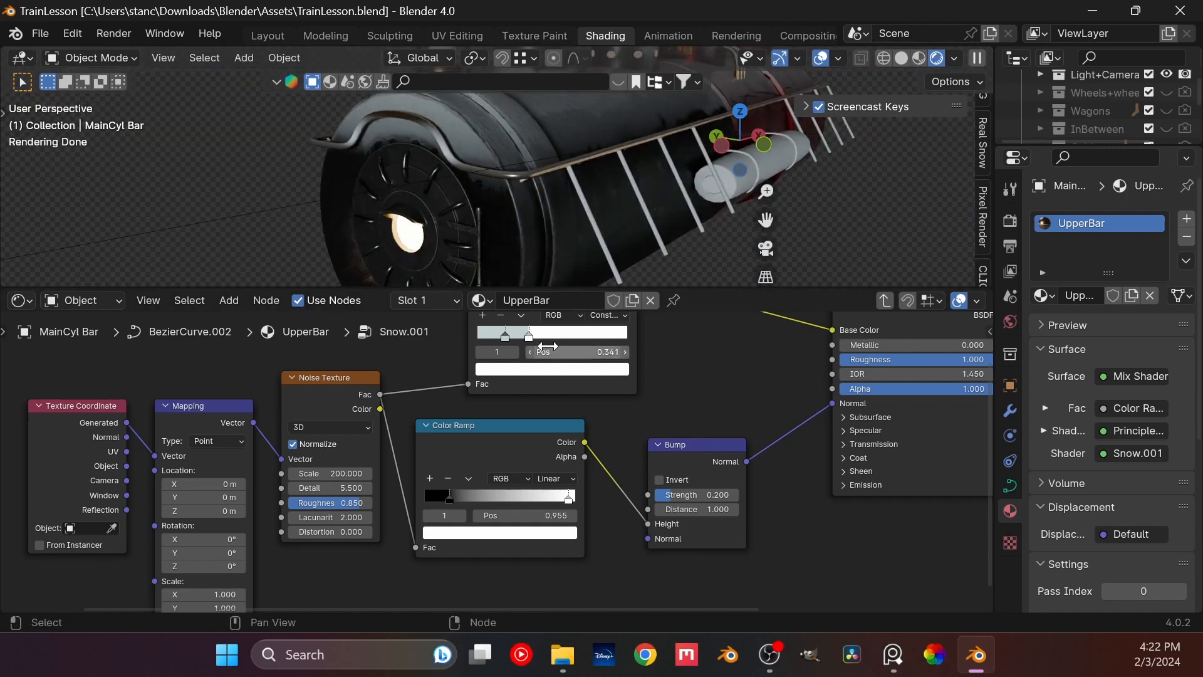
Step: Leave the Snow node group and preview the gradient mask's Color Ramp directly on the bar
key("Tab")
middle_click_drag(543, 355, 540, 608)
left_click(440, 329, "ctrl+shift")
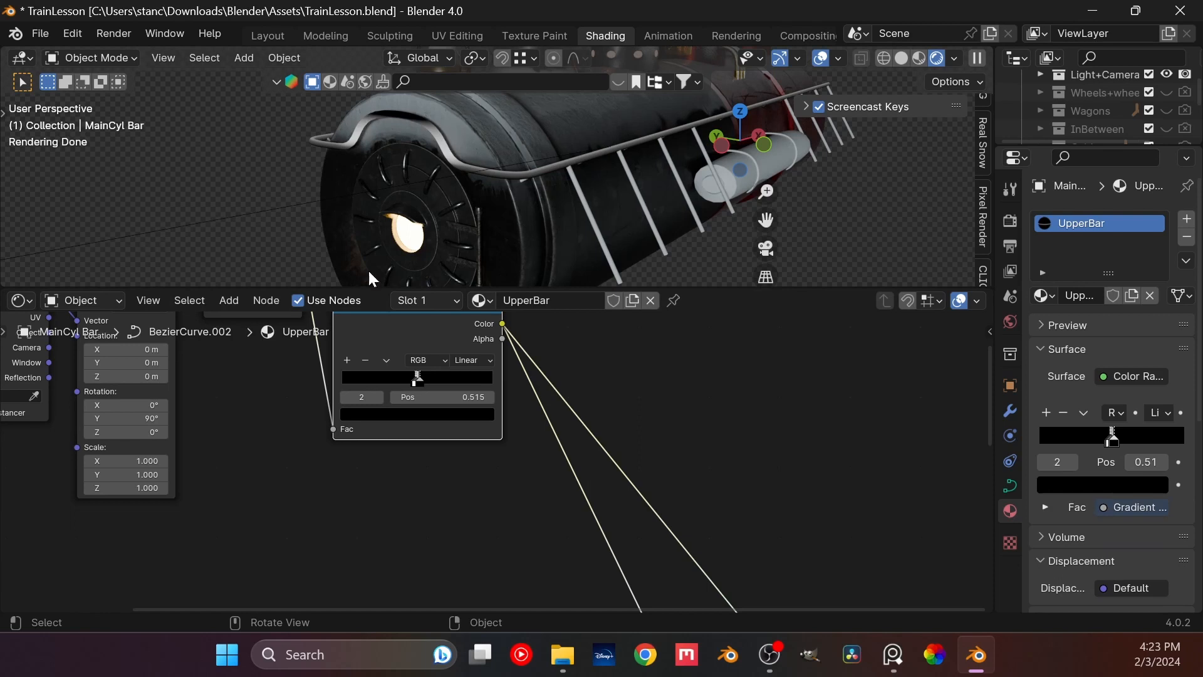
Step: Move the mask ramp's last black stop to 0.506 and add another stop at 0.551
scroll(465, 431, "up", 2)
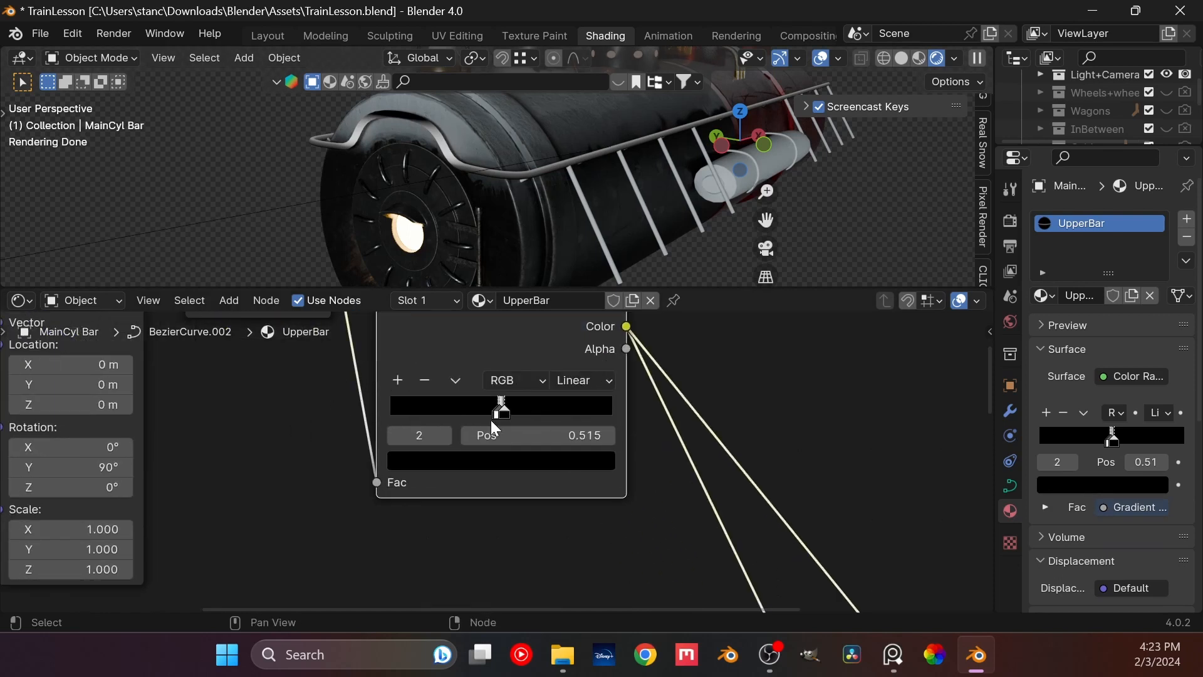
scroll(495, 423, "up", 1)
left_click_drag(502, 403, 500, 402)
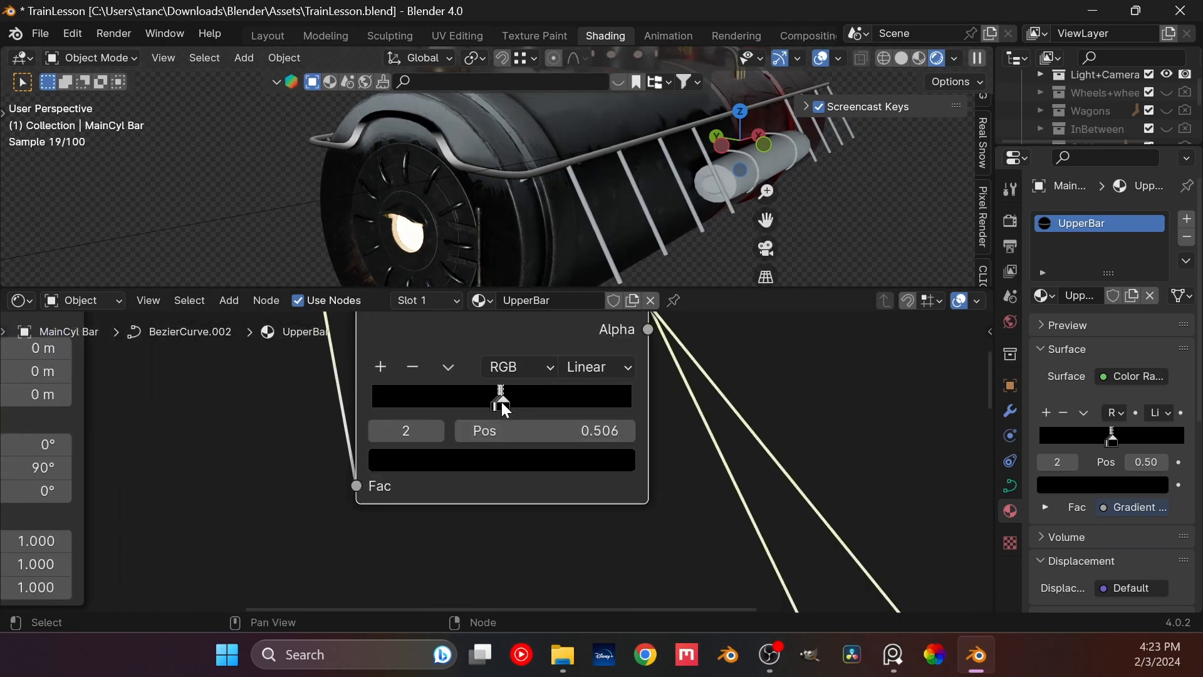
left_click(380, 367)
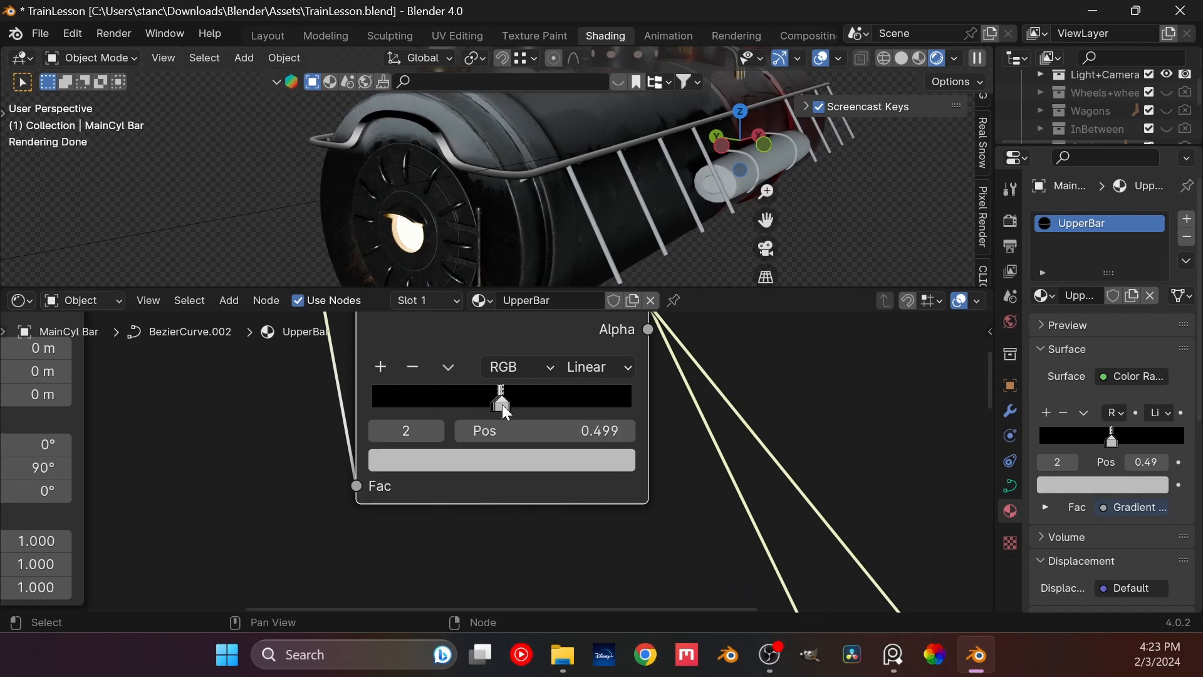
left_click_drag(502, 405, 517, 415)
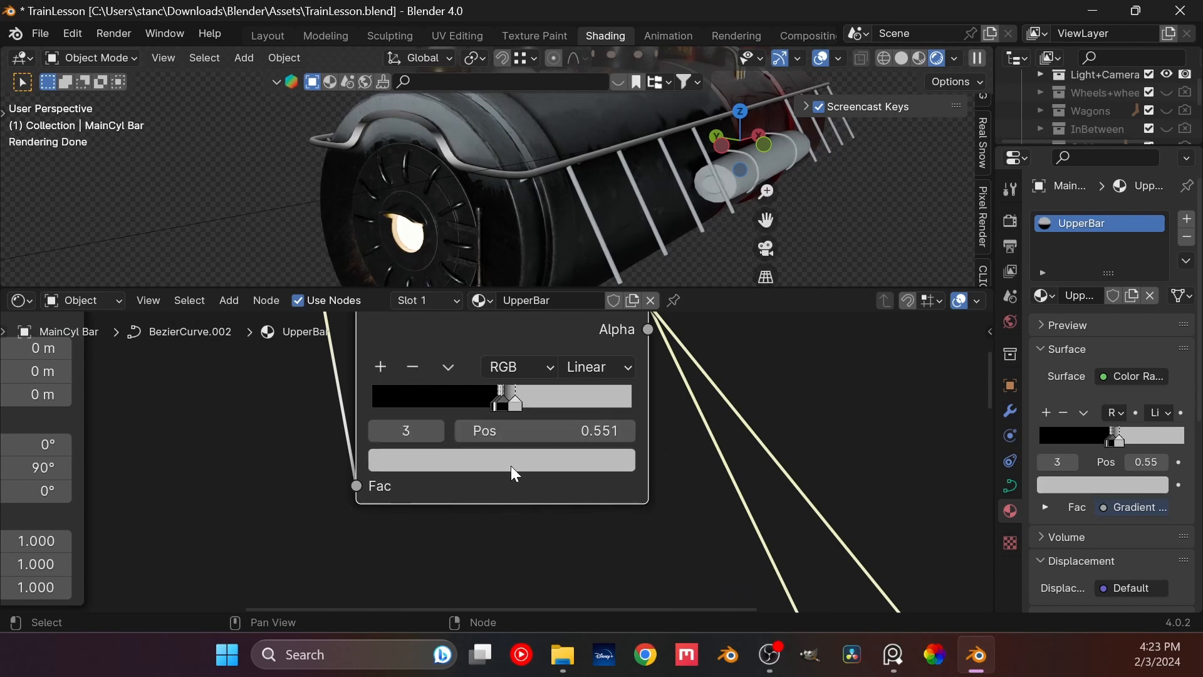
Step: Brighten the mask ramp's last stop to a lighter grey
left_click(514, 461)
left_click_drag(600, 143, 602, 91)
left_click_drag(567, 401, 511, 401)
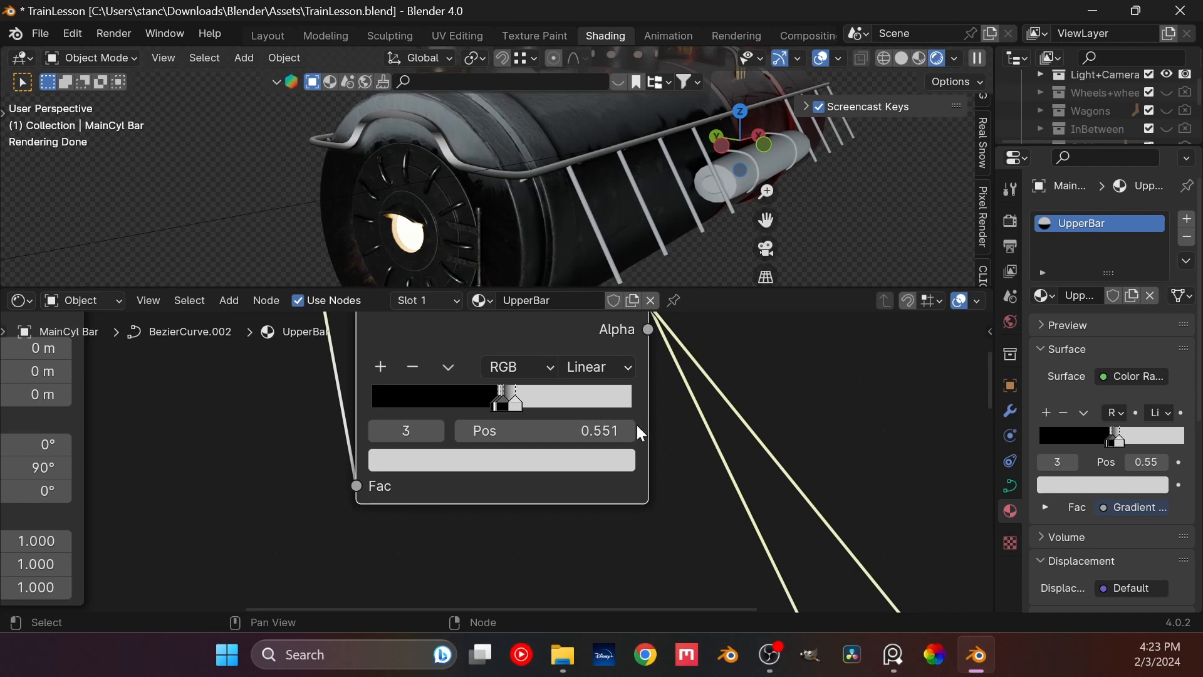
Step: Position the mask ramp's first black stop at 0.483 and its light grey stop at 0.551
scroll(553, 460, "up", 3)
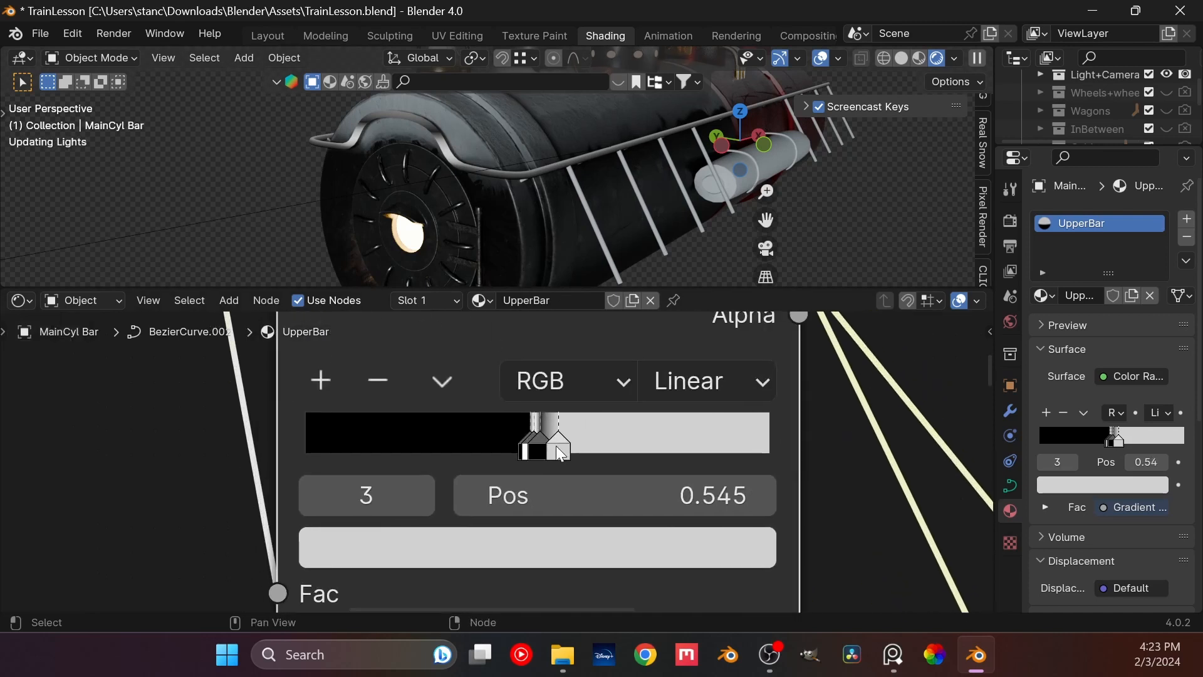
left_click_drag(560, 452, 509, 451)
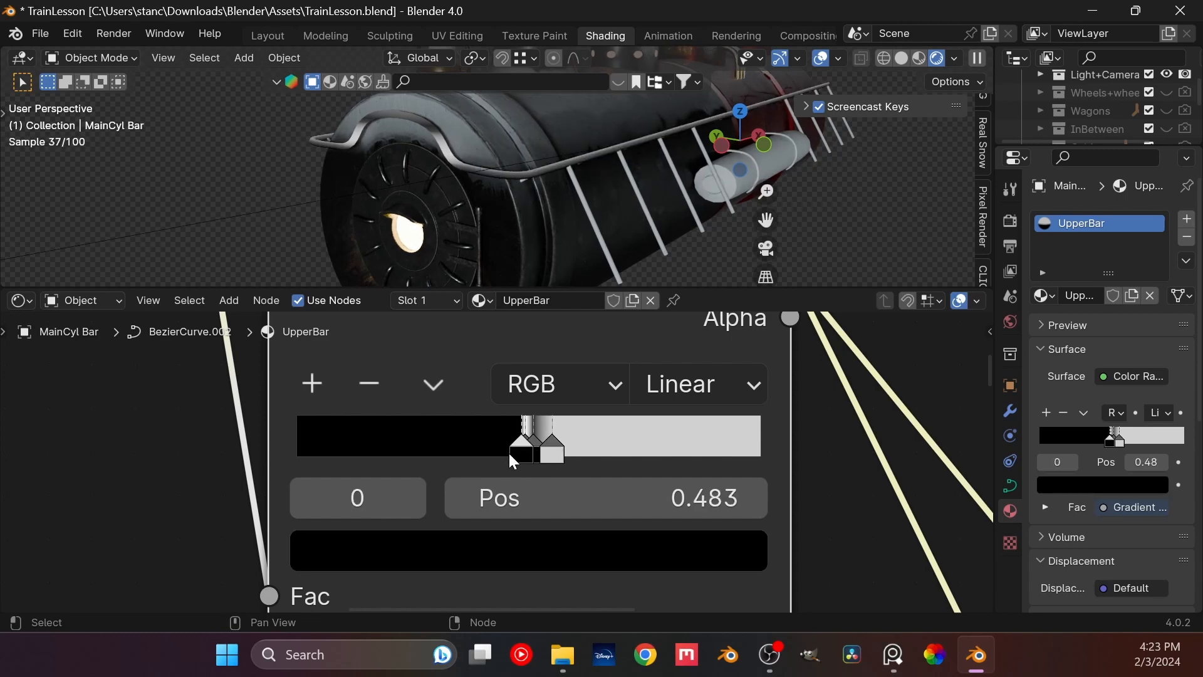
left_click(539, 462)
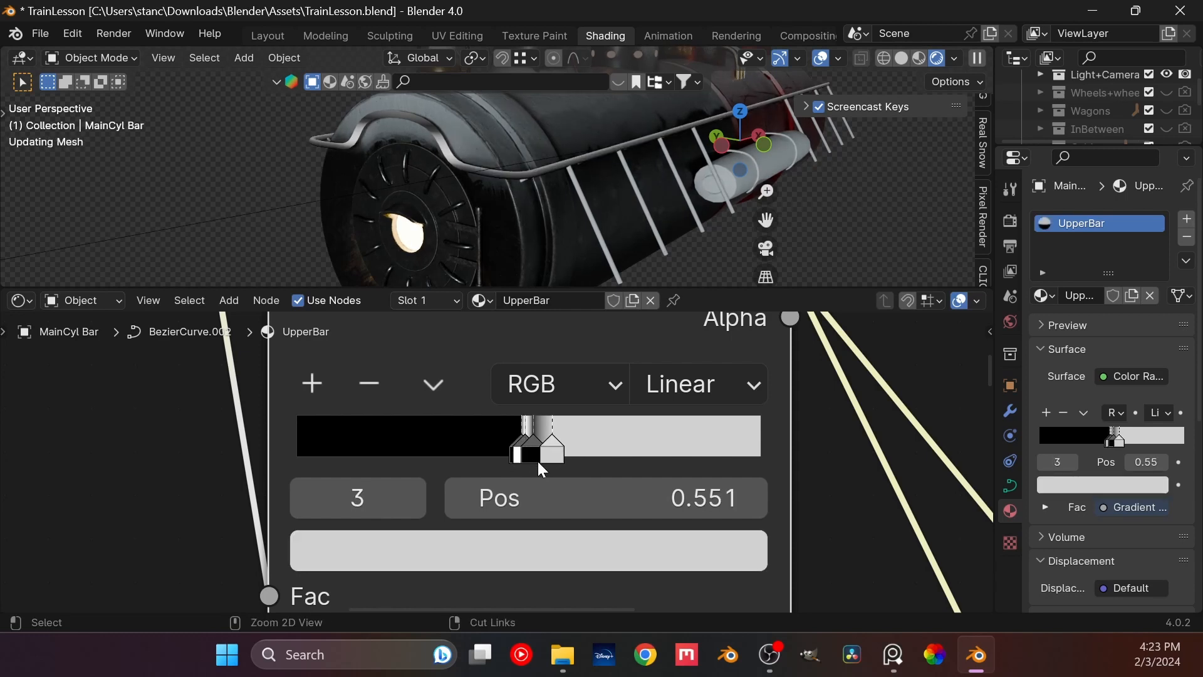
left_click(539, 463)
Step: Move the mask ramp's white stop to 0.489, just beside the first black stop
left_click_drag(559, 453, 522, 453)
left_click(517, 450)
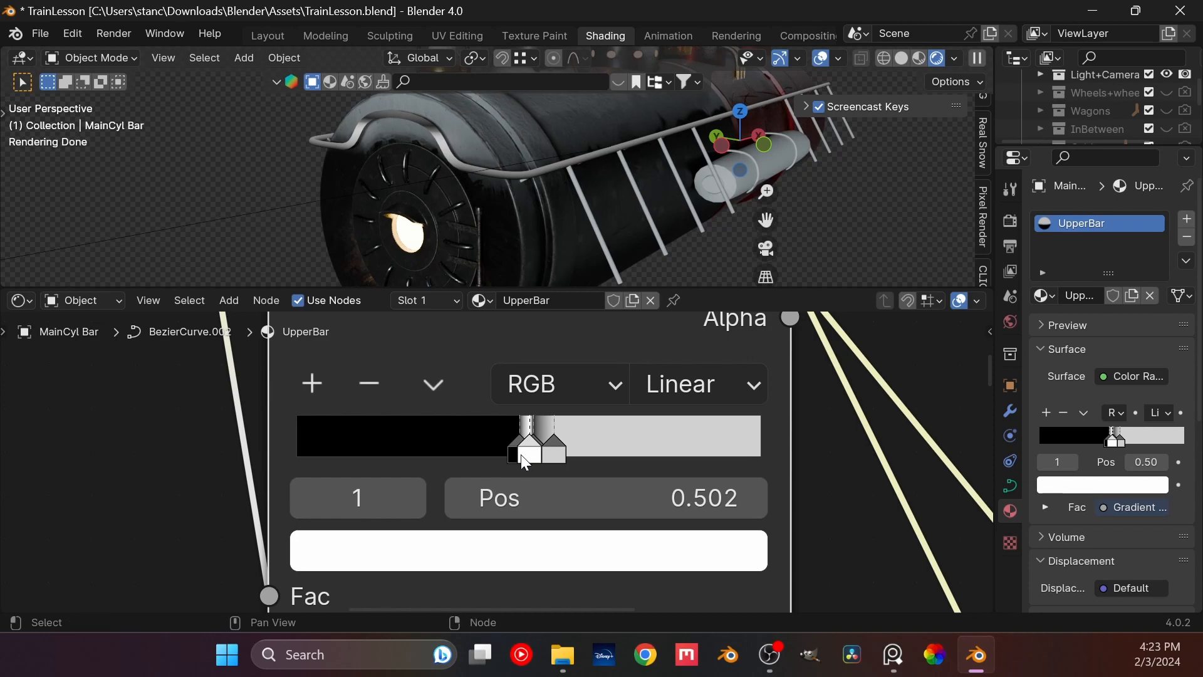
left_click_drag(530, 456, 516, 462)
left_click(509, 451)
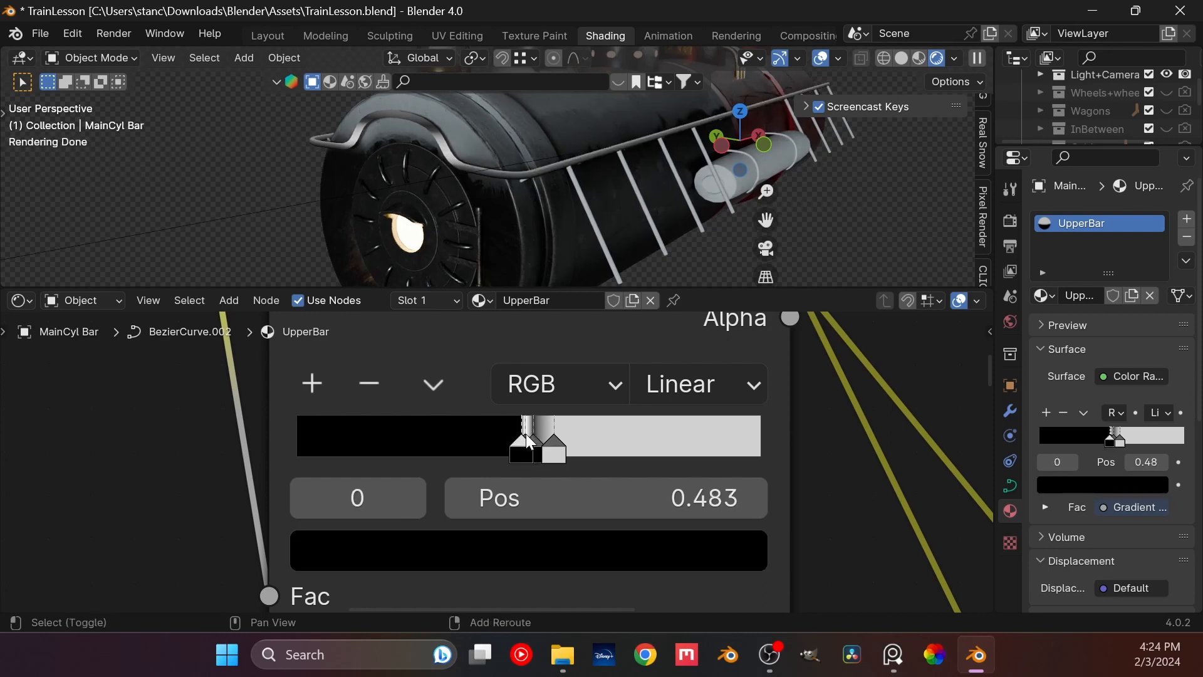
left_click(525, 434)
left_click_drag(526, 434, 524, 452)
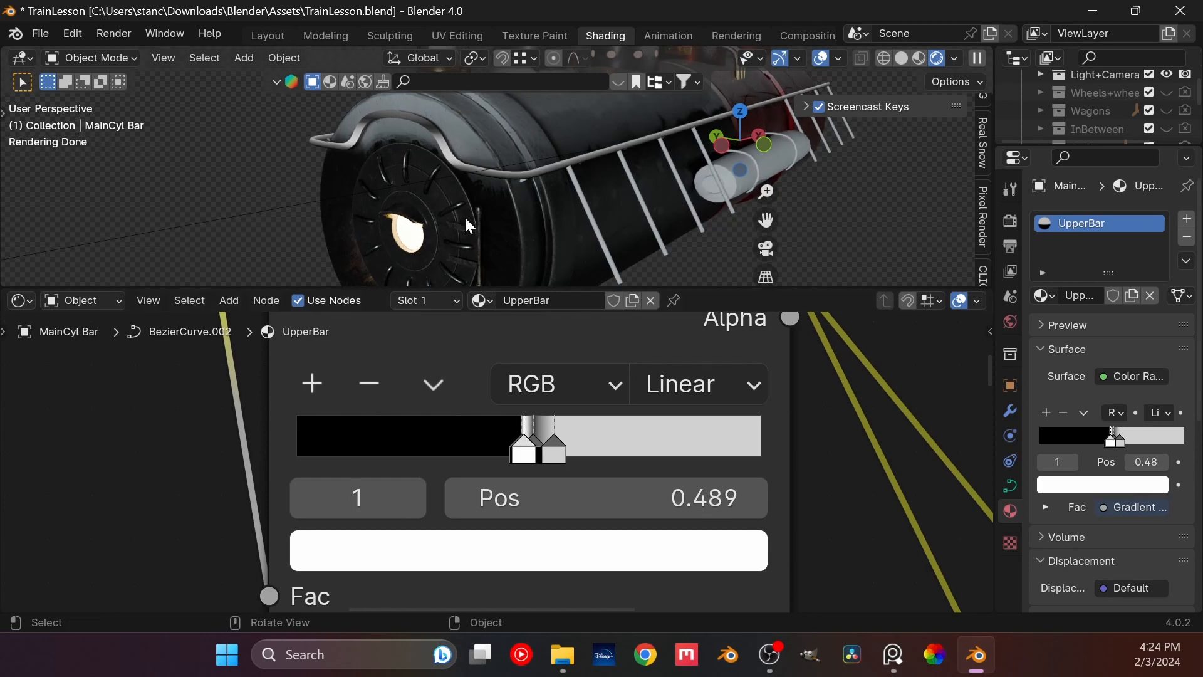
Step: Move the mask ramp's light grey stop to 0.581 and add a mid-grey stop before it at 0.516
middle_click_drag(464, 215, 325, 145)
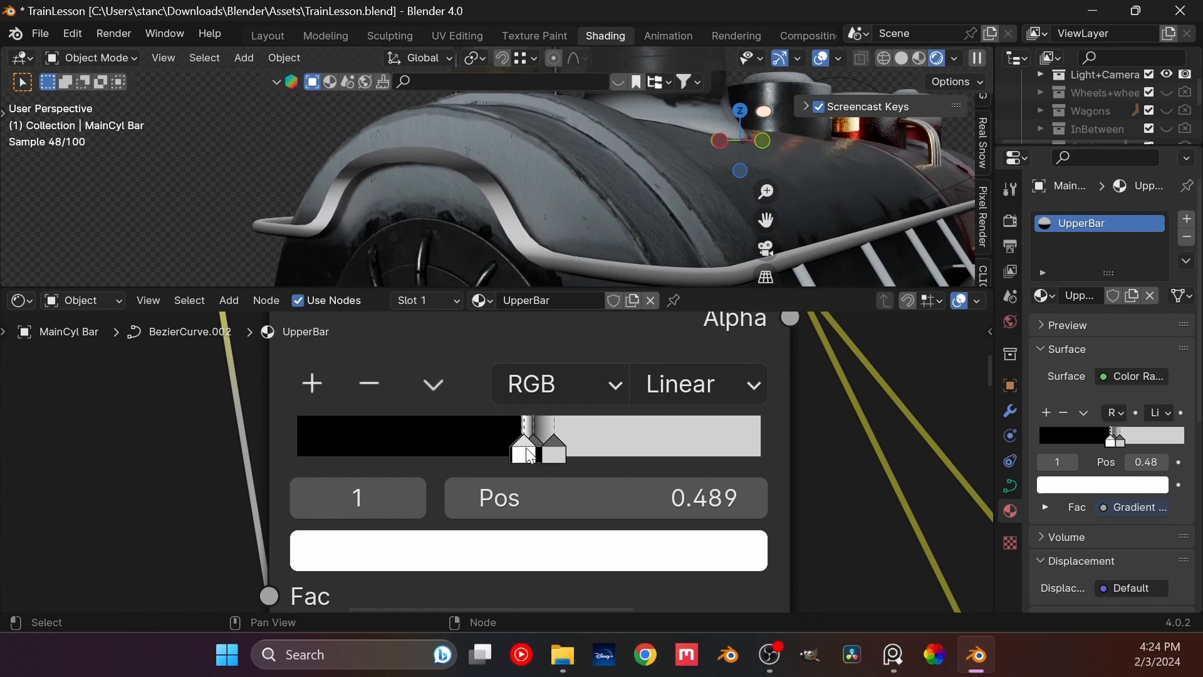
left_click_drag(534, 450, 568, 481)
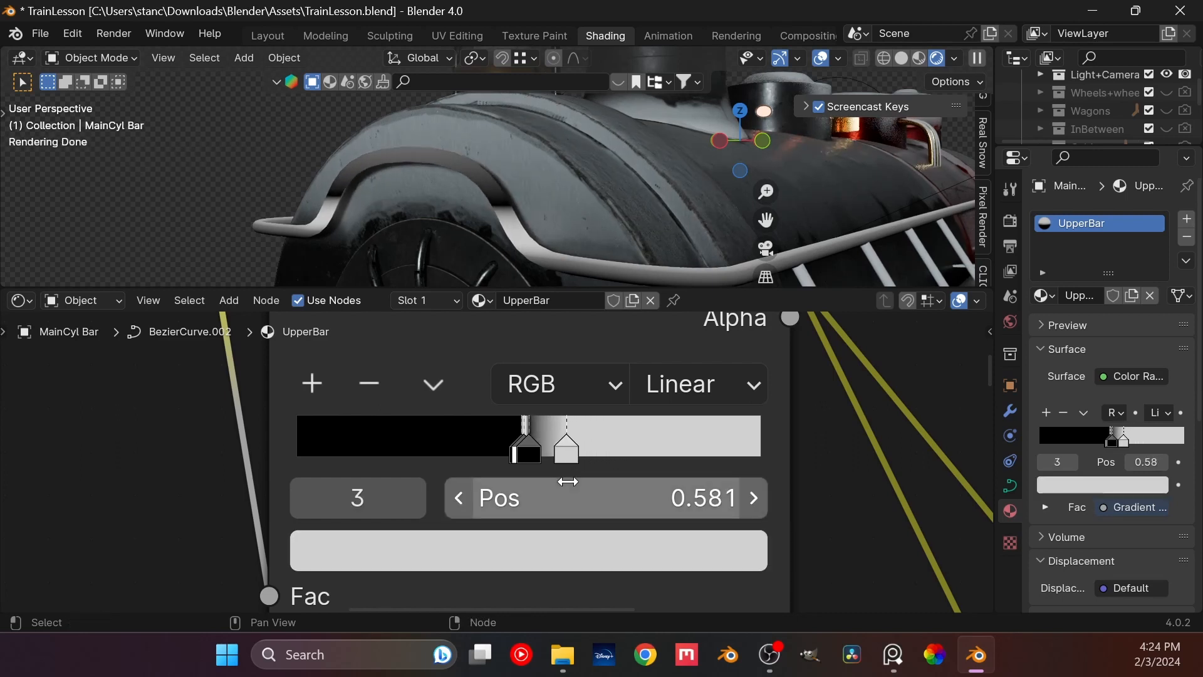
left_click(530, 451)
left_click(569, 451)
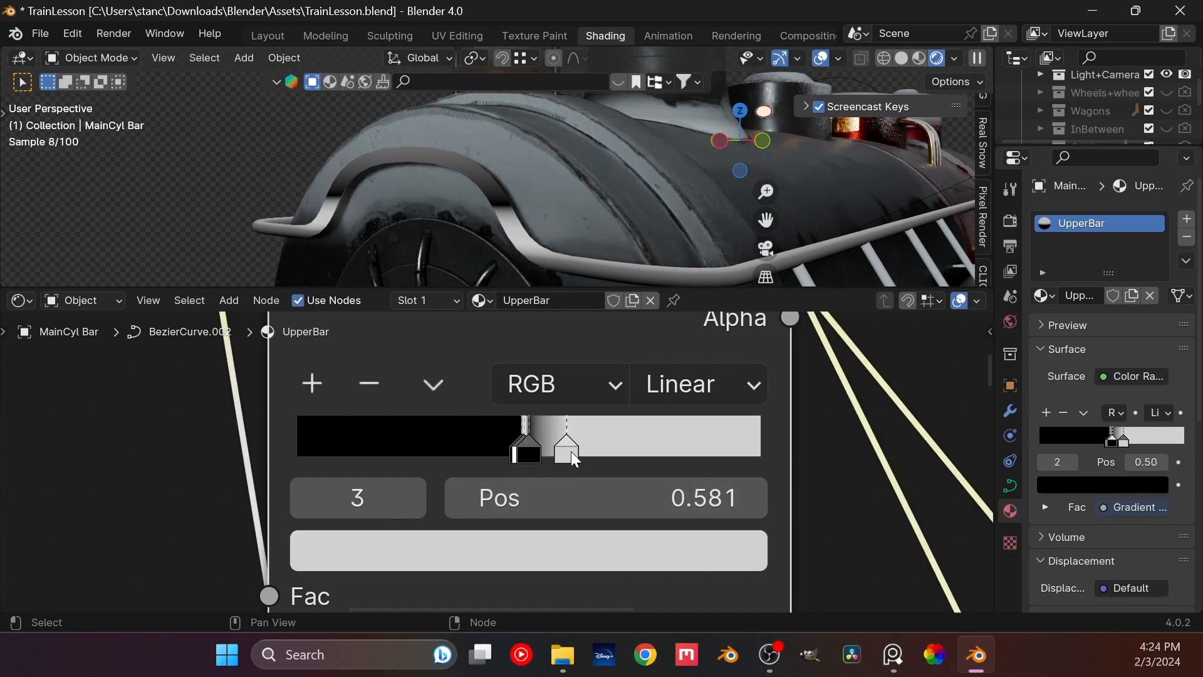
left_click(330, 386)
left_click_drag(540, 455, 535, 462)
Step: View the boiler from the front and delete the selected Color Ramp node
scroll(523, 236, "down", 4)
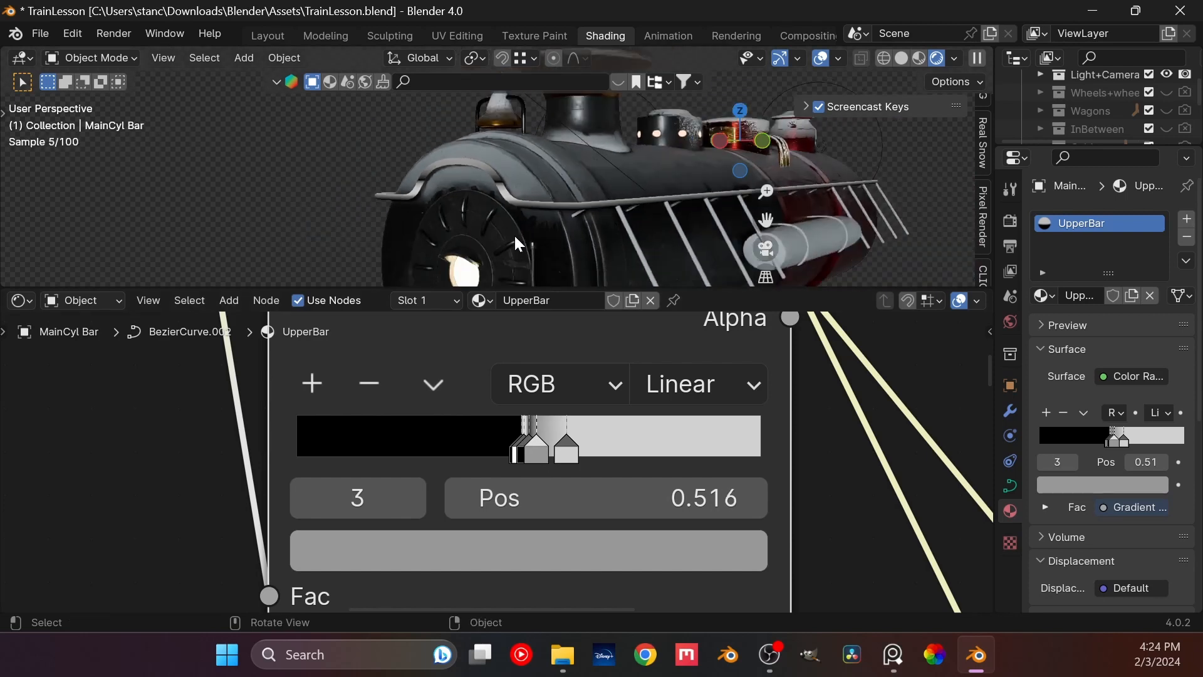
middle_click_drag(515, 238, 567, 238)
key("x")
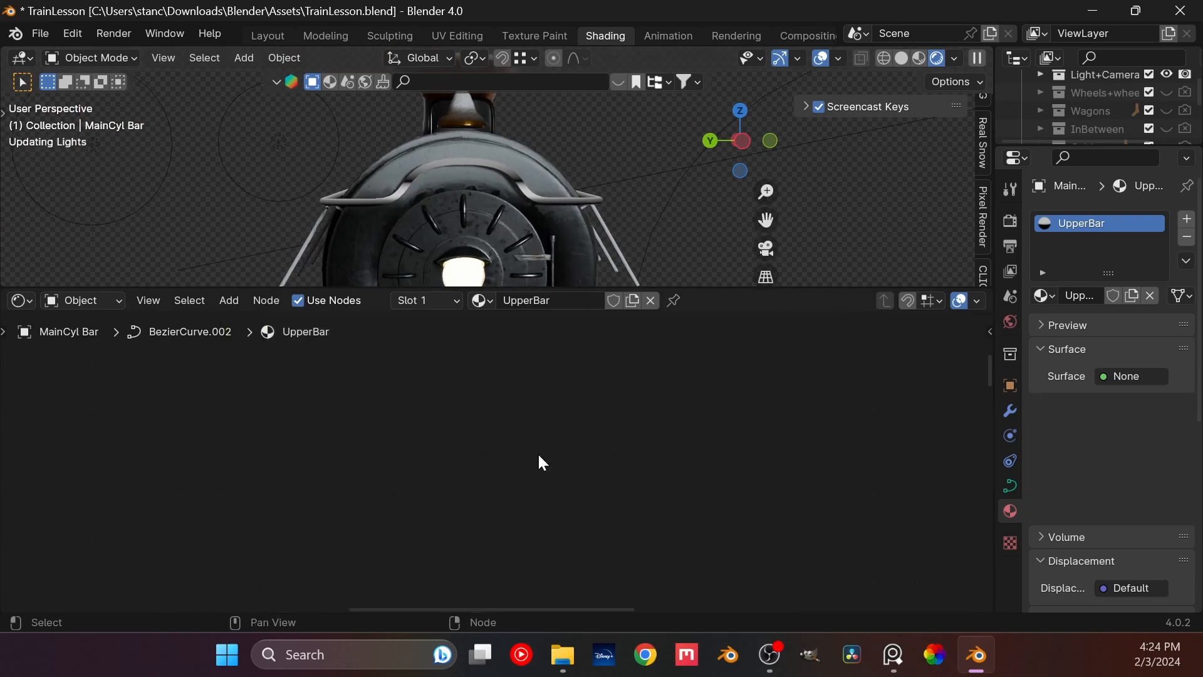
Step: Undo the Color Ramp node's deletion and the addition of the mid-grey stop
middle_click_drag(584, 192, 545, 212)
key("ctrl+z")
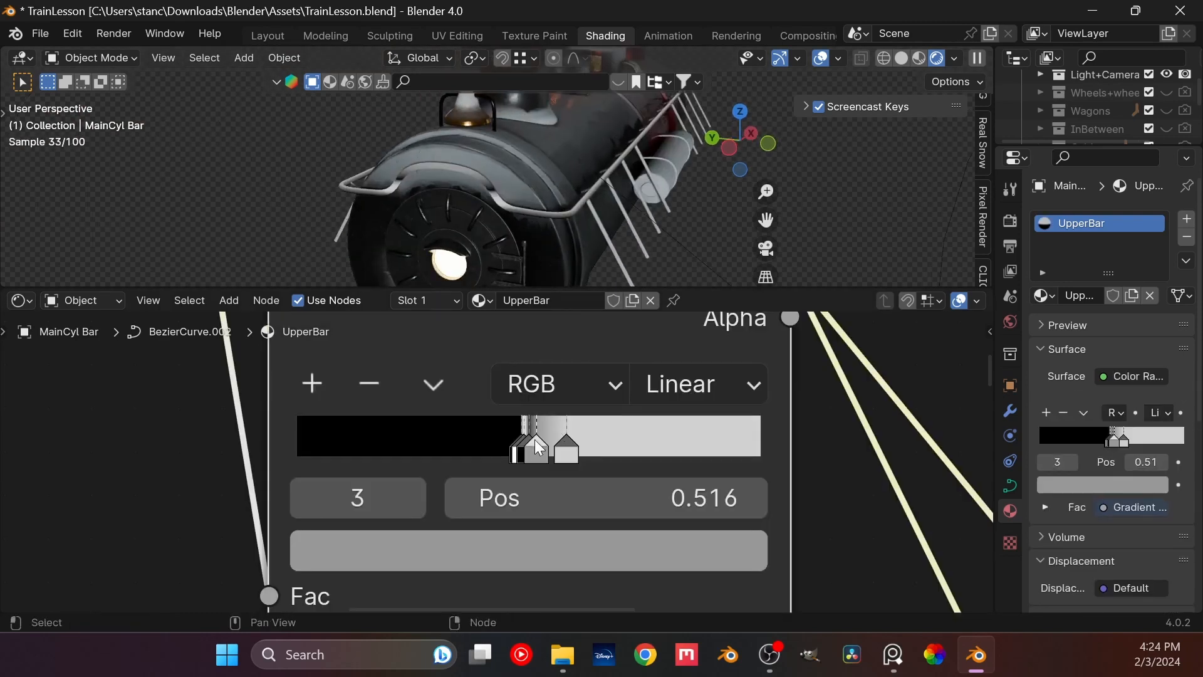
key("ctrl+z")
key("ctrl+z")
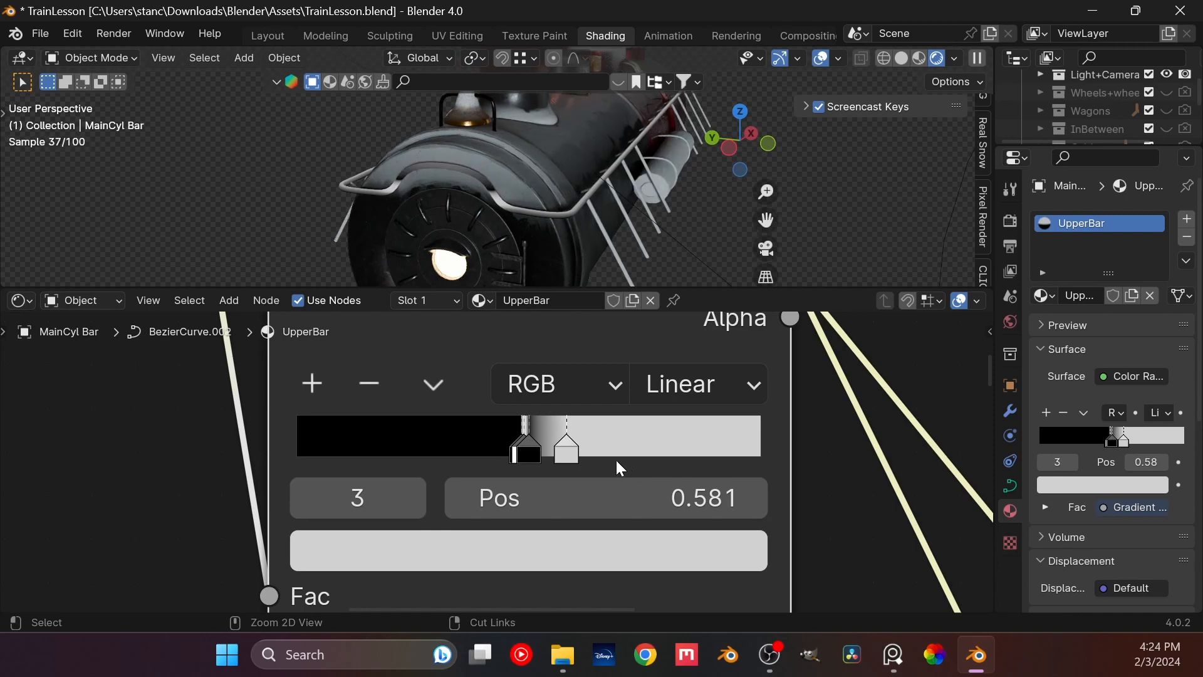
Step: Move the mask ramp's light grey stop to 0.542 and reconnect the Mix Shader to the Material Output
left_click_drag(562, 458, 534, 464)
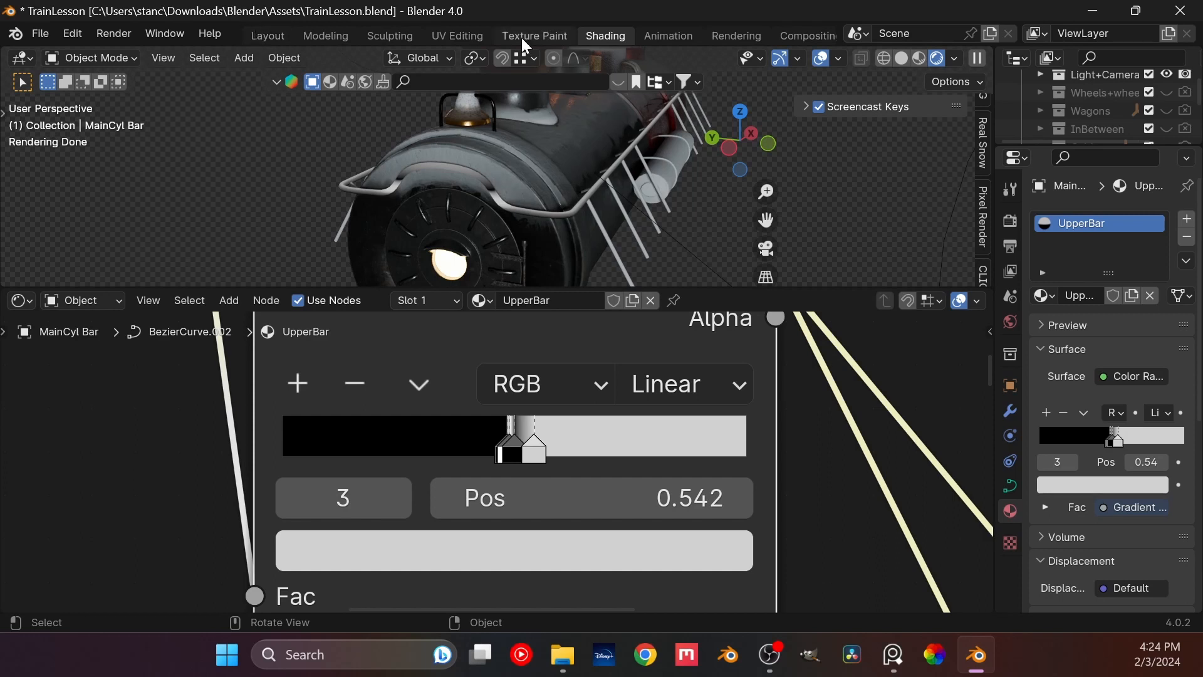
scroll(722, 499, "down", 6)
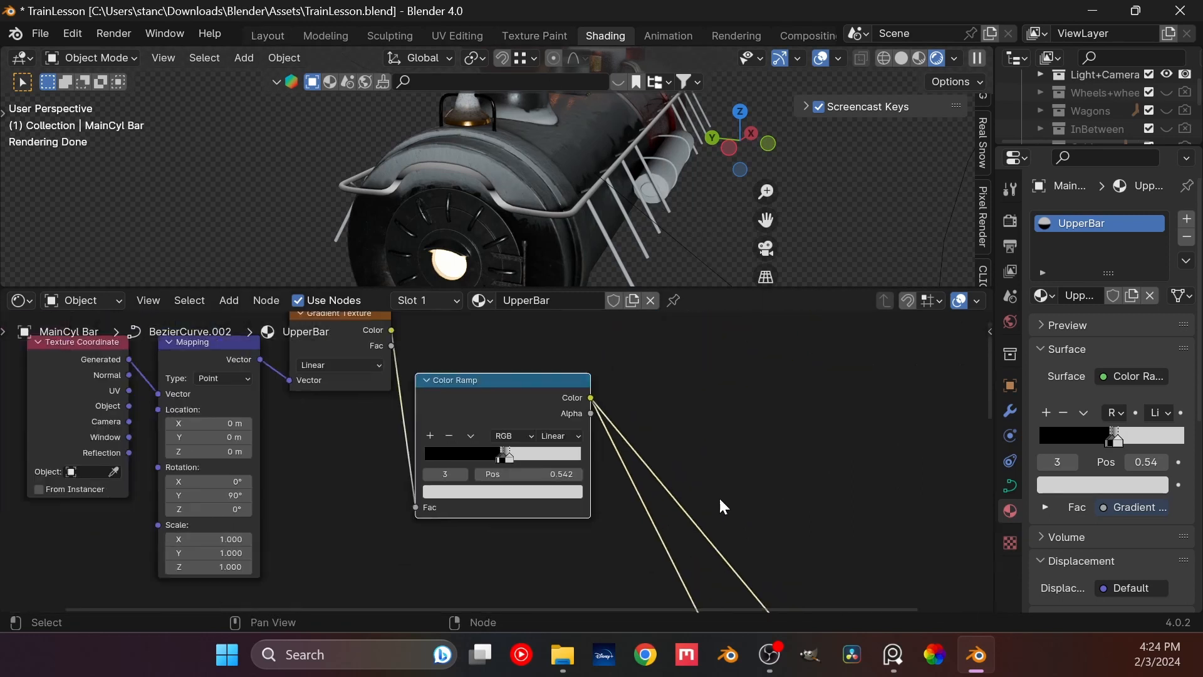
scroll(632, 518, "down", 3)
middle_click_drag(632, 527, 607, 461)
left_click(588, 524, "ctrl+shift")
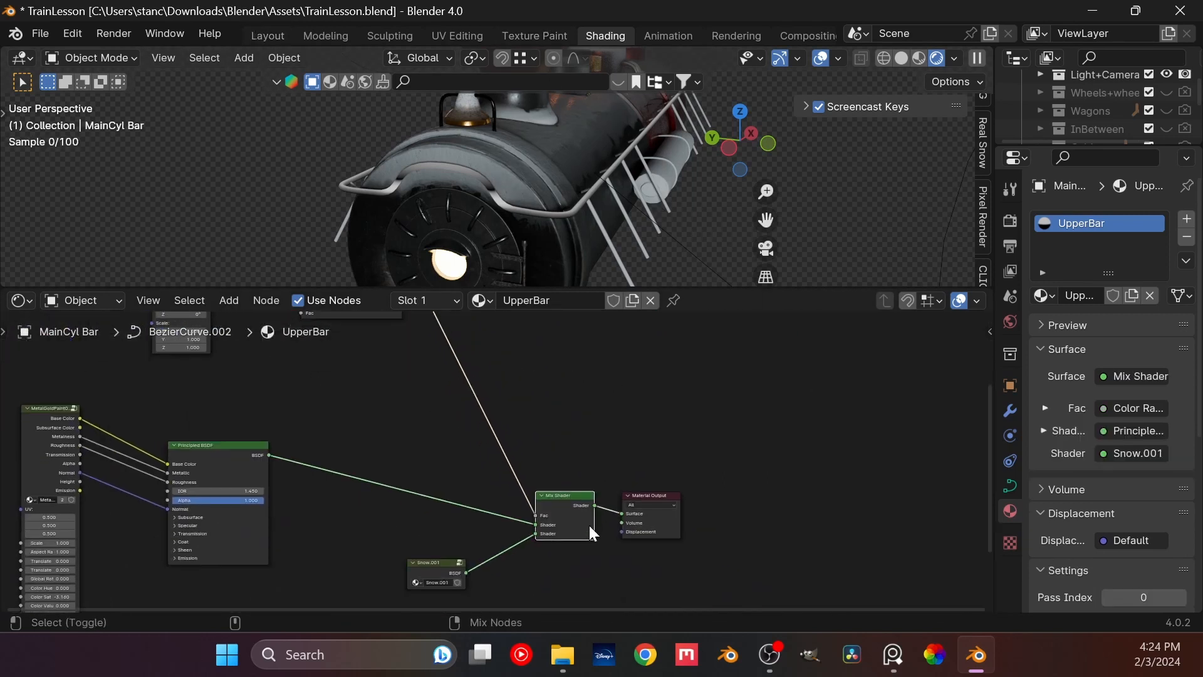
Step: Check the snow-blended bar on the whole boiler from the camera angle and save the file
middle_click_drag(381, 210, 364, 200)
key("KP_0")
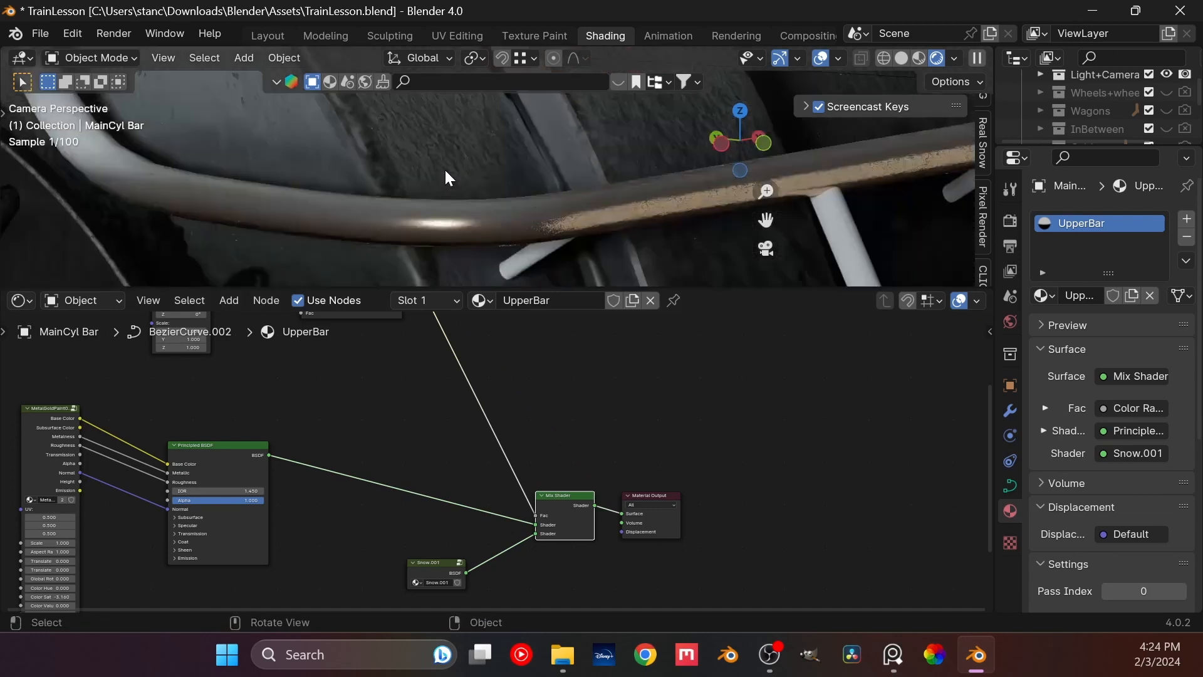
scroll(499, 171, "down", 6)
mouse_move(498, 173)
middle_mouse_down()
mouse_move(513, 190)
mouse_move(555, 171)
mouse_move(502, 156)
mouse_move(502, 192)
middle_mouse_up()
scroll(501, 156, "down", 3)
scroll(502, 178, "up", 3)
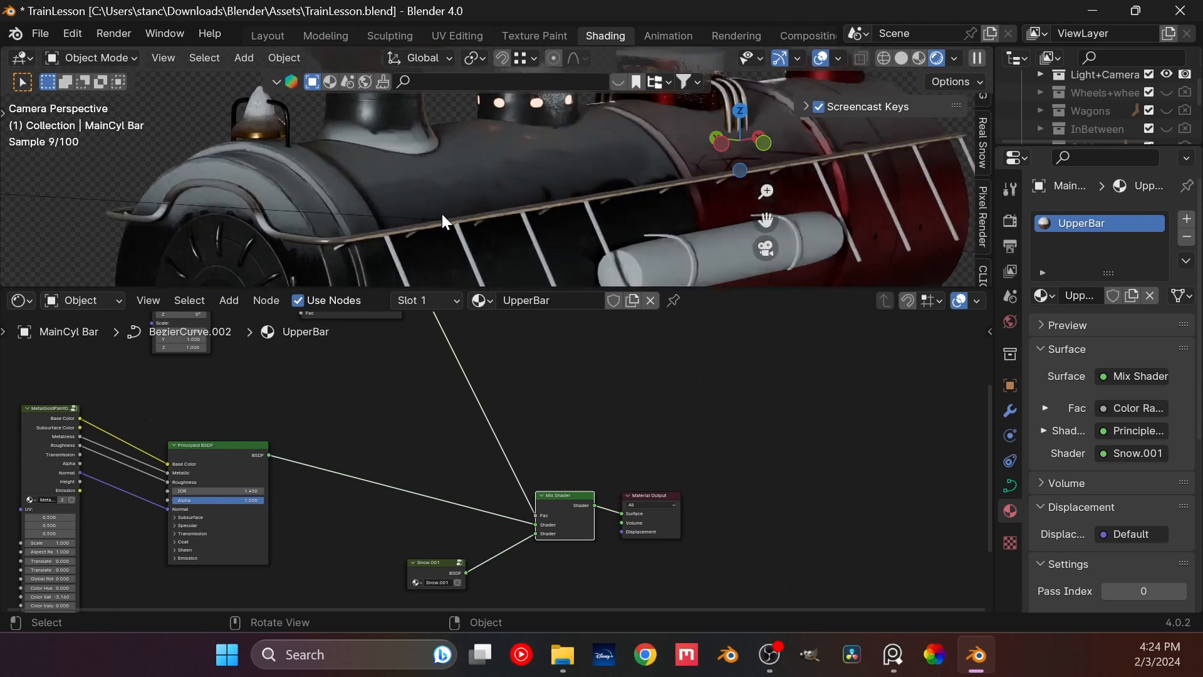
middle_click_drag(375, 236, 540, 172, "shift")
scroll(578, 169, "down", 6)
key("ctrl+s")
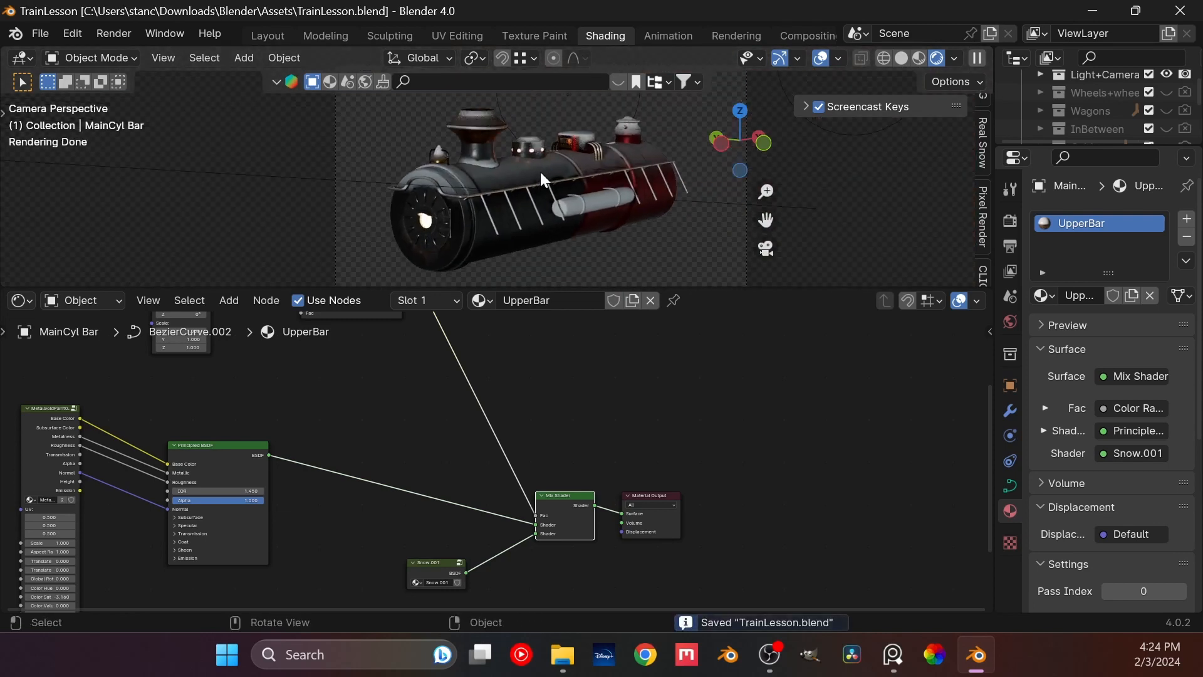
Step: Examine the boiler's upper fittings, the finished side bar and the bars below it up close
scroll(478, 211, "up", 3)
middle_click_drag(475, 213, 394, 279, "shift")
scroll(522, 205, "up", 5)
middle_click_drag(546, 205, 560, 94, "shift")
scroll(396, 201, "down", 5)
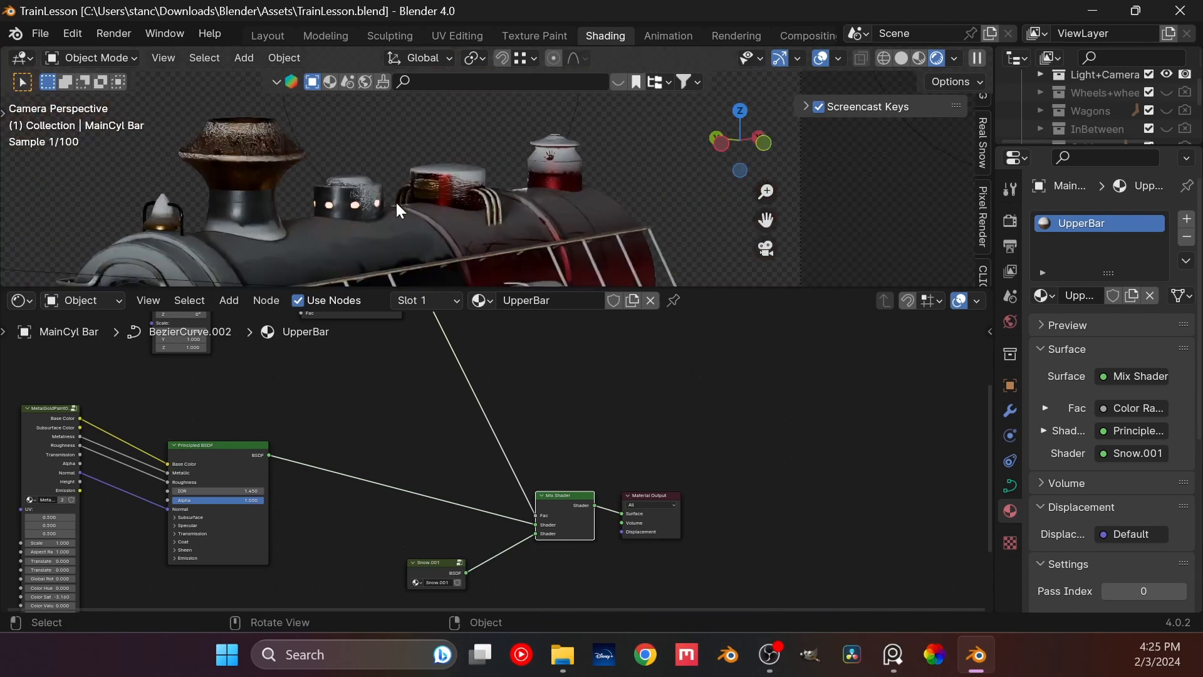
scroll(426, 189, "up", 3)
middle_click_drag(427, 190, 461, 188, "shift")
scroll(444, 151, "down", 5)
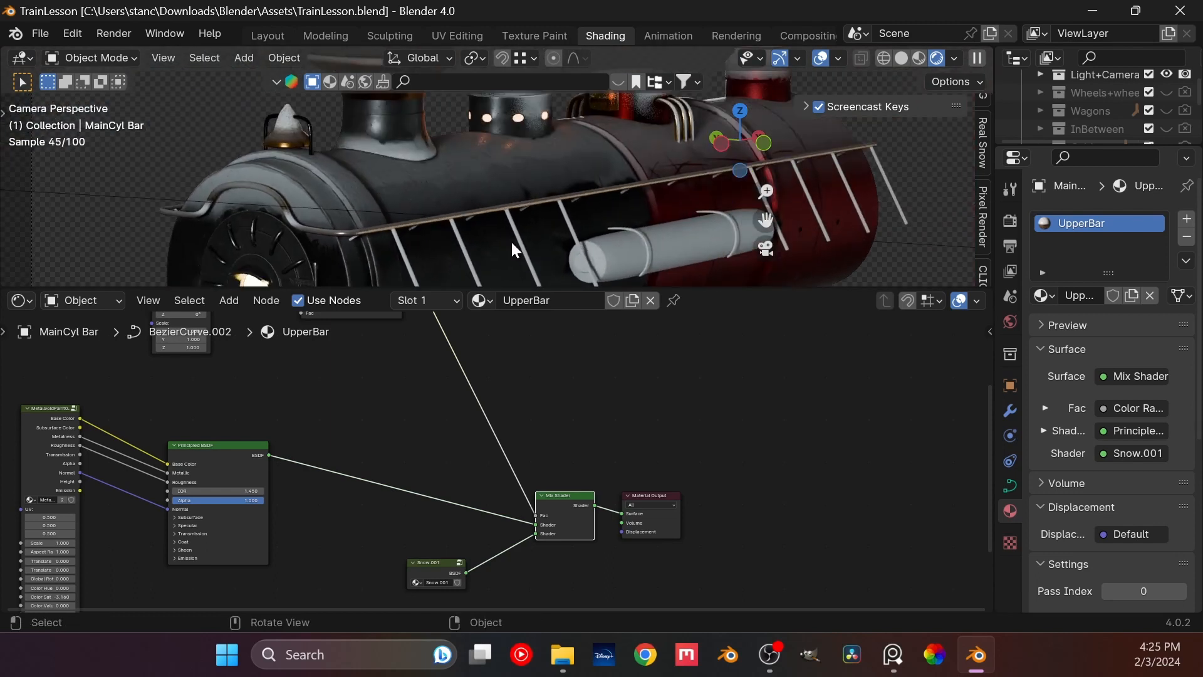
middle_click_drag(512, 242, 499, 225, "shift")
Step: Assign the existing UpperBar material to the slanted support bars (HoldinBars.001) below the long side bar
left_click(460, 237)
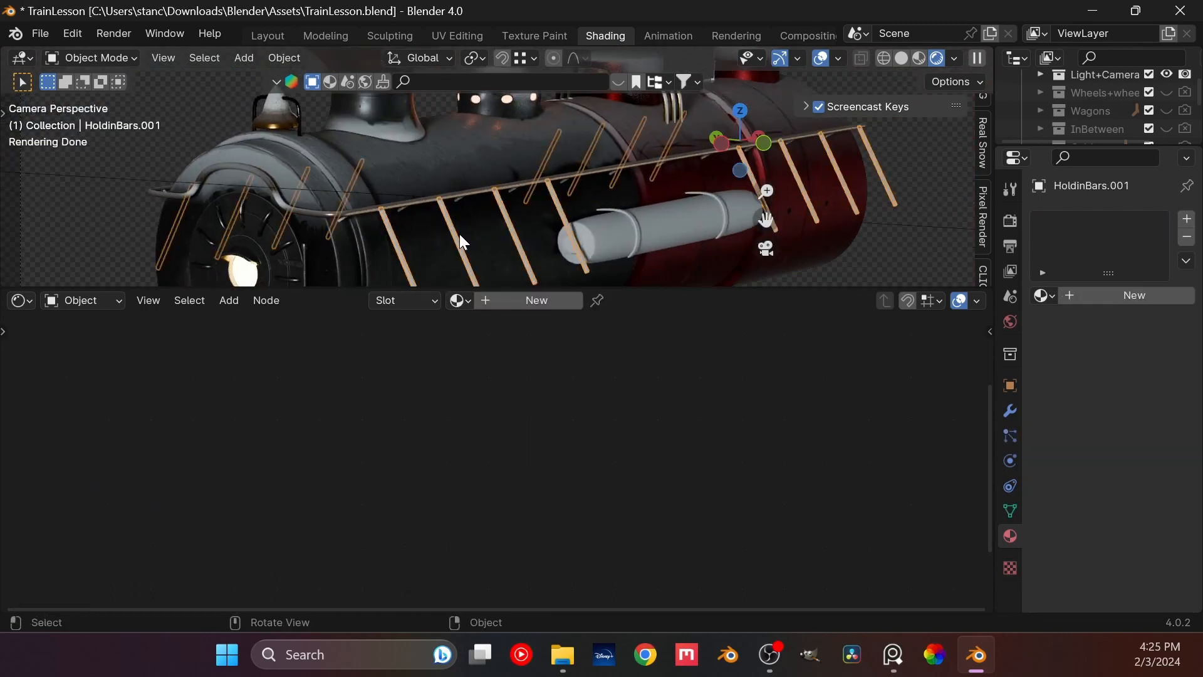
left_click(462, 302)
type("pp")
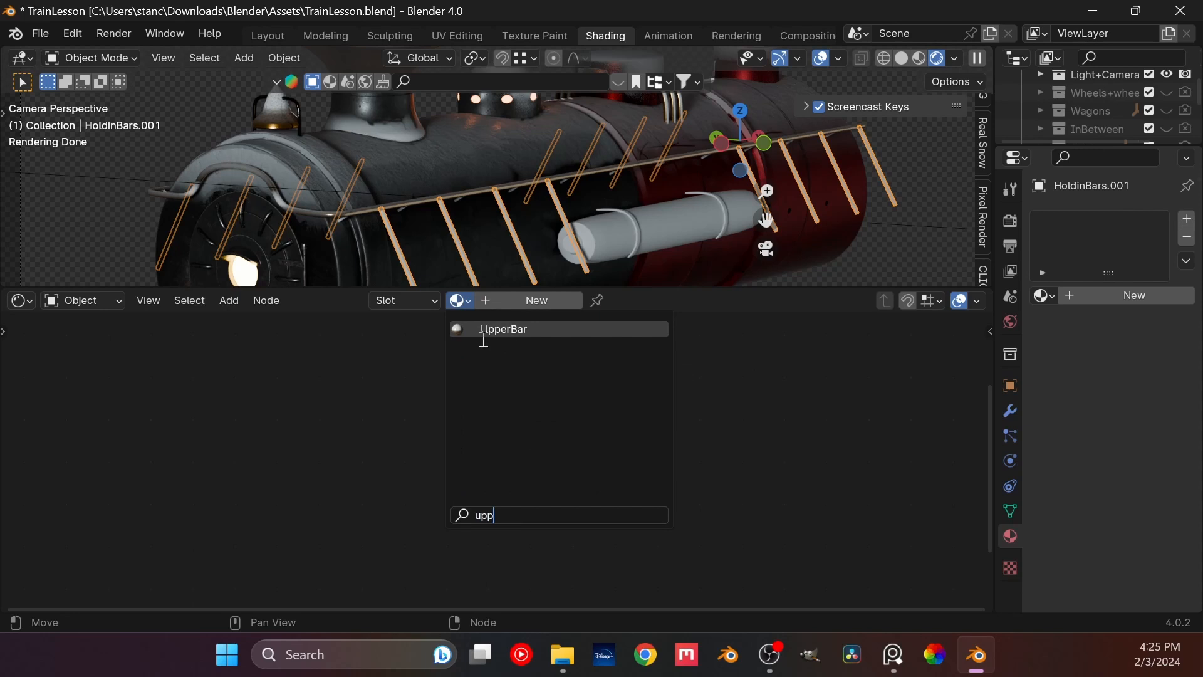
left_click(483, 333)
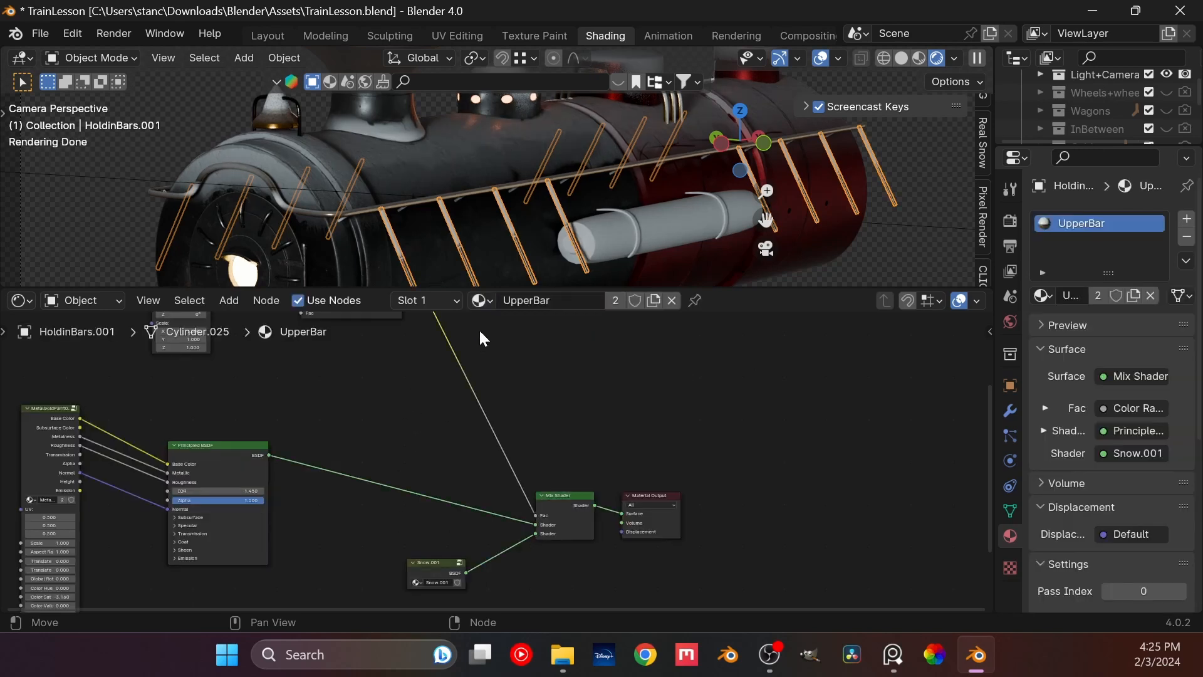
Step: Make the support bars' material a single-user copy and rename it upportBars
left_click(608, 300)
double_click(547, 300)
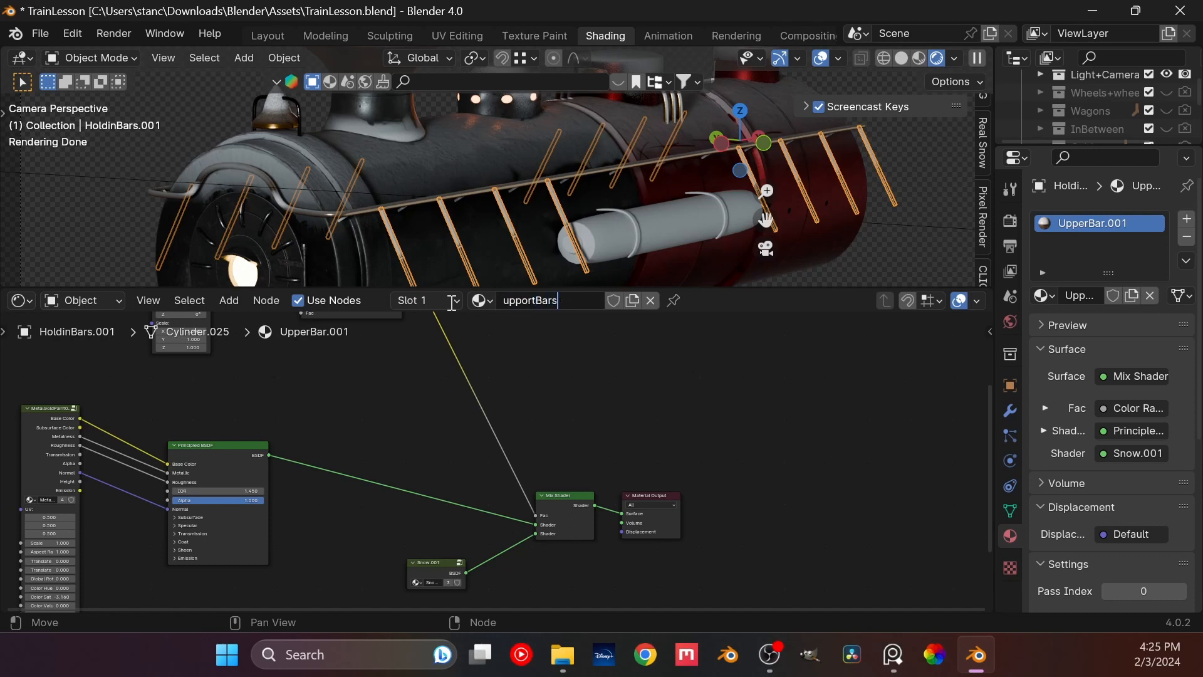
type("upportBars")
key("Return")
Step: Remove the light grey and second black stops from the upportBars mask ramp and move its white stop to 0.628
scroll(430, 430, "down", 2)
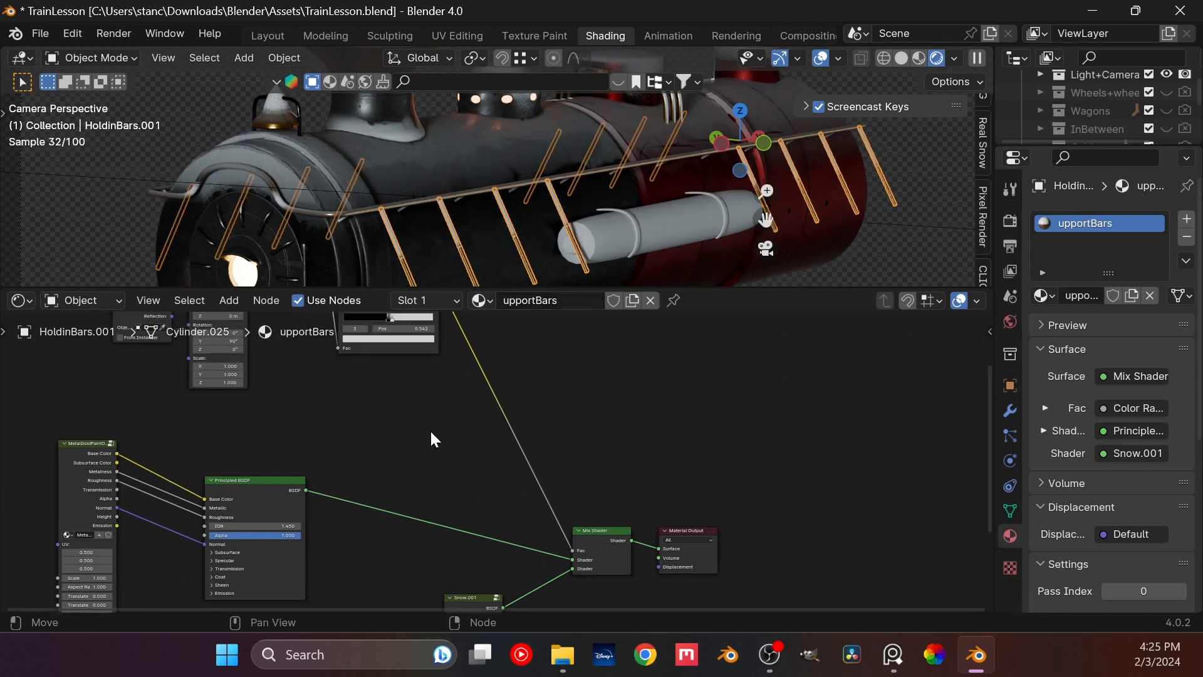
middle_click_drag(428, 264, 133, 205)
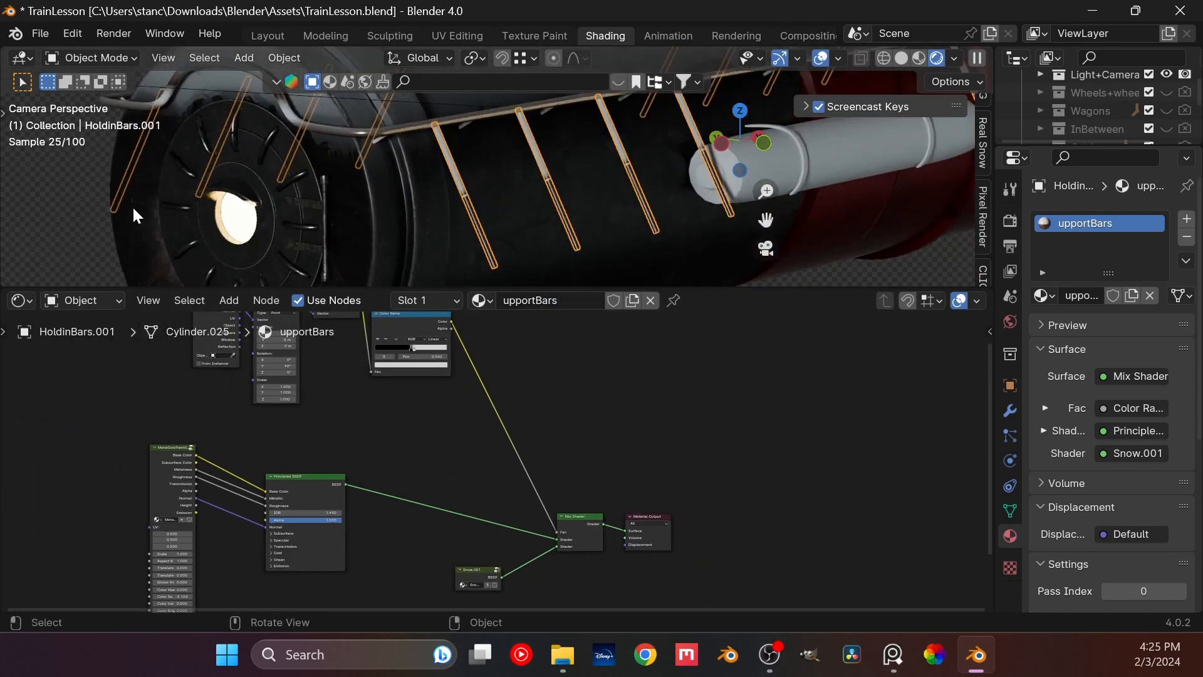
scroll(447, 269, "up", 5)
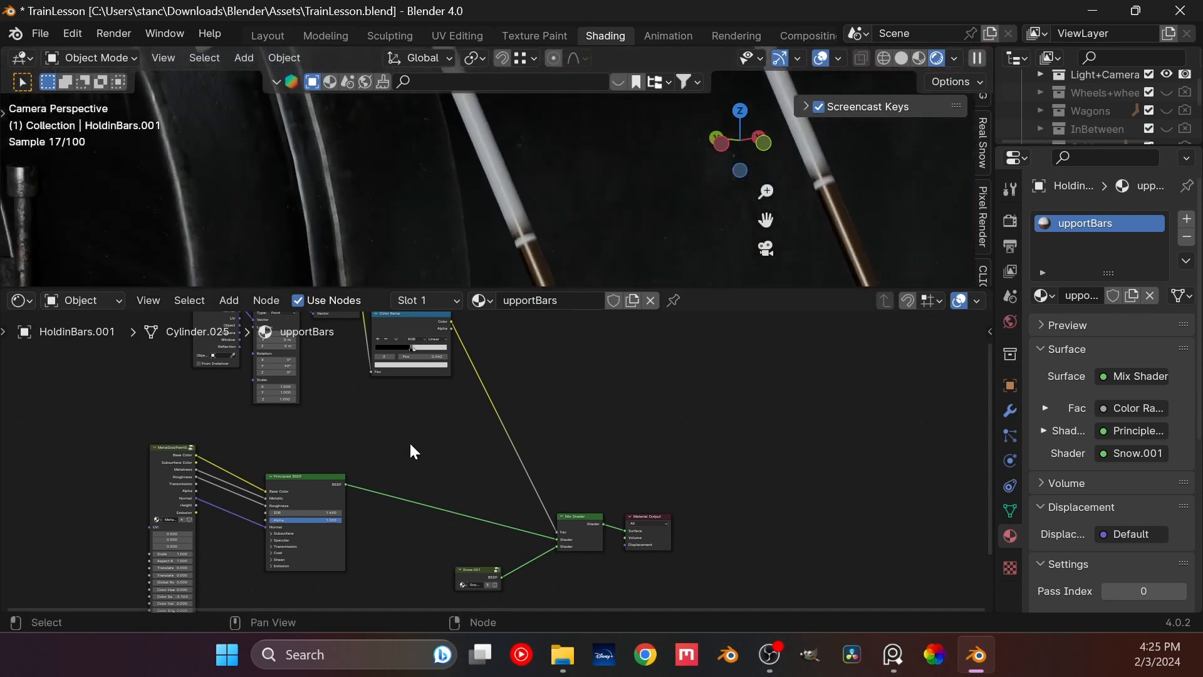
middle_click_drag(409, 441, 382, 460)
scroll(424, 422, "up", 7)
scroll(379, 461, "up", 3)
middle_click_drag(432, 495, 414, 510)
scroll(414, 510, "up", 2)
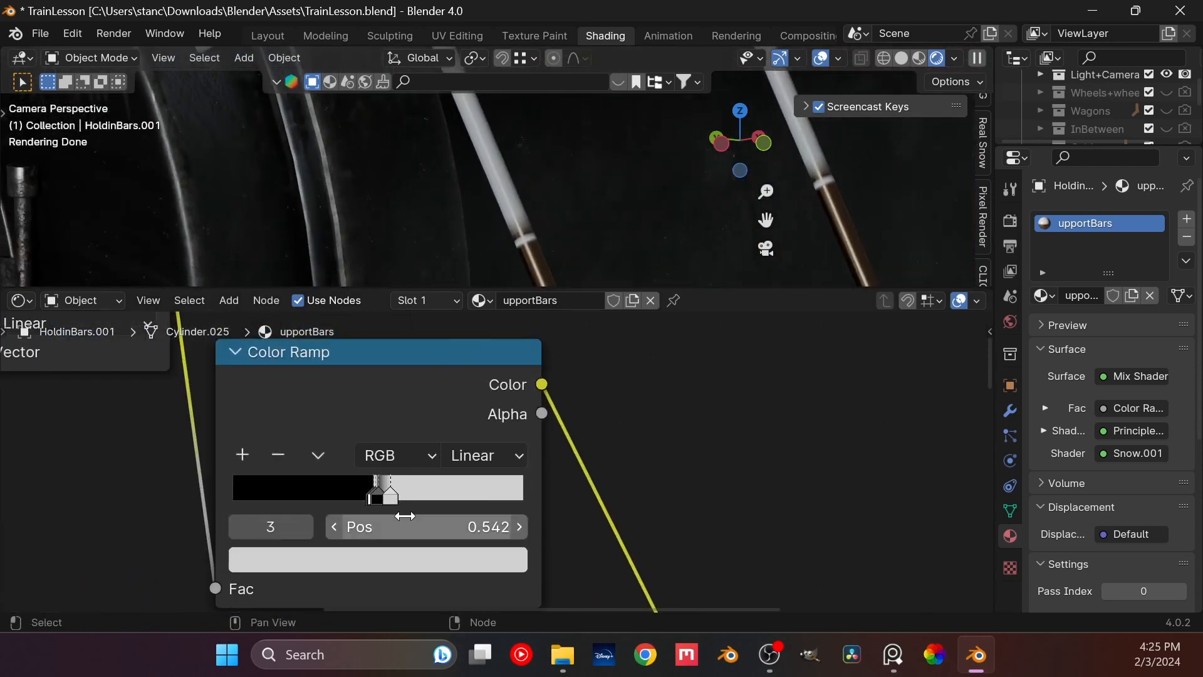
left_click(379, 496)
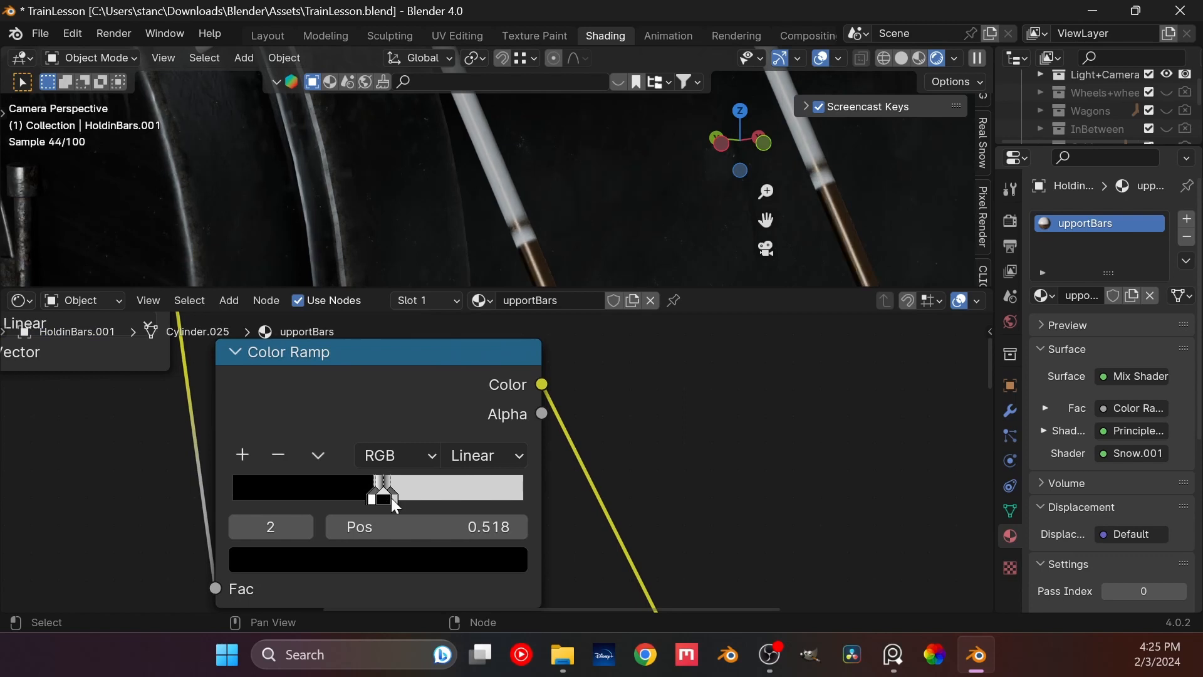
left_click(394, 499)
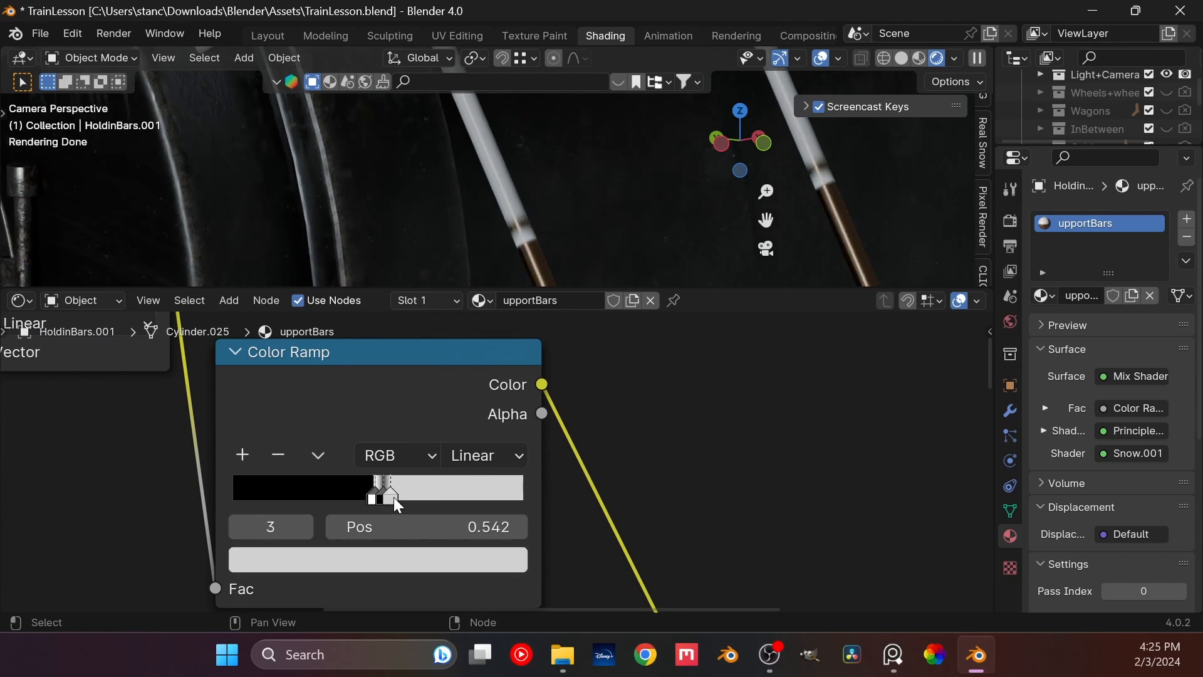
left_click(280, 452)
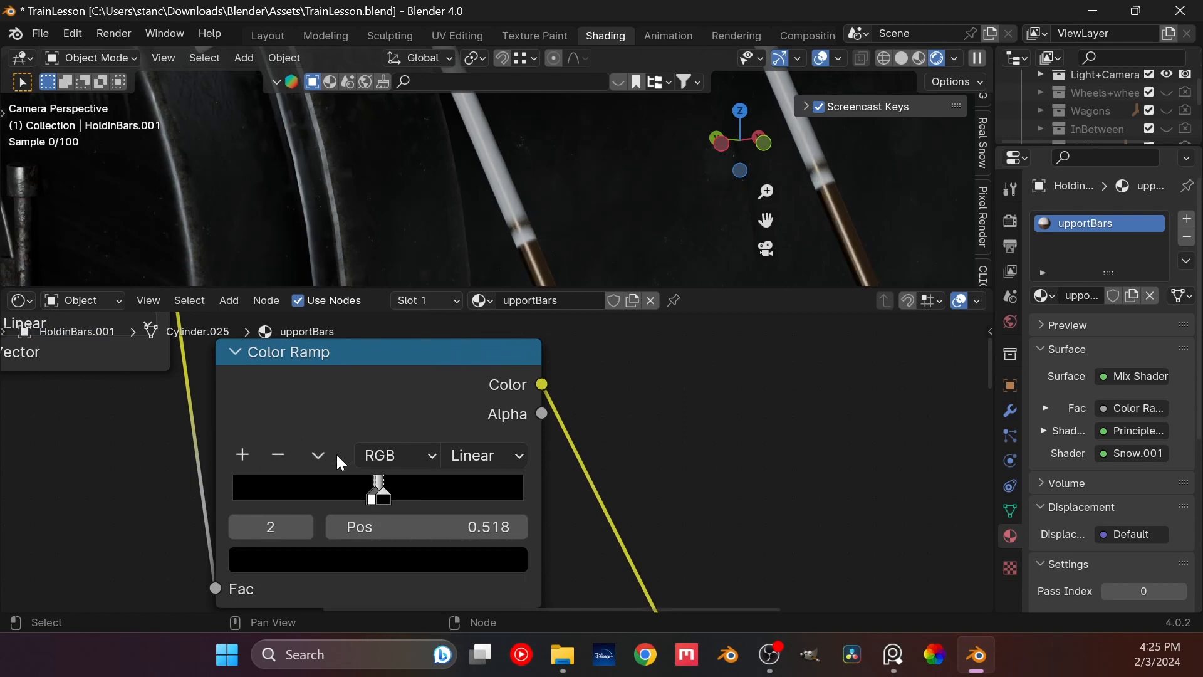
left_click(280, 453)
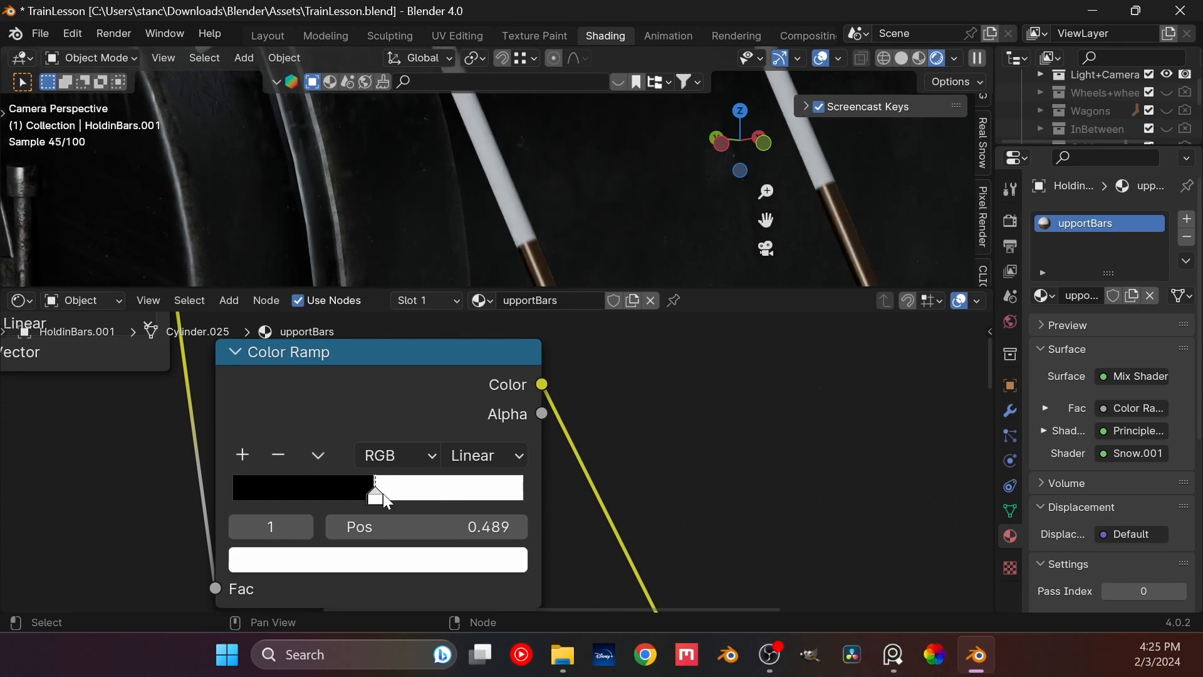
left_click_drag(383, 494, 422, 502)
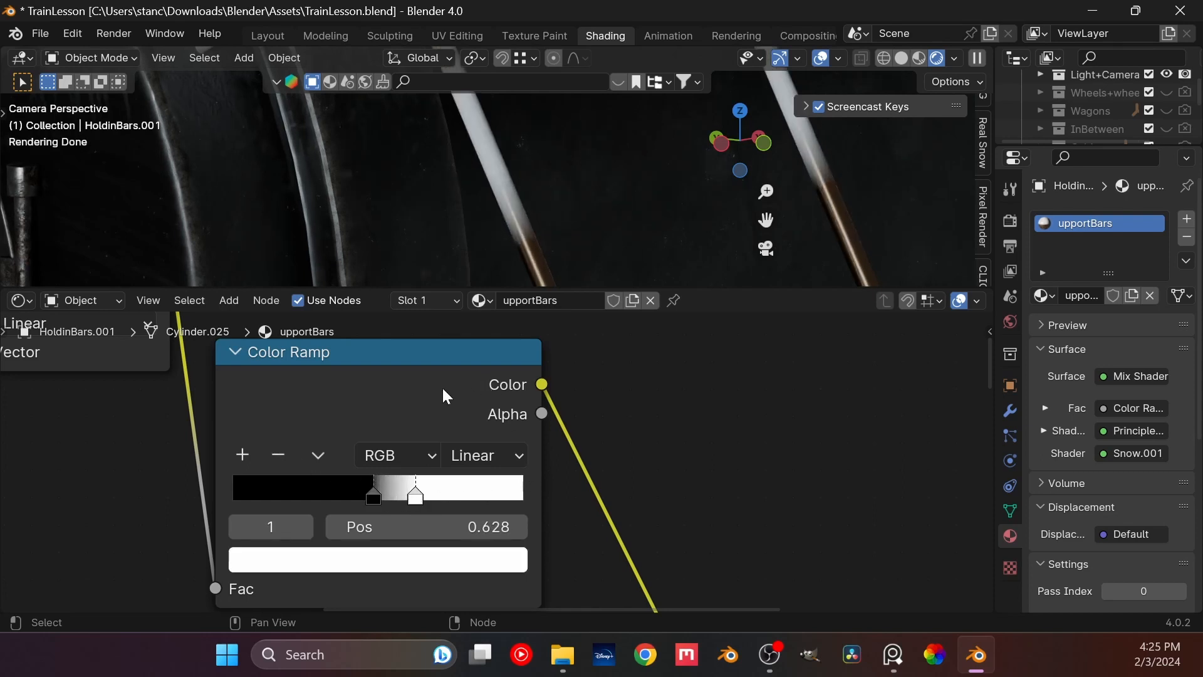
Step: Preview the Color Ramp mask on the support bars and set the Mapping node's Y rotation to 0°
left_click(427, 393, "ctrl+shift")
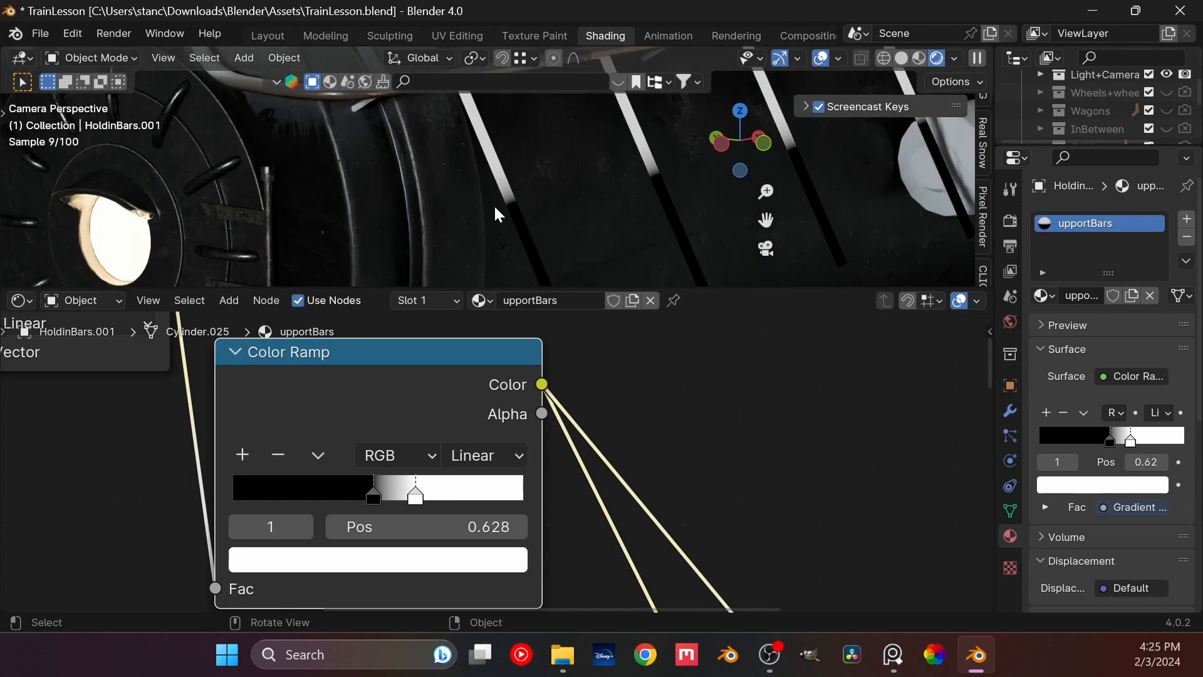
scroll(315, 455, "down", 4)
middle_click_drag(210, 419, 403, 463)
middle_click_drag(227, 424, 379, 381)
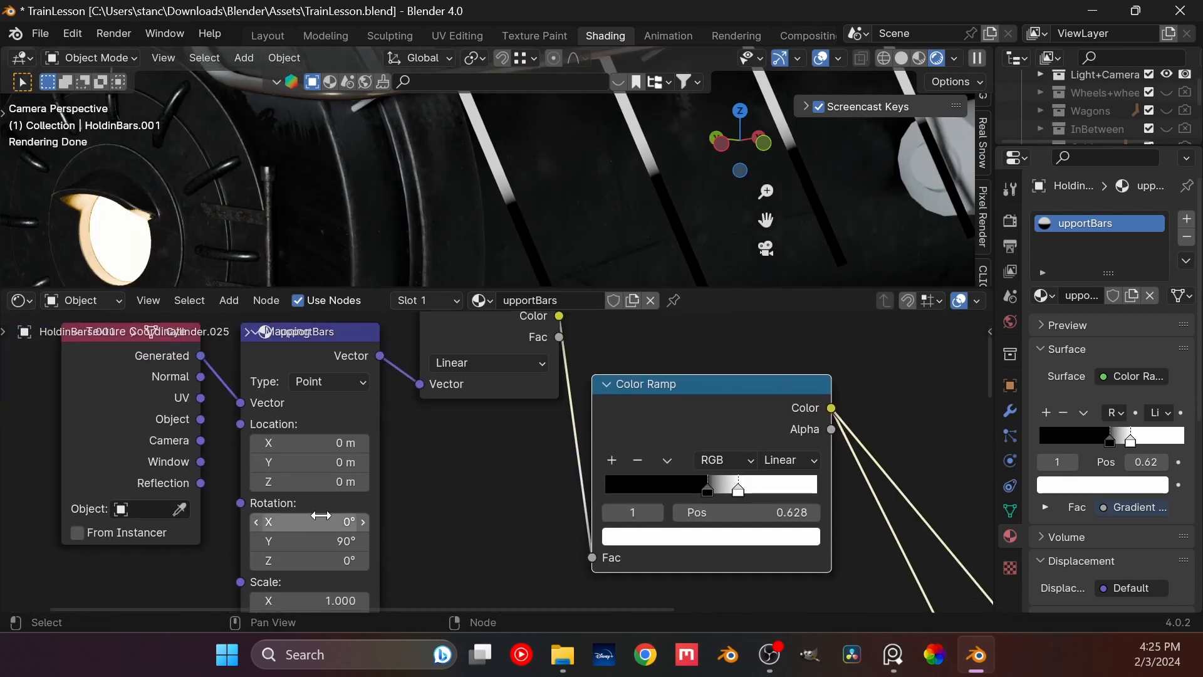
middle_click_drag(320, 540, 323, 478)
key("Return")
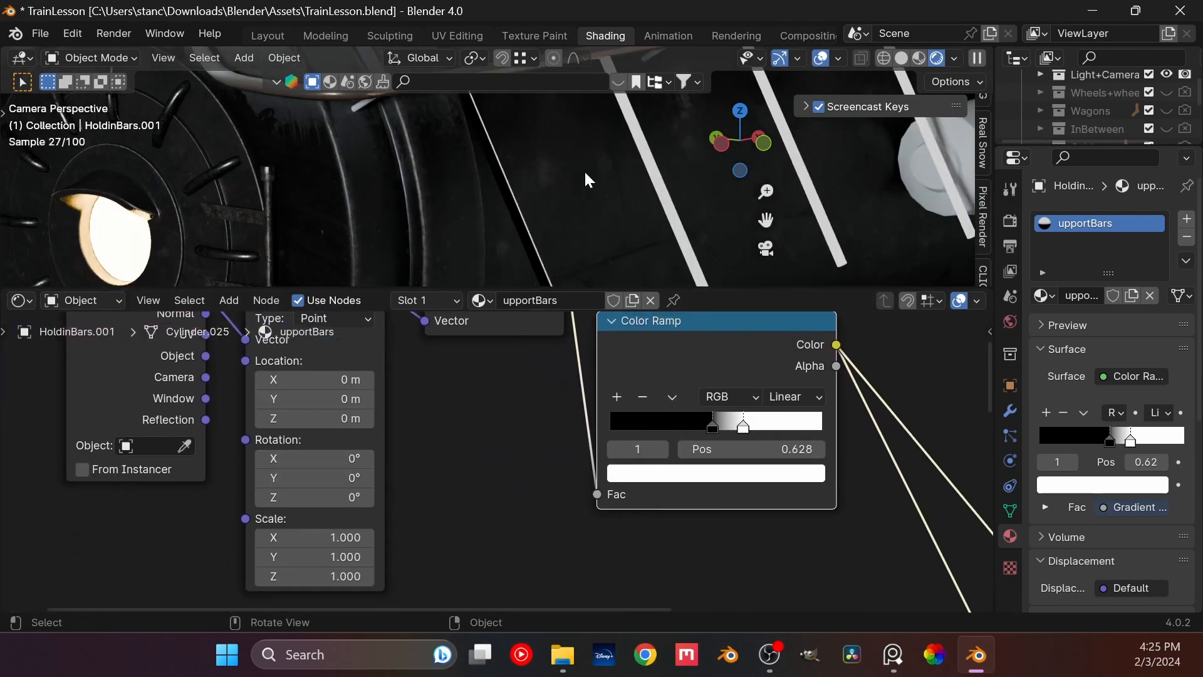
Step: Try a Z rotation of 90° in the Mapping node for the support bars' gradient
middle_click_drag(586, 173, 556, 144, "shift")
scroll(439, 212, "up", 3)
middle_click_drag(439, 212, 471, 182)
scroll(544, 203, "up", 7)
middle_click_drag(595, 181, 402, 234, "shift")
scroll(530, 174, "down", 2)
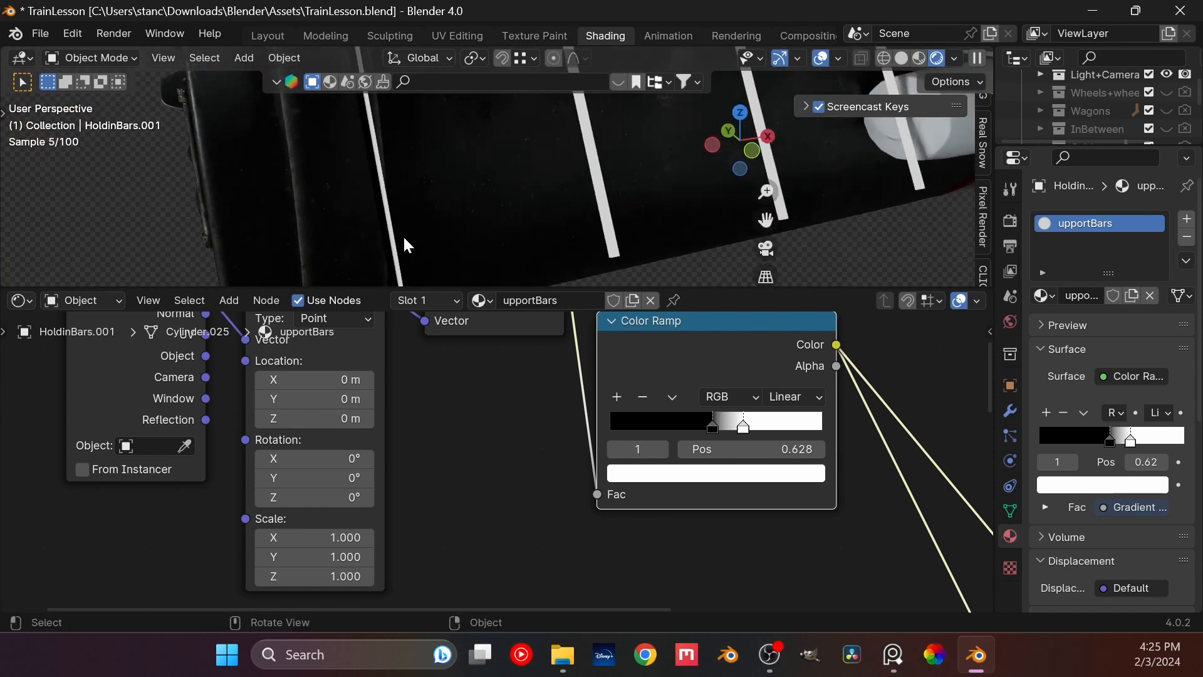
left_click_drag(298, 466, 326, 500)
right_click(299, 466)
left_click(299, 497)
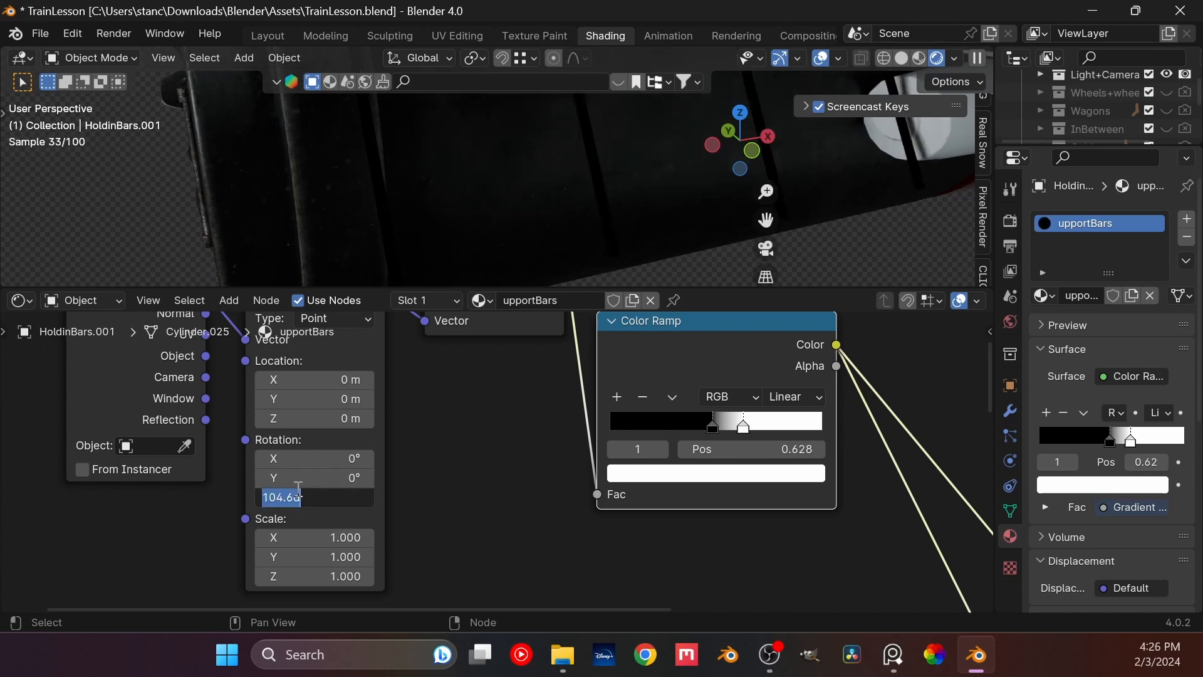
type("90")
key("Return")
Step: Move the mask ramp's white stop to 0.541 and reset the Mapping node's Z rotation to 0°
middle_click_drag(516, 206, 604, 228)
left_click_drag(744, 429, 716, 443)
left_click(306, 500)
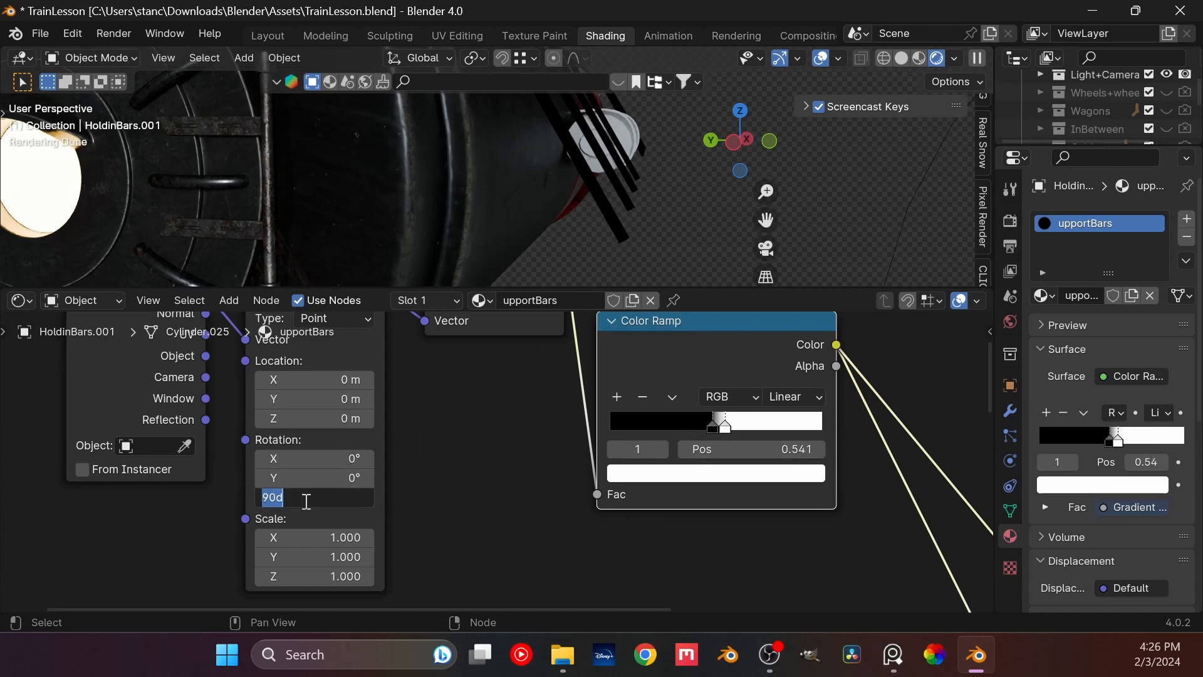
type("0")
key("Return")
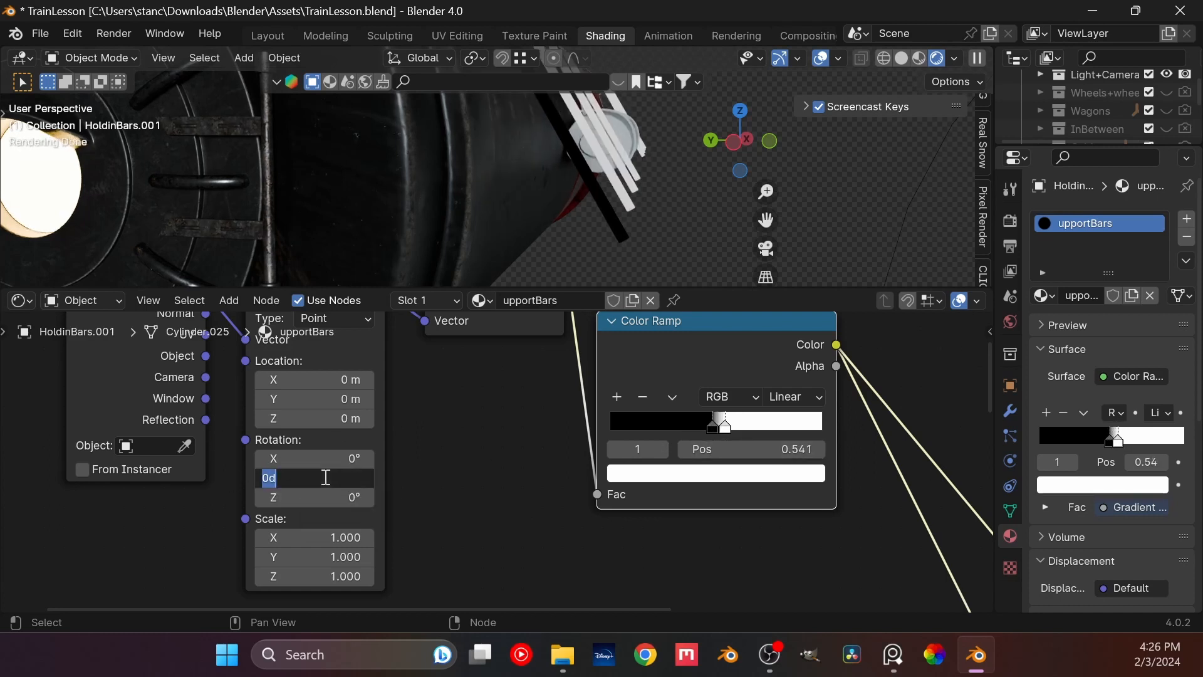
Step: Try Y rotations of 90° and 85.3° in the Mapping node and reset the value to 0°
left_click(333, 486)
type("90")
key("Return")
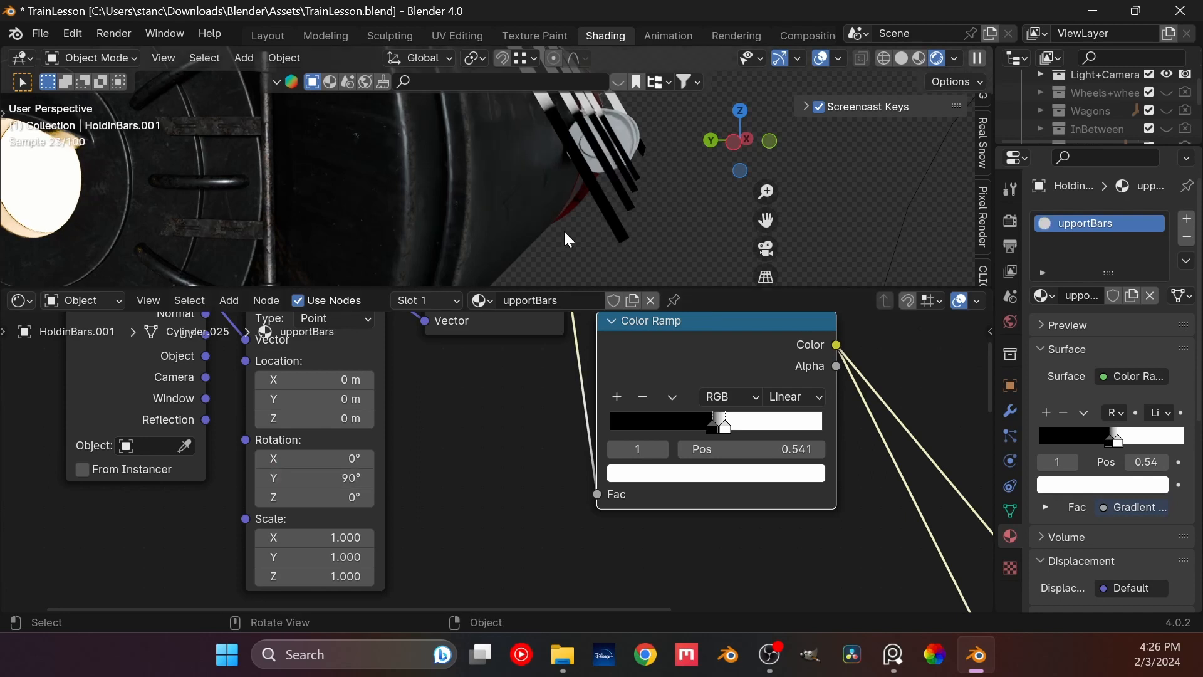
left_click_drag(332, 478, 313, 478)
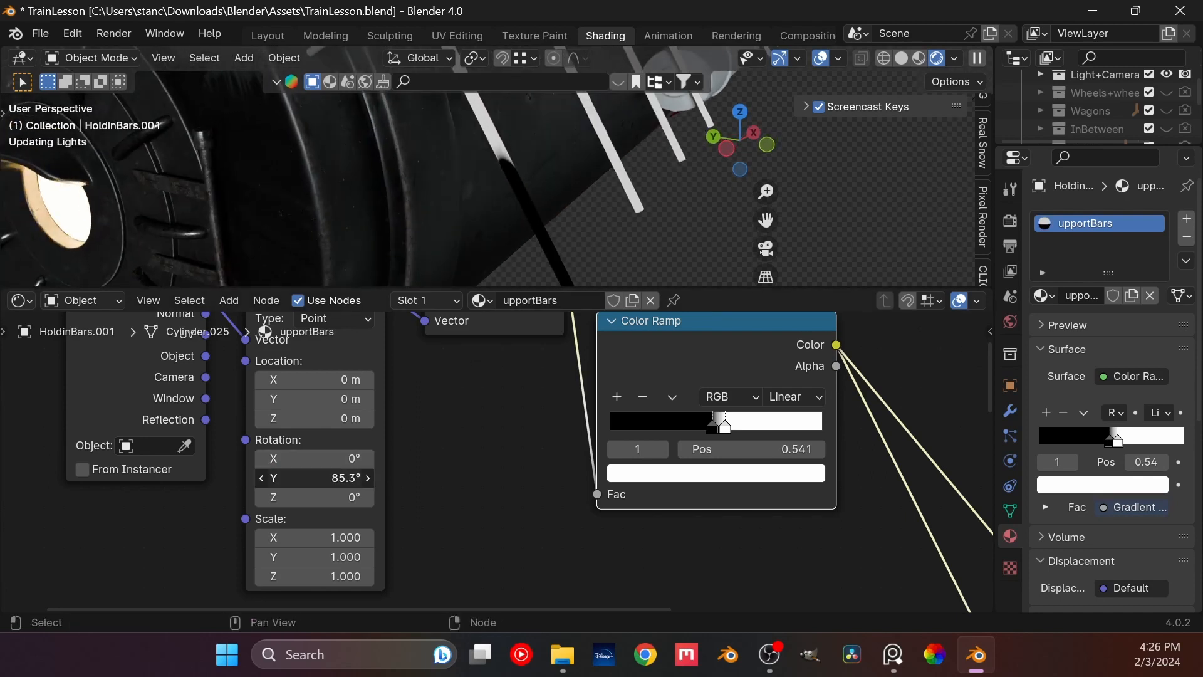
left_click(330, 478)
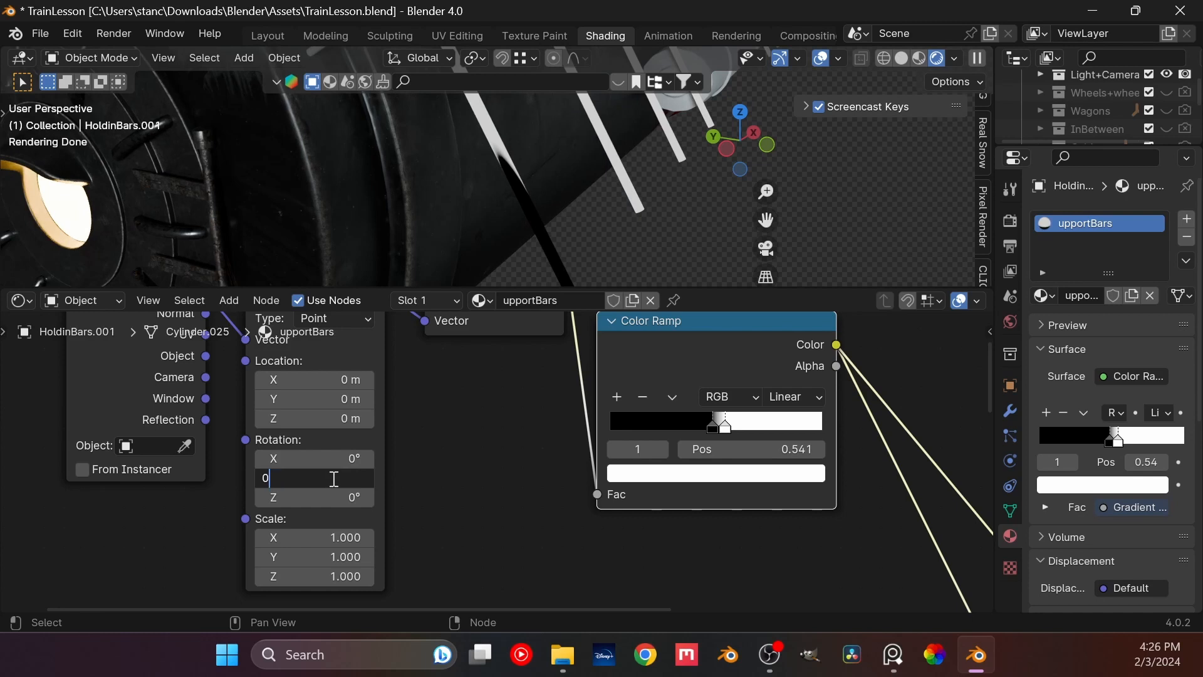
type("0")
key("Return")
Step: Try an X rotation of 90° and a Y location shift in the Mapping node, resetting both values to 0
mouse_move(564, 272)
middle_mouse_down()
mouse_move(502, 247)
mouse_move(398, 239)
mouse_move(337, 144)
mouse_move(345, 88)
mouse_move(397, 69)
mouse_move(517, 149)
mouse_move(554, 266)
middle_mouse_up()
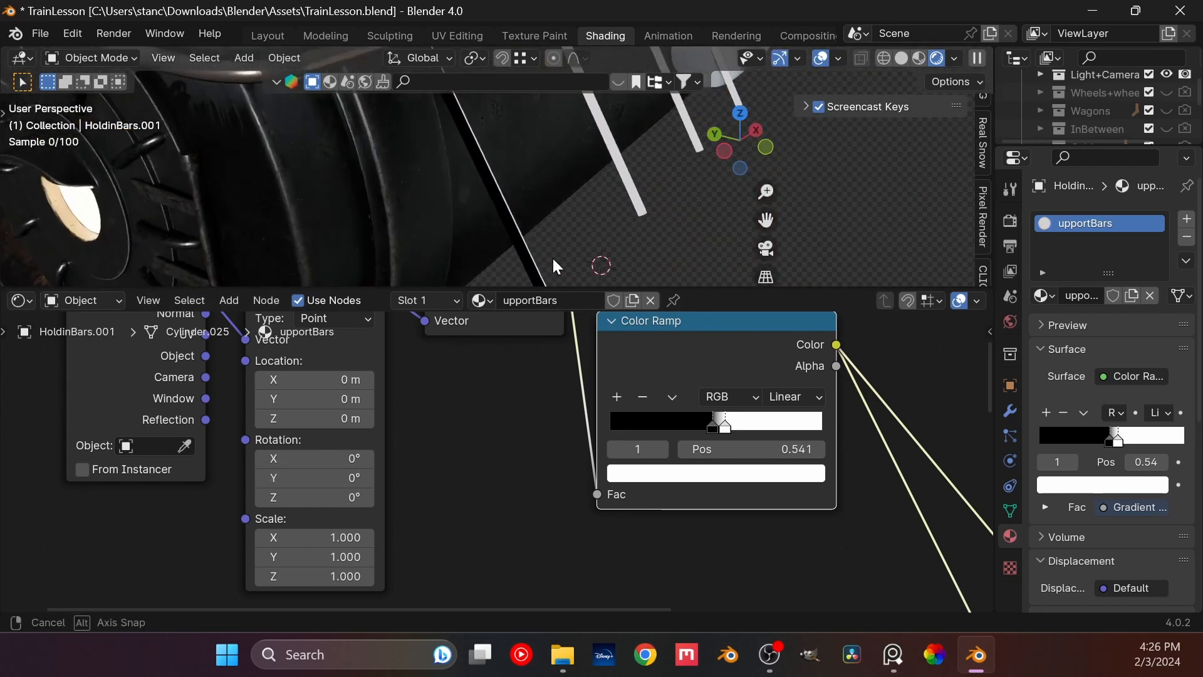
left_click(318, 460)
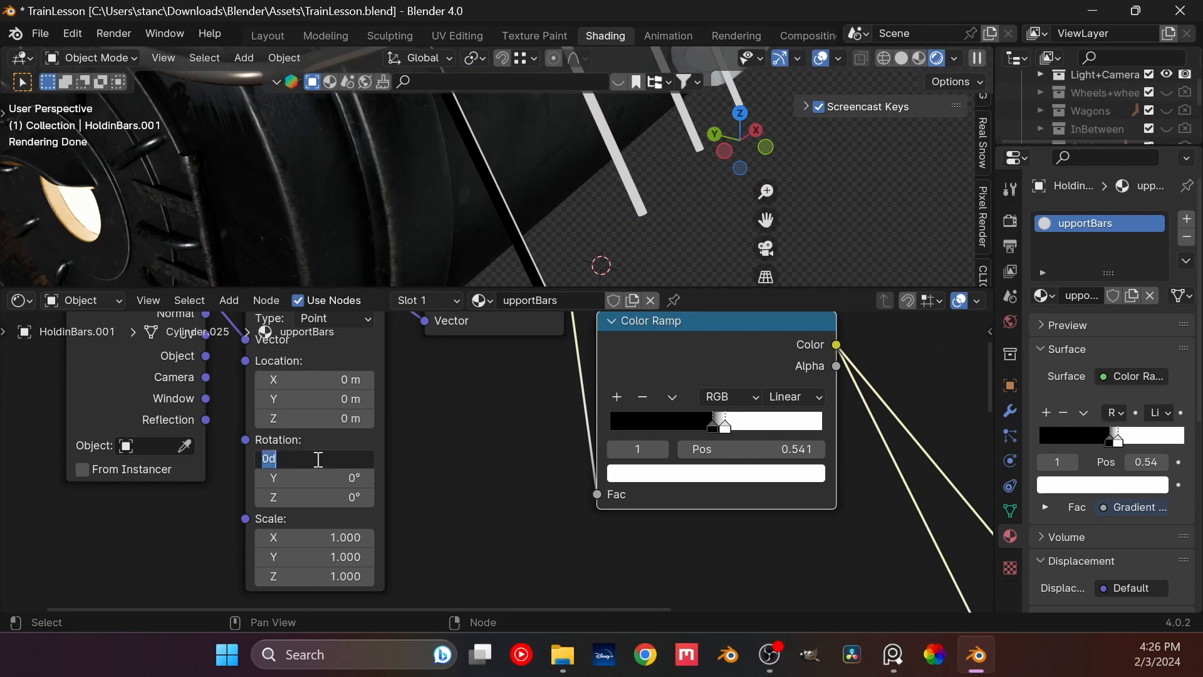
type("90")
key("Return")
middle_click_drag(561, 223, 408, 262)
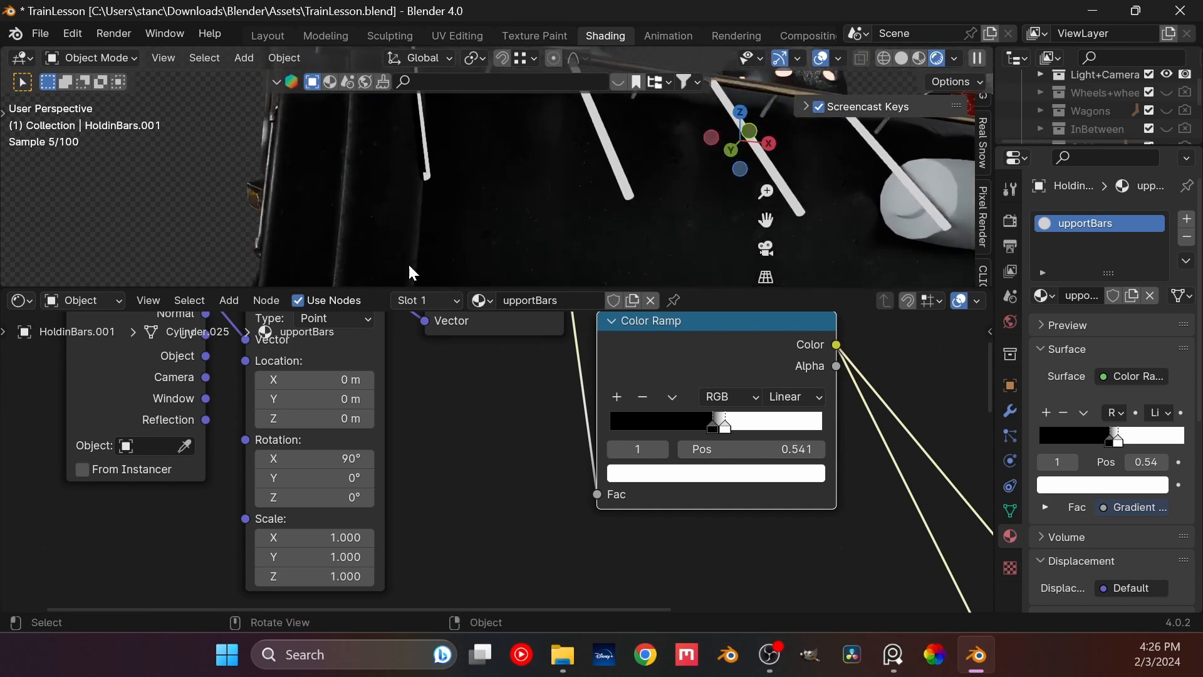
left_click(319, 458)
type("0")
key("Return")
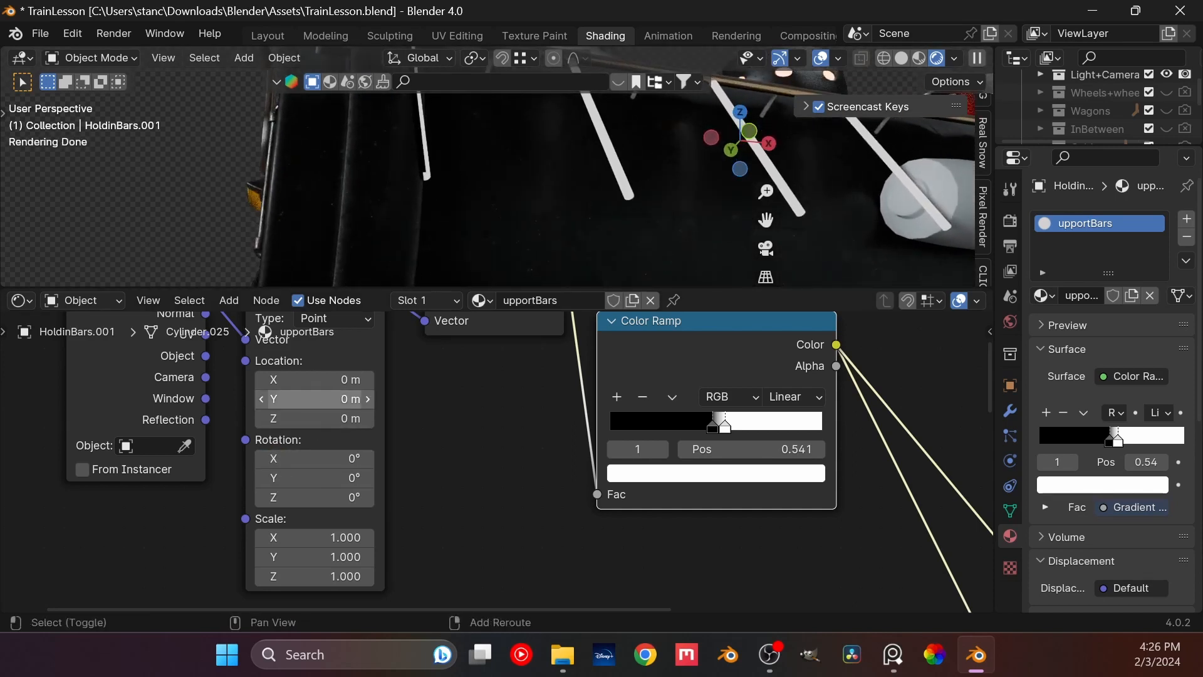
left_click_drag(313, 399, 301, 399)
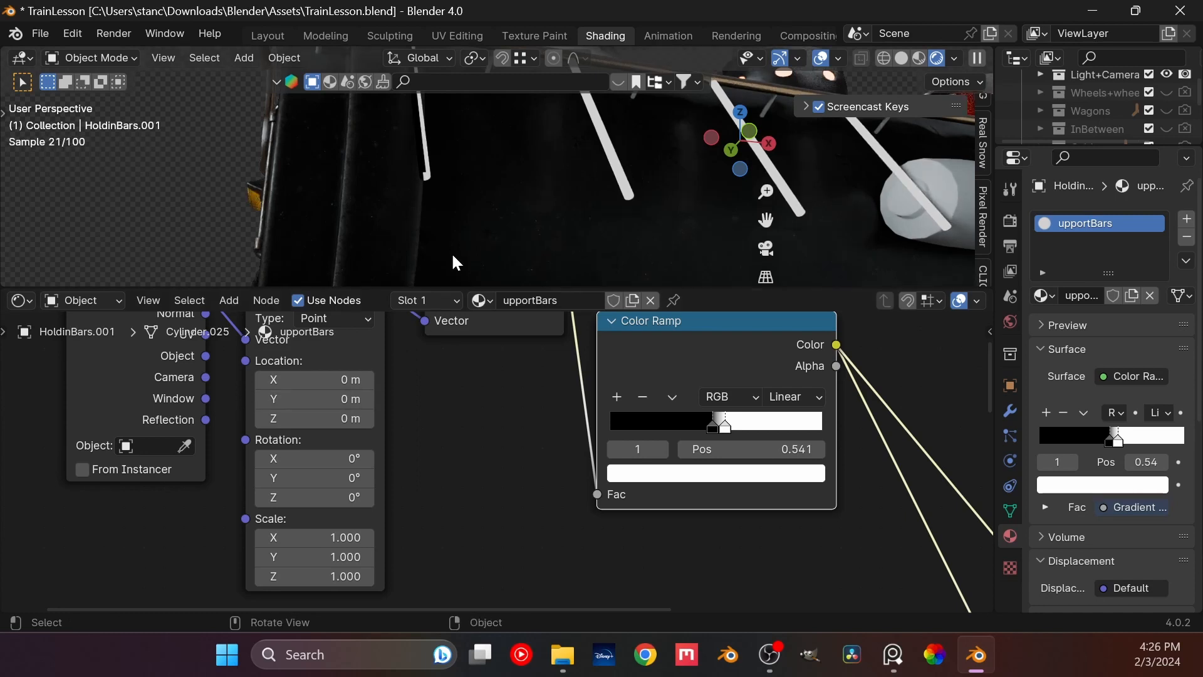
Step: Adjust the Mapping node's Y rotation to -68.6° to tilt the gradient on the support bars
left_click_drag(317, 479, 325, 478)
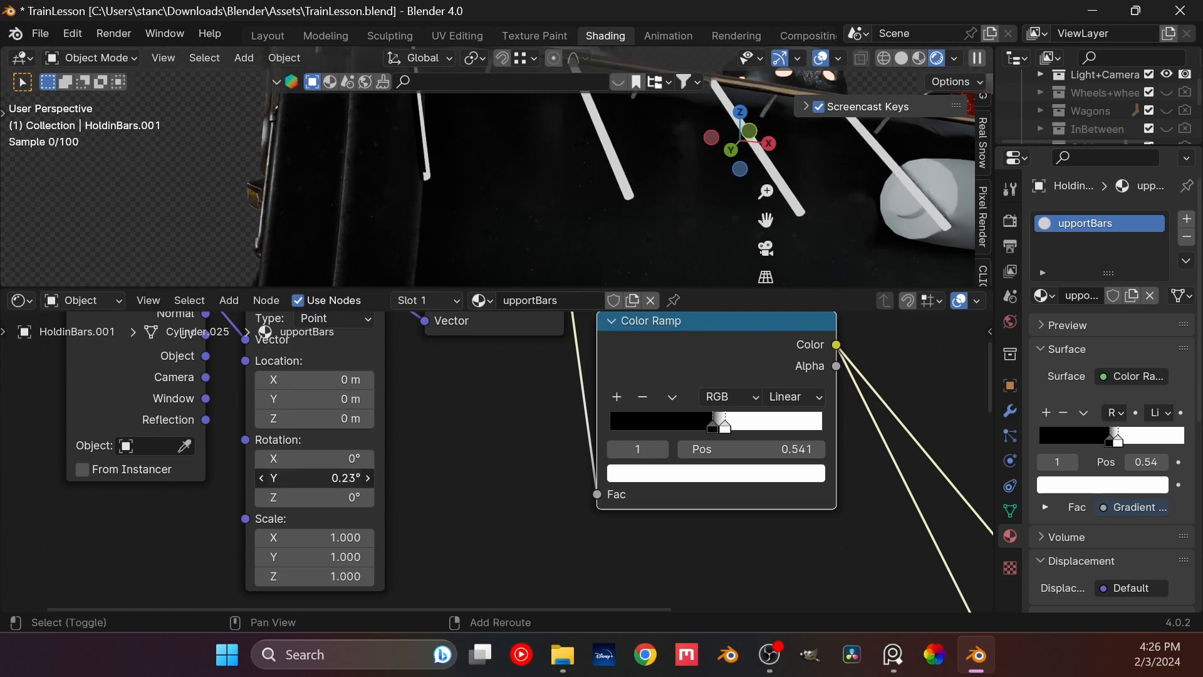
middle_click_drag(410, 183, 501, 231)
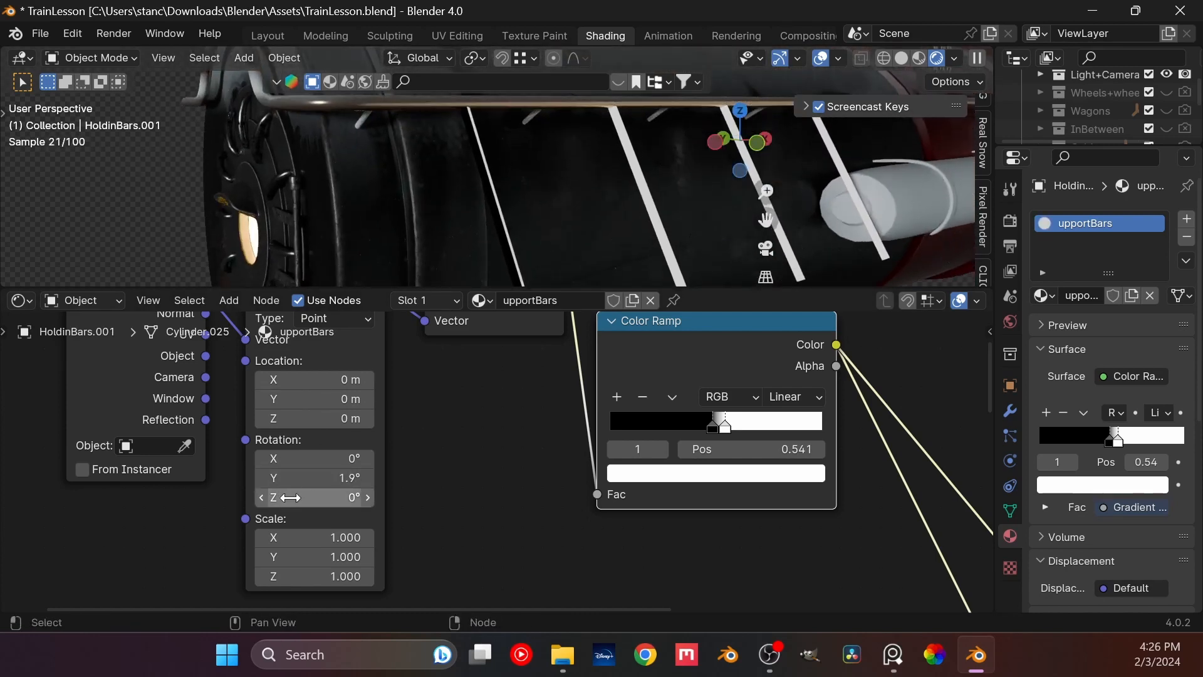
left_click_drag(317, 478, 342, 478)
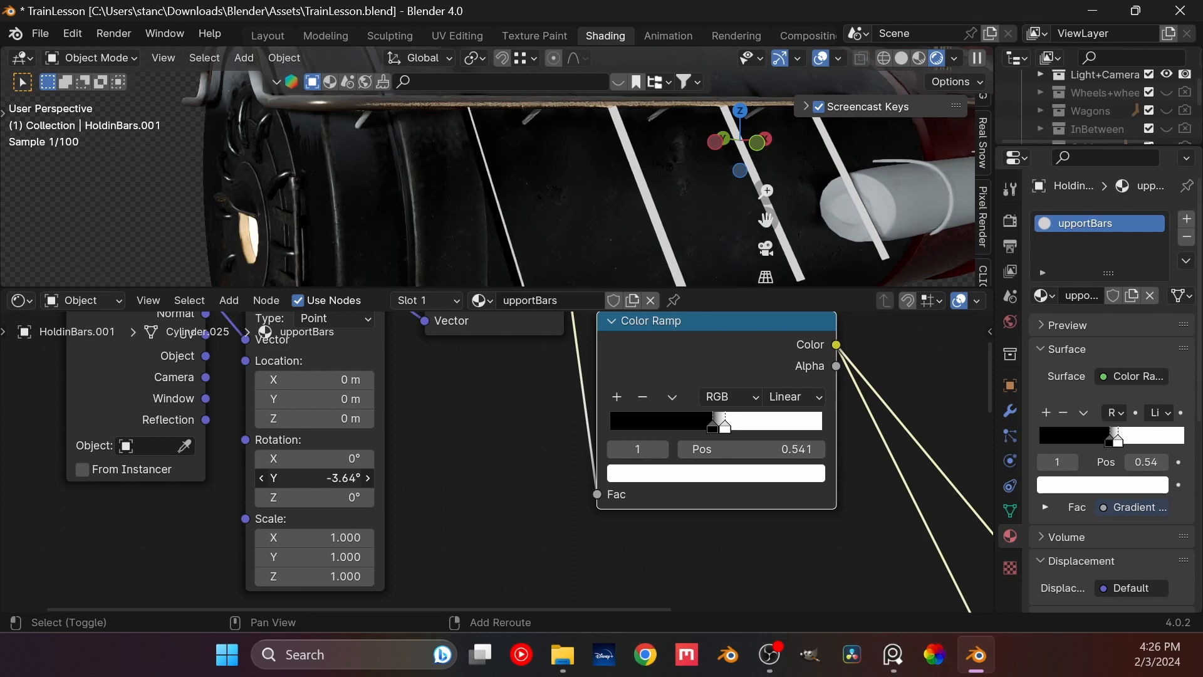
left_click_drag(315, 478, 333, 478)
scroll(632, 188, "down", 2)
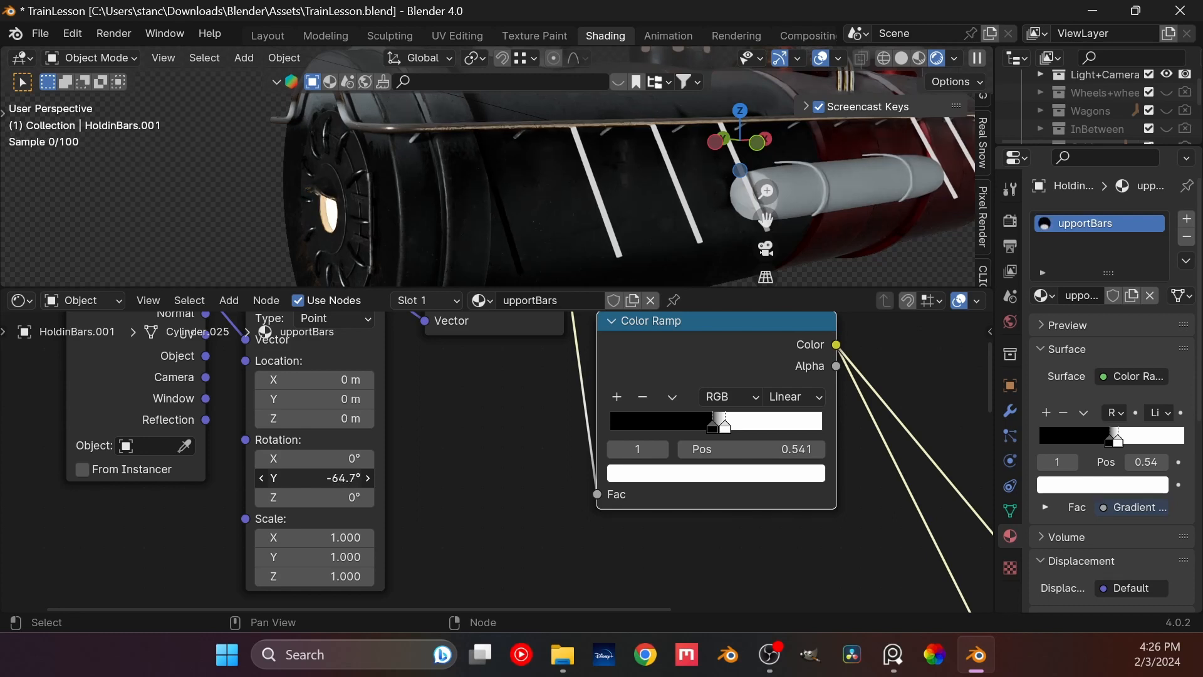
left_click_drag(314, 479, 323, 478)
Step: Move the mask ramp's black stop to the start of the gradient and its white stop to 0.042
middle_click_drag(539, 238, 696, 200)
left_click_drag(712, 426, 614, 433)
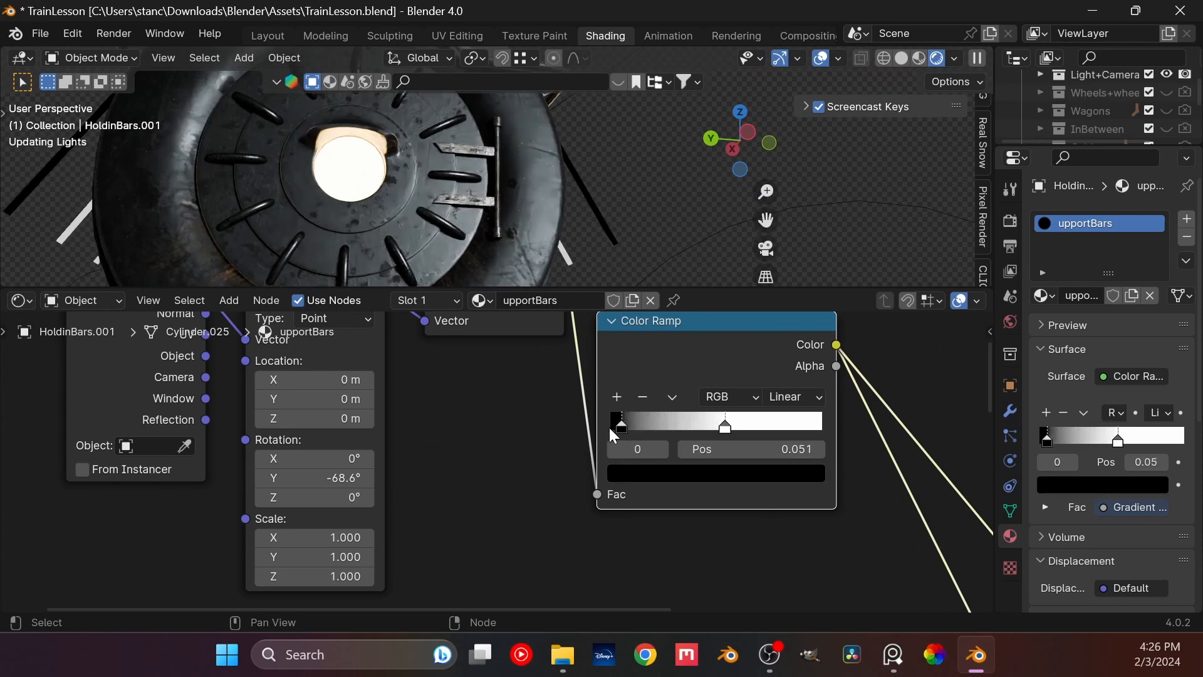
left_click_drag(726, 428, 607, 434)
middle_click_drag(631, 202, 433, 259)
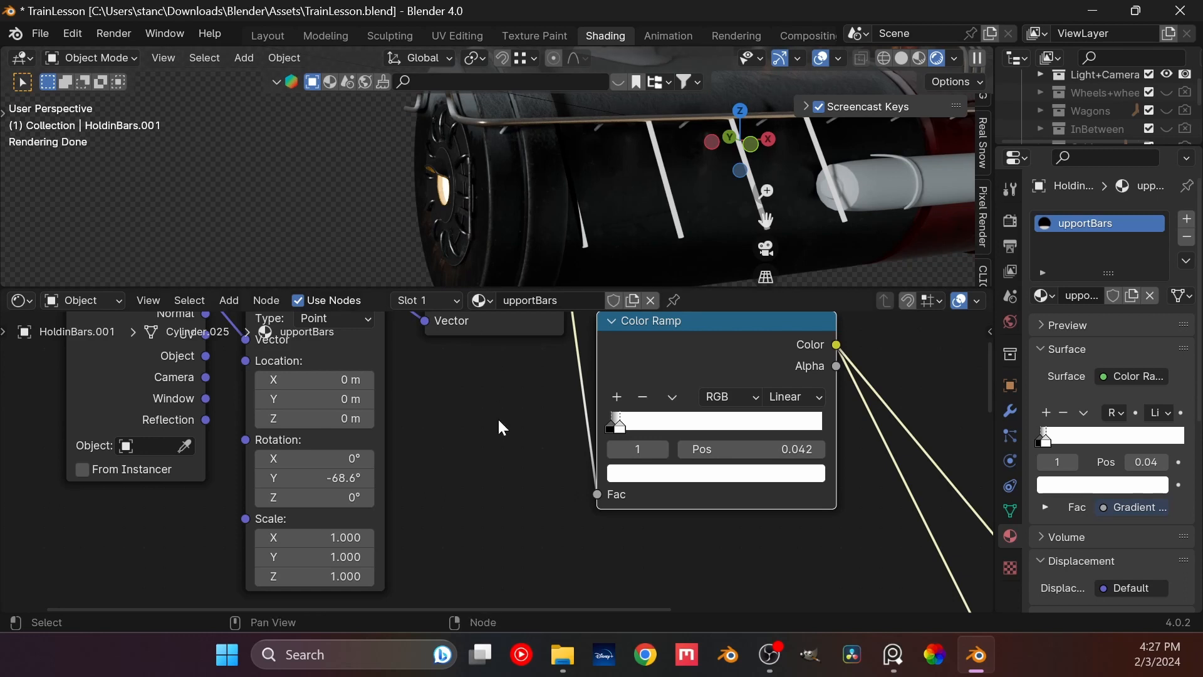
Step: Feed the Mapping node's Vector from the Texture Coordinate's Normal output and set the Y rotation to 0°
scroll(379, 452, "up", 3, "shift")
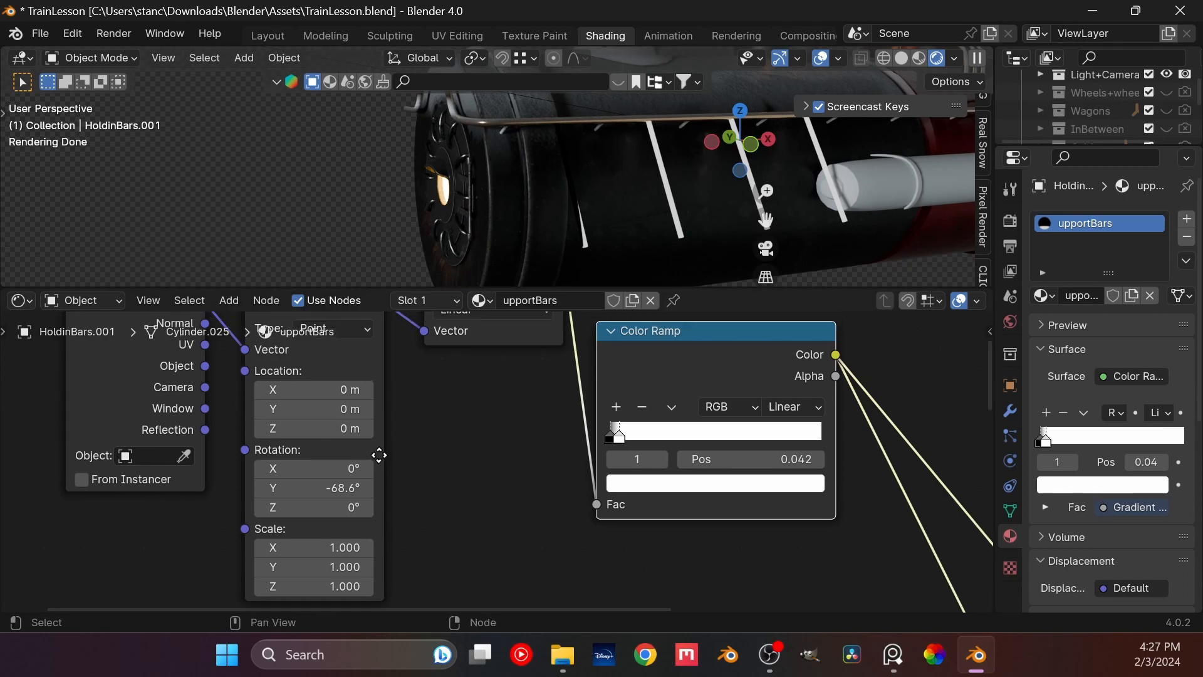
left_click_drag(200, 374, 244, 398)
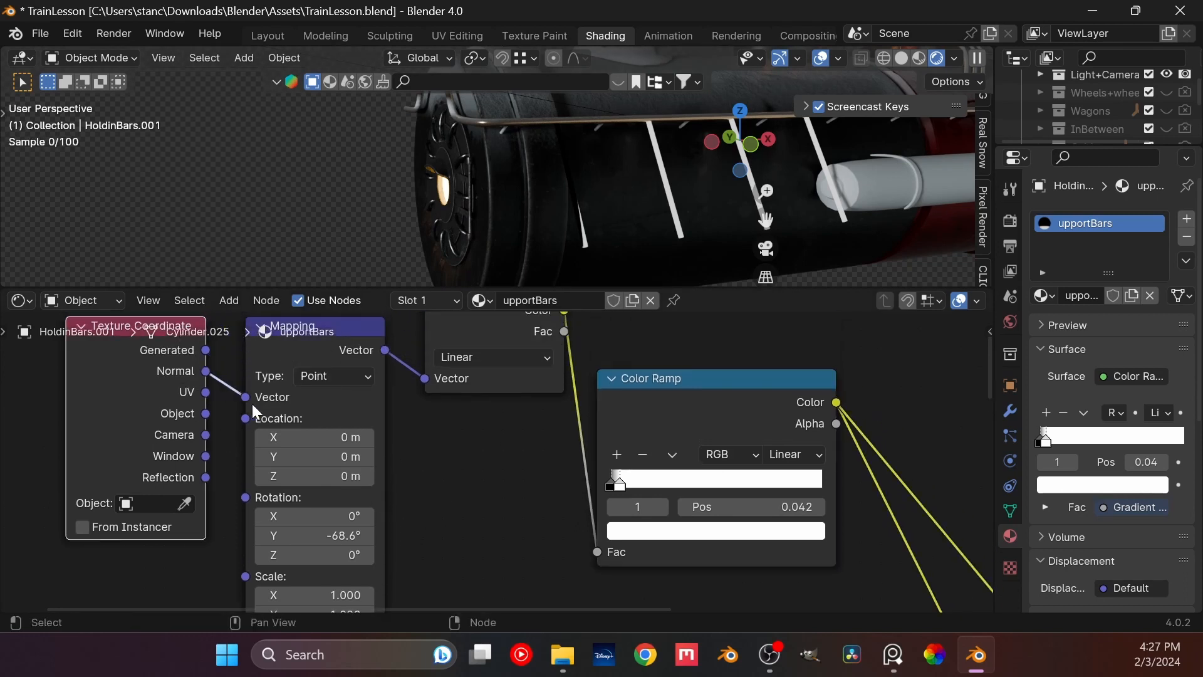
scroll(569, 217, "up", 2)
middle_click_drag(570, 217, 441, 231)
left_click(324, 537)
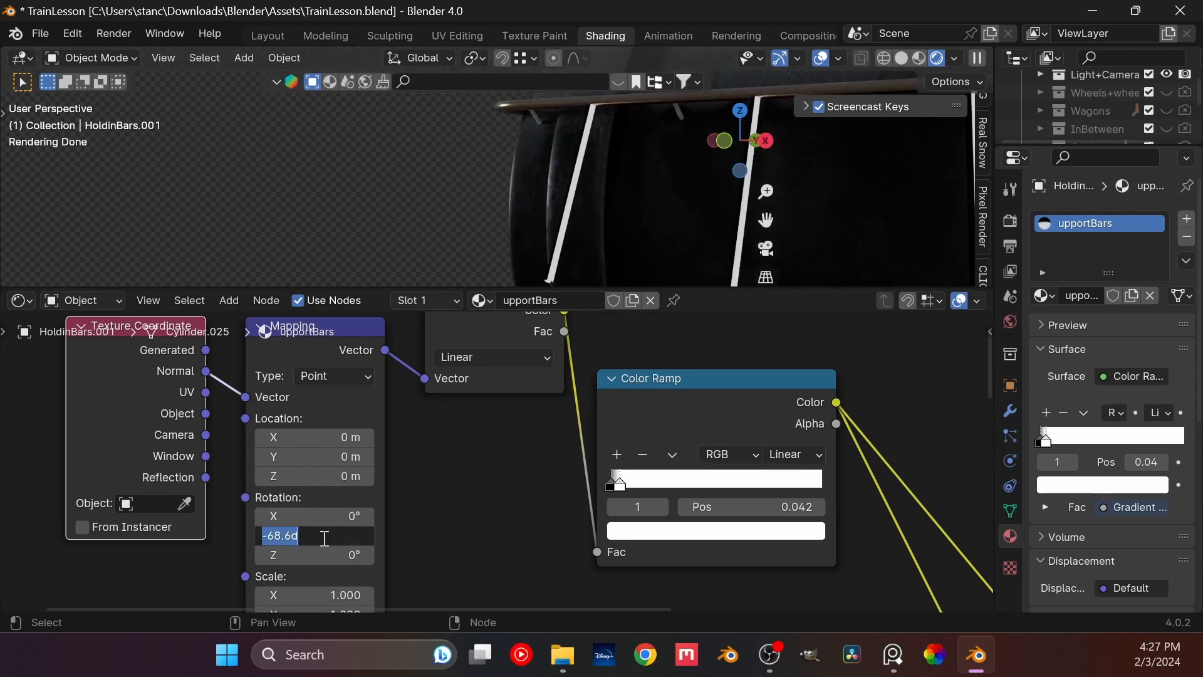
type("0")
key("Return")
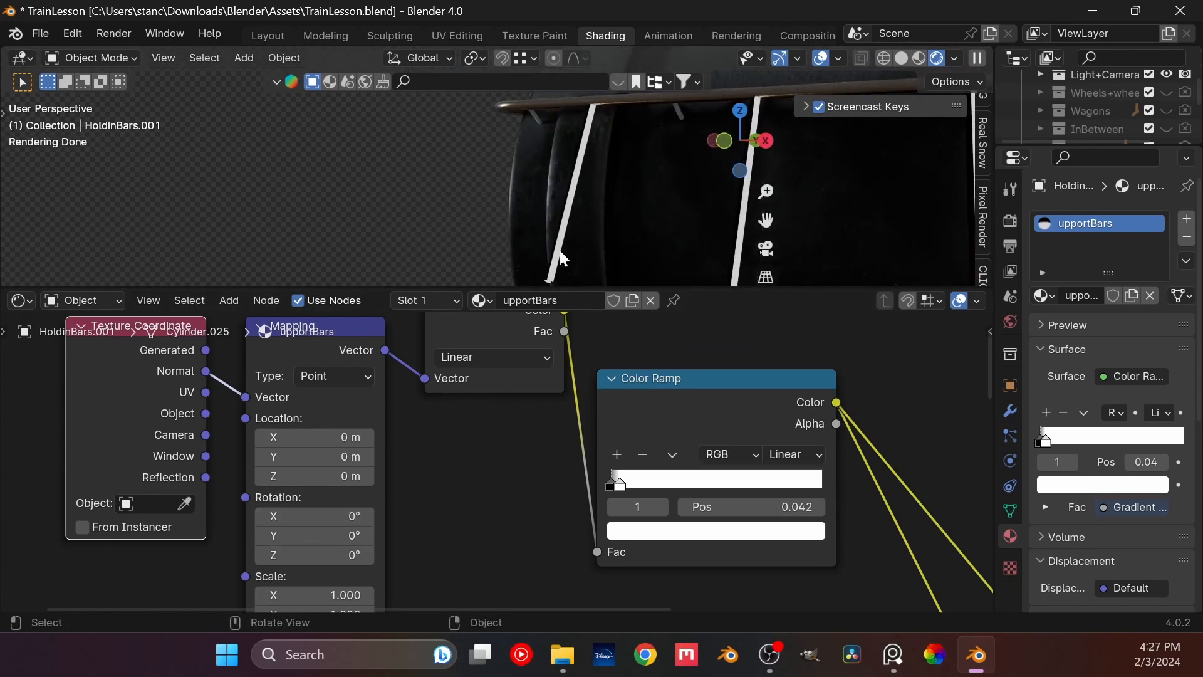
Step: Try changing the Mapping node's Y and X rotations for the support bars' gradient, undoing each change
middle_click_drag(559, 250, 515, 178, "shift")
left_click_drag(295, 535, 342, 557)
key("ctrl+z")
key("ctrl+z")
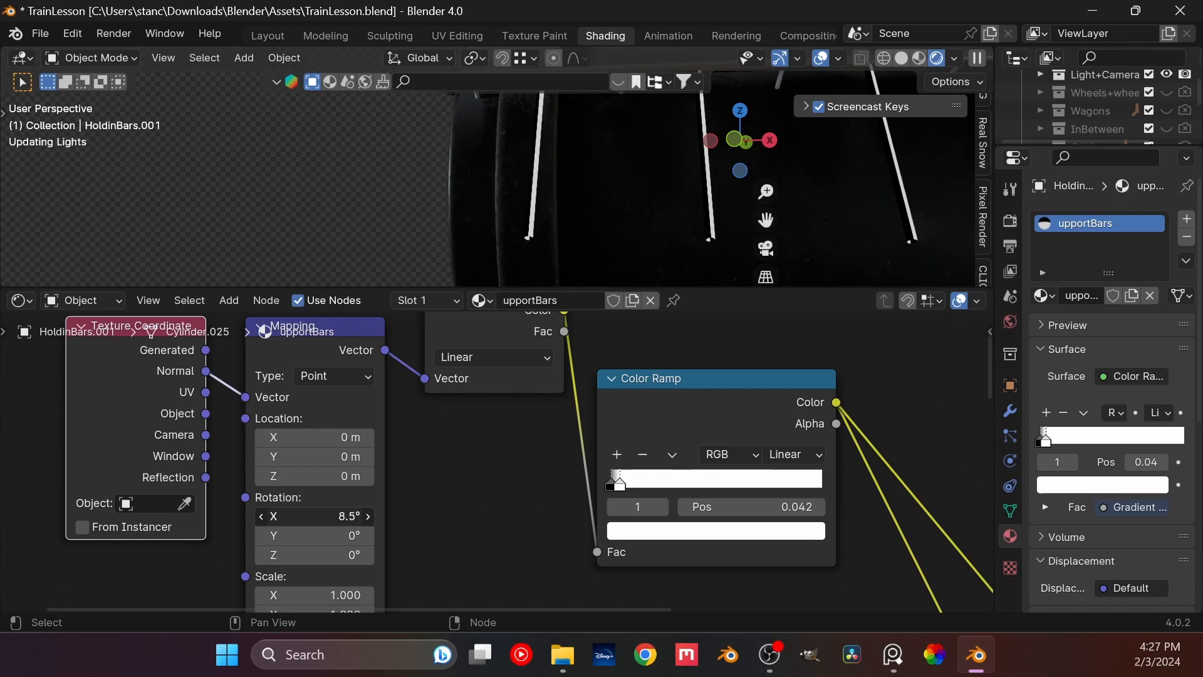
left_click_drag(305, 516, 313, 516)
key("ctrl+z")
Step: Connect the Texture Coordinate's UV output to the Mapping node and try Y and X rotations, undoing each one
left_click_drag(206, 350, 245, 397)
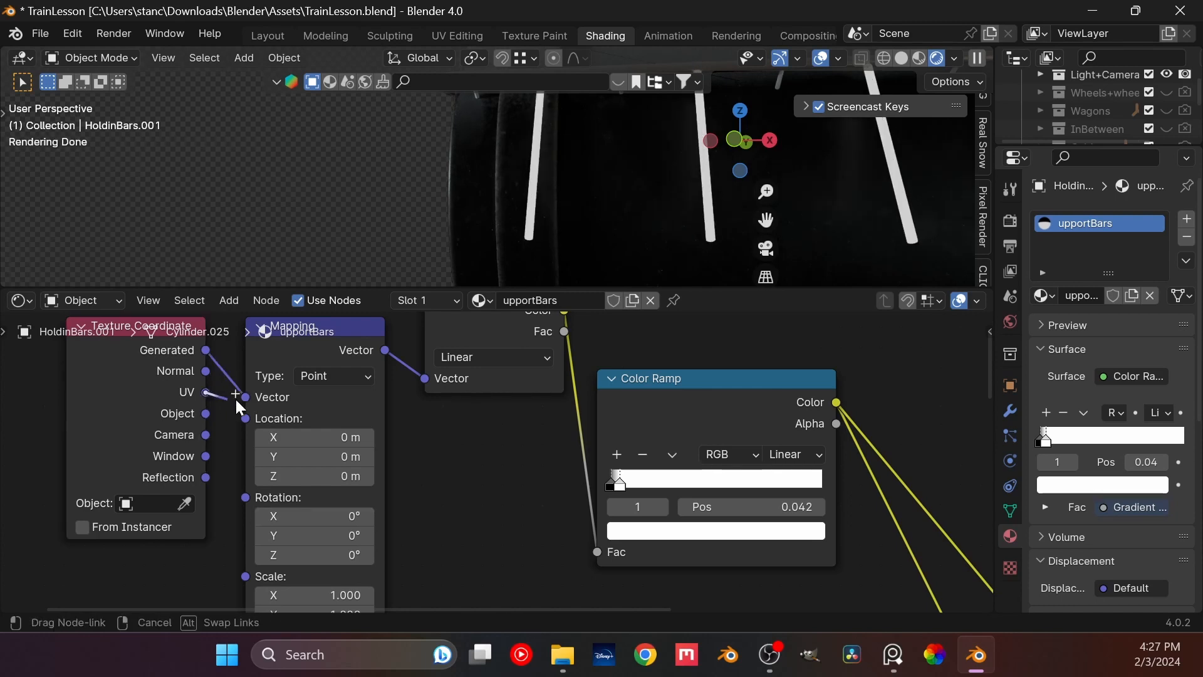
middle_click_drag(510, 252, 618, 258)
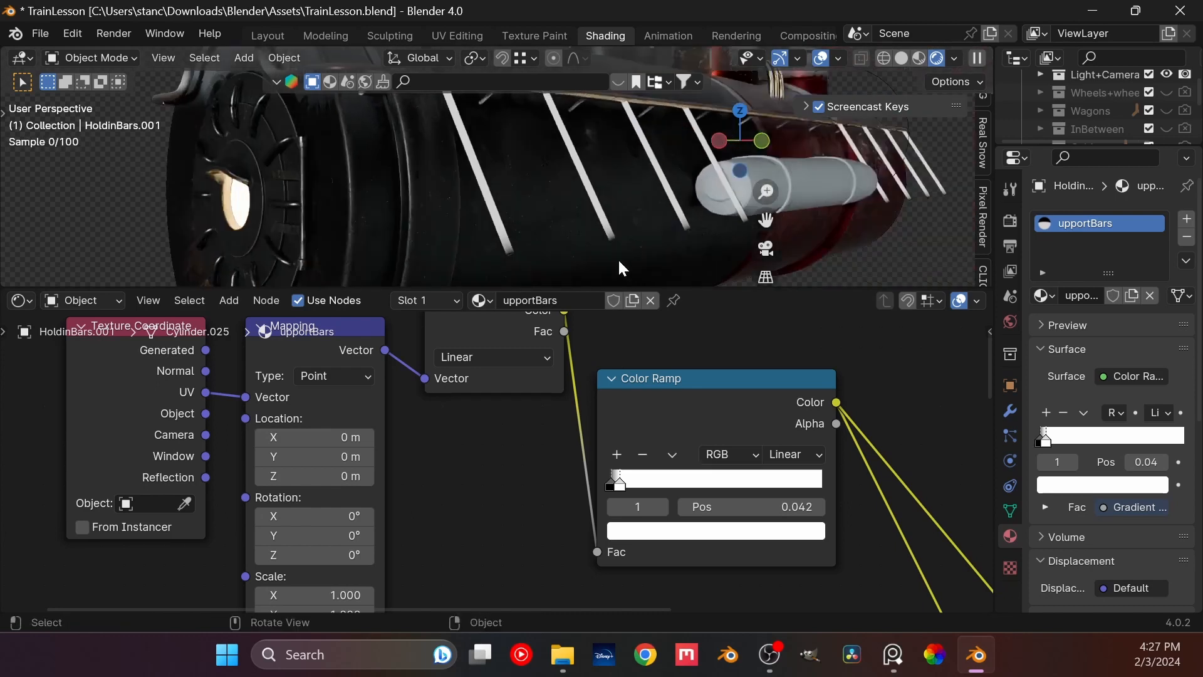
left_click_drag(307, 536, 348, 535)
key("ctrl+z")
left_click_drag(253, 514, 303, 514)
key("ctrl+z")
Step: Adjust the Mapping node's Z rotation and set it to 90°
left_click_drag(330, 557, 363, 557)
middle_click_drag(783, 207, 641, 190)
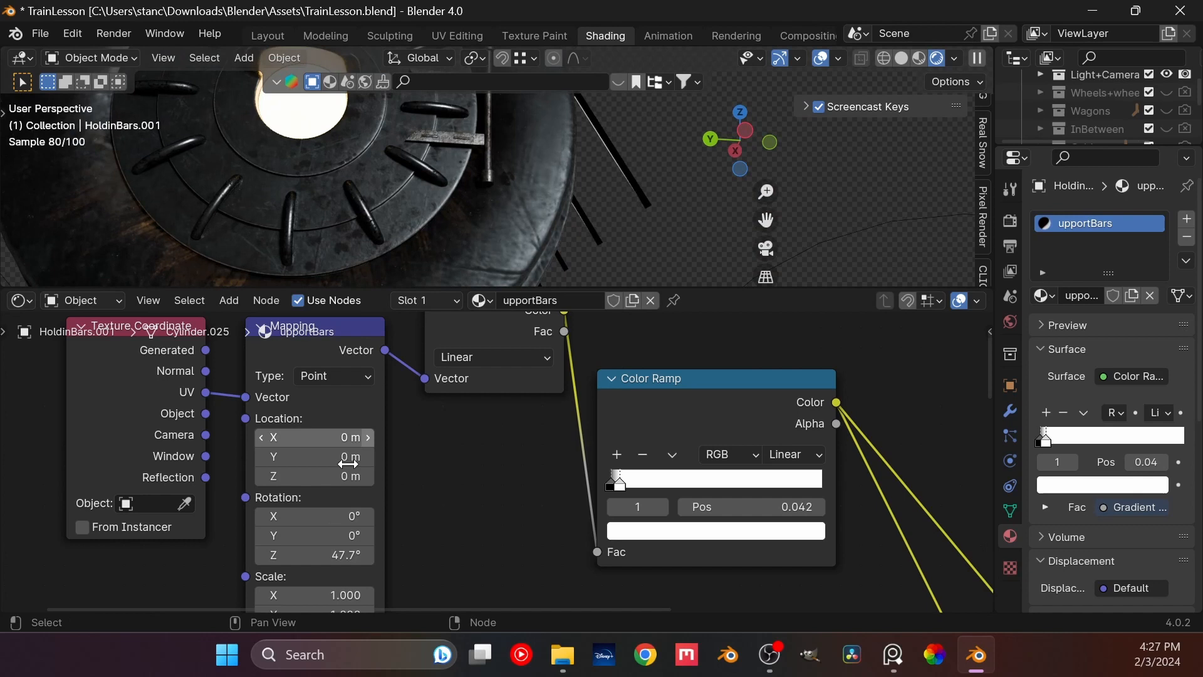
left_click(330, 556)
key("Return")
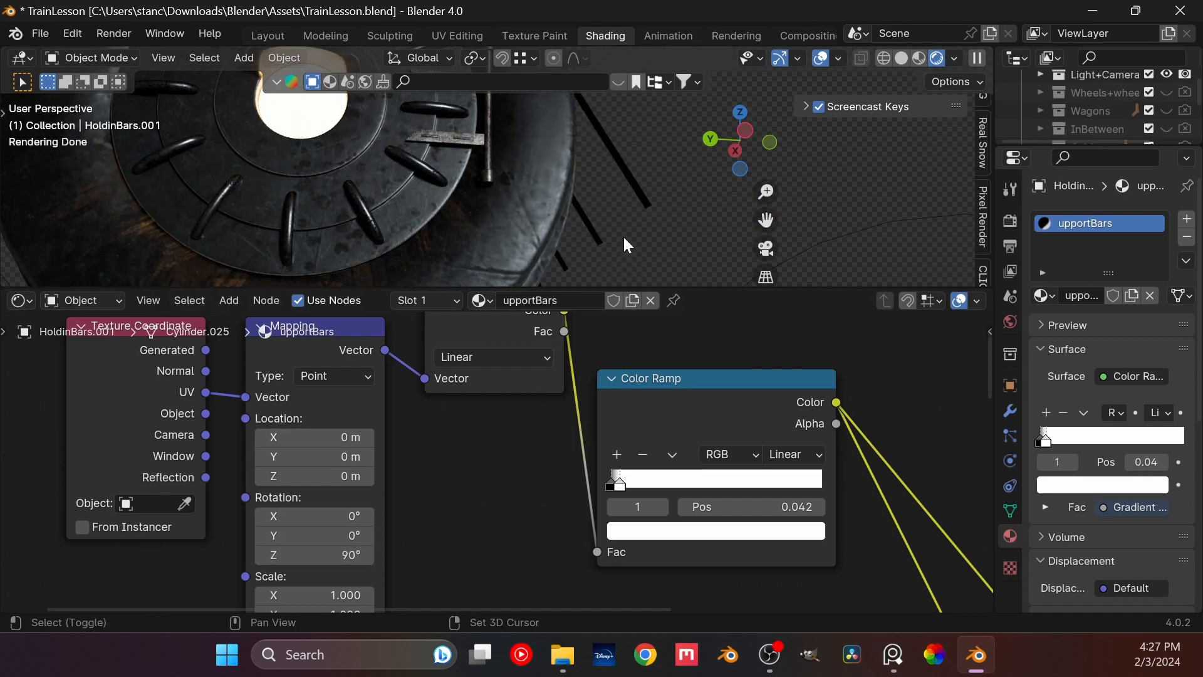
middle_click_drag(624, 238, 547, 291, "shift")
Step: Test the Color Ramp's white stop at 1.000 and at 0.142, keeping the black stop at the start
left_click_drag(625, 484, 871, 493)
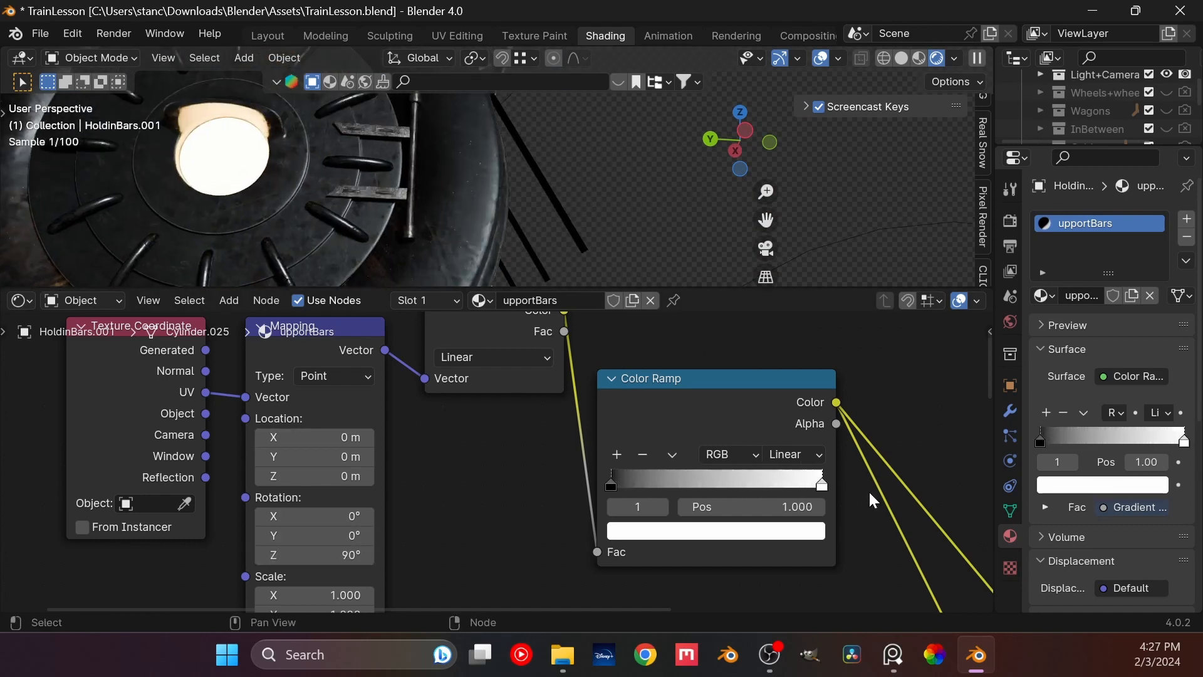
left_click_drag(599, 480, 577, 483)
left_click_drag(791, 484, 618, 486)
Step: Try Z rotations of 29° and 24° on the Mapping node and check the support bars
left_click_drag(313, 517, 343, 557)
key("ctrl+z")
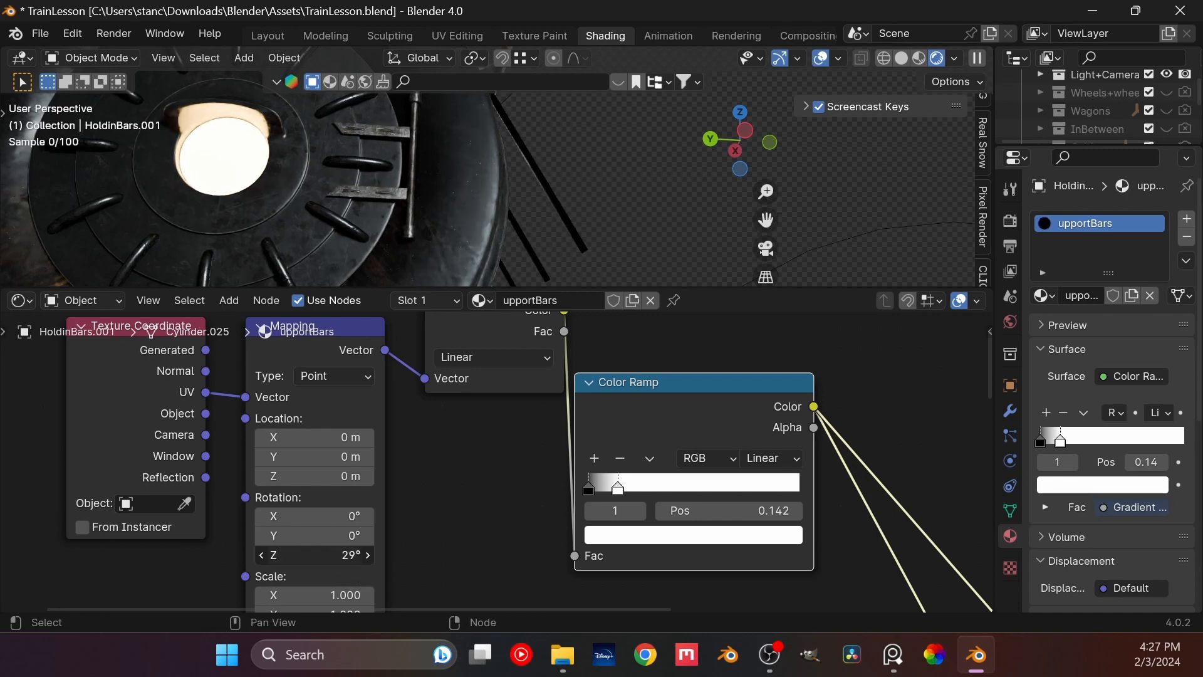
left_click_drag(344, 555, 349, 554)
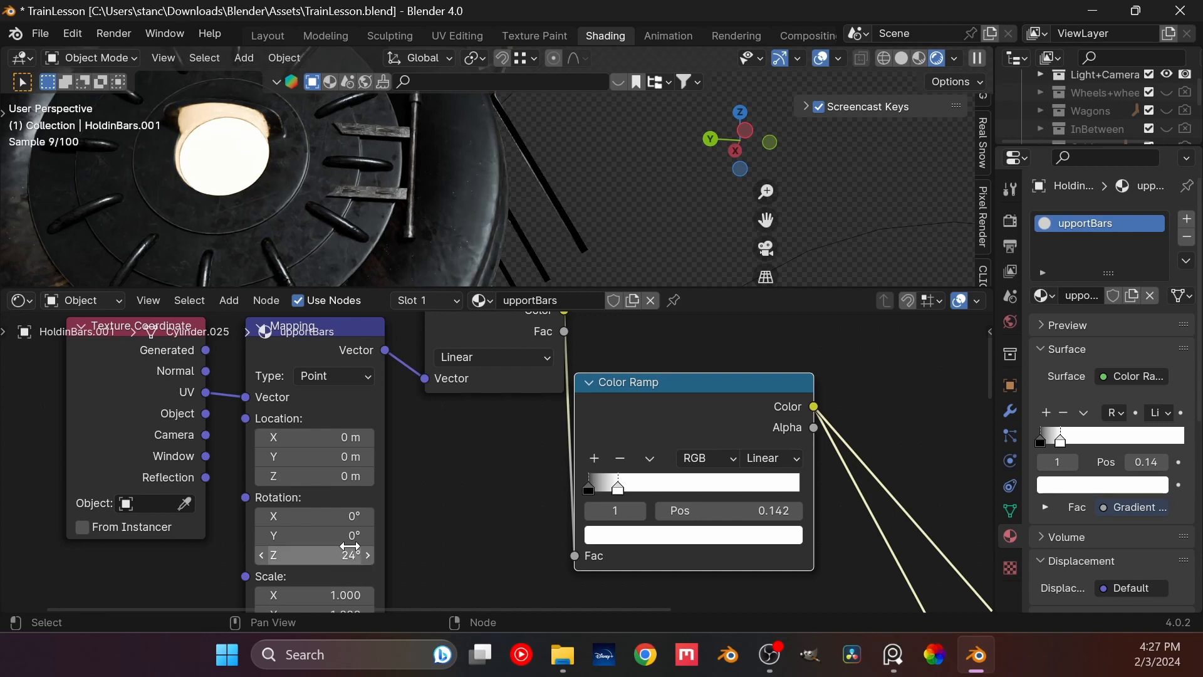
middle_click_drag(551, 212, 557, 246)
scroll(558, 245, "down", 1)
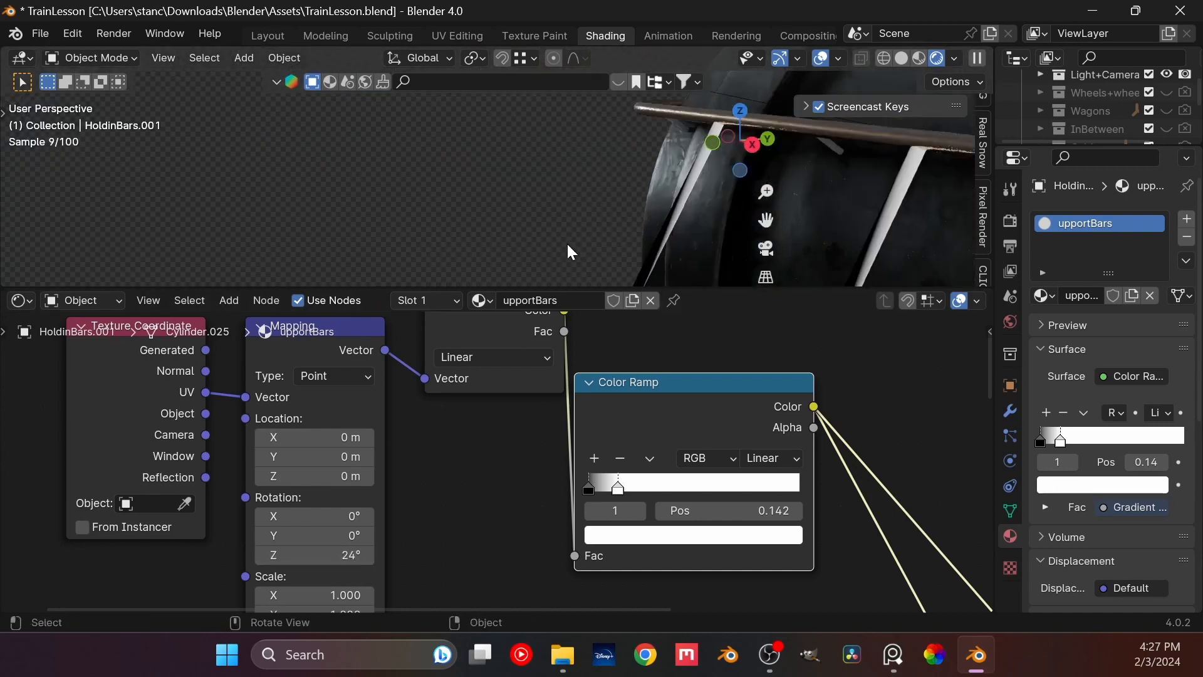
Step: Undo the last rotation and Color Ramp adjustments, and set the Mapping node's Z rotation to 0°
key("ctrl+z")
key("ctrl+z")
key("ctrl+z")
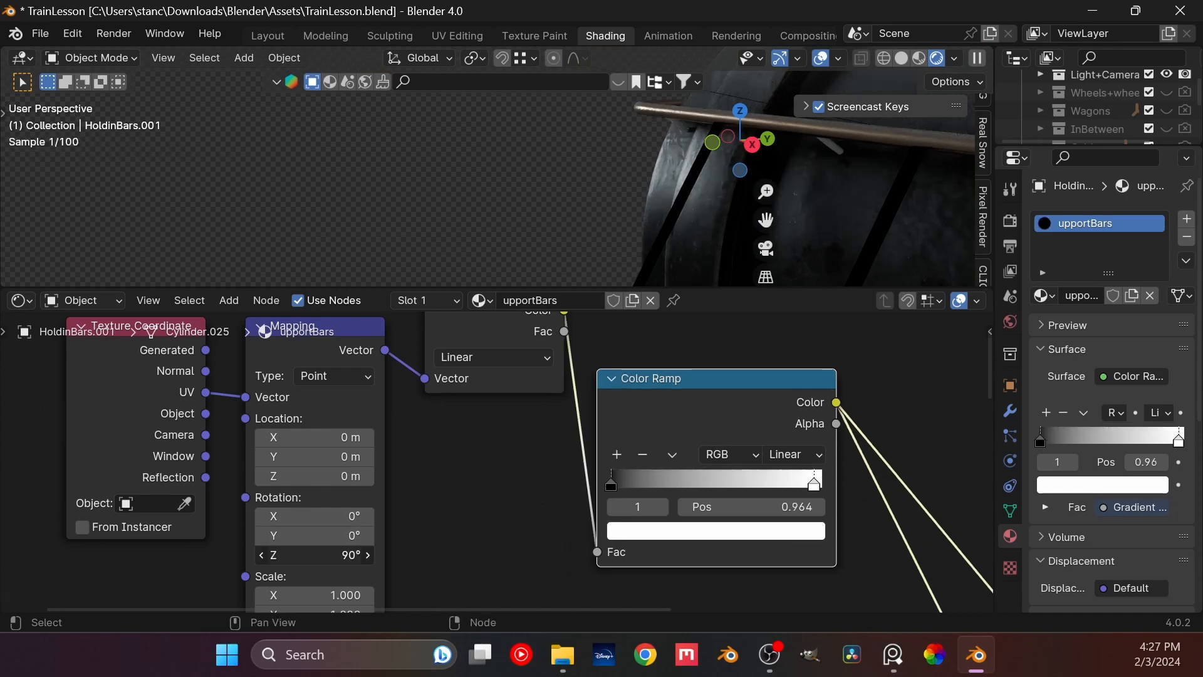
key("Return")
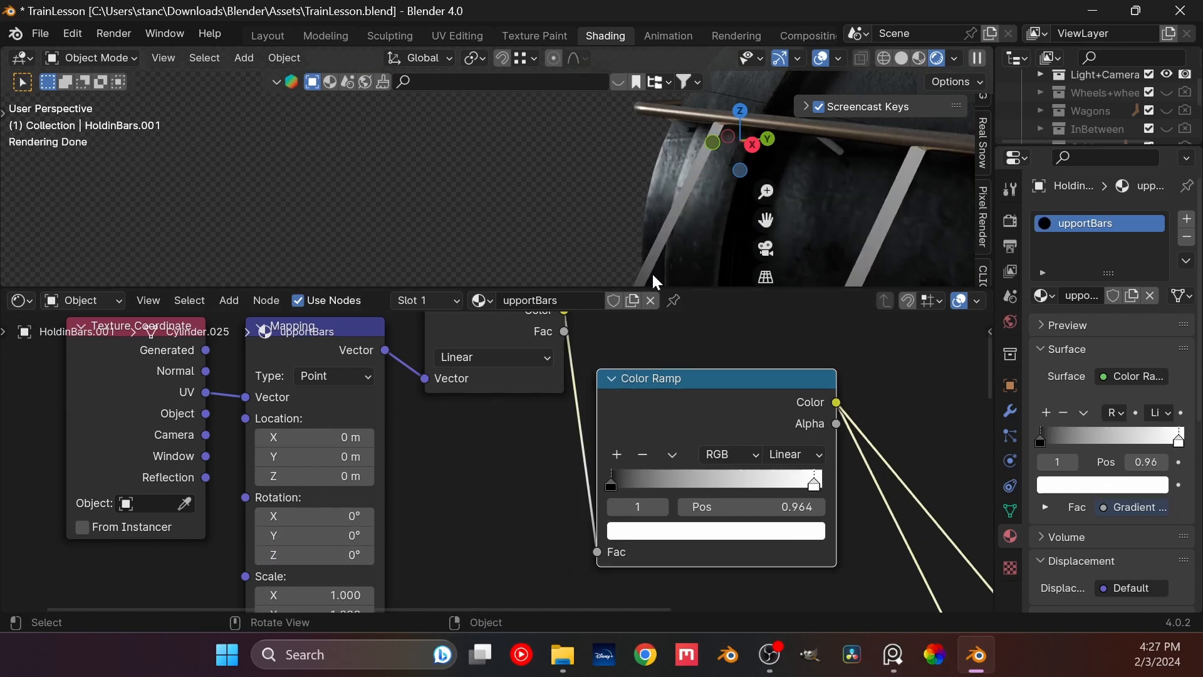
middle_click_drag(660, 222, 574, 257)
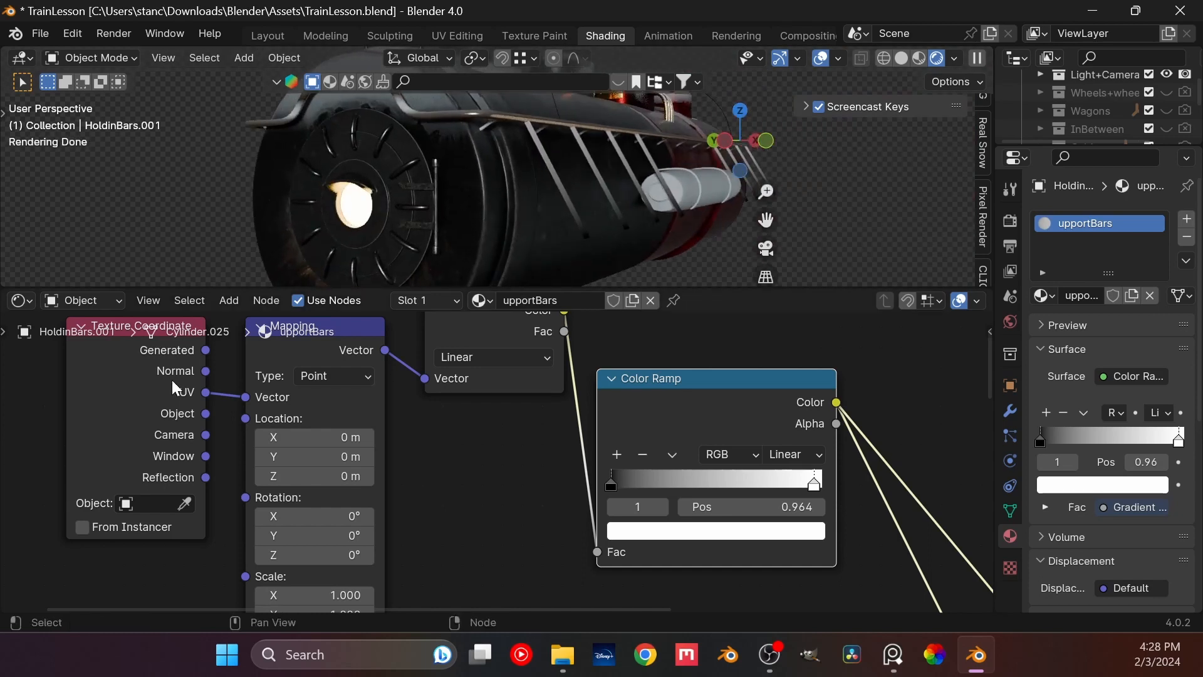
Step: Drive the Mapping node with the Object coordinates and set its Y rotation to 90°
left_click_drag(209, 414, 268, 393)
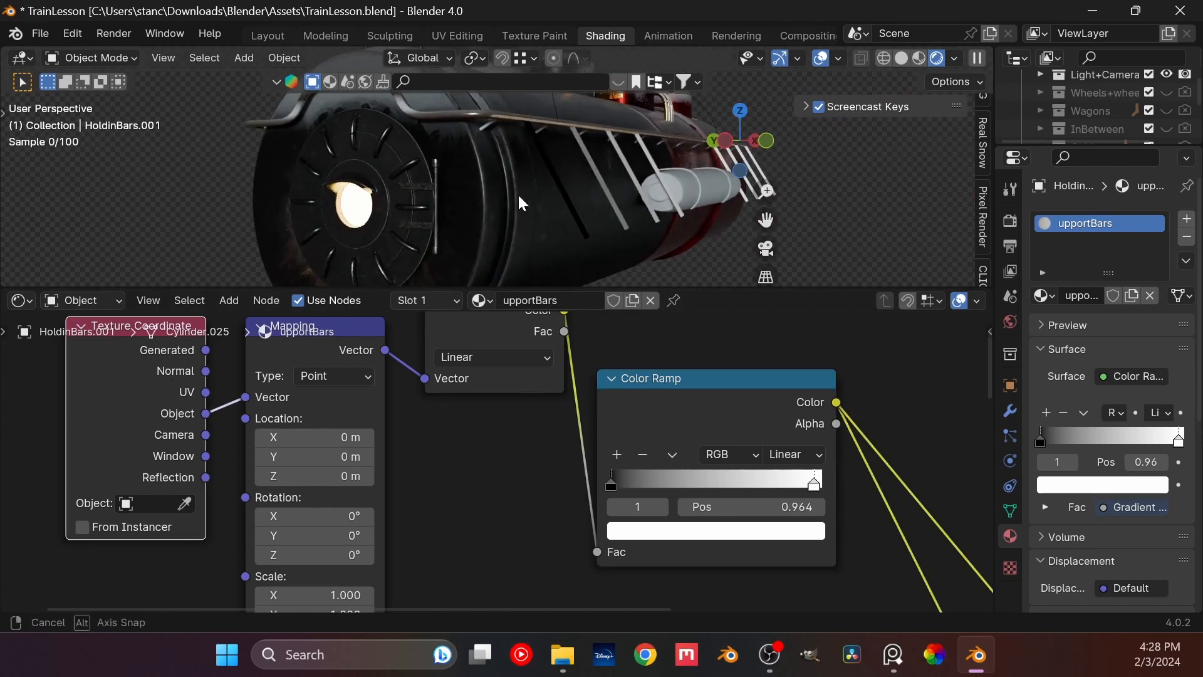
middle_click_drag(517, 193, 588, 178)
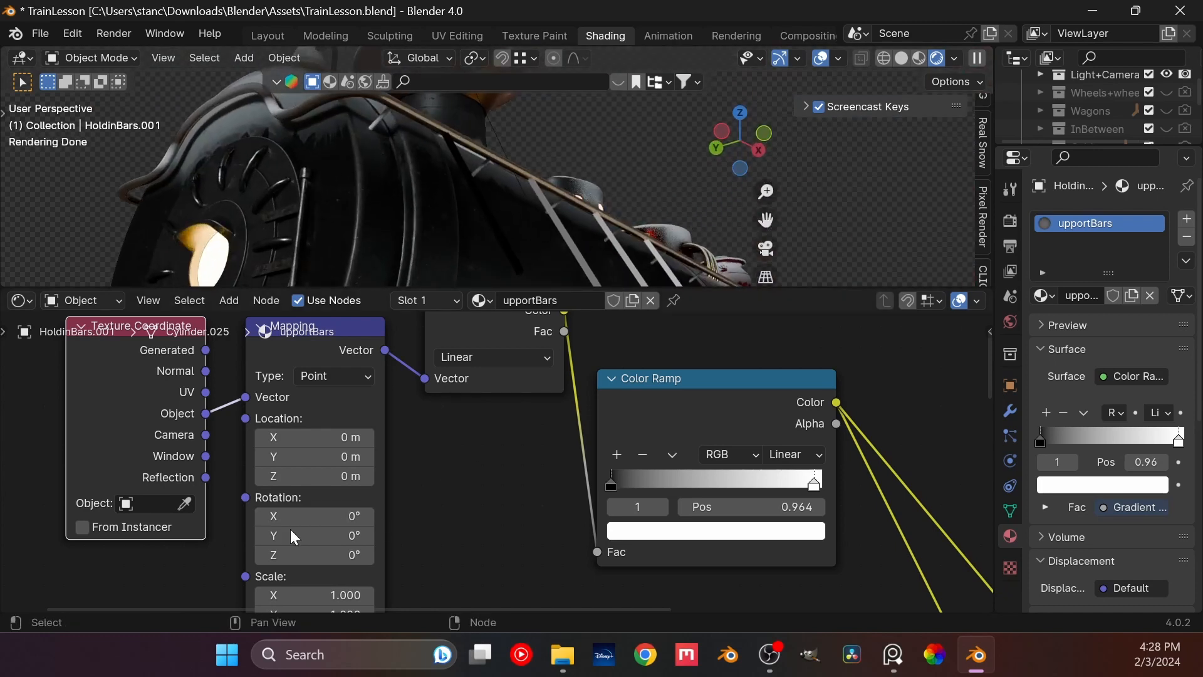
left_click_drag(290, 552, 357, 552)
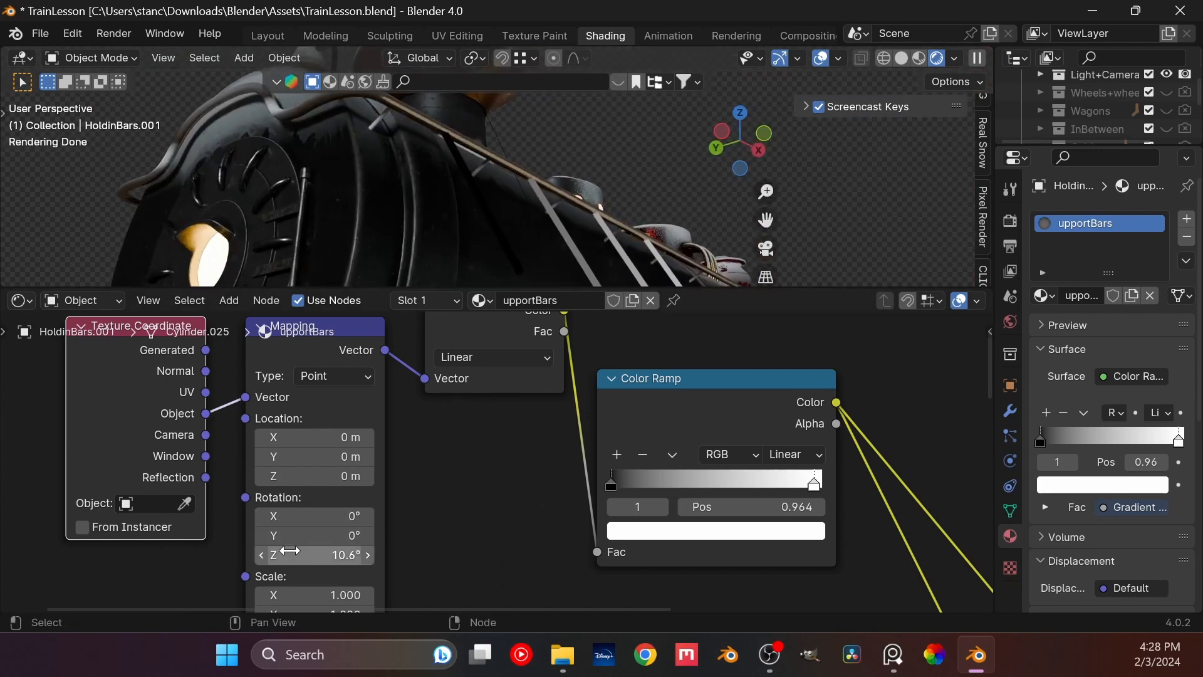
key("ctrl+z")
left_click_drag(279, 538, 364, 537)
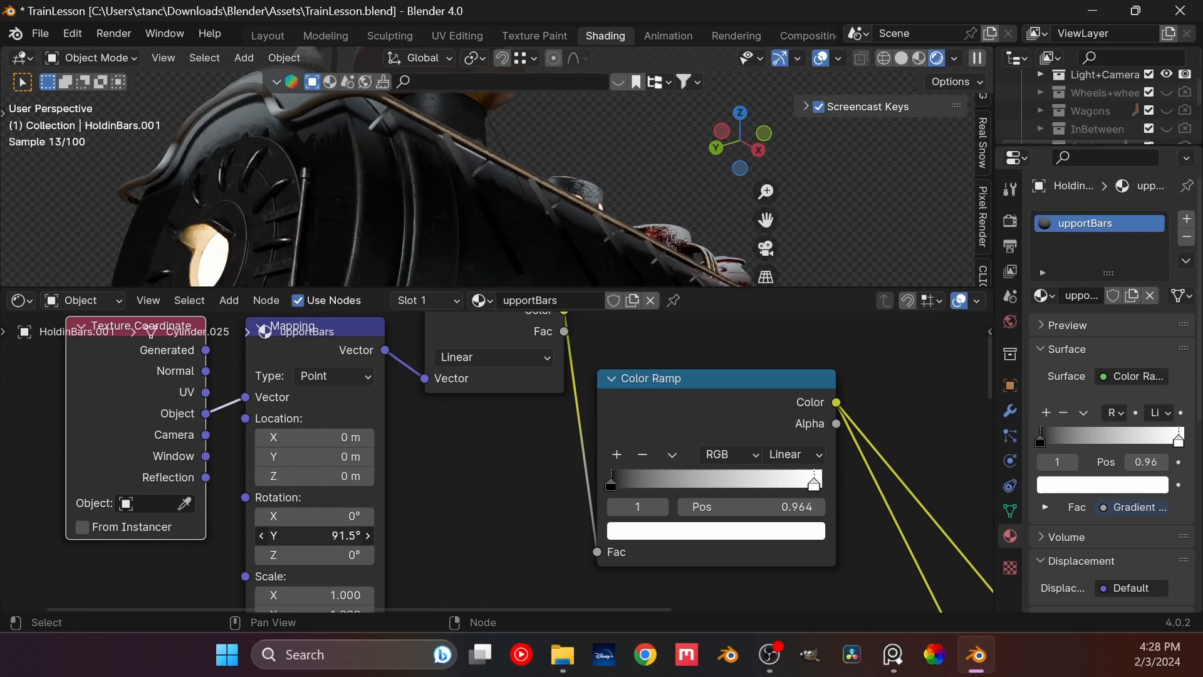
left_click(287, 539)
type("90")
key("Return")
middle_click_drag(483, 139, 502, 223)
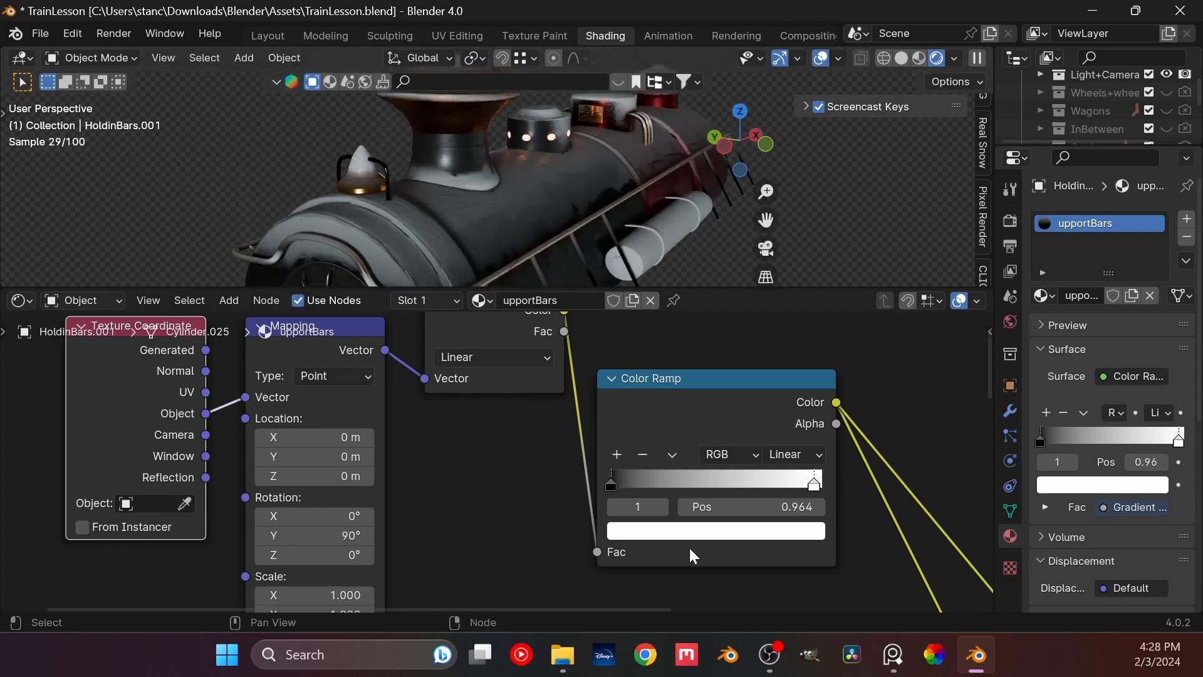
Step: Move the Color Ramp's black stop inward and bring the white stop close to it at 0.435
left_click_drag(620, 477, 693, 482)
left_click_drag(812, 479, 734, 495)
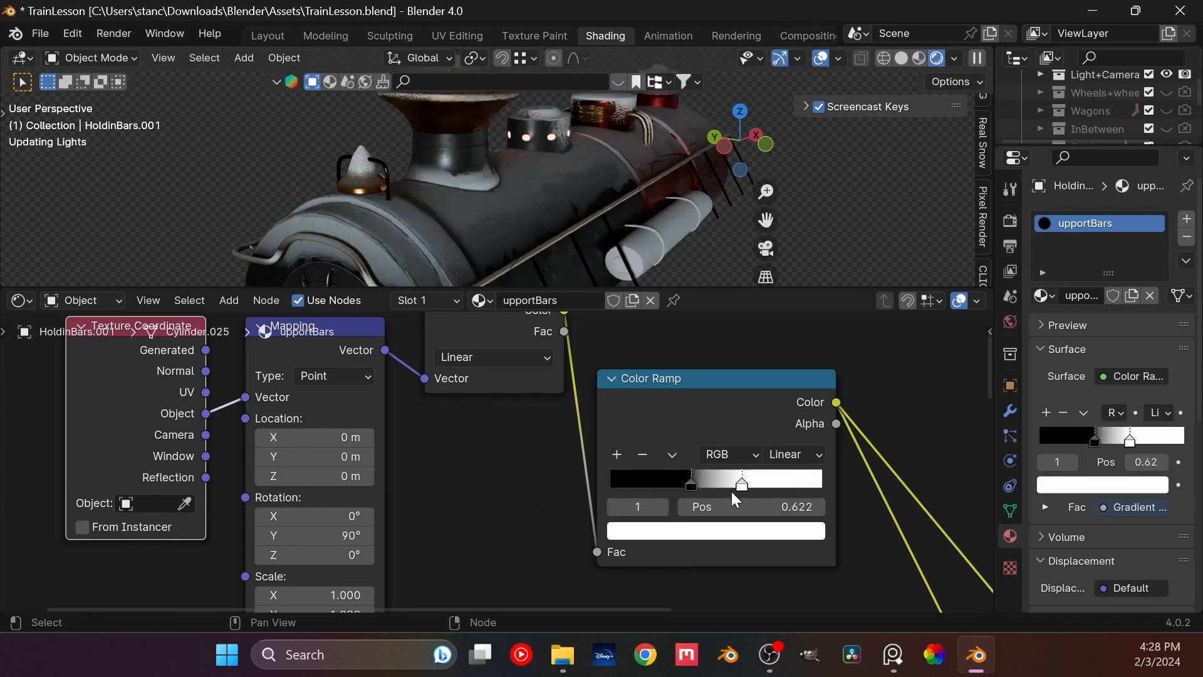
middle_click_drag(472, 131, 533, 168)
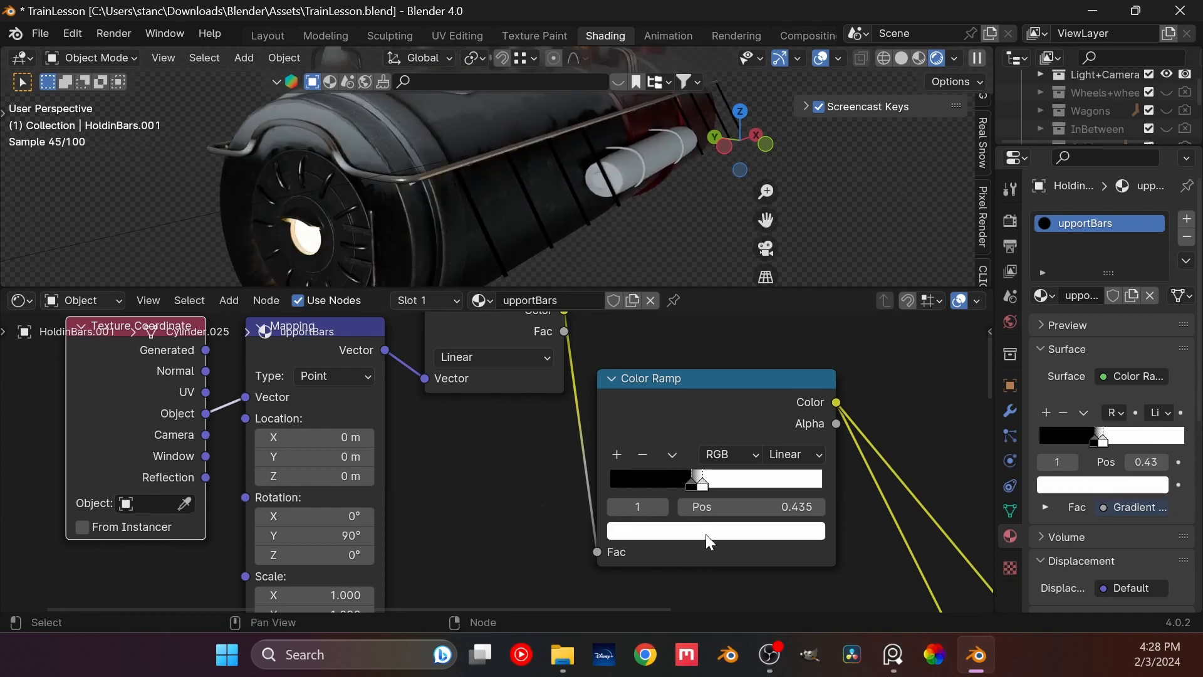
Step: Return the Color Ramp's black stop to the start and place the white stop at 0.109
left_click(683, 486)
left_click_drag(679, 482, 586, 478)
left_click_drag(694, 484, 620, 488)
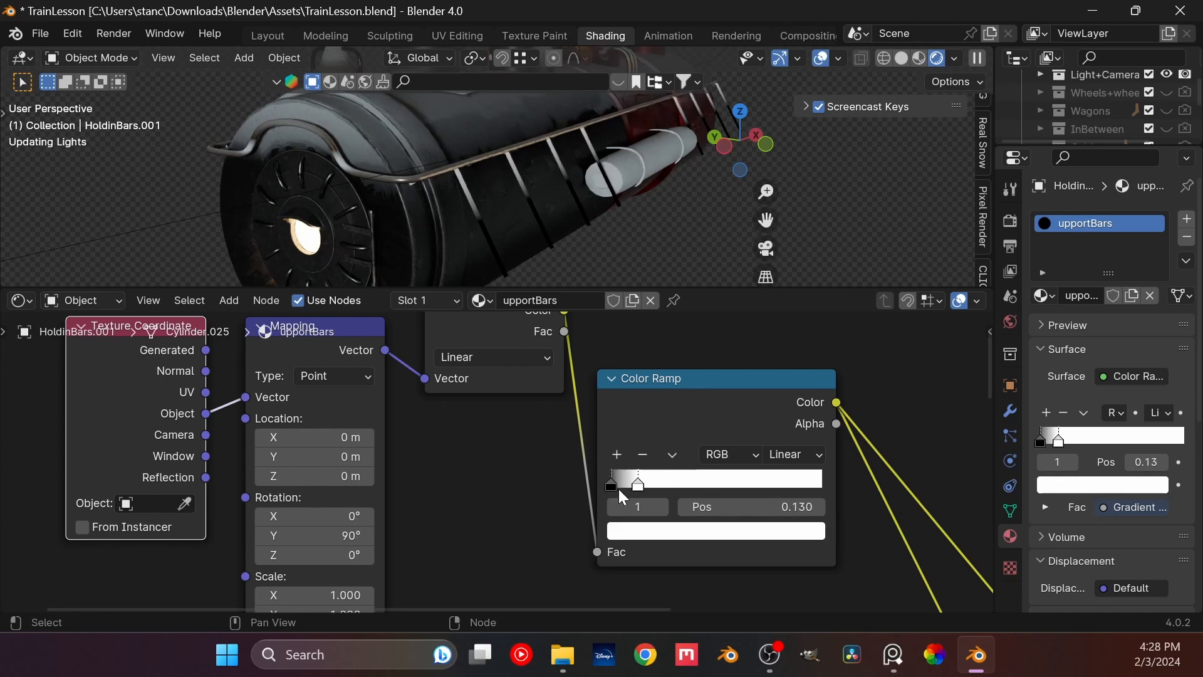
middle_click_drag(453, 276, 464, 143)
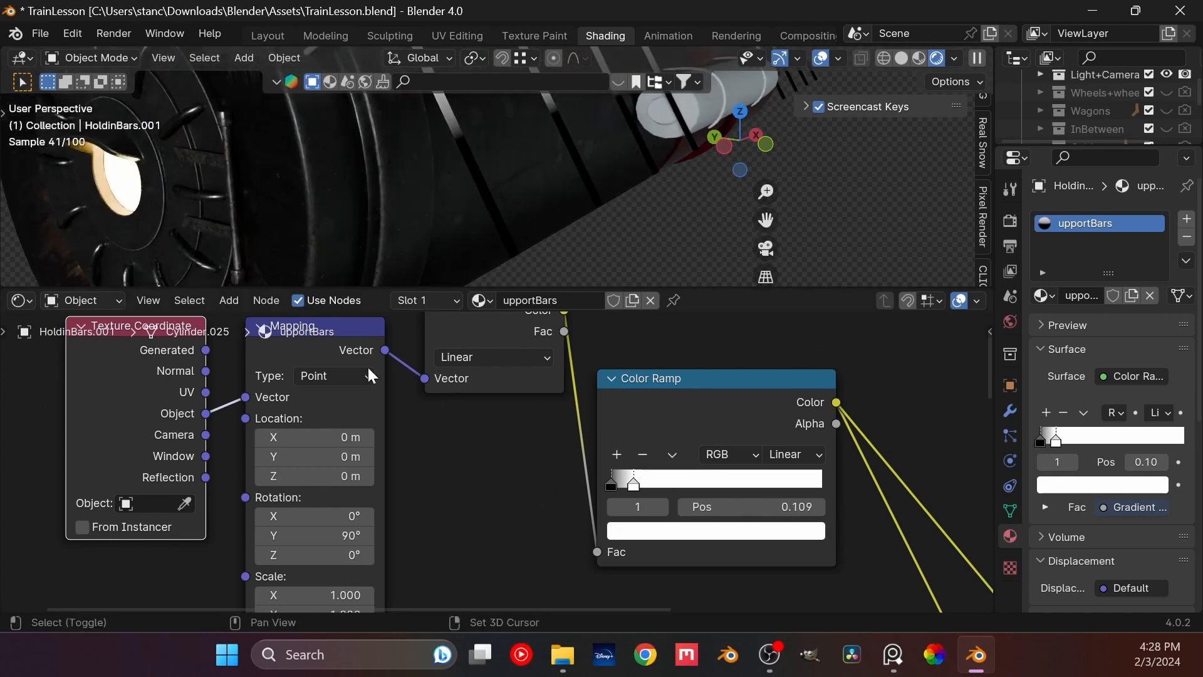
Step: Set the Mapping node's Z rotation to 90° and check the bars from the side
left_click_drag(296, 554, 338, 555)
type("90")
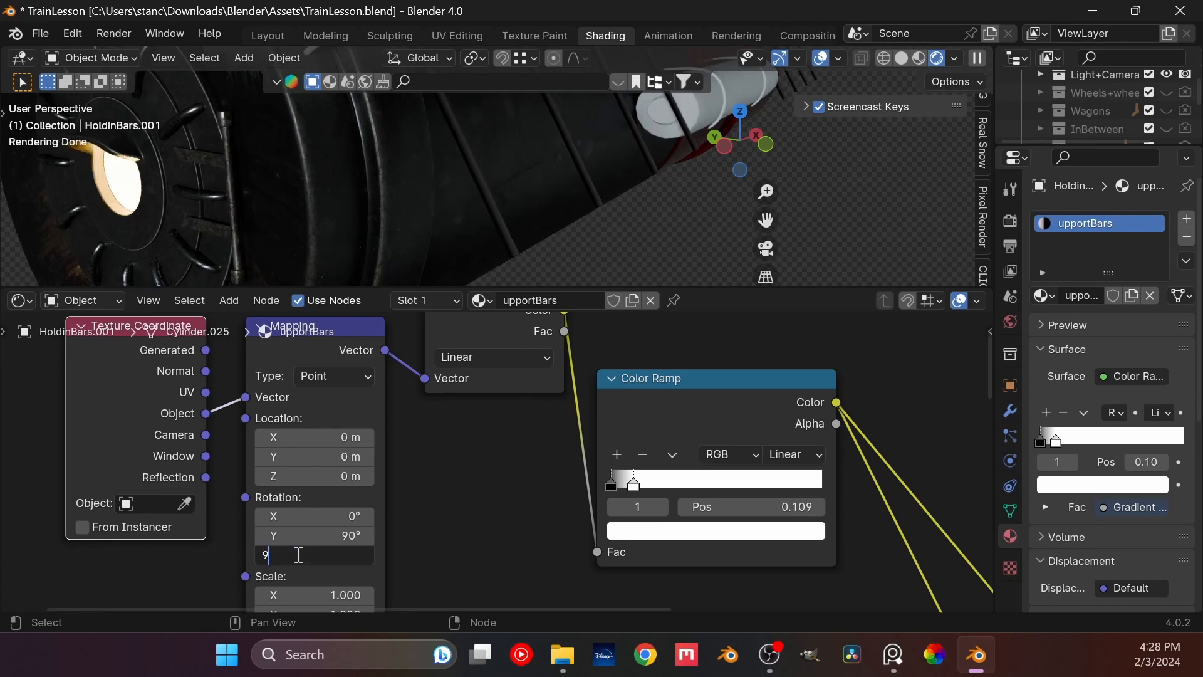
key("Return")
middle_click_drag(412, 224, 476, 201)
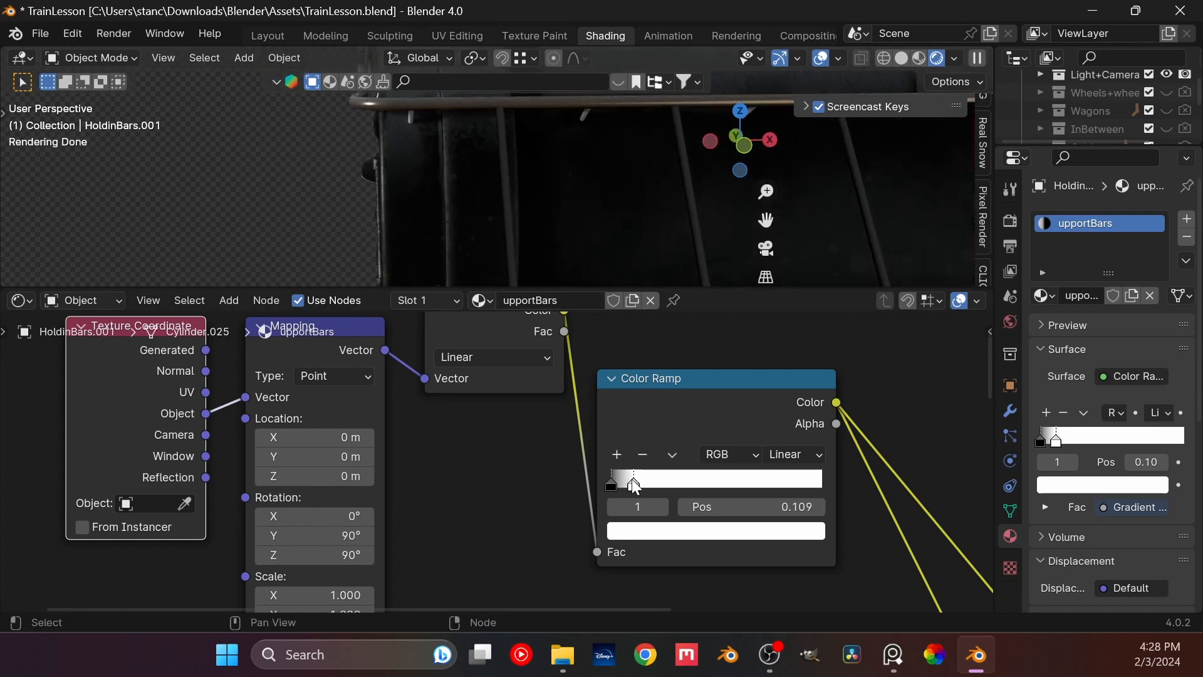
Step: Set the Color Ramp's white stop to 0.012 and move the black stop past it to 0.027
left_click_drag(631, 479, 605, 506)
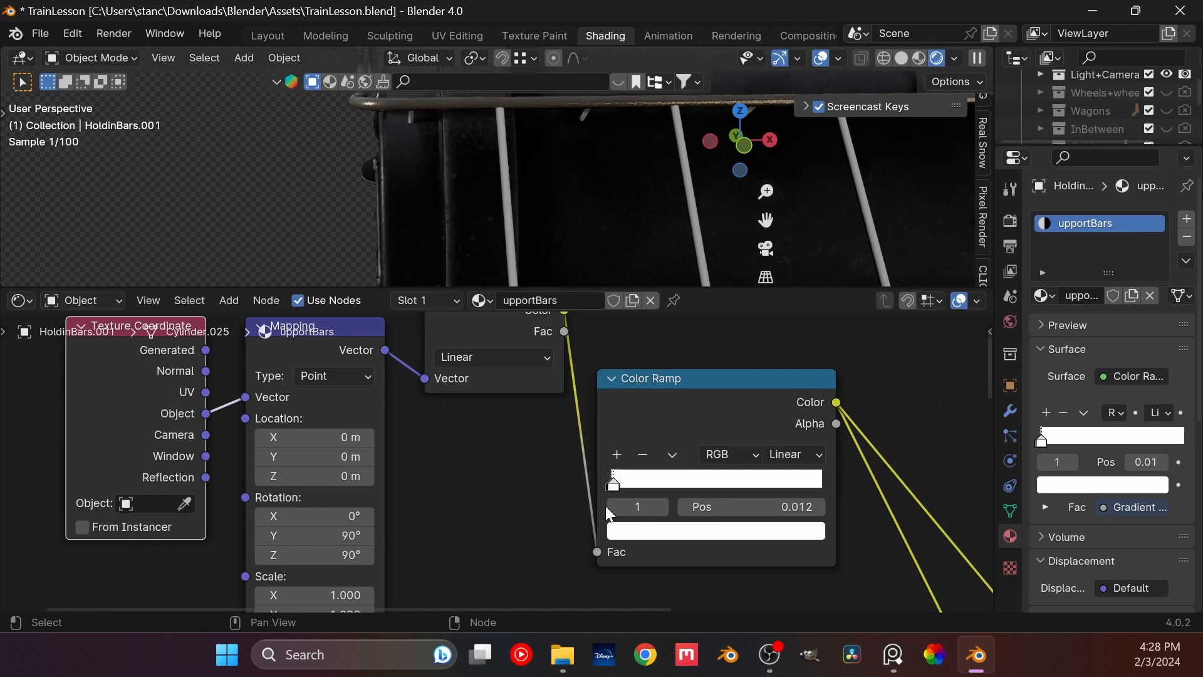
middle_click_drag(585, 145, 657, 200)
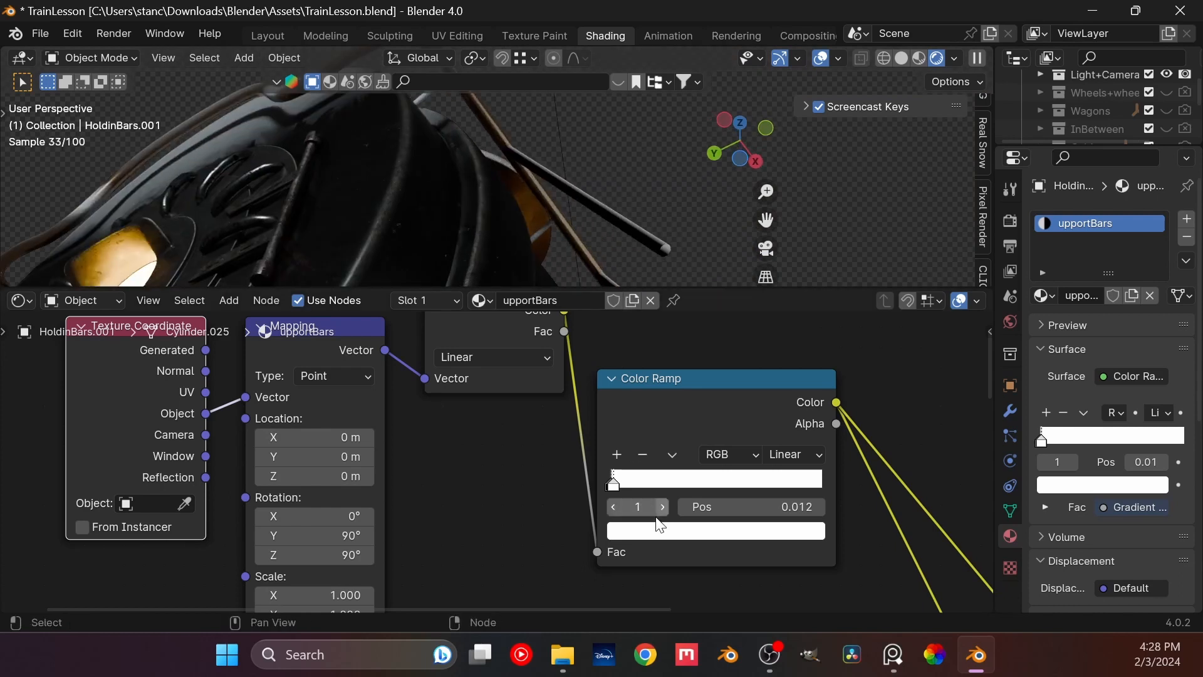
left_click_drag(607, 485, 626, 485)
left_click(622, 486)
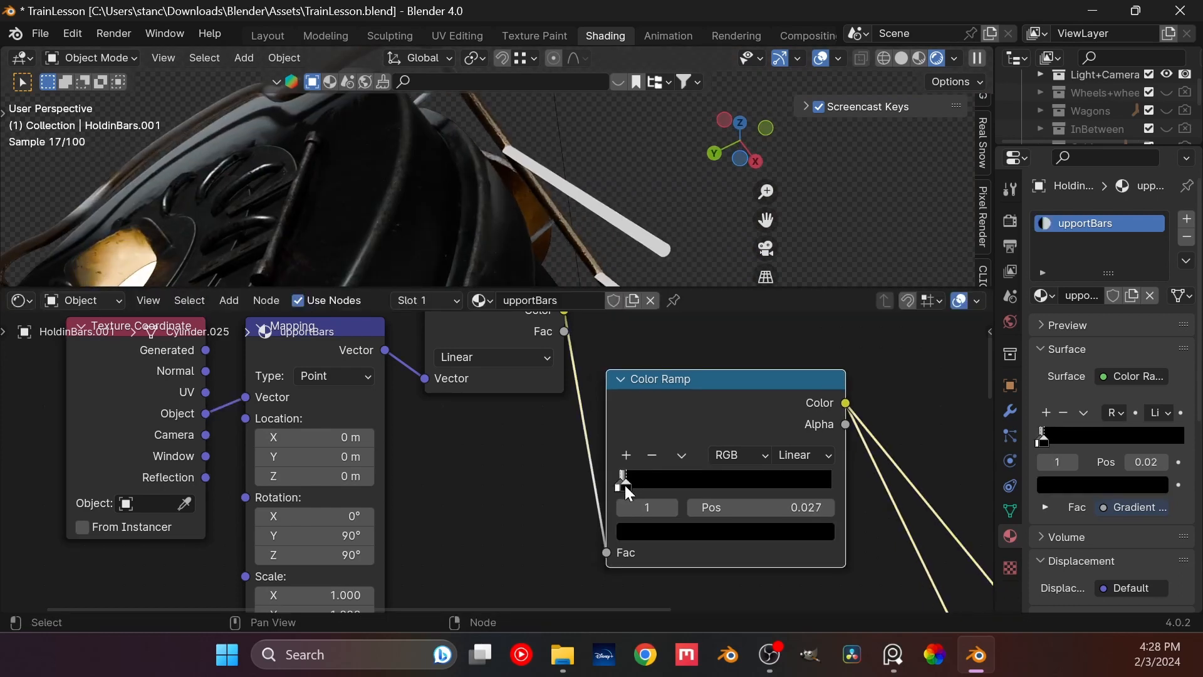
middle_click_drag(570, 209, 506, 237)
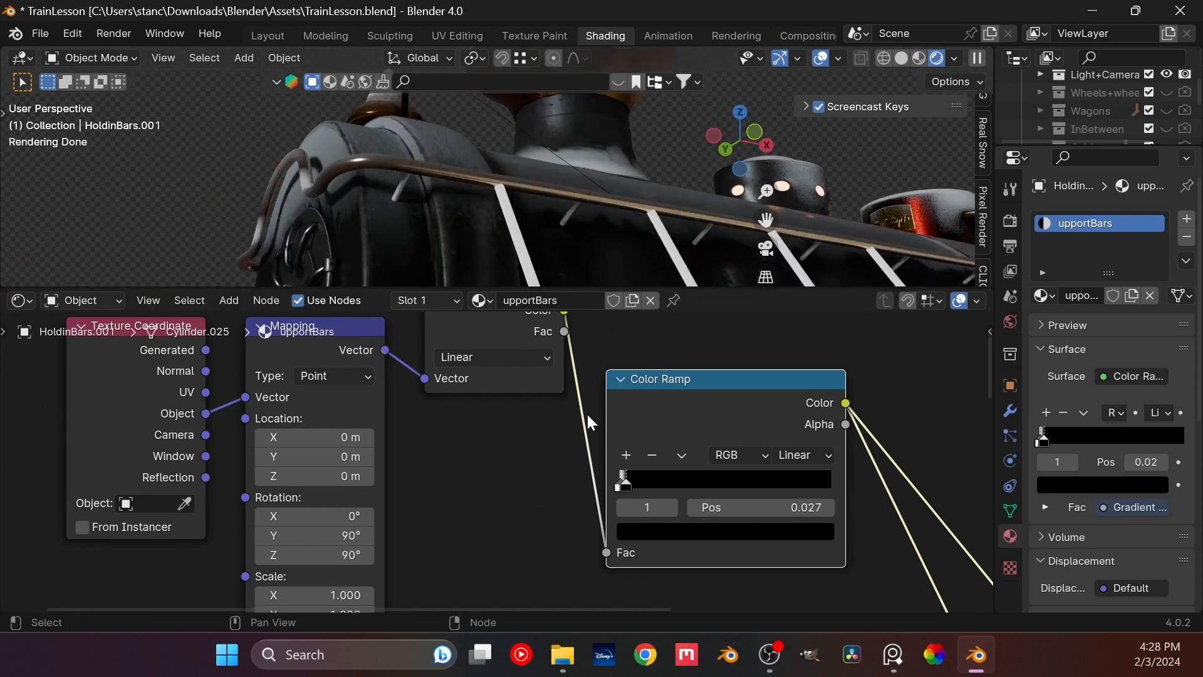
Step: Return the black stop to the start of the Color Ramp and place the white stop at 0.012
left_click_drag(626, 486, 593, 483)
left_click_drag(682, 483, 616, 486)
middle_click_drag(511, 207, 499, 153)
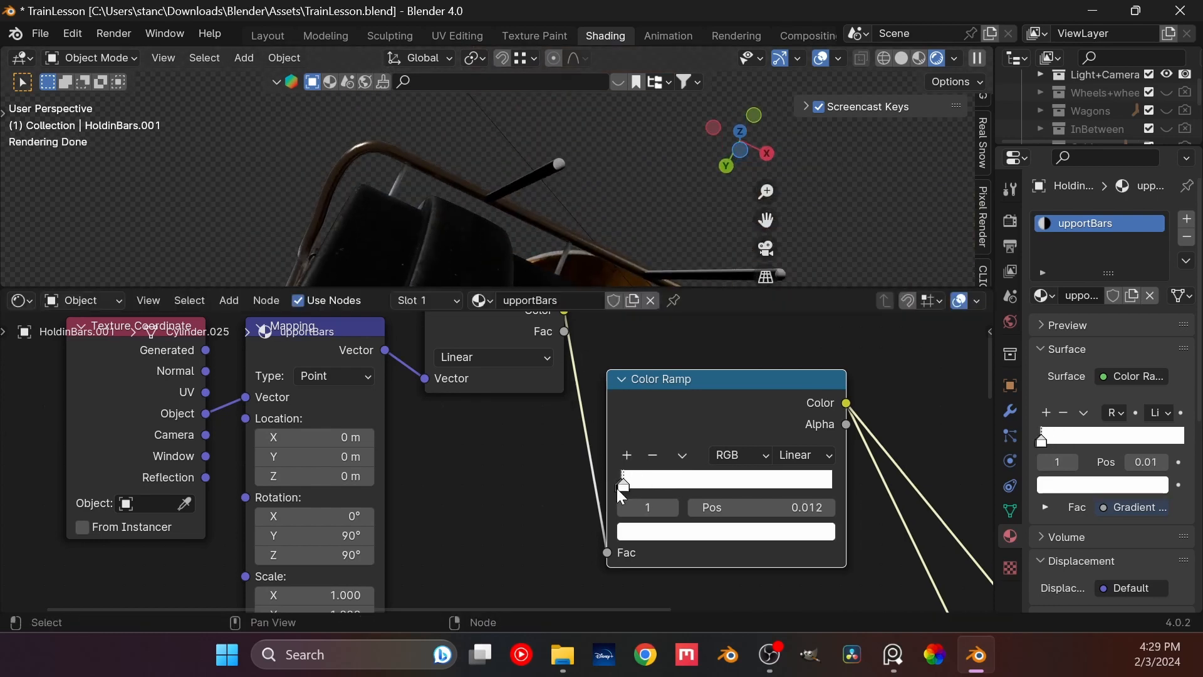
Step: Move the Color Ramp's black stop past the white one and shift both to the ramp's far end, with white at 0.982
mouse_move(618, 482)
left_mouse_down()
mouse_move(637, 480)
mouse_move(625, 484)
left_mouse_up()
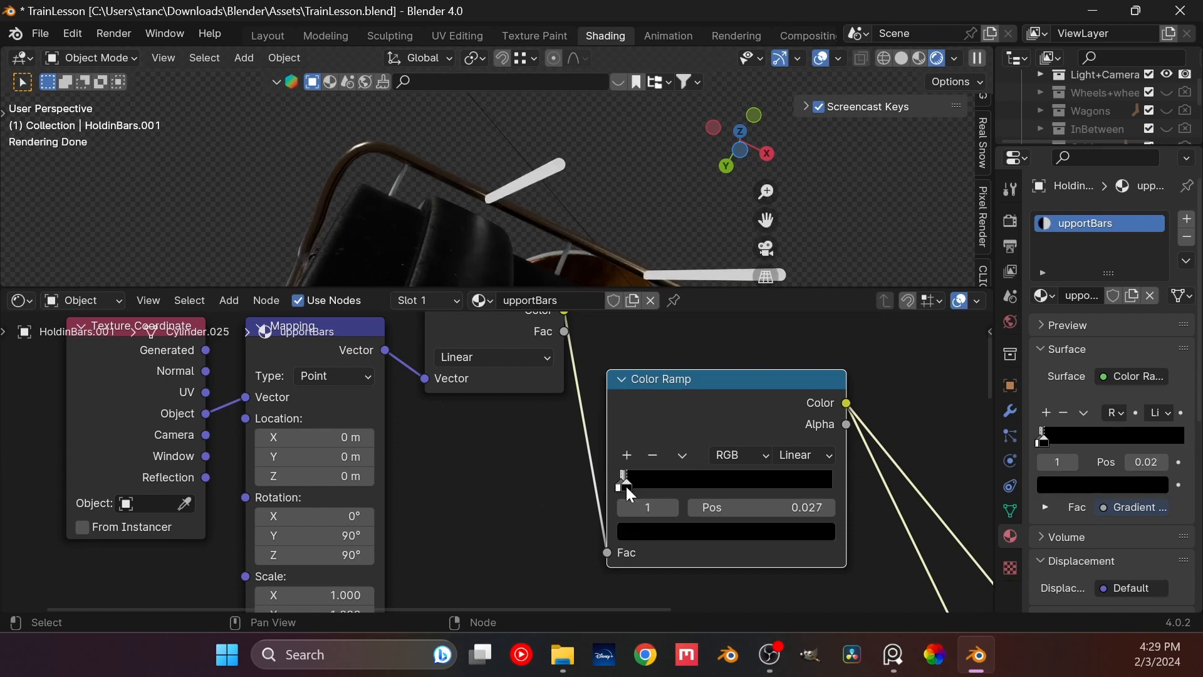
middle_click_drag(530, 160, 413, 237)
left_click_drag(628, 483, 835, 500)
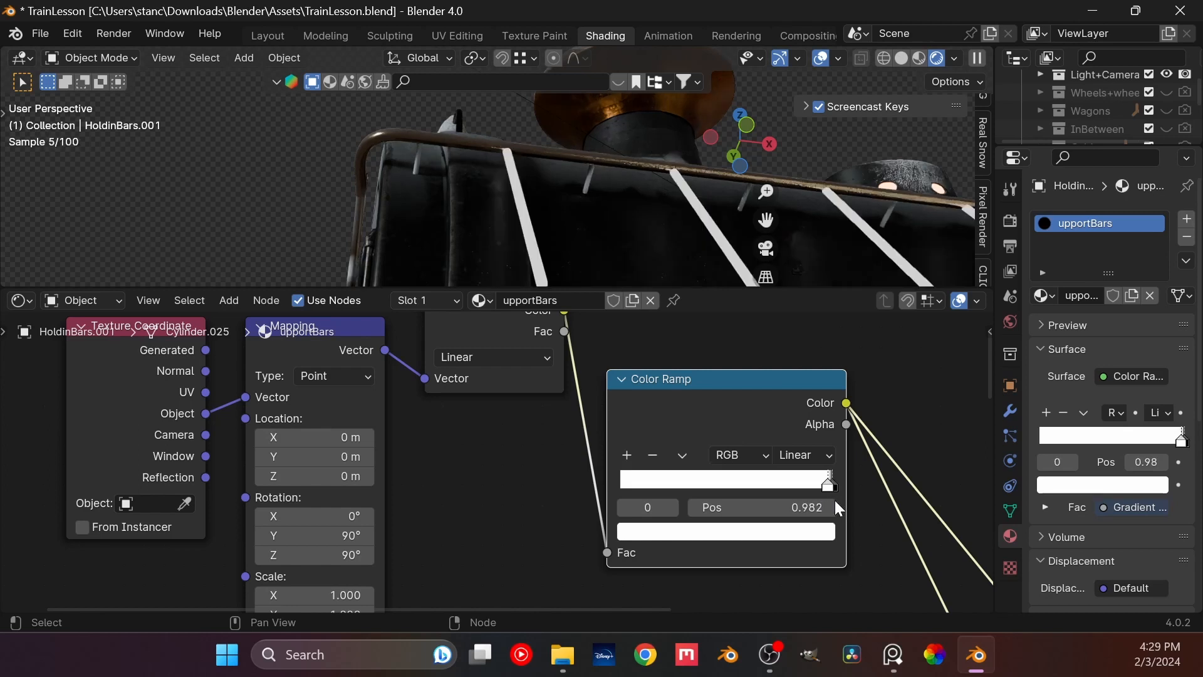
middle_click_drag(533, 233, 720, 174)
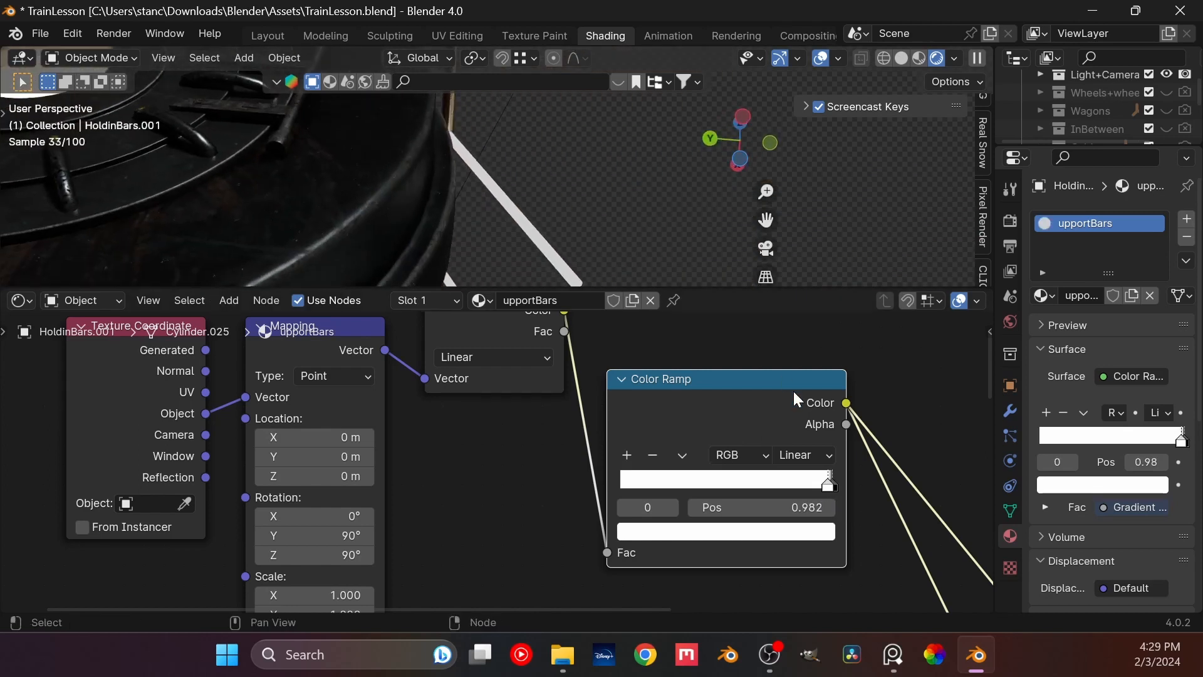
Step: Bring the Color Ramp's stops back to the ramp's start, with white at 0.009, and check the support bars
left_click_drag(824, 491, 434, 482)
left_click_drag(622, 486, 519, 490)
left_click(524, 480)
middle_click_drag(559, 185, 495, 179)
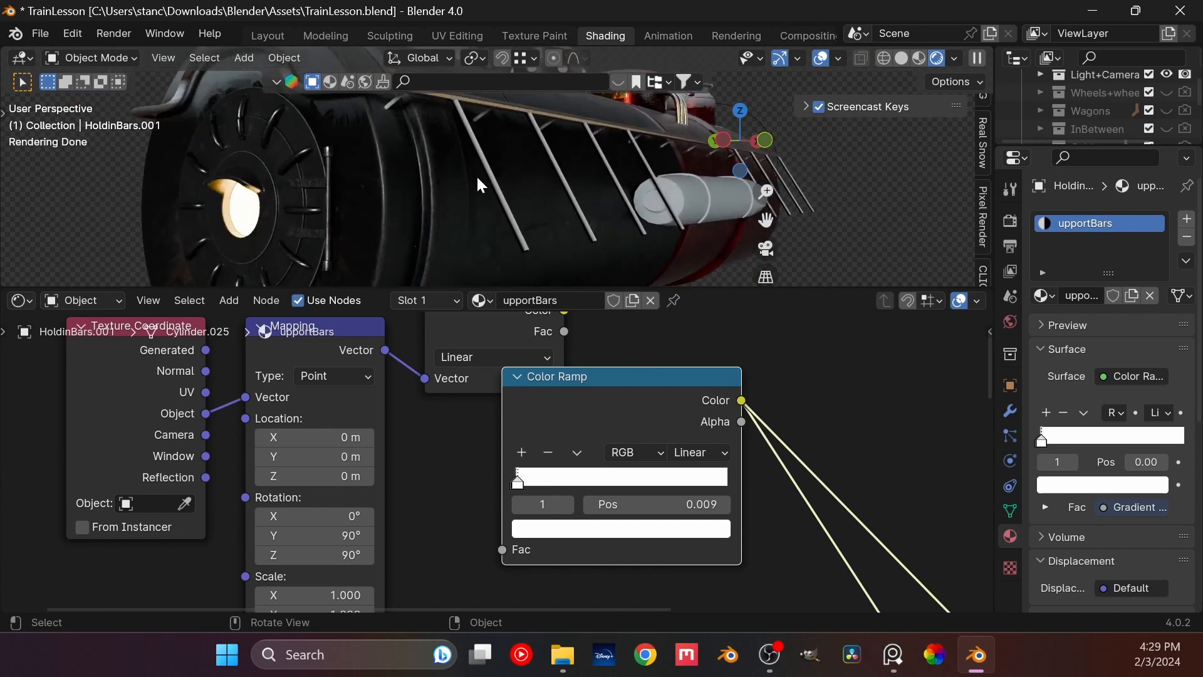
scroll(517, 182, "up", 3)
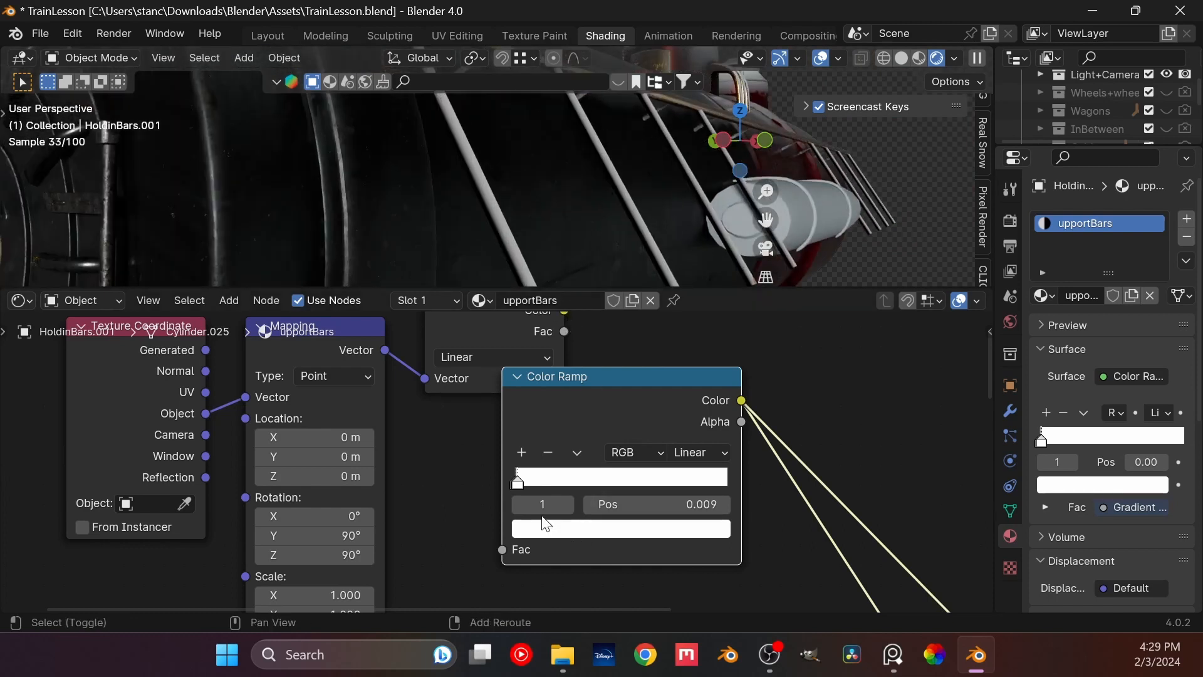
Step: Add a gray stop at 0.008, just before the Color Ramp's white stop
left_click_drag(520, 482, 520, 450)
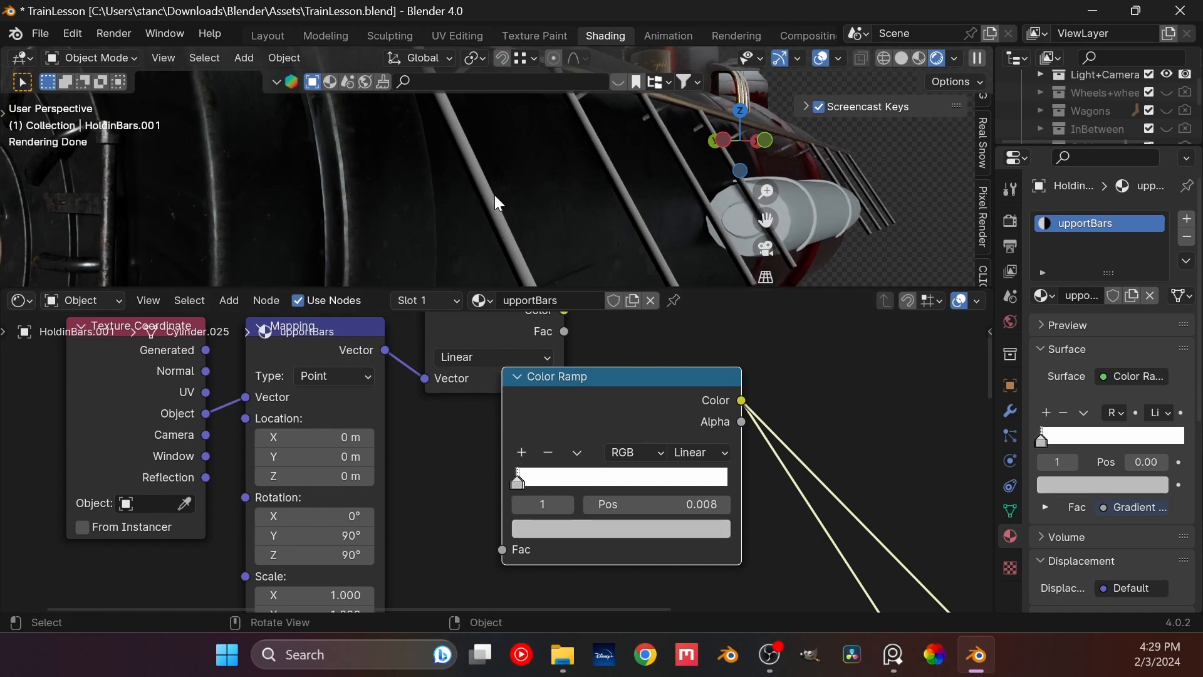
scroll(494, 195, "down", 2)
scroll(494, 205, "down", 2)
Step: Set the Color Ramp's interpolation to Ease and check the gradient on the bars
left_click(699, 453)
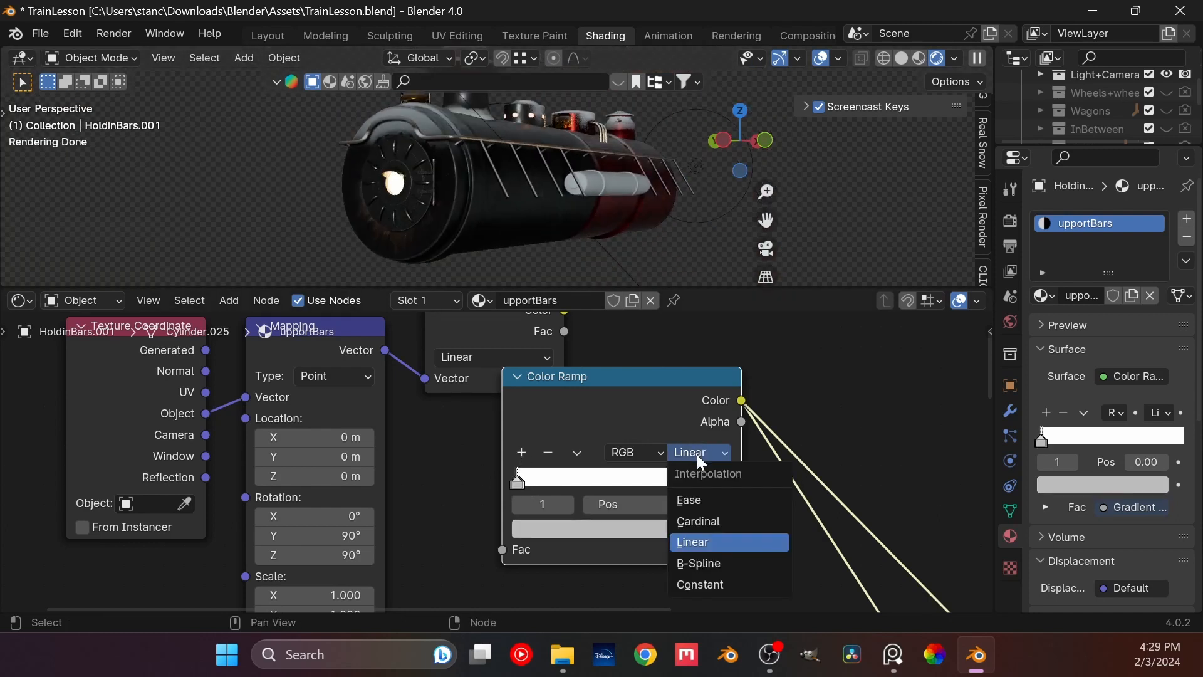
left_click(704, 511)
scroll(465, 200, "up", 5)
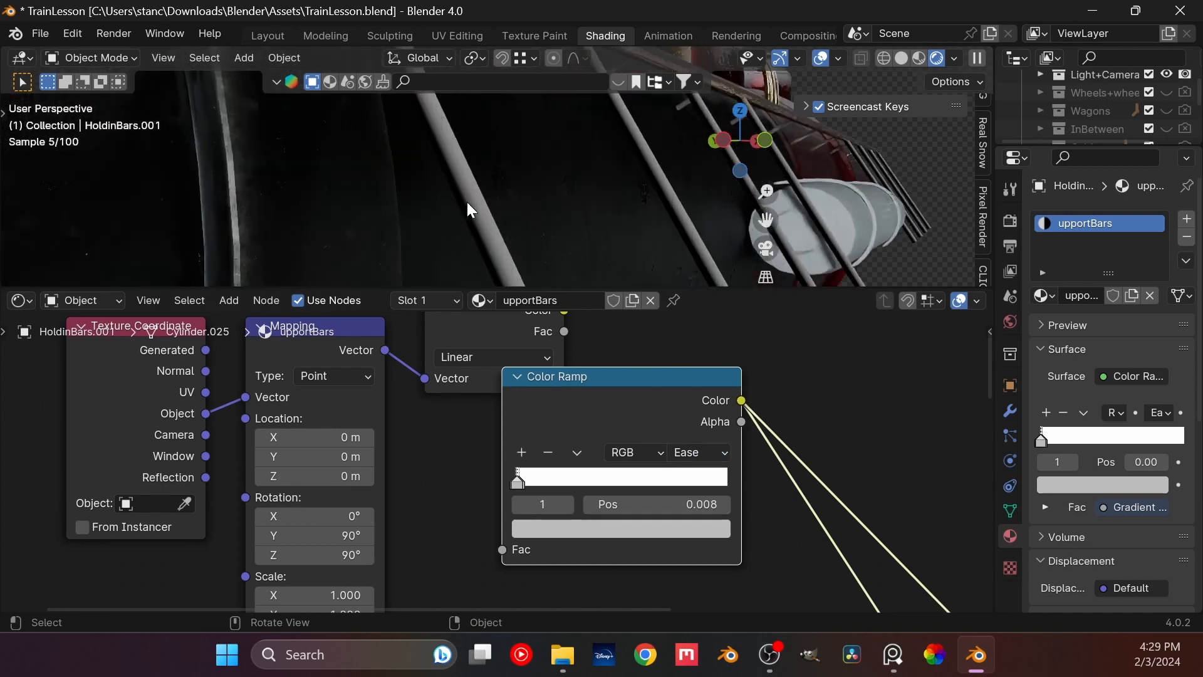
middle_click_drag(468, 202, 517, 238)
Step: Move the Color Ramp clear of the Gradient Texture and reconnect the Mix Shader to the Material Output
scroll(410, 491, "down", 6)
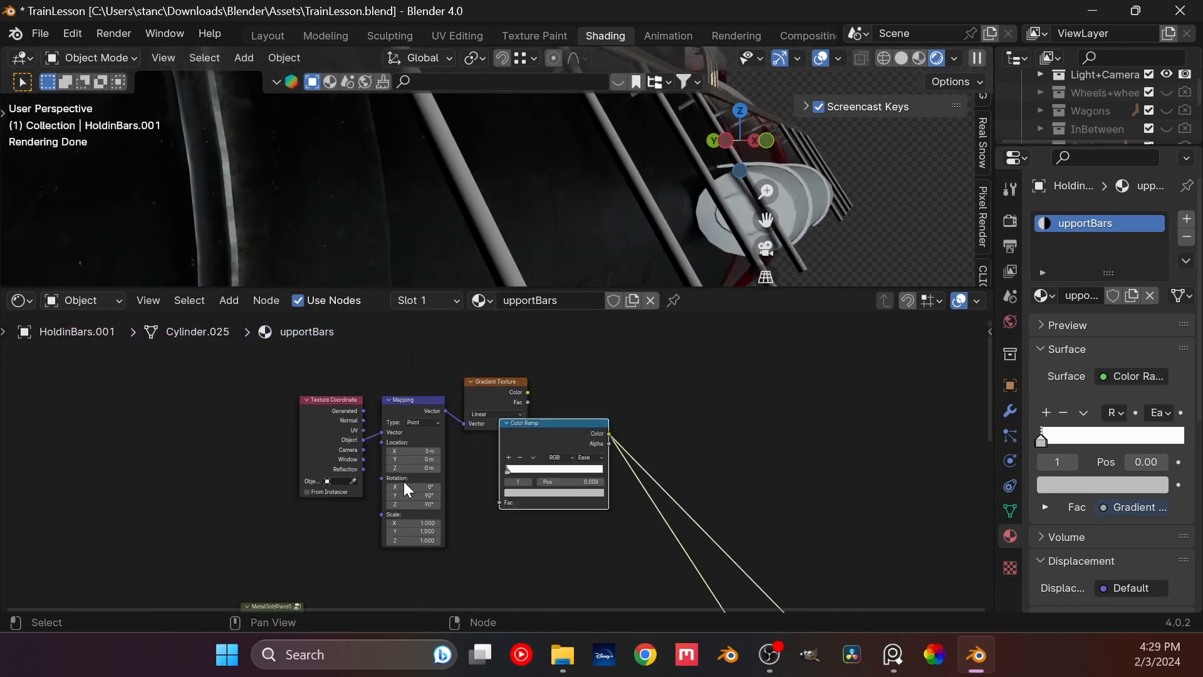
left_click_drag(514, 439, 560, 426)
key("ctrl+z")
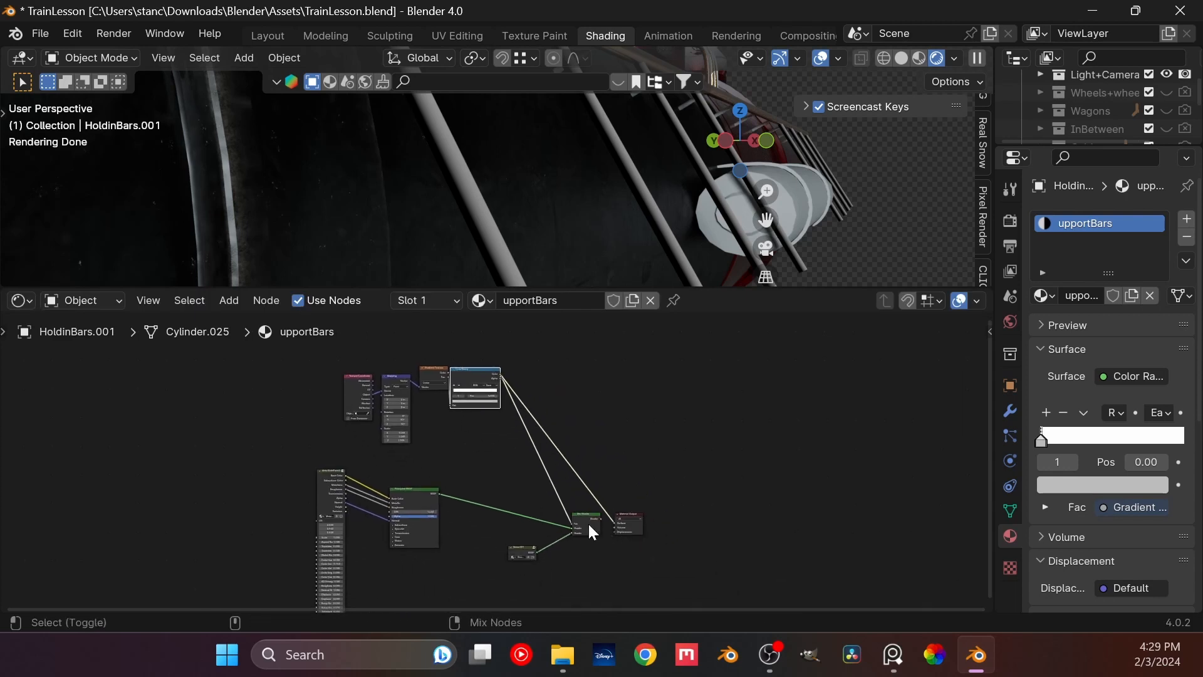
Step: Examine the mixed material on the locomotive's support bars up close and from several angles
scroll(492, 160, "down", 6)
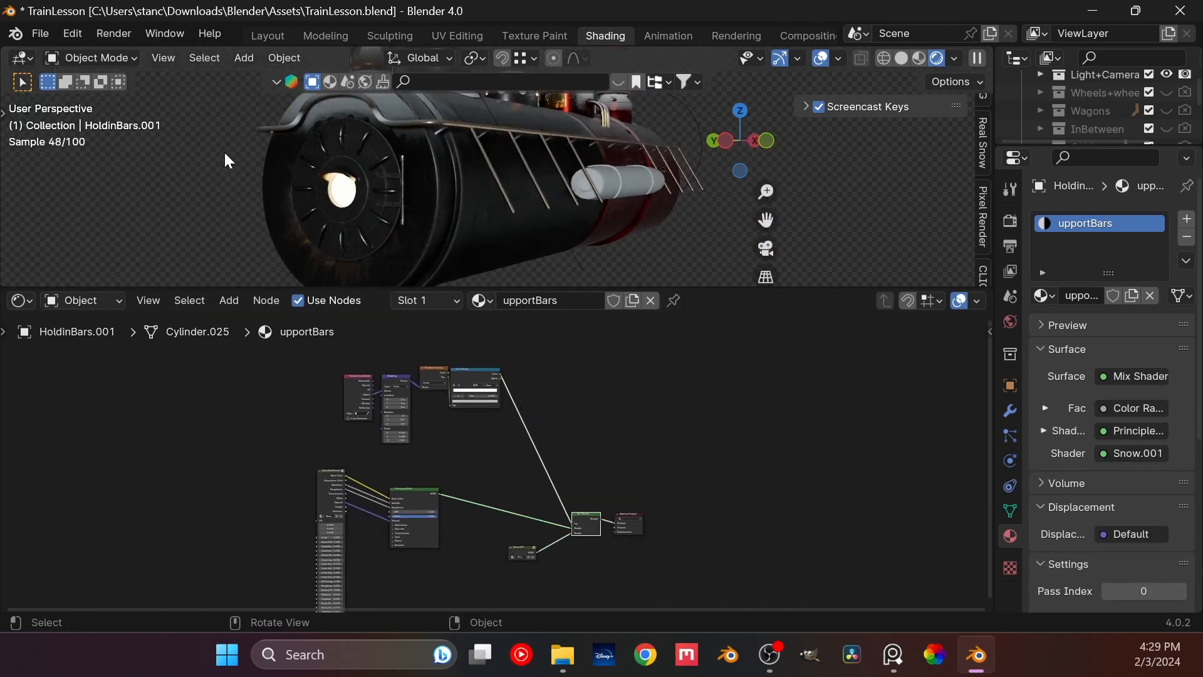
scroll(427, 221, "up", 8)
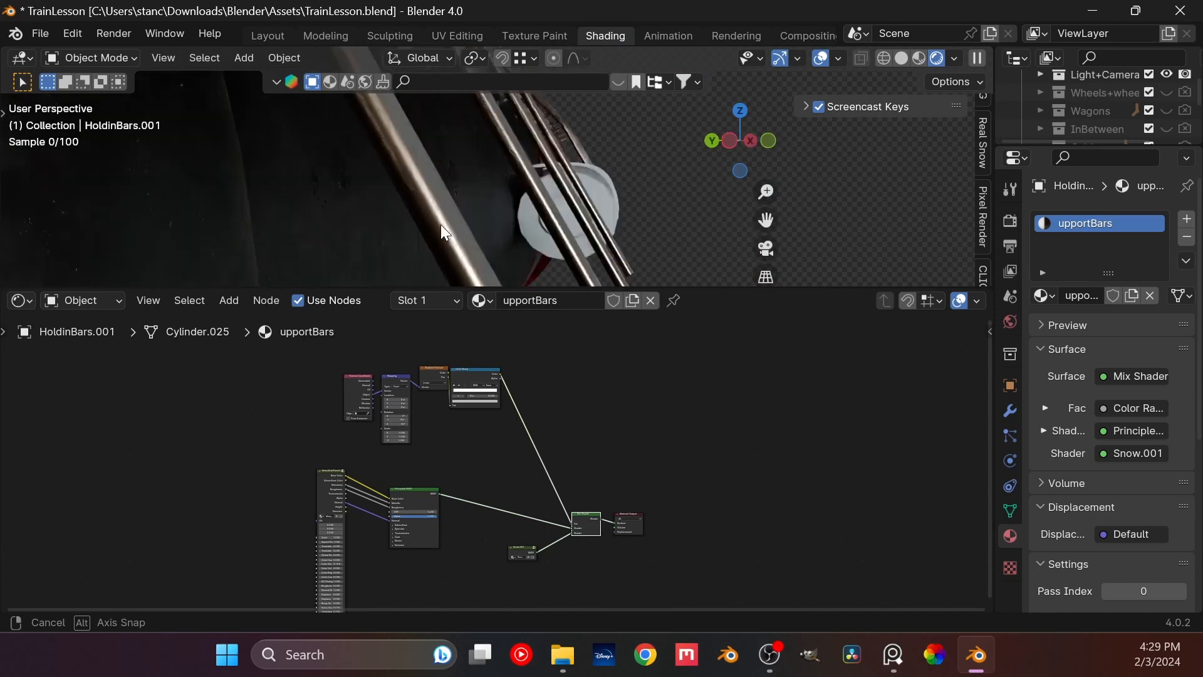
scroll(442, 207, "down", 8)
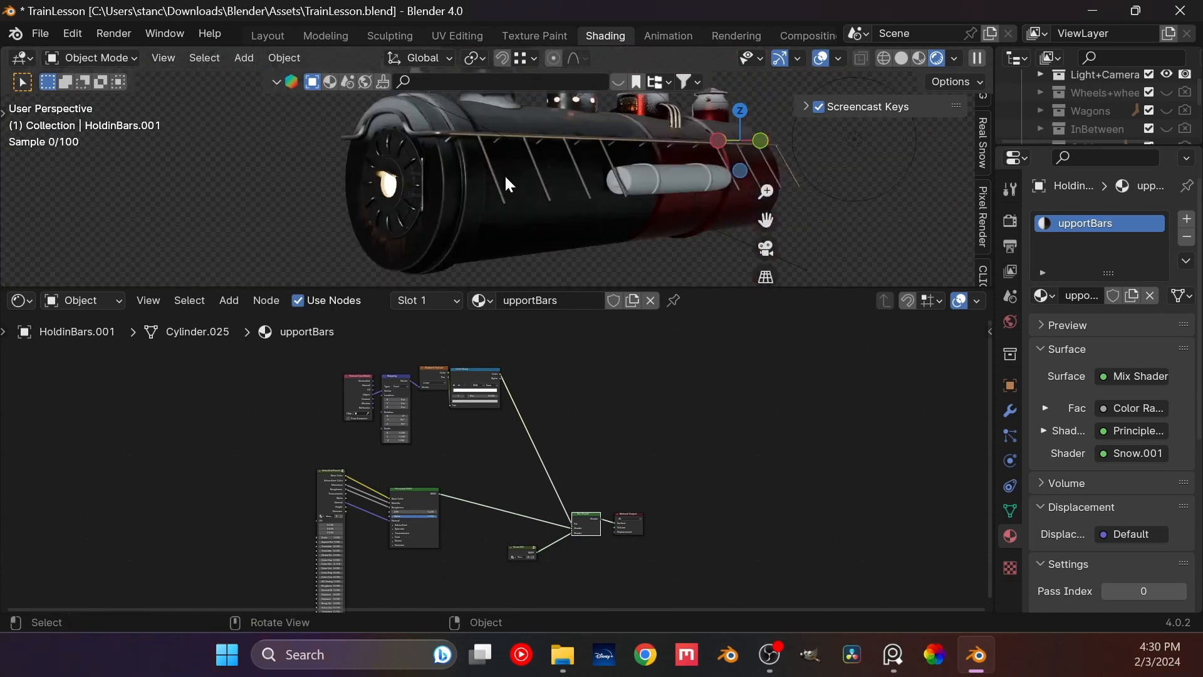
scroll(506, 174, "up", 8)
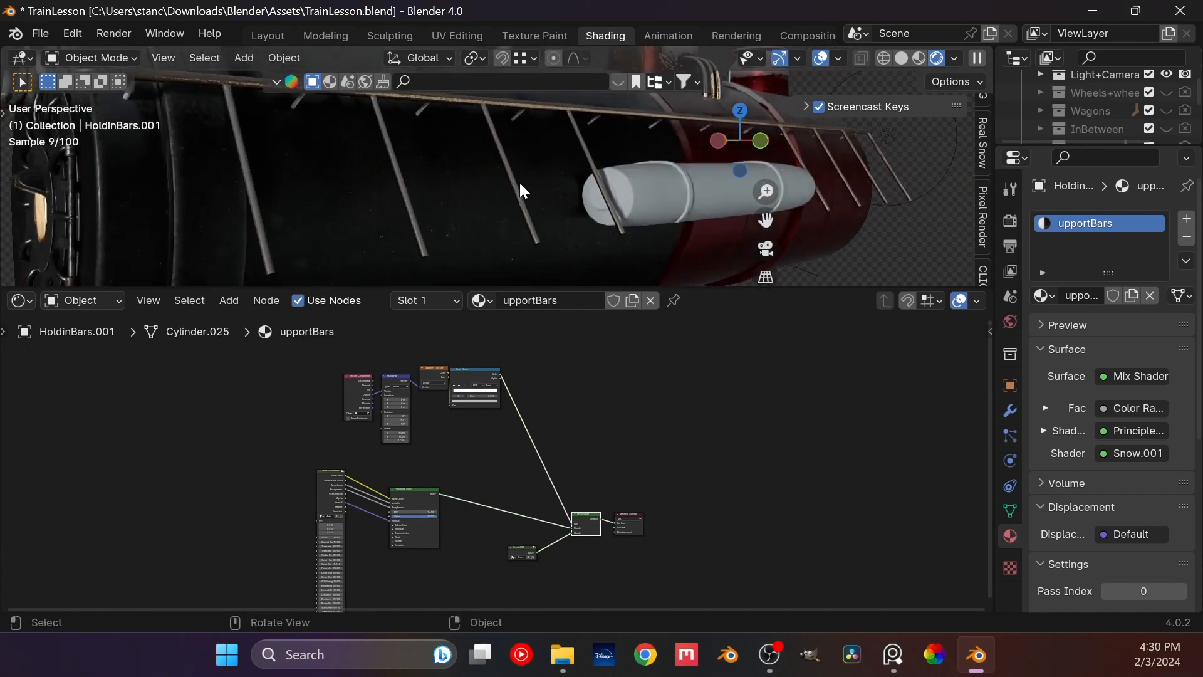
scroll(461, 202, "down", 5)
middle_click_drag(536, 179, 596, 190)
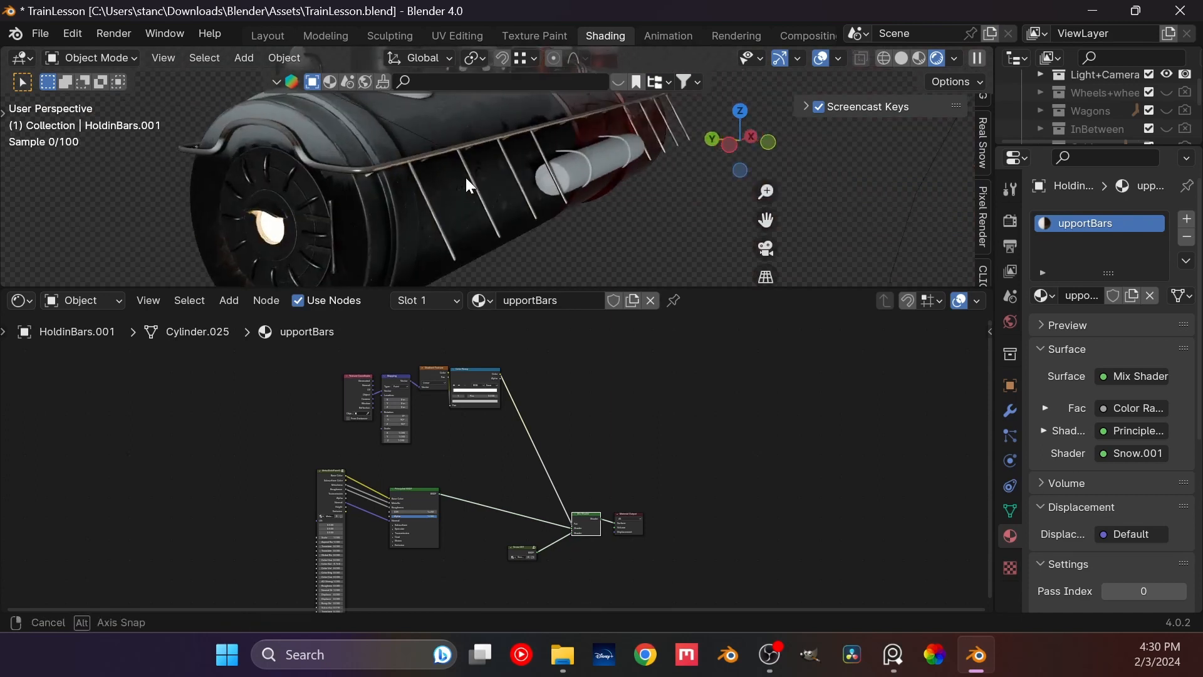
middle_click_drag(465, 178, 519, 227)
scroll(433, 191, "up", 5)
scroll(520, 228, "up", 3)
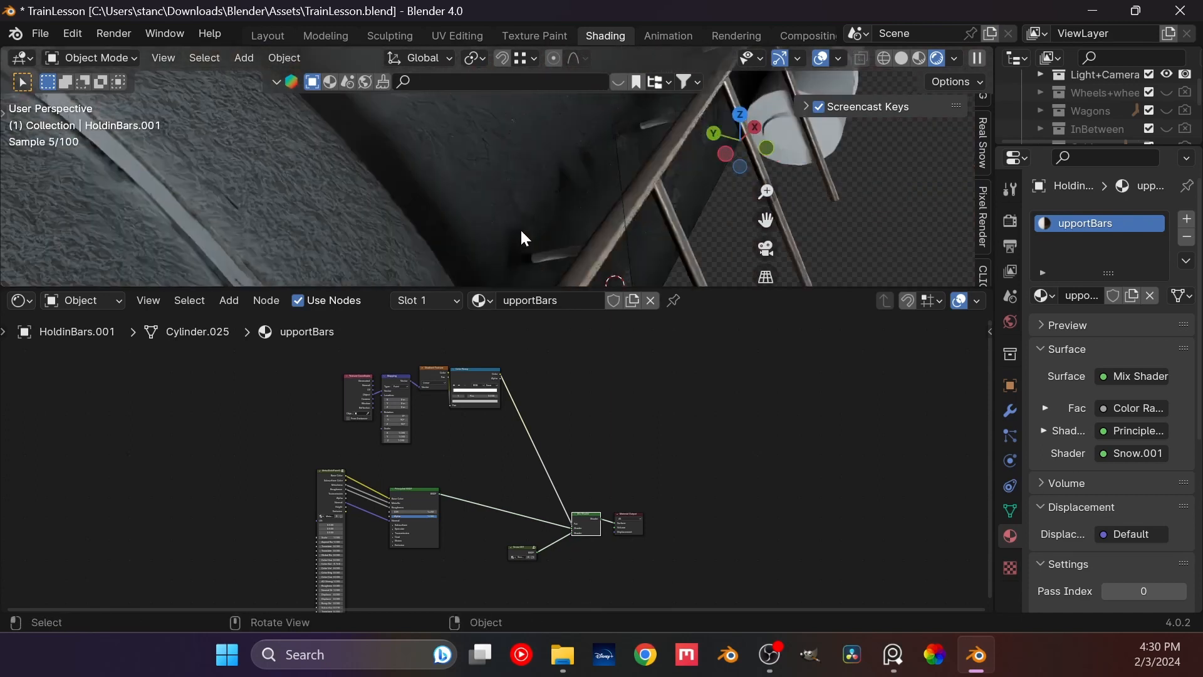
left_click(560, 256)
left_click(458, 301)
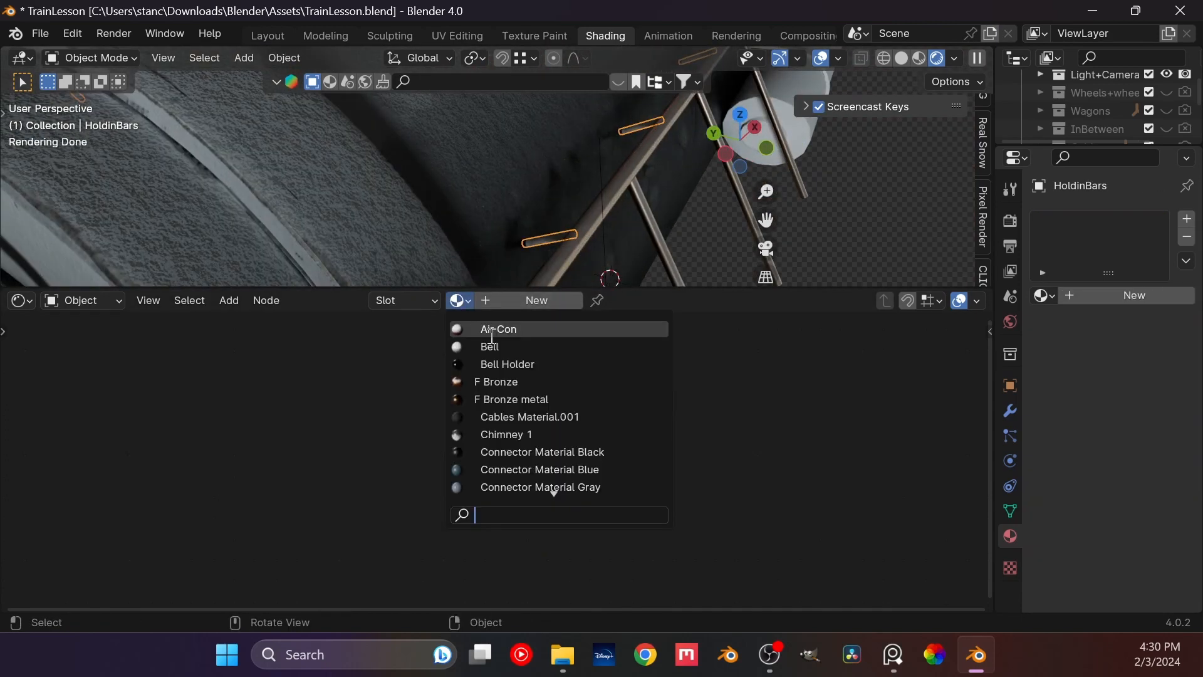
type("su")
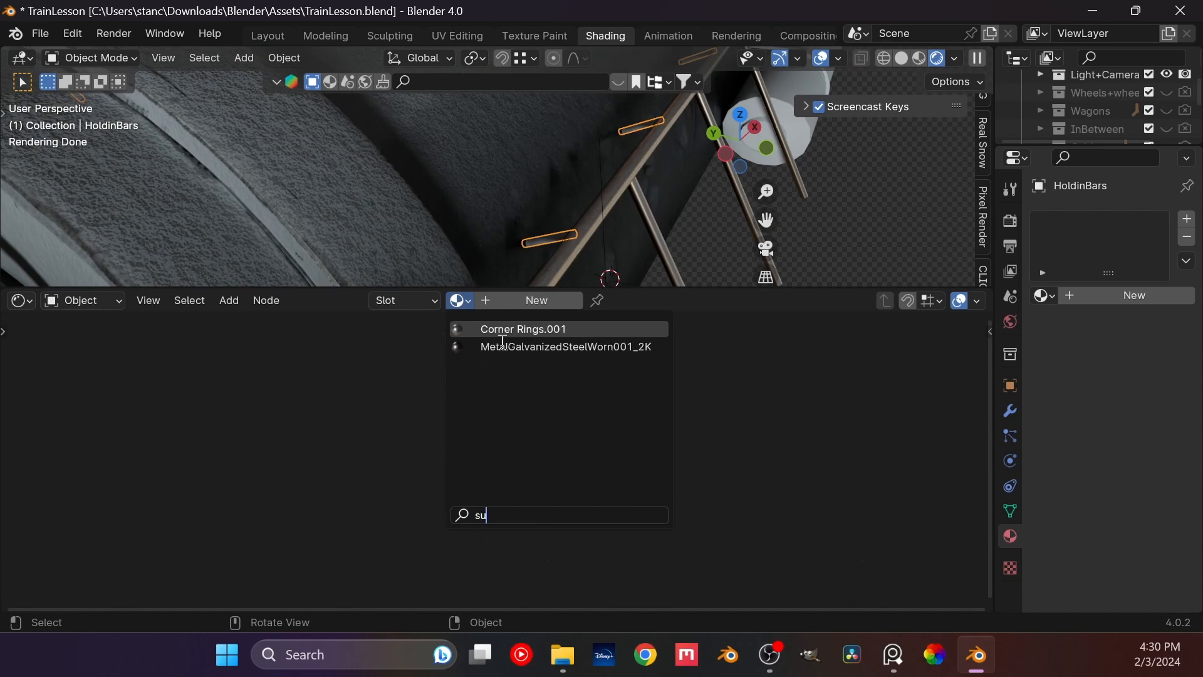
key("BackSpace")
key("BackSpace")
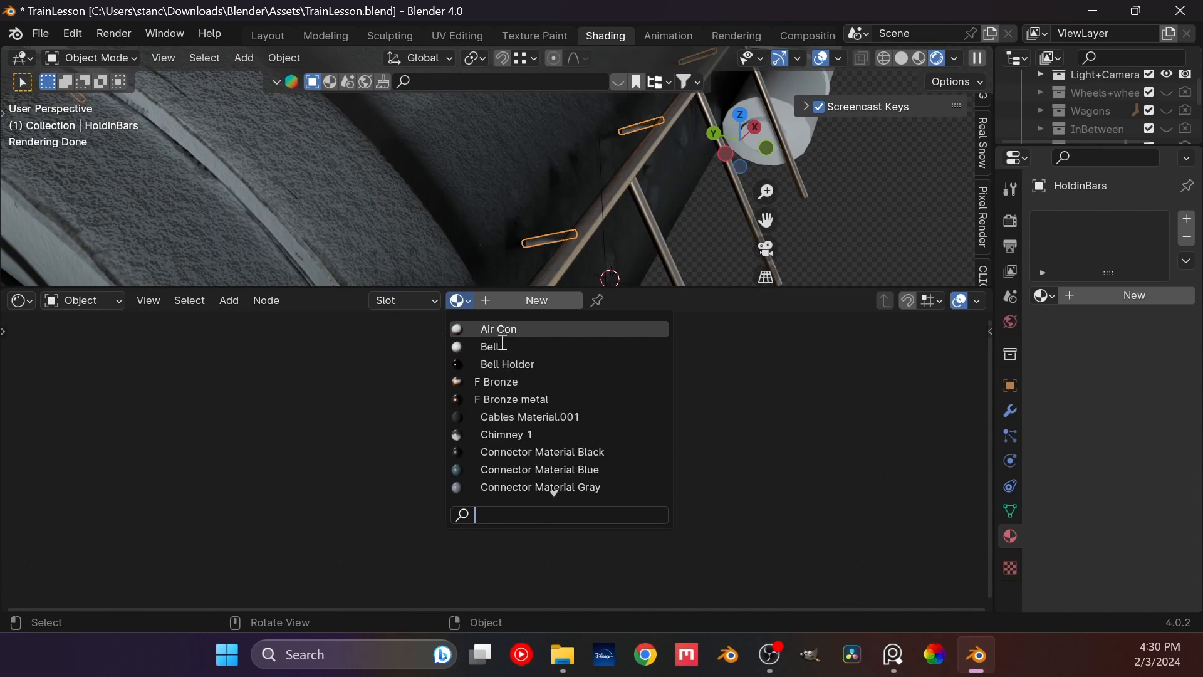
type("sup")
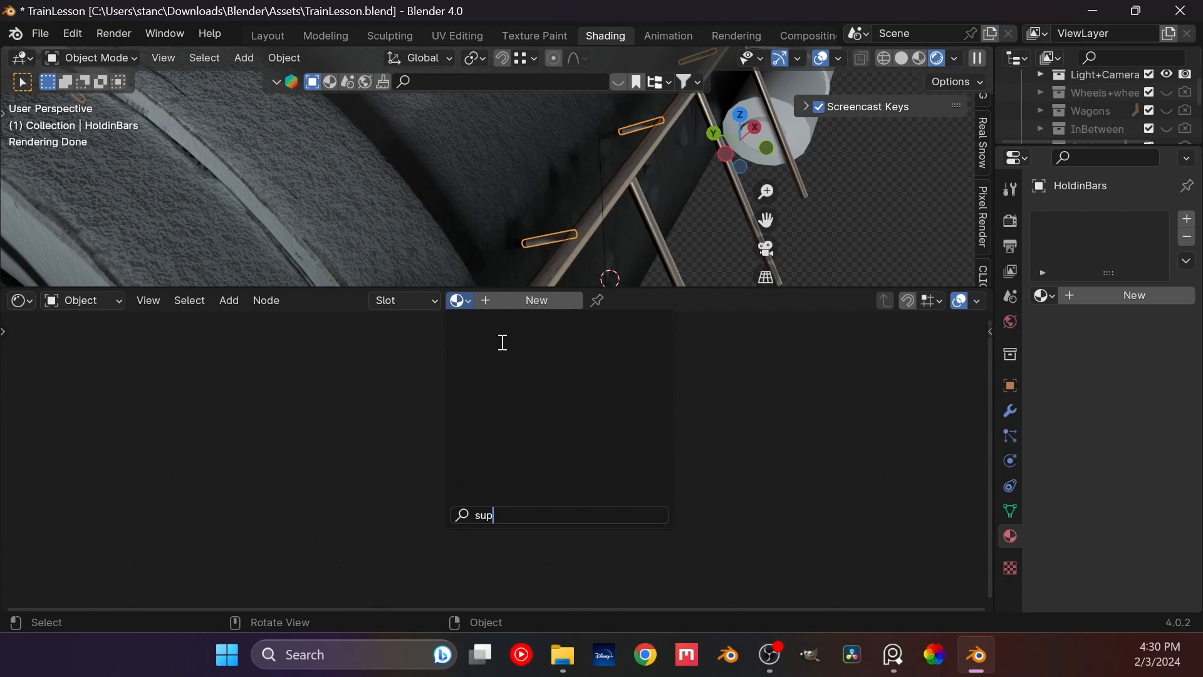
type("p")
Step: Rename the long bars' upportBars material as SupportBars
left_click(657, 246)
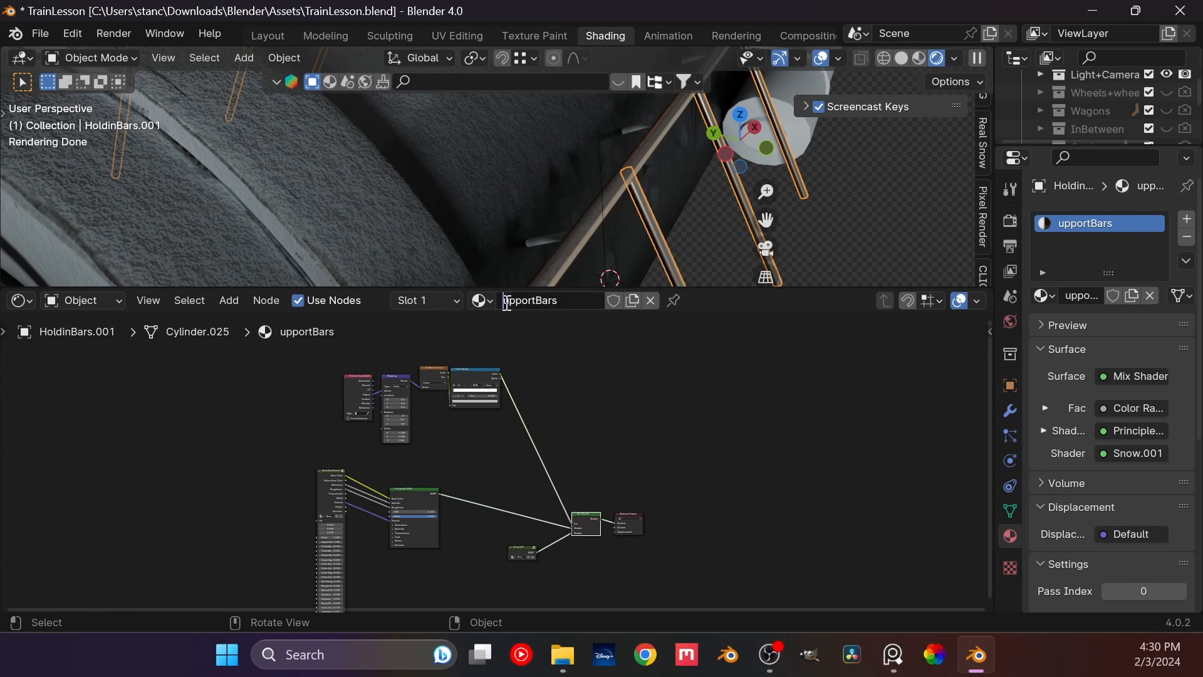
type("S")
key("Return")
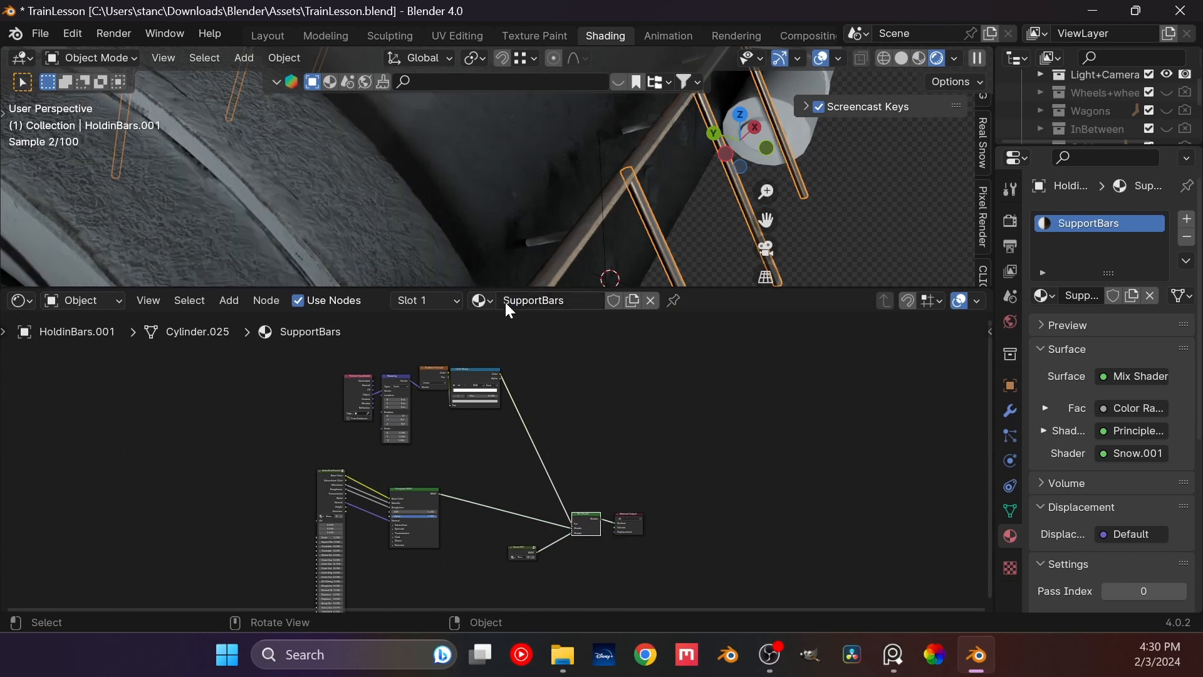
Step: Save the file and assign the SupportBars material to the short HoldinBars object
left_click(554, 235)
key("ctrl+s")
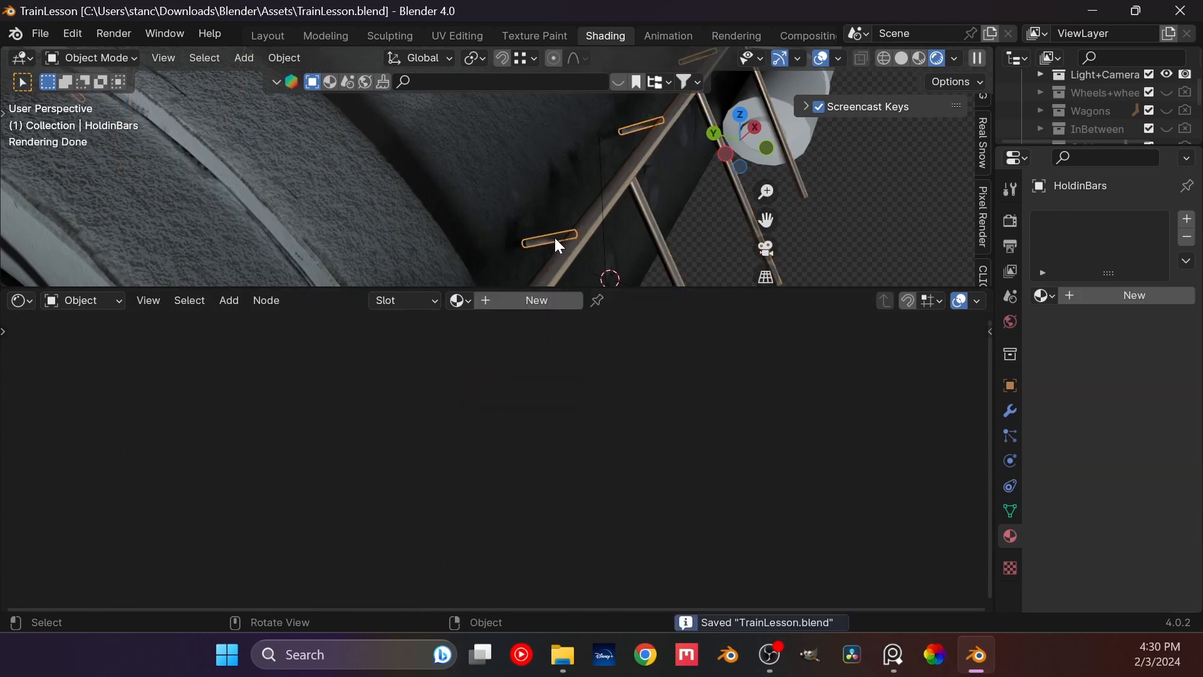
left_click(472, 303)
type("su")
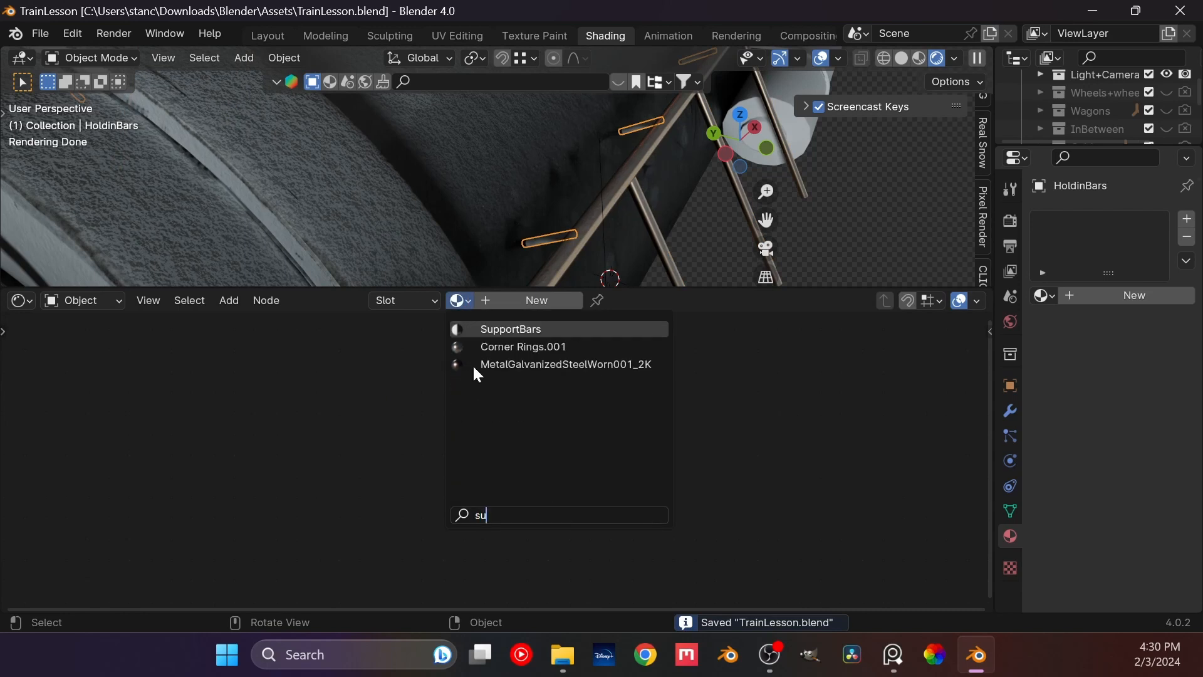
key("Return")
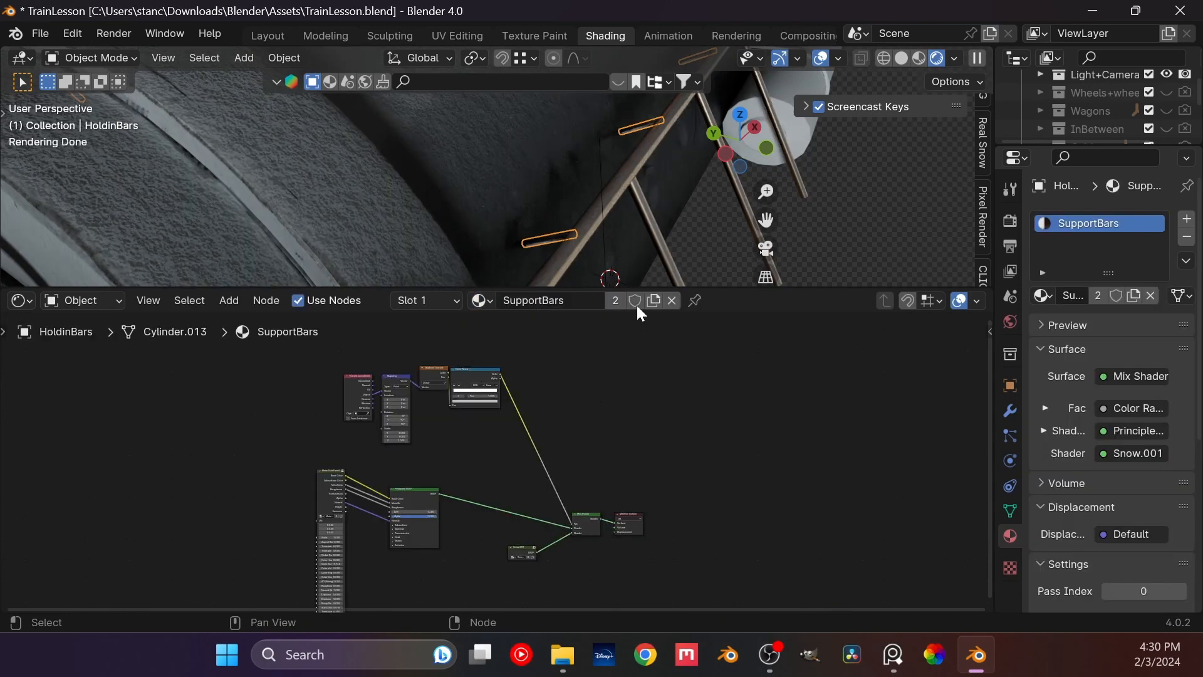
Step: Make the short bars' material a single-user copy and name it HoldingBars
left_click(618, 301)
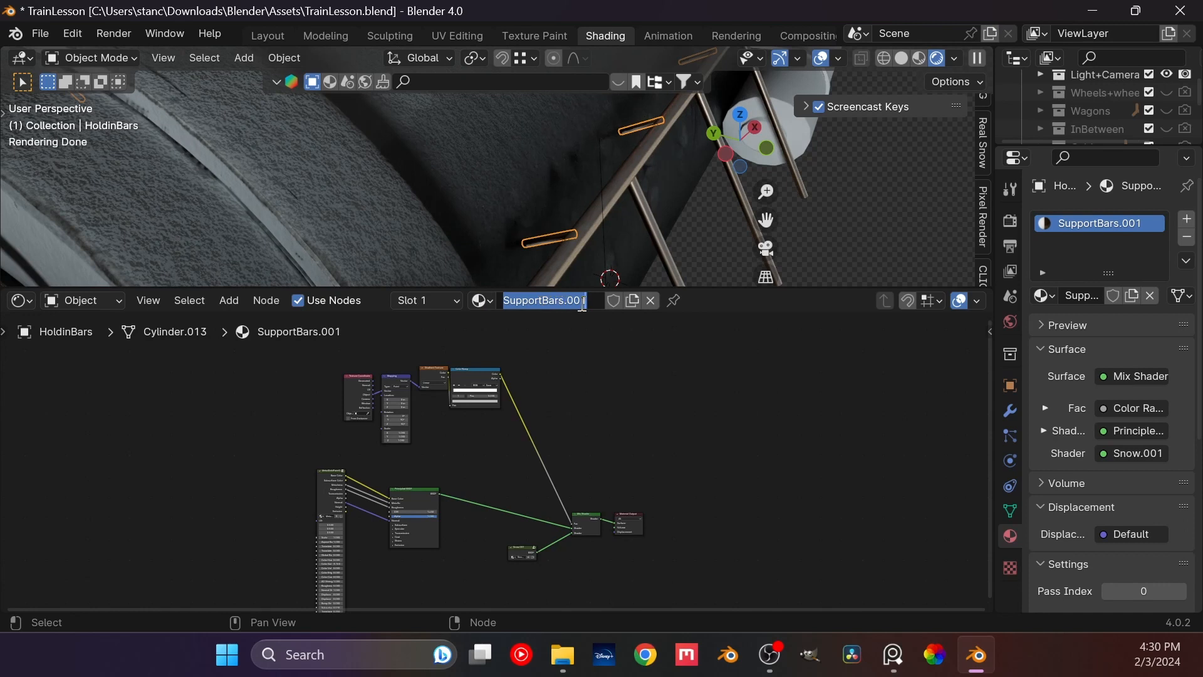
left_click(582, 302)
type("Hol")
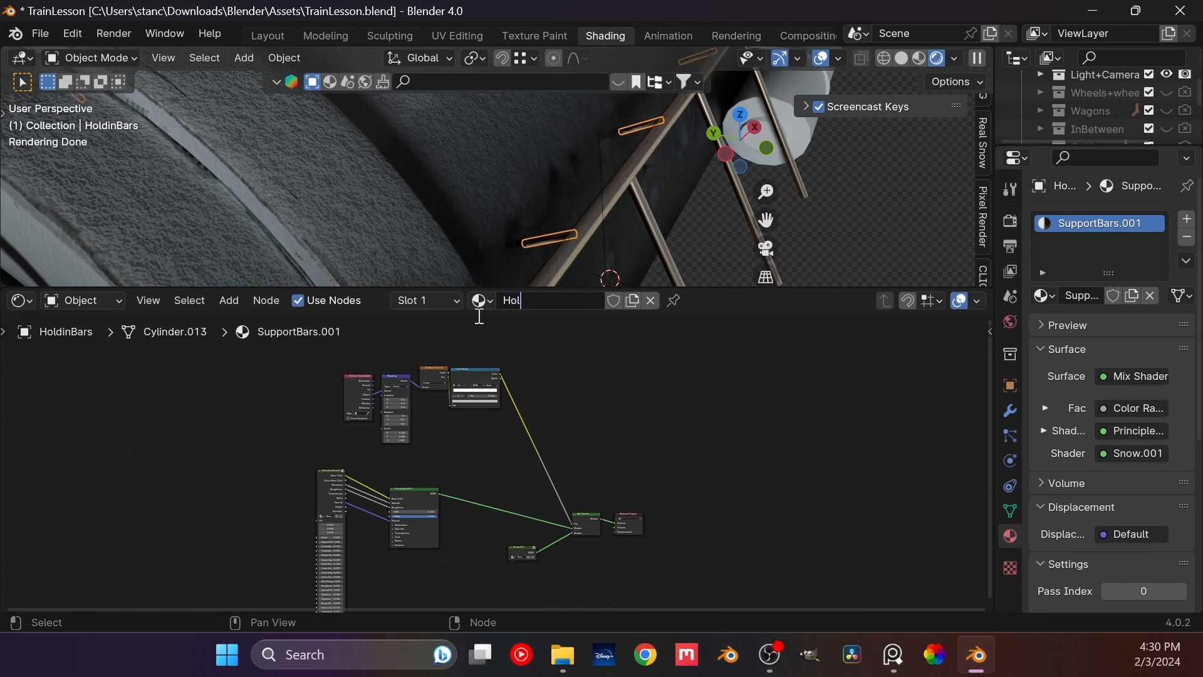
type("dingBars")
key("Return")
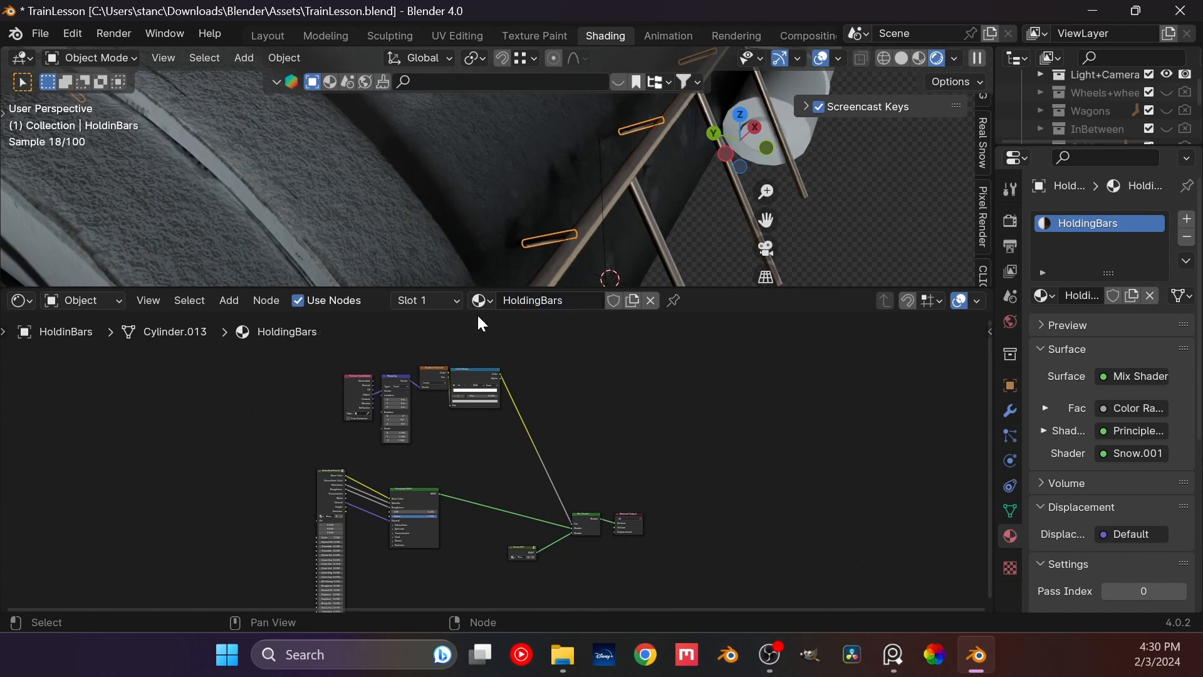
Step: Preview the HoldingBars material's Color Ramp output directly on the short bars
scroll(569, 461, "up", 5)
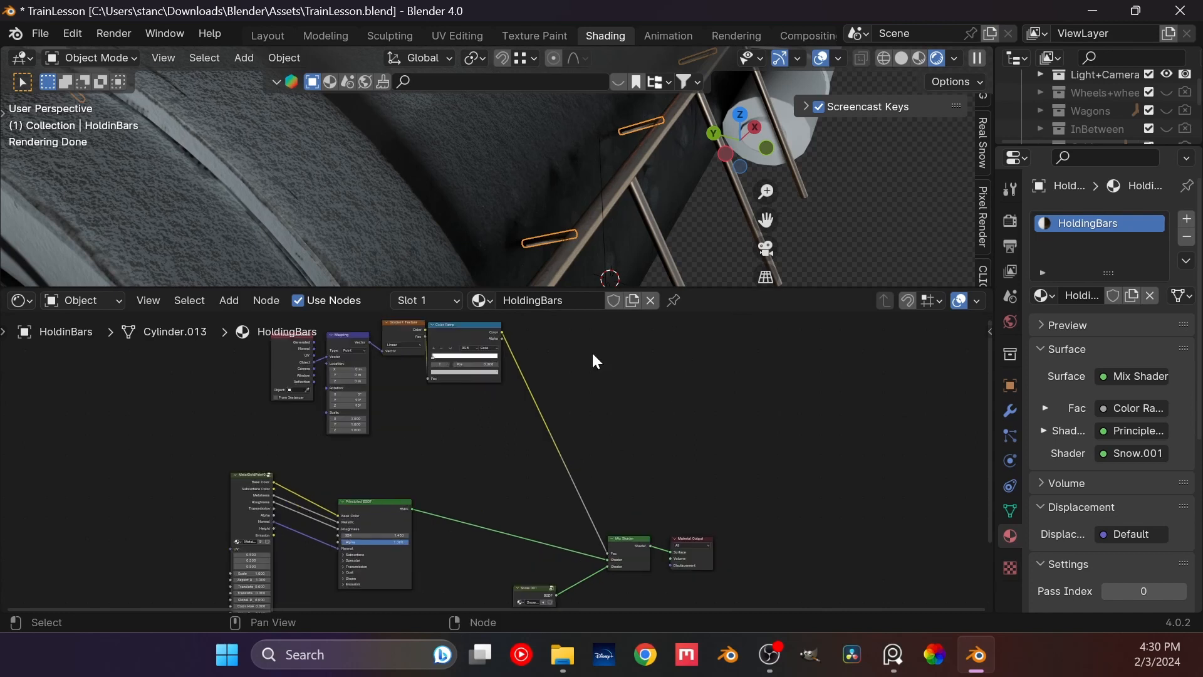
left_click(501, 413, "ctrl+shift")
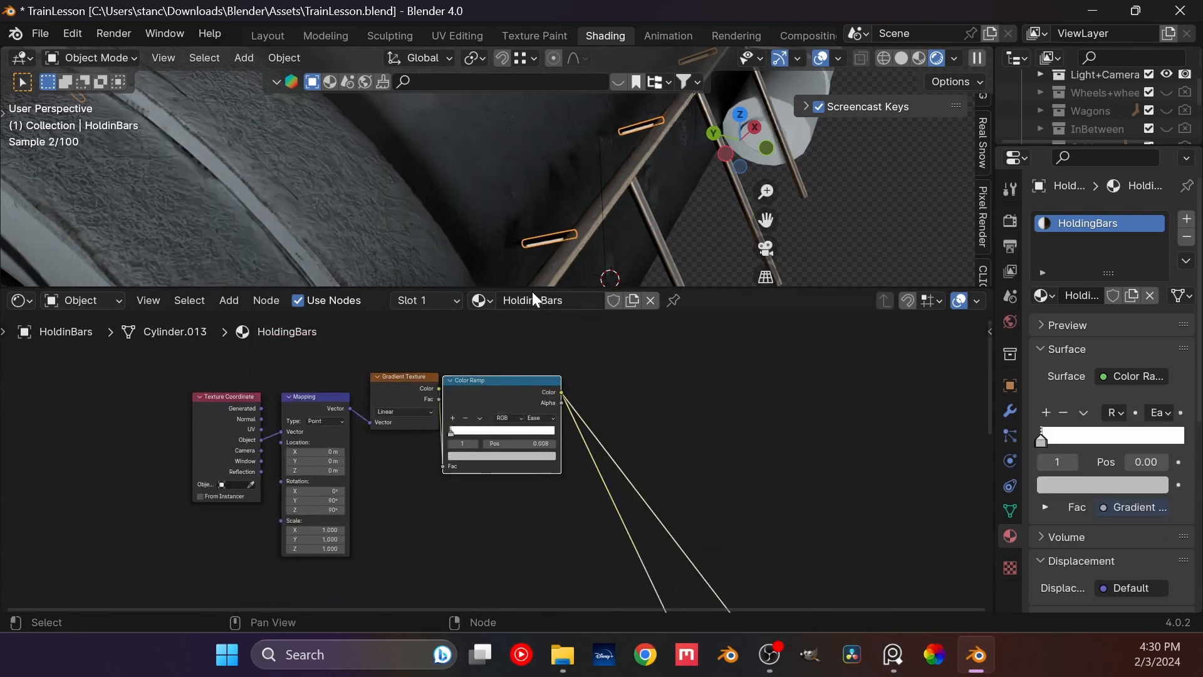
scroll(540, 242, "up", 4)
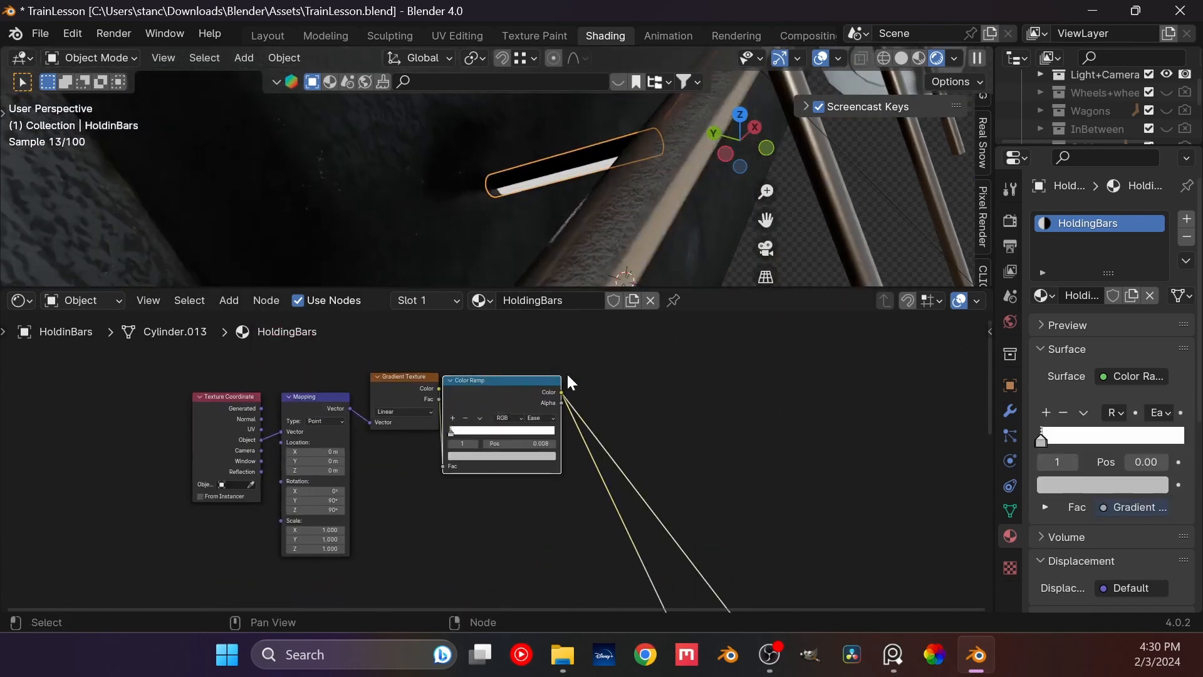
scroll(438, 426, "up", 2)
scroll(503, 465, "up", 3)
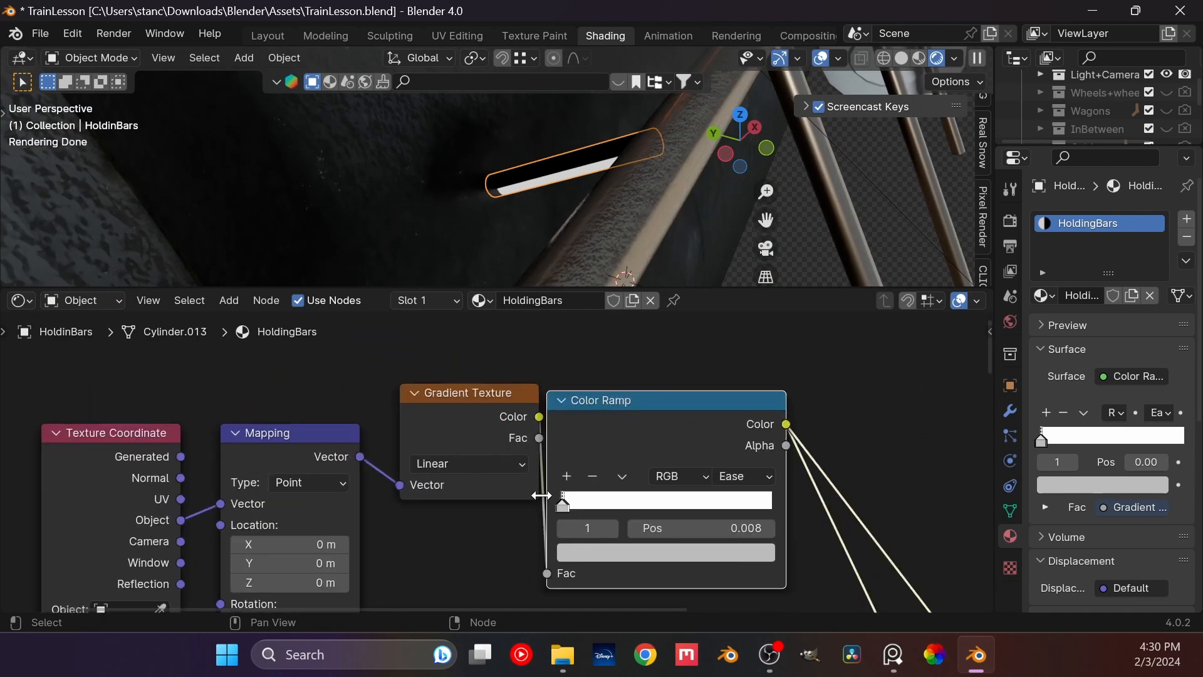
Step: Move the Color Ramp's gray stop to 0.113 and delete the white stop near the start
left_click(574, 514)
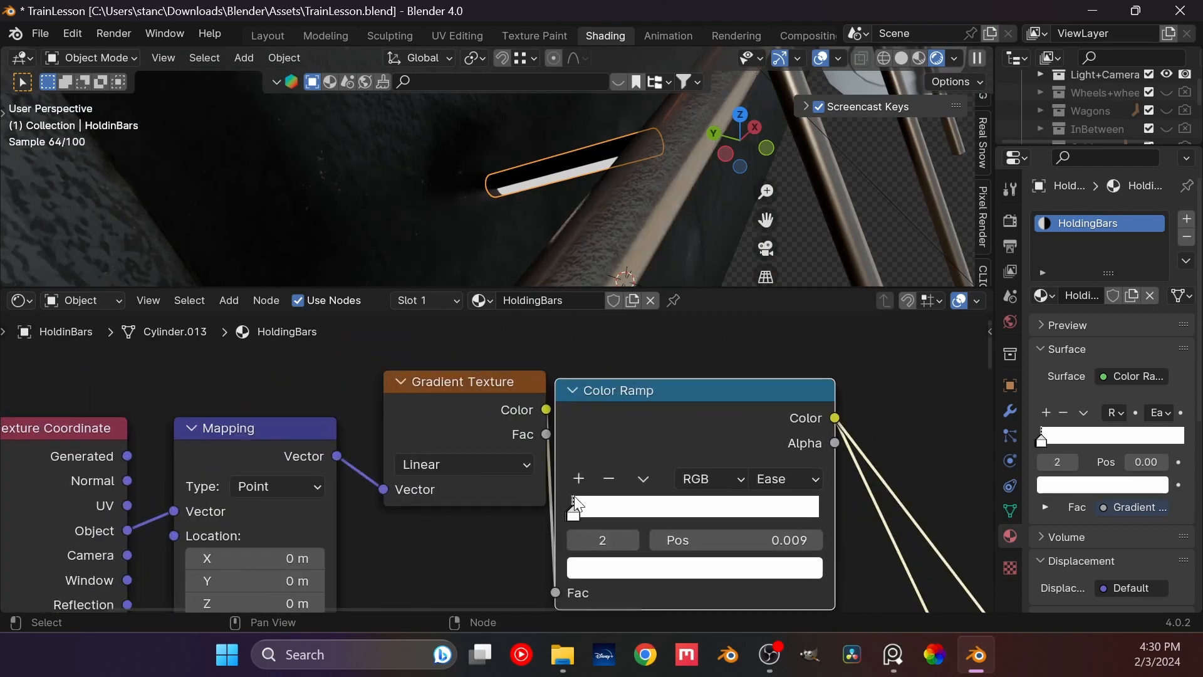
left_click_drag(574, 519, 597, 520)
left_click_drag(596, 516, 624, 515)
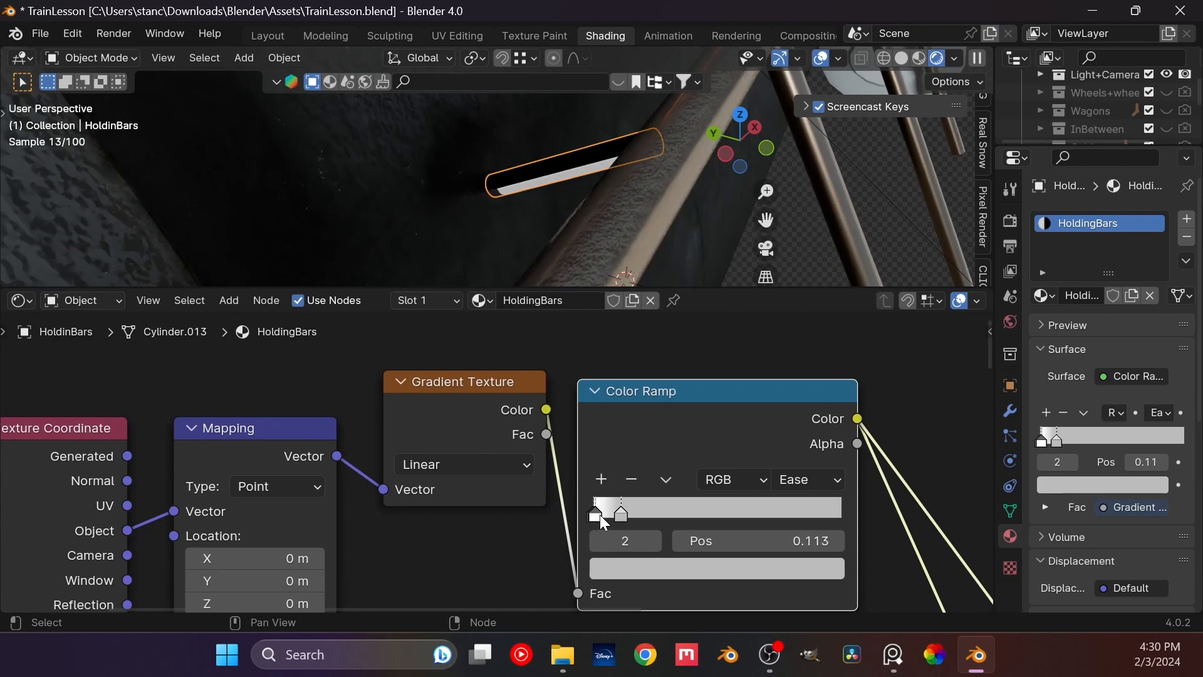
left_click(600, 514)
left_click(629, 478)
middle_click_drag(413, 587, 502, 443)
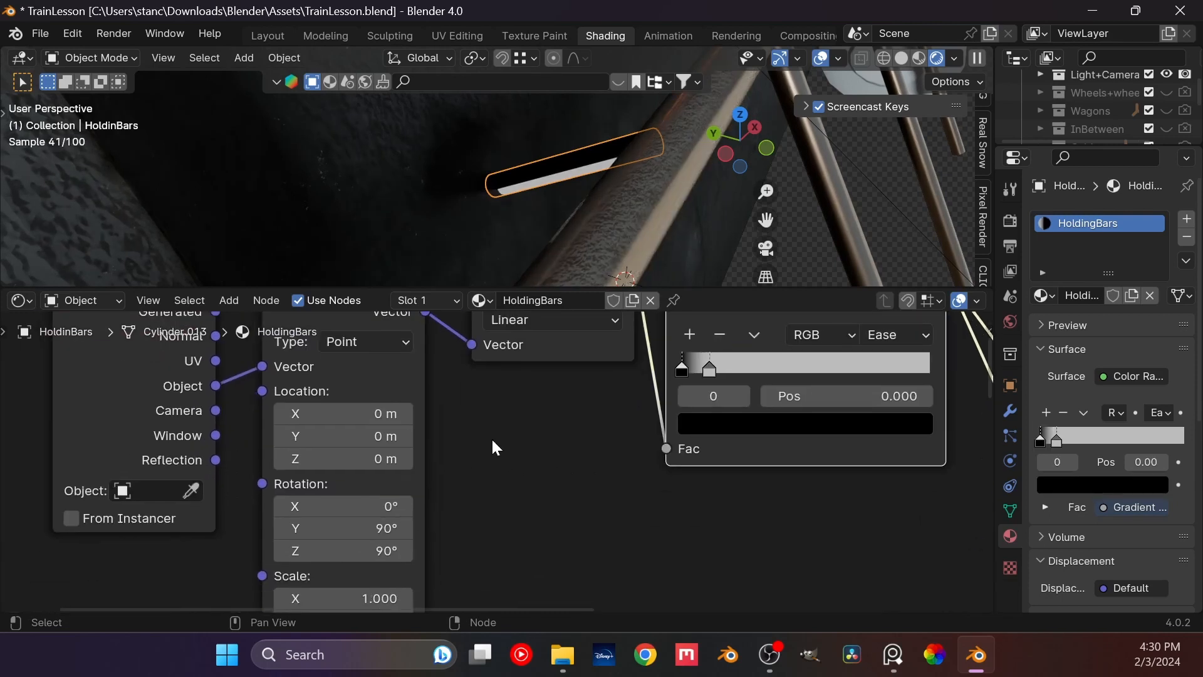
Step: Recolor the remaining gray stop white, move it to 0.015 and check the short bars
left_click_drag(711, 371, 692, 370)
left_click(831, 423)
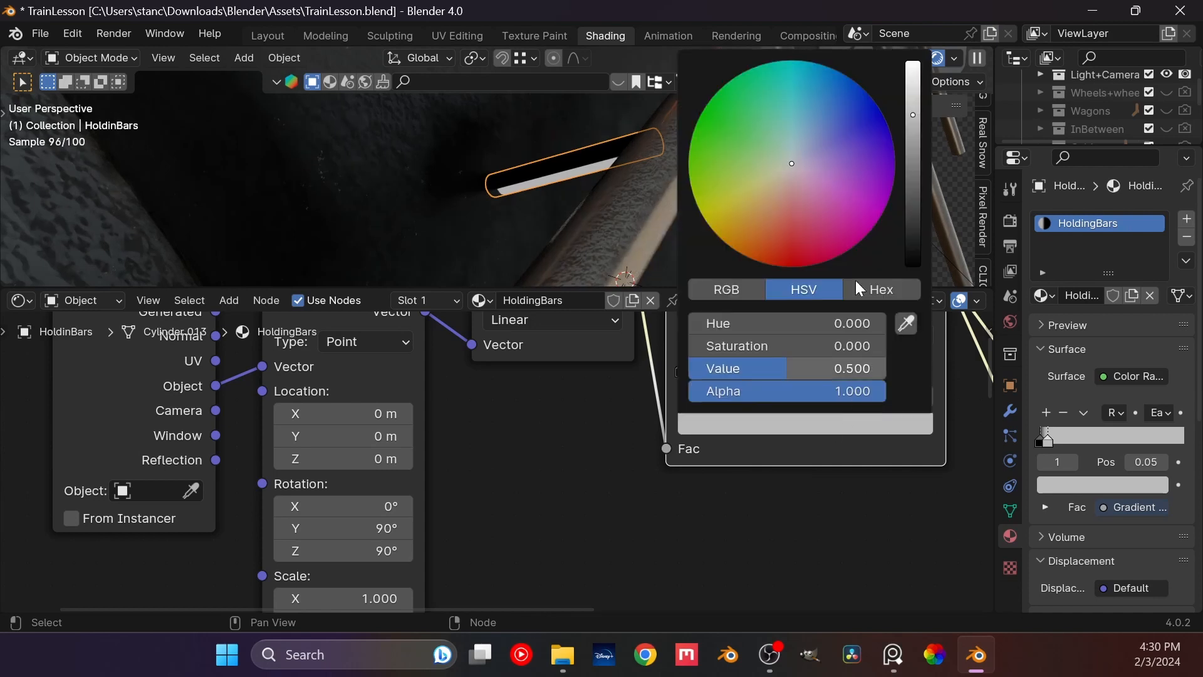
left_click_drag(905, 141, 905, 62)
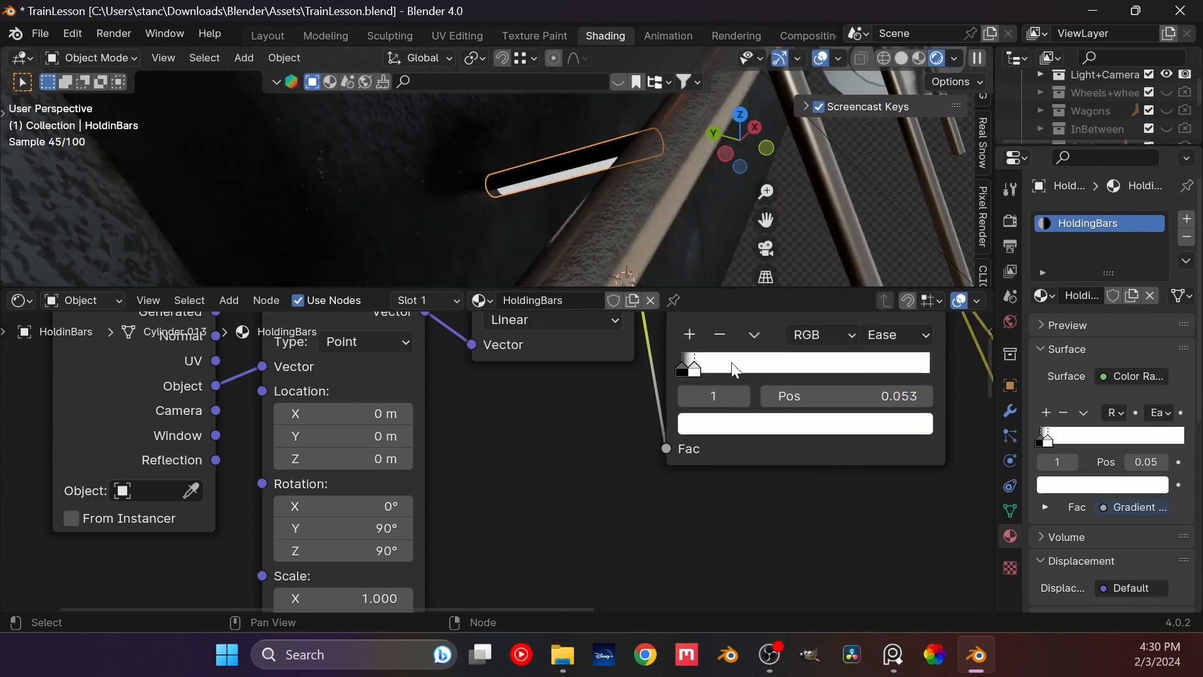
left_click_drag(696, 371, 654, 382)
middle_click_drag(622, 179, 671, 164)
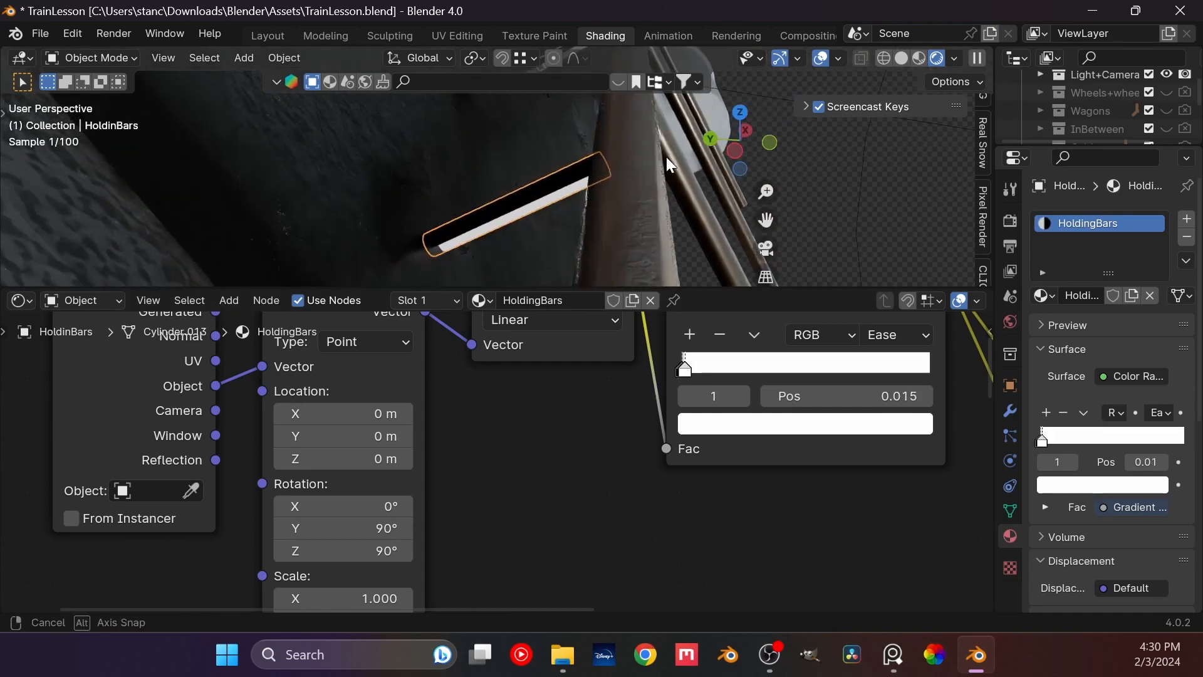
Step: Reposition the HoldingBars Color Ramp node and move its black stop to 0.063, past the white stop
key("g")
left_click(700, 375)
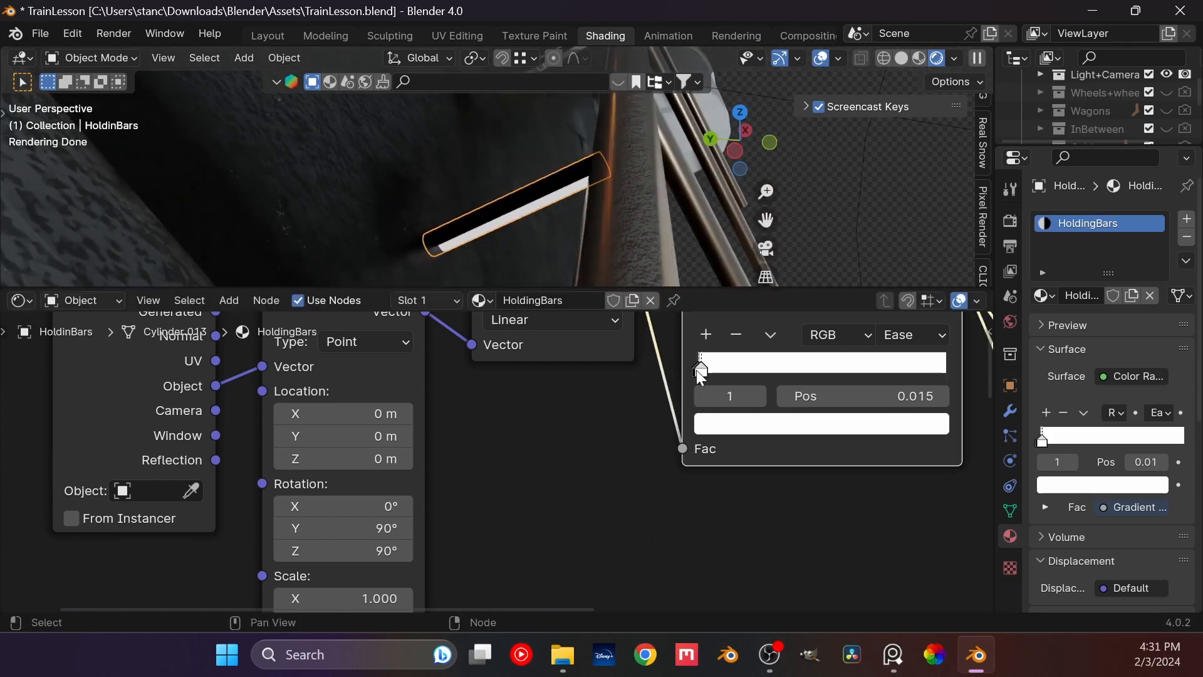
mouse_move(700, 374)
left_mouse_down()
mouse_move(667, 372)
mouse_move(720, 366)
mouse_move(712, 376)
left_mouse_up()
scroll(489, 433, "down", 2)
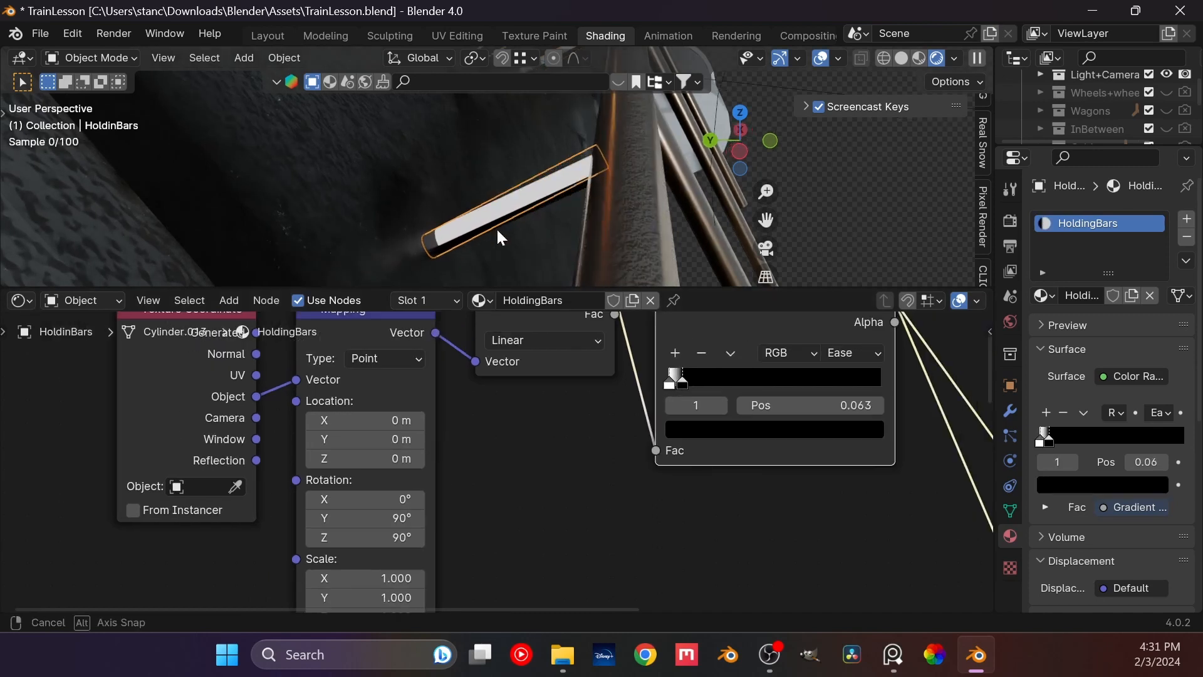
middle_click_drag(496, 227, 499, 253)
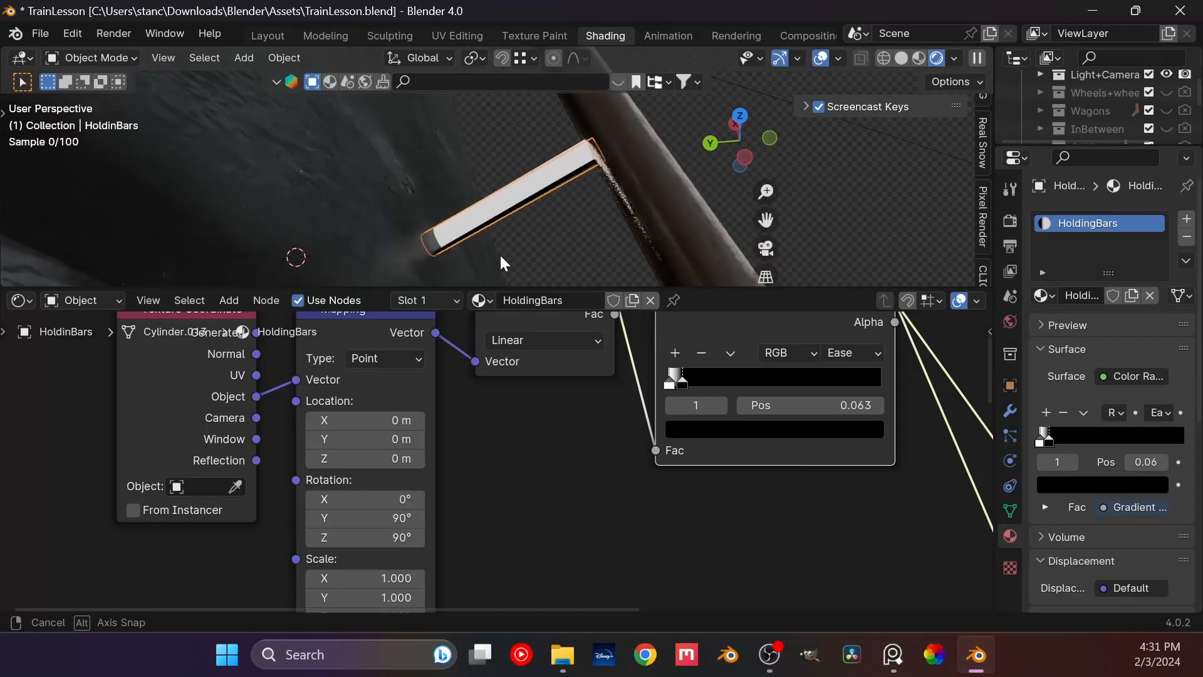
Step: Add a light gray stop at 0.080 between the Color Ramp's white and black stops
left_click(675, 354)
mouse_move(683, 381)
left_mouse_down()
mouse_move(764, 386)
mouse_move(685, 382)
left_mouse_up()
left_click(685, 382)
left_click(720, 384)
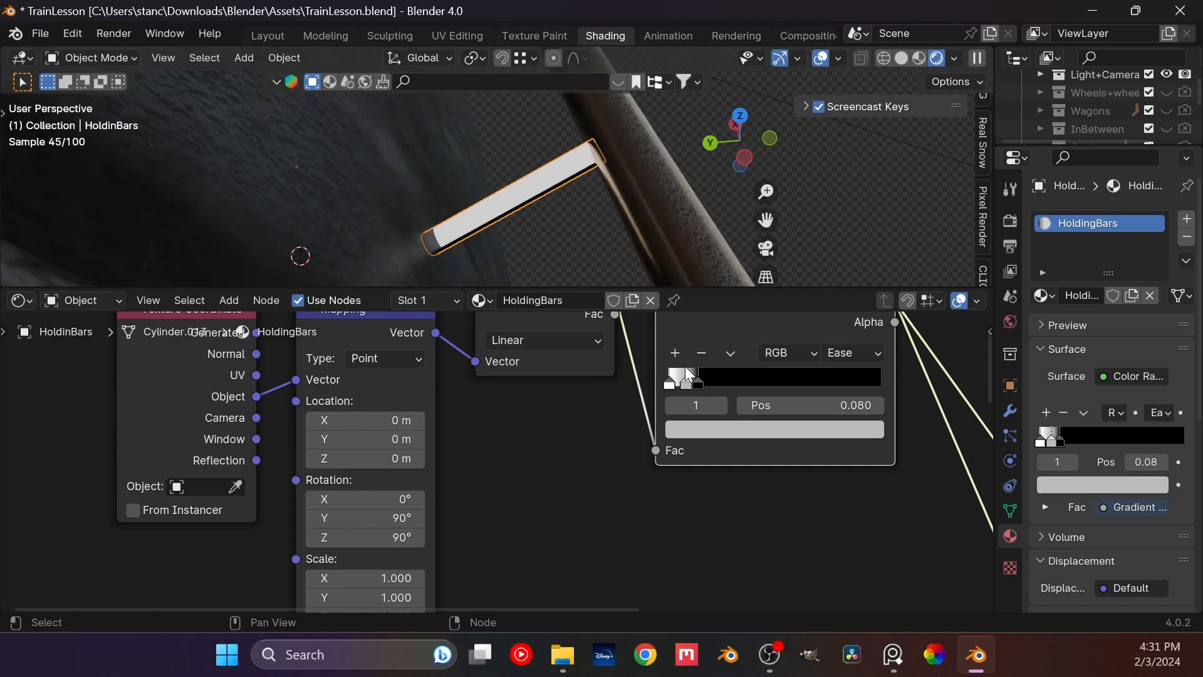
Step: Move the Color Ramp's black stop to 0.520 and the light gray stop to 0.079
scroll(573, 178, "up", 5)
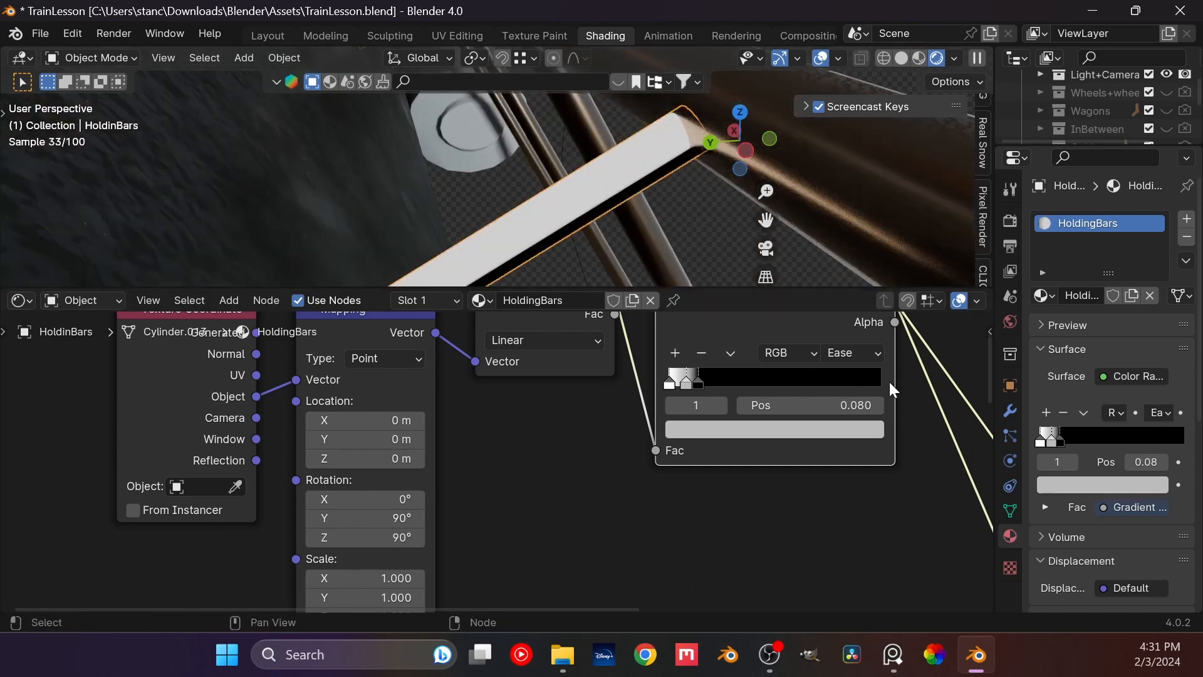
left_click_drag(702, 378, 789, 387)
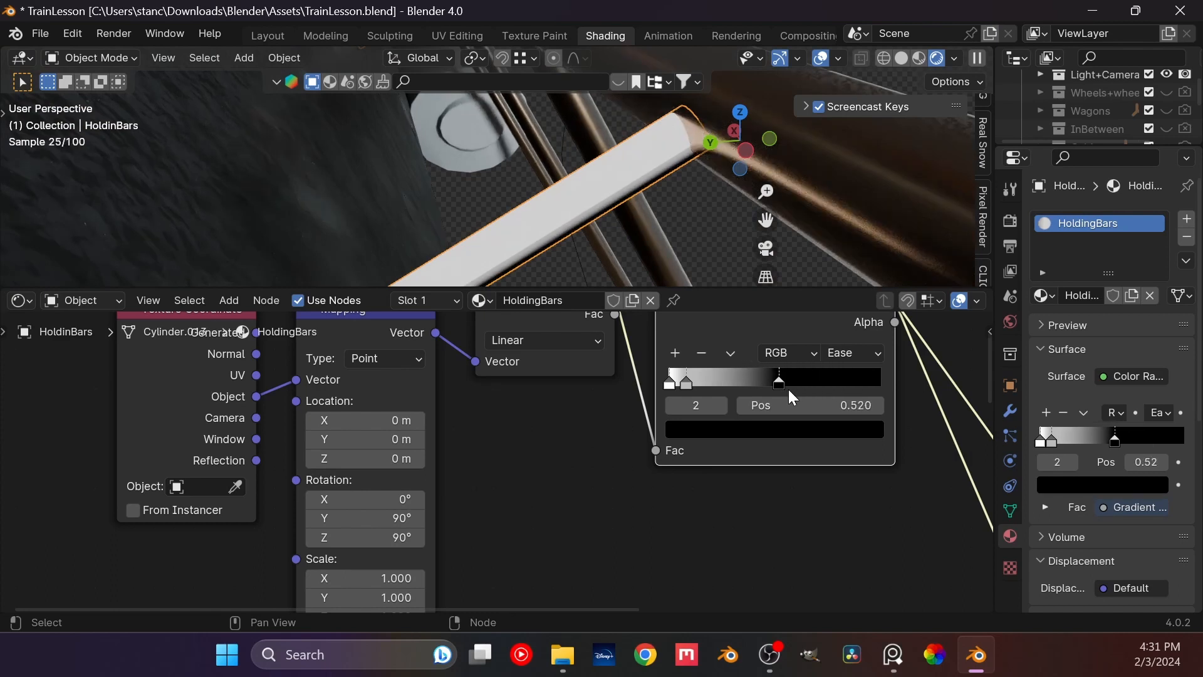
mouse_move(687, 381)
left_mouse_down()
mouse_move(742, 381)
mouse_move(668, 389)
mouse_move(686, 392)
left_mouse_up()
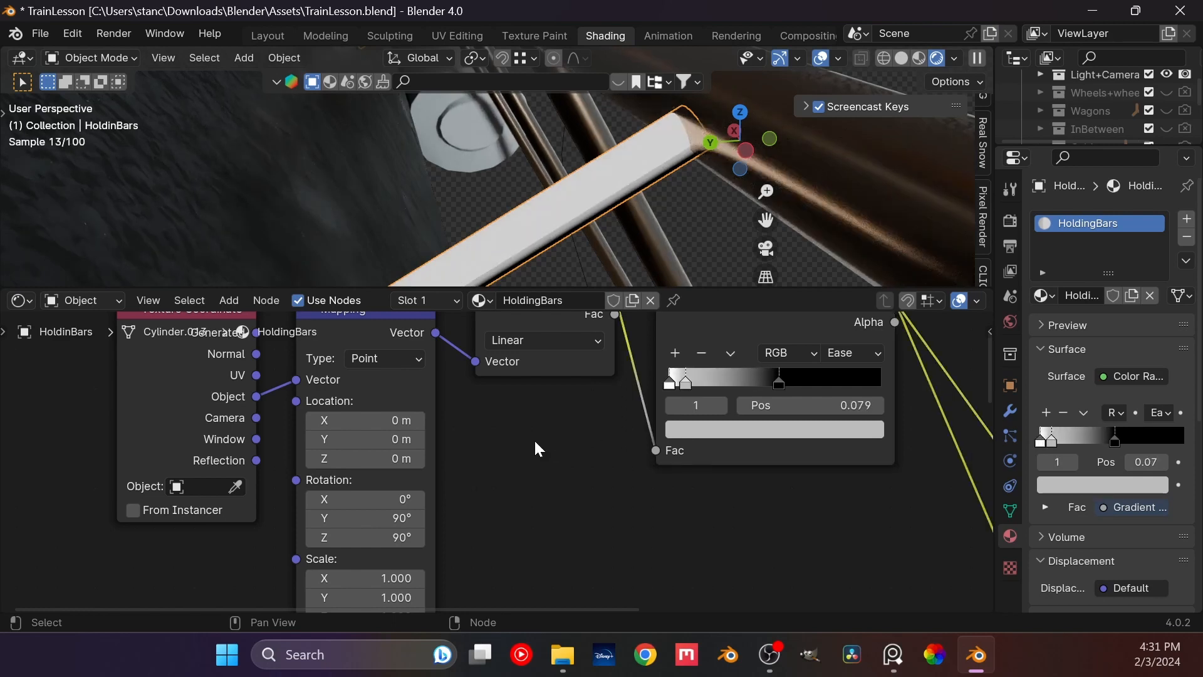
Step: Connect the HoldingBars Mix Shader back to the Material Output's surface and inspect the bars
scroll(535, 448, "down", 2)
scroll(536, 448, "down", 5)
middle_click_drag(654, 553, 564, 401, "shift")
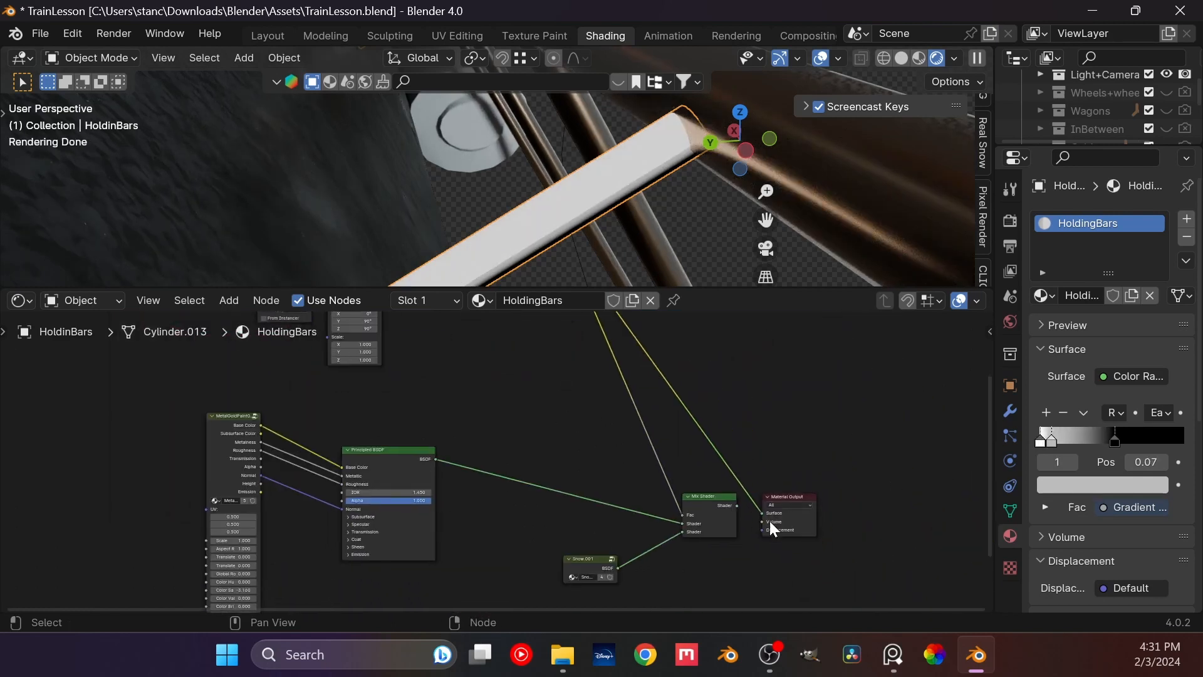
left_click(723, 534, "ctrl+shift")
middle_click_drag(655, 216, 593, 212)
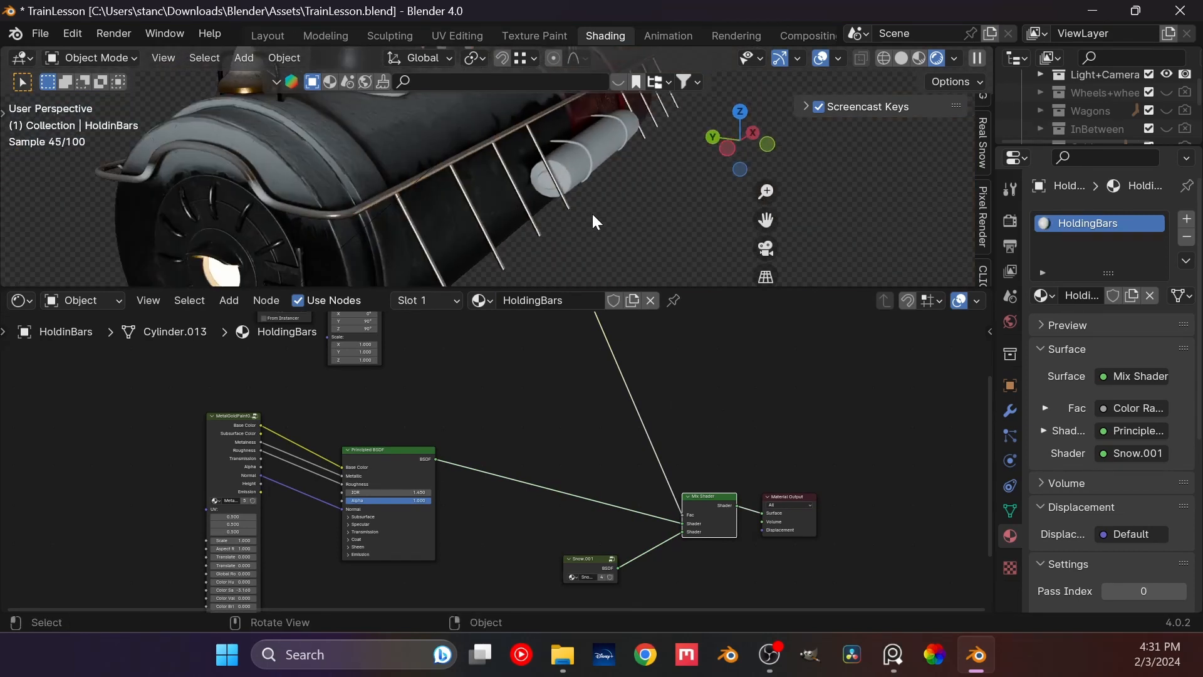
Step: Look at the bars through the scene camera and save the file
key("KP_0")
scroll(567, 166, "down", 9)
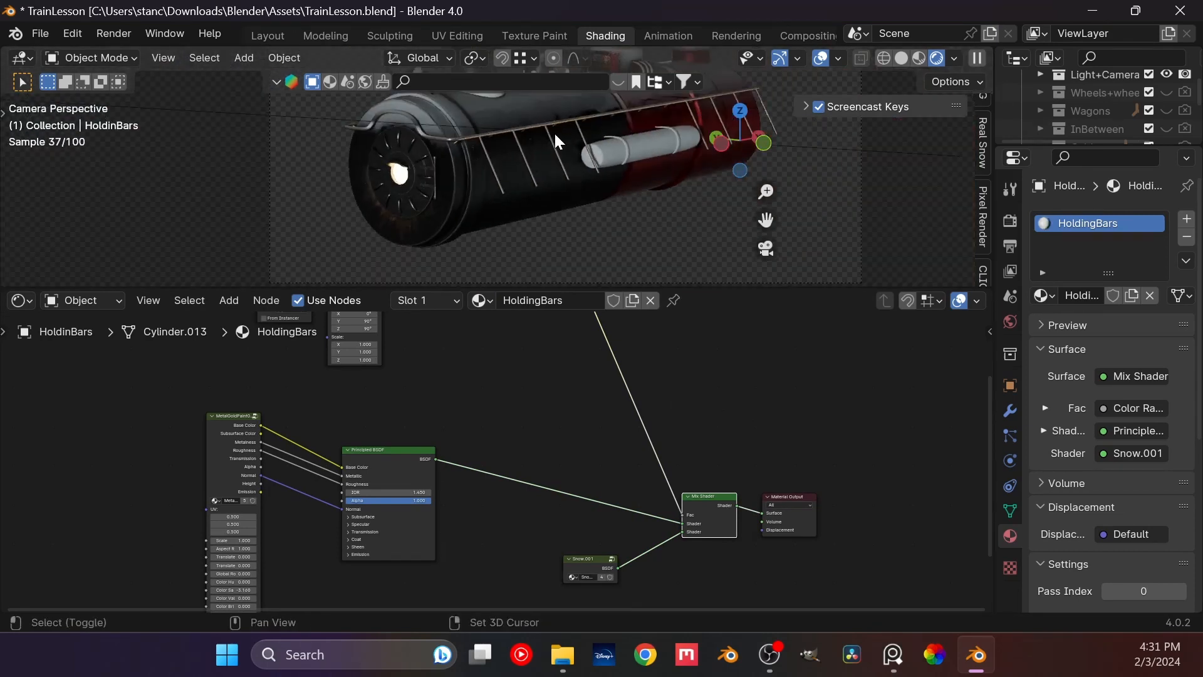
middle_click_drag(551, 132, 495, 161, "shift")
scroll(596, 163, "down", 1)
scroll(615, 153, "up", 3)
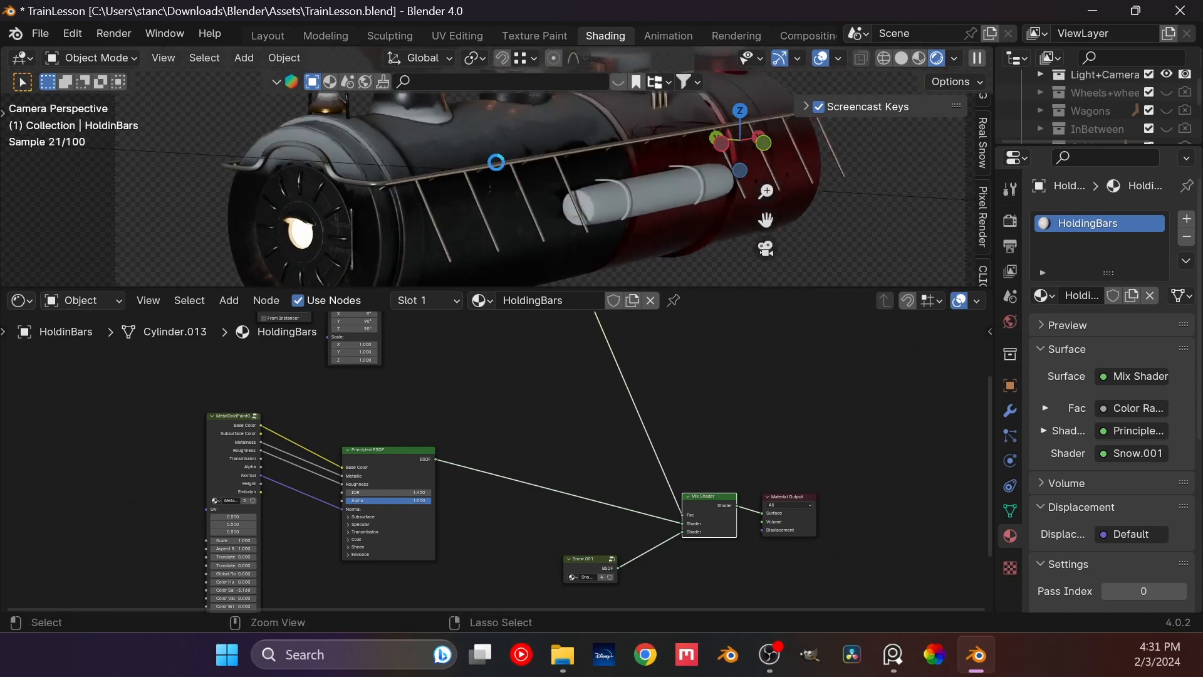
key("ctrl+s")
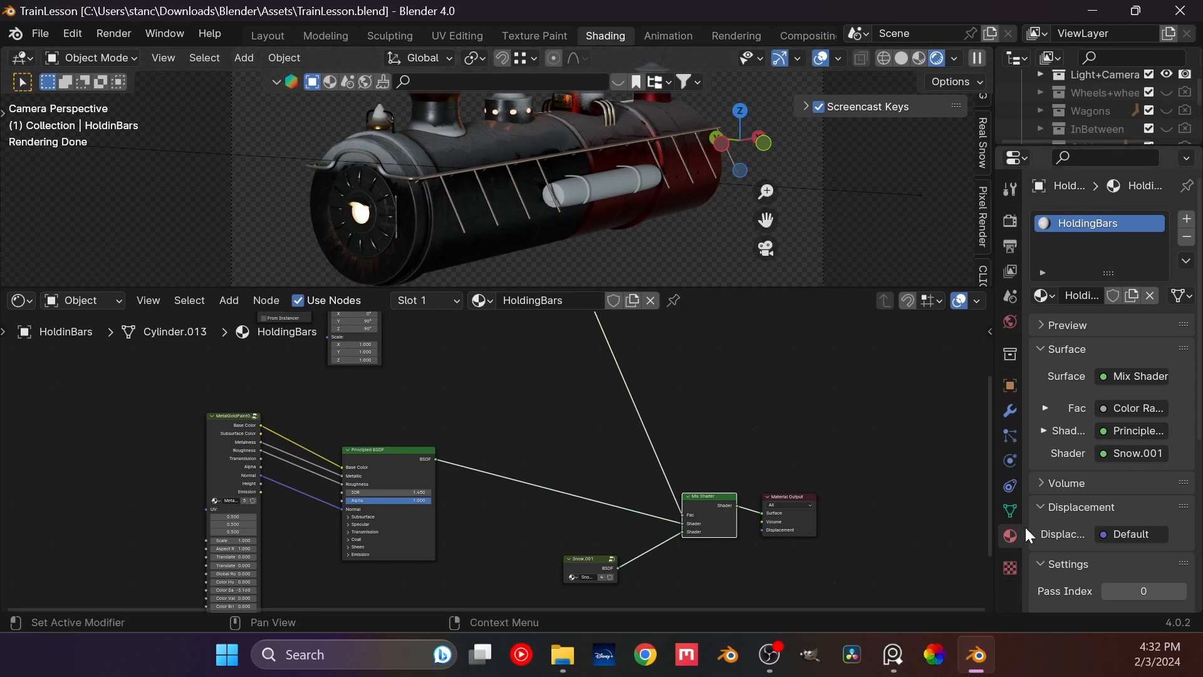
Step: Examine the Hogwarts Express photo on the reference board, and compare it with the model's untextured side tube in Blender
left_click(880, 640)
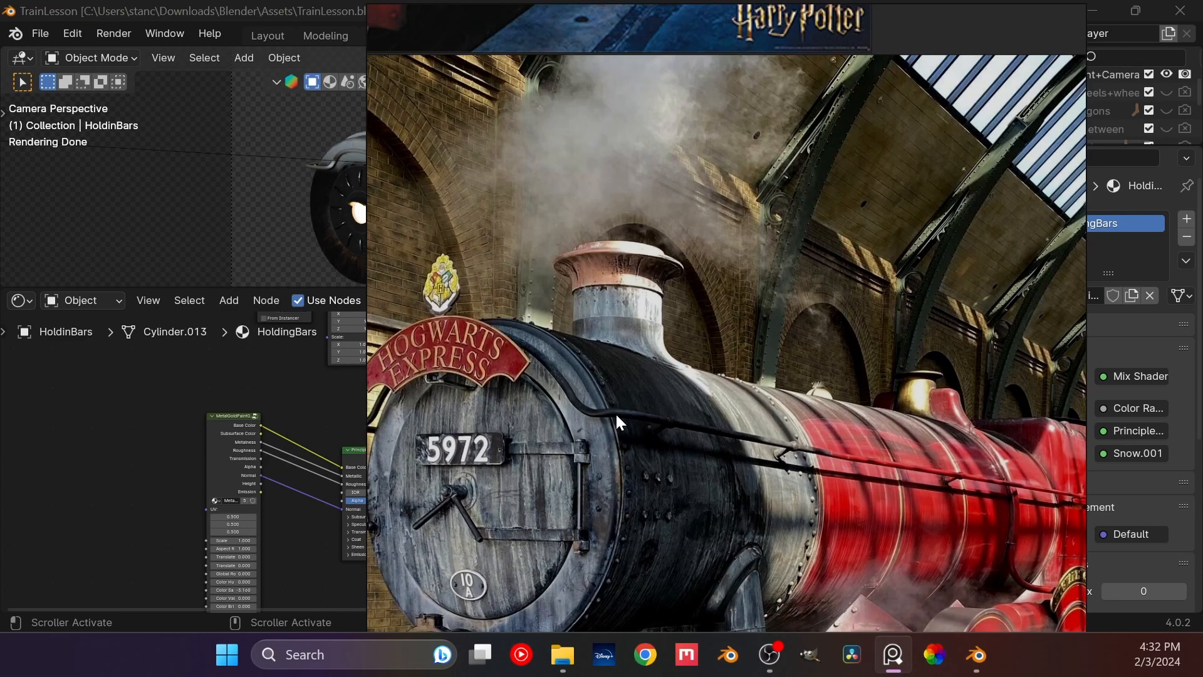
scroll(599, 489, "down", 3)
scroll(595, 467, "up", 6)
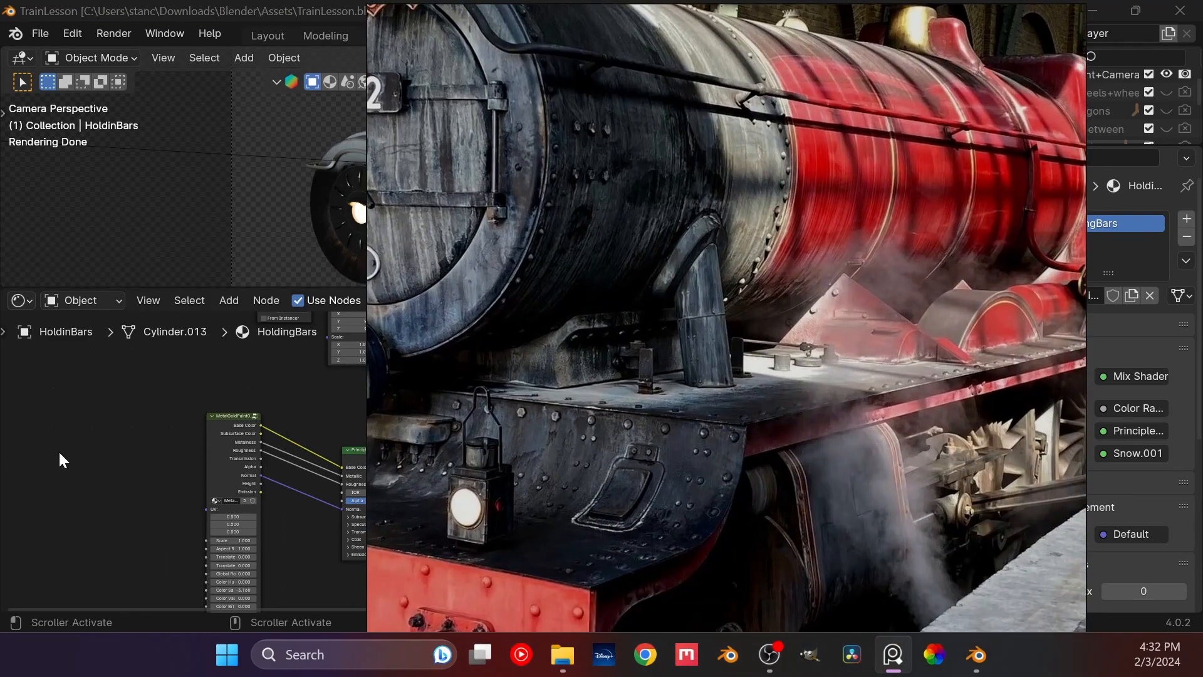
left_click(58, 450)
middle_click_drag(577, 176, 401, 194, "shift")
scroll(554, 235, "up", 3)
scroll(514, 186, "up", 5)
middle_click_drag(495, 208, 359, 161)
scroll(540, 228, "up", 10)
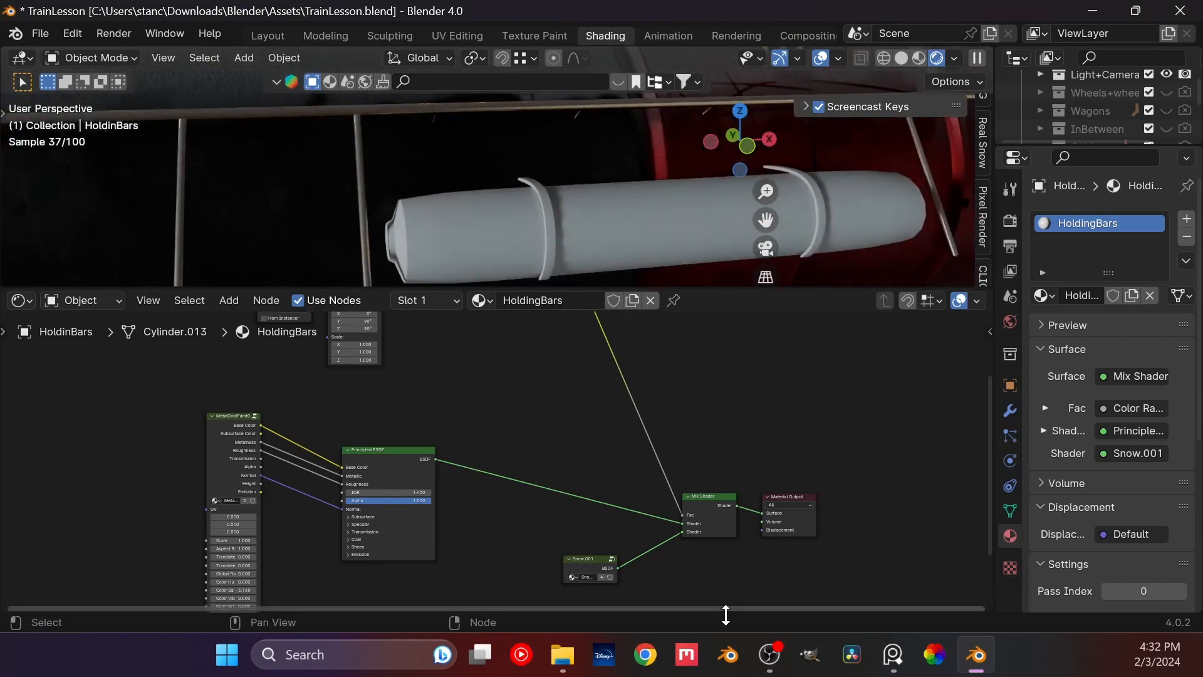
Step: Return to the reference board, examine the green side tube on toy locomotive 1225, and switch back to Blender
left_click(893, 654)
scroll(608, 307, "down", 7)
scroll(583, 288, "down", 1)
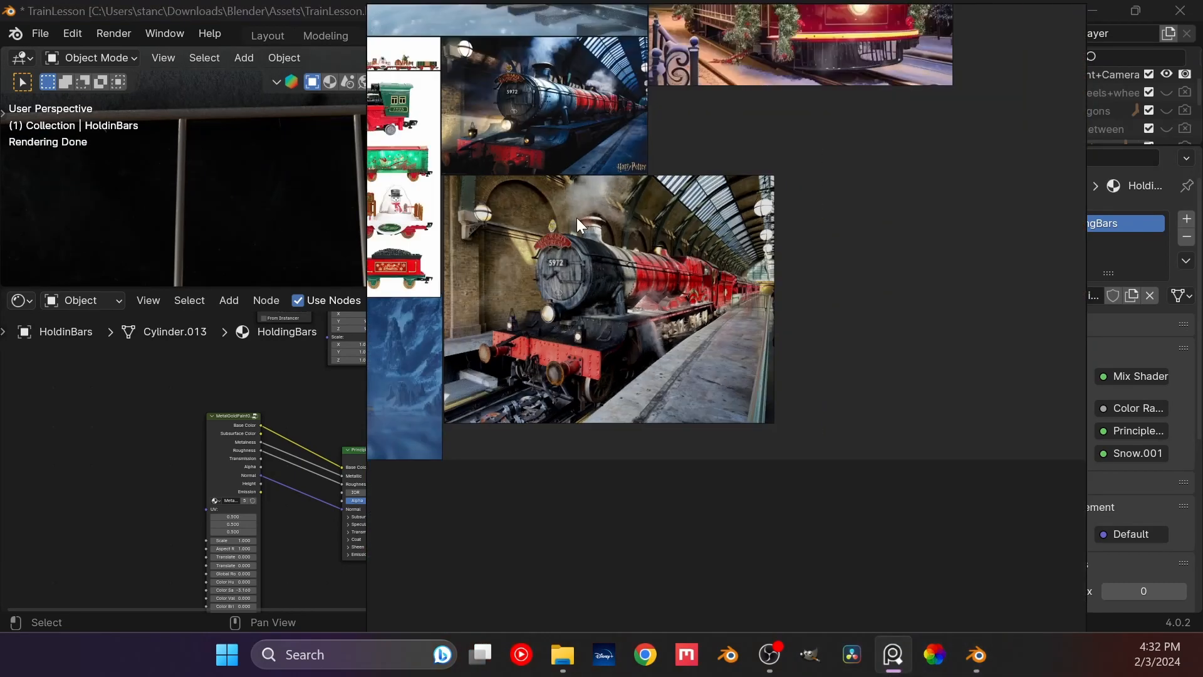
middle_click_drag(379, 213, 603, 332)
scroll(604, 332, "up", 1)
scroll(577, 248, "up", 8)
middle_click_drag(652, 105, 590, 300)
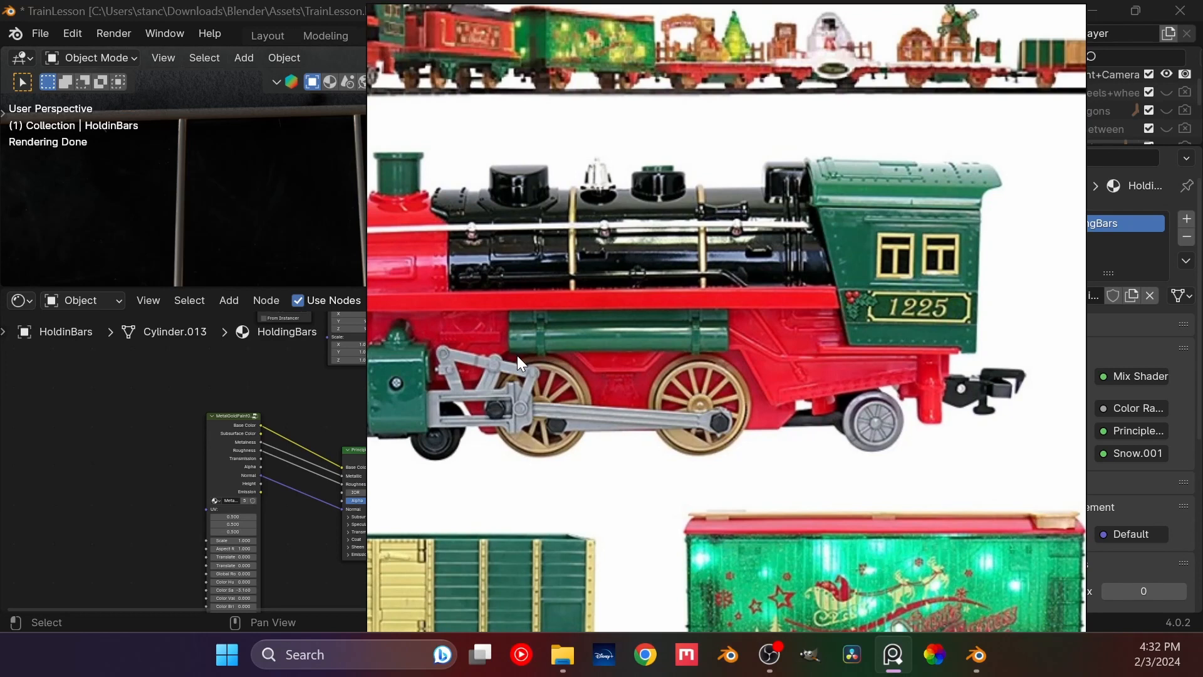
middle_click_drag(517, 355, 585, 386)
scroll(589, 381, "down", 3)
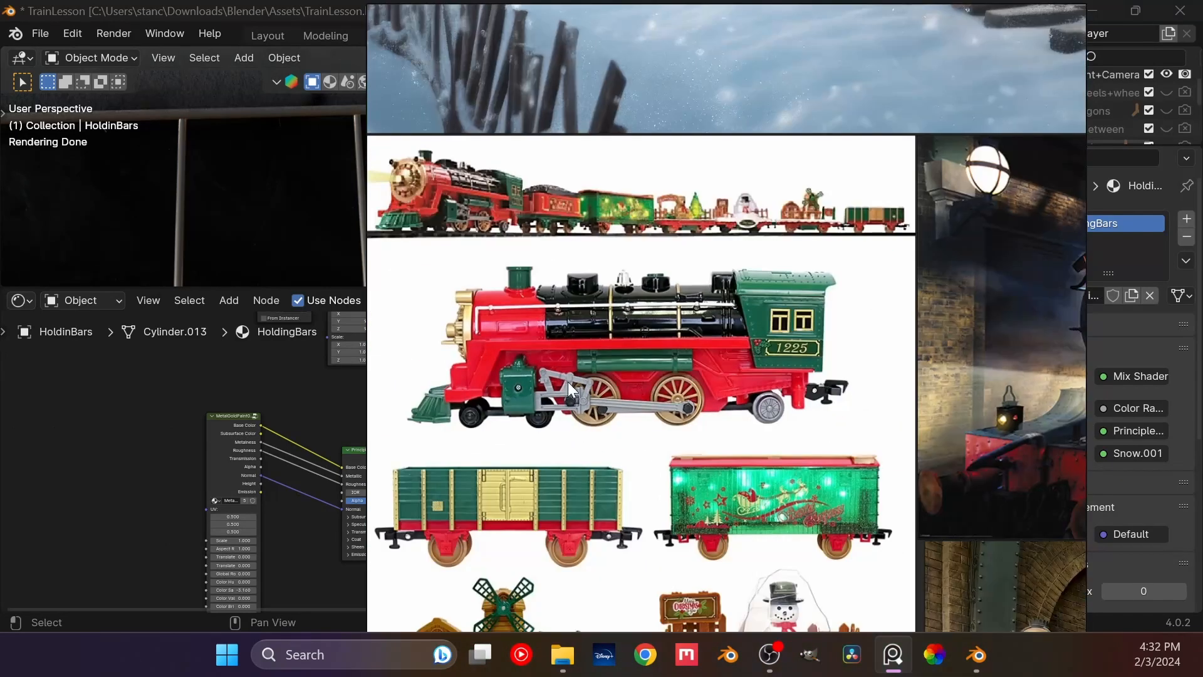
left_click(180, 389)
Step: Assign the existing Main cylinder material to the lateral tube and inspect it from the side
middle_click_drag(590, 190, 631, 197)
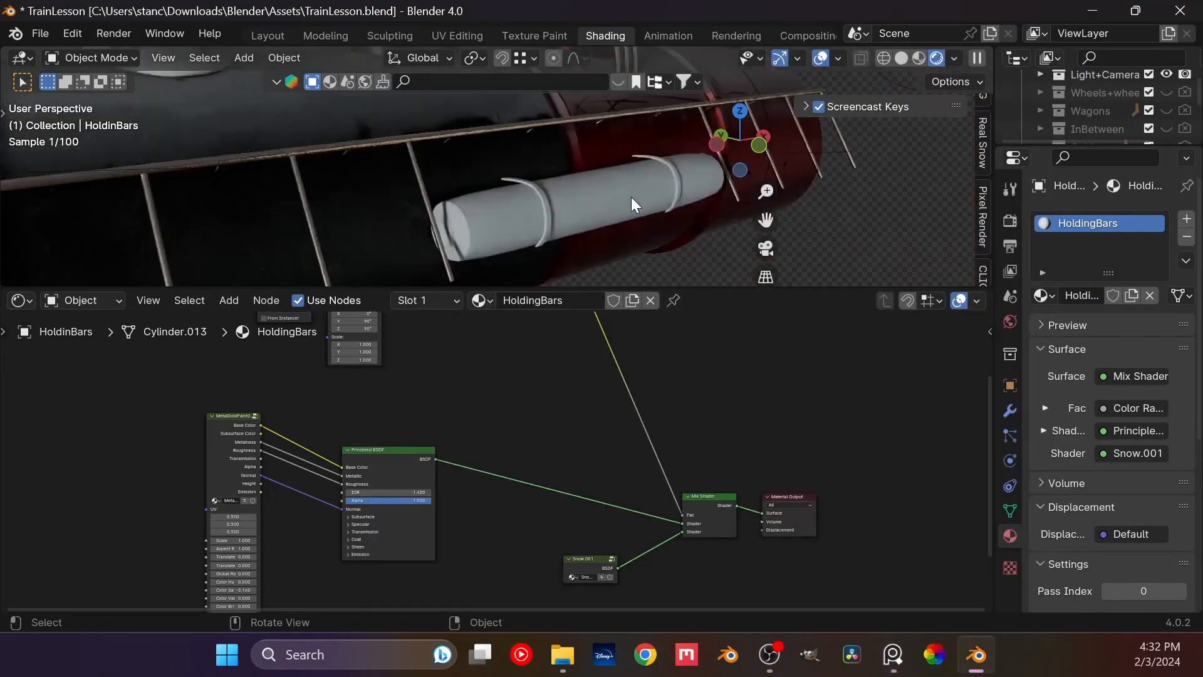
scroll(630, 197, "down", 3)
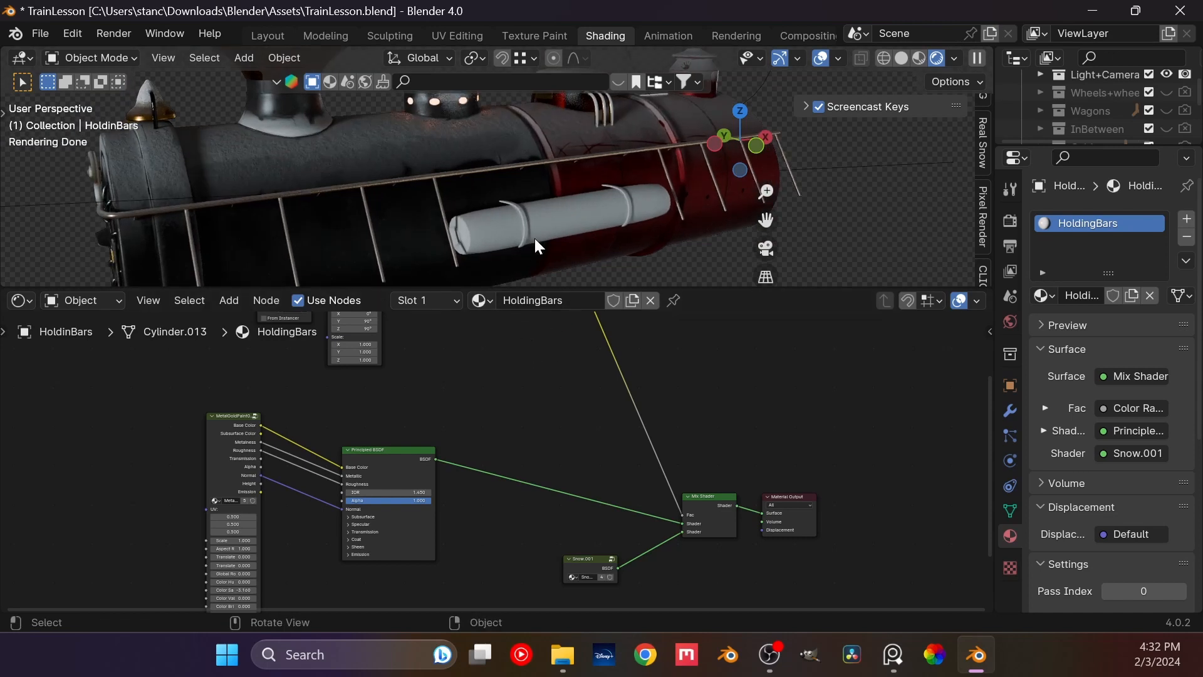
left_click(543, 252)
left_click(460, 300)
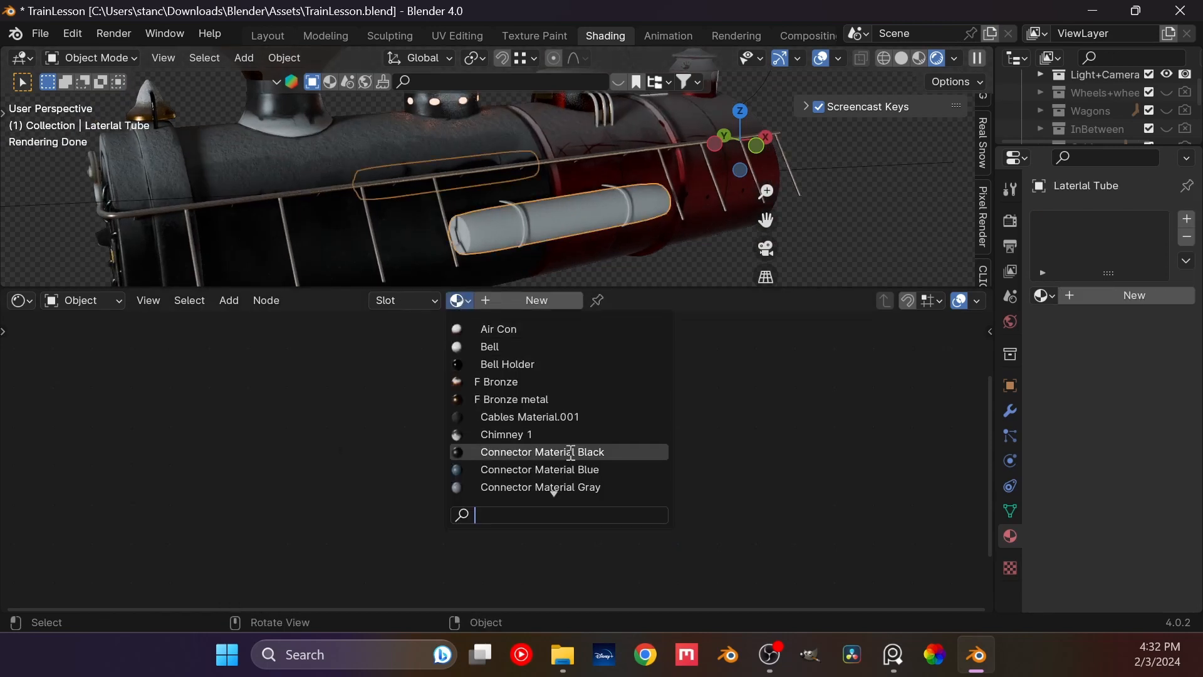
type("main")
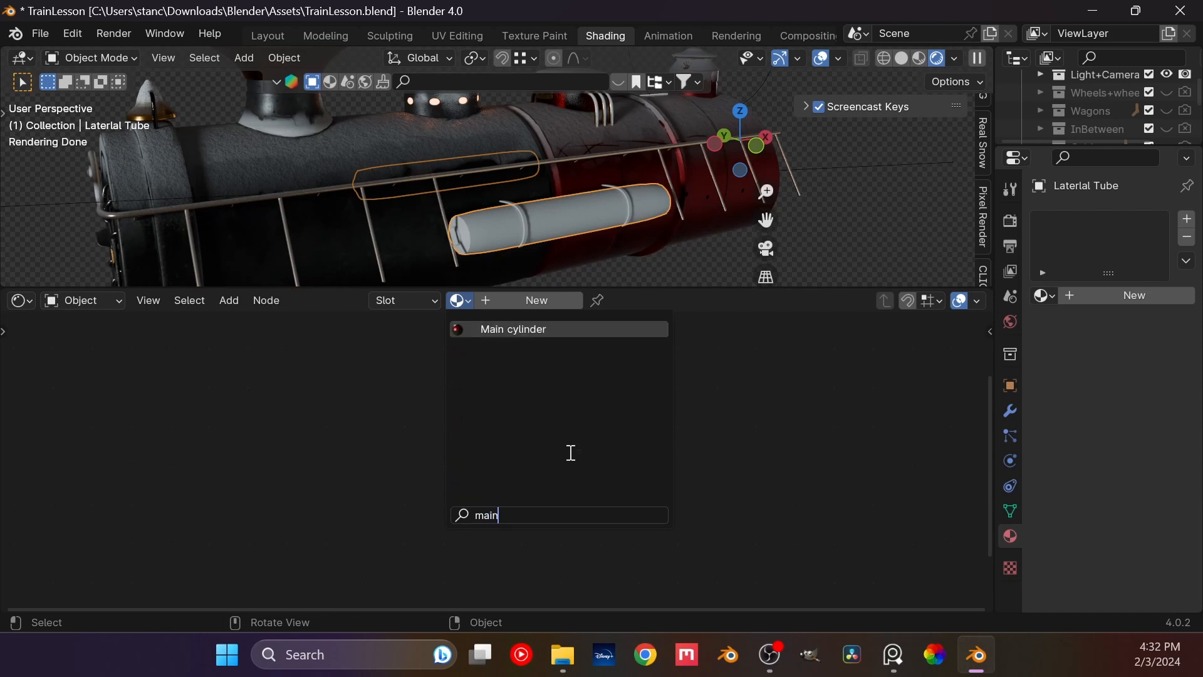
key("Return")
scroll(587, 279, "up", 2)
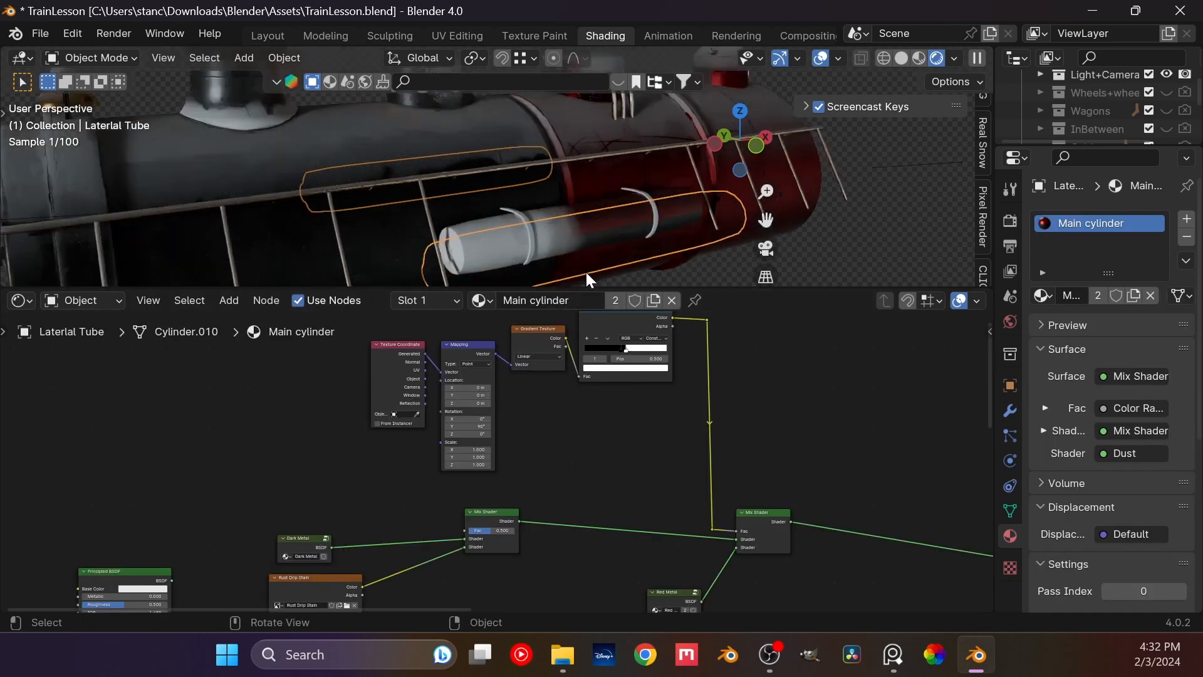
middle_click_drag(633, 209, 581, 208)
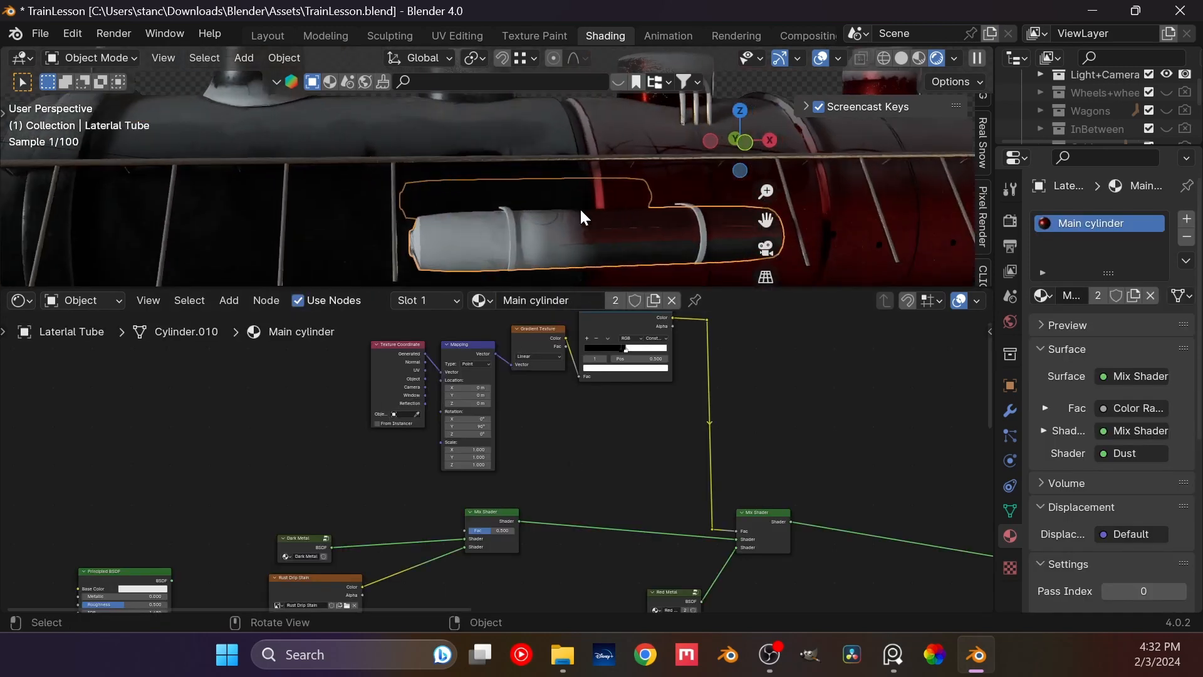
Step: Make the lateral tube's material a single-user copy, enlarge the Outliner to show the tube's object name, and name the material LateralTubes
left_click(614, 300)
left_click(580, 300)
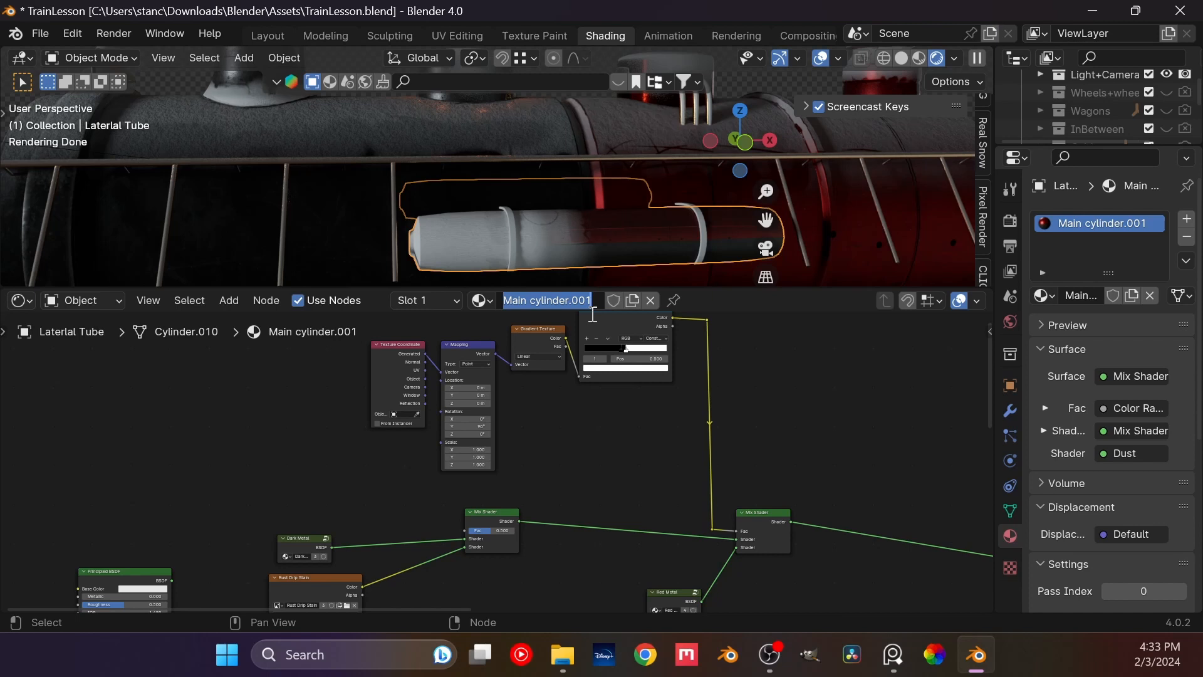
left_click(229, 394)
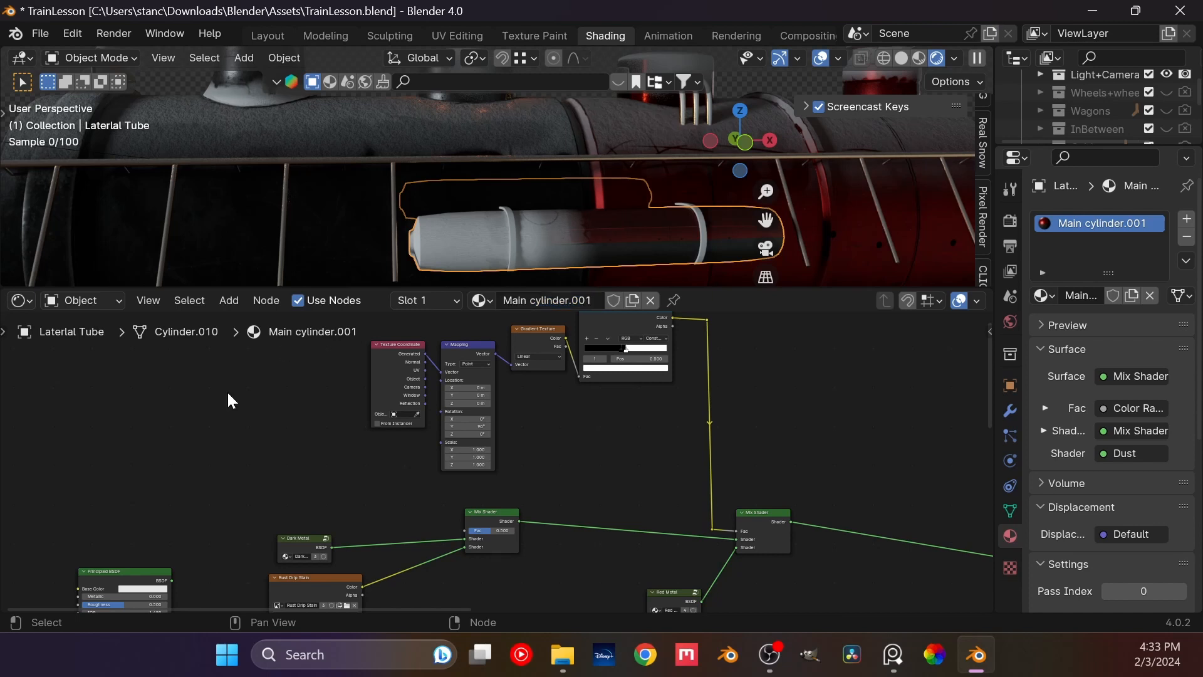
scroll(1083, 94, "down", 7)
scroll(1083, 106, "up", 8)
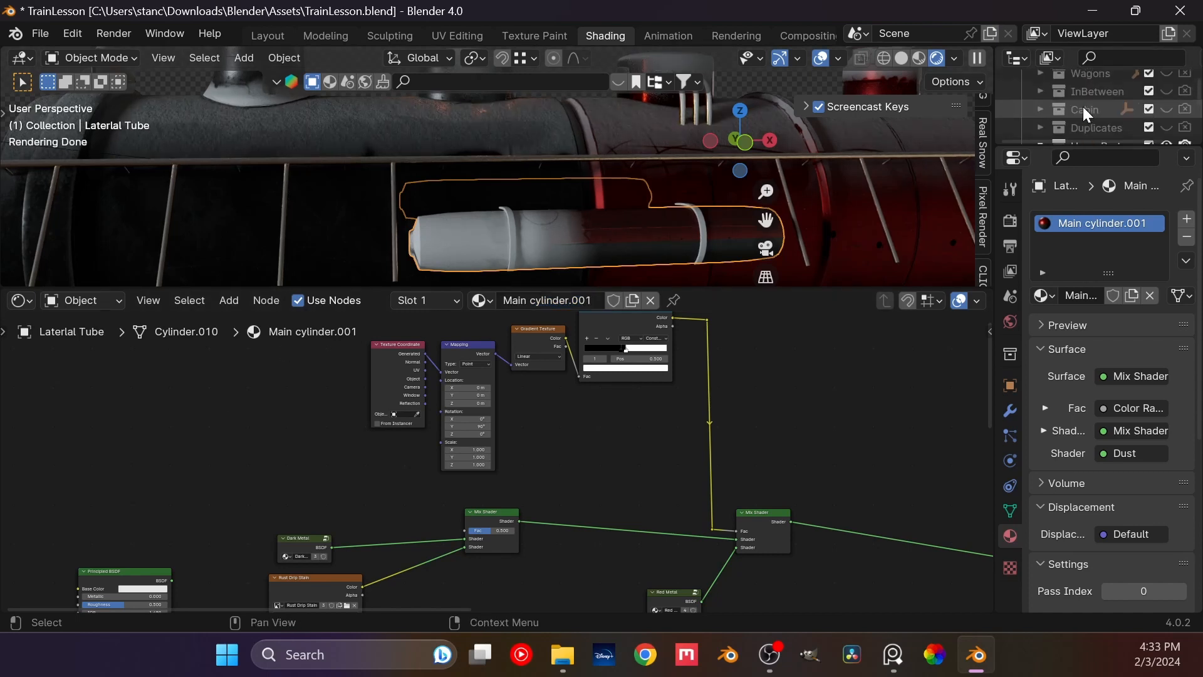
left_click_drag(1102, 150, 1104, 245)
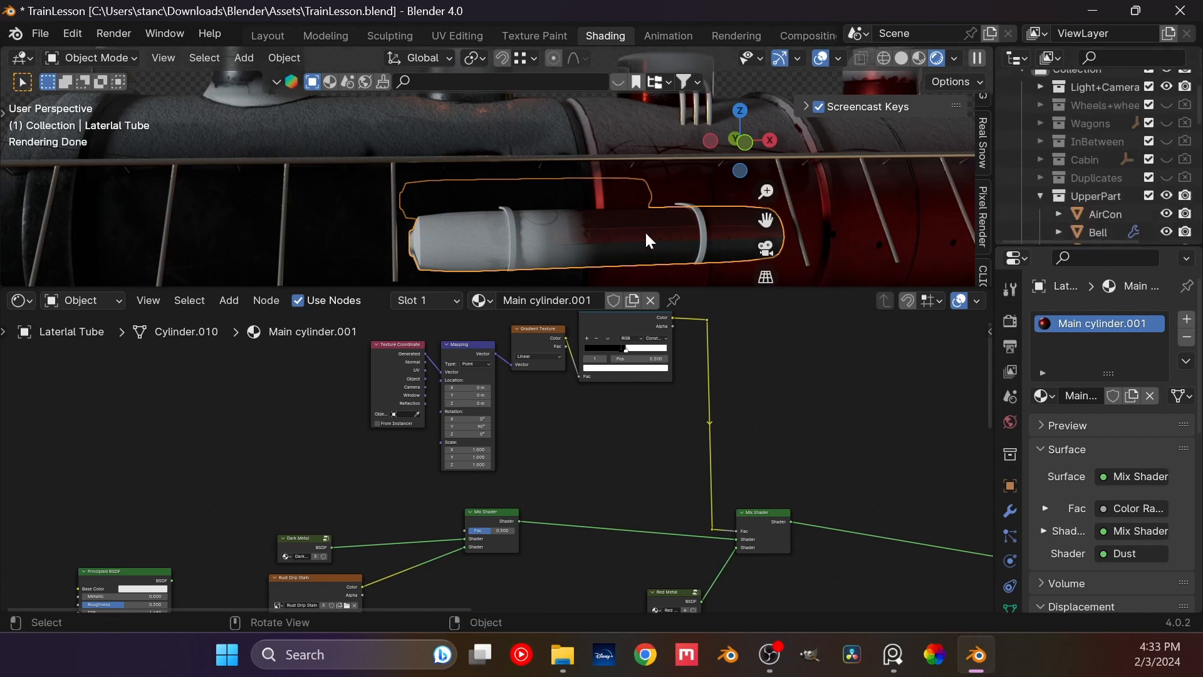
scroll(1058, 186, "down", 8)
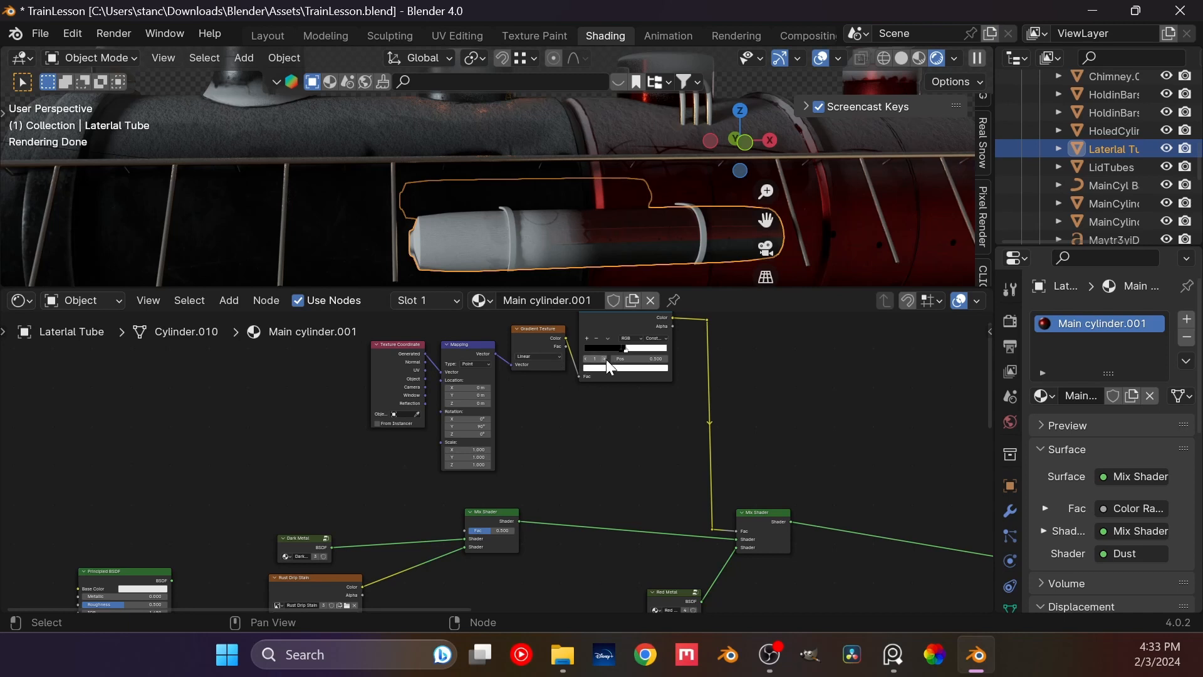
left_click(562, 304)
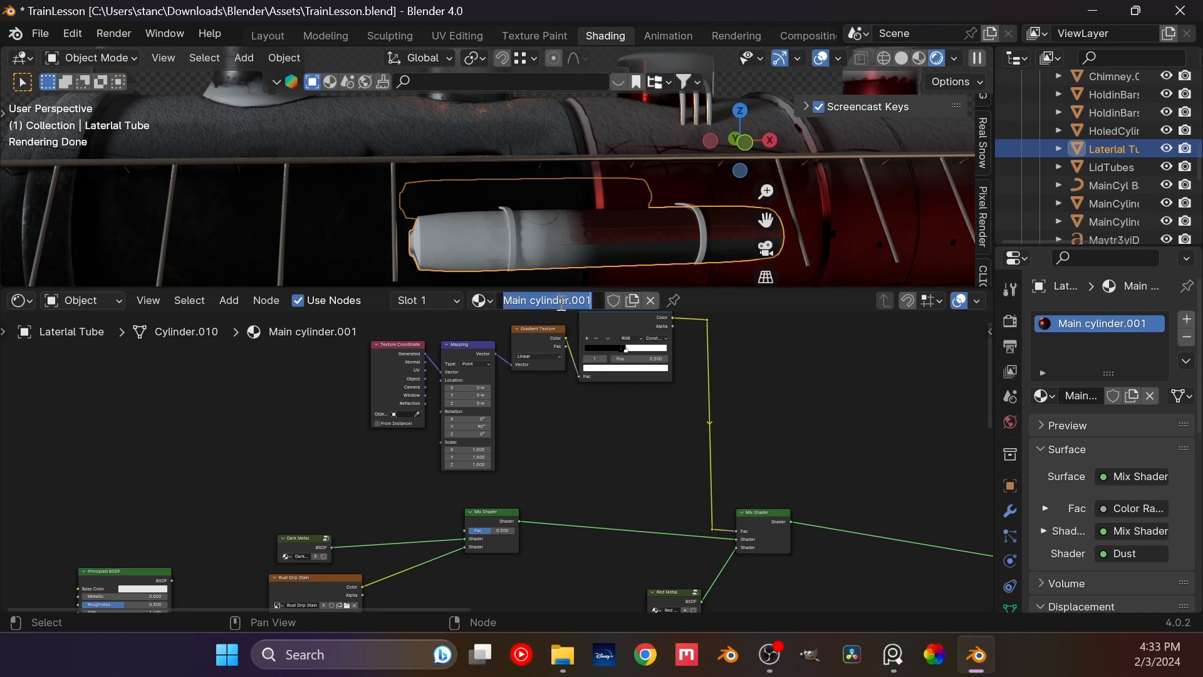
type("La")
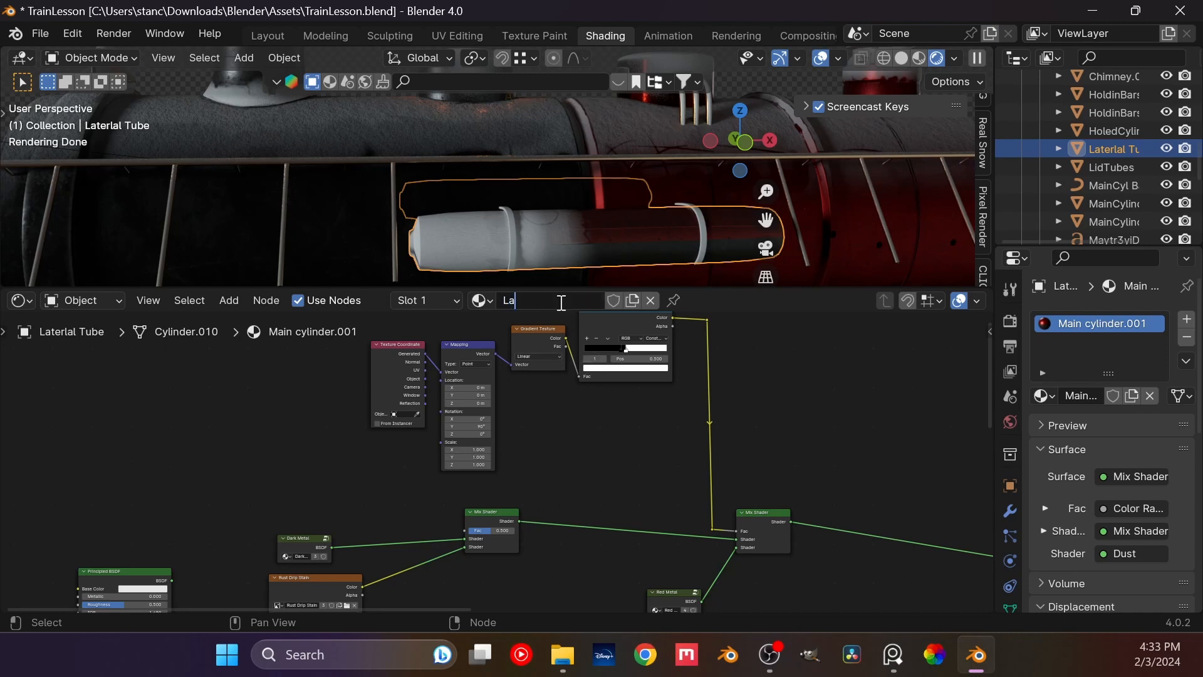
type("teralTubes")
key("Return")
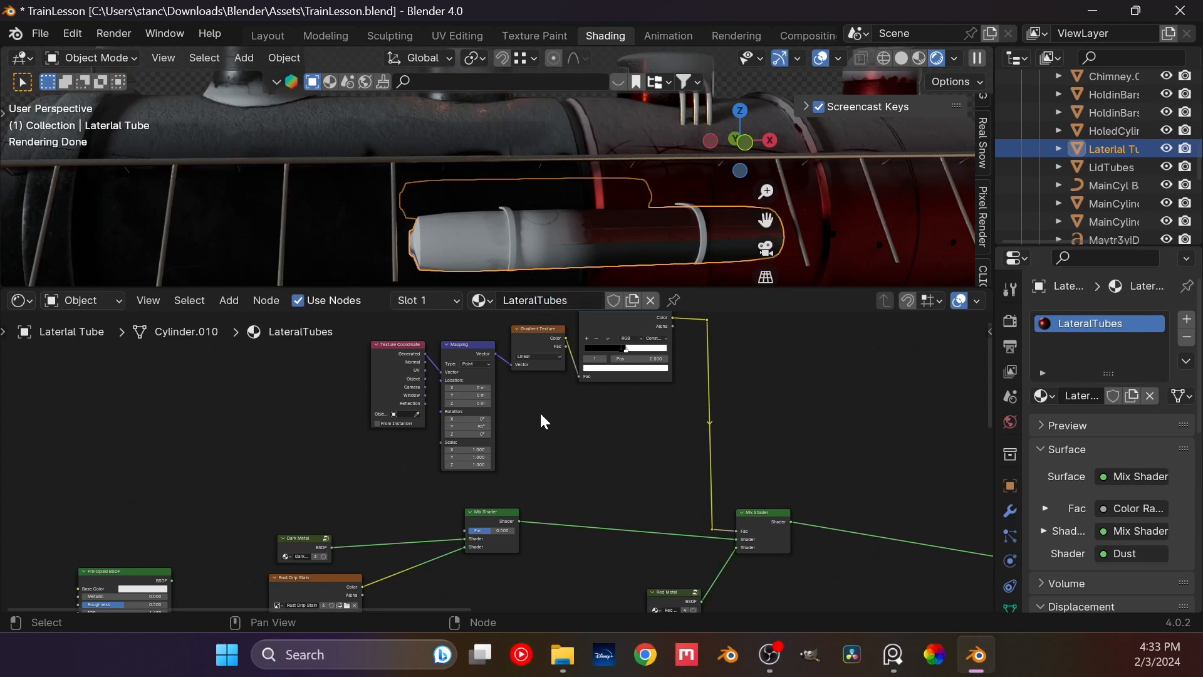
Step: Set the Y rotation of the LateralTubes material's Mapping node to 0°
middle_click_drag(539, 419, 556, 379)
scroll(465, 475, "up", 1)
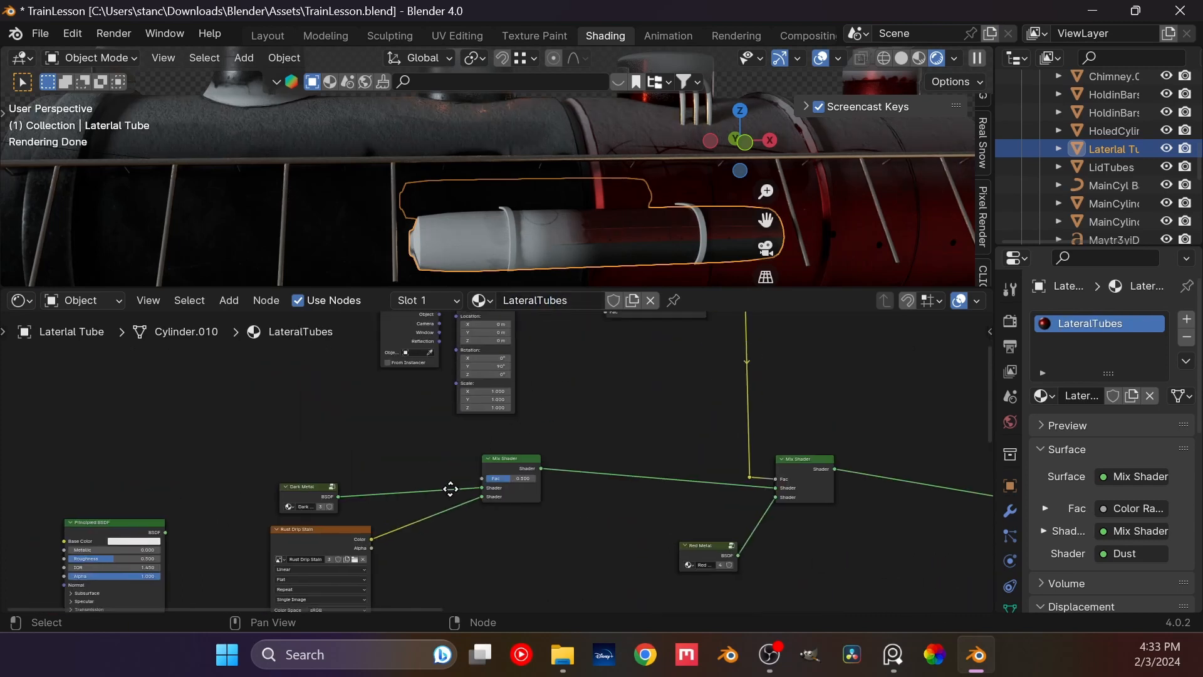
middle_click_drag(451, 488, 392, 606)
scroll(450, 516, "up", 2)
scroll(498, 454, "up", 4)
scroll(382, 478, "up", 1)
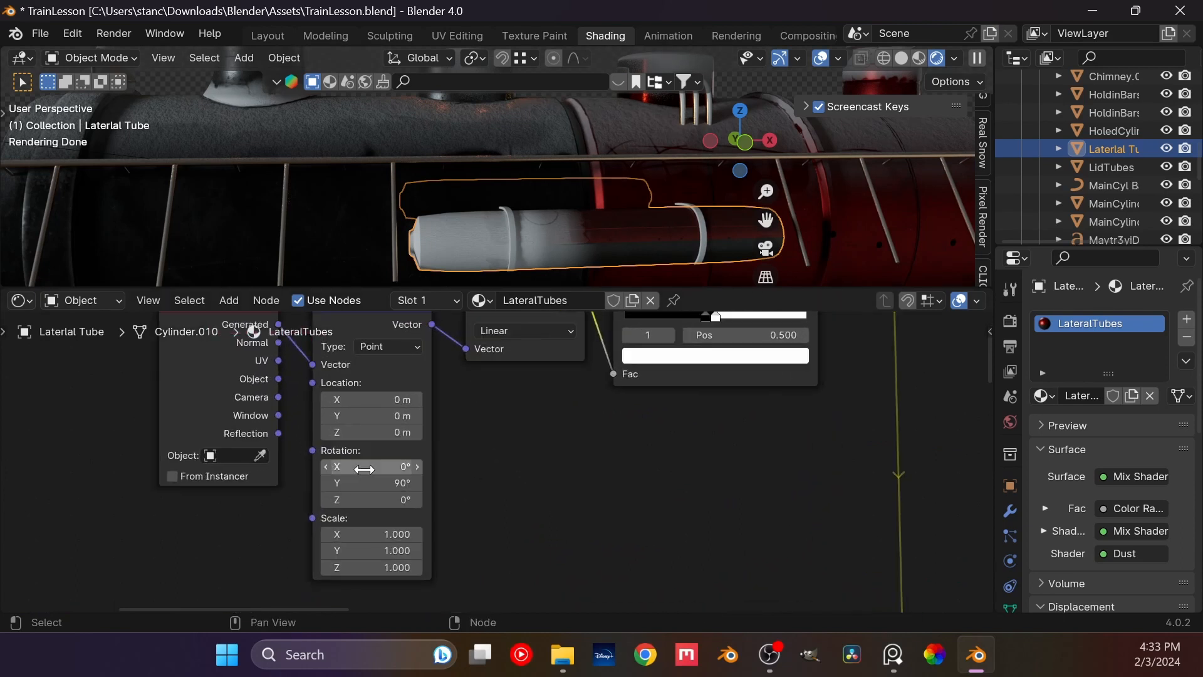
double_click(366, 483)
type("0")
key("Return")
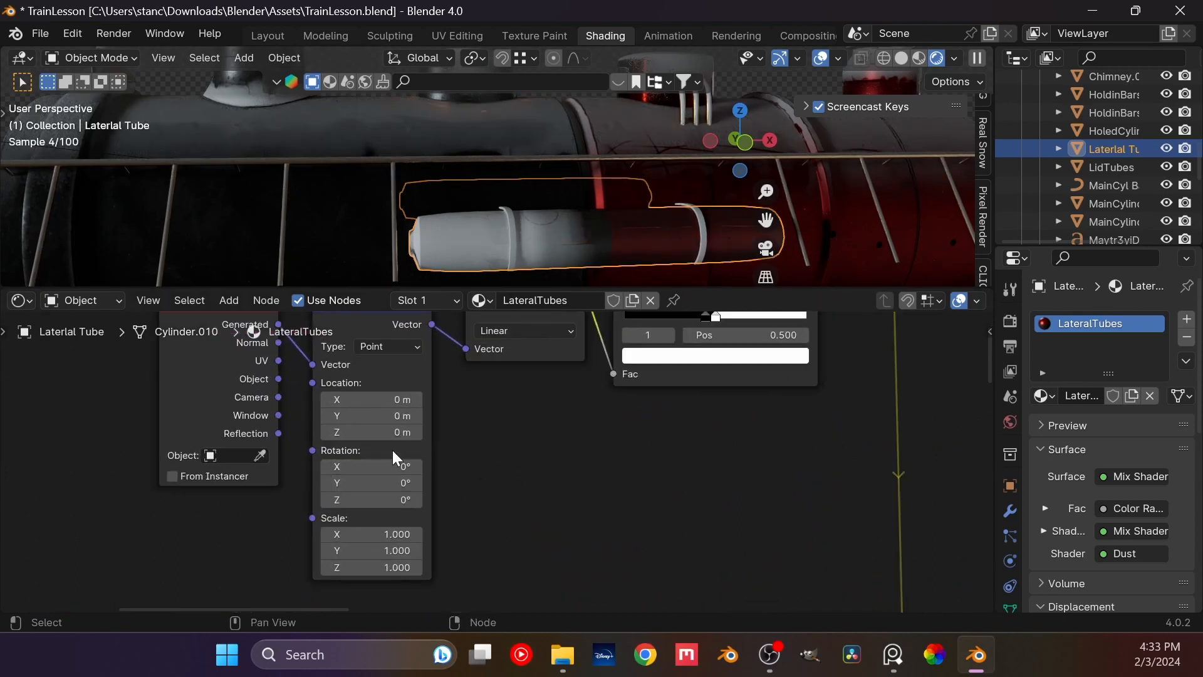
Step: Set the Y rotation of the Mapping node feeding the Snow Mask's gradient to -90°
scroll(610, 266, "up", 2)
middle_click_drag(589, 273, 578, 246, "shift")
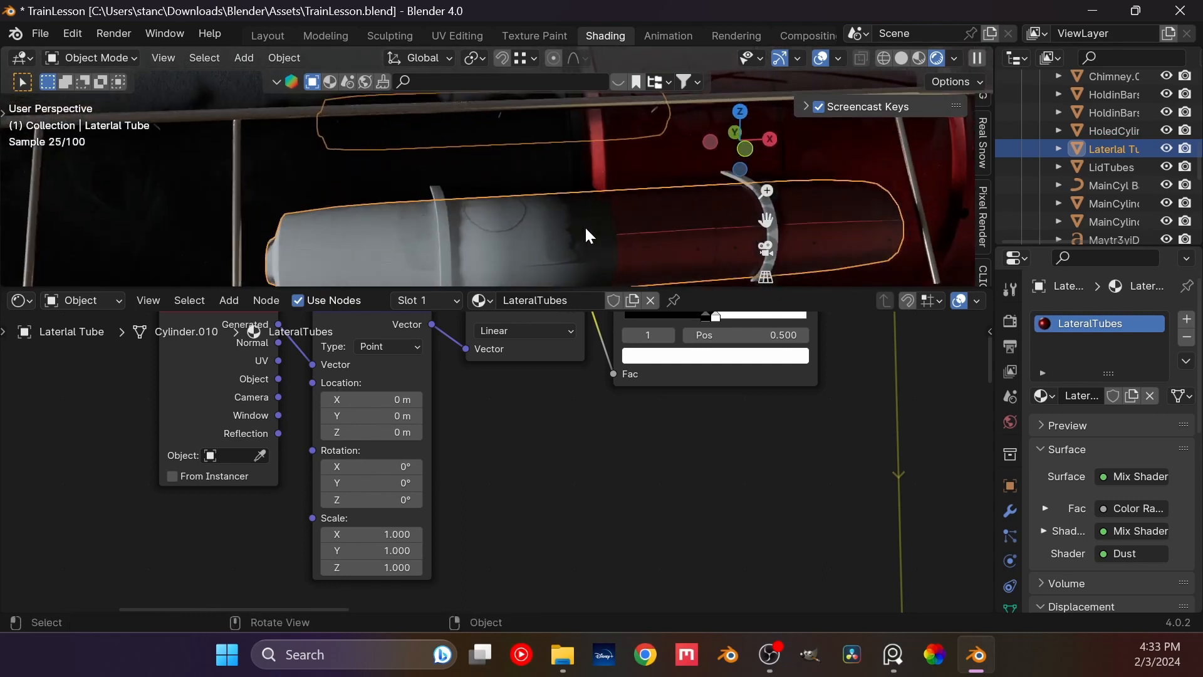
scroll(584, 225, "down", 3)
scroll(565, 470, "down", 2)
scroll(562, 464, "down", 5)
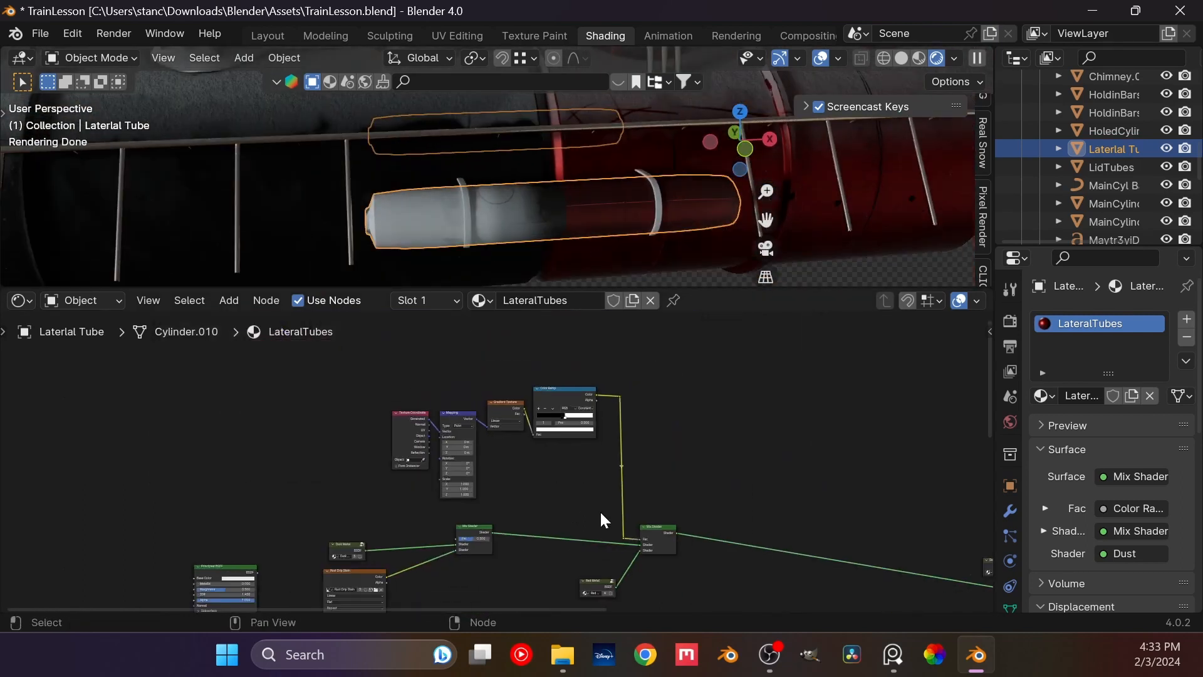
middle_click_drag(602, 512, 438, 378)
middle_click_drag(515, 493, 450, 407)
scroll(449, 407, "up", 5)
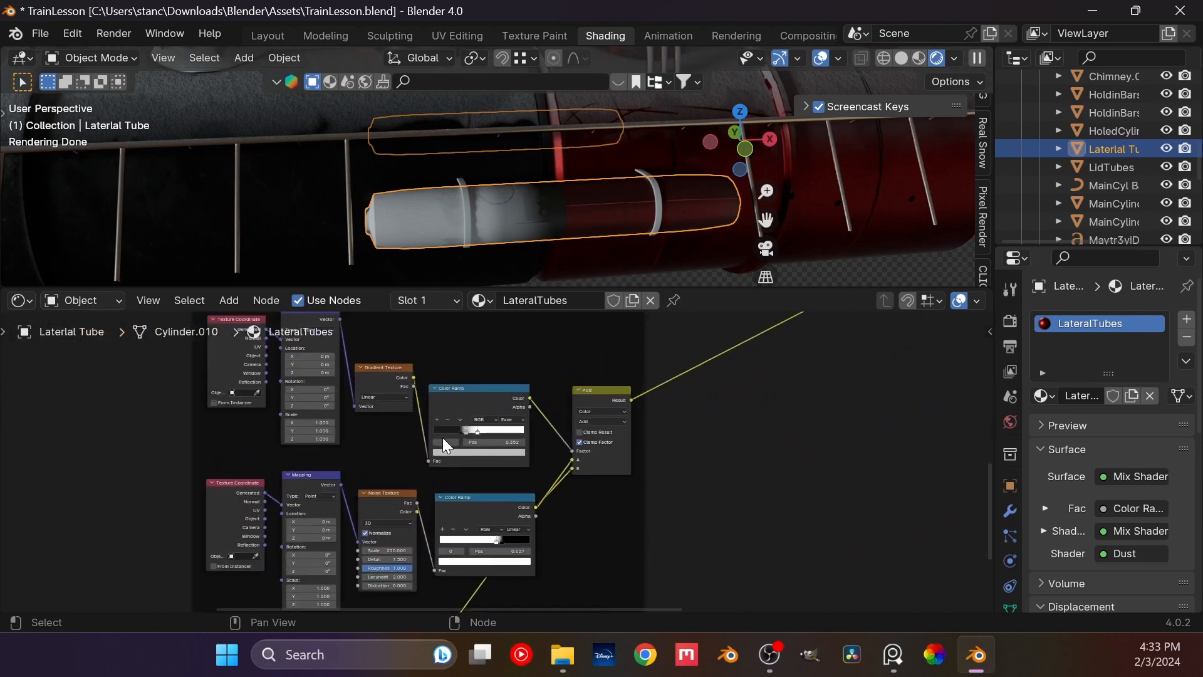
scroll(424, 481, "up", 3)
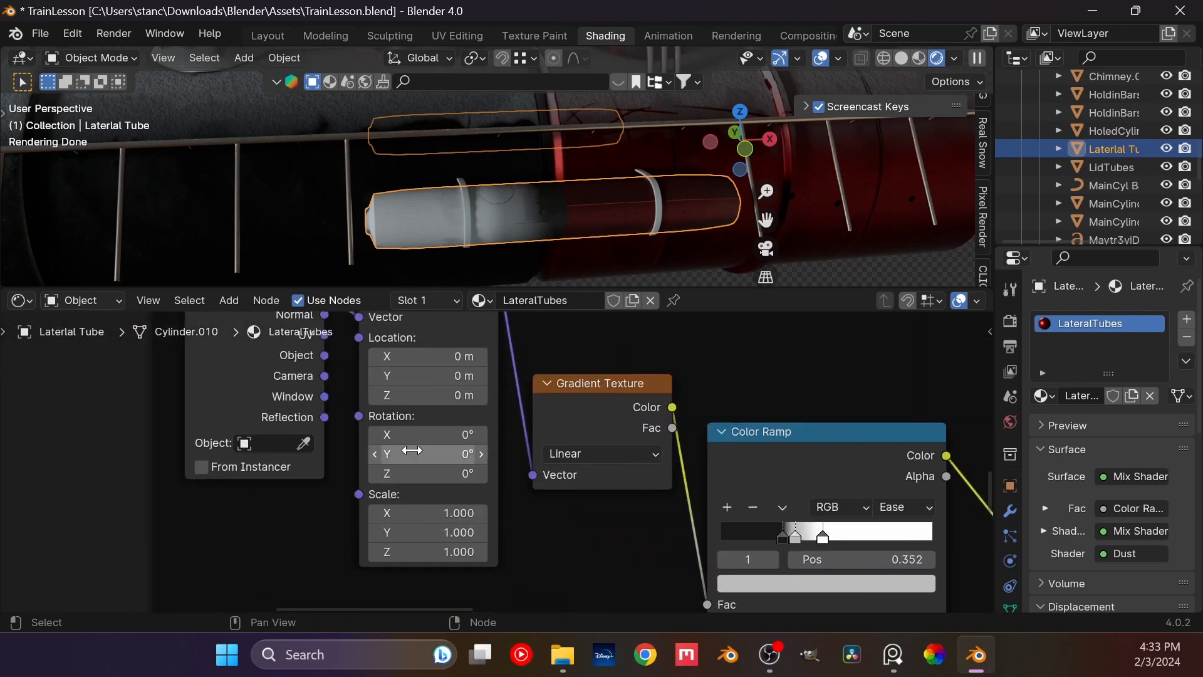
left_click_drag(426, 454, 366, 453)
left_click(425, 452)
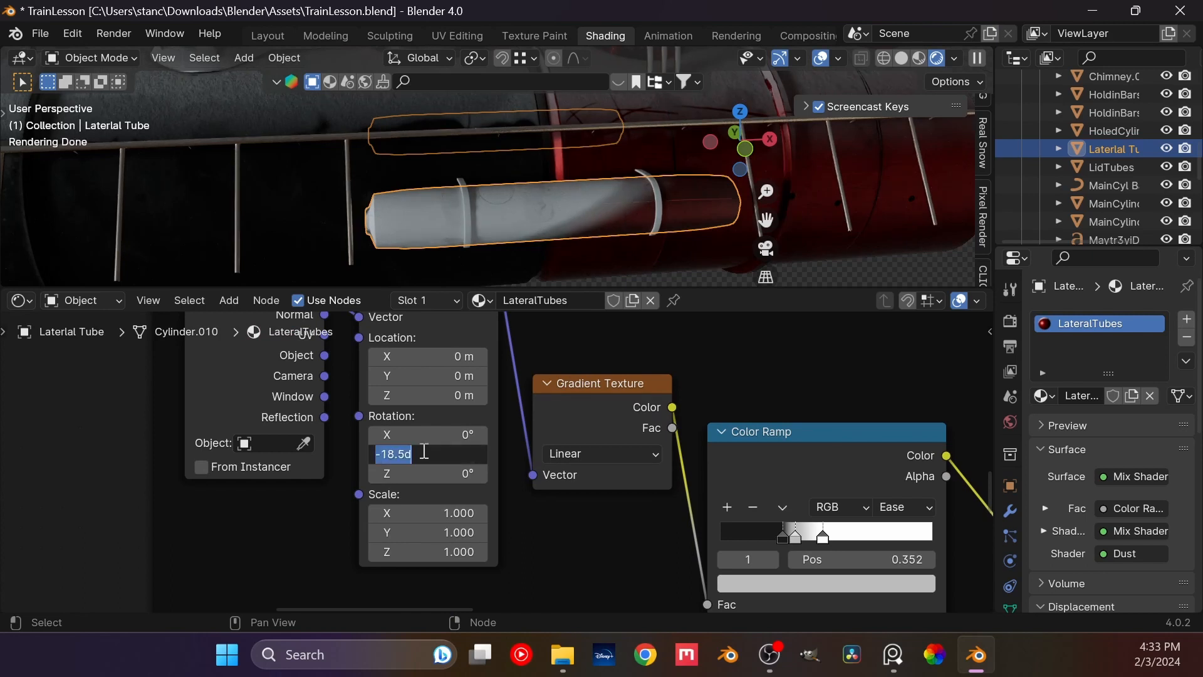
type("-90")
key("Return")
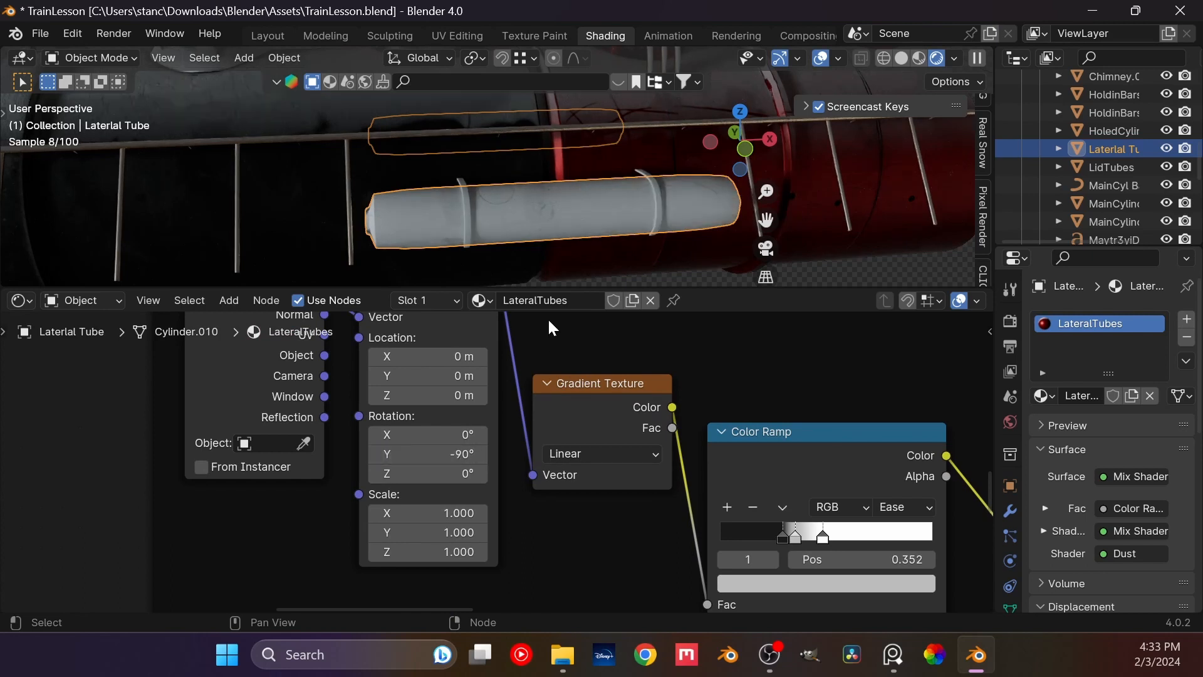
Step: Move the Snow Mask gradient Color Ramp's white stop to 0.850 and its dark stop to 0.590, keeping the grey stop between them
scroll(614, 552, "down", 4)
middle_click_drag(555, 244, 542, 232)
scroll(627, 451, "up", 6)
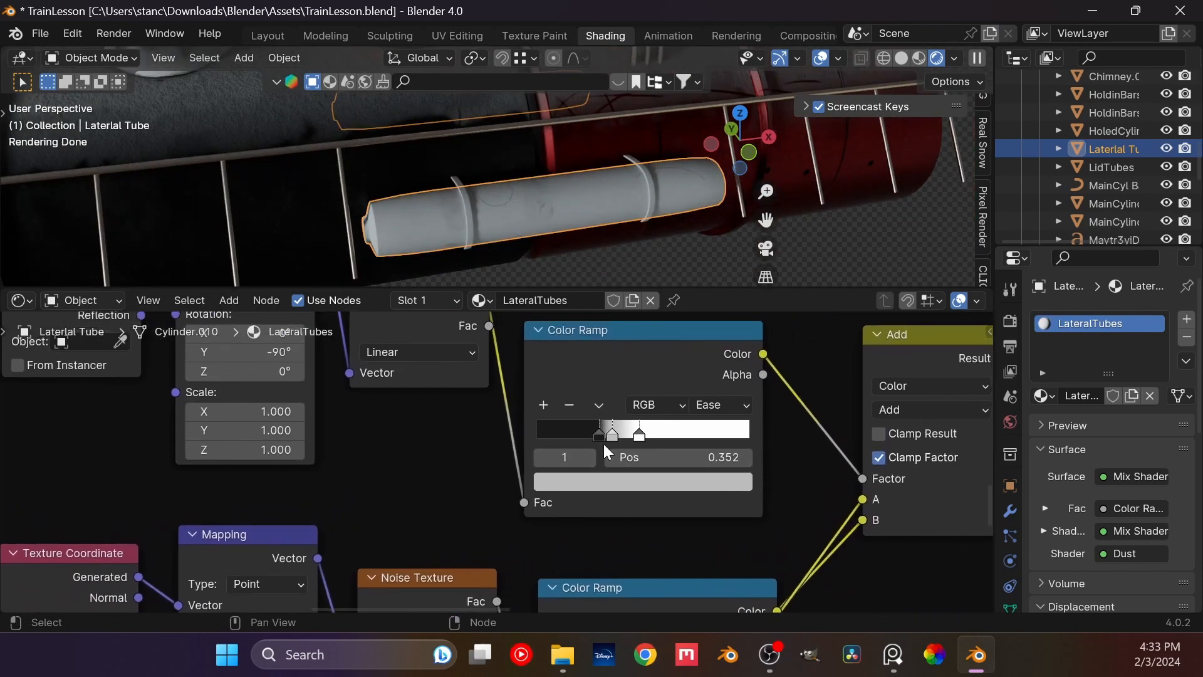
scroll(616, 430, "up", 1)
middle_click_drag(599, 412, 603, 498)
left_click_drag(628, 514, 552, 512)
left_click_drag(652, 515, 580, 515)
left_click_drag(692, 515, 807, 518)
left_click(664, 519)
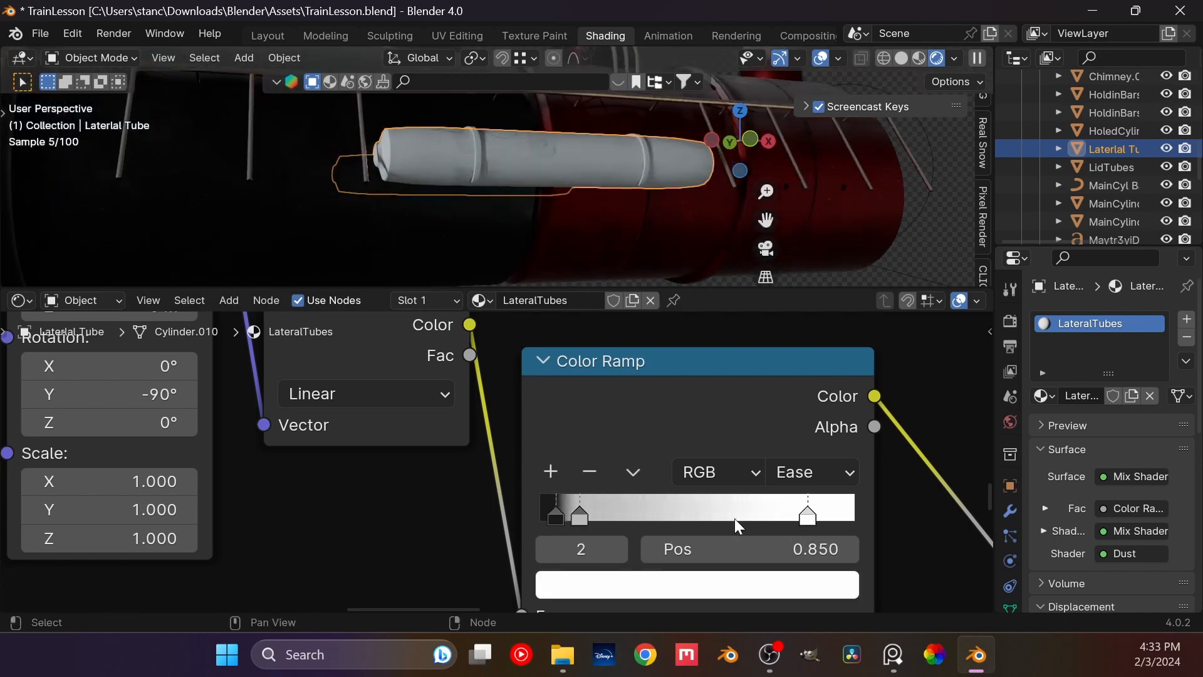
left_click_drag(580, 515, 757, 513)
left_click_drag(543, 507, 714, 513)
scroll(567, 184, "down", 4)
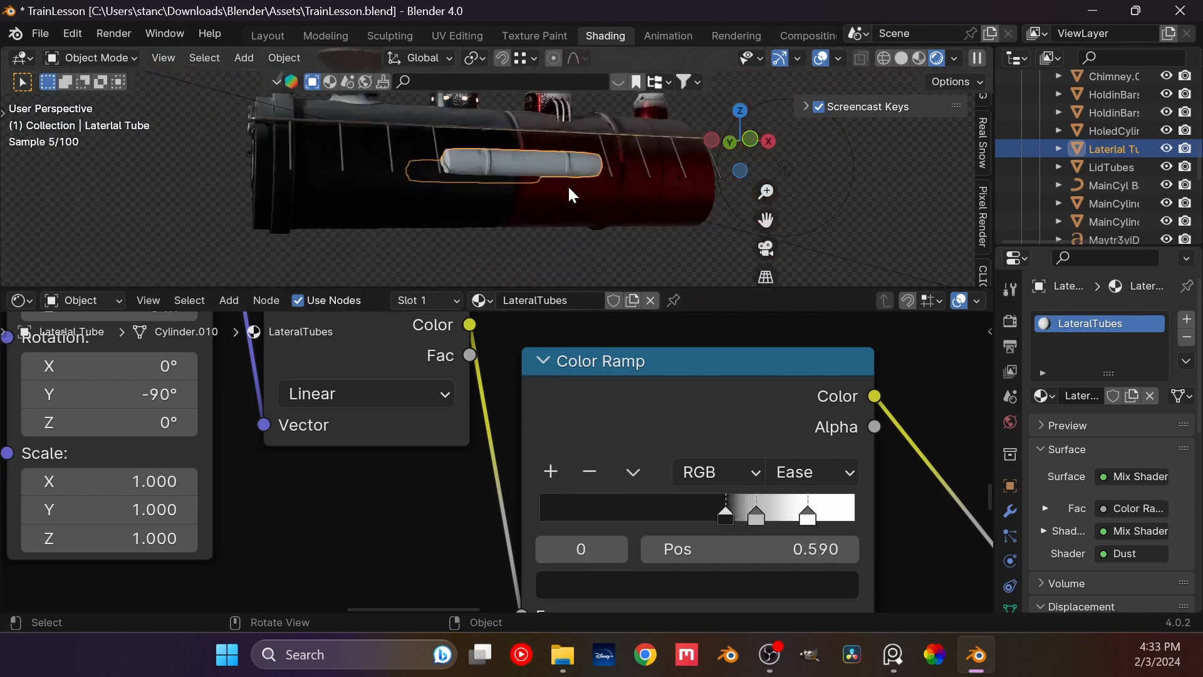
scroll(659, 446, "down", 6)
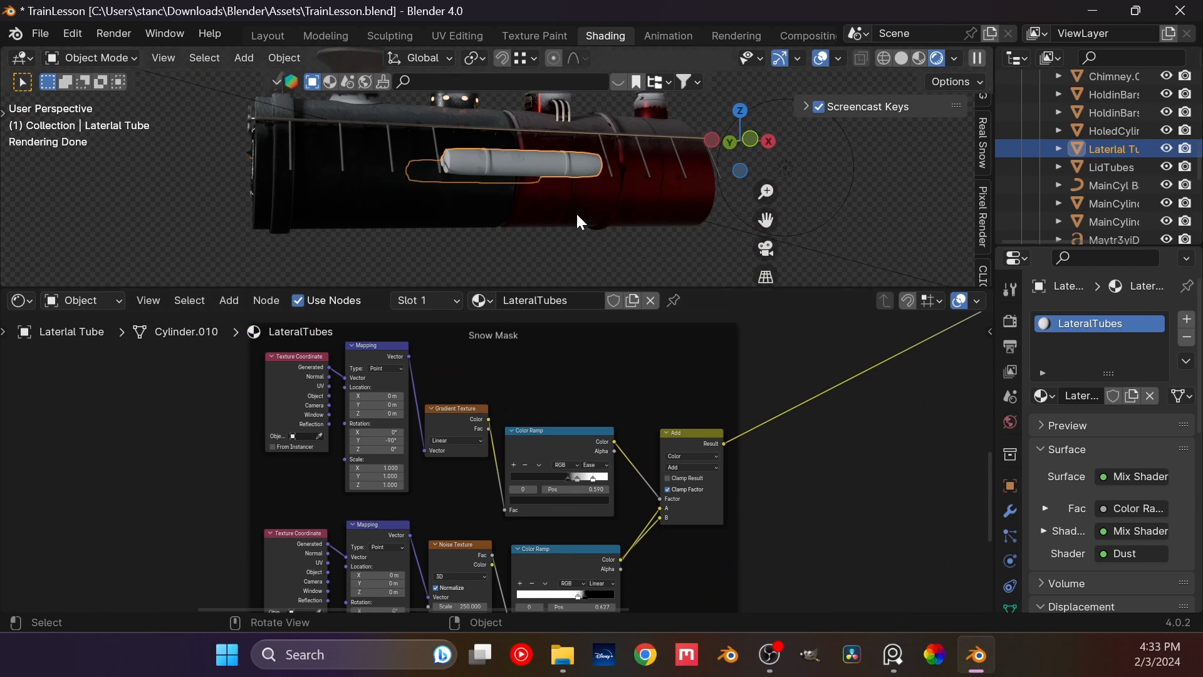
scroll(564, 212, "up", 5)
Step: Preview the Pointiness Color Ramp on the tube and move its white stop to 0.590 with the black stop just below it
scroll(758, 424, "down", 14)
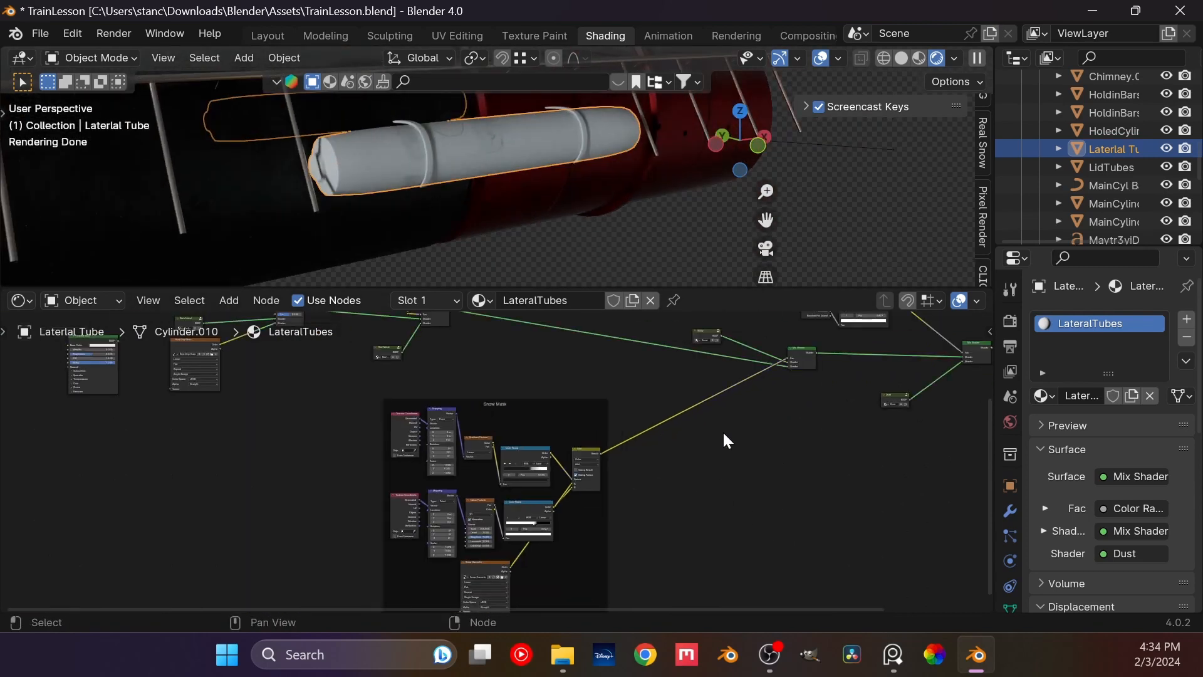
middle_click_drag(695, 438, 564, 492)
scroll(593, 484, "up", 5)
scroll(622, 460, "up", 4)
middle_click_drag(669, 427, 467, 500)
scroll(568, 445, "up", 7)
scroll(482, 562, "up", 2)
middle_click_drag(637, 441, 559, 460)
scroll(484, 567, "up", 3)
left_click_drag(557, 454, 586, 442)
scroll(548, 446, "up", 3)
scroll(412, 220, "up", 3)
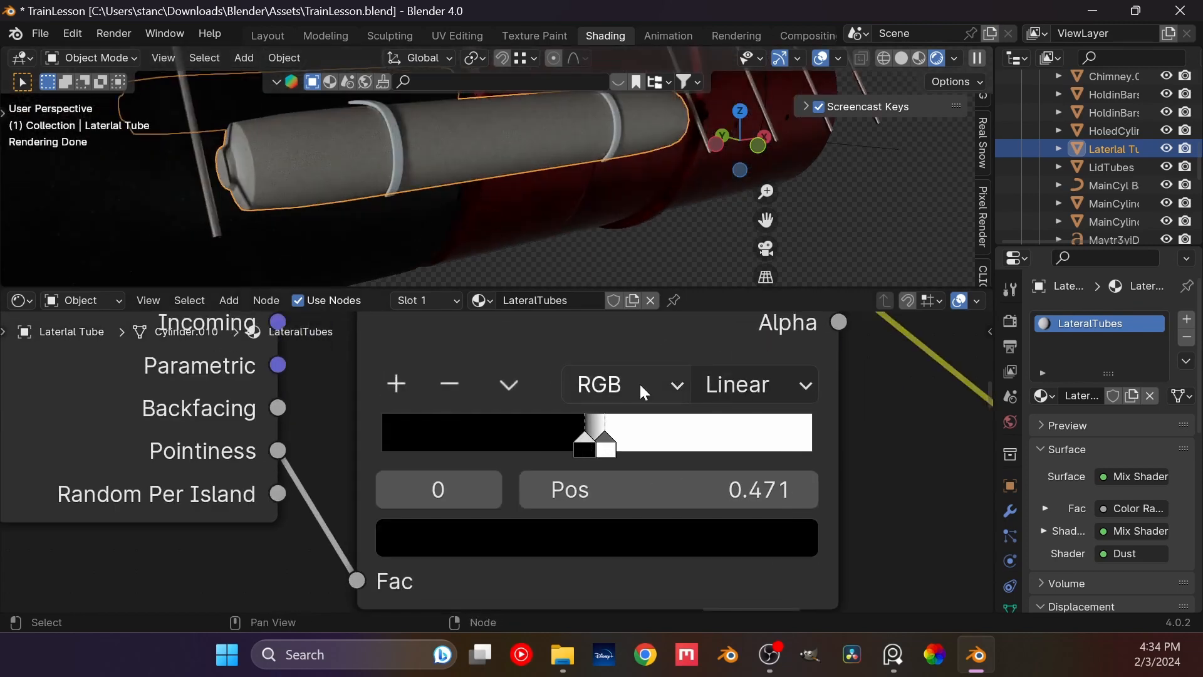
left_click(681, 325, "ctrl+shift")
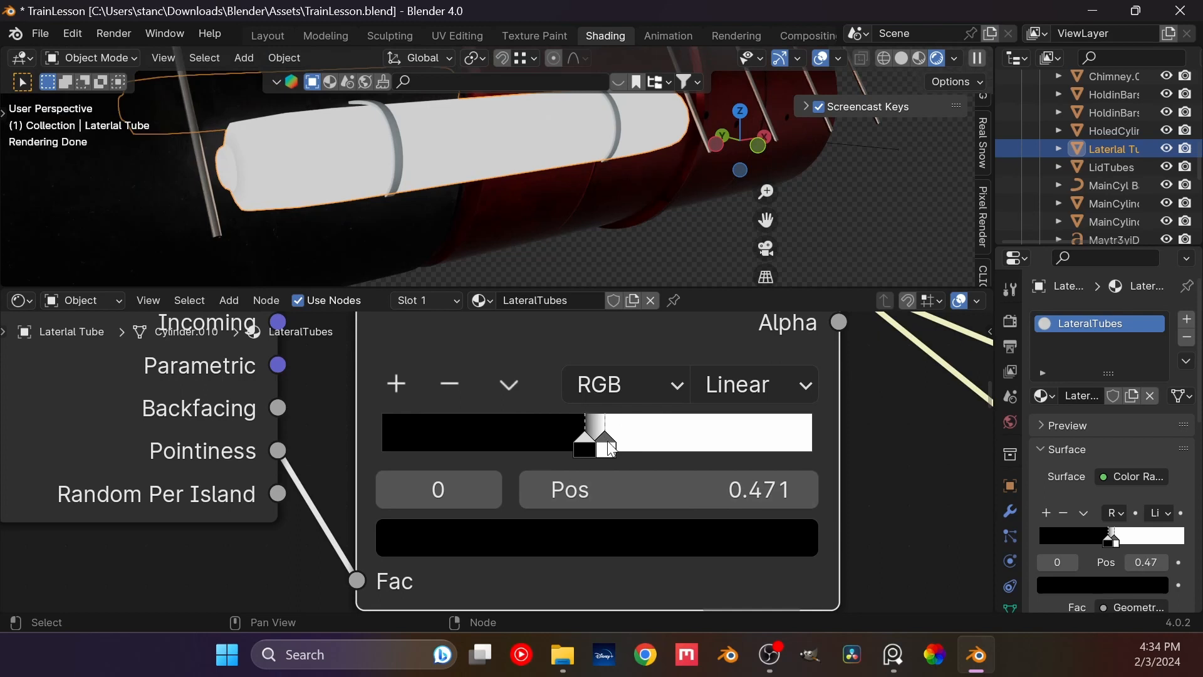
mouse_move(612, 450)
left_mouse_down()
mouse_move(596, 438)
mouse_move(631, 446)
mouse_move(464, 442)
mouse_move(686, 446)
mouse_move(618, 446)
left_mouse_up()
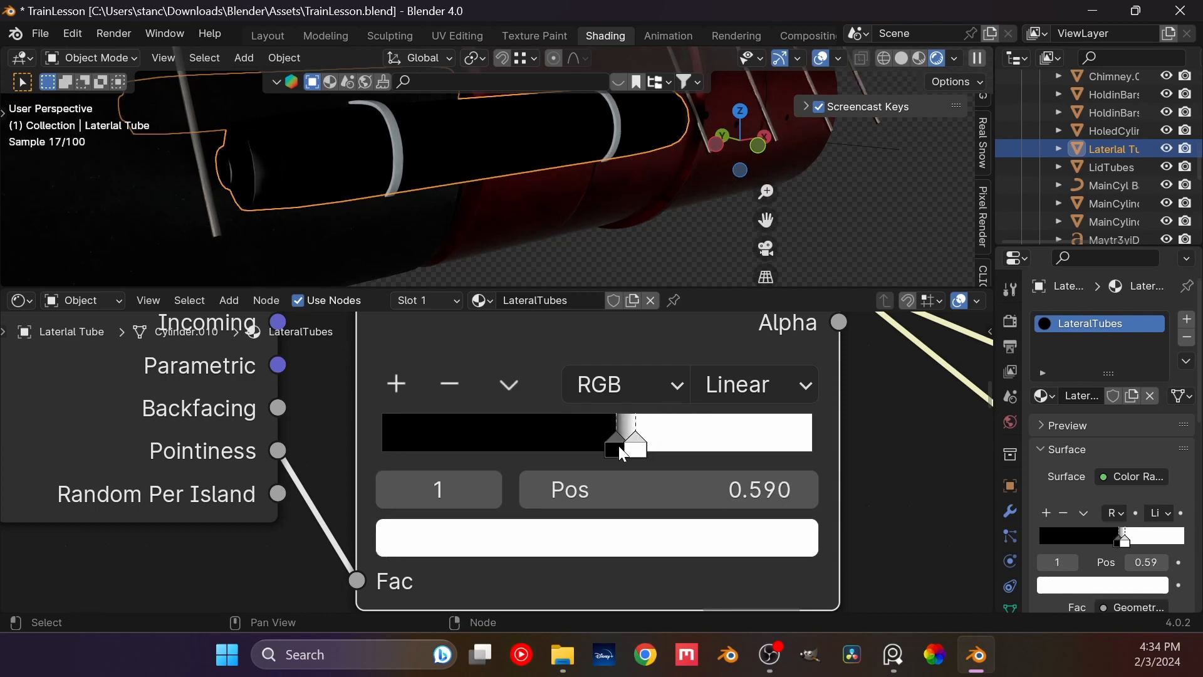
Step: Deselect the lateral tube and preview the final Mix Shader on it
scroll(411, 182, "down", 5)
middle_click_drag(411, 182, 440, 183)
left_click(532, 261)
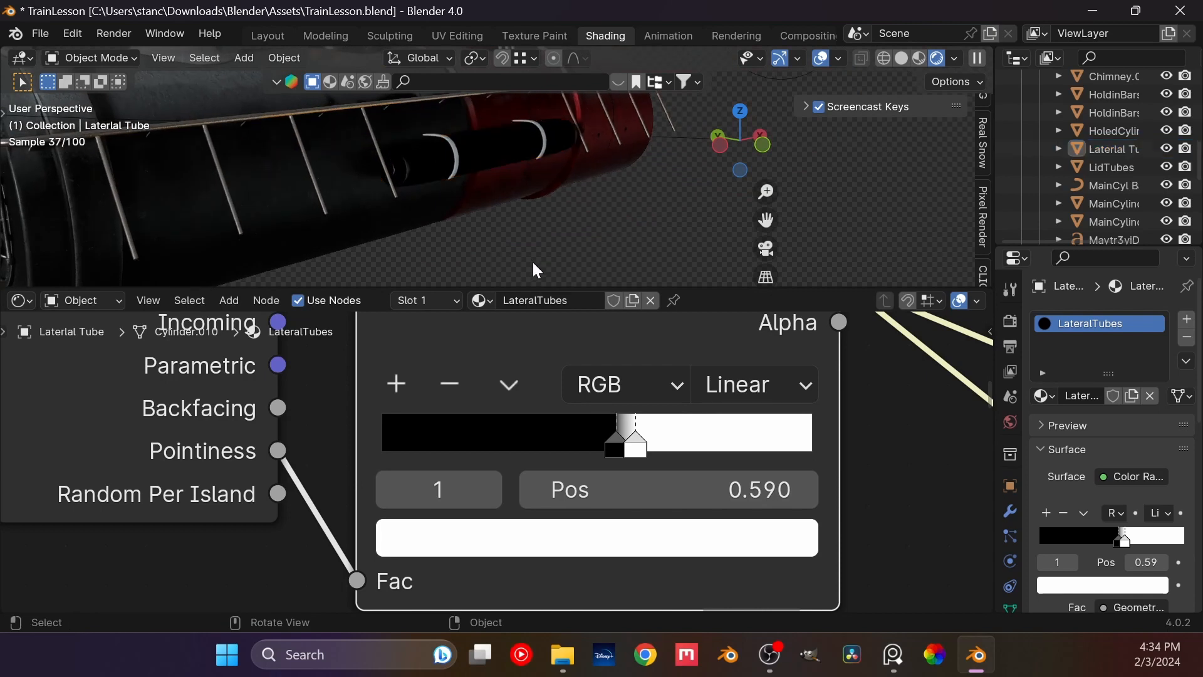
scroll(618, 396, "down", 5)
scroll(618, 401, "down", 8)
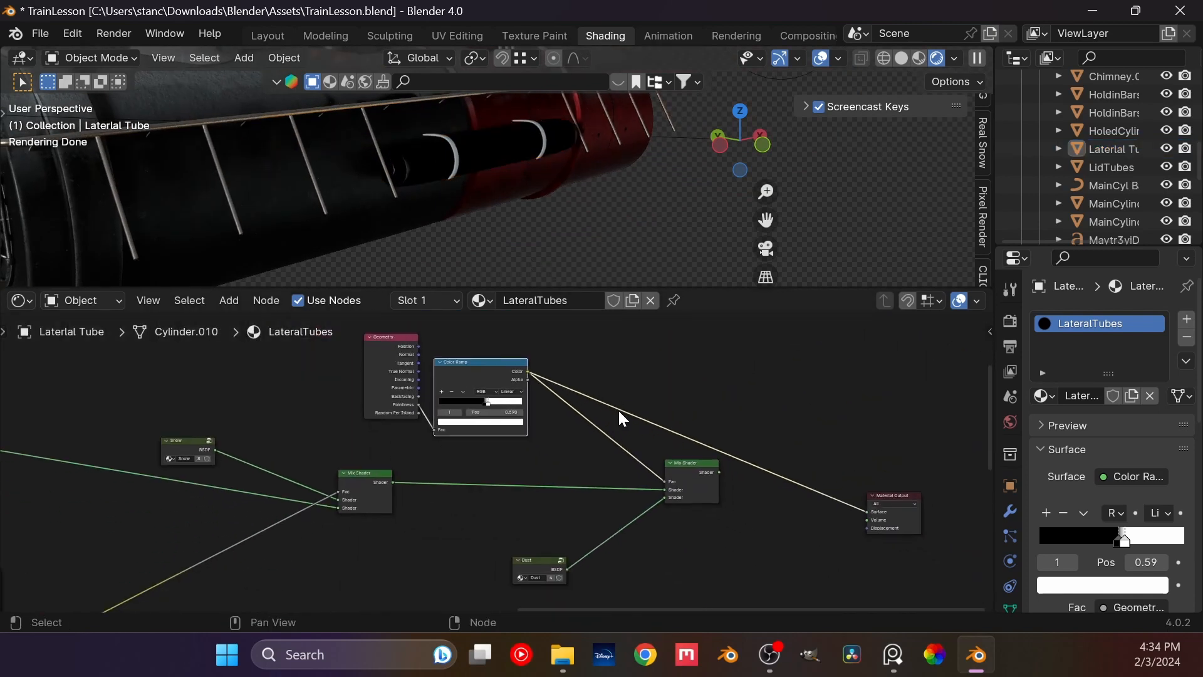
left_click(712, 498, "ctrl+shift")
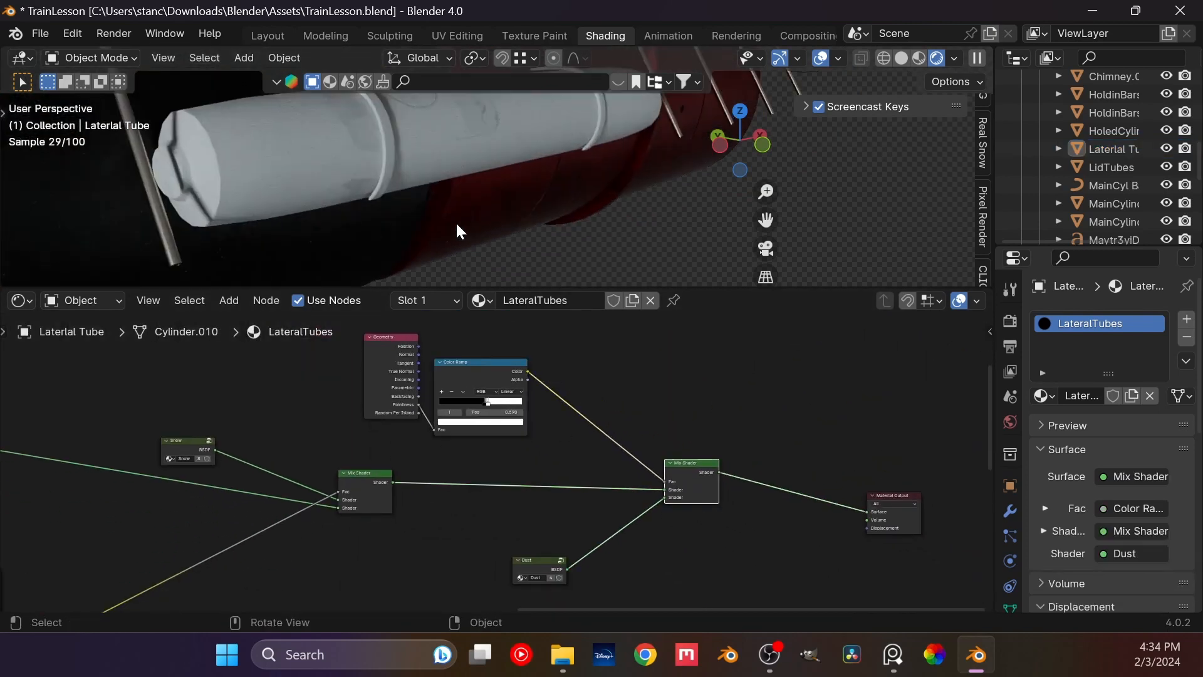
Step: Preview the snow Mix Shader and the Snow Mask's Add node output on the tube
left_click(382, 495, "ctrl+shift")
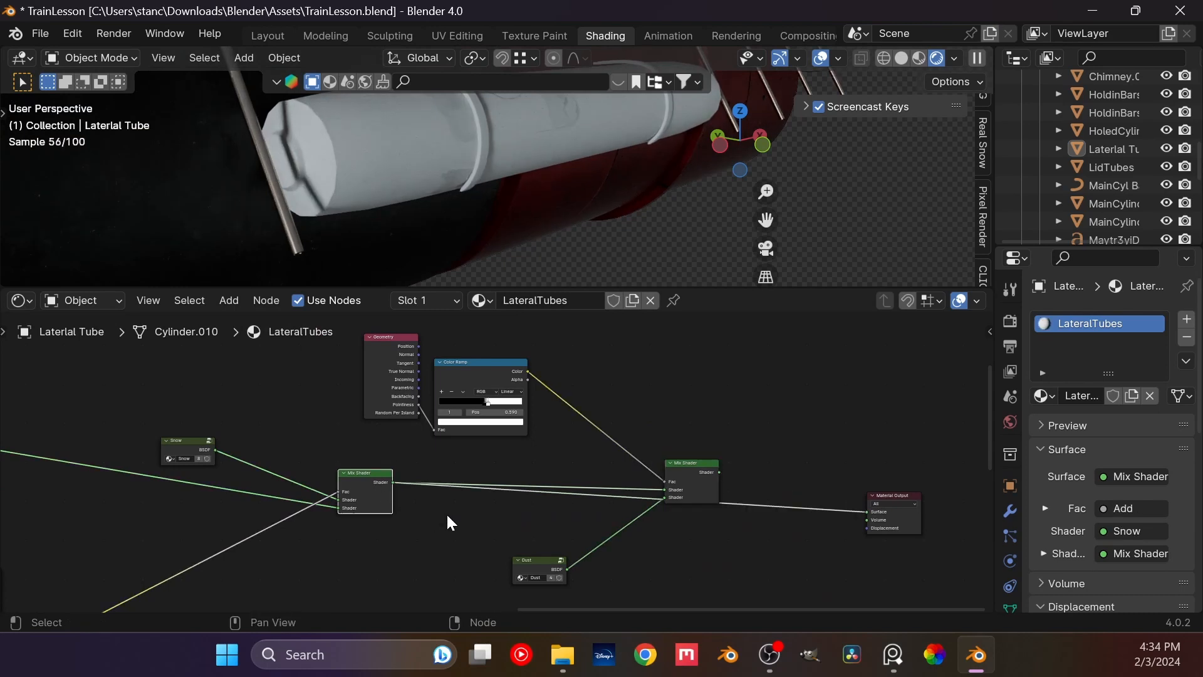
left_click(438, 513)
middle_click_drag(437, 521, 602, 445)
middle_click_drag(424, 509, 503, 437)
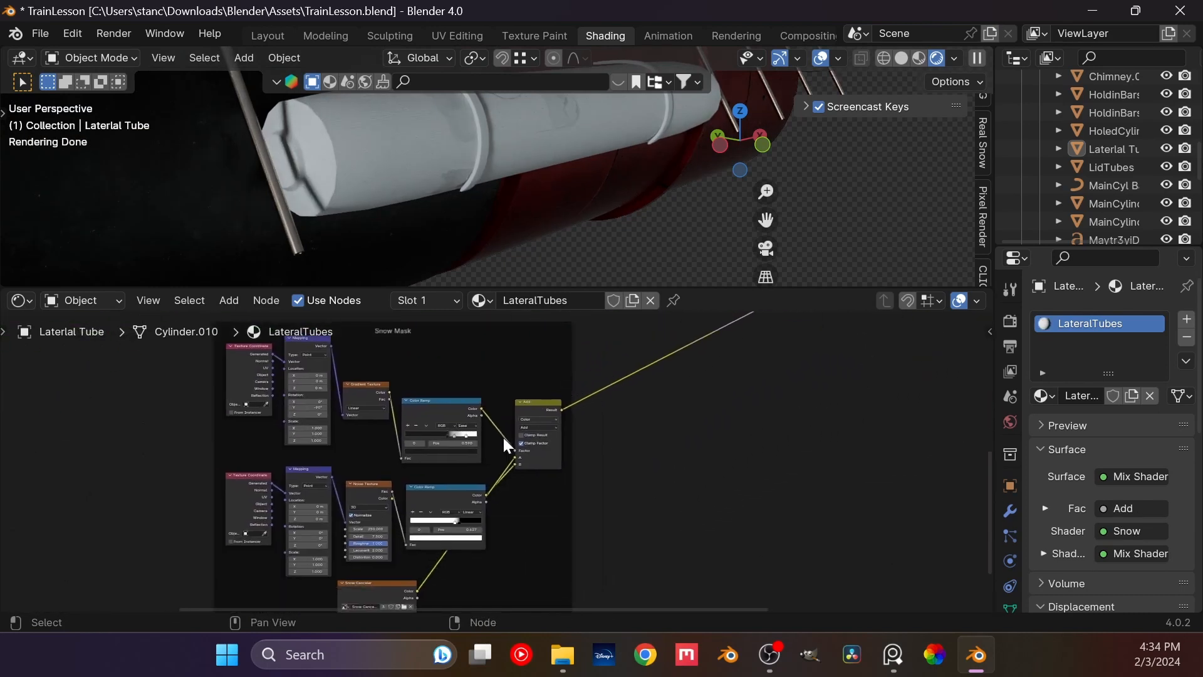
left_click(549, 460, "ctrl+shift")
middle_click_drag(510, 171, 452, 188)
Step: Delete the snow image texture from the Snow Mask and relink the noise Color Ramp to the Add node's A input
middle_click_drag(414, 568, 400, 510)
left_click(378, 522)
key("x")
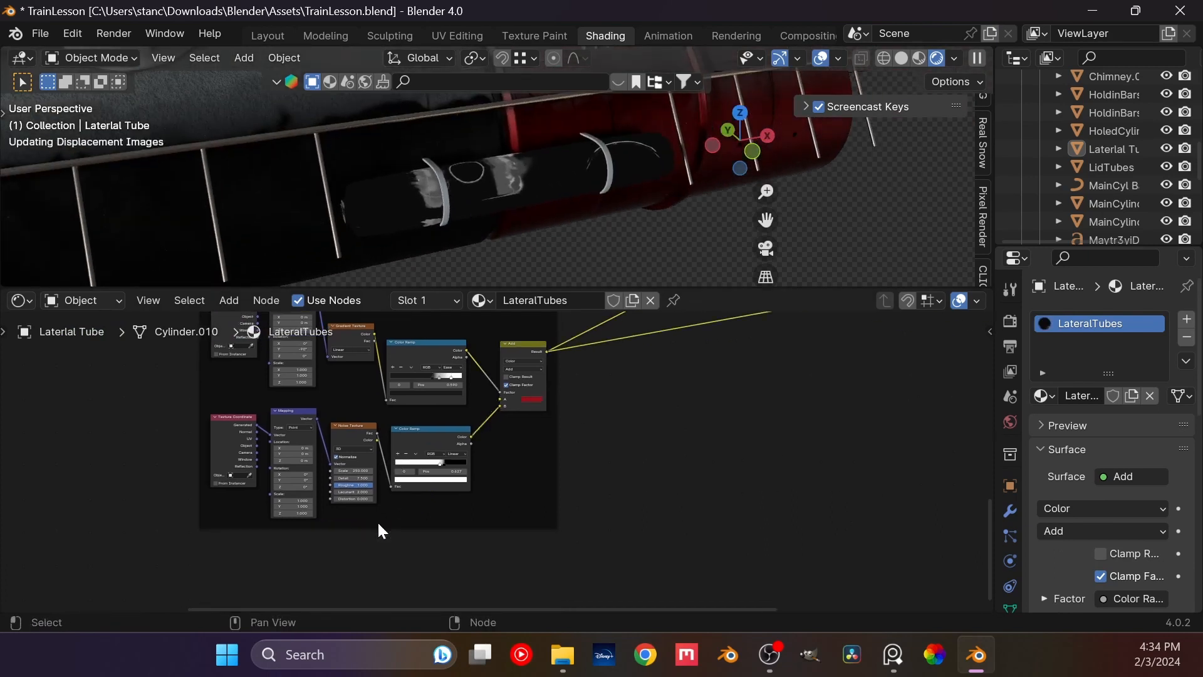
scroll(503, 479, "up", 3)
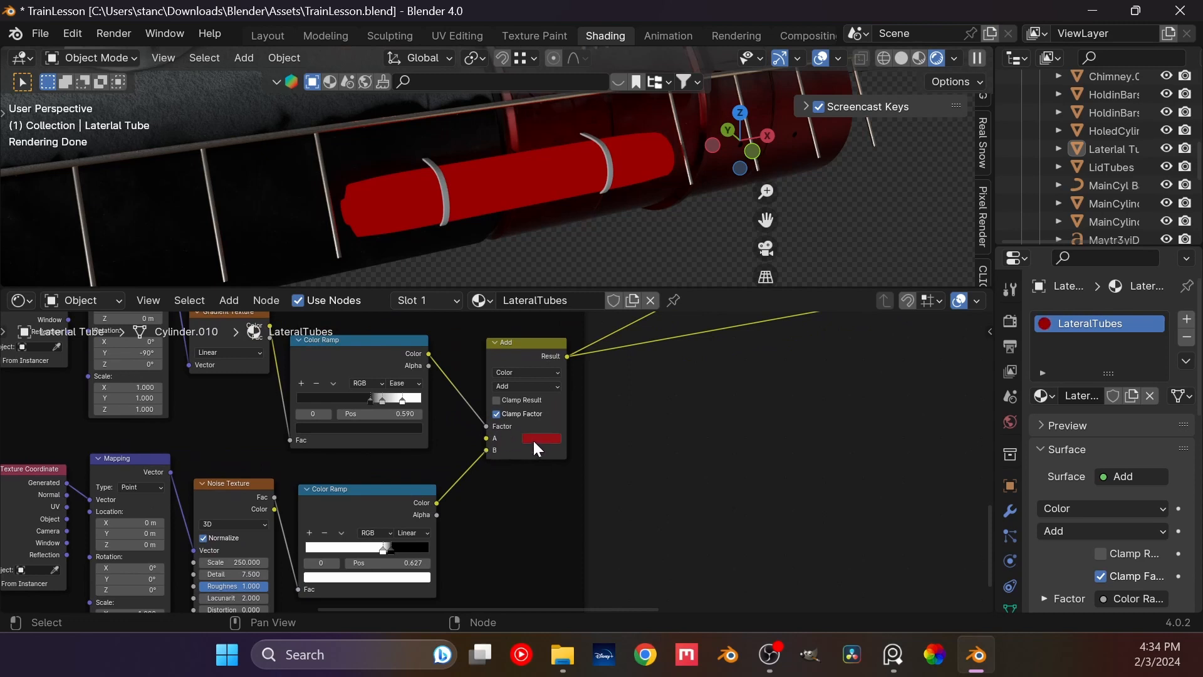
left_click(533, 438)
left_click_drag(487, 451, 487, 438)
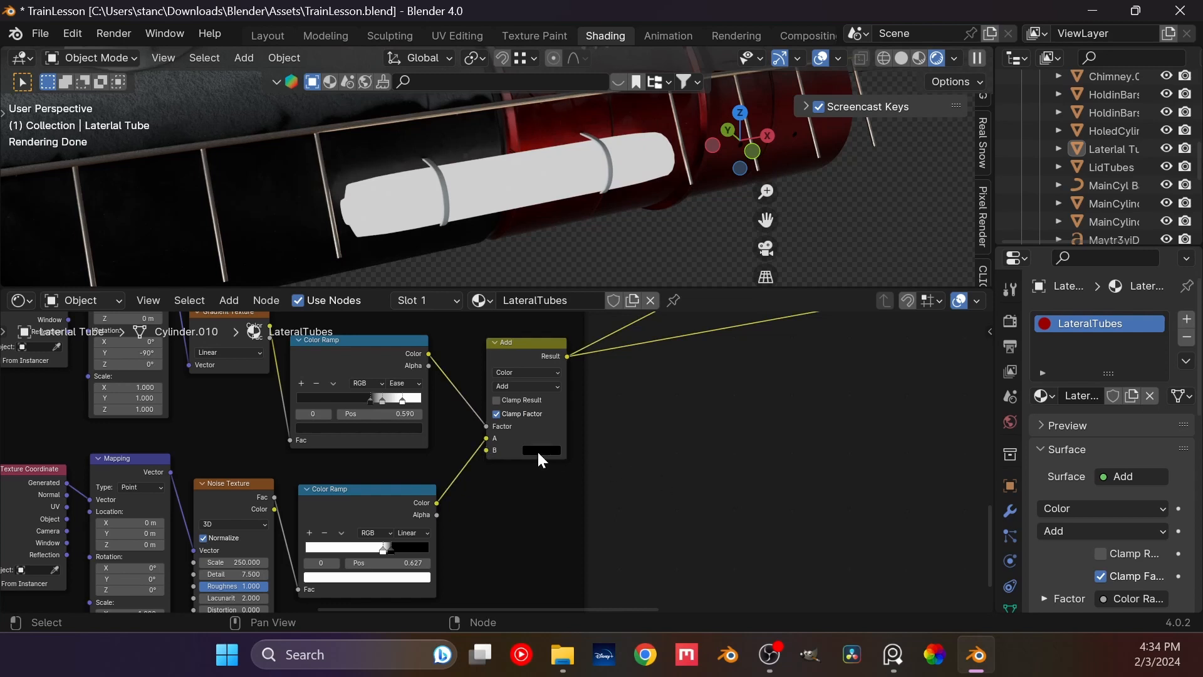
Step: Try the Mix blending mode on the Snow Mask's Add node and set it to Multiply
left_click(554, 388)
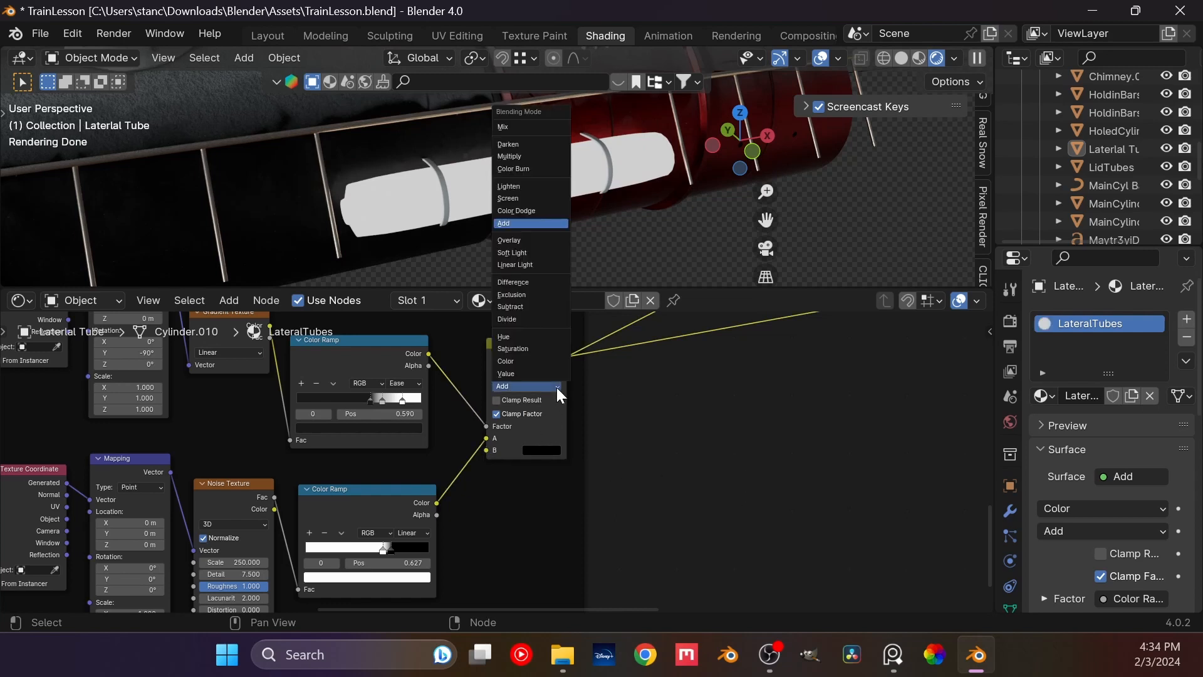
left_click(529, 127)
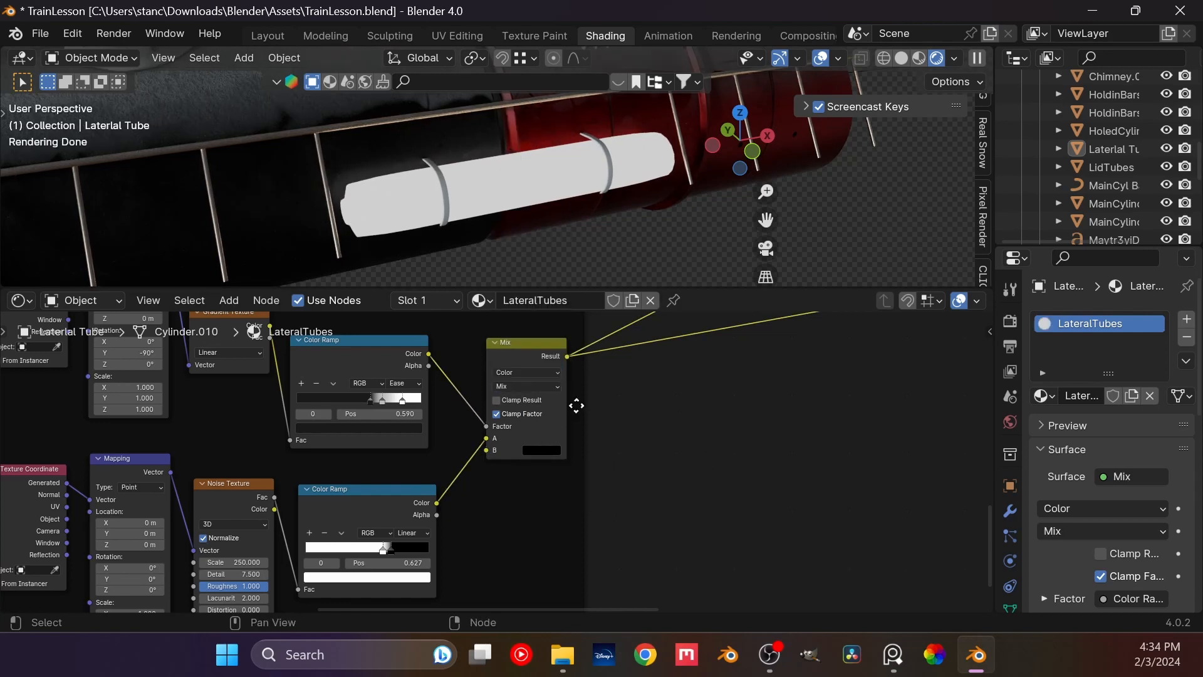
left_click(554, 387)
left_click(518, 156)
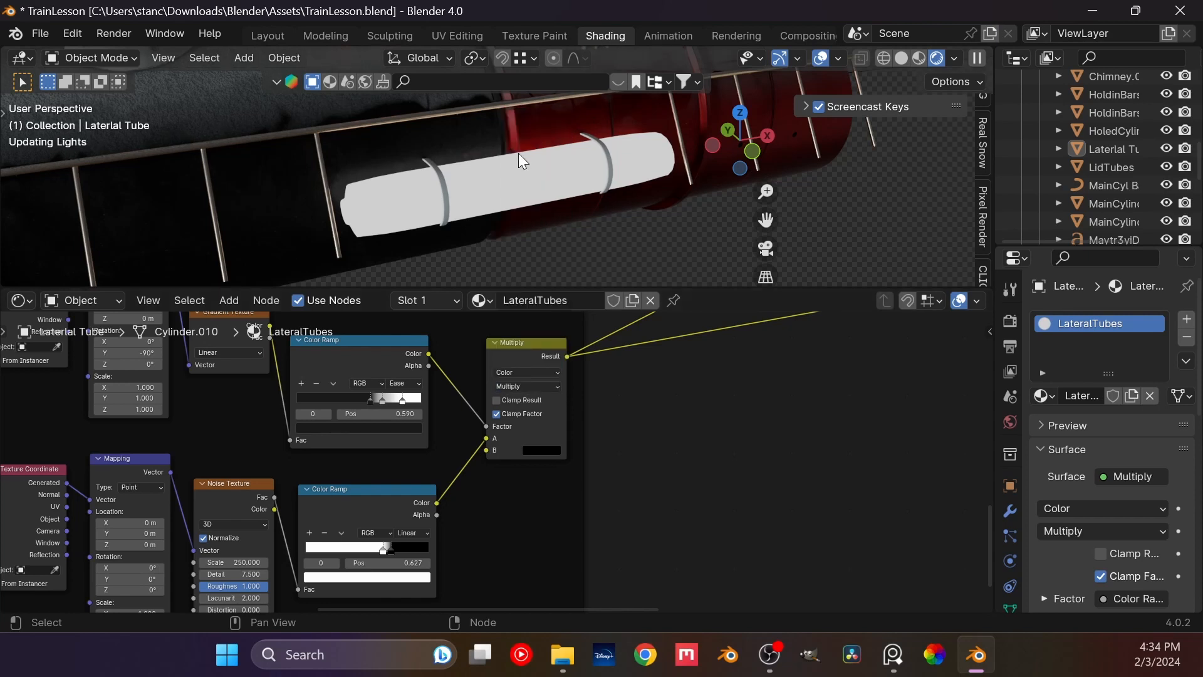
Step: Set the gradient ramp's dark stop to 0.569 and link the noise ramp to the Multiply node's B input and the gradient ramp to A
scroll(420, 433, "up", 3)
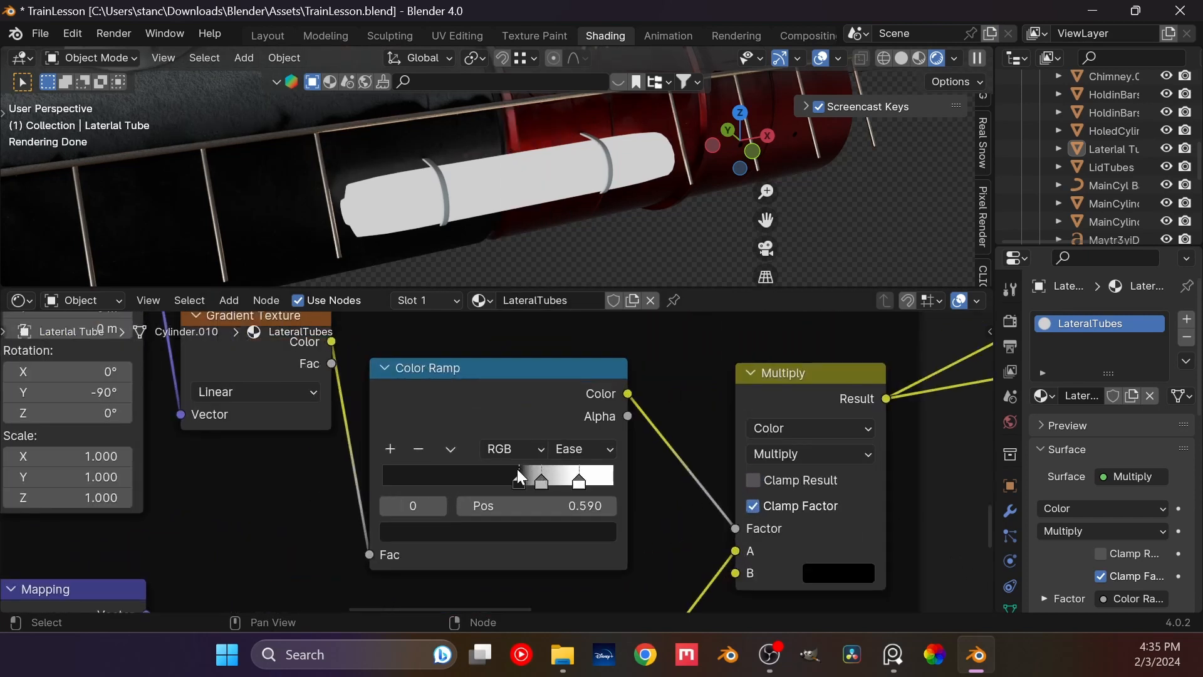
mouse_move(519, 480)
left_mouse_down()
mouse_move(386, 471)
mouse_move(513, 478)
left_mouse_up()
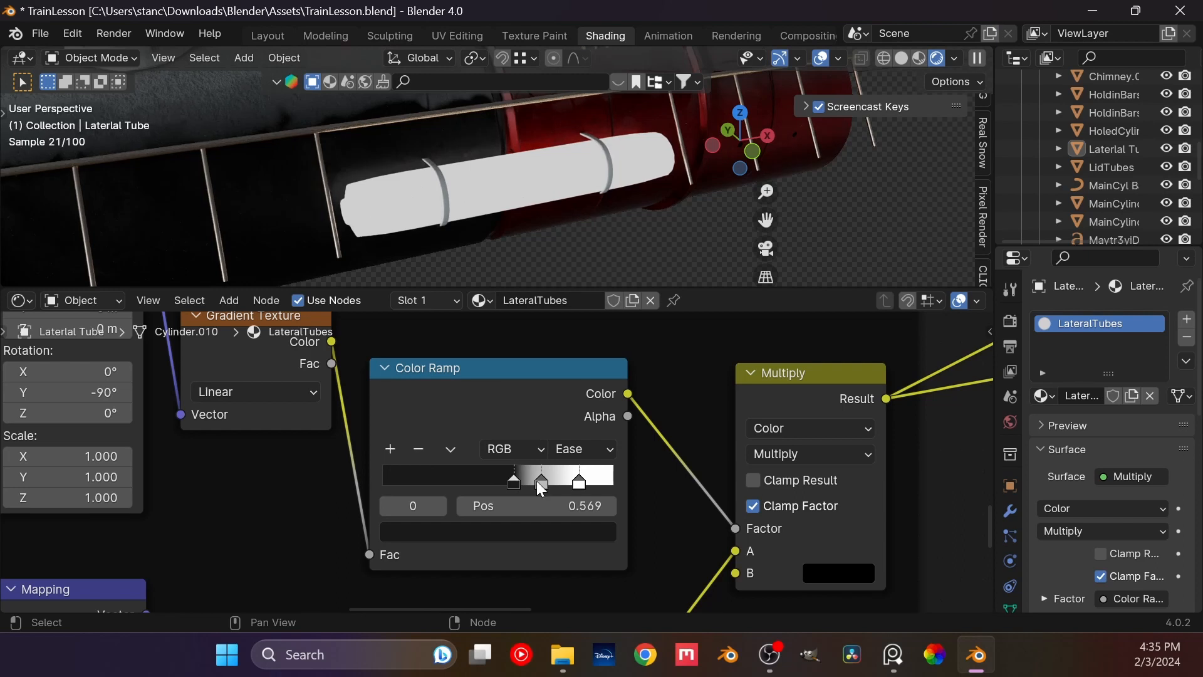
left_click_drag(728, 549, 736, 572)
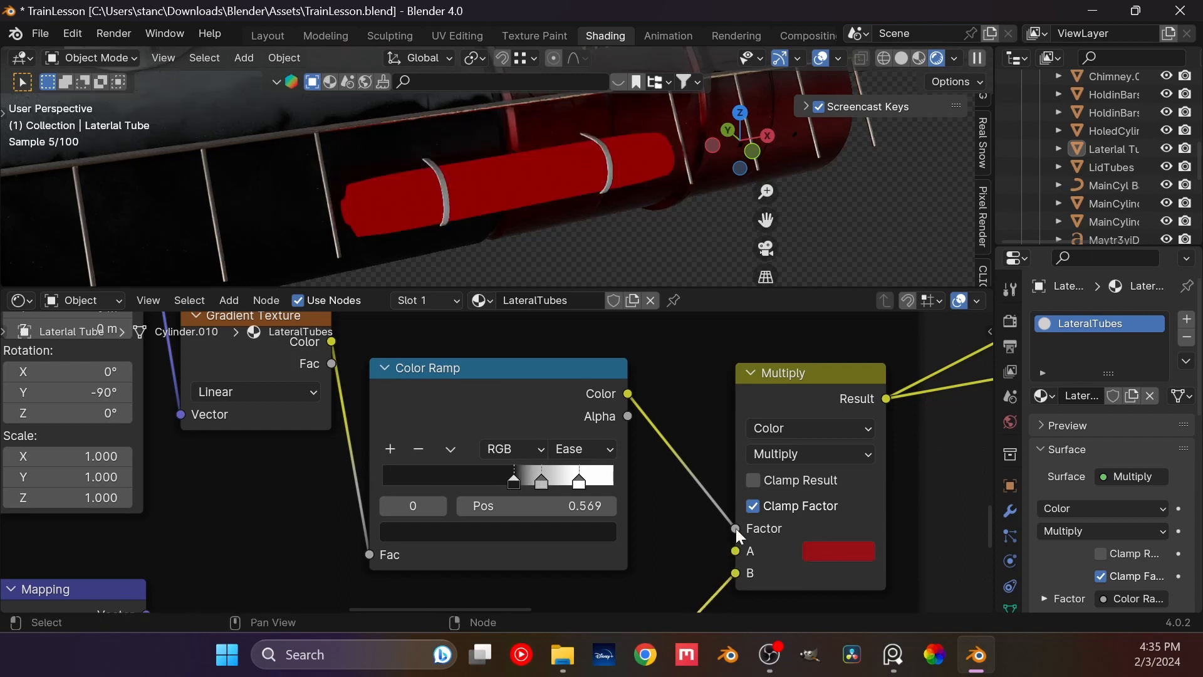
left_click_drag(736, 528, 734, 550)
scroll(502, 464, "up", 1)
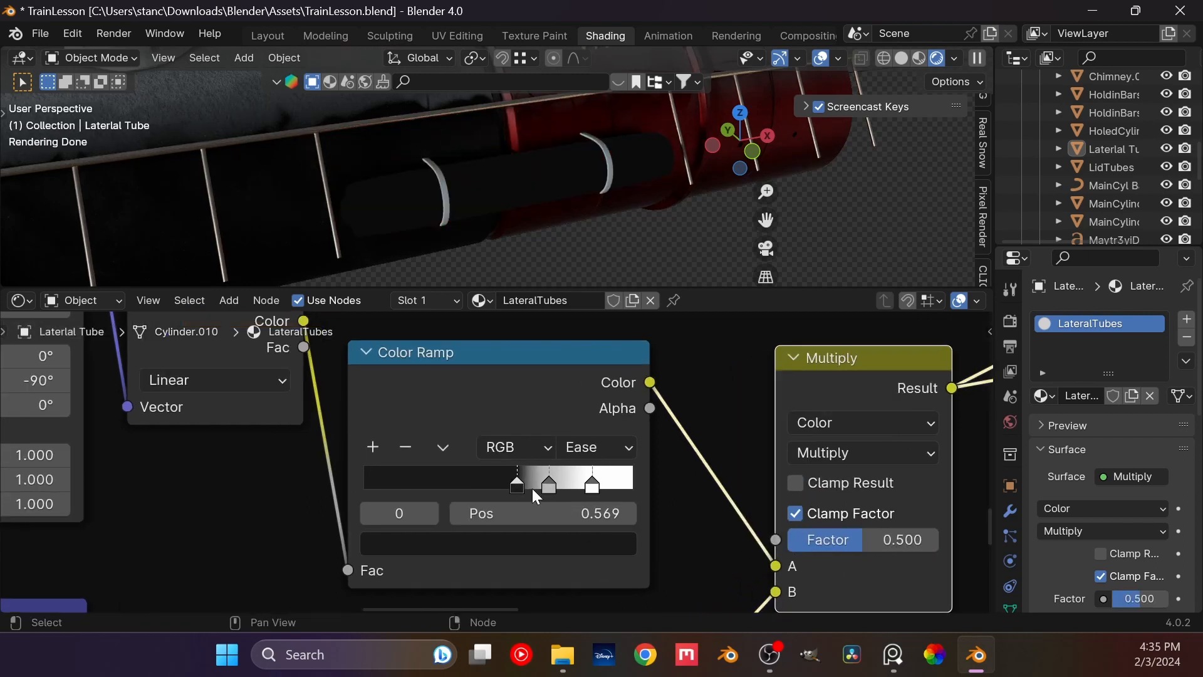
Step: Reverse the gradient Color Ramp by moving its white stop to 0.260, leaving the grey stop between it and the dark stop
left_click_drag(532, 488, 507, 484)
left_click_drag(582, 480, 329, 465)
left_click_drag(435, 486, 446, 492)
Step: Test a Y rotation of 0° on the gradient's Mapping node and set it to 90°
middle_click_drag(281, 483, 477, 494)
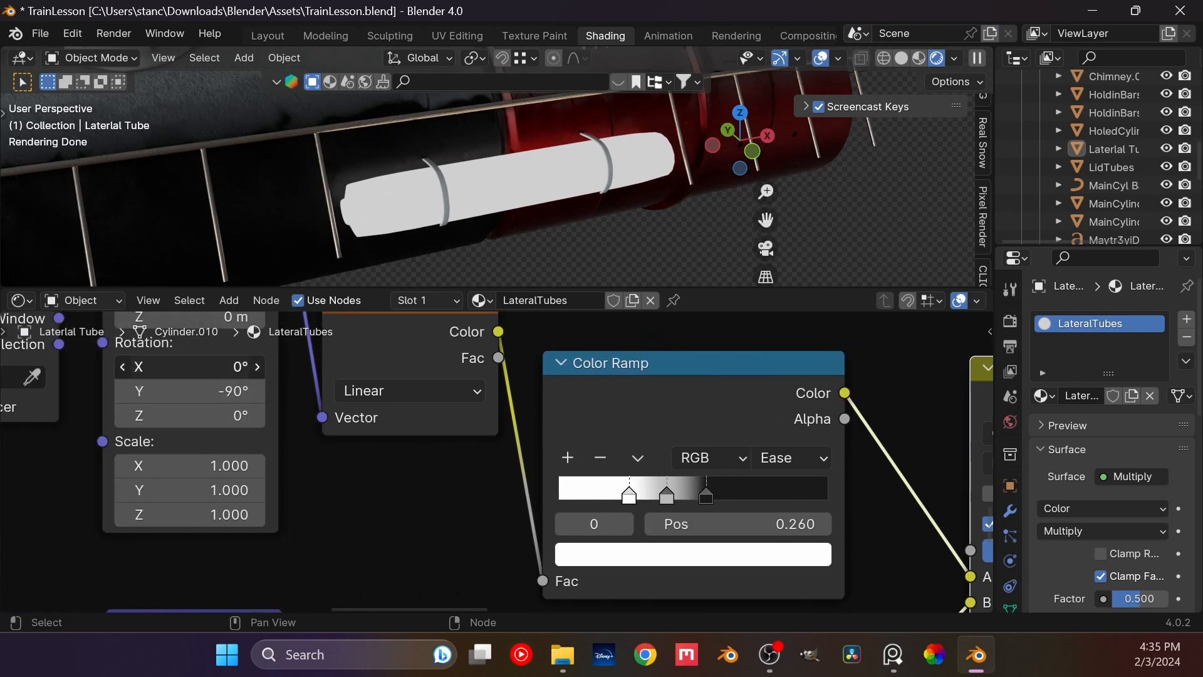
double_click(209, 393)
type("0")
key("Return")
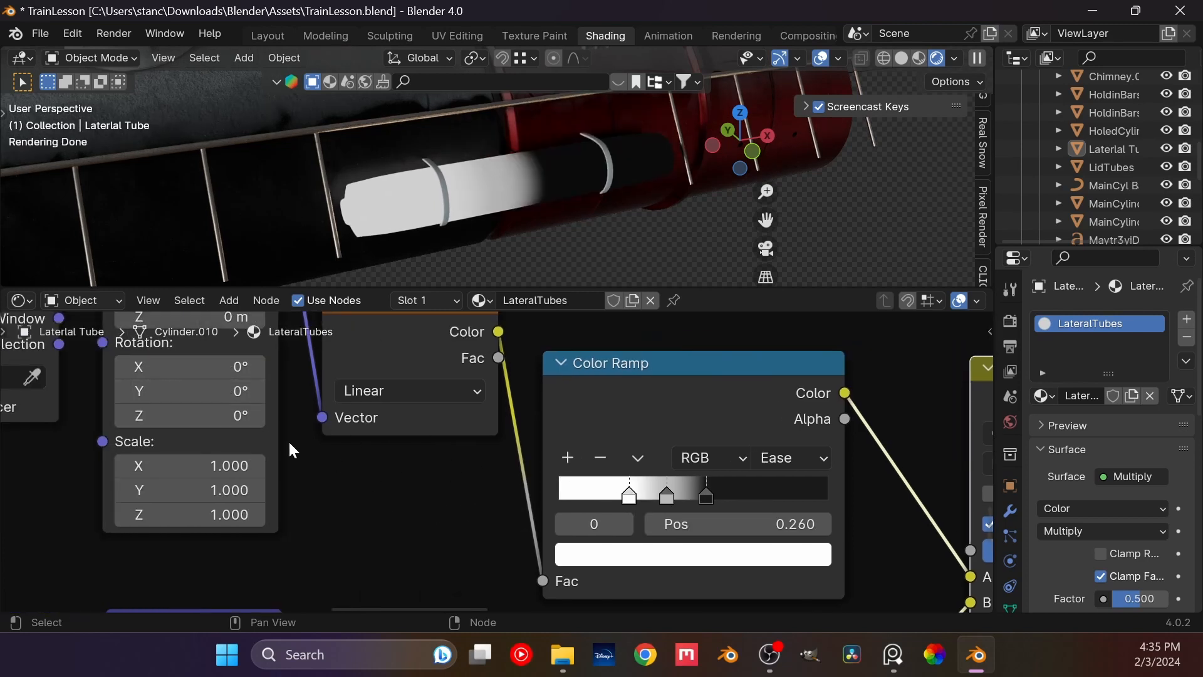
left_click_drag(207, 391, 225, 391)
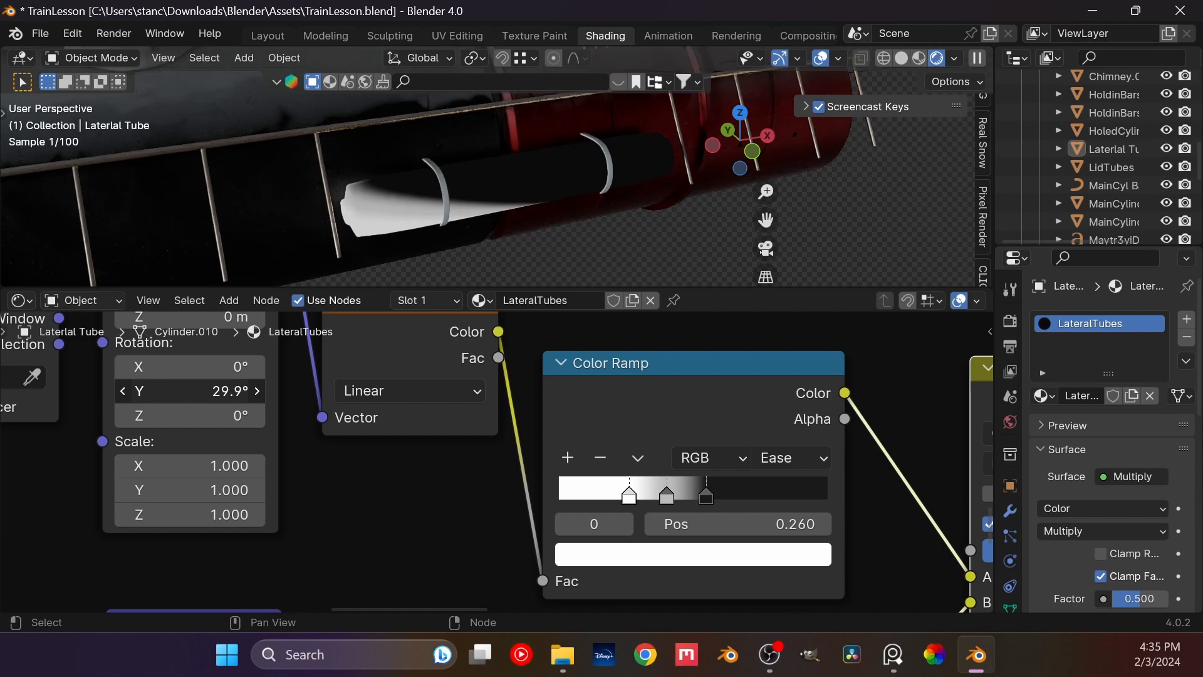
left_click(187, 390)
type("90")
key("Return")
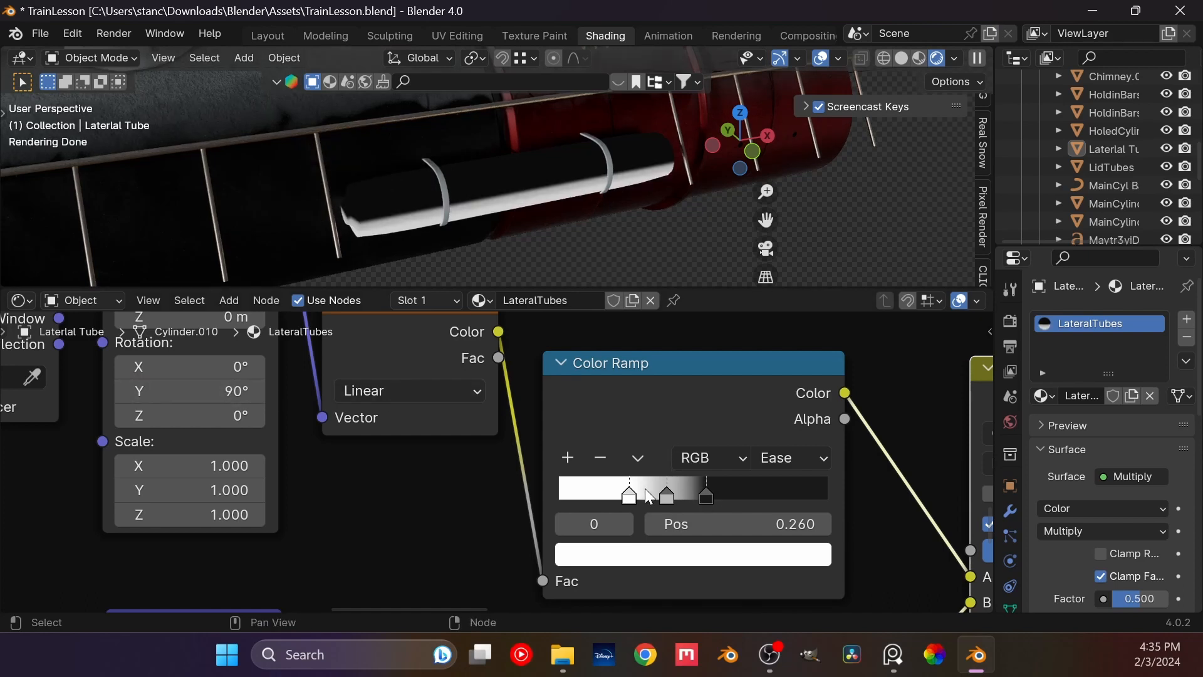
Step: Reconnect the final Mix Shader to the Material Output
scroll(695, 480, "down", 2)
scroll(694, 475, "down", 6)
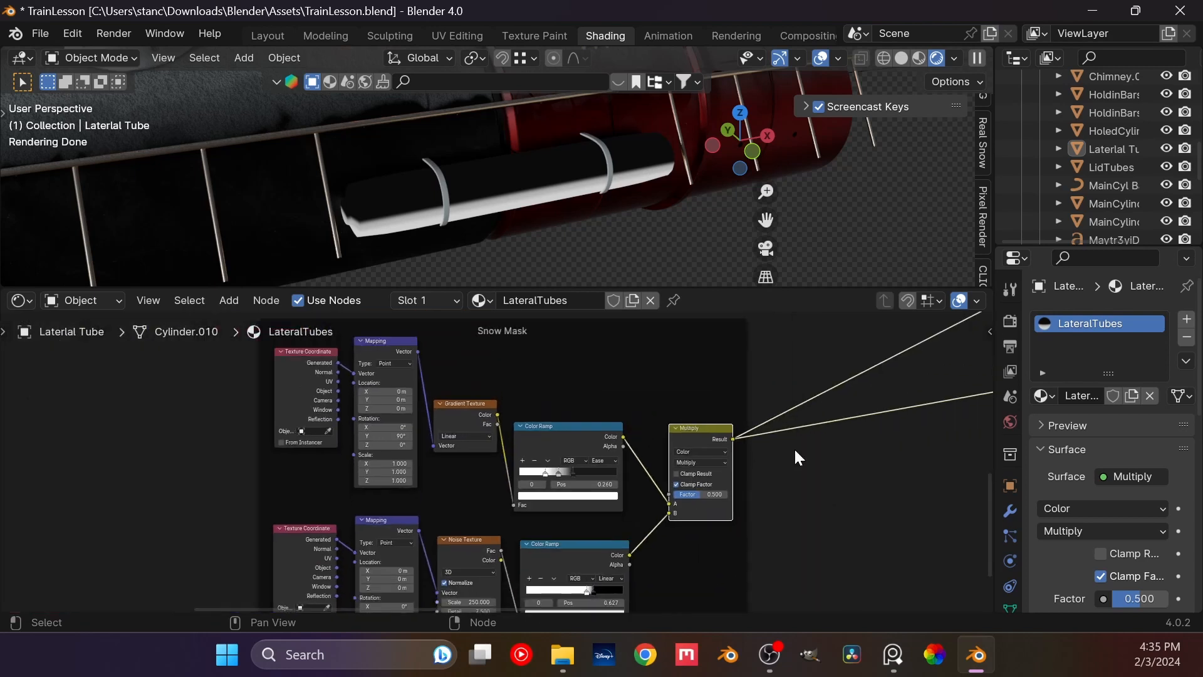
left_click(719, 419, "ctrl+shift")
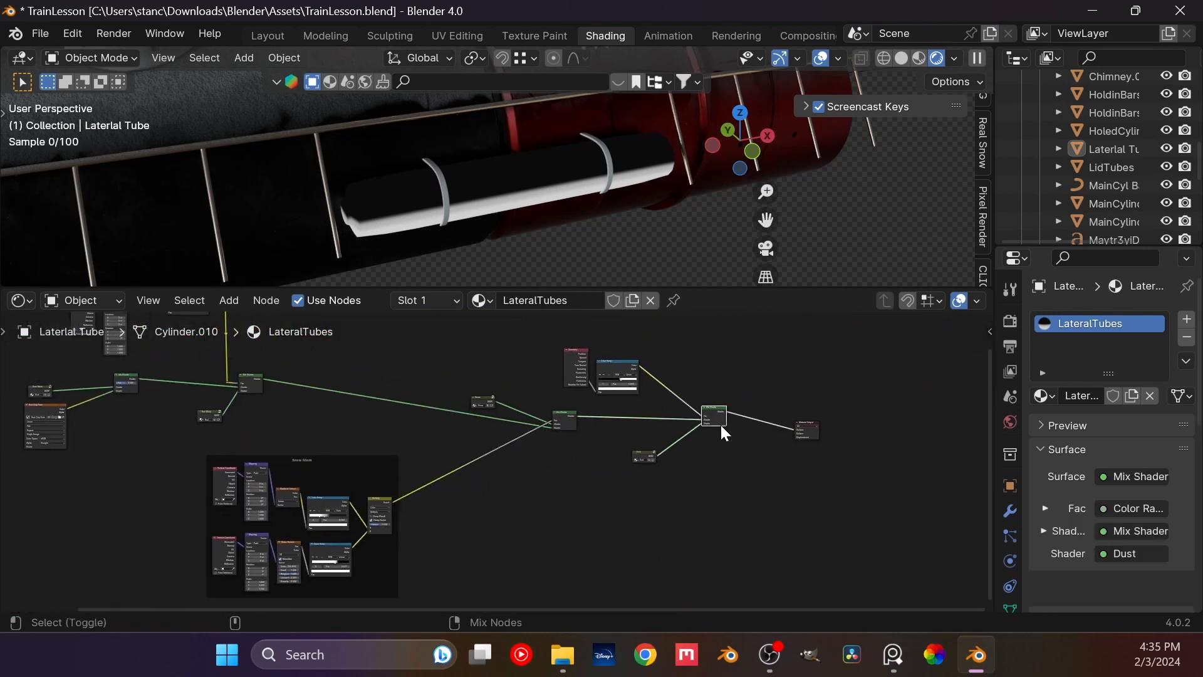
Step: In the Snow Mask's gradient Color Ramp, move the dark stop to 0.835, the white stop to about mid-ramp and the grey stop to 0.654
scroll(466, 251, "up", 3)
middle_click_drag(464, 251, 518, 228, "shift")
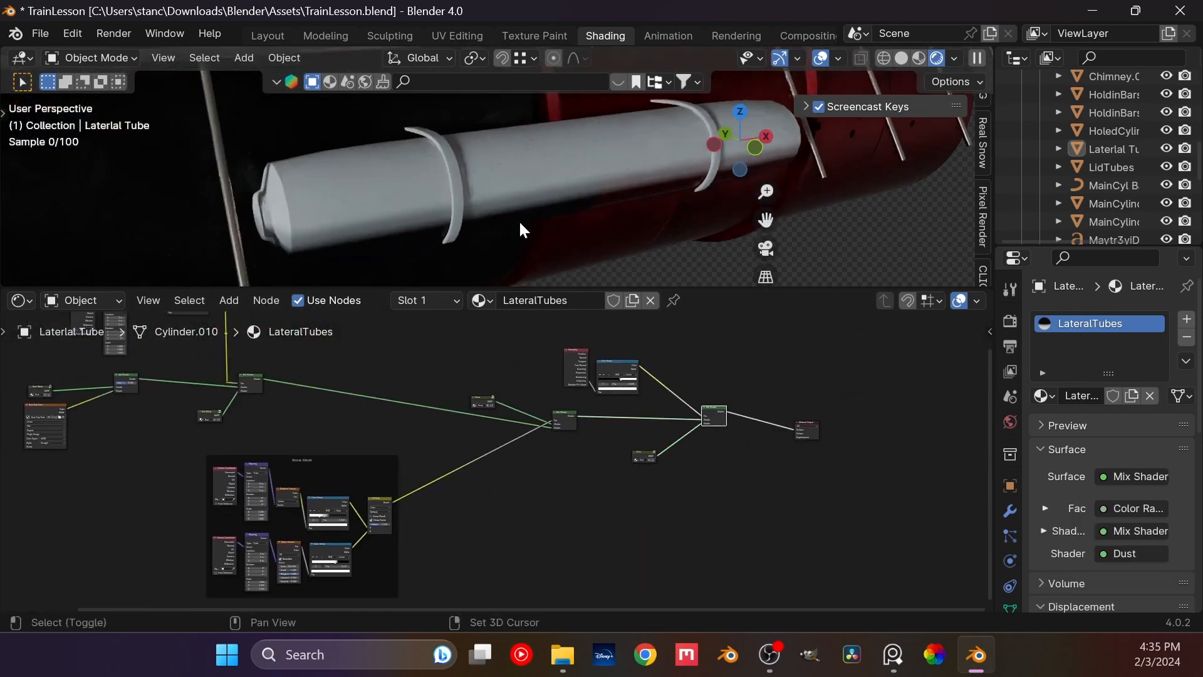
scroll(347, 528, "up", 5)
scroll(347, 528, "up", 6)
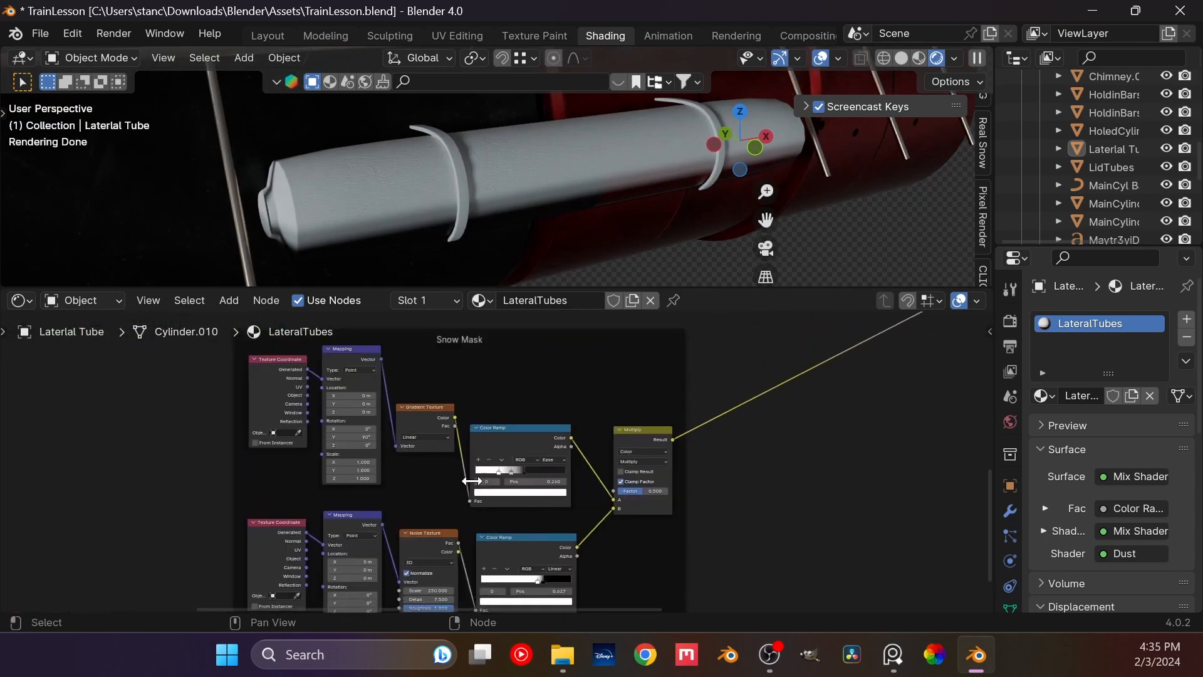
left_click_drag(433, 492, 666, 497)
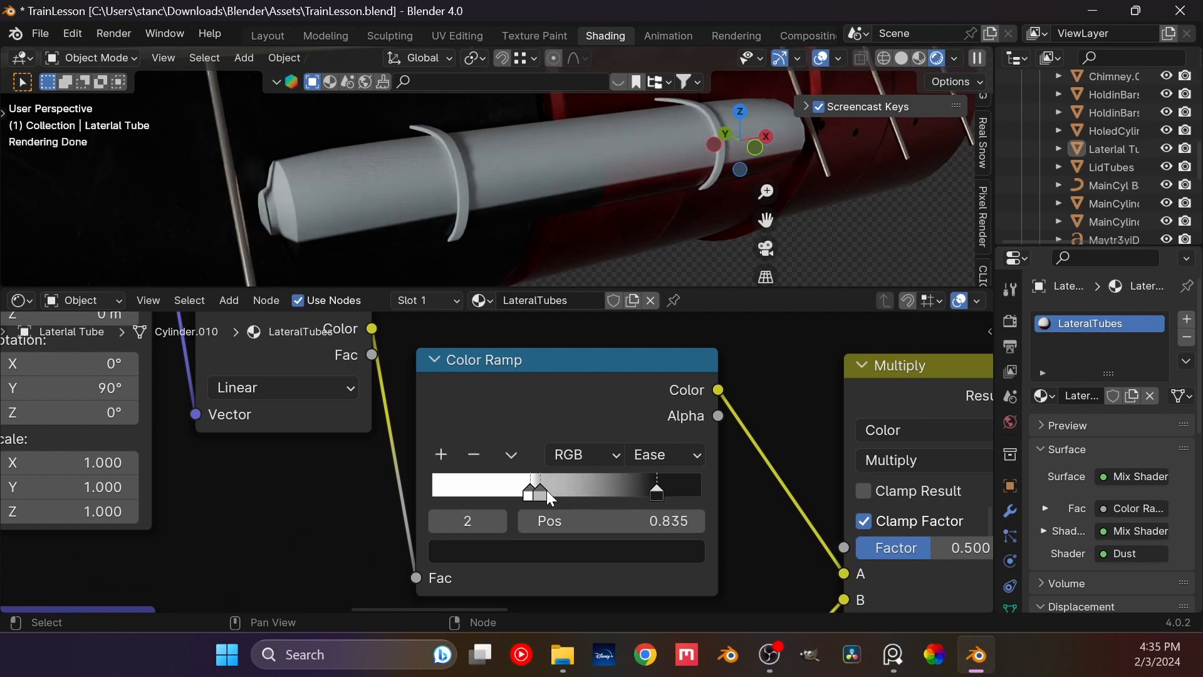
left_click_drag(544, 492, 613, 491)
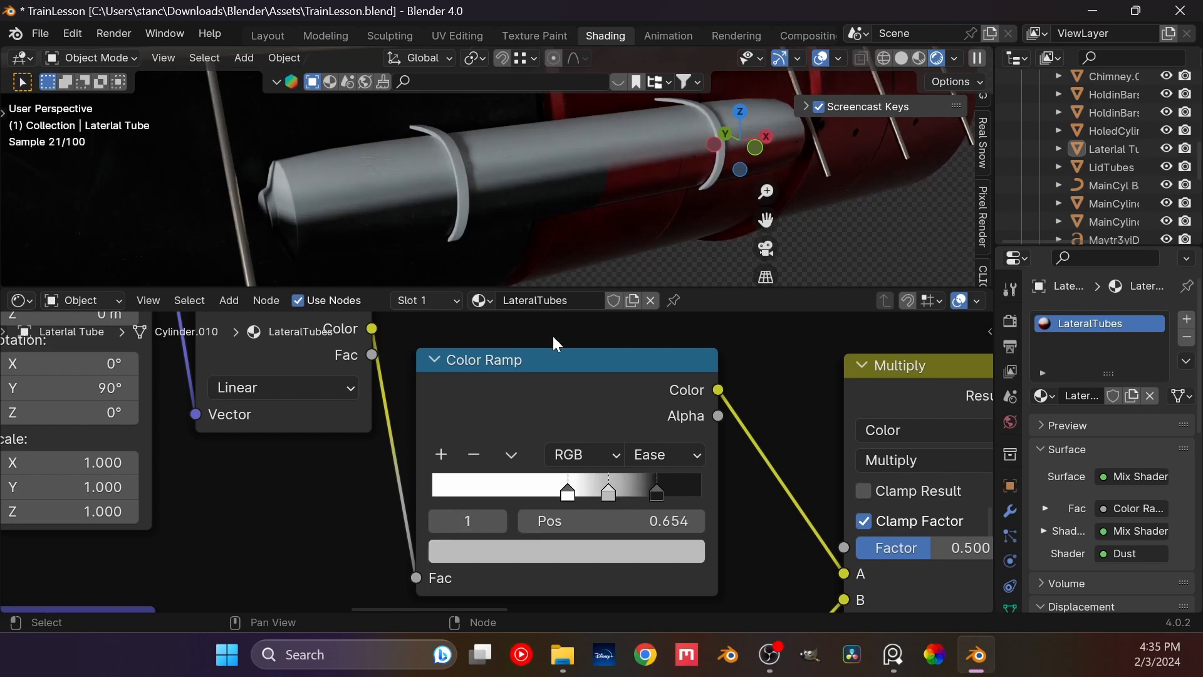
Step: Examine the snow coverage on the lateral tube from the camera view and from free perspective views at several distances
scroll(512, 157, "down", 5)
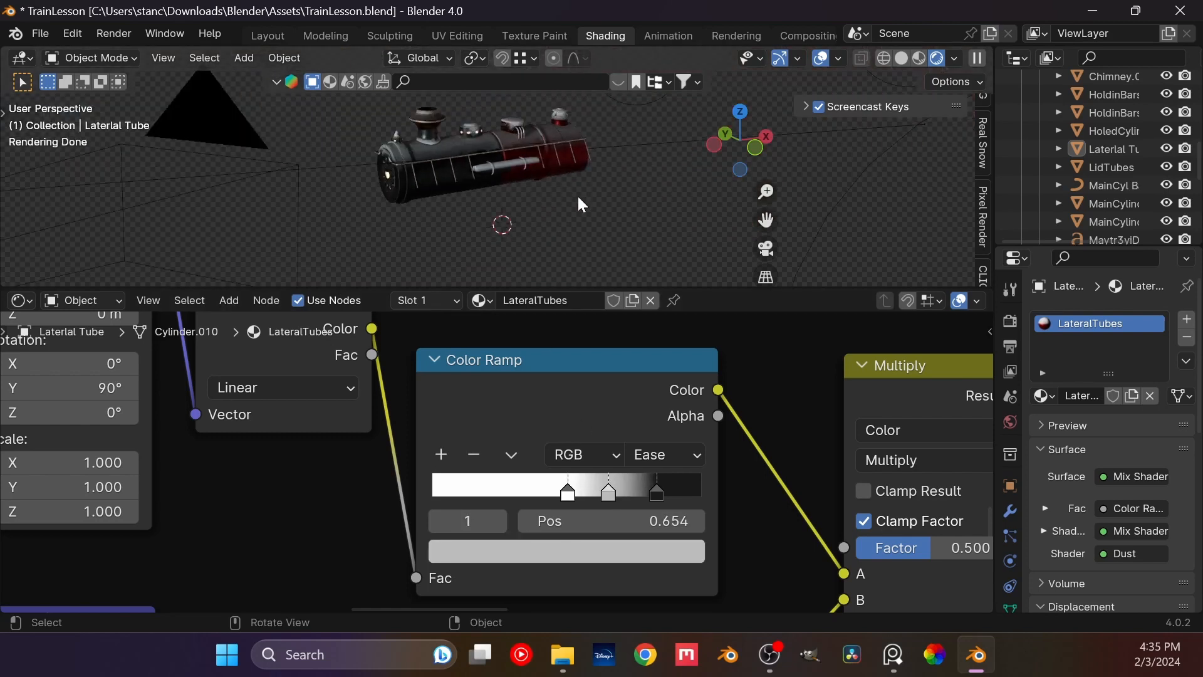
key("KP_0")
scroll(578, 207, "down", 3)
middle_click_drag(510, 190, 539, 183, "shift")
scroll(539, 183, "up", 3)
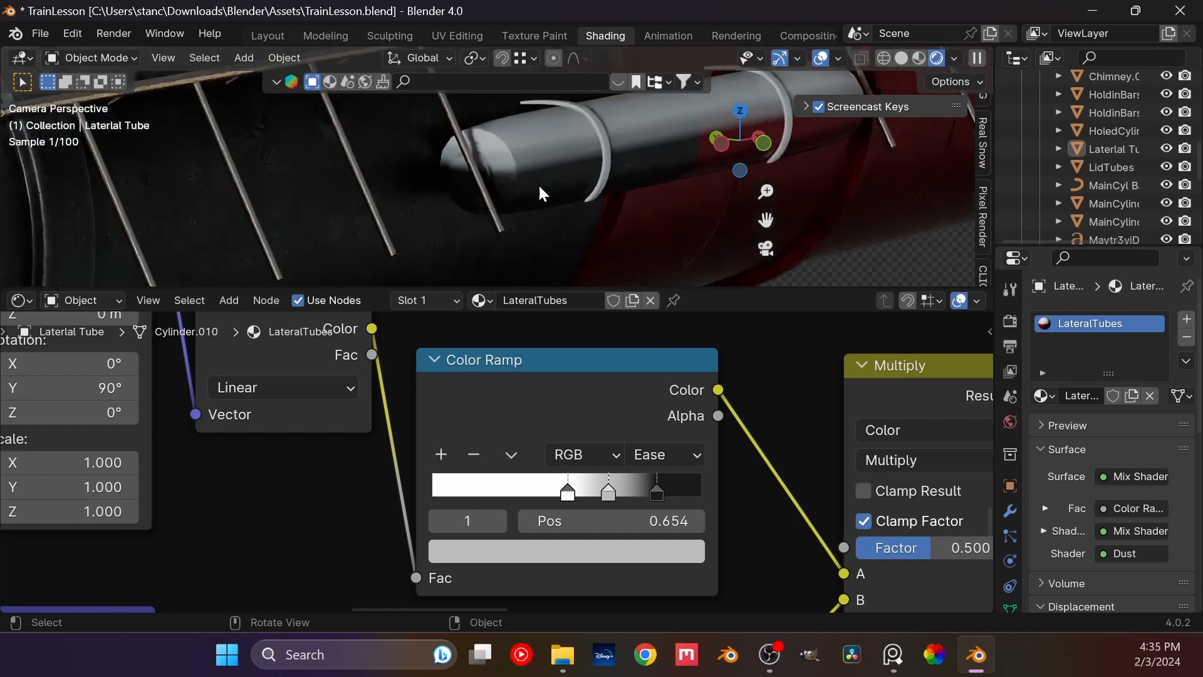
scroll(537, 183, "up", 5)
key("KP_0")
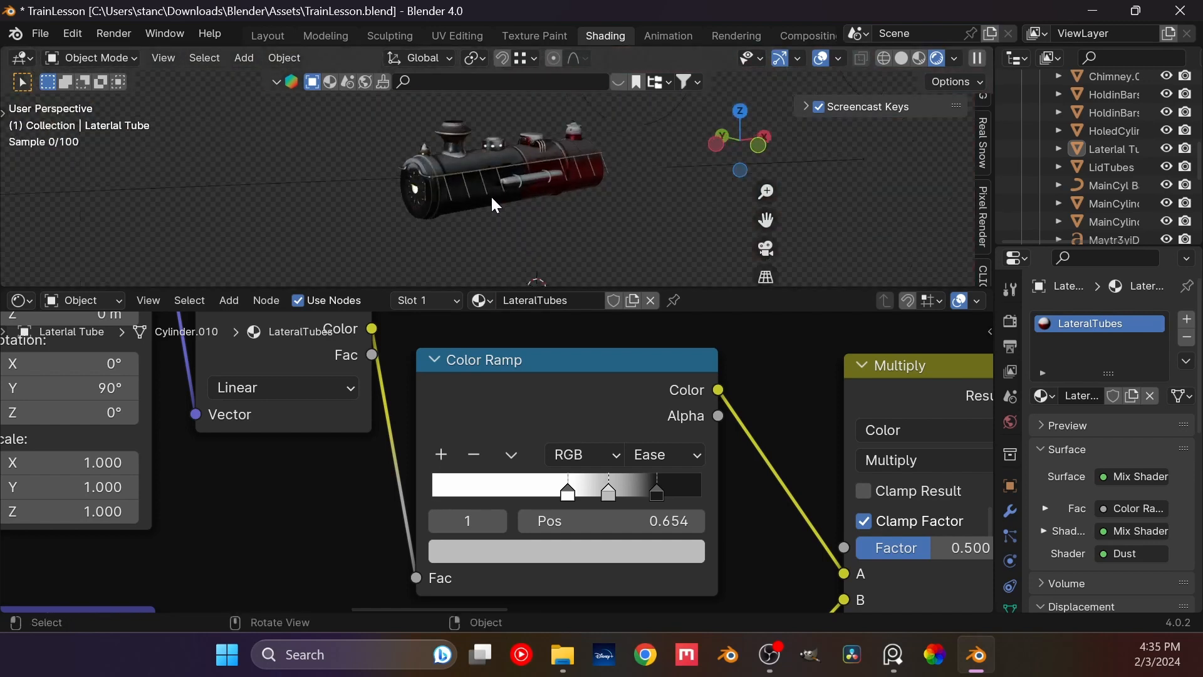
scroll(490, 194, "up", 7)
middle_click_drag(490, 194, 457, 162)
scroll(461, 235, "down", 5)
scroll(677, 444, "down", 7)
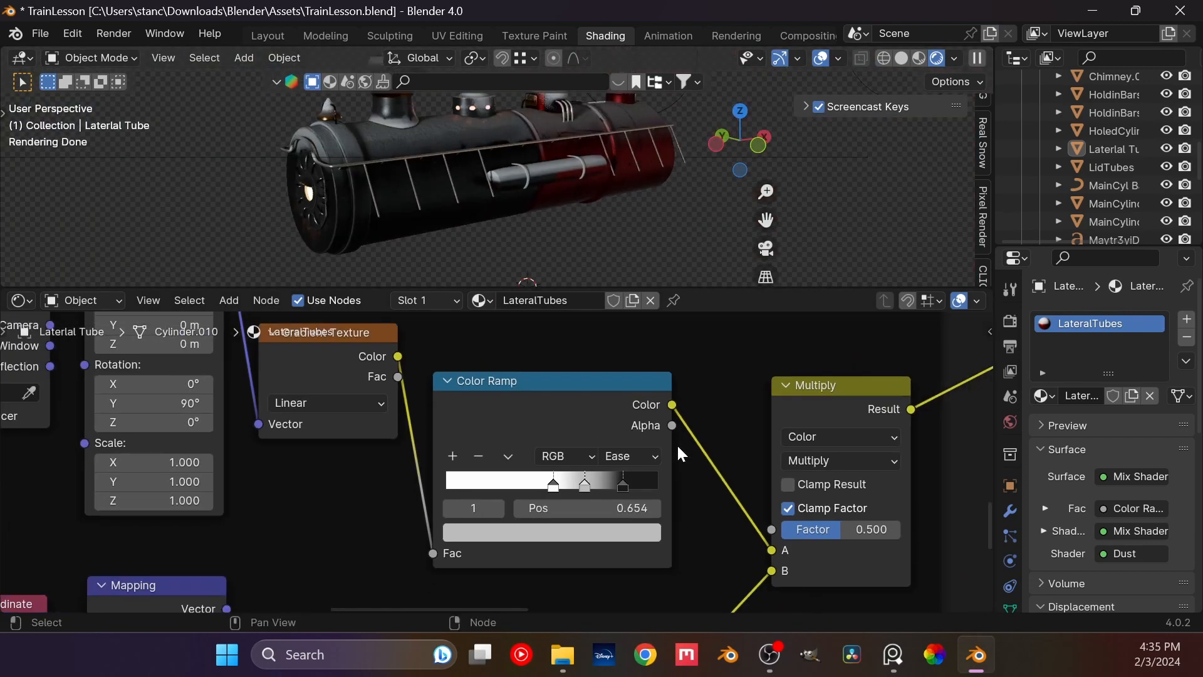
middle_click_drag(606, 516, 633, 430)
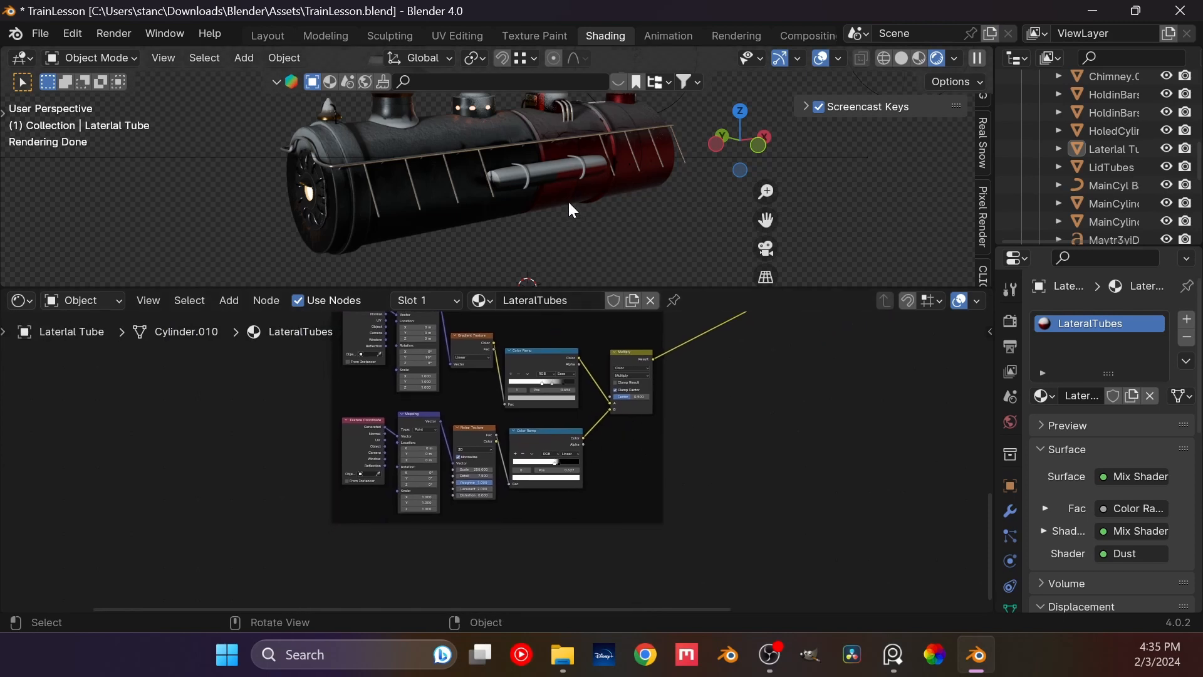
key("KP_0")
scroll(568, 208, "down", 5)
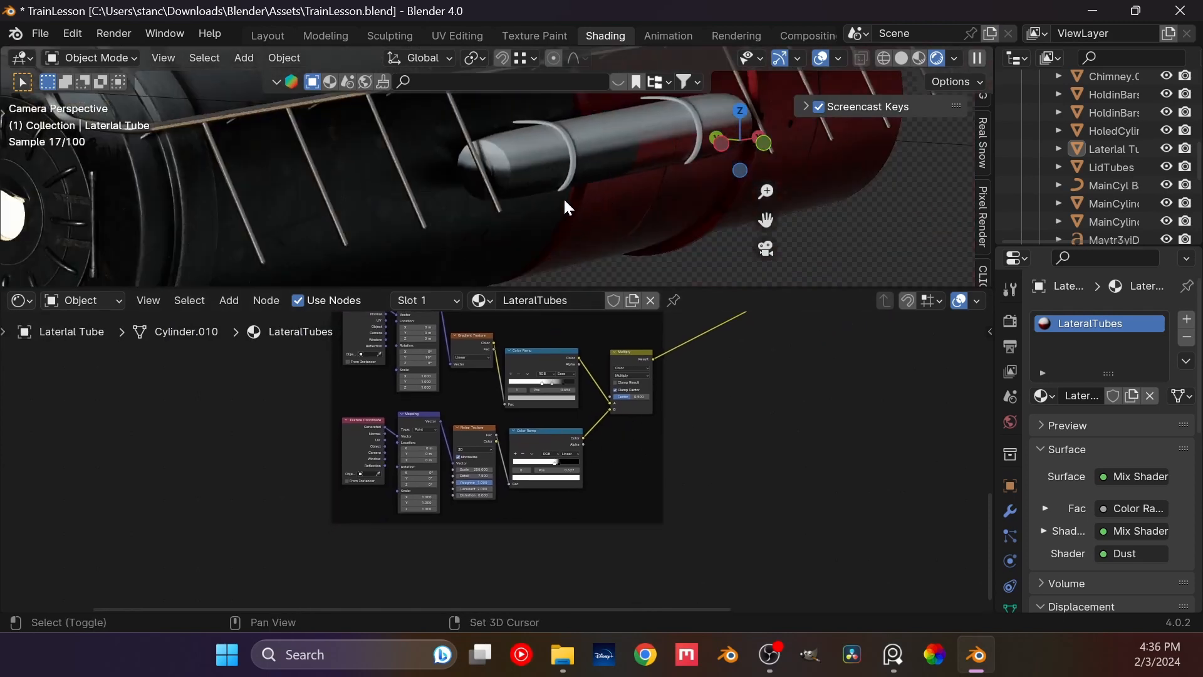
scroll(565, 201, "down", 3)
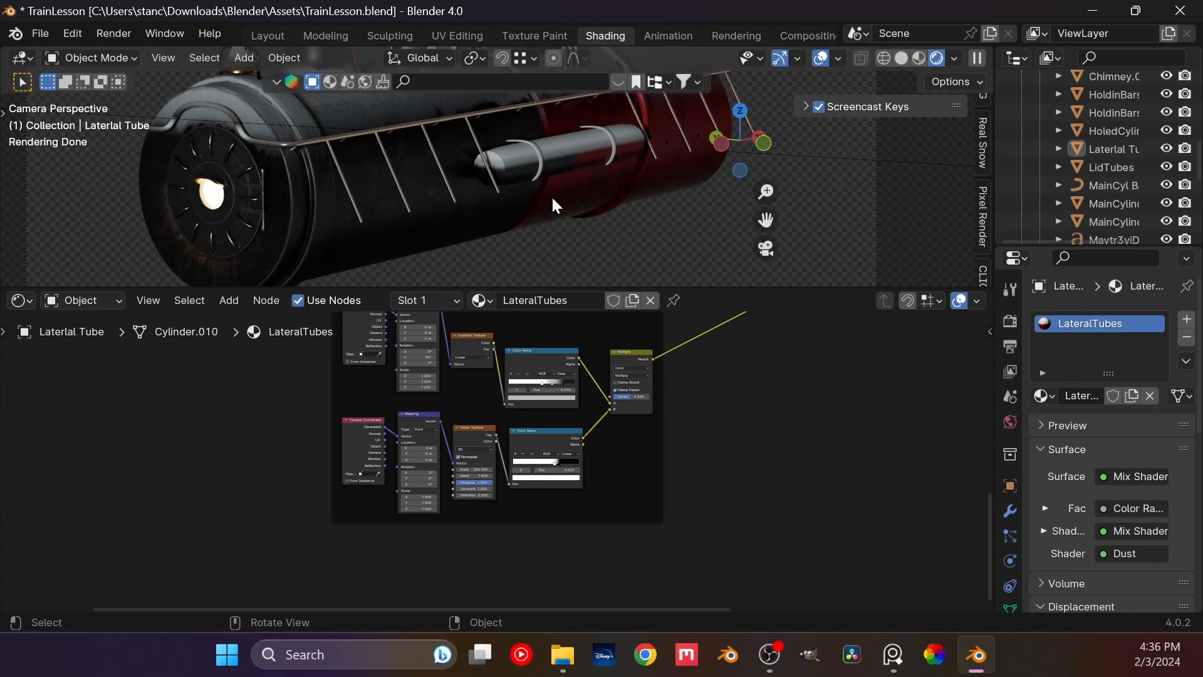
Step: Select the lateral fixations around the tube and give them a new material named Tubeholder
scroll(577, 184, "up", 4)
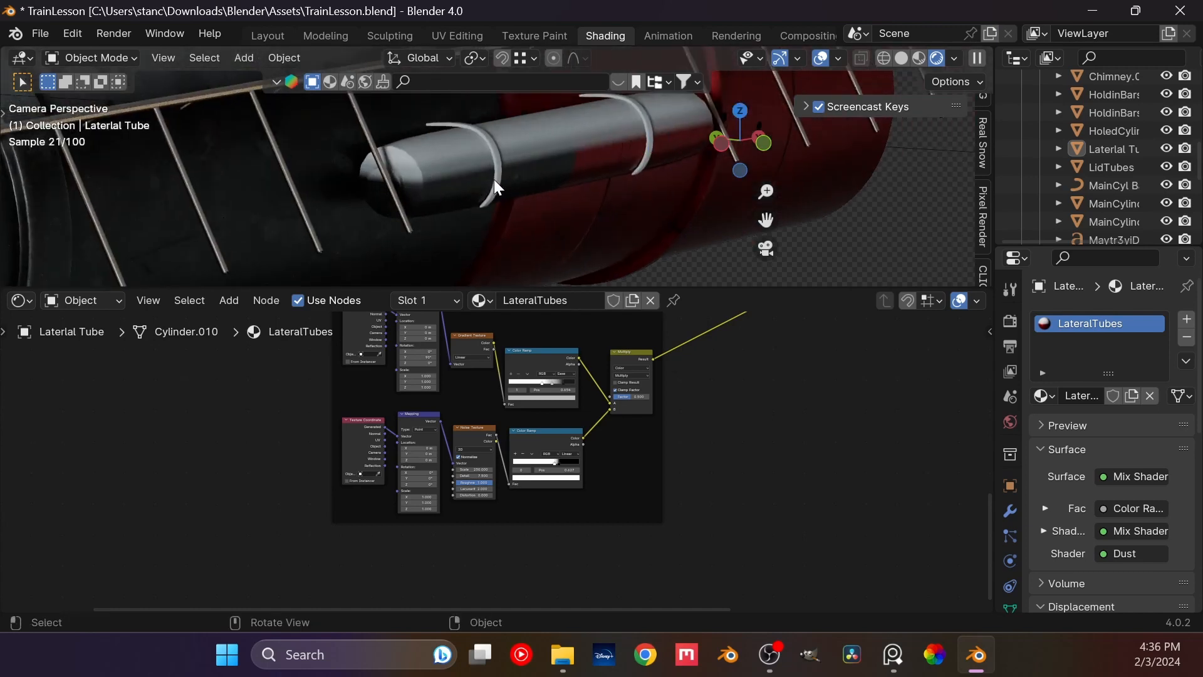
left_click(494, 141)
scroll(509, 170, "down", 3)
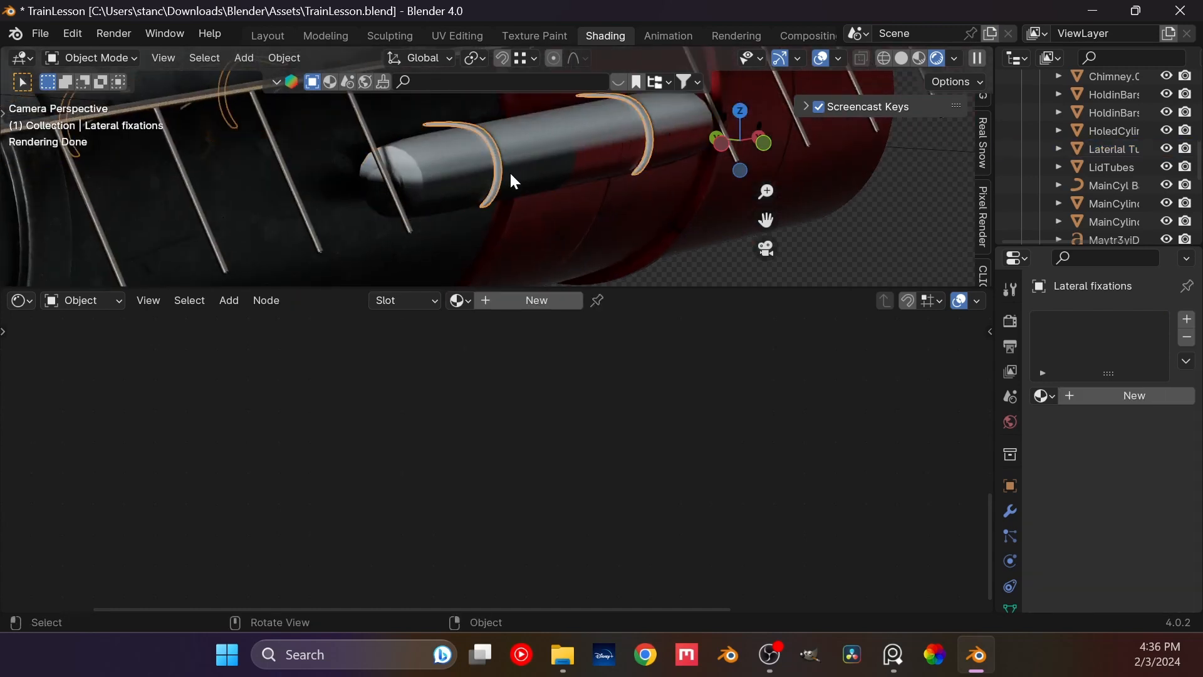
middle_click_drag(571, 202, 489, 186)
scroll(540, 225, "down", 5)
scroll(540, 220, "up", 5)
mouse_move(555, 189)
middle_mouse_down("shift")
mouse_move(479, 183)
mouse_move(545, 186)
middle_mouse_up("shift")
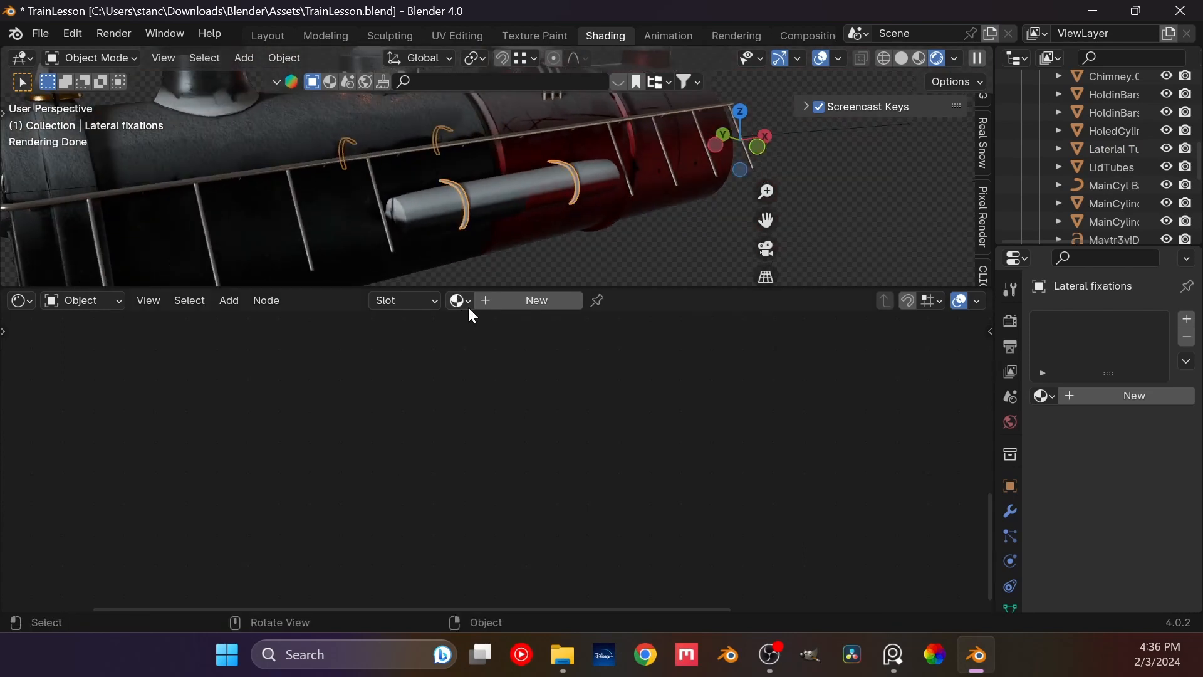
left_click(506, 302)
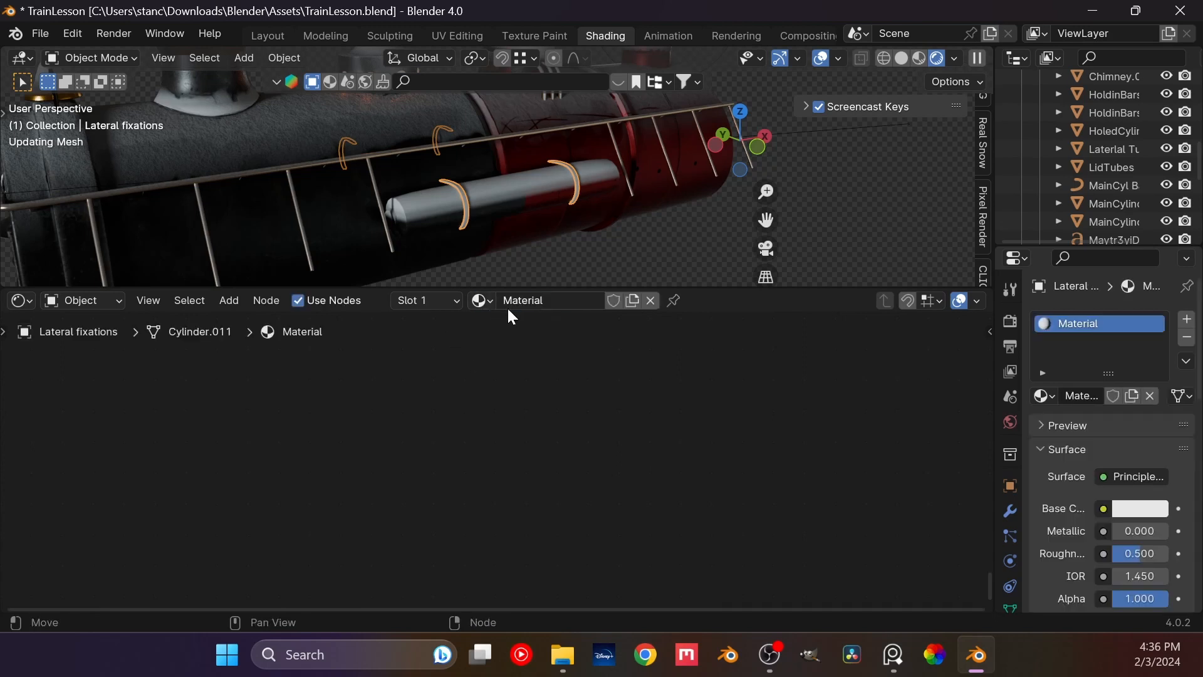
double_click(519, 299)
type("Tub")
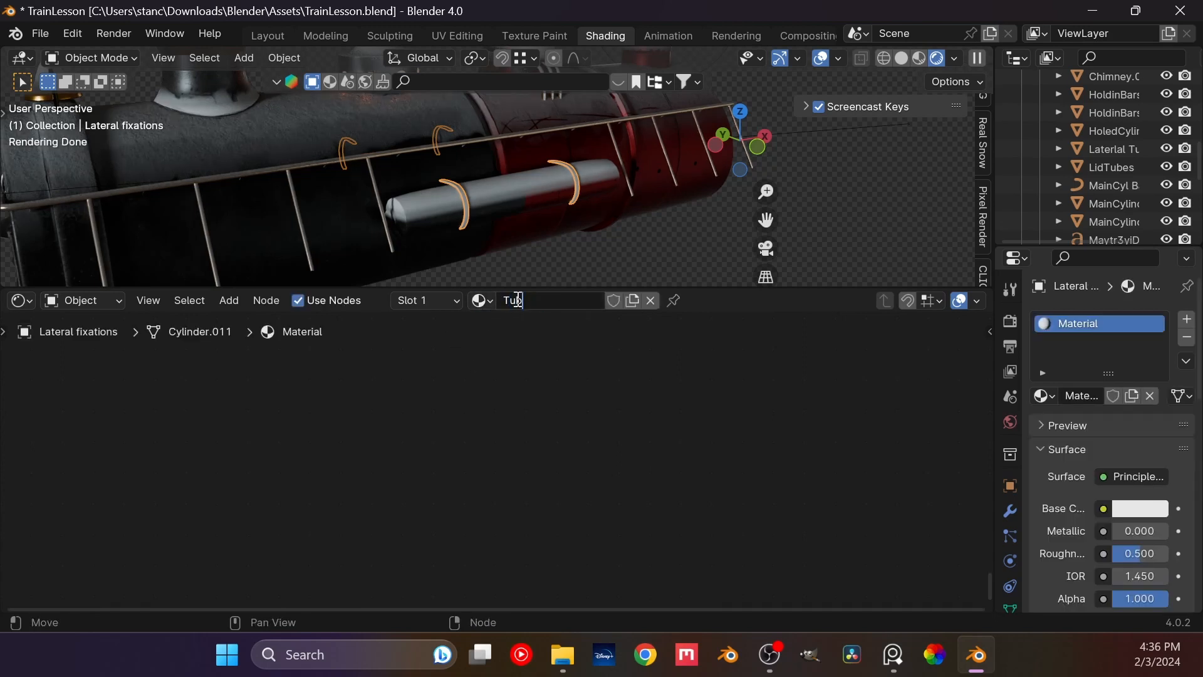
type("eholder")
key("Return")
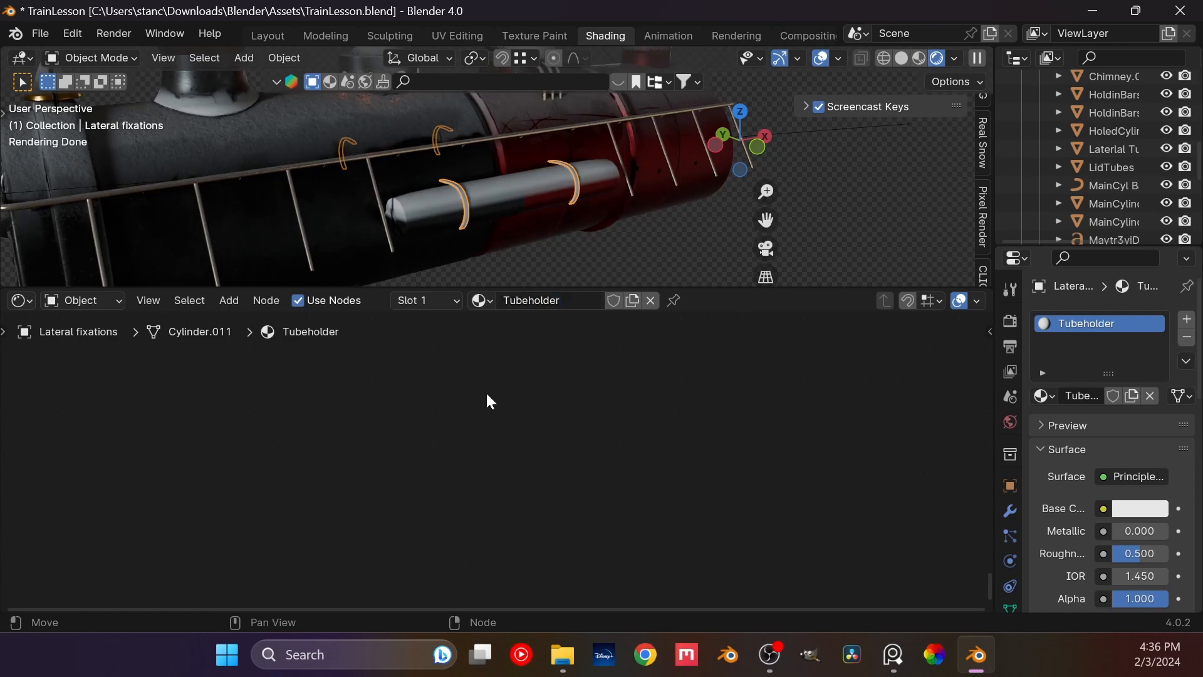
Step: Add the MetalGoldPaint002_2K node group ahead of the Principled BSDF in the Tubeholder material
key("Home")
scroll(487, 437, "up", 9)
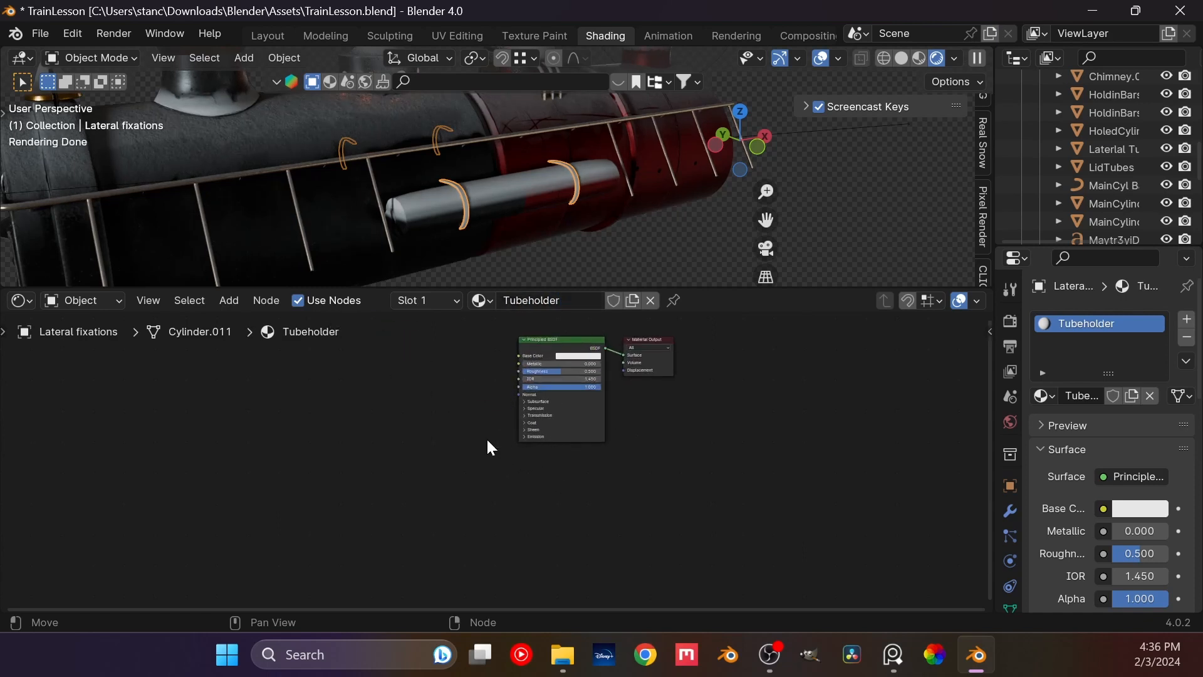
middle_click_drag(402, 438, 486, 508)
key("shift+a")
mouse_move(401, 452)
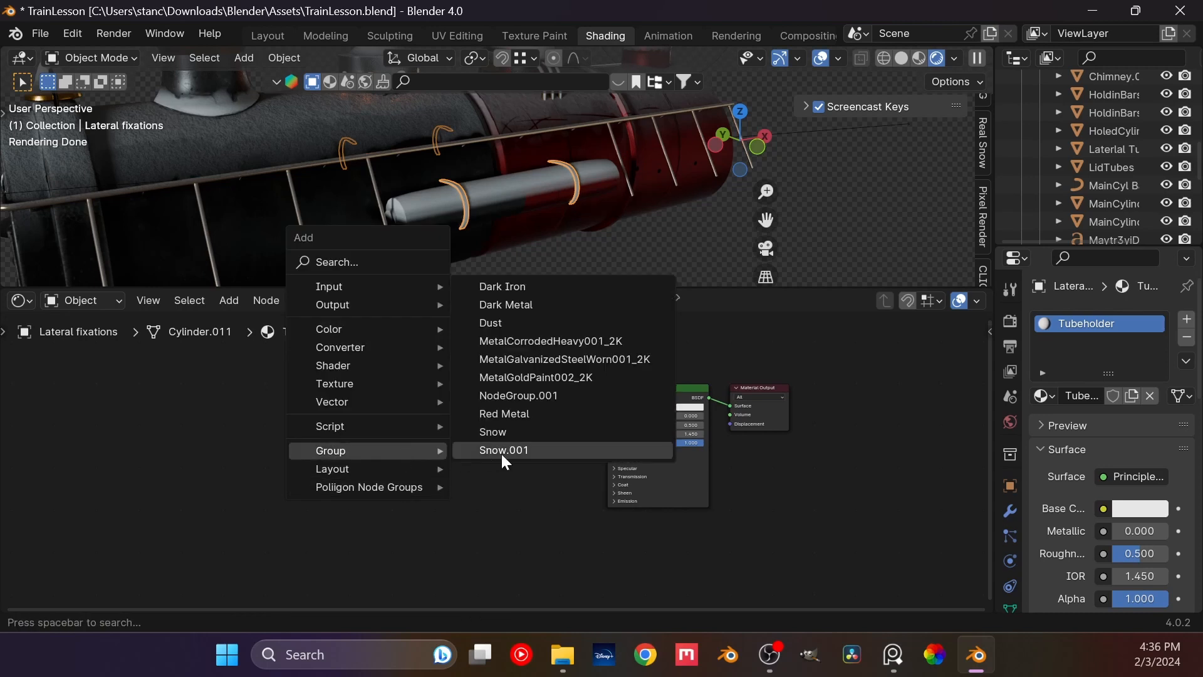
left_click(526, 378)
left_click(379, 360)
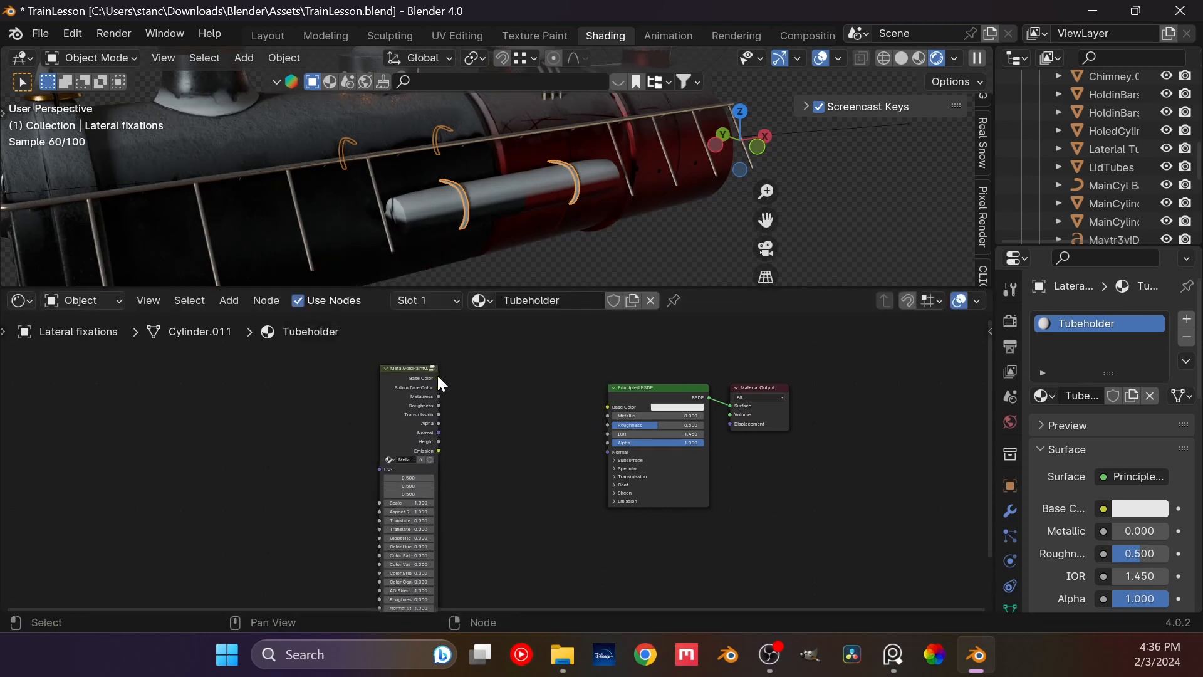
Step: Link the gold paint group's Base Color, Metalness, Roughness and Normal outputs to the matching Principled BSDF inputs
left_click_drag(438, 378, 607, 407)
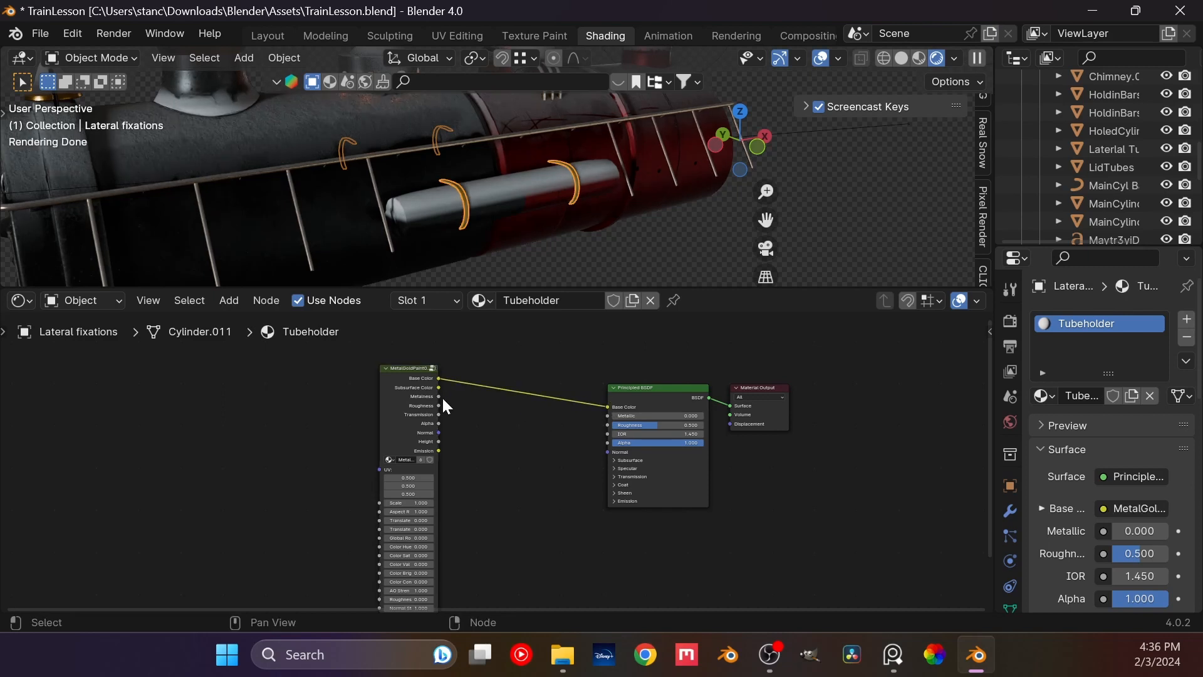
scroll(463, 405, "up", 2)
left_click_drag(363, 453, 614, 487)
left_click_drag(363, 453, 594, 480)
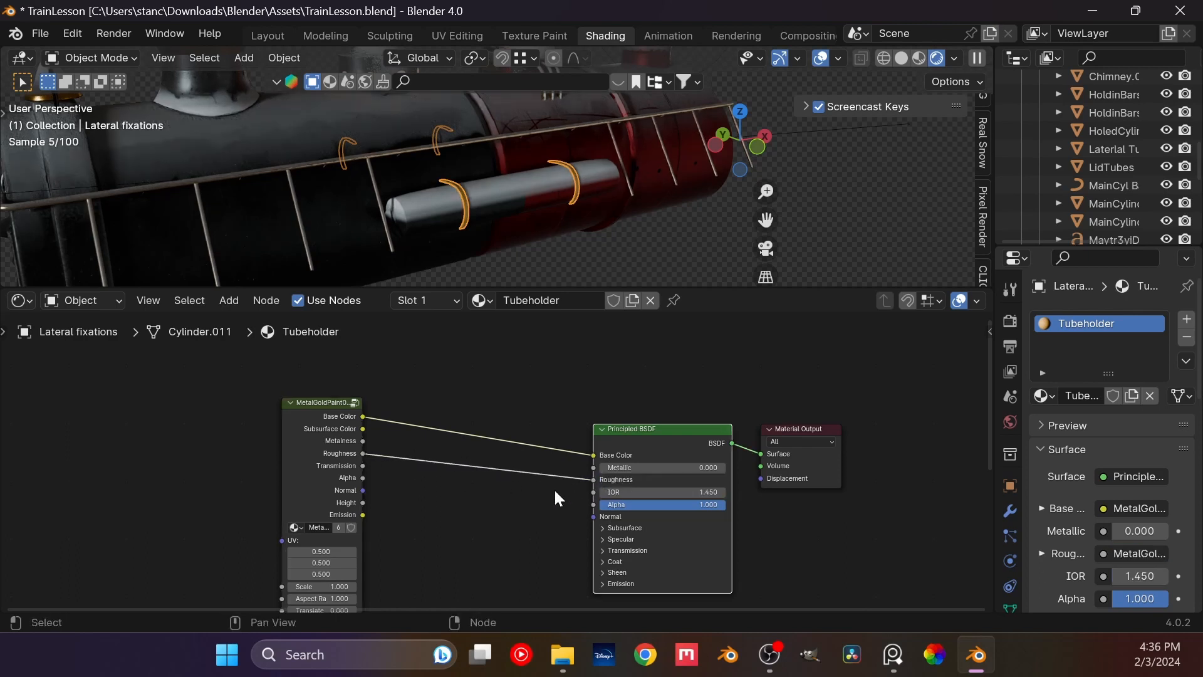
left_click_drag(363, 441, 594, 467)
left_click_drag(363, 490, 594, 516)
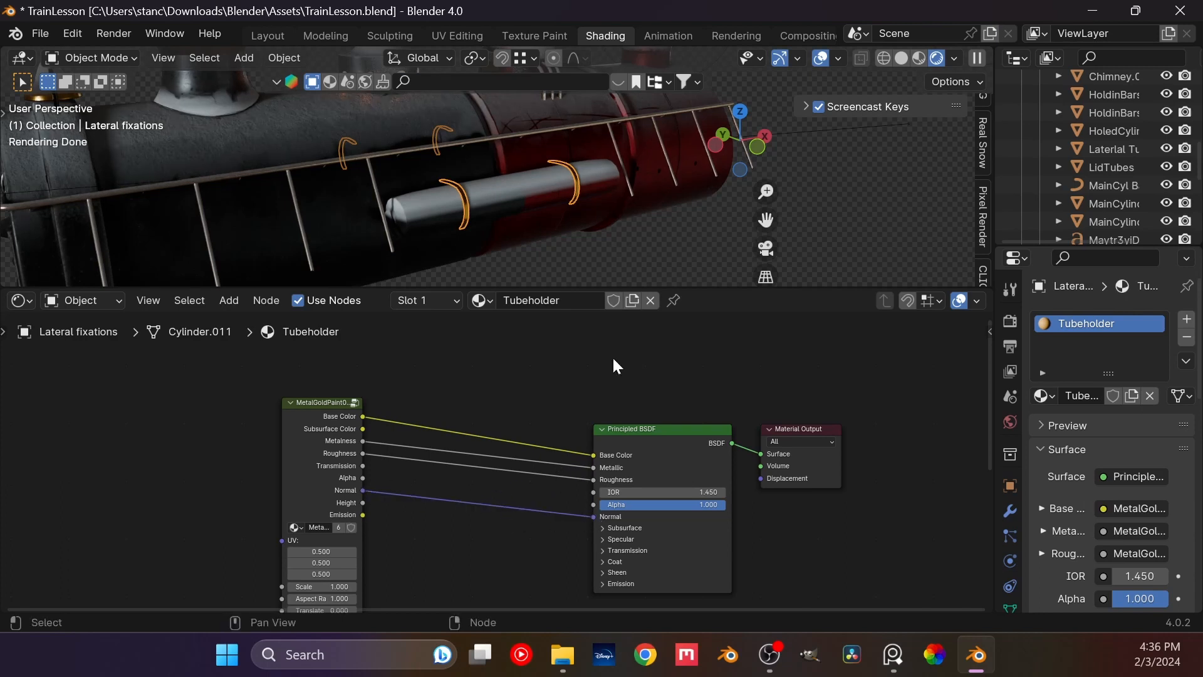
Step: Place the Principled BSDF close to the gold paint group and the Material Output farther away, leaving room between them
scroll(425, 213, "up", 5)
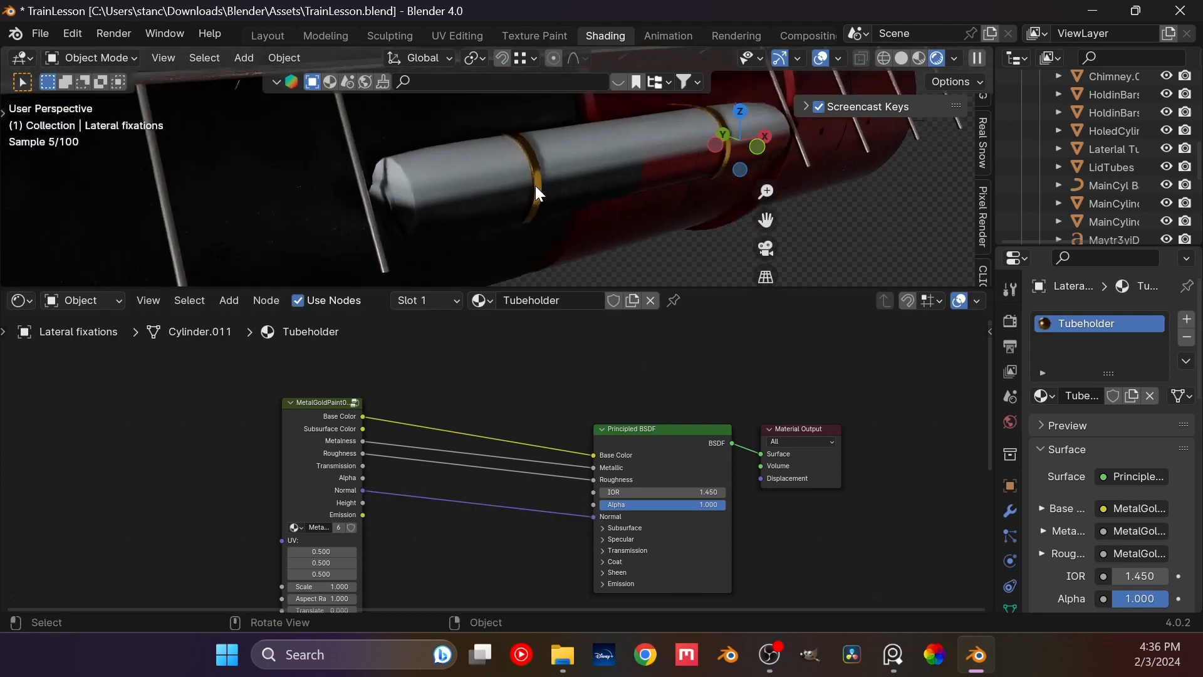
scroll(535, 186, "up", 6)
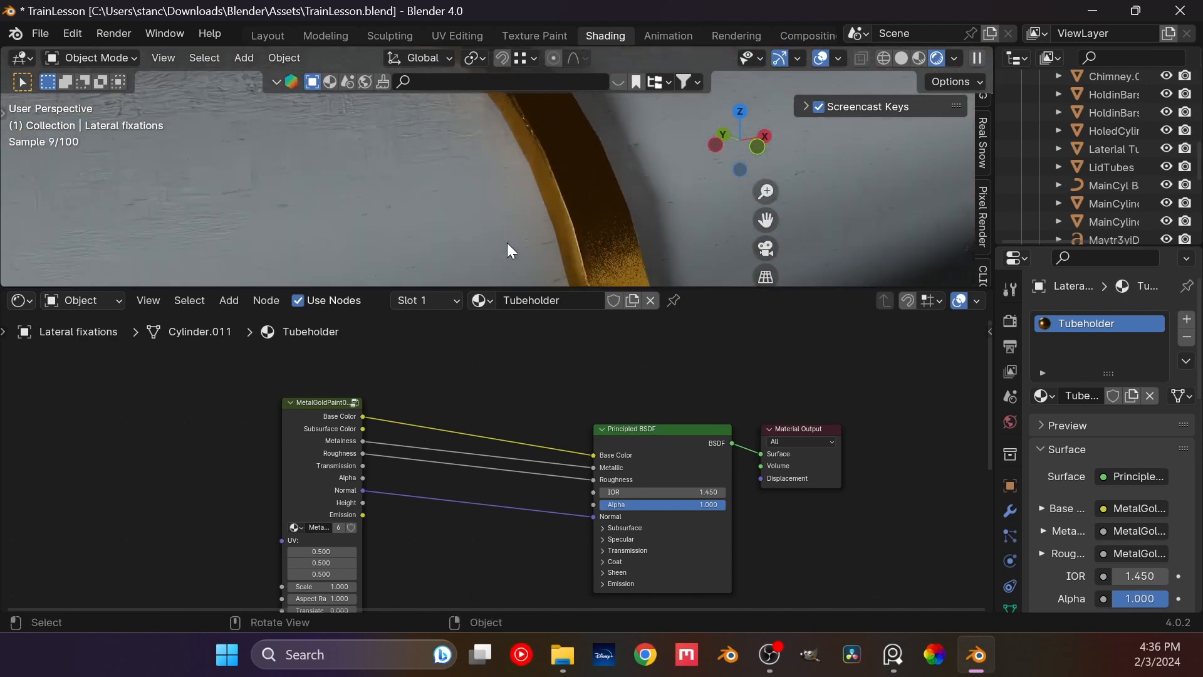
scroll(419, 495, "down", 4)
left_click_drag(575, 564, 552, 492)
left_click_drag(590, 455, 524, 479)
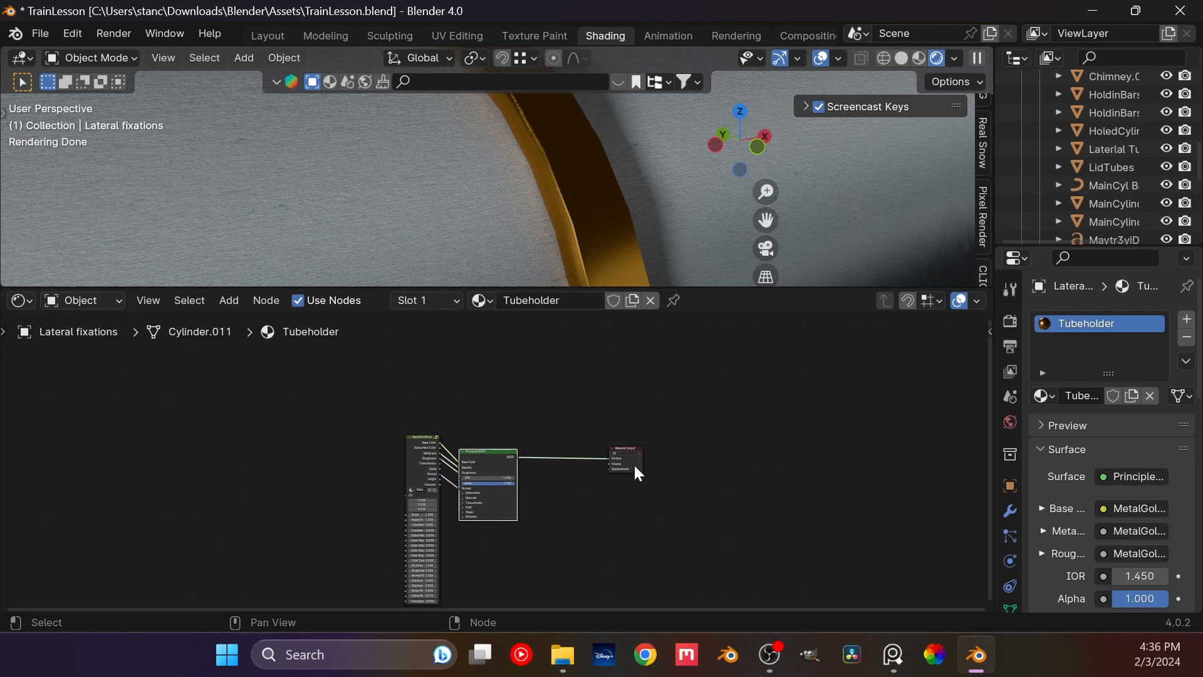
left_click_drag(639, 474, 629, 506)
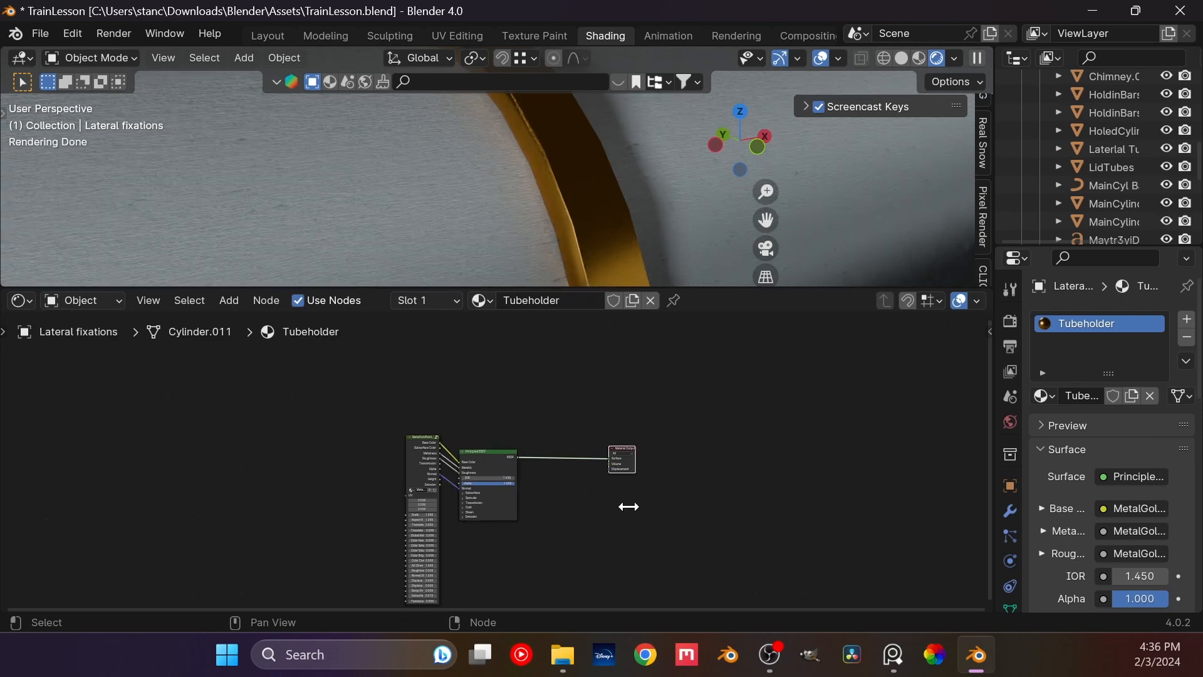
left_click_drag(642, 461, 852, 474)
left_click(690, 567)
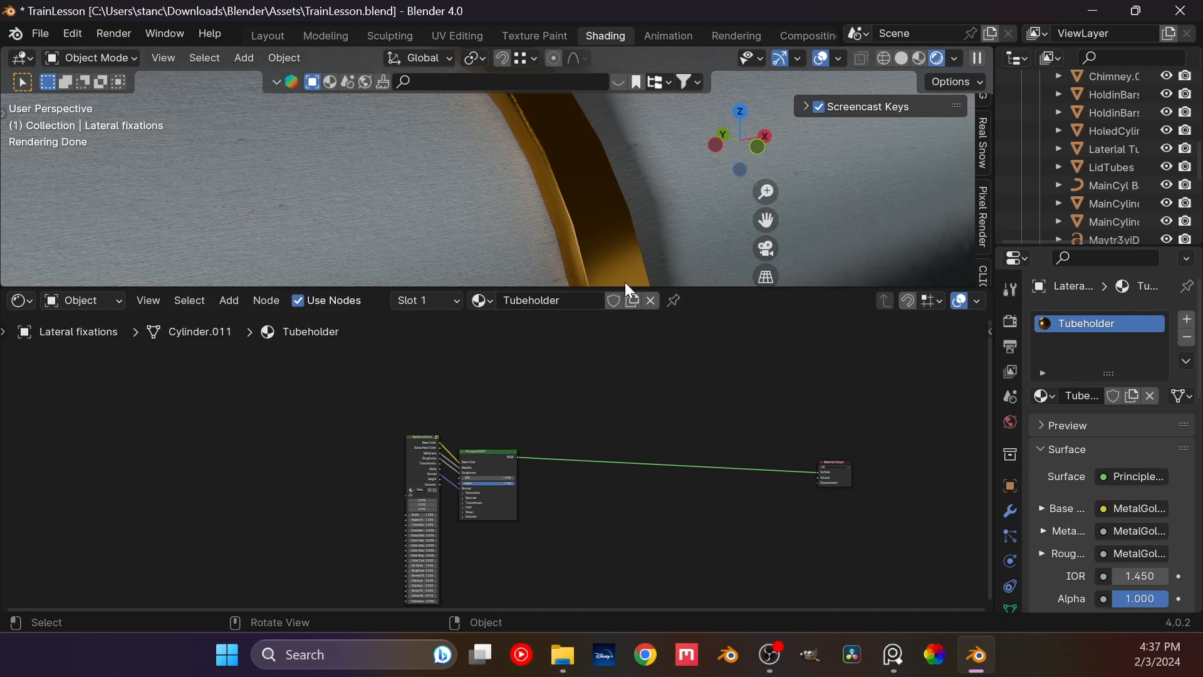
Step: Try a Color Saturation of 2.5 on the Tubeholder's gold paint group
scroll(675, 453, "down", 2)
scroll(612, 255, "down", 1)
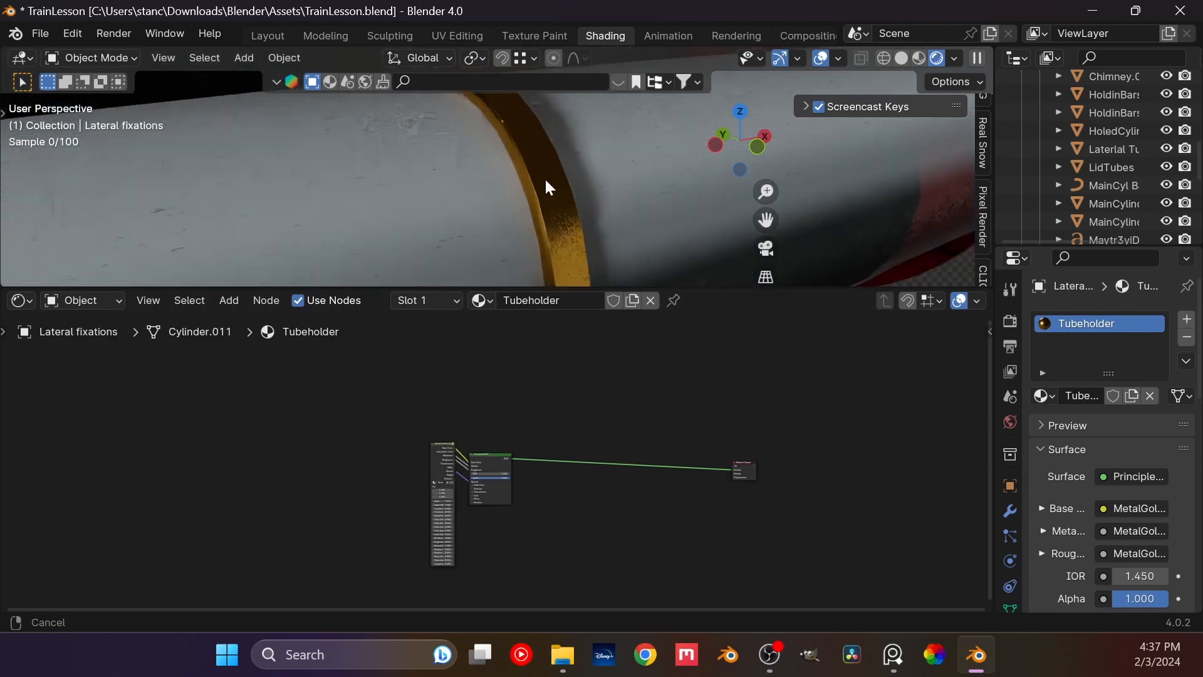
scroll(545, 179, "down", 5)
middle_click_drag(571, 190, 551, 167)
scroll(595, 182, "up", 3)
scroll(449, 517, "up", 5)
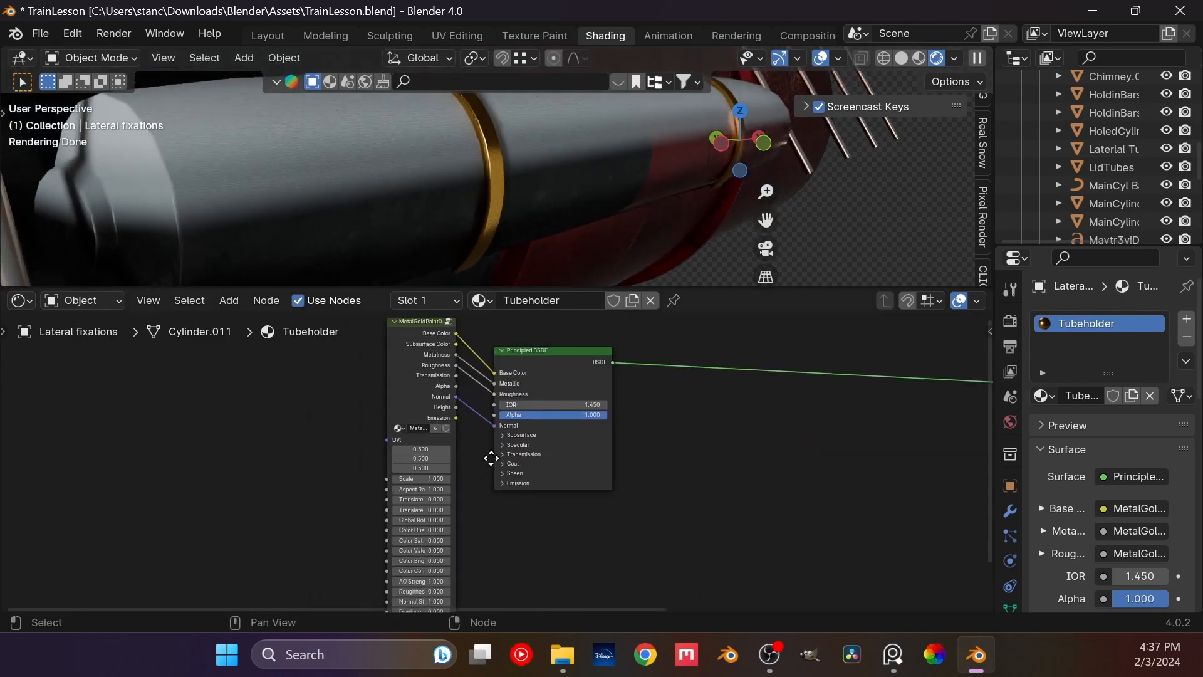
scroll(491, 458, "up", 5)
double_click(462, 494)
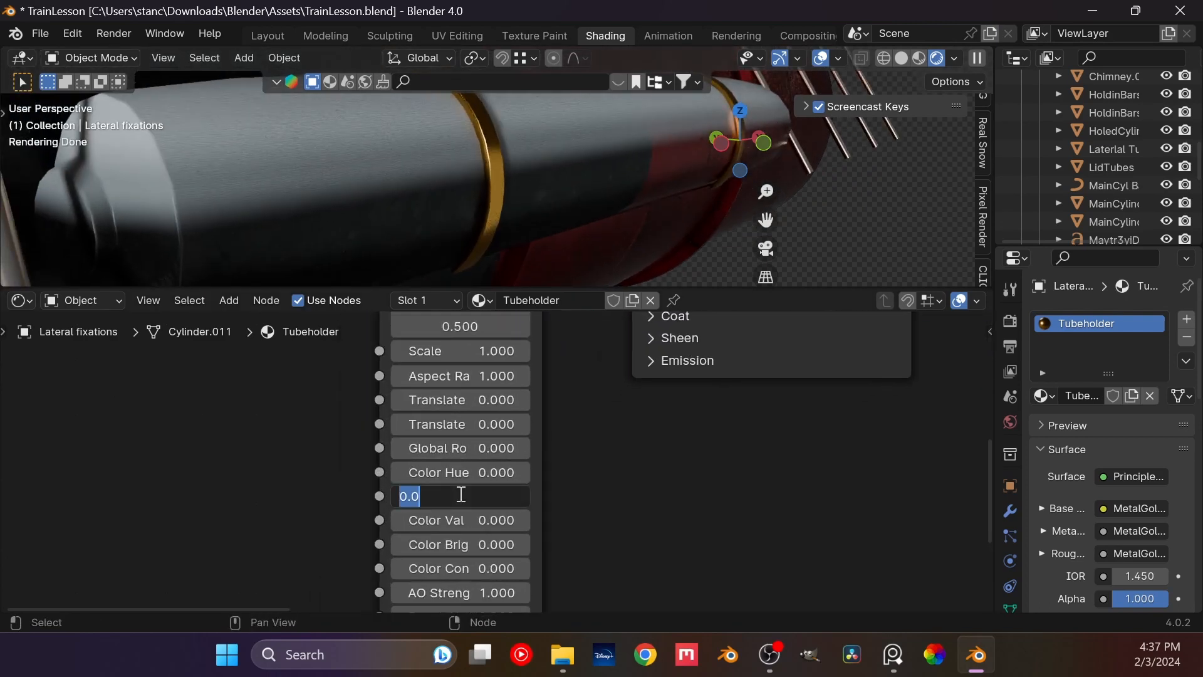
type("2.5")
key("Return")
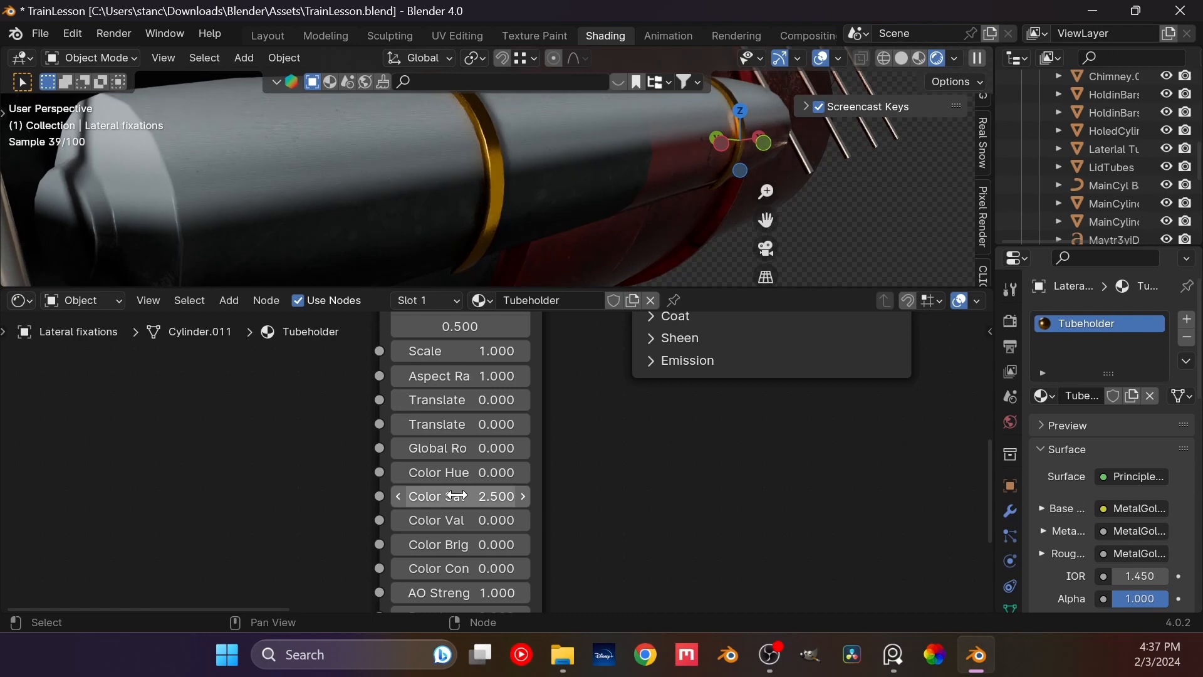
Step: Set the gold paint group's Color Saturation to -2.5
double_click(456, 496)
type("-2.5")
key("Return")
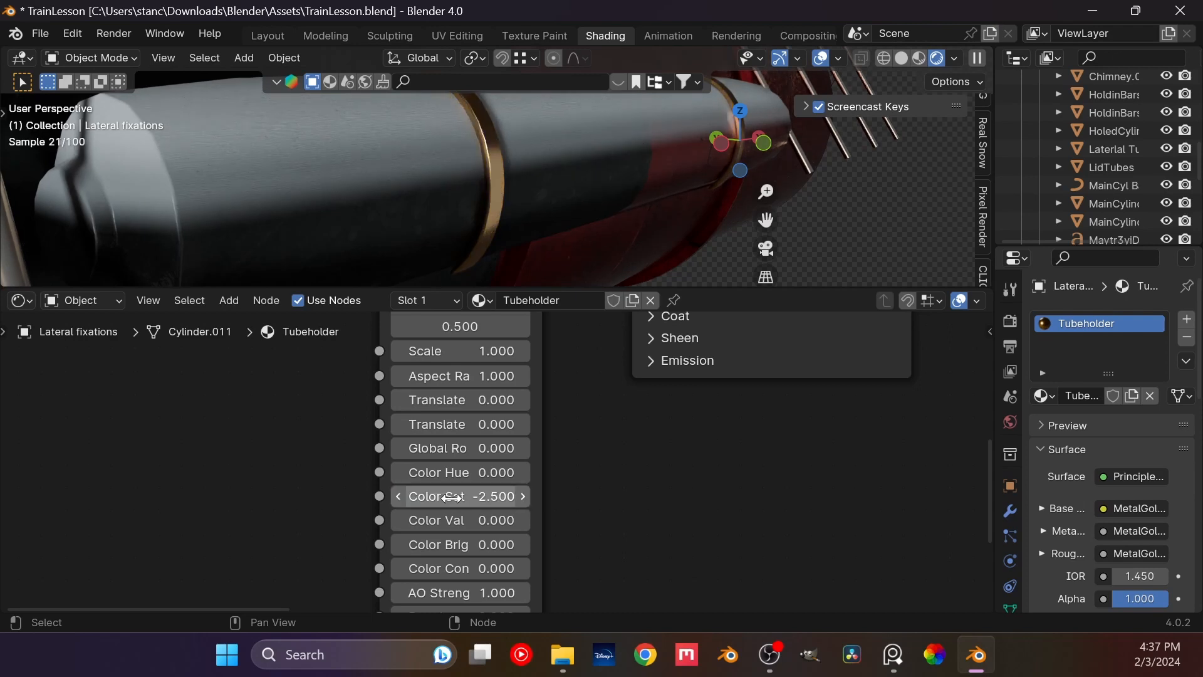
Step: Try a Color Saturation of -2.5 on the MainCyl Bar's UpperBar material
scroll(540, 163, "down", 3)
middle_click_drag(539, 163, 468, 218)
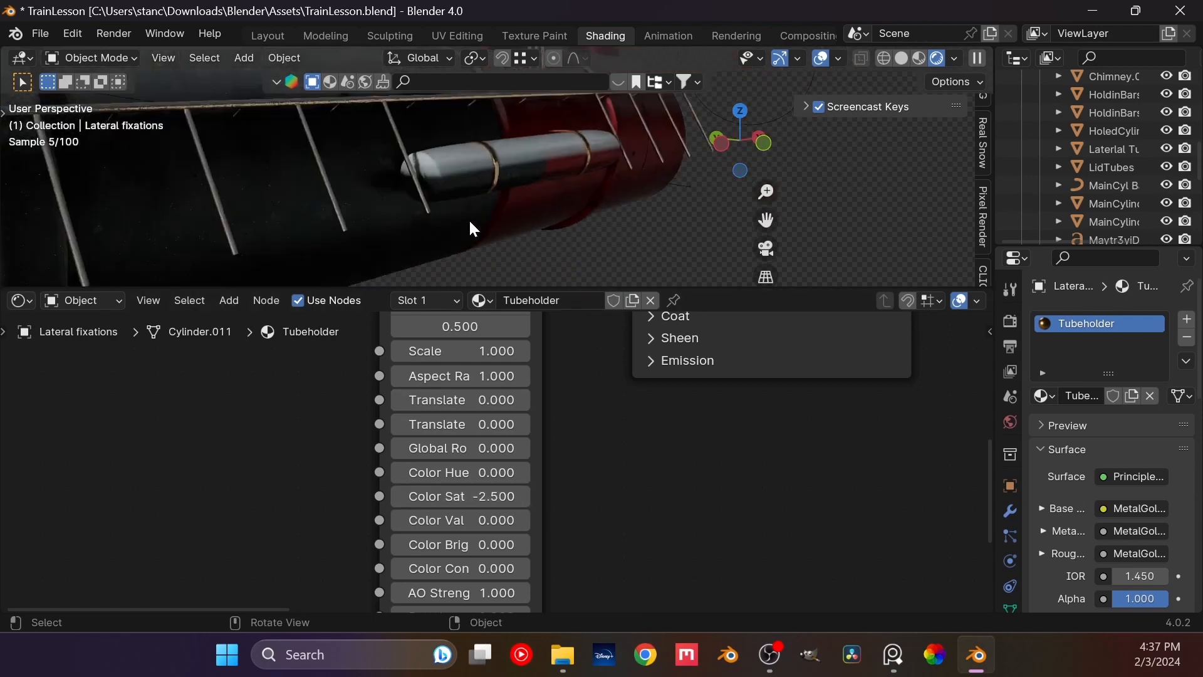
left_click(318, 100)
middle_click_drag(464, 473, 516, 456)
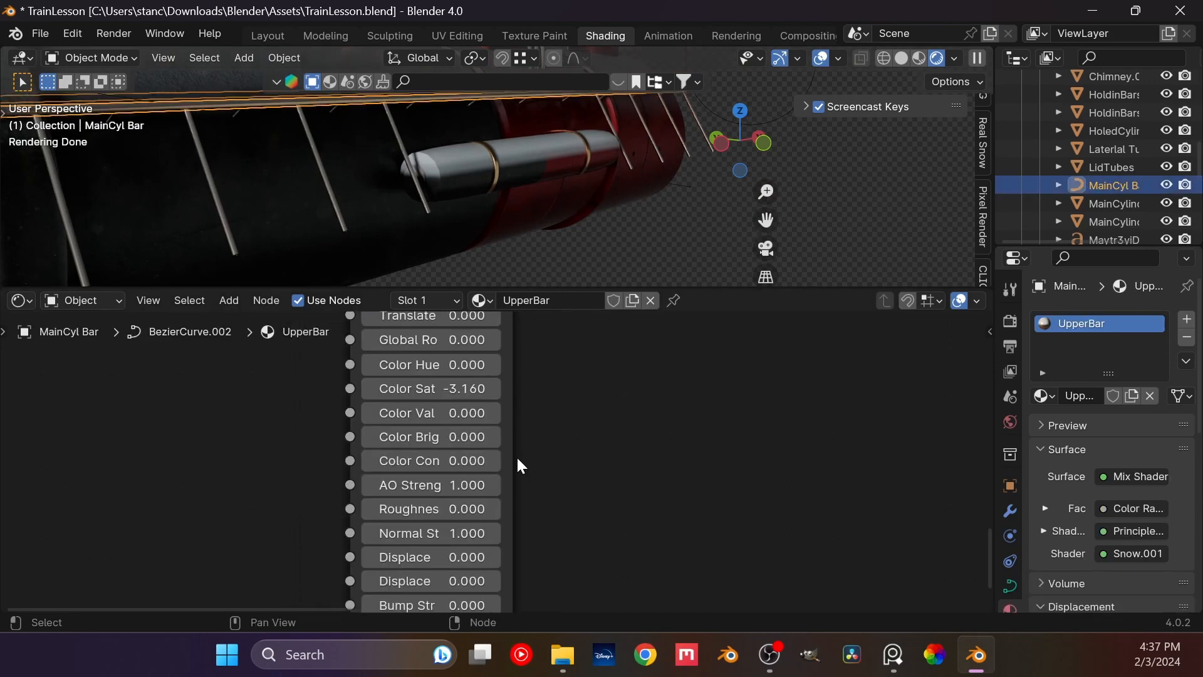
double_click(449, 413)
type("-2.5")
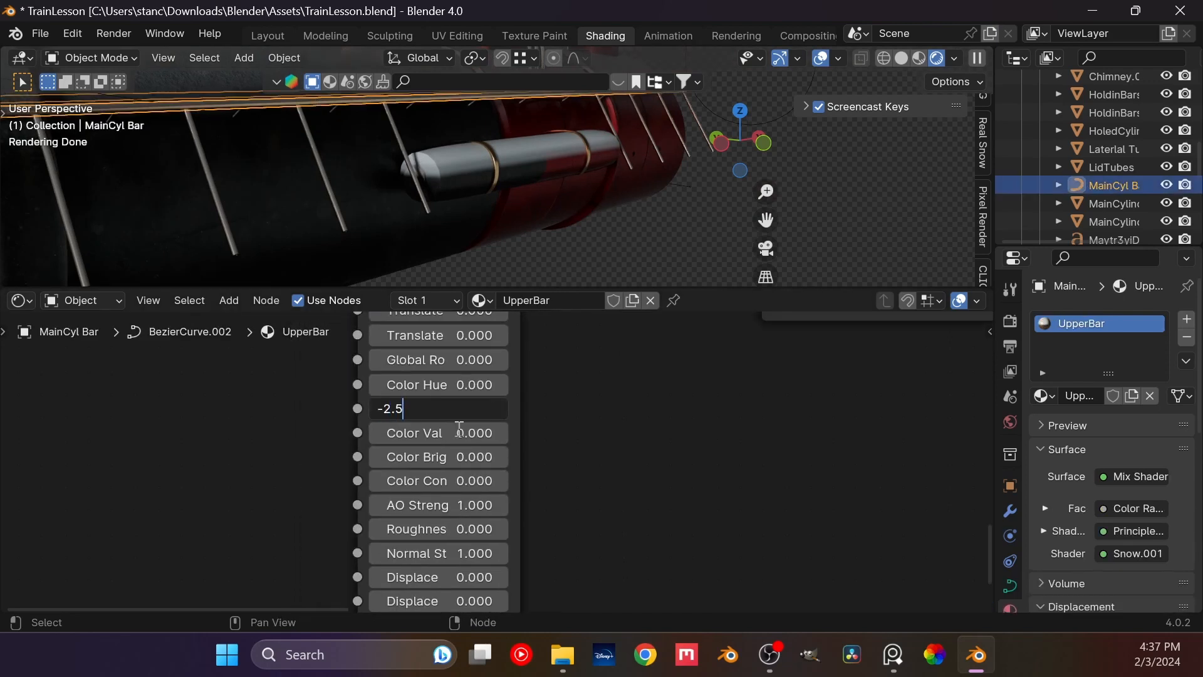
key("Return")
scroll(332, 179, "up", 1)
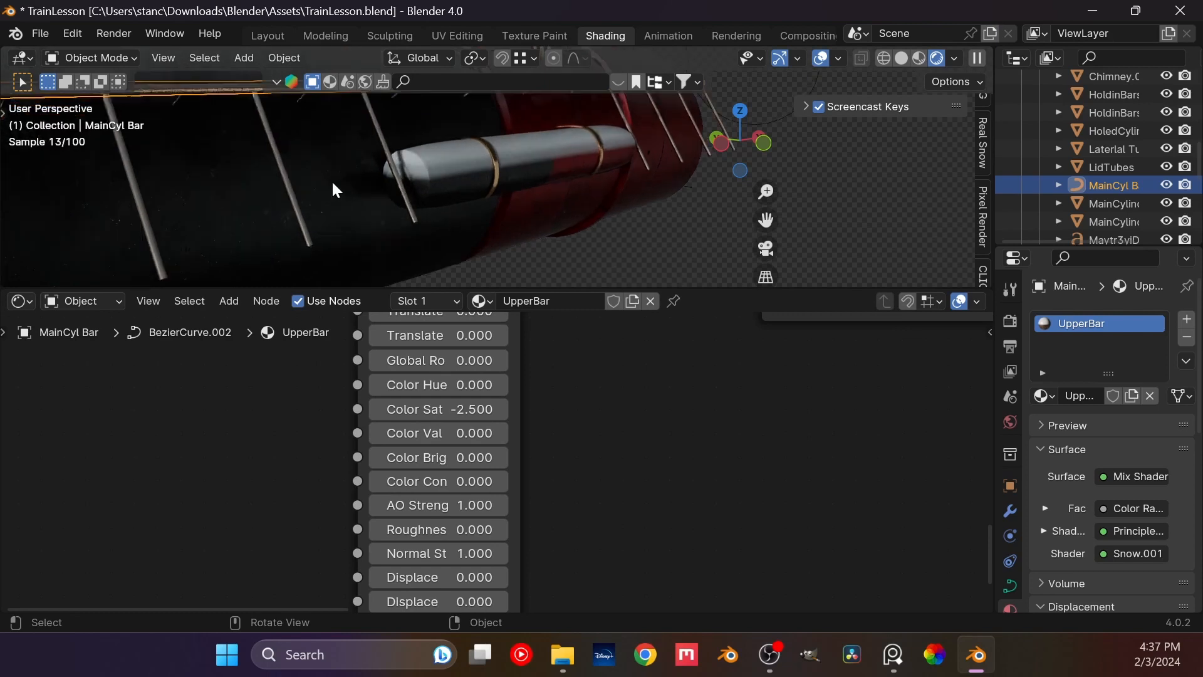
middle_click_drag(333, 180, 631, 32, "shift")
middle_click_drag(519, 257, 510, 173, "shift")
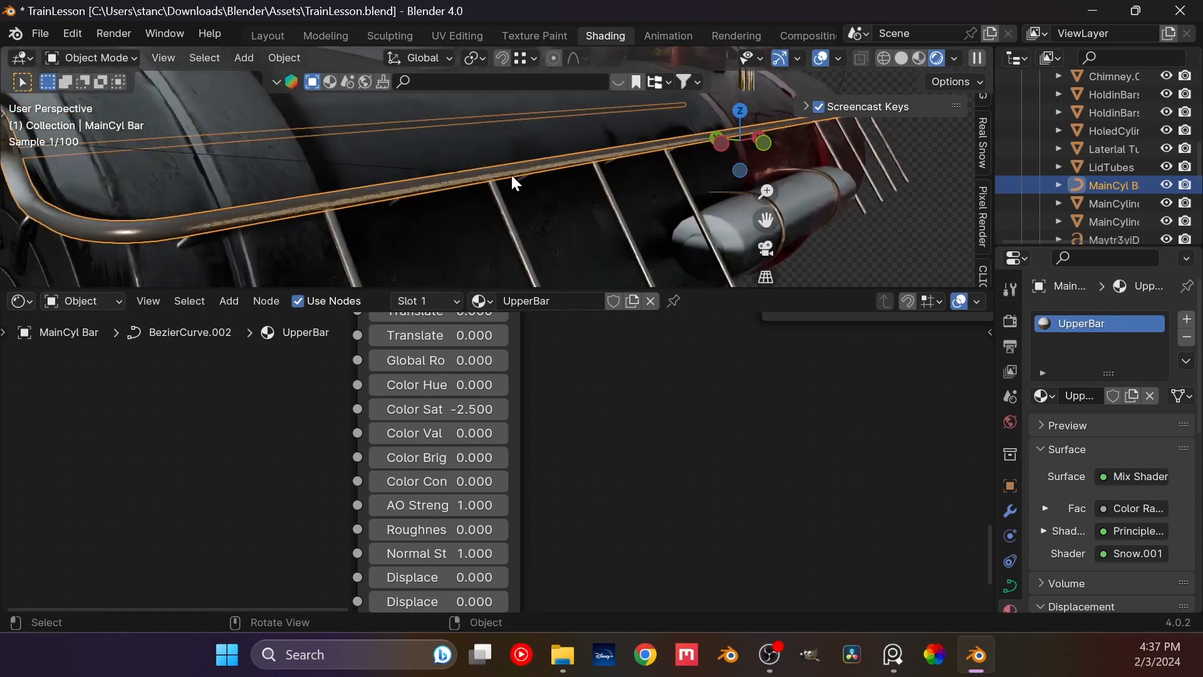
scroll(510, 173, "down", 1)
left_click(832, 230)
scroll(537, 185, "up", 3)
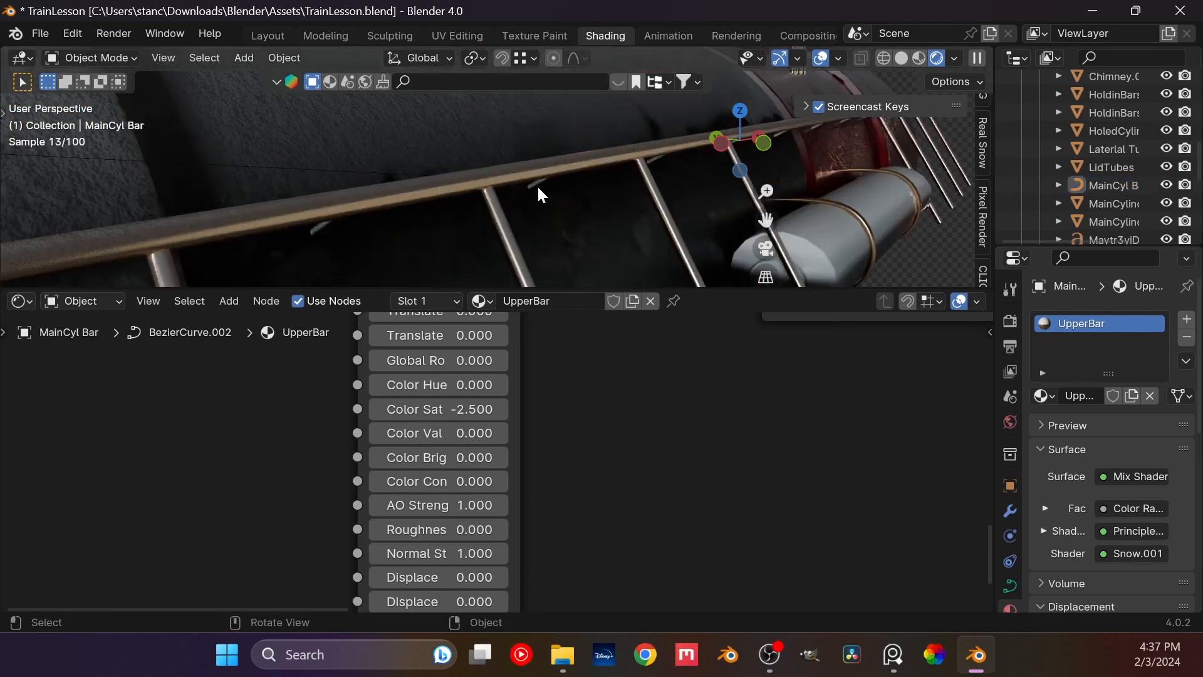
Step: Set the Color Saturation of the UpperBar material's paint group to 0
left_click(438, 409)
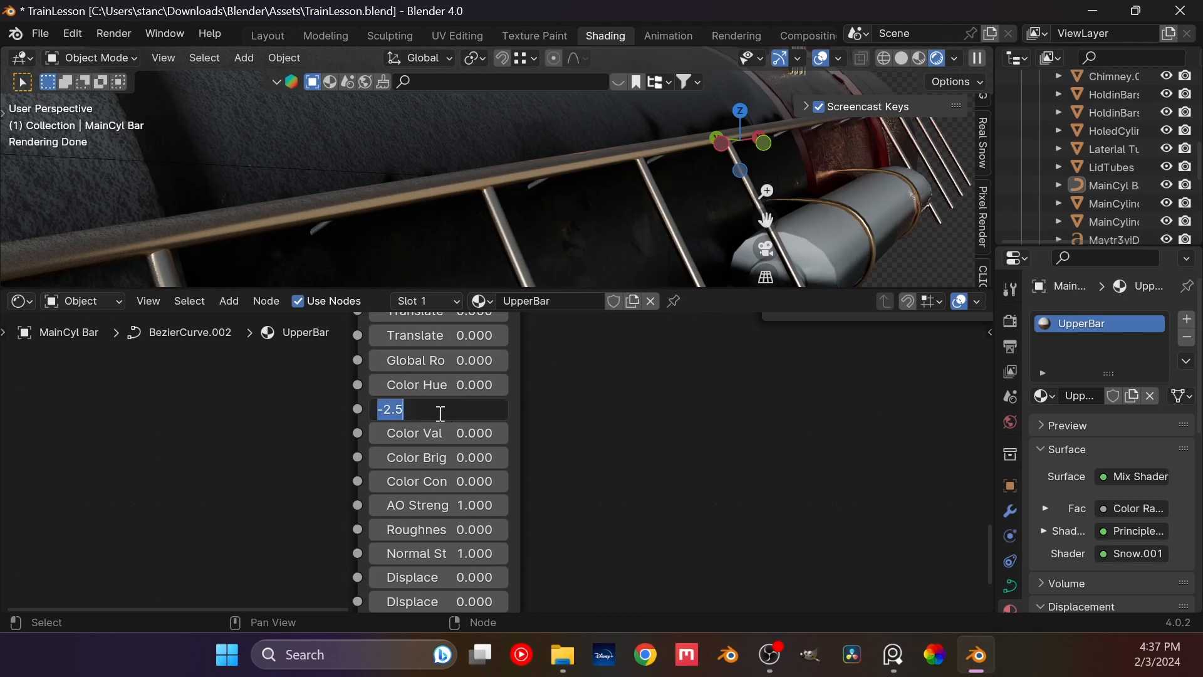
type("0")
key("Return")
scroll(478, 194, "down", 5)
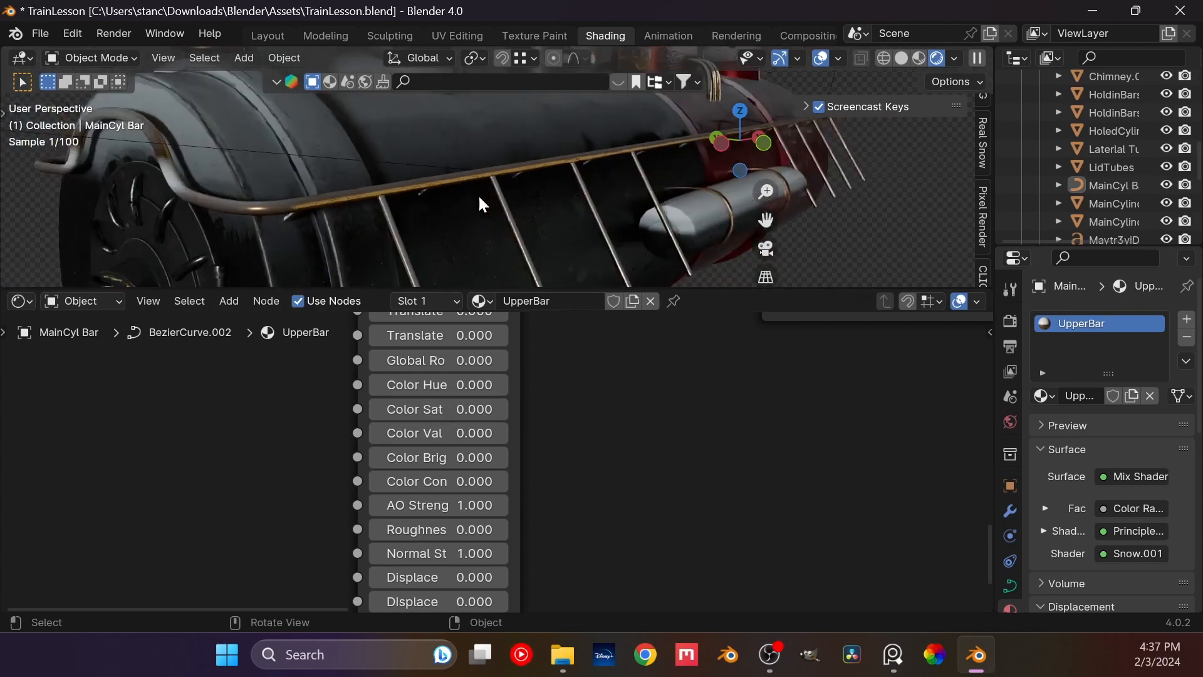
Step: Set the Color Saturation of the vertical holding bars' SupportBars material to 0
left_click(476, 273)
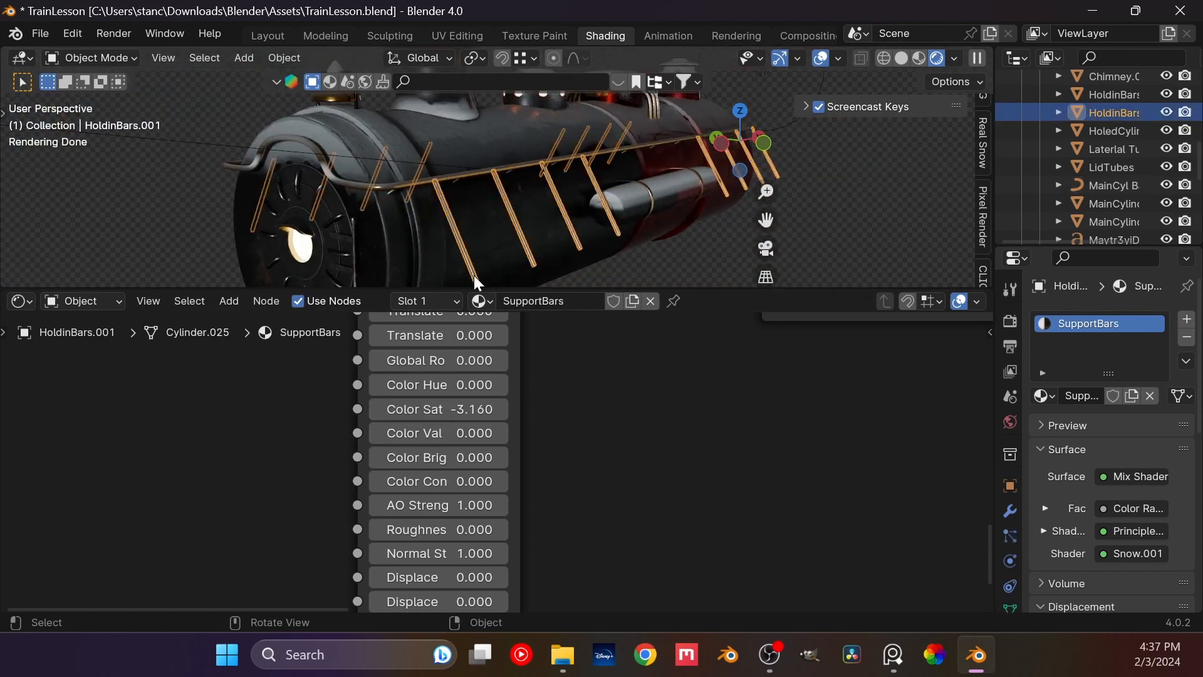
left_click(433, 410)
type("0")
key("Return")
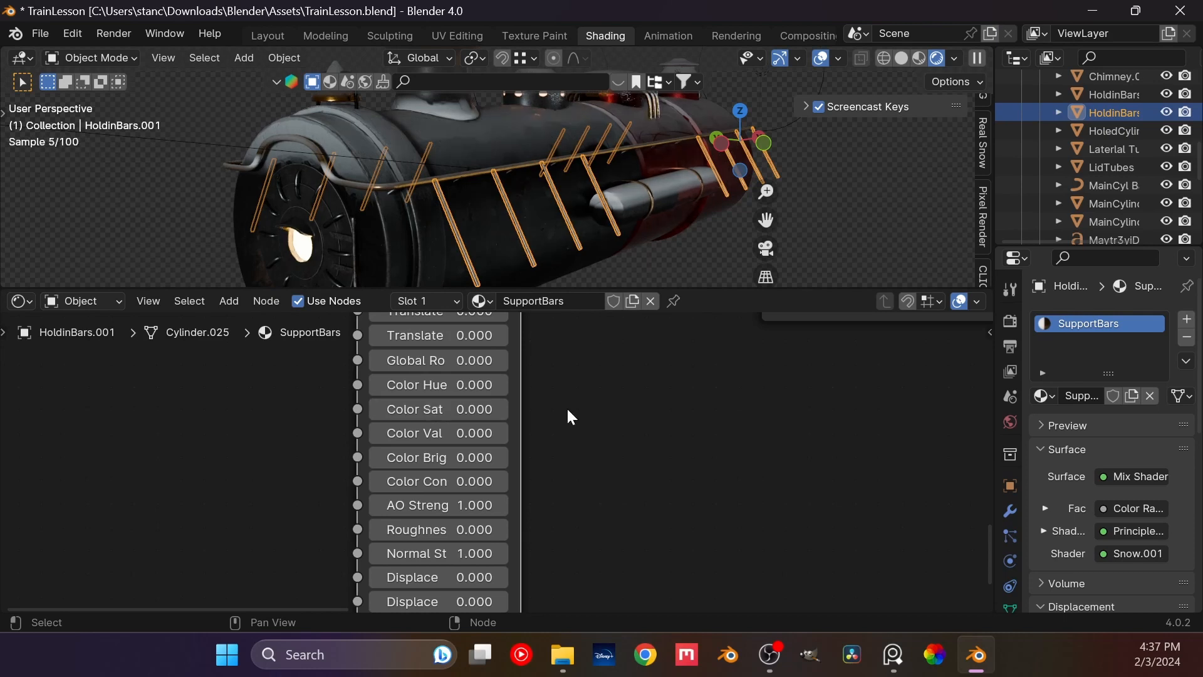
scroll(587, 253, "up", 2)
scroll(588, 251, "down", 3)
left_click(663, 264)
scroll(503, 239, "up", 6)
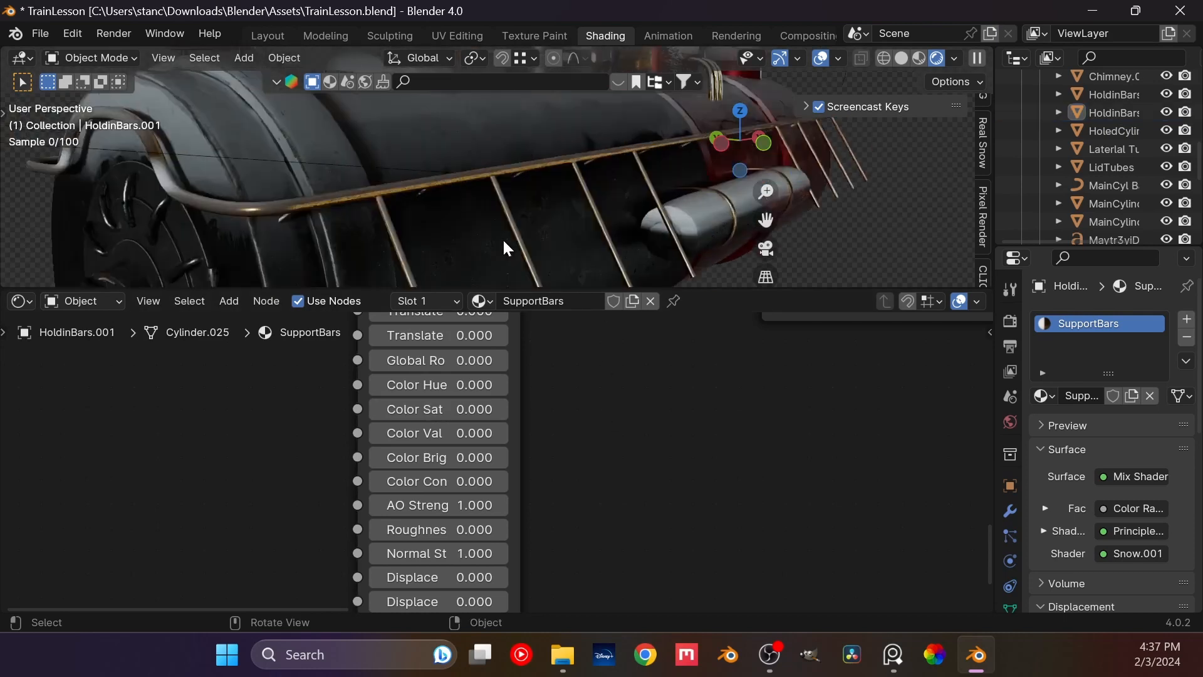
middle_click_drag(495, 240, 575, 144, "shift")
scroll(606, 140, "down", 8)
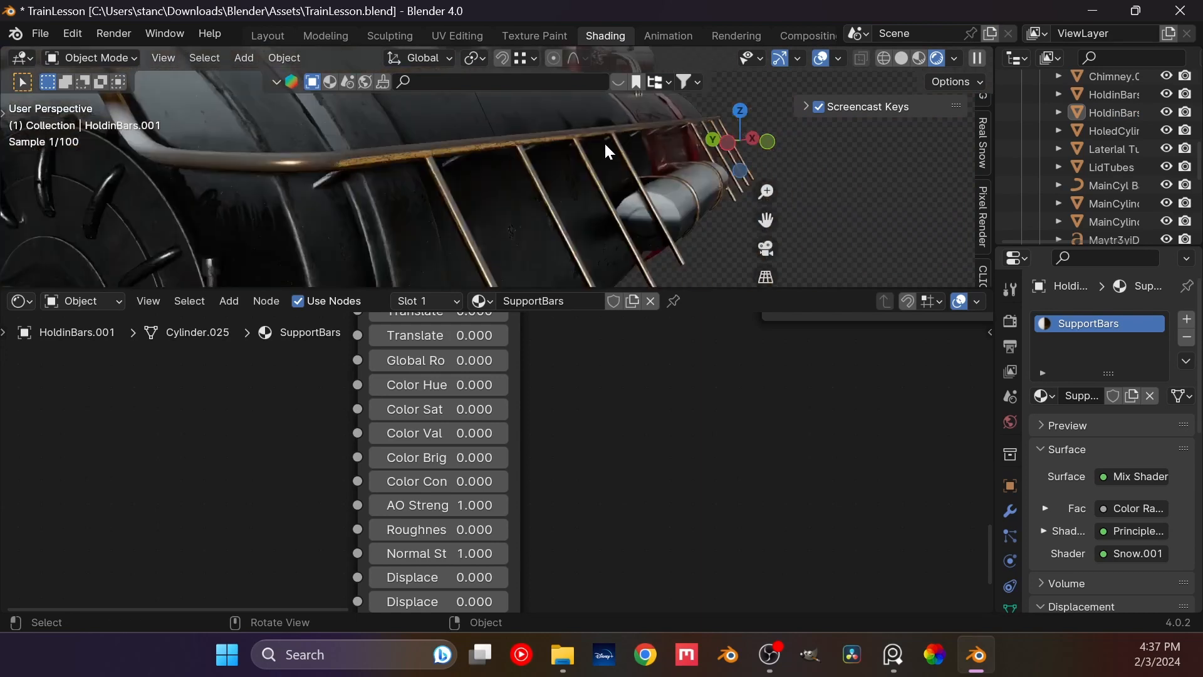
Step: Set the Color Saturation of the lateral fixations' Tubeholder gold paint group to 0
mouse_move(556, 190)
middle_mouse_down()
mouse_move(567, 162)
mouse_move(596, 171)
mouse_move(536, 185)
middle_mouse_up()
scroll(539, 196, "up", 4)
left_click(534, 217)
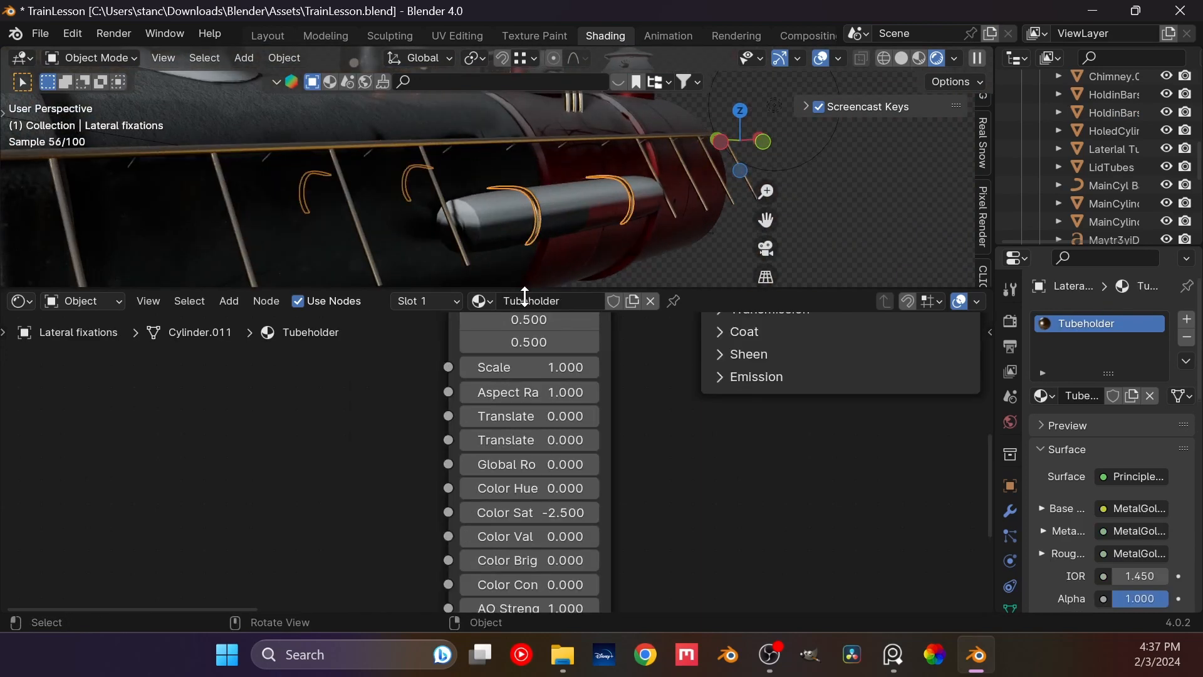
left_click_drag(551, 513, 549, 507)
left_click(548, 507)
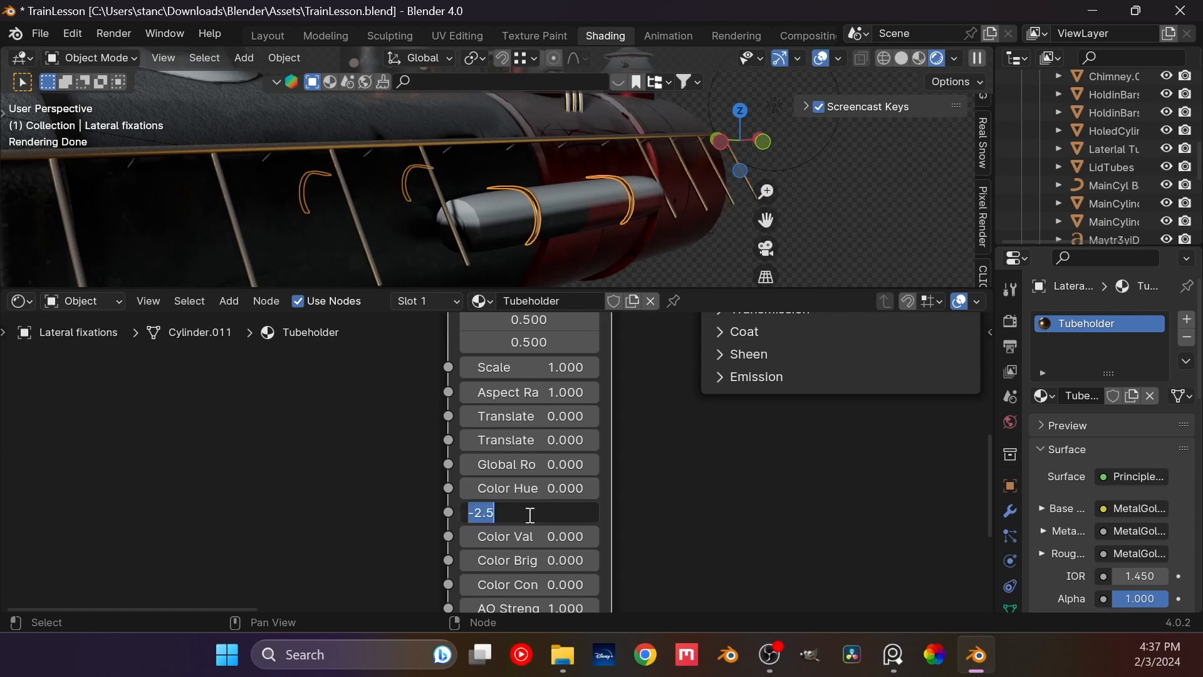
type("0")
key("Return")
left_click(677, 271)
scroll(564, 244, "up", 6)
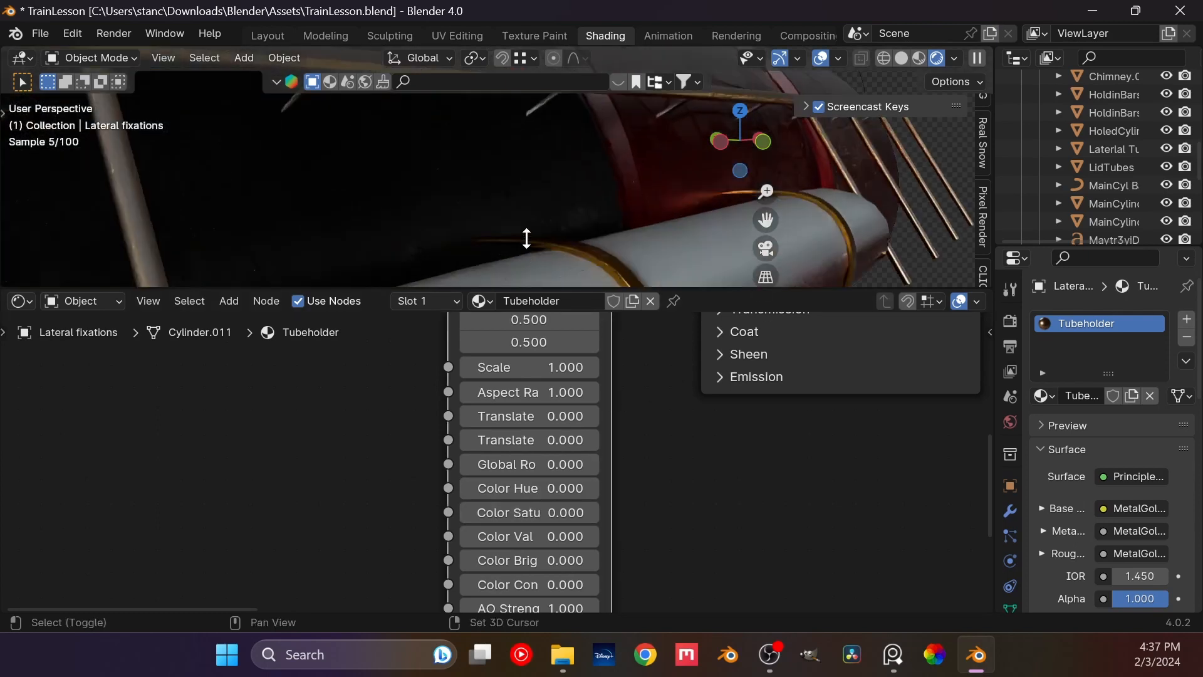
middle_click_drag(527, 239, 474, 230, "shift")
scroll(673, 525, "down", 4)
scroll(672, 524, "down", 5)
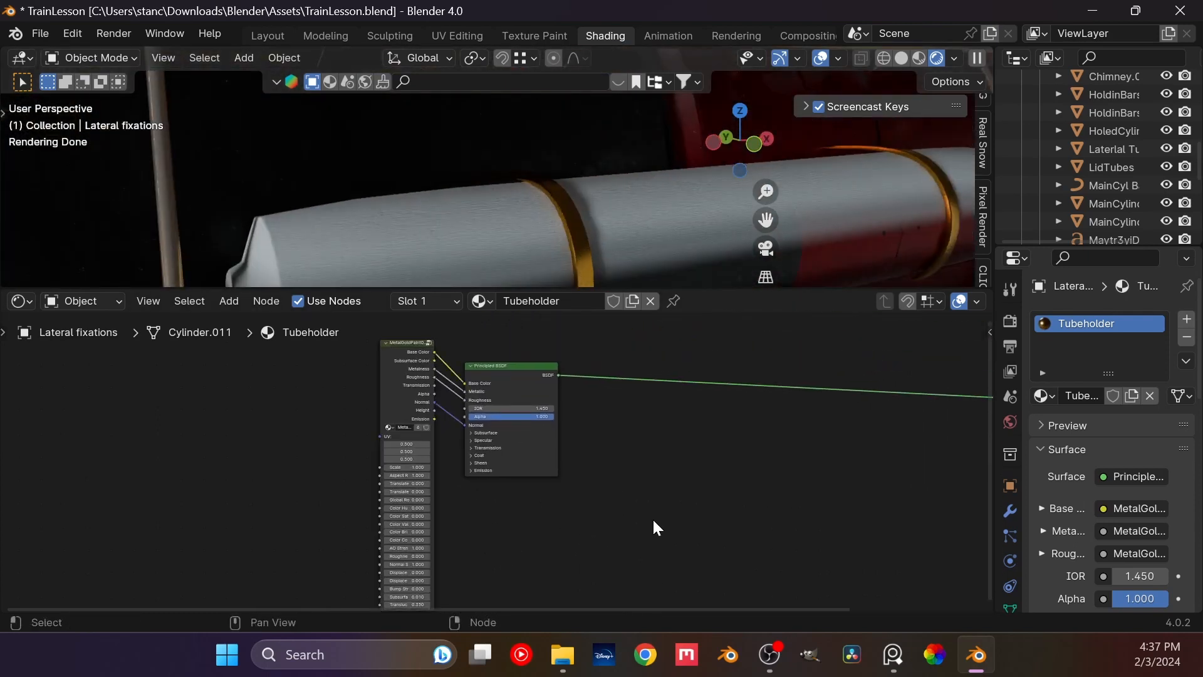
key("Home")
key("shift+a")
left_click(585, 273)
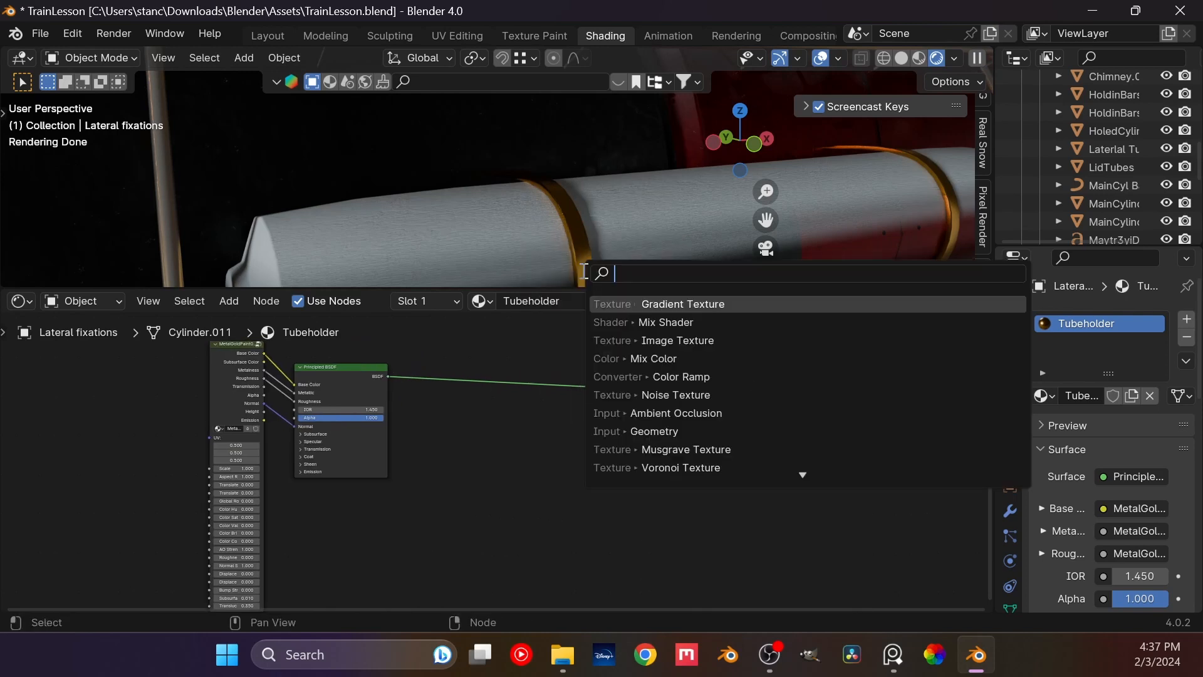
type("mix ah")
key("BackSpace")
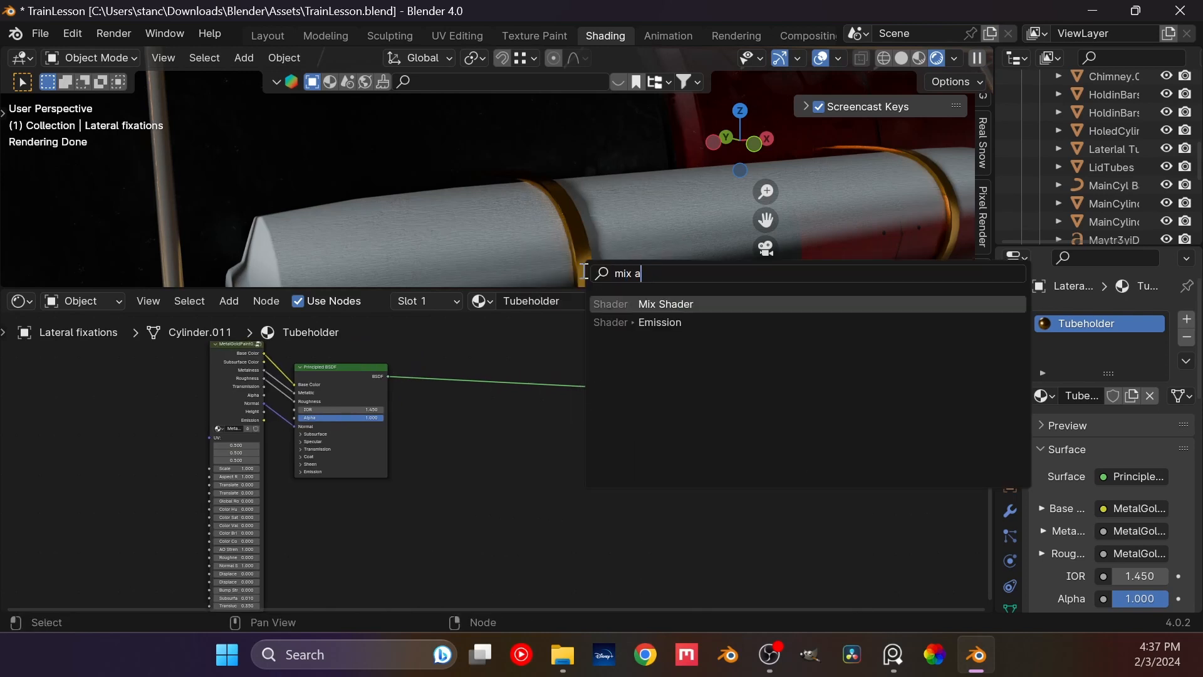
key("BackSpace")
type("shadder")
key("Return")
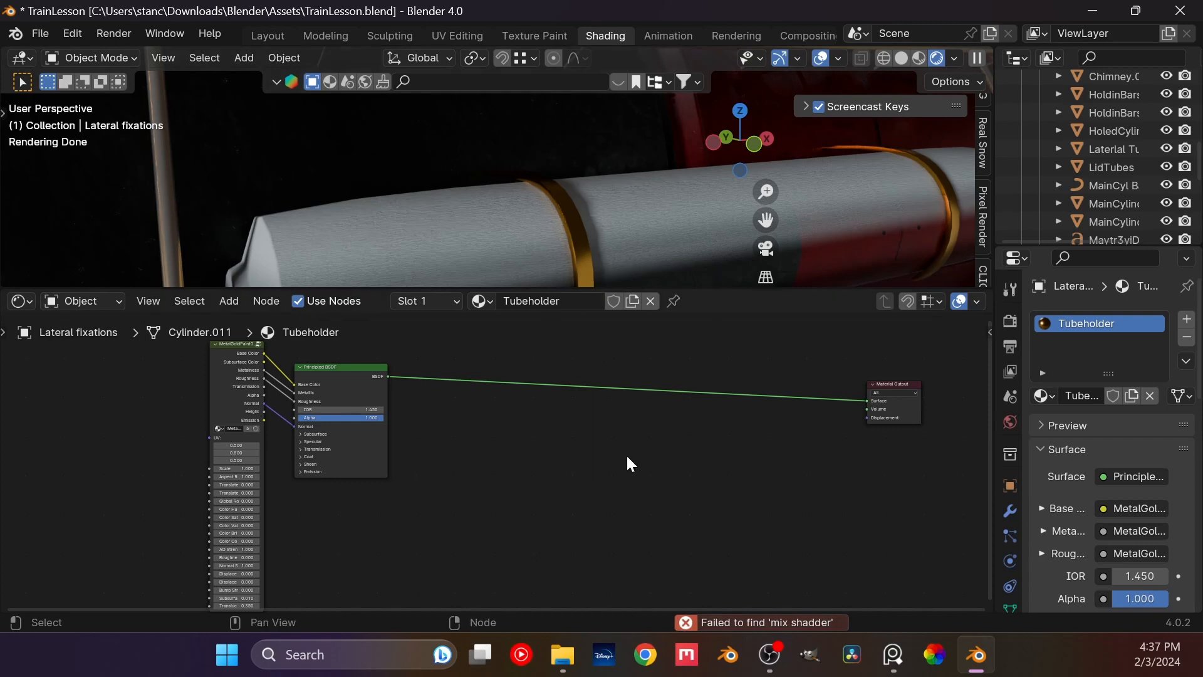
Step: Insert a Mix Shader between the Principled BSDF and the Material Output in the Tubeholder material
key("shift+a")
left_click(587, 388)
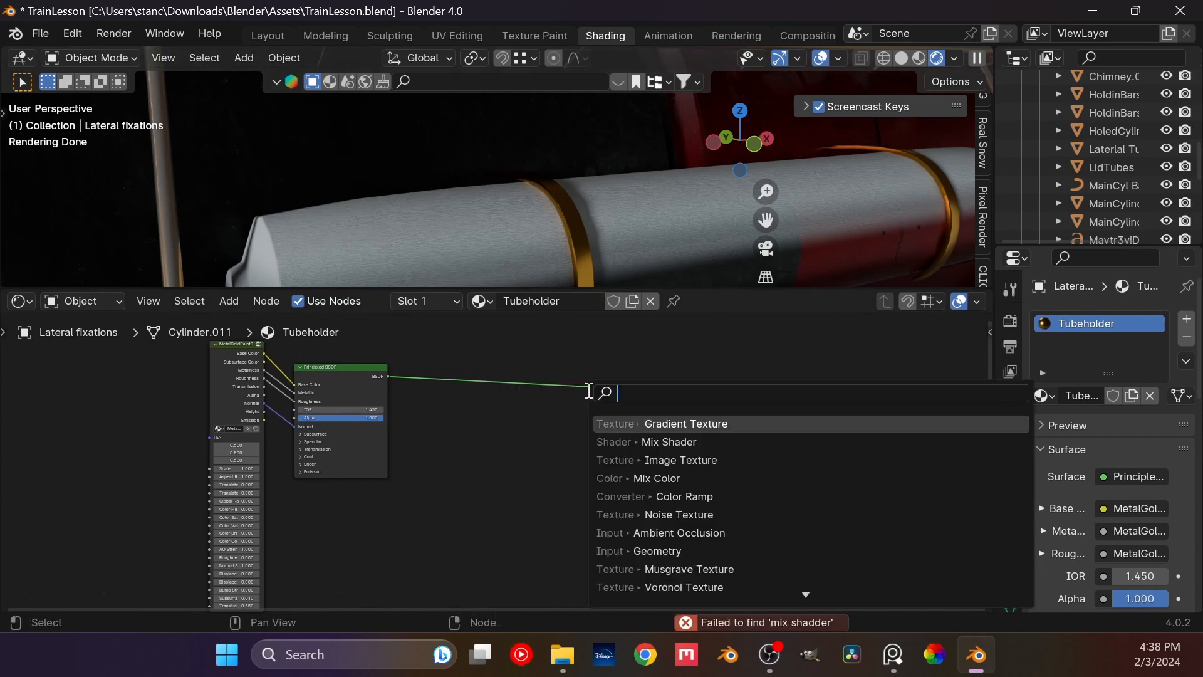
type("mix shader")
key("Return")
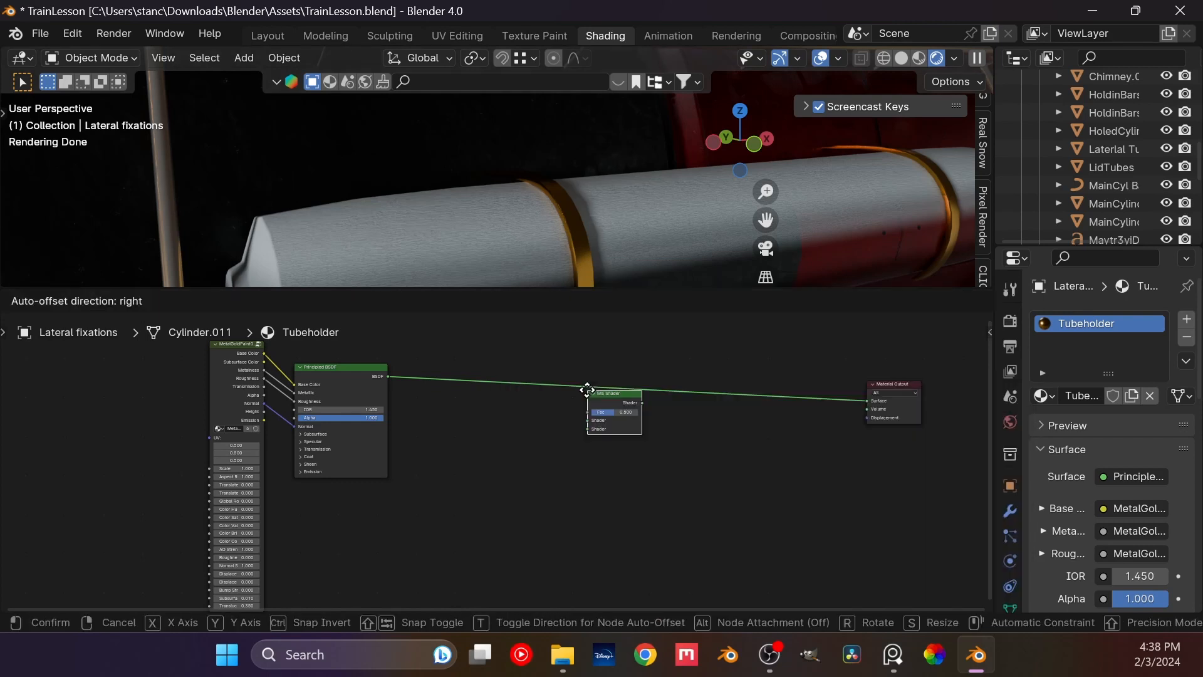
left_click(633, 382)
middle_click_drag(626, 389, 600, 362)
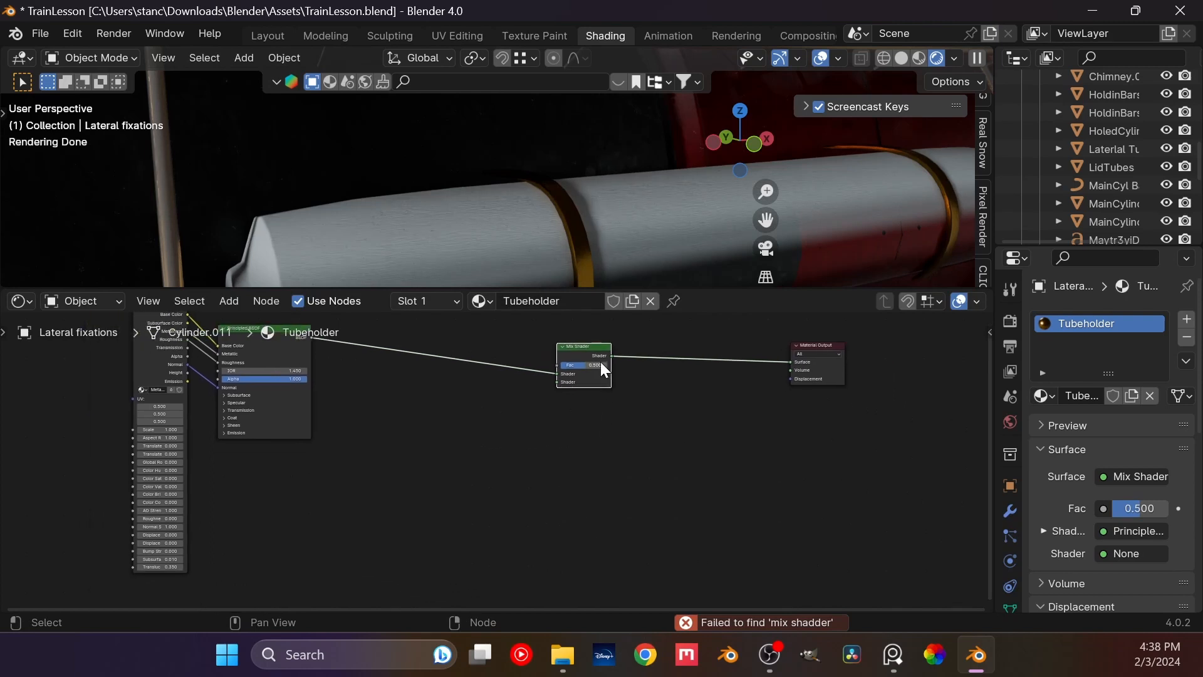
scroll(522, 460, "up", 3)
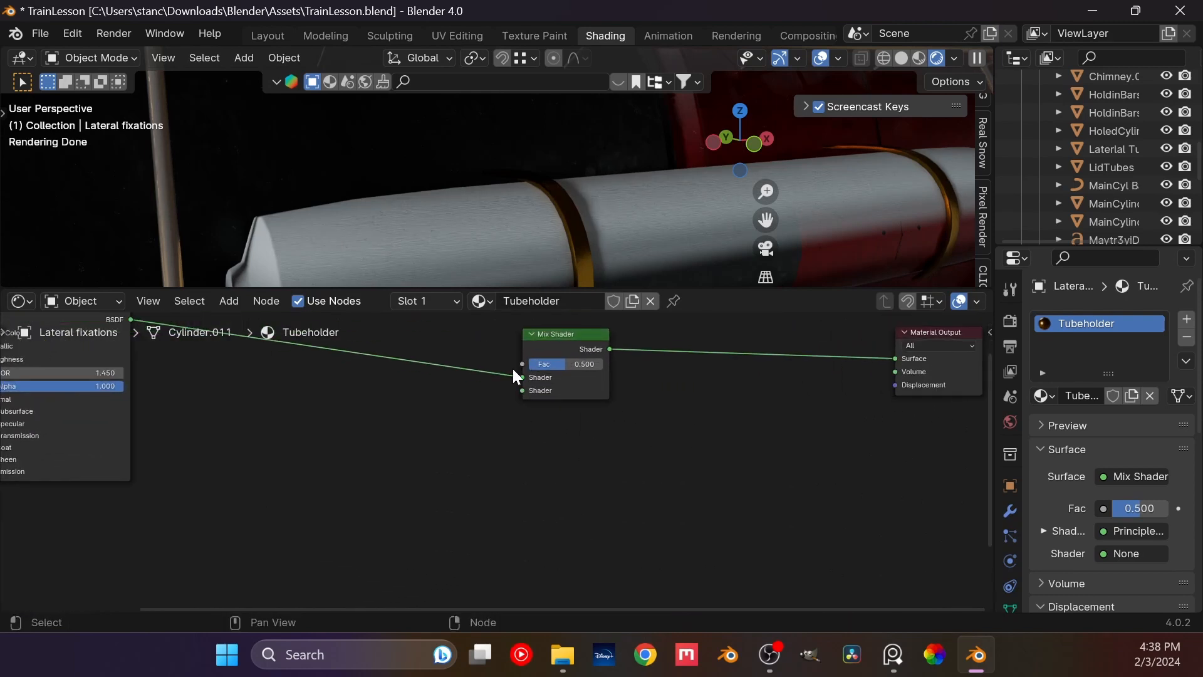
Step: Add a Gradient Texture feeding its Color into the Mix Shader's Fac and place it above the shader chain
middle_click_drag(513, 368, 482, 521)
left_click_drag(500, 521, 407, 310)
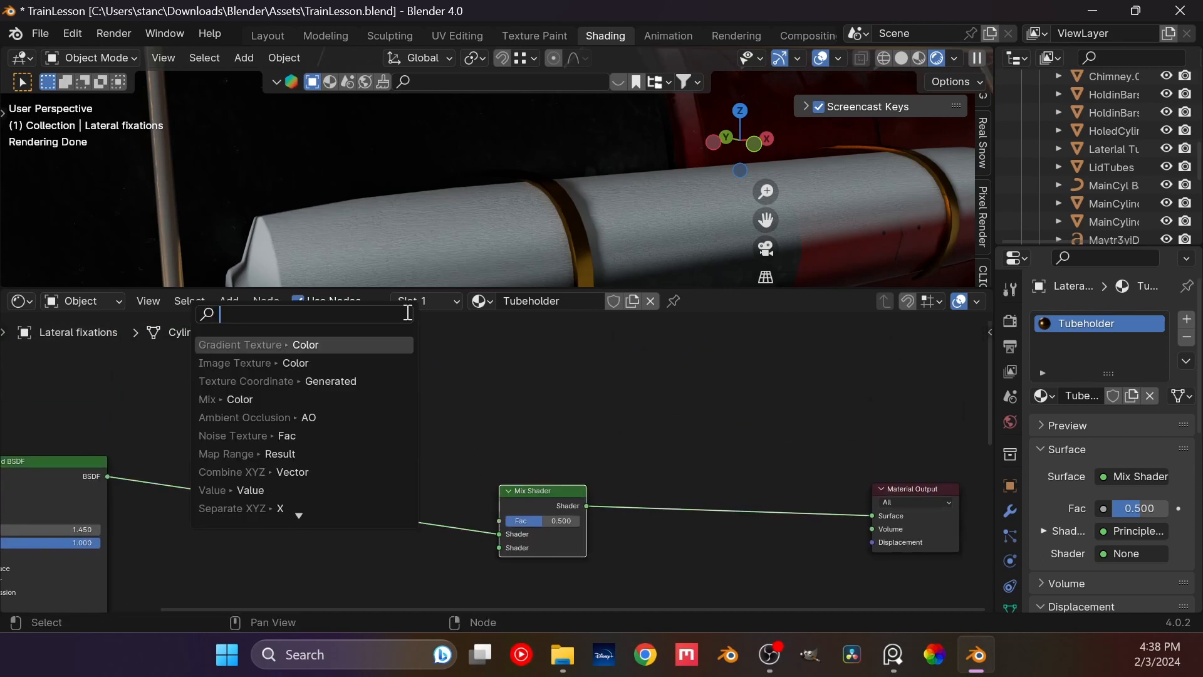
type("grade")
key("Return")
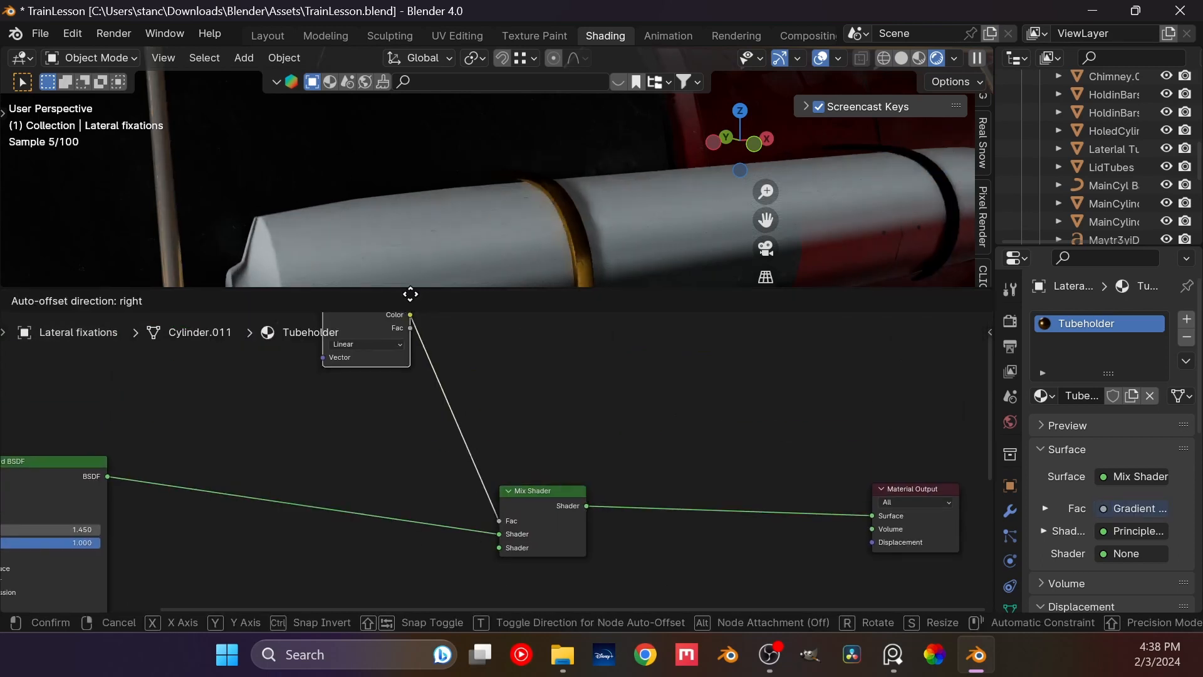
left_click(439, 432)
middle_click_drag(440, 431, 460, 436)
scroll(399, 377, "down", 1)
middle_click_drag(399, 377, 442, 493)
left_click(537, 458)
left_click_drag(463, 501, 521, 415)
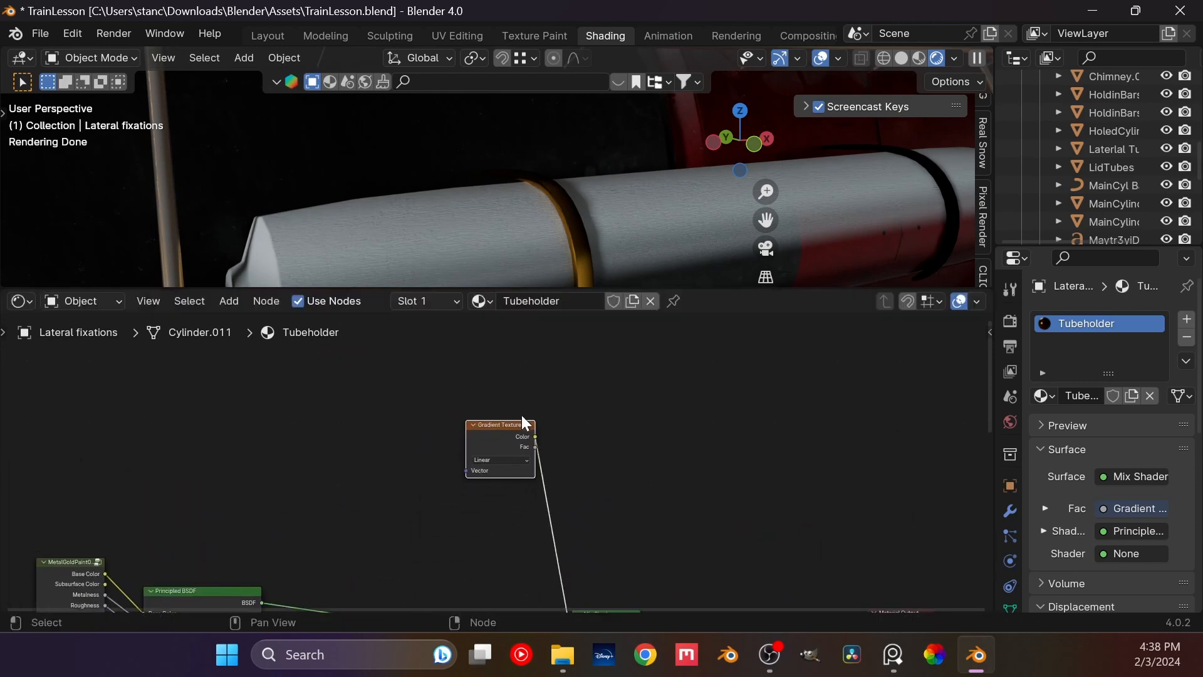
Step: Add Texture Coordinate and Mapping nodes to drive the Gradient Texture's Vector input
key("ctrl+t")
left_click_drag(436, 447, 418, 385)
middle_click_drag(562, 487, 384, 396)
Step: Move the Mix Shader toward the Material Output and insert a Color Ramp between the Gradient Texture and the Mix Shader
left_click_drag(439, 495, 589, 491)
key("shift+a")
left_click(421, 384)
type("color")
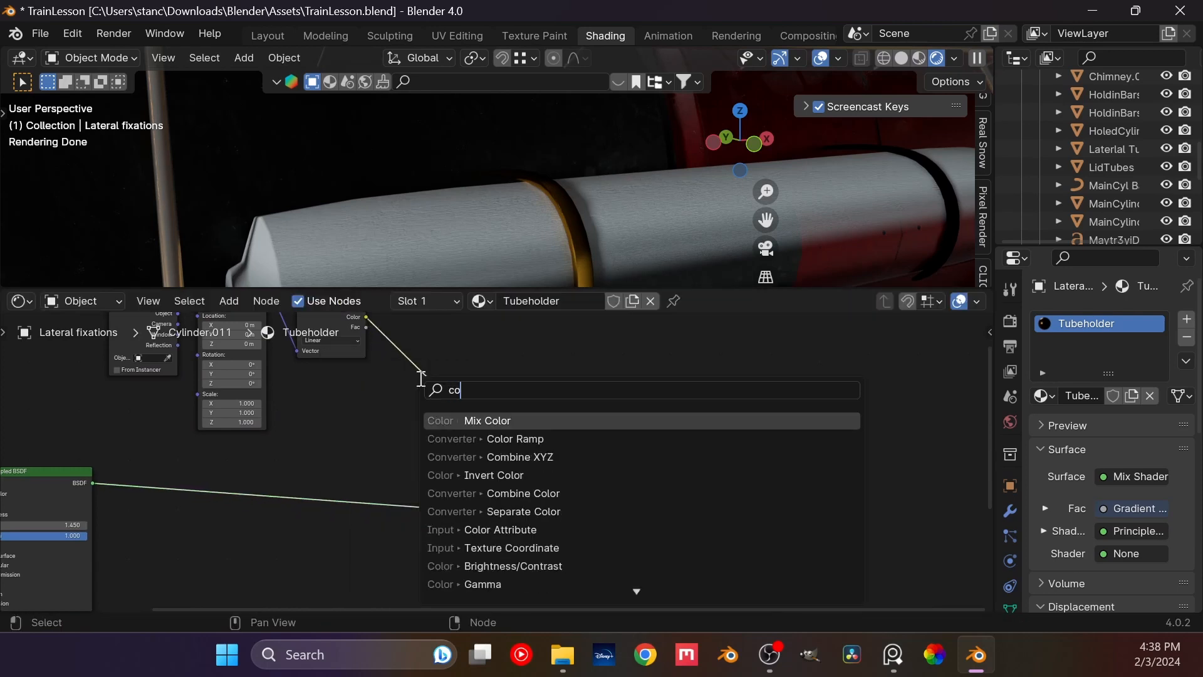
key("Return")
left_click(420, 378)
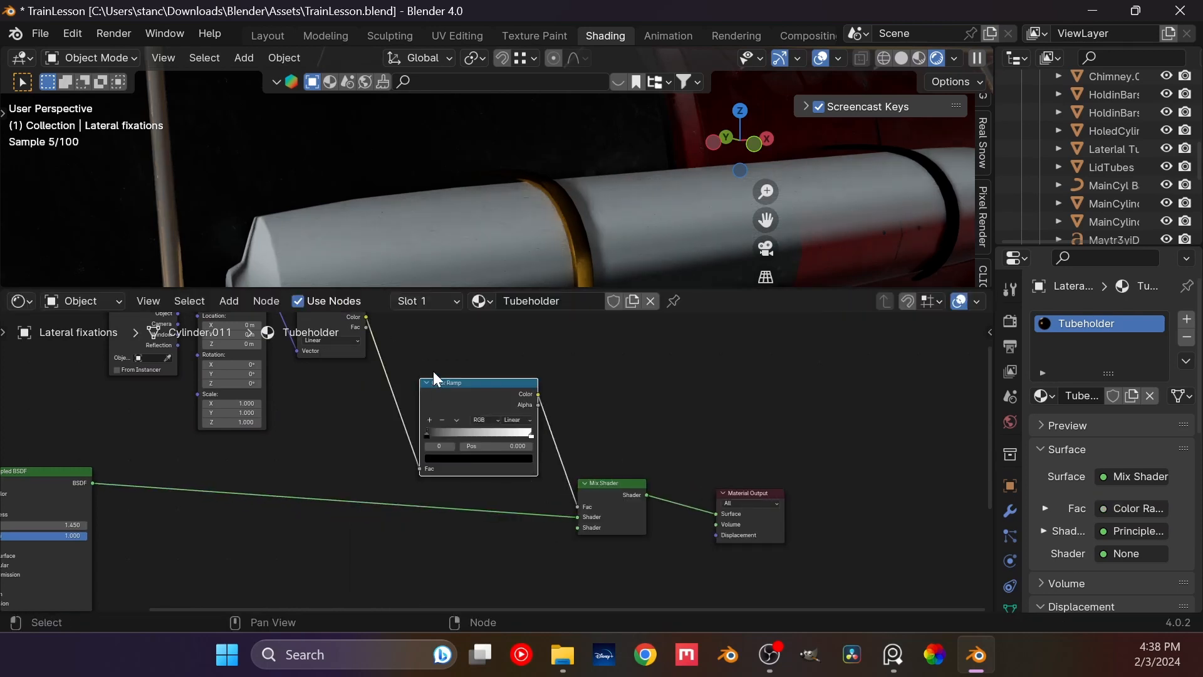
left_click_drag(472, 385, 406, 445)
middle_click_drag(606, 509, 666, 401)
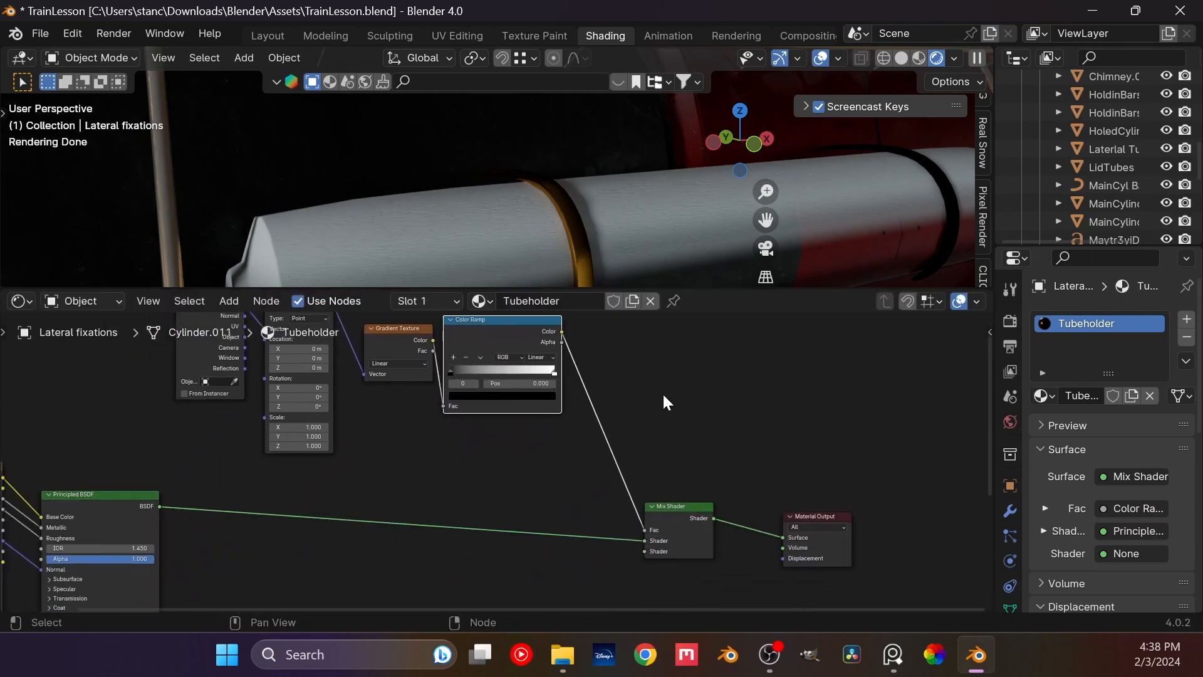
Step: Preview the Color Ramp's output directly on the lateral fixations
scroll(538, 390, "up", 1)
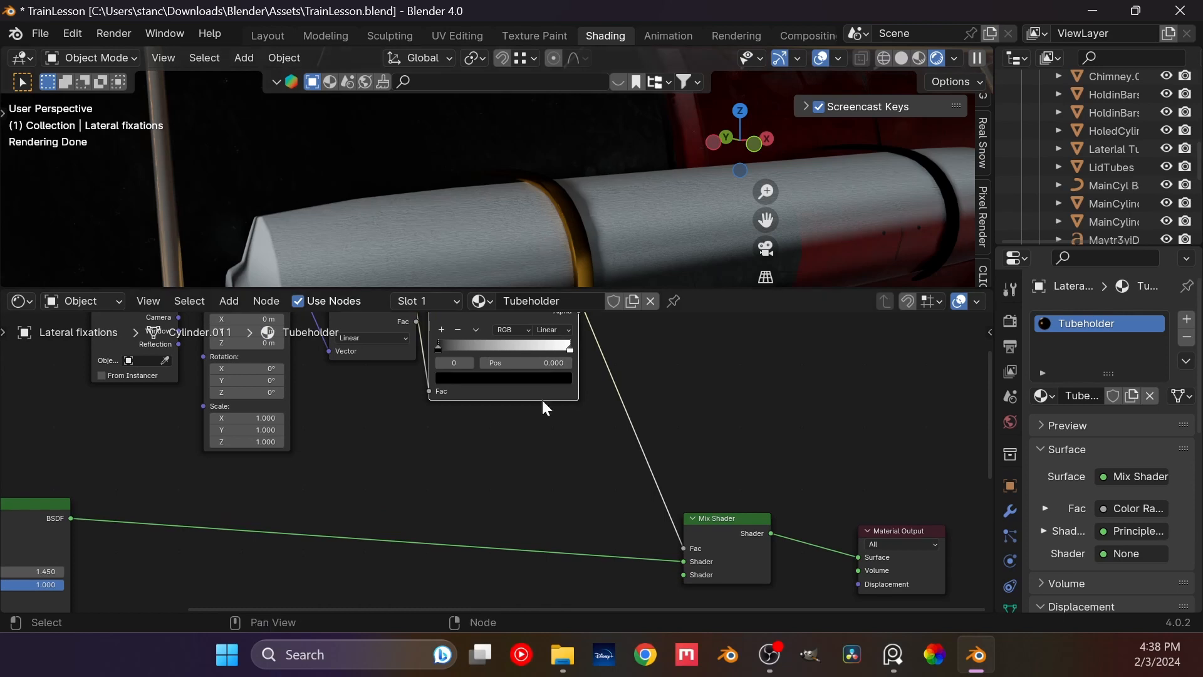
middle_click_drag(546, 408, 490, 529)
left_click(472, 400, "ctrl+shift")
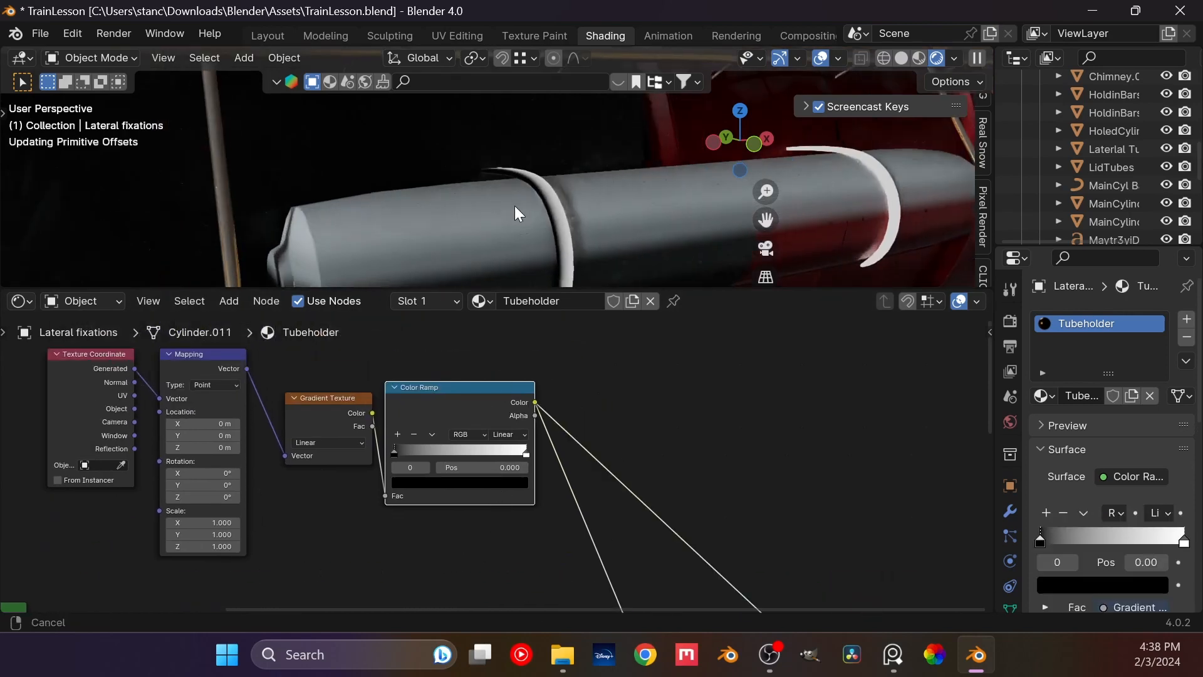
middle_click_drag(516, 213, 524, 254)
scroll(435, 489, "up", 2)
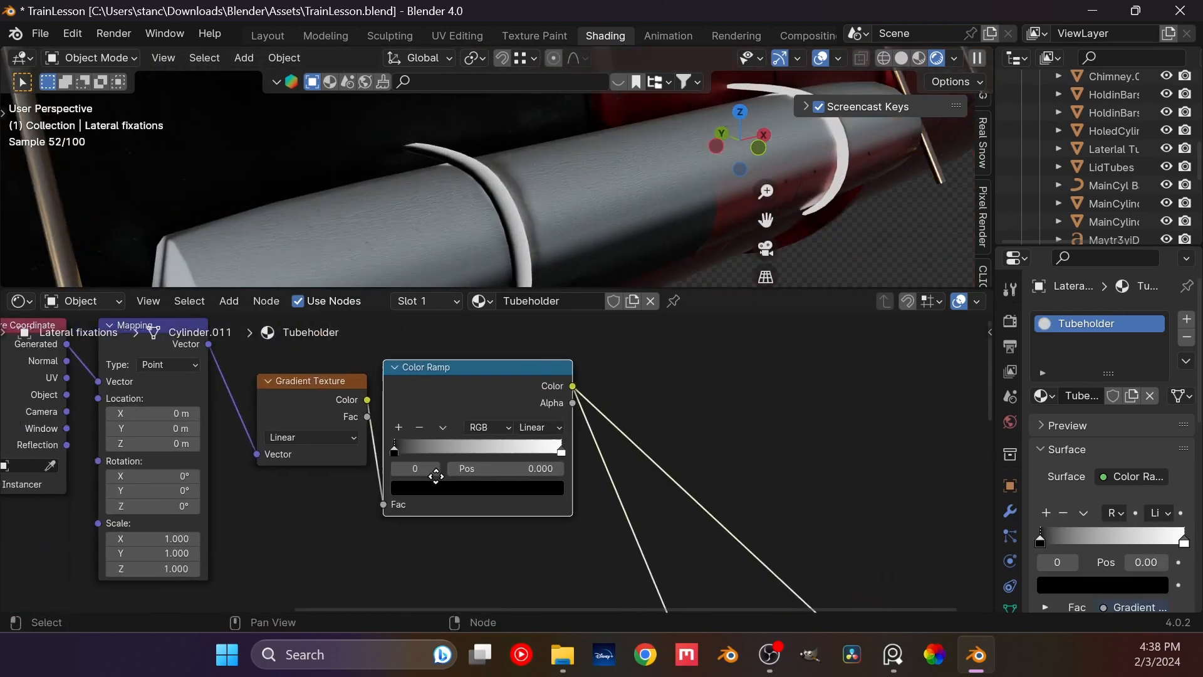
Step: Set the Mapping node's Y rotation to 90° to turn the gradient
middle_click_drag(436, 476, 699, 468)
scroll(495, 477, "up", 1)
left_click(399, 487)
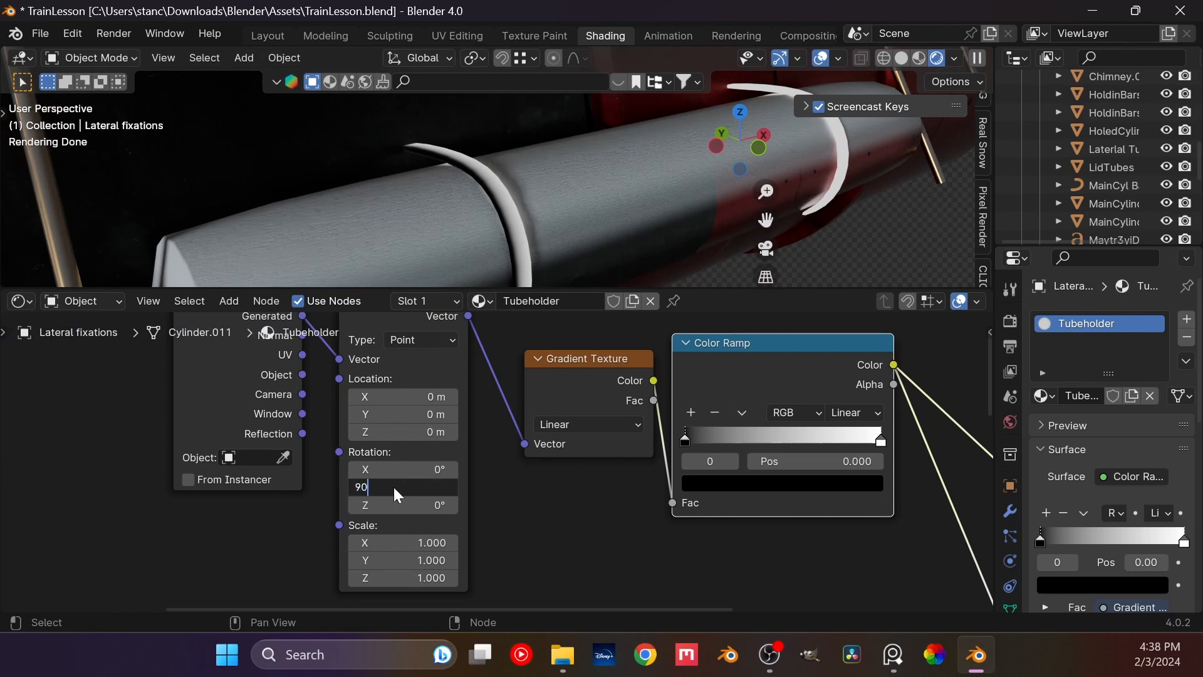
type("90")
key("Return")
Step: Move the Color Ramp's black stop to about 0.719 and its white stop to about 0.317, reversing the gradient
left_click_drag(690, 434, 849, 431)
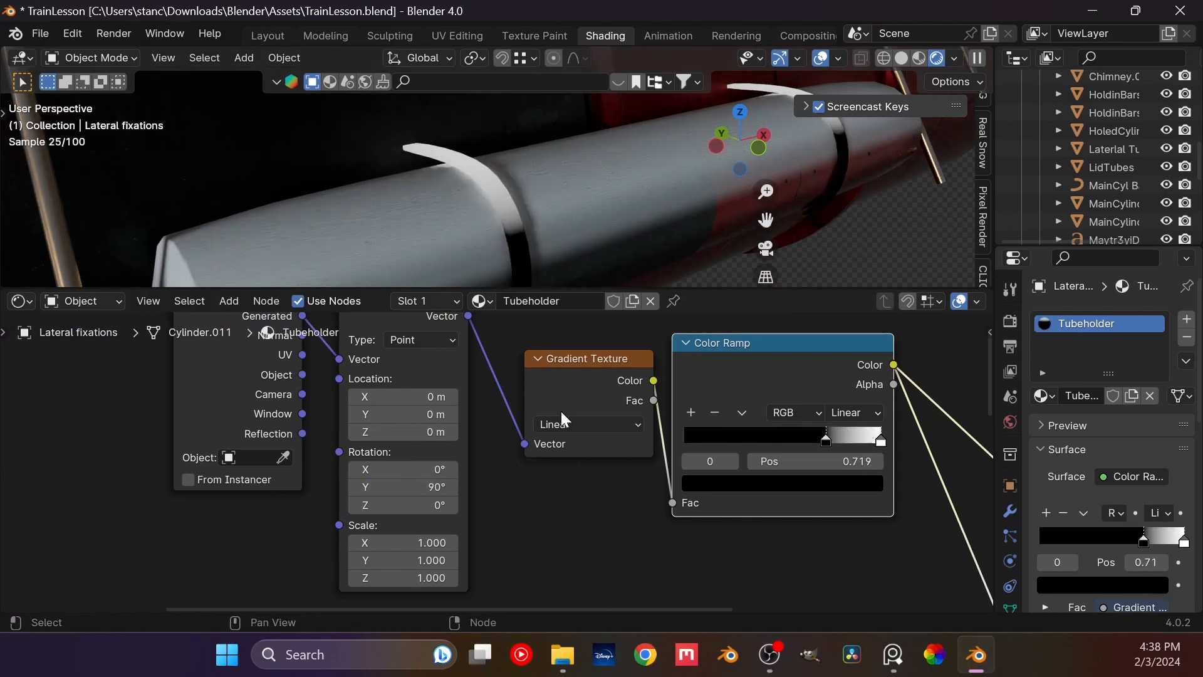
left_click_drag(871, 445, 738, 445)
middle_click_drag(580, 274, 635, 161)
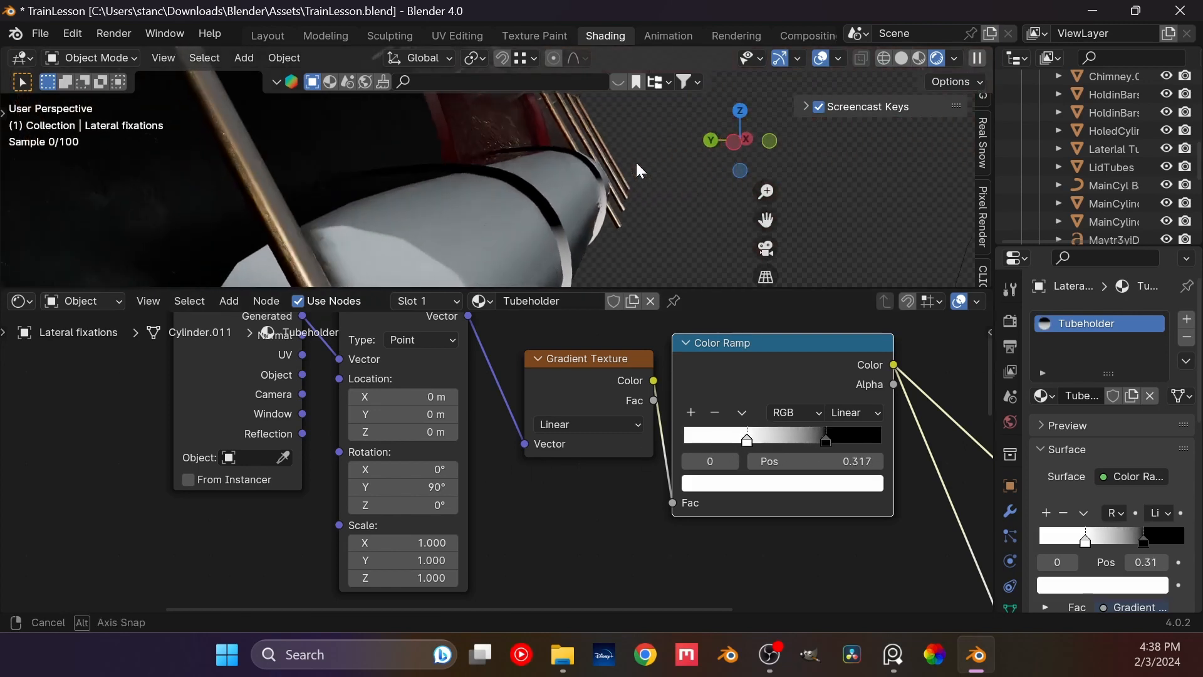
Step: Set the Mapping node's Y rotation to 0°
left_click_drag(395, 486, 399, 487)
double_click(398, 487)
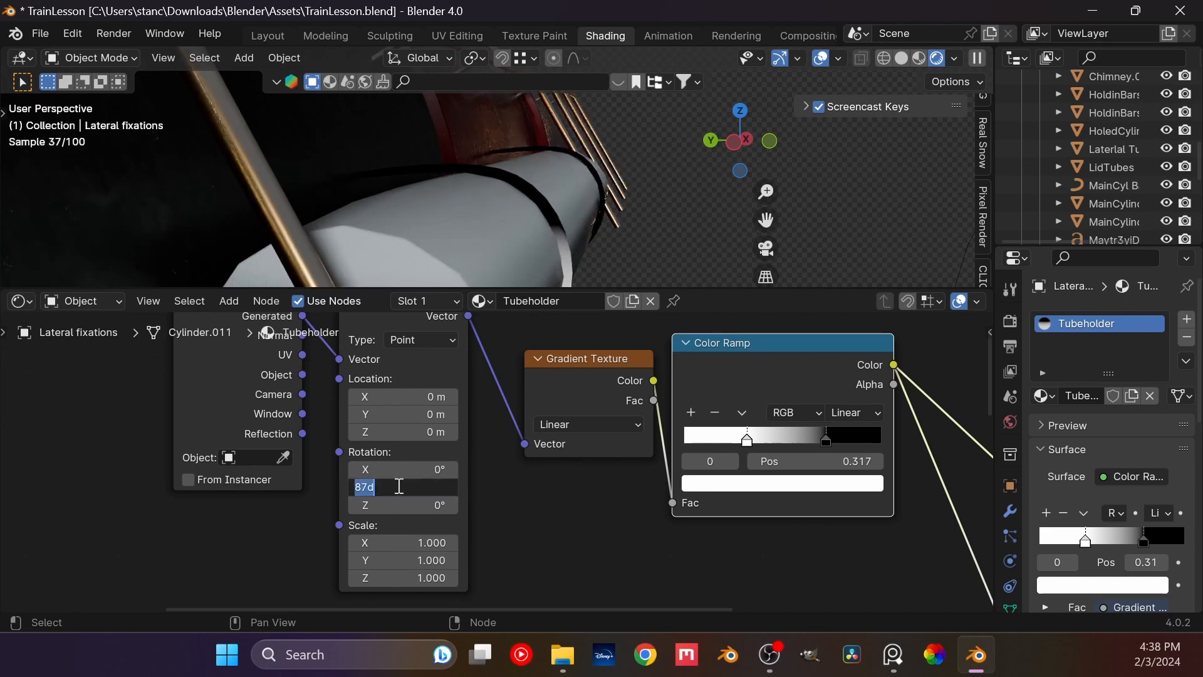
type("0")
key("Return")
Step: Narrow the Color Ramp's transition, with the white stop at about 0.432 and the black stop just past it
middle_click_drag(546, 200, 439, 220)
left_click_drag(826, 437, 883, 441)
mouse_move(747, 439)
left_mouse_down()
mouse_move(863, 444)
mouse_move(683, 450)
mouse_move(715, 452)
left_mouse_up()
mouse_move(858, 440)
left_mouse_down()
mouse_move(752, 453)
mouse_move(720, 439)
mouse_move(765, 447)
left_mouse_up()
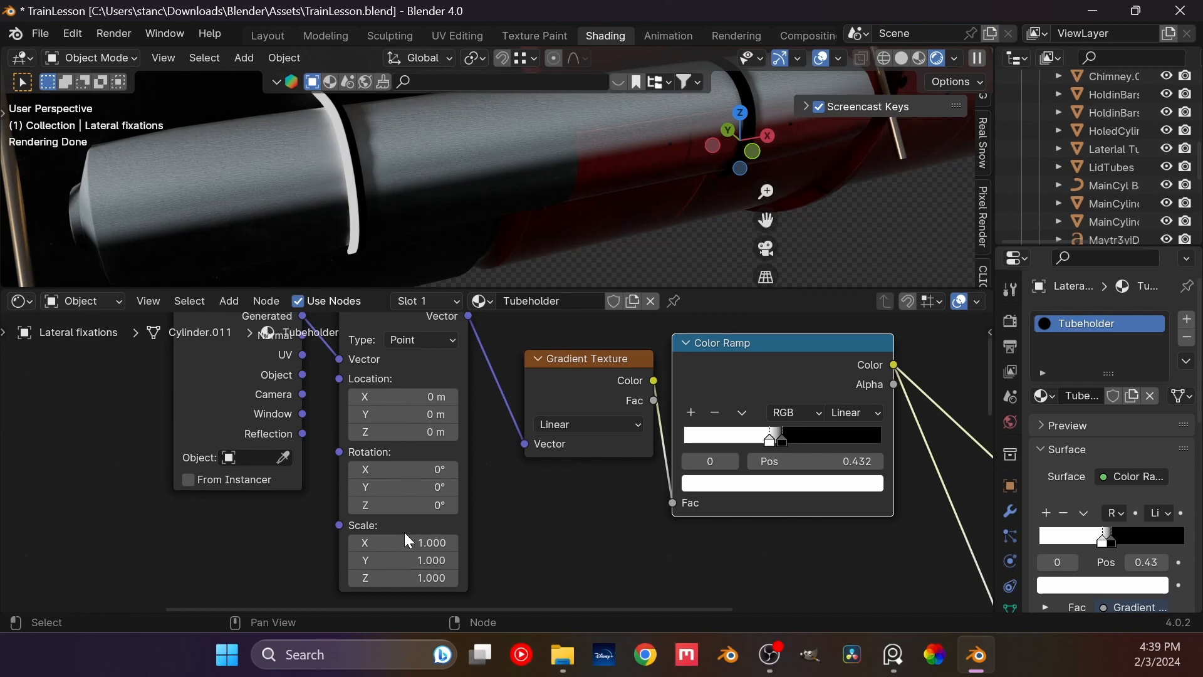
Step: Set the Mapping node's Z rotation to 90°
left_click(405, 505)
type("90")
key("Return")
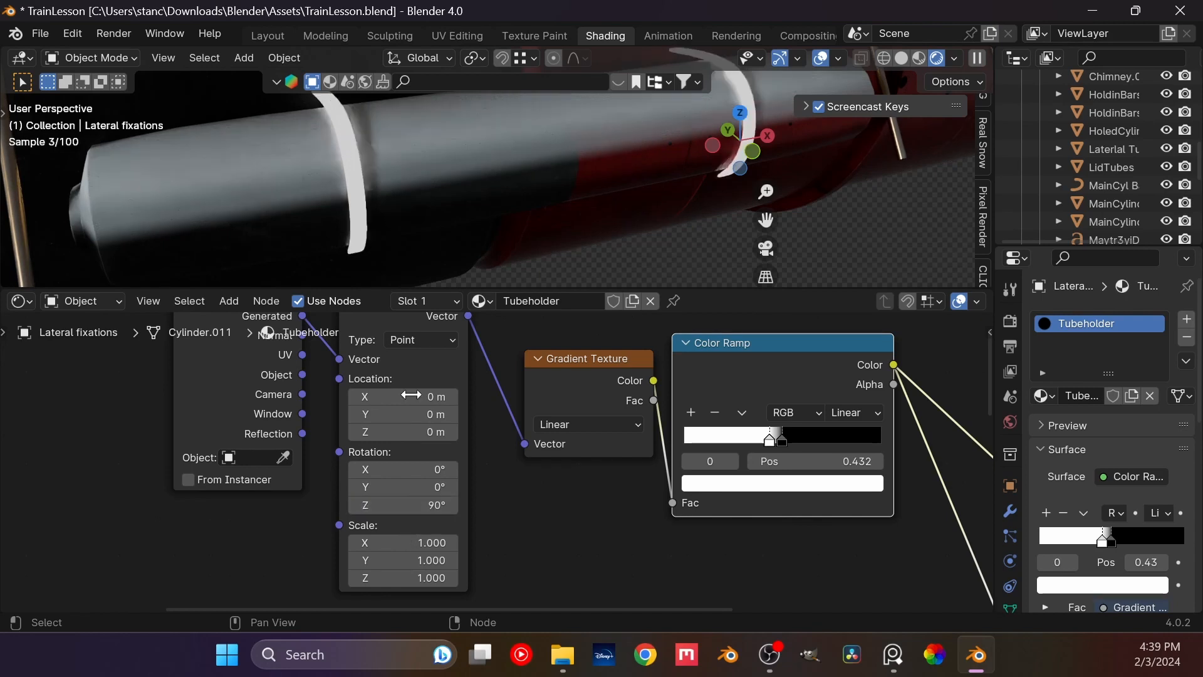
Step: Select the lateral fixations and isolate them in local view
middle_click_drag(376, 264, 505, 145)
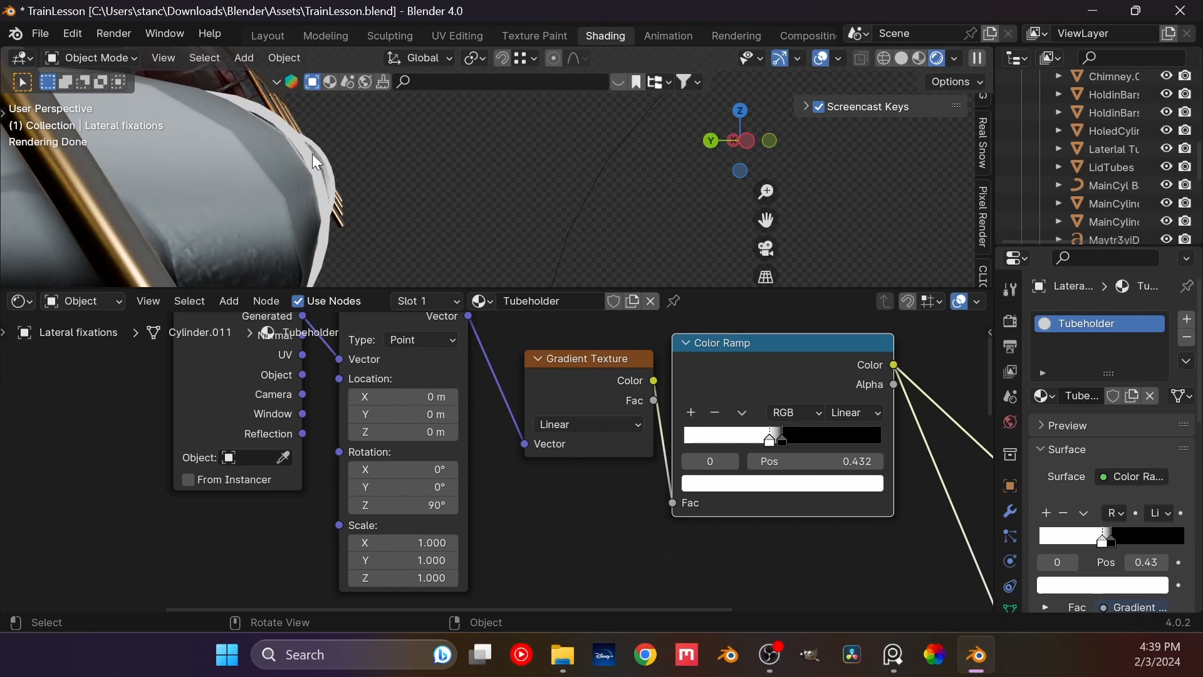
left_click(311, 154)
key("KP_Divide")
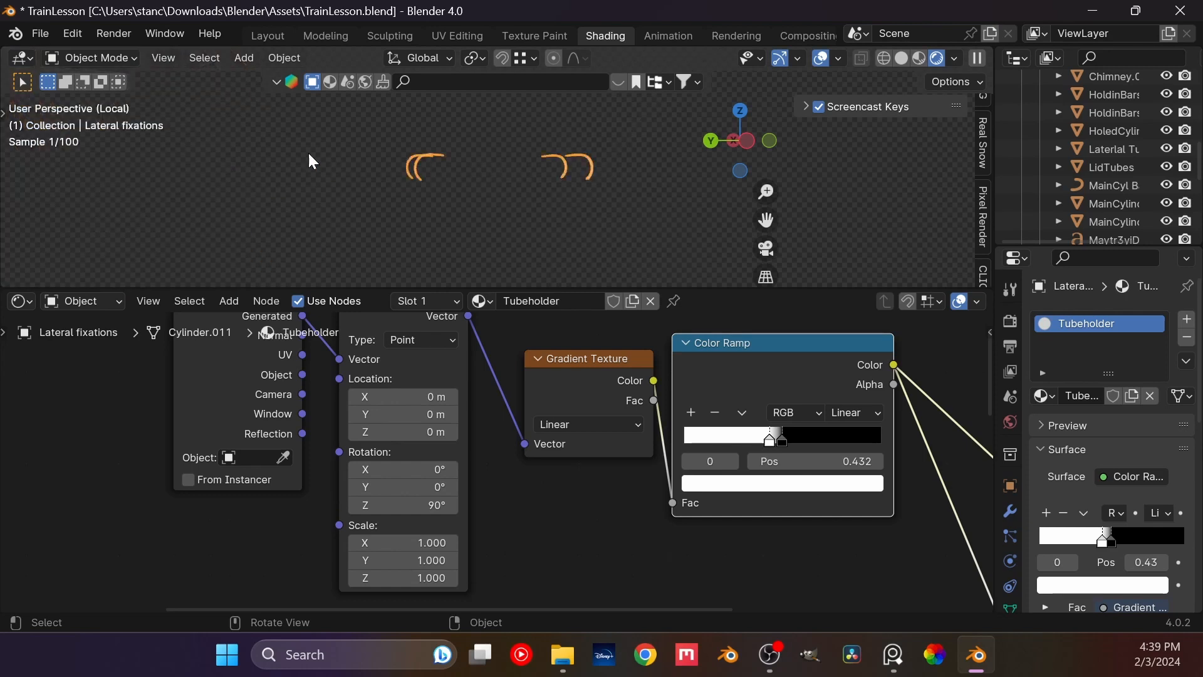
middle_click_drag(574, 202, 542, 190)
Step: Move the Color Ramp's black stop to about 0.535 and its white stop just before it
left_click(786, 438)
left_click_drag(801, 439, 831, 439)
left_click_drag(753, 443, 784, 452)
Step: Set the Mapping node's Y rotation to 90° and its Z rotation to 0°
left_click(422, 484)
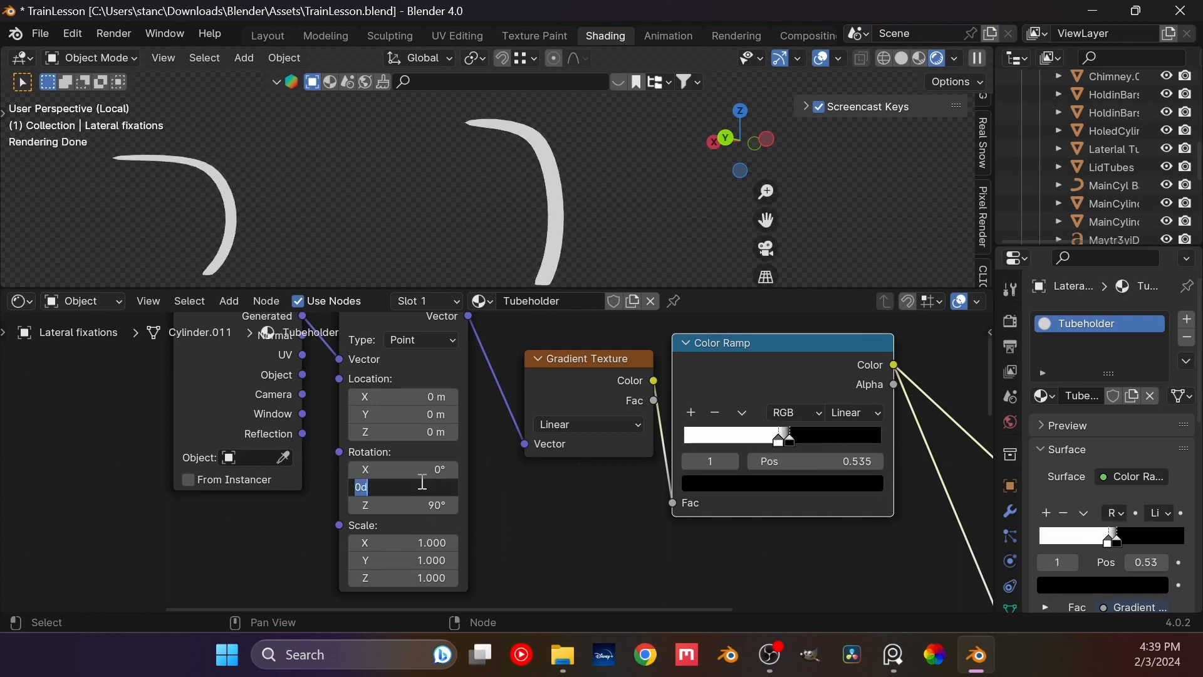
type("90")
key("Return")
middle_click_drag(564, 279, 385, 273)
left_click(402, 507)
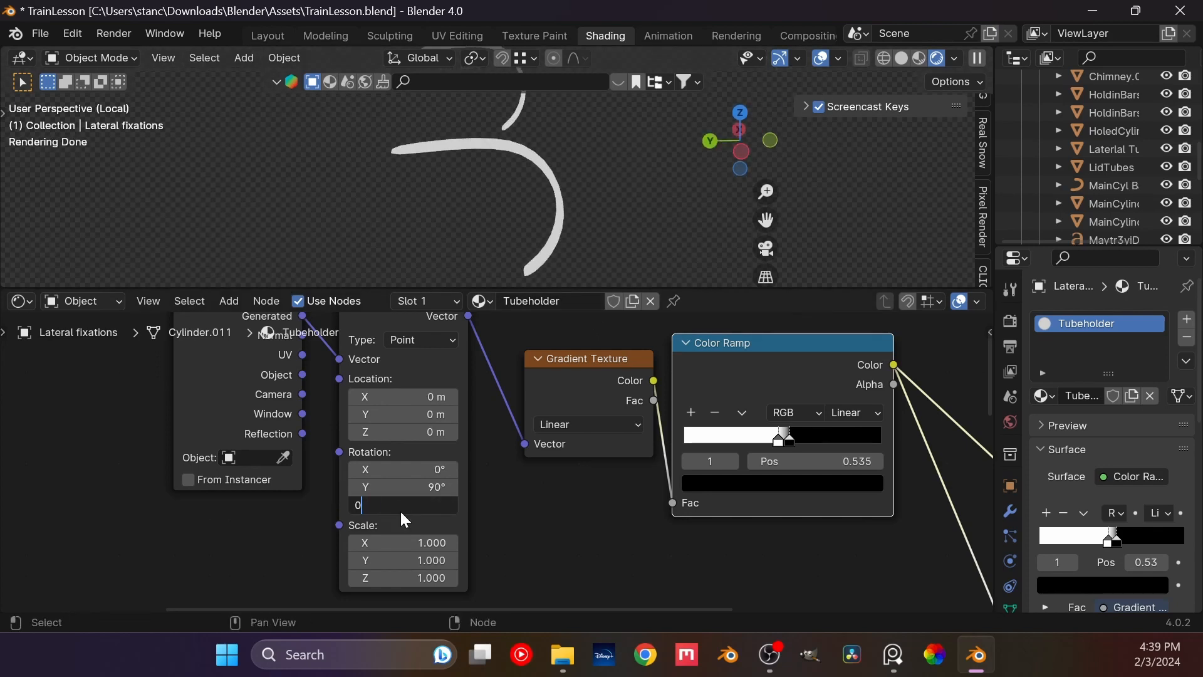
type("0")
key("Return")
Step: Set the Mapping node's X rotation to 90°
left_click_drag(422, 470, 489, 470)
key("ctrl+z")
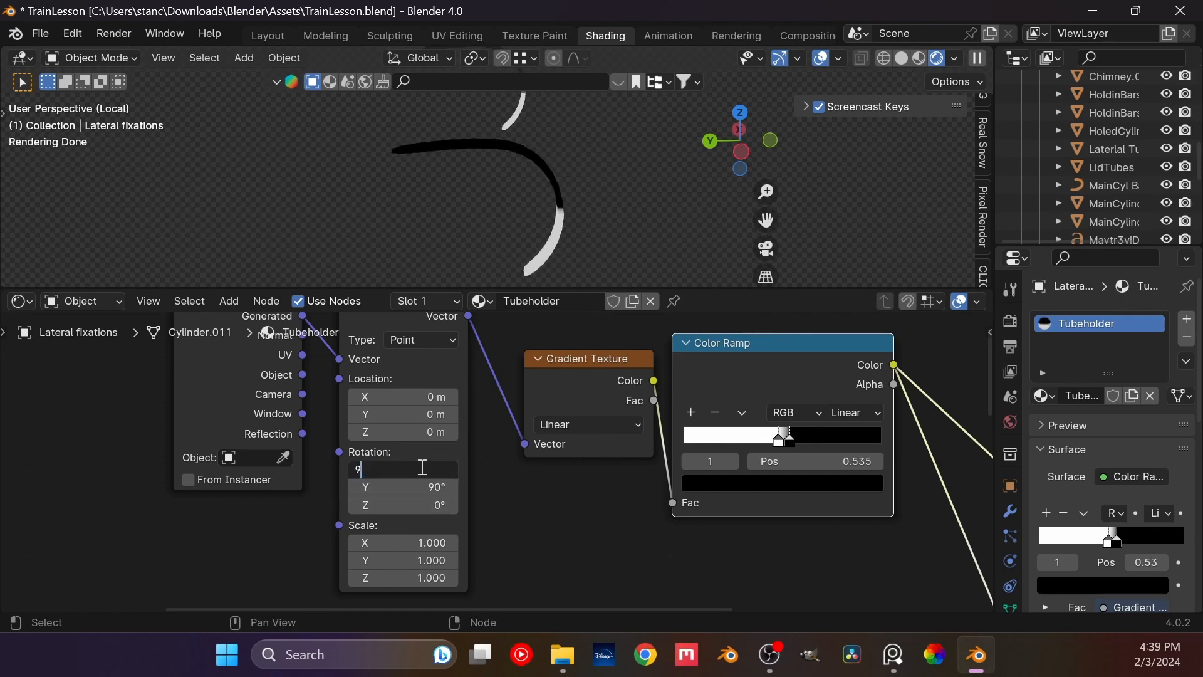
type("0")
key("Return")
Step: Move the Color Ramp's white stop to 0 and its black stop to about 0.154
mouse_move(532, 198)
middle_mouse_down()
mouse_move(660, 291)
mouse_move(587, 199)
mouse_move(545, 183)
middle_mouse_up()
left_click_drag(781, 437, 622, 457)
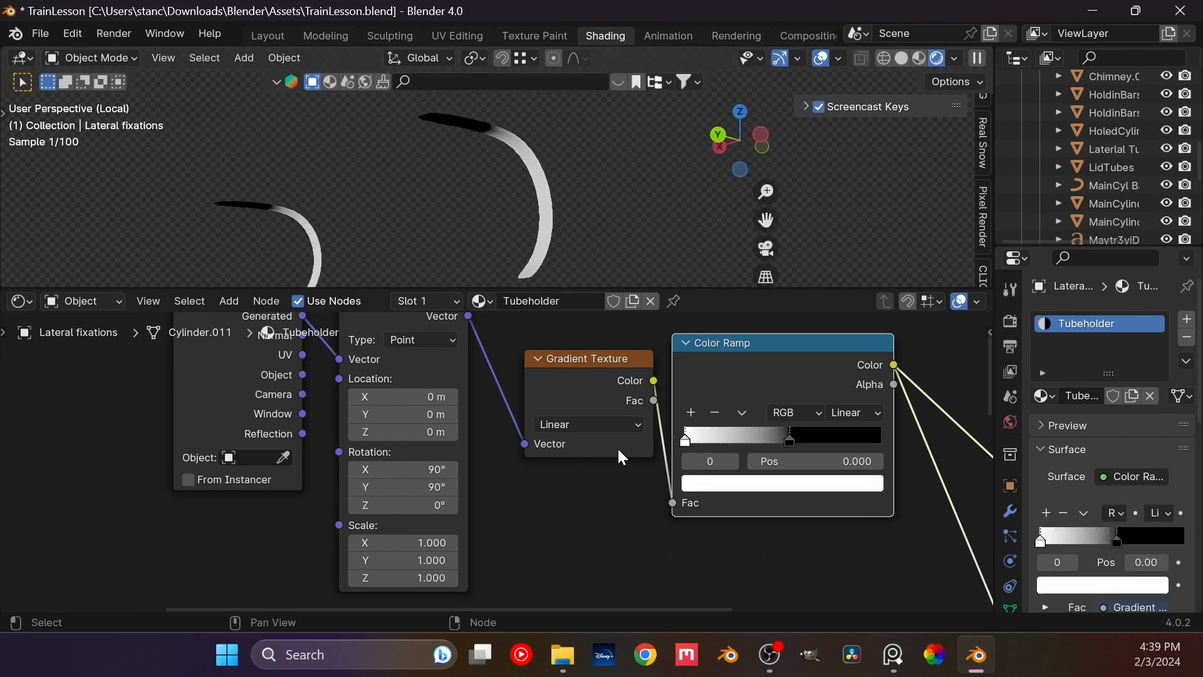
left_click_drag(788, 440, 717, 449)
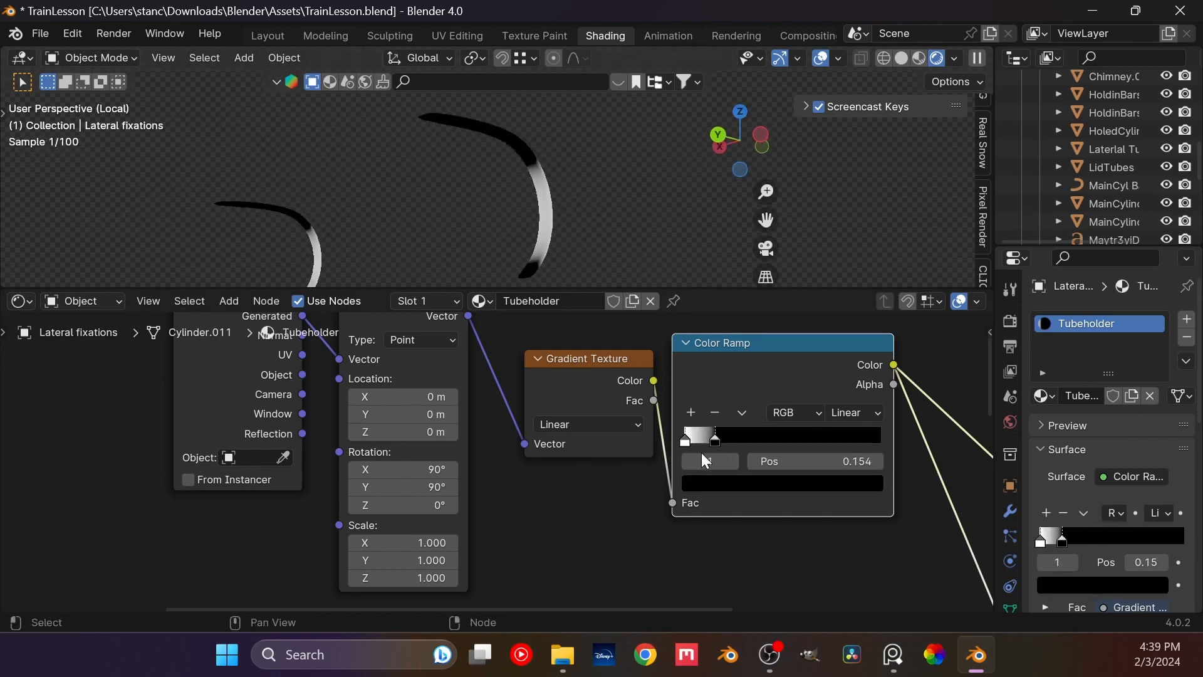
Step: Reset the Mapping node's Y rotation to 0°
left_click(408, 487)
type("0")
key("Return")
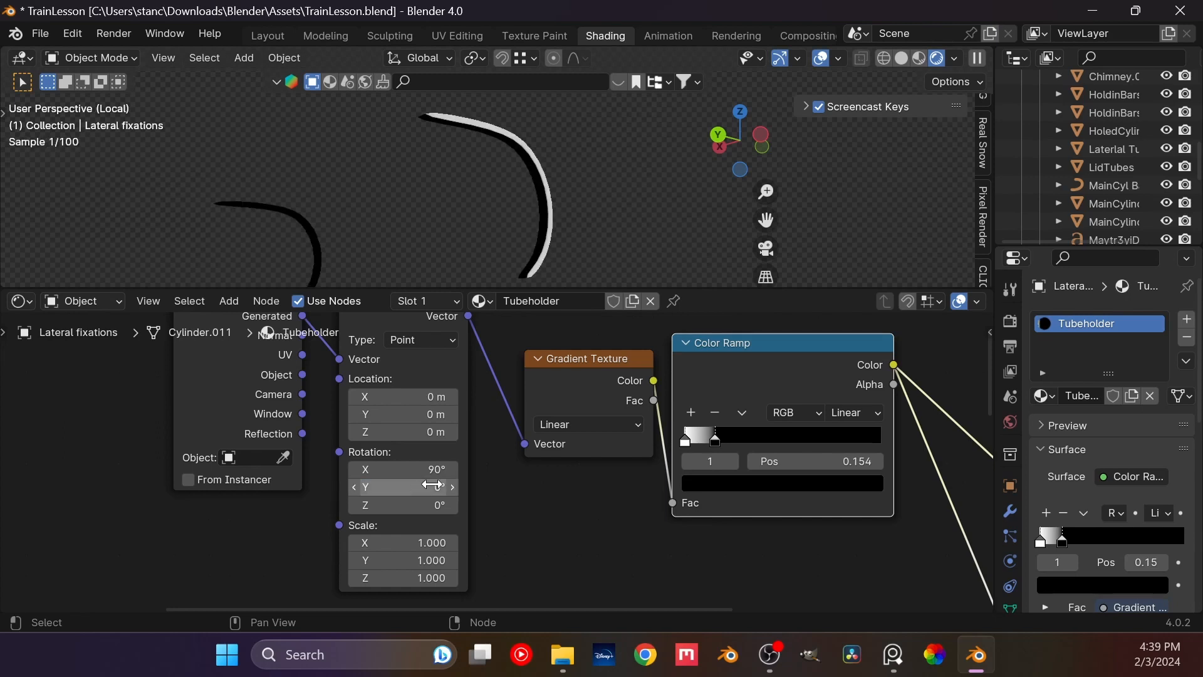
Step: Move the Color Ramp's black stop to about 0.568 and its white stop to about 0.477
middle_click_drag(573, 269, 612, 239)
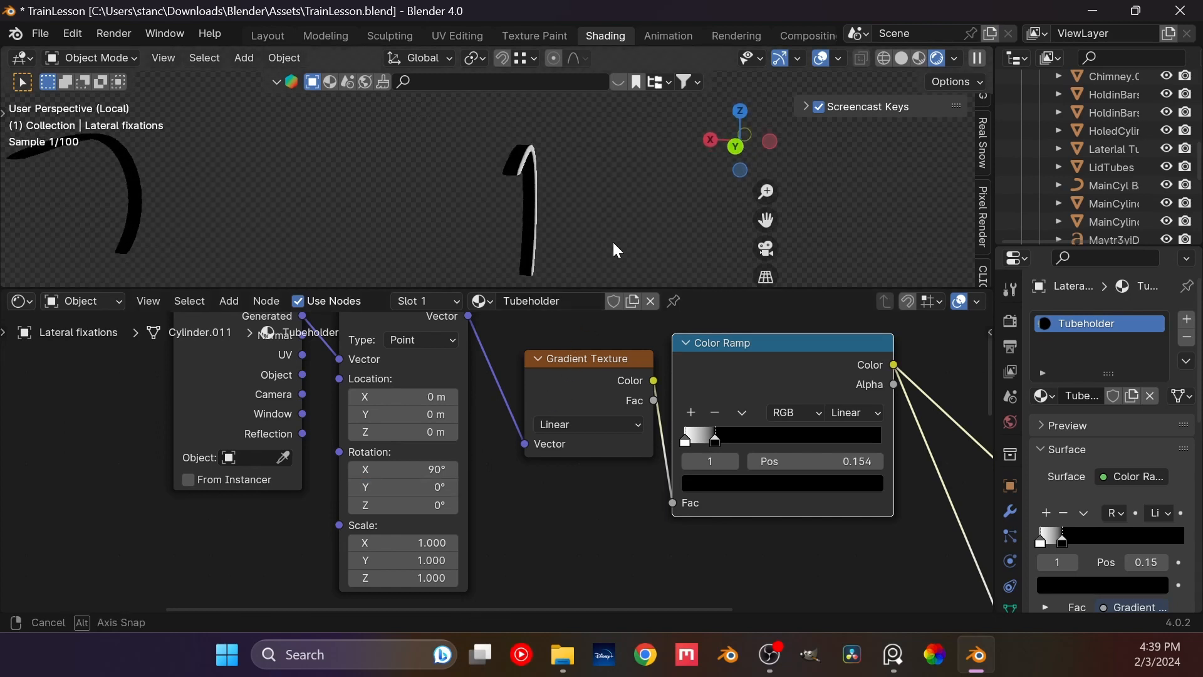
left_click_drag(735, 439, 795, 434)
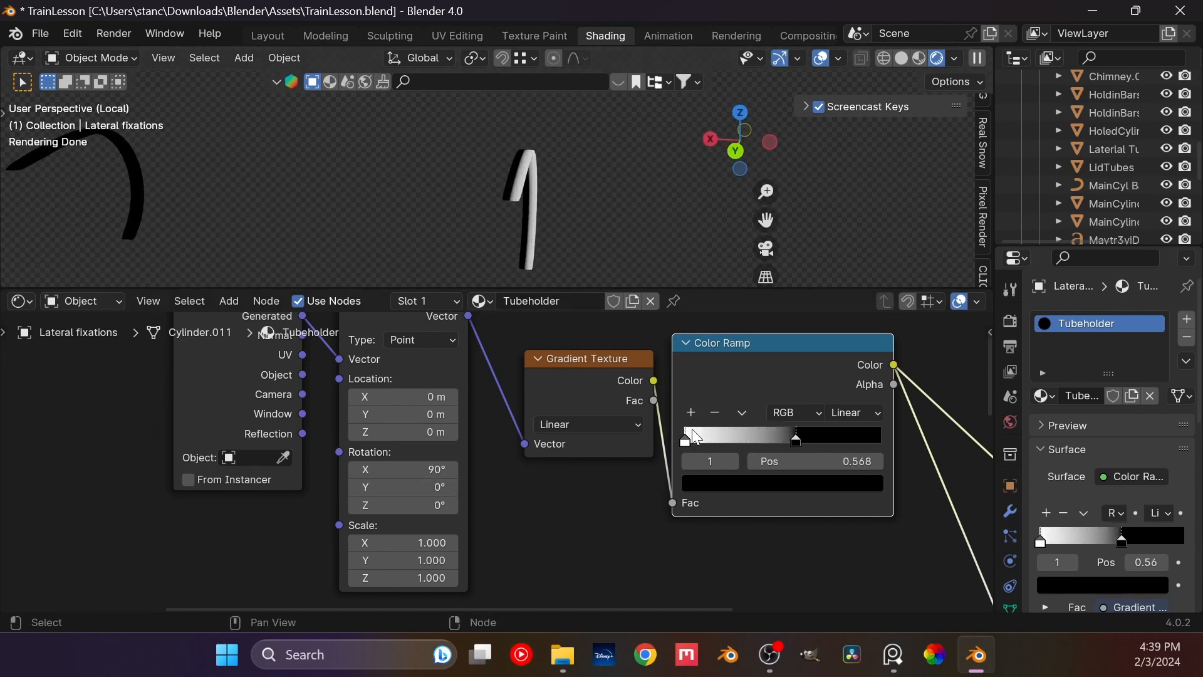
left_click_drag(697, 438, 794, 438)
Step: Set the Mapping node's Z rotation to 90° and its Y rotation to 0°
left_click_drag(453, 505, 421, 505)
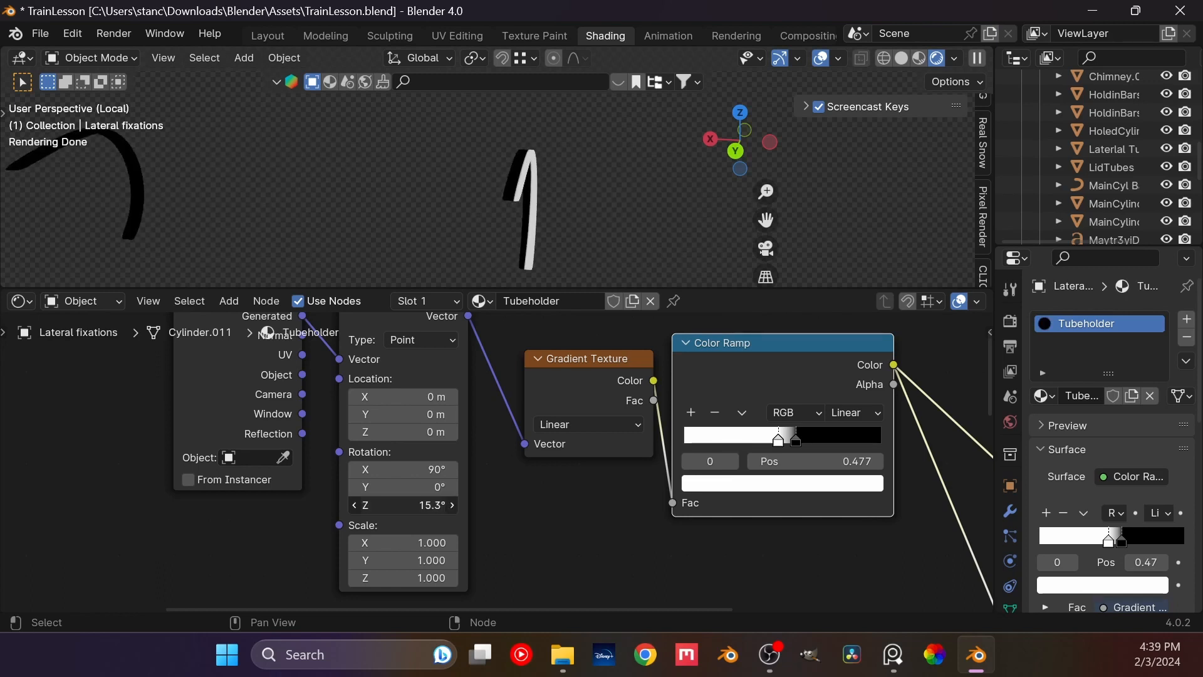
type("90")
key("Return")
middle_click_drag(626, 144, 467, 161)
mouse_move(407, 486)
left_mouse_down()
mouse_move(432, 487)
mouse_move(400, 488)
left_mouse_up()
left_click(399, 489)
type("0")
key("Return")
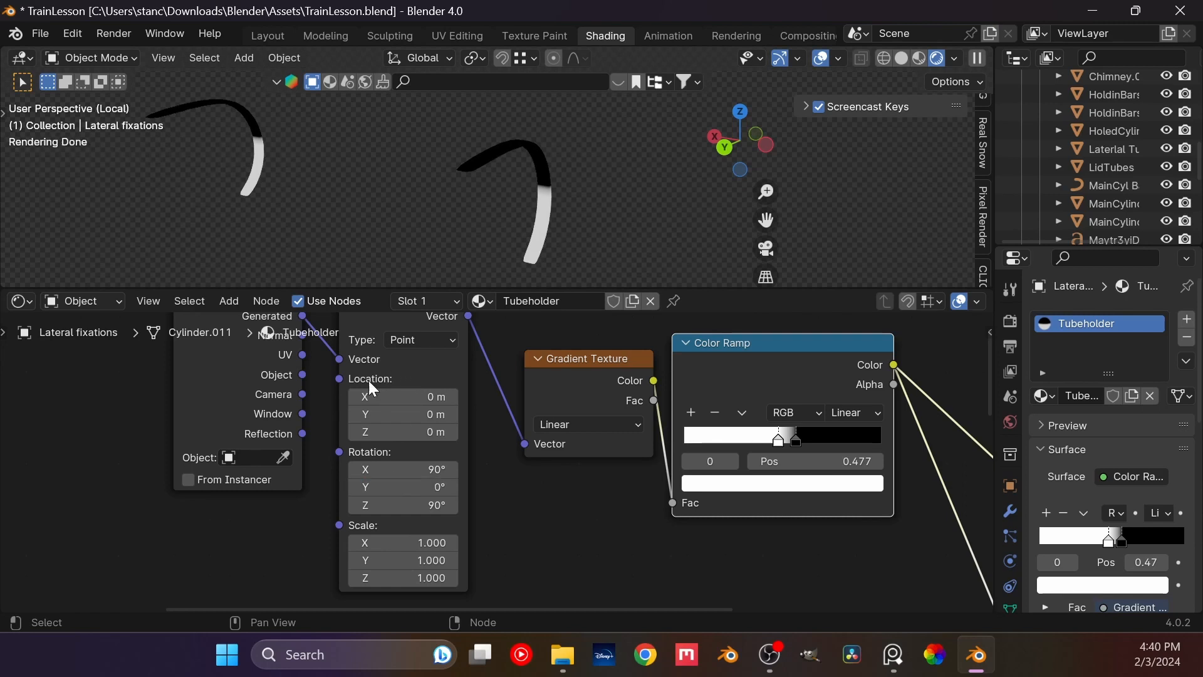
Step: Connect the Texture Coordinate's Normal output to the Mapping node's Vector input in place of Generated
scroll(368, 381, "down", 2)
left_click_drag(306, 425, 339, 410)
left_click(307, 425)
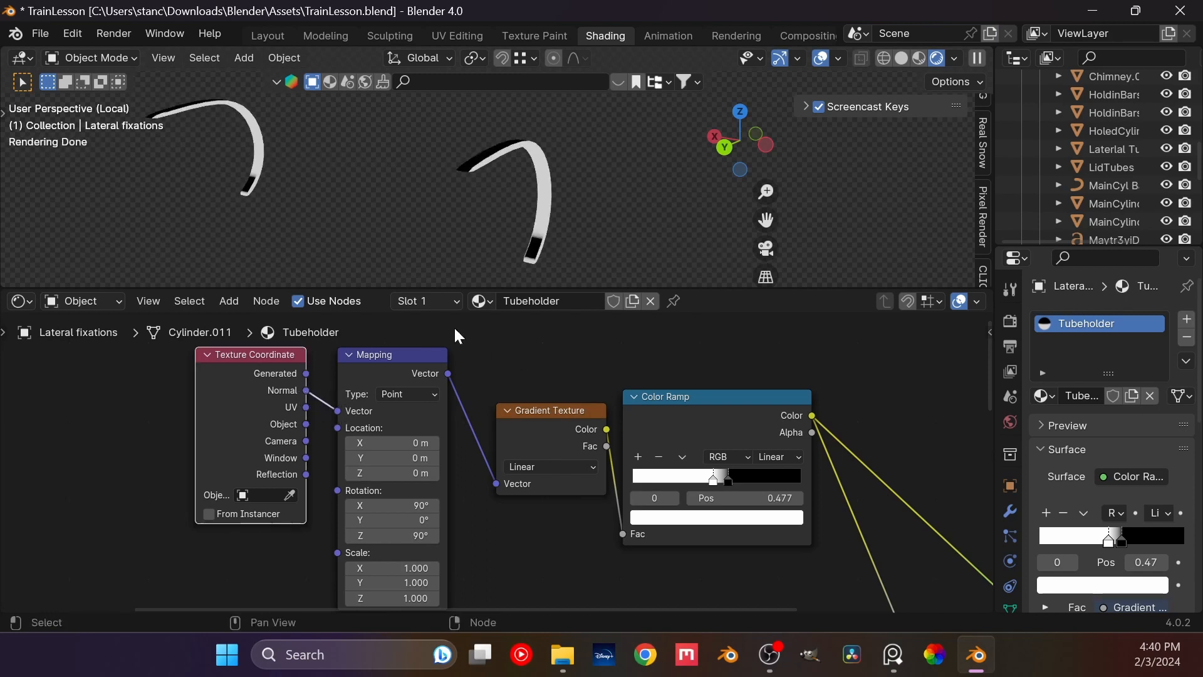
Step: Set the Mapping node's X and Z rotations to 0°
middle_click_drag(524, 201, 497, 467)
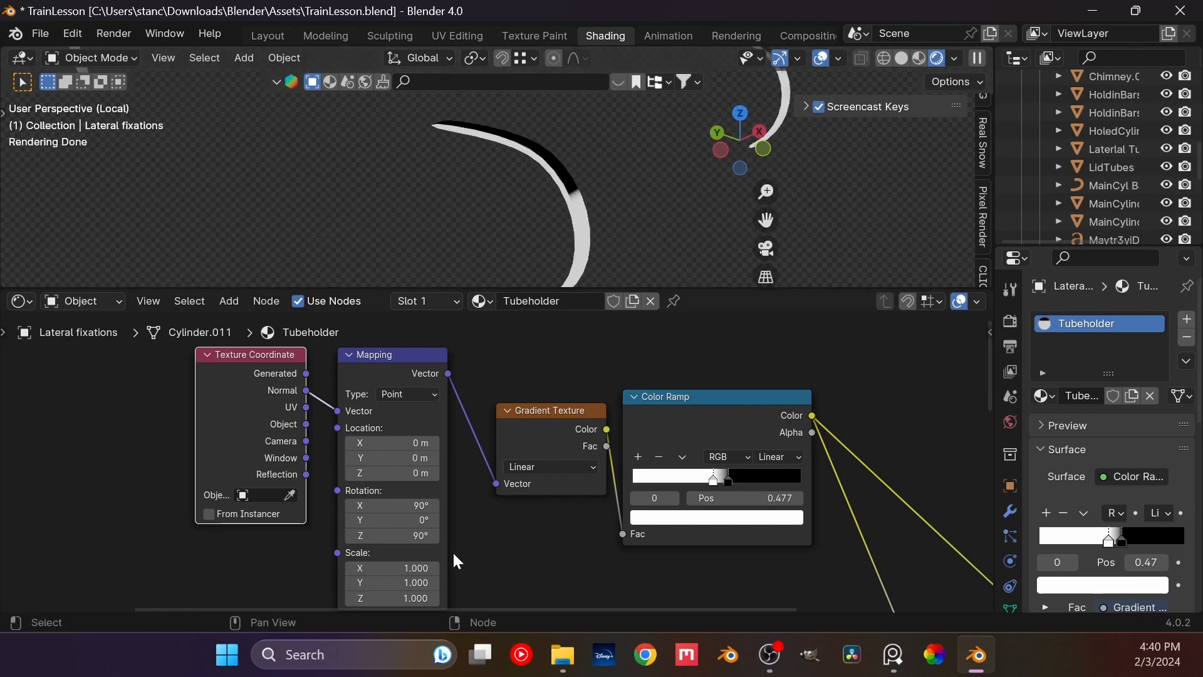
left_click(395, 505)
type("0")
key("Return")
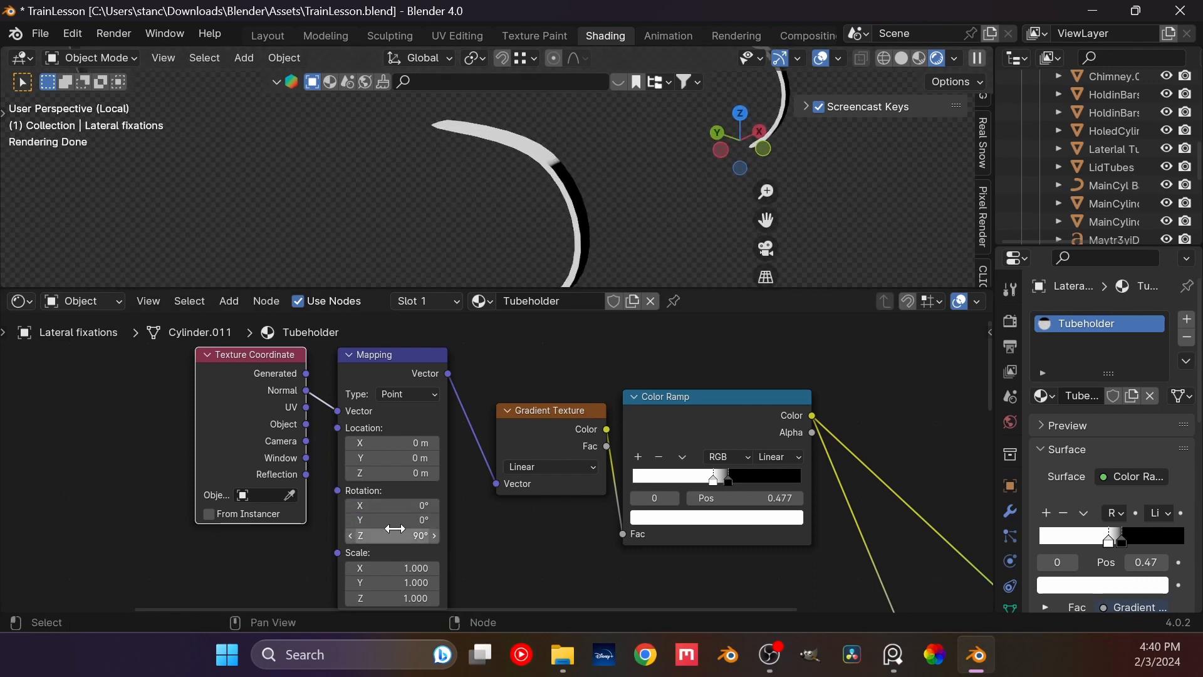
left_click(395, 535)
type("0")
key("Return")
Step: Adjust the Color Ramp, placing the white stop at about 0.311 and the black stop slightly past the middle
middle_click_drag(554, 193, 464, 269)
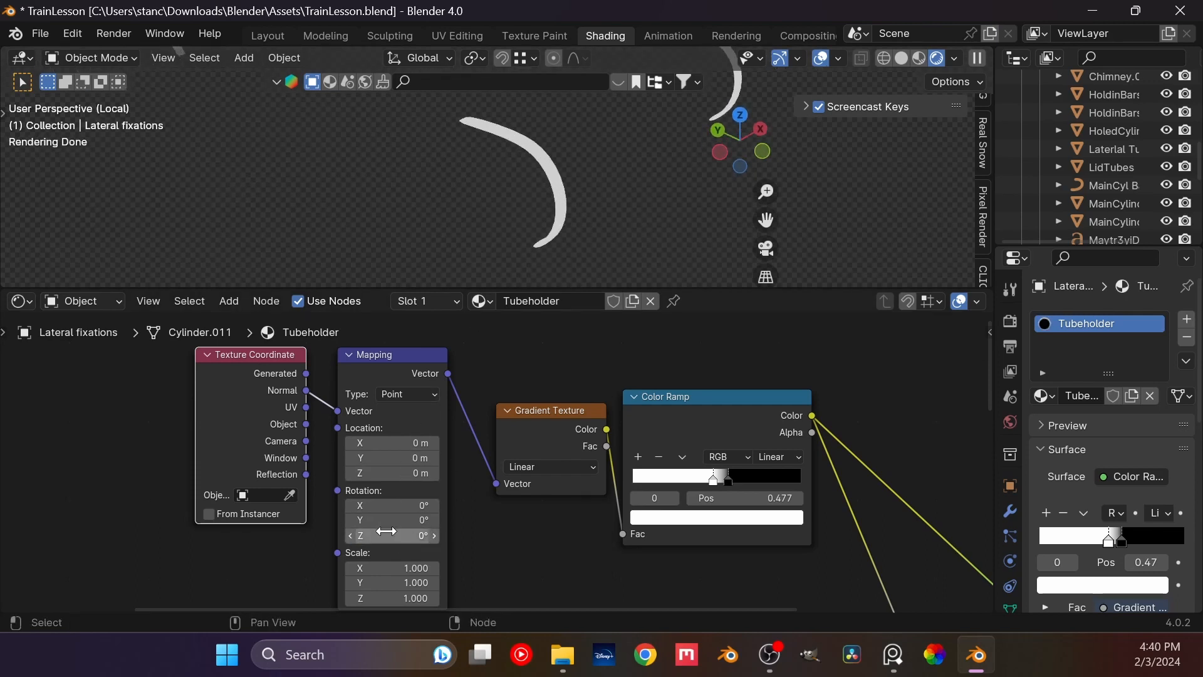
mouse_move(386, 513)
left_mouse_down()
mouse_move(400, 510)
mouse_move(375, 519)
left_mouse_up()
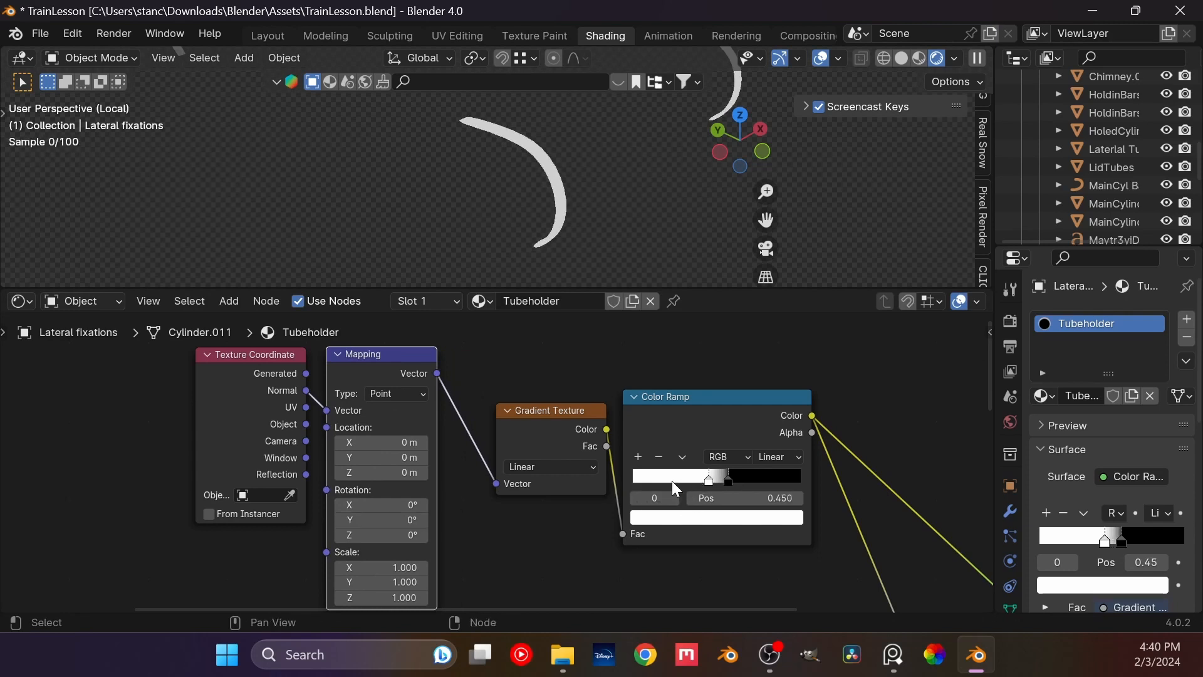
left_click_drag(672, 480, 632, 479)
mouse_move(729, 478)
left_mouse_down()
mouse_move(633, 478)
mouse_move(737, 483)
left_mouse_up()
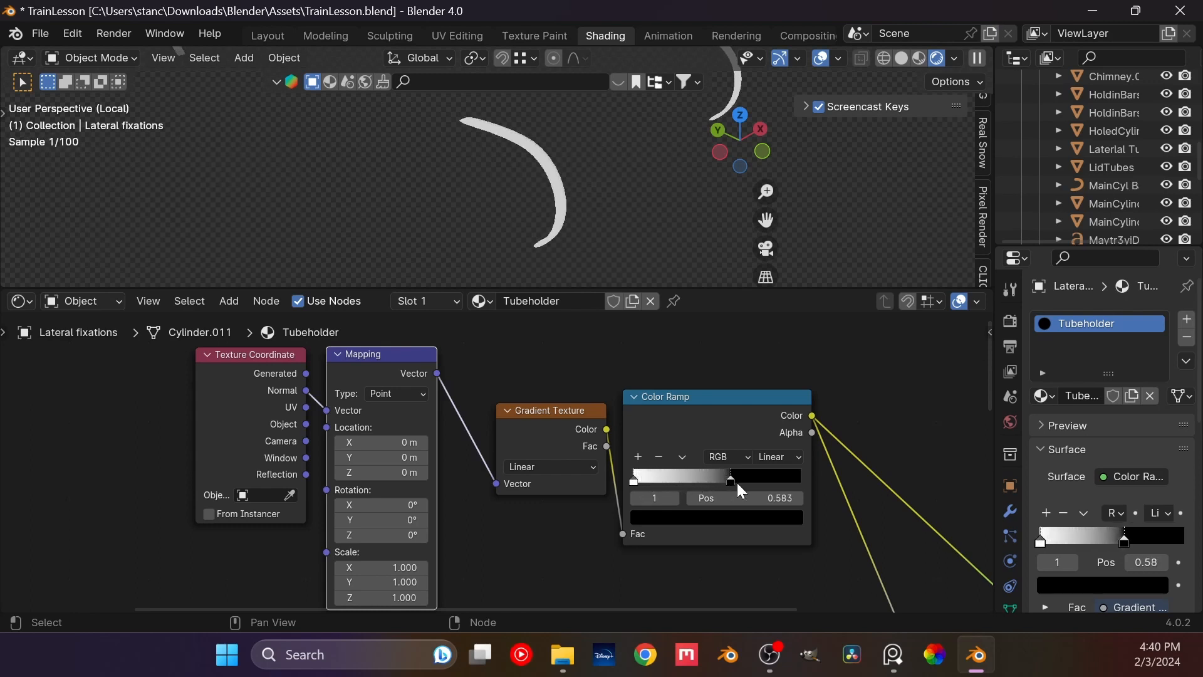
left_click_drag(634, 480, 675, 471)
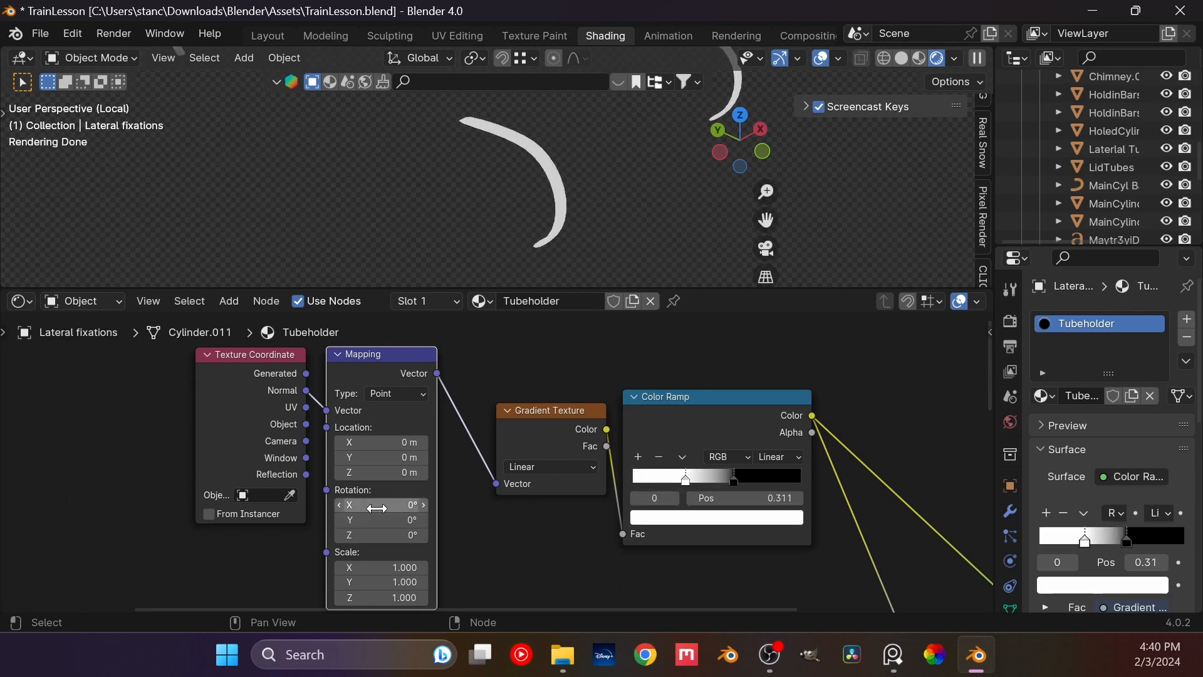
Step: Rotate the mapped gradient by setting the Mapping node's Z rotation to 90°
left_click_drag(377, 508, 390, 508)
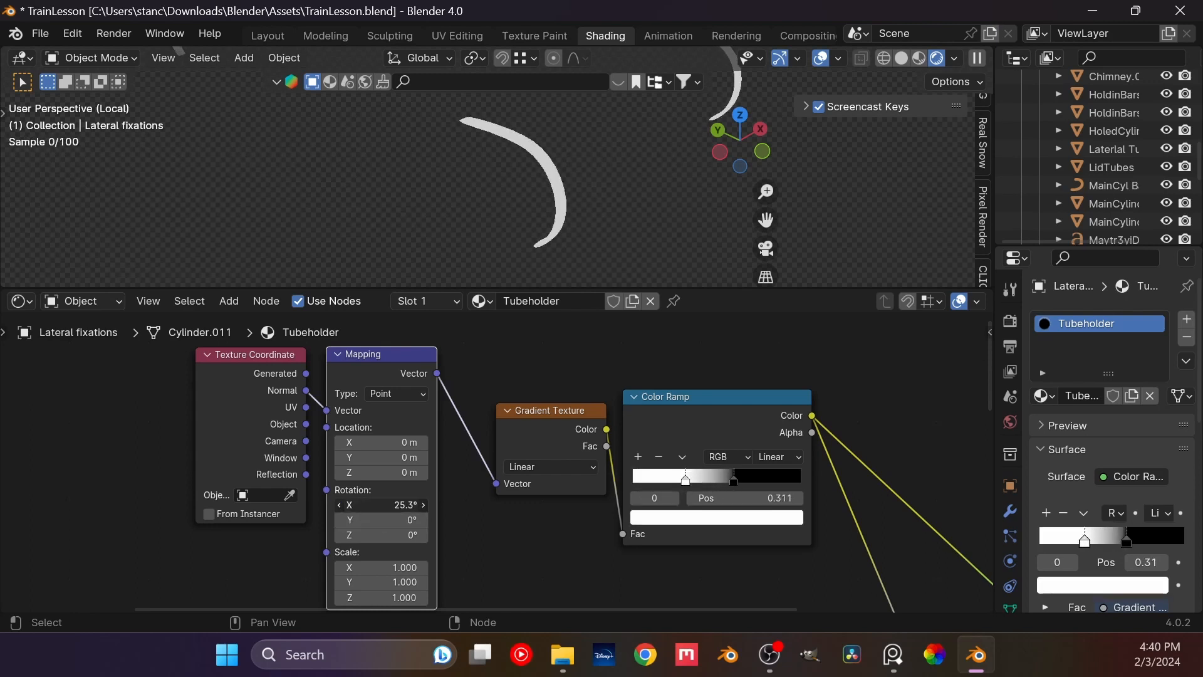
right_click(376, 508)
mouse_move(397, 546)
left_mouse_down()
mouse_move(392, 534)
mouse_move(406, 534)
left_mouse_up()
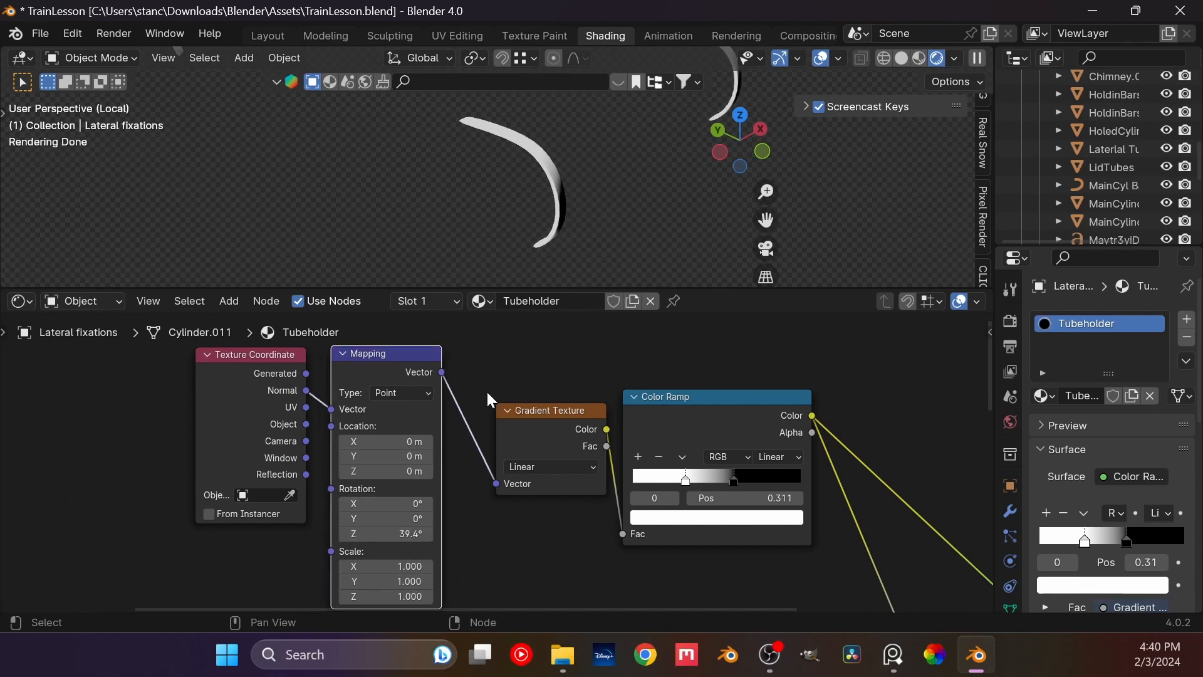
middle_click_drag(547, 245, 530, 116)
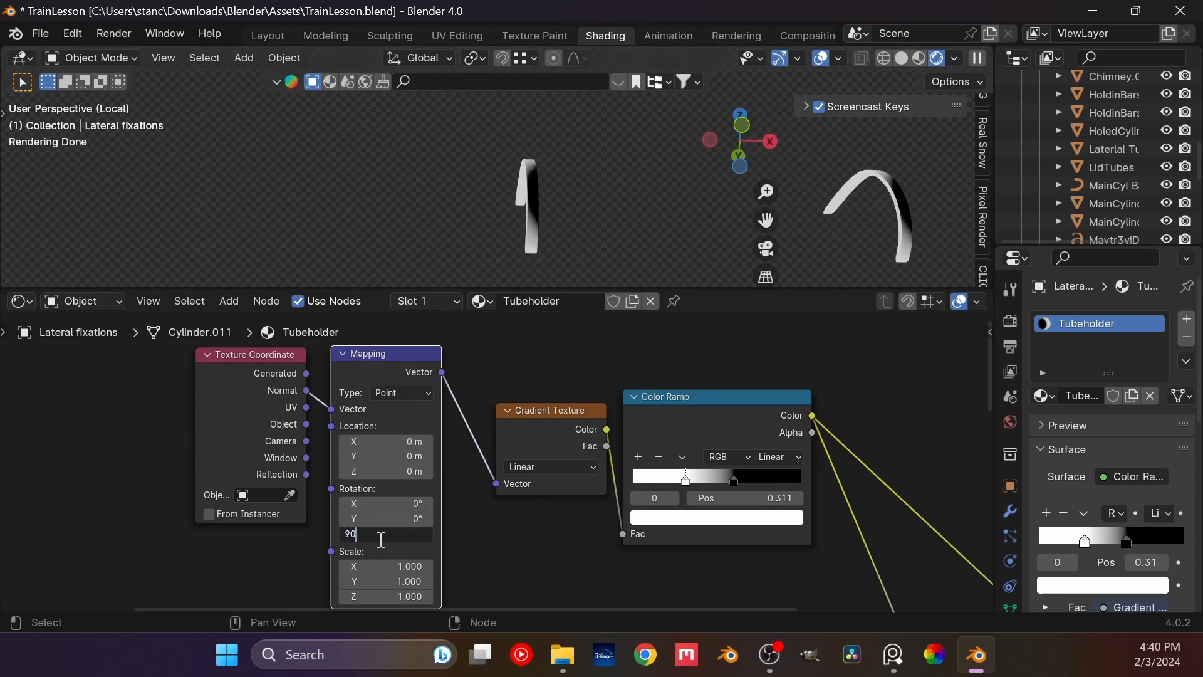
key("Return")
Step: Move the Color Ramp's white stop to 0 and its black stop to about 0.051
middle_click_drag(534, 122, 656, 389)
left_click_drag(687, 481, 607, 492)
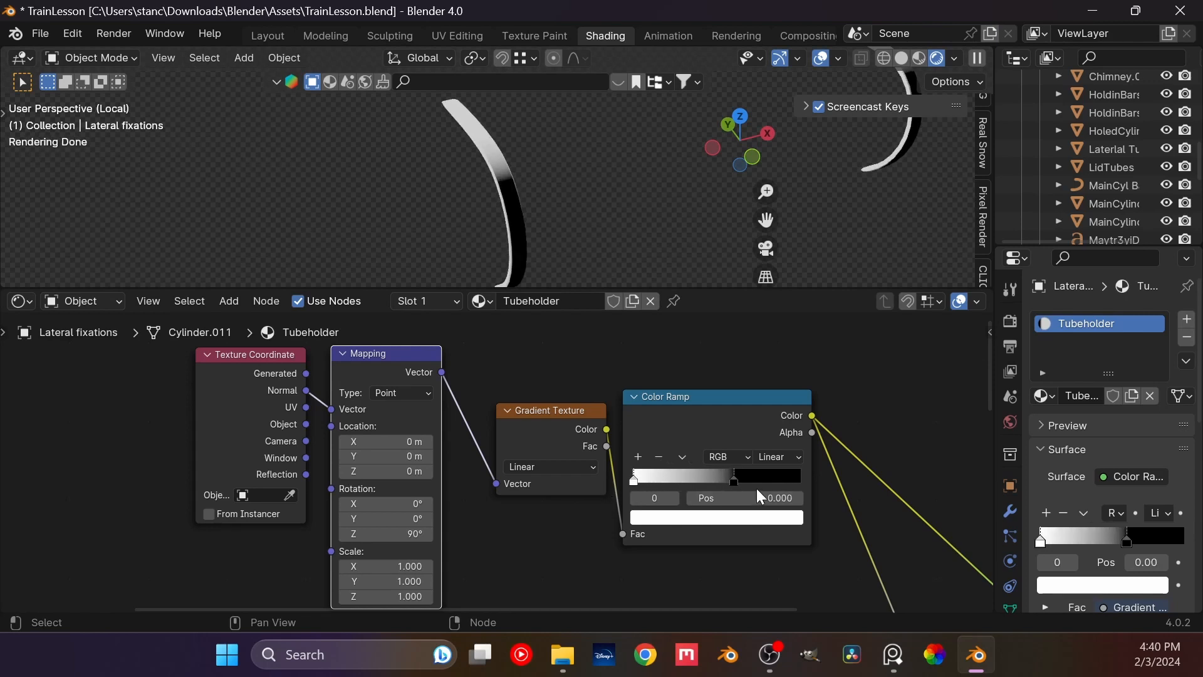
left_click_drag(734, 479, 638, 496)
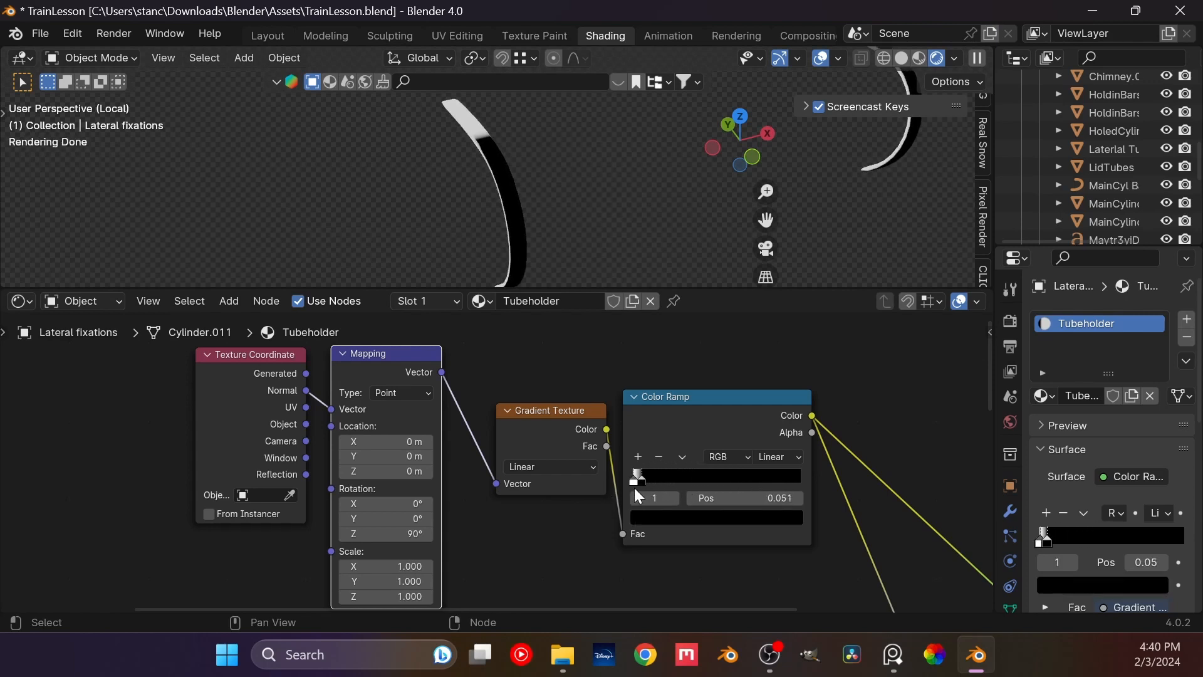
Step: Try shifting the Mapping node's location values, and undo the change
middle_click_drag(494, 148, 583, 213)
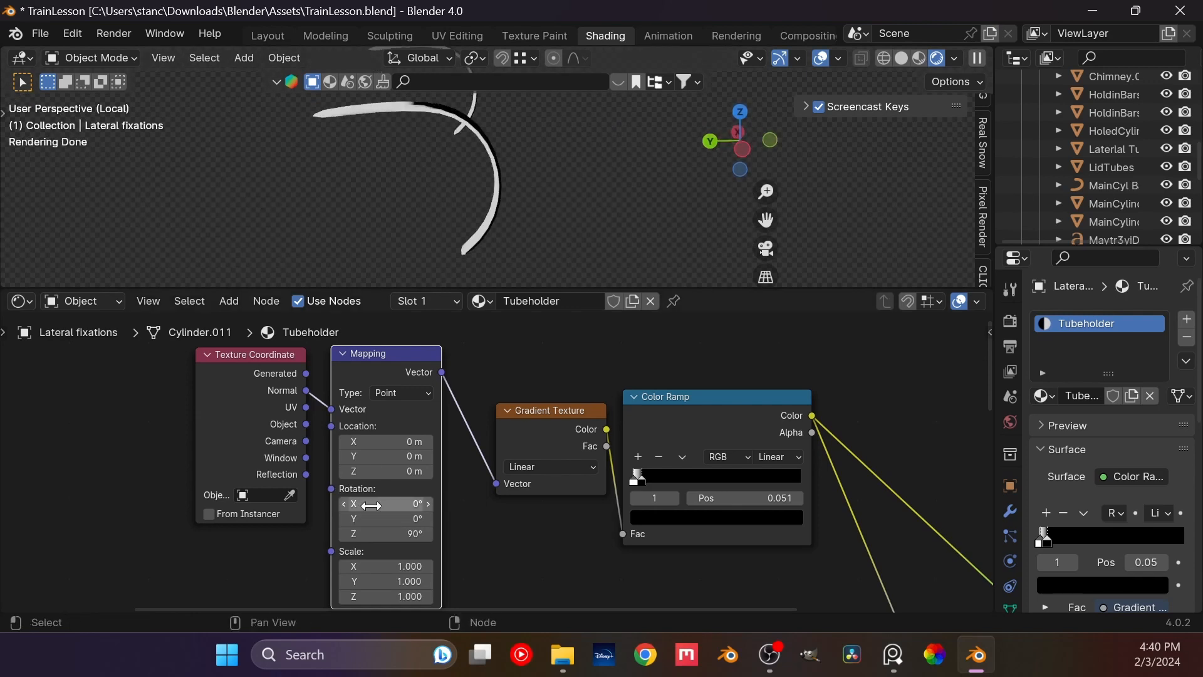
middle_click_drag(408, 424, 383, 492)
middle_click_drag(473, 222, 437, 222)
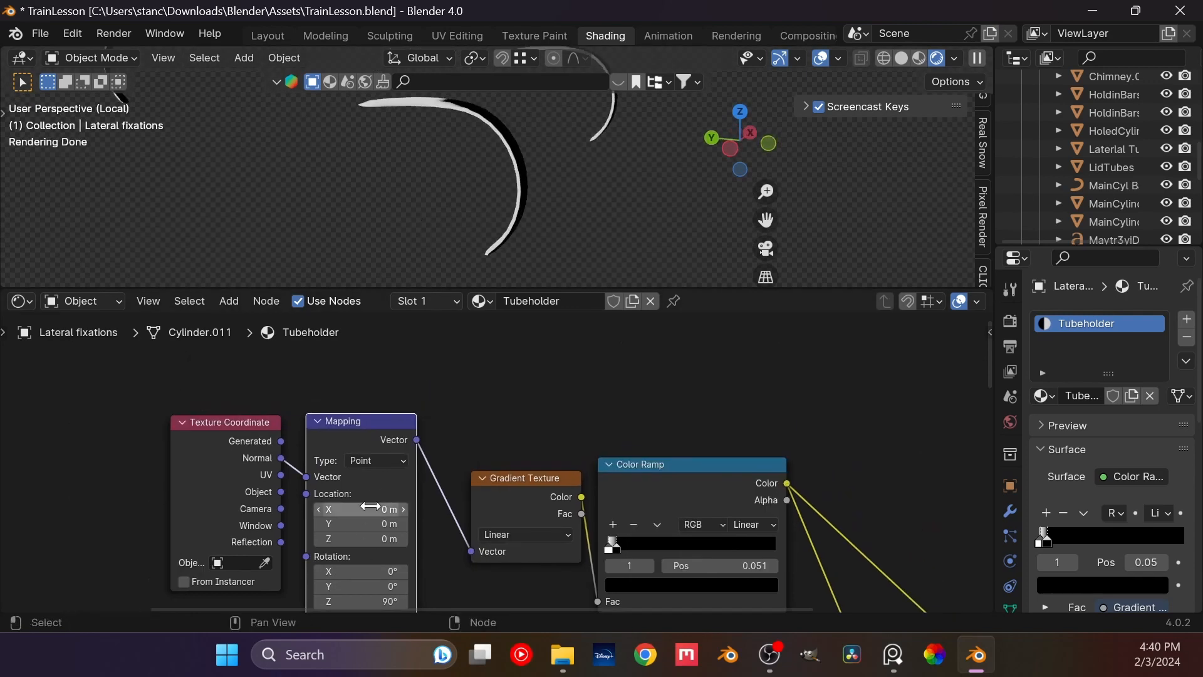
left_click_drag(370, 506, 378, 538)
key("ctrl+z")
key("ctrl+z")
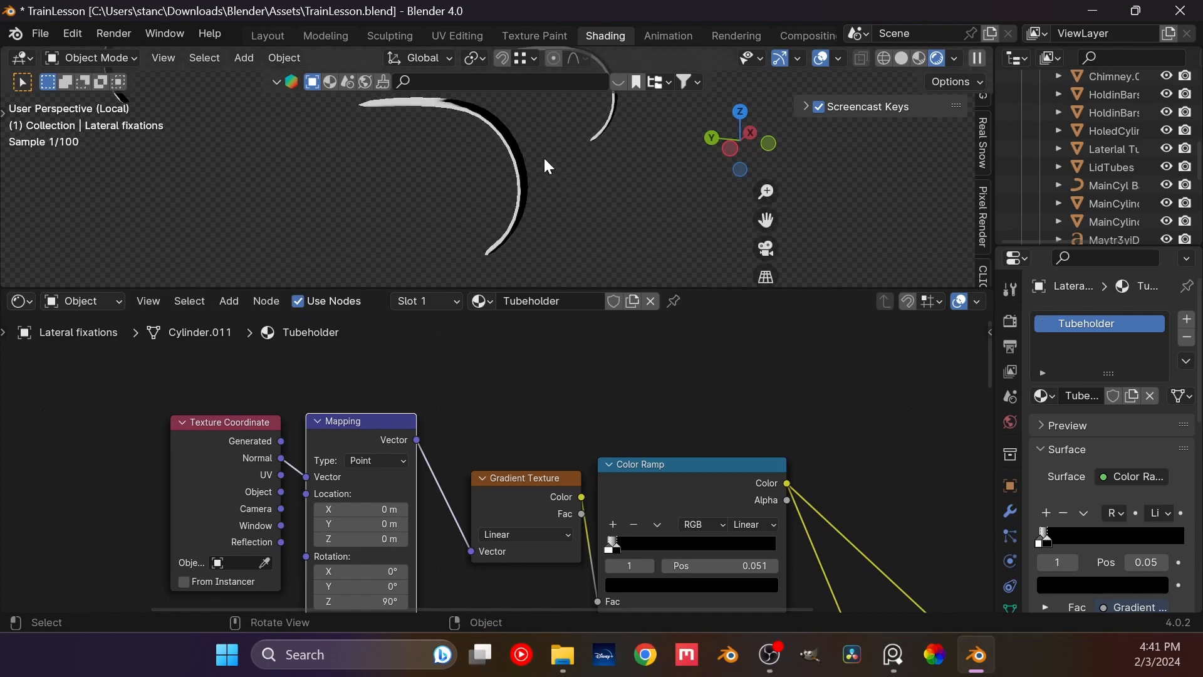
Step: Place the Color Ramp's white stop at the gradient's start and its black stop at about 0.722
middle_click_drag(543, 156, 469, 172)
scroll(535, 153, "down", 2)
middle_click_drag(535, 153, 508, 59, "shift")
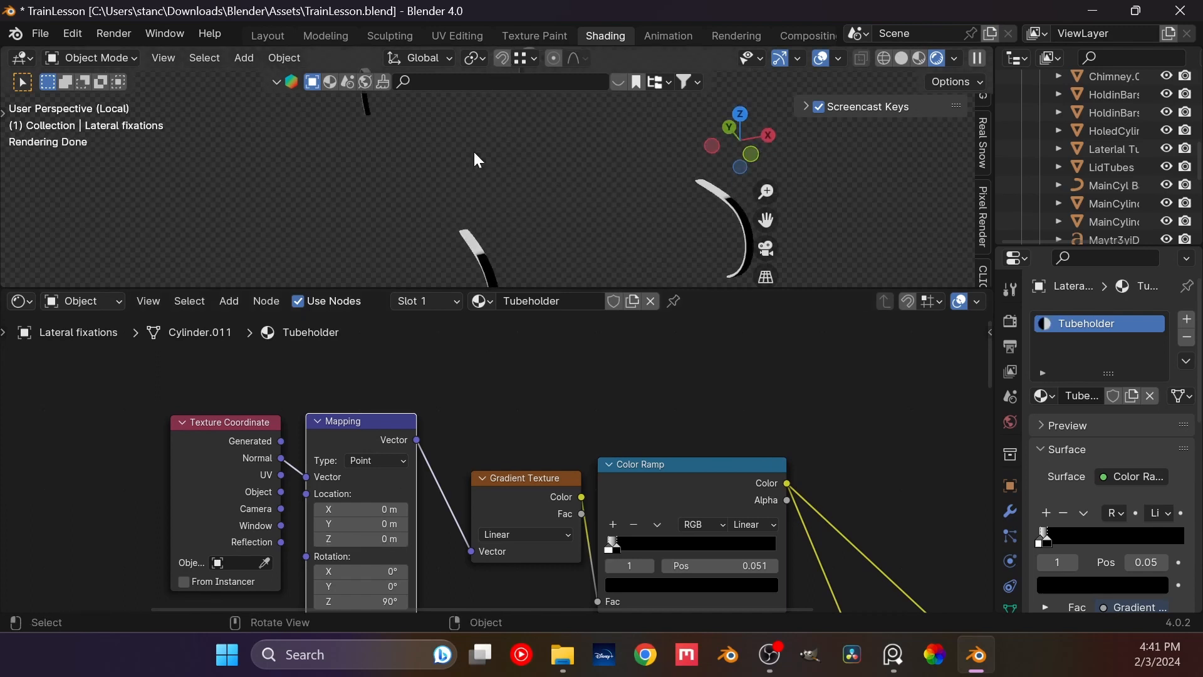
middle_click_drag(478, 160, 497, 175)
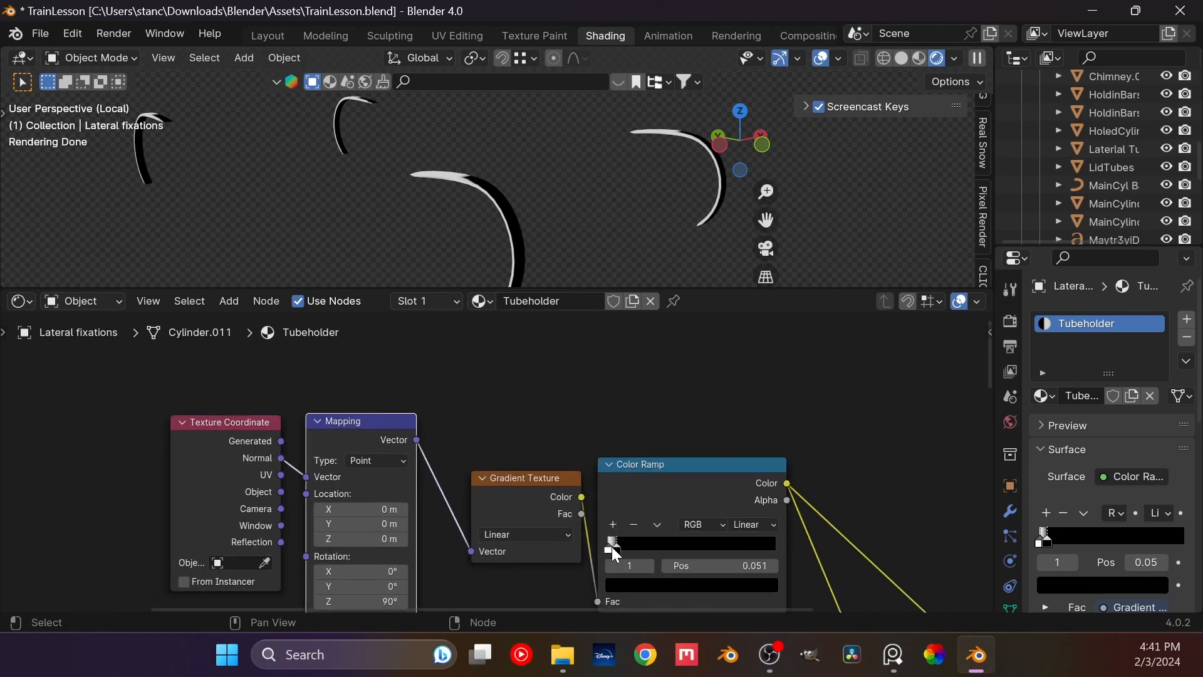
mouse_move(612, 546)
left_mouse_down()
mouse_move(694, 547)
mouse_move(604, 545)
left_mouse_up()
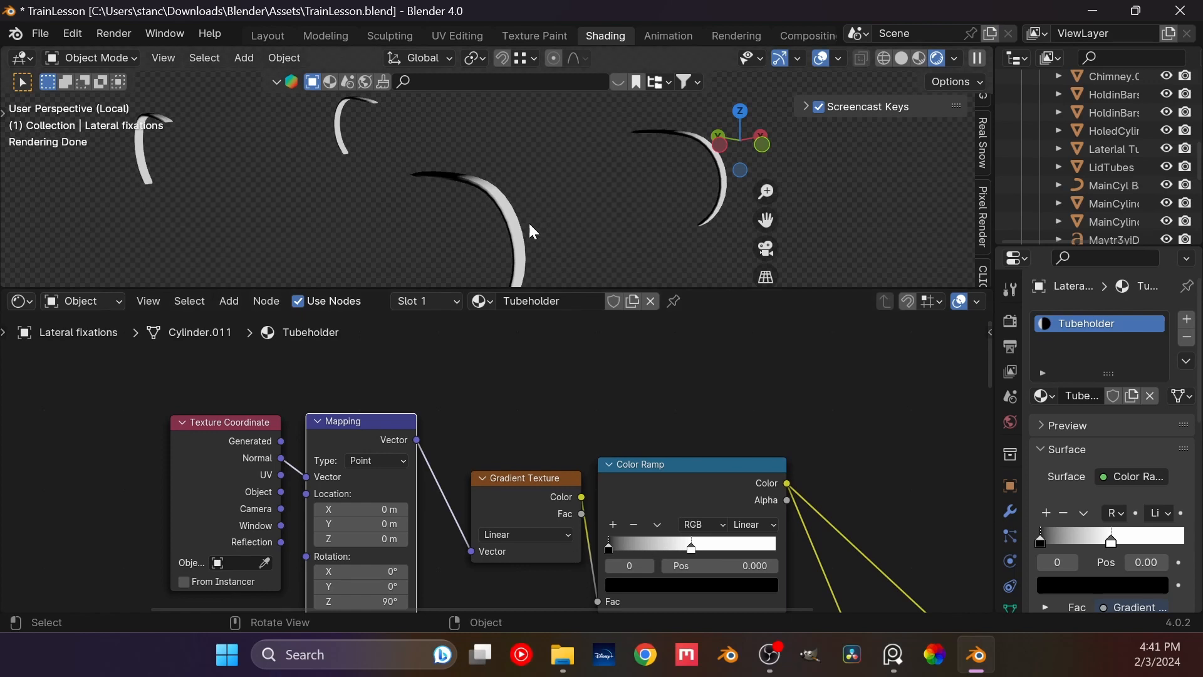
left_click_drag(692, 546, 480, 186)
middle_click_drag(485, 196, 552, 238)
left_click_drag(700, 539, 739, 546)
Step: Add a third stop to the Color Ramp and move it to about 0.624, just before the black stop
middle_click_drag(548, 279, 509, 224)
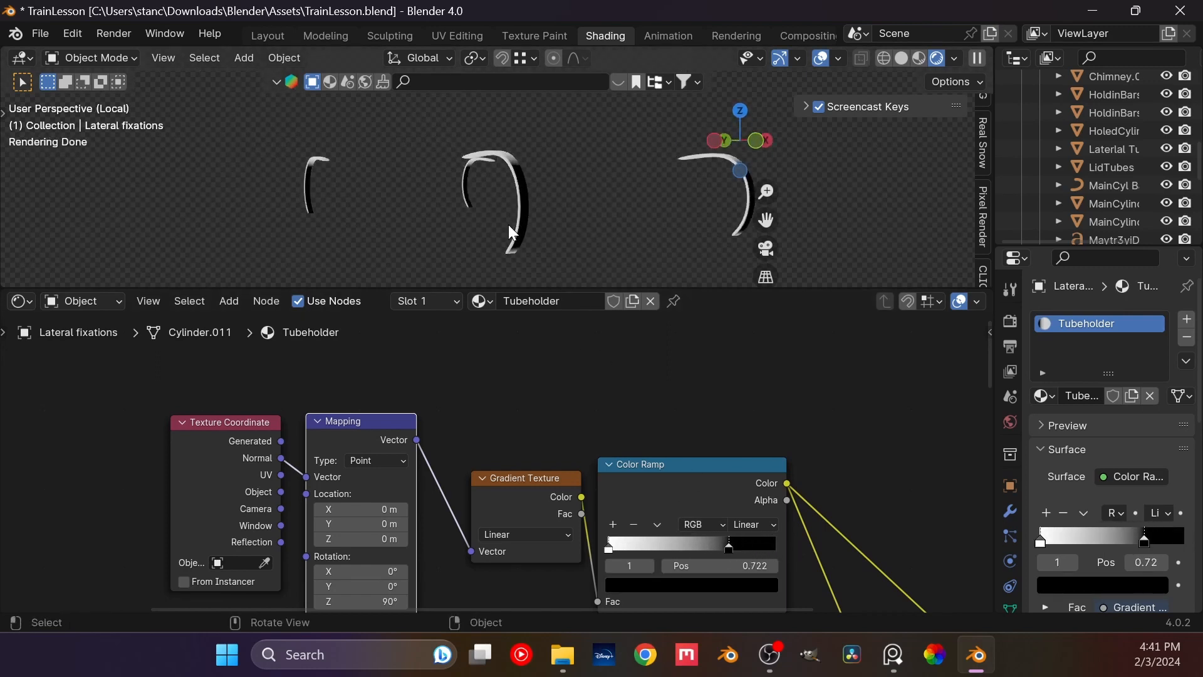
left_click(616, 525)
left_click_drag(651, 547, 709, 548)
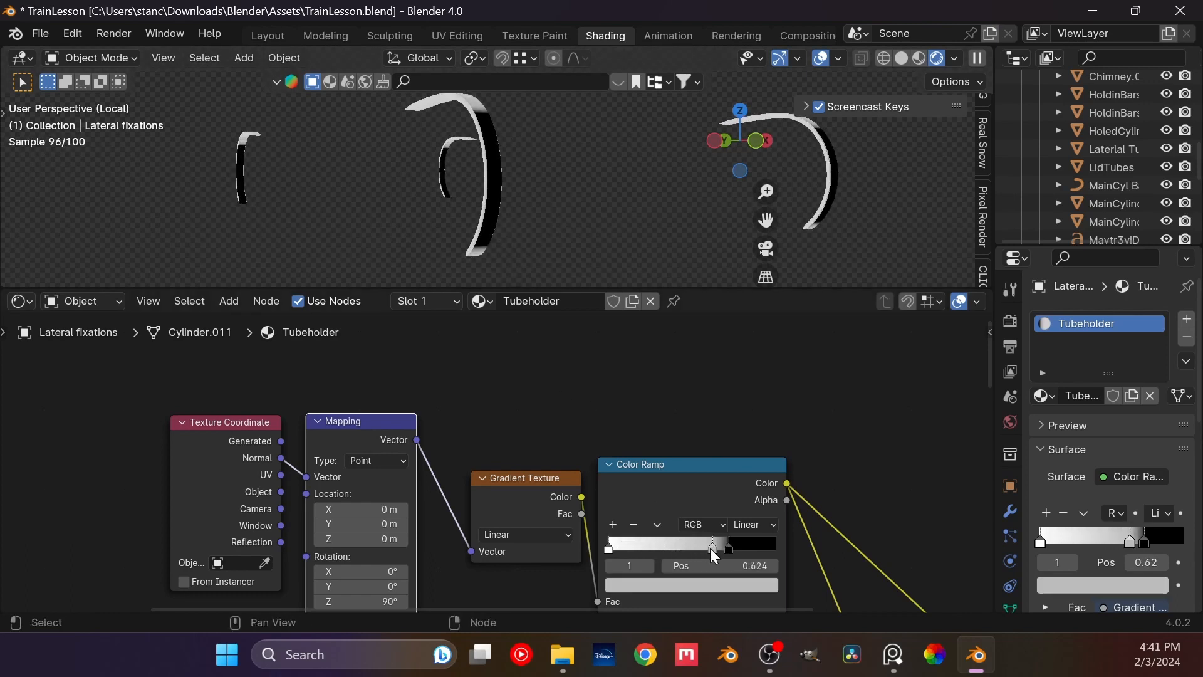
Step: Make the Color Ramp's middle stop pure white at about 0.566 and move the black stop to about 0.840
left_click(692, 585)
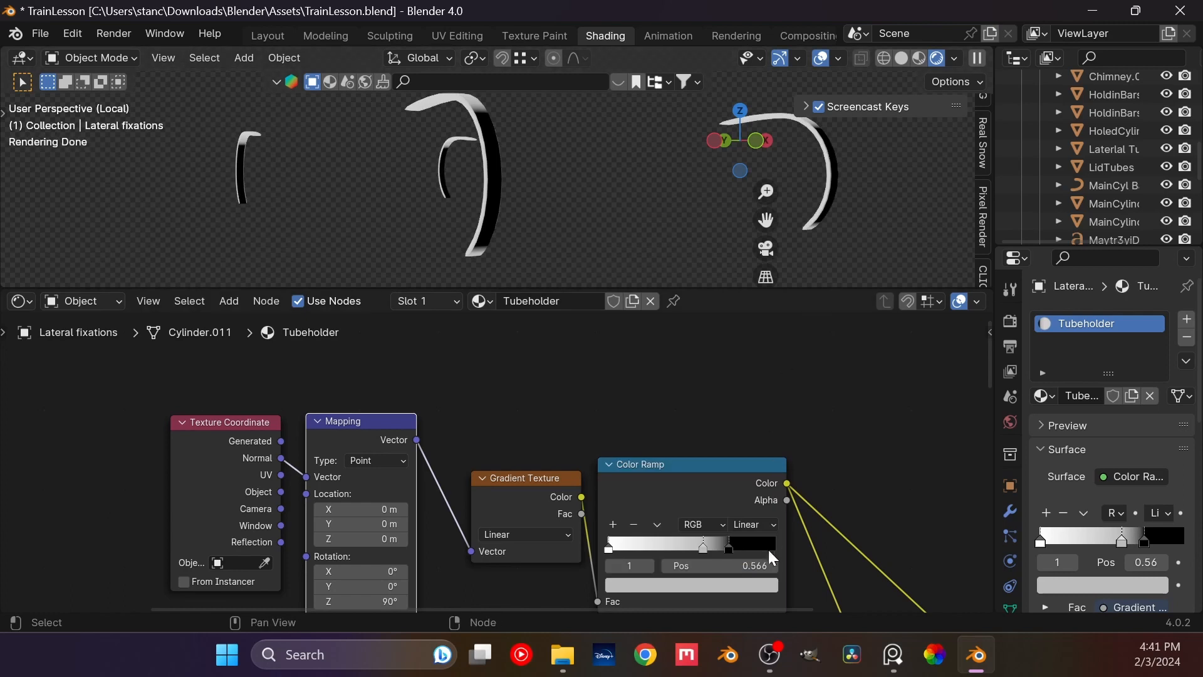
left_click(762, 587)
left_click_drag(761, 410, 762, 337)
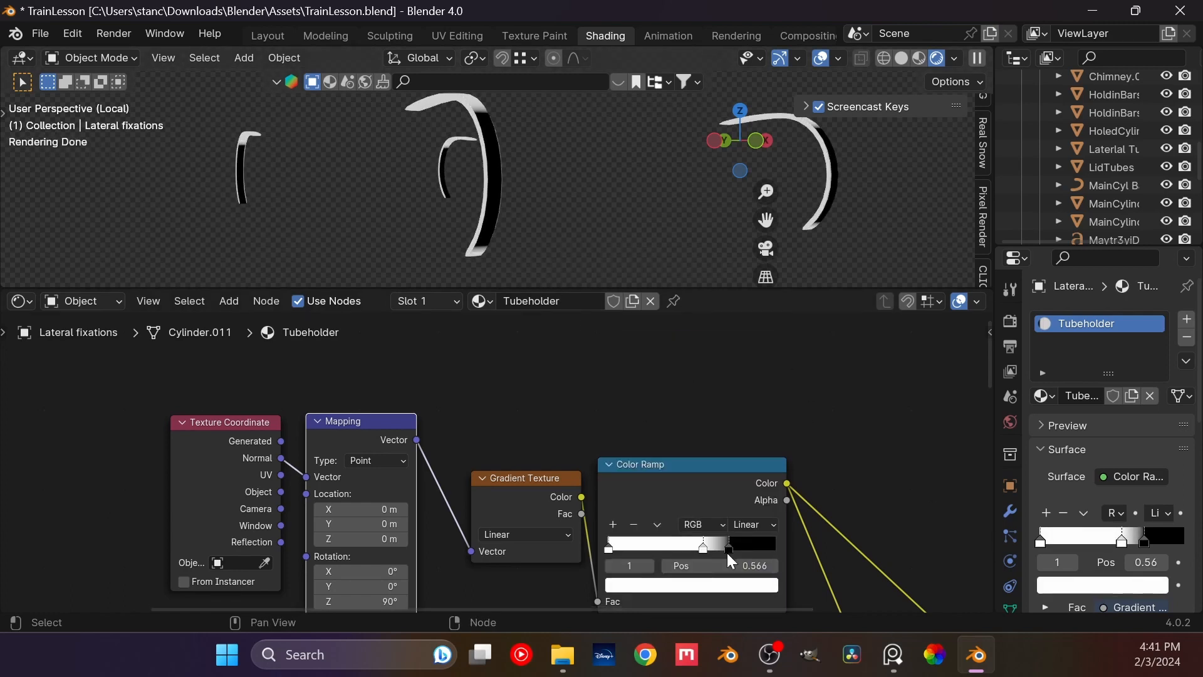
mouse_move(729, 549)
left_mouse_down()
mouse_move(774, 552)
mouse_move(751, 555)
left_mouse_up()
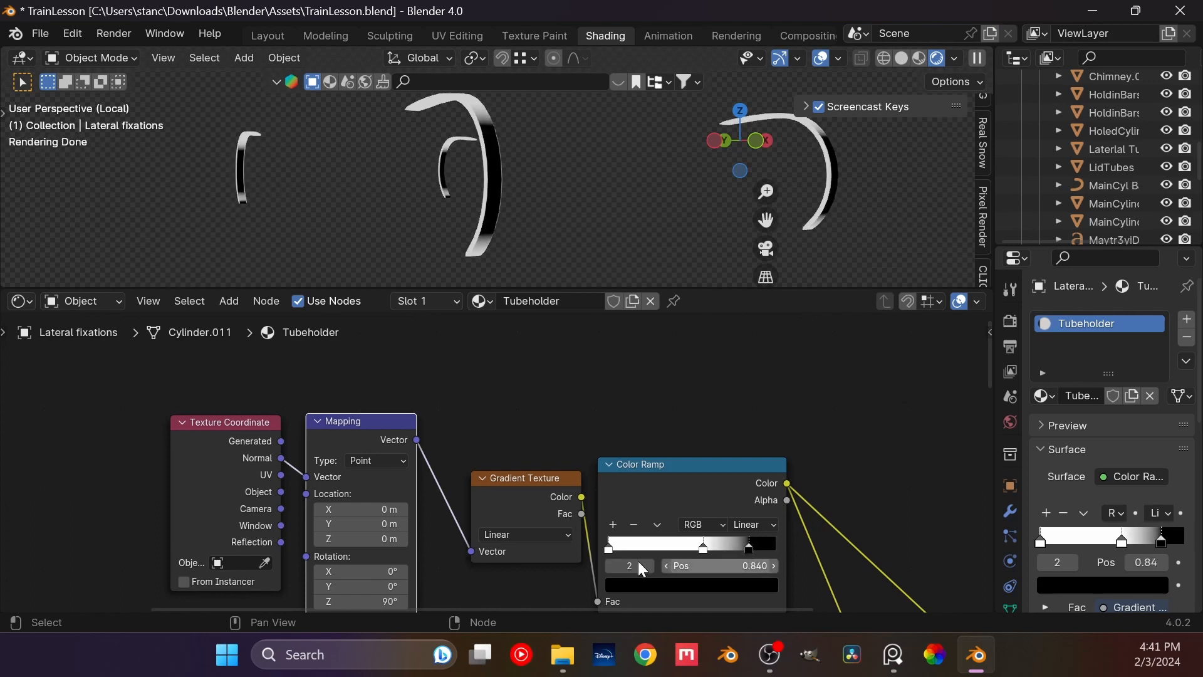
Step: Set the Mapping node's X rotation to -45° and check the mask around the lateral fixations
middle_click_drag(397, 556, 469, 457)
left_click_drag(467, 488, 431, 472)
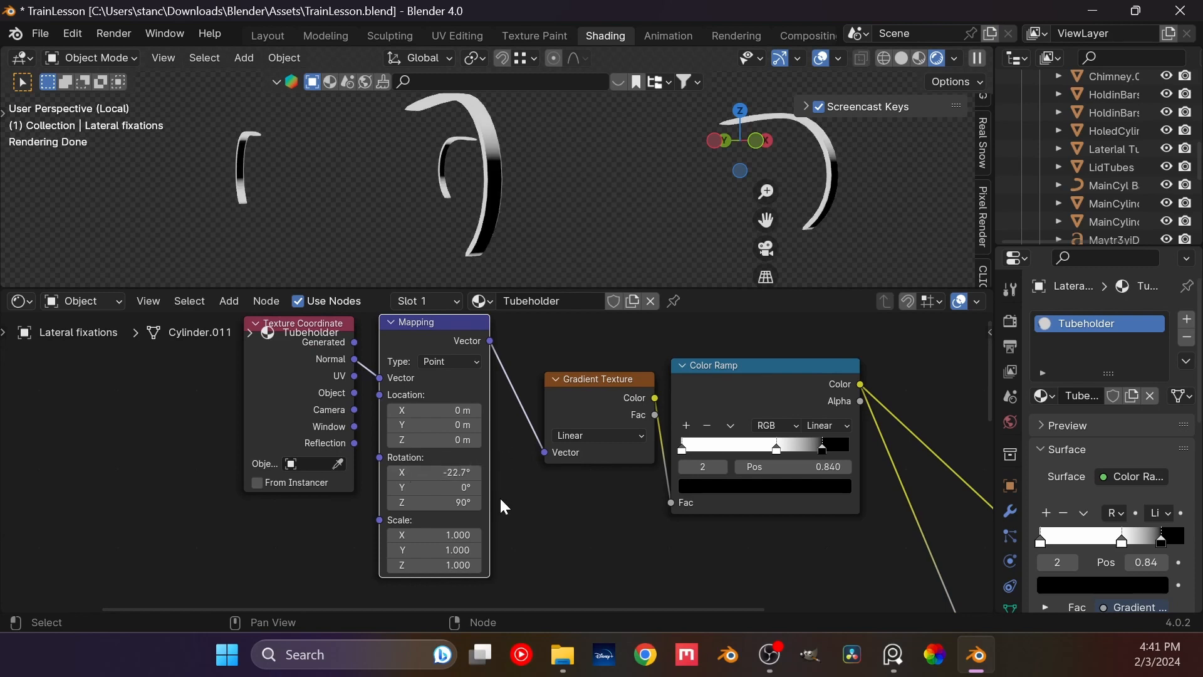
left_click(444, 473)
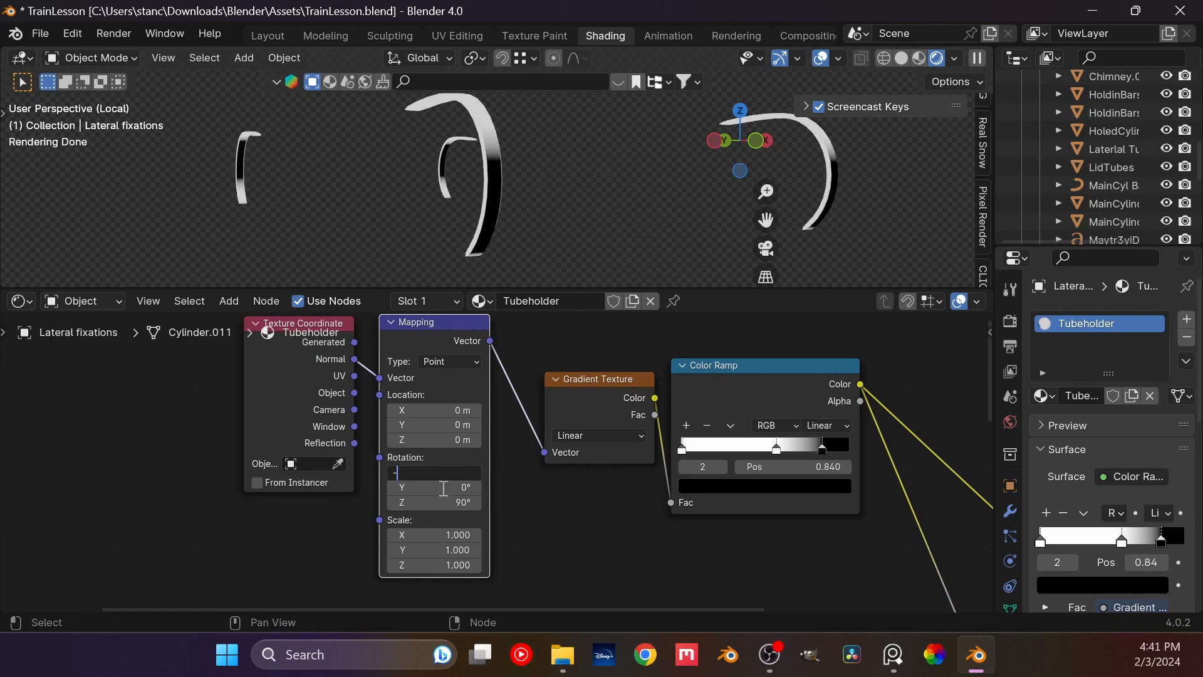
type("-45")
key("Return")
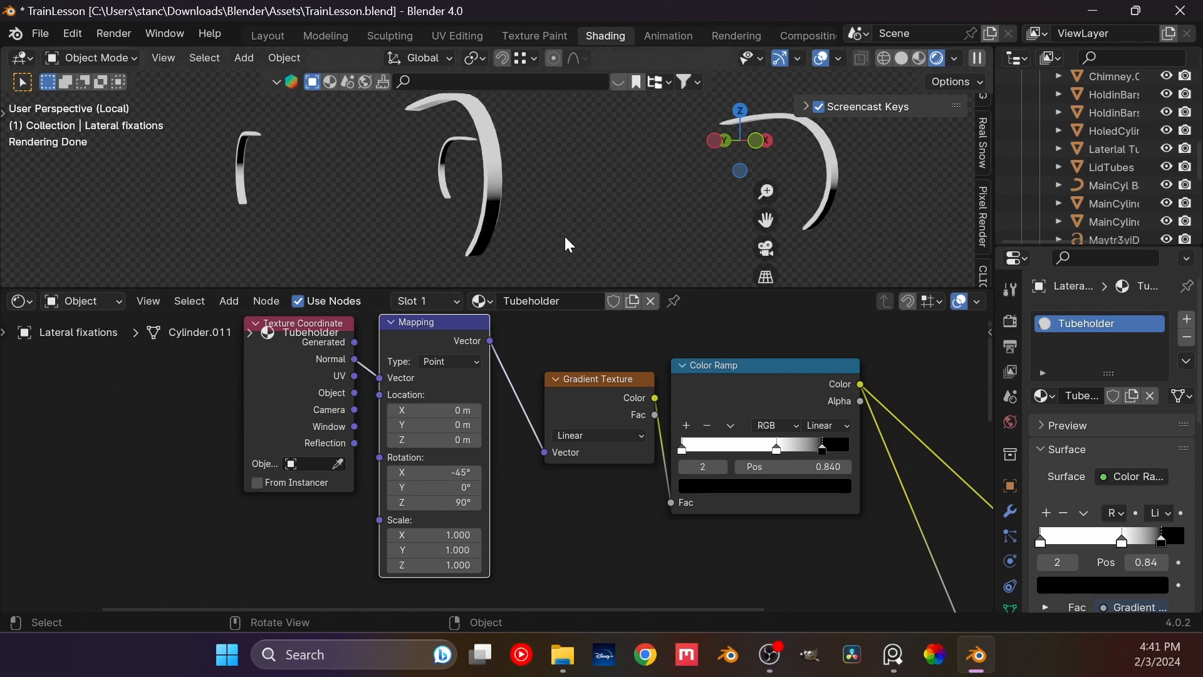
middle_click_drag(525, 214, 470, 197)
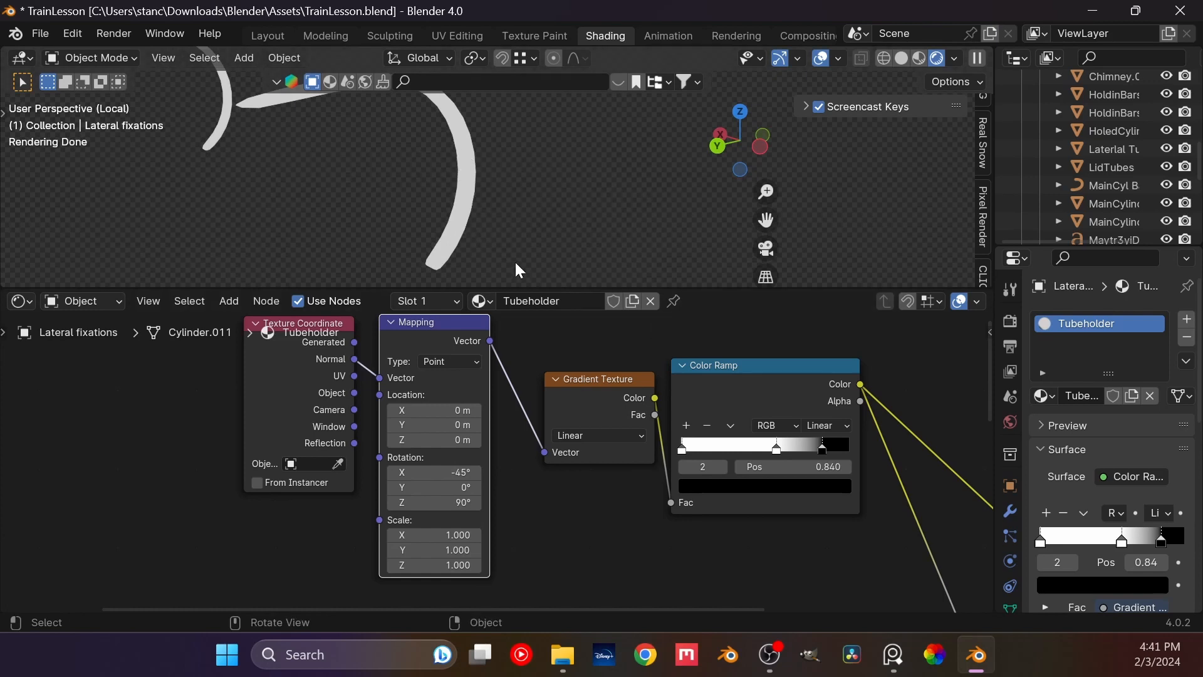
middle_click_drag(508, 248, 219, 133)
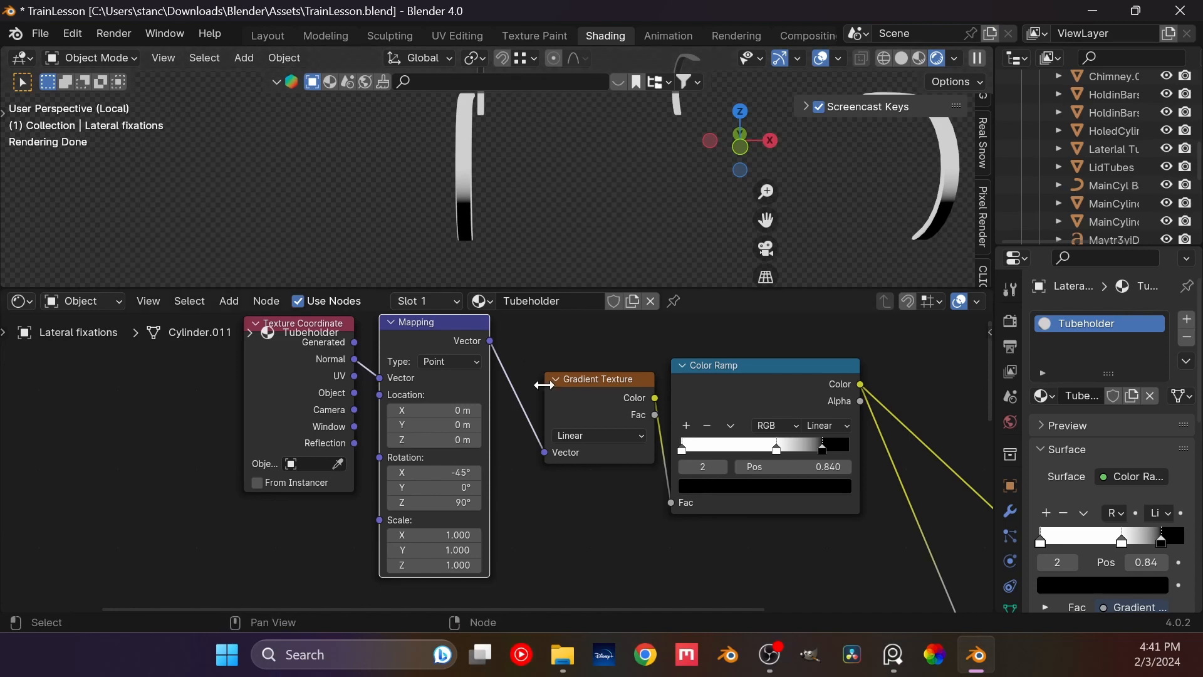
Step: Delete the Texture Coordinate, Mapping, Gradient Texture and Color Ramp nodes from the Tubeholder material
scroll(543, 455, "down", 3)
left_click_drag(543, 455, 288, 405)
key("Delete")
key("shift+a")
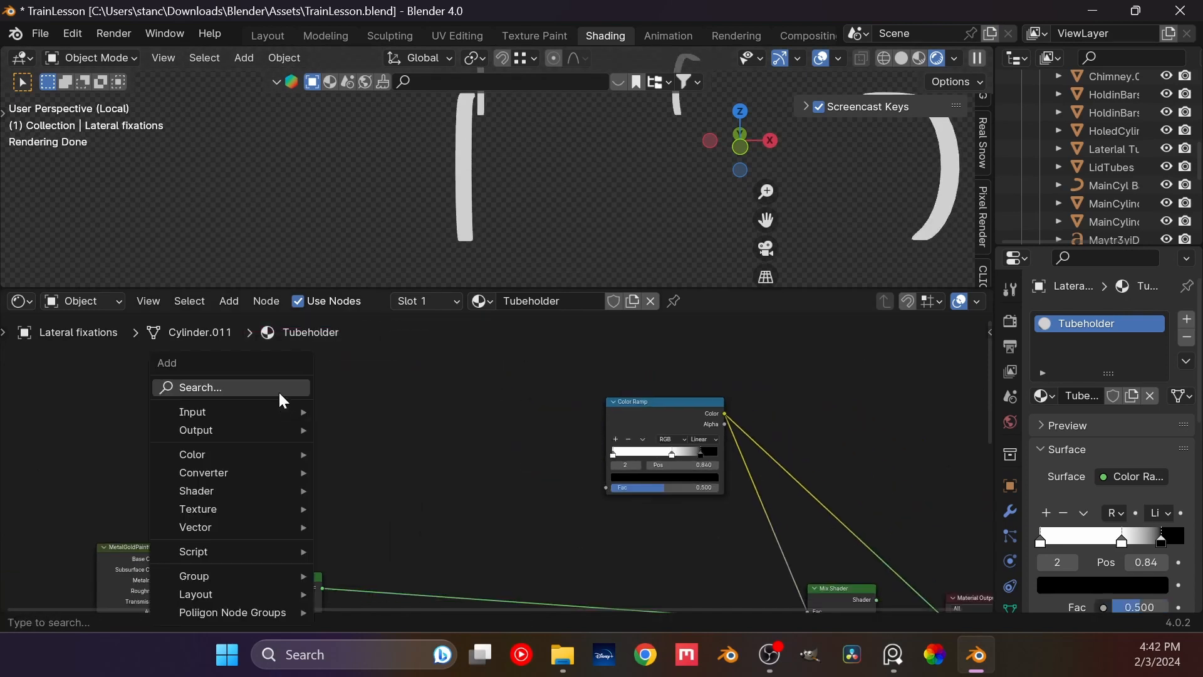
key("ctrl+z")
key("Delete")
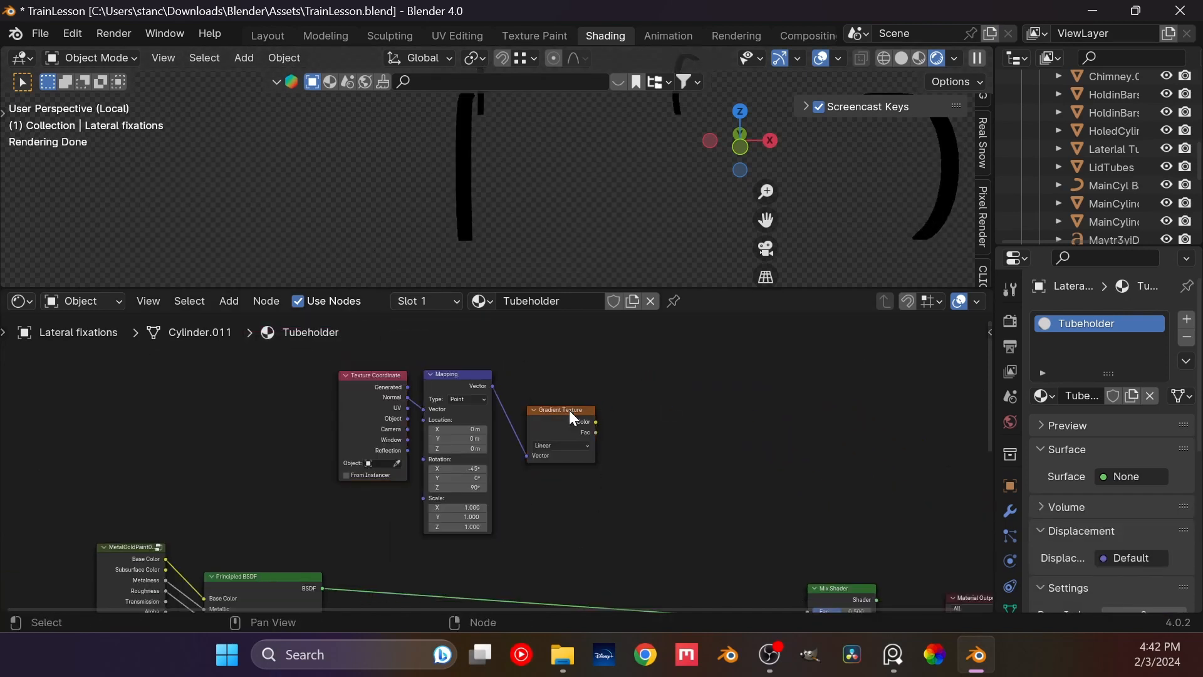
left_click(570, 410)
left_click_drag(581, 530, 376, 404)
key("Delete")
key("shift+a")
left_click(447, 390)
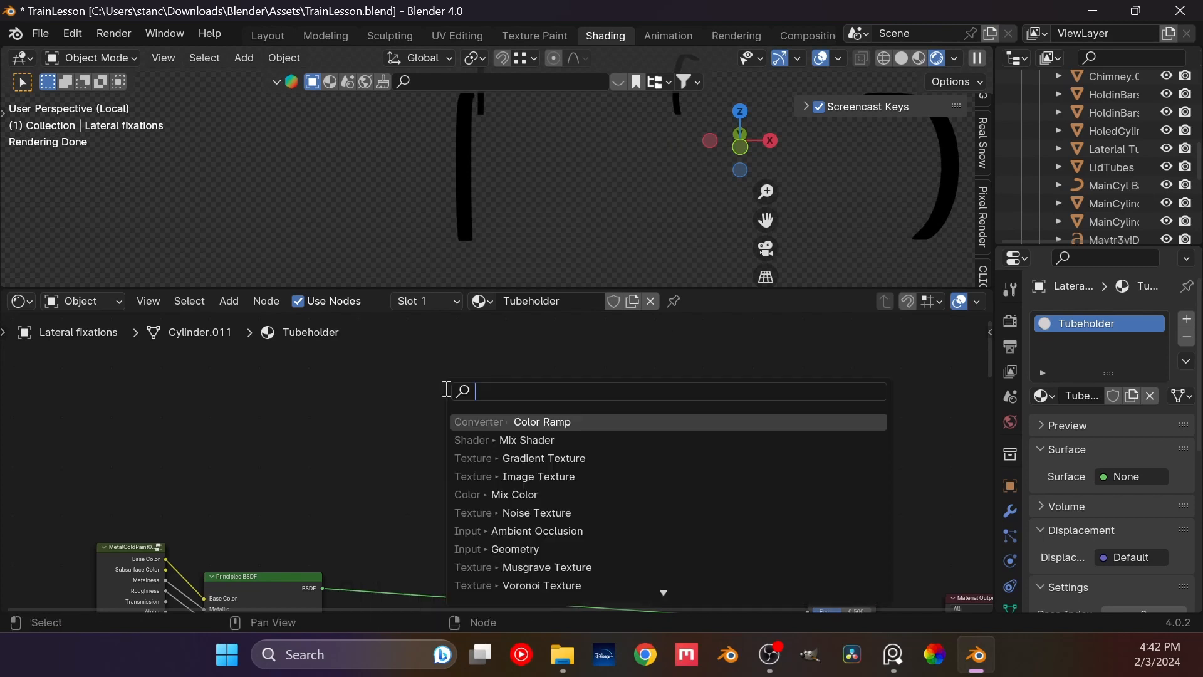
type("ambient")
key("Return")
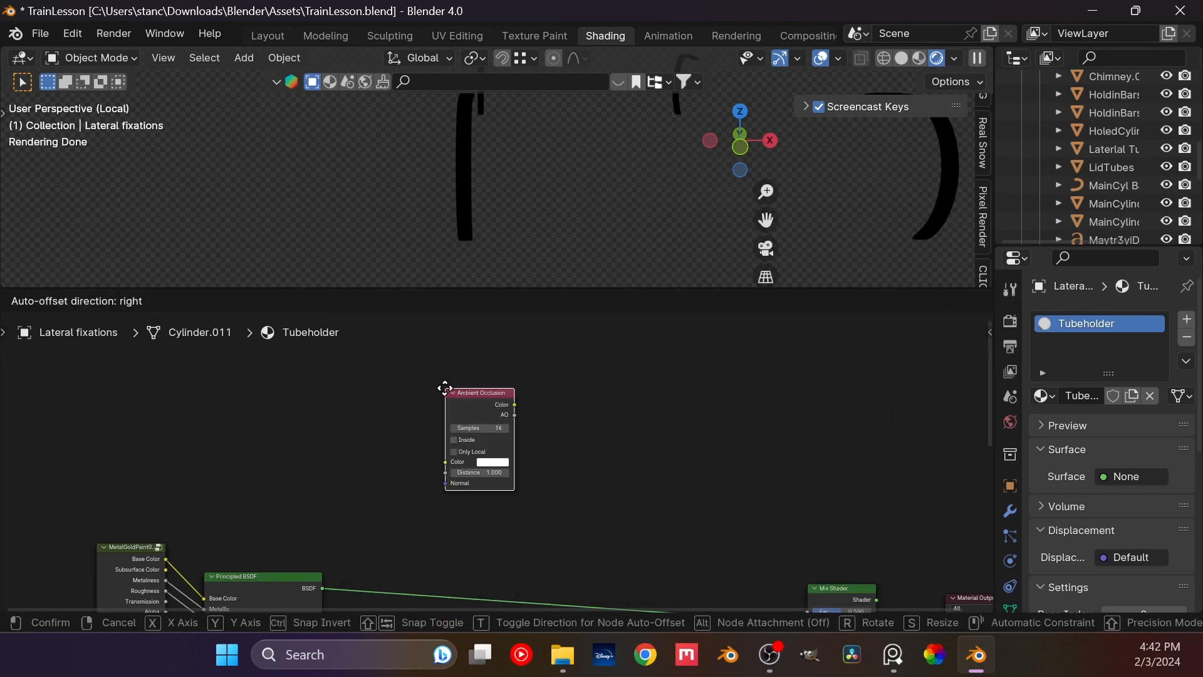
left_click(446, 390)
key("Delete")
Step: Add a Geometry node, feed its Normal output into a new Color Ramp's Fac input, and preview the ramp on the fixations
key("shift+a")
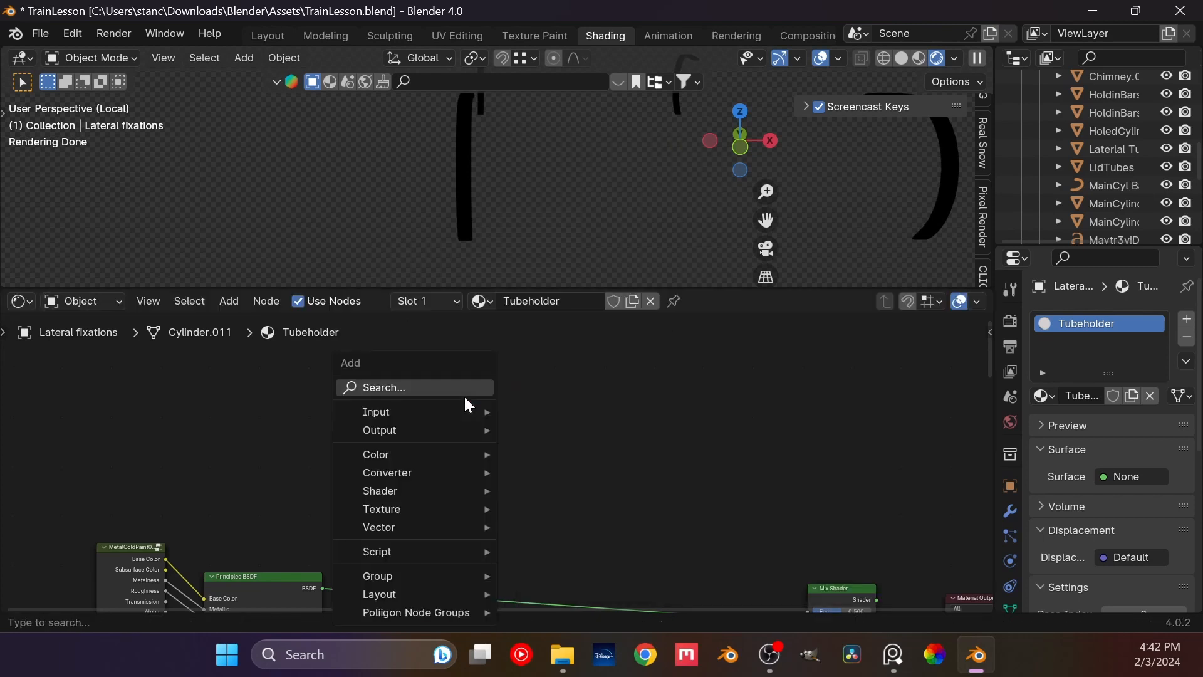
left_click(428, 384)
type("gem")
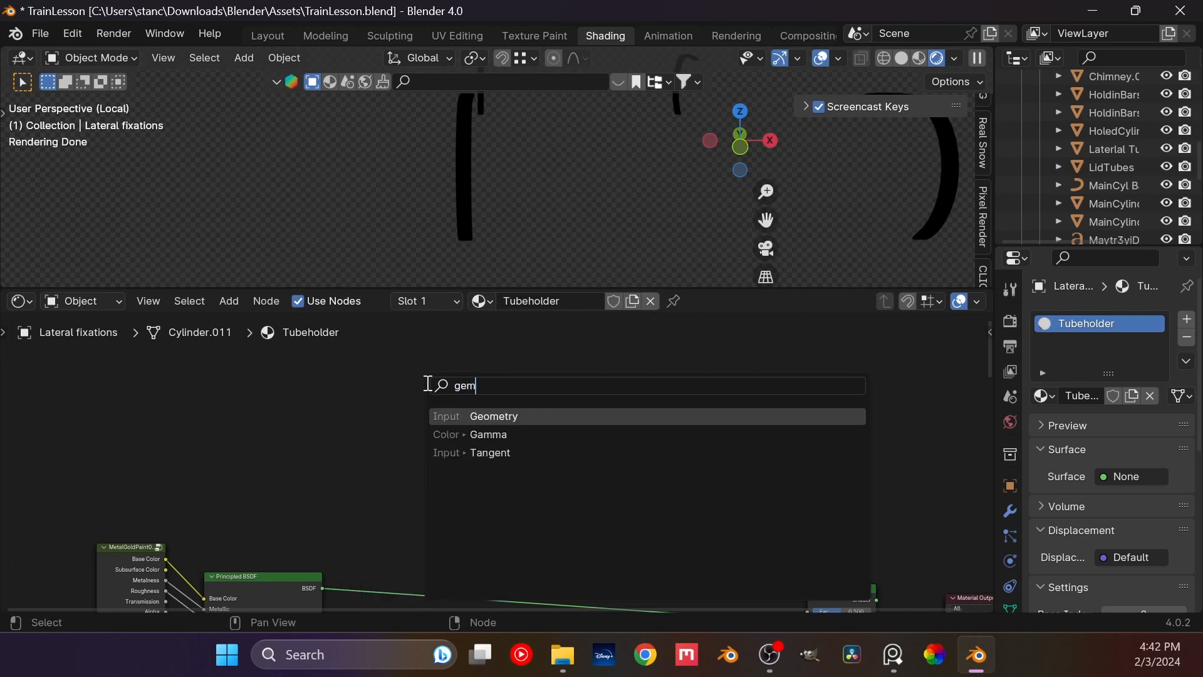
key("Return")
left_click(426, 381)
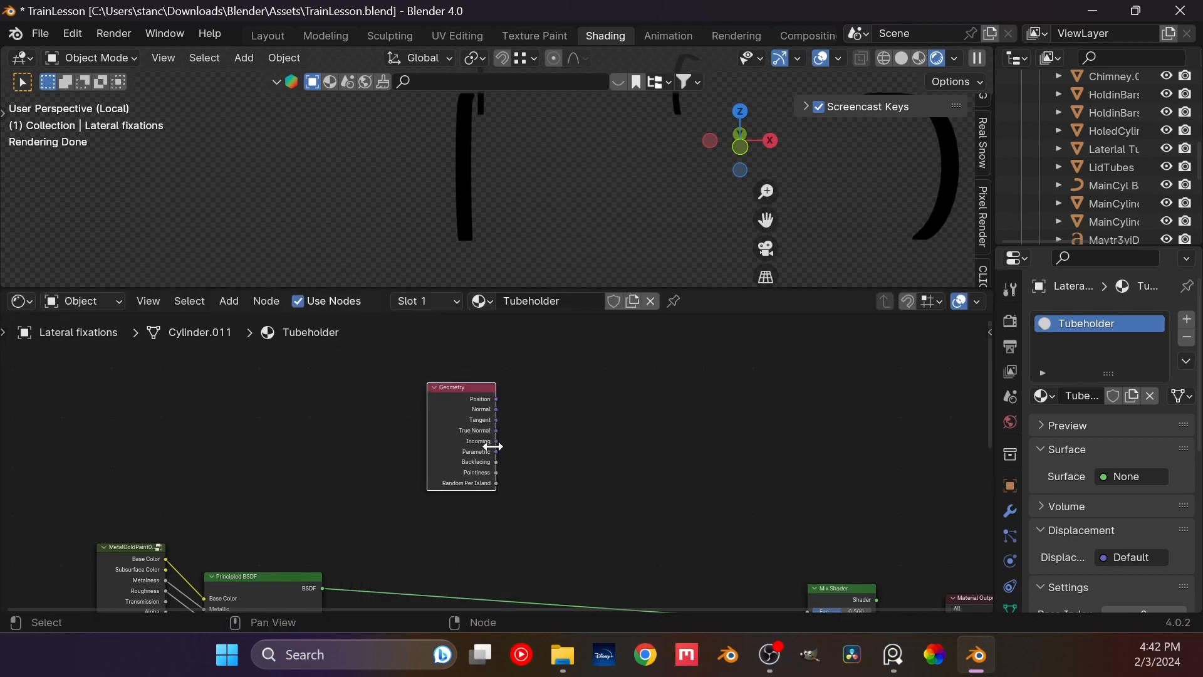
left_click_drag(496, 420, 614, 456)
type("colo ra")
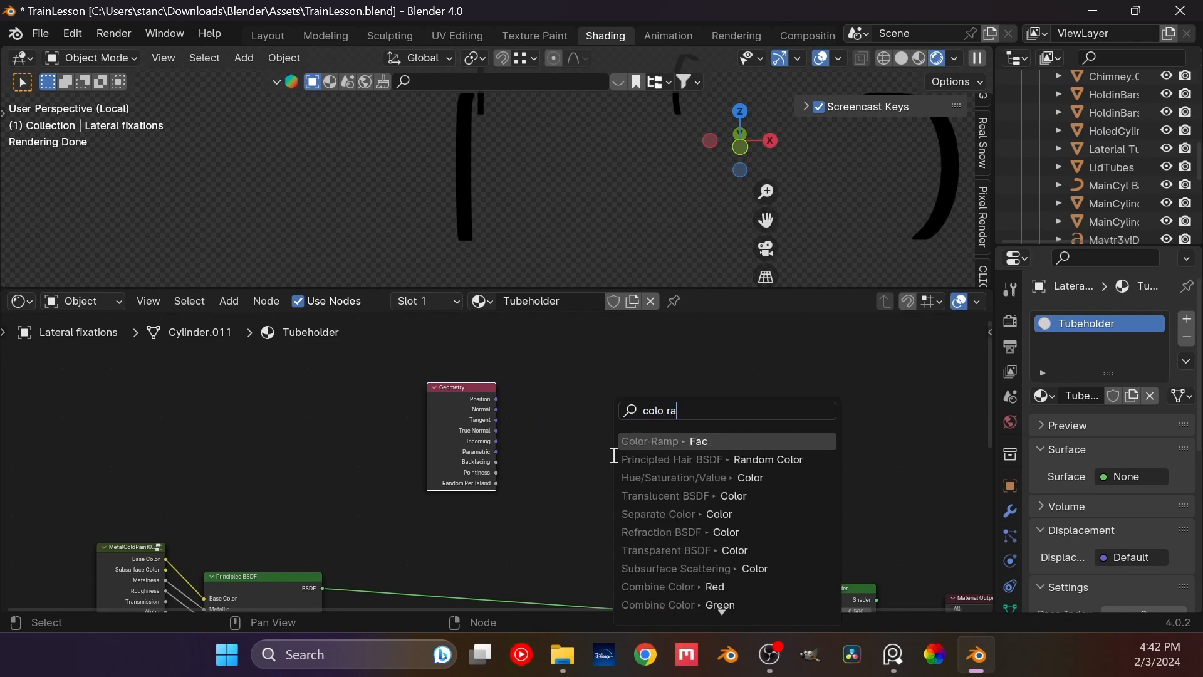
key("Return")
left_click(615, 442)
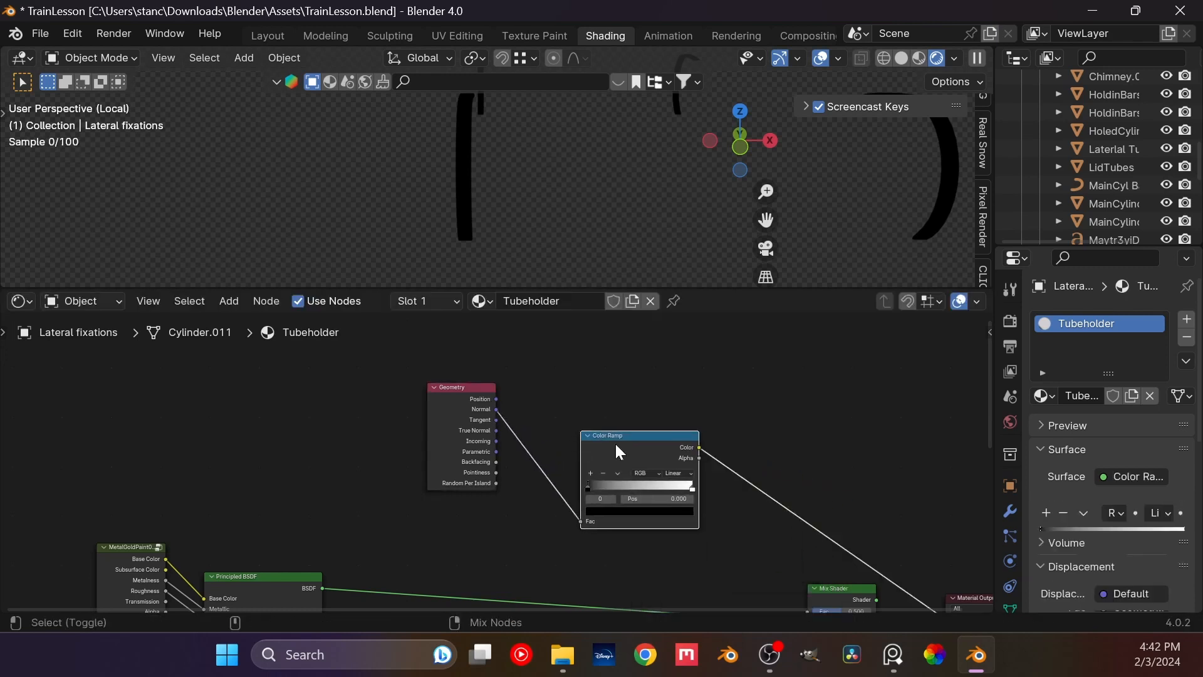
Step: Reverse the Color Ramp, placing the white stop at 0 and the black stop at about 0.057
middle_click_drag(590, 207, 658, 164)
left_click_drag(589, 487, 634, 493)
middle_click_drag(533, 163, 520, 194)
left_click_drag(645, 487, 555, 481)
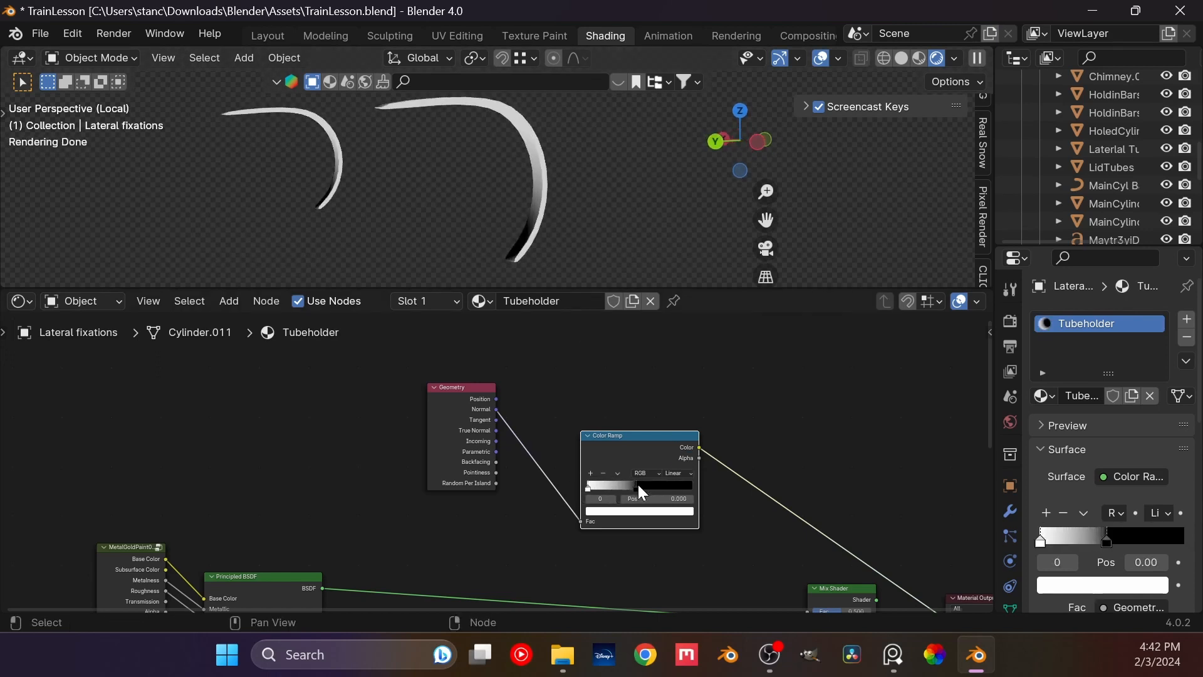
left_click_drag(637, 487, 599, 498)
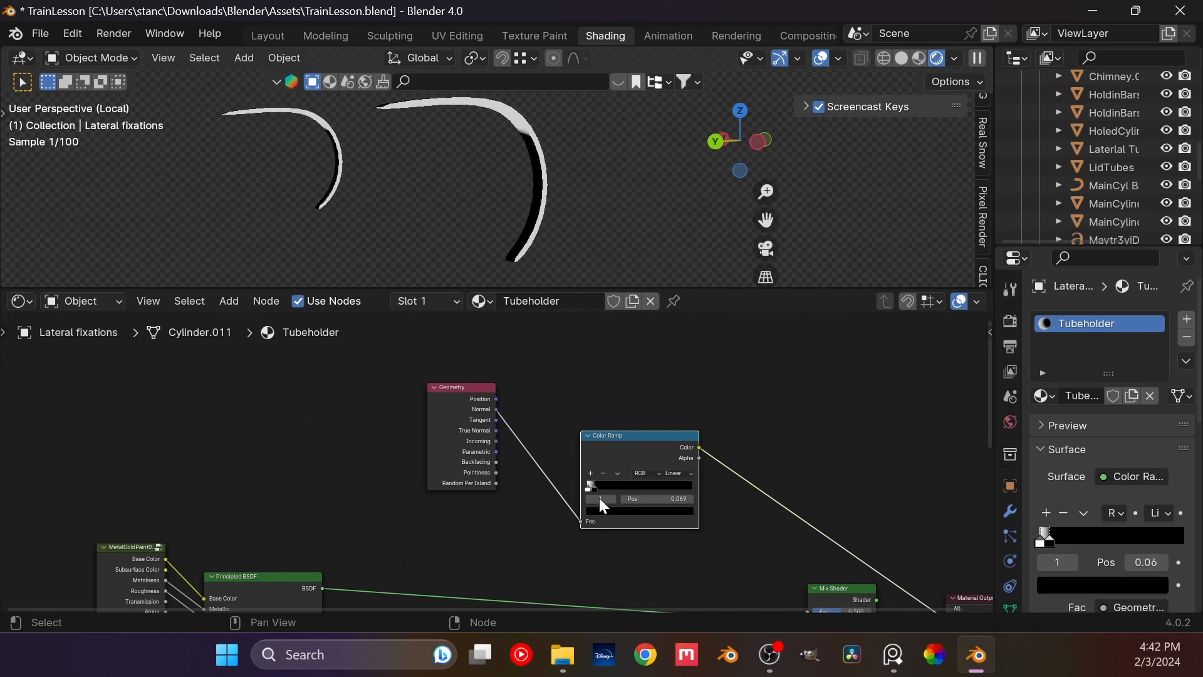
middle_click_drag(566, 190, 638, 211)
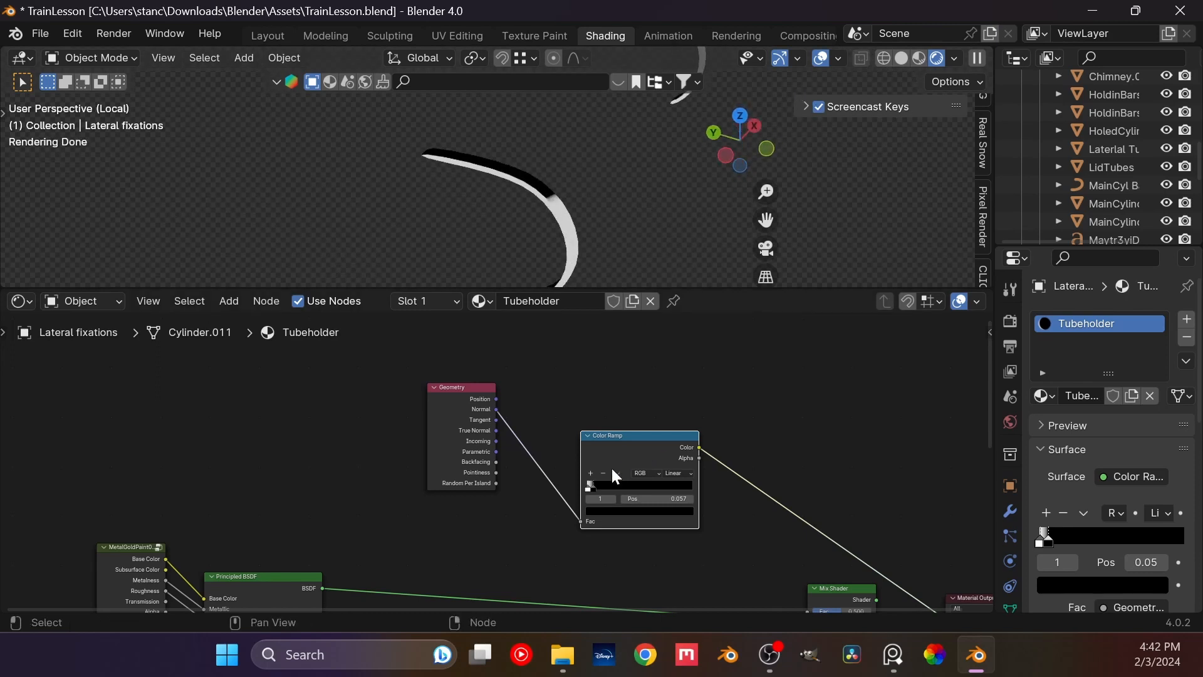
Step: Try the Color Ramp's white stop at about 0.234 after the black one, and drive it from the Geometry node's Position output
left_click_drag(591, 485, 613, 484)
middle_click_drag(593, 263, 603, 170)
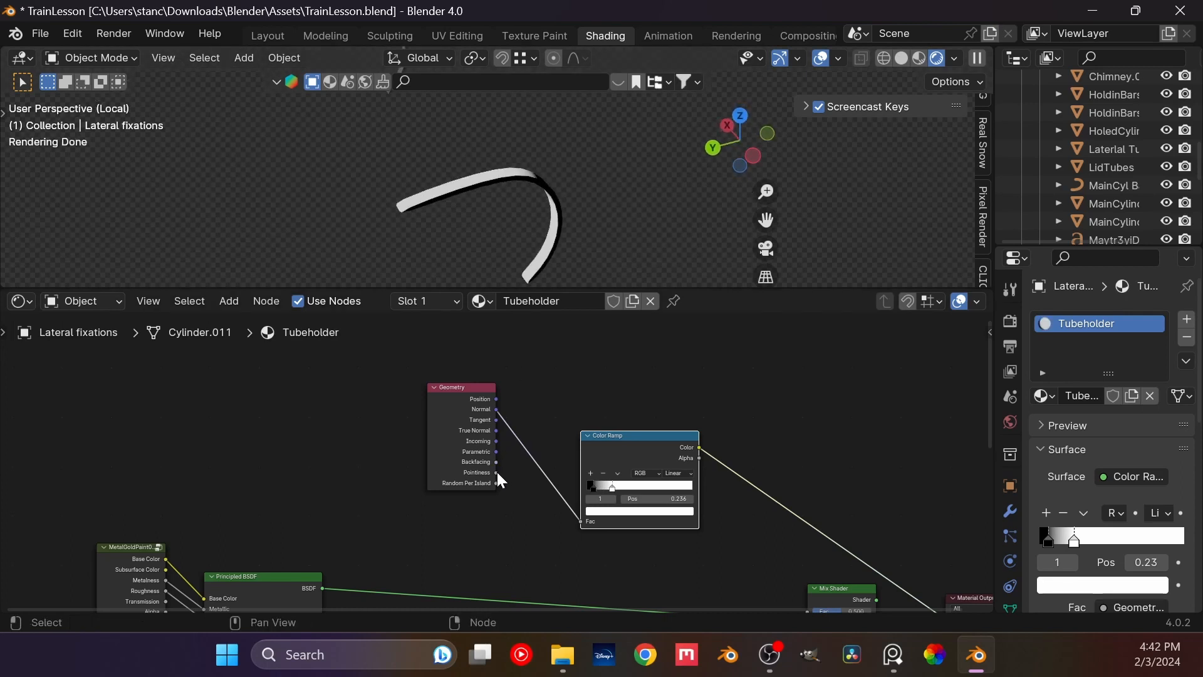
left_click_drag(498, 399, 583, 521)
middle_click_drag(552, 237, 640, 481)
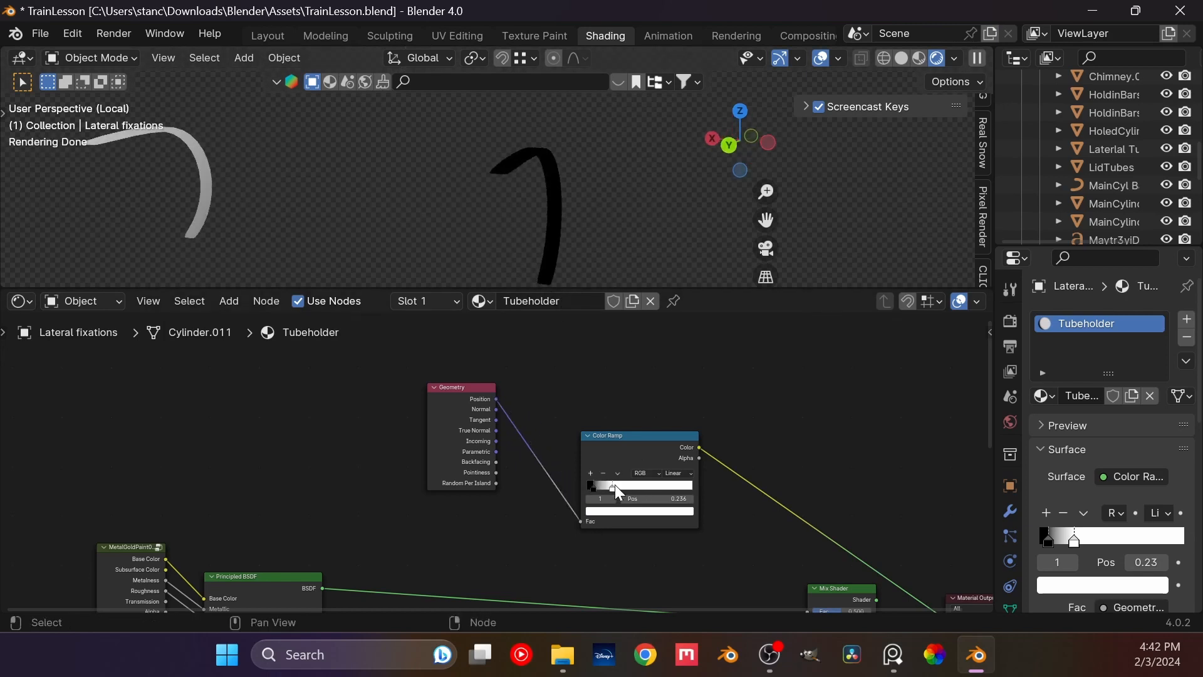
Step: Place the Color Ramp's white stop at 0 and its black stop at 1, and delete the Geometry node
left_click_drag(614, 485, 732, 479)
left_click_drag(592, 486, 721, 511)
key("x")
Step: Add an Ambient Occlusion node and connect its Color output to the Color Ramp's Fac input
key("shift+a")
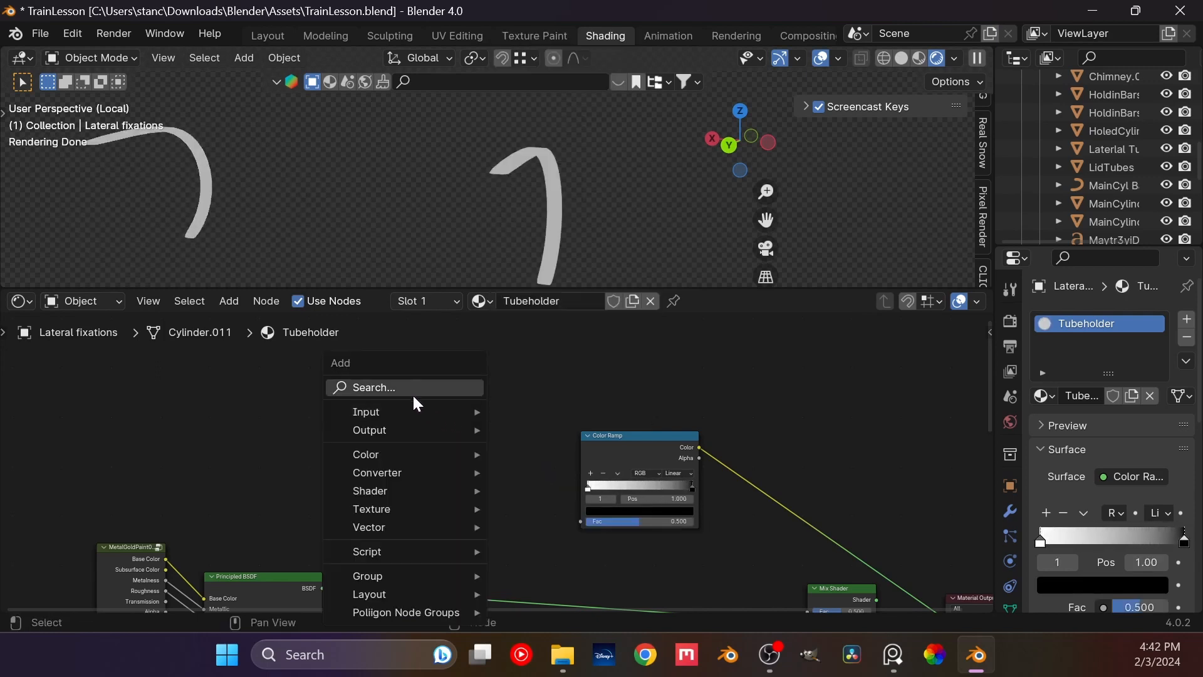
type("a")
left_click(462, 423)
left_click(423, 415)
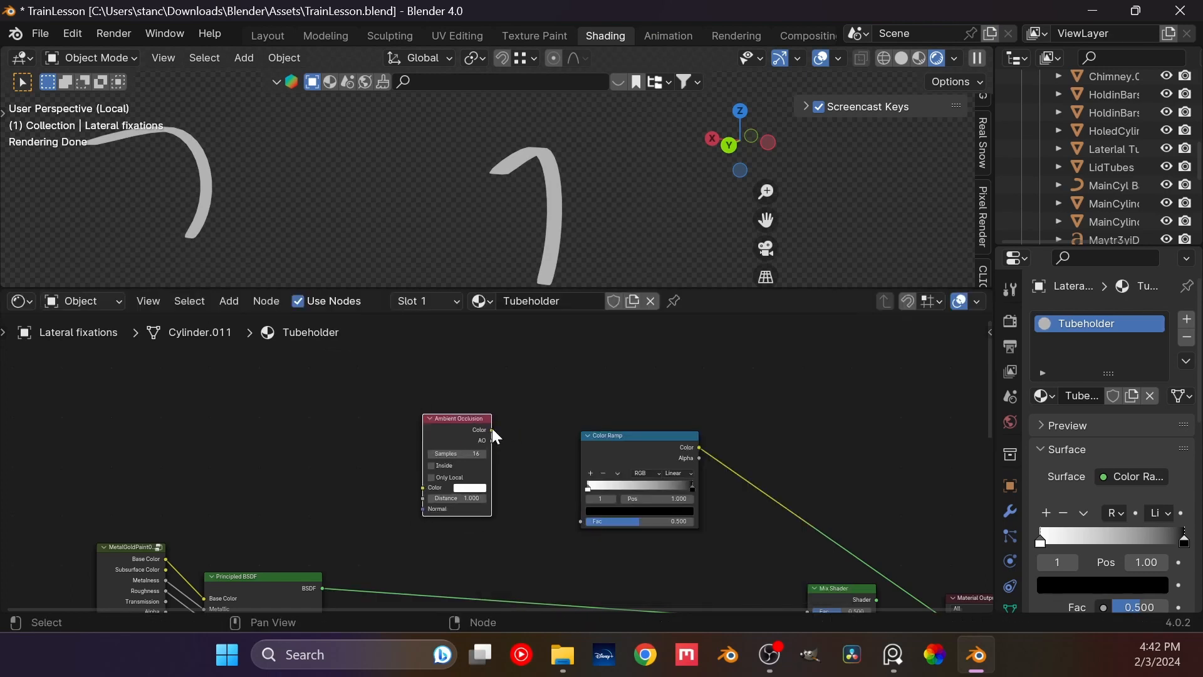
left_click_drag(492, 430, 581, 521)
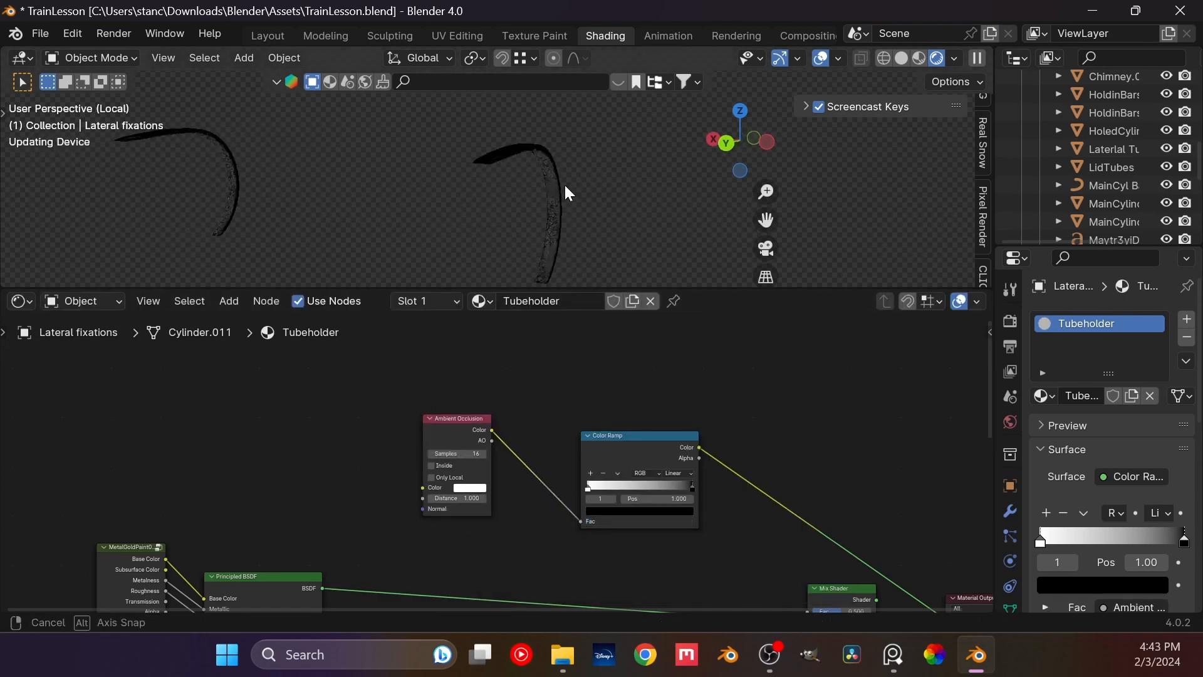
Step: Move the Color Ramp's white stop to about 0.834 and inspect the occlusion mask up close
left_click_drag(589, 488, 680, 487)
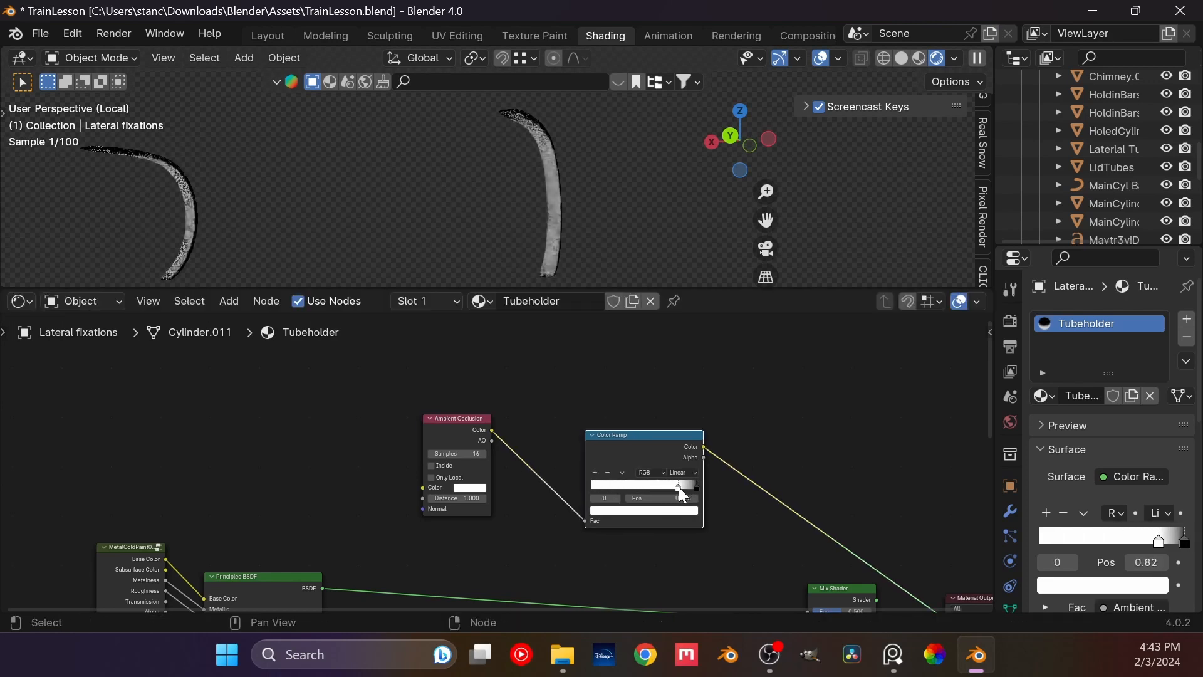
middle_click_drag(563, 215, 496, 199)
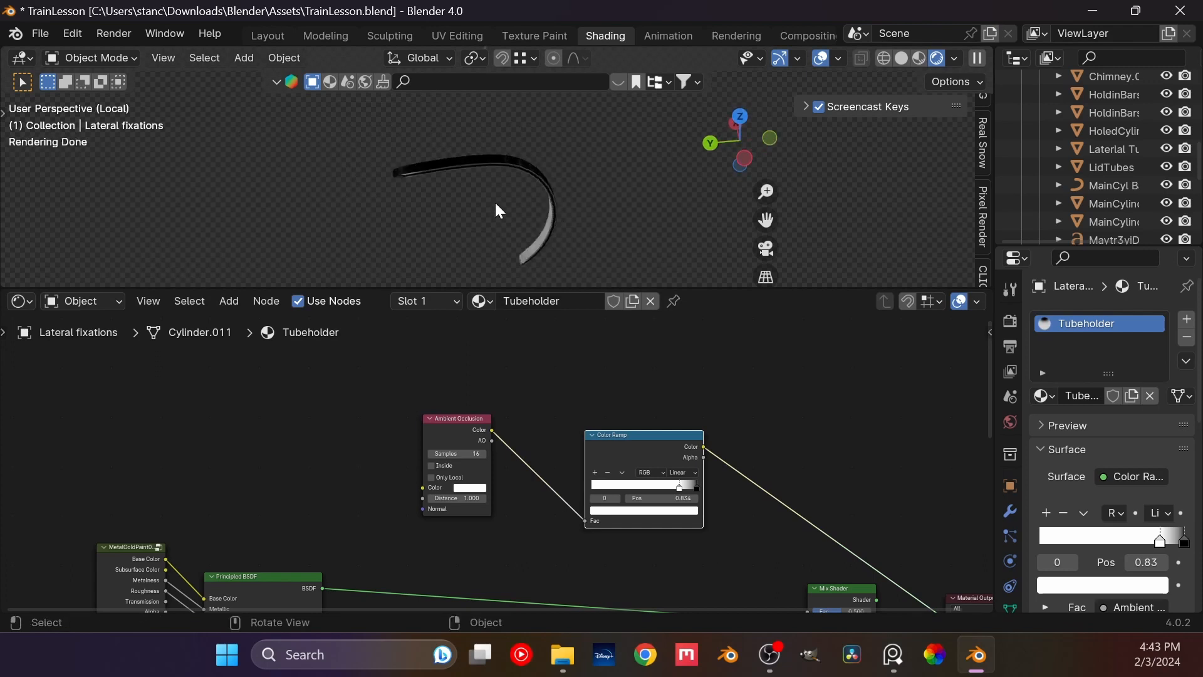
scroll(495, 199, "up", 6)
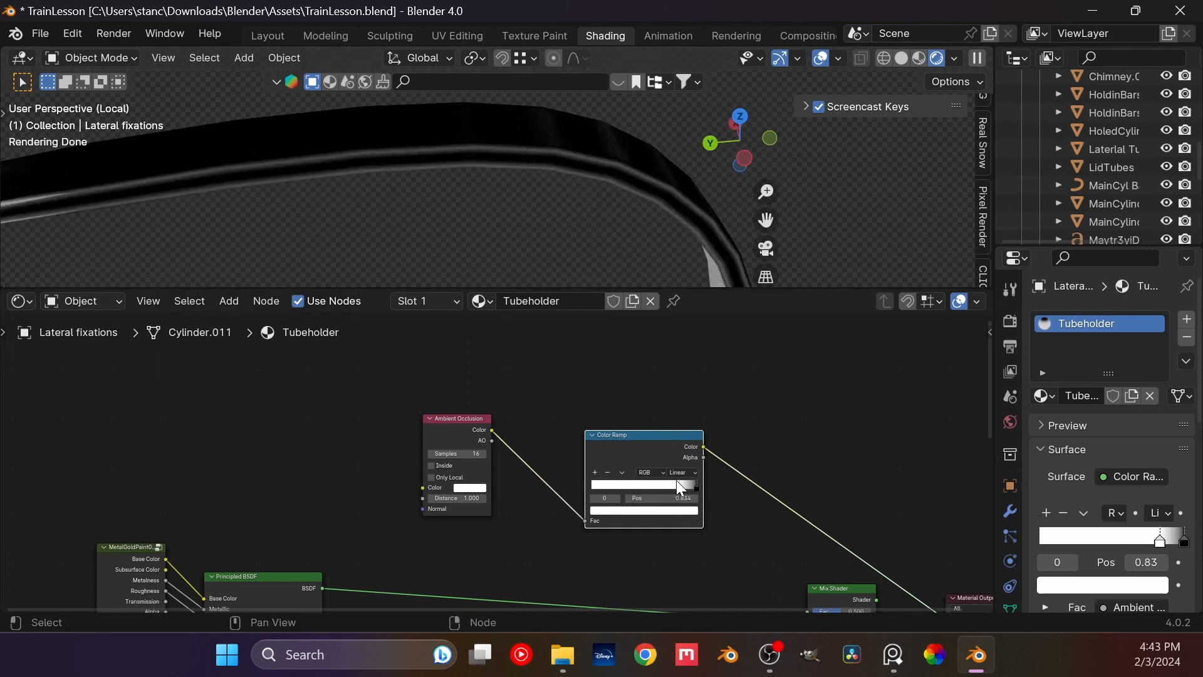
Step: Reverse the ambient occlusion ramp so white sits at 1, and move its black stop to about 0.985
mouse_move(678, 482)
left_mouse_down()
mouse_move(712, 483)
mouse_move(692, 487)
left_mouse_up()
middle_click_drag(547, 237, 533, 188)
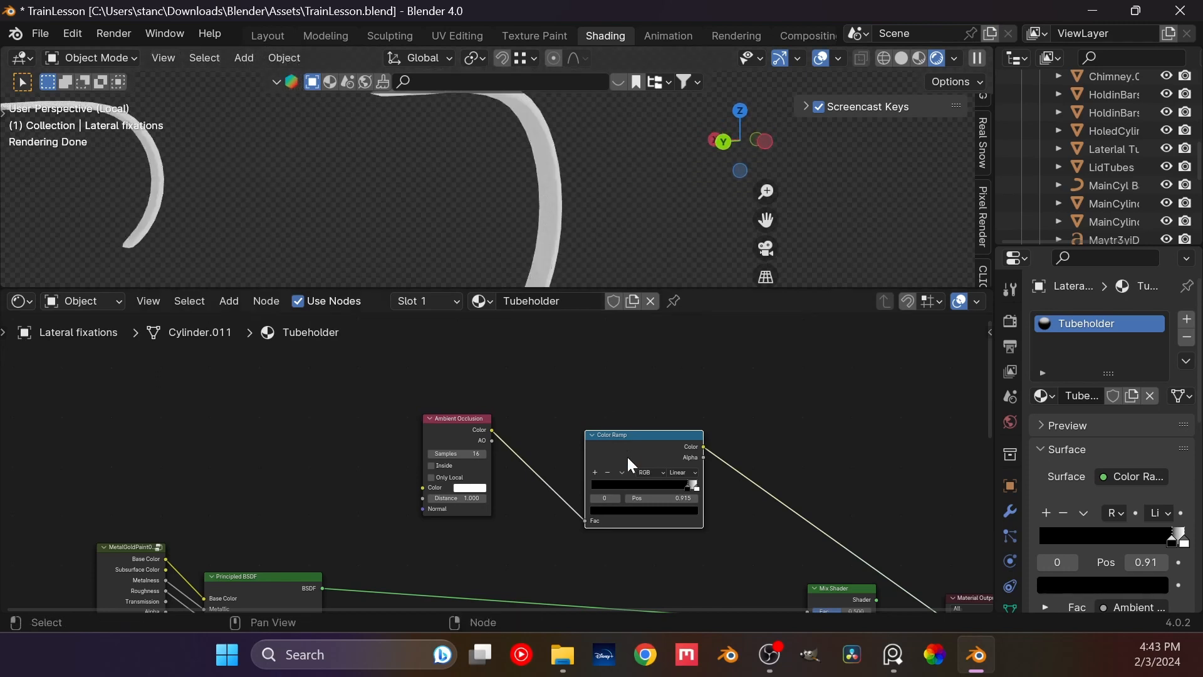
scroll(677, 483, "up", 3)
scroll(721, 504, "up", 3)
middle_click_drag(680, 484, 434, 530)
scroll(436, 530, "up", 4)
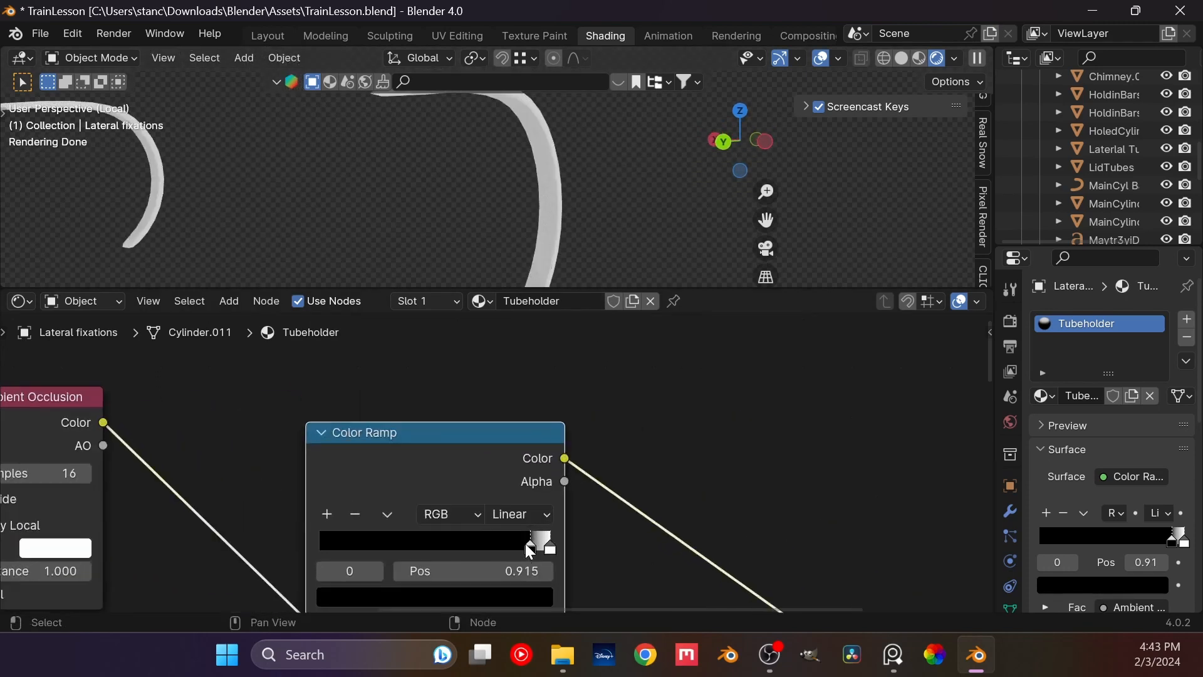
left_click_drag(529, 548, 548, 539)
scroll(545, 226, "up", 7)
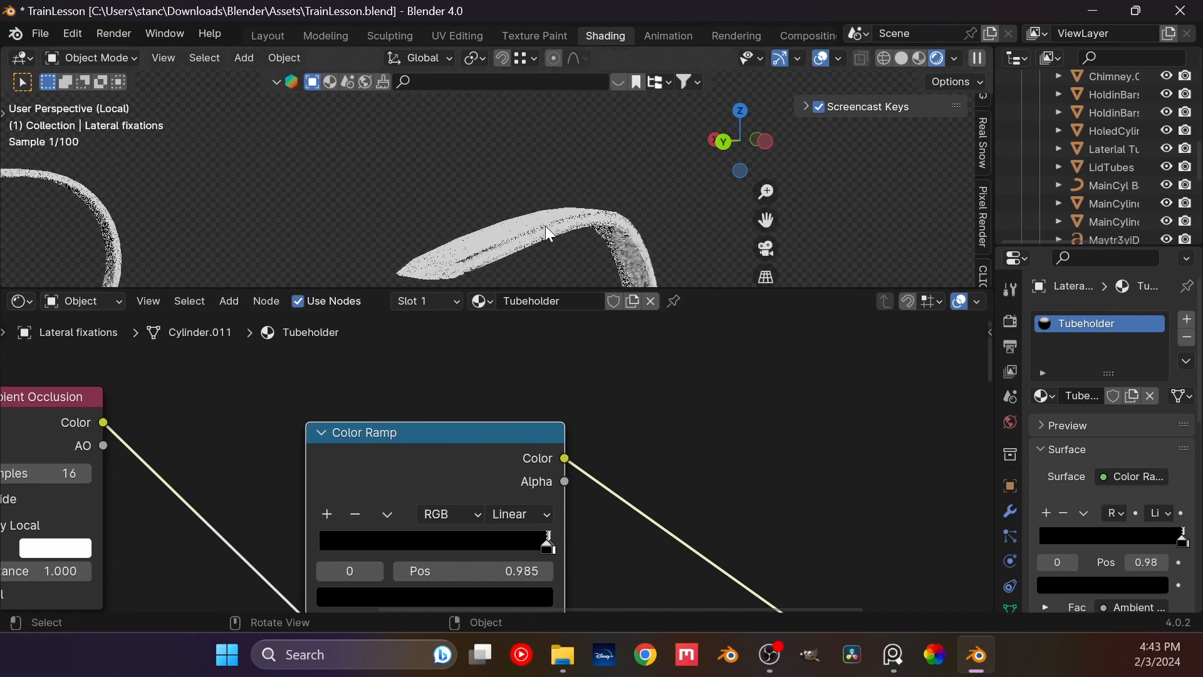
Step: Shift the Color Ramp's black stop to about 0.97 and exit the isolated view of the lateral fixations
middle_click_drag(535, 235, 498, 103, "shift")
middle_click_drag(416, 202, 529, 526)
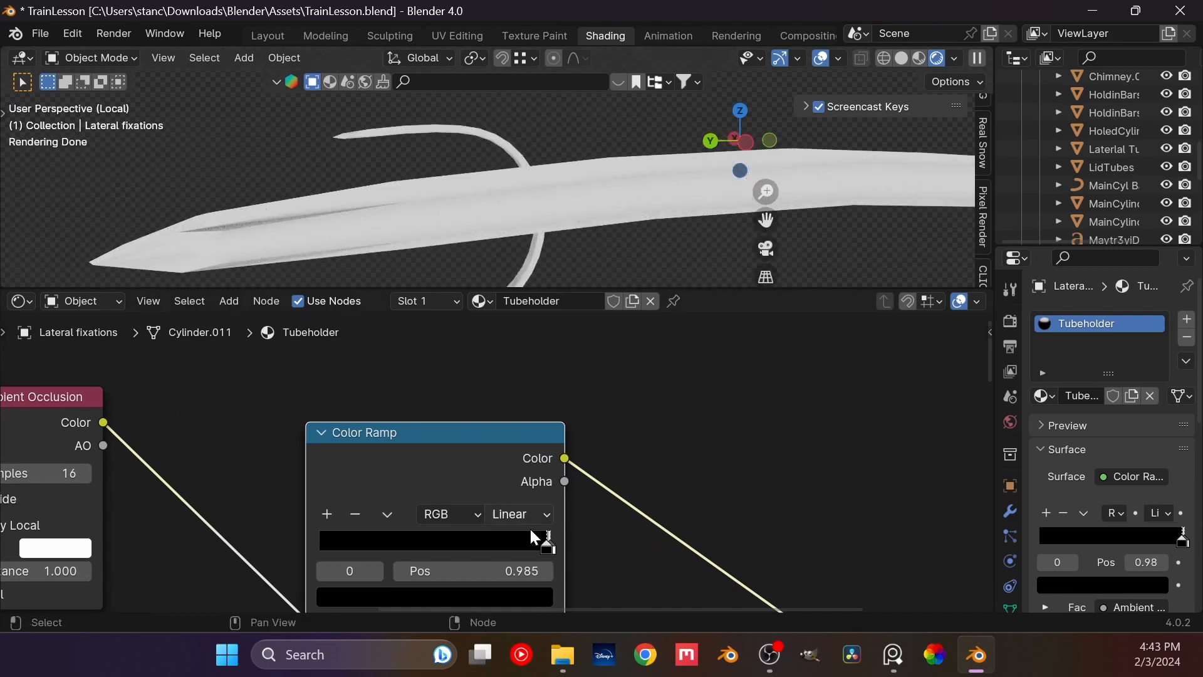
scroll(550, 550, "up", 4)
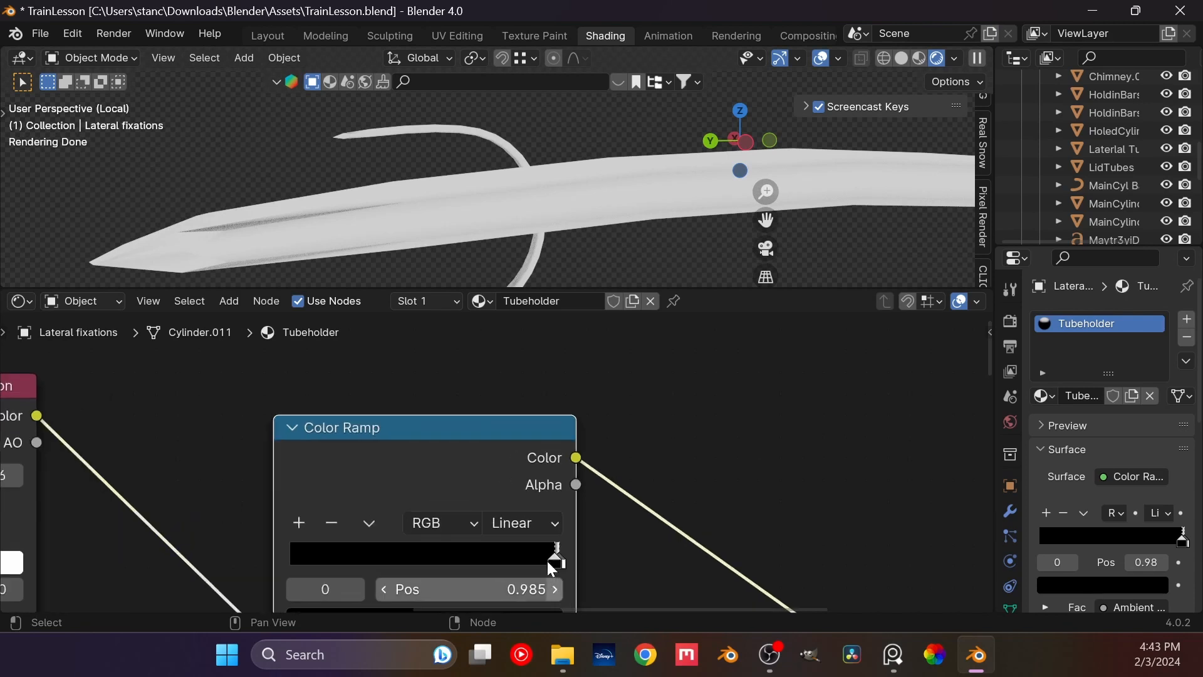
left_click_drag(489, 404, 503, 457)
left_click(494, 419)
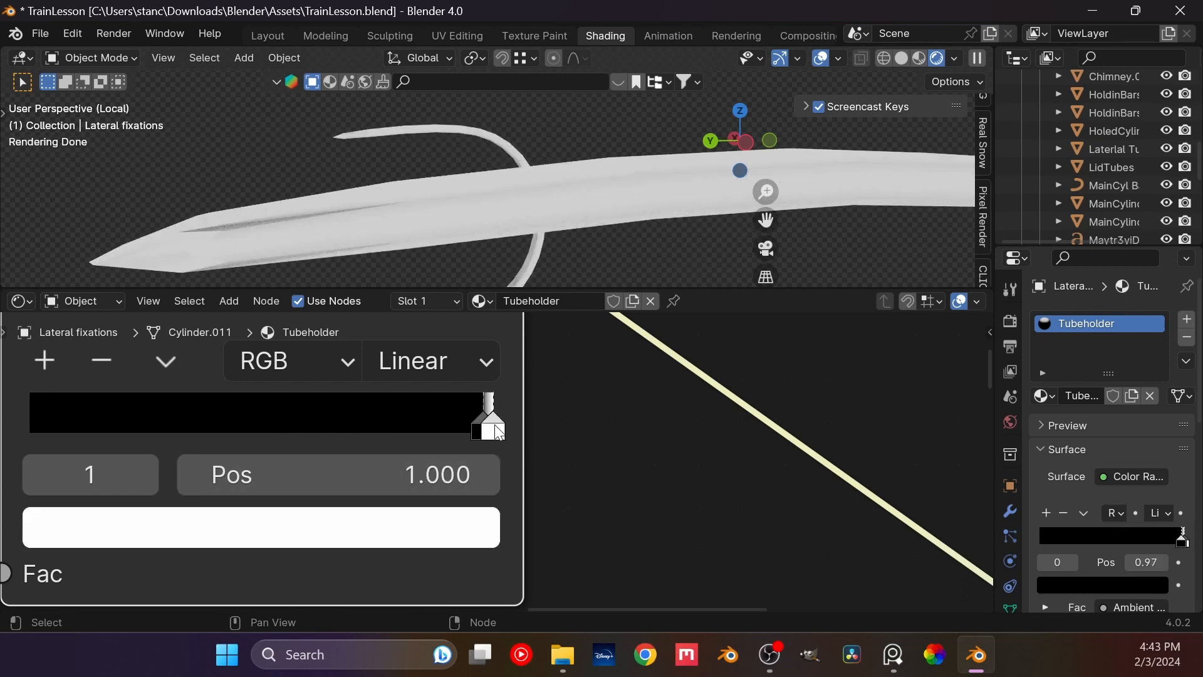
key("KP_Divide")
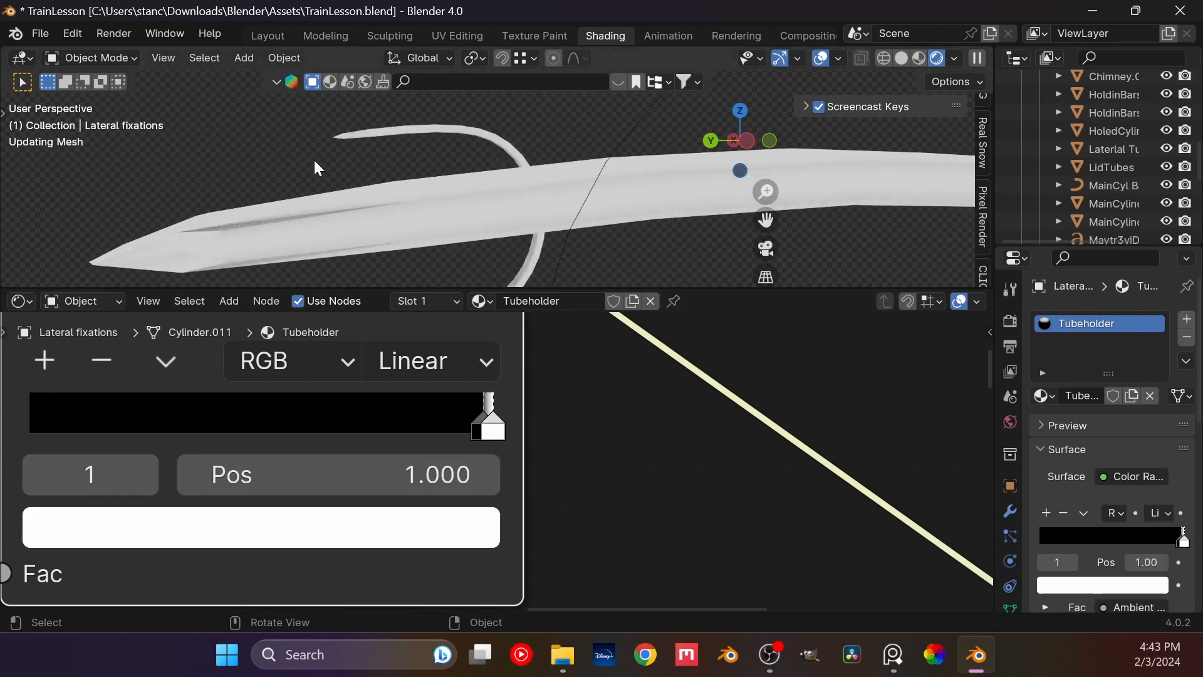
Step: Move the ambient occlusion ramp's black stop to about 0.795 and inspect the mask on the tube's holding rings
scroll(464, 211, "down", 3)
middle_click_drag(467, 176, 505, 233)
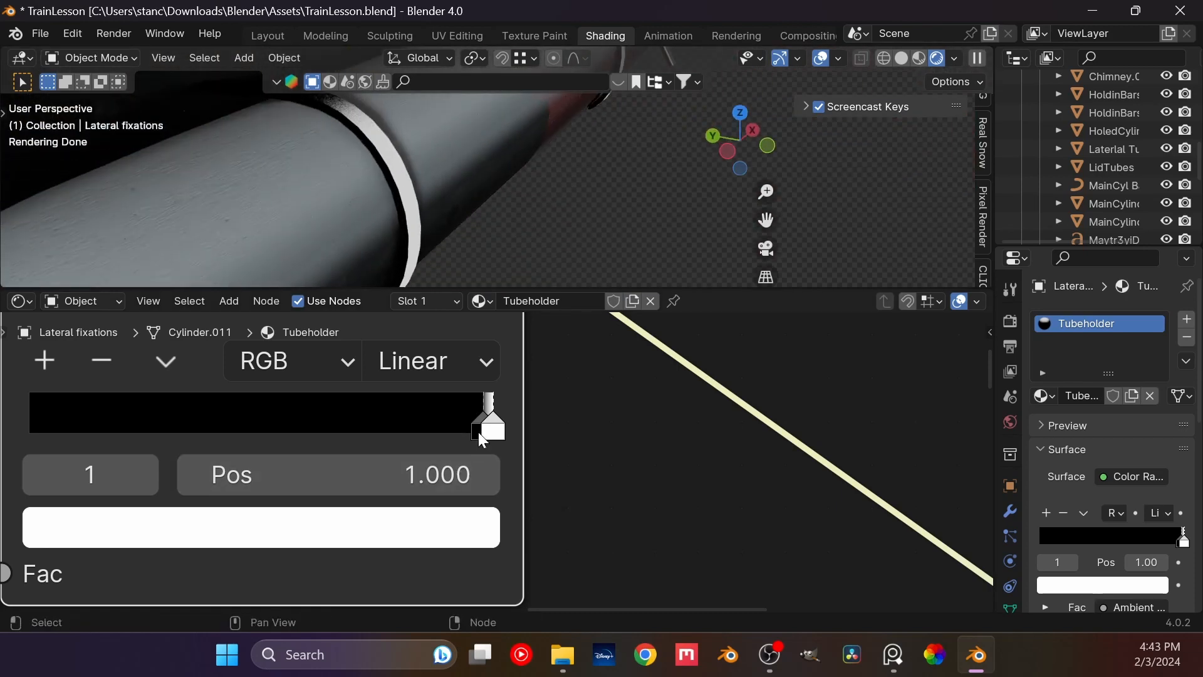
scroll(433, 188, "down", 2)
middle_click_drag(433, 179, 480, 191, "shift")
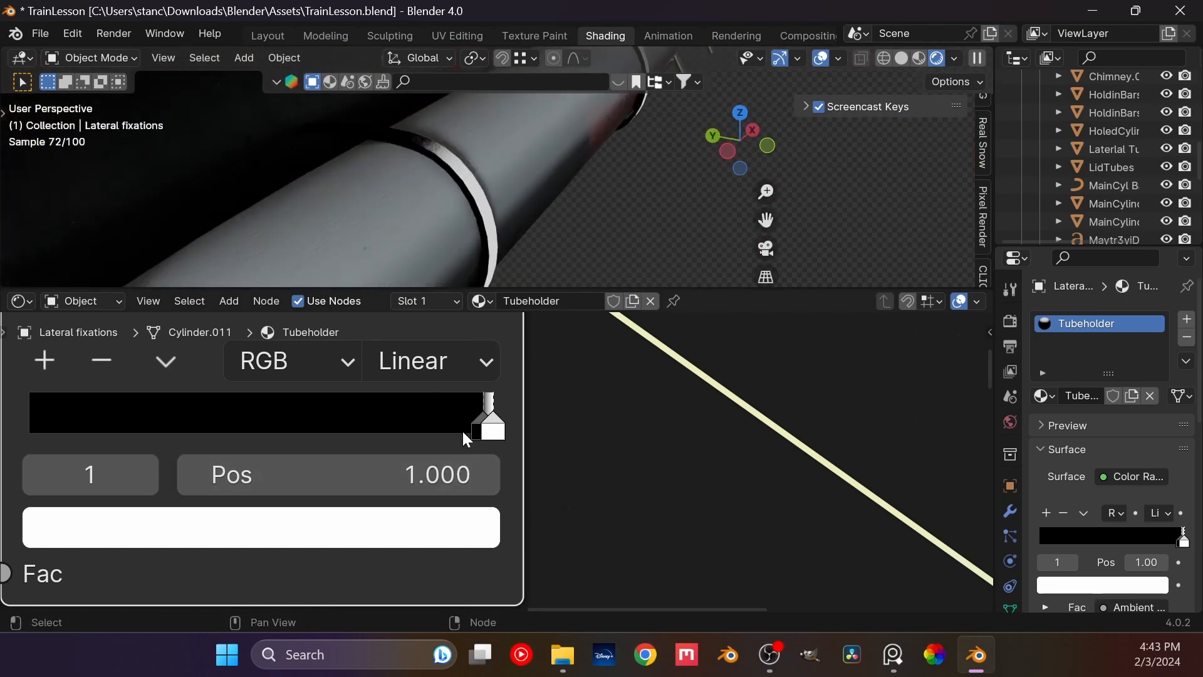
left_click_drag(477, 428, 384, 423)
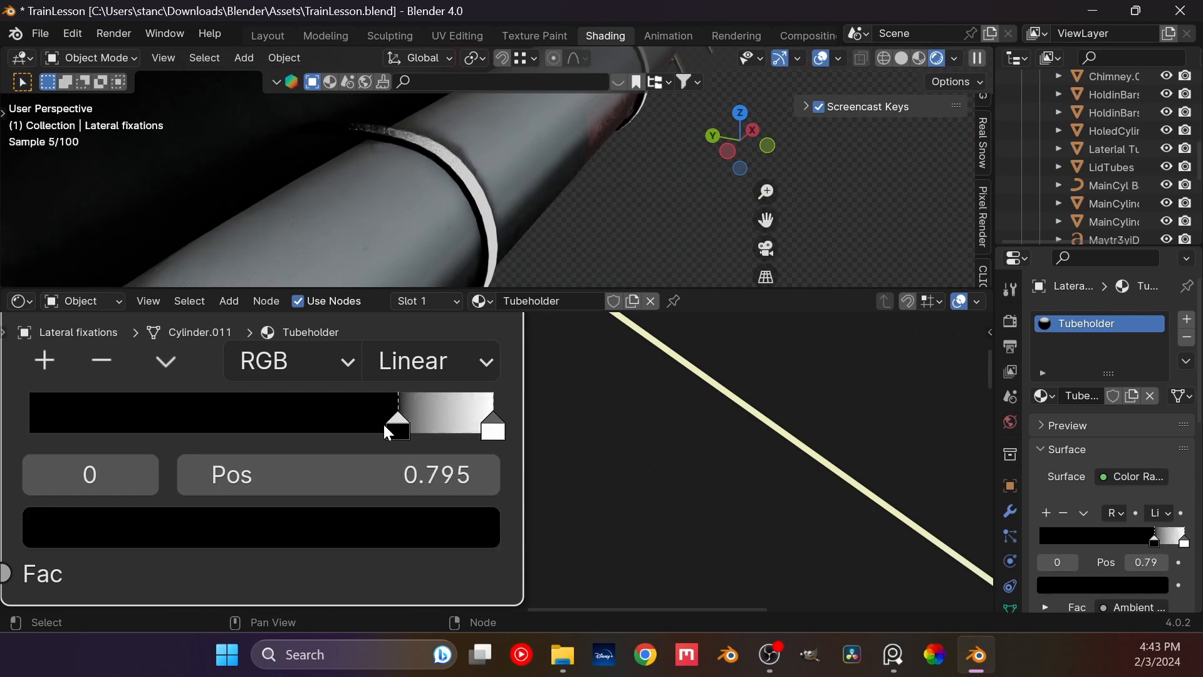
middle_click_drag(551, 251, 493, 251)
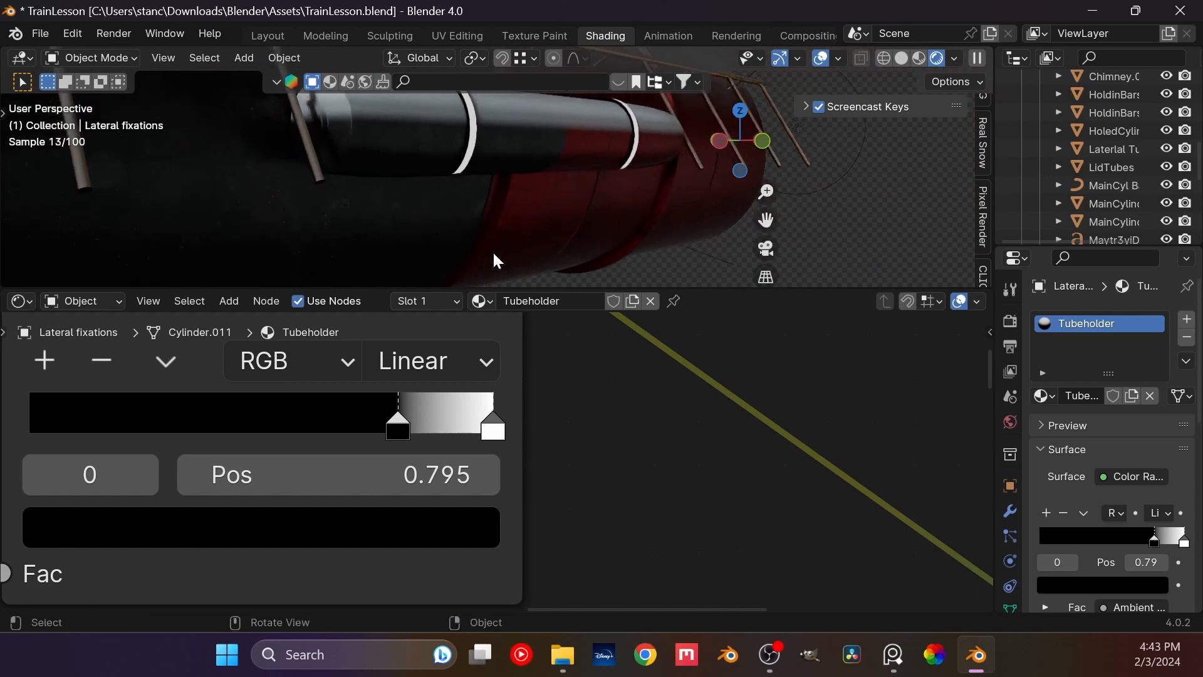
scroll(517, 442, "down", 1)
scroll(517, 442, "down", 4)
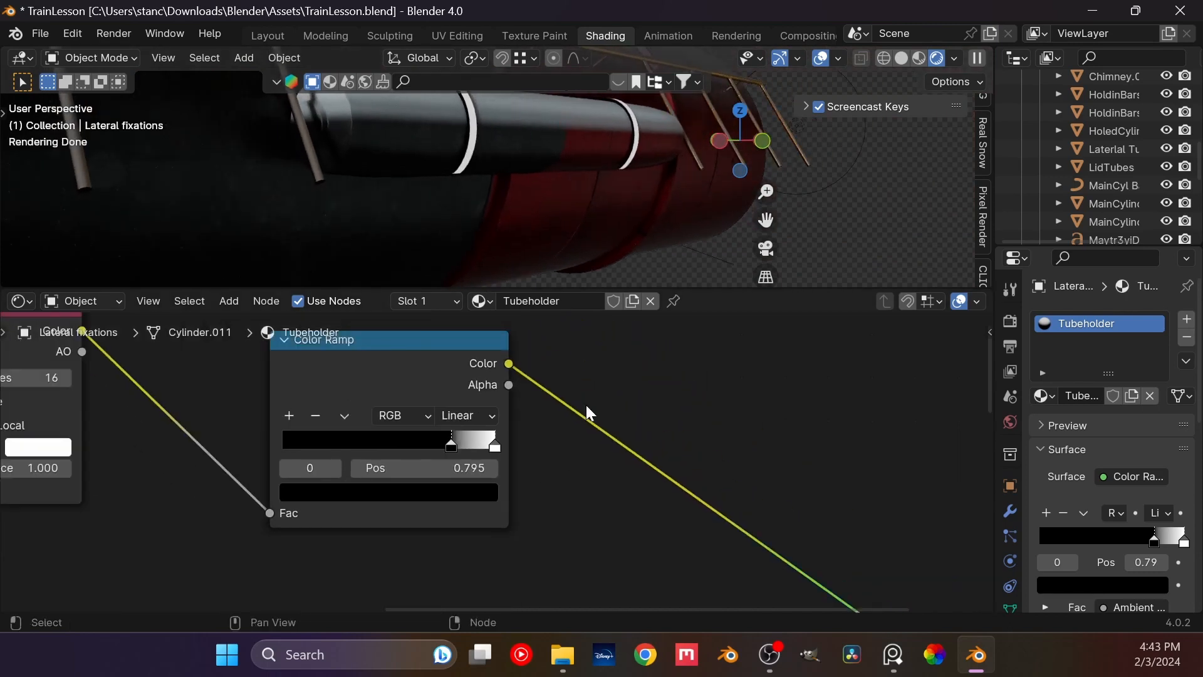
scroll(460, 167, "down", 1)
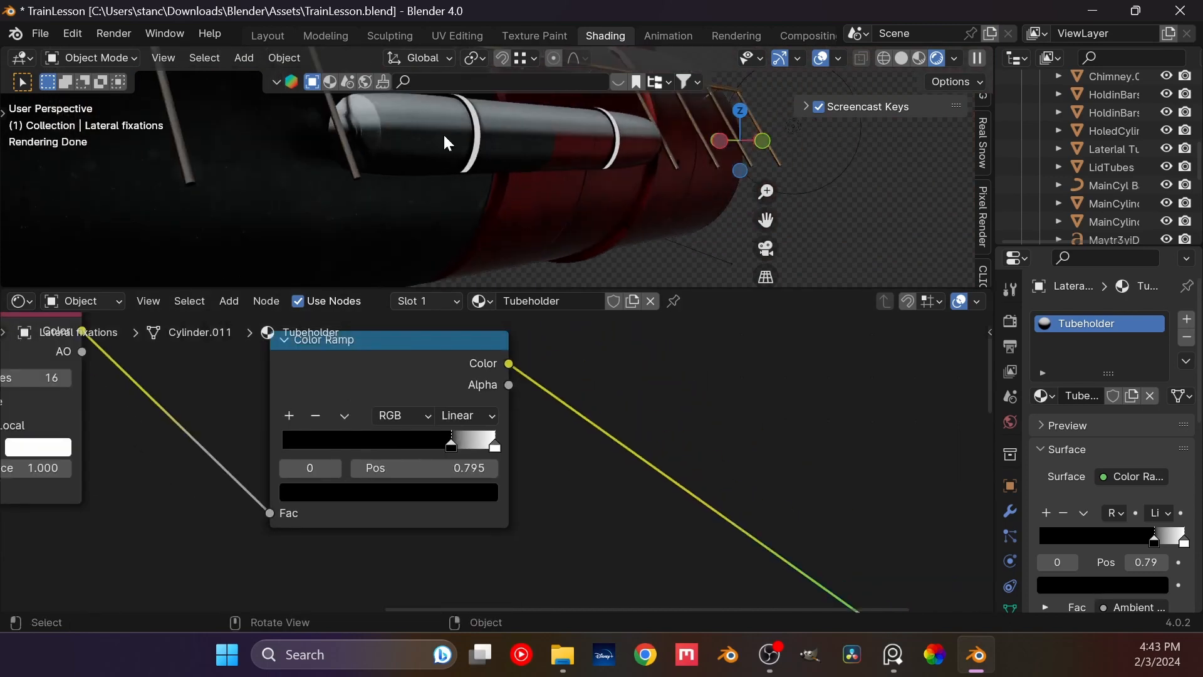
middle_click_drag(443, 133, 460, 191)
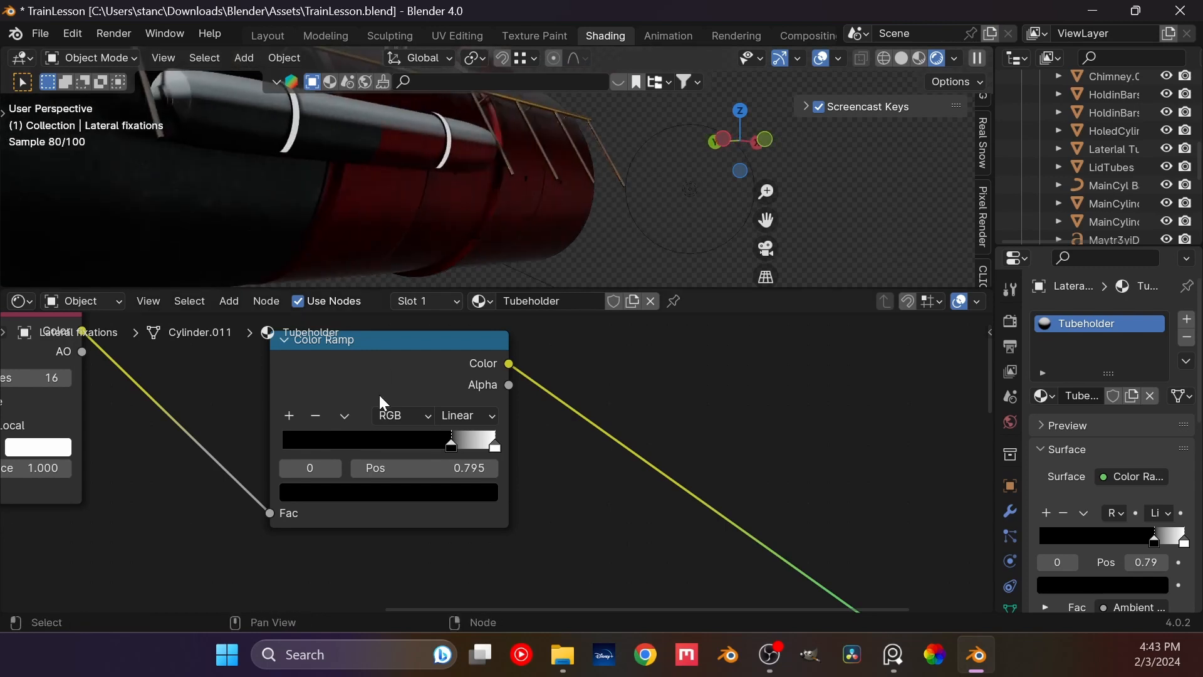
Step: Add a Mix Color node and insert it between the ambient occlusion Color Ramp and the Material Output
scroll(370, 401, "down", 4)
left_click_drag(425, 417, 404, 363)
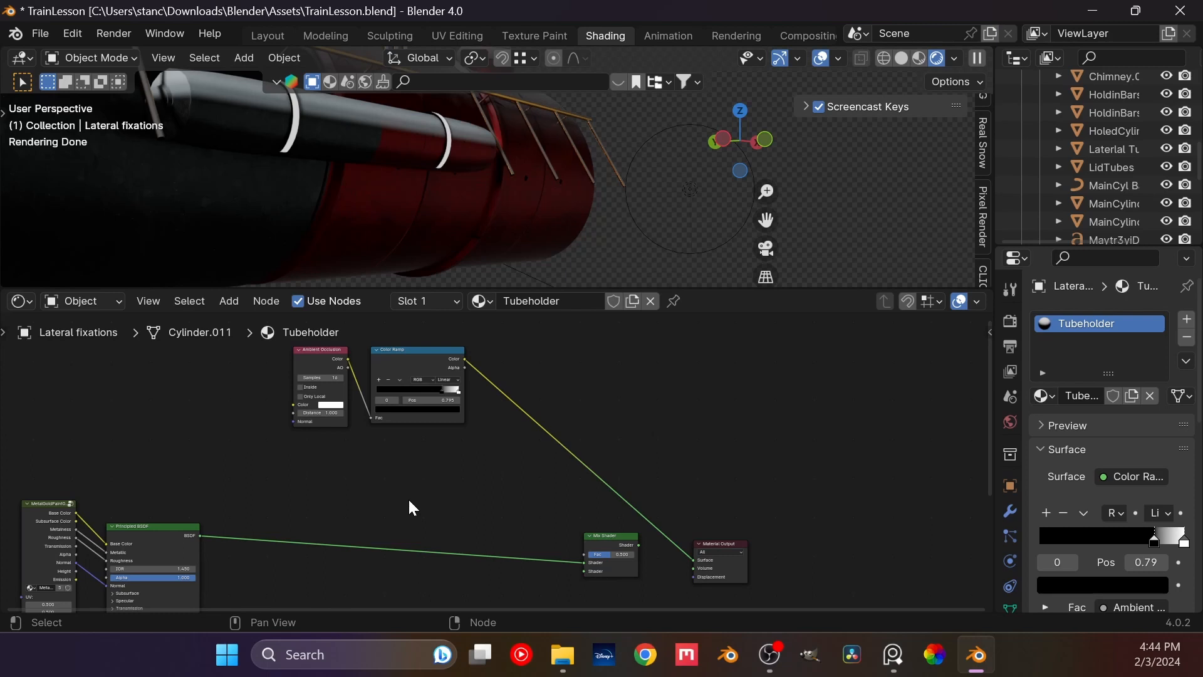
key("shift+a")
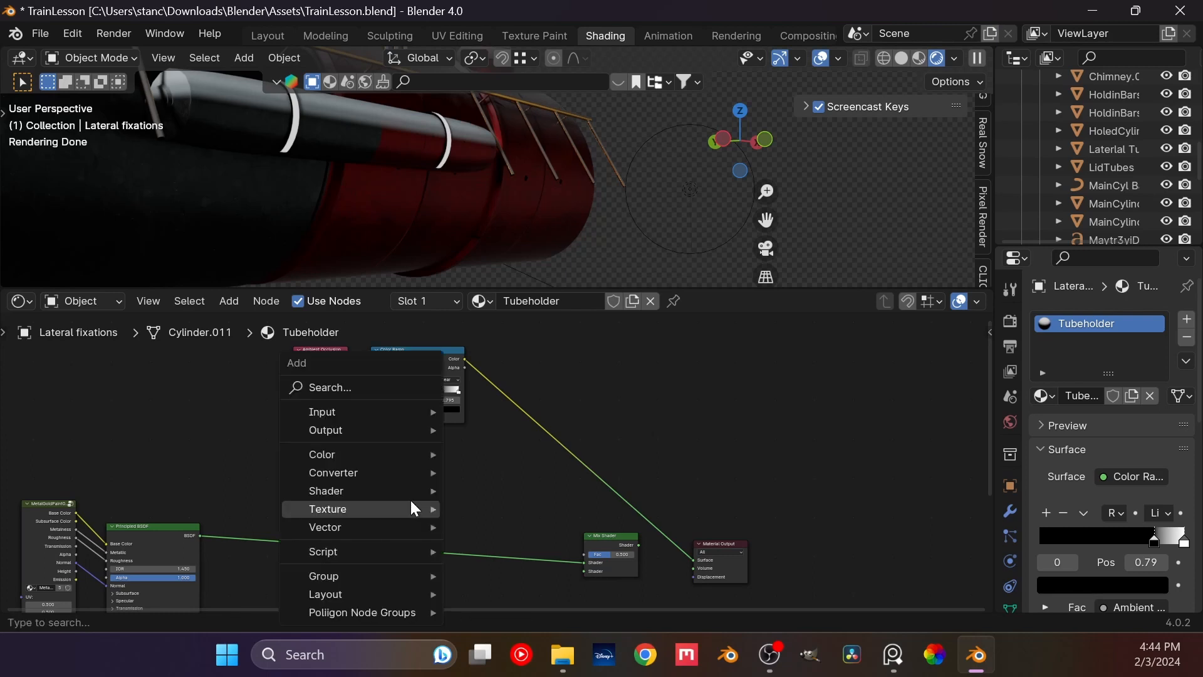
left_click(402, 381)
type("mix co")
key("Return")
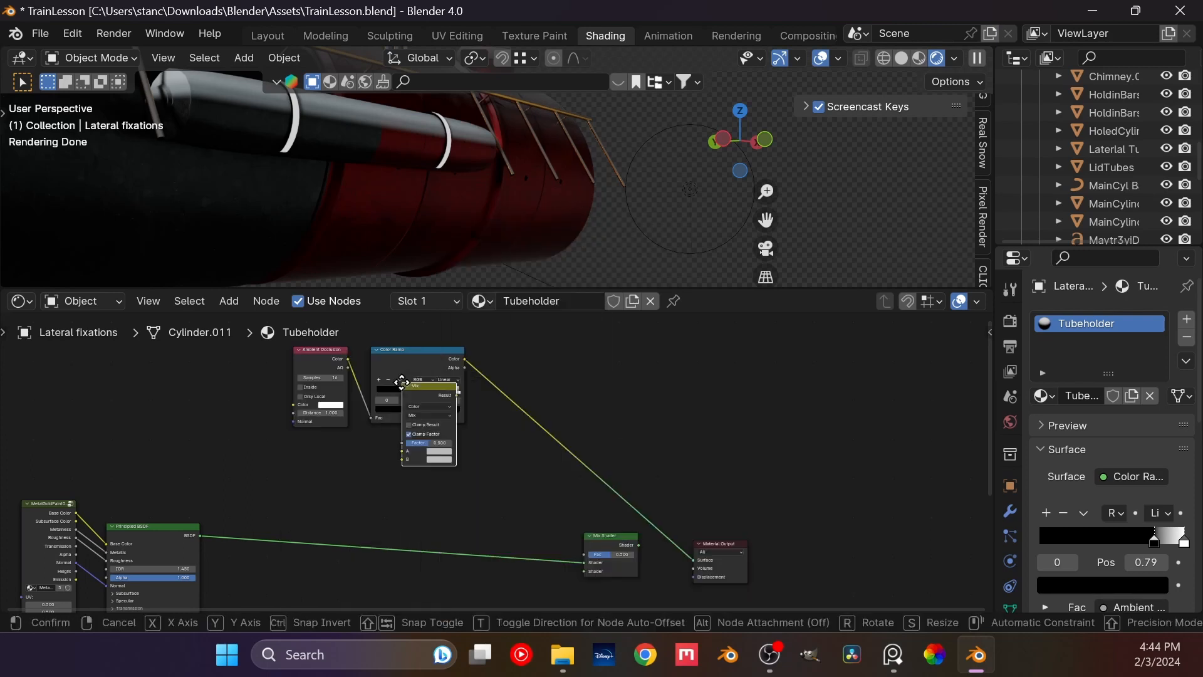
left_click(518, 379)
scroll(472, 473, "up", 3)
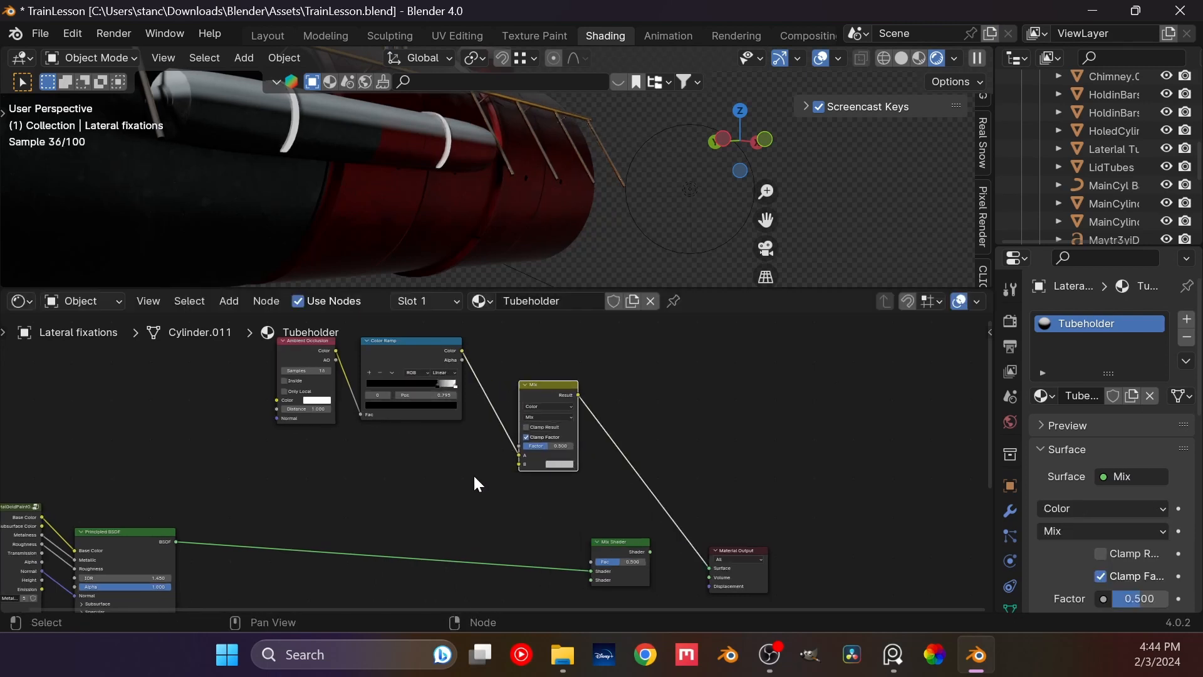
Step: Feed the Mix node's B input from a new Gradient Texture, with Texture Coordinate and Mapping nodes attached to it
middle_click_drag(527, 487, 593, 484)
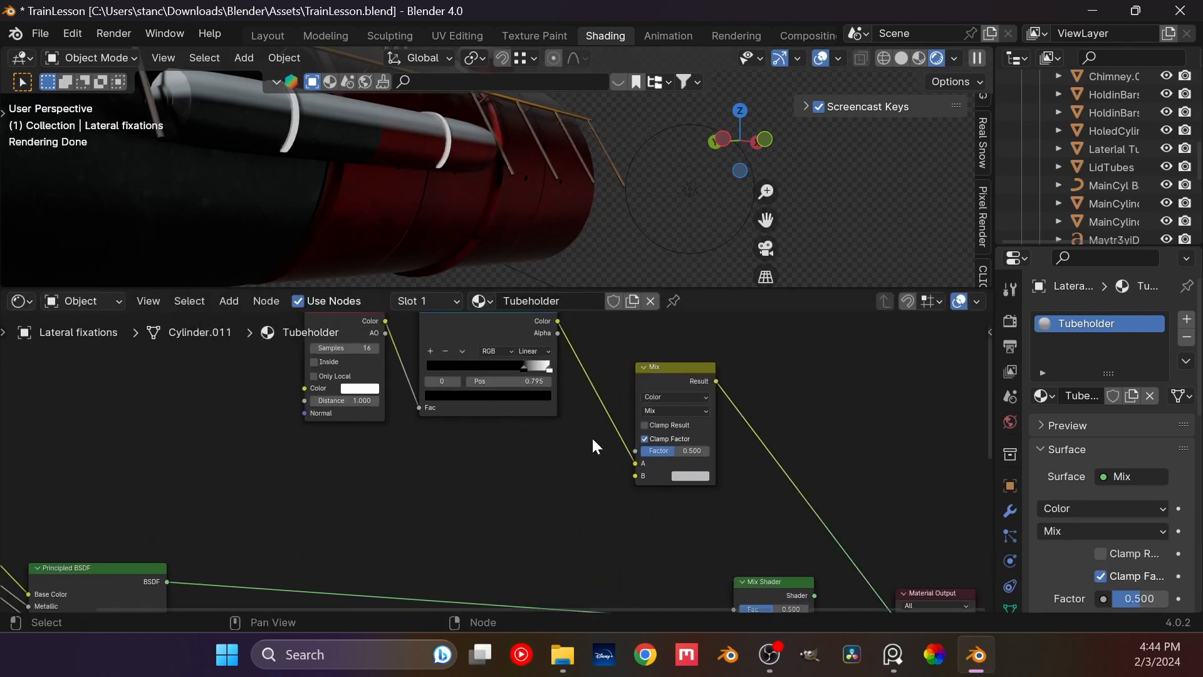
left_click_drag(636, 476, 503, 462)
type("gradi")
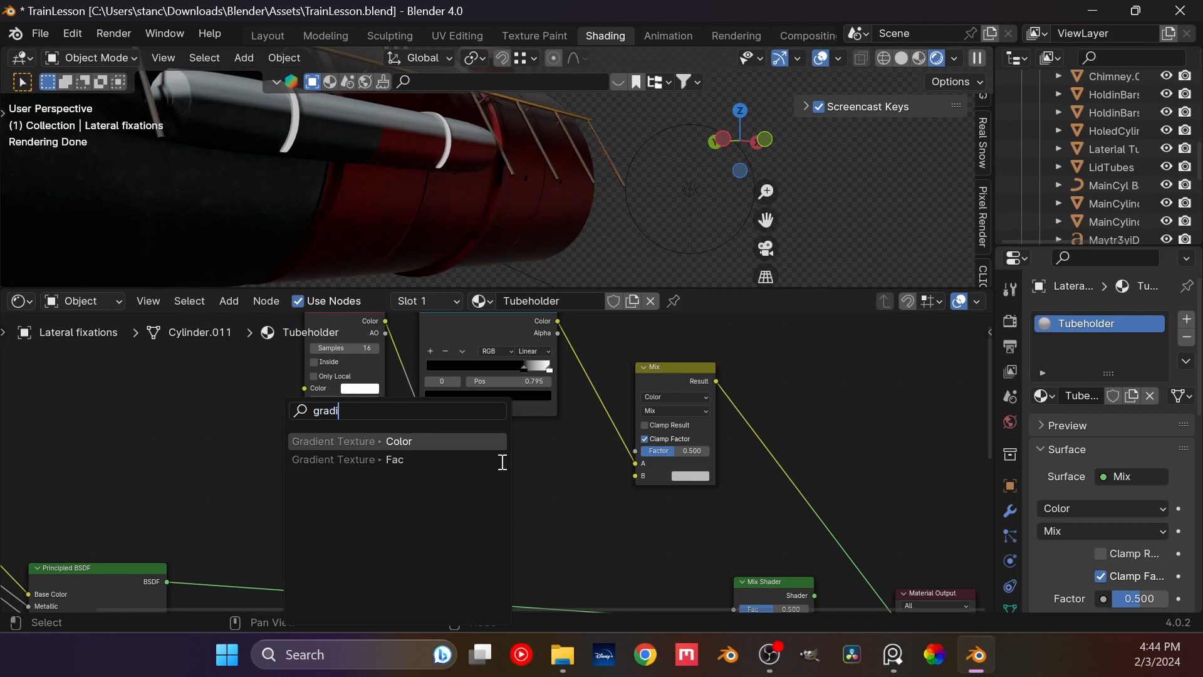
key("Return")
left_click(549, 429)
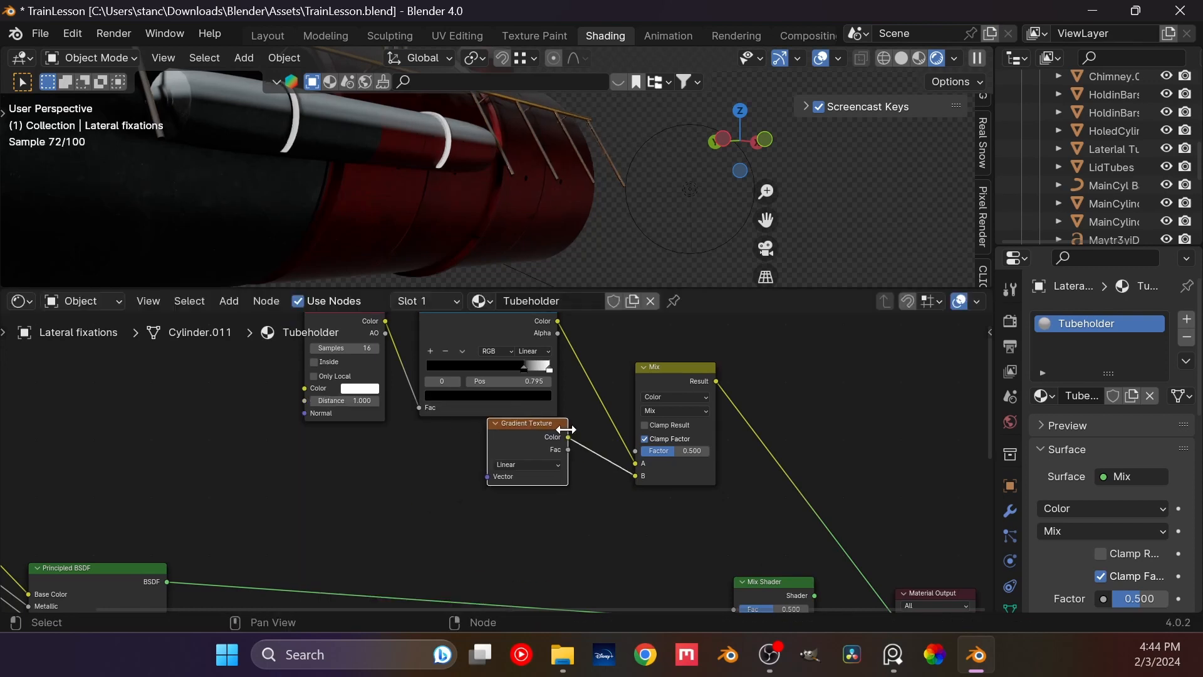
left_click_drag(544, 427, 528, 443)
key("ctrl+t")
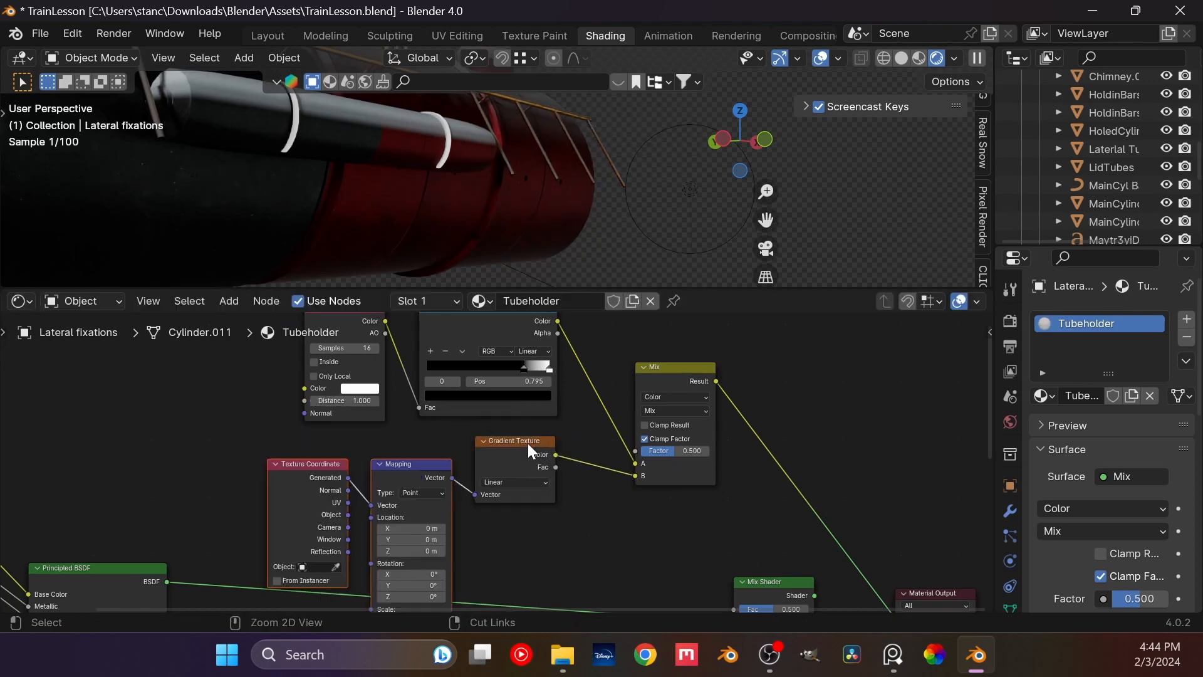
left_click(356, 439)
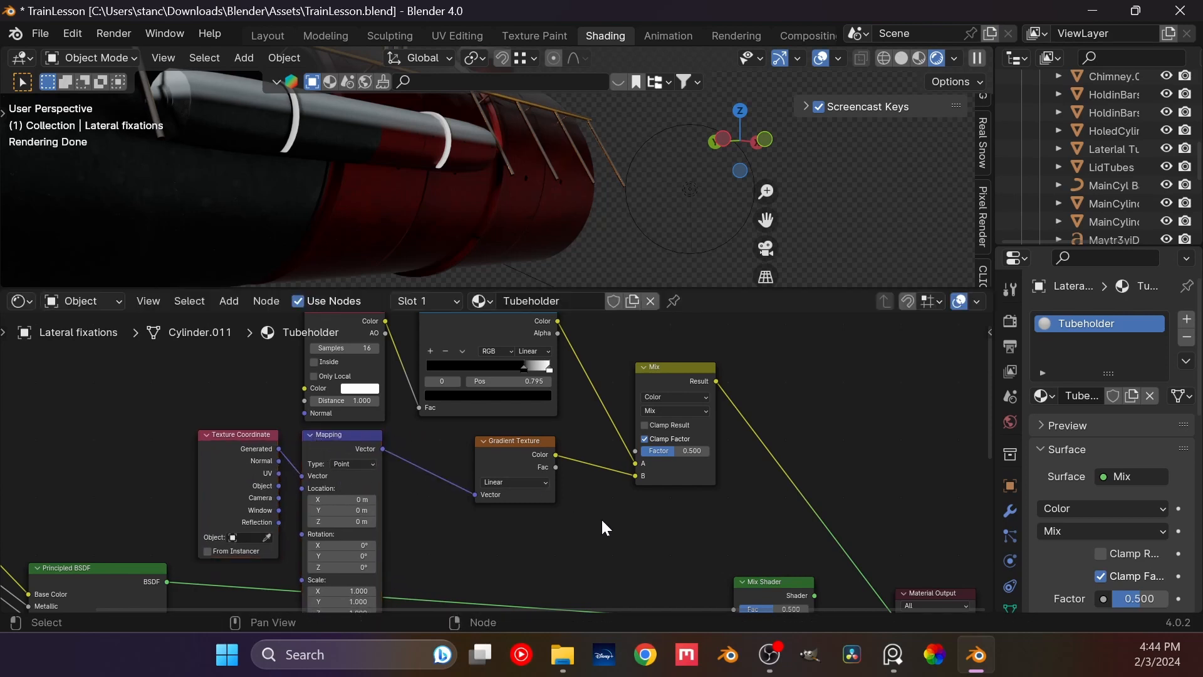
Step: Duplicate the ambient occlusion Color Ramp and insert the copy between the Gradient Texture and the Mix node
middle_click_drag(607, 484, 531, 547)
left_click_drag(615, 439, 774, 443)
left_click(413, 374)
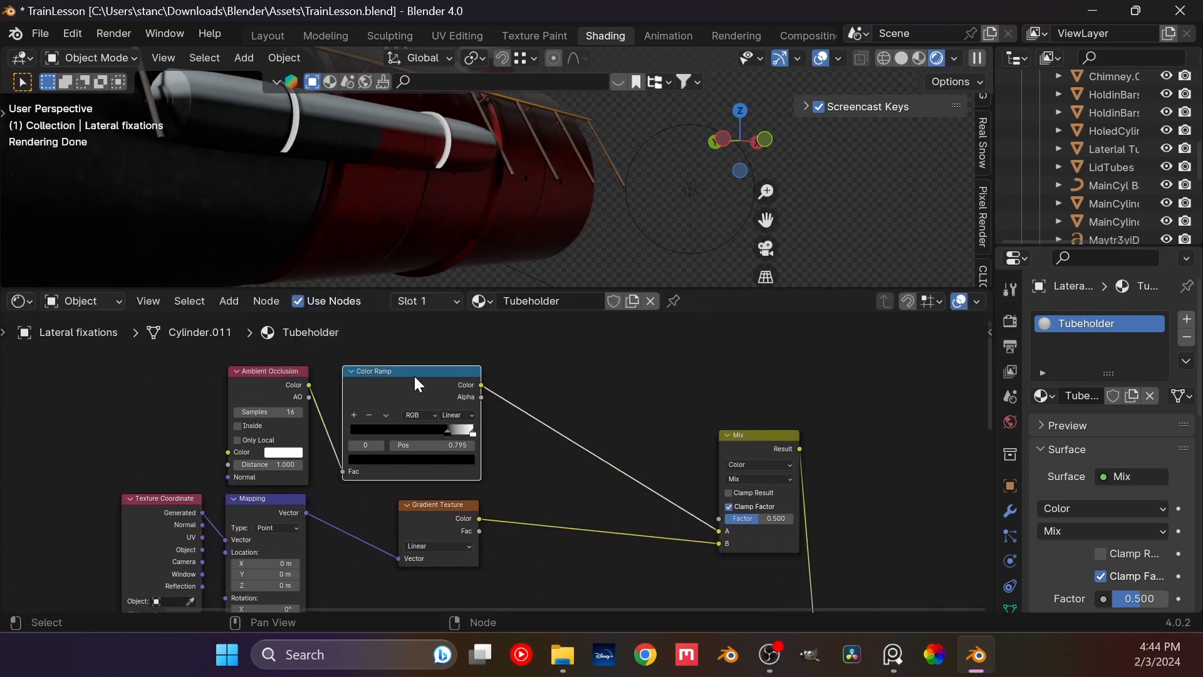
key("shift+c")
key("shift+d")
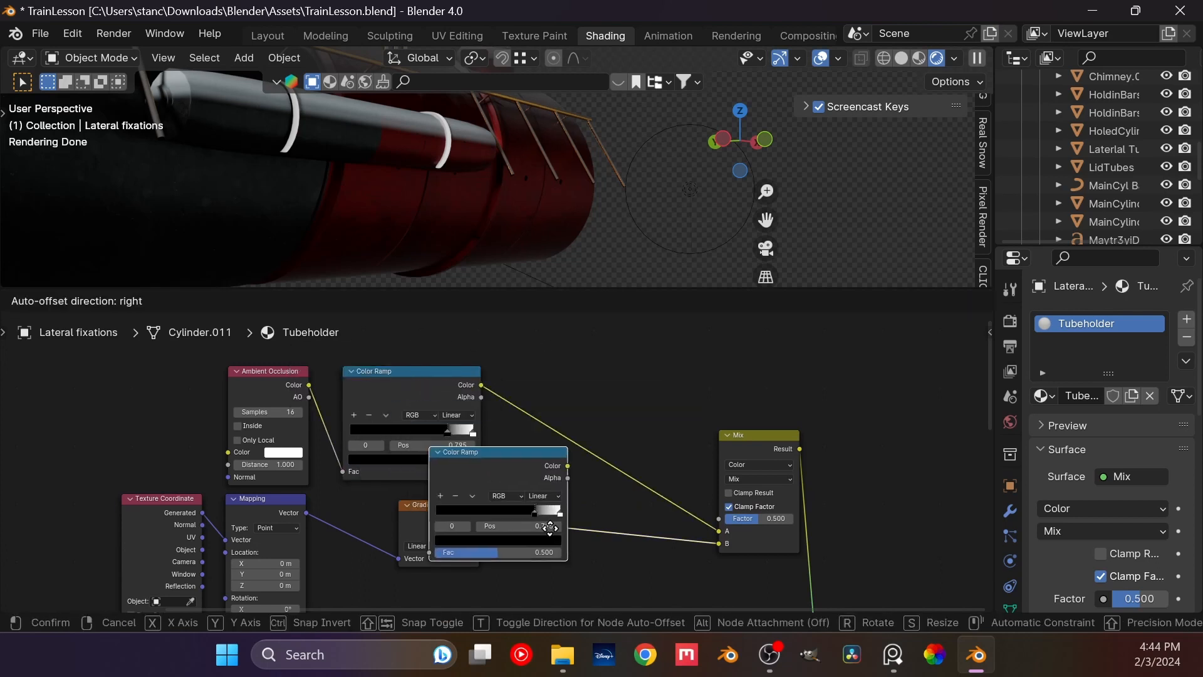
left_click(595, 521)
middle_click_drag(551, 487, 574, 460)
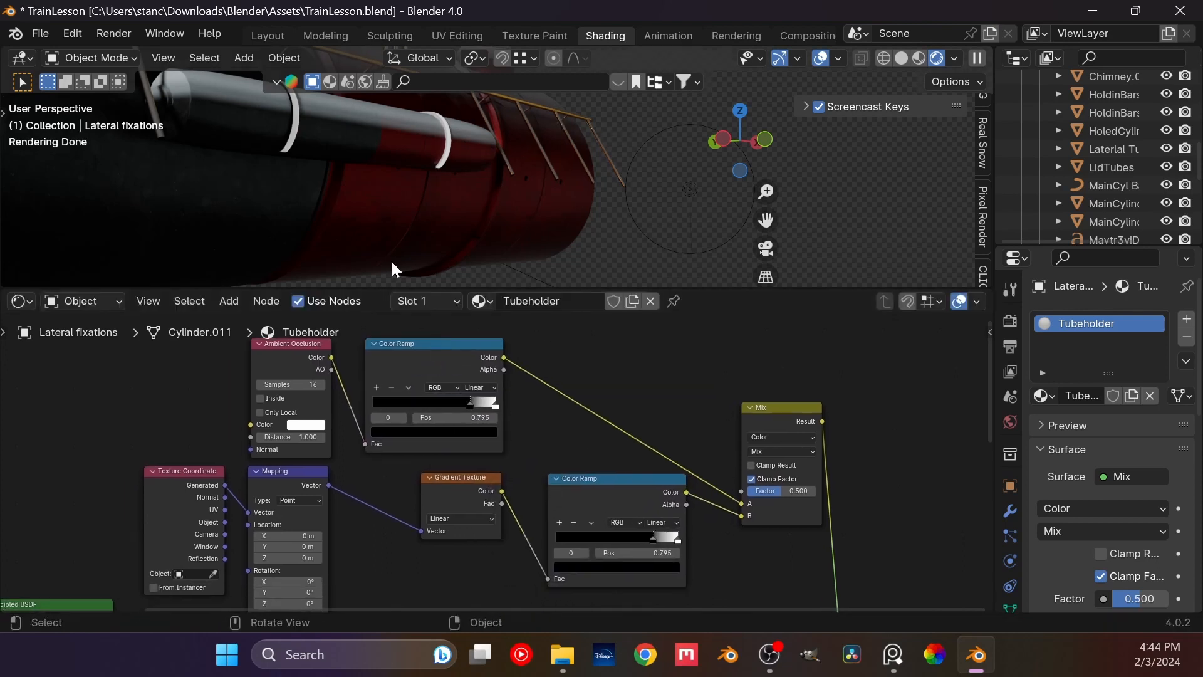
Step: Preview the gradient's Color Ramp on the fixations and set the Mapping node's Y rotation to 90°
middle_click_drag(320, 151, 363, 188)
left_click(602, 480, "ctrl+shift")
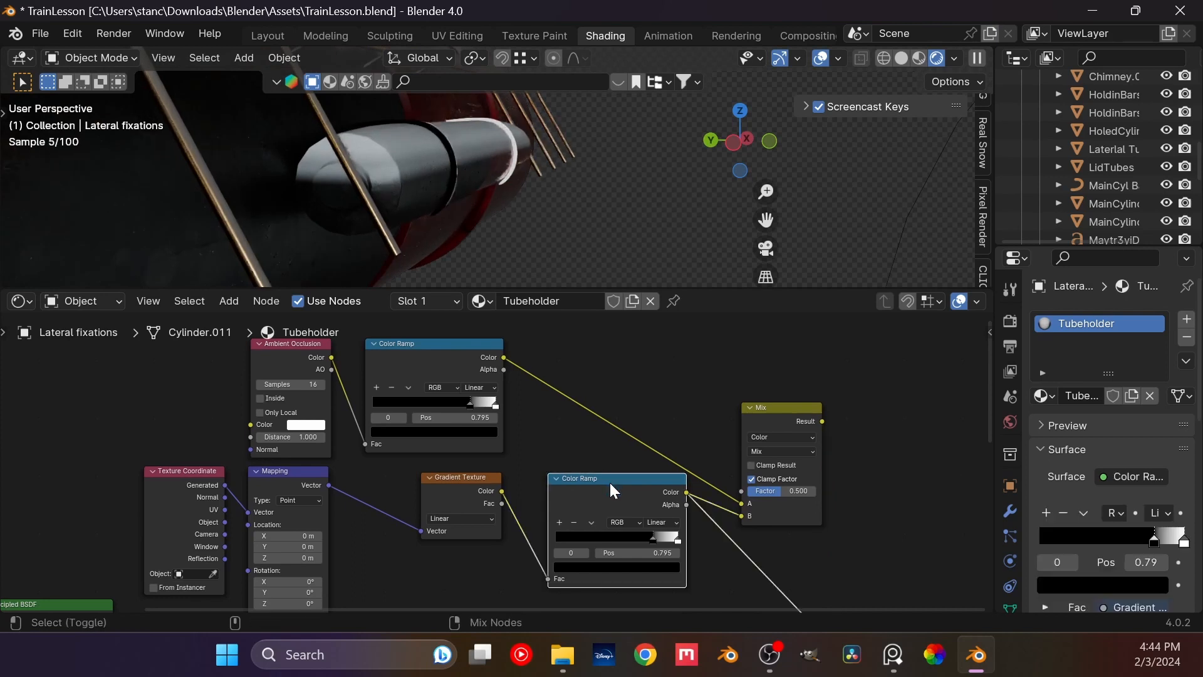
middle_click_drag(468, 168, 412, 194)
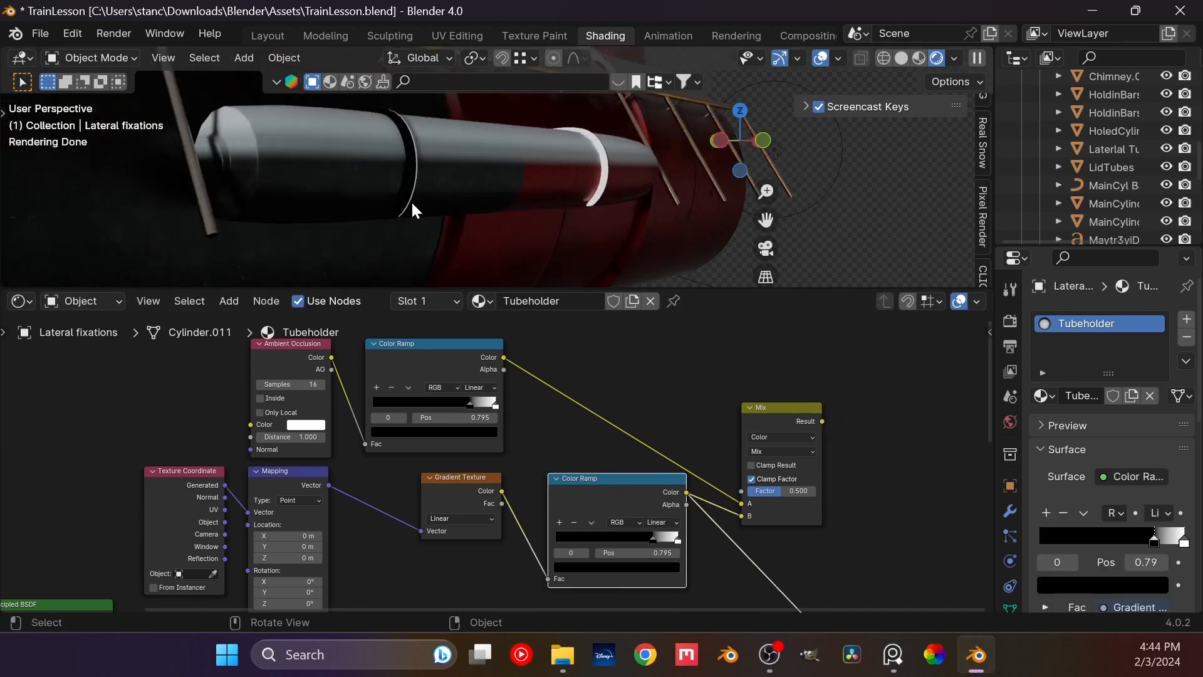
scroll(423, 493, "up", 2)
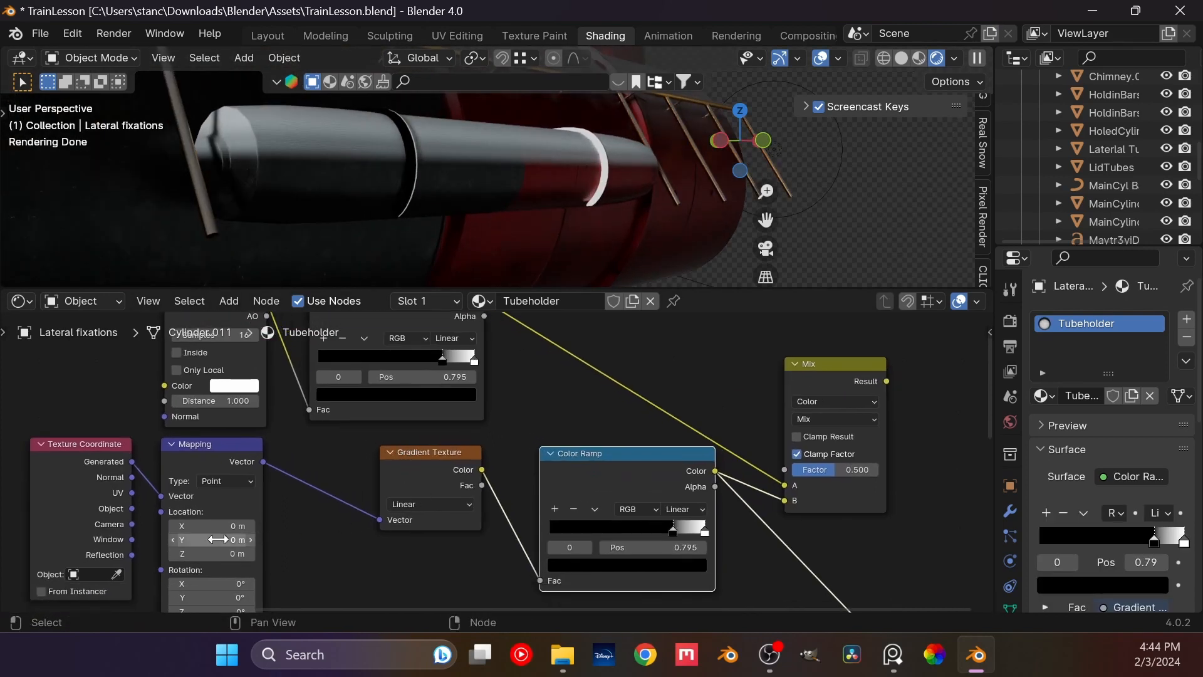
left_click(206, 597)
type("90")
key("Return")
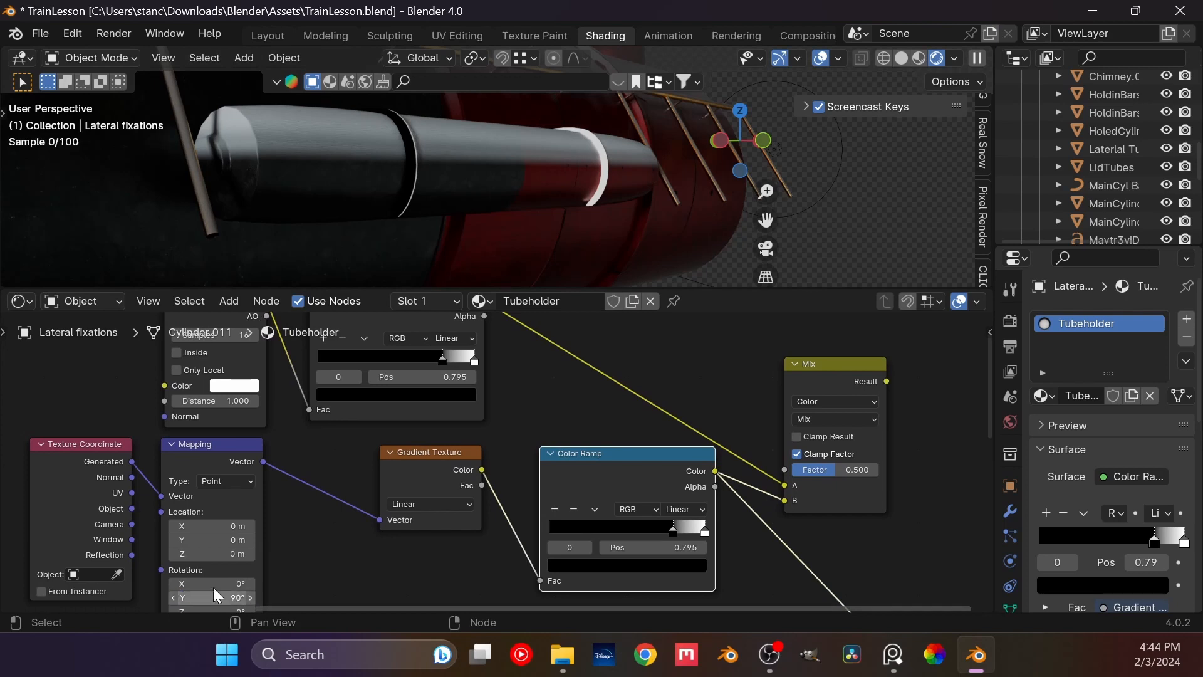
Step: Set the gradient ramp's black stop to about 0.245 and its white stop to about 0.689
left_click_drag(674, 531, 605, 536)
mouse_move(492, 211)
middle_mouse_down()
mouse_move(540, 201)
mouse_move(495, 214)
middle_mouse_up()
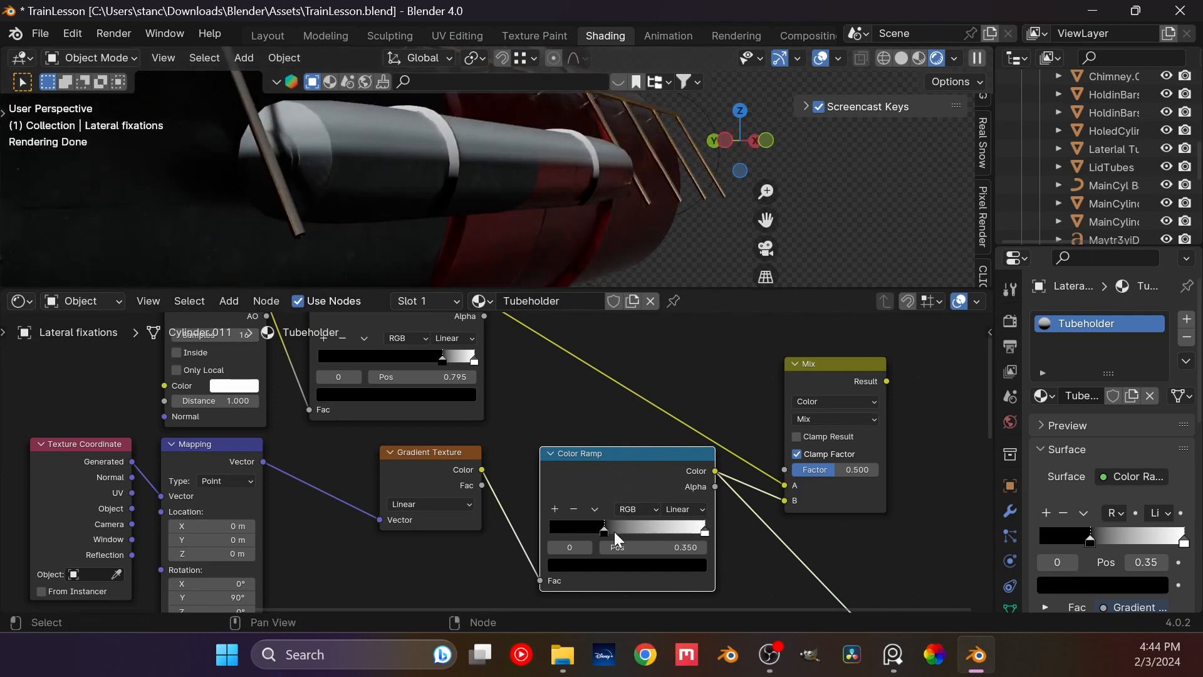
left_click_drag(615, 533, 598, 531)
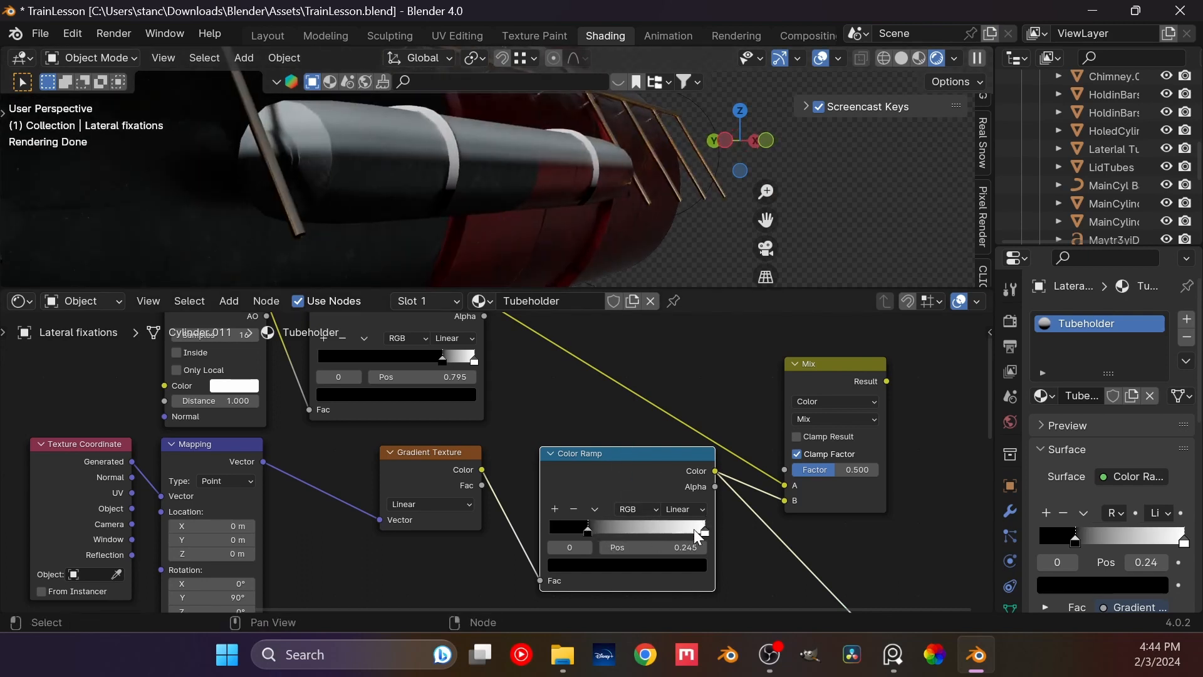
left_click_drag(694, 529, 645, 538)
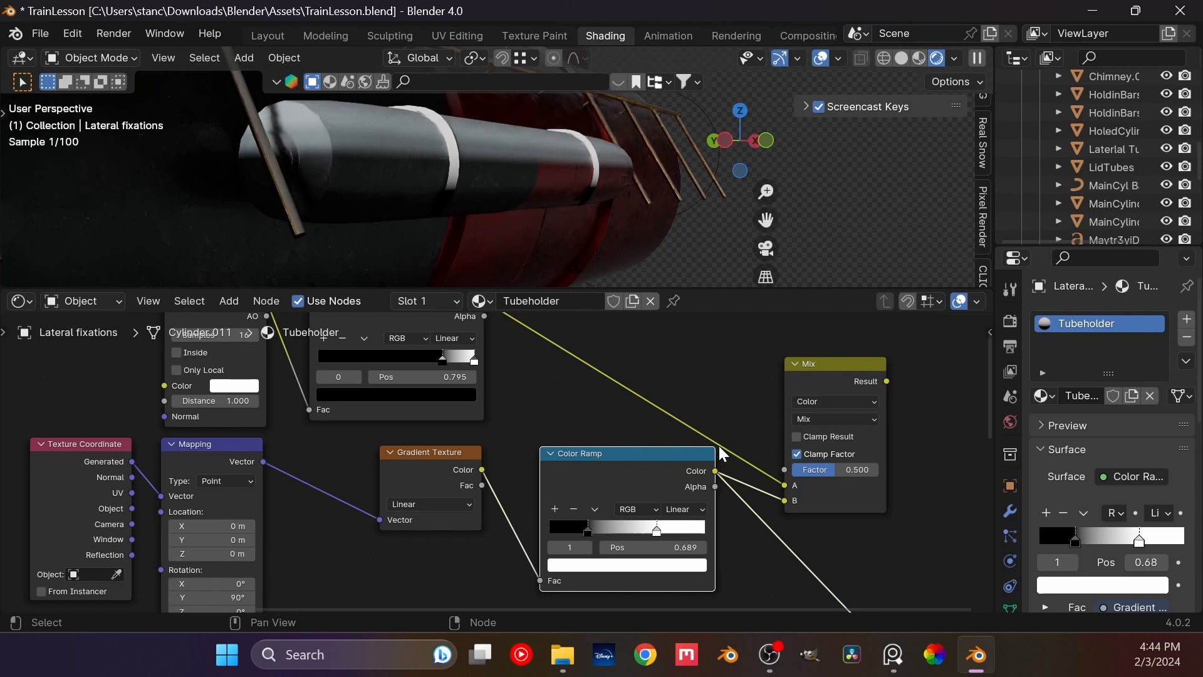
Step: Preview the Mix node, reroute the ambient occlusion ramp into its Factor input, and set color A to black
left_click(825, 371, "ctrl+shift")
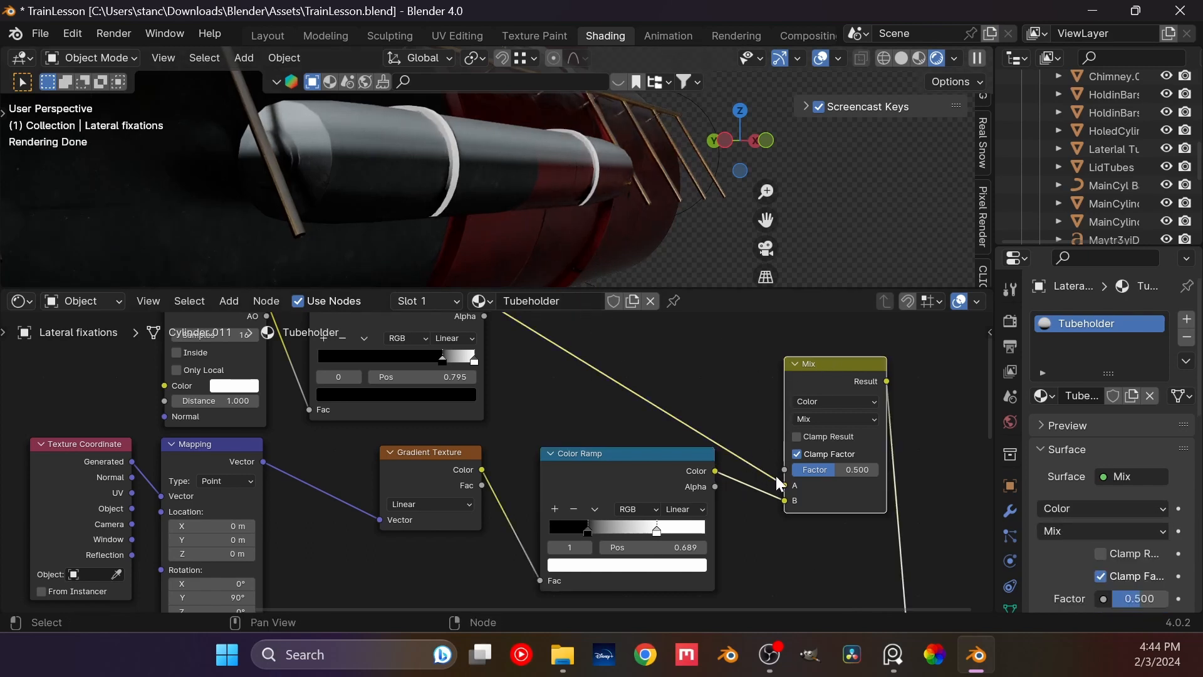
mouse_move(783, 485)
left_mouse_down()
mouse_move(783, 496)
mouse_move(783, 471)
left_mouse_up()
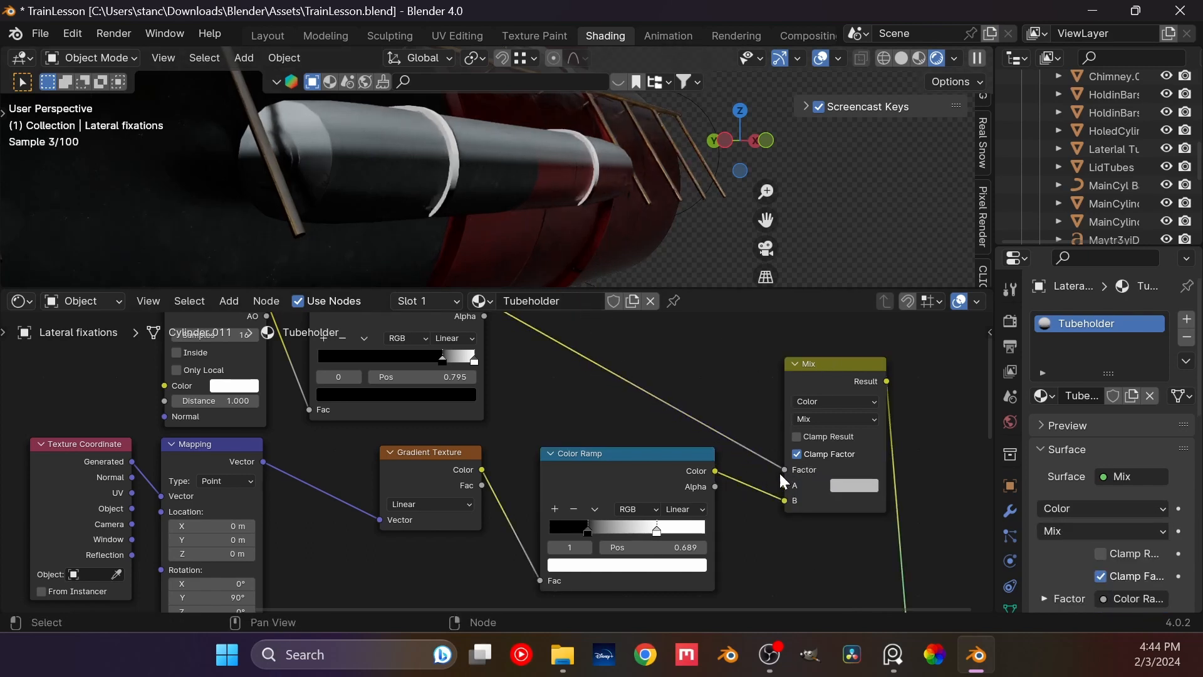
left_click(852, 486)
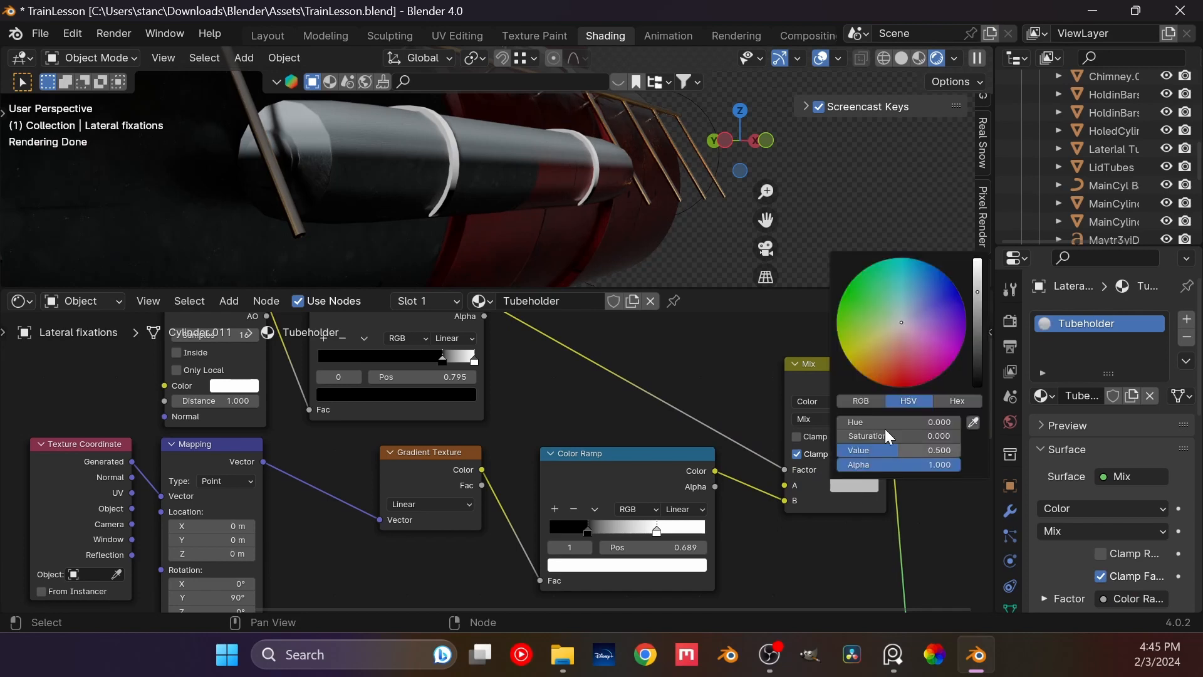
left_click_drag(976, 349, 976, 392)
middle_click_drag(541, 210, 510, 196)
scroll(680, 508, "down", 1)
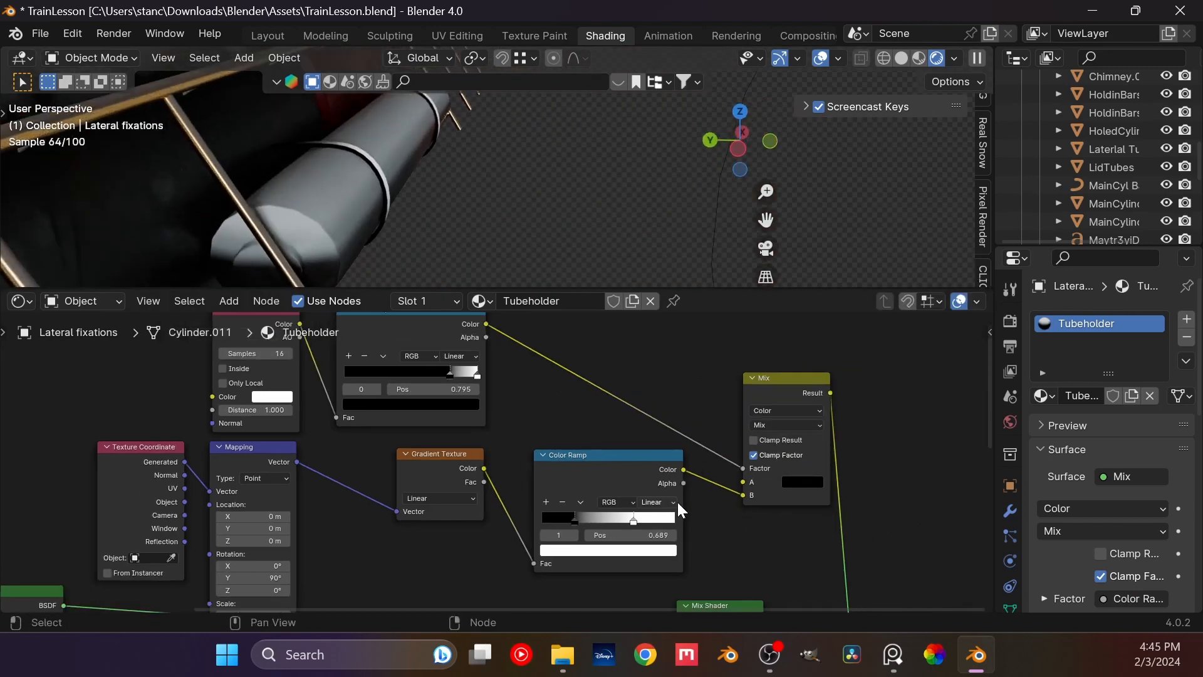
Step: Connect the Mix node's Result to the Mix Shader's Fac and route the Mix Shader into the Material Output
scroll(678, 513, "down", 6)
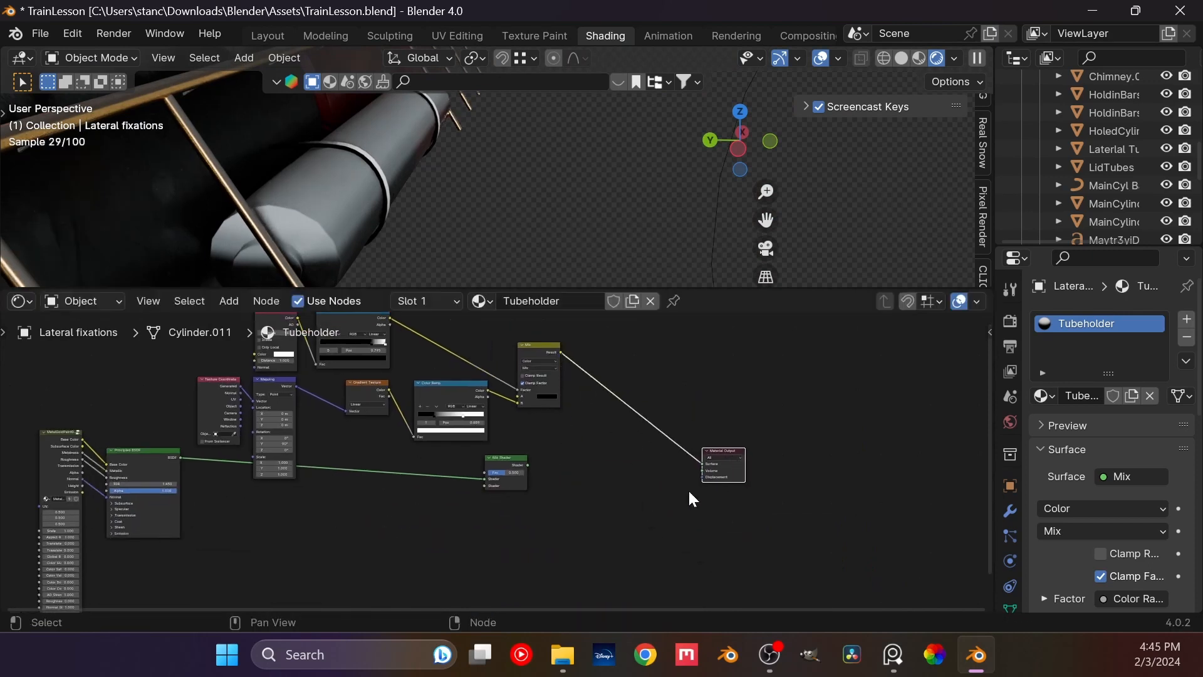
left_click_drag(510, 456, 640, 455)
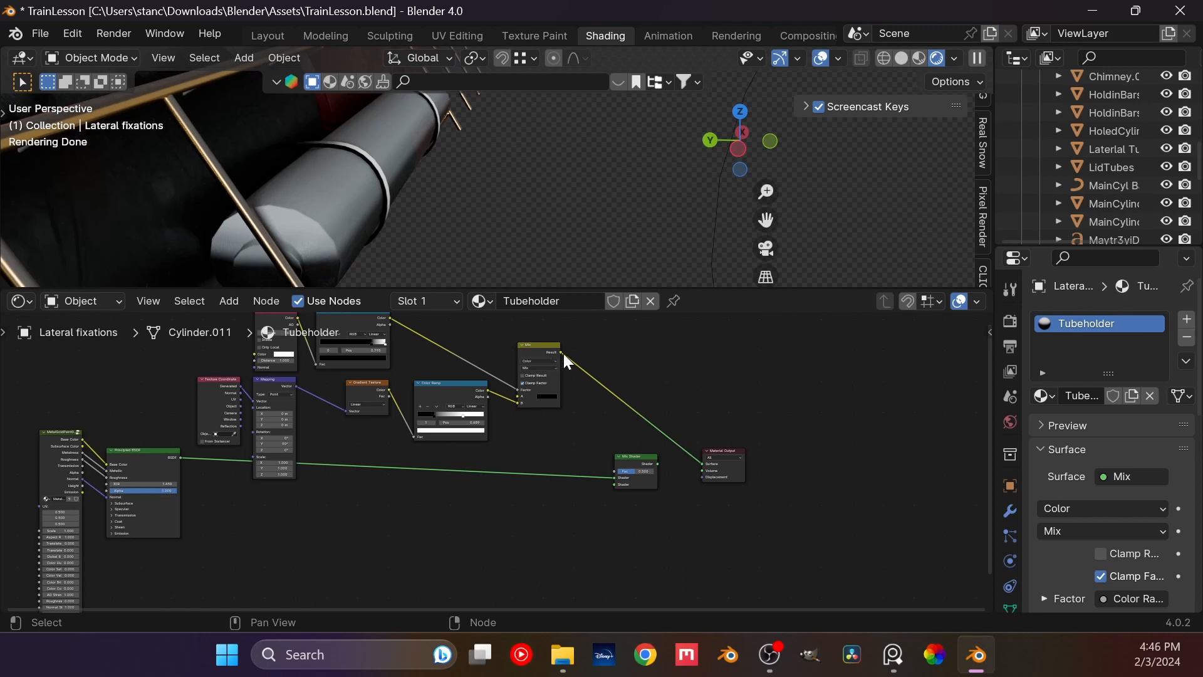
scroll(563, 355, "up", 3)
left_click_drag(544, 338, 622, 514)
left_click(655, 495, "ctrl+shift")
Step: Add the Snow node group and connect its BSDF to the Mix Shader's second Shader input
middle_click_drag(556, 566, 590, 516)
left_click(449, 523)
key("shift+a")
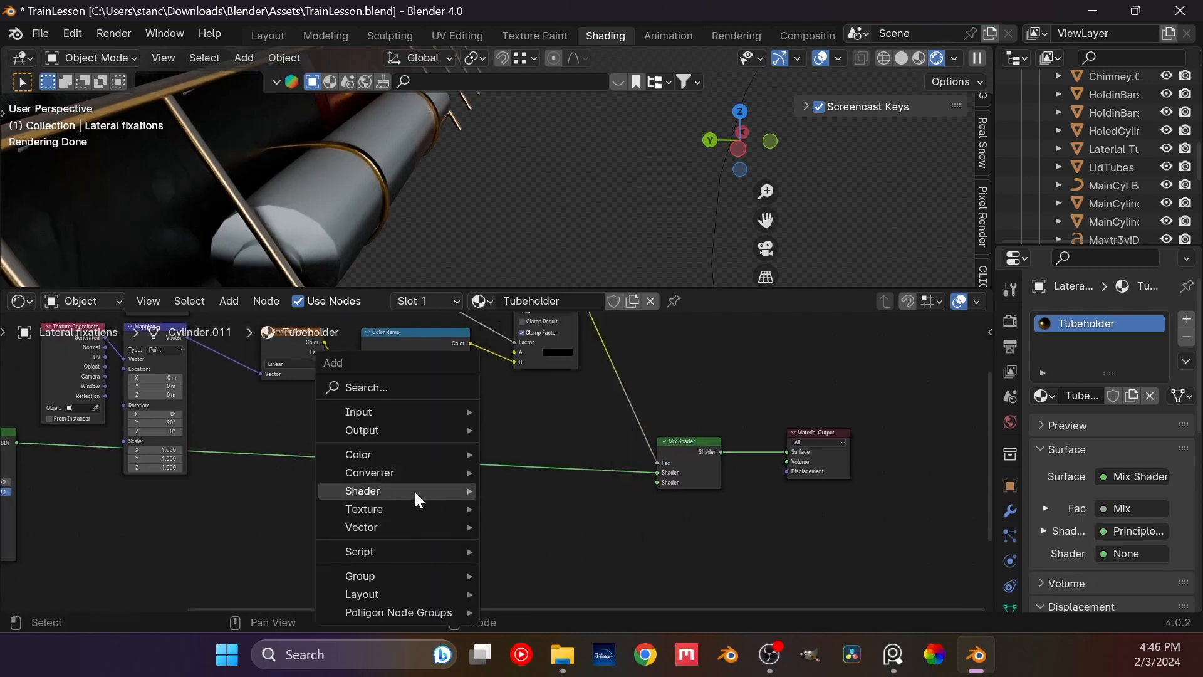
mouse_move(420, 458)
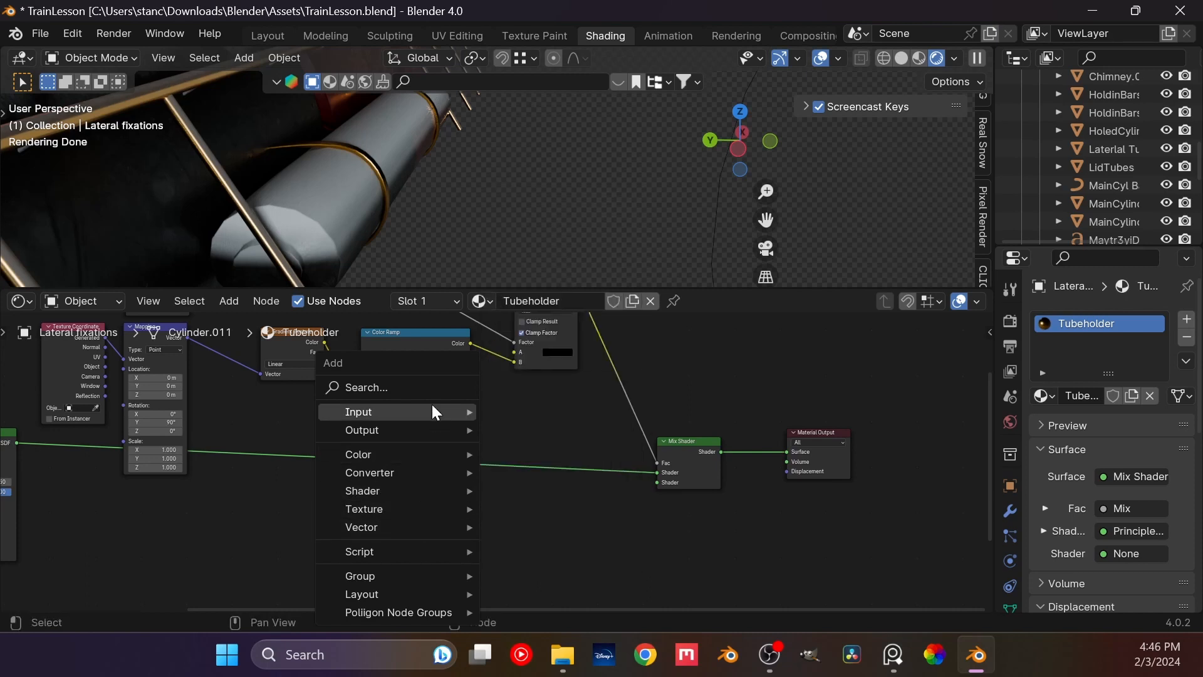
mouse_move(430, 574)
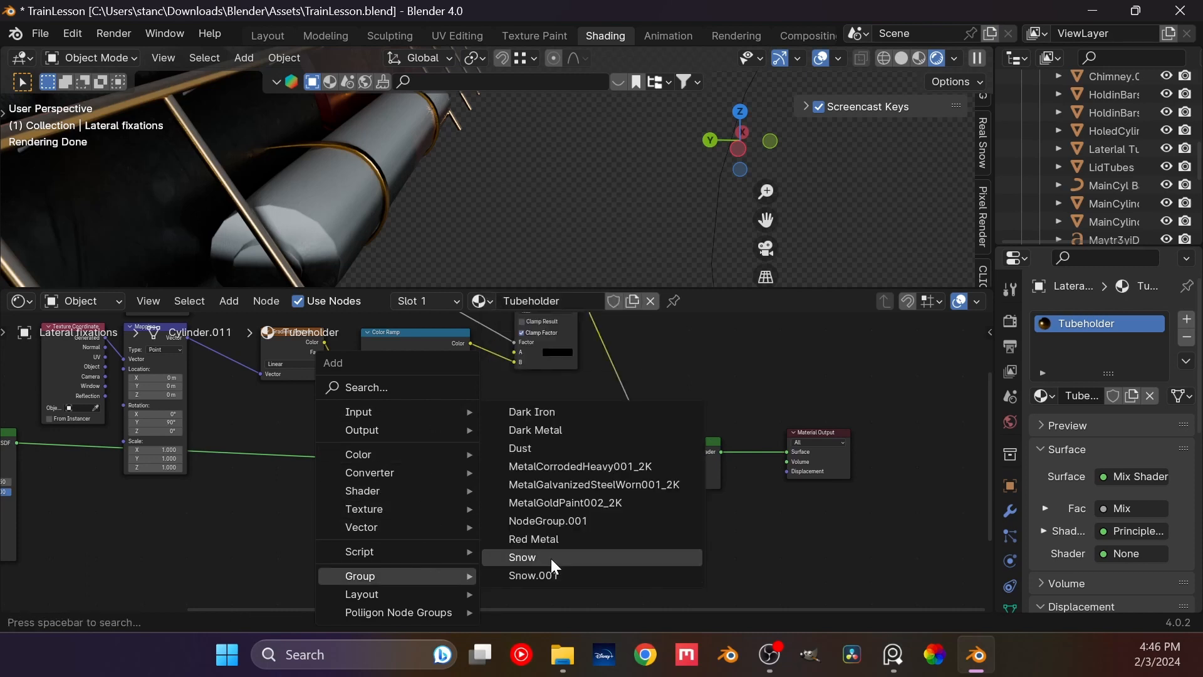
left_click(550, 561)
left_click(513, 525)
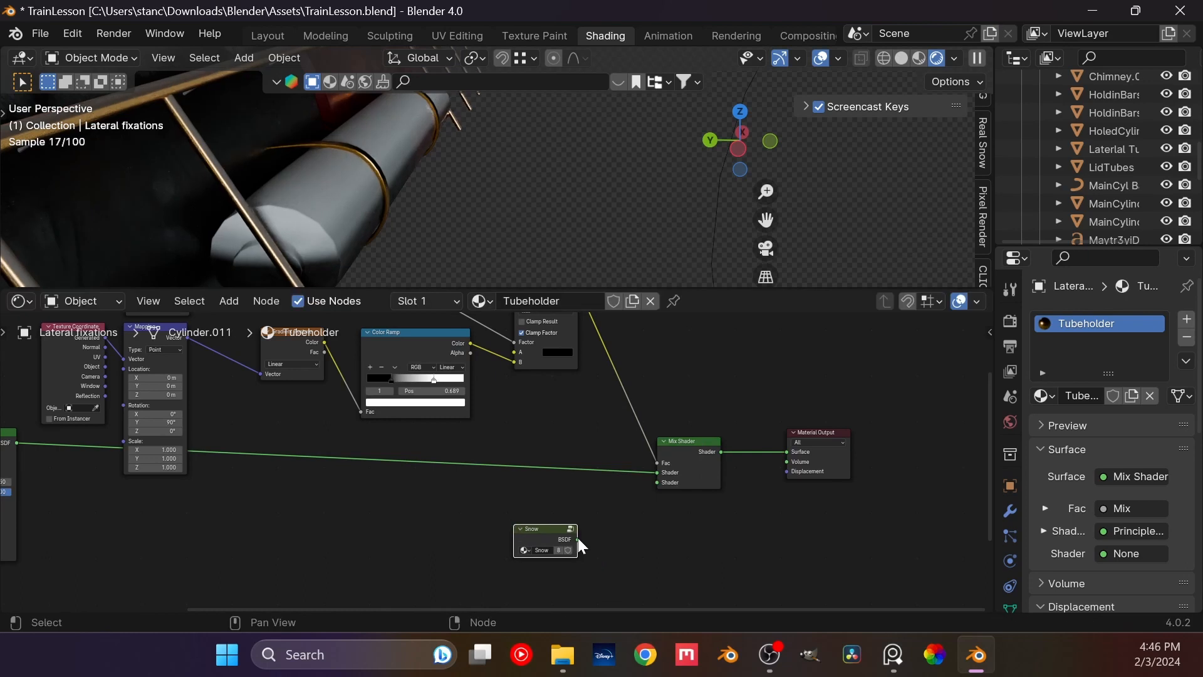
left_click_drag(578, 539, 651, 488)
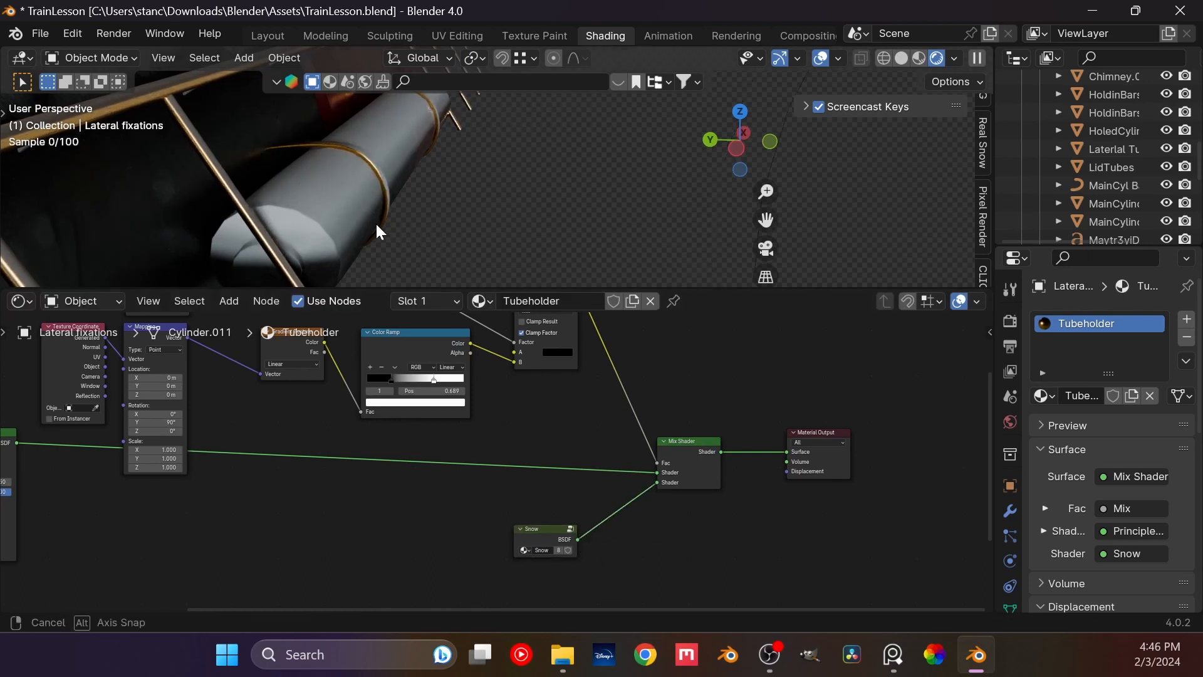
middle_click_drag(375, 222, 294, 207)
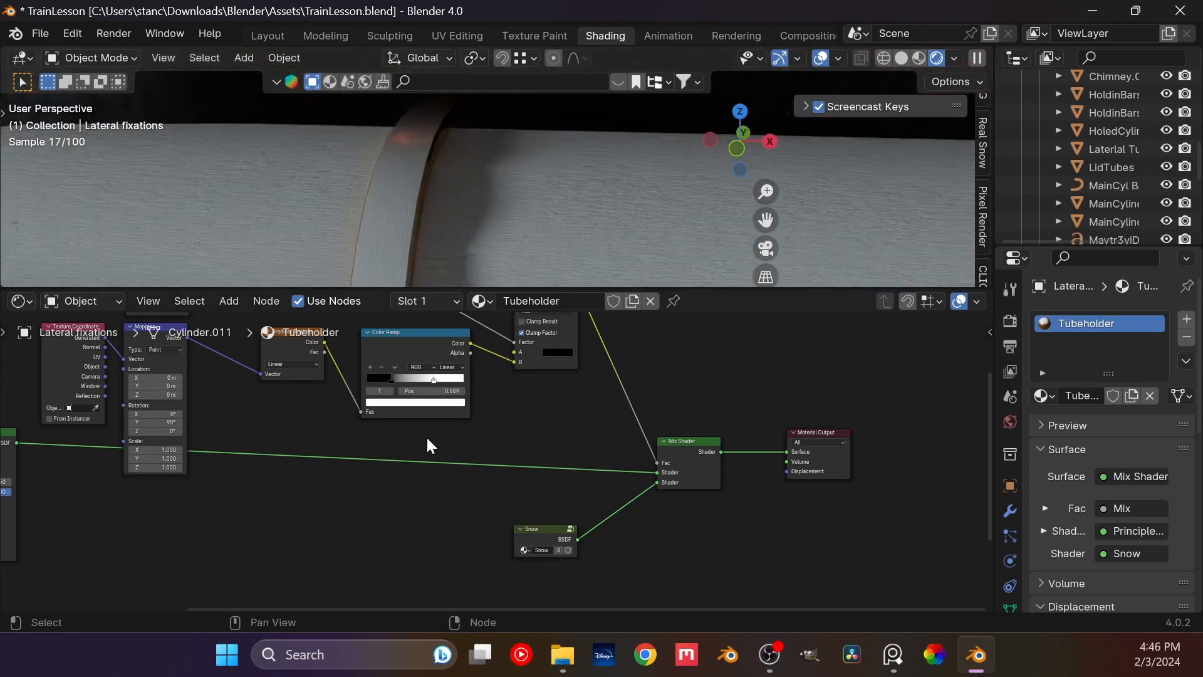
Step: Preview the Mix node's mask on the lateral fixations
middle_click_drag(426, 435, 328, 579)
left_click(438, 407, "ctrl+shift")
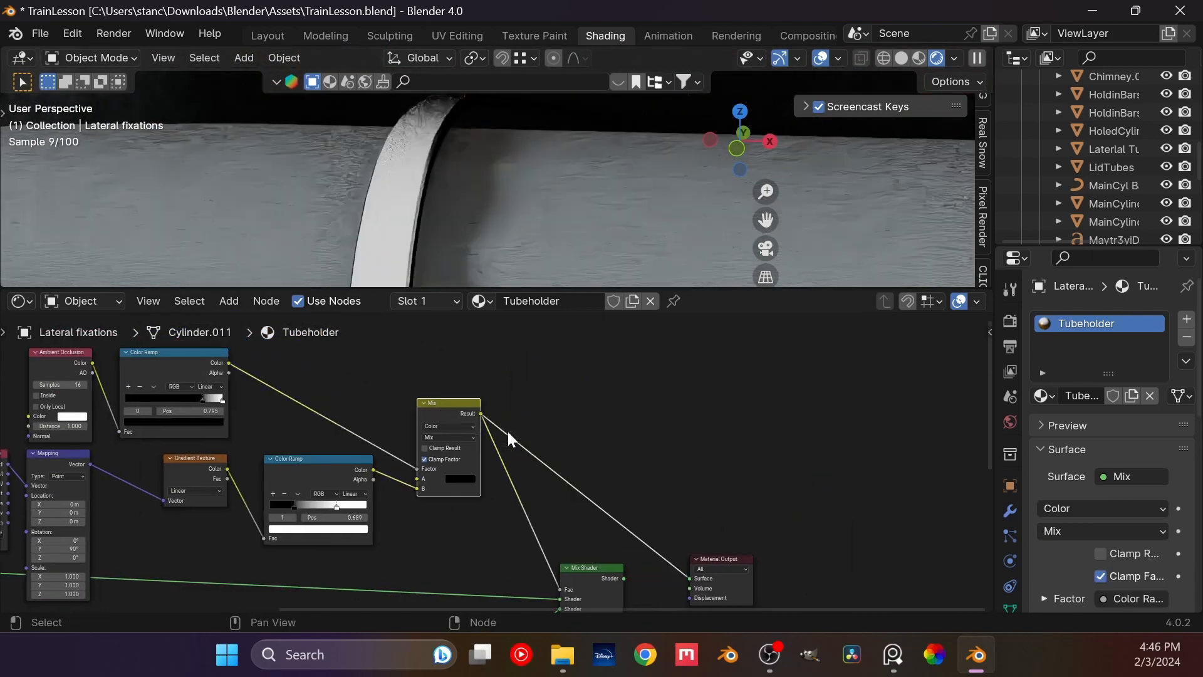
scroll(583, 410, "down", 2)
middle_click_drag(514, 263, 437, 225)
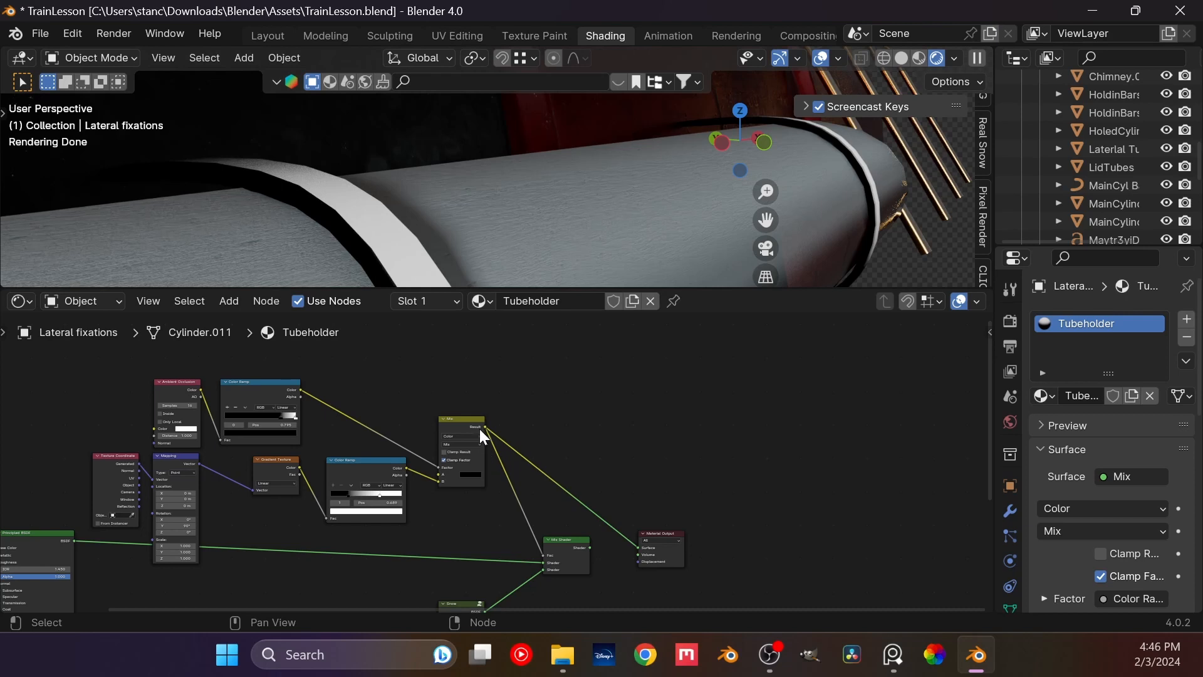
Step: Move the ambient occlusion nodes upward and add a Noise Texture node between them and the Gradient Texture
middle_click_drag(344, 398, 473, 450)
left_click_drag(461, 483, 230, 384)
left_click_drag(378, 434, 389, 354)
left_click(409, 475)
key("shift+a")
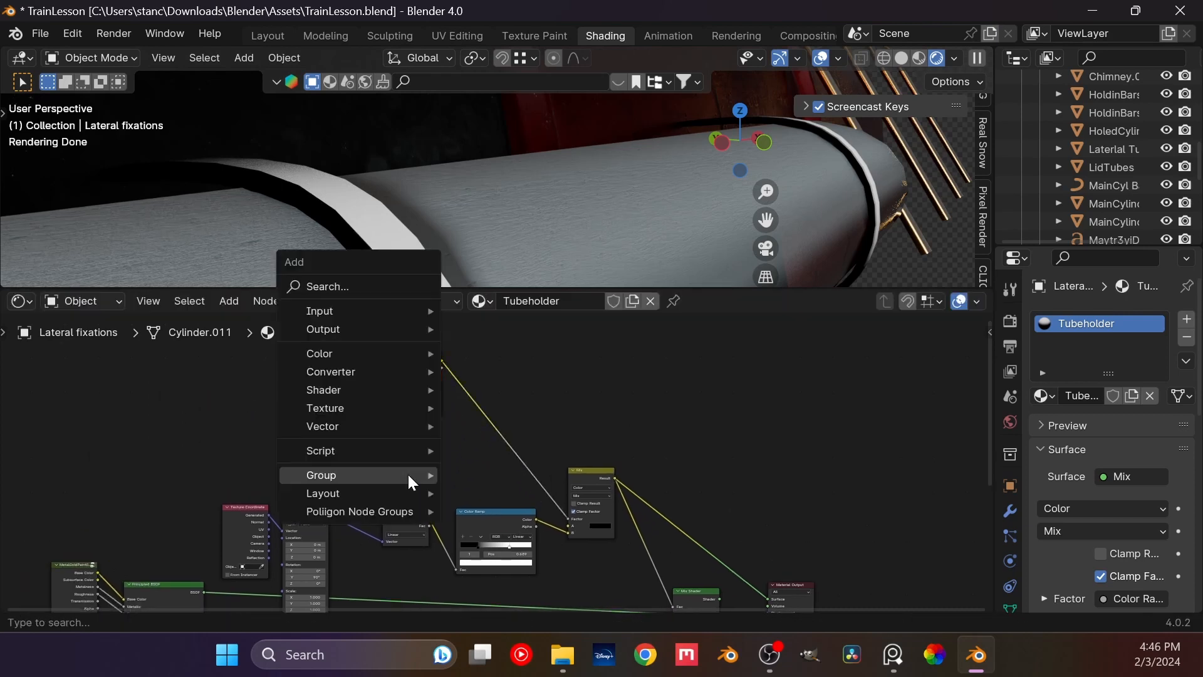
left_click(376, 286)
type("noise")
key("Return")
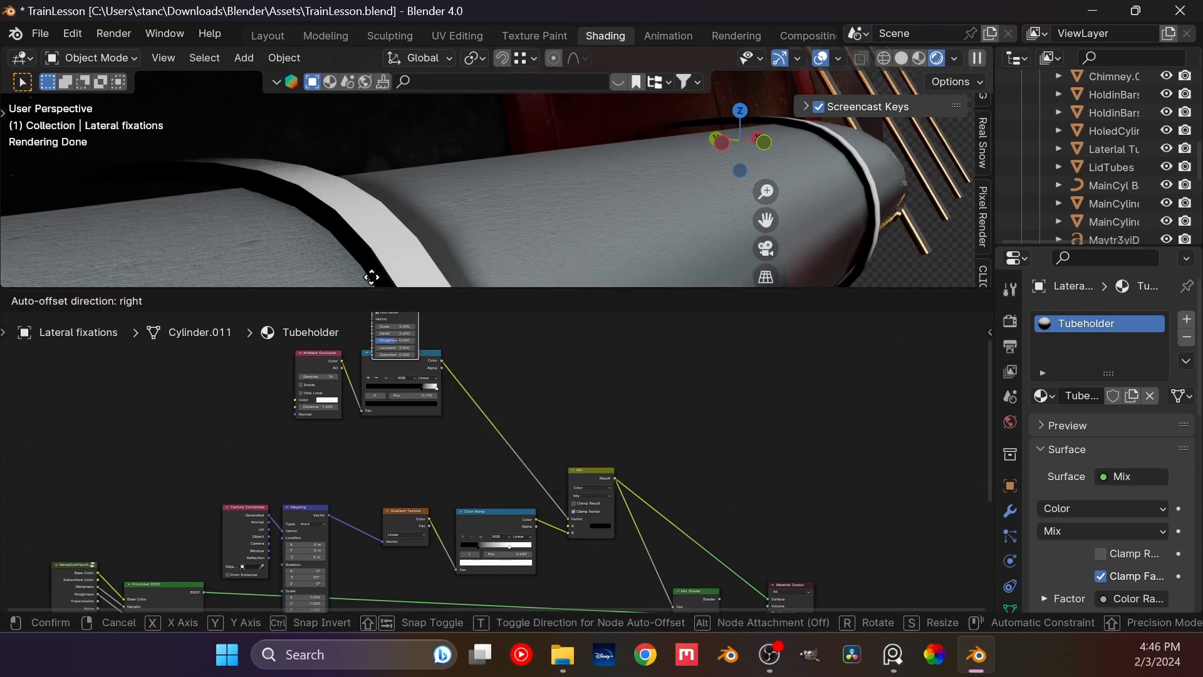
left_click(384, 384)
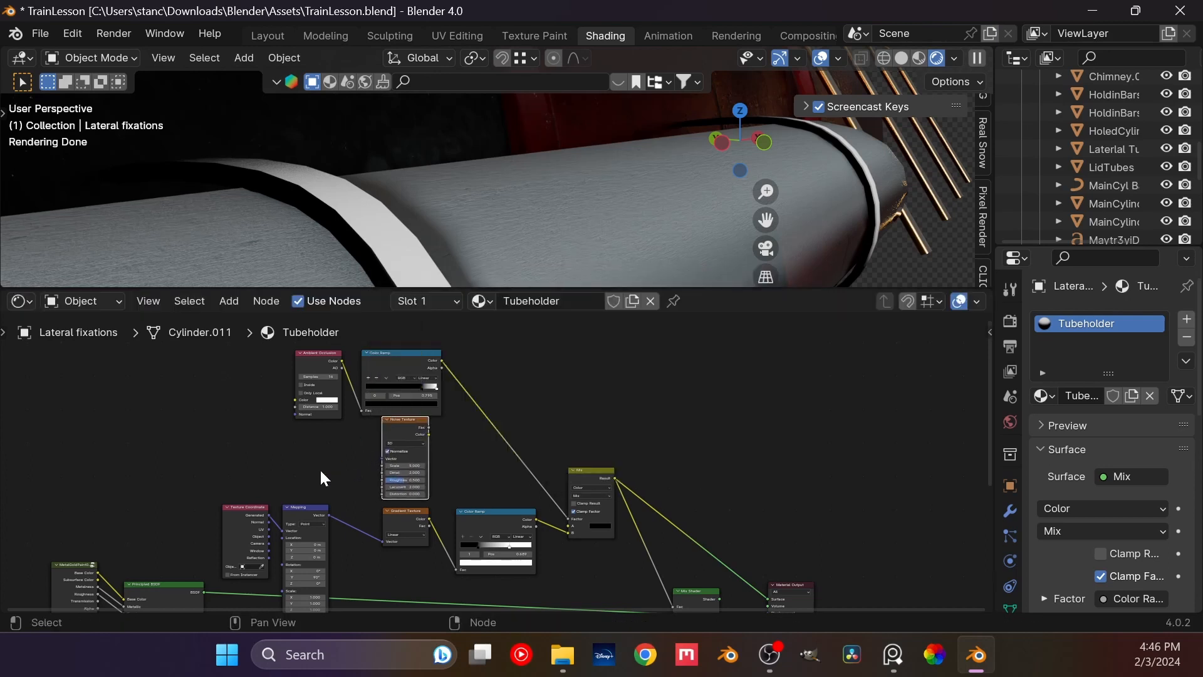
Step: Collapse the gradient's Texture Coordinate and Mapping nodes and move them closer to the Gradient Texture
left_click(287, 507)
left_click(226, 507)
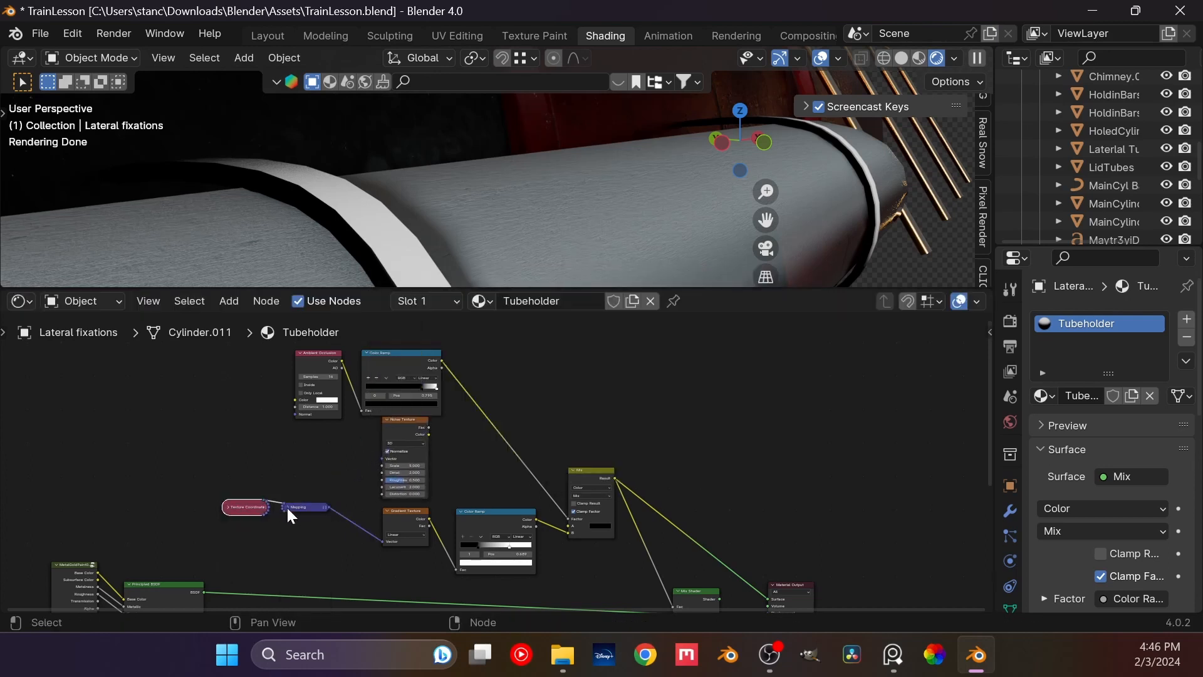
key("g")
left_click(375, 532)
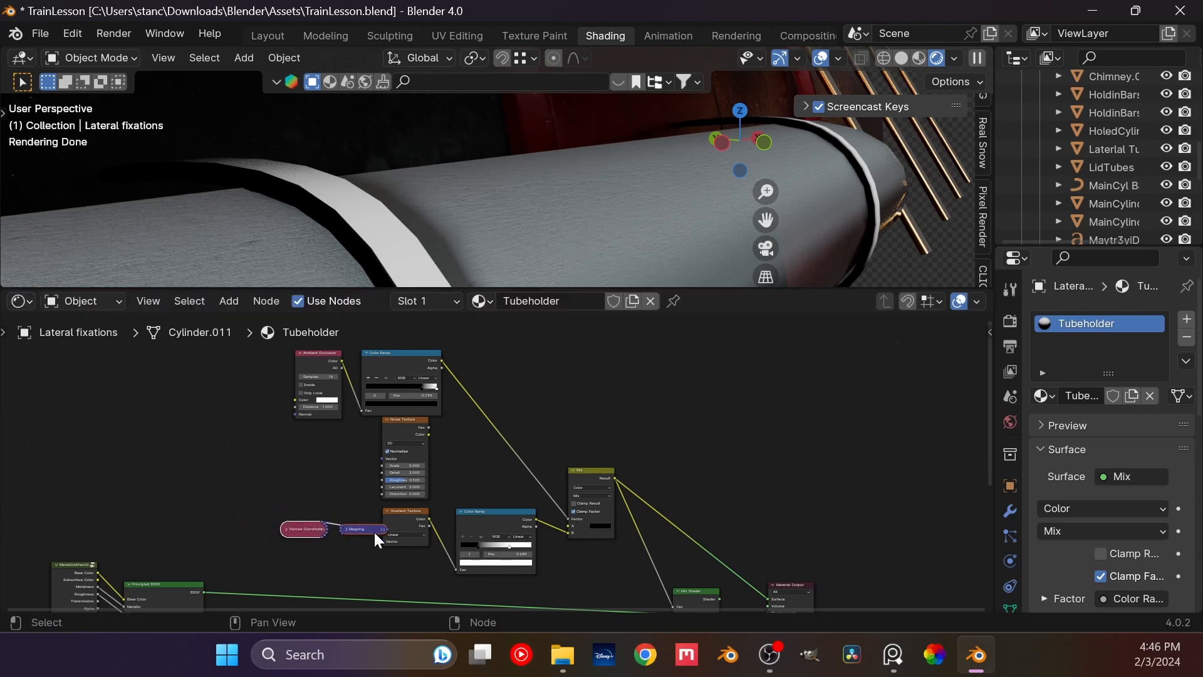
left_click_drag(372, 533, 352, 540)
Step: Give the Noise Texture a Texture Coordinate and Mapping setup and connect its Fac to the Mix node's A input
left_click_drag(394, 424, 200, 421)
key("ctrl+t")
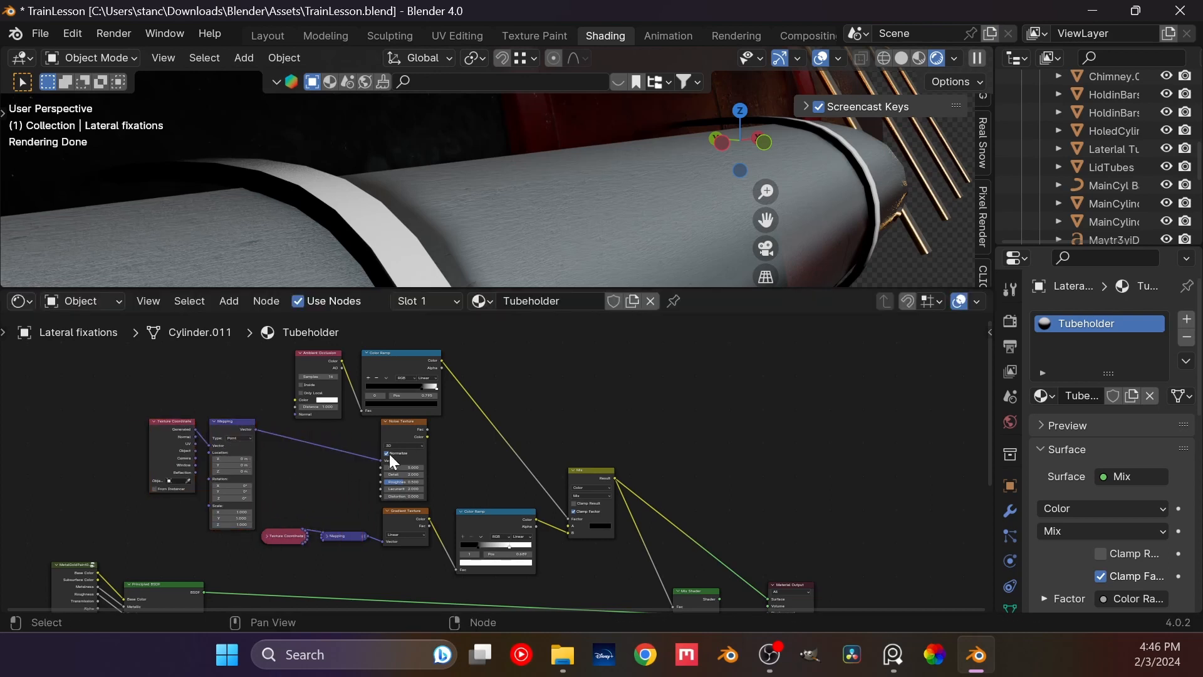
left_click_drag(428, 430, 571, 525)
Step: Set the Noise Texture's Scale to 500
scroll(362, 488, "up", 4)
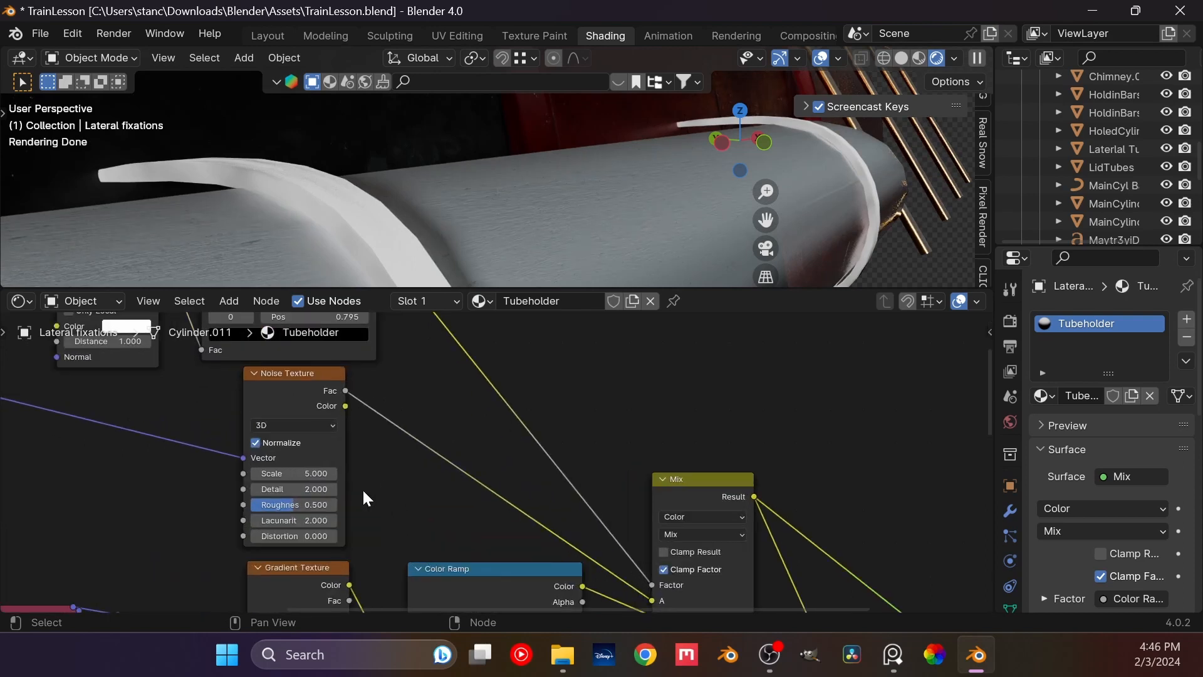
left_click_drag(321, 487, 586, 486)
left_click(330, 482)
type("500")
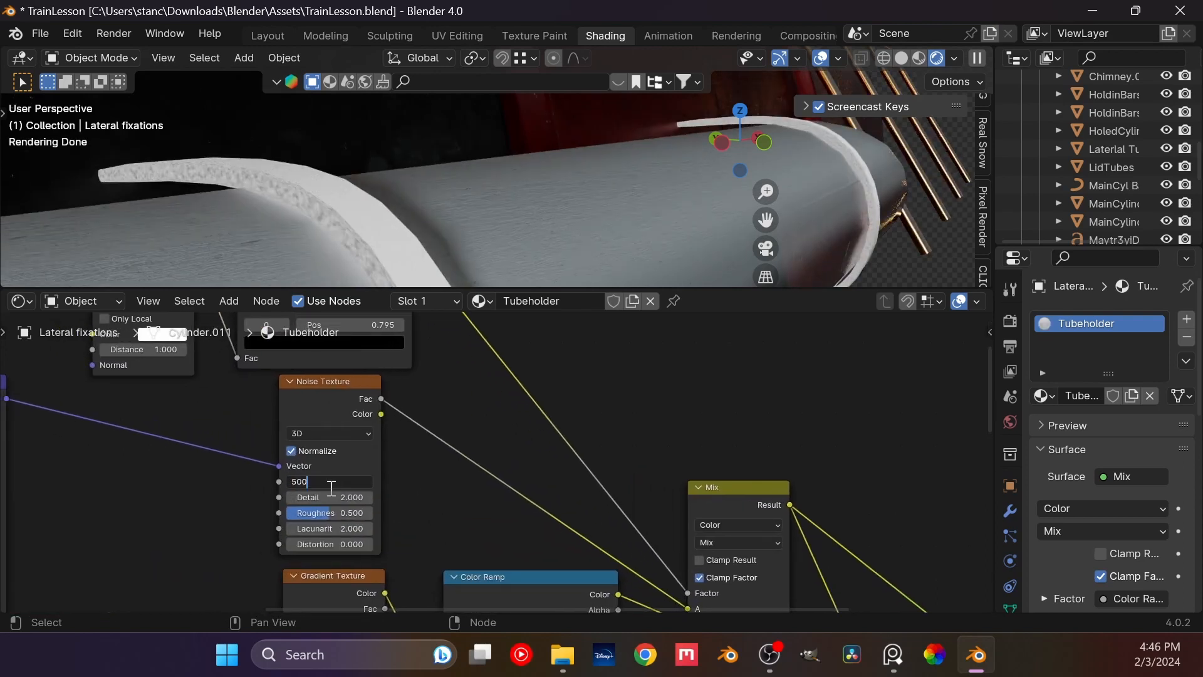
key("Return")
Step: Set the Noise Texture's Detail to 5.5 and its Roughness to 8.5
left_click(334, 497)
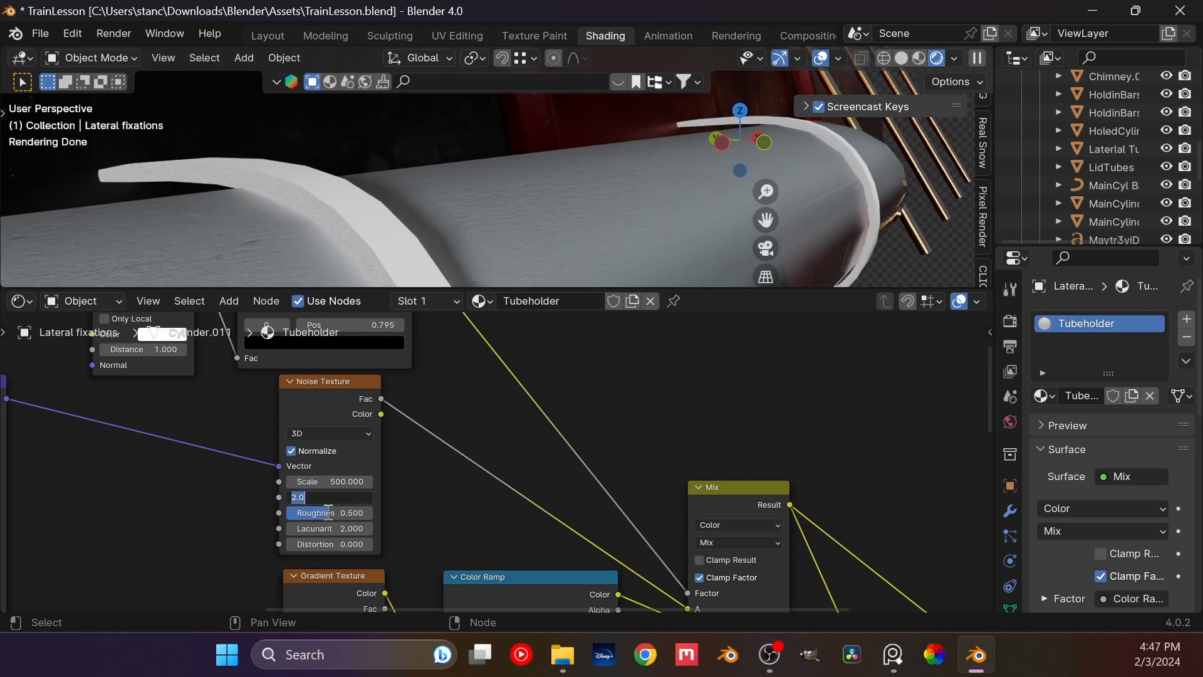
type("5.5")
key("Return")
left_click(325, 512)
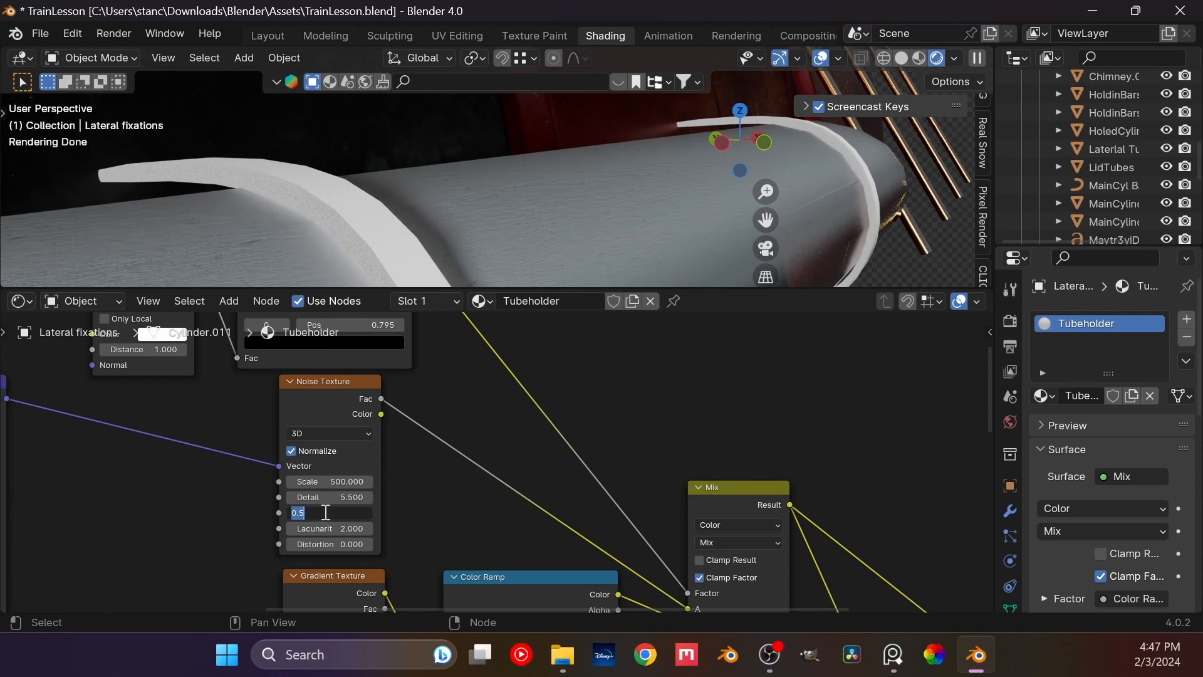
type("8.5")
key("Return")
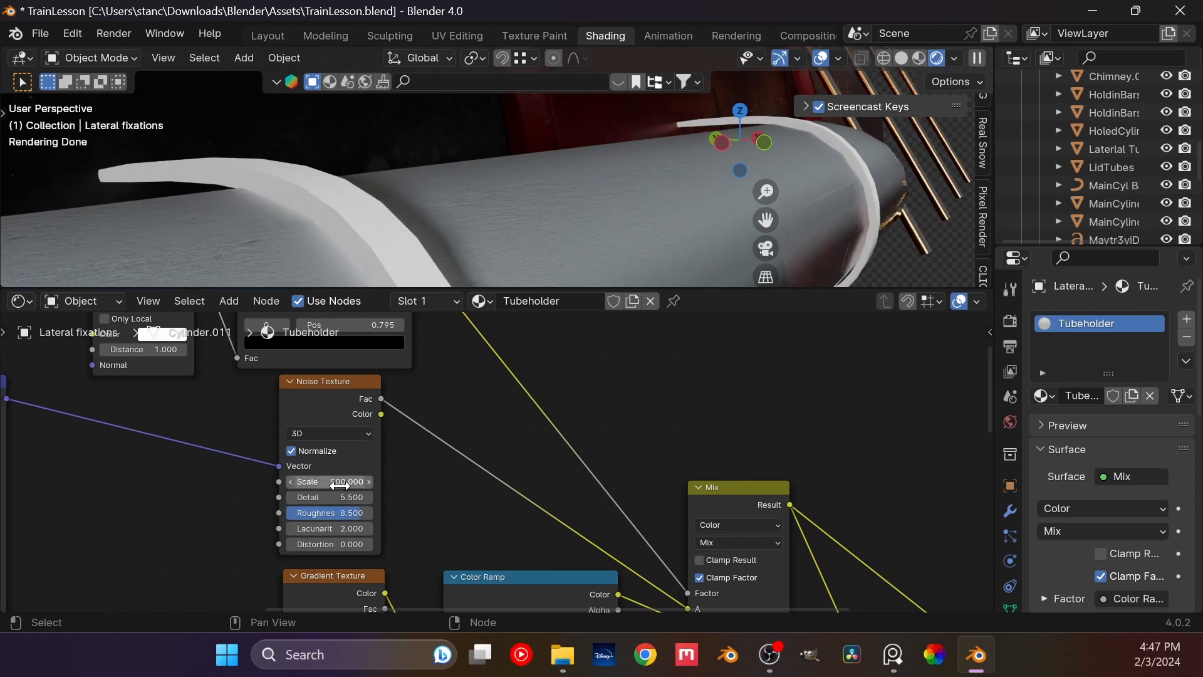
left_click(344, 434)
left_click(336, 504)
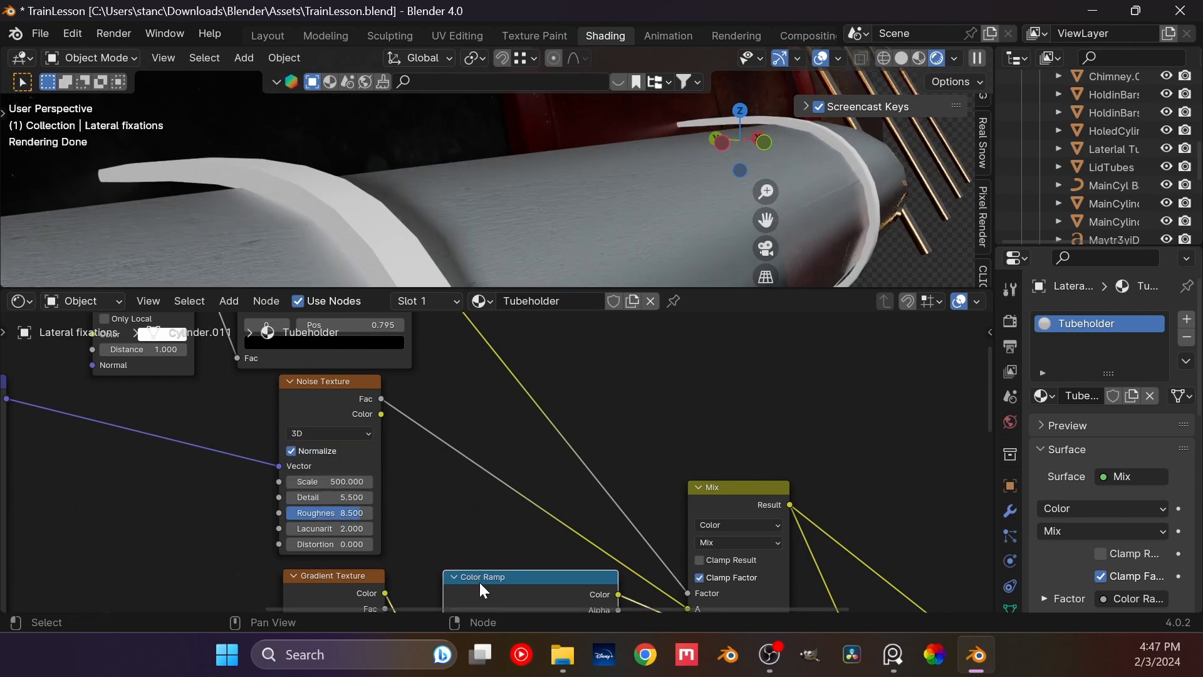
Step: Insert a Color Ramp copy between the Noise Texture and Mix node, flipped white to black with the black stop at about 0.430
left_click_drag(479, 580, 489, 422)
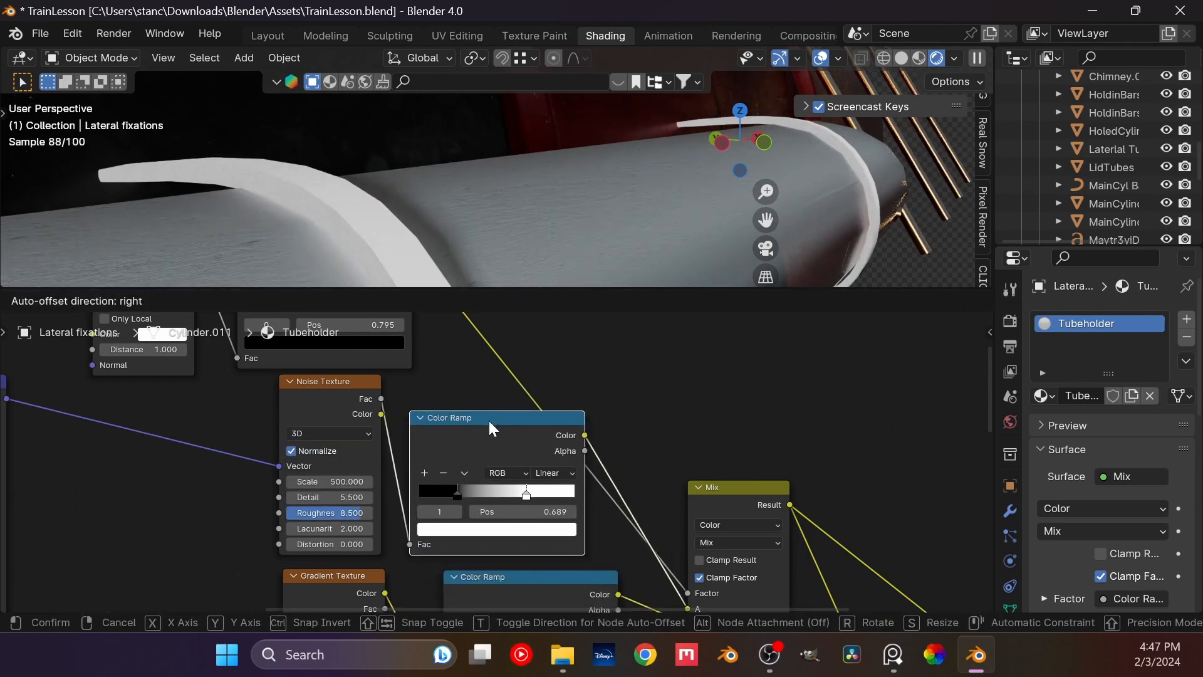
left_click_drag(453, 494, 412, 492)
mouse_move(510, 494)
left_mouse_down()
mouse_move(404, 489)
mouse_move(488, 499)
left_mouse_up()
middle_click_drag(306, 186, 325, 187)
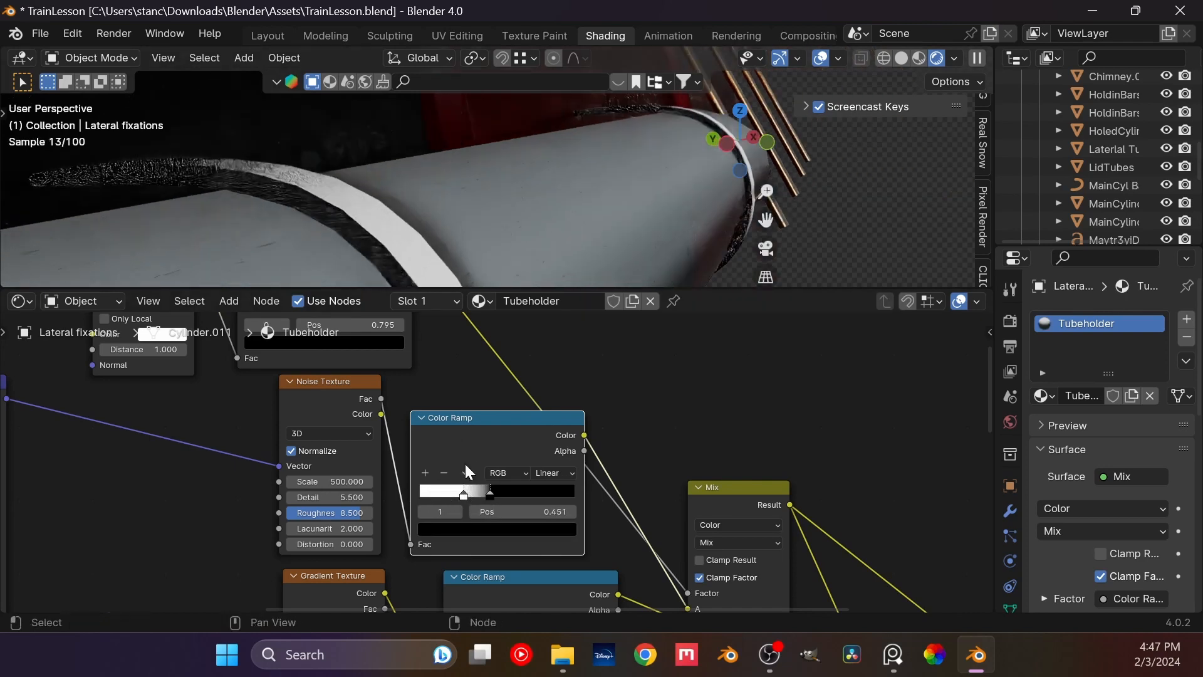
left_click_drag(464, 500, 489, 494)
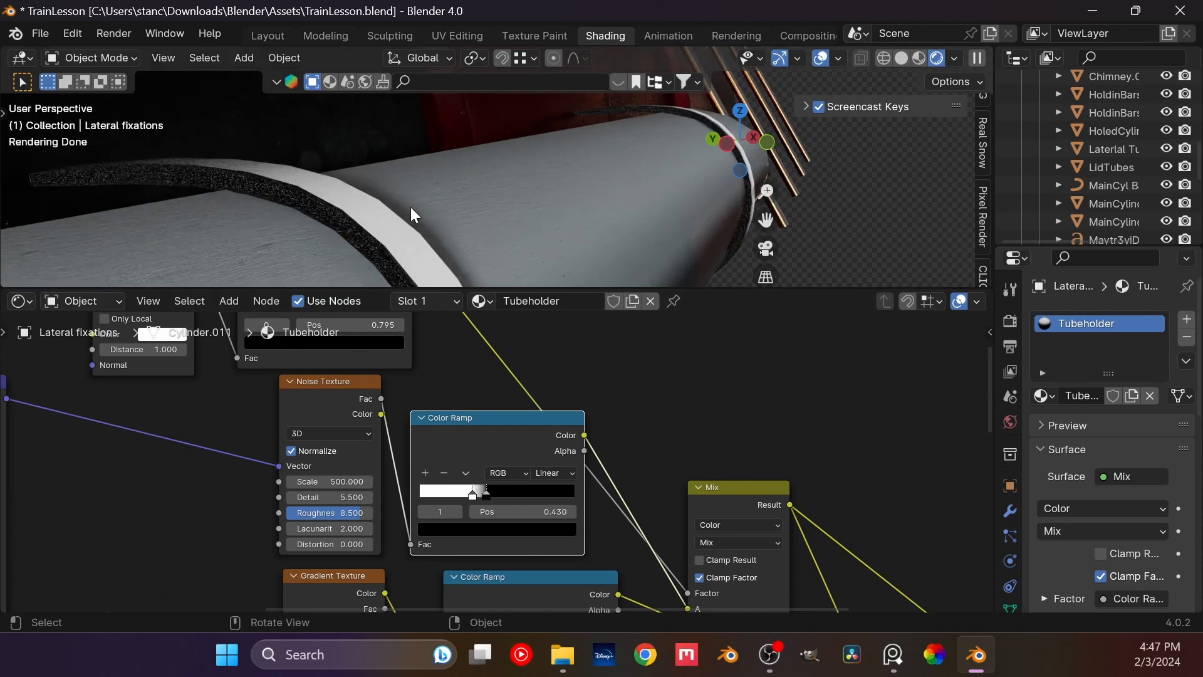
Step: Collapse the noise's Texture Coordinate and Mapping nodes beside it and align the ambient occlusion nodes with the other mask nodes
scroll(426, 244, "down", 2)
scroll(605, 445, "down", 3)
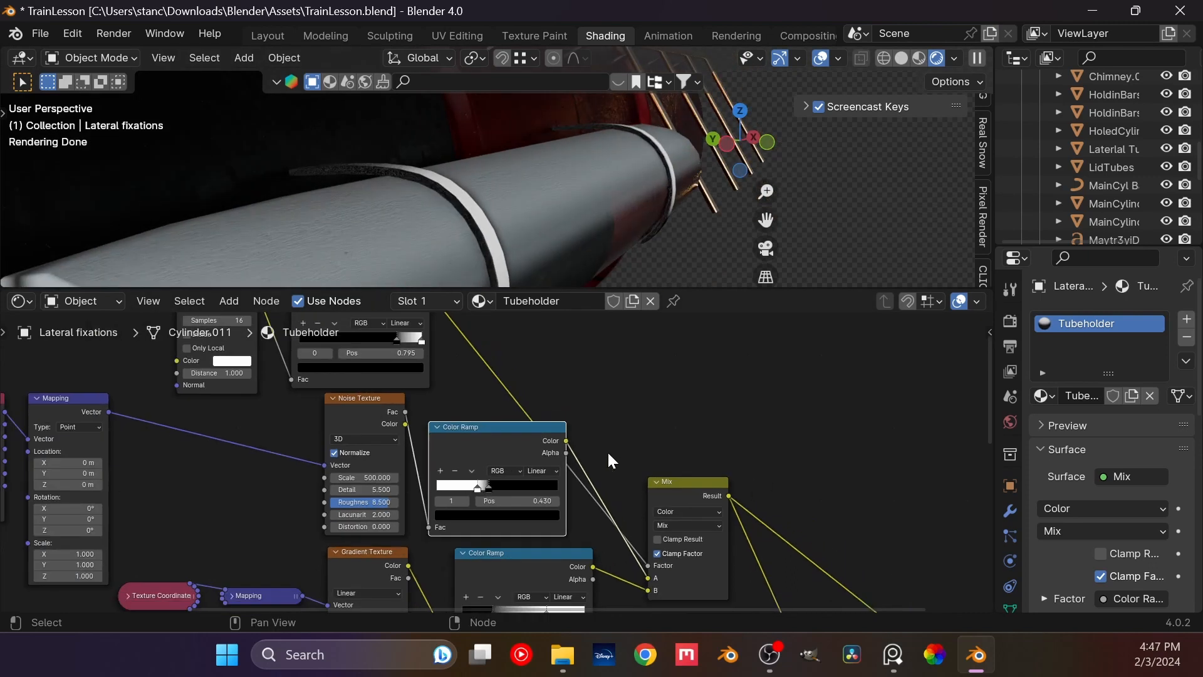
scroll(605, 442, "down", 2)
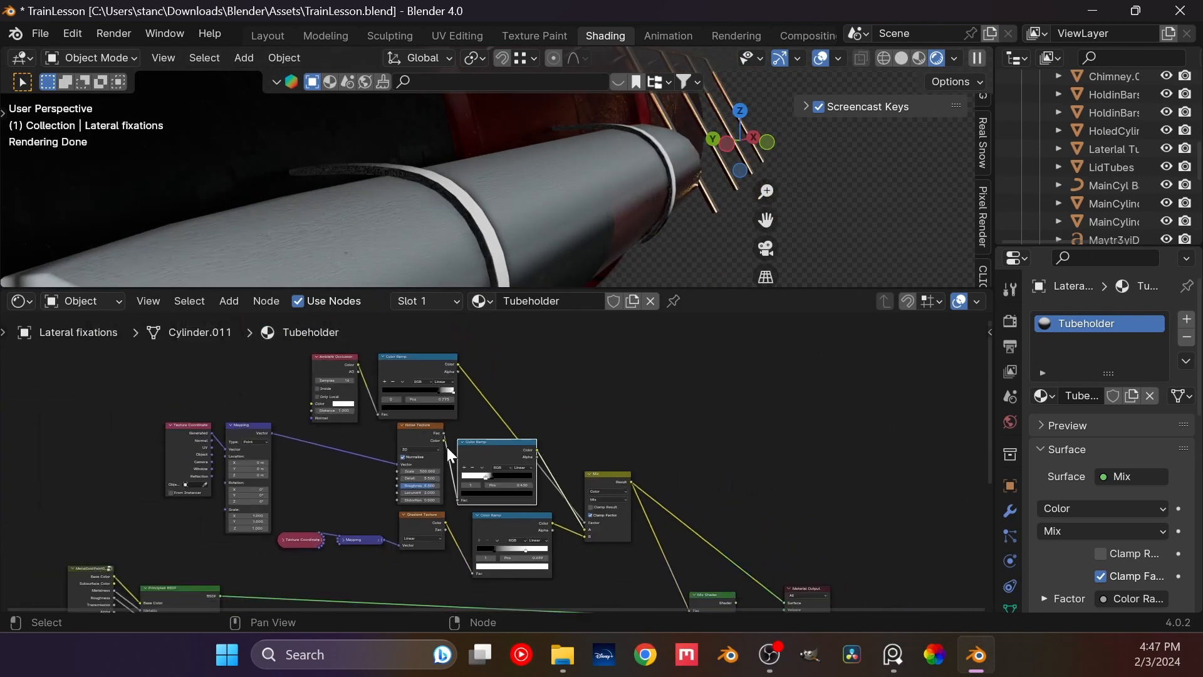
left_click(240, 432)
left_click(229, 425)
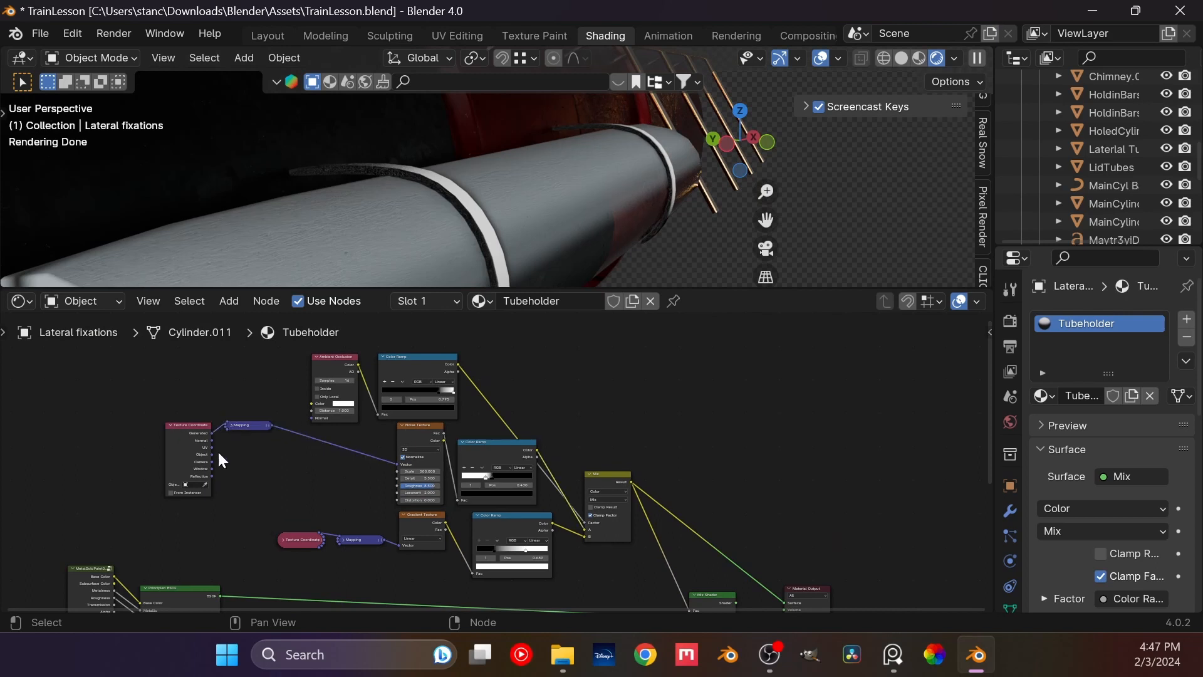
left_click(170, 425)
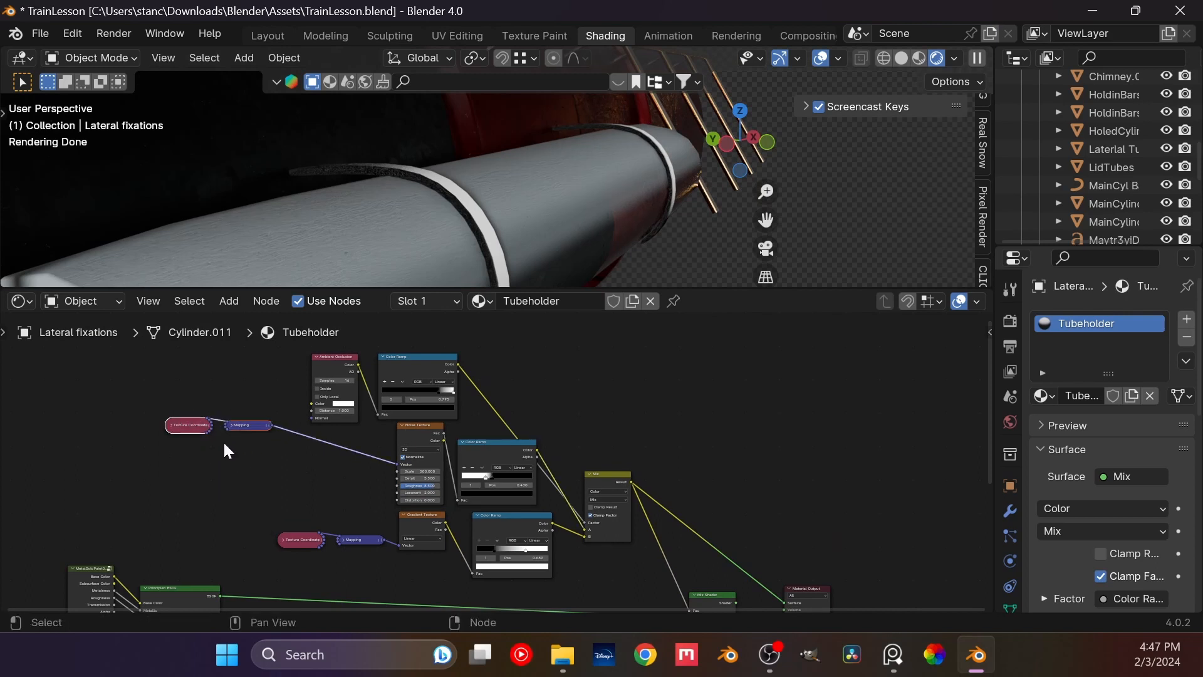
left_click_drag(193, 425, 310, 458)
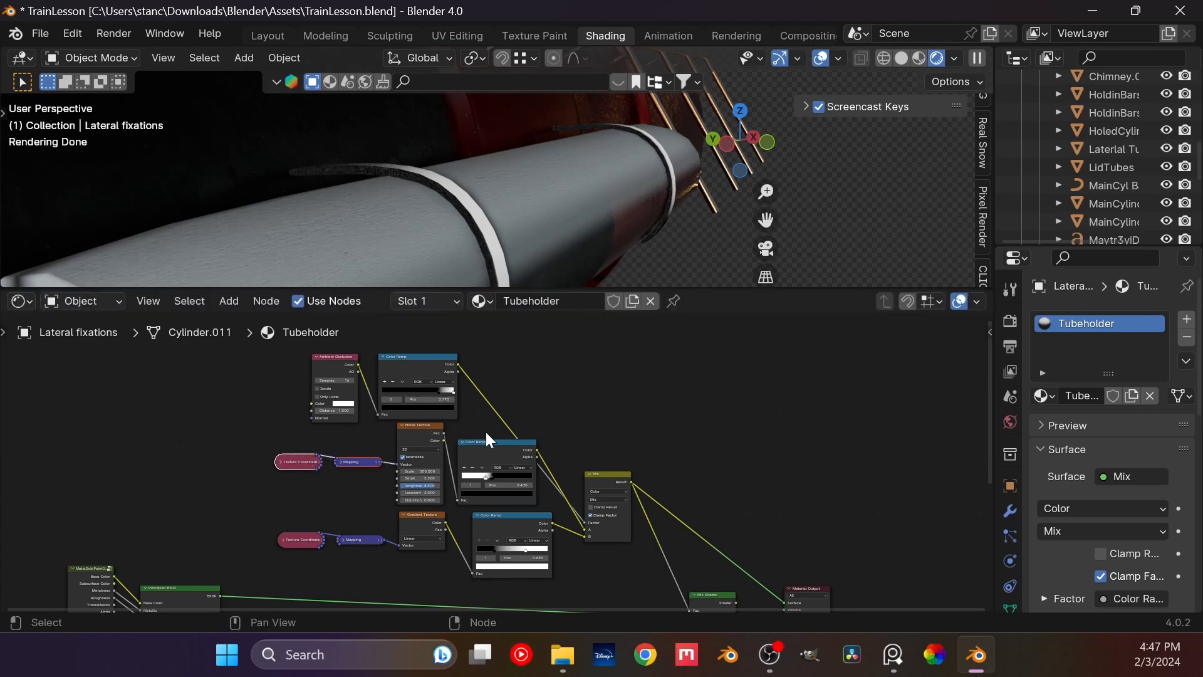
left_click_drag(443, 370, 510, 369)
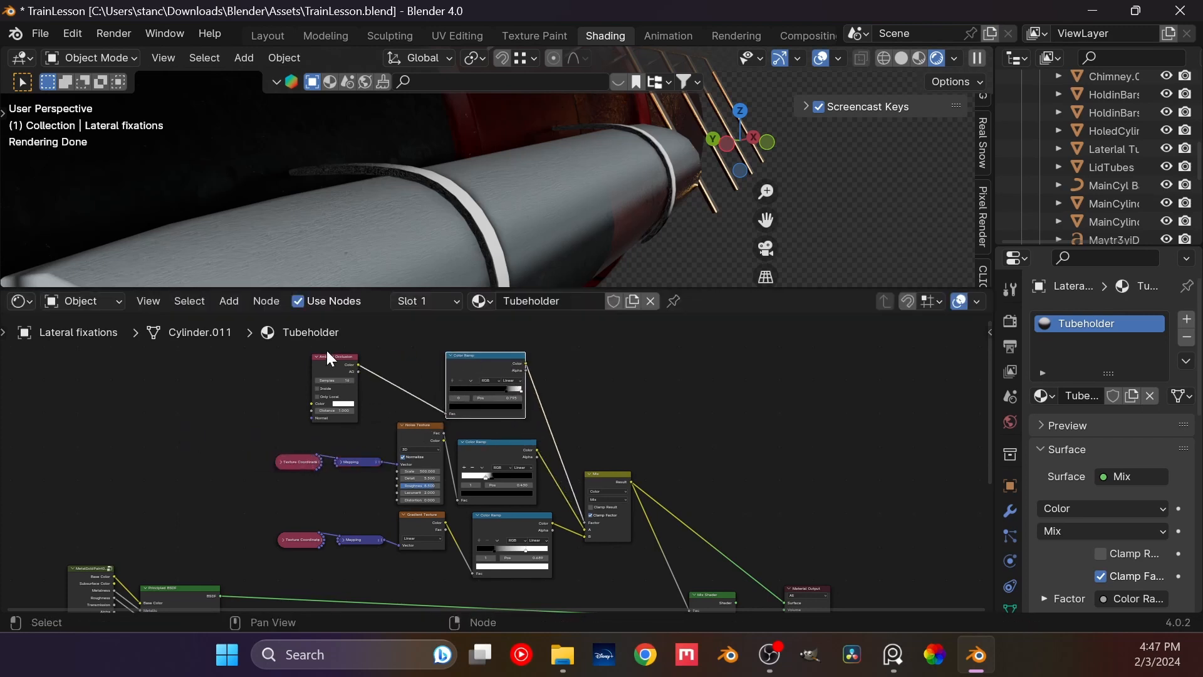
left_click_drag(328, 357, 386, 353)
Step: Group all the mask nodes in a frame labelled "Snow Msk"
scroll(499, 467, "down", 4)
left_click_drag(599, 537, 374, 384)
key("ctrl+j")
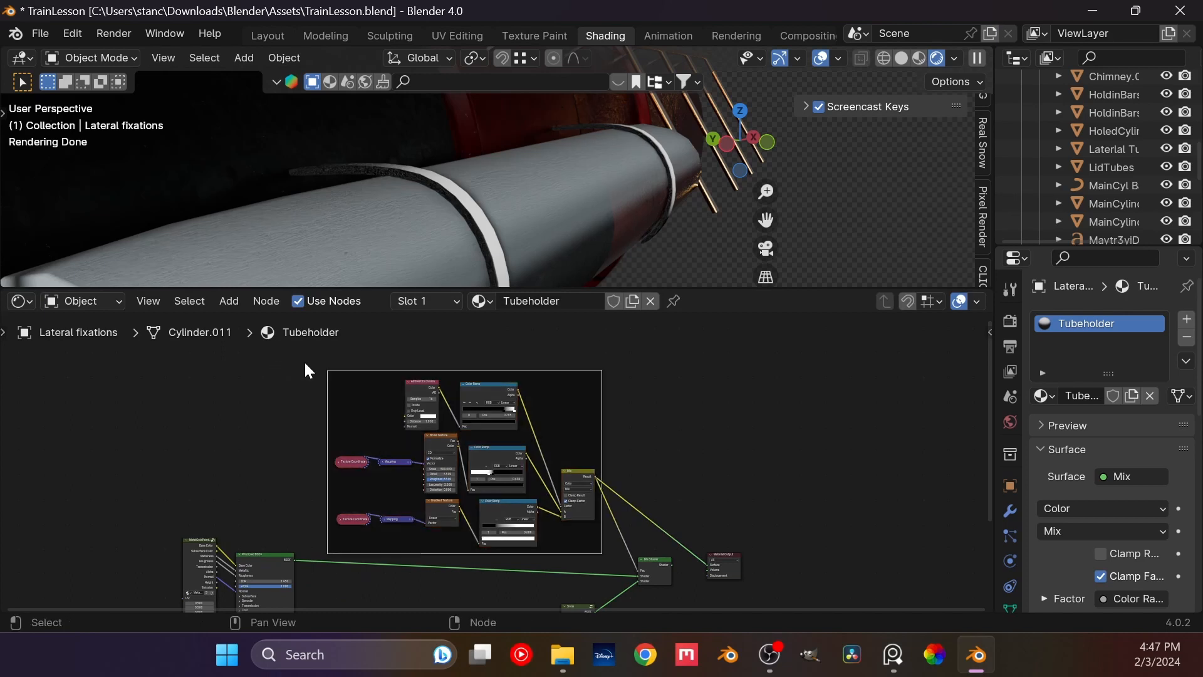
key("F2")
type("S")
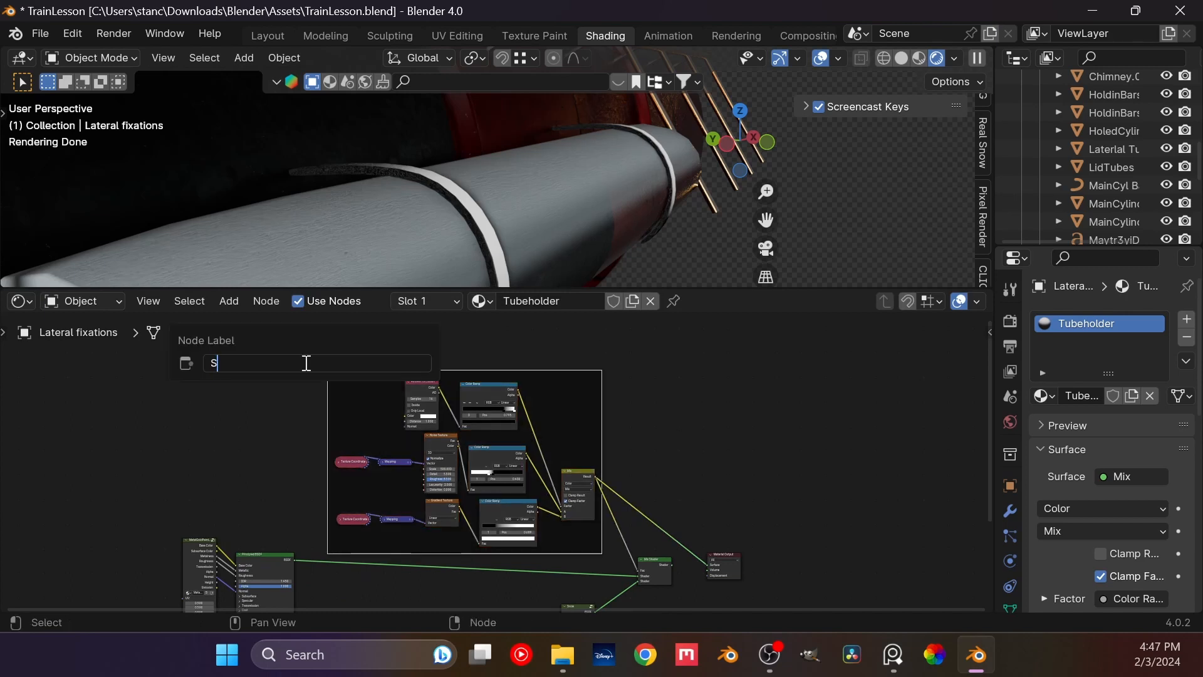
type("now Msk")
key("Return")
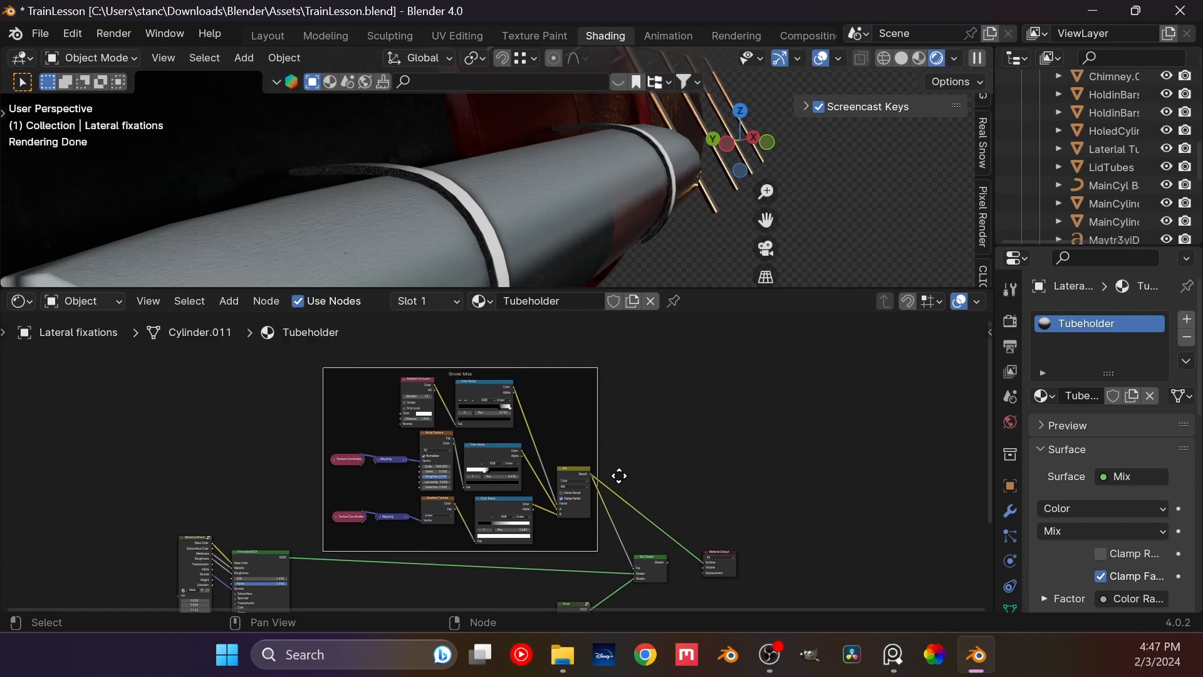
Step: Reconnect the Mix Shader to the Material Output and inspect the snow blend on the gold fixations
middle_click_drag(682, 560, 292, 442)
left_click(292, 441, "ctrl+shift")
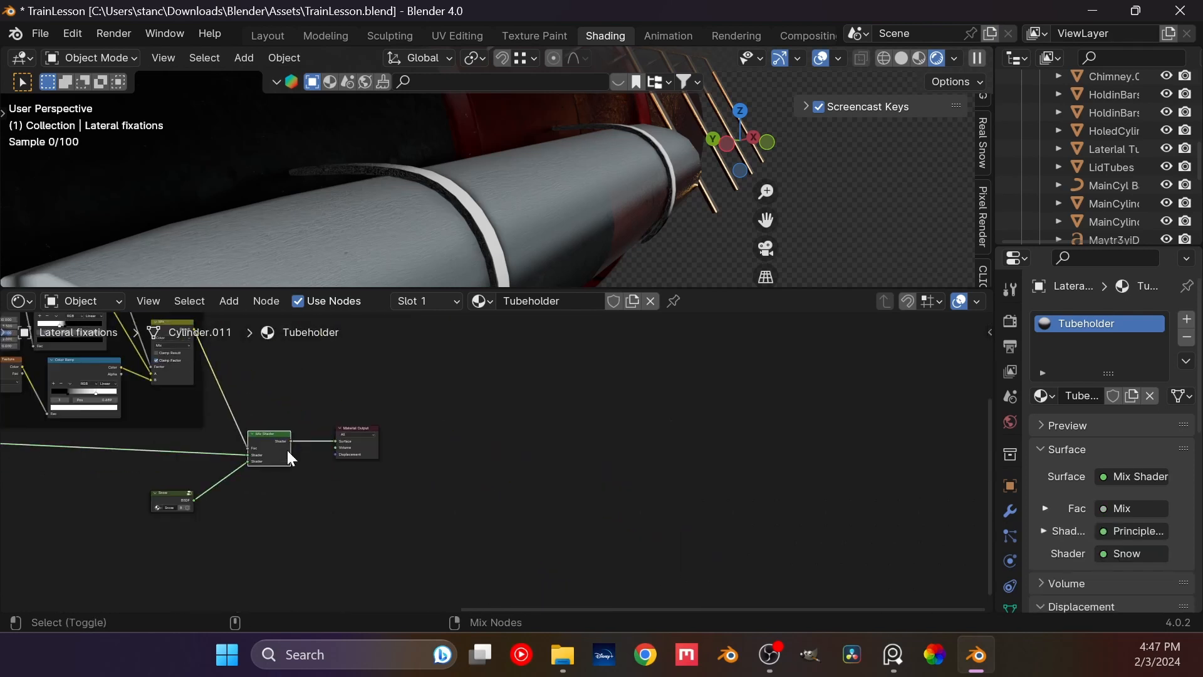
scroll(495, 173, "up", 2)
scroll(607, 186, "up", 4)
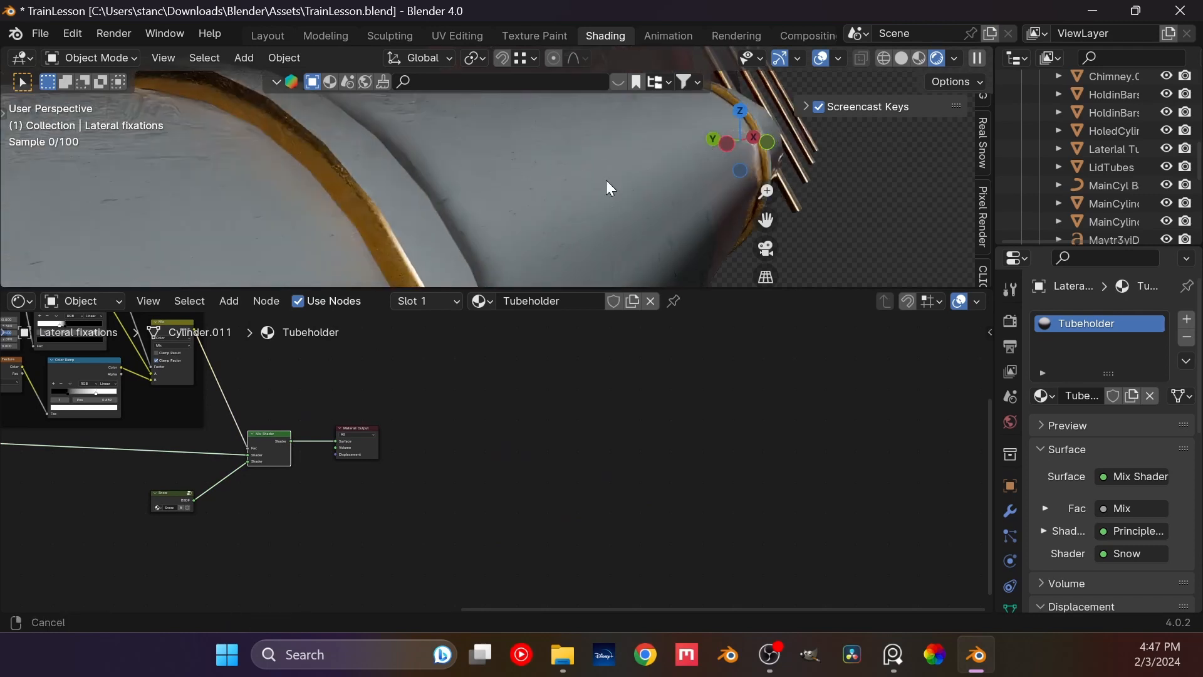
middle_click_drag(379, 386, 585, 442)
scroll(354, 451, "up", 1)
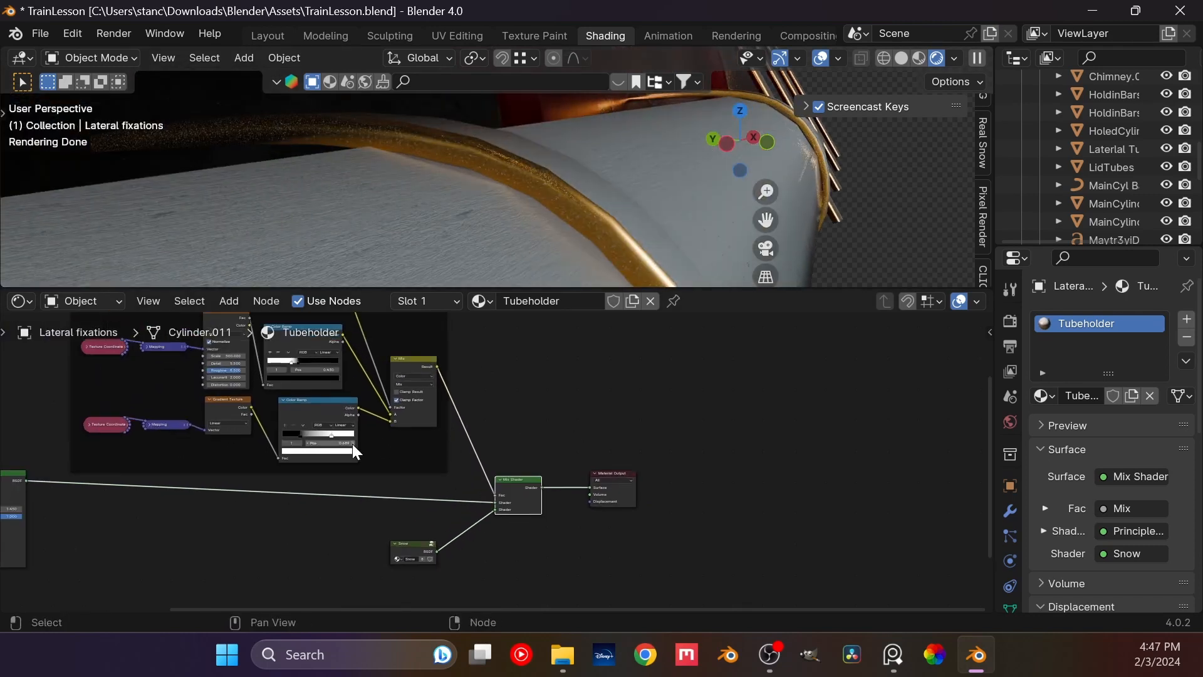
Step: Move the black stop of the Noise Texture's Color Ramp to about 0.494 to spread more snow over the gold fixations
middle_click_drag(355, 452, 476, 580)
scroll(489, 454, "up", 9)
middle_click_drag(342, 525, 468, 478)
scroll(468, 478, "up", 4)
scroll(468, 476, "up", 1)
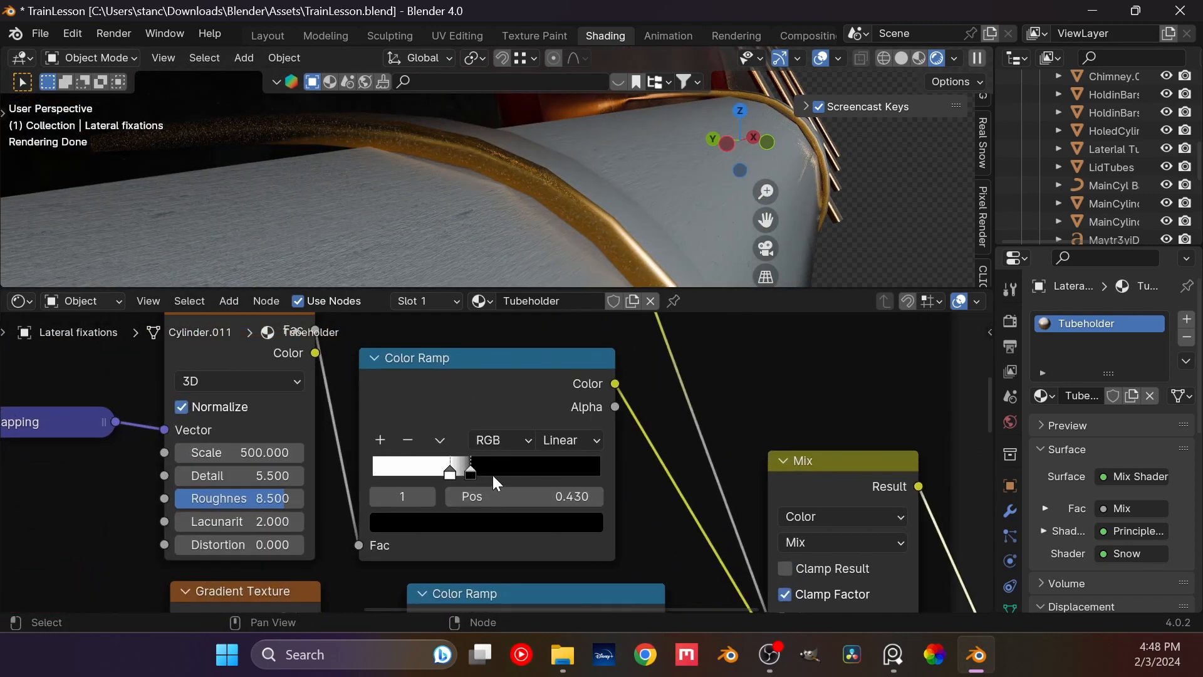
mouse_move(477, 471)
left_mouse_down()
mouse_move(500, 482)
mouse_move(487, 475)
left_mouse_up()
scroll(582, 205, "down", 2)
middle_click_drag(582, 204, 569, 207)
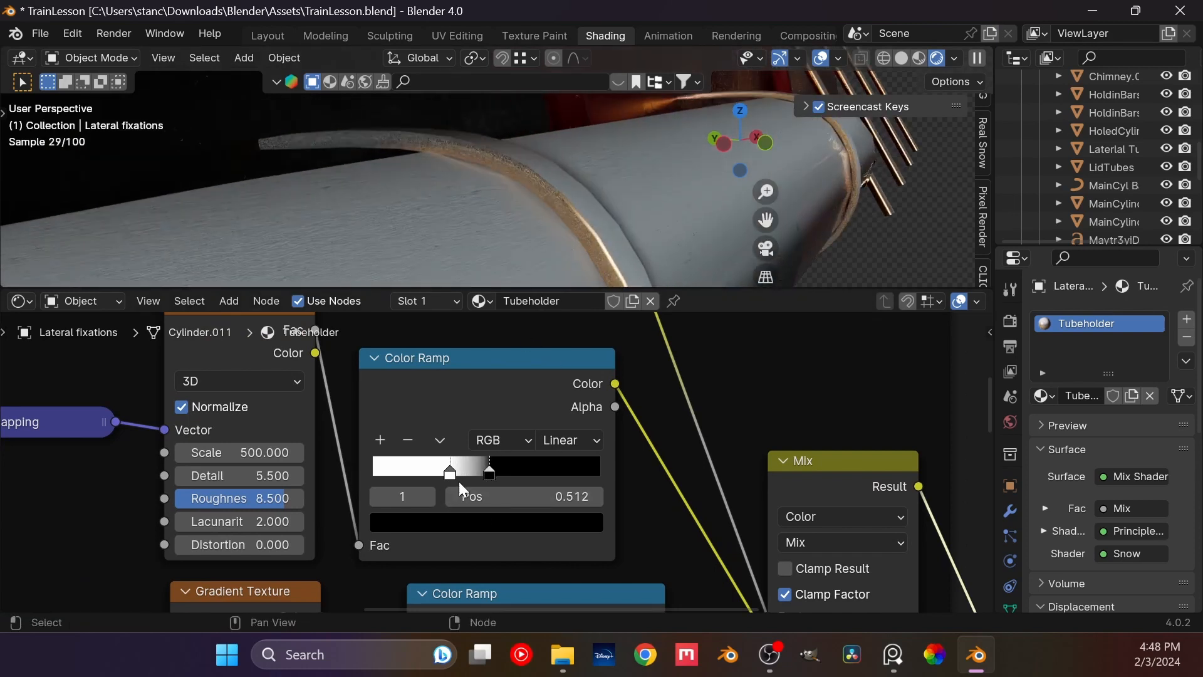
left_click_drag(487, 469, 483, 471)
scroll(606, 179, "down", 3)
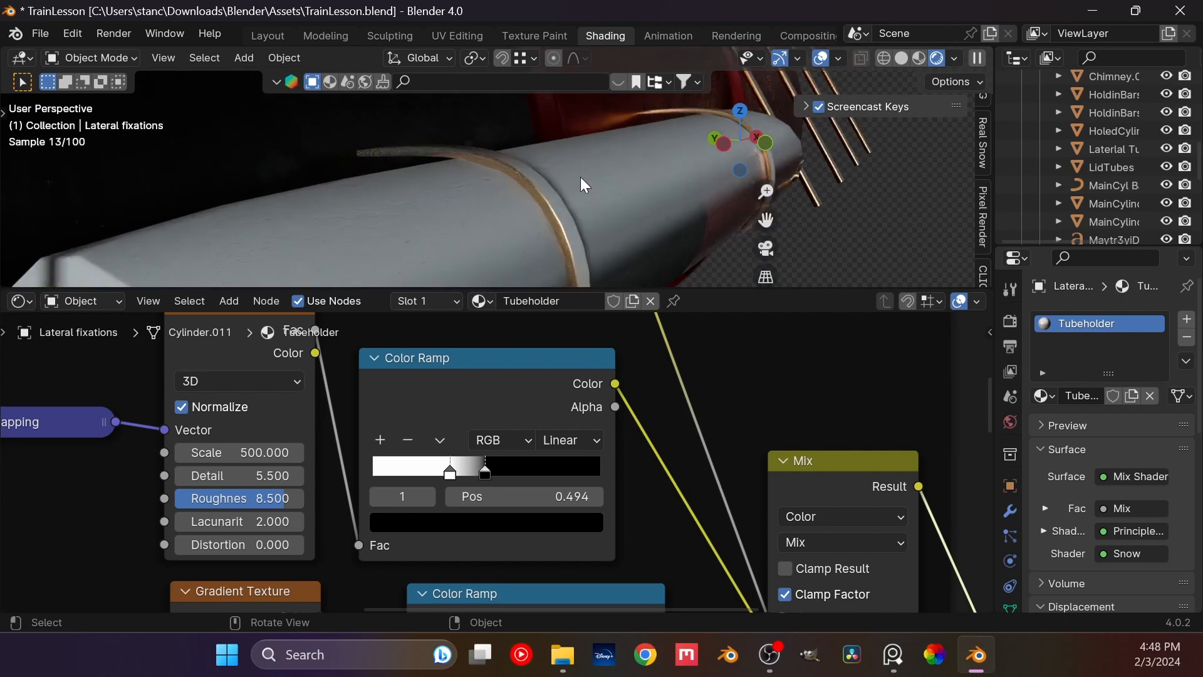
Step: Save the TrainLesson file and view the locomotive through the camera to check the snow on the lateral tube and its fixations
middle_click_drag(580, 177, 717, 228)
middle_click_drag(841, 233, 606, 208)
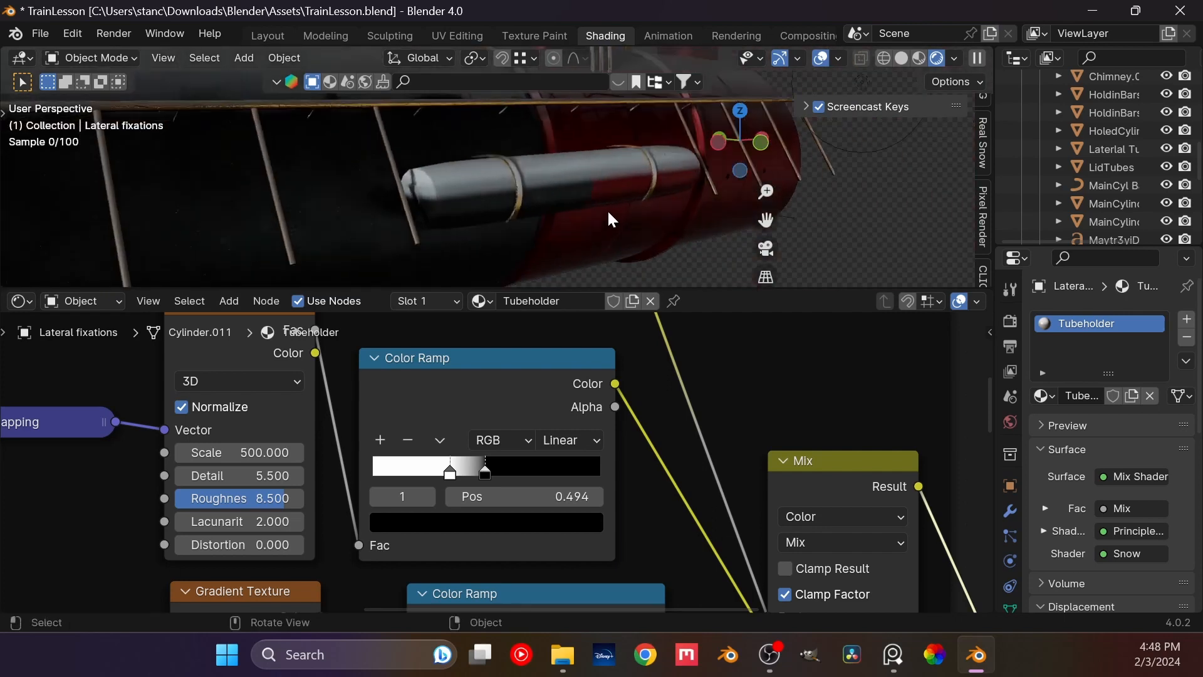
key("ctrl+s")
scroll(555, 198, "up", 1)
key("KP_0")
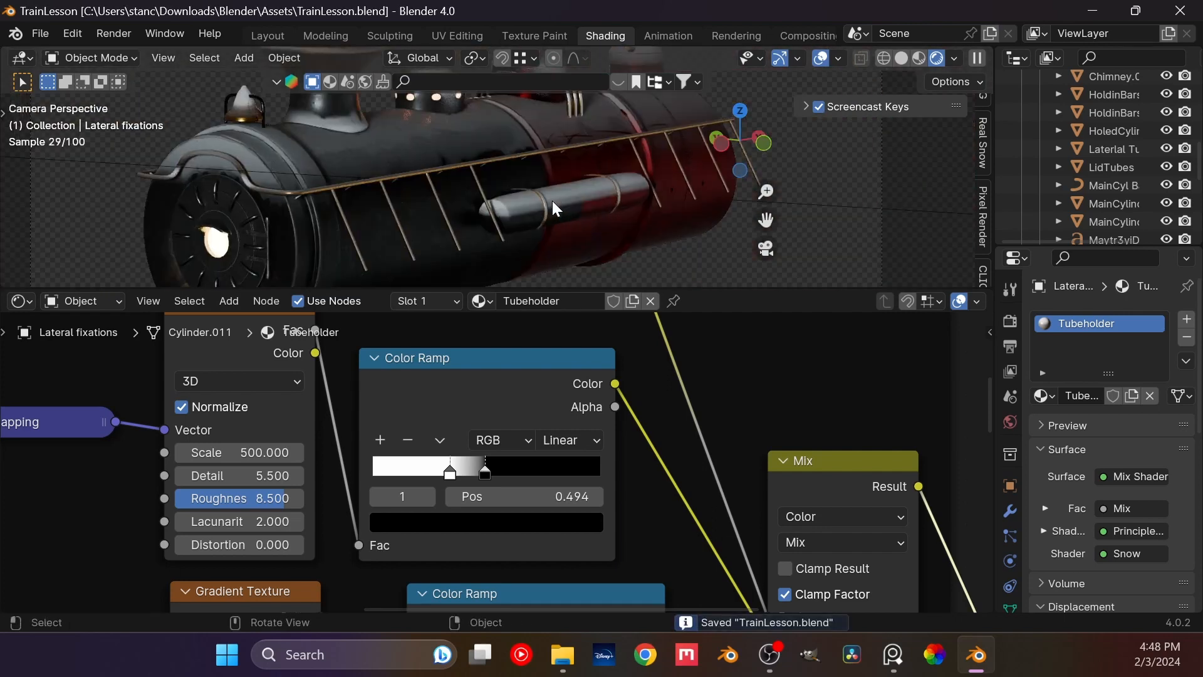
scroll(566, 205, "down", 2)
scroll(494, 199, "up", 3)
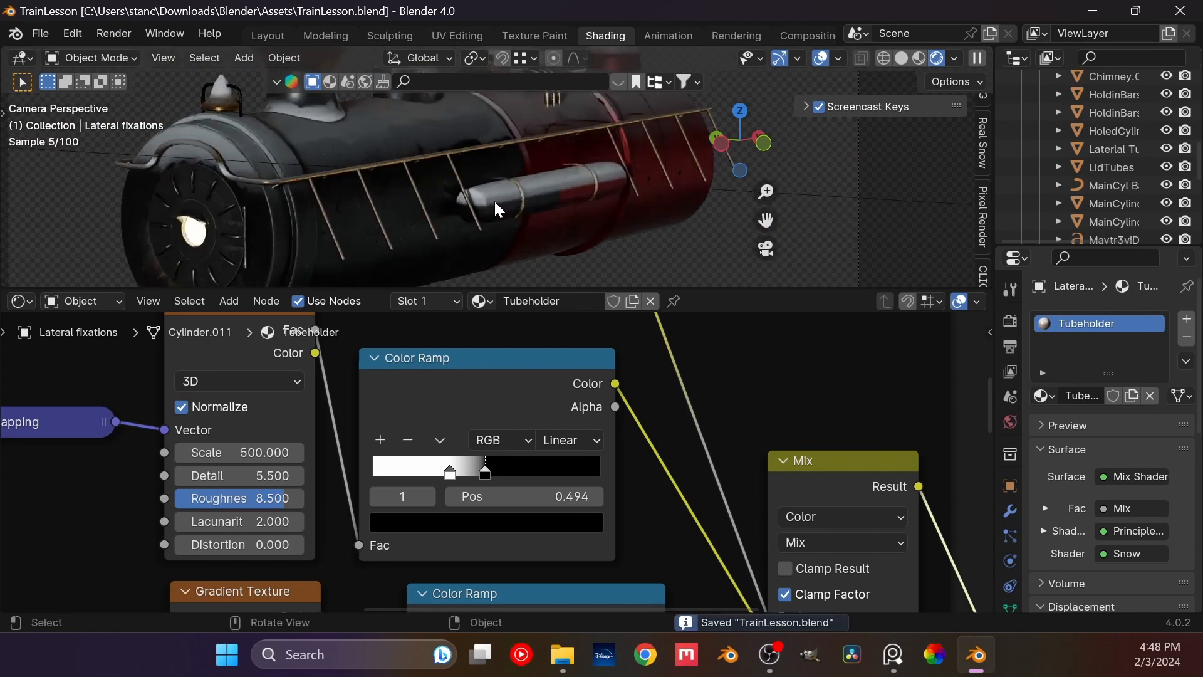
scroll(494, 200, "down", 2)
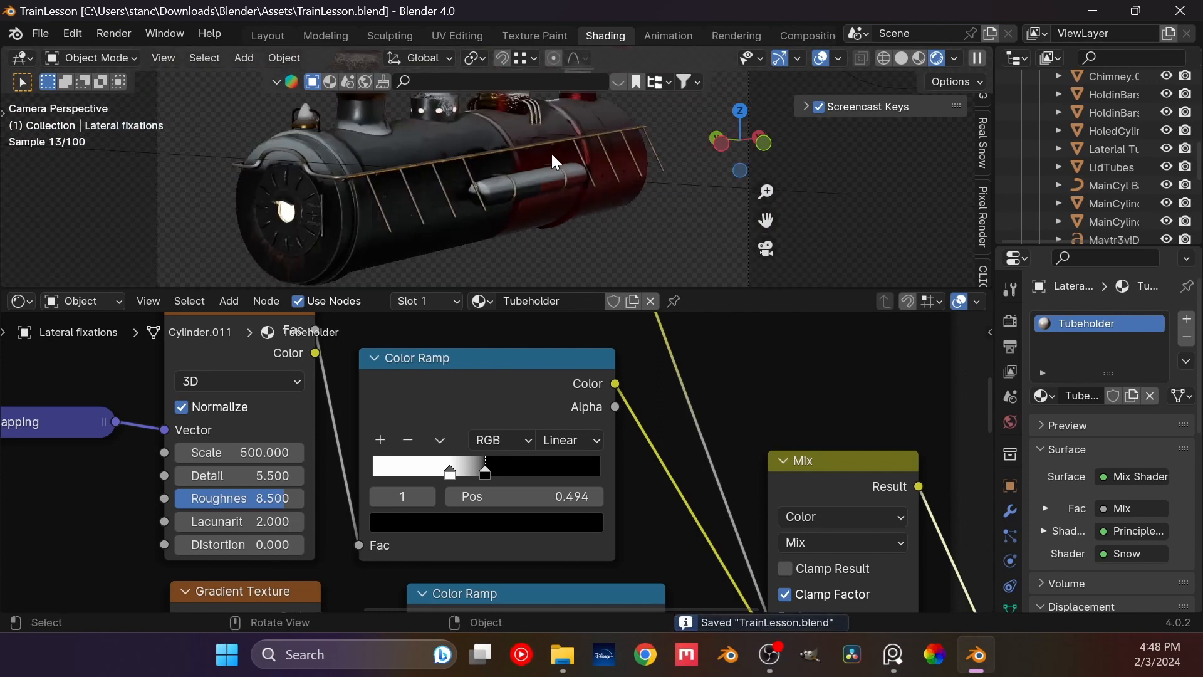